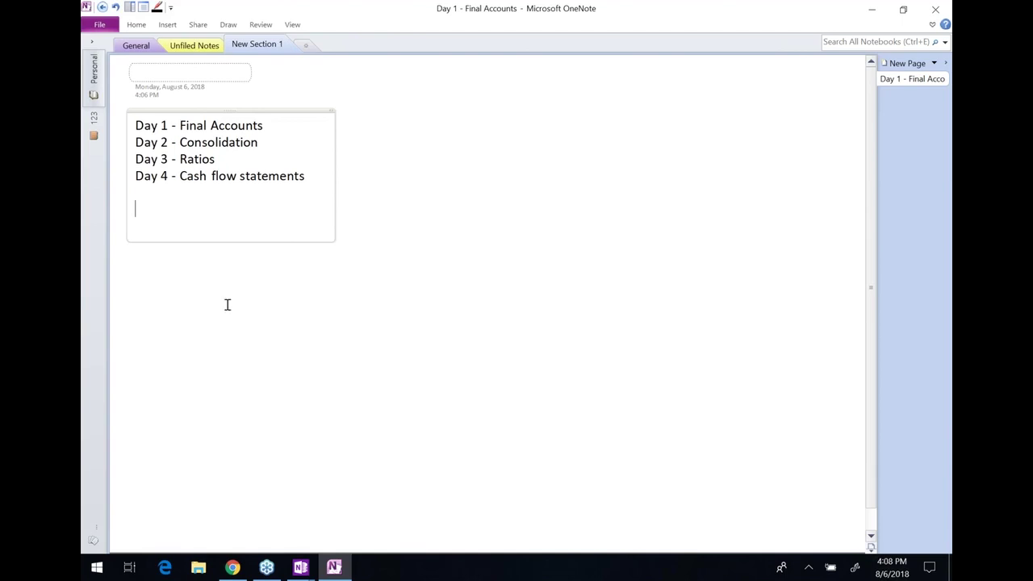
Load gocbeglobal.com in Chrome and open the LOG IN / Register page's sign-up form
left_click(233, 567)
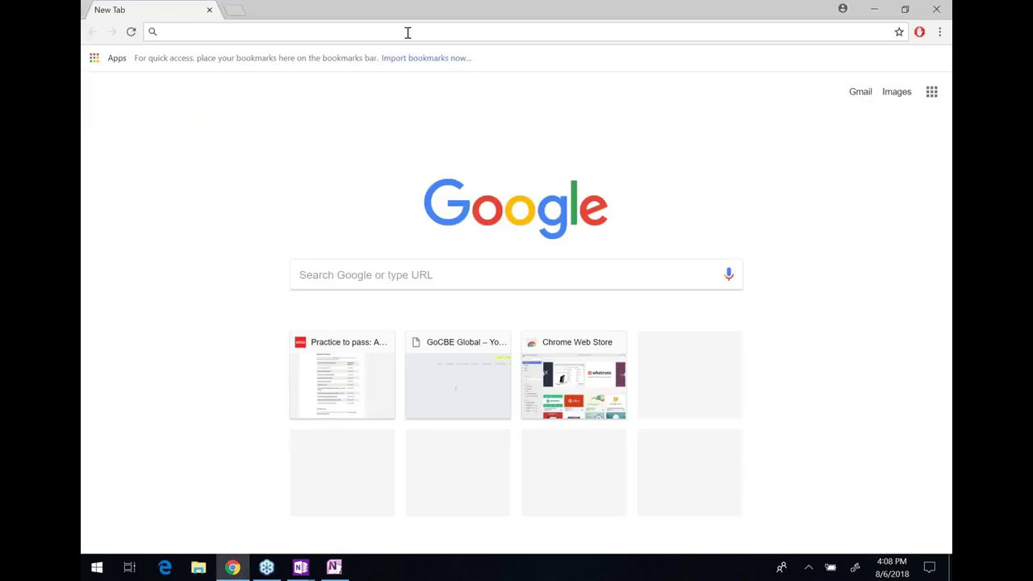
type("gocbeglobal.com")
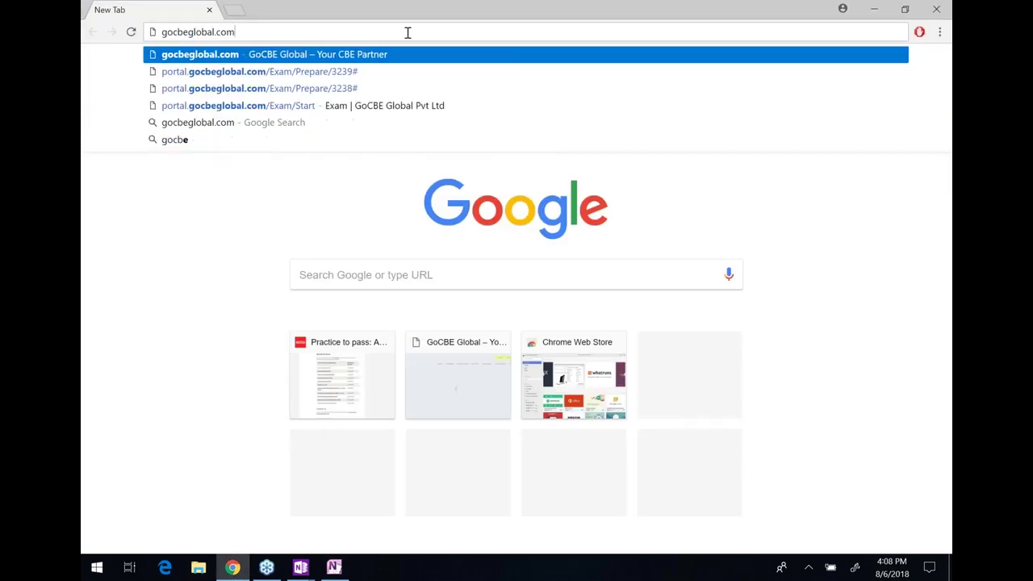
key("Return")
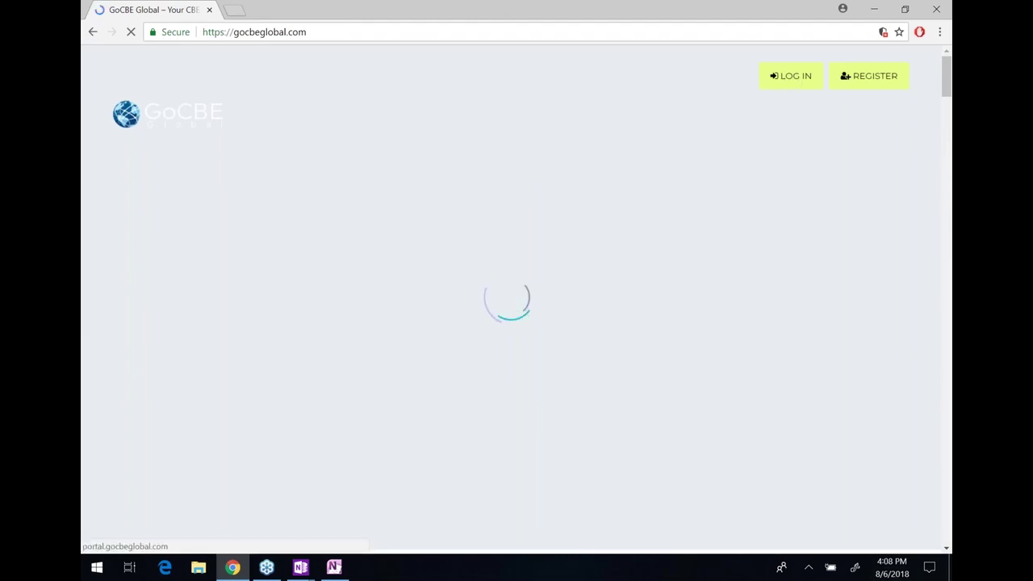
left_click(775, 76)
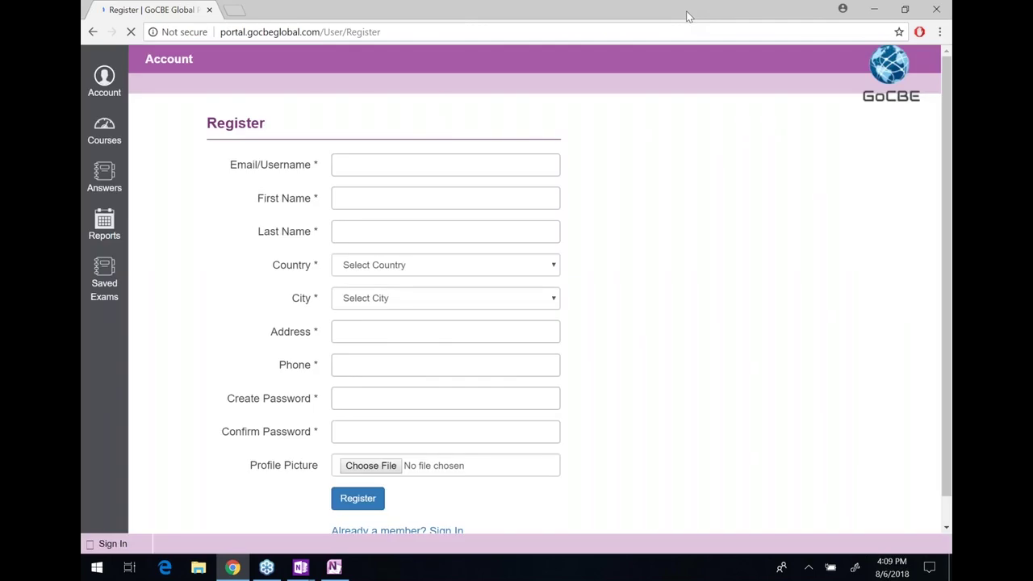
left_click(448, 173)
Enter the student's email address in the Email/Username field
left_click(448, 173)
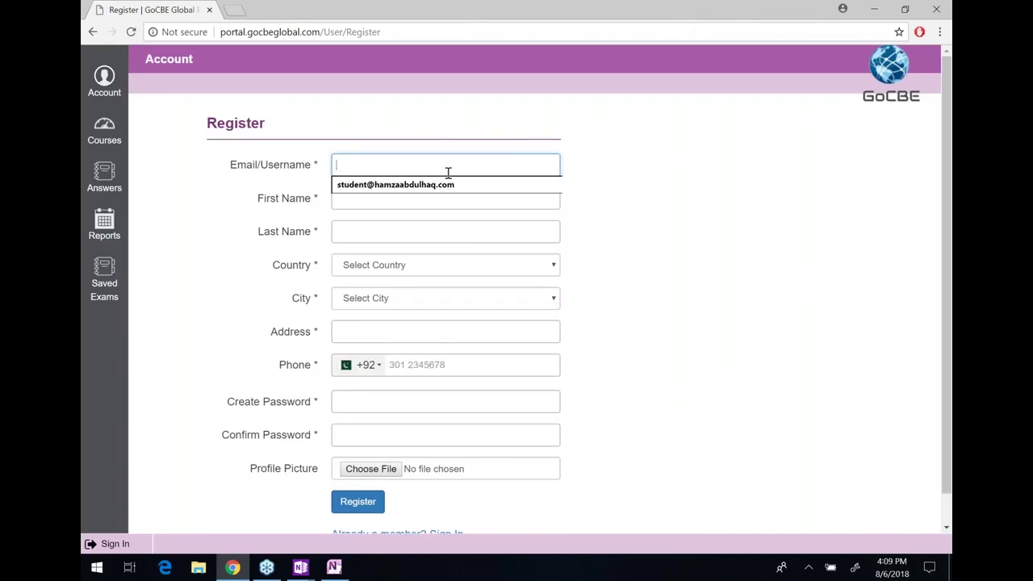
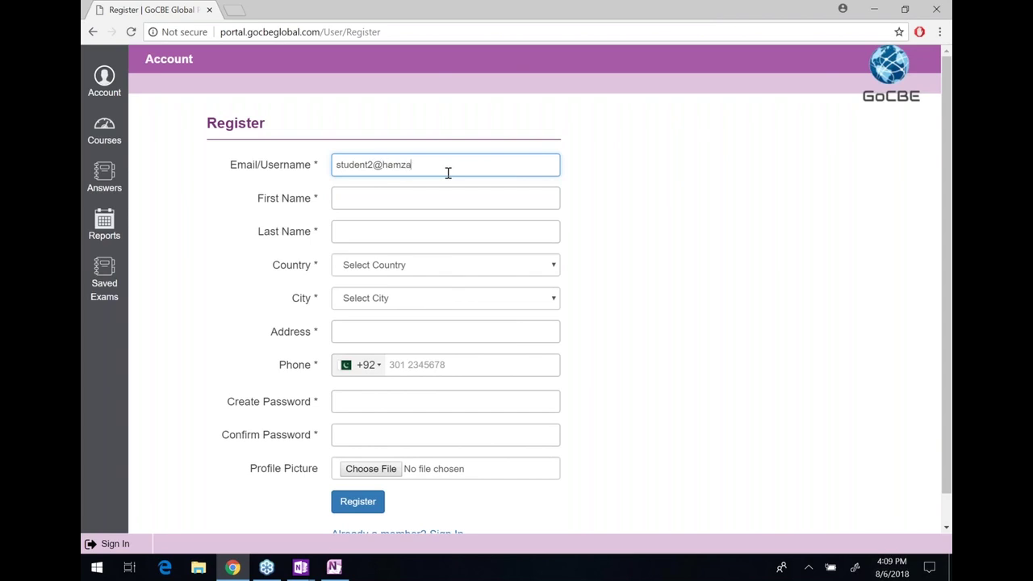
Fill in the student's first and last name
key("Tab")
key("Tab")
Set country to Pakistan, pick the city, enter None as address, and add the phone number
key("Tab")
key("p")
key("Tab")
key("k")
key("Tab")
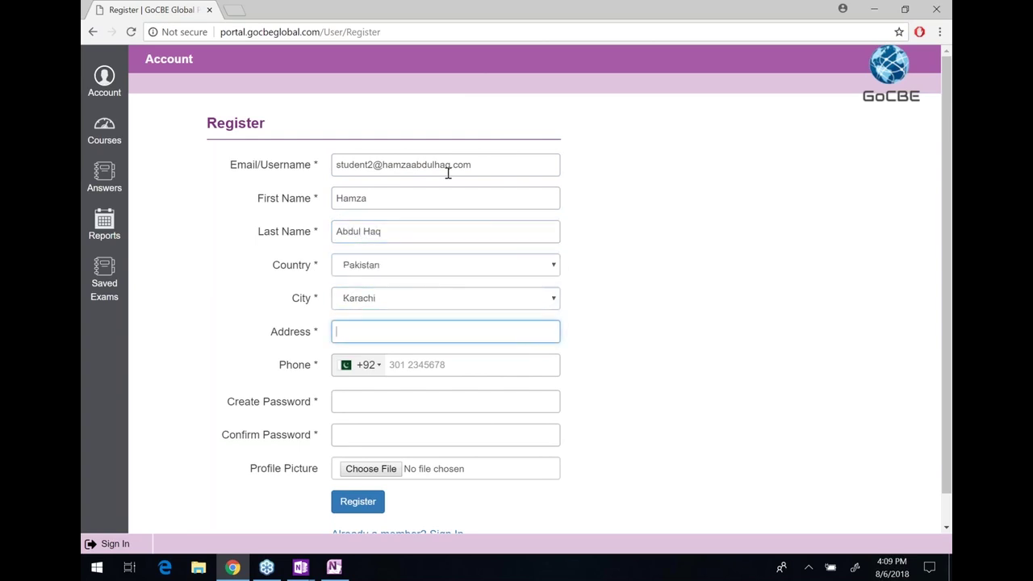
type("None")
key("Tab")
left_click(431, 369)
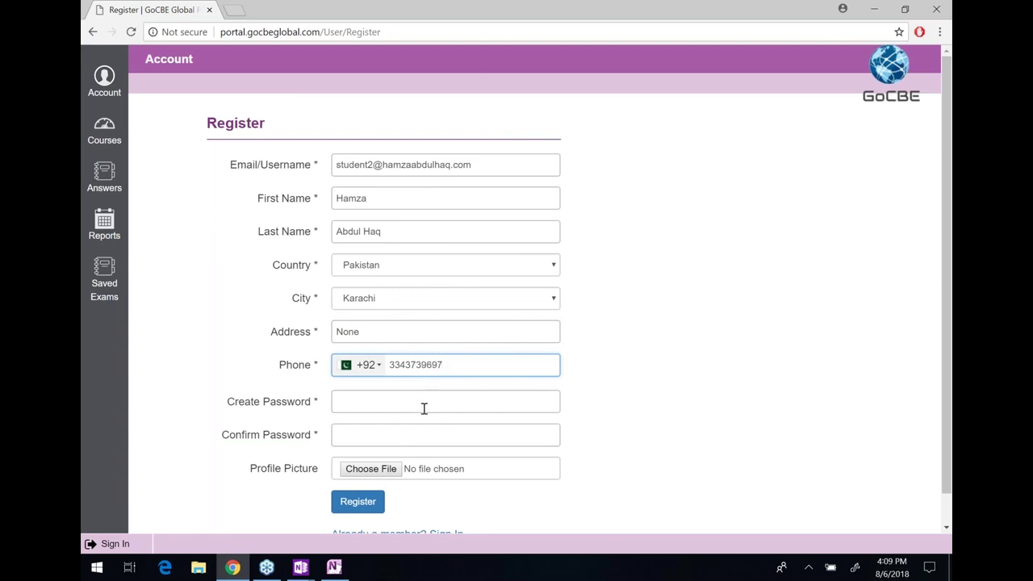
Enter and confirm the account password, submit the registration, and decline saving the password
left_click(424, 408)
type("*****")
key("Tab")
type("*****")
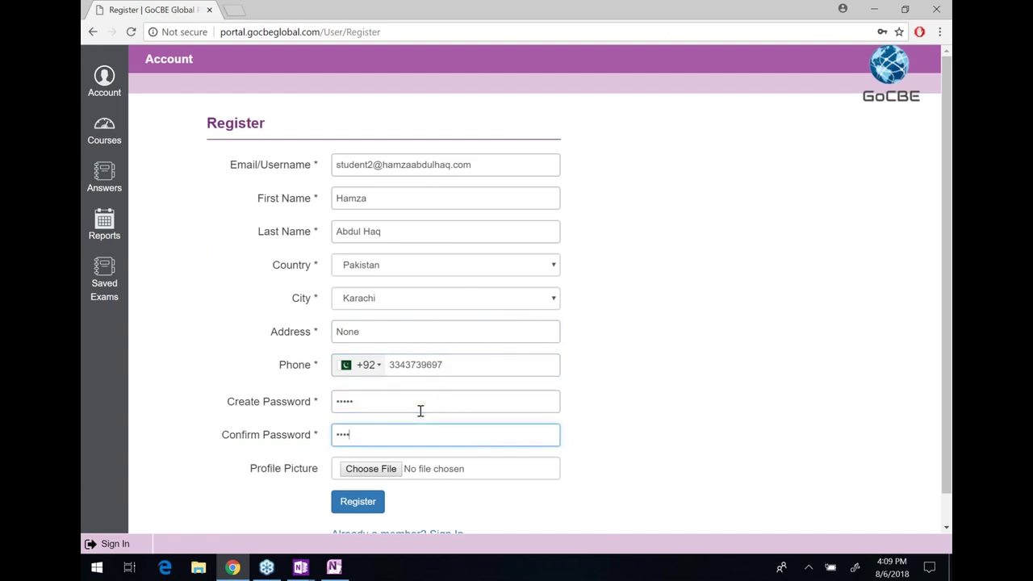
scroll(375, 504, "down", 1)
key("Return")
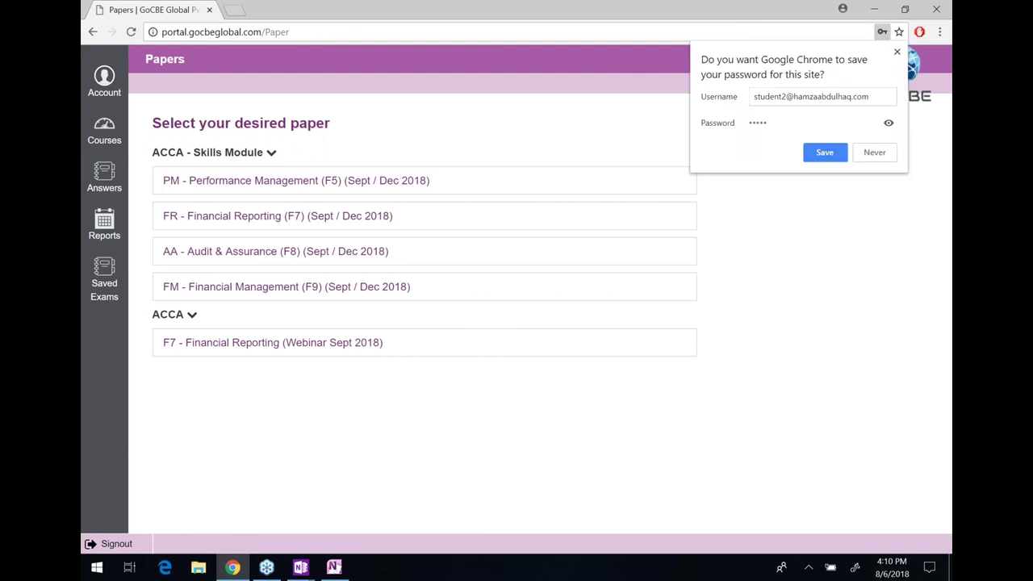
left_click(897, 52)
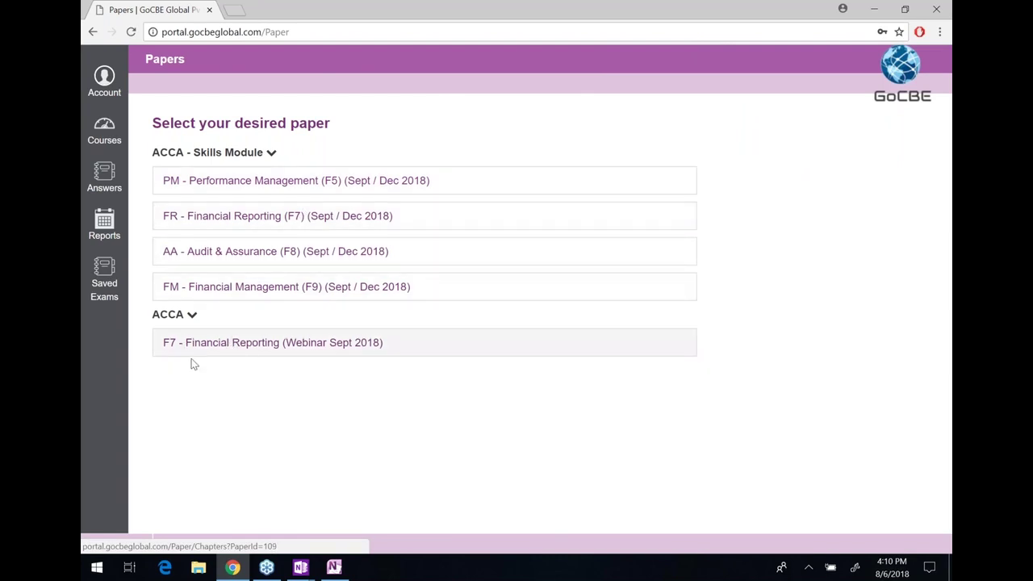
Open the F7 - Financial Reporting (Webinar Sept 2018) paper and scroll through its chapters
left_click(402, 348)
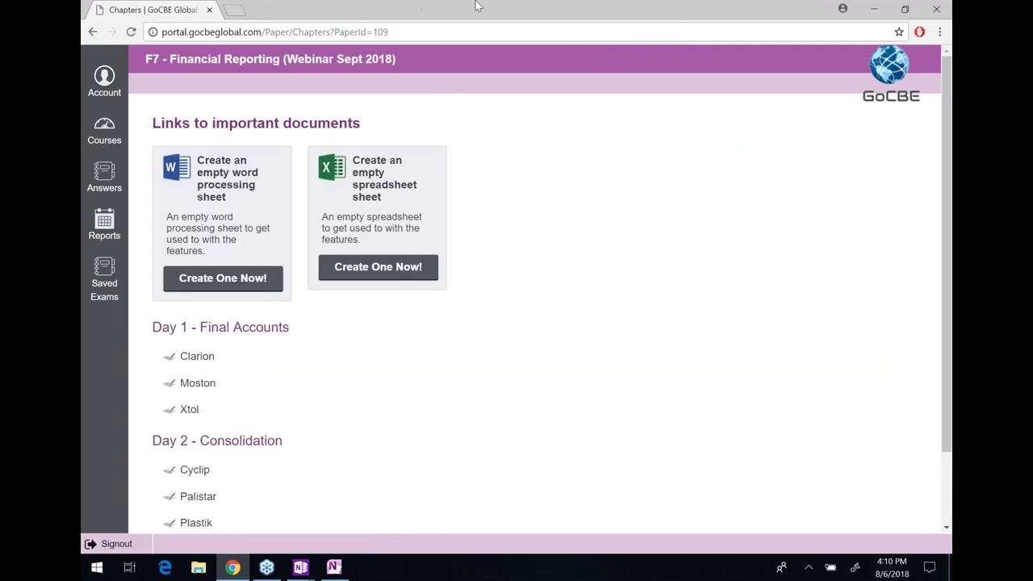
scroll(500, 207, "down", 1)
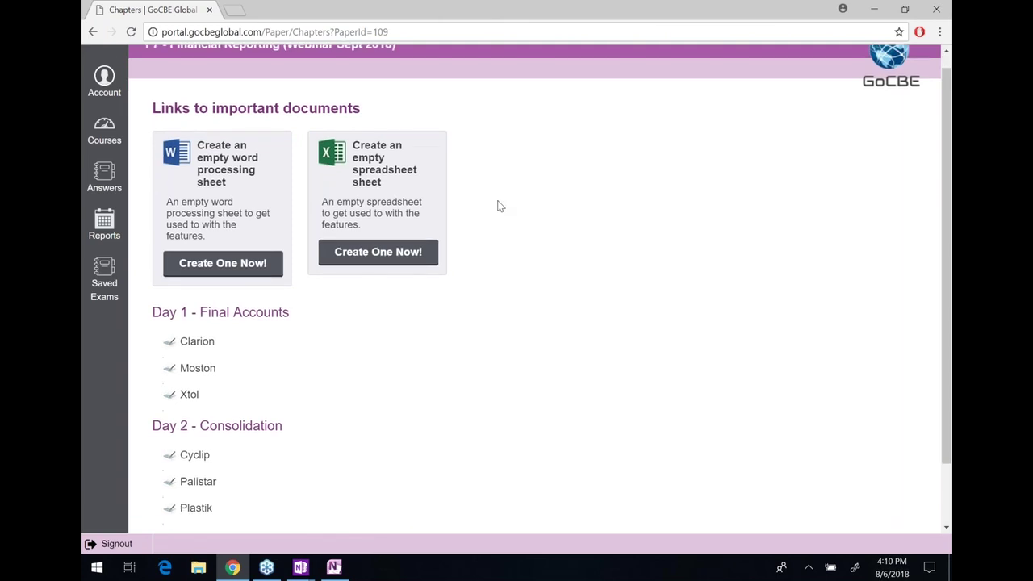
scroll(499, 206, "down", 2)
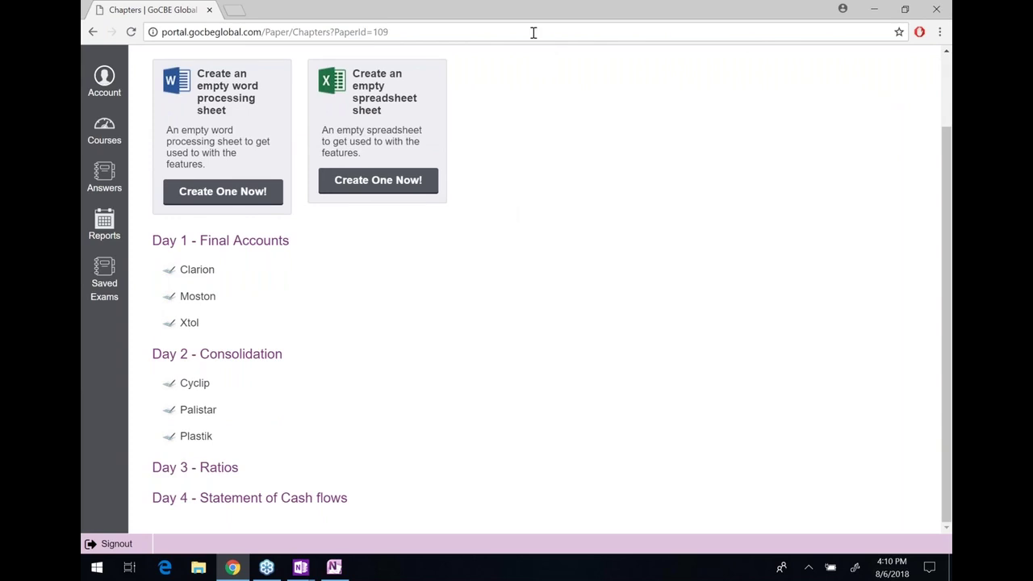
Highlight the Day 1 Final Accounts cases, Day 3 Ratios and Day 4 Statement entries
left_click_drag(358, 201, 273, 234)
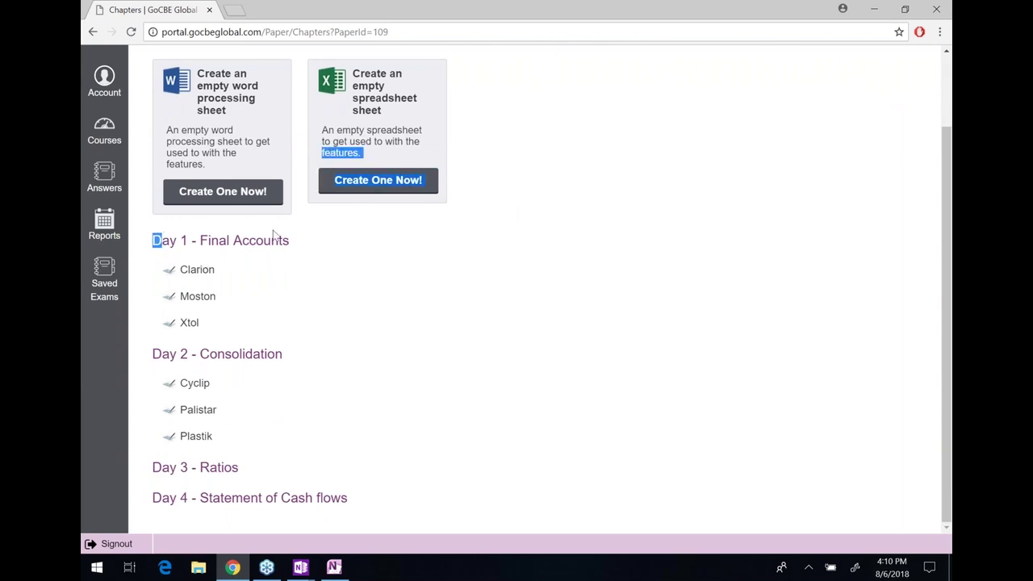
left_click(273, 234)
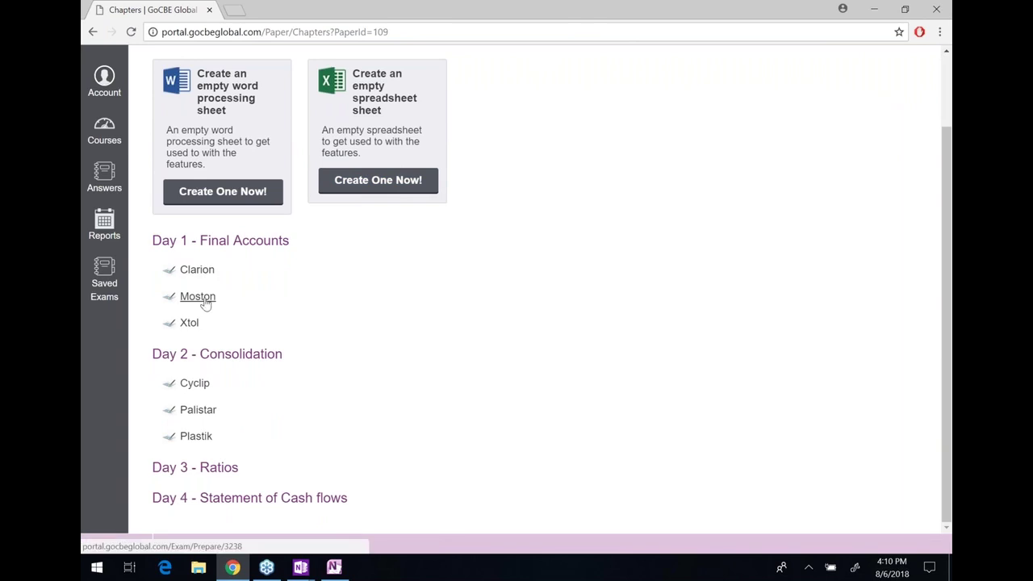
left_click_drag(245, 350, 153, 338)
left_click(209, 450)
left_click_drag(182, 468, 177, 497)
left_click(218, 498)
double_click(218, 497)
left_click(271, 498)
left_click(301, 567)
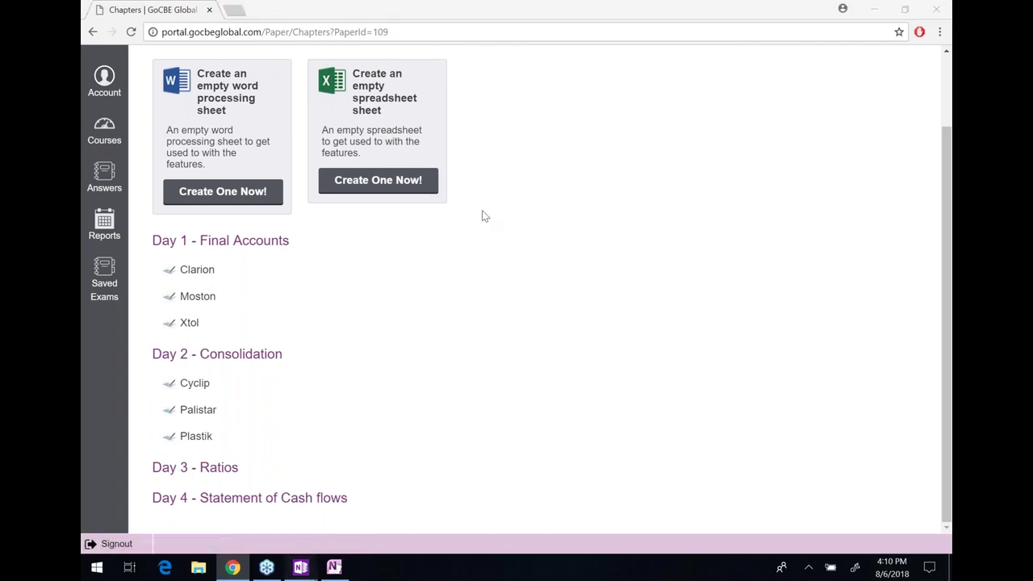
Bring the Recent Notes OneNote window with the handwritten loan notes to the front
mouse_move(301, 567)
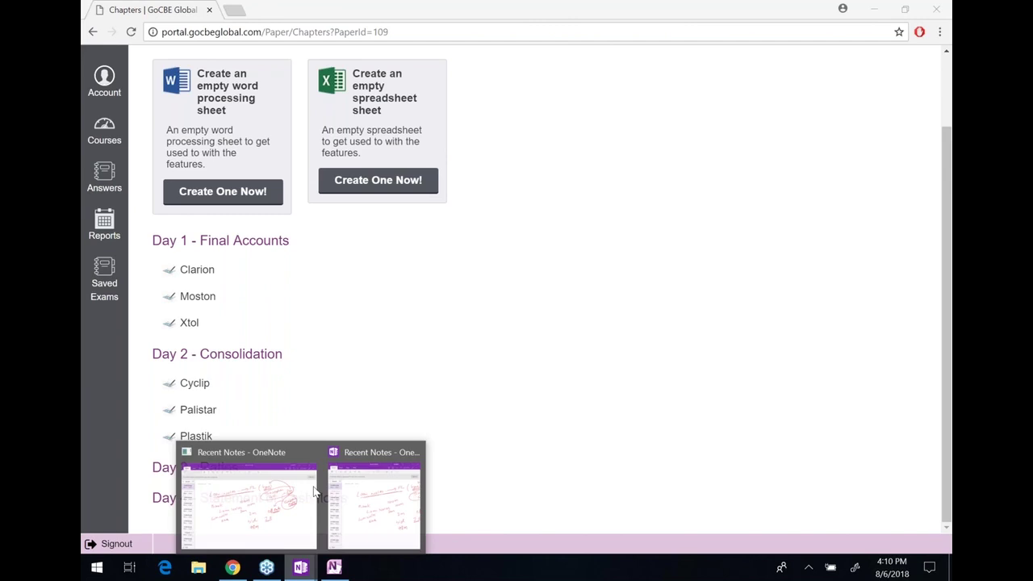
mouse_move(292, 505)
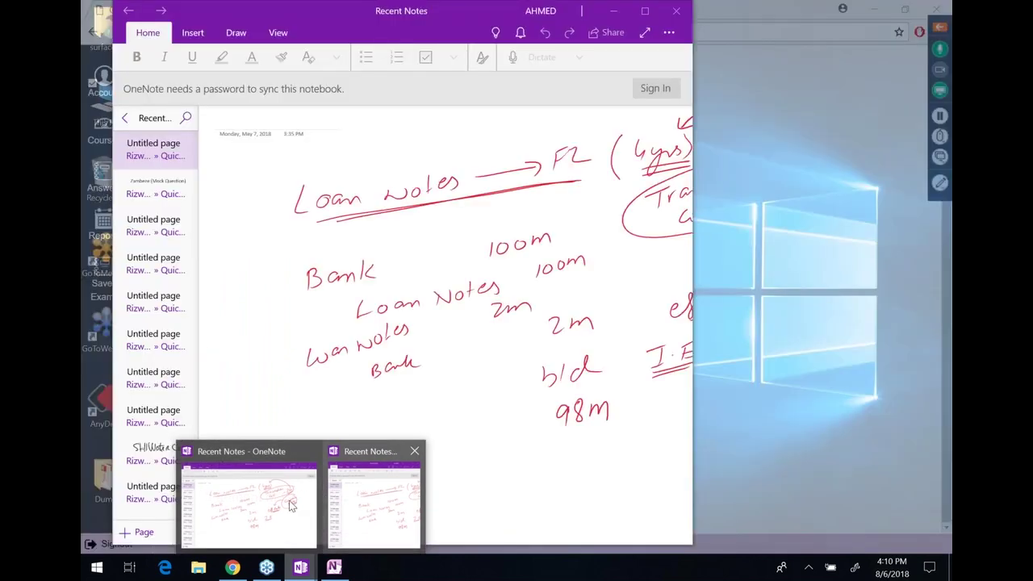
left_click(258, 508)
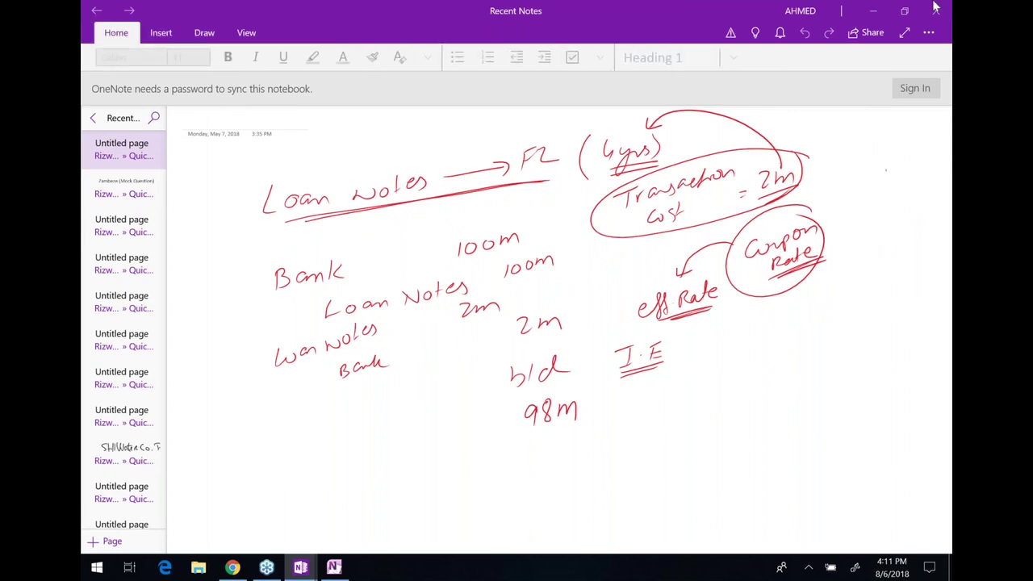
On the Day 1 - Final Accounts page, handwrite 'Final a/c – Trial Balance' in ink
left_click(334, 567)
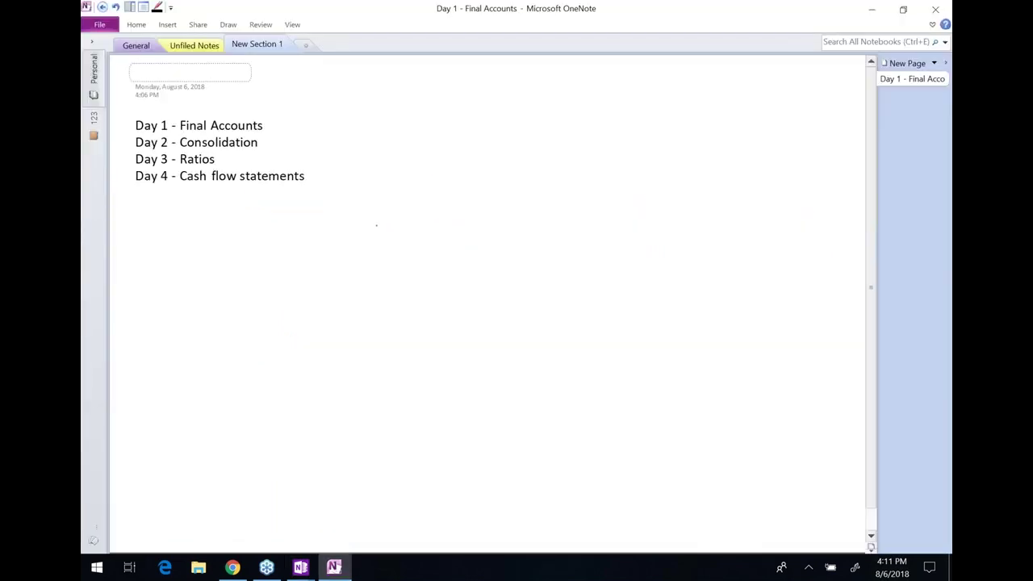
mouse_move(263, 242)
left_mouse_down()
mouse_move(254, 269)
mouse_move(276, 227)
left_mouse_up()
left_click_drag(259, 257, 298, 248)
left_click(286, 234)
left_click_drag(303, 247, 315, 244)
left_click_drag(333, 234, 340, 244)
mouse_move(350, 204)
left_mouse_down()
mouse_move(346, 229)
mouse_move(427, 218)
left_mouse_up()
left_click_drag(263, 279, 272, 278)
mouse_move(418, 234)
left_mouse_down()
mouse_move(265, 279)
mouse_move(412, 241)
left_mouse_up()
left_click_drag(359, 293, 418, 261)
mouse_move(410, 263)
left_mouse_down()
mouse_move(406, 284)
mouse_move(432, 265)
mouse_move(460, 271)
mouse_move(473, 246)
mouse_move(502, 258)
left_mouse_up()
mouse_move(500, 239)
left_mouse_down()
mouse_move(510, 246)
mouse_move(503, 257)
left_mouse_up()
left_click_drag(525, 244, 536, 251)
mouse_move(549, 227)
left_mouse_down()
mouse_move(546, 247)
mouse_move(577, 233)
left_mouse_up()
left_click_drag(586, 228, 582, 238)
mouse_move(587, 235)
left_mouse_down()
mouse_move(660, 187)
mouse_move(661, 198)
left_mouse_up()
Add an arrow to three lines: SOCI, SOCIE and SOFP
left_click_drag(693, 150, 681, 167)
mouse_move(703, 151)
left_mouse_down()
mouse_move(697, 161)
mouse_move(705, 152)
left_mouse_up()
mouse_move(731, 145)
left_mouse_down()
mouse_move(727, 158)
mouse_move(751, 142)
left_mouse_up()
mouse_move(744, 145)
left_mouse_down()
mouse_move(744, 157)
mouse_move(755, 152)
left_mouse_up()
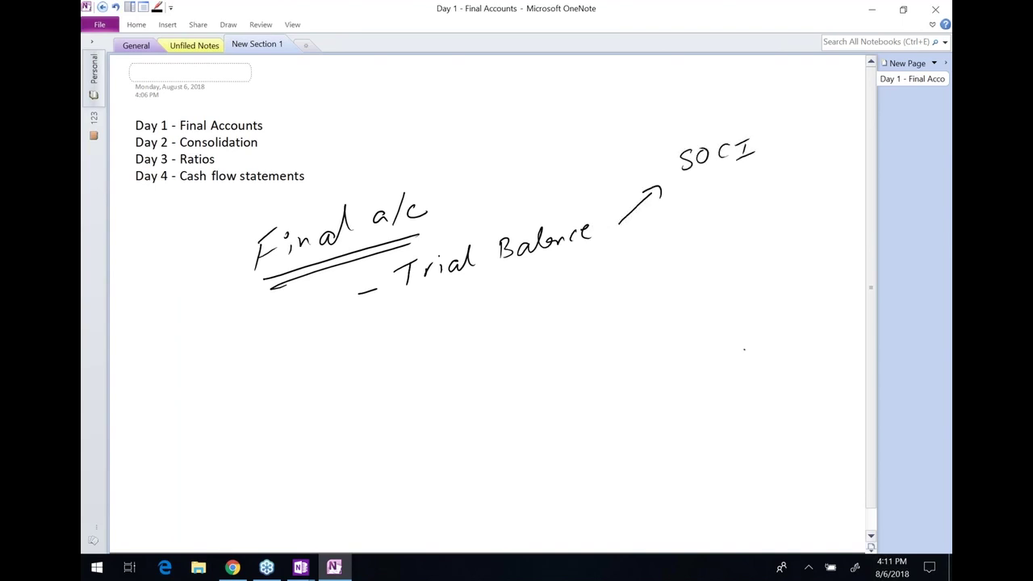
mouse_move(696, 184)
left_mouse_down()
mouse_move(686, 198)
mouse_move(746, 174)
left_mouse_up()
mouse_move(743, 179)
left_mouse_down()
mouse_move(737, 193)
mouse_move(766, 181)
left_mouse_up()
mouse_move(701, 210)
left_mouse_down()
mouse_move(690, 226)
mouse_move(715, 209)
mouse_move(723, 217)
left_mouse_up()
mouse_move(727, 202)
left_mouse_down()
mouse_move(735, 198)
mouse_move(733, 209)
left_mouse_up()
left_click_drag(741, 195, 744, 205)
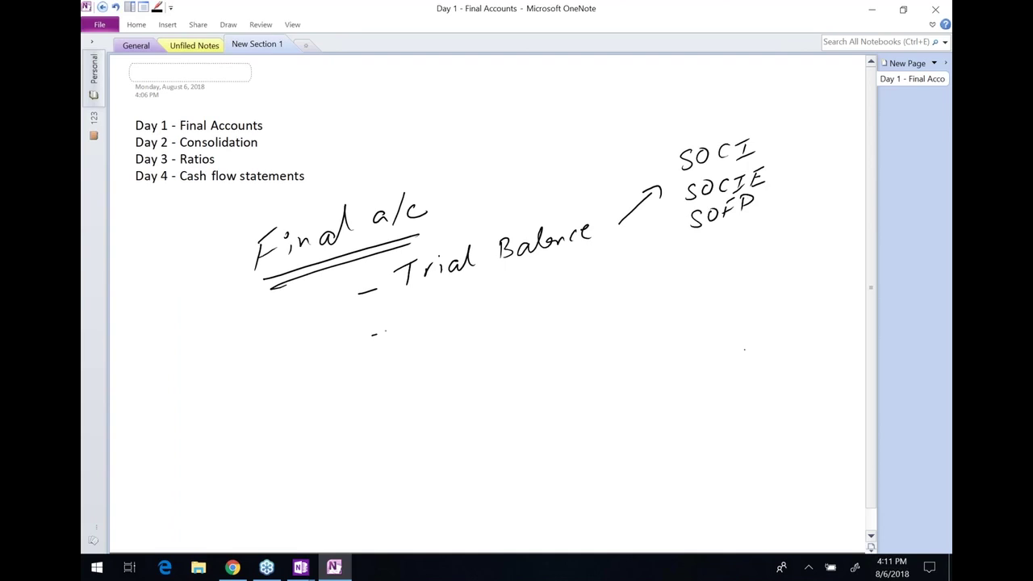
Handwrite 'Incorrect FS → Correct' with Correct underlined
mouse_move(408, 310)
left_mouse_down()
mouse_move(420, 307)
mouse_move(414, 329)
left_mouse_up()
left_click_drag(407, 330, 432, 323)
left_click_drag(446, 315, 507, 313)
left_click_drag(500, 305, 514, 301)
left_click_drag(536, 294, 551, 291)
mouse_move(563, 284)
left_mouse_down()
mouse_move(552, 300)
mouse_move(626, 284)
left_mouse_up()
mouse_move(613, 277)
left_mouse_down()
mouse_move(617, 292)
mouse_move(652, 287)
left_mouse_up()
left_click_drag(657, 277, 713, 276)
left_click_drag(708, 262, 710, 283)
left_click_drag(702, 273, 720, 271)
left_click_drag(648, 295, 725, 283)
left_click_drag(651, 304, 725, 288)
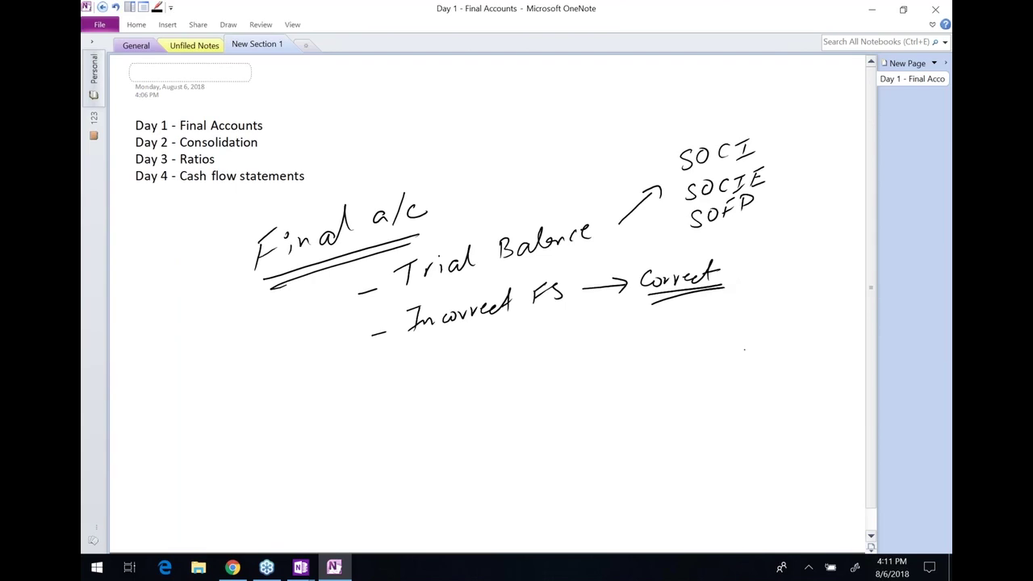
left_click(232, 567)
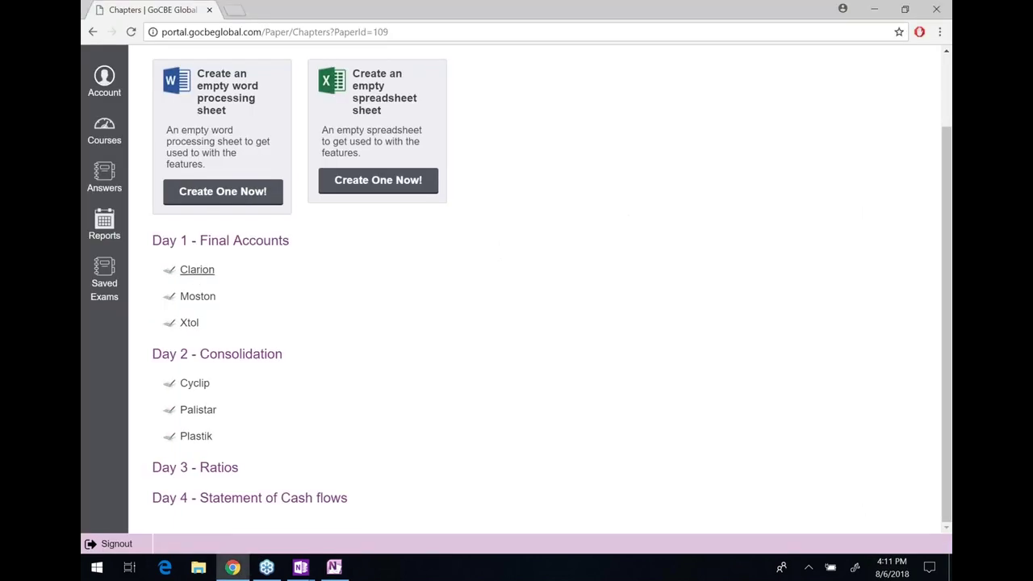
Open the Day 1 Clarion exam and page through its instruction screens
left_click(197, 269)
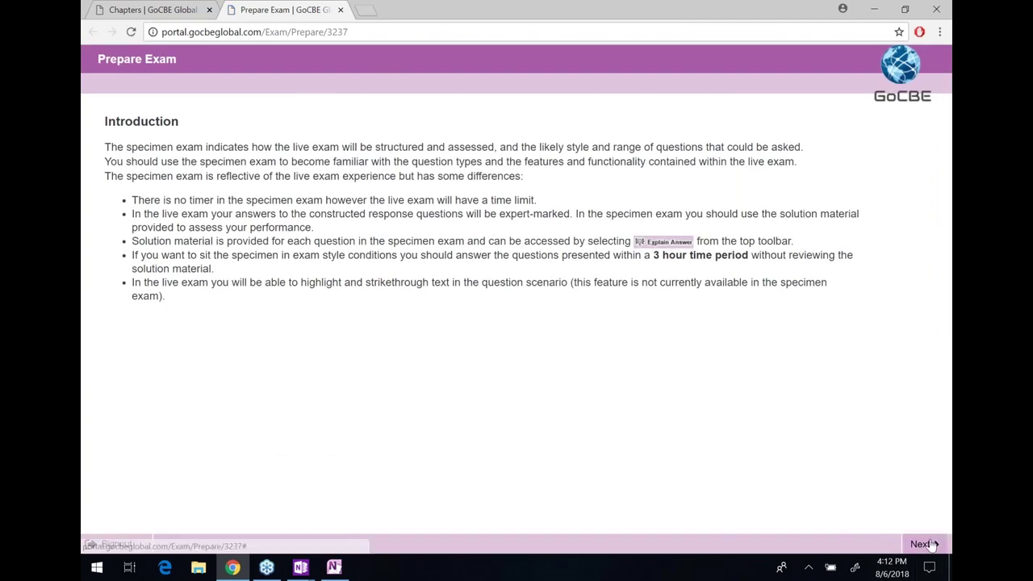
left_click(927, 544)
left_click(926, 544)
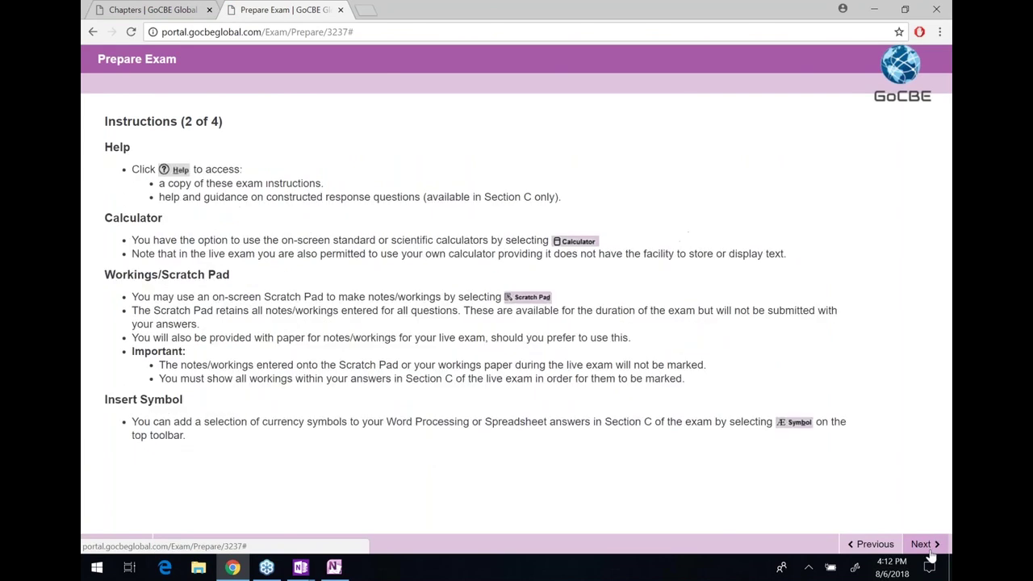
left_click(930, 552)
left_click(930, 552)
left_click(930, 552)
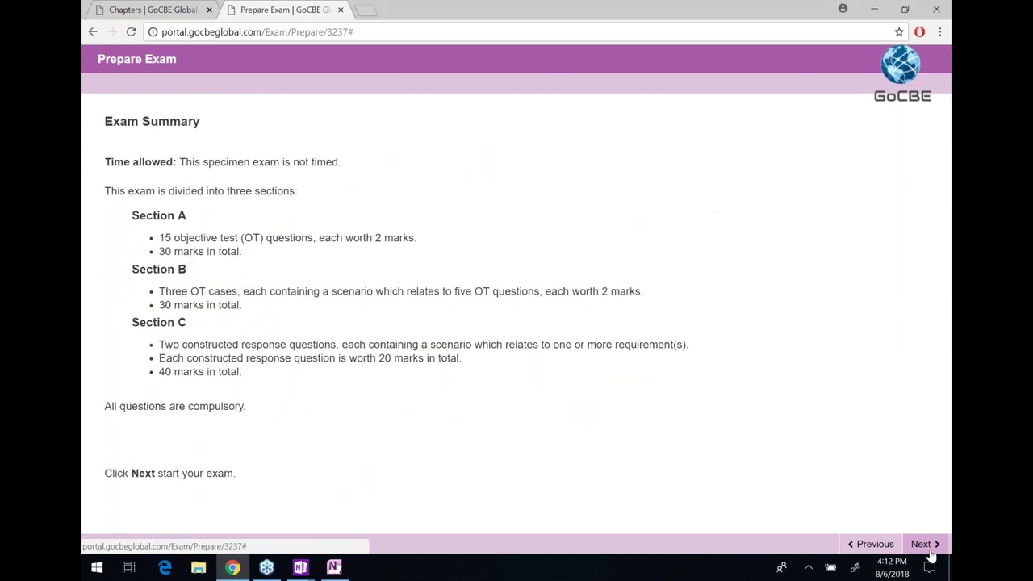
left_click(929, 552)
Highlight the start-exam question and Previous Exam Sessions text, then start the Clarion exam
left_click_drag(169, 123, 217, 122)
left_click(423, 126)
left_click_drag(234, 123, 202, 284)
left_click(255, 123)
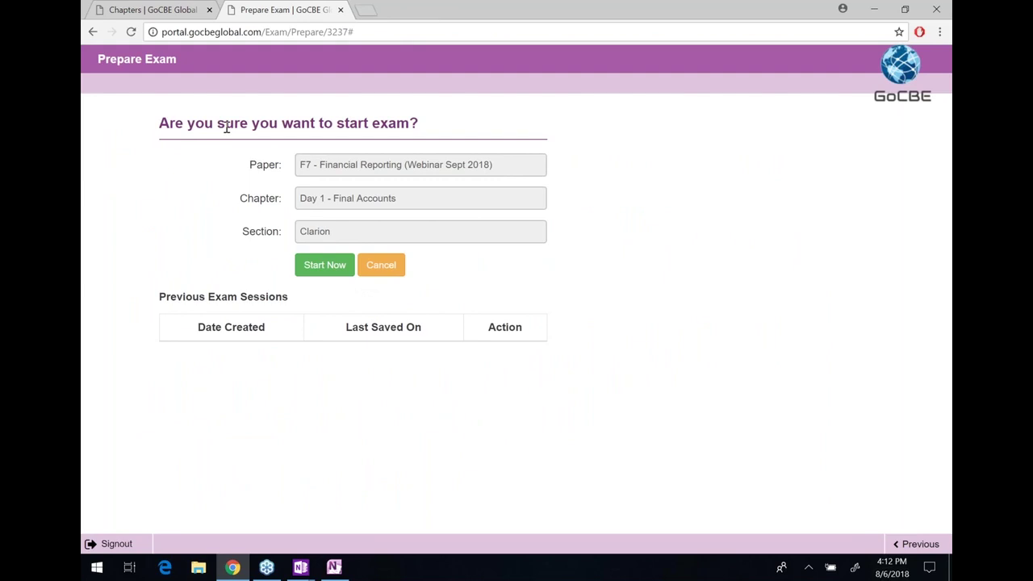
left_click_drag(216, 123, 278, 136)
left_click(277, 136)
left_click(346, 268)
left_click_drag(207, 297, 380, 355)
left_click(393, 364)
left_click(329, 268)
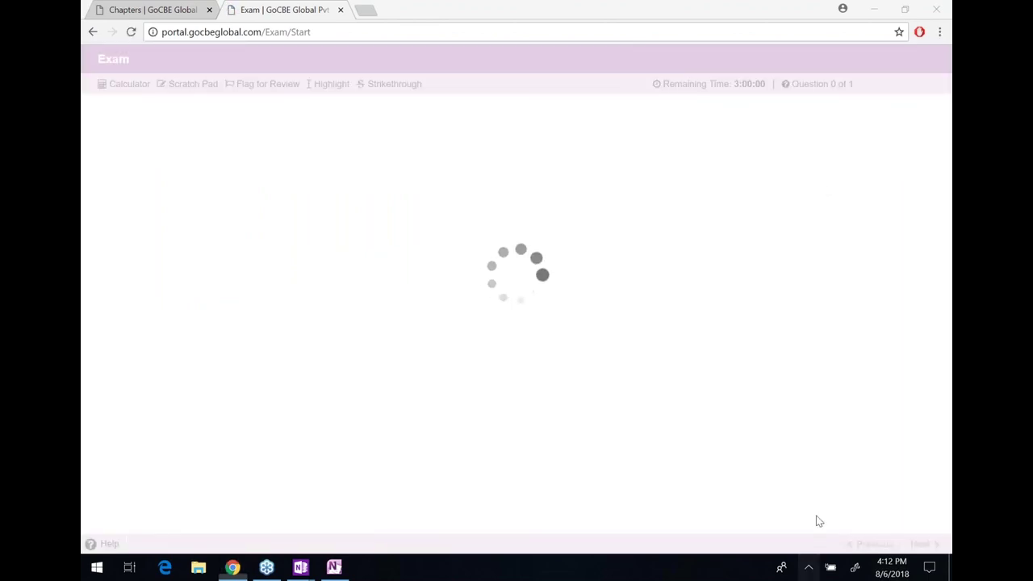
Open Sound settings from the tray speaker menu and raise the system volume to 100
left_click(807, 567)
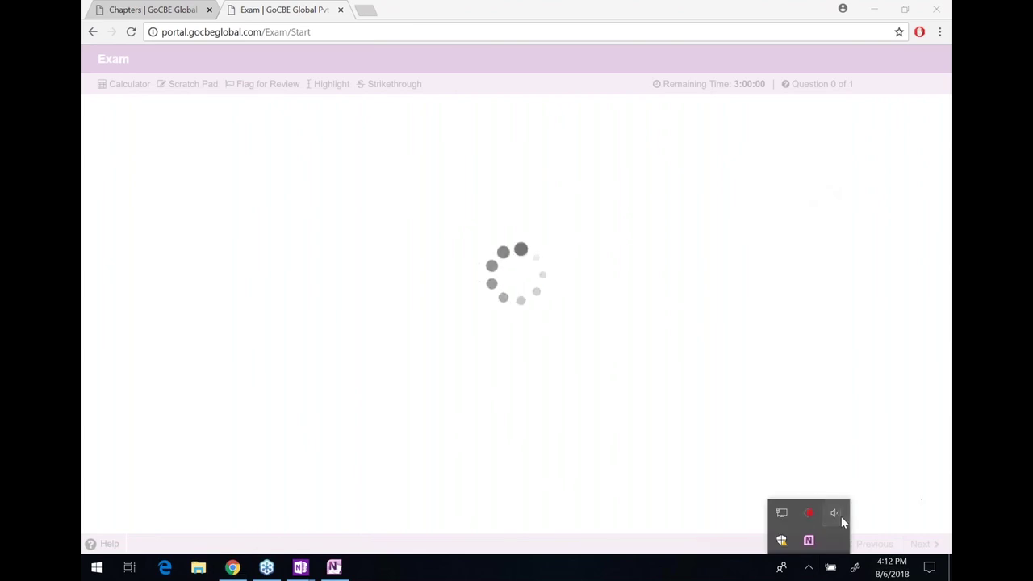
right_click(840, 518)
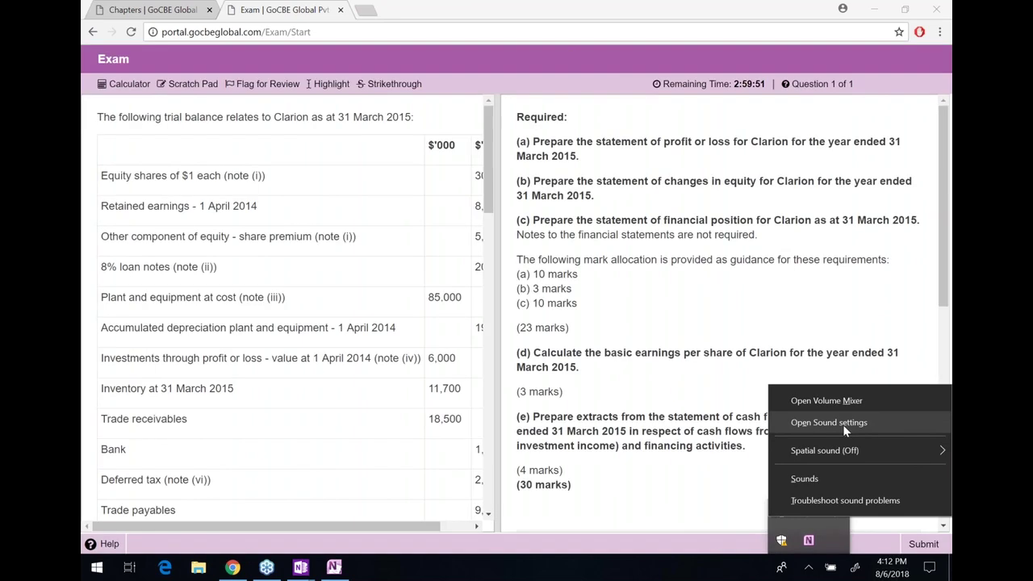
left_click(843, 425)
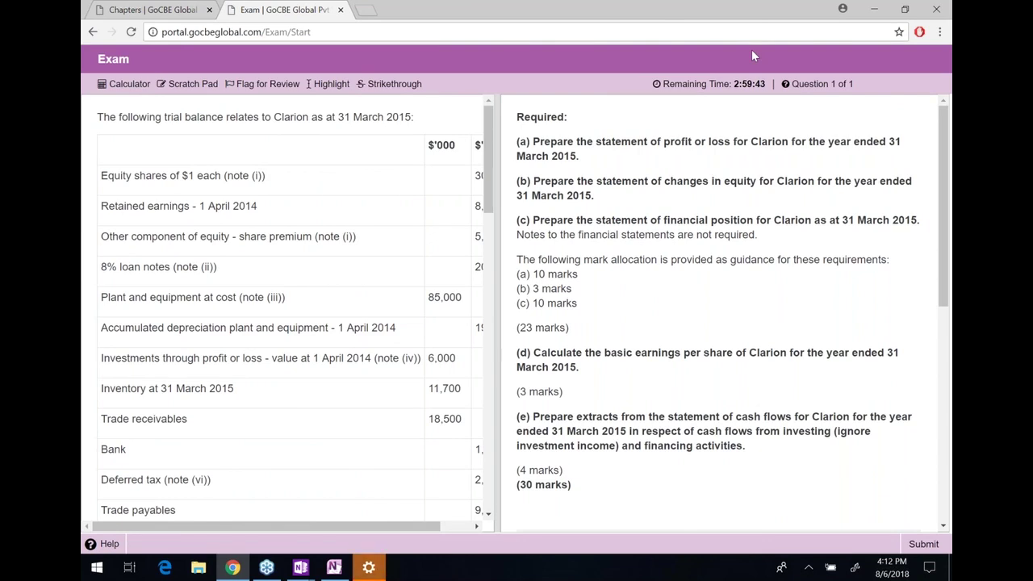
key("XF86AudioRaiseVolume")
key("XF86AudioRaiseVolume")
key("XF86AudioRaiseVolume")
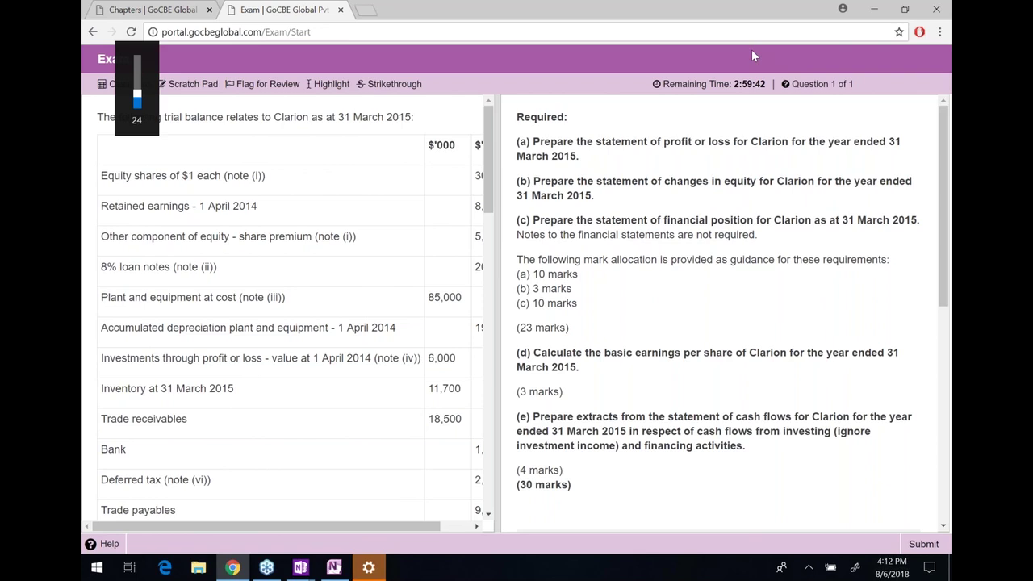
key("XF86AudioRaiseVolume")
key("XF86AudioRaiseVolume")
key("XF86AudioRaiseVolume")
key("XF86AudioRaiseVolume")
key("XF86AudioRaiseVolume")
key("XF86AudioRaiseVolume")
key("XF86AudioRaiseVolume")
key("XF86AudioRaiseVolume")
key("XF86AudioRaiseVolume")
key("XF86AudioRaiseVolume")
key("XF86AudioRaiseVolume")
key("XF86AudioRaiseVolume")
key("XF86AudioRaiseVolume")
key("XF86AudioRaiseVolume")
key("XF86AudioRaiseVolume")
key("XF86AudioRaiseVolume")
key("XF86AudioRaiseVolume")
key("XF86AudioRaiseVolume")
key("XF86AudioRaiseVolume")
key("XF86AudioRaiseVolume")
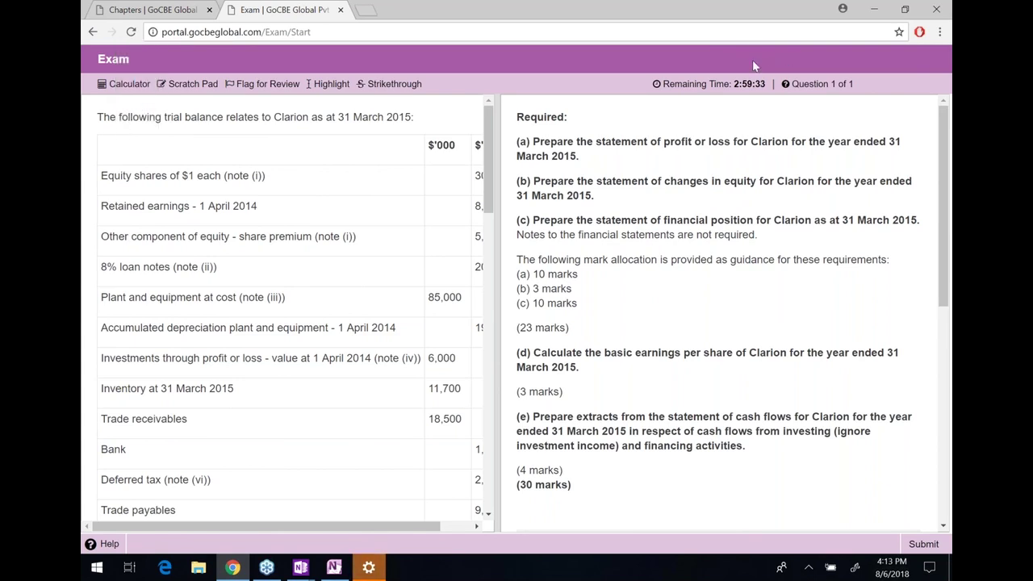
left_click(368, 567)
Reopen the Sound settings page from the tray speaker menu
scroll(462, 369, "down", 1)
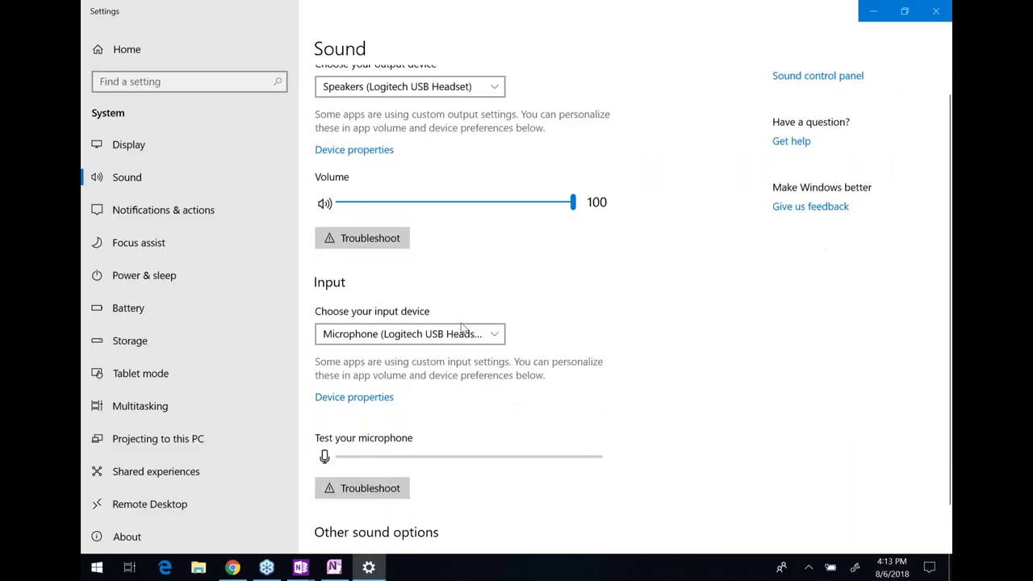
scroll(462, 326, "down", 2)
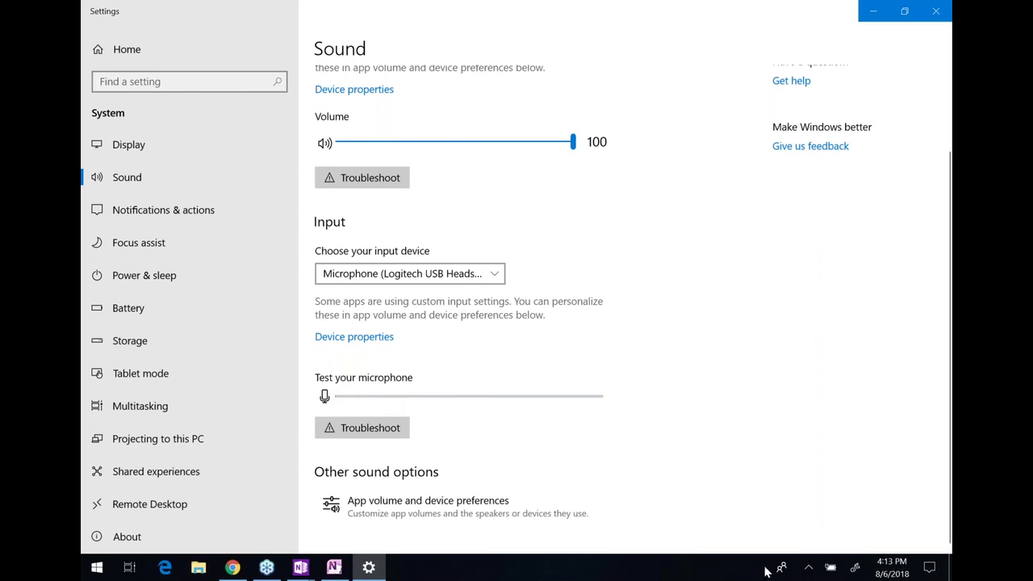
left_click(810, 571)
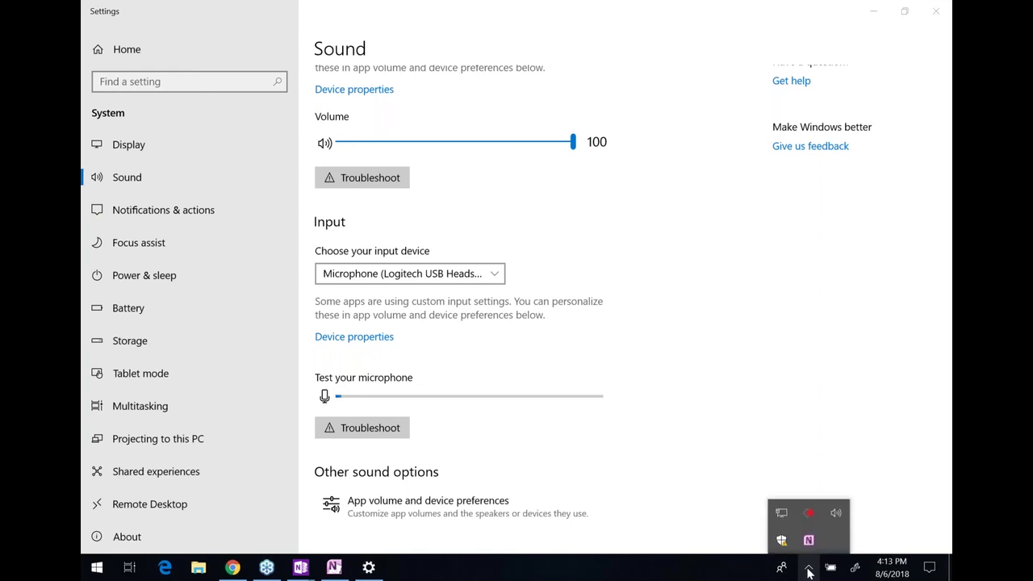
right_click(835, 514)
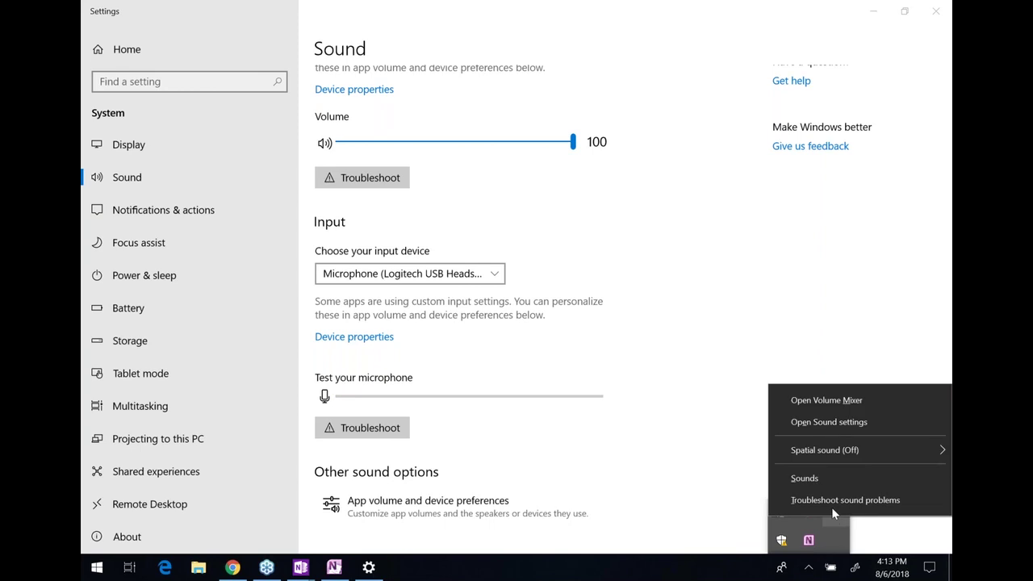
left_click(829, 422)
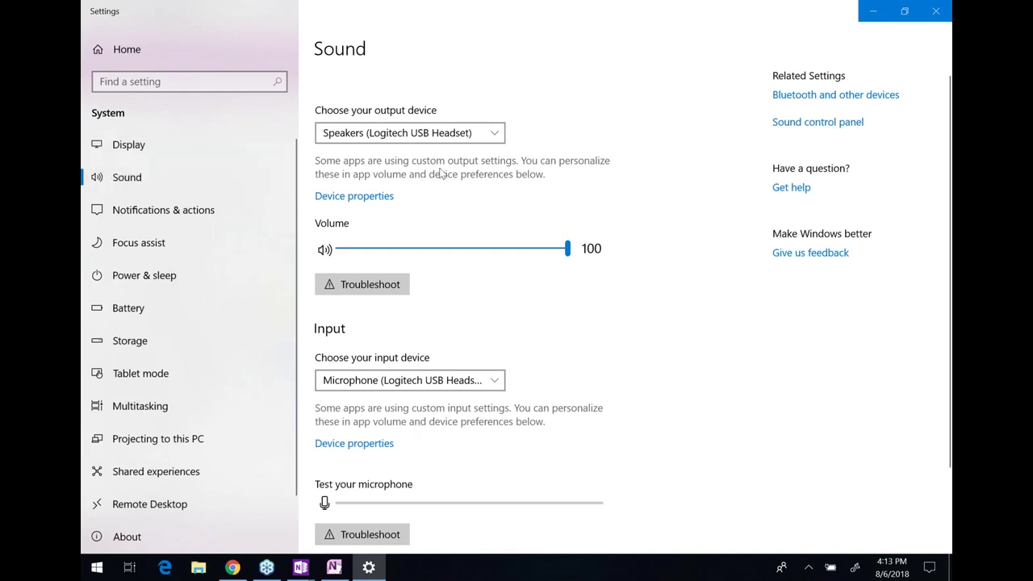
Choose Speakers/Headphones (Intel SST Audio Device (WDM)) as output, then restore and minimise Settings
left_click(498, 133)
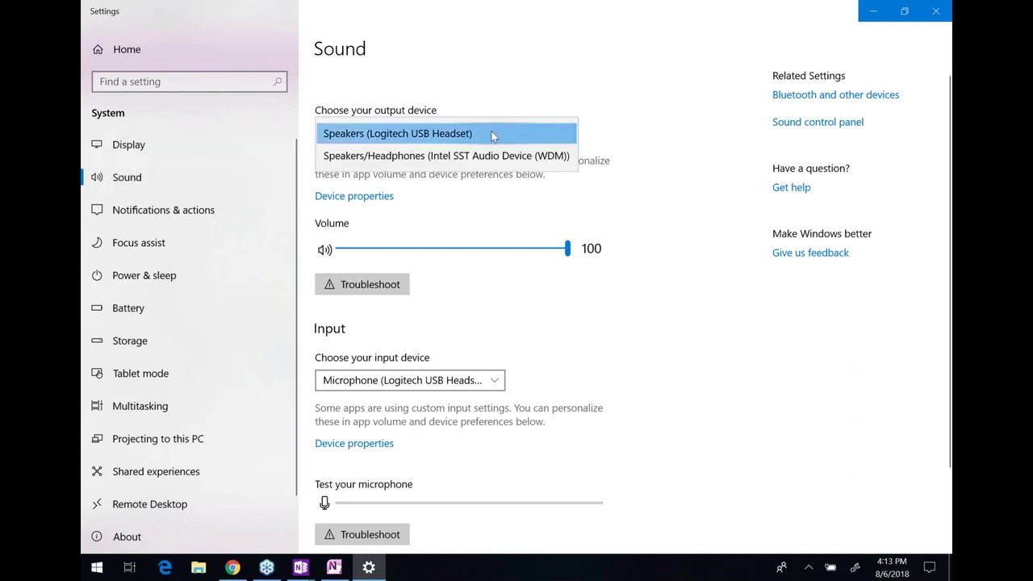
left_click(476, 159)
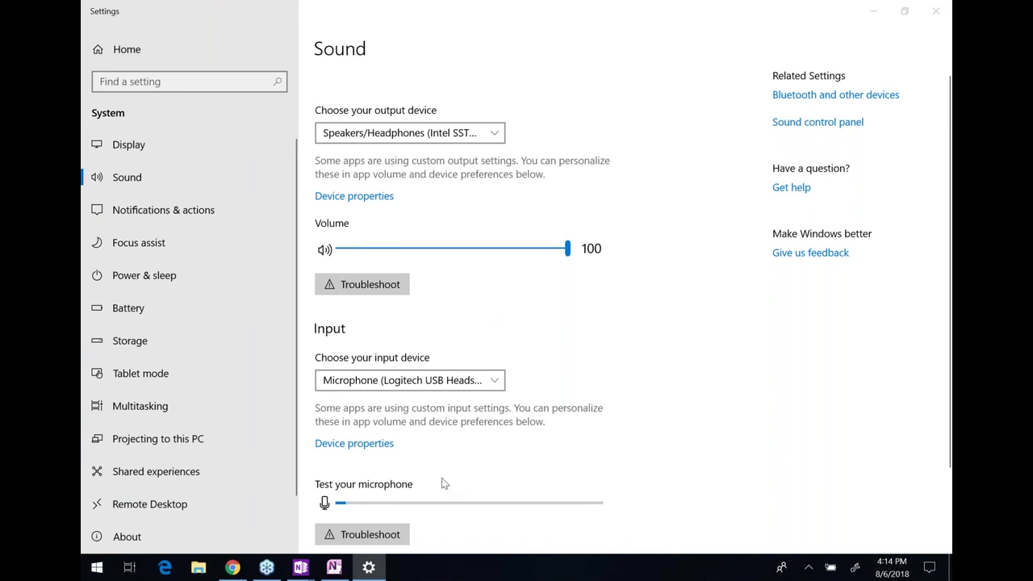
double_click(500, 6)
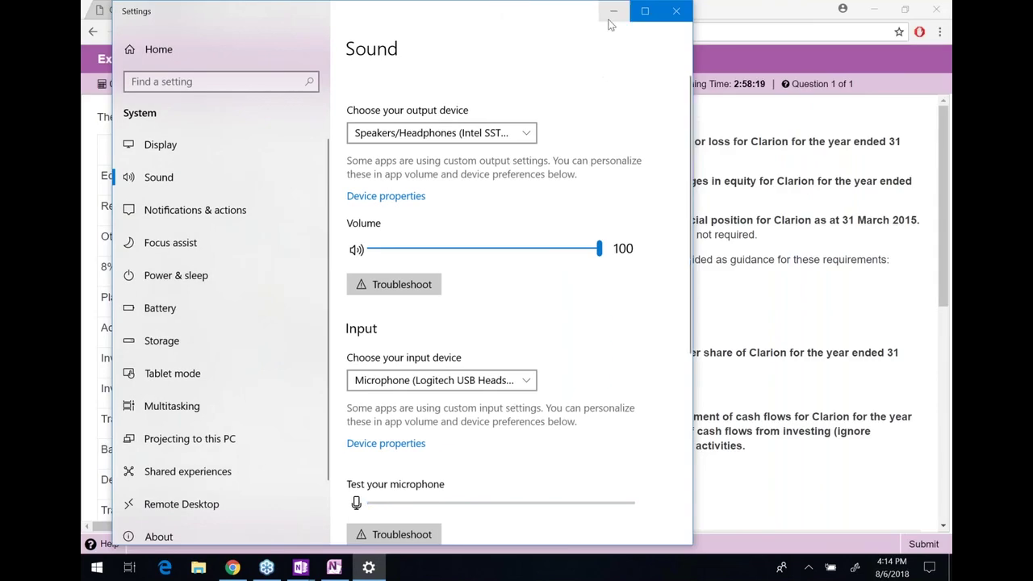
left_click(613, 12)
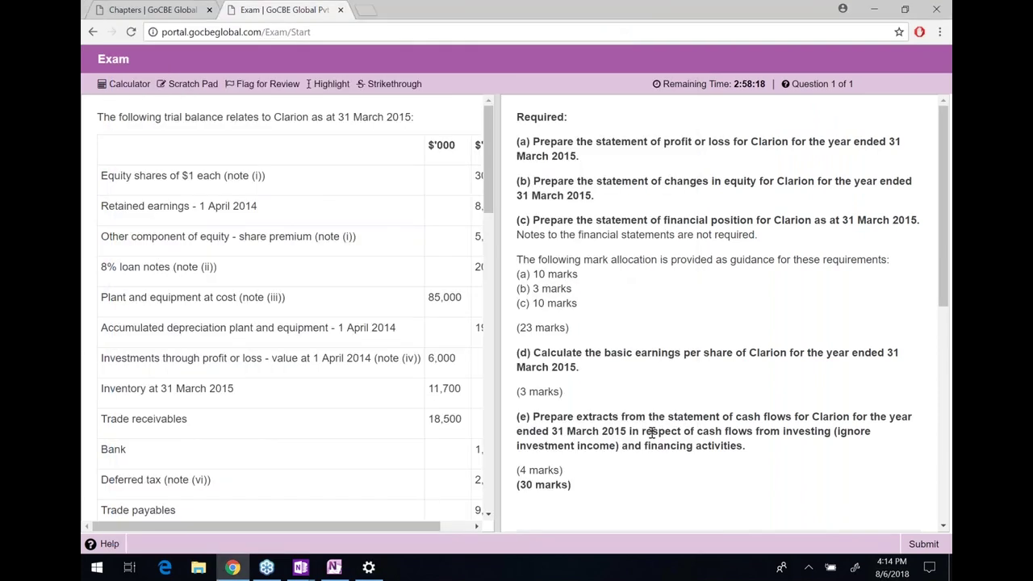
left_click(808, 569)
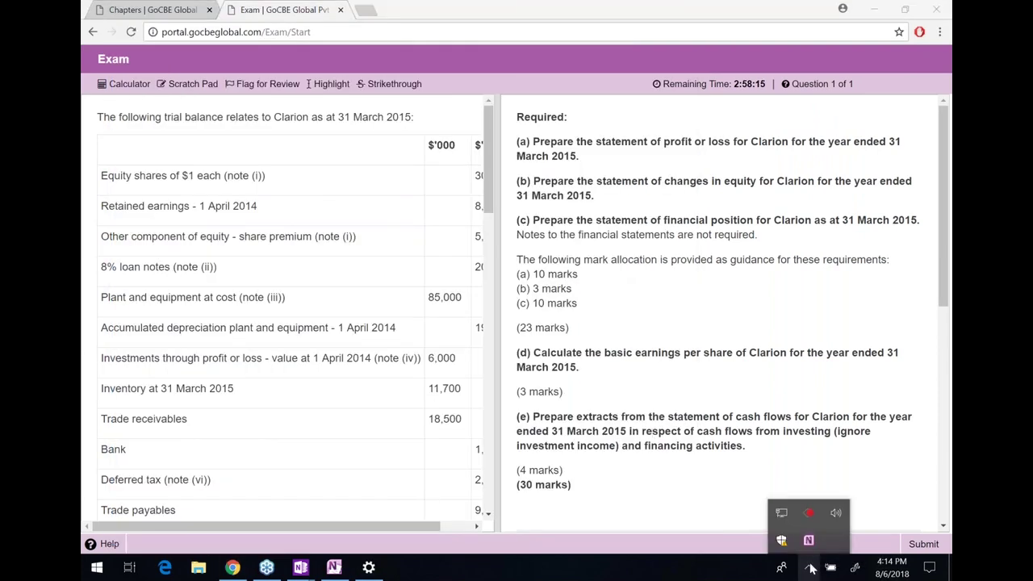
right_click(835, 518)
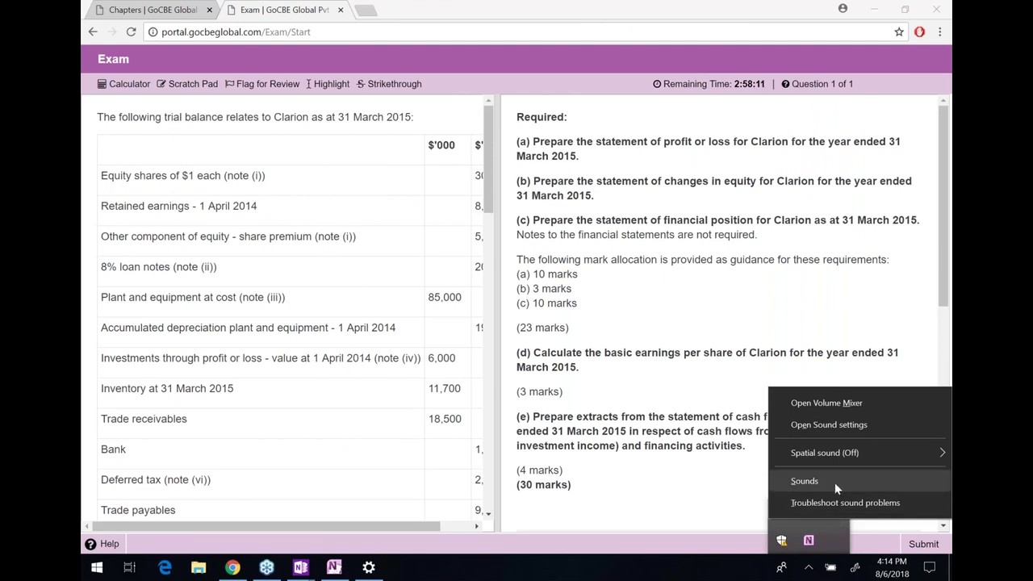
left_click(840, 406)
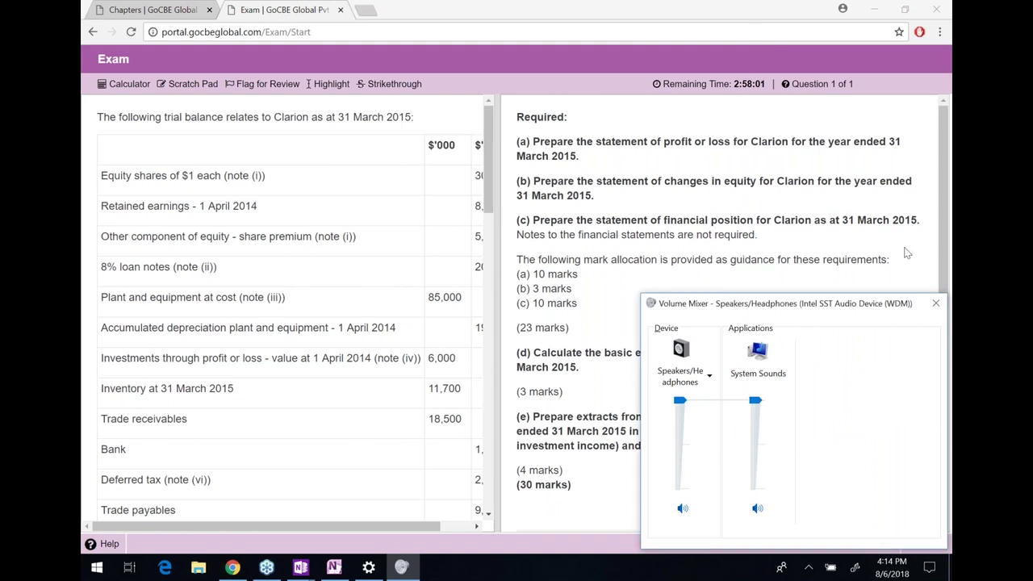
left_click(935, 302)
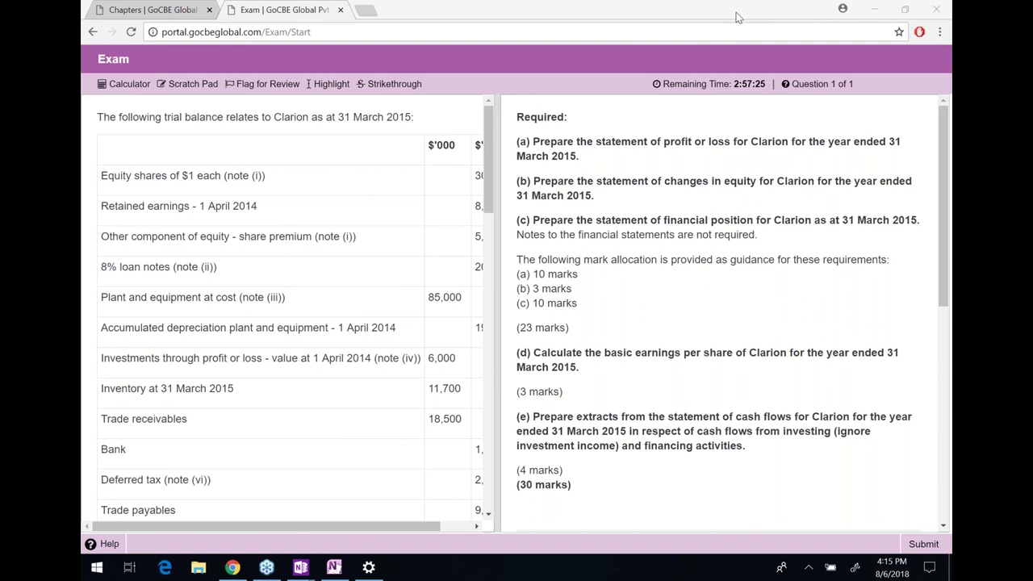
Drag the divider right so both $'000 trial balance columns show in full
left_click(449, 151)
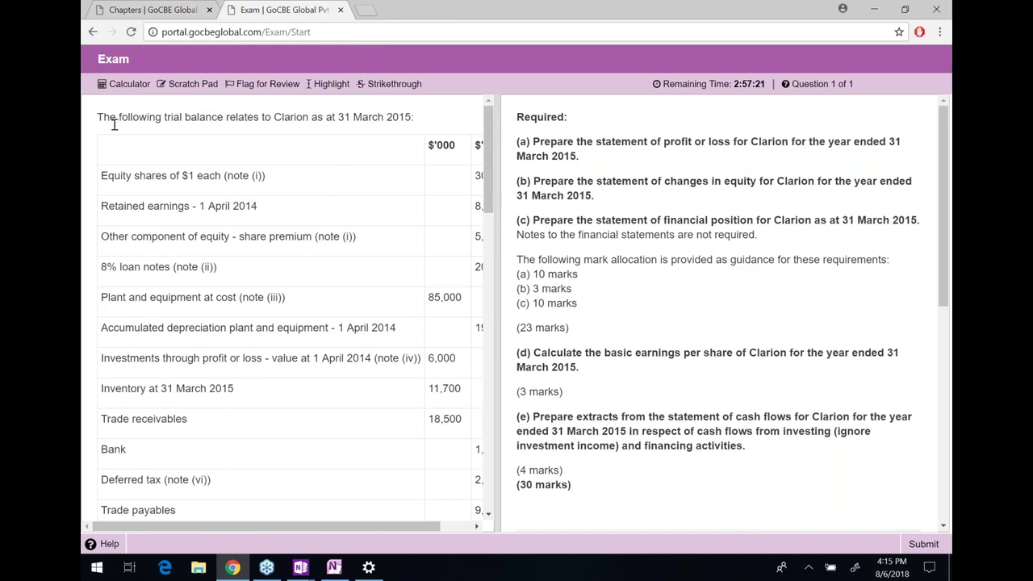
left_click_drag(127, 113, 418, 123)
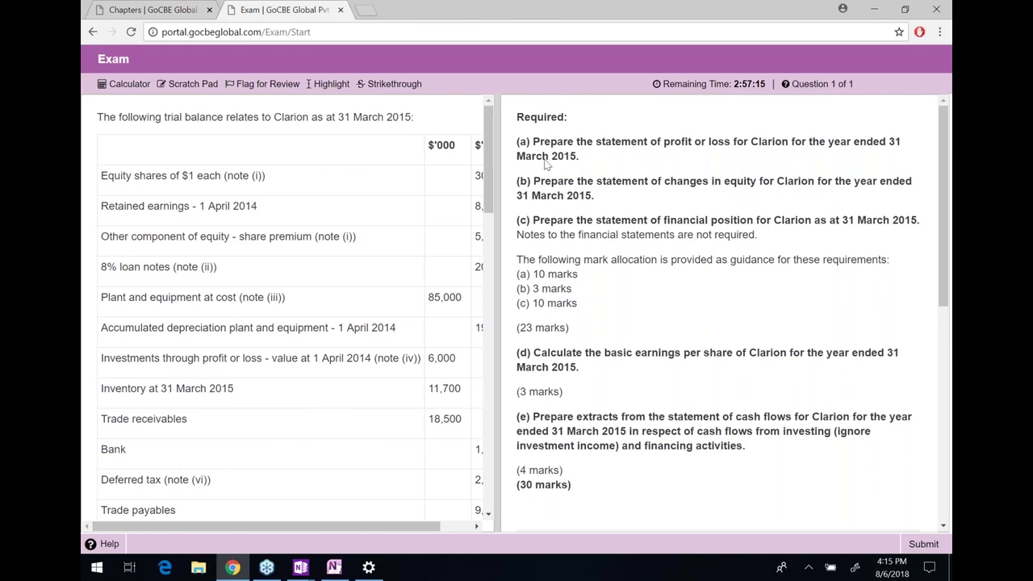
left_click_drag(495, 158, 550, 156)
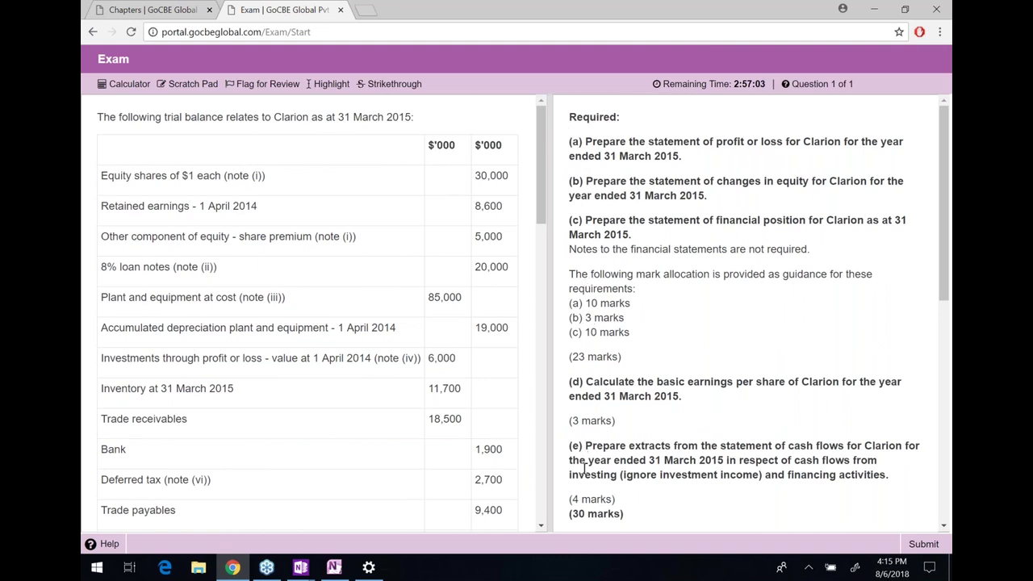
left_click_drag(610, 514, 570, 514)
left_click(623, 339)
Highlight requirements (a), (b) and (c) and their 10, 3 and 10 mark lines
left_click_drag(587, 141, 572, 142)
left_click(576, 142)
left_click_drag(586, 180, 747, 202)
left_click(747, 201)
scroll(747, 202, "down", 1)
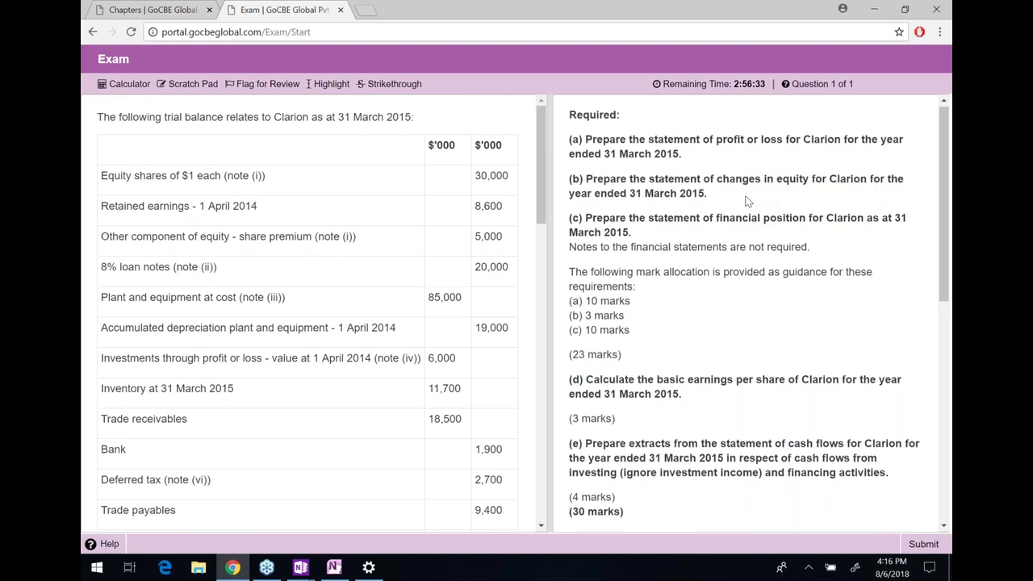
scroll(747, 202, "down", 1)
left_click_drag(585, 196, 853, 214)
left_click(854, 214)
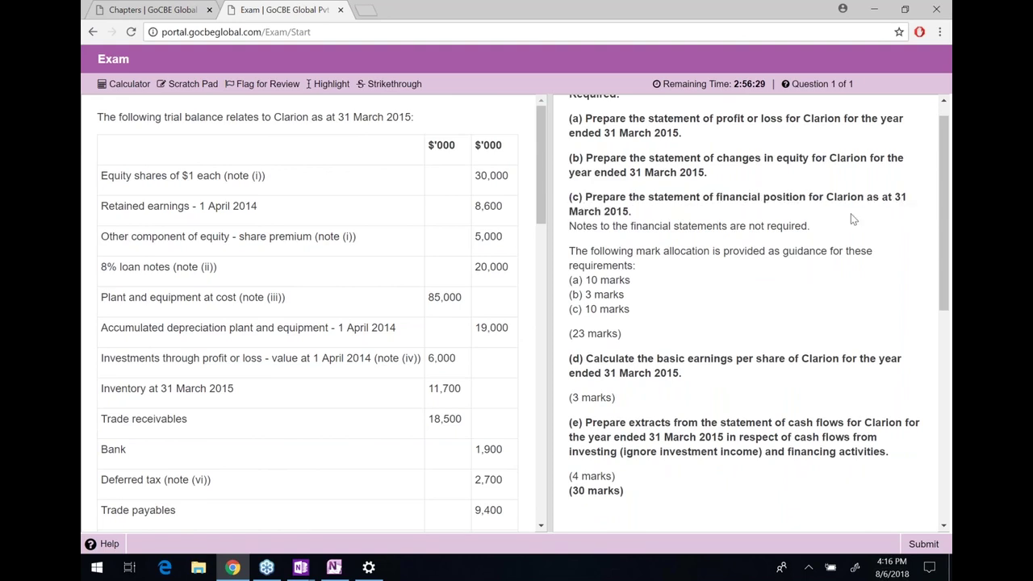
left_click_drag(585, 280, 570, 249)
left_click_drag(569, 294, 633, 297)
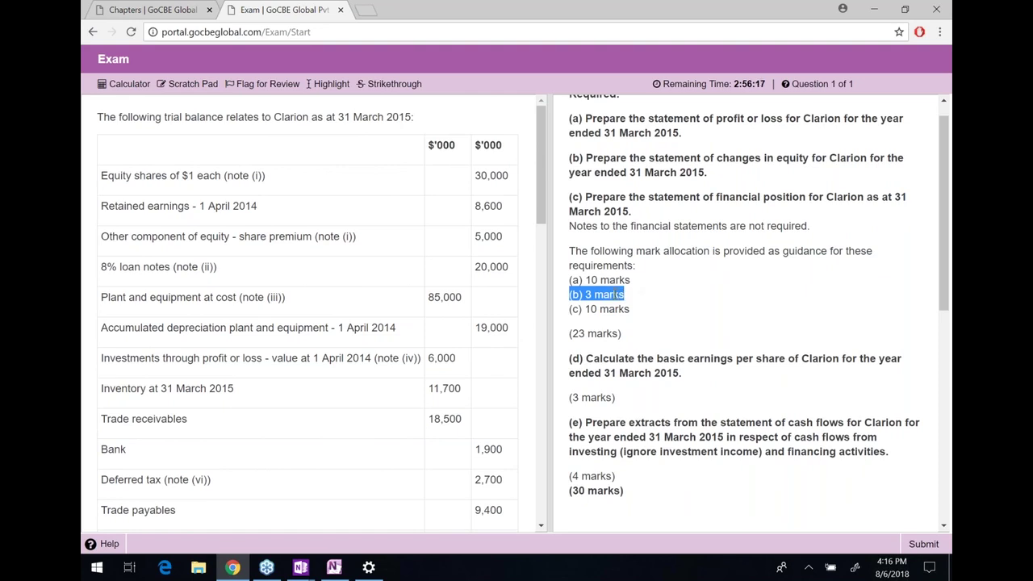
left_click(659, 320)
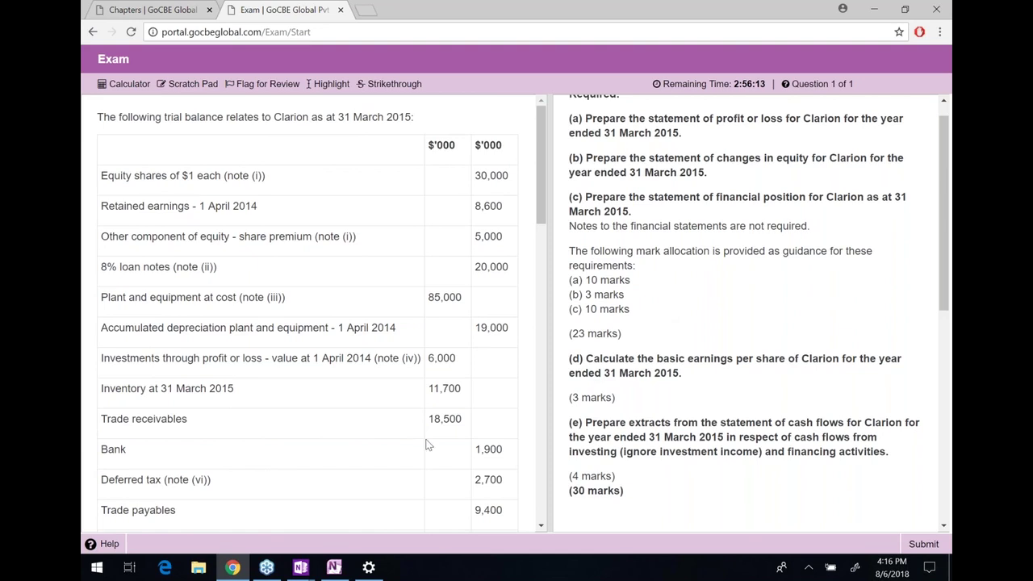
Swap OneNote's Recent Notes window for the Day 1 - Final Accounts notes
mouse_move(314, 569)
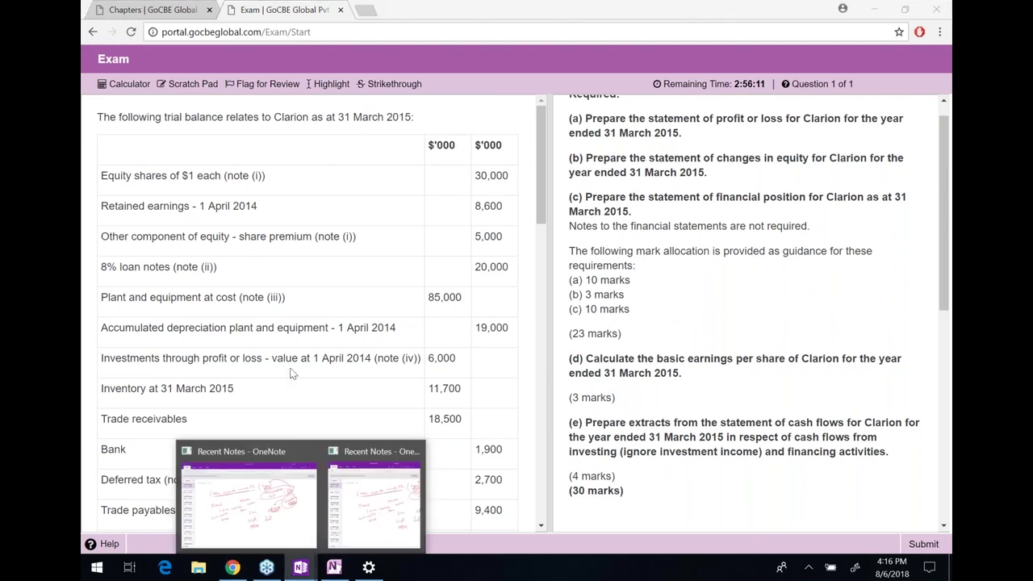
left_click(396, 493)
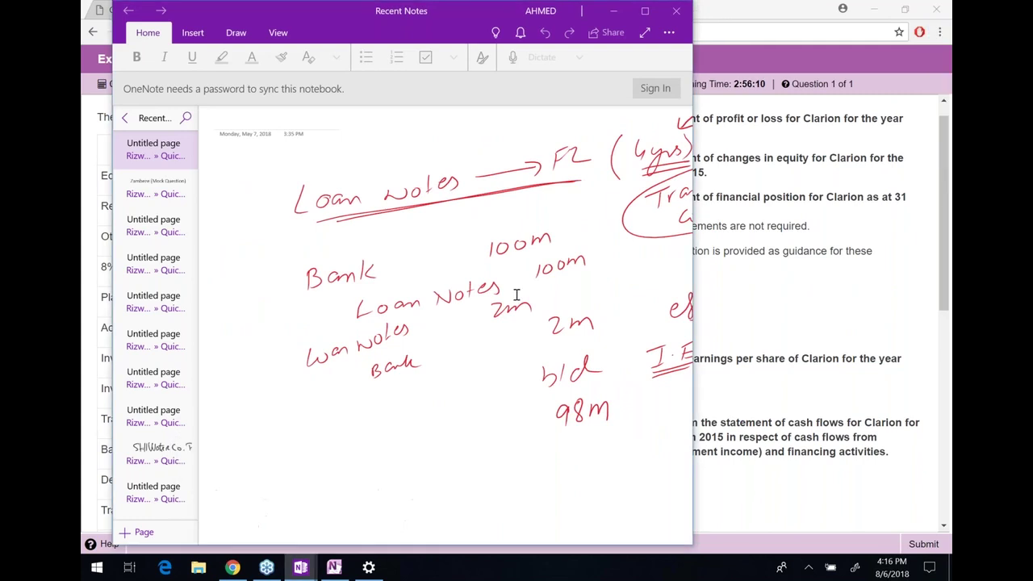
left_click(652, 13)
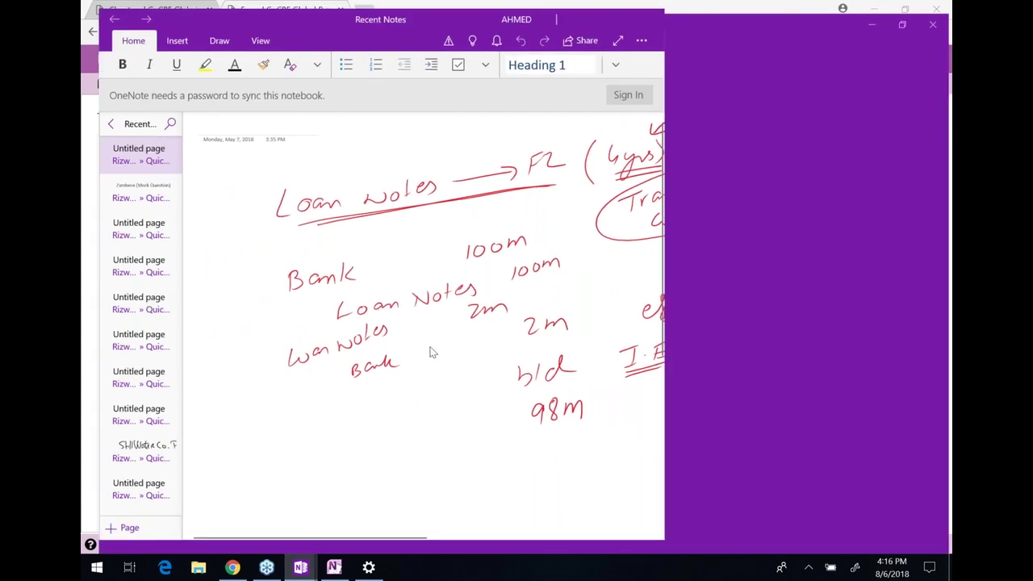
left_click(300, 568)
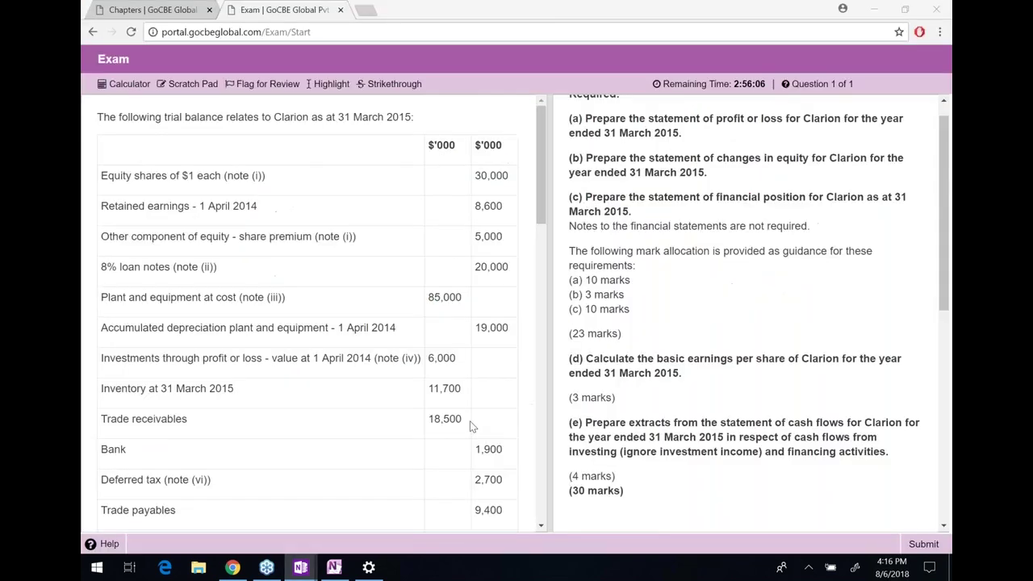
left_click(332, 568)
Start a typed note reading 'Section C' and enlarge it to font size 24
left_click(239, 426)
type("sECTION C")
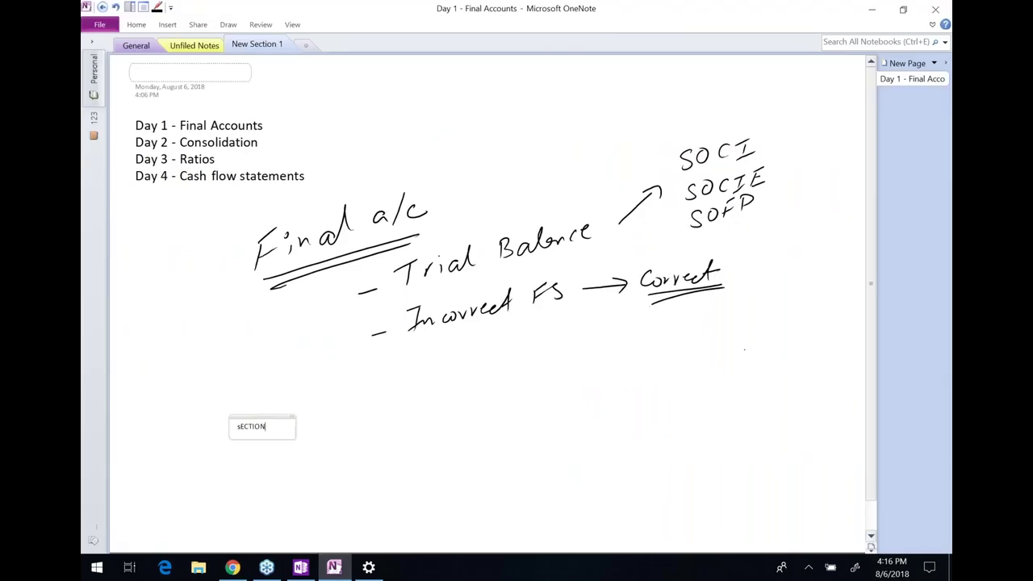
key("ctrl+a")
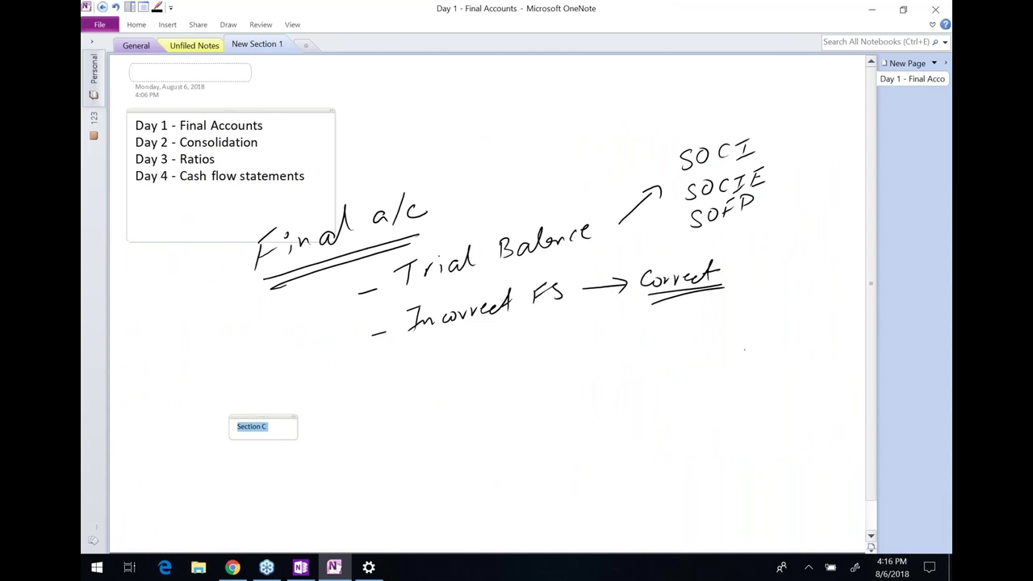
left_click(136, 24)
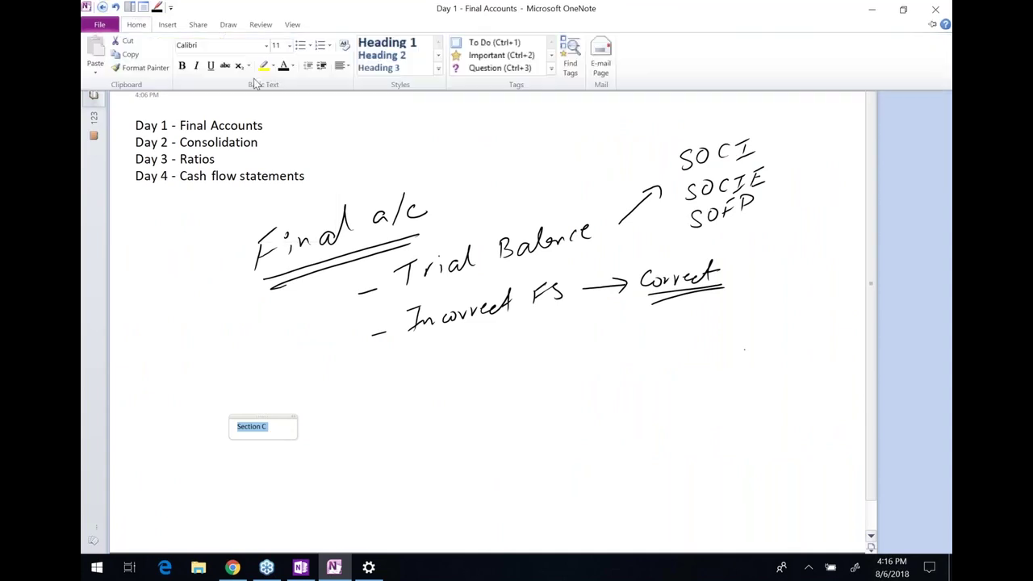
left_click(289, 46)
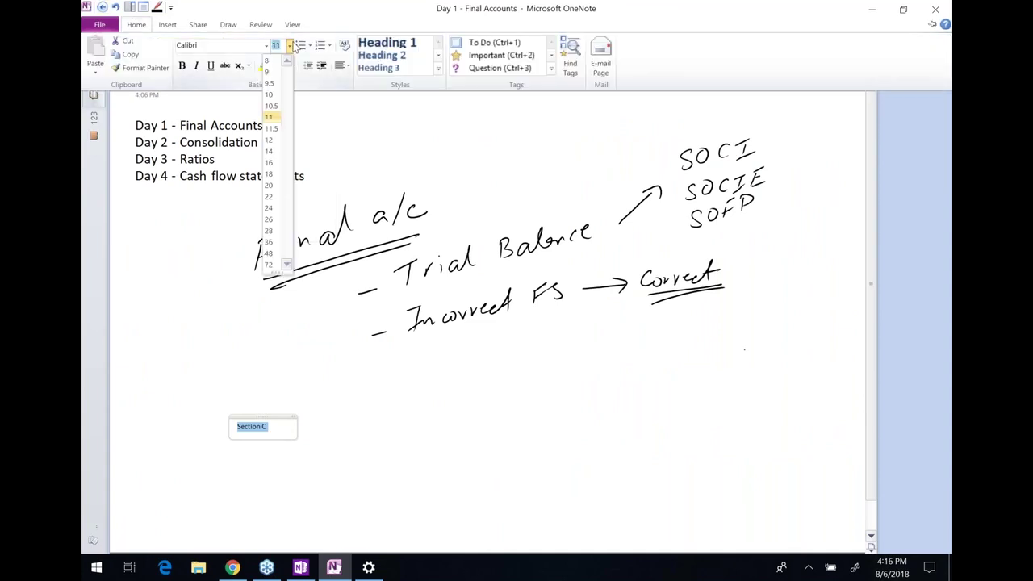
left_click(269, 208)
left_click(306, 434)
List '1. Ratio Analysis' and '2. Final Accounts (includes CF) or Consolidation' beneath the heading
key("Return")
type("1. R")
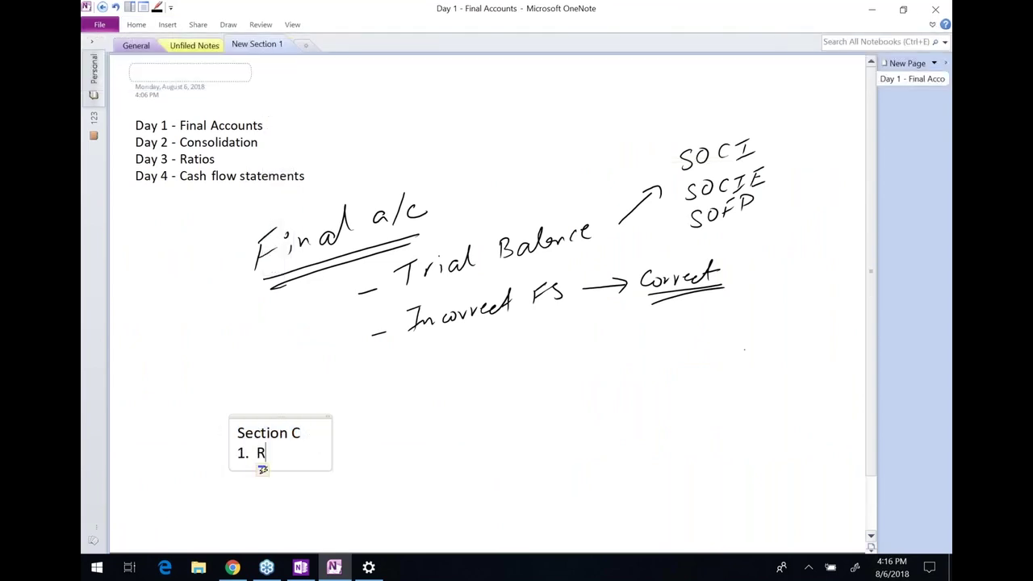
type("atios")
key("BackSpace")
type("Analysis")
key("Return")
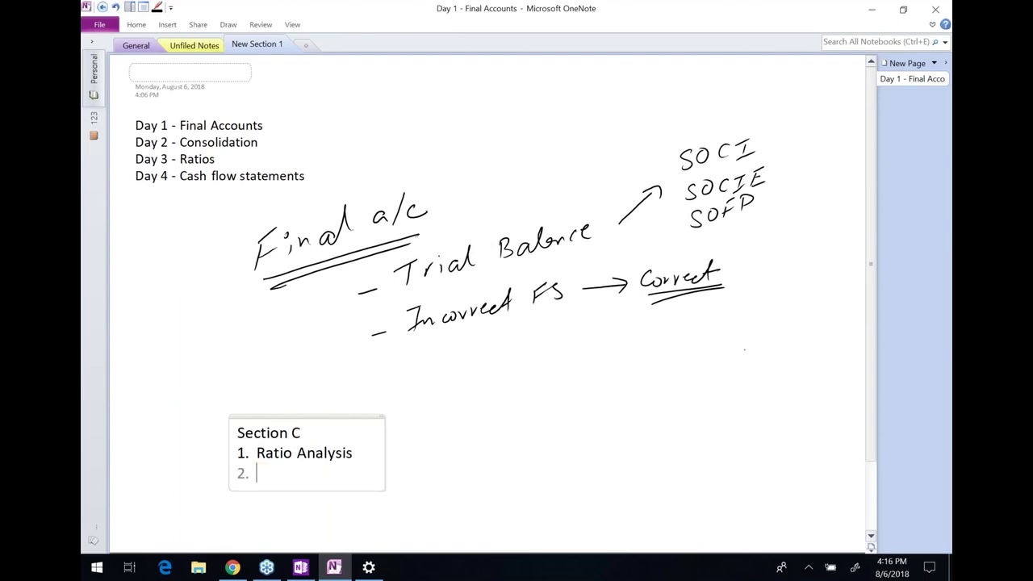
type("Final ACcu")
key("BackSpace")
key("BackSpace")
key("BackSpace")
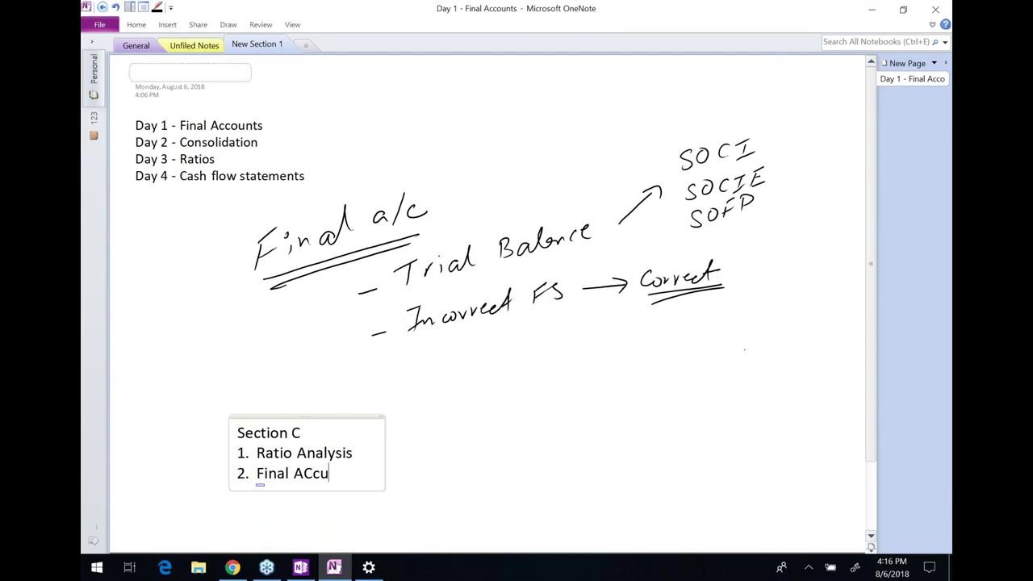
type("ccounts")
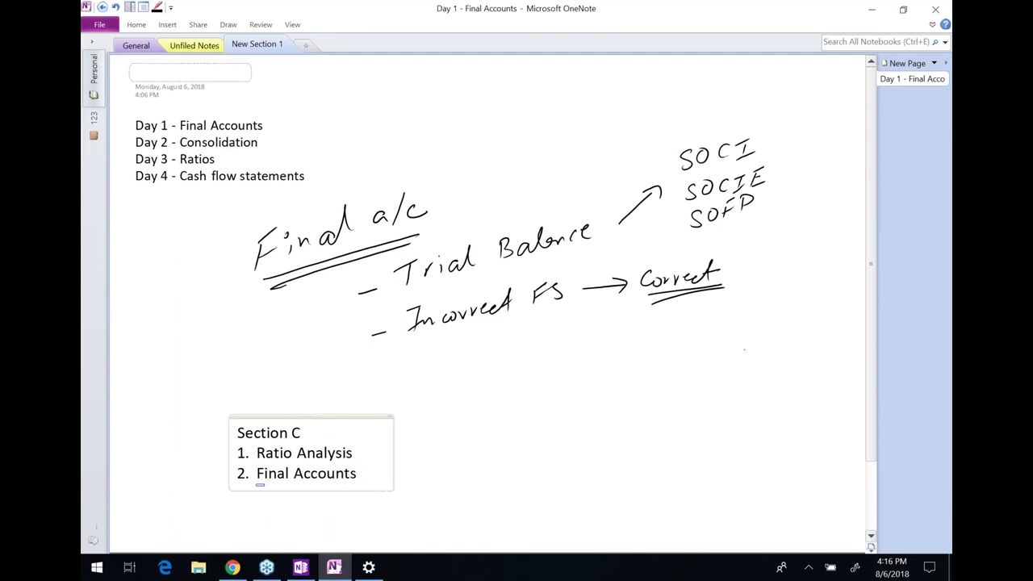
type(" or Consolid")
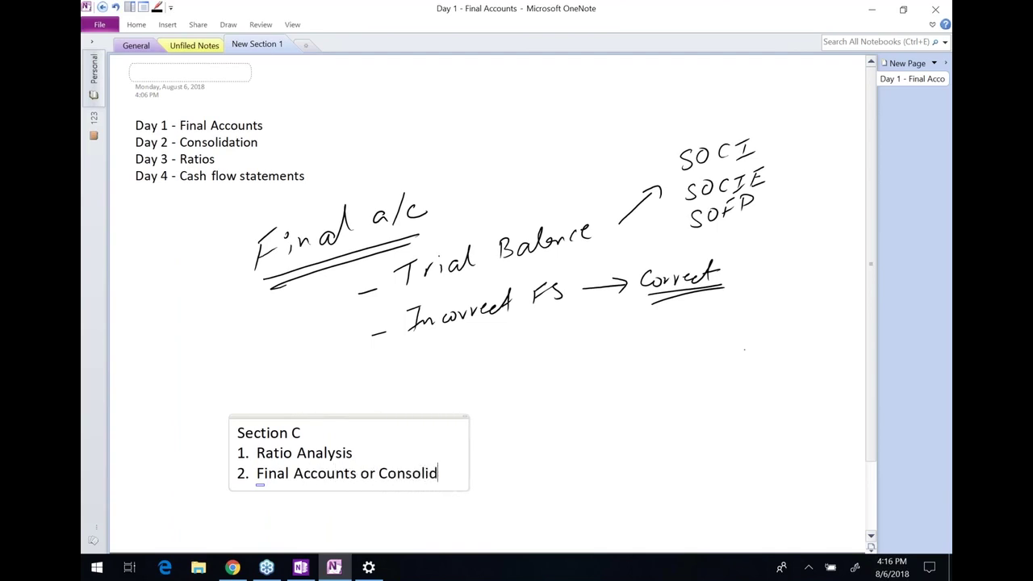
type("ation ")
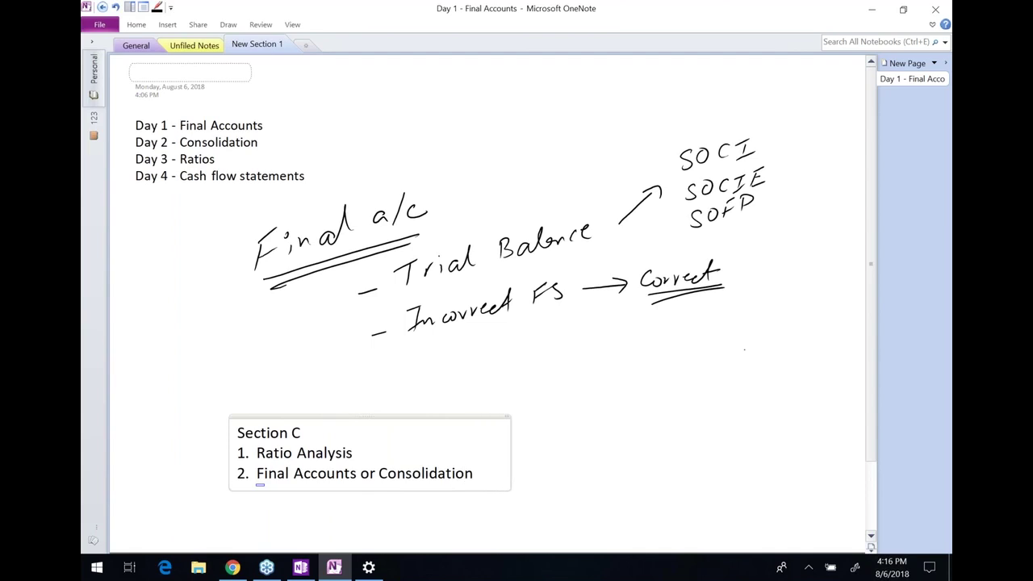
type("or =>")
key("BackSpace")
key("BackSpace")
key("BackSpace")
key("BackSpace")
left_click(360, 473)
type("(includes ")
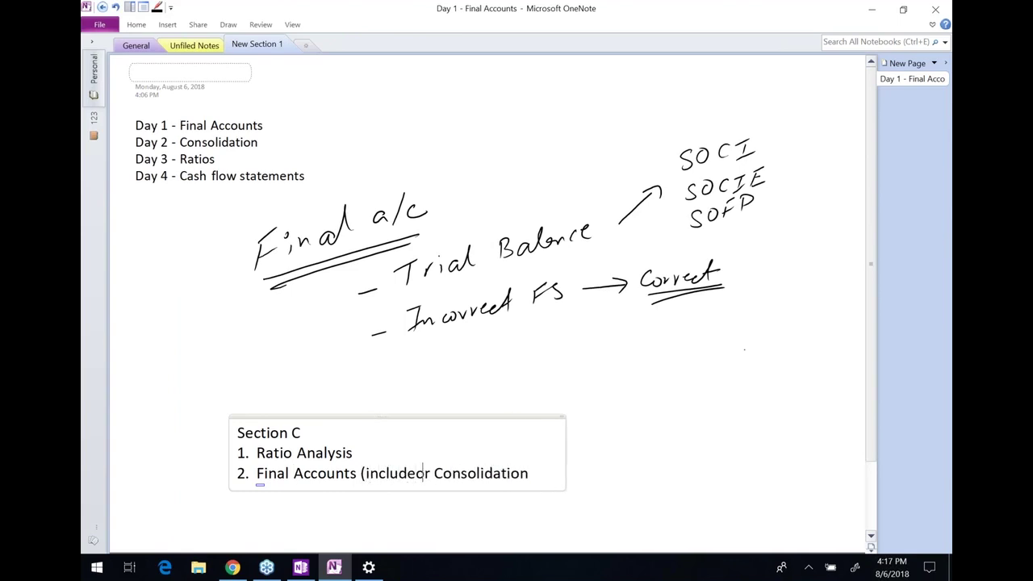
type("CF)")
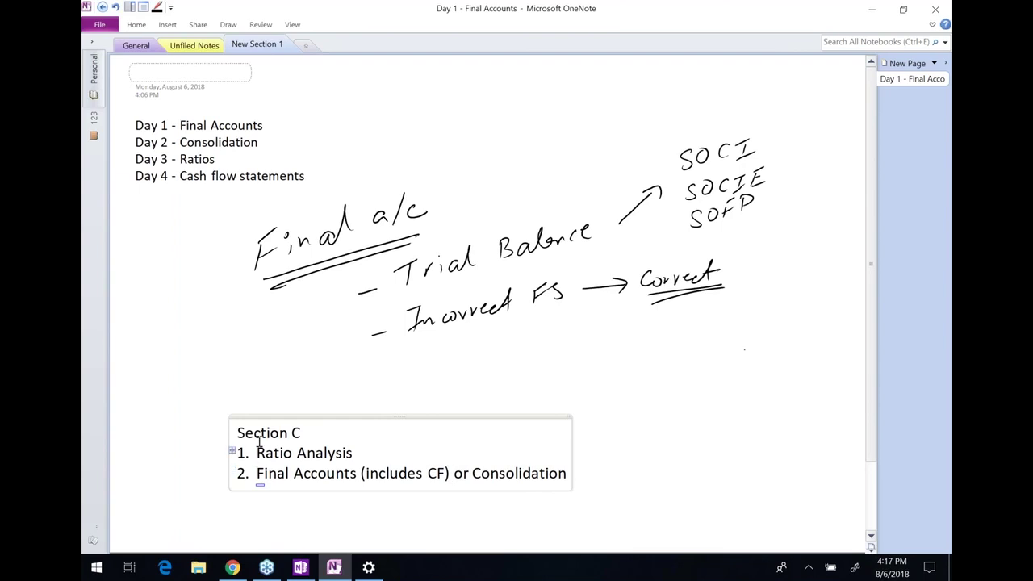
Select and review the Section C heading and both list items
left_click_drag(240, 433, 296, 440)
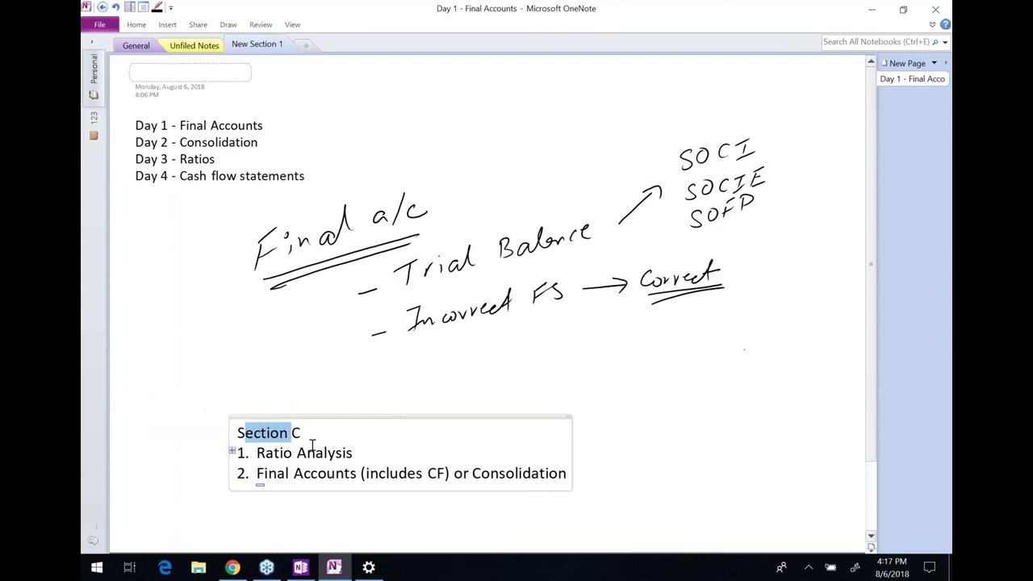
left_click(313, 447)
left_click_drag(255, 457, 356, 454)
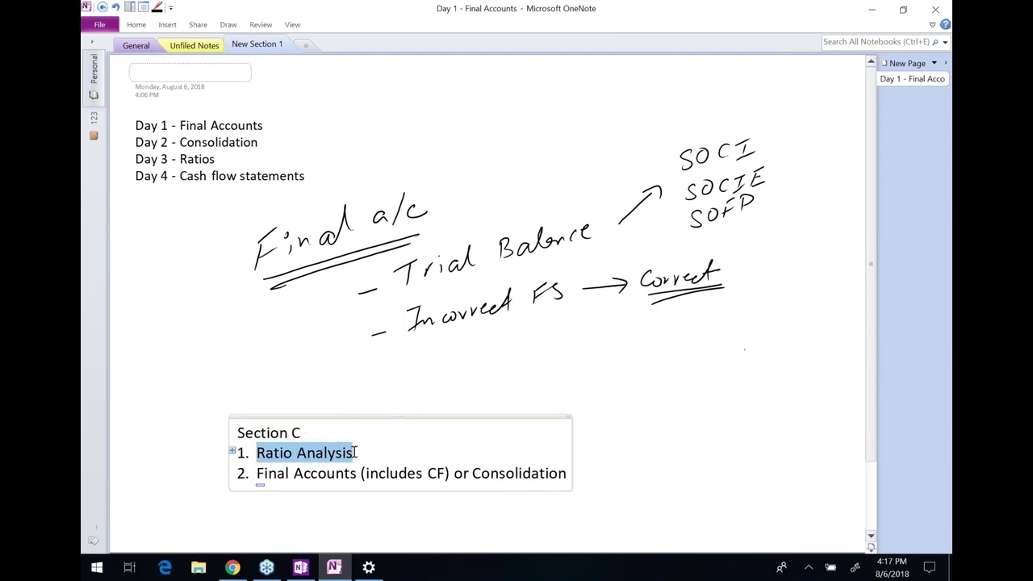
left_click(356, 453)
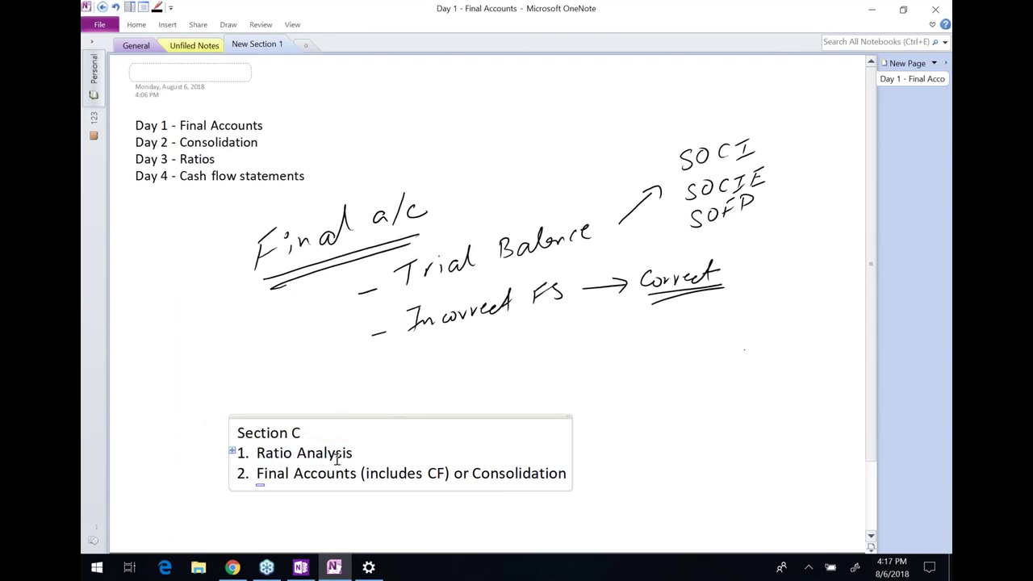
left_click_drag(256, 472, 581, 471)
left_click(568, 474)
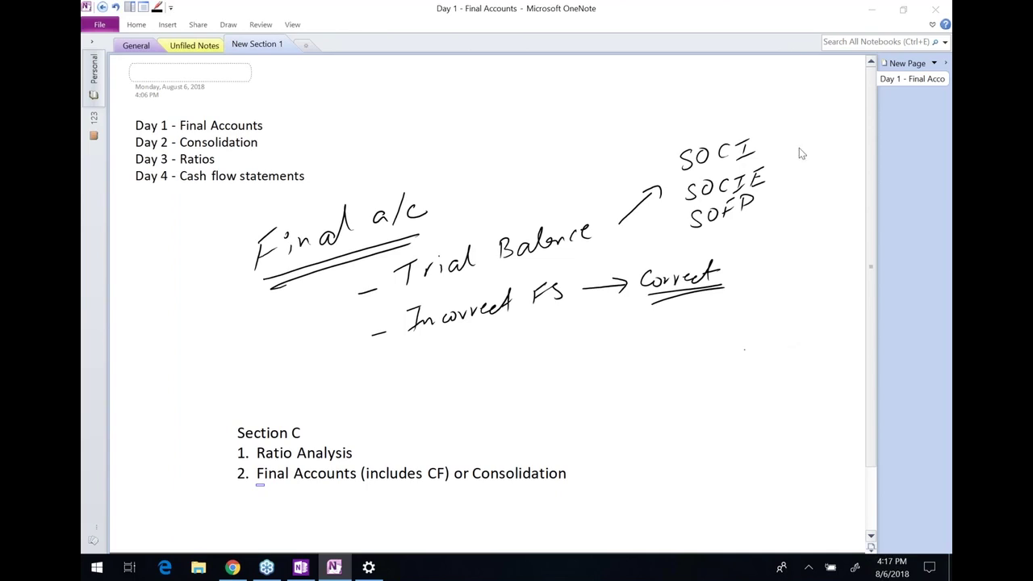
left_click(748, 32)
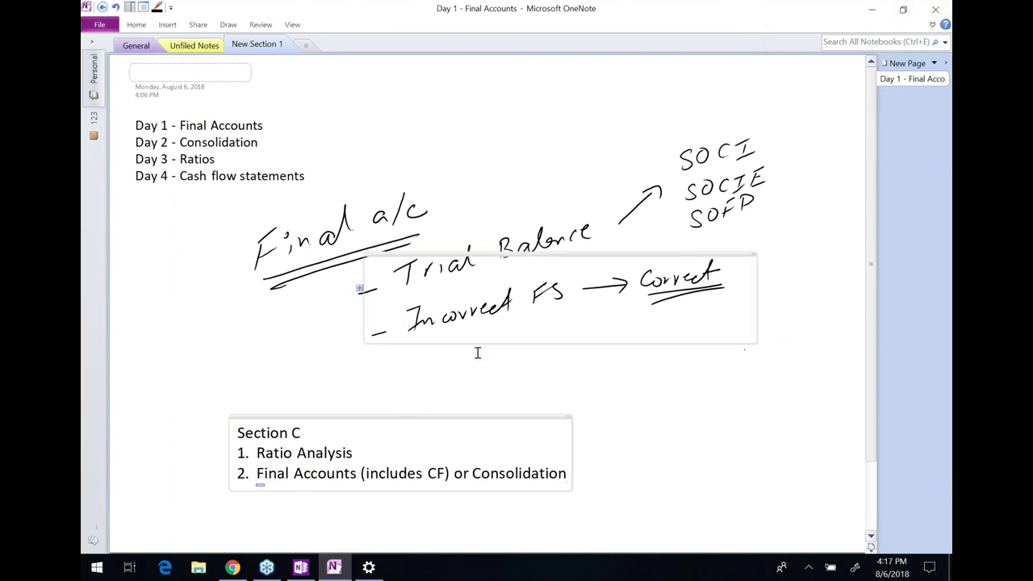
Switch back to the GoCBE Clarion exam and select question (d) to read it
left_click(232, 567)
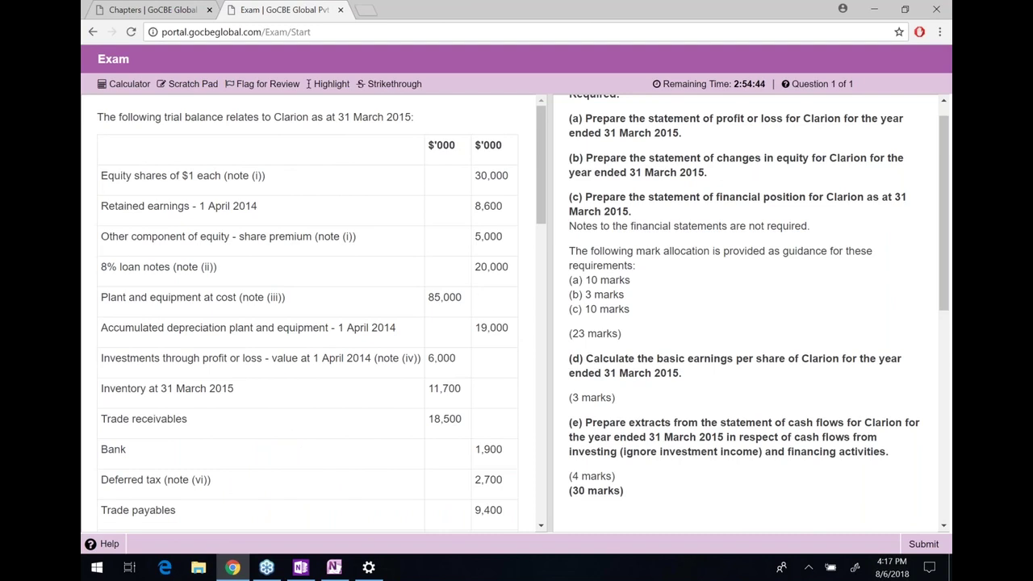
left_click(679, 305)
left_click_drag(595, 338, 853, 358)
left_click(855, 362)
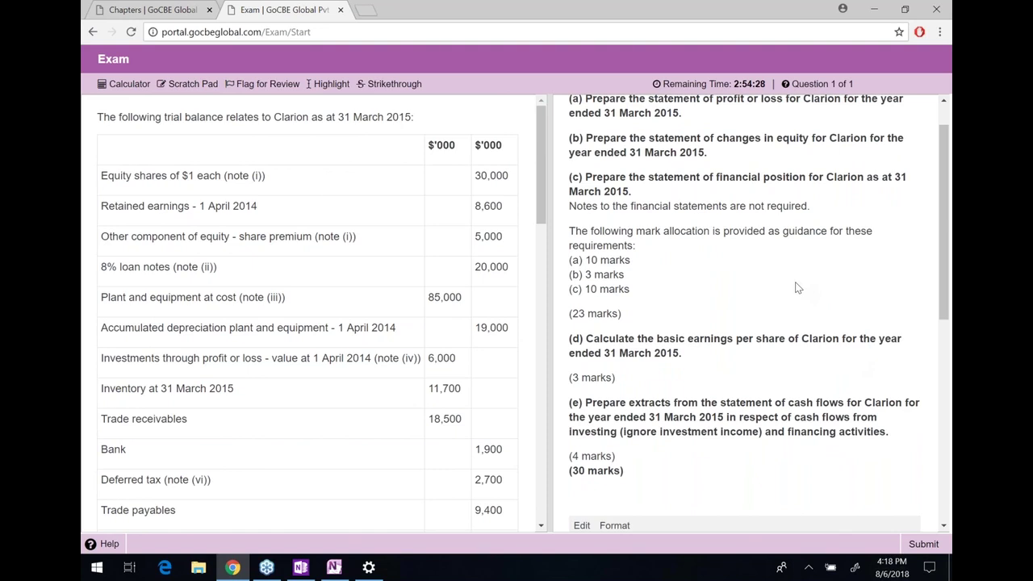
Scroll down to read question (e) (4 marks), then scroll back up
scroll(795, 288, "down", 1)
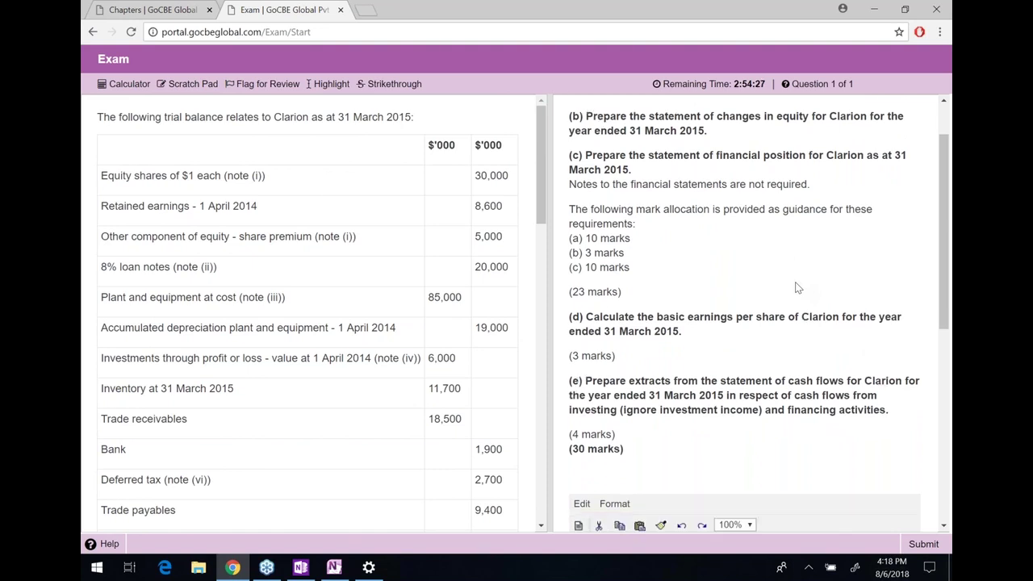
scroll(795, 288, "down", 3)
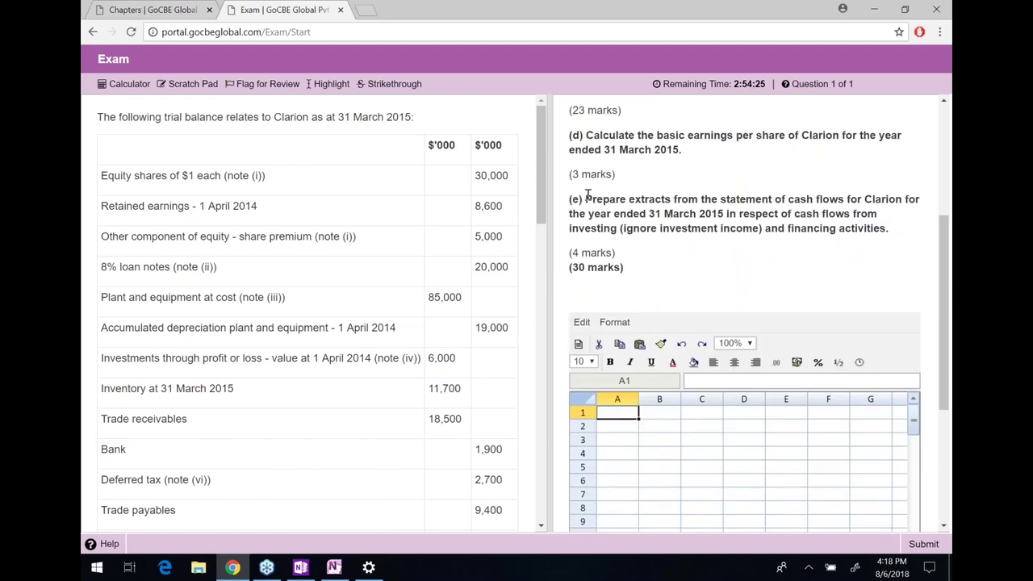
left_click_drag(588, 196, 893, 225)
left_click(905, 227)
left_click_drag(893, 229, 617, 253)
left_click(569, 229)
left_click(628, 256)
scroll(626, 220, "up", 1)
scroll(627, 220, "up", 2)
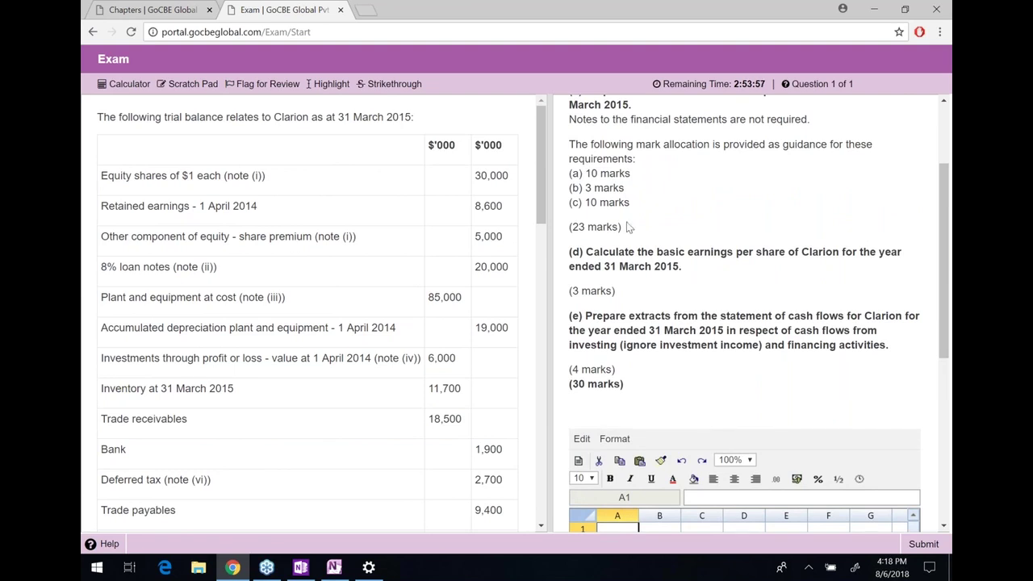
scroll(629, 227, "up", 2)
scroll(759, 314, "up", 2)
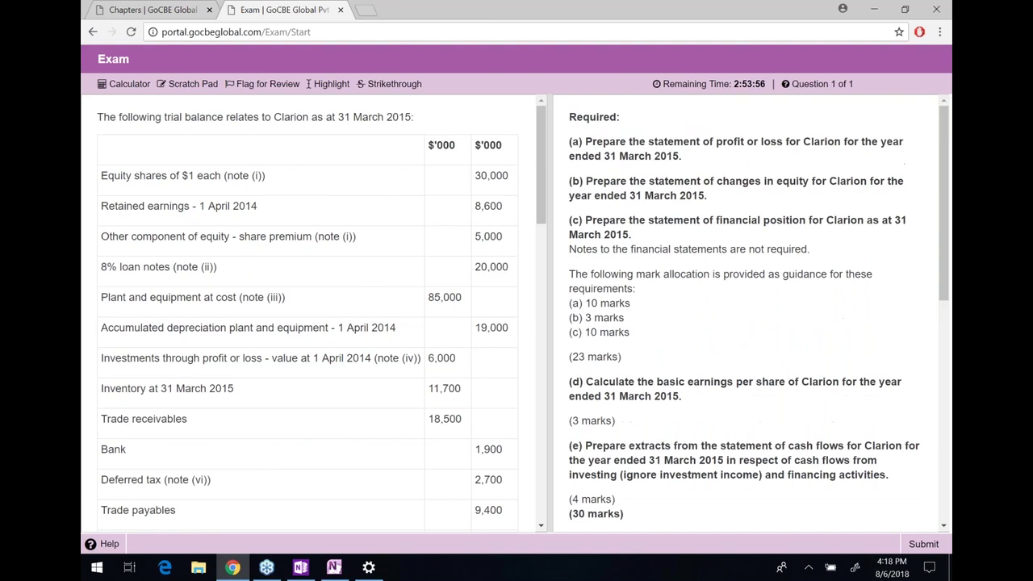
scroll(427, 259, "down", 2)
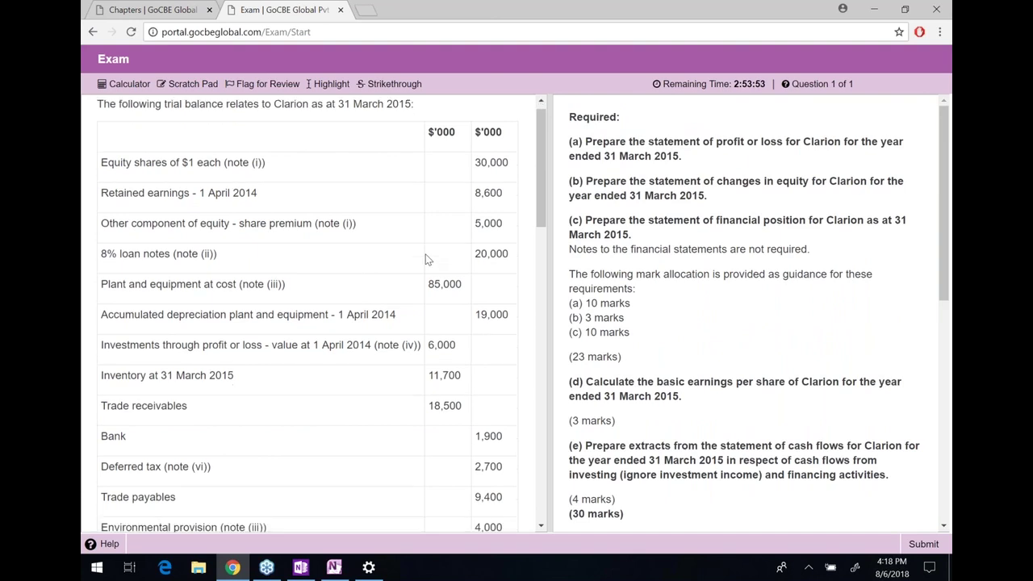
Highlight 31 March 2015 and the retained earnings date 1 April 2014
scroll(261, 173, "up", 2)
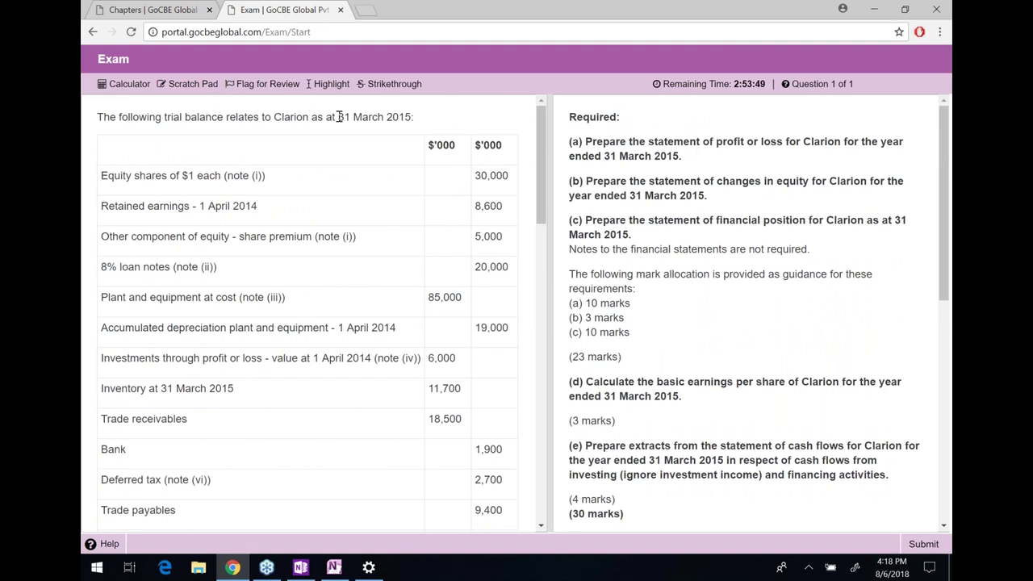
left_click_drag(336, 118, 413, 118)
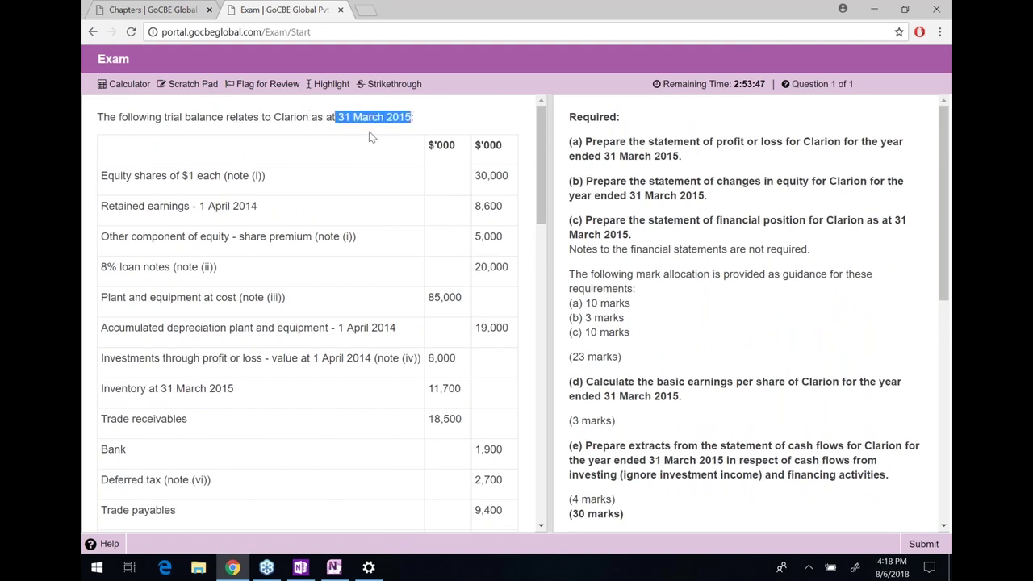
left_click(314, 84)
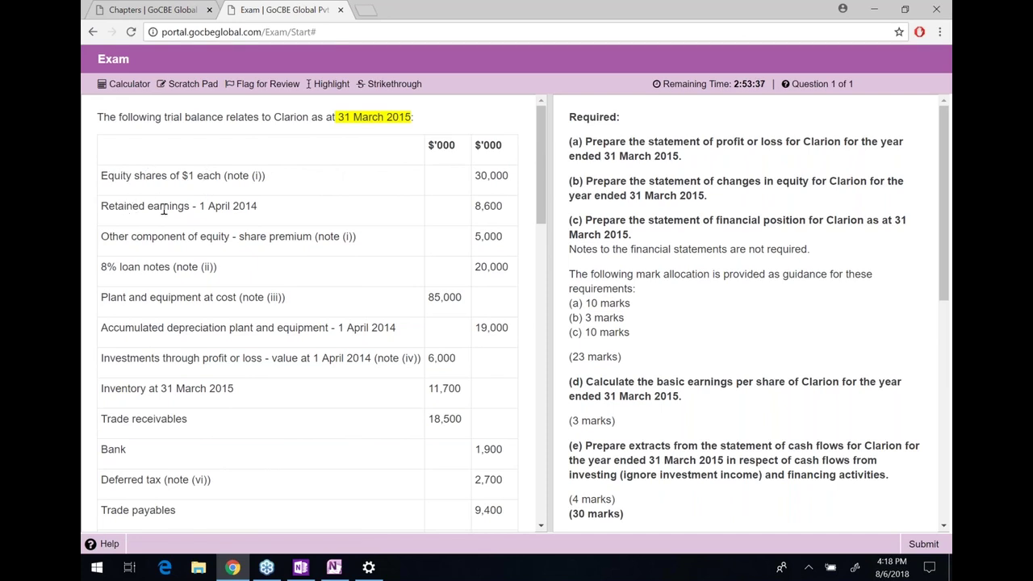
left_click_drag(199, 206, 274, 183)
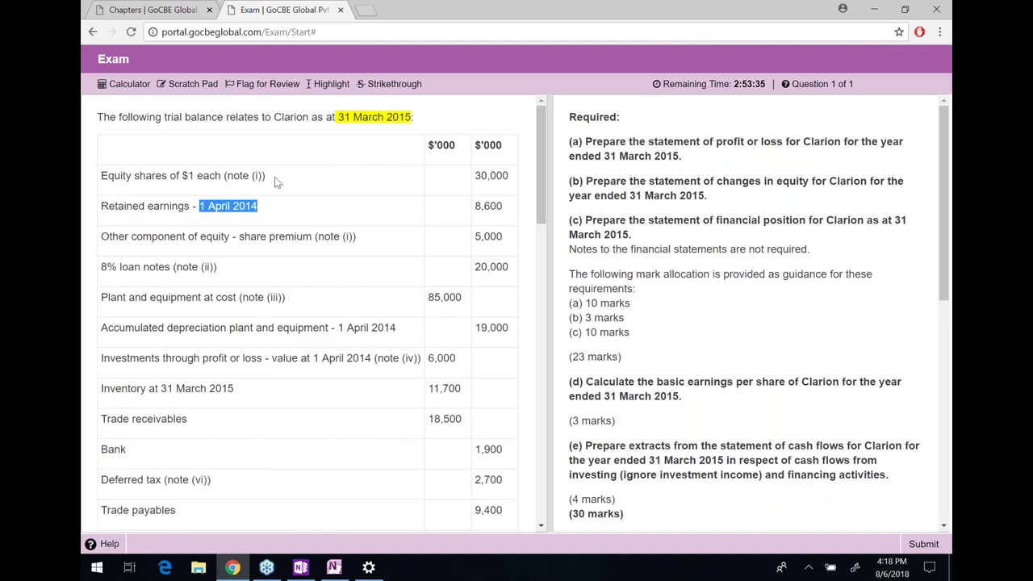
left_click(333, 85)
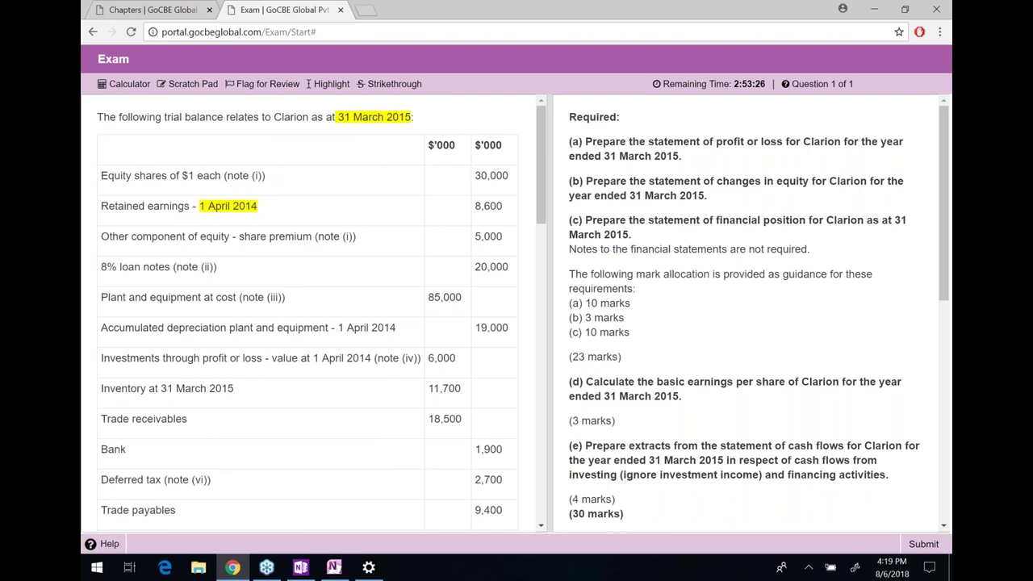
Select the share premium note and 8% loan notes lines to read them
scroll(281, 229, "down", 1)
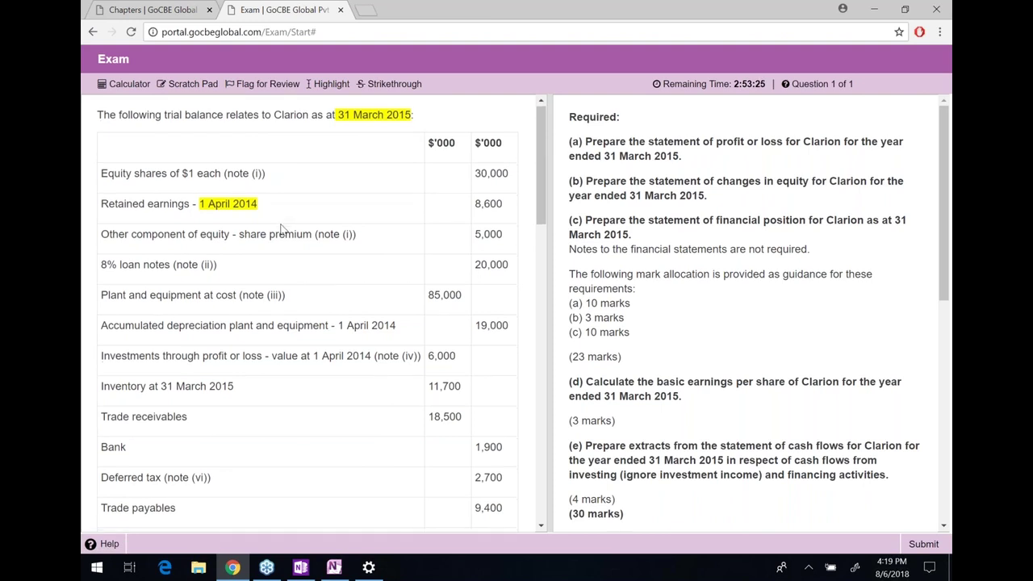
scroll(281, 228, "down", 1)
left_click_drag(102, 225, 358, 225)
left_click(316, 225)
left_click(354, 225)
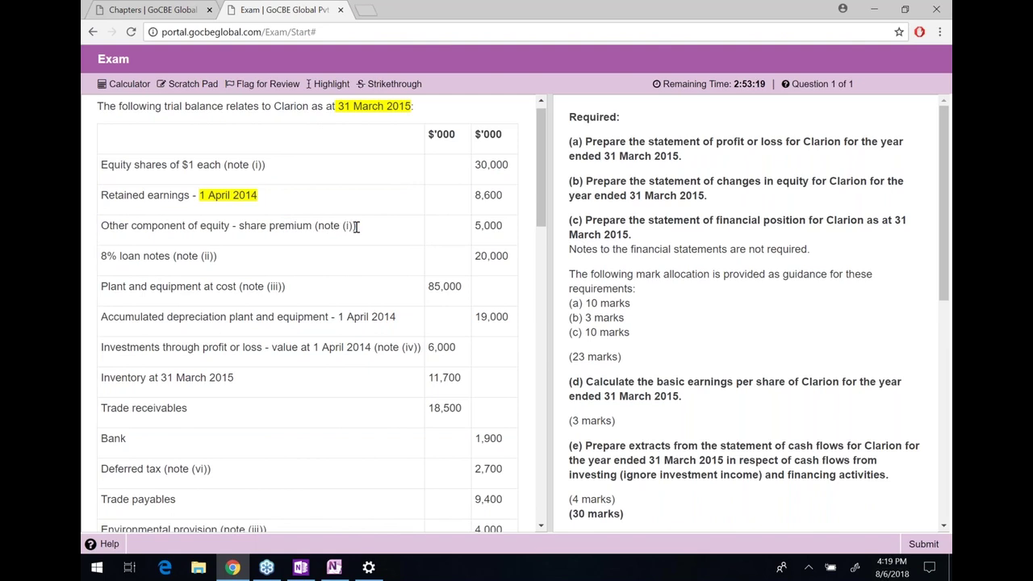
left_click_drag(105, 255, 108, 255)
left_click(198, 253)
left_click(161, 255)
Highlight 'at cost' on the plant and equipment line
left_click_drag(204, 286, 238, 287)
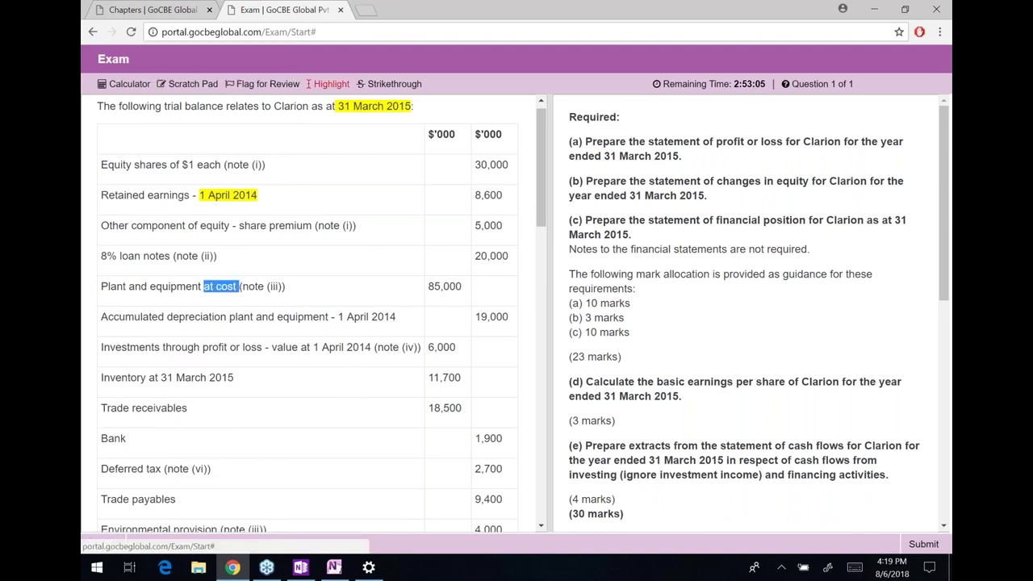
left_click(270, 285)
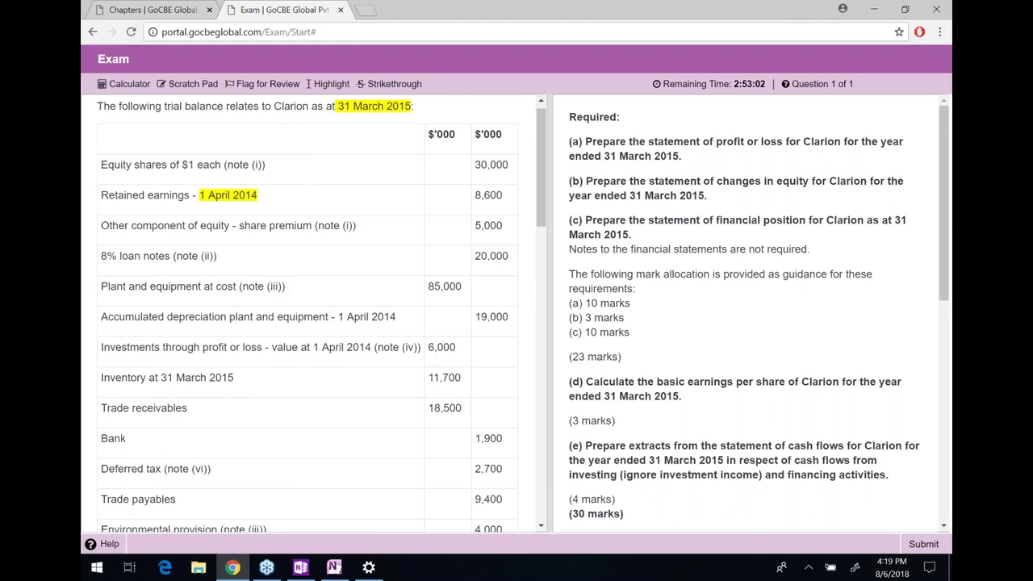
left_click_drag(201, 286, 236, 290)
left_click(330, 84)
left_click(270, 285)
Highlight 1 April 2014 on the accumulated depreciation line
left_click_drag(141, 316, 203, 315)
left_click(297, 313)
left_click_drag(337, 316, 410, 317)
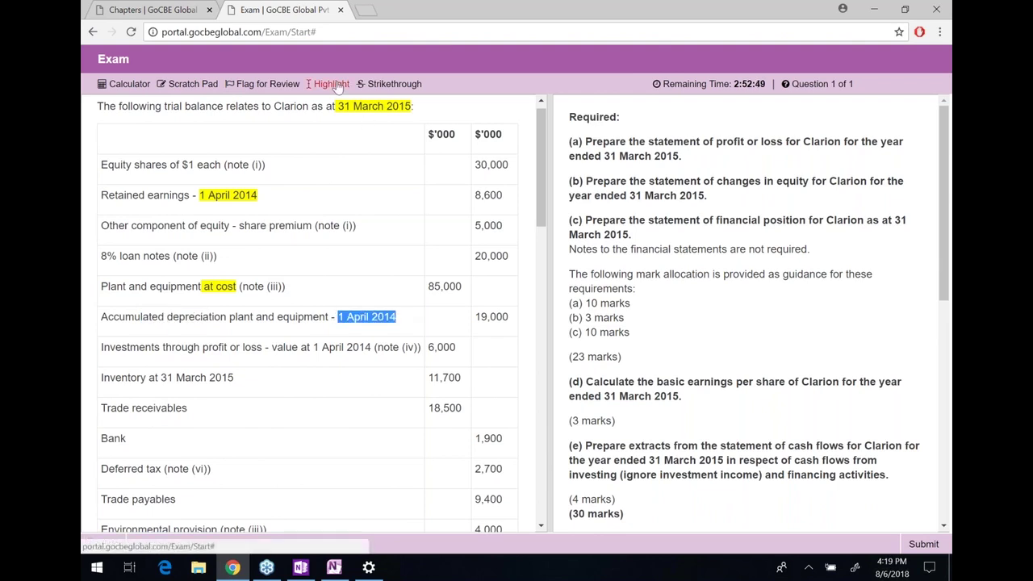
left_click(379, 331)
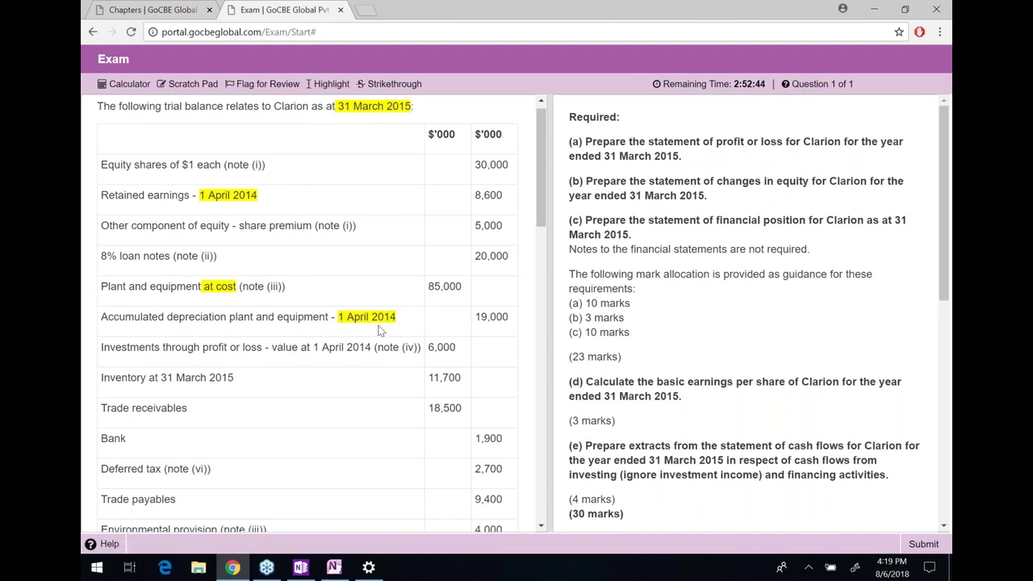
Highlight 1 April 2014 and 'profit or loss' on the Investments line
scroll(380, 330, "down", 1)
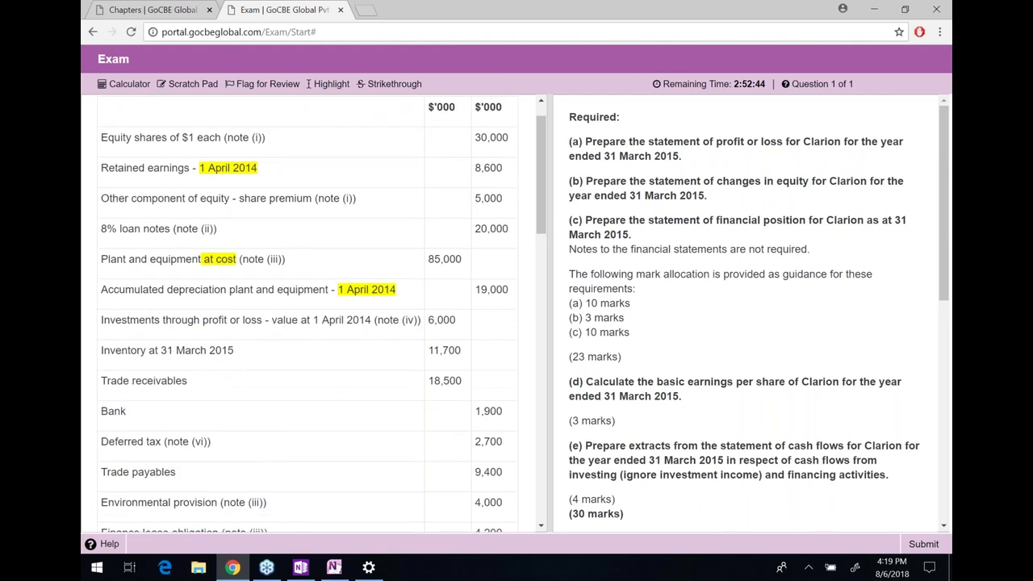
left_click_drag(158, 283, 125, 302)
left_click(127, 302)
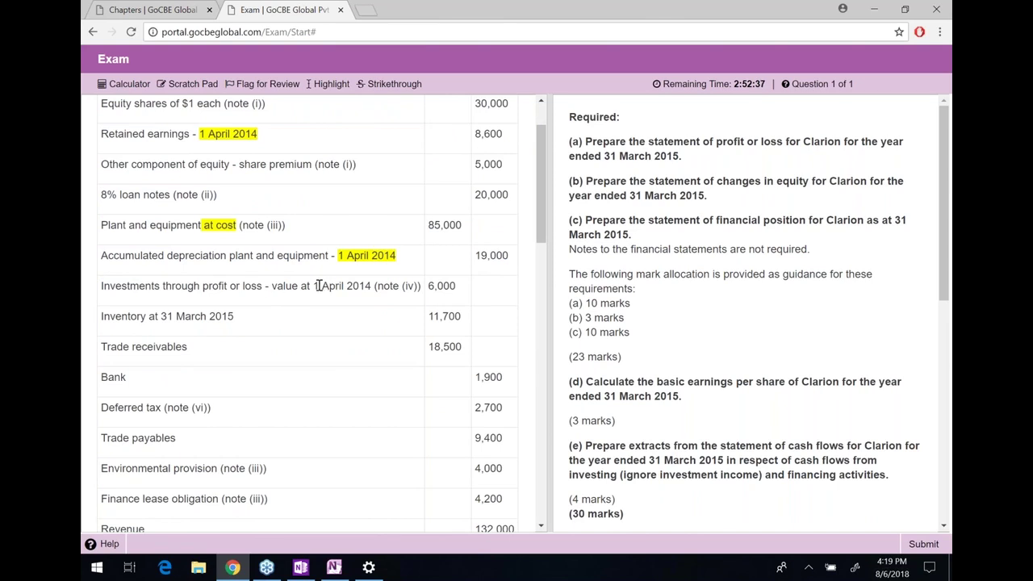
left_click_drag(313, 286, 371, 285)
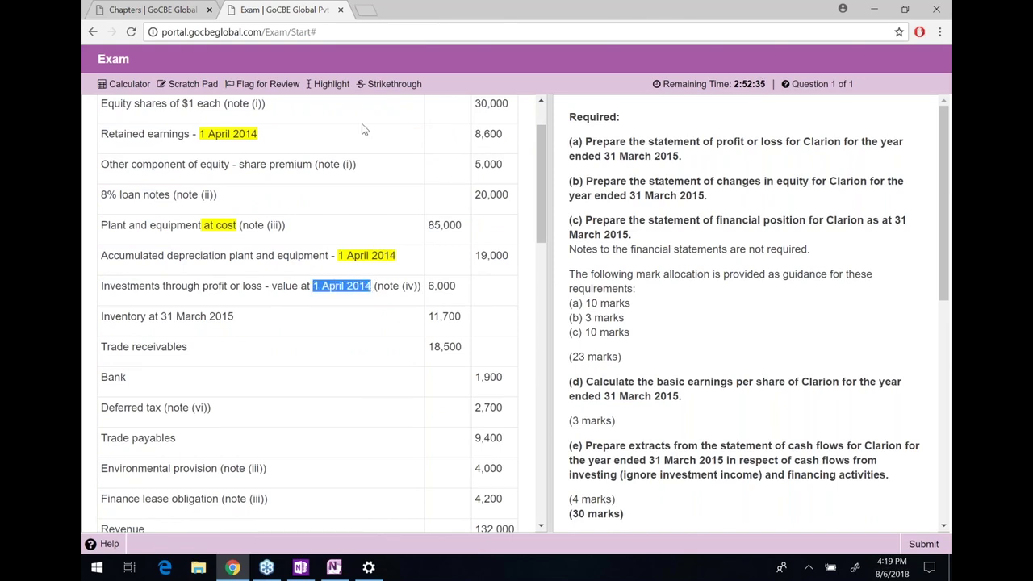
left_click(331, 84)
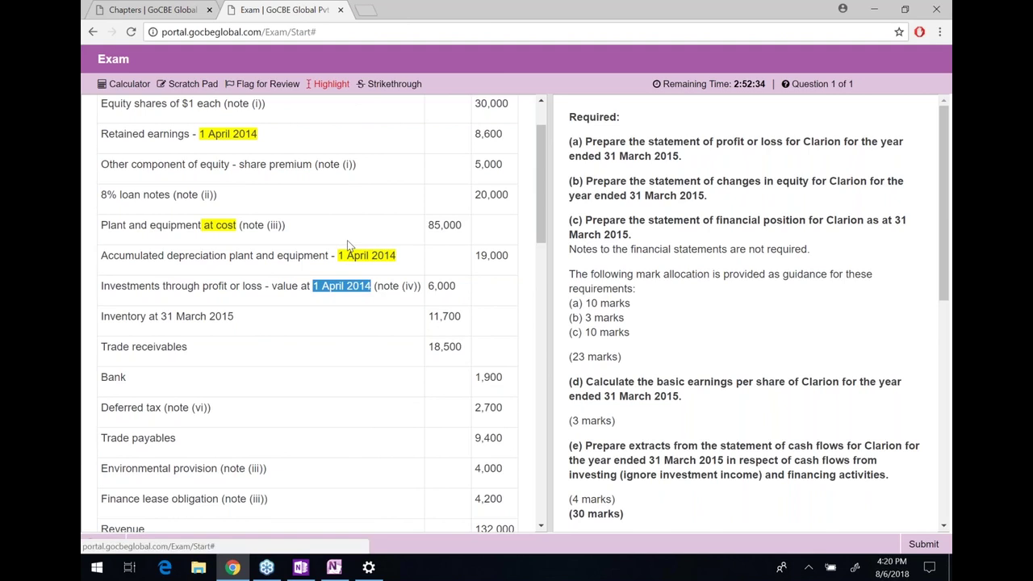
left_click_drag(371, 287, 203, 289)
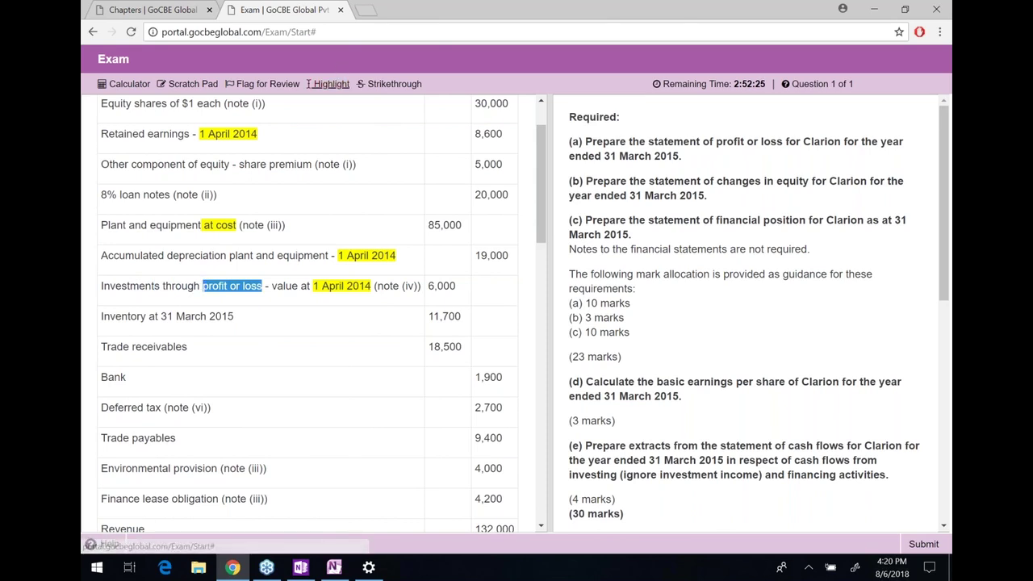
left_click(331, 84)
Highlight 31 March 2015 on the Inventory line
left_click_drag(148, 316, 161, 317)
left_click(222, 316)
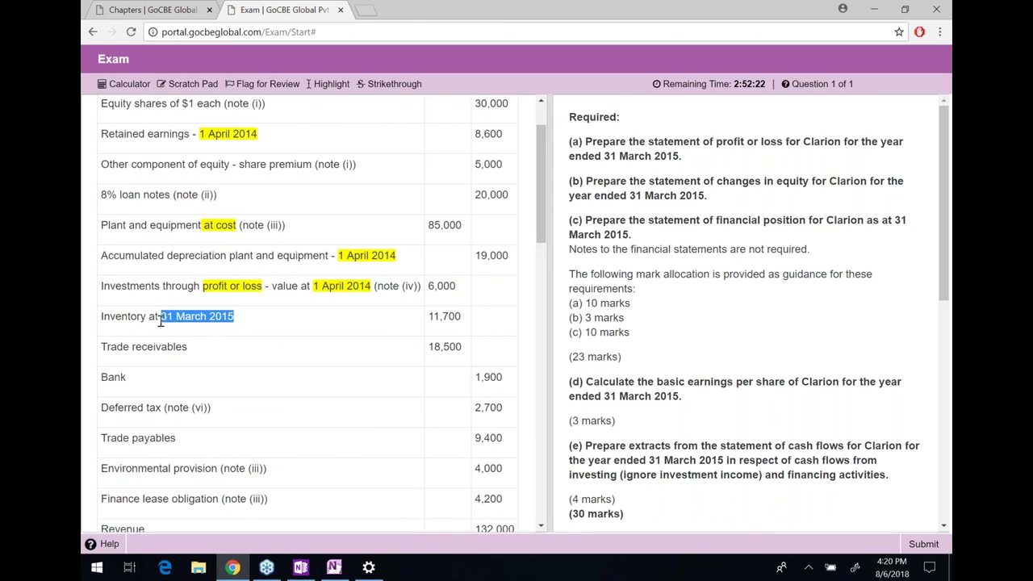
left_click(329, 84)
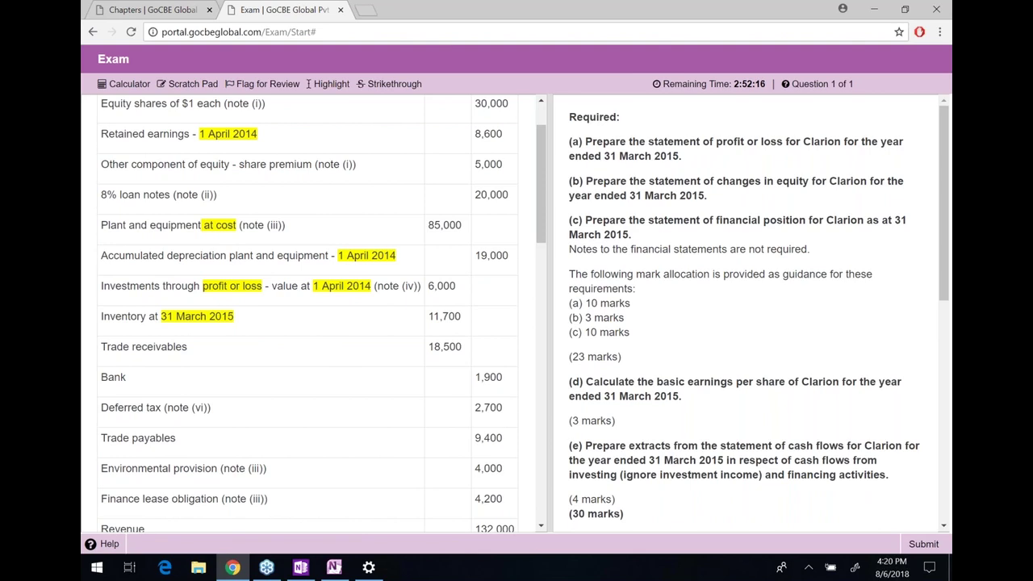
Read further down, selecting the Bank, deferred tax and Environmental provision lines
scroll(323, 313, "down", 1)
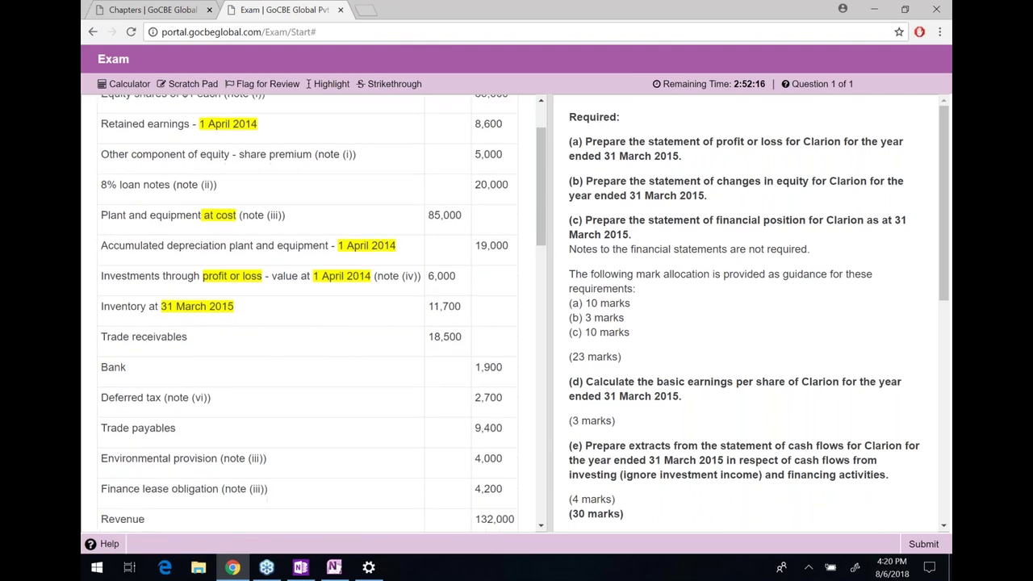
scroll(139, 297, "down", 3)
left_click_drag(443, 271, 504, 300)
left_click(500, 299)
scroll(500, 299, "down", 1)
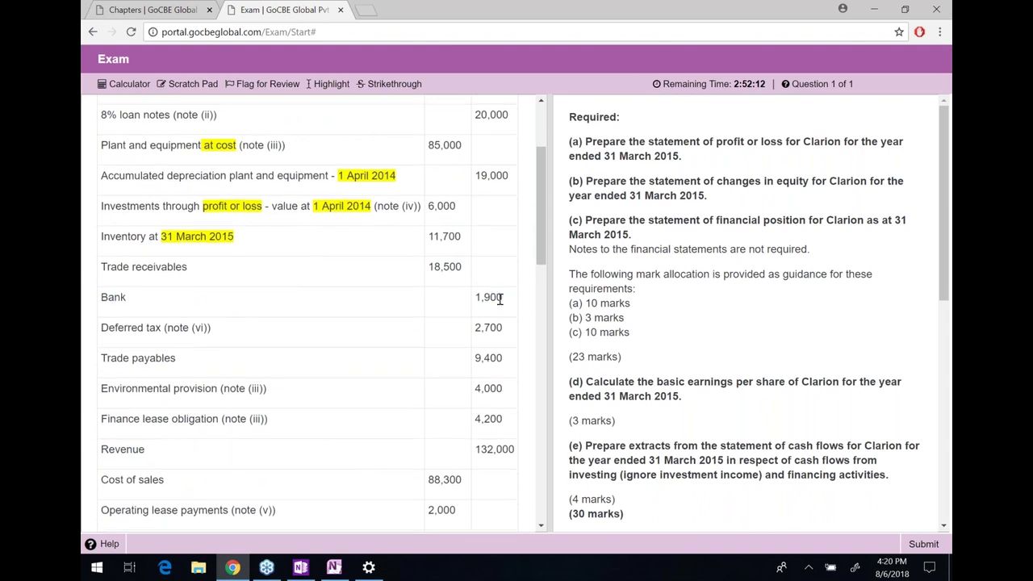
scroll(500, 299, "down", 3)
left_click_drag(200, 274, 139, 274)
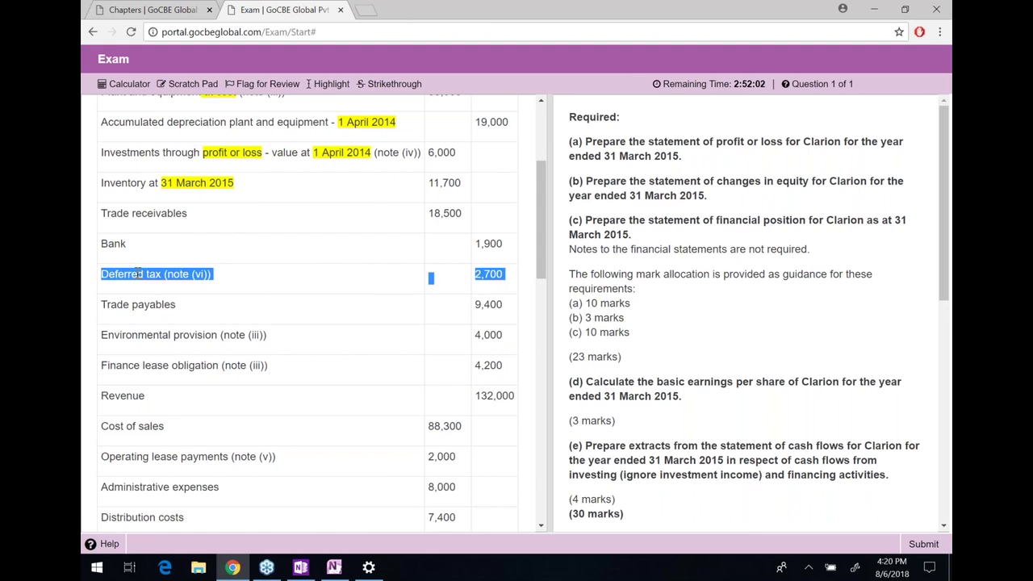
left_click(208, 276)
left_click_drag(206, 275, 179, 274)
left_click(164, 305)
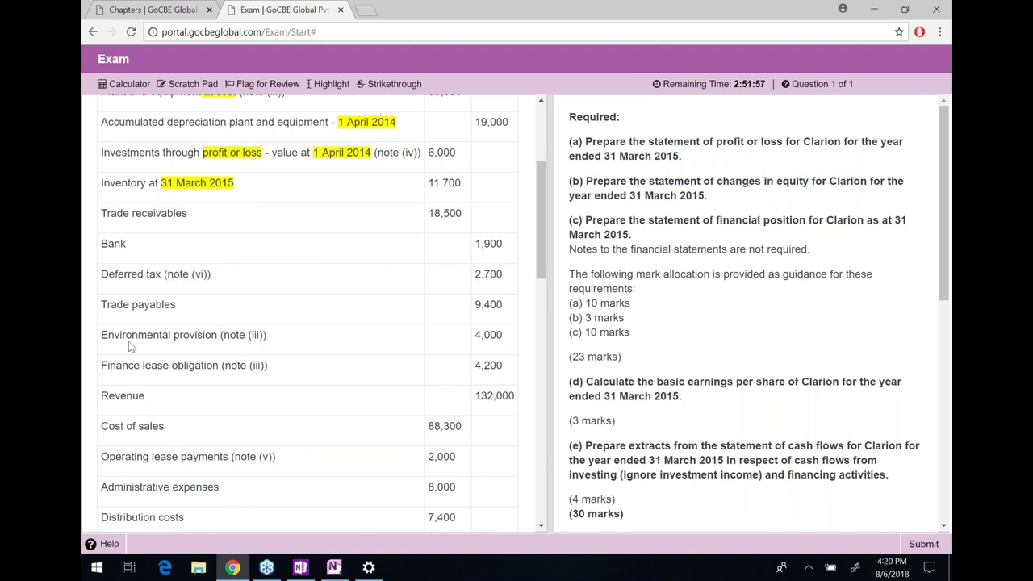
left_click_drag(115, 336, 139, 339)
left_click(217, 339)
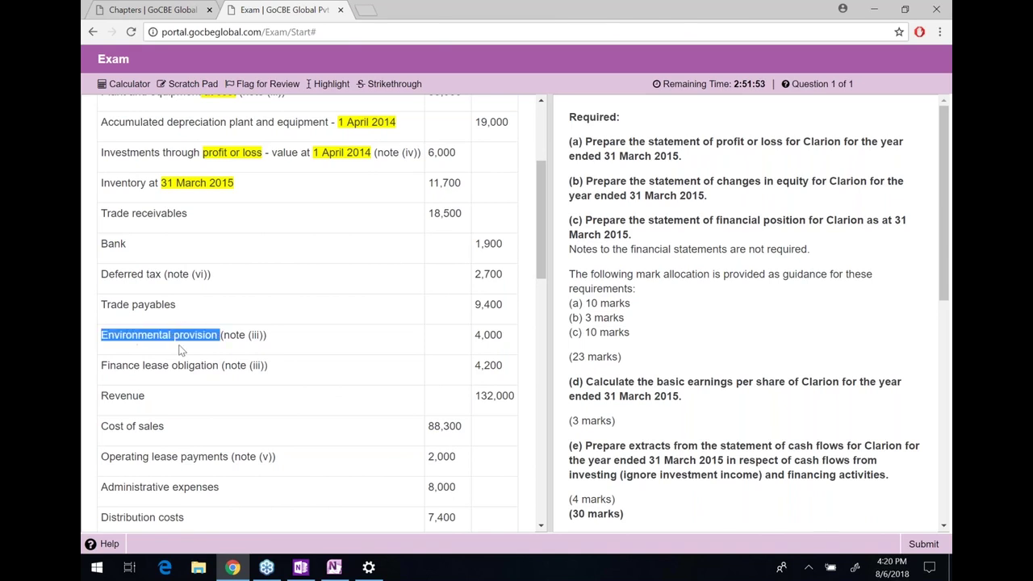
scroll(180, 350, "down", 1)
scroll(180, 350, "down", 2)
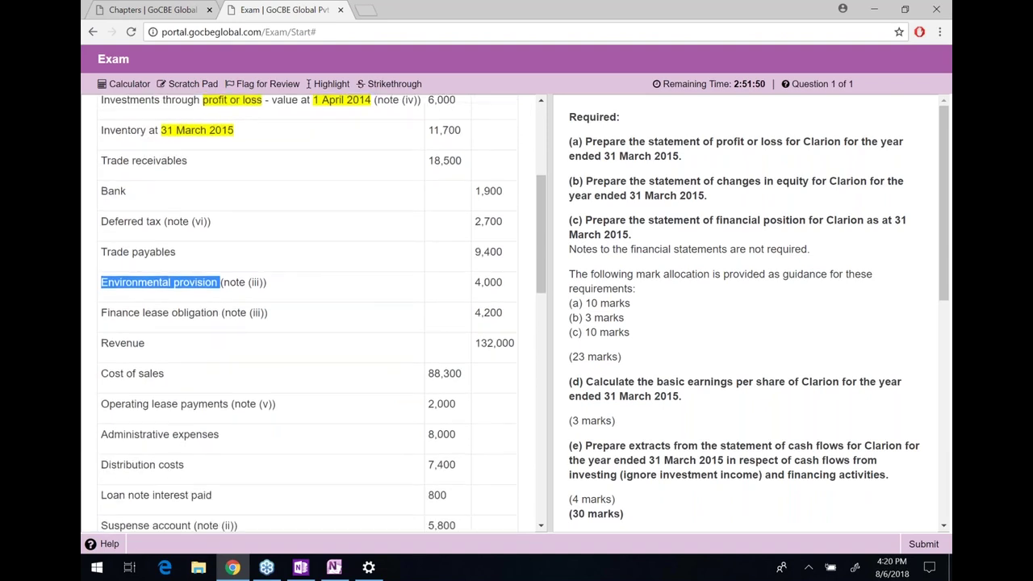
scroll(180, 349, "down", 2)
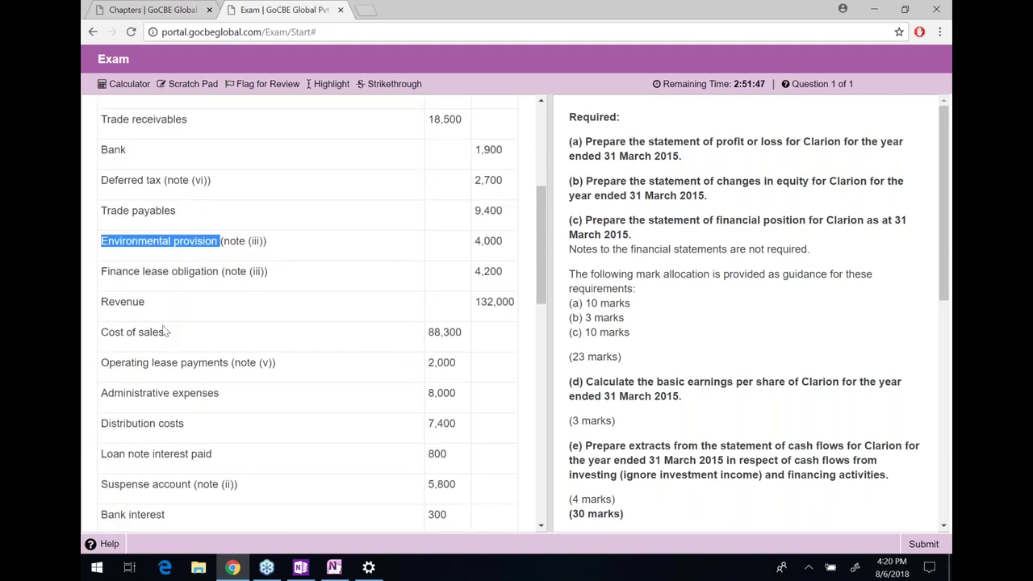
left_click_drag(110, 271, 142, 274)
left_click(112, 271)
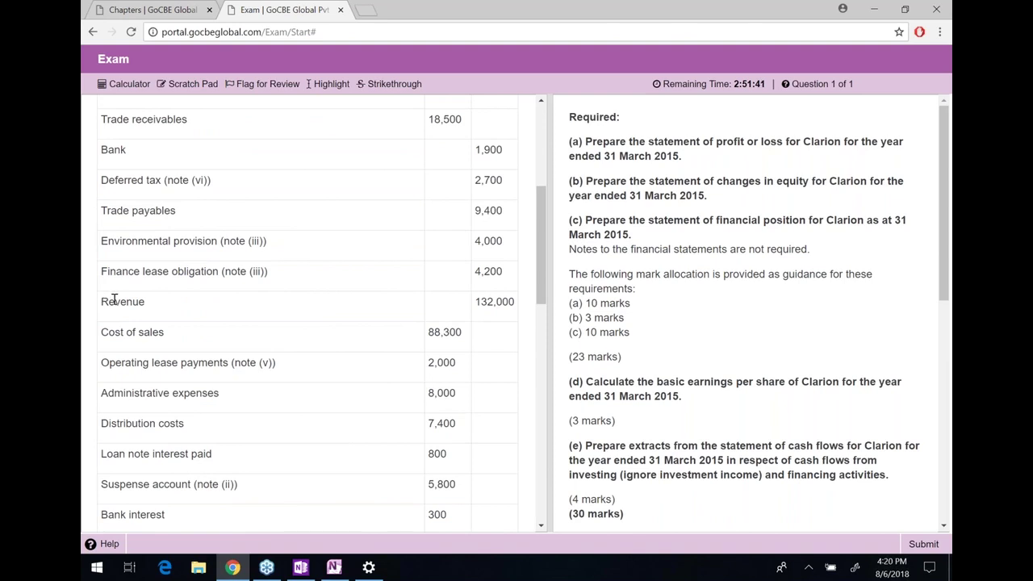
left_click_drag(120, 346, 101, 378)
left_click(127, 364)
left_click(222, 363)
scroll(221, 363, "down", 1)
scroll(221, 364, "down", 2)
left_click(143, 368)
left_click(167, 376)
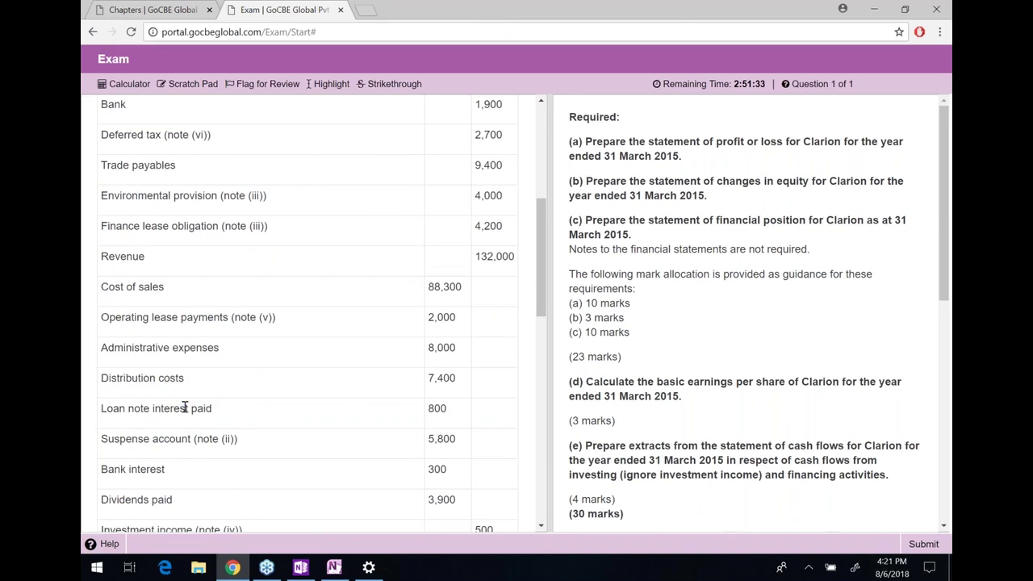
left_click_drag(159, 438, 167, 437)
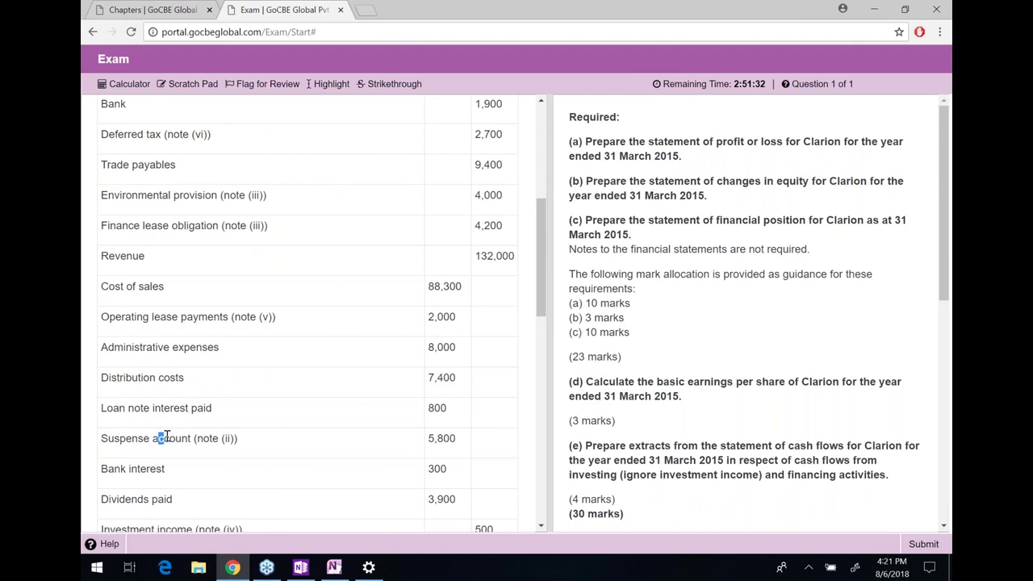
scroll(167, 437, "down", 2)
left_click_drag(139, 369, 167, 369)
left_click(167, 369)
scroll(167, 369, "down", 1)
scroll(314, 315, "down", 3)
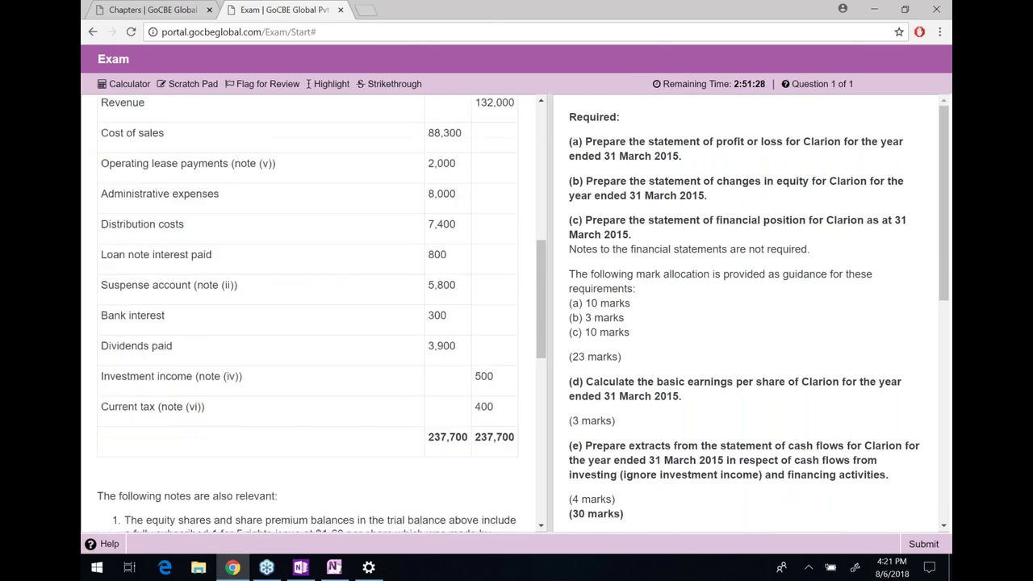
left_click_drag(131, 268, 452, 268)
left_click(452, 268)
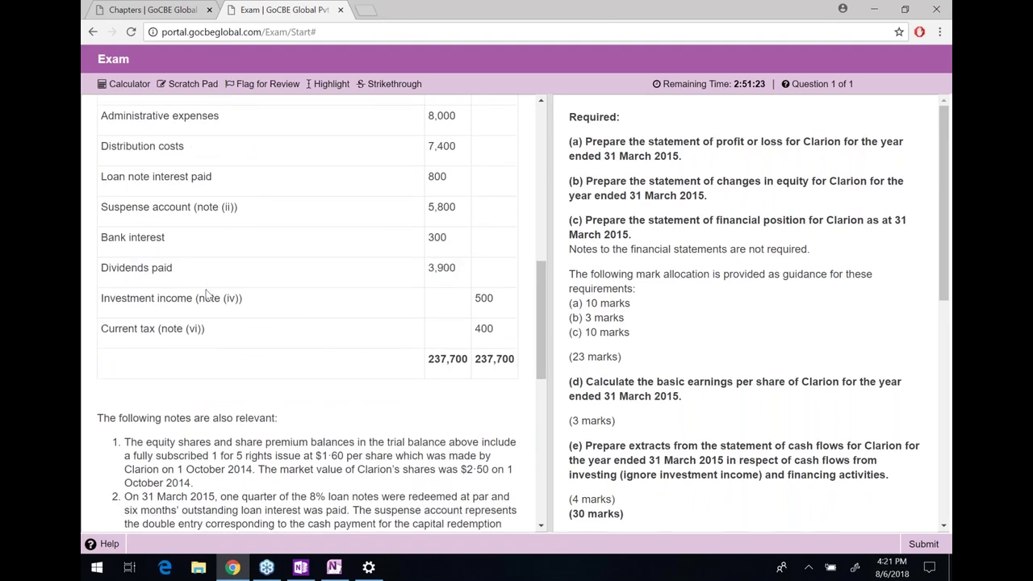
left_click_drag(498, 337, 129, 331)
left_click(140, 326)
scroll(141, 326, "down", 1)
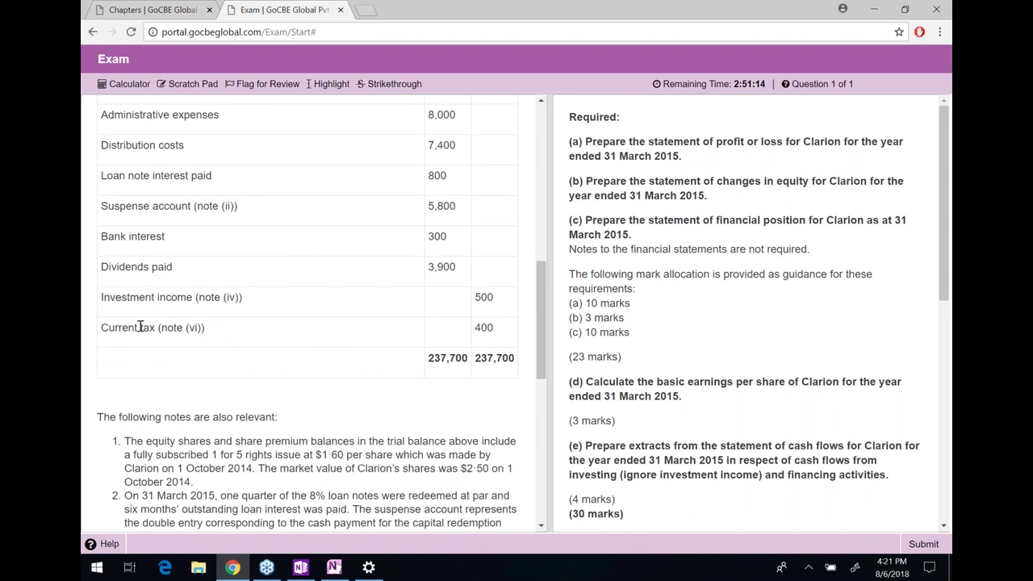
scroll(141, 326, "down", 1)
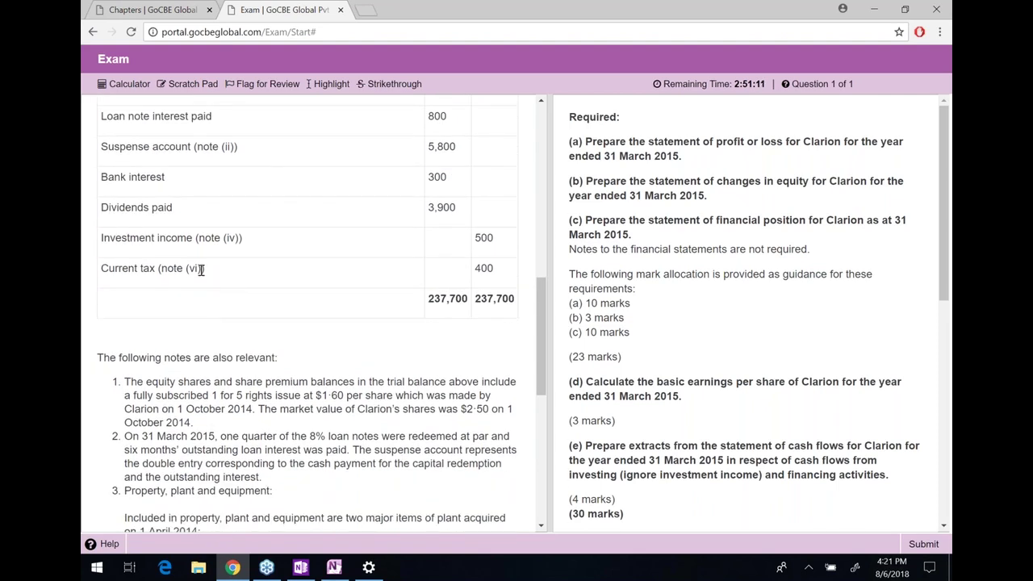
left_click_drag(203, 269, 160, 269)
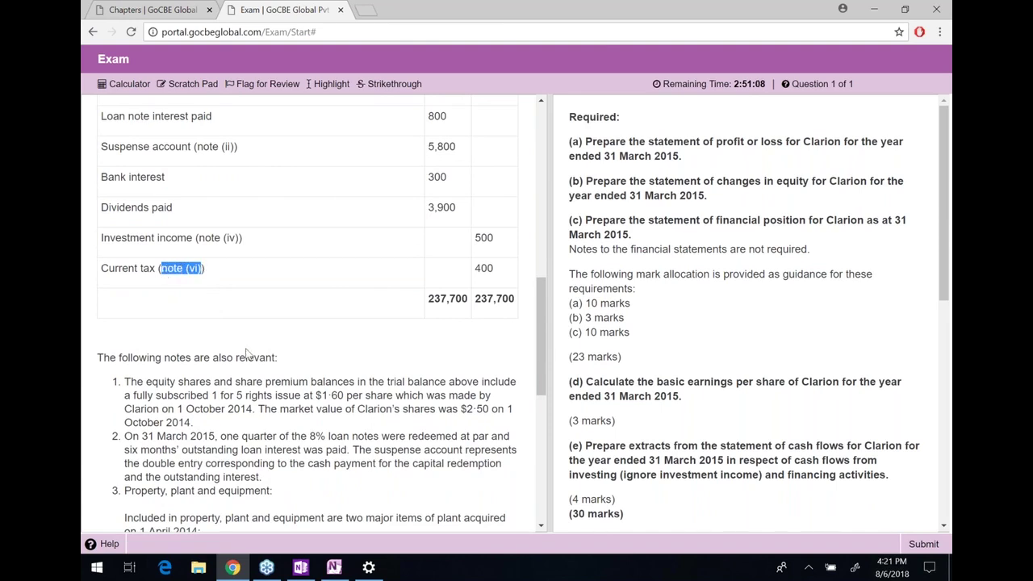
scroll(247, 354, "down", 1)
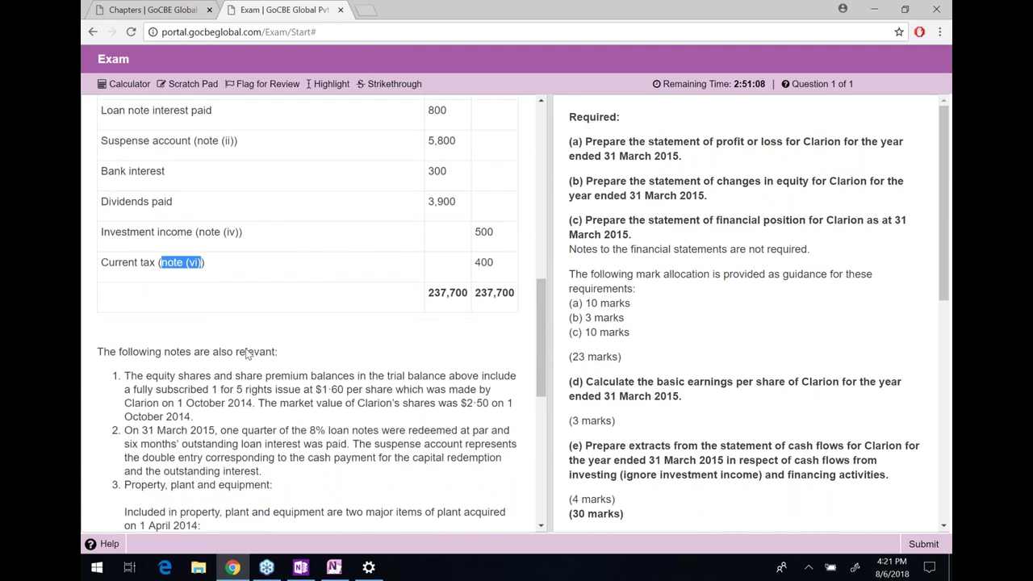
scroll(247, 354, "down", 1)
scroll(136, 208, "down", 1)
Highlight the 1 for 5 rights issue wording and its $1·60 price in note 1
left_click_drag(110, 181, 183, 178)
left_click(283, 181)
left_click(182, 177)
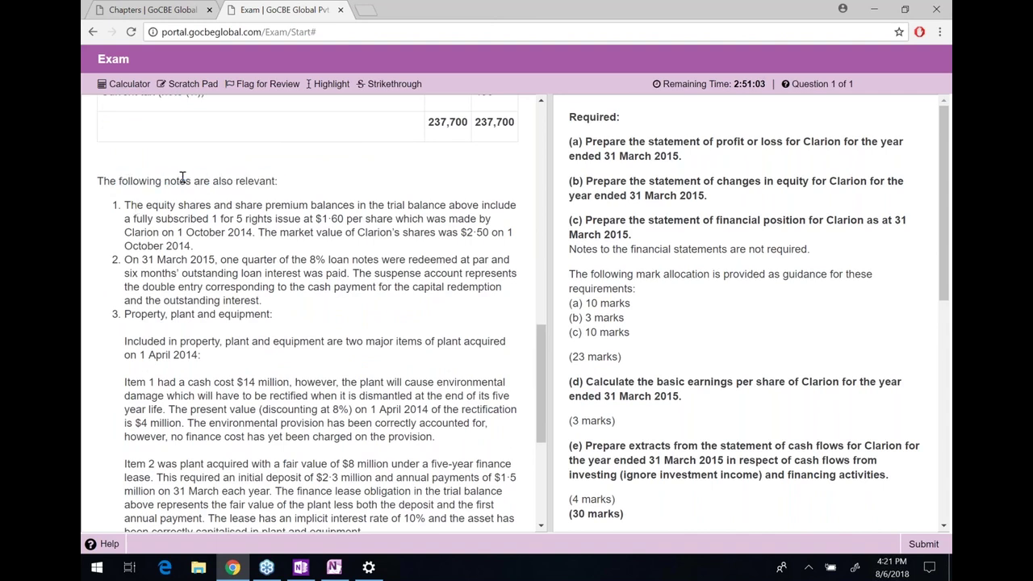
left_click_drag(124, 206, 517, 207)
left_click(520, 208)
left_click_drag(481, 207, 303, 219)
right_click(344, 86)
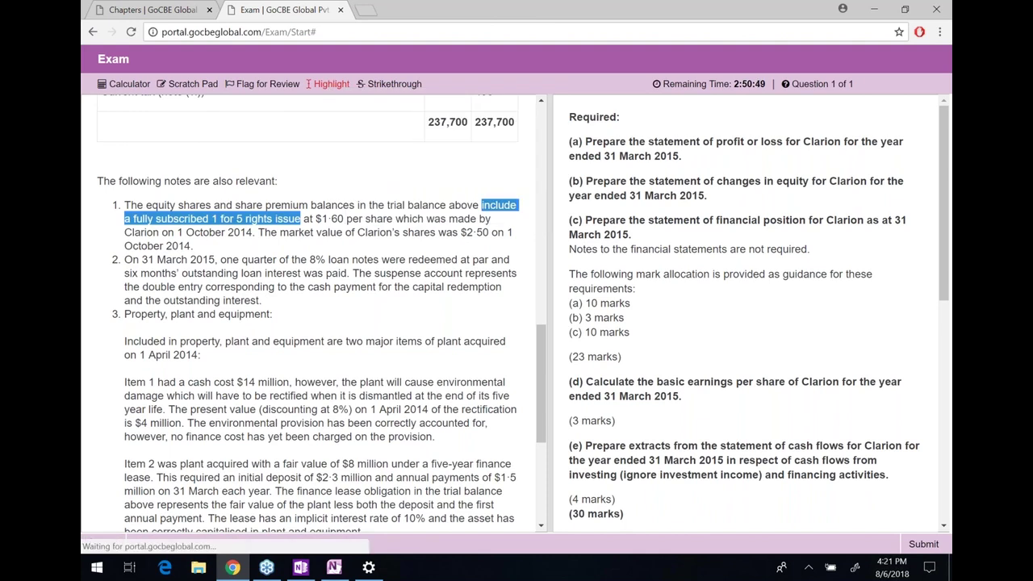
left_click(331, 83)
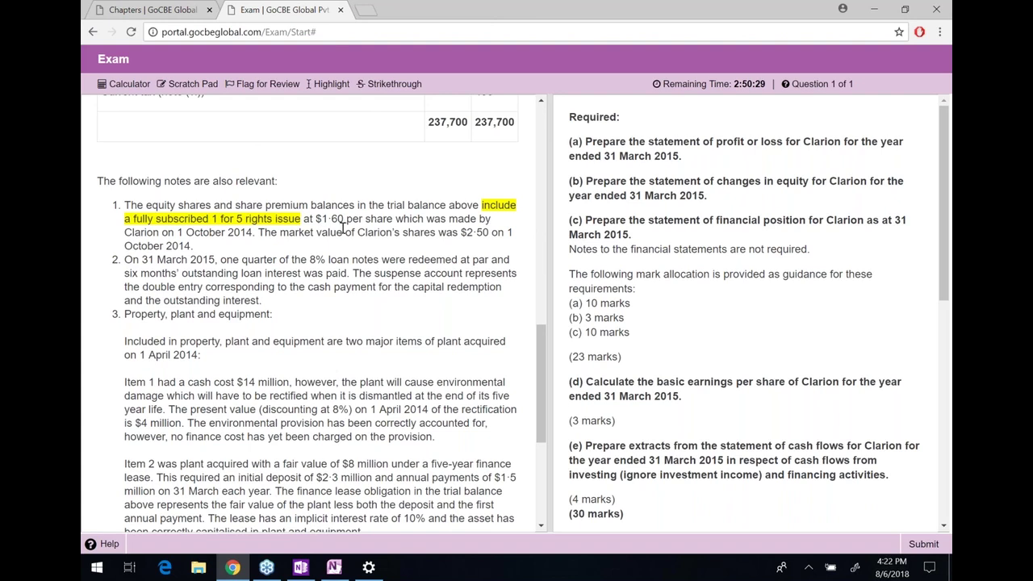
left_click_drag(370, 205, 344, 220)
left_click(457, 205)
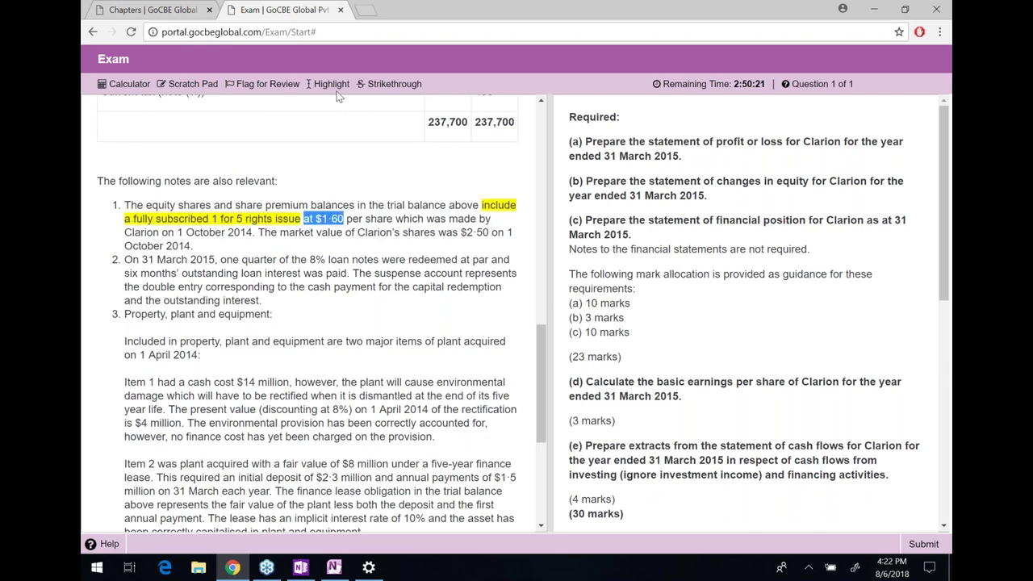
left_click(327, 84)
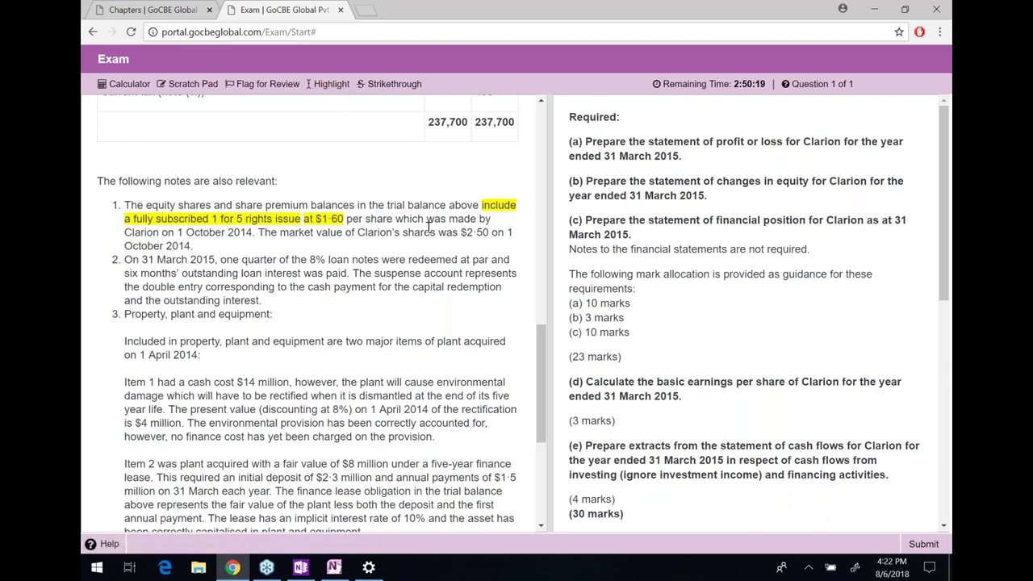
Highlight the issue date 1 October 2014 and the $2·50 market value
left_click_drag(436, 220, 284, 253)
left_click(253, 231)
left_click(179, 232, "shift")
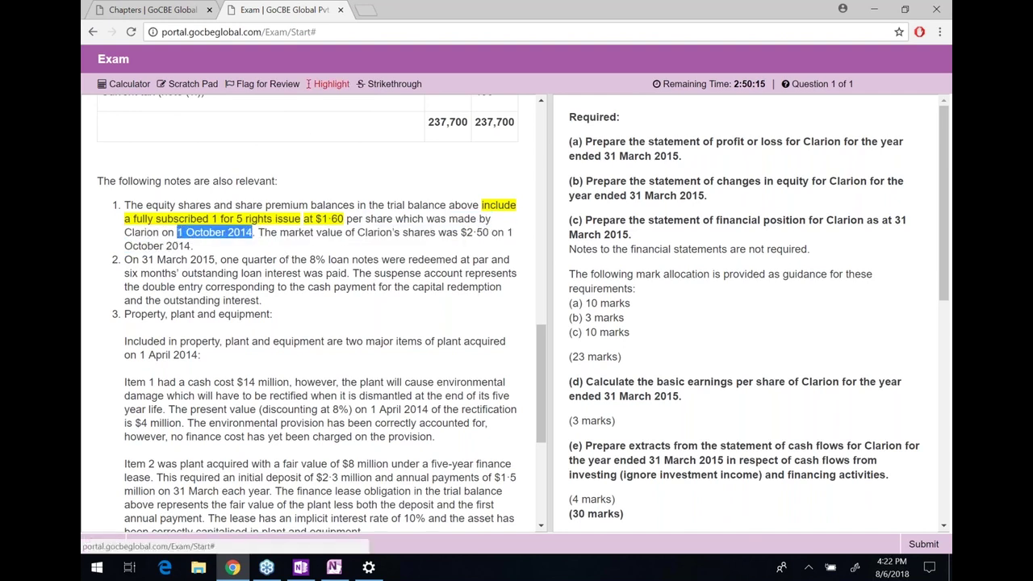
left_click(257, 232)
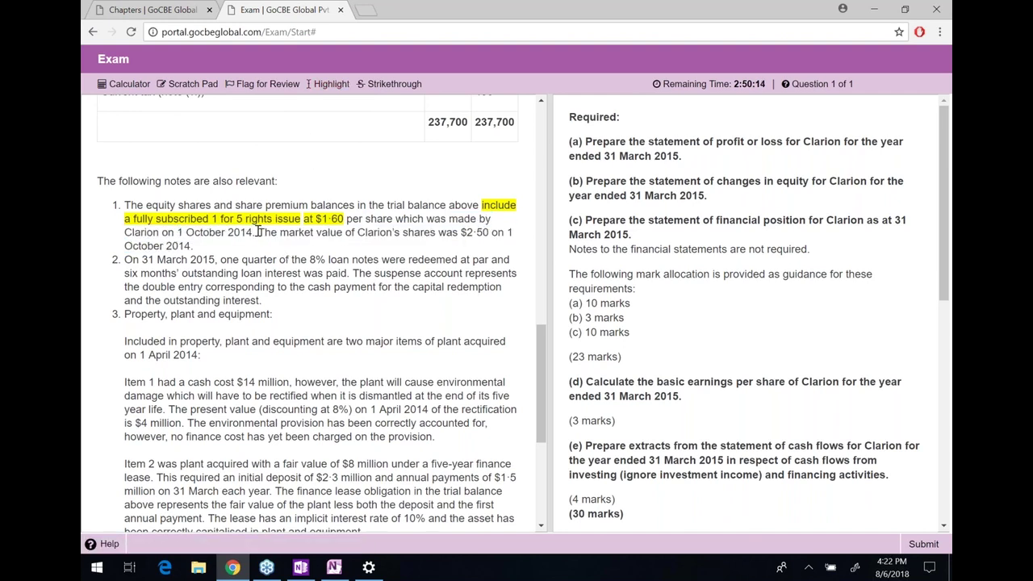
left_click(179, 231, "shift")
left_click(177, 232, "shift")
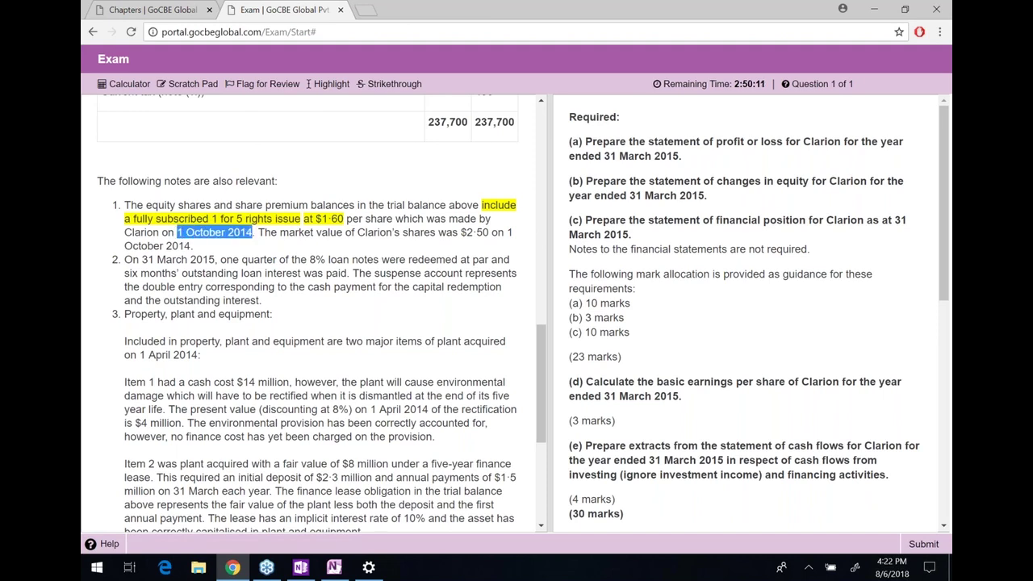
left_click(328, 84)
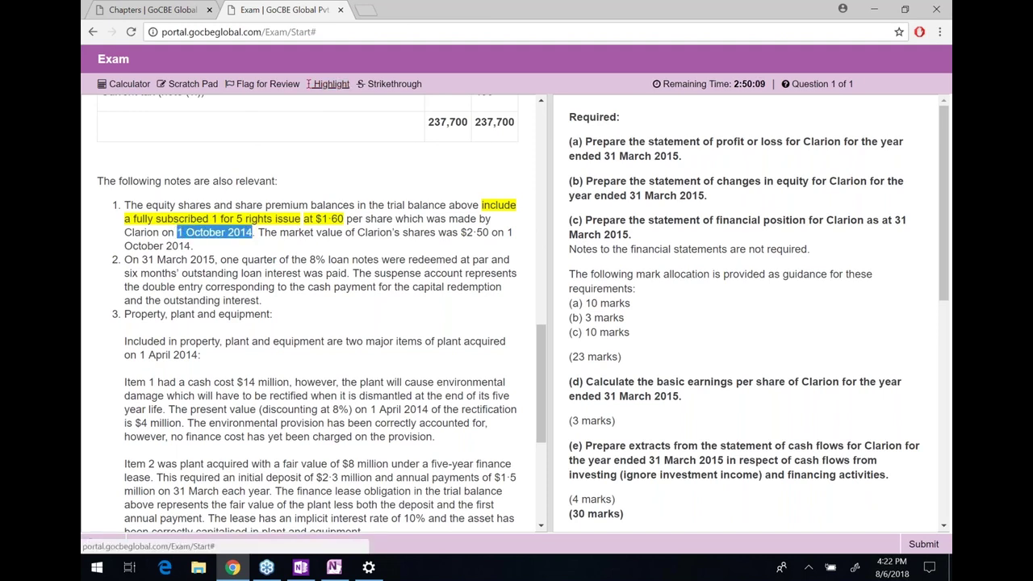
left_click_drag(276, 232, 290, 247)
left_click(444, 234)
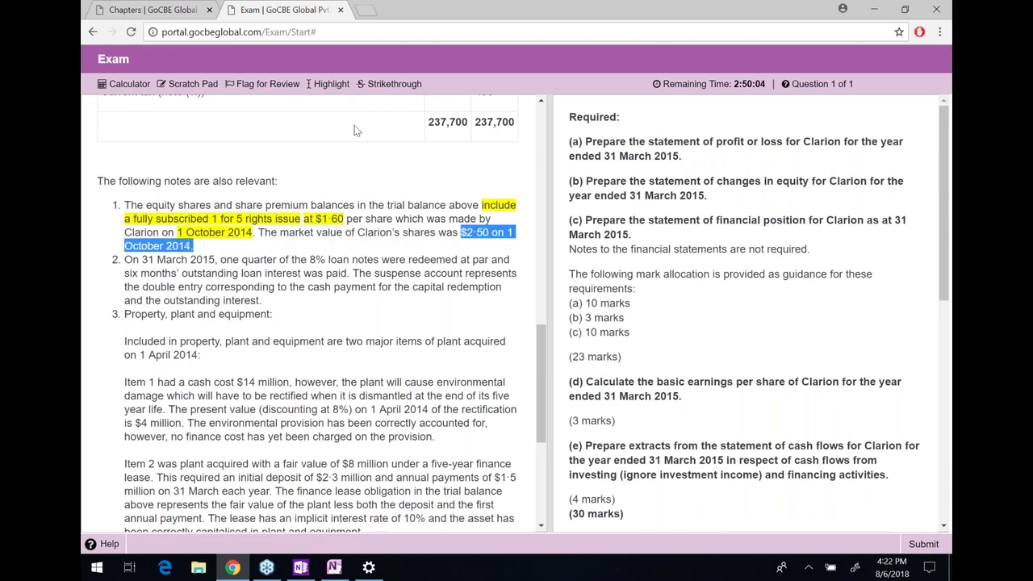
left_click(328, 84)
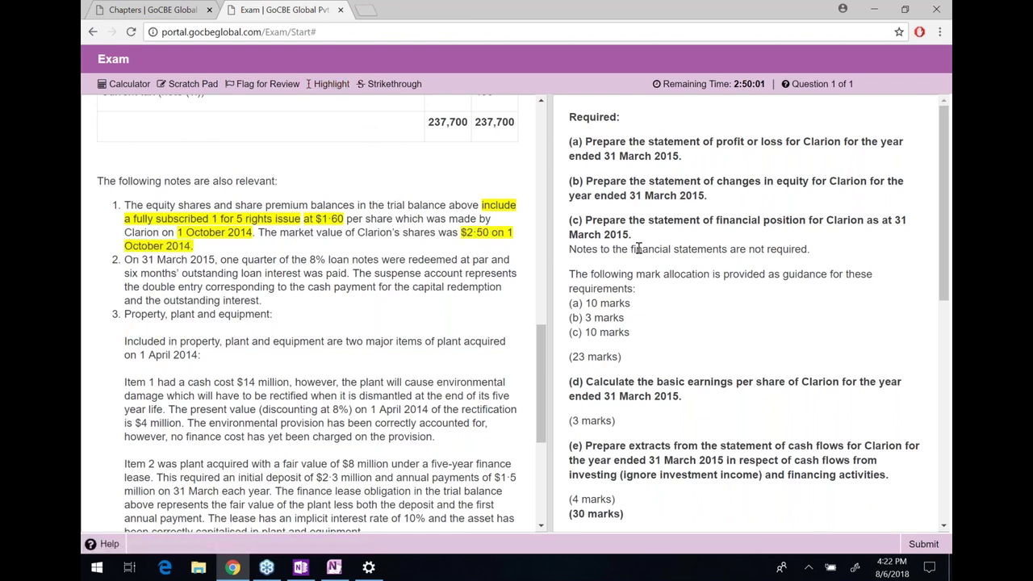
Select the part (d) earnings per share requirement and note 1 to reread them
scroll(654, 314, "down", 1)
scroll(660, 326, "down", 1)
left_click_drag(690, 348, 598, 327)
left_click(598, 331)
triple_click(598, 331)
left_click(686, 341)
left_click_drag(686, 340, 585, 327)
left_click(582, 328)
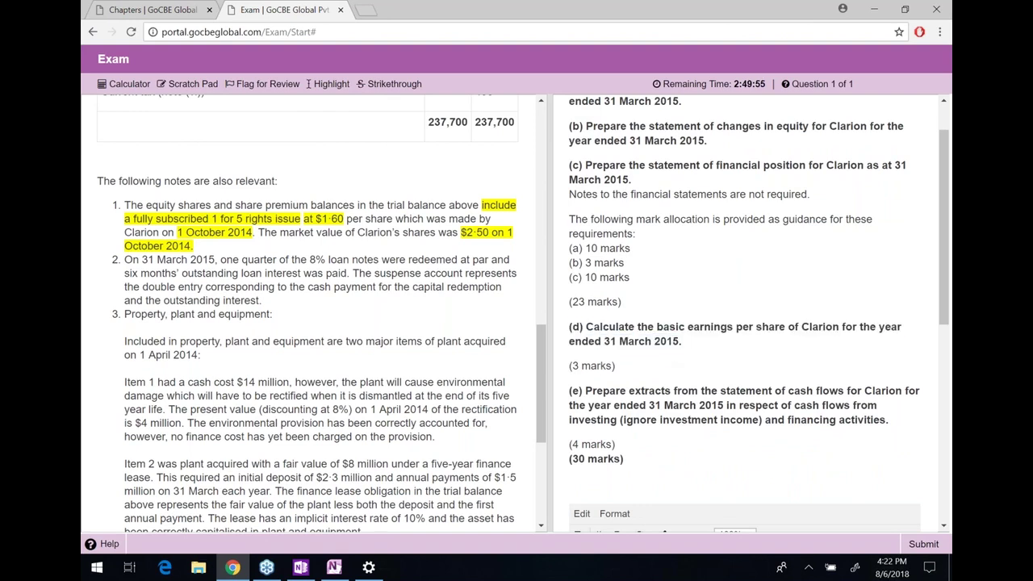
left_click_drag(193, 246, 126, 205)
left_click(126, 205)
Select the part (b) statement of changes in equity requirement
scroll(628, 201, "up", 1)
scroll(628, 201, "up", 1)
left_click_drag(569, 181, 707, 197)
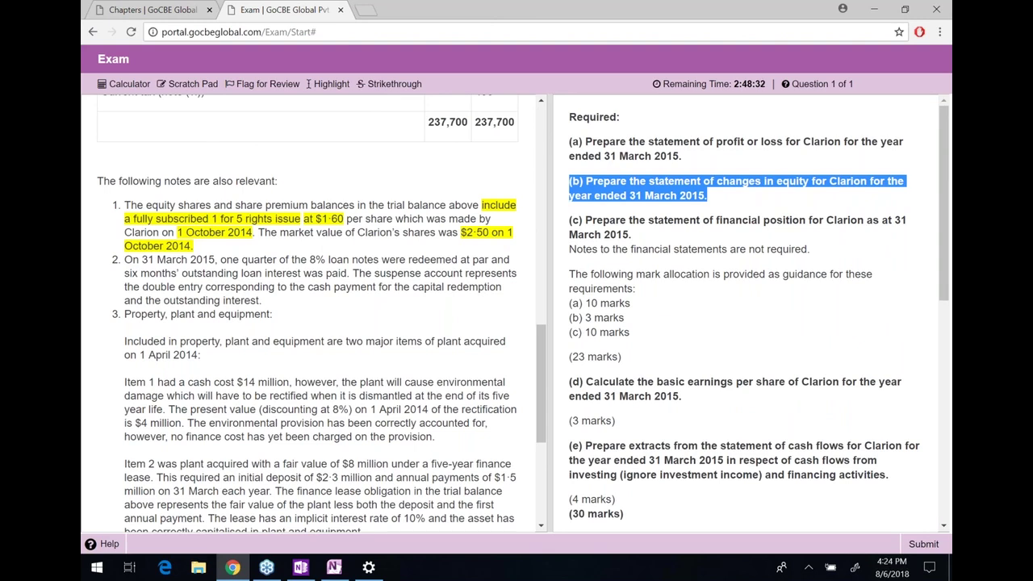
left_click(703, 194)
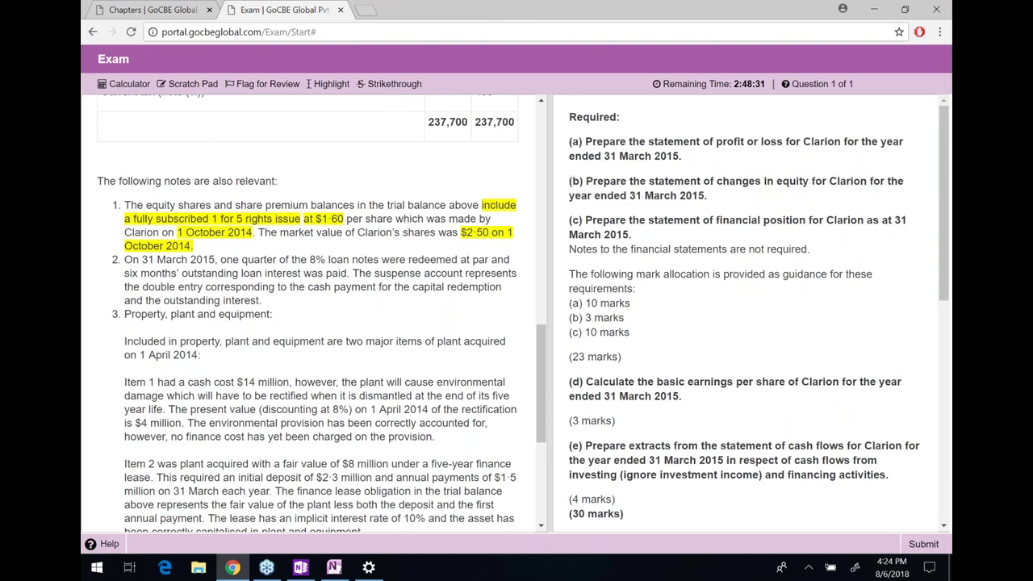
triple_click(614, 182)
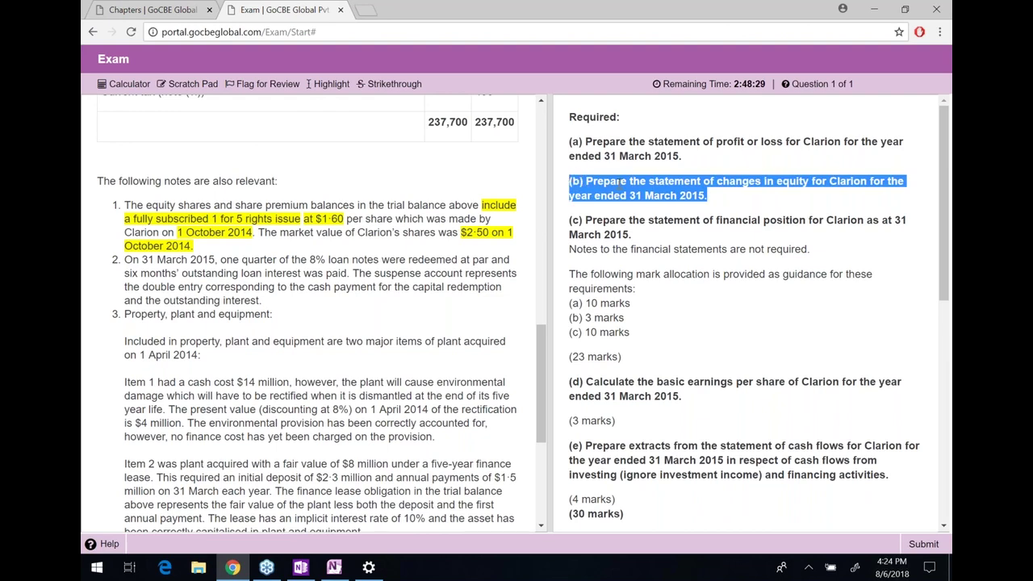
Scroll up to the trial balance and select the share premium balance 5,000
scroll(465, 197, "up", 1)
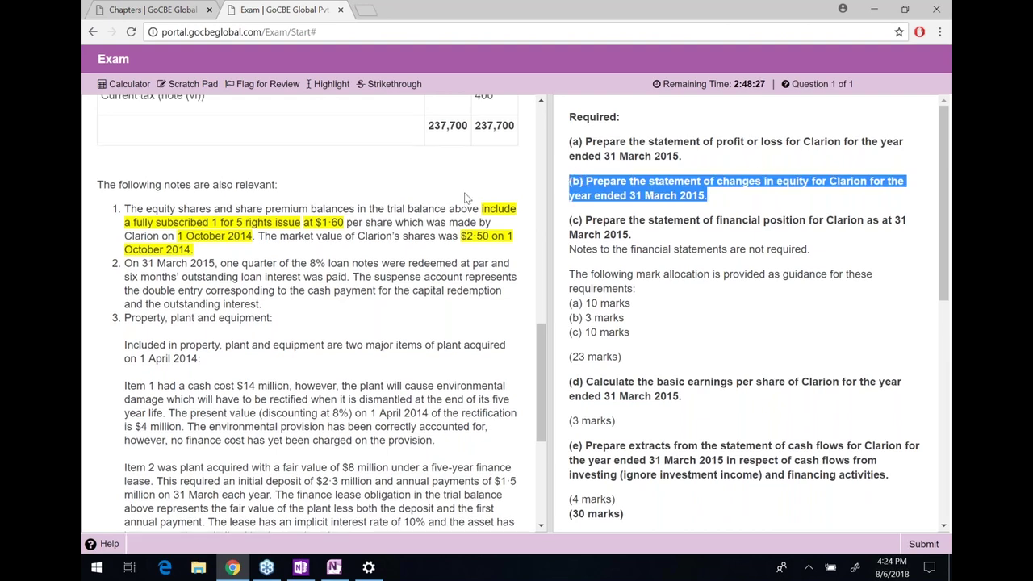
scroll(464, 198, "up", 10)
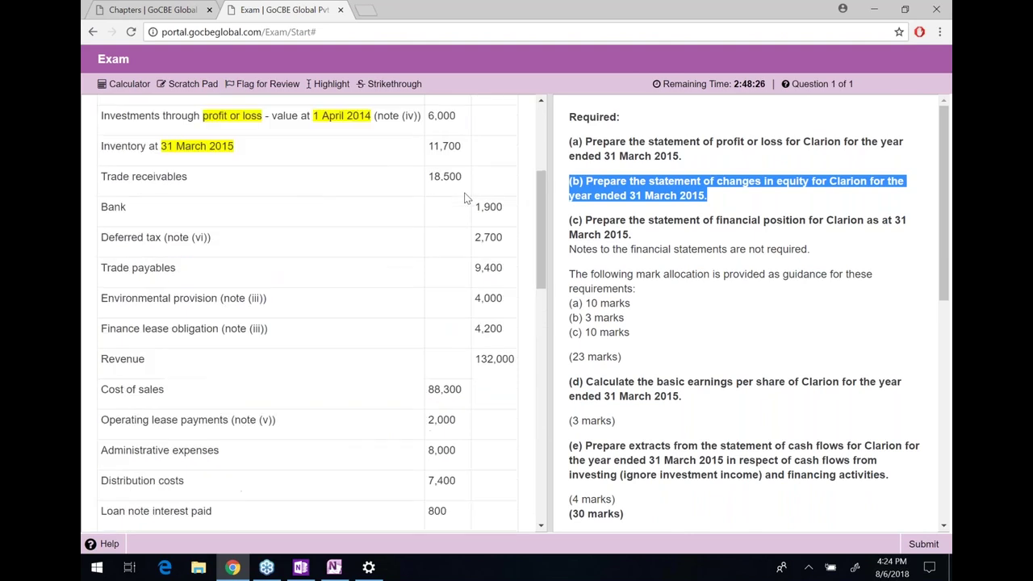
scroll(465, 197, "up", 3)
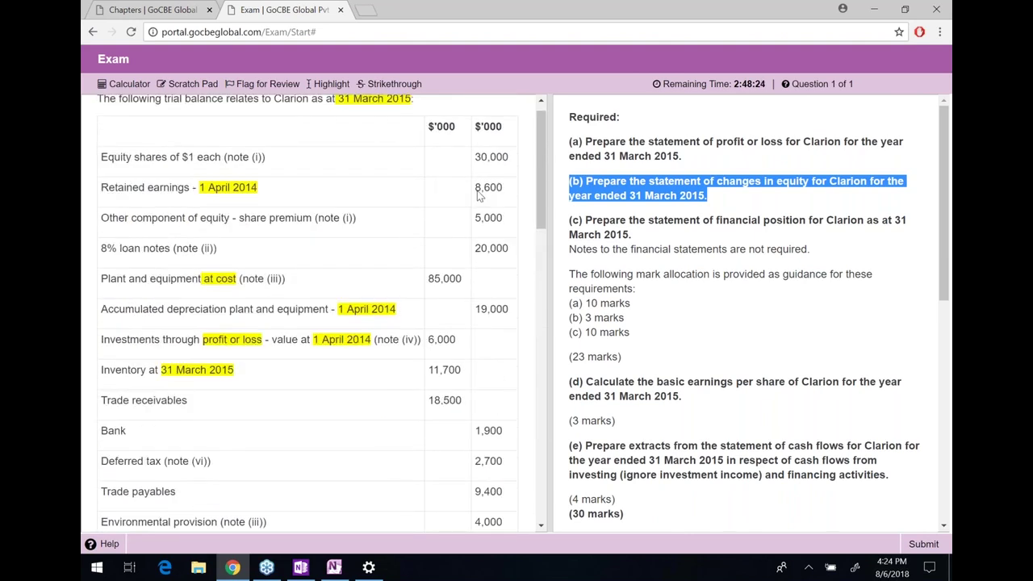
left_click_drag(475, 175, 510, 177)
left_click(512, 182)
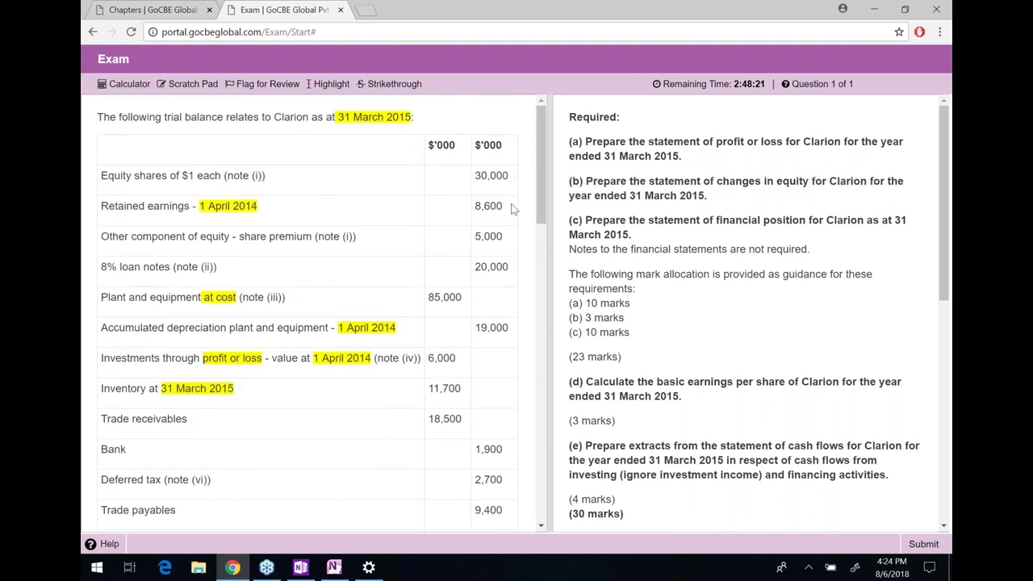
left_click_drag(503, 235, 476, 236)
key("alt+Tab")
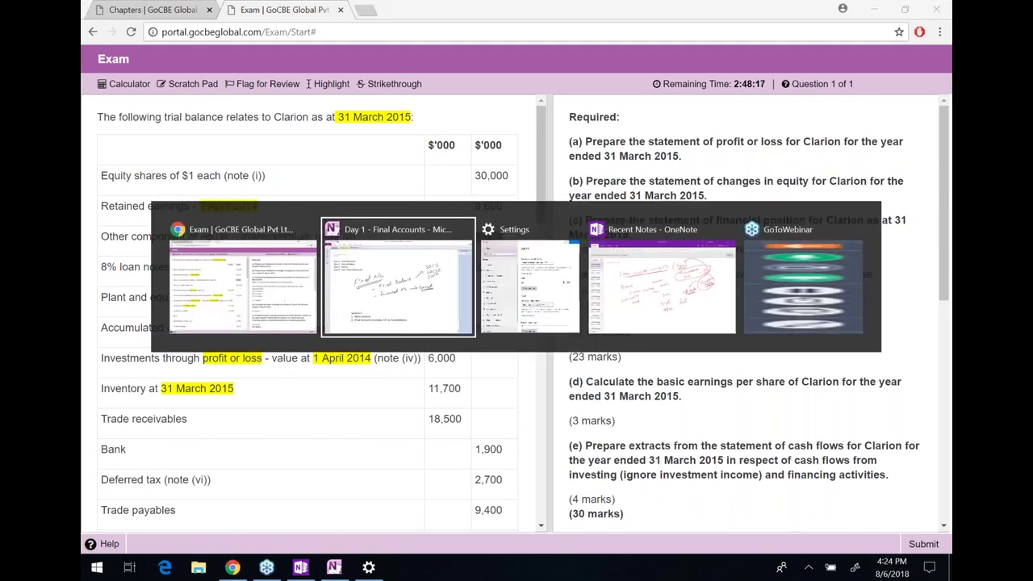
Ink a long timeline below Section C with 30,000 OSC at its right end
scroll(639, 230, "down", 1)
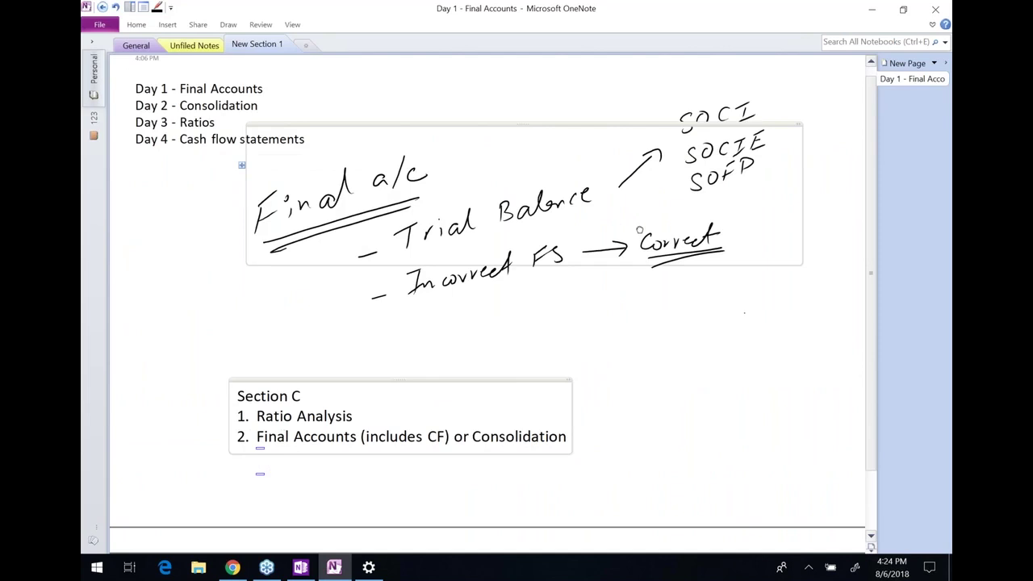
scroll(639, 230, "down", 10)
scroll(639, 230, "up", 1)
mouse_move(263, 219)
left_mouse_down()
mouse_move(254, 267)
mouse_move(682, 189)
mouse_move(678, 223)
mouse_move(710, 245)
mouse_move(719, 235)
left_mouse_up()
left_click_drag(741, 230, 731, 247)
left_click_drag(758, 231, 757, 245)
mouse_move(624, 242)
left_mouse_down()
mouse_move(636, 241)
mouse_move(628, 255)
left_mouse_up()
mouse_move(646, 242)
left_mouse_down()
mouse_move(642, 250)
mouse_move(648, 243)
left_mouse_up()
mouse_move(656, 251)
left_mouse_down()
mouse_move(688, 244)
mouse_move(690, 232)
left_mouse_up()
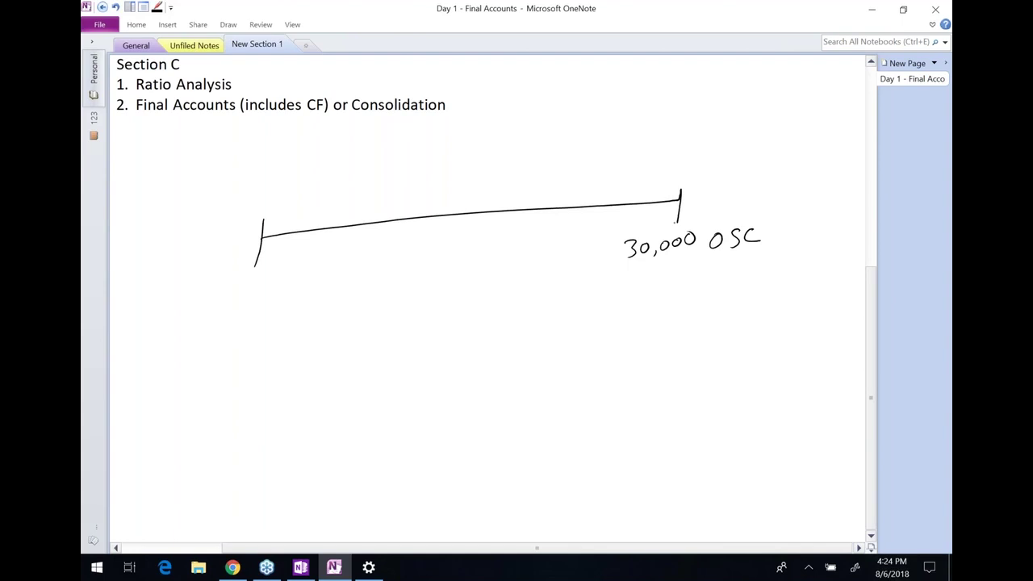
Draw an arrow through the timeline's middle labelled '1 for 5 @ 1.60'
mouse_move(447, 187)
left_mouse_down()
mouse_move(442, 256)
mouse_move(449, 246)
left_mouse_up()
left_click_drag(386, 283, 387, 307)
mouse_move(428, 275)
left_mouse_down()
mouse_move(414, 307)
mouse_move(446, 287)
left_mouse_up()
mouse_move(467, 274)
left_mouse_down()
mouse_move(466, 295)
mouse_move(482, 269)
left_mouse_up()
mouse_move(413, 329)
left_mouse_down()
mouse_move(398, 346)
mouse_move(419, 344)
left_mouse_up()
mouse_move(445, 315)
left_mouse_down()
mouse_move(444, 332)
mouse_move(471, 323)
left_mouse_up()
left_click(452, 324)
mouse_move(485, 308)
left_mouse_down()
mouse_move(480, 322)
mouse_move(489, 308)
left_mouse_up()
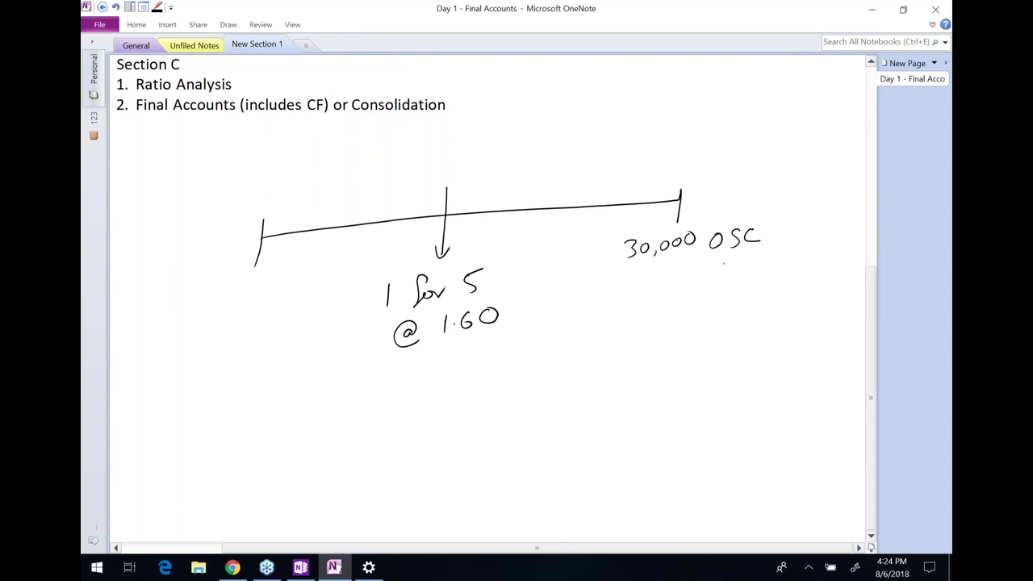
Write 5,000 SP under the 30,000 OSC, checking the figure against the exam
left_click_drag(731, 259, 720, 275)
left_click_drag(741, 258, 743, 274)
left_click_drag(741, 255, 742, 265)
key("alt+Tab")
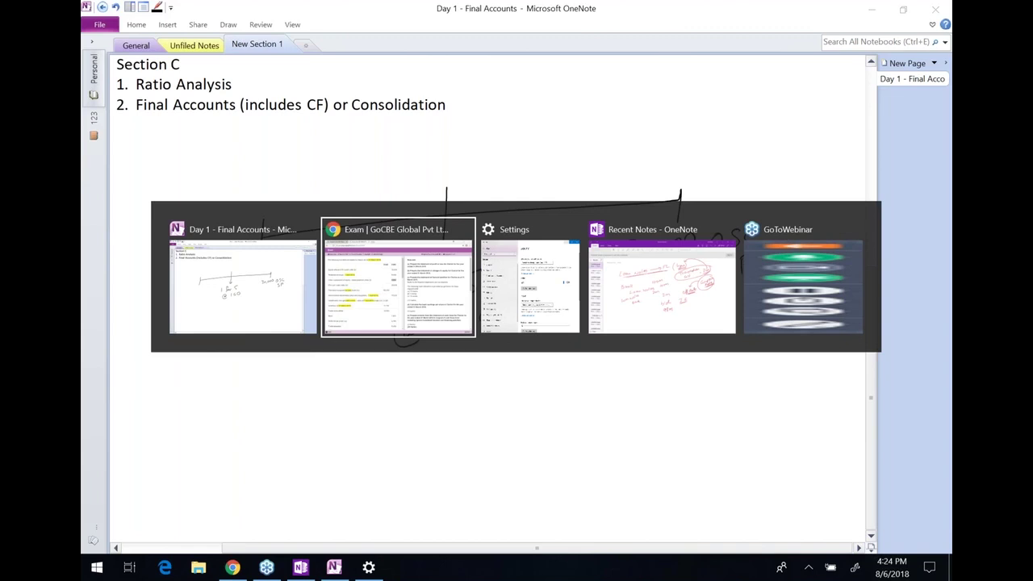
key("alt+Tab")
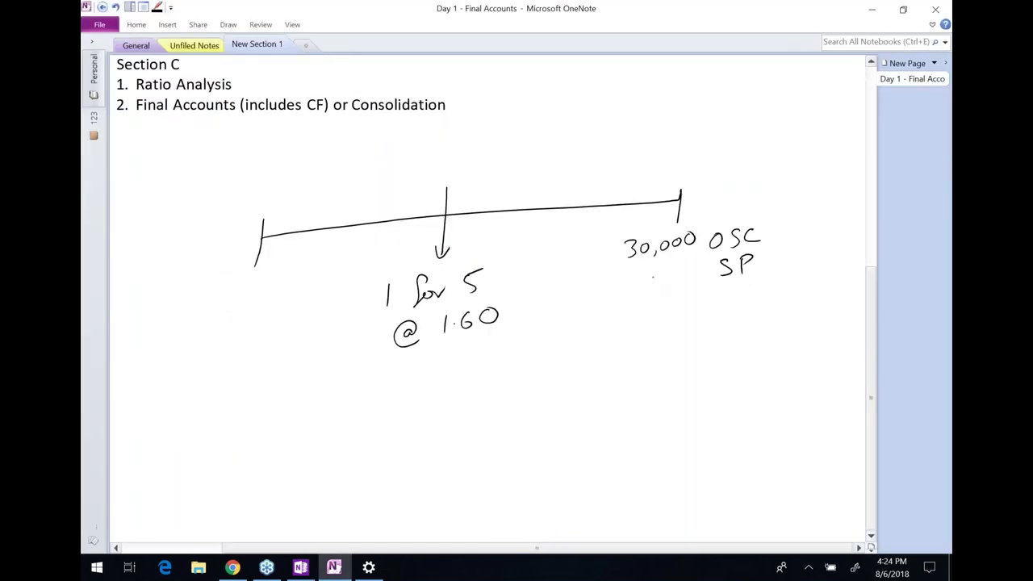
mouse_move(633, 264)
left_mouse_down()
mouse_move(631, 282)
mouse_move(648, 285)
left_mouse_up()
left_click_drag(660, 268, 687, 261)
Add question marks at the timeline's left end and above the middle arrow
left_click_drag(252, 281, 256, 292)
left_click(261, 300)
left_click_drag(437, 143, 441, 153)
left_click(444, 159)
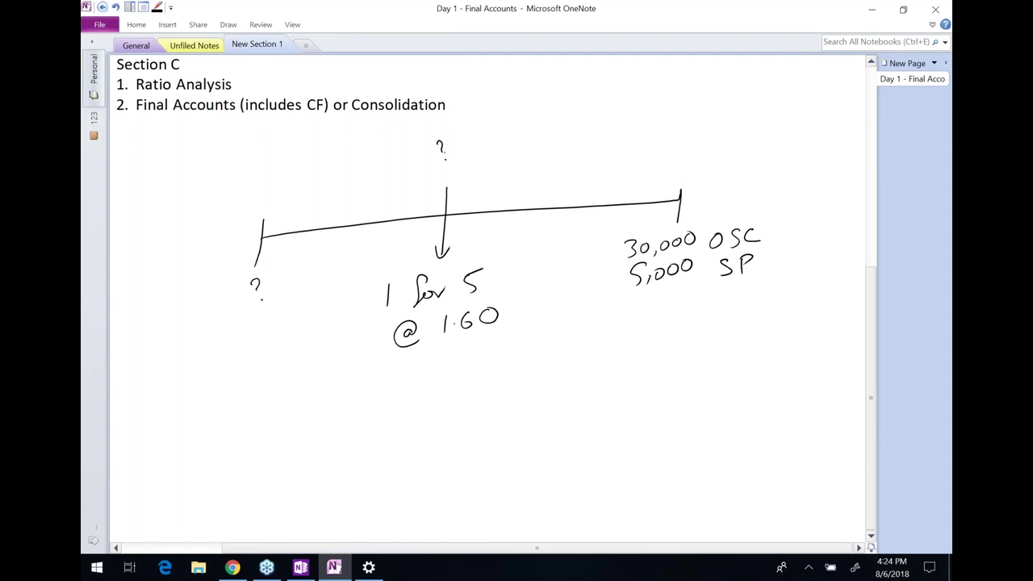
key("alt+Tab")
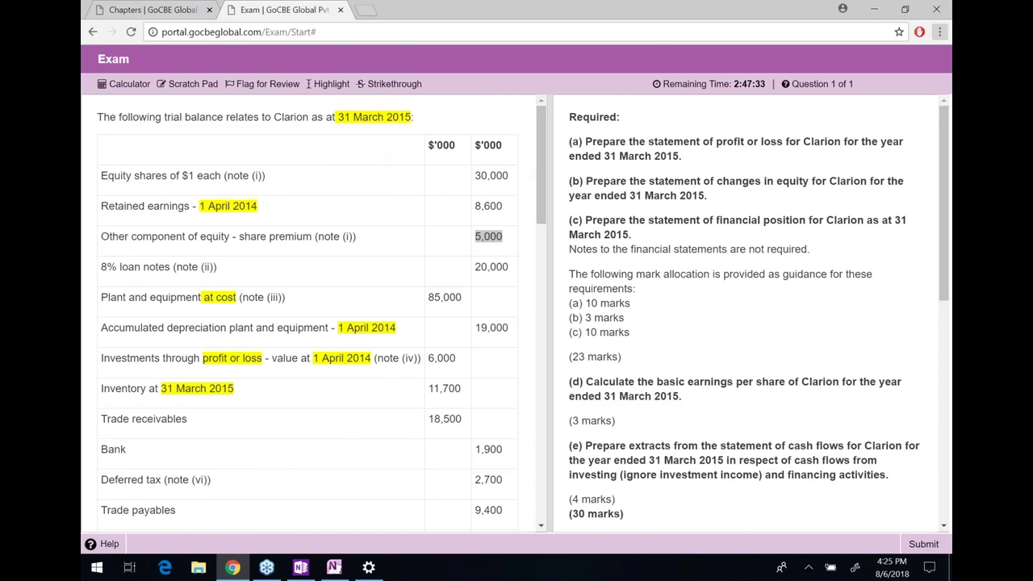
Highlight '$1 each' in the Equity shares row of the trial balance
double_click(182, 176)
left_click_drag(210, 175, 220, 175)
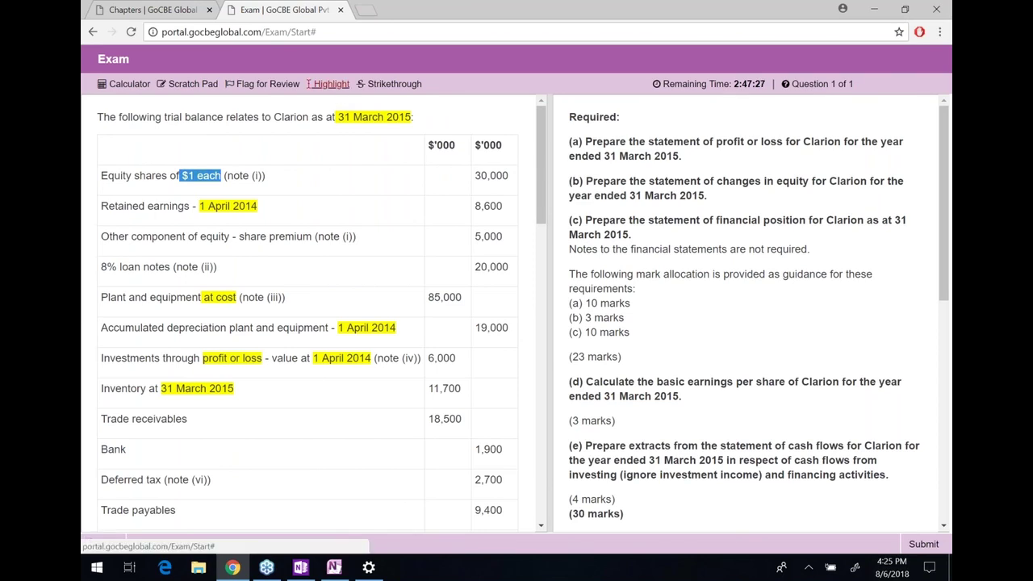
left_click(326, 84)
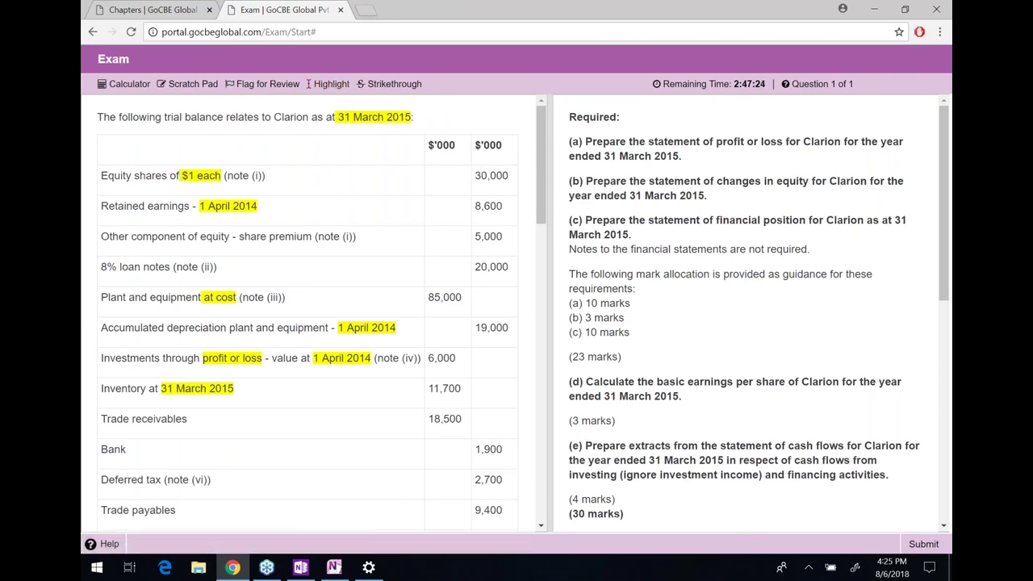
key("alt+Tab")
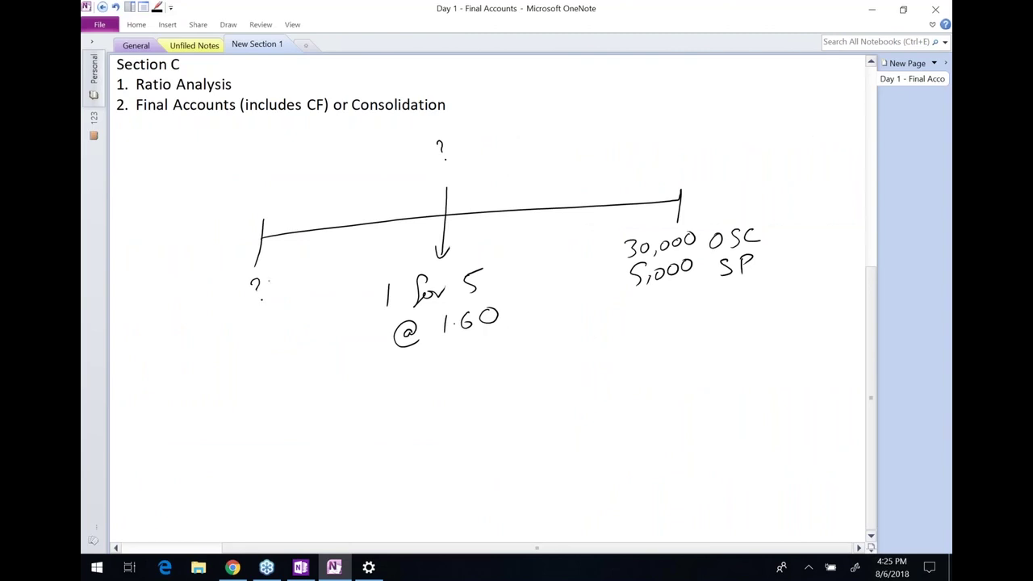
Erase the question marks and leftover marks from the timeline
left_click_drag(258, 281, 255, 290)
left_click_drag(440, 142, 436, 155)
left_click(445, 159)
left_click_drag(242, 286, 256, 300)
Write 5 + 1 = 6 beneath the timeline
left_click_drag(263, 364, 245, 389)
mouse_move(368, 363)
left_mouse_down()
mouse_move(368, 378)
mouse_move(379, 370)
left_mouse_up()
left_click_drag(443, 346, 441, 368)
left_click_drag(666, 324, 660, 334)
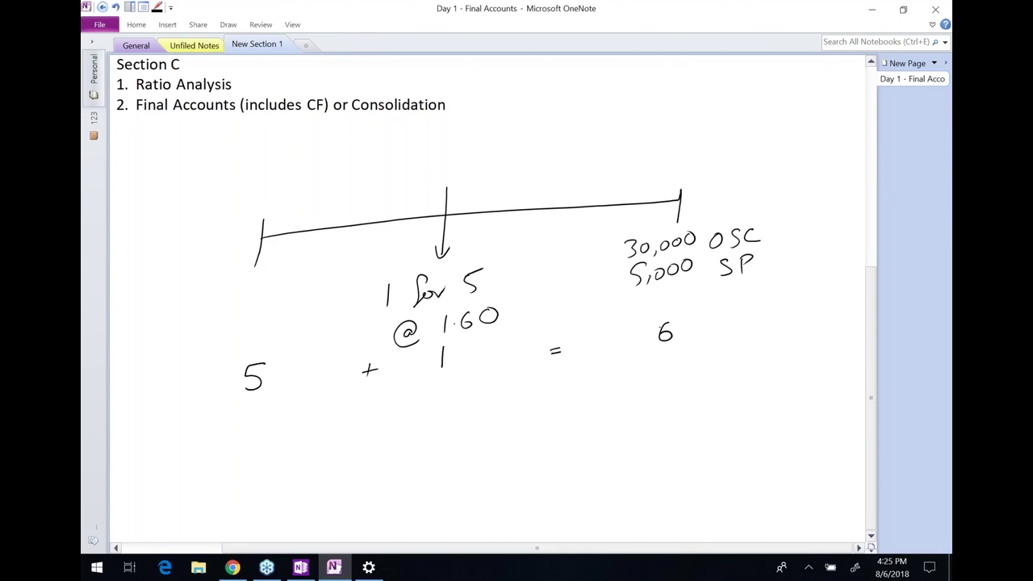
Double-underline the 30,000, the 6 and the 1 in the ratio
left_click_drag(635, 263, 686, 246)
left_click_drag(639, 267, 688, 250)
left_click_drag(660, 350, 675, 345)
left_click_drag(660, 355, 676, 348)
scroll(491, 299, "down", 1)
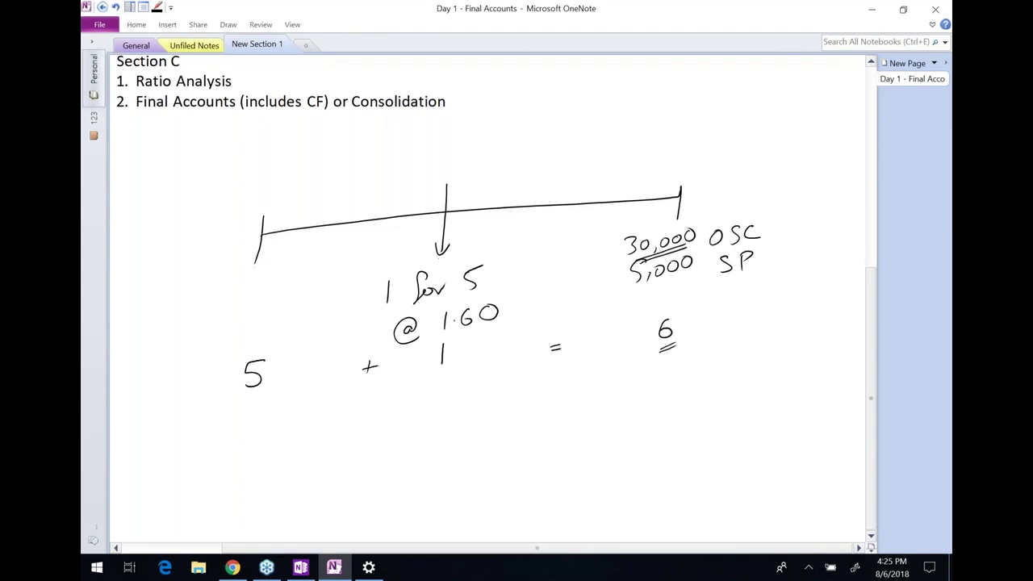
scroll(490, 299, "down", 1)
left_click_drag(438, 334, 452, 331)
left_click_drag(438, 340, 453, 336)
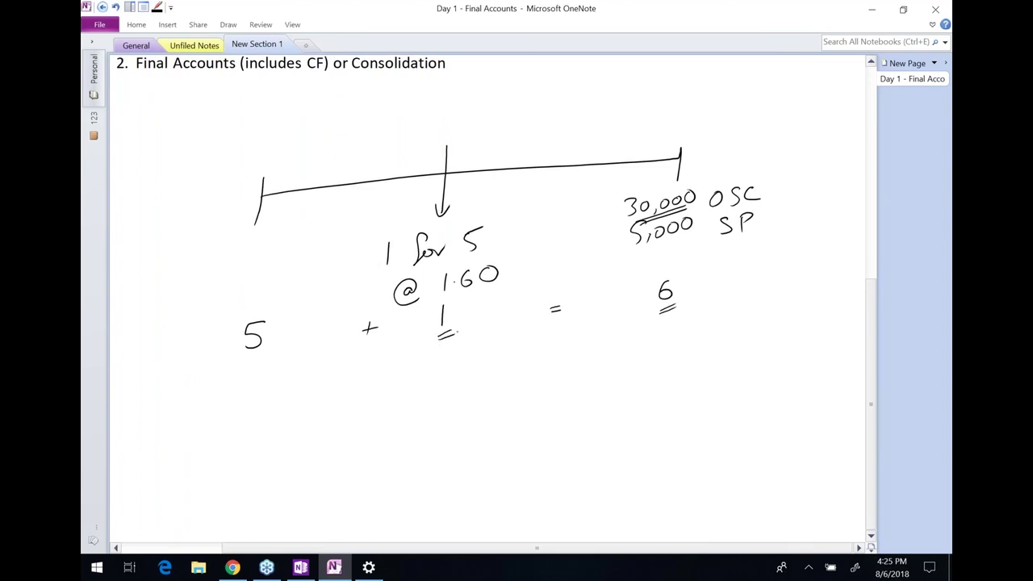
Draw an arrow under the 1 and write 30,000/6 ×1 =
scroll(496, 202, "down", 2)
left_click(447, 284)
mouse_move(451, 271)
left_mouse_down()
mouse_move(452, 292)
mouse_move(465, 282)
left_mouse_up()
mouse_move(426, 311)
left_mouse_down()
mouse_move(428, 331)
mouse_move(449, 314)
mouse_move(457, 325)
left_mouse_up()
left_click_drag(467, 312, 492, 308)
mouse_move(416, 344)
left_mouse_down()
mouse_move(501, 323)
mouse_move(462, 350)
left_mouse_up()
left_click_drag(519, 313, 507, 328)
mouse_move(524, 303)
left_mouse_down()
mouse_move(524, 320)
mouse_move(545, 313)
left_mouse_up()
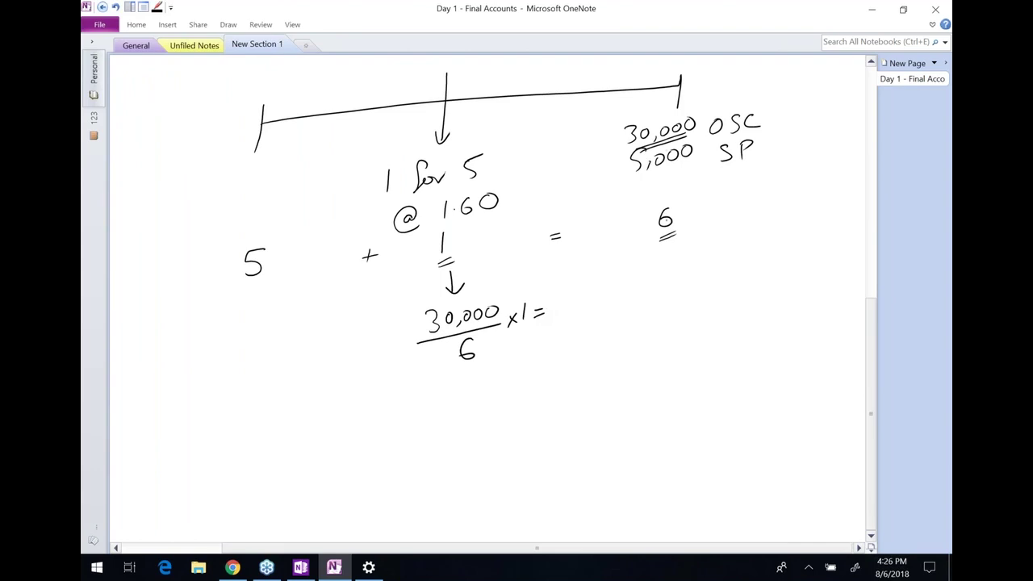
Circle the 6 and the 1, and complete the result as 5,000
mouse_move(668, 195)
left_mouse_down()
mouse_move(663, 247)
mouse_move(677, 194)
left_mouse_up()
mouse_move(445, 224)
left_mouse_down()
mouse_move(436, 257)
mouse_move(449, 223)
left_mouse_up()
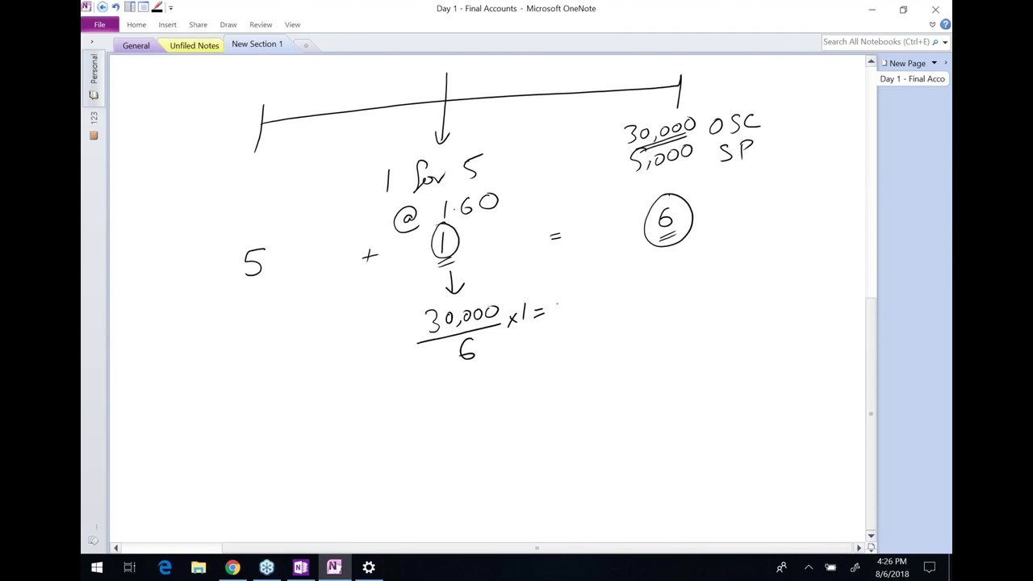
mouse_move(559, 293)
left_mouse_down()
mouse_move(559, 308)
mouse_move(585, 296)
left_mouse_up()
left_click_drag(598, 295, 611, 293)
Write 25,000 under the 5 and double-underline 25,000, 5,000 and 30,000 OSC
mouse_move(206, 308)
left_mouse_down()
mouse_move(218, 324)
mouse_move(238, 319)
left_mouse_up()
left_click_drag(254, 305, 277, 296)
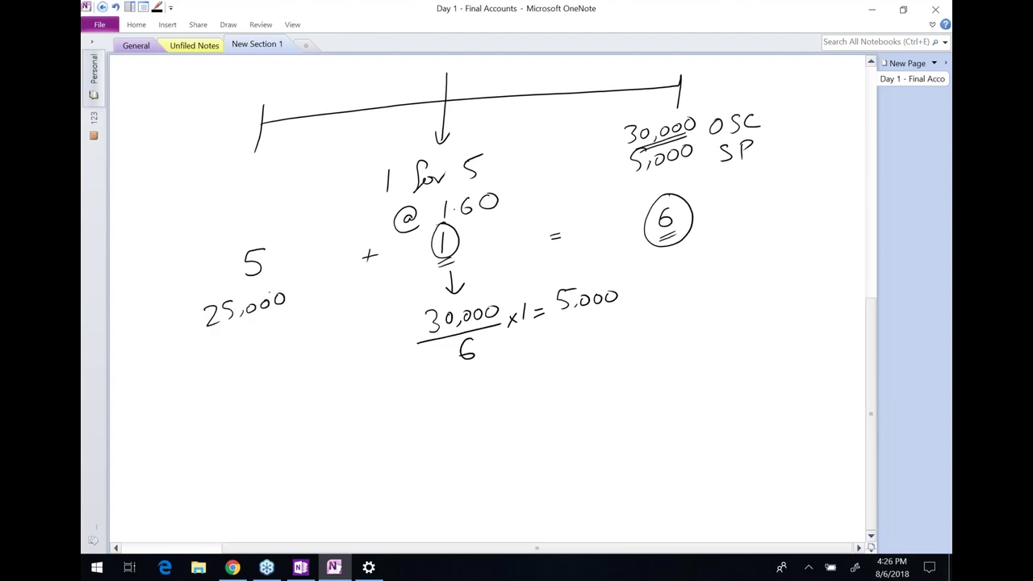
left_click_drag(223, 332, 272, 323)
left_click_drag(572, 317, 606, 314)
left_click_drag(652, 148, 690, 134)
left_click_drag(647, 148, 681, 134)
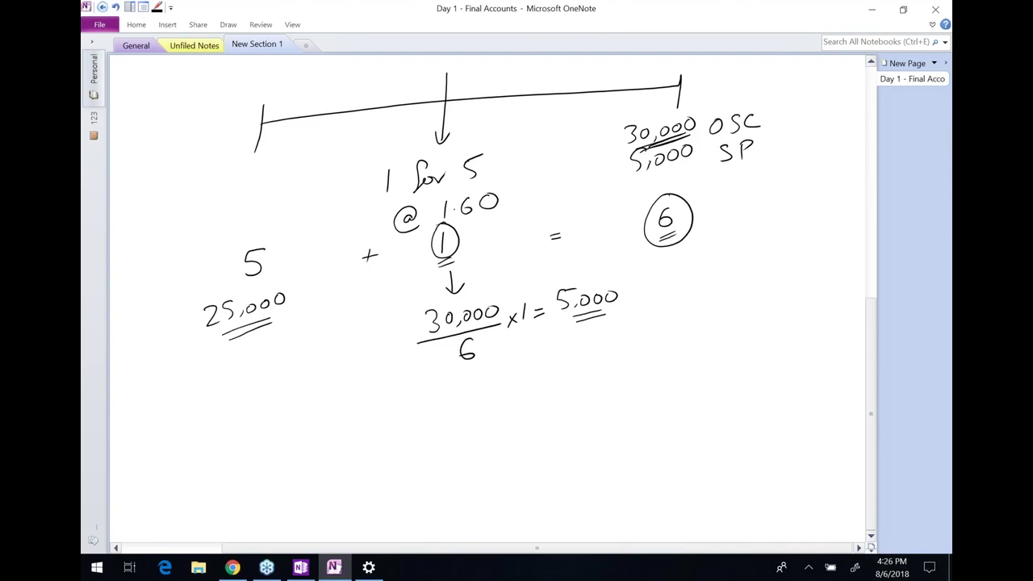
Write a double-underlined SOCIE heading further down the page
scroll(484, 282, "down", 3)
mouse_move(214, 251)
left_mouse_down()
mouse_move(198, 270)
mouse_move(230, 250)
mouse_move(255, 266)
left_mouse_up()
left_click_drag(263, 249, 269, 258)
left_click_drag(275, 247, 281, 245)
left_click_drag(278, 246, 277, 257)
left_click_drag(197, 277, 293, 268)
mouse_move(199, 286)
left_mouse_down()
mouse_move(296, 274)
mouse_move(344, 293)
left_mouse_up()
Add the OSC, SP, R.R, R.E and Total column headings
left_click_drag(311, 307, 347, 299)
left_click_drag(405, 272, 399, 288)
mouse_move(418, 272)
left_mouse_down()
mouse_move(417, 284)
mouse_move(419, 276)
left_mouse_up()
left_click_drag(391, 299, 473, 282)
left_click_drag(475, 268, 516, 281)
left_click_drag(474, 292, 529, 282)
mouse_move(564, 259)
left_mouse_down()
mouse_move(565, 271)
mouse_move(591, 271)
mouse_move(600, 252)
left_mouse_up()
left_click(578, 263)
mouse_move(590, 262)
left_mouse_down()
mouse_move(607, 273)
mouse_move(667, 242)
left_mouse_up()
mouse_move(652, 250)
left_mouse_down()
mouse_move(649, 269)
mouse_move(660, 264)
left_mouse_up()
mouse_move(676, 244)
left_mouse_down()
mouse_move(671, 264)
mouse_move(684, 253)
left_mouse_up()
left_click_drag(689, 252, 697, 260)
left_click_drag(640, 276, 704, 266)
left_click(708, 260)
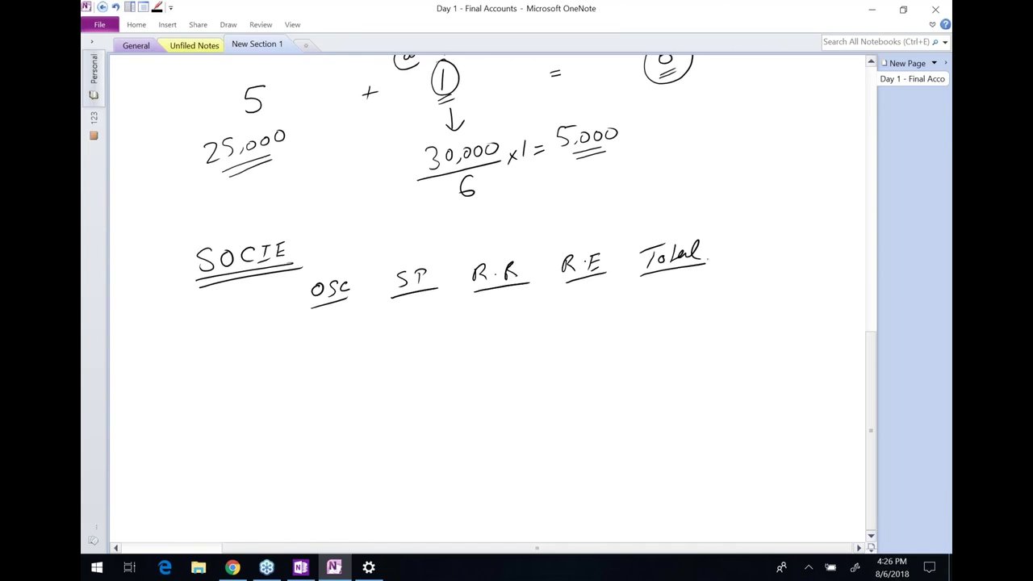
Label the b/d, New issue and c/d rows
left_click_drag(210, 326, 214, 339)
mouse_move(225, 328)
left_mouse_down()
mouse_move(222, 339)
mouse_move(234, 339)
left_mouse_up()
left_click_drag(247, 315, 252, 340)
mouse_move(206, 365)
left_mouse_down()
mouse_move(213, 359)
mouse_move(213, 374)
mouse_move(226, 357)
mouse_move(262, 356)
left_mouse_up()
mouse_move(276, 346)
left_mouse_down()
mouse_move(269, 355)
mouse_move(290, 350)
left_mouse_up()
left_click_drag(293, 347, 302, 345)
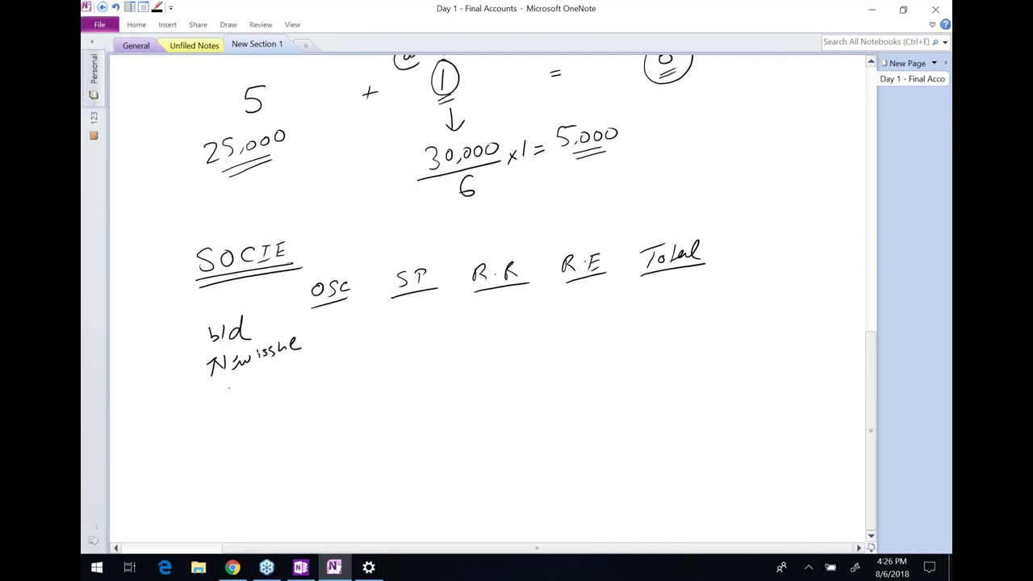
mouse_move(241, 437)
left_mouse_down()
mouse_move(242, 447)
mouse_move(259, 443)
left_mouse_up()
mouse_move(275, 430)
left_mouse_down()
mouse_move(271, 443)
mouse_move(289, 440)
left_mouse_up()
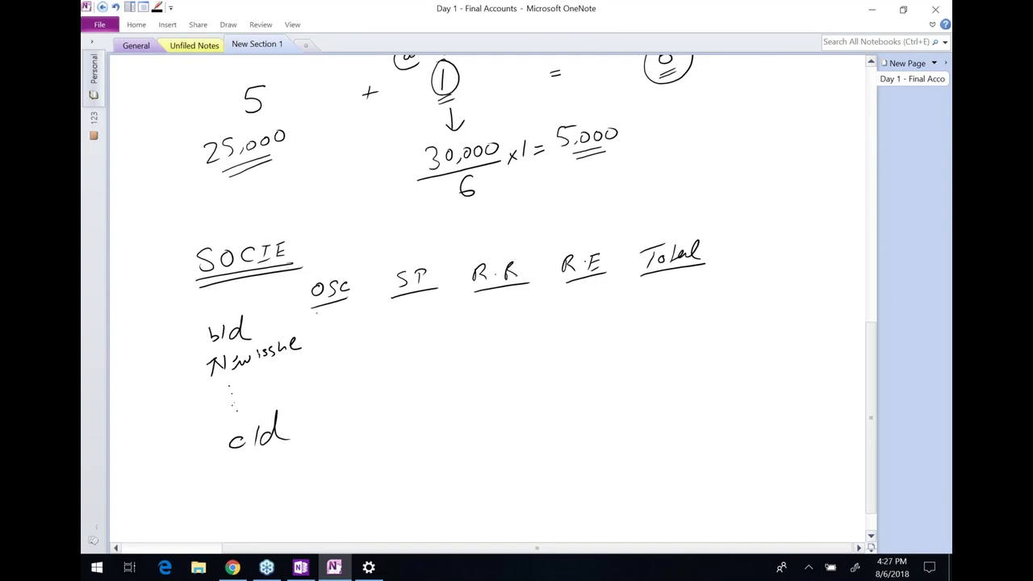
Fill the OSC column: 25,000 b/d plus 5,000 new issue to 30,000 c/d, double-underlined
mouse_move(321, 312)
left_mouse_down()
mouse_move(330, 321)
mouse_move(373, 302)
left_mouse_up()
left_click_drag(331, 326, 331, 342)
left_click_drag(343, 337, 352, 329)
left_click_drag(362, 326, 372, 325)
mouse_move(315, 405)
left_mouse_down()
mouse_move(377, 393)
mouse_move(323, 424)
left_mouse_up()
left_click_drag(339, 413, 347, 423)
left_click_drag(358, 414, 355, 414)
left_click_drag(368, 409, 385, 418)
left_click_drag(327, 434, 386, 424)
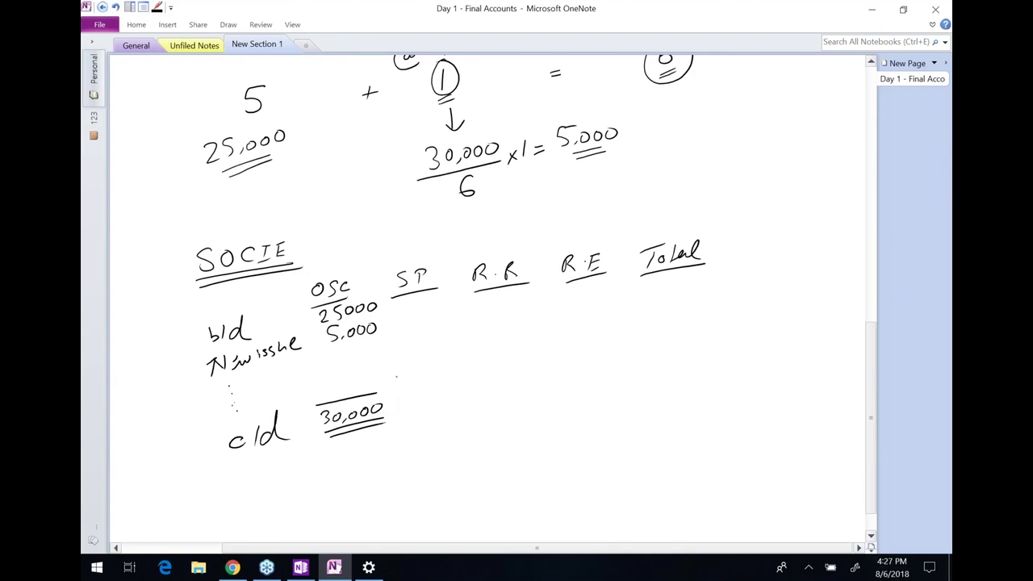
Enter SP c/d 5,000 double-underlined and start writing ×1.60 under the 5,000 shares
mouse_move(401, 391)
left_mouse_down()
mouse_move(444, 385)
mouse_move(417, 411)
left_mouse_up()
left_click_drag(426, 395, 436, 399)
left_click_drag(446, 390, 452, 391)
mouse_move(411, 413)
left_mouse_down()
mouse_move(462, 404)
mouse_move(454, 409)
left_mouse_up()
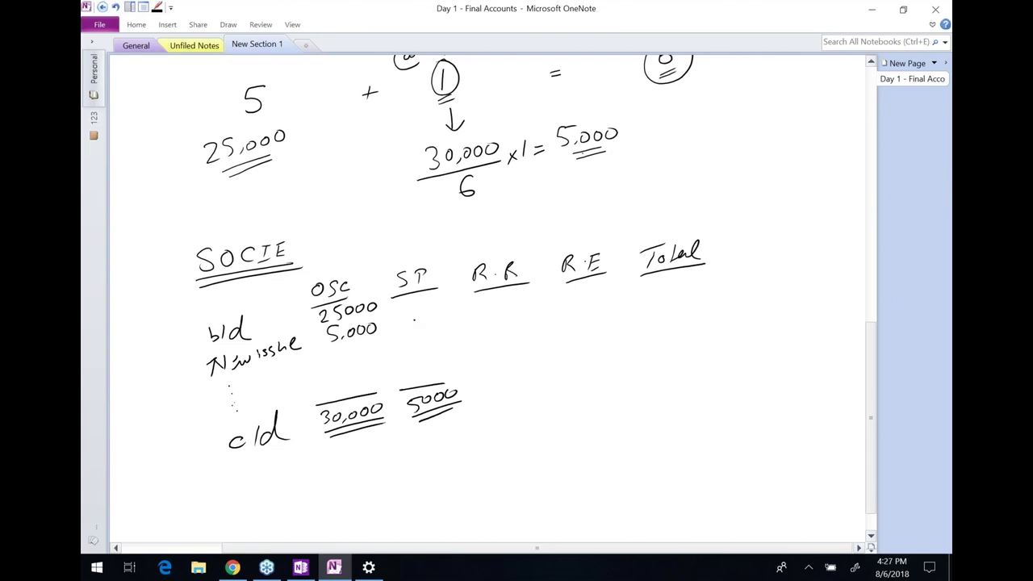
mouse_move(574, 149)
left_mouse_down()
mouse_move(597, 156)
mouse_move(583, 171)
left_mouse_up()
mouse_move(582, 160)
left_mouse_down()
mouse_move(573, 171)
mouse_move(625, 147)
left_mouse_up()
Finish ×1.60 under the 5,000 new shares and rule it off
left_click(598, 159)
left_click_drag(555, 187, 653, 162)
left_click(657, 154)
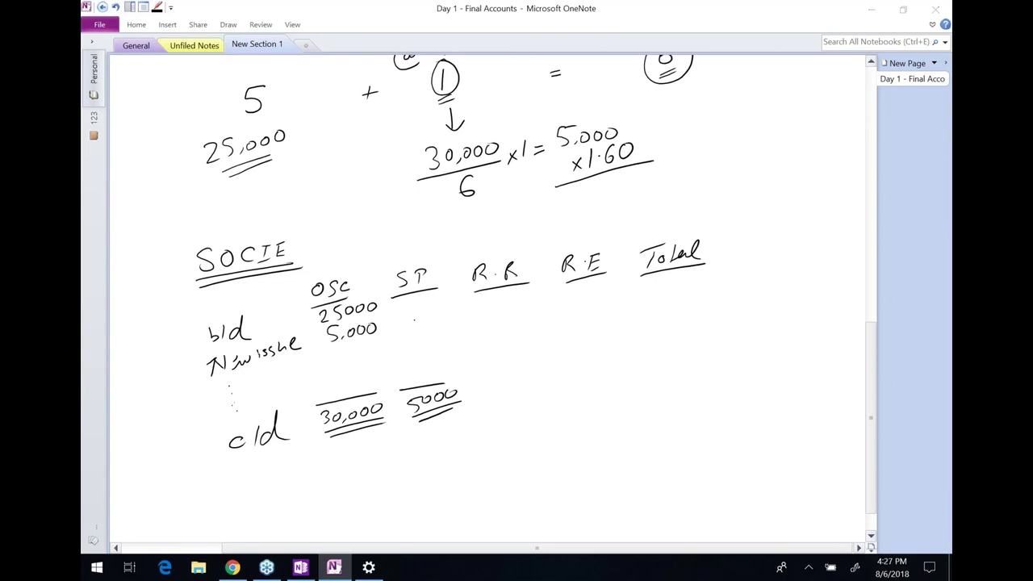
Check the $1·60 rights price in exam note 1, then launch Calculator
key("alt+Tab")
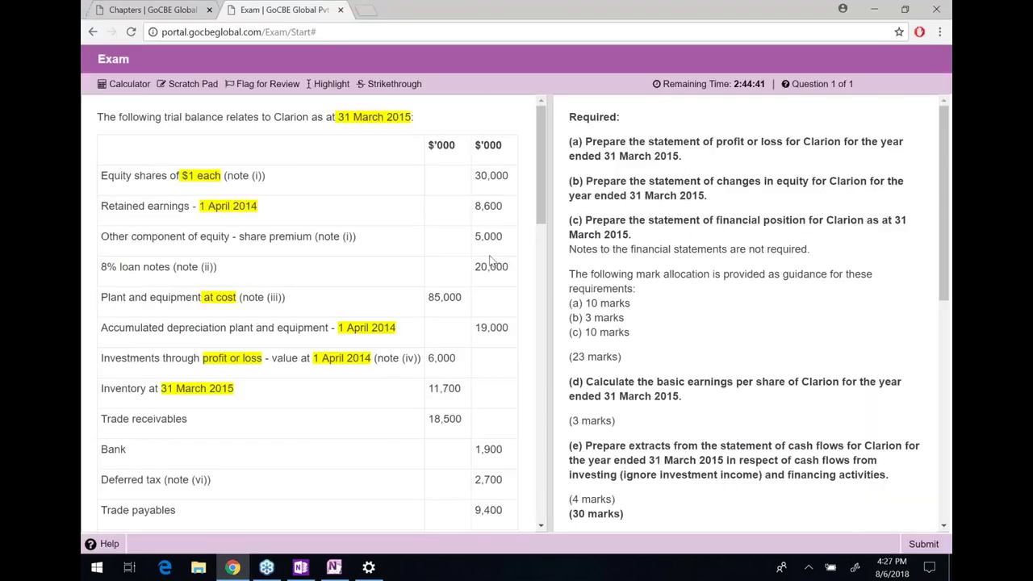
scroll(322, 308, "down", 1)
scroll(327, 311, "down", 9)
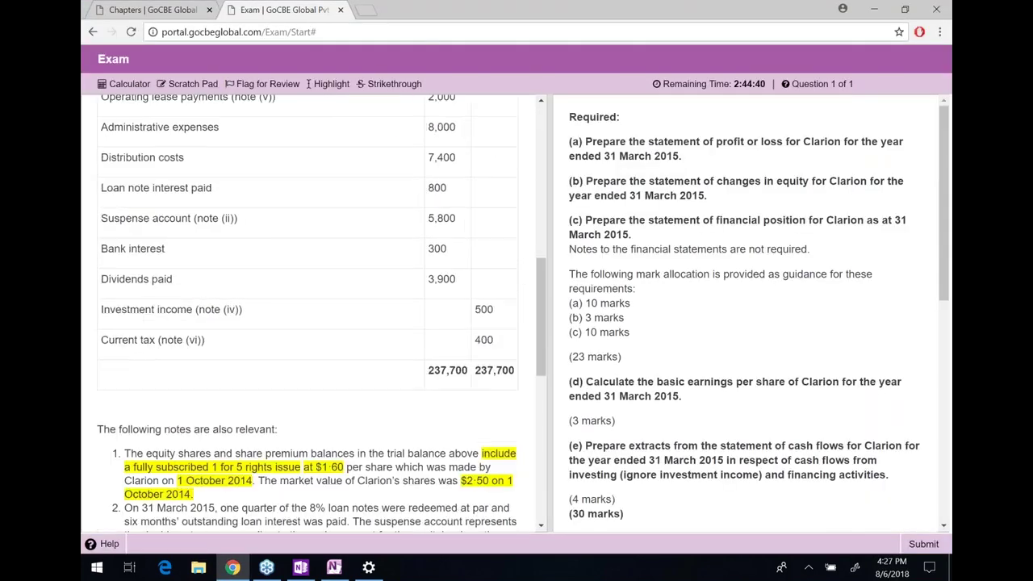
left_click_drag(310, 284, 347, 285)
left_click(347, 285)
key("alt+Tab")
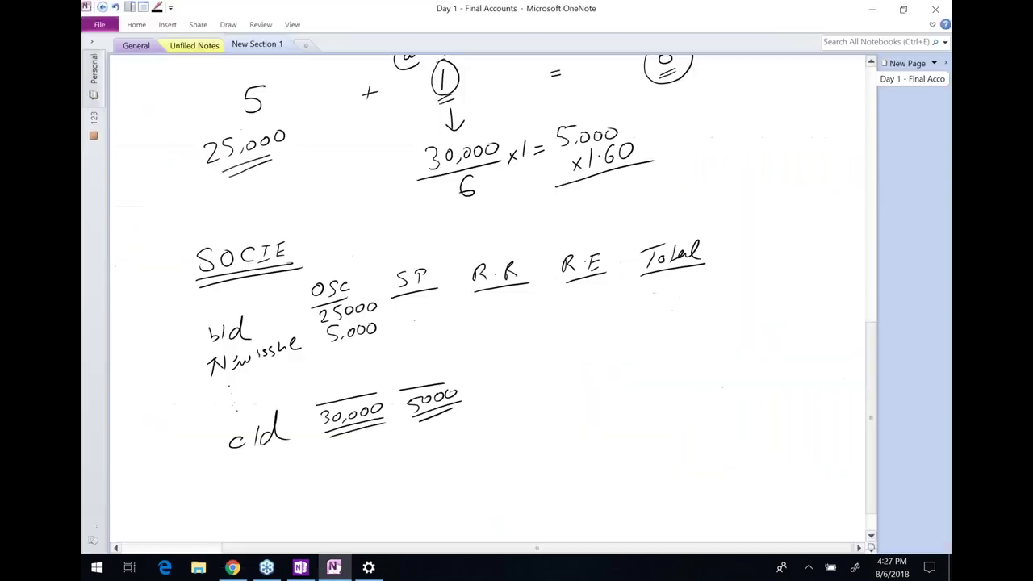
key("super+r")
key("Escape")
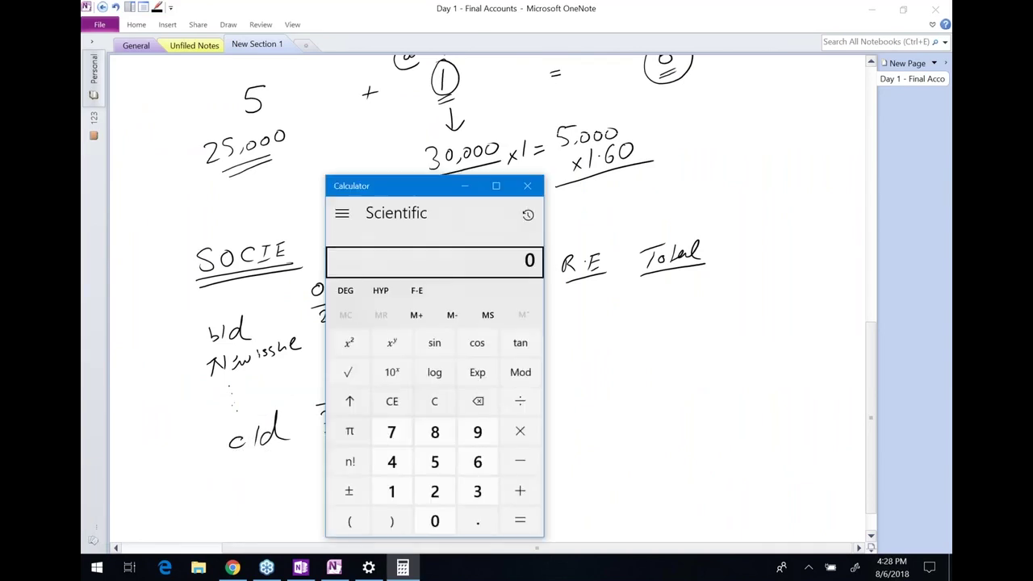
Calculate 5000*1.6 in Calculator and ink the double-underlined 8,000 result under ×1.60
type("5000*1.6")
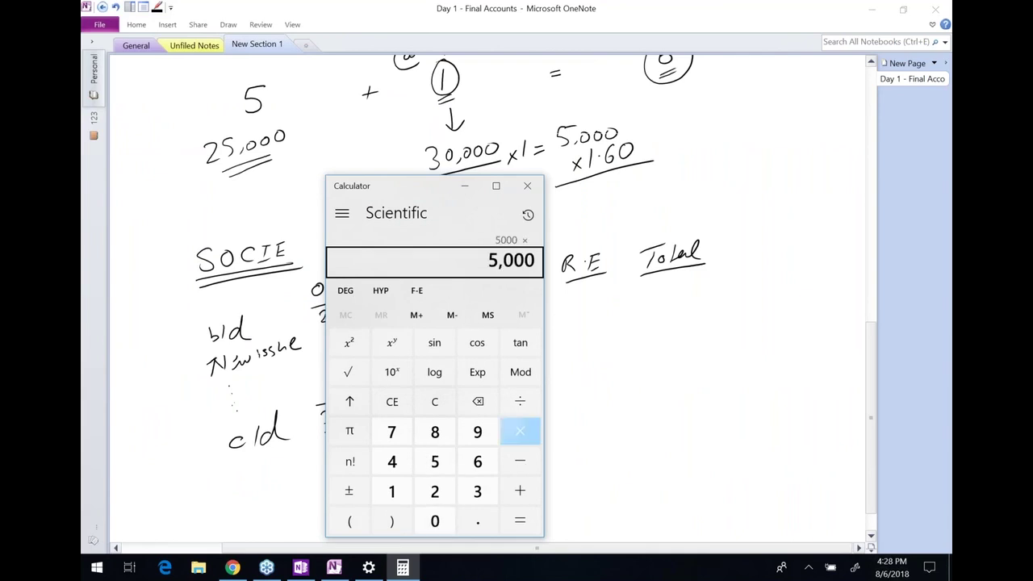
key("Return")
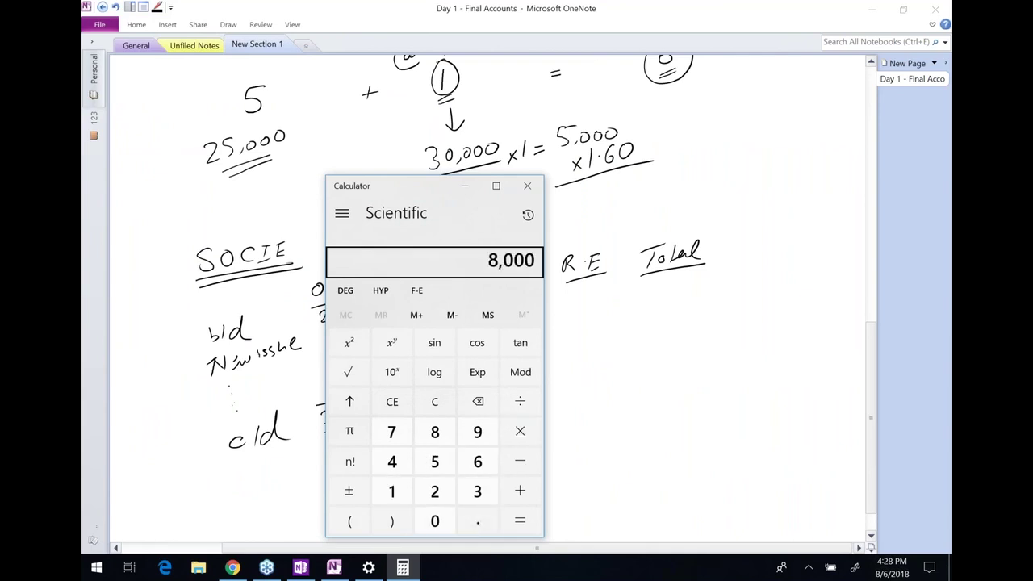
left_click(602, 186)
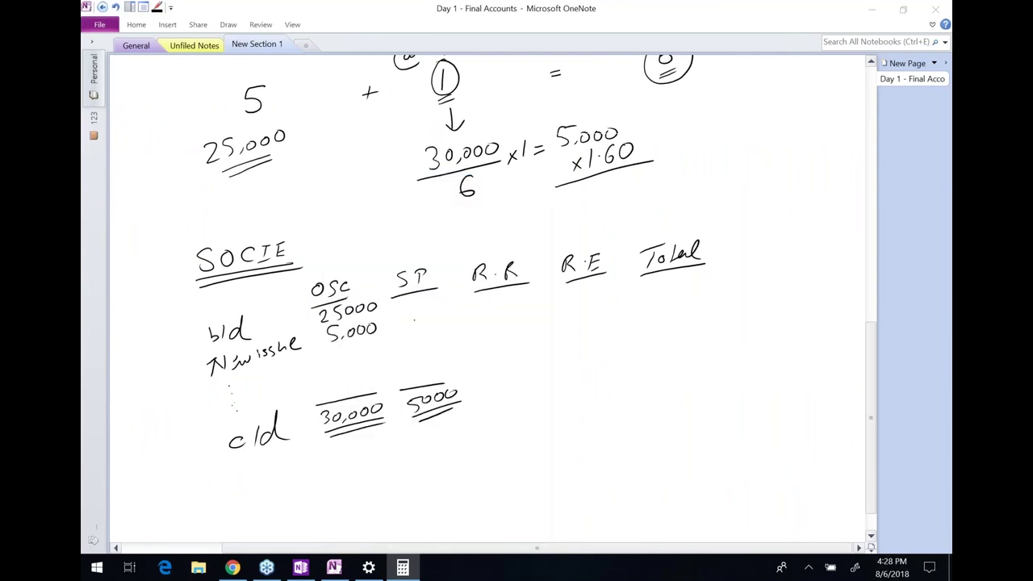
mouse_move(594, 184)
left_mouse_down()
mouse_move(594, 207)
mouse_move(613, 184)
left_mouse_up()
left_click_drag(626, 179, 630, 189)
left_click_drag(648, 172, 645, 183)
left_click_drag(602, 213, 654, 188)
Write the rights issue double entry: Bank 8,000, OSC 5,000, SP 3,000
mouse_move(680, 117)
left_mouse_down()
mouse_move(691, 130)
mouse_move(771, 107)
mouse_move(777, 122)
left_mouse_up()
left_click_drag(791, 111, 791, 110)
left_click_drag(800, 109, 815, 109)
left_click_drag(716, 137, 743, 145)
mouse_move(796, 124)
left_mouse_down()
mouse_move(799, 139)
mouse_move(807, 119)
left_mouse_up()
left_click_drag(817, 124, 839, 119)
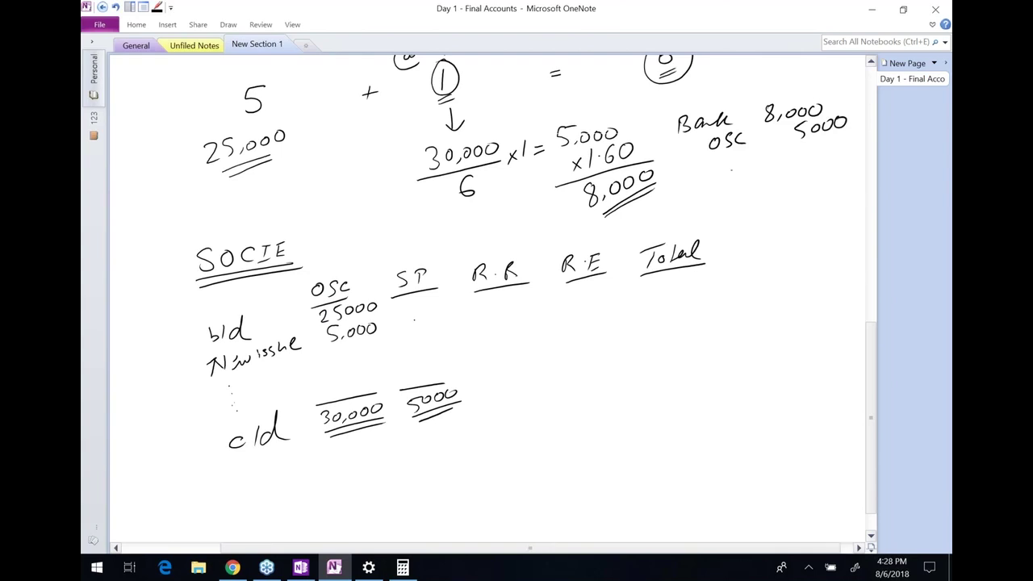
mouse_move(725, 154)
left_mouse_down()
mouse_move(718, 168)
mouse_move(742, 161)
left_mouse_up()
mouse_move(802, 145)
left_mouse_down()
mouse_move(804, 160)
mouse_move(844, 138)
left_mouse_up()
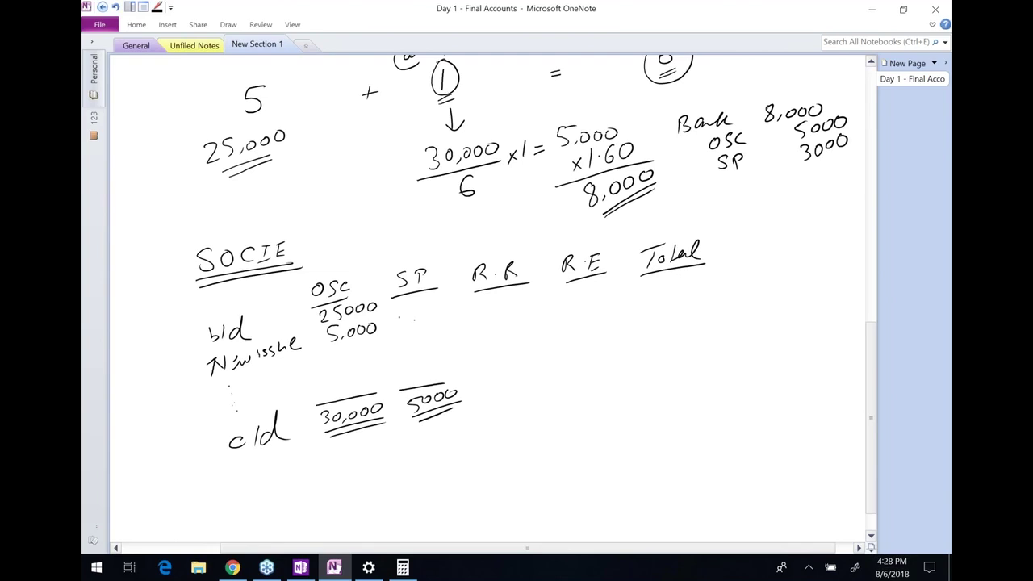
Enter the 3,000 new issue and 2,000 b/d in the SP column
left_click_drag(398, 319, 399, 330)
left_click_drag(410, 326, 428, 319)
left_click_drag(437, 316, 439, 316)
left_click_drag(401, 302, 418, 302)
left_click_drag(429, 300, 439, 299)
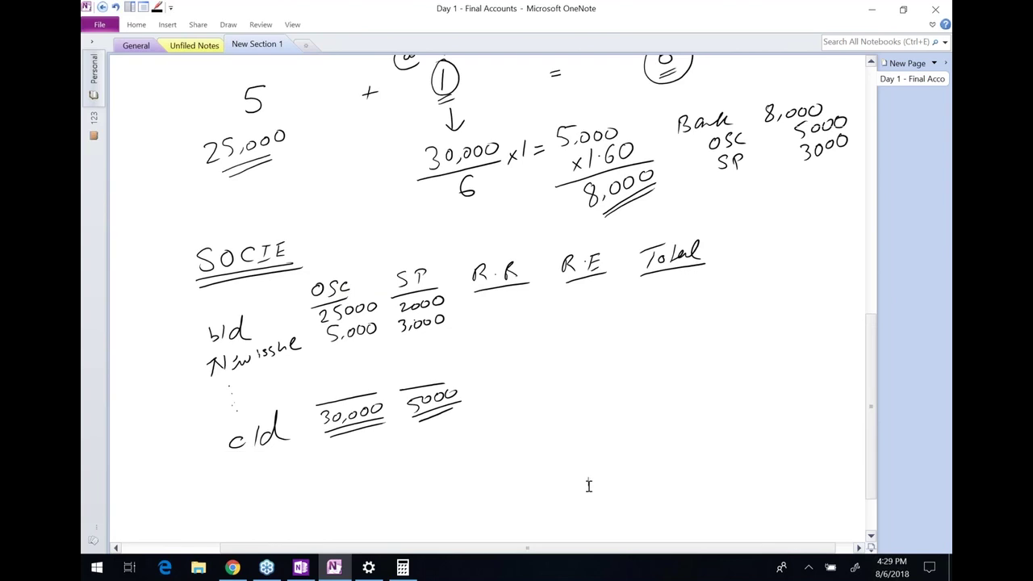
Scroll up to show the share capital working from the timeline down to the SOCIE table
scroll(619, 462, "up", 2)
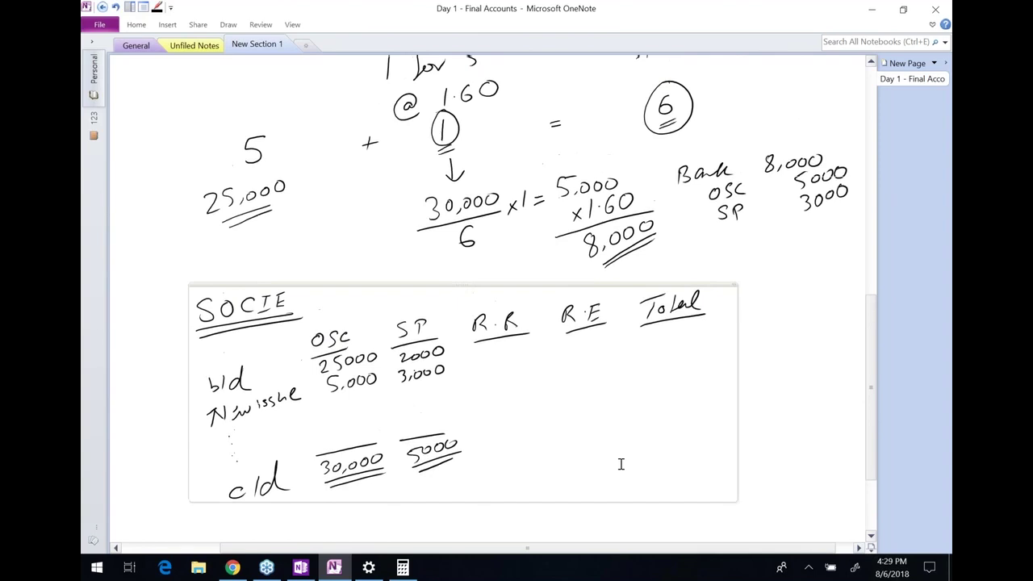
scroll(782, 430, "up", 1)
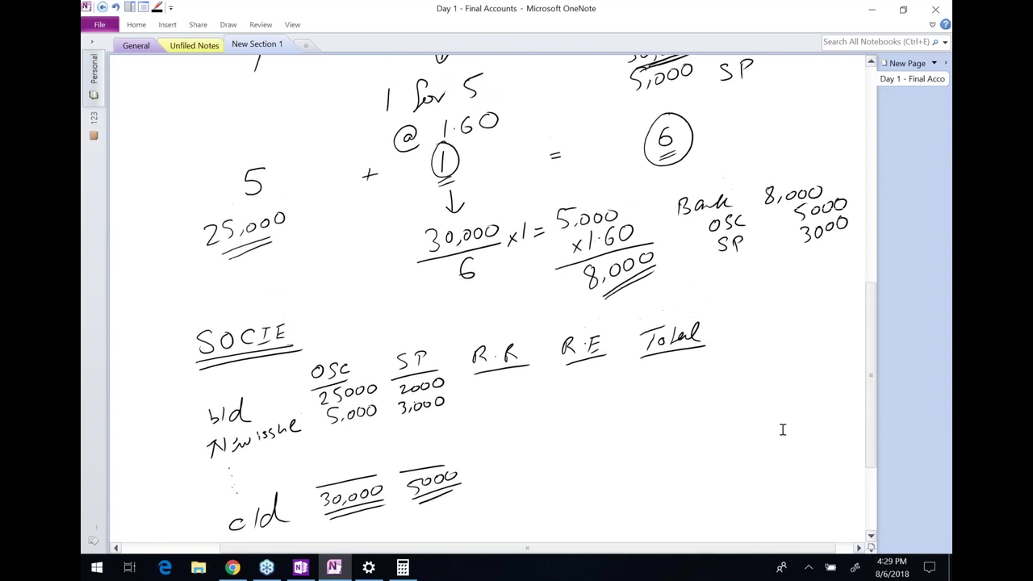
scroll(782, 430, "up", 1)
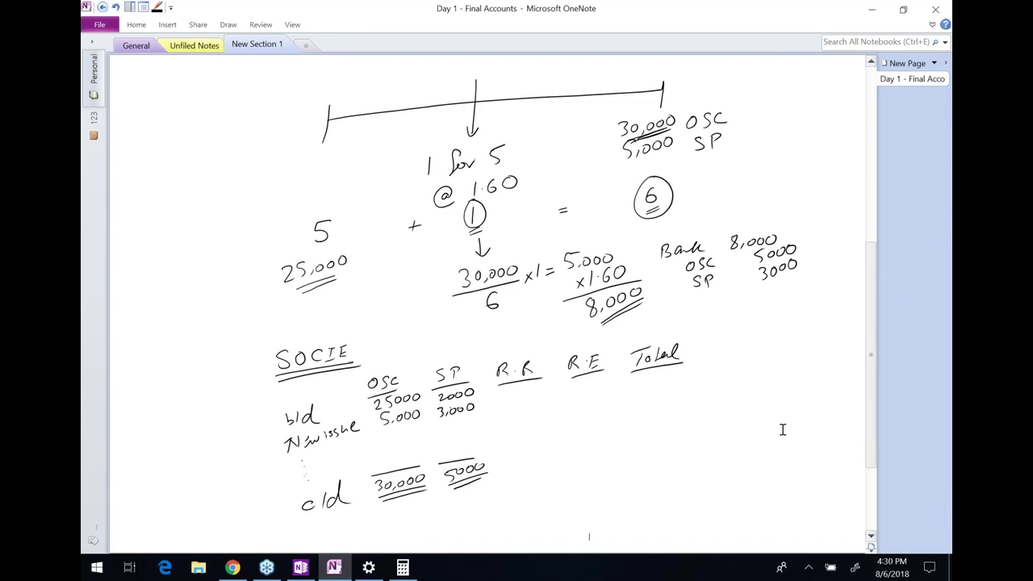
Box the 1 for 5 ratio, label it 'Recorded', and note 'Given in TB' beside the balances
mouse_move(423, 148)
left_mouse_down()
mouse_move(421, 184)
mouse_move(492, 171)
mouse_move(487, 133)
mouse_move(422, 148)
left_mouse_up()
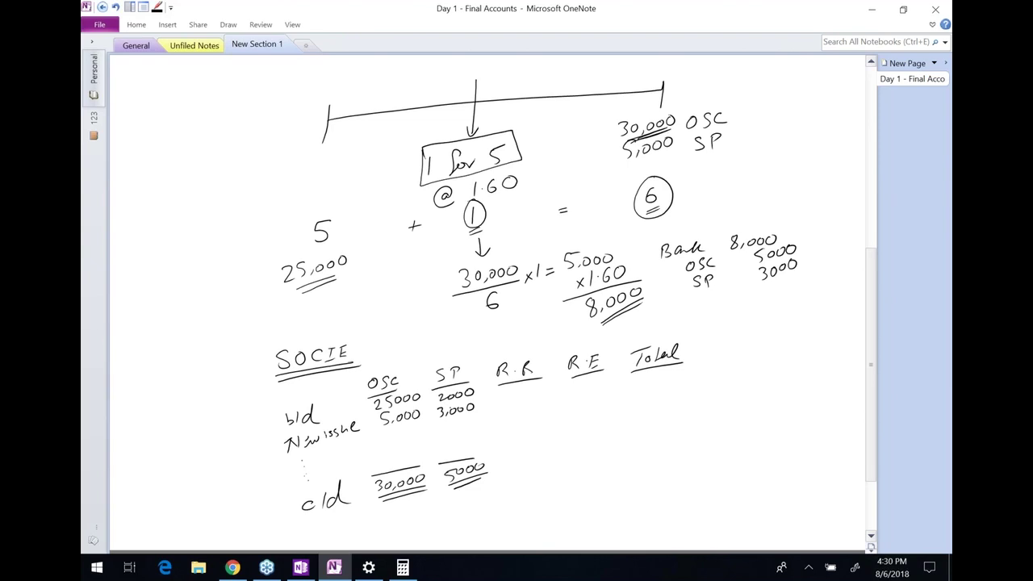
left_click_drag(646, 131, 677, 127)
mouse_move(501, 122)
left_mouse_down()
mouse_move(568, 98)
mouse_move(569, 86)
left_mouse_up()
mouse_move(502, 134)
left_mouse_down()
mouse_move(570, 110)
mouse_move(606, 149)
mouse_move(728, 150)
mouse_move(684, 104)
left_mouse_up()
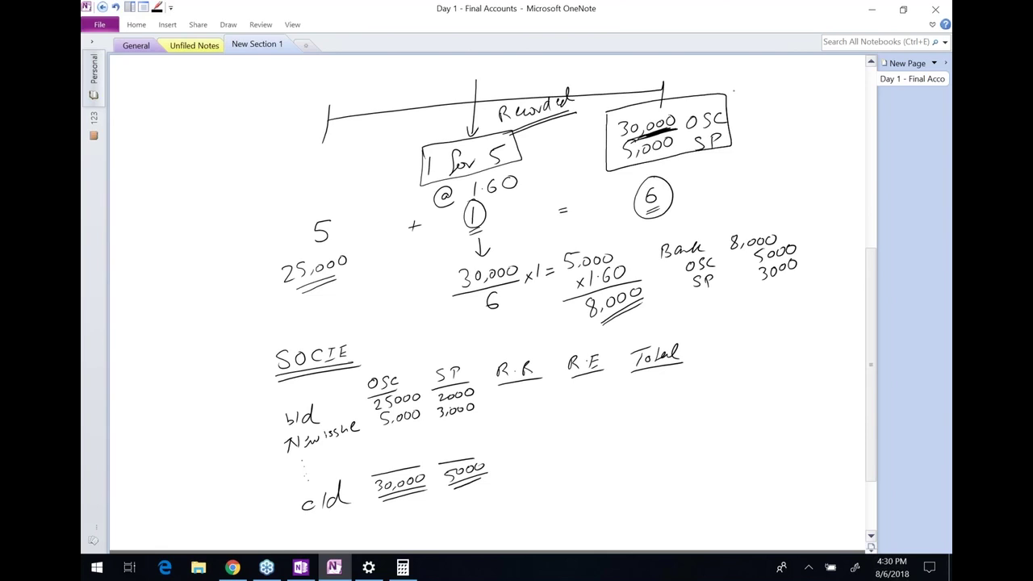
mouse_move(749, 84)
left_mouse_down()
mouse_move(762, 96)
mouse_move(772, 89)
left_mouse_up()
left_click(769, 86)
left_click_drag(776, 80, 822, 74)
mouse_move(761, 109)
left_mouse_down()
mouse_move(781, 100)
mouse_move(772, 117)
left_mouse_up()
mouse_move(783, 101)
left_mouse_down()
mouse_move(783, 113)
mouse_move(804, 114)
left_mouse_up()
left_click_drag(764, 132, 804, 123)
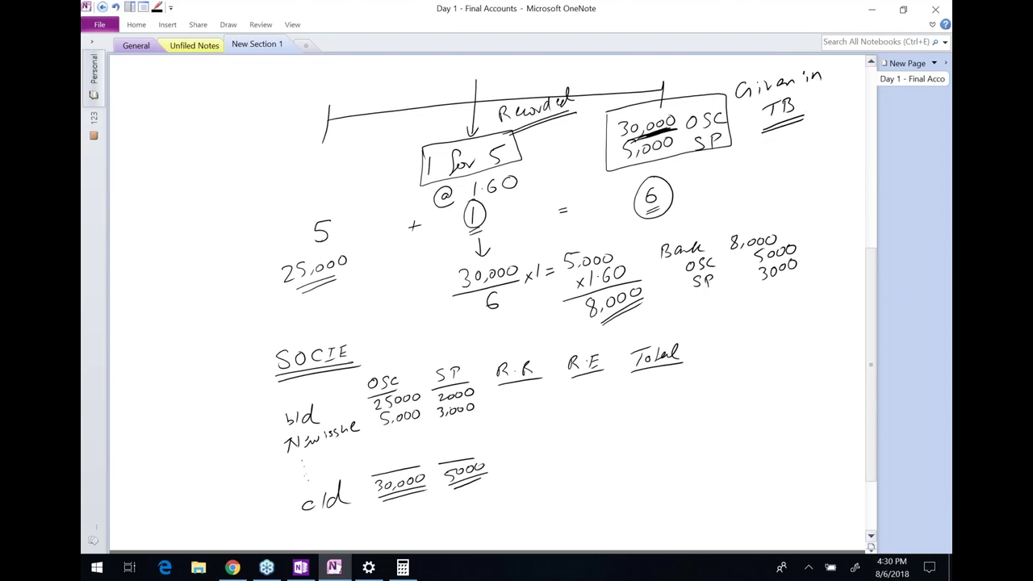
Mark up the ratio working: the 5, the circled 6, the 5,000 shares, ×1.60 and 8,000
left_click_drag(314, 245, 327, 246)
left_click_drag(653, 212, 662, 207)
mouse_move(564, 249)
left_mouse_down()
mouse_move(562, 267)
mouse_move(622, 268)
mouse_move(568, 249)
left_mouse_up()
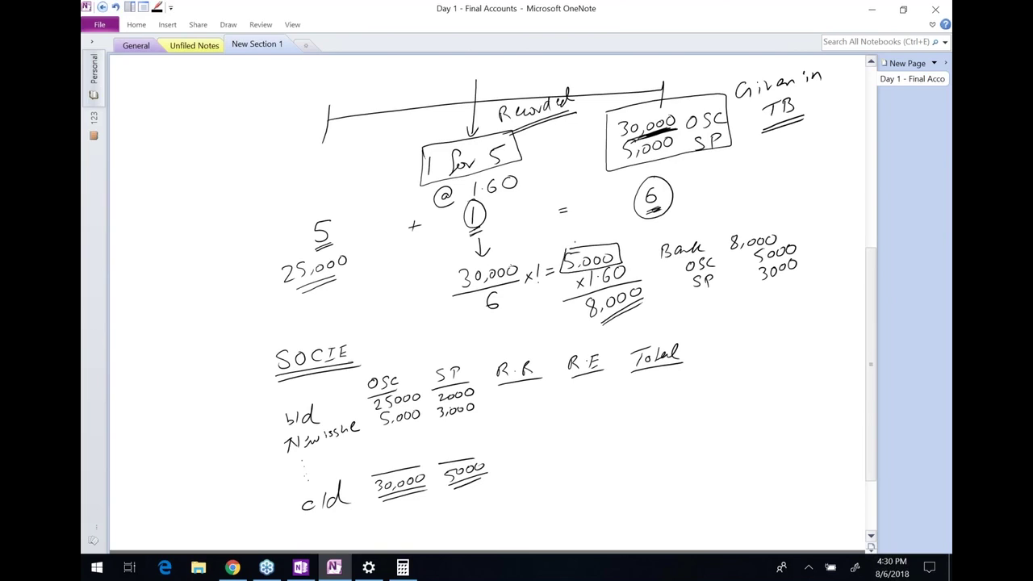
left_click_drag(549, 291, 565, 286)
left_click_drag(557, 320, 579, 314)
Annotate the Bank entry 'Already recorded' and cross out the 5000 OSC and 3000 SP credits
mouse_move(641, 255)
left_mouse_down()
mouse_move(658, 255)
mouse_move(659, 293)
mouse_move(816, 279)
mouse_move(663, 236)
left_mouse_up()
left_click_drag(685, 313, 700, 306)
mouse_move(709, 294)
left_mouse_down()
mouse_move(707, 310)
mouse_move(731, 297)
mouse_move(752, 323)
mouse_move(786, 292)
mouse_move(796, 300)
mouse_move(846, 273)
mouse_move(849, 283)
left_mouse_up()
left_click_drag(734, 322, 833, 305)
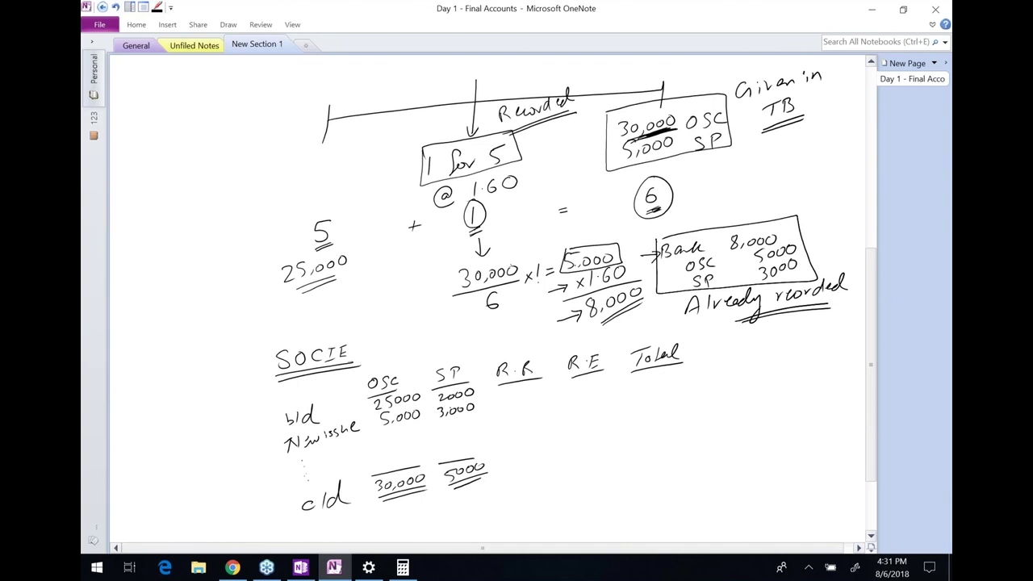
mouse_move(571, 272)
left_mouse_down()
mouse_move(618, 263)
mouse_move(583, 271)
mouse_move(608, 266)
left_mouse_up()
left_click_drag(824, 234, 796, 247)
mouse_move(826, 248)
left_mouse_down()
mouse_move(803, 261)
mouse_move(811, 265)
left_mouse_up()
left_click_drag(828, 244, 799, 260)
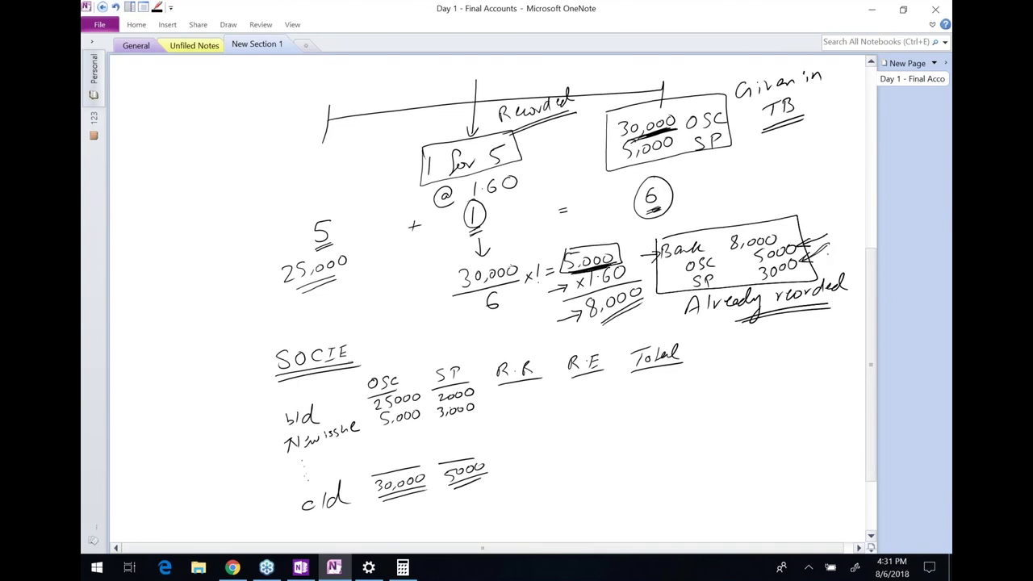
Box the SOCIE new issue and c/d rows and label the TB figures and c/d row as step 1
mouse_move(269, 434)
left_mouse_down()
mouse_move(277, 457)
mouse_move(480, 413)
mouse_move(477, 393)
mouse_move(331, 421)
left_mouse_up()
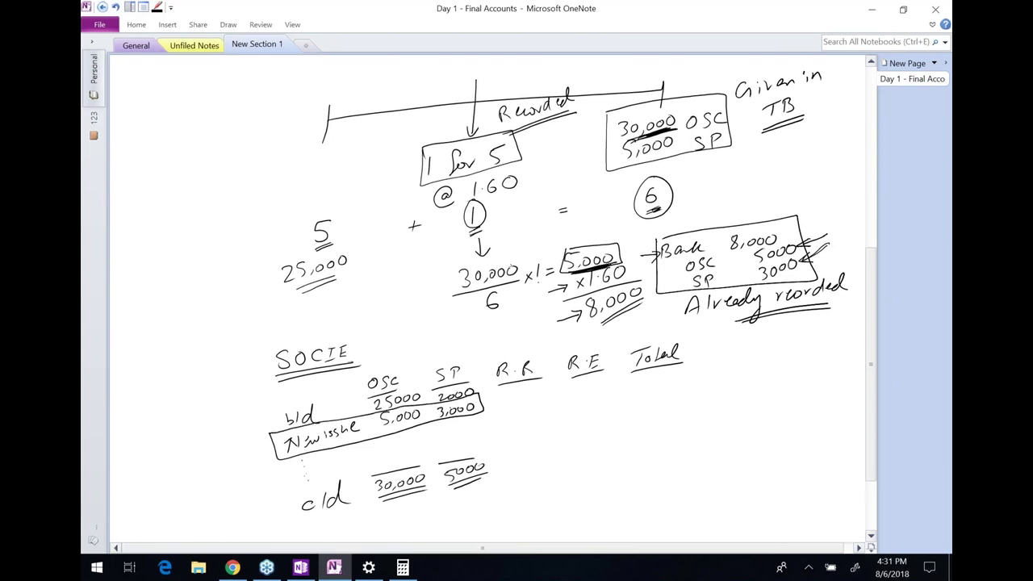
mouse_move(287, 489)
left_mouse_down()
mouse_move(336, 517)
mouse_move(501, 487)
mouse_move(447, 451)
mouse_move(278, 489)
left_mouse_up()
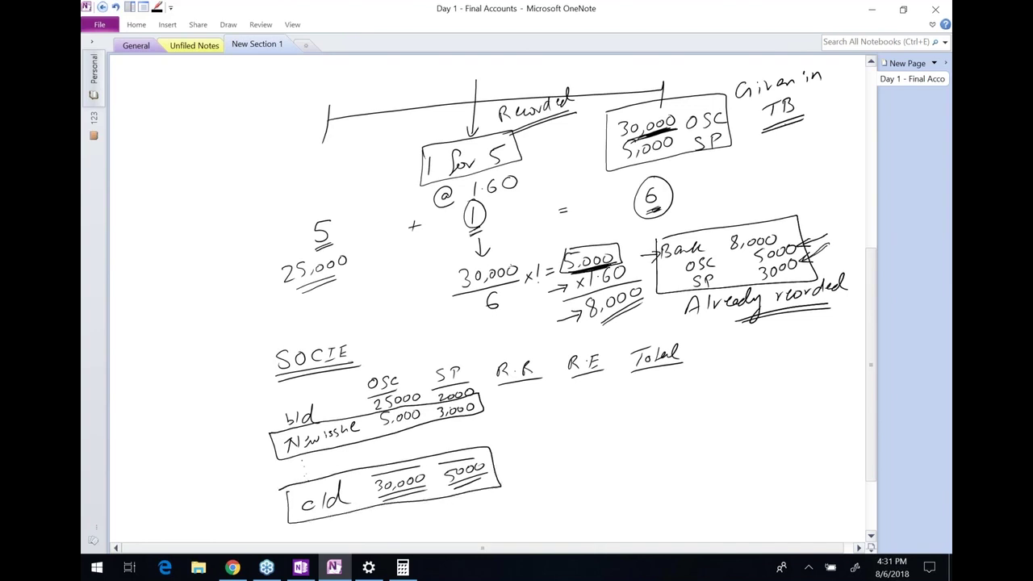
mouse_move(691, 152)
left_mouse_down()
mouse_move(702, 176)
mouse_move(710, 167)
left_mouse_up()
mouse_move(788, 239)
left_mouse_down()
mouse_move(759, 247)
mouse_move(812, 265)
mouse_move(772, 239)
left_mouse_up()
mouse_move(222, 456)
left_mouse_down()
mouse_move(258, 448)
mouse_move(255, 455)
left_mouse_up()
left_click_drag(748, 139, 749, 154)
mouse_move(754, 131)
left_mouse_down()
mouse_move(746, 161)
mouse_move(757, 130)
left_mouse_up()
mouse_move(254, 499)
left_mouse_down()
mouse_move(255, 517)
mouse_move(263, 491)
left_mouse_up()
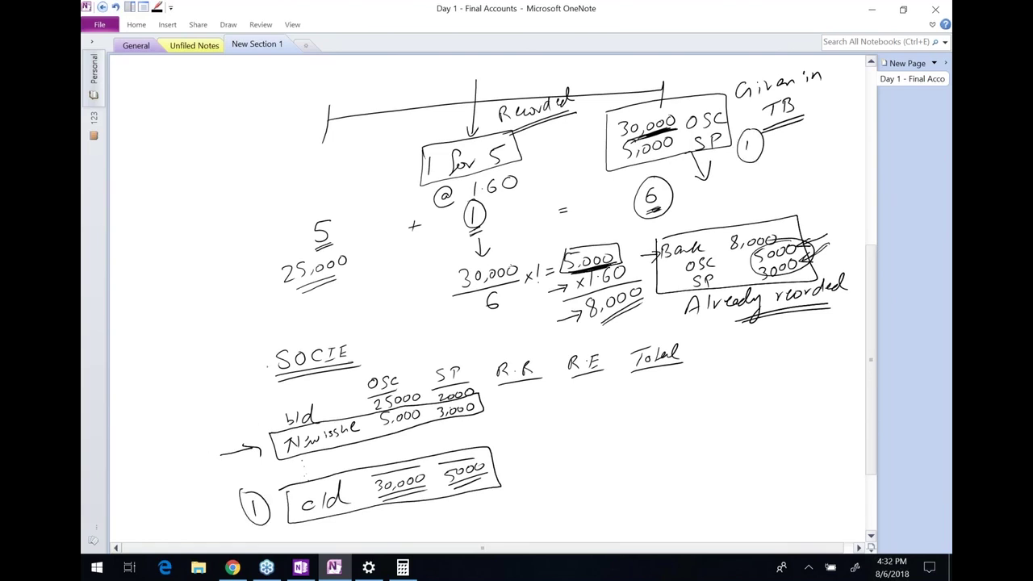
Label the new issue and recorded credits as step 2, link c/d to new issue, then return to the exam
left_click(253, 448)
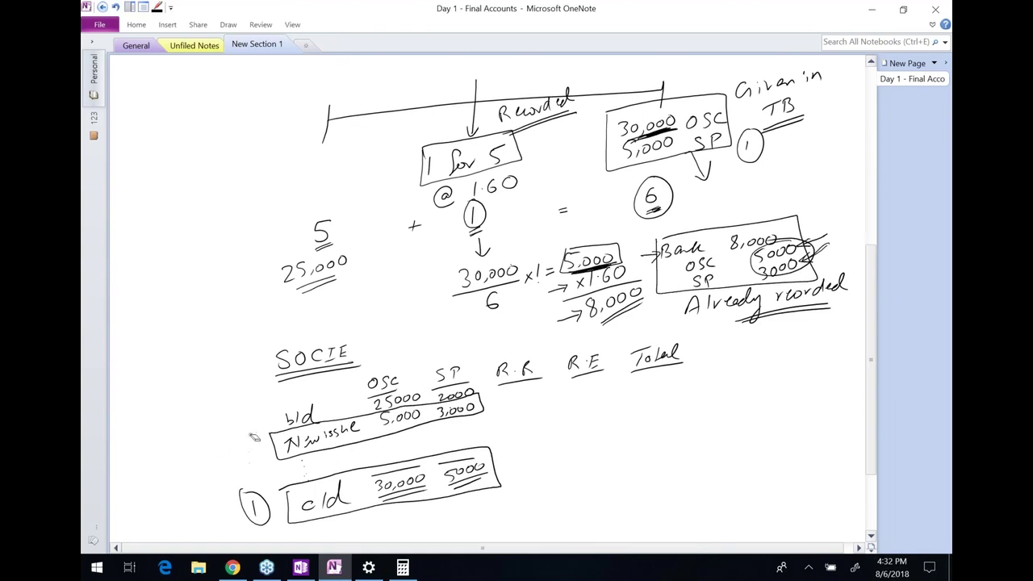
mouse_move(240, 440)
left_mouse_down()
mouse_move(254, 459)
mouse_move(260, 429)
left_mouse_up()
mouse_move(834, 237)
left_mouse_down()
mouse_move(844, 253)
mouse_move(857, 228)
left_mouse_up()
left_click_drag(213, 393, 263, 415)
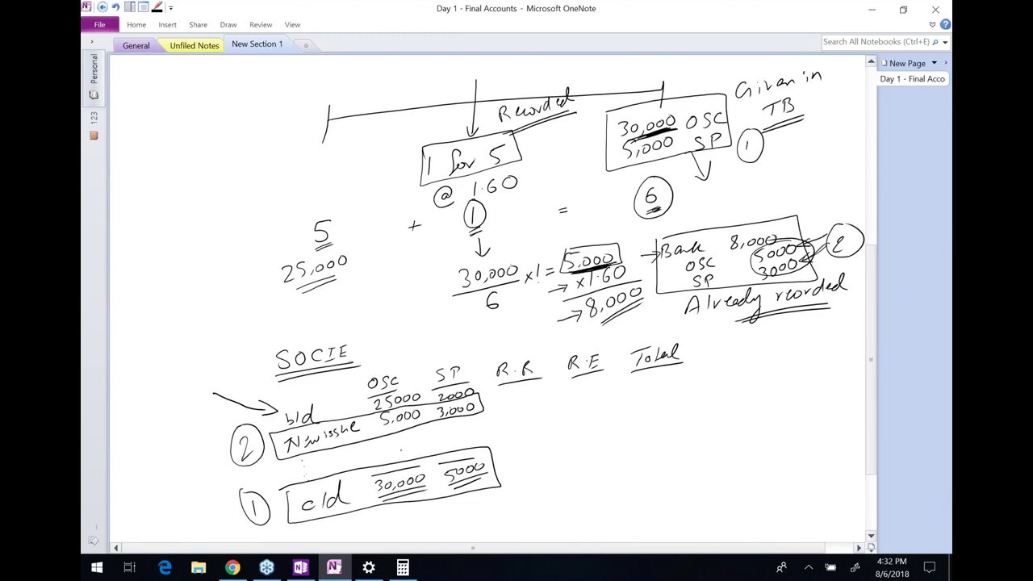
mouse_move(394, 476)
left_mouse_down()
mouse_move(389, 429)
mouse_move(396, 435)
left_mouse_up()
left_click_drag(457, 459, 455, 421)
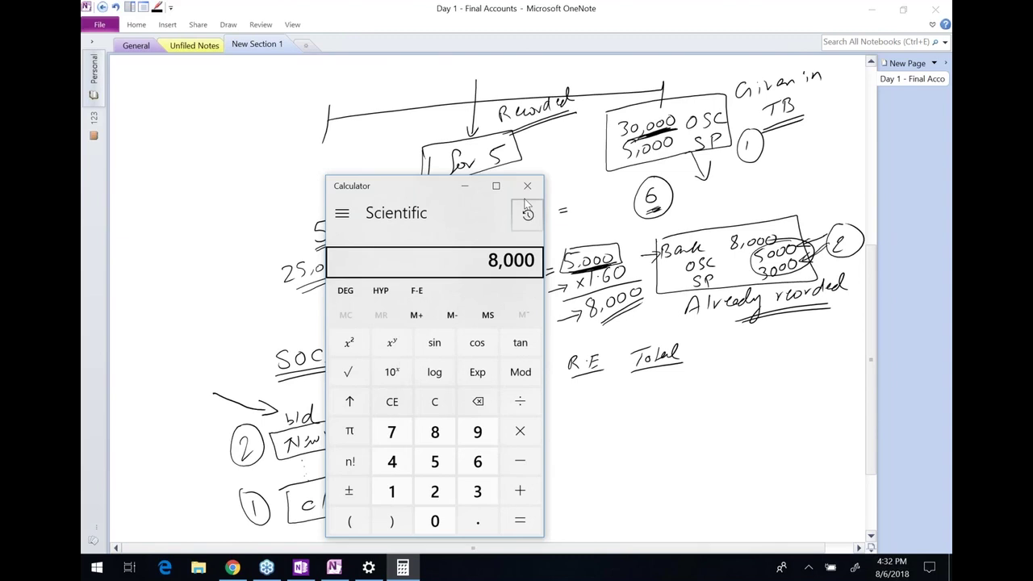
left_click(527, 185)
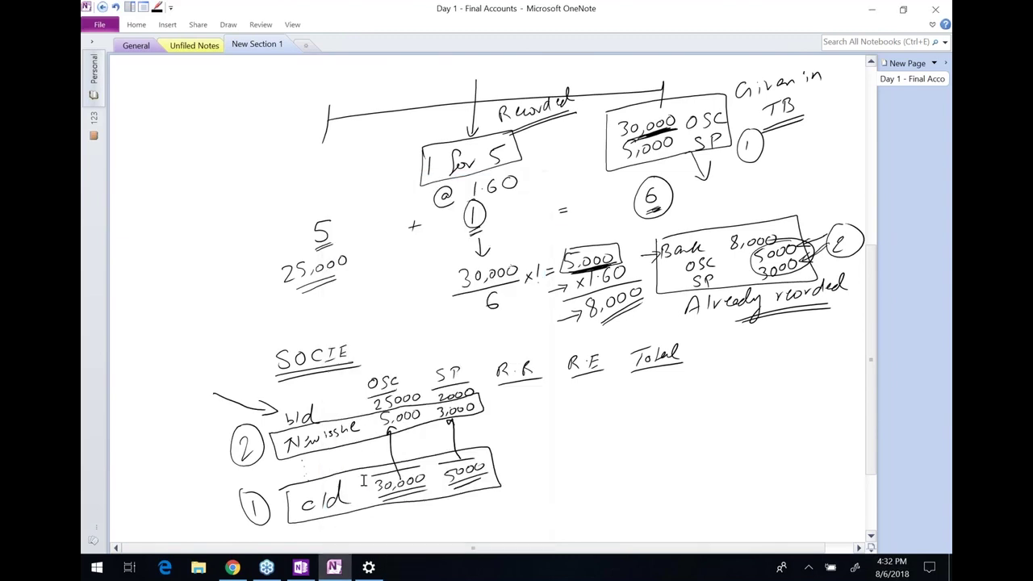
left_click(232, 567)
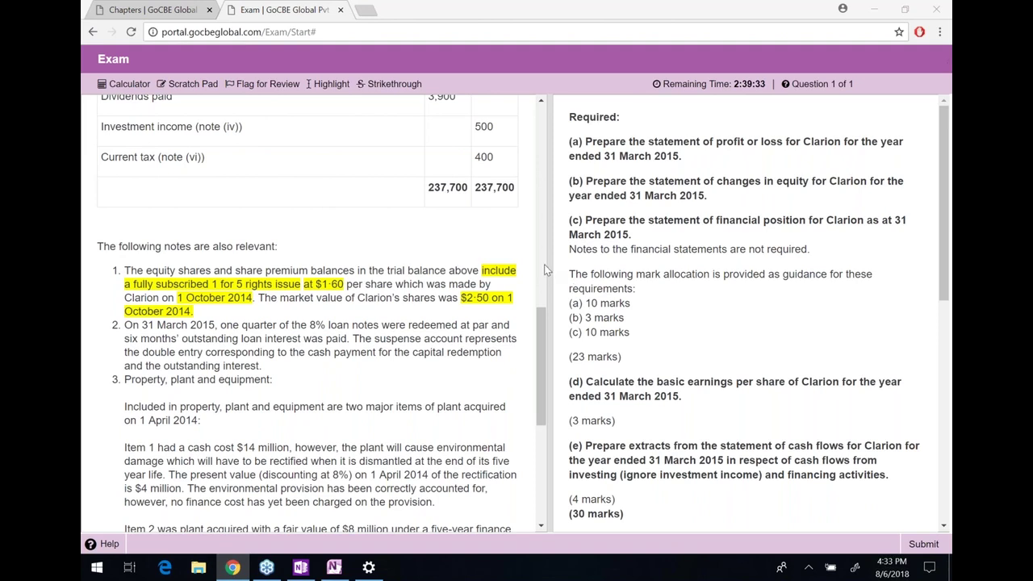
Scroll down to the answer spreadsheet below requirement (e), glance at the notes, and select its first columns
scroll(742, 314, "down", 3)
scroll(742, 315, "down", 2)
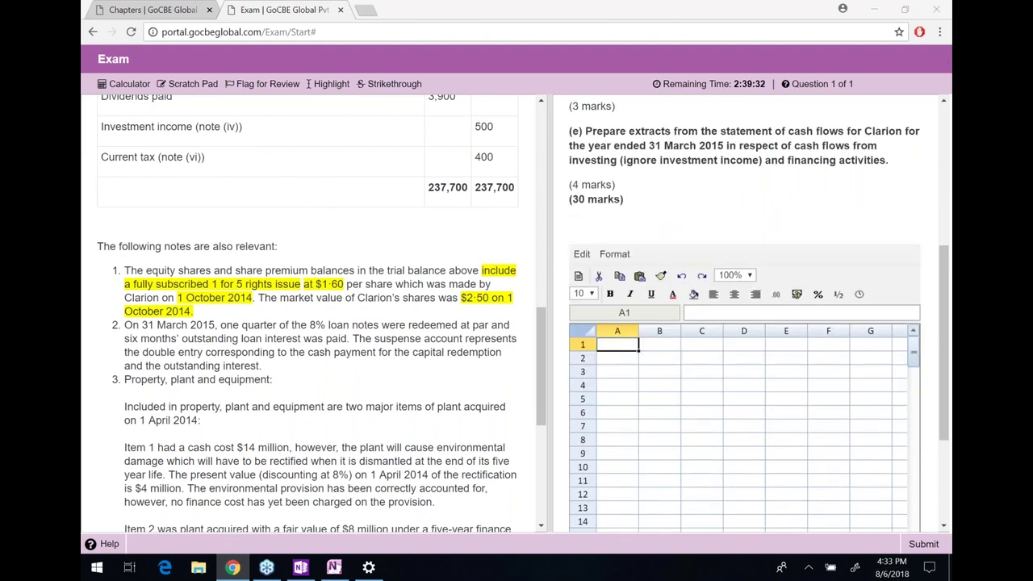
scroll(743, 315, "down", 1)
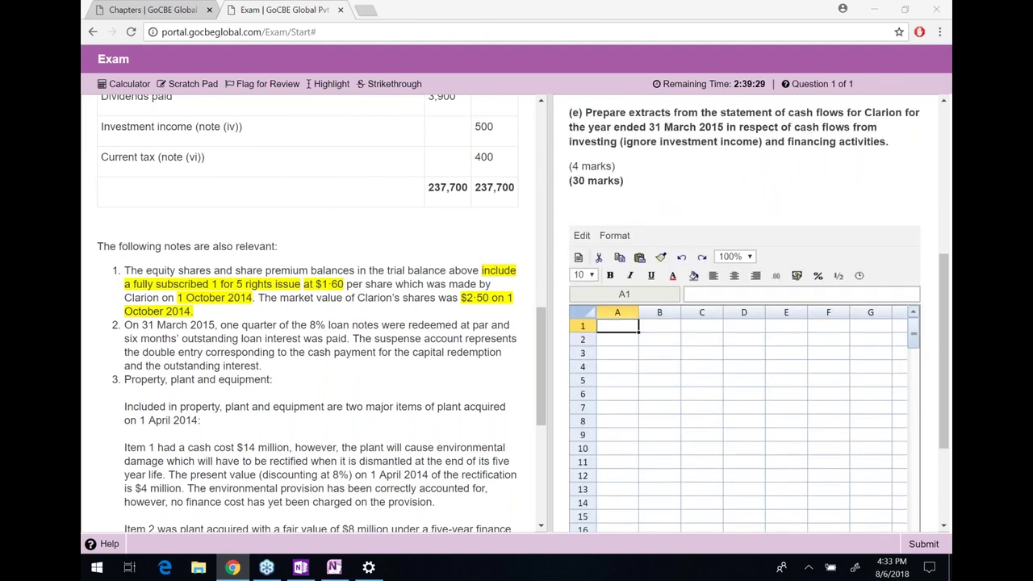
scroll(742, 315, "down", 1)
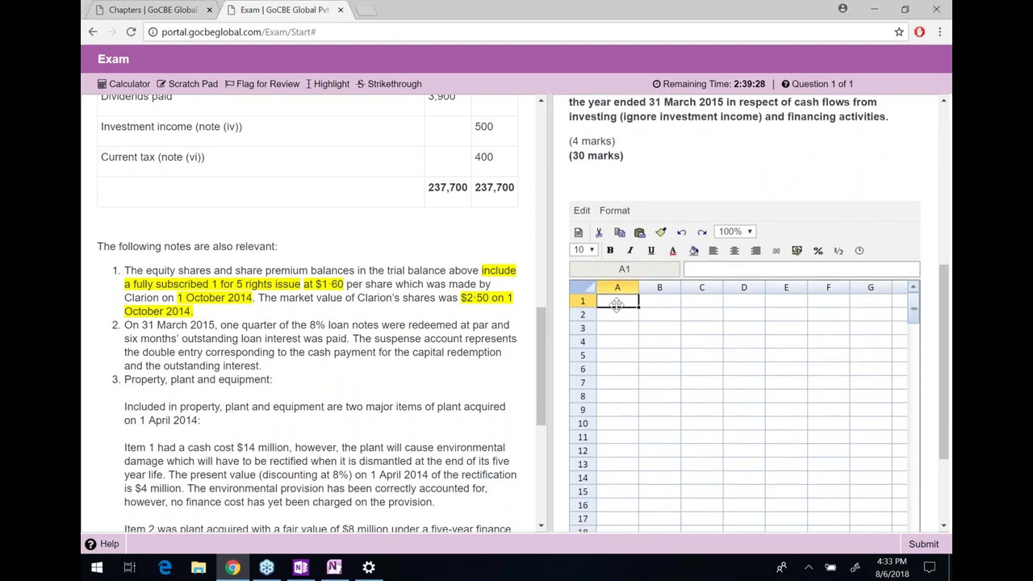
key("alt+Tab")
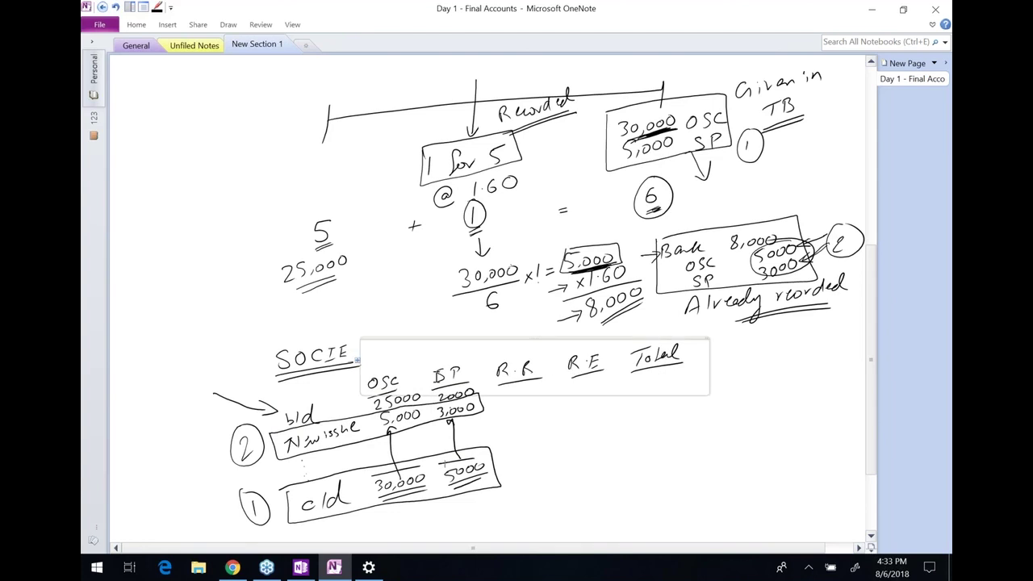
key("alt+Tab")
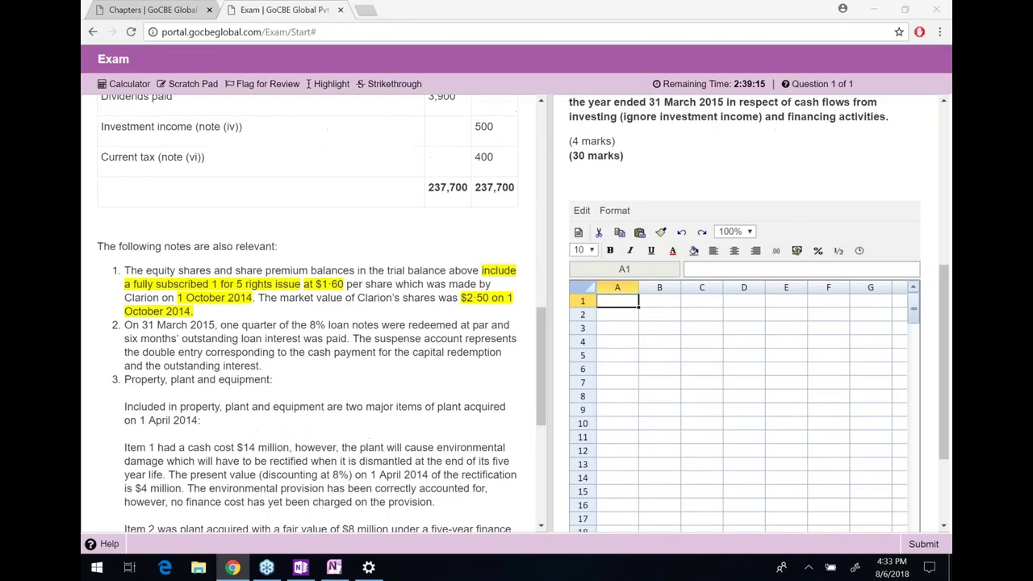
left_click_drag(622, 289, 860, 299)
Narrow column G and enter a bold 'Double Entries' heading in H1
left_click(869, 302)
key("Right")
key("Right")
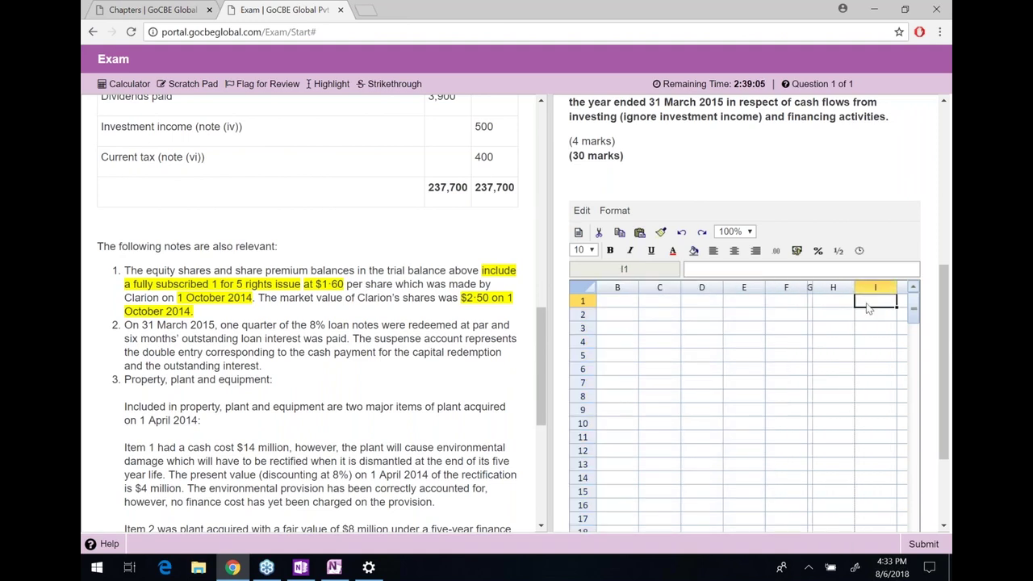
key("Left")
key("Left")
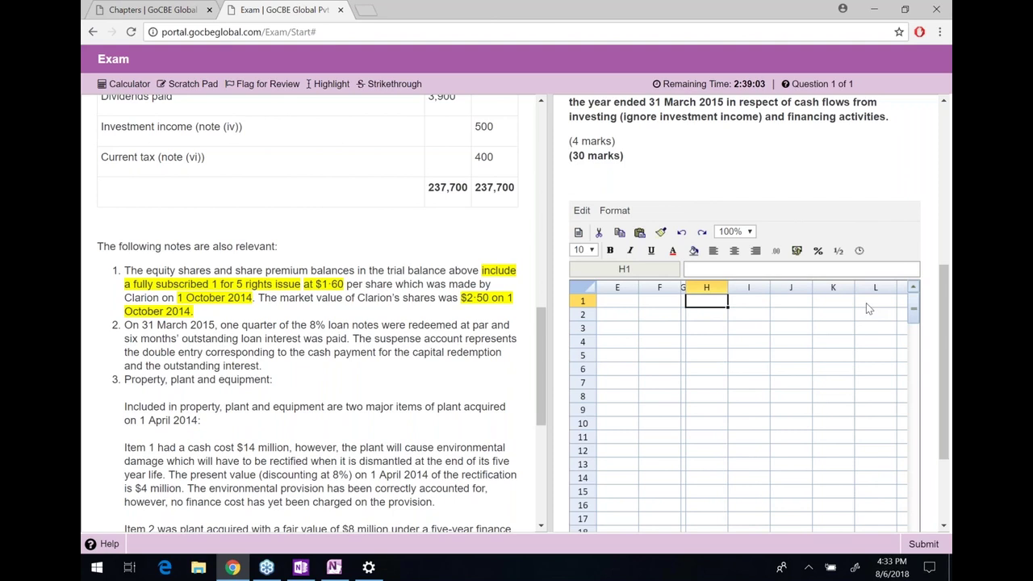
type("Double")
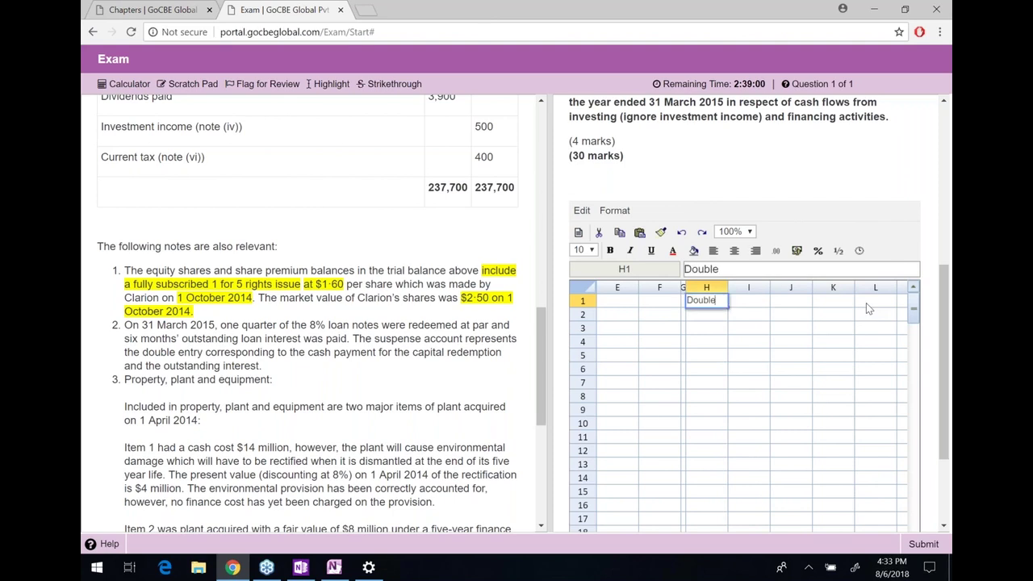
type(" Entries")
key("Return")
key("Up")
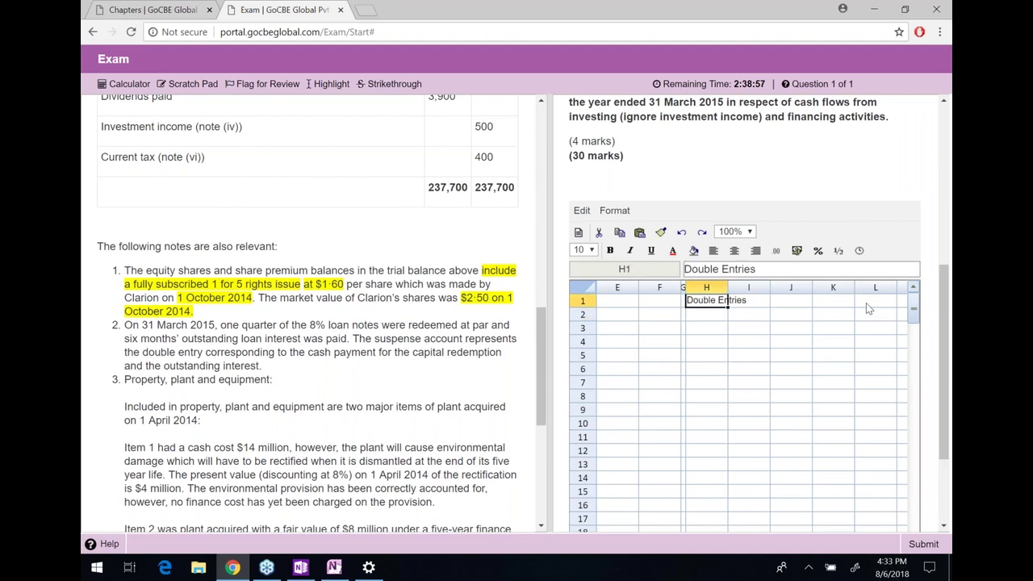
key("ctrl+b")
key("shift+Right")
key("shift+Right")
key("shift+Right")
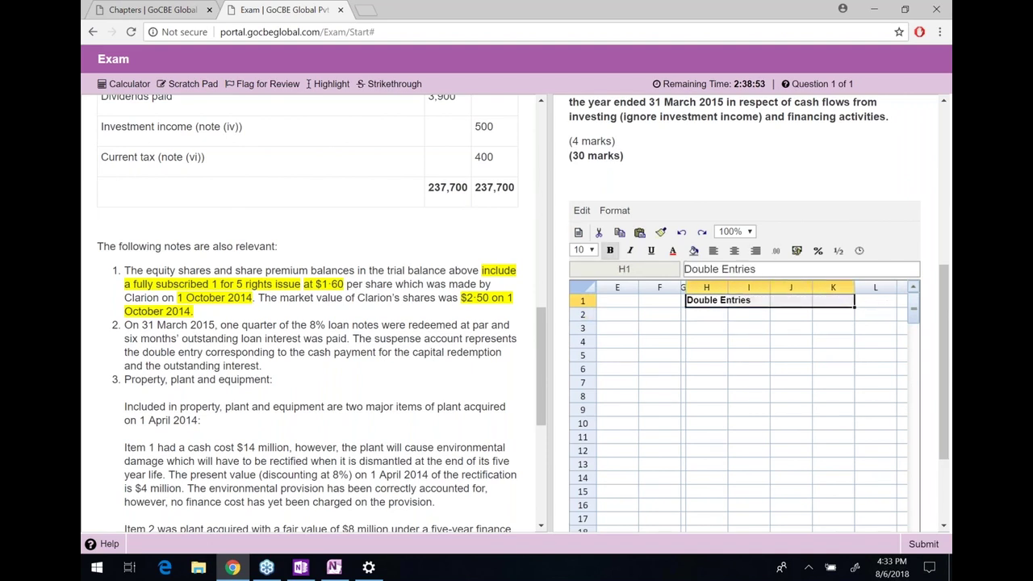
Narrow column L as a separator and enter a 'Workings' heading in M1
left_click_drag(897, 291, 859, 288)
left_click(876, 303)
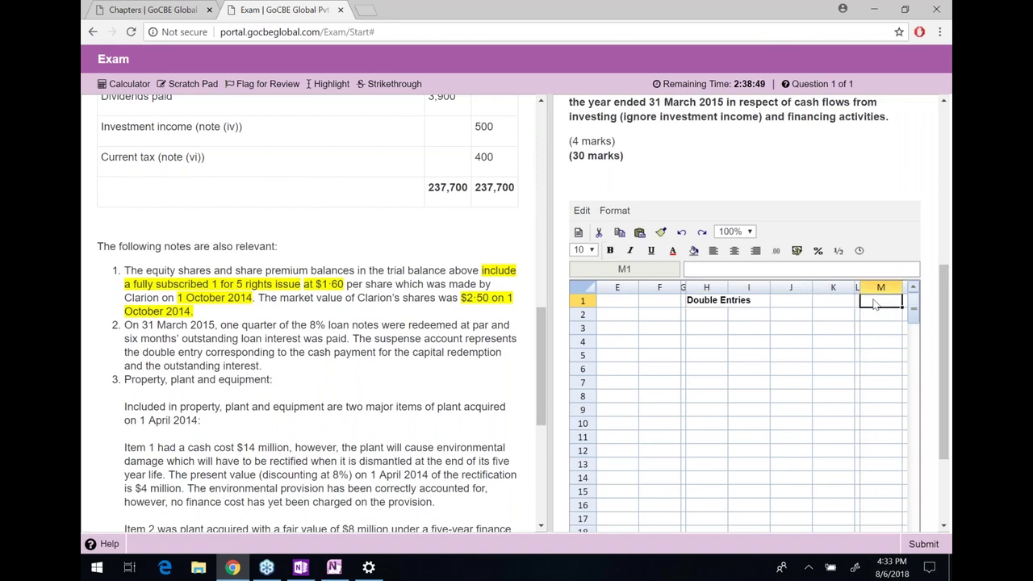
type("Workings")
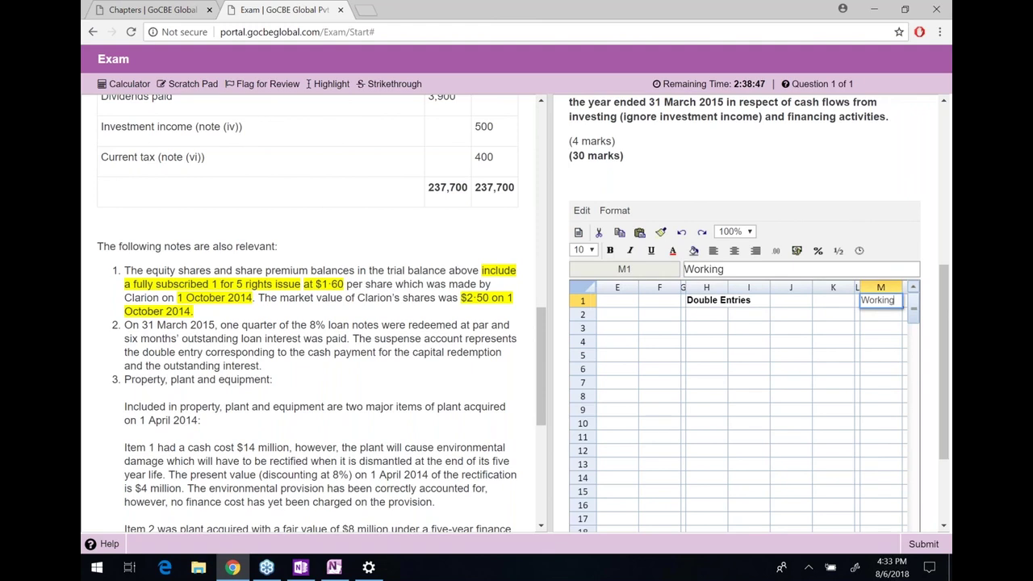
key("Return")
left_click(880, 300)
Bold the Workings heading and label rows M3 to M5 B/d, Right Issue and C/d
key("ctrl+b")
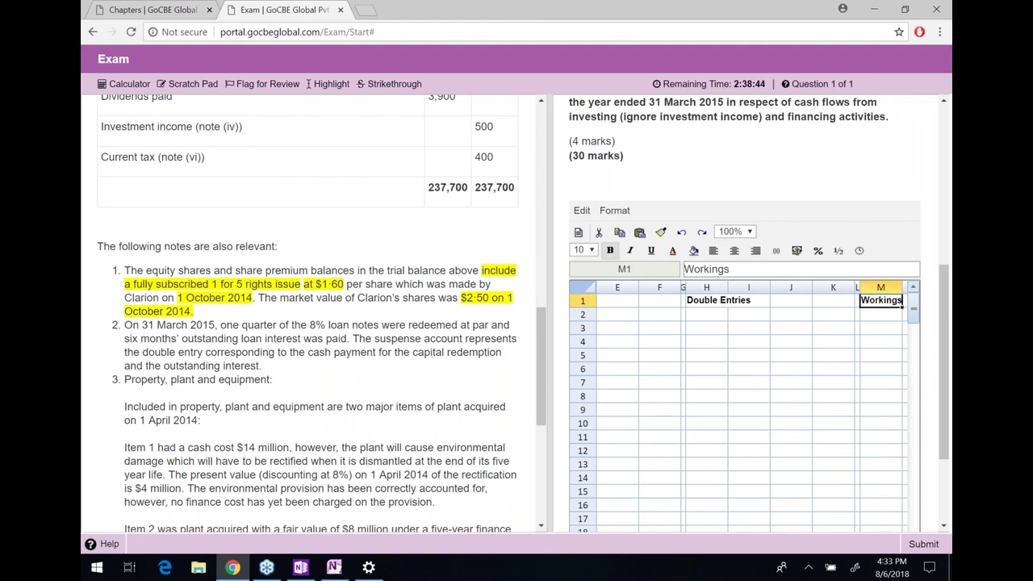
key("Right")
key("Right")
key("Right")
key("Right")
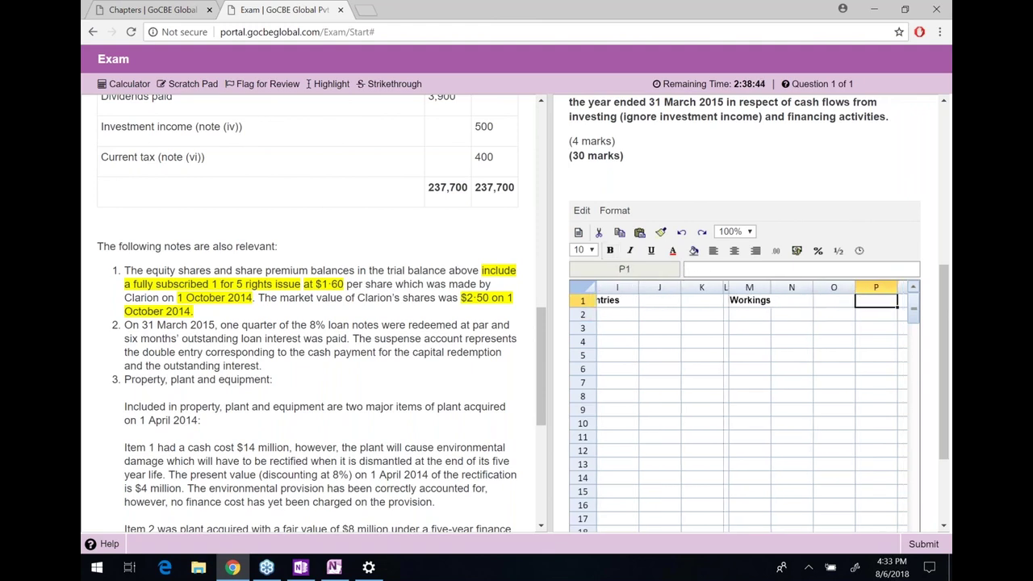
key("Down")
key("Down")
key("Left")
key("Left")
key("Left")
key("Left")
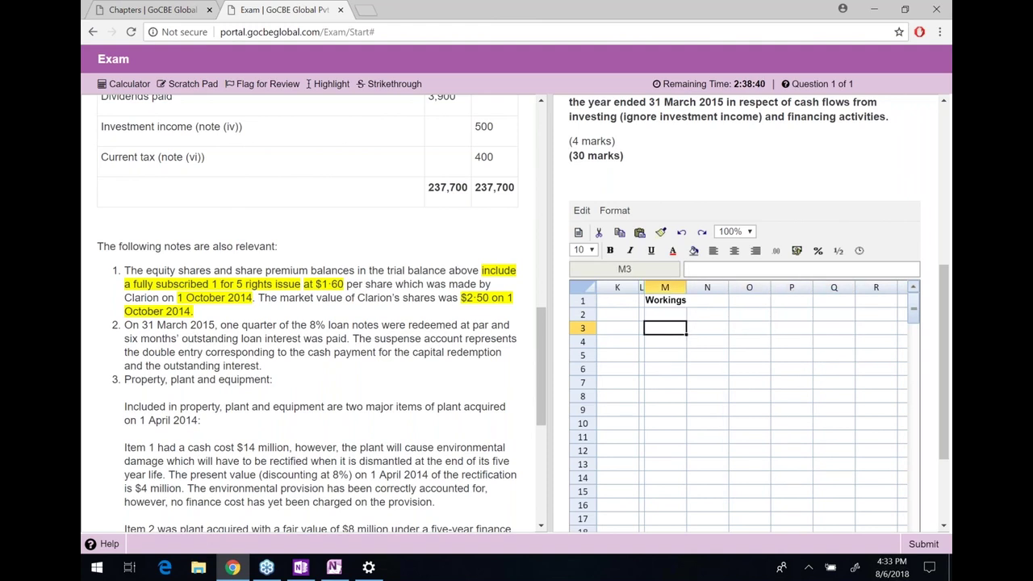
type("B/d")
key("Return")
type("Ri")
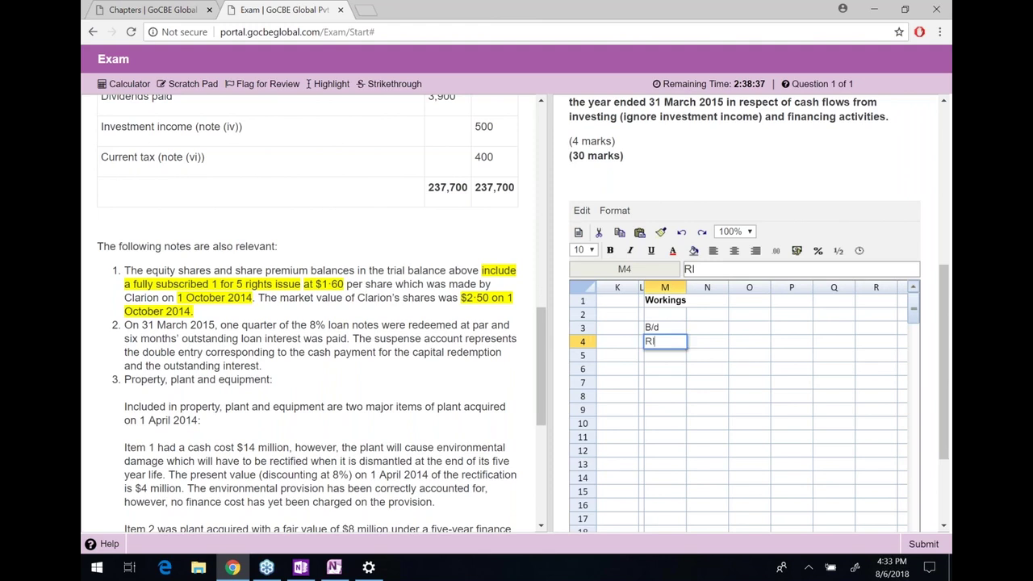
type("ght Issue")
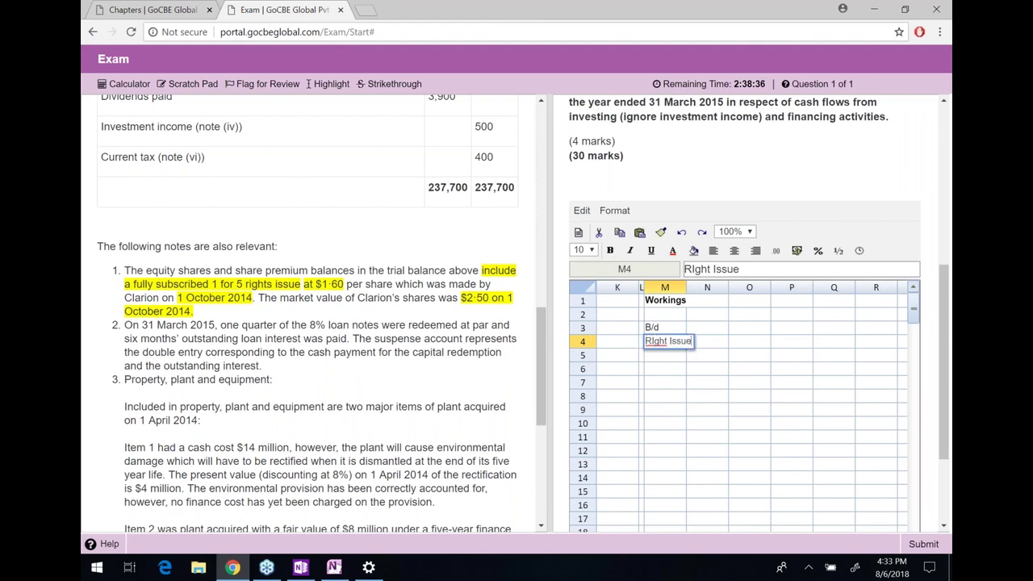
key("Return")
type("C/d")
key("Return")
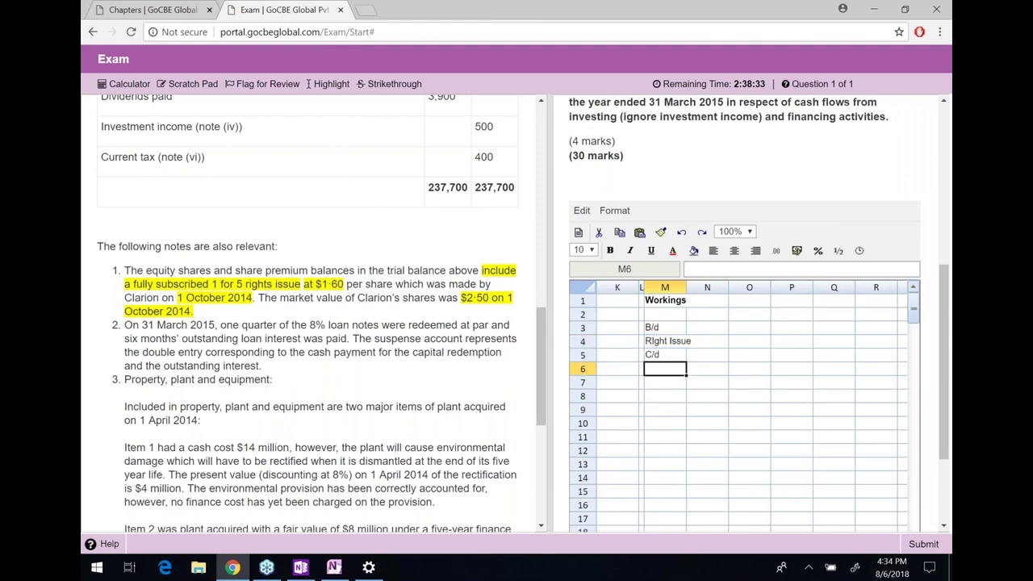
left_click_drag(686, 288, 694, 287)
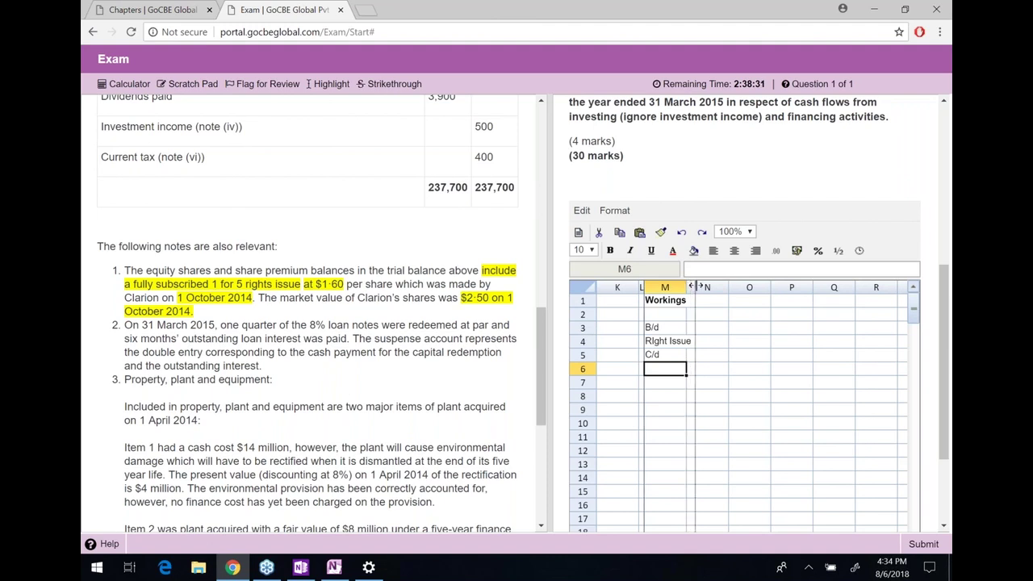
Add OSC and SP headers in N2 and O2, with C/d figures 30000 and 5000
left_click(713, 317)
type("OSC")
key("Return")
key("Right")
key("Up")
type("SP")
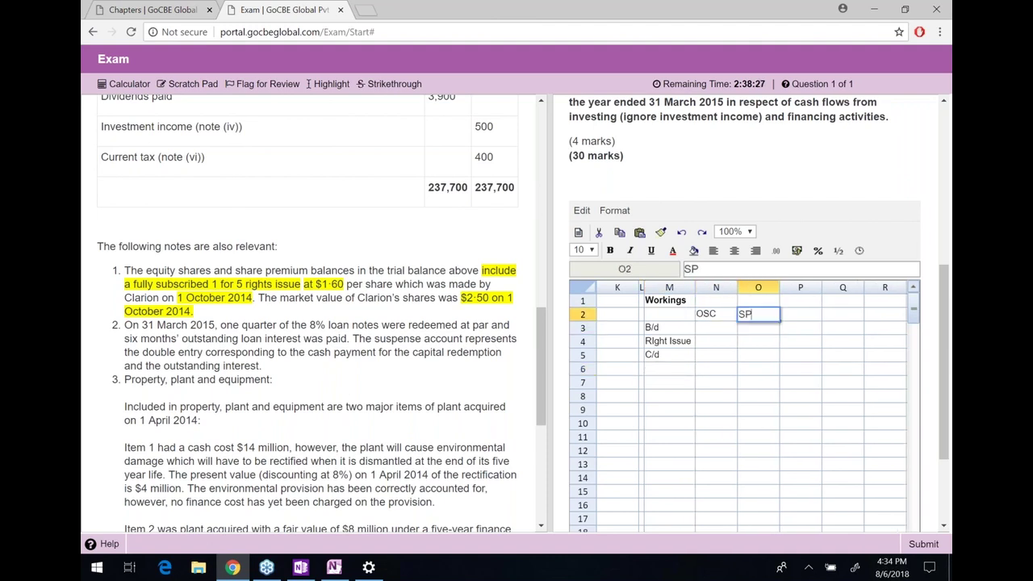
key("Return")
key("Down")
key("Down")
key("Left")
type("30000")
key("Right")
type("5000")
Format the OSC and SP figures N3:O5 with thousands separators
left_click_drag(763, 356, 721, 326)
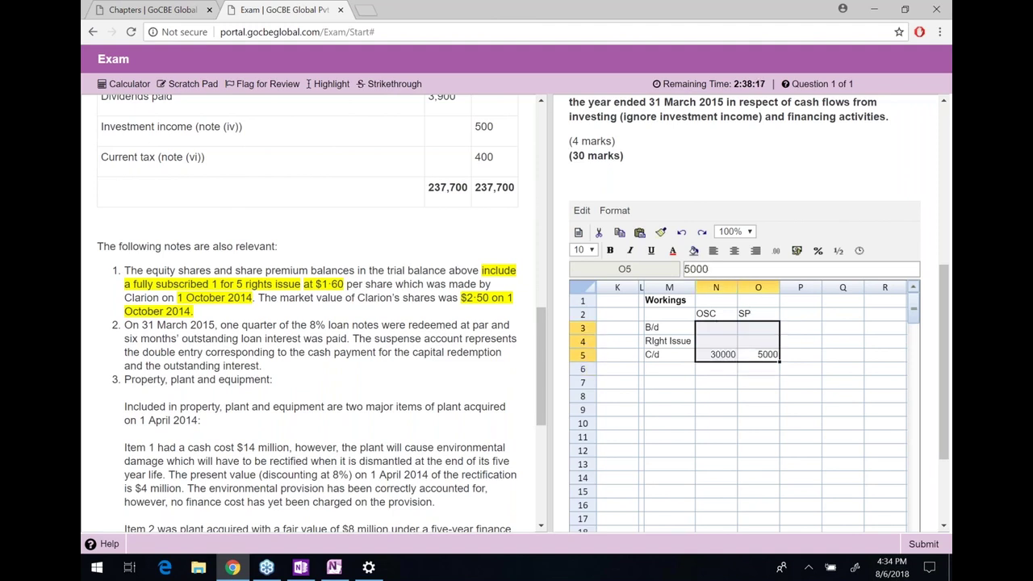
left_click(776, 251)
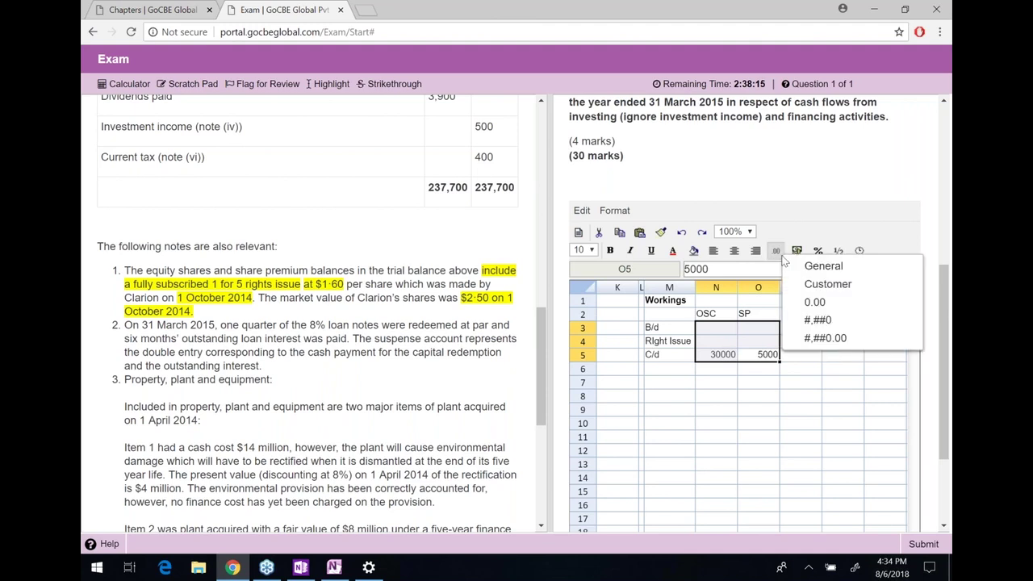
left_click(807, 326)
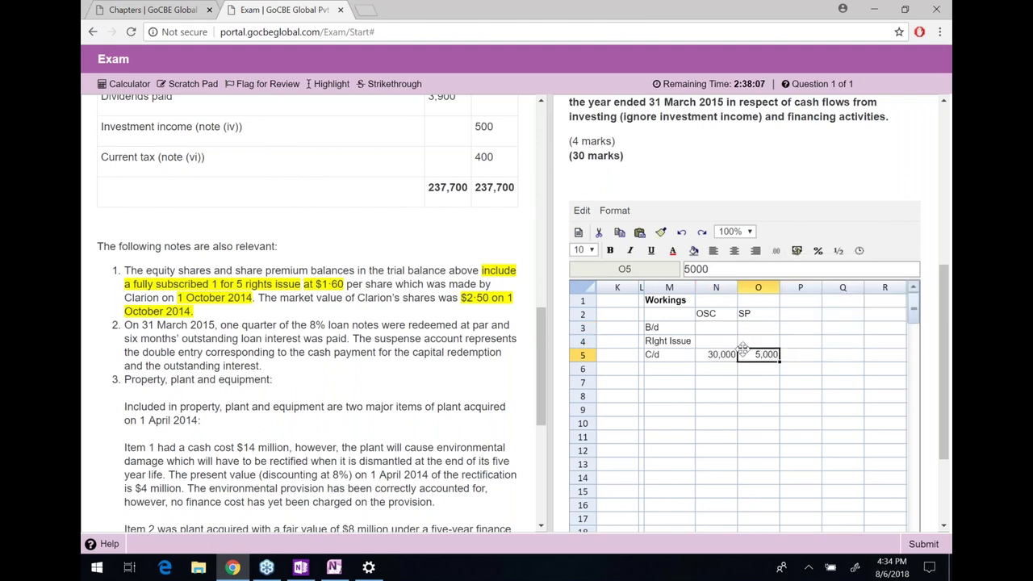
left_click(716, 327)
Add a Ratio column in P2 with values 5 and 1 and a total of =P3+P4 (6)
left_click(716, 340)
type("=")
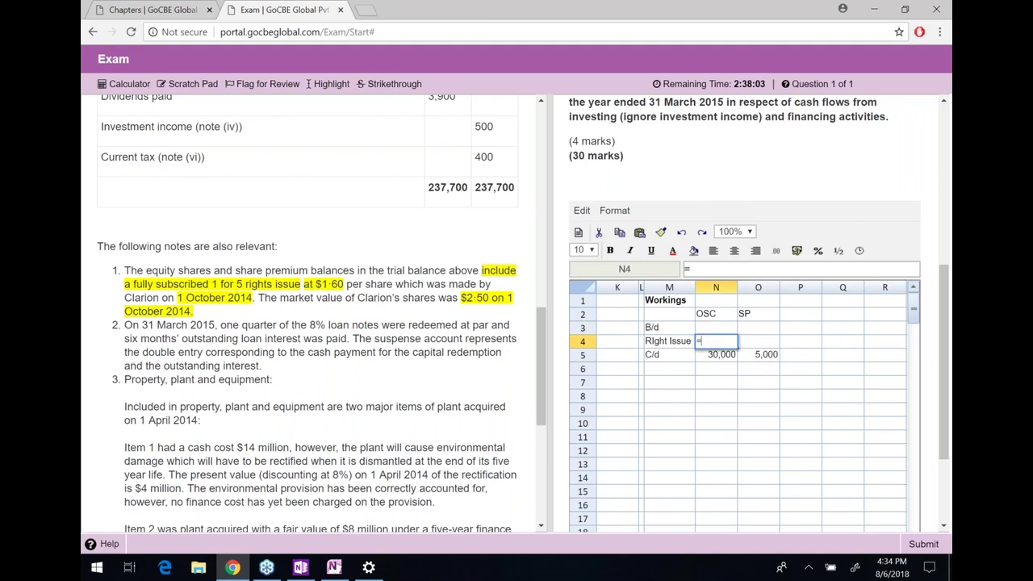
key("Escape")
left_click(801, 326)
left_click(801, 313)
type("Rig")
key("BackSpace")
key("BackSpace")
key("BackSpace")
type("Ratio")
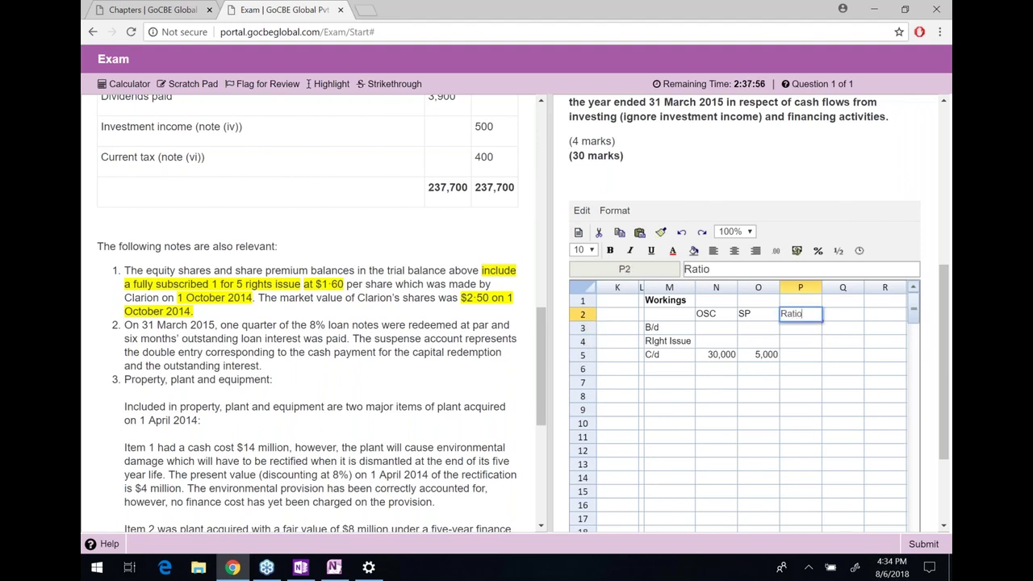
key("Return")
type("5")
key("Return")
type("1")
key("Return")
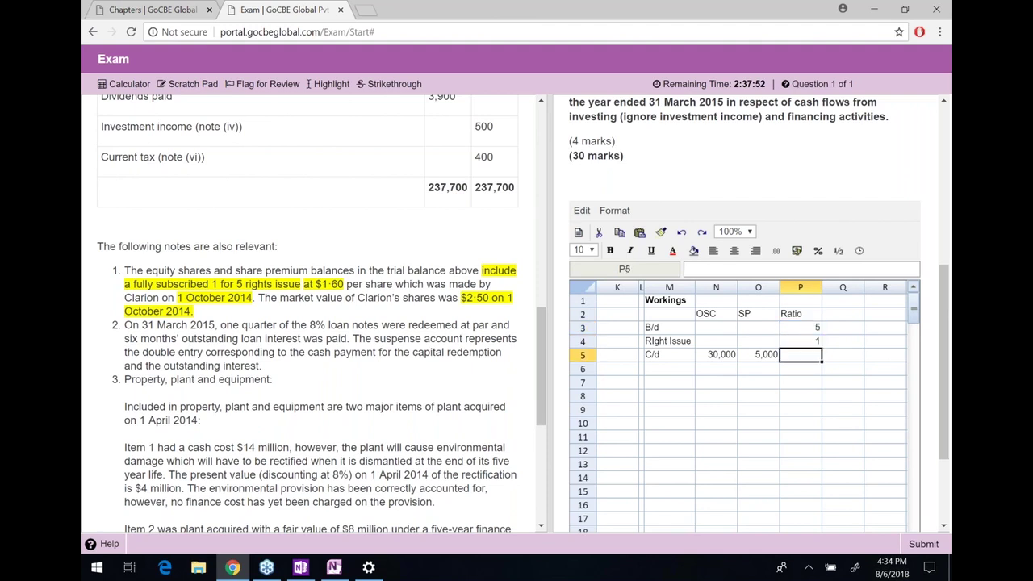
type("=P3+P4")
key("Return")
Compute the rights issue share capital in N4 as =N5/P5*P4, giving 5,000
key("Up")
key("Up")
left_click(715, 340)
type("=")
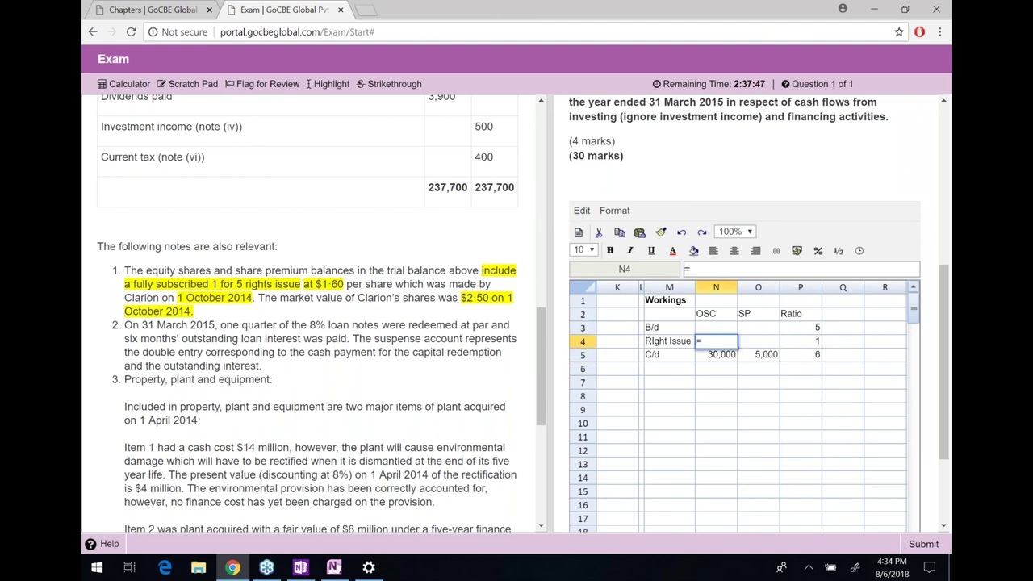
key("Down")
type("/")
key("Down")
key("Right")
key("Right")
key("Right")
key("Left")
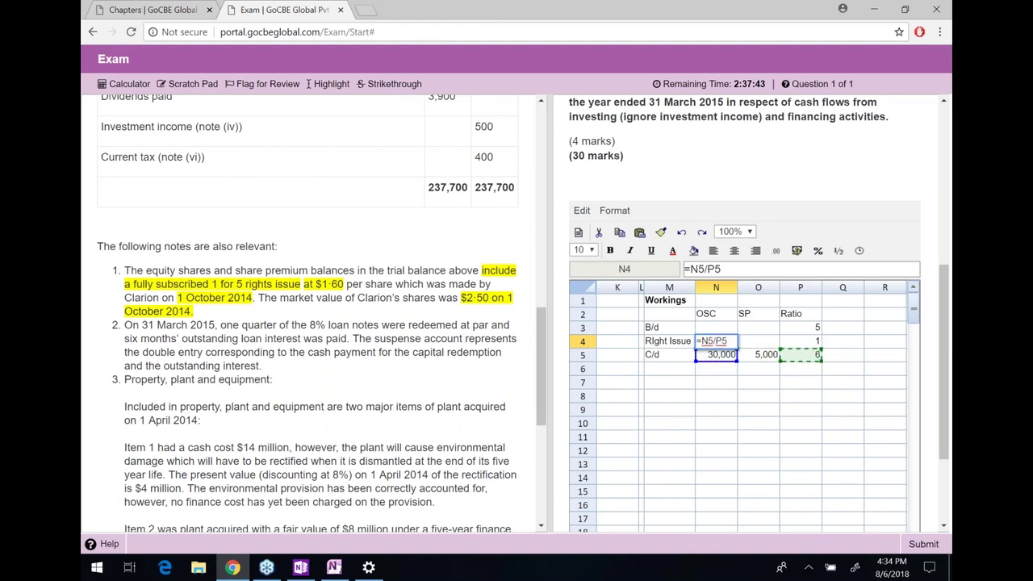
type("*")
key("Right")
key("Right")
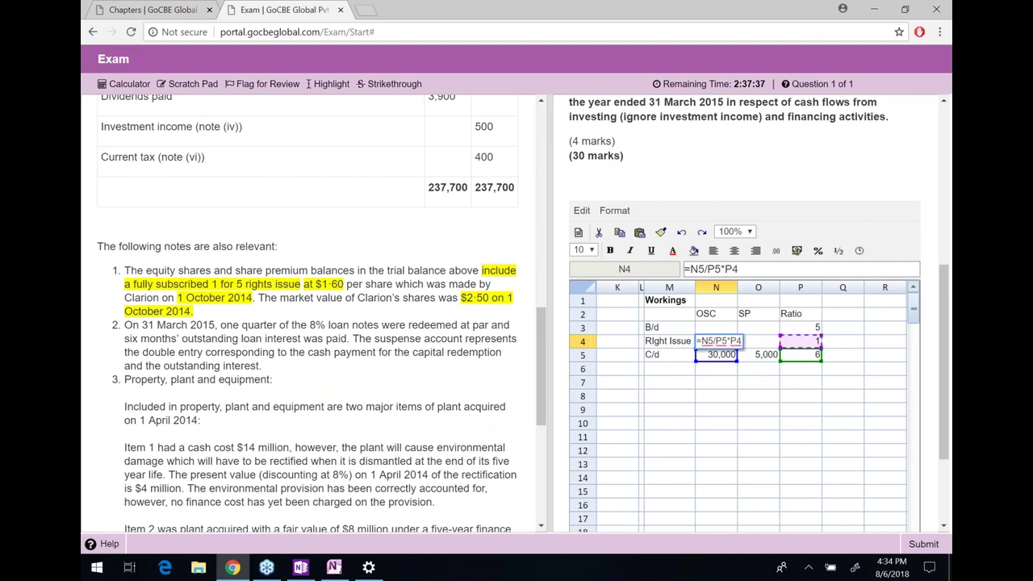
key("Return")
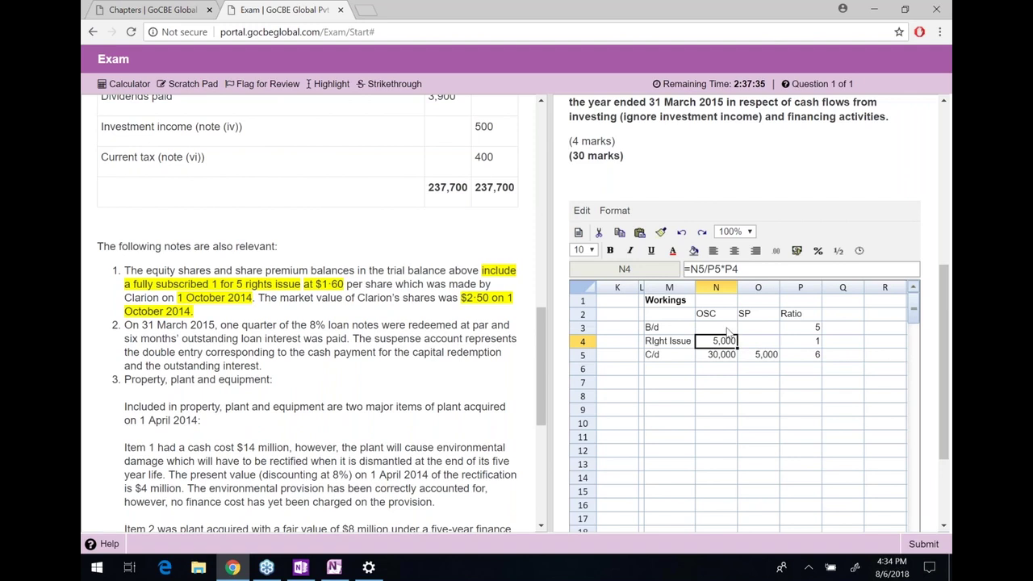
Set the opening share capital in N3 to =N5-N4, giving 25,000 B/d
left_click(715, 331)
type("=")
key("Down")
key("Down")
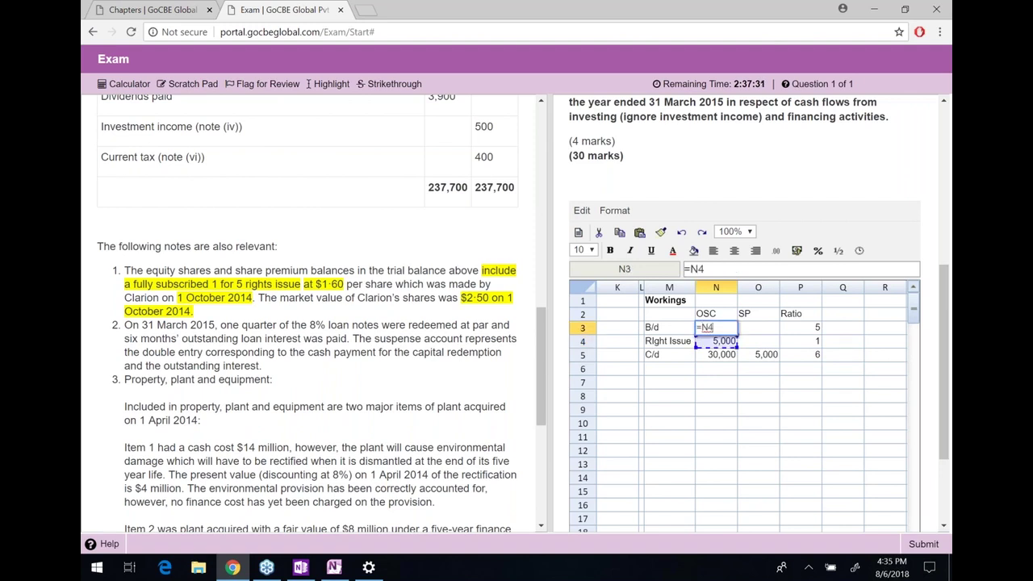
type("/")
type("-N4")
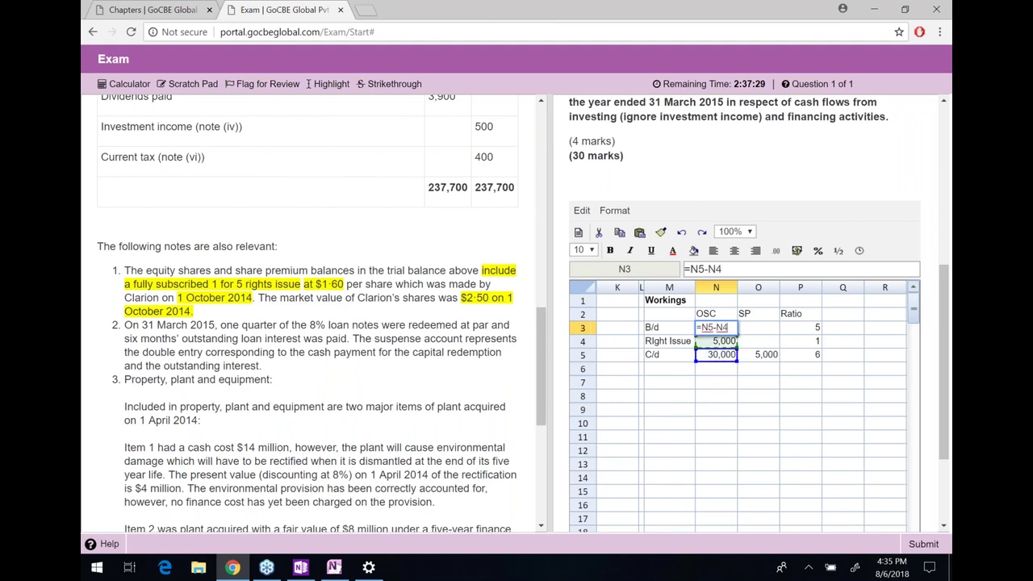
key("Return")
key("Up")
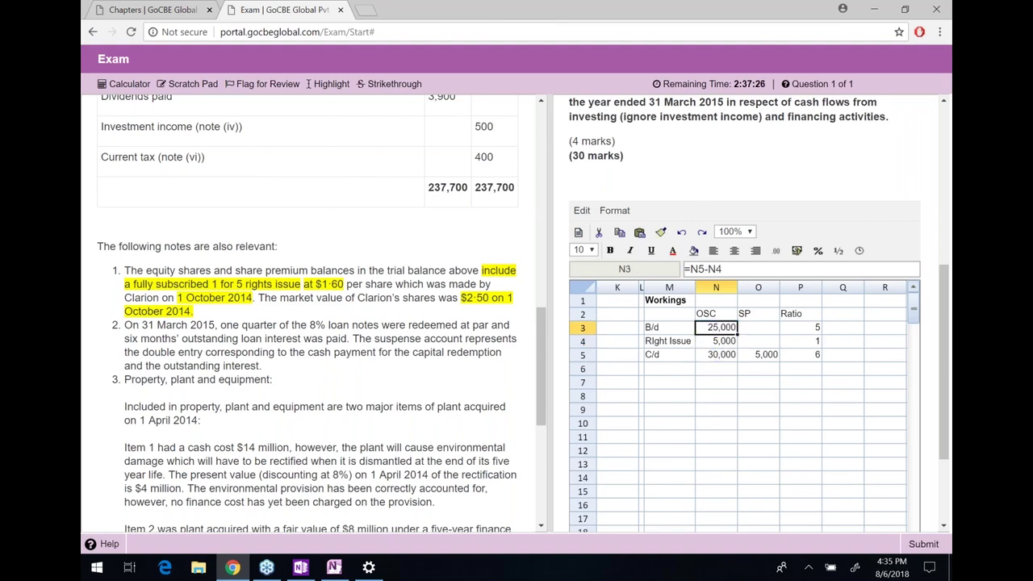
left_click(758, 327)
left_click(716, 341)
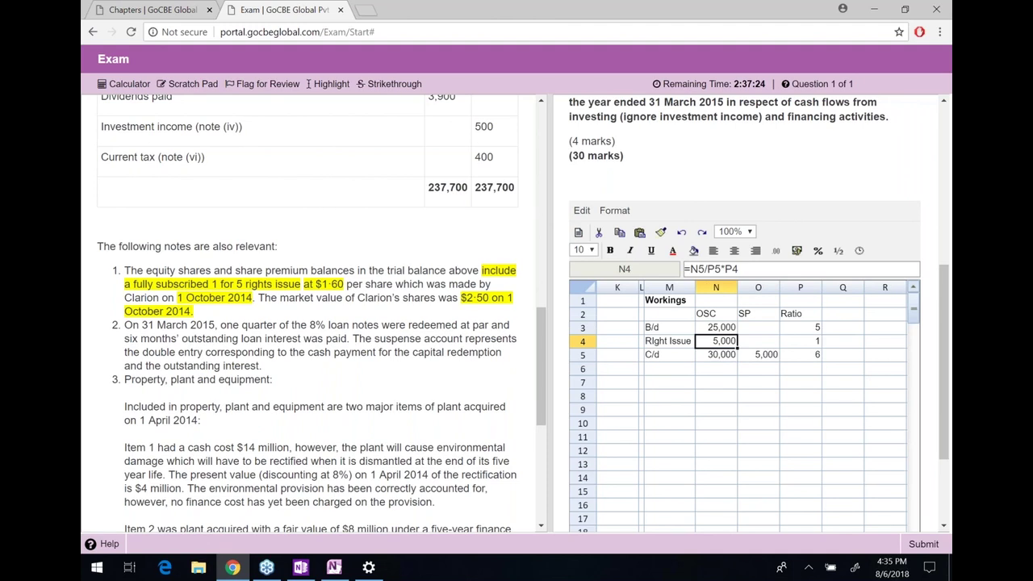
Enter the rights issue premium in O4 as =5000*1.60-N4, giving 3,000
left_click(757, 341)
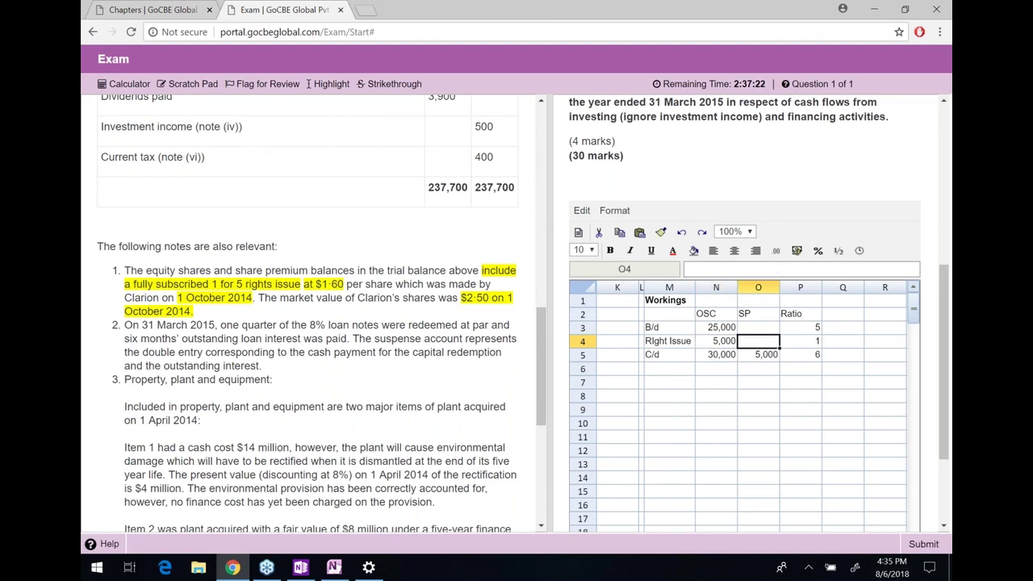
type("=")
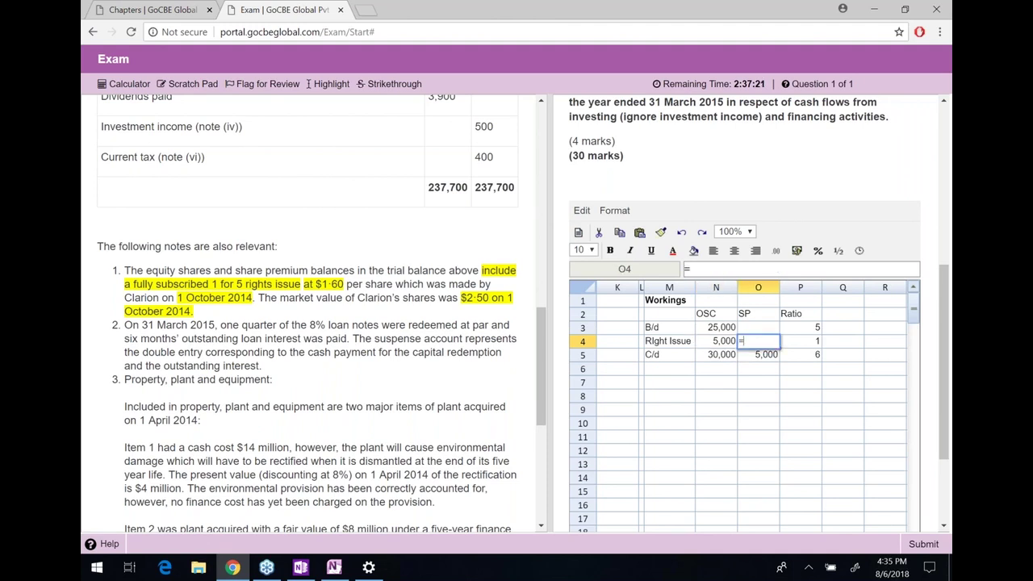
type("5000*1.60-")
left_click(713, 341)
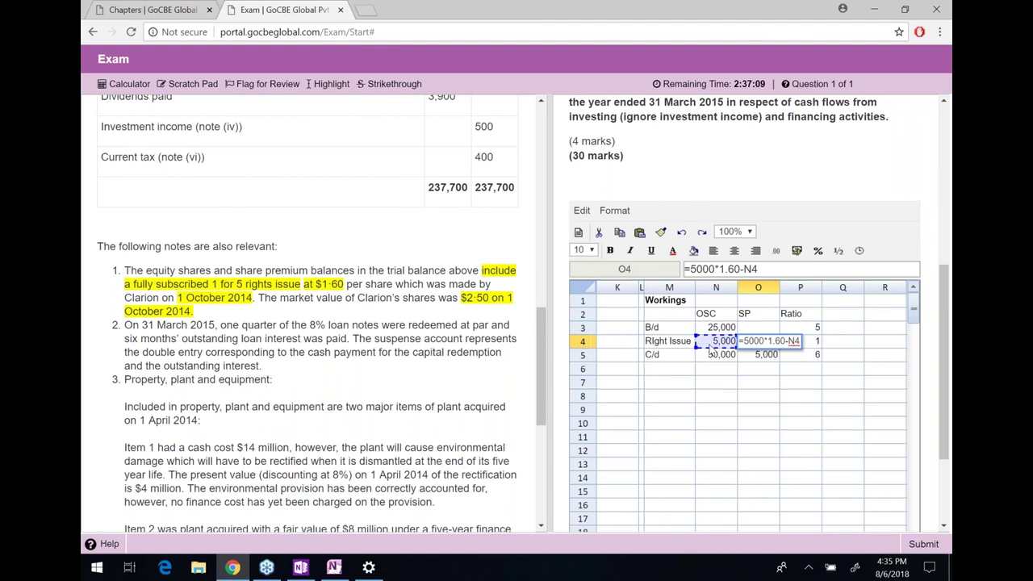
key("Return")
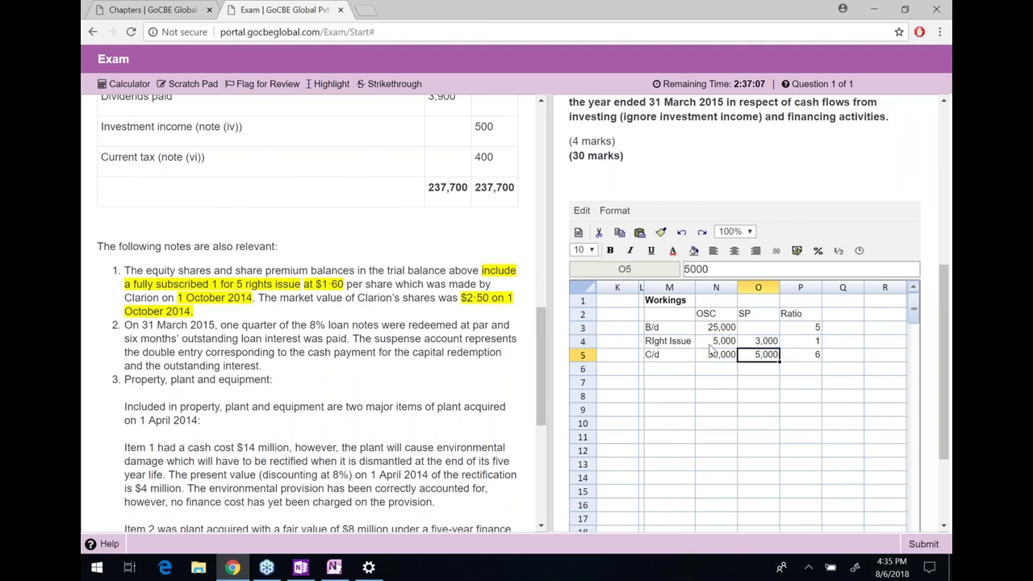
key("Up")
key("Down")
key("Down")
key("Left")
key("Down")
key("Left")
type("B")
key("BackSpace")
Label cells M7:M9 as Dr. Bank, Cr. OSC and Cr. SP
type("Dr")
key("BackSpace")
key("BackSpace")
type("Dr. Bank")
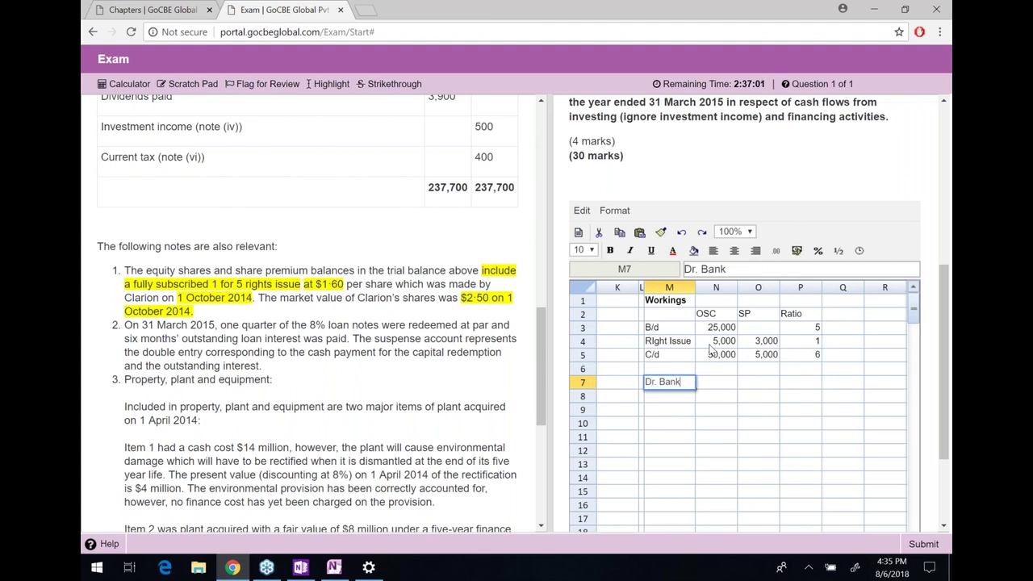
key("Return")
type("Cr. OSC")
key("Return")
type("Cr. SP")
key("Return")
Compute the bank debit in N7 as =N4*1.60, giving 8,000
key("Up")
key("Up")
key("Up")
key("Right")
type("=")
key("Up")
key("Up")
key("Up")
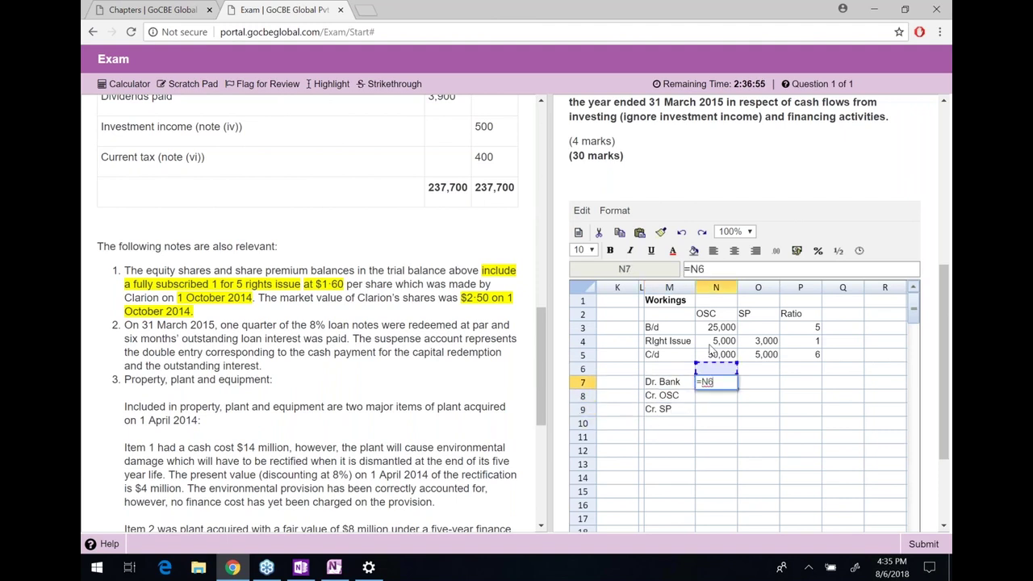
type("*1.60")
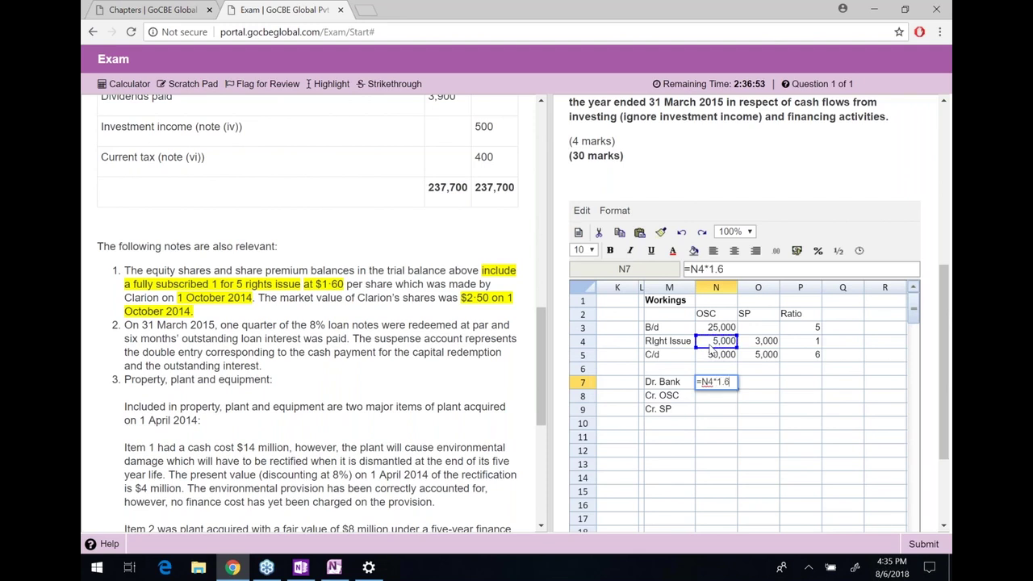
key("Return")
Enter the credits: OSC =N4*1 (5,000) and SP =N7-O8 (3,000)
key("Right")
type("=")
key("Up")
key("Up")
key("Up")
key("Up")
key("Left")
type("*")
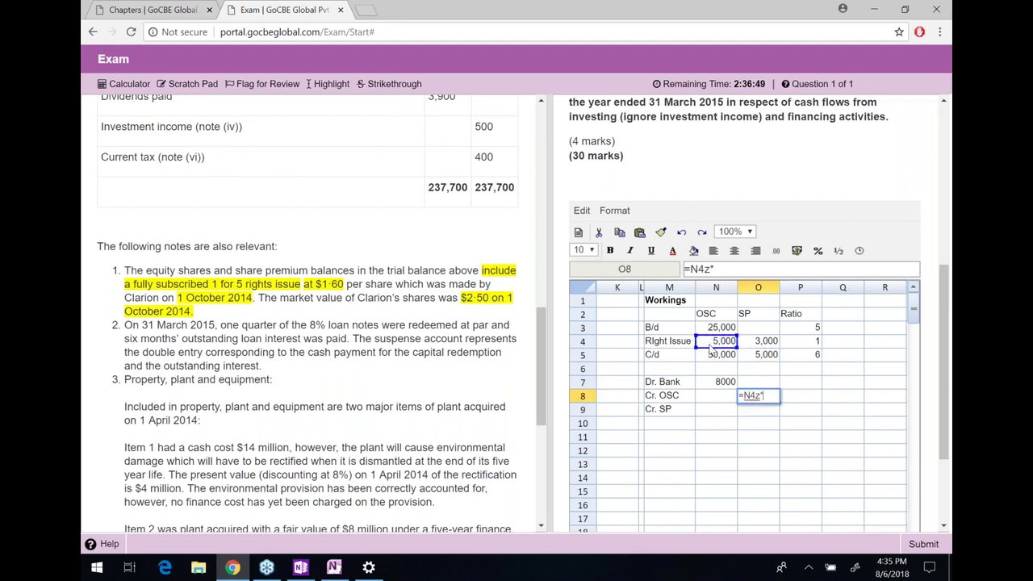
type("1")
key("Return")
type("=-")
key("Up")
key("Up")
key("Left")
type("-")
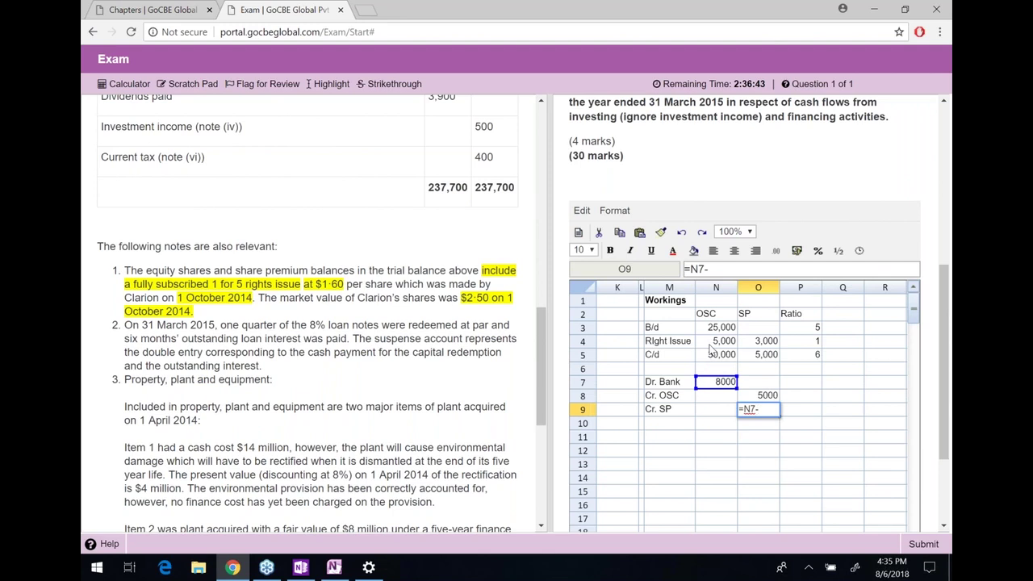
key("Up")
key("Return")
Link the rights issue premium in O4 to the Cr. SP figure with =O9
key("Up")
key("Up")
key("Up")
key("Up")
key("Up")
key("Up")
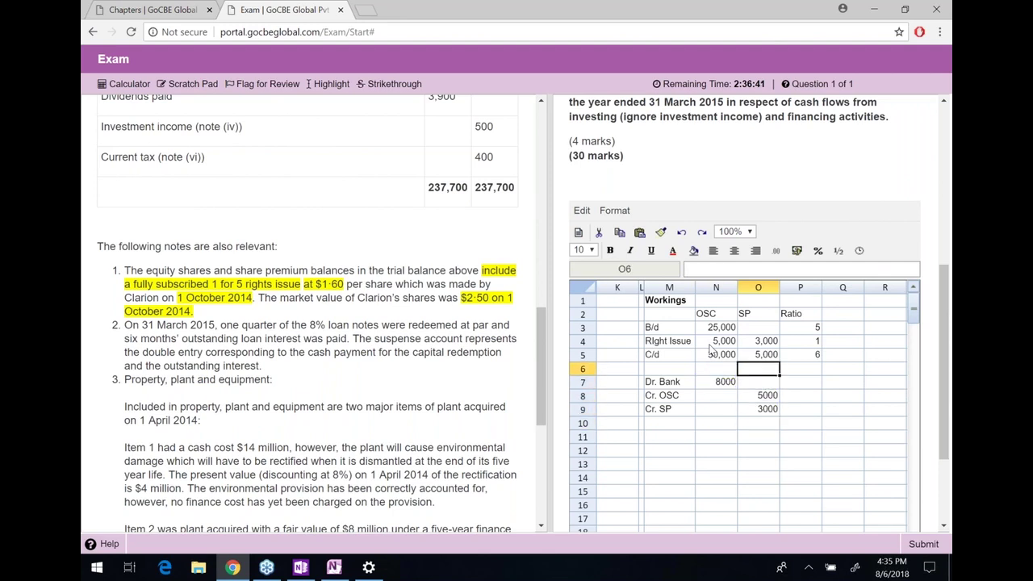
type("=")
key("Down")
key("Down")
key("Down")
key("Down")
key("Down")
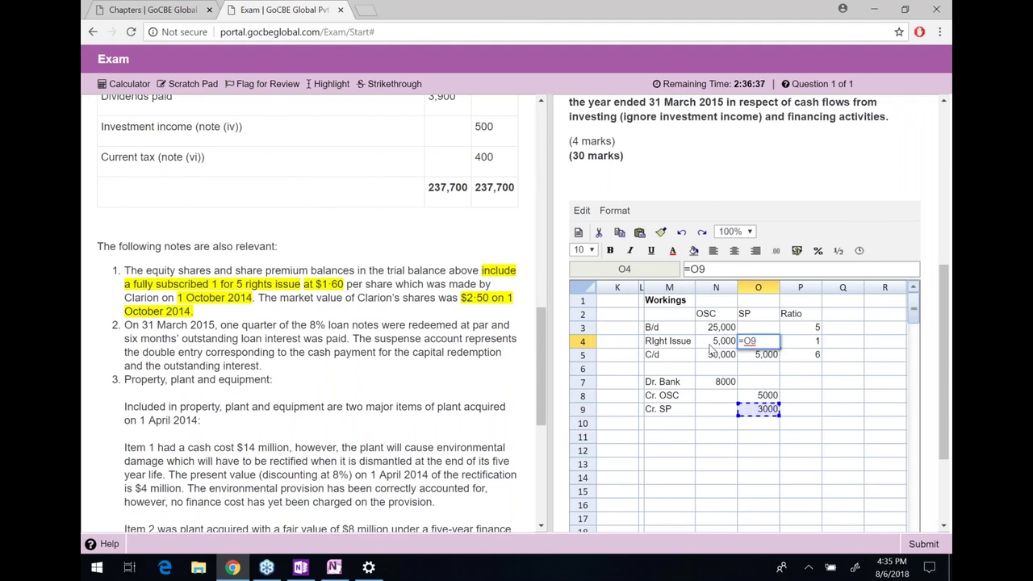
key("Return")
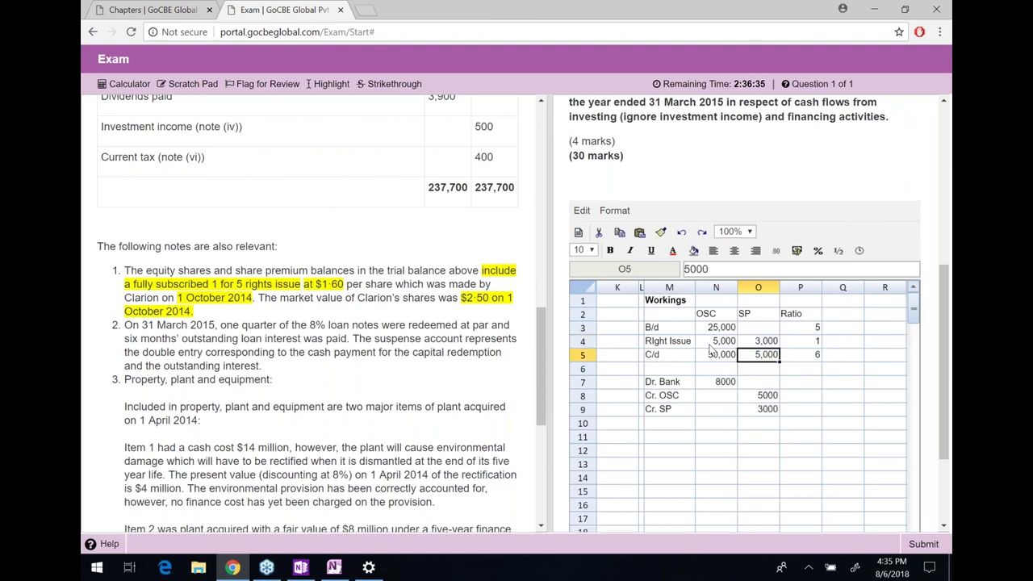
key("Up")
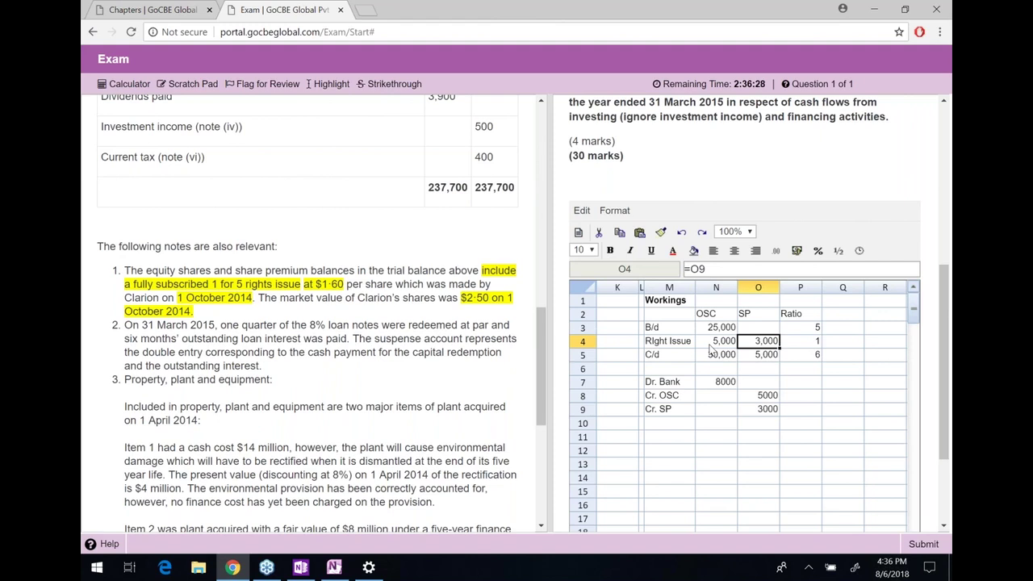
Set the opening share premium in O3 to =O5-O4 (2,000) and select M3:O5
key("Up")
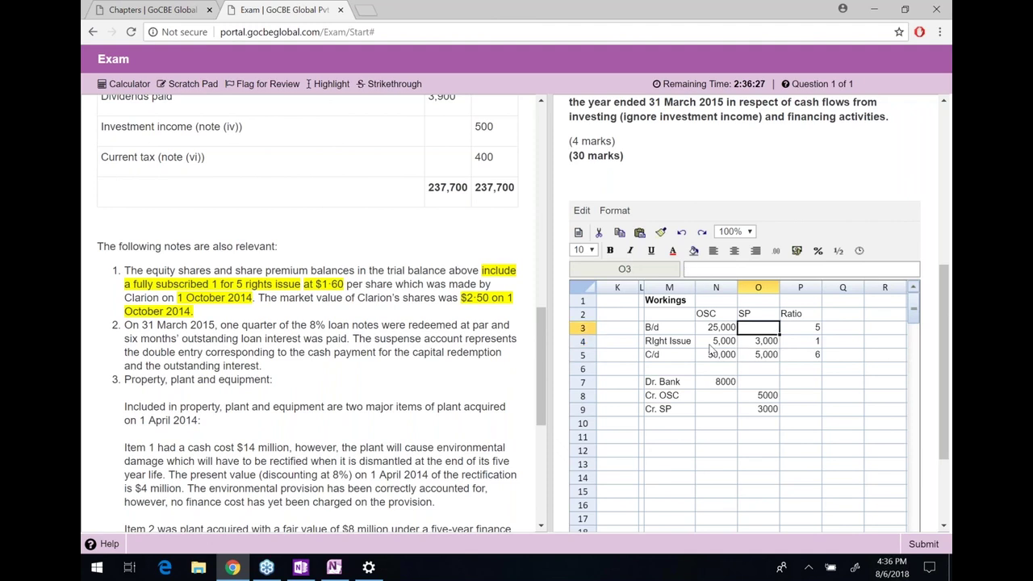
type("=")
key("Down")
key("Down")
type("-")
key("Up")
key("Return")
key("Up")
key("Left")
key("Left")
key("Right")
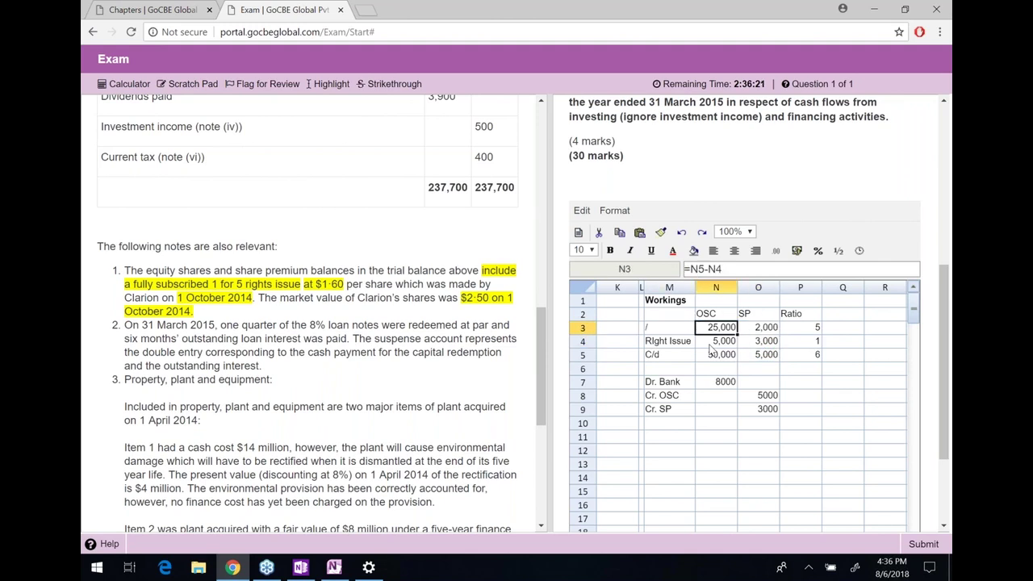
key("Left")
key("shift+Right")
key("shift+Down")
key("shift+Down")
key("shift+Right")
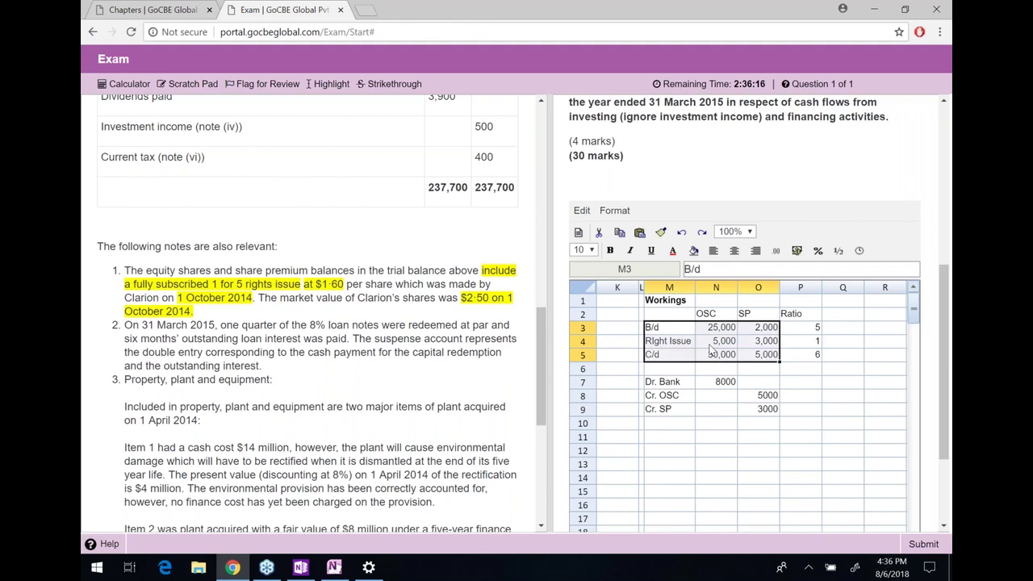
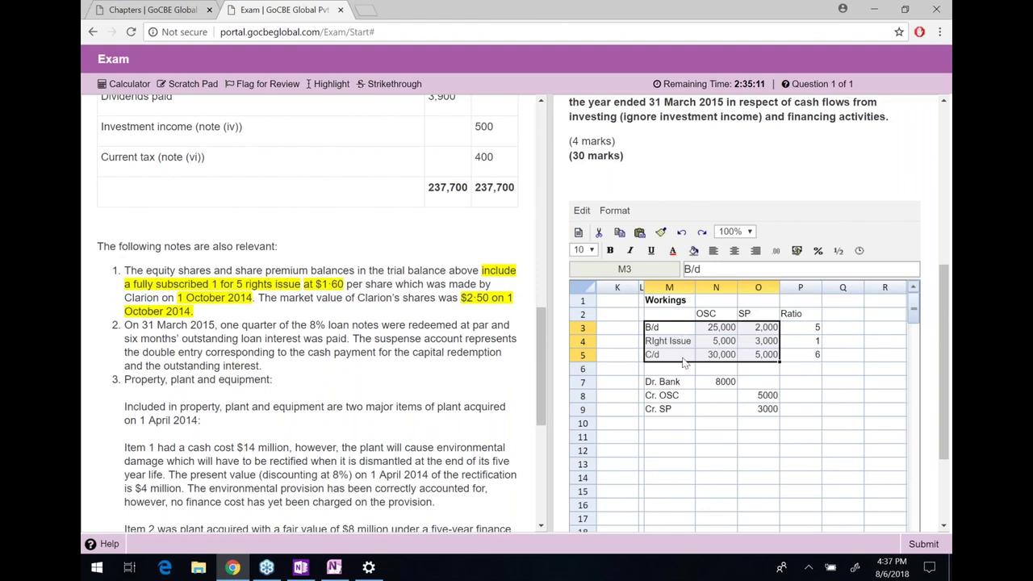
Select the workings block M3:O5, then narrow the selection to the OSC and SP figures N3:O4
left_click_drag(676, 331, 758, 356)
left_click(718, 356)
left_click(691, 342)
left_click_drag(691, 342, 677, 332)
key("Right")
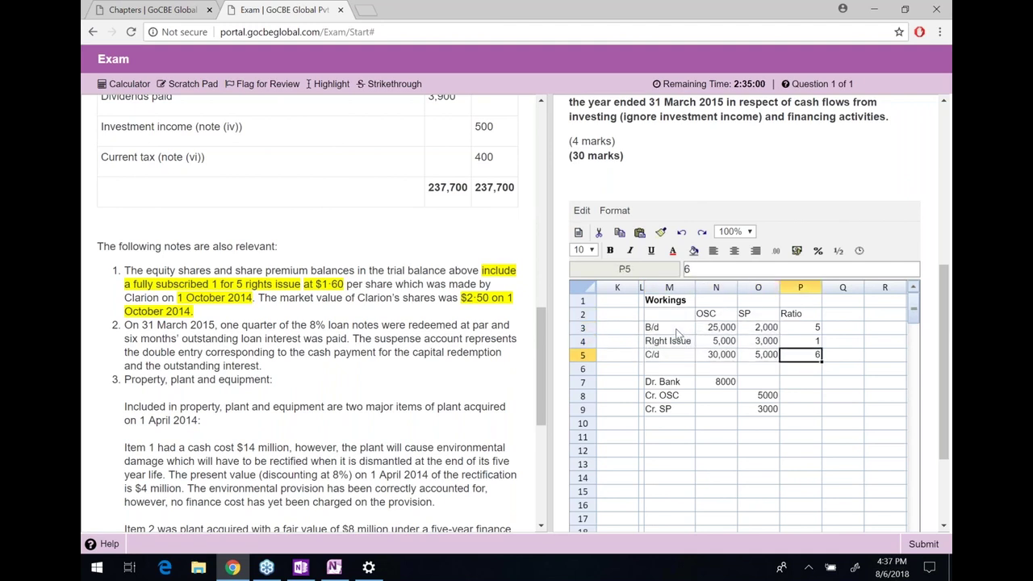
key("Left")
key("Left")
key("Up")
key("Up")
key("shift+Right")
key("shift+Down")
Cut and paste the N3:O4 figures one row down, then undo the move
key("ctrl+x")
key("Down")
key("ctrl+v")
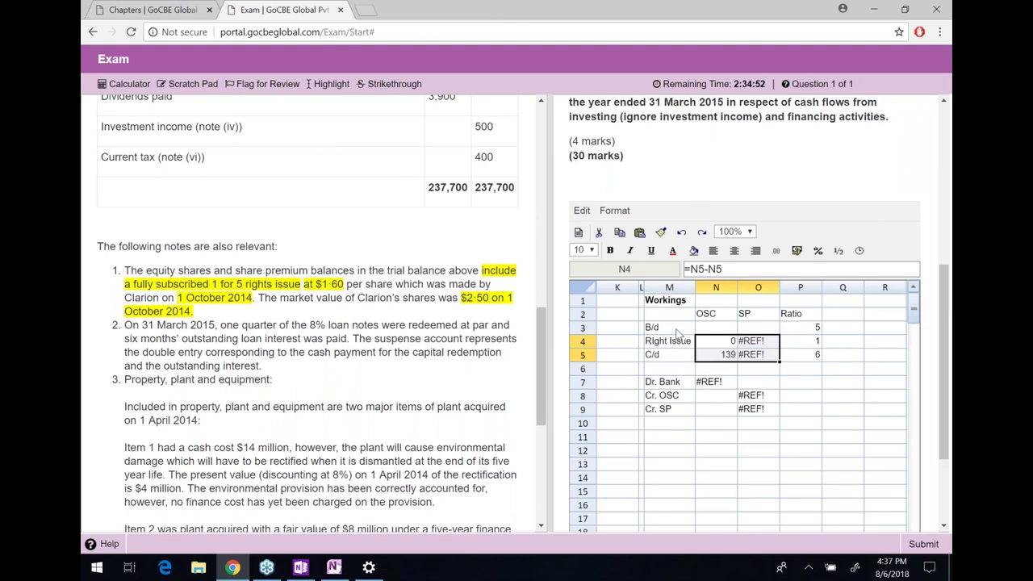
key("ctrl+z")
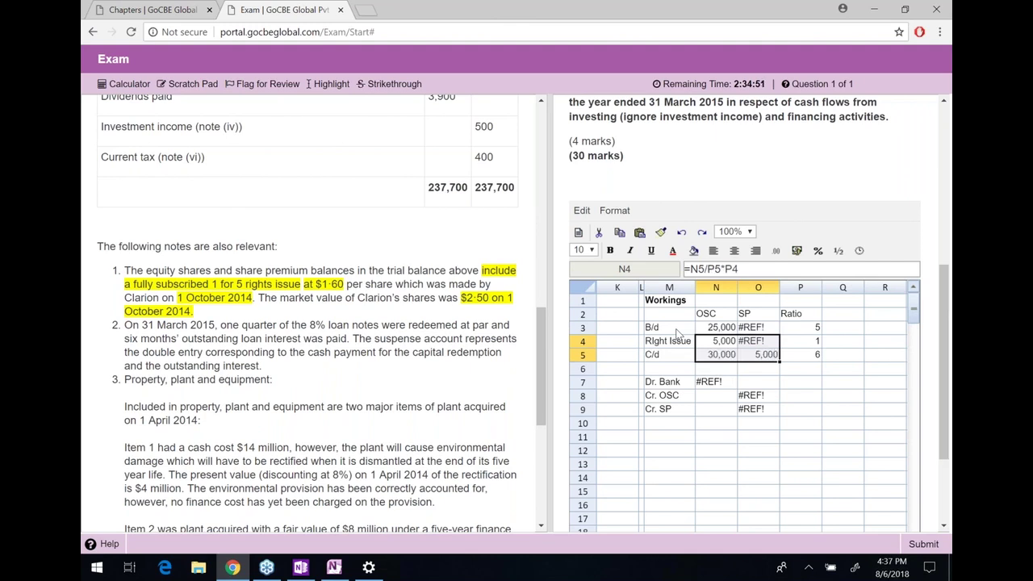
key("Up")
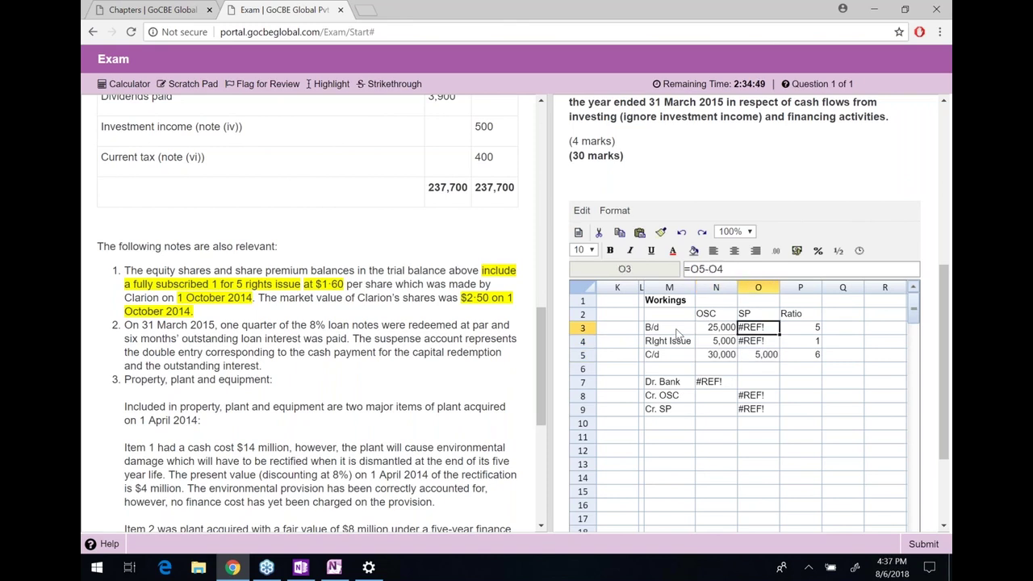
Step through the entry cells below the workings, ending on the Dr. Bank cell N7
key("Right")
key("Down")
key("Down")
key("Left")
key("Down")
key("Down")
key("Down")
key("Right")
key("Down")
key("Up")
key("Left")
key("Up")
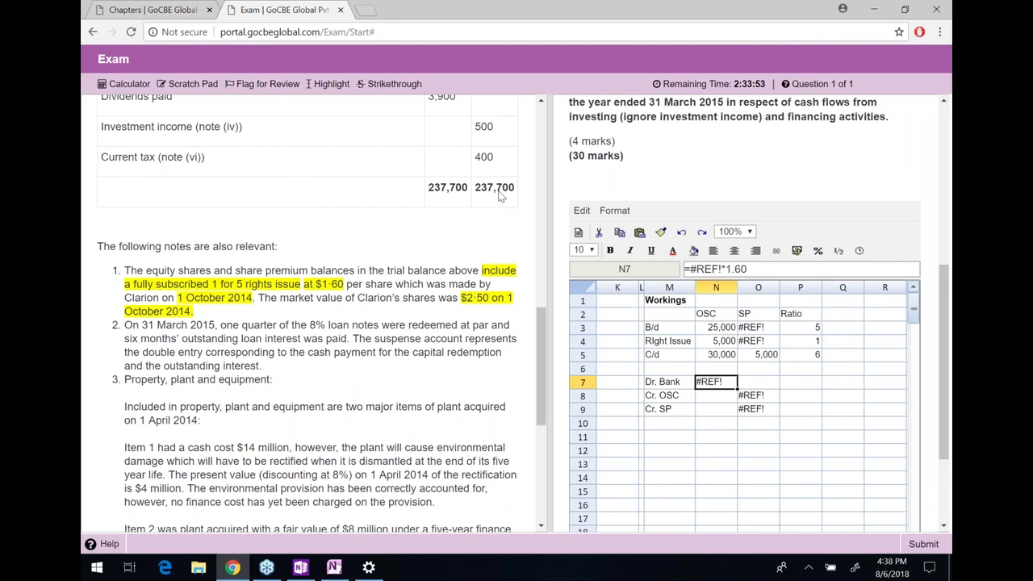
left_click(365, 9)
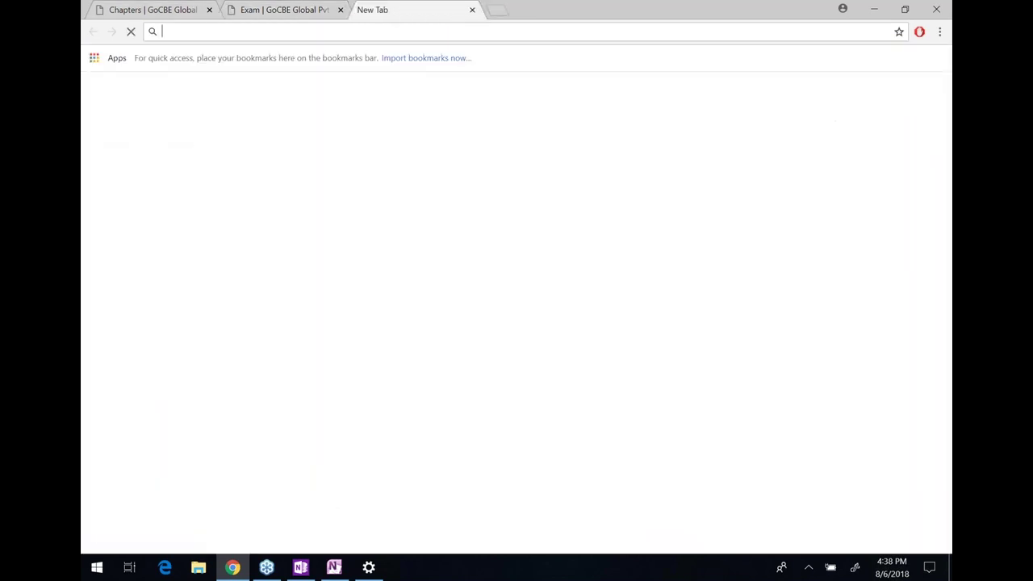
type("gocbeglobal.com")
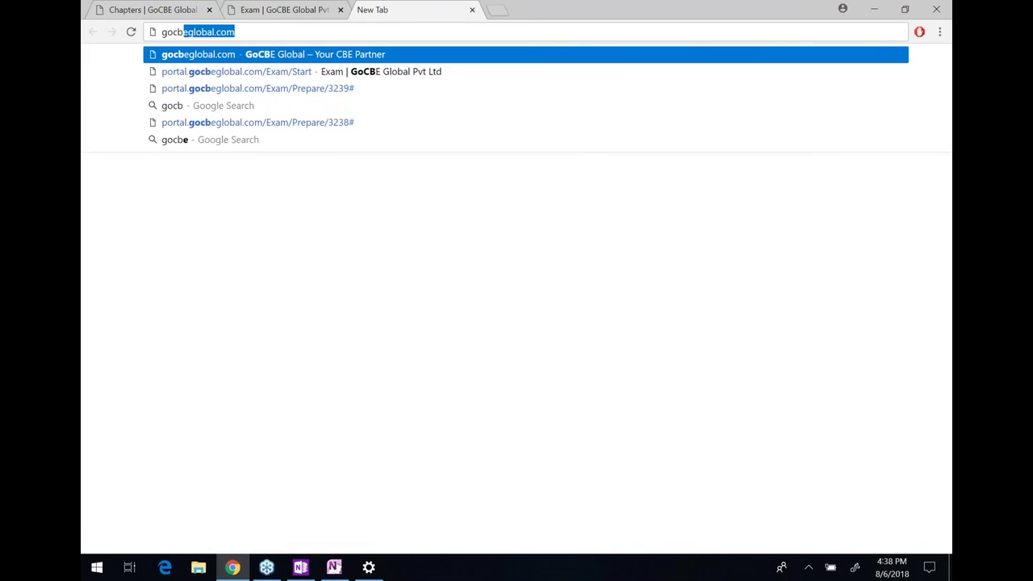
key("Right")
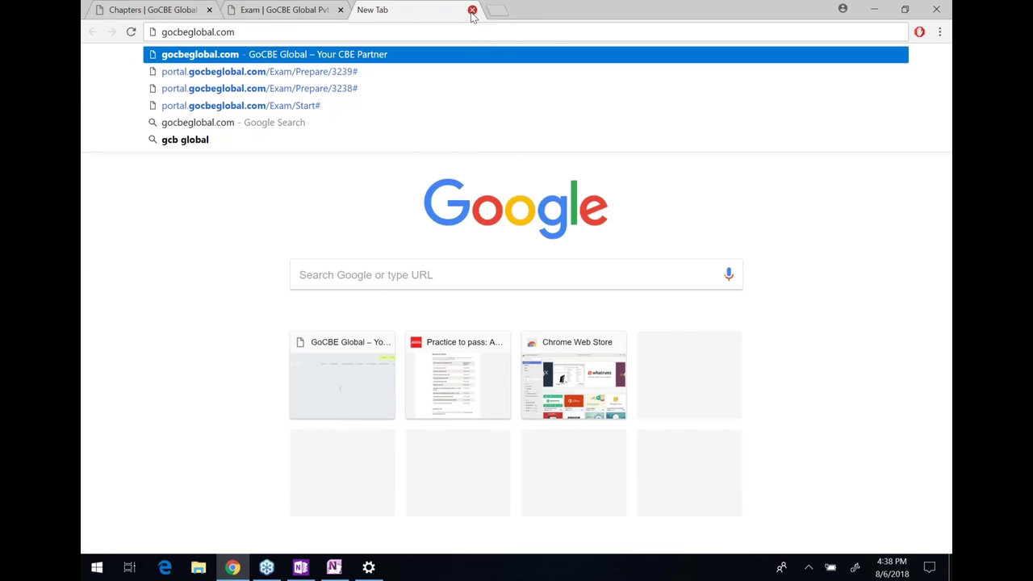
left_click(472, 10)
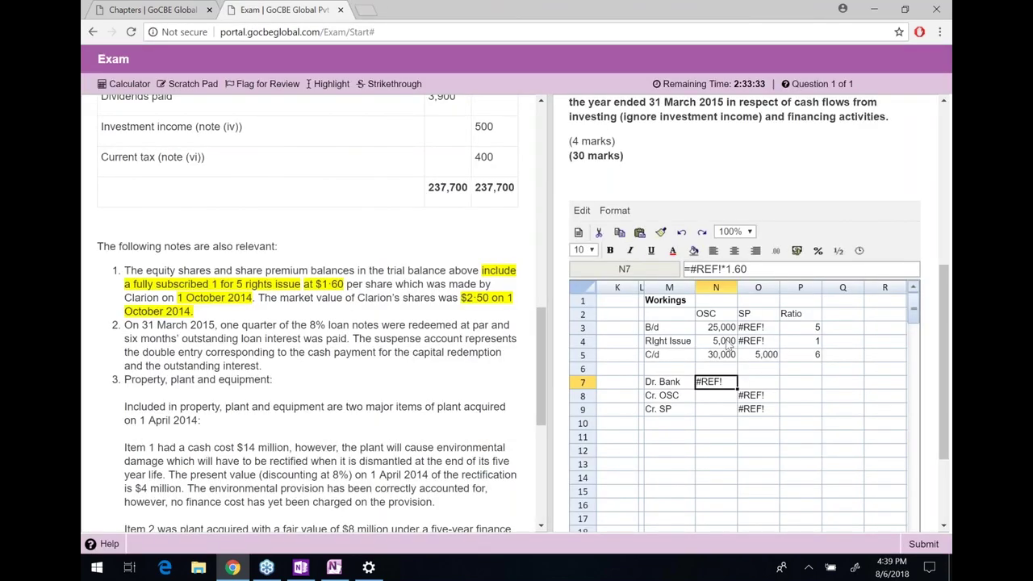
Enter =N4*1.60 for Dr. Bank in N7 and =N4 for Cr. OSC in O8
type("=")
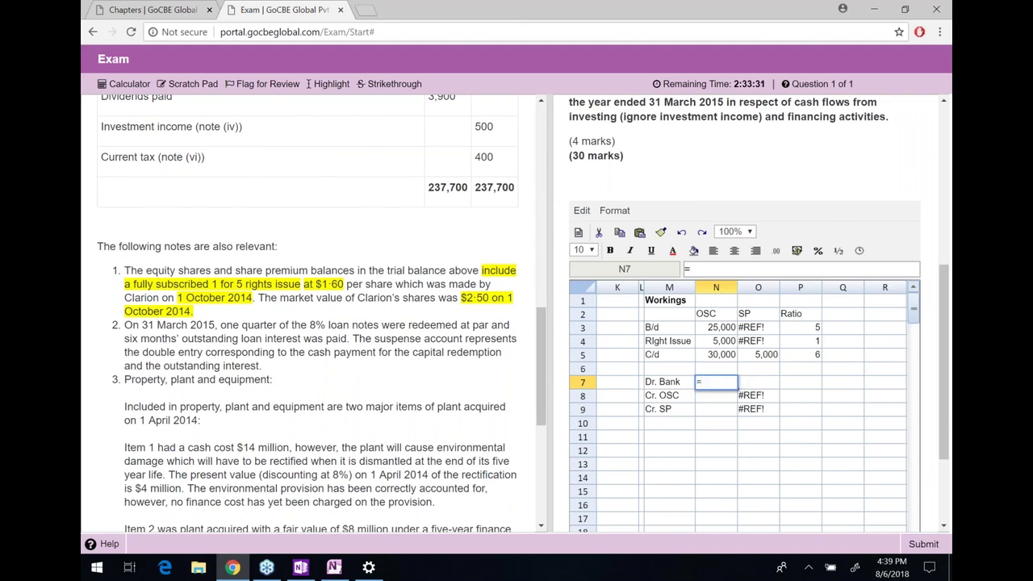
key("Up")
key("Up")
key("Up")
type("*1.60")
left_click(758, 395)
type("=")
key("Up")
key("Up")
key("Up")
key("Up")
key("Left")
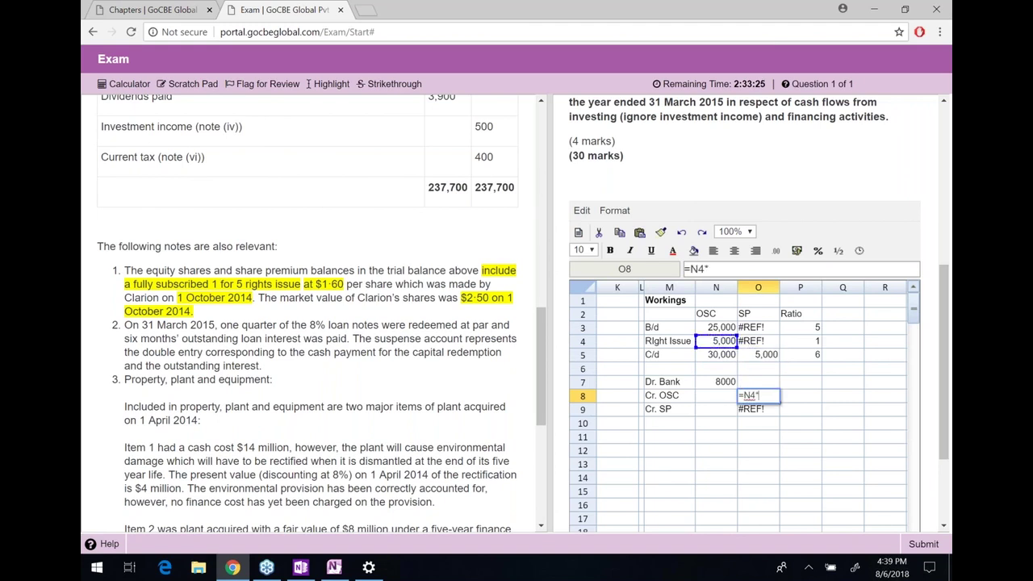
key("Return")
Move to cell J3 under Double Entries and scroll down the question text
key("Up")
key("Up")
key("Up")
key("Up")
key("Up")
key("Up")
key("Left")
key("Left")
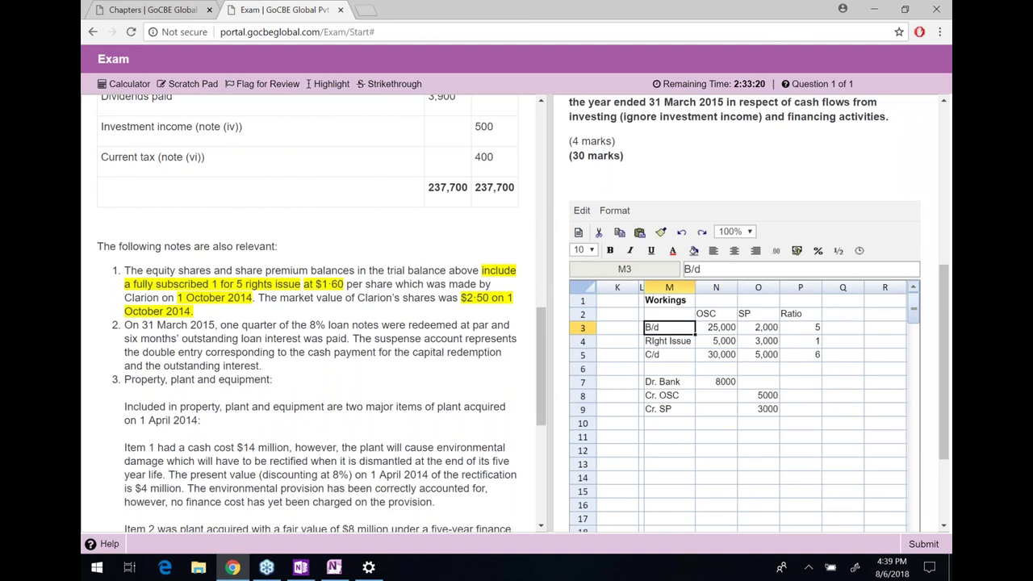
key("Left")
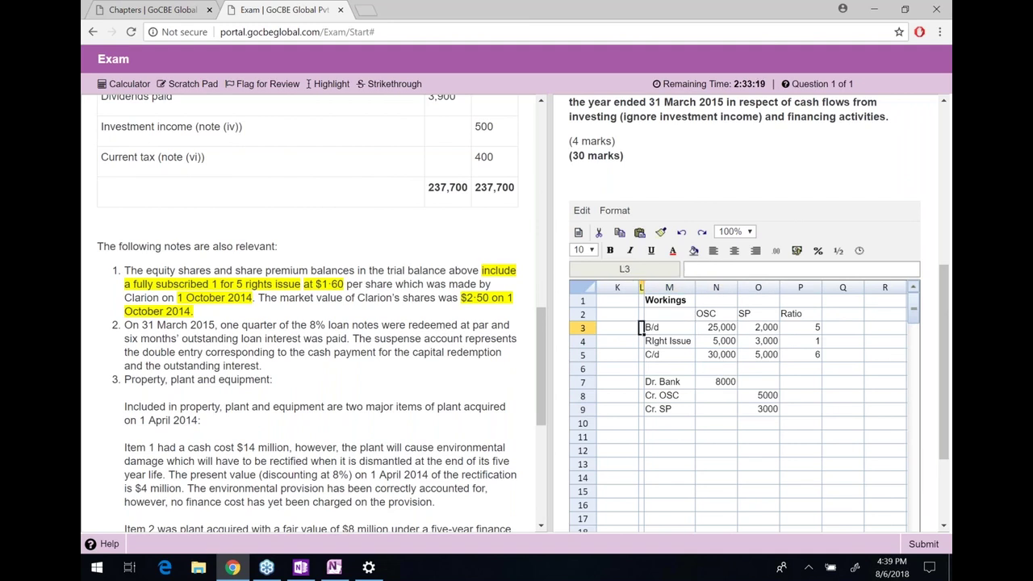
key("Left")
key("Left")
key("Left")
key("Left")
key("Right")
key("Right")
key("Right")
key("Right")
key("Right")
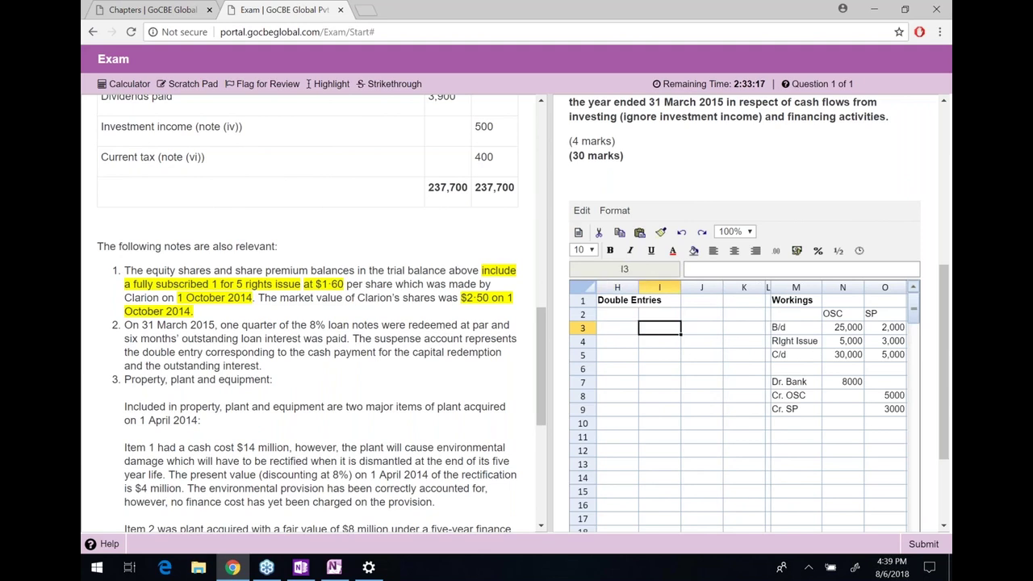
key("Right")
key("Right")
key("Left")
key("Left")
key("Left")
key("Left")
key("Left")
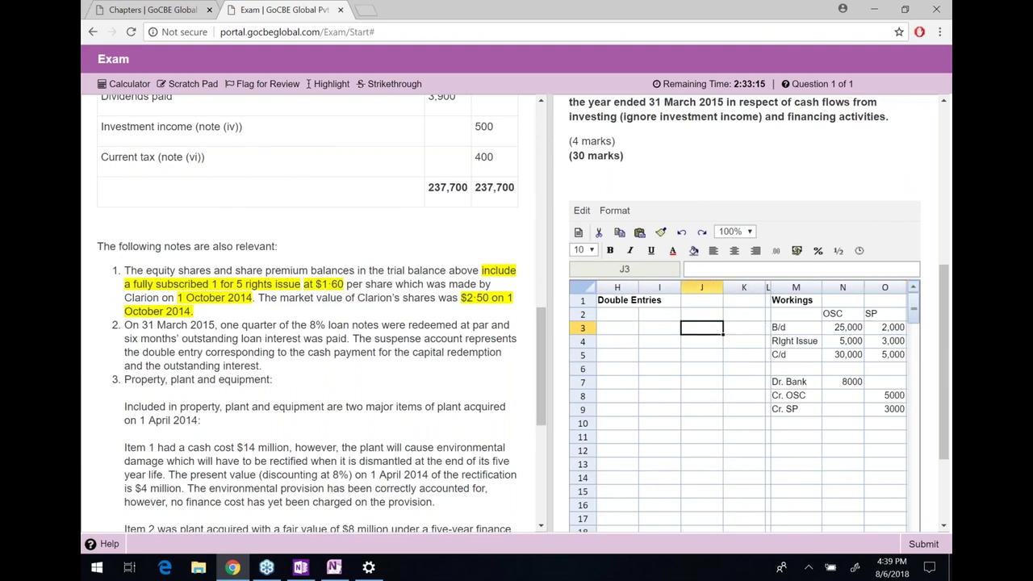
scroll(422, 391, "down", 1)
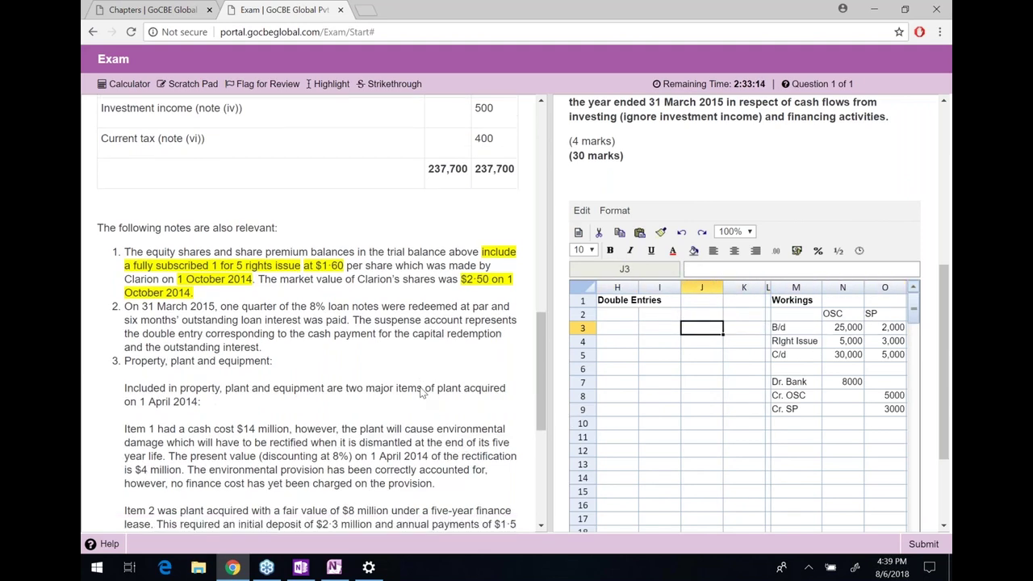
scroll(422, 392, "down", 1)
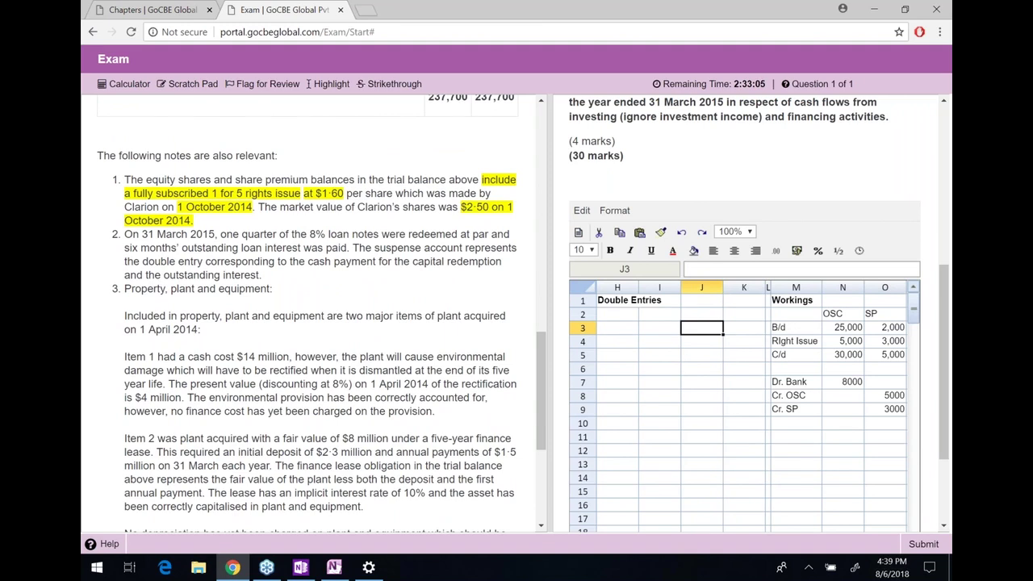
scroll(153, 225, "down", 1)
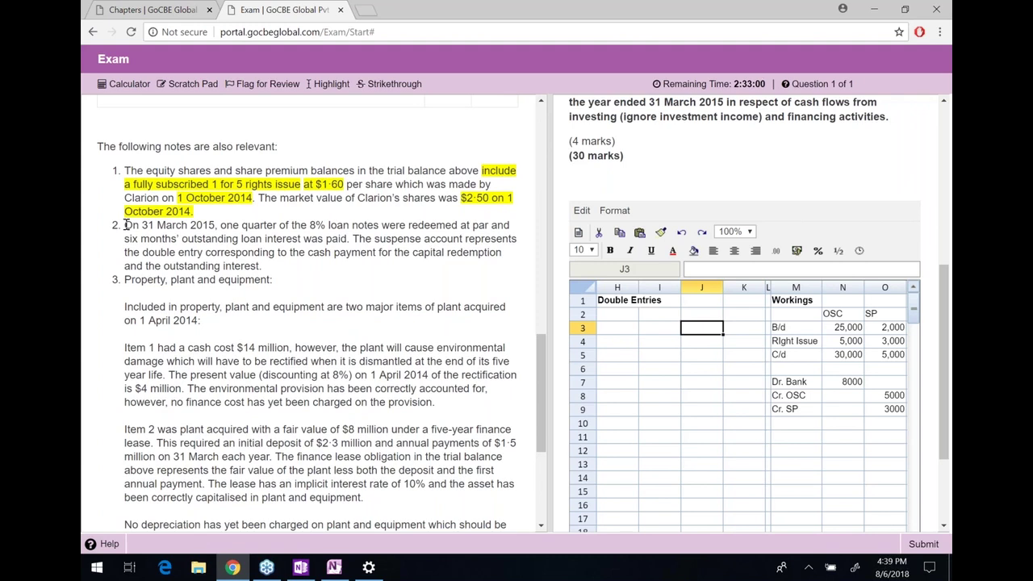
Highlight the date 31 March 2015 and the loan note redemption phrase in note 2
left_click_drag(125, 226, 217, 225)
left_click(216, 225)
left_click_drag(216, 225, 142, 226)
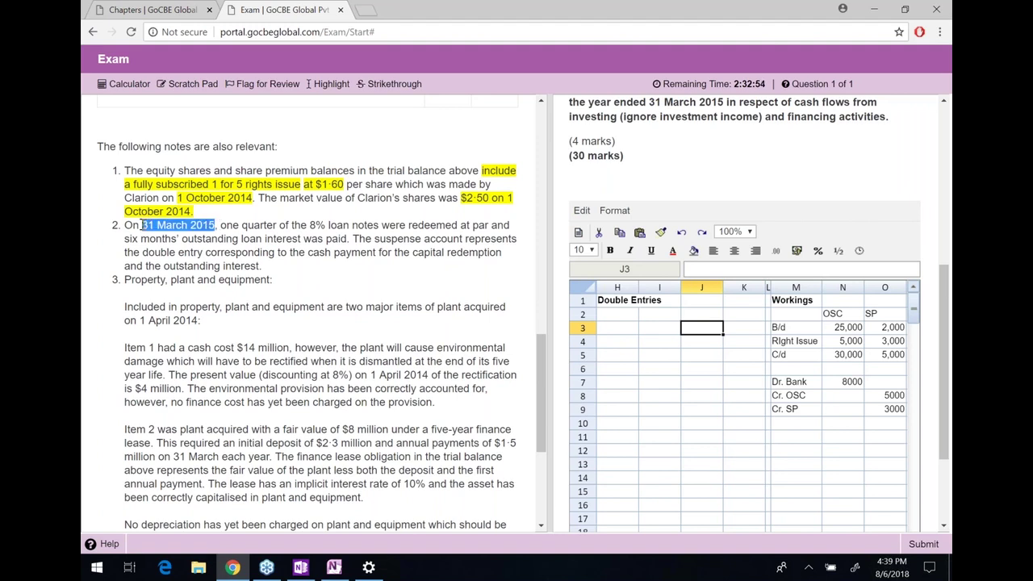
left_click(330, 84)
left_click_drag(124, 206, 490, 225)
left_click(312, 227)
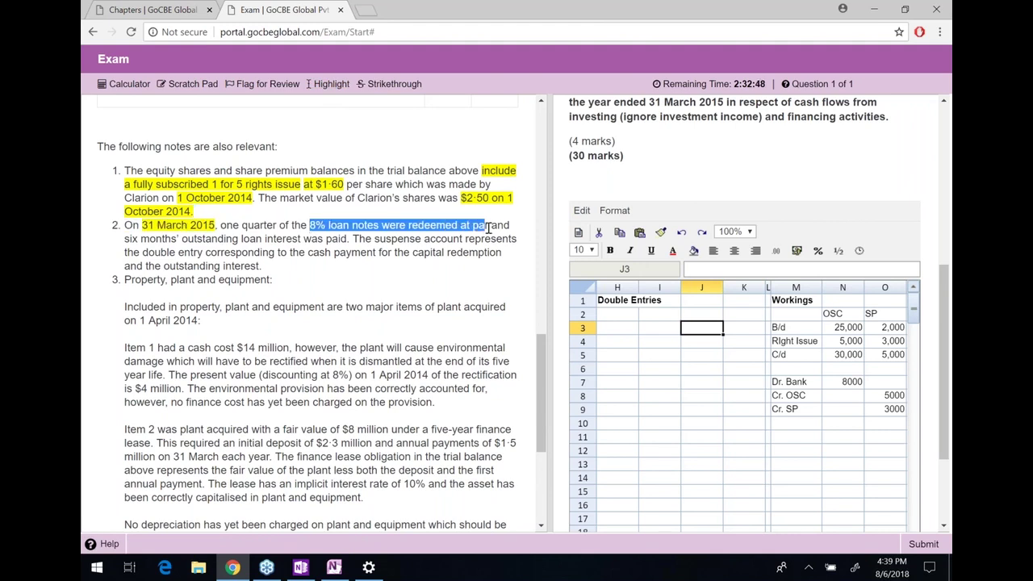
left_click(330, 84)
left_click_drag(276, 227, 221, 223)
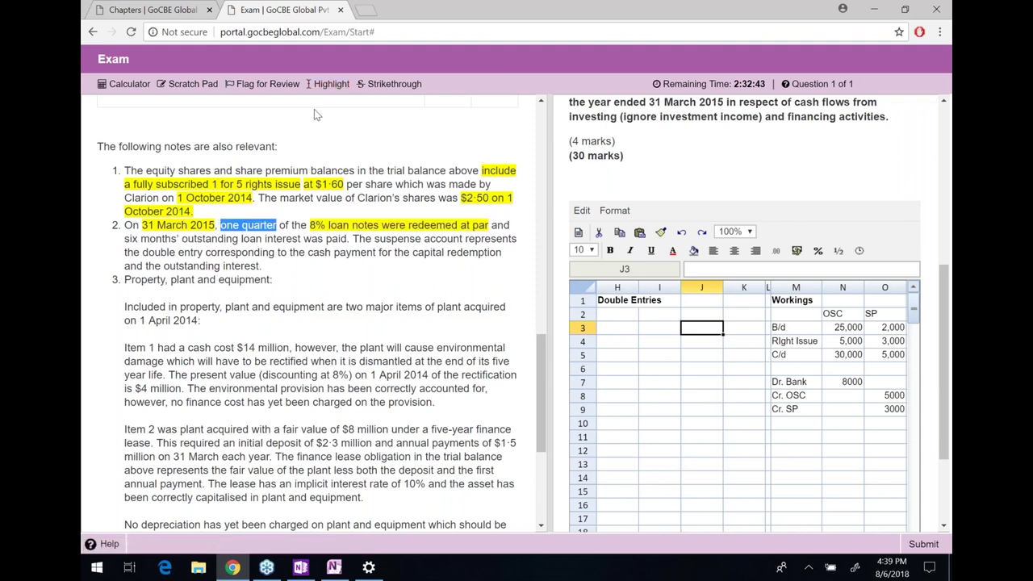
left_click(331, 84)
Highlight the six months' outstanding interest phrase in note 2
left_click_drag(182, 239, 351, 239)
left_click(351, 239)
left_click_drag(126, 237, 349, 240)
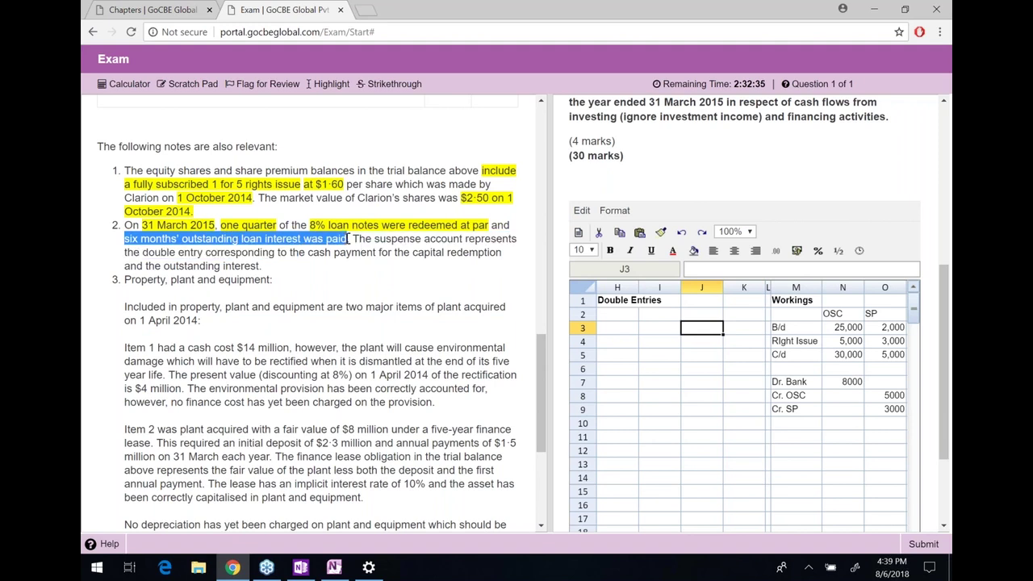
left_click(338, 84)
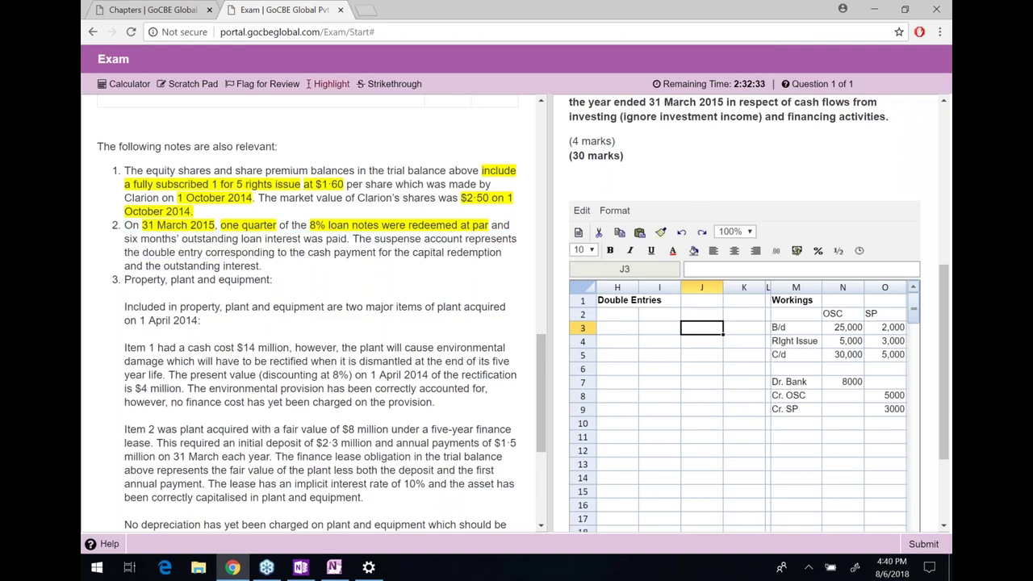
left_click_drag(347, 240, 119, 242)
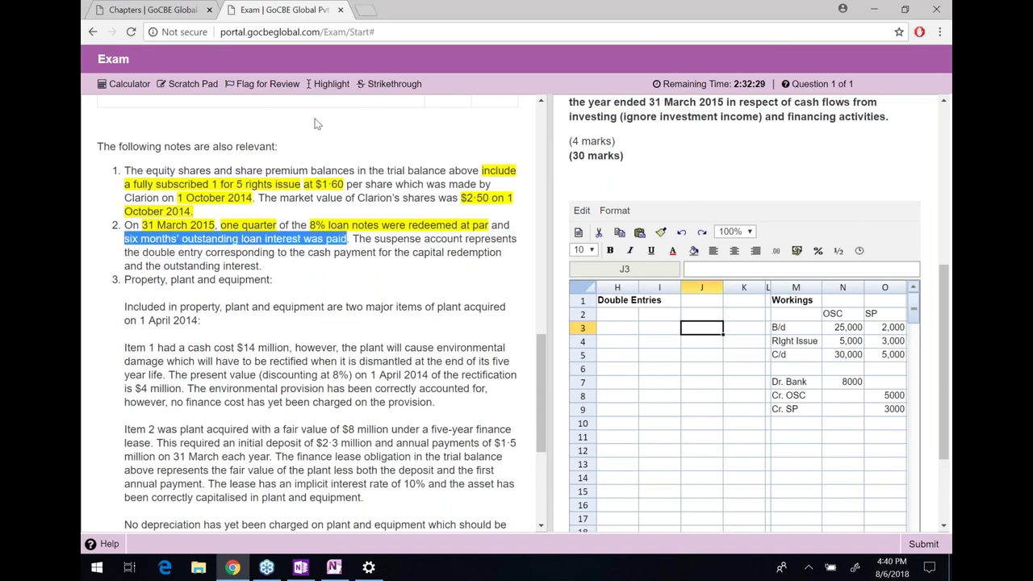
left_click(329, 84)
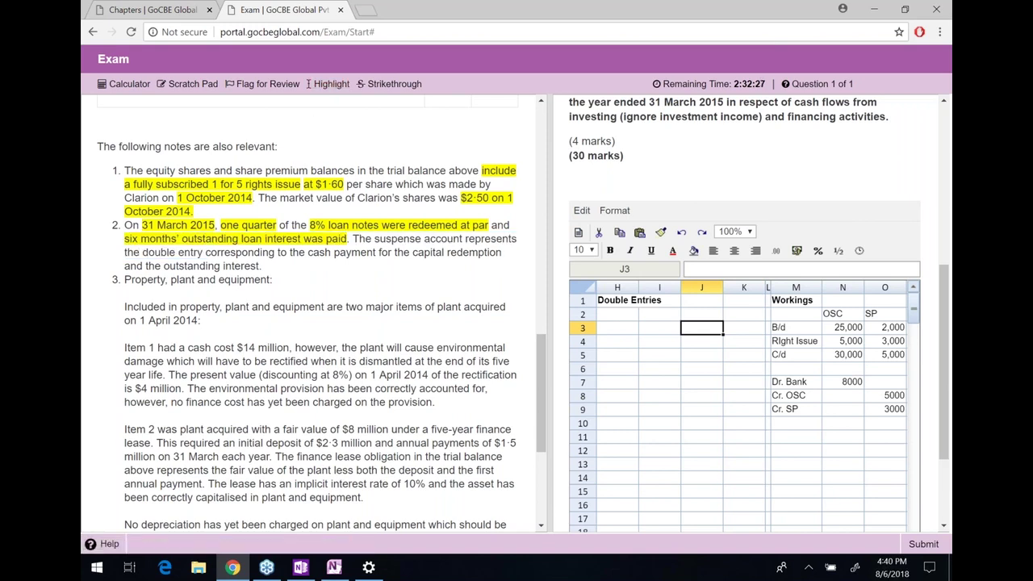
left_click_drag(240, 238, 571, 186)
left_click(333, 240)
Strike through the sentence about the suspense account's double entry for the cash payment
left_click_drag(275, 253, 427, 266)
left_click(427, 266)
left_click_drag(375, 239, 380, 253)
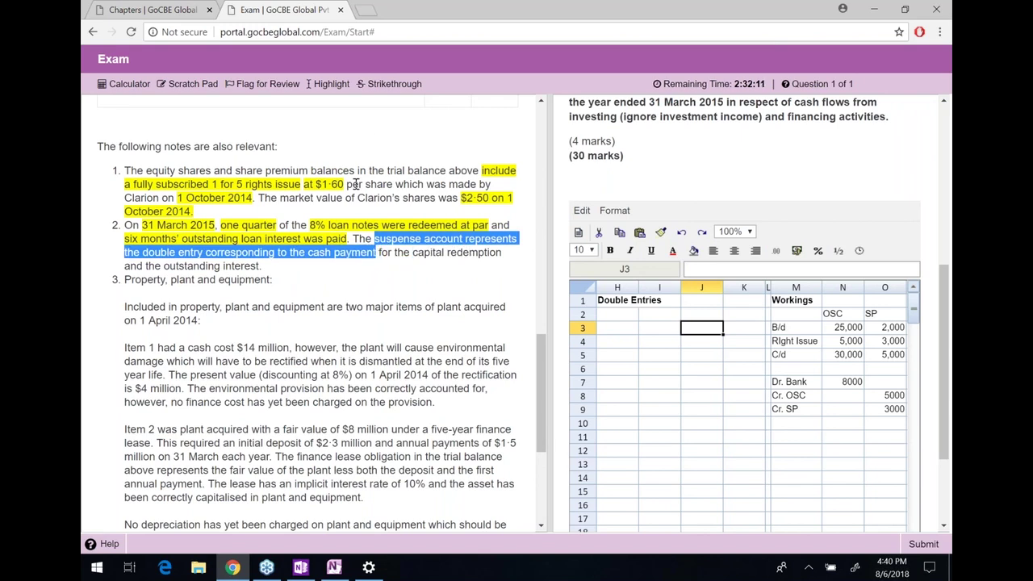
left_click(381, 85)
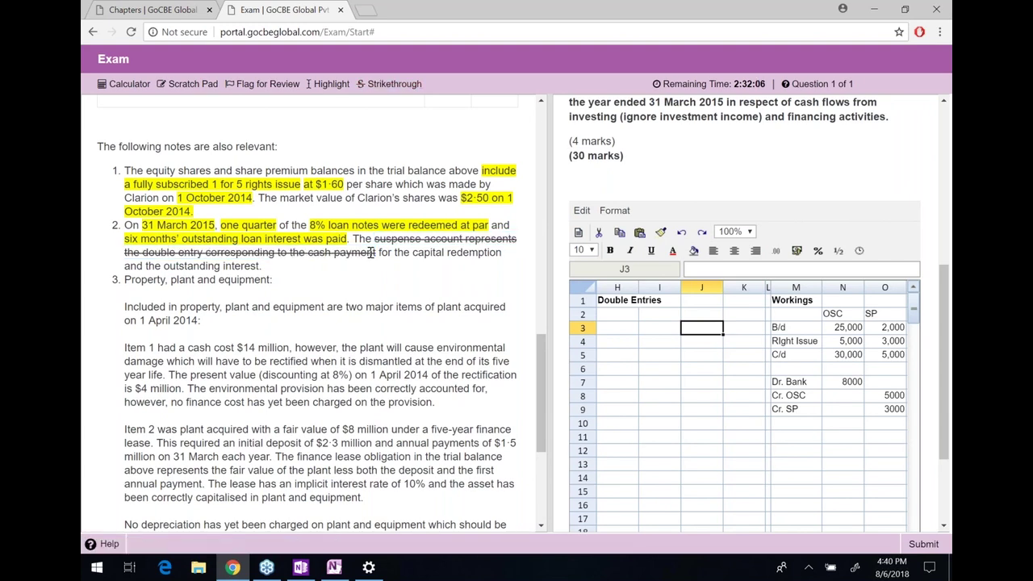
left_click(710, 425)
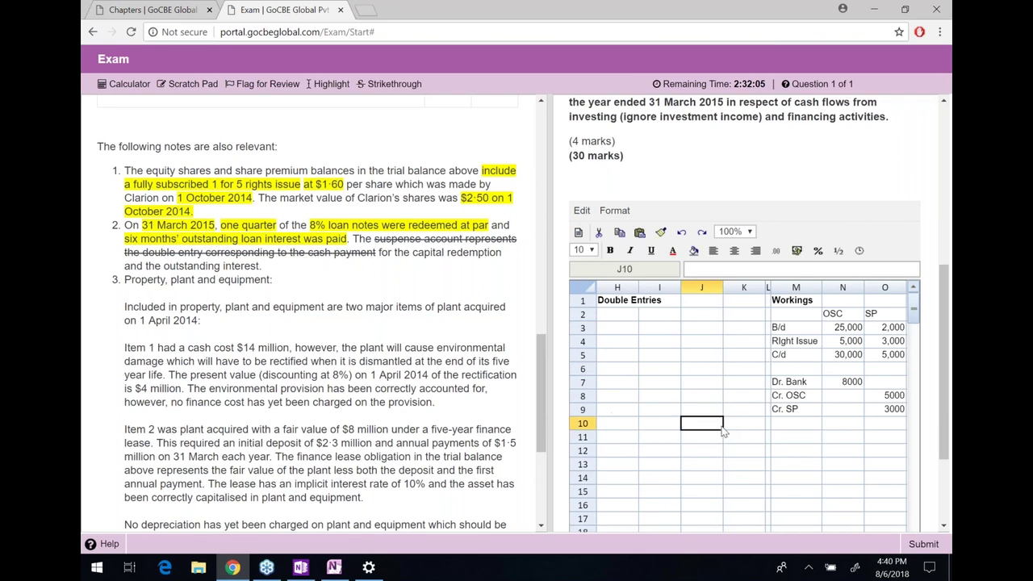
Enter Incorrect, Dr. Suspense Account and Cr. Bank in cells M11 to M13
key("Right")
key("Right")
key("Right")
key("Down")
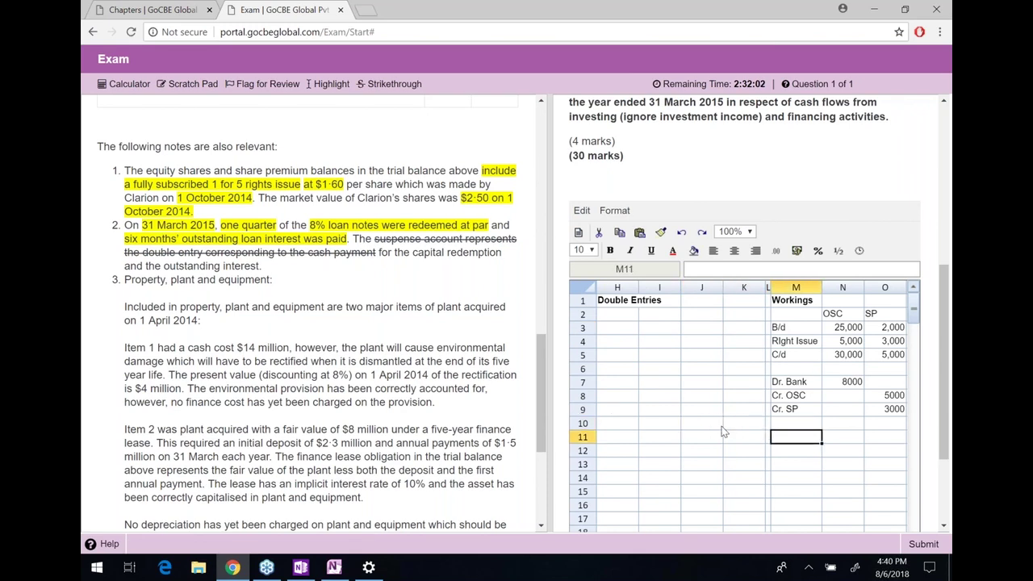
type("Incorrect")
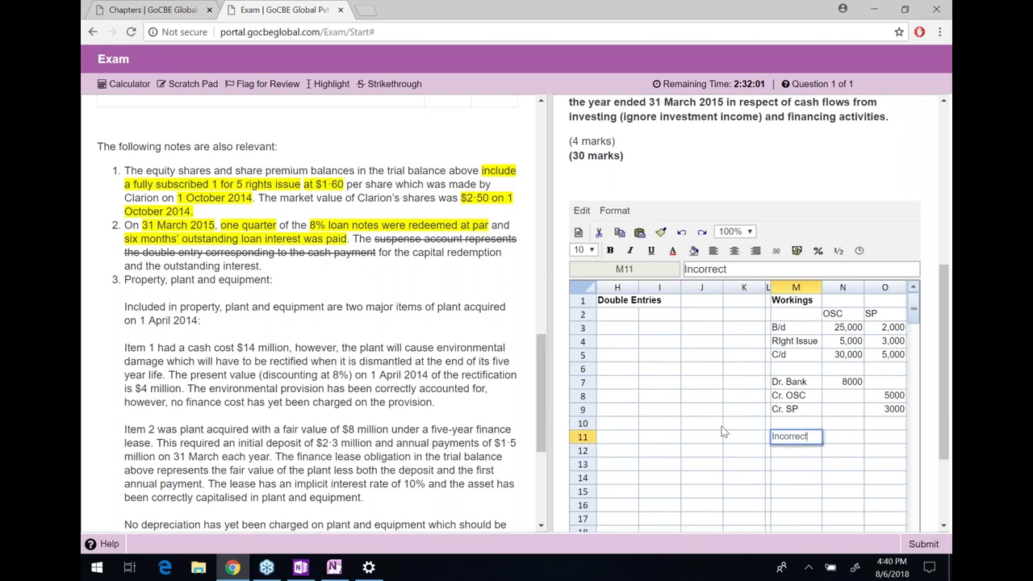
key("Return")
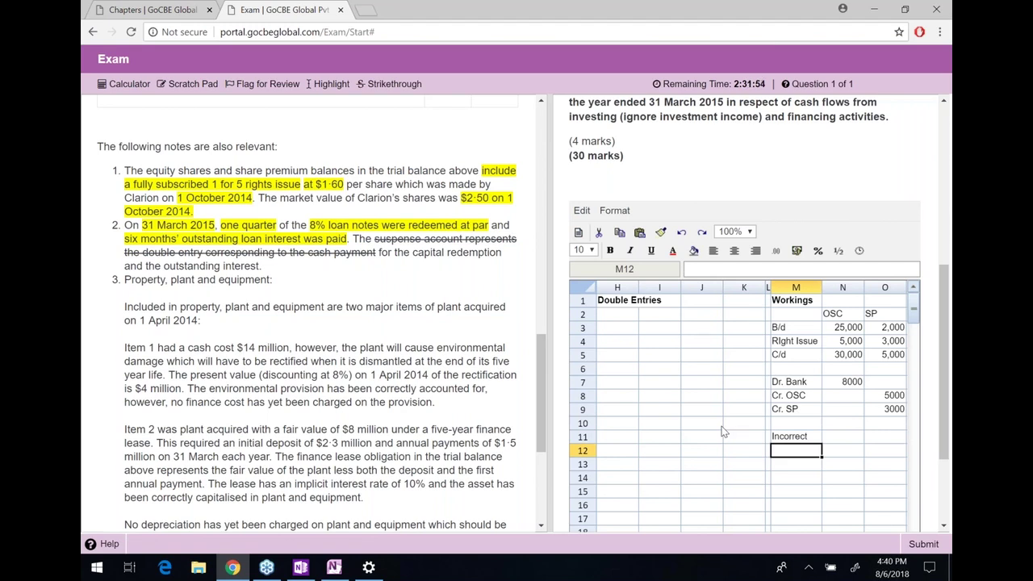
type("Sust")
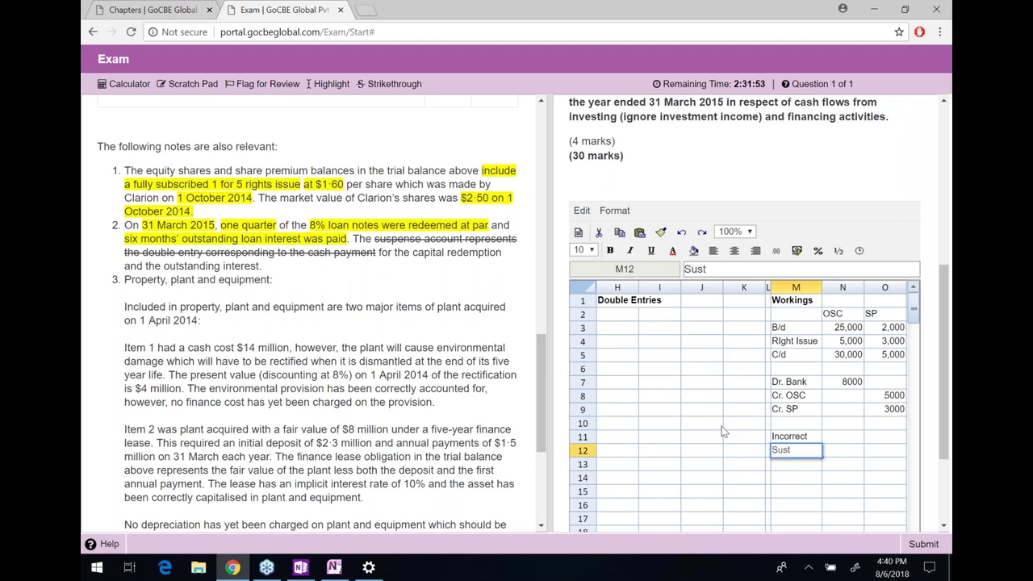
key("BackSpace")
key("BackSpace")
key("BackSpace")
key("BackSpace")
type("Dr. Suspense Acc")
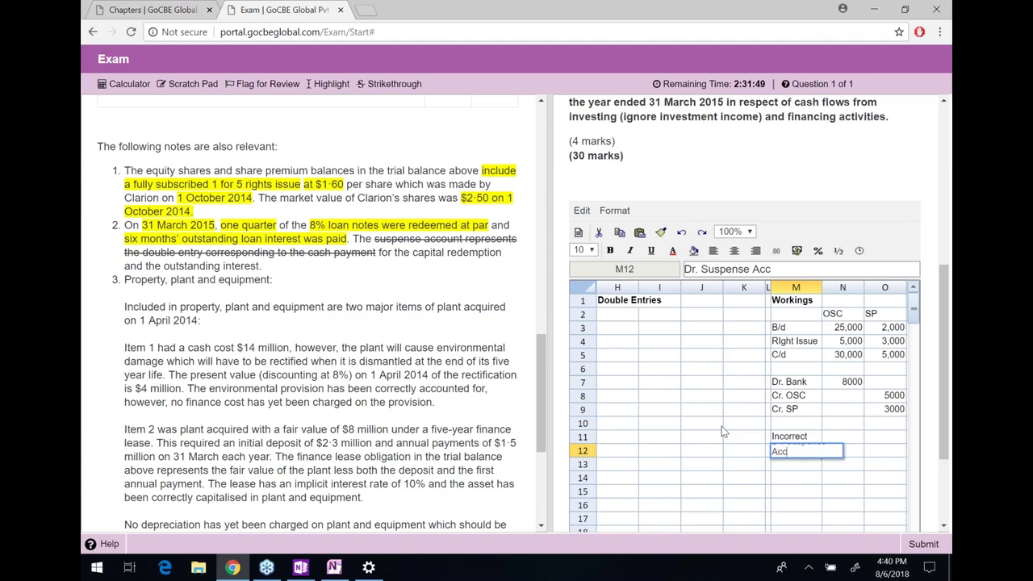
type("ount")
key("Return")
type("Cr. B")
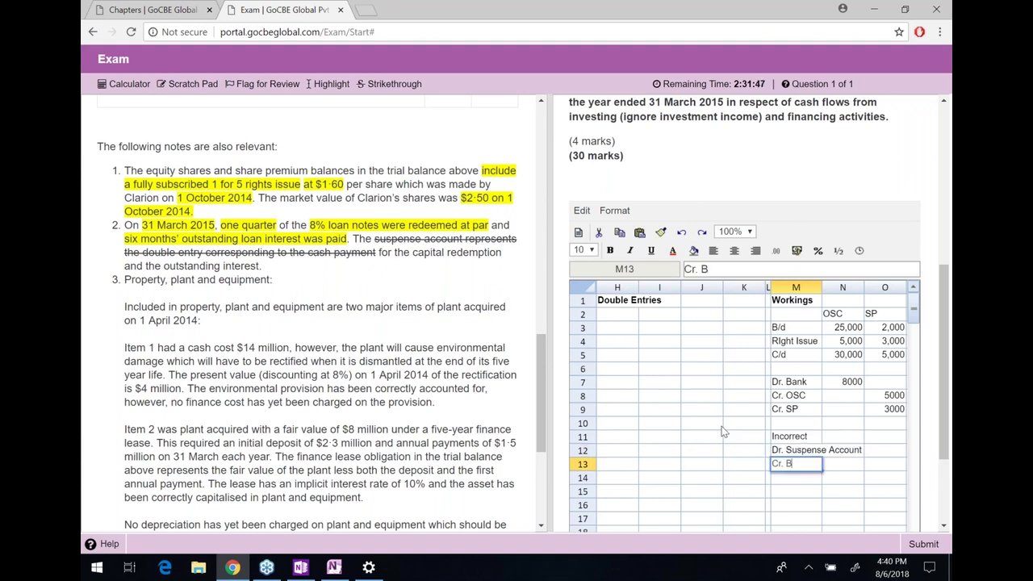
type("ank")
key("Return")
Move to the amount cells beside Dr. Suspense Account and Cr. Bank
key("Up")
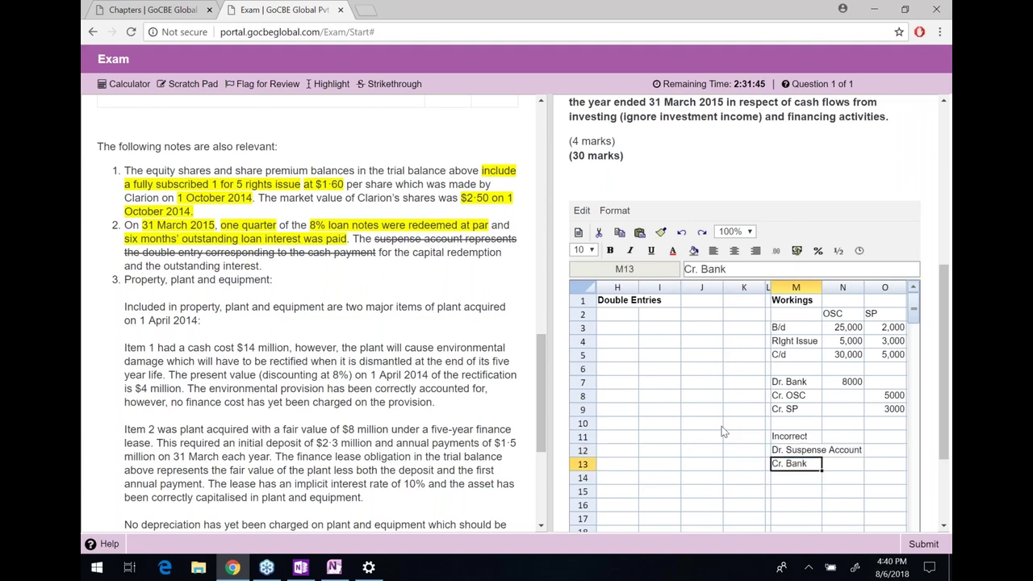
key("Up")
key("Right")
key("Right")
key("Right")
key("Right")
key("Left")
key("Left")
key("Down")
key("Right")
scroll(415, 328, "up", 5)
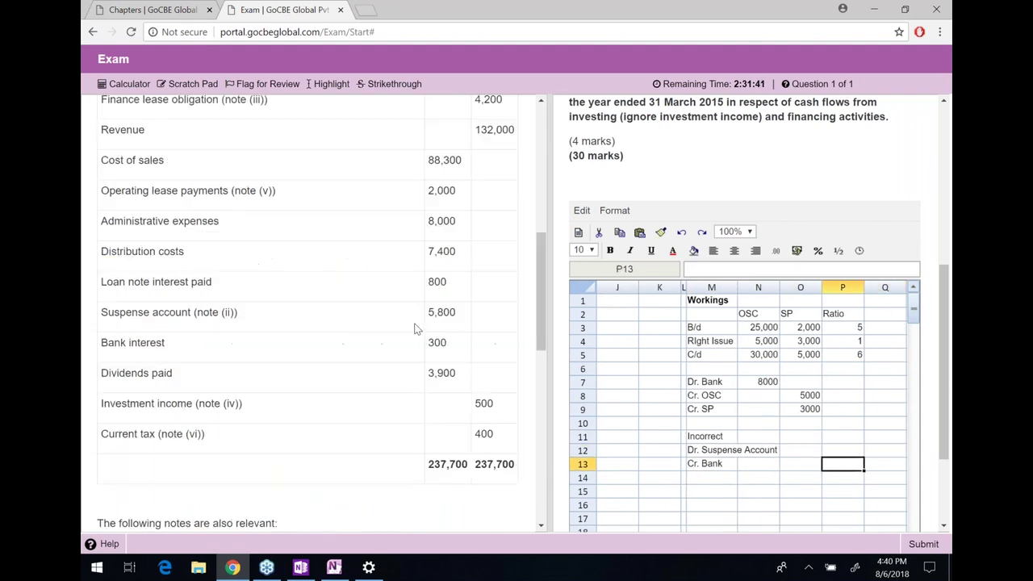
Enter 5,800 as the Dr. Suspense Account amount in O12
scroll(415, 328, "up", 3)
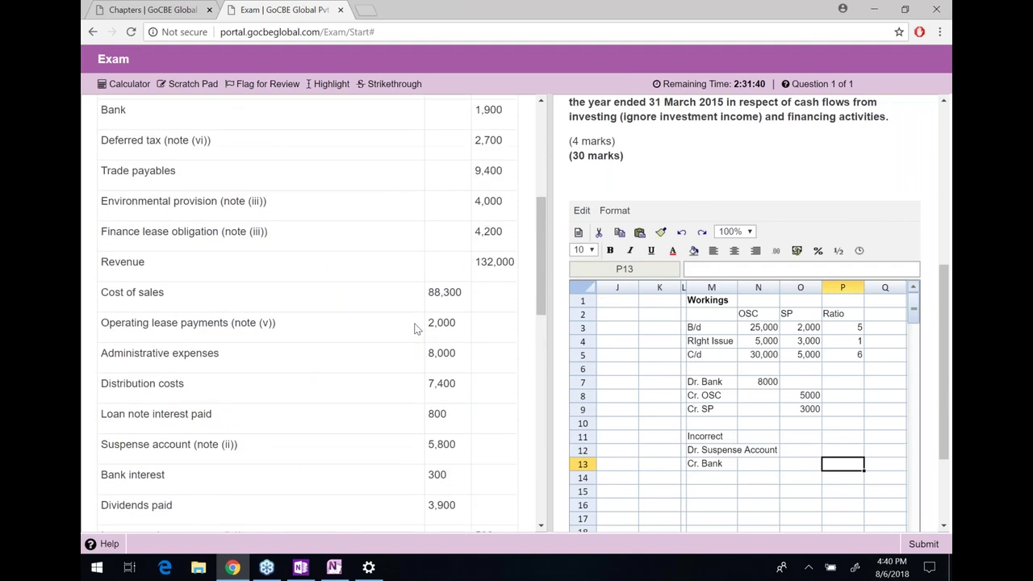
scroll(416, 329, "down", 3)
double_click(417, 328)
left_click(418, 330)
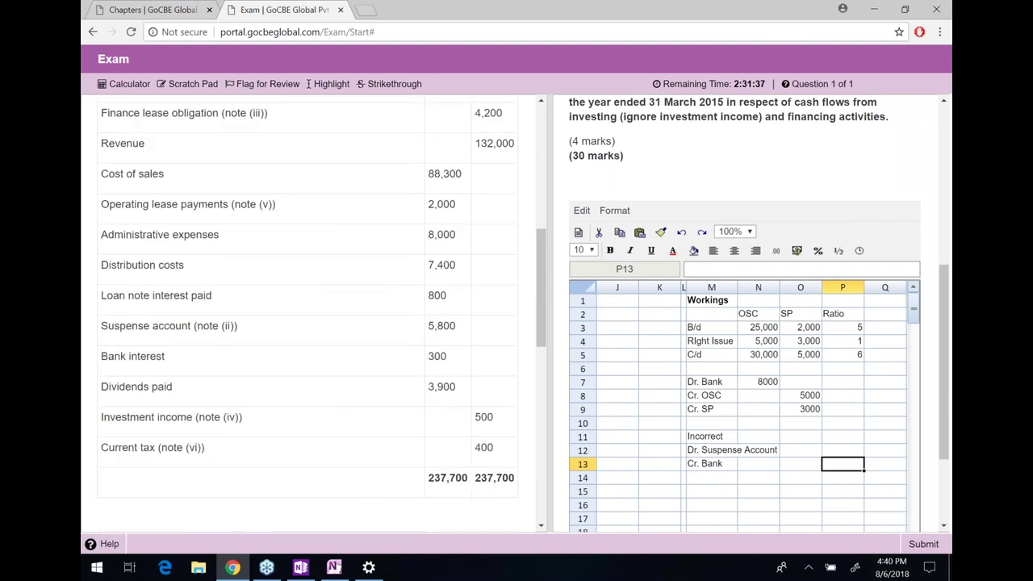
left_click(802, 452)
type("5,800")
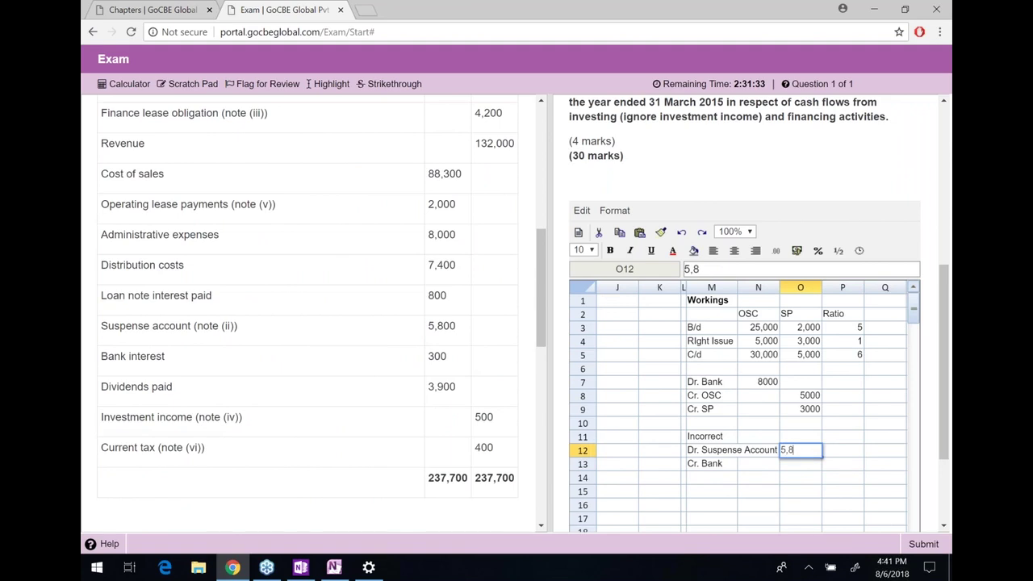
key("Return")
Enter 5800 as the Cr. Bank credit in P13 and start a Correct heading in M15
left_click(801, 450)
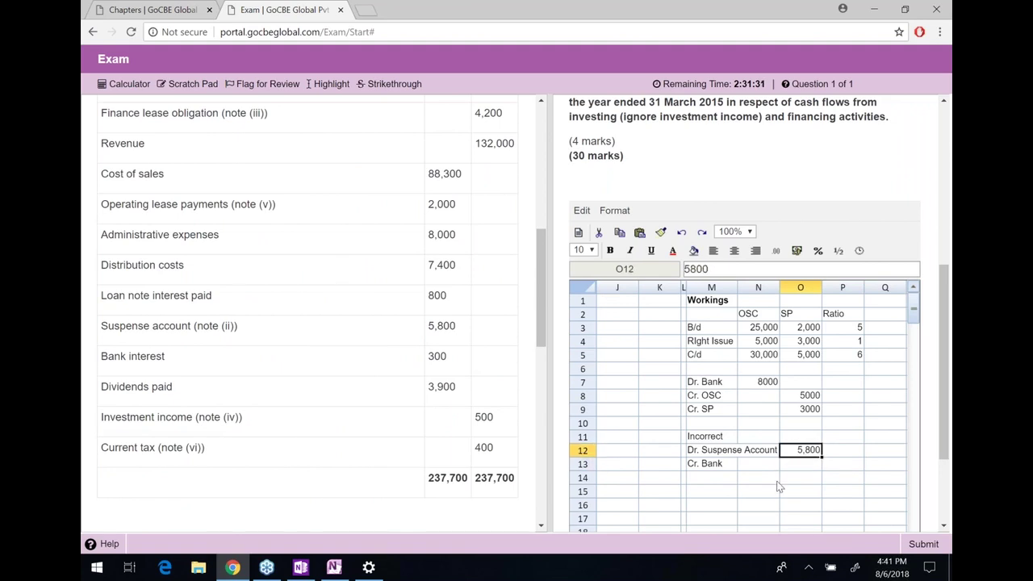
left_click(842, 465)
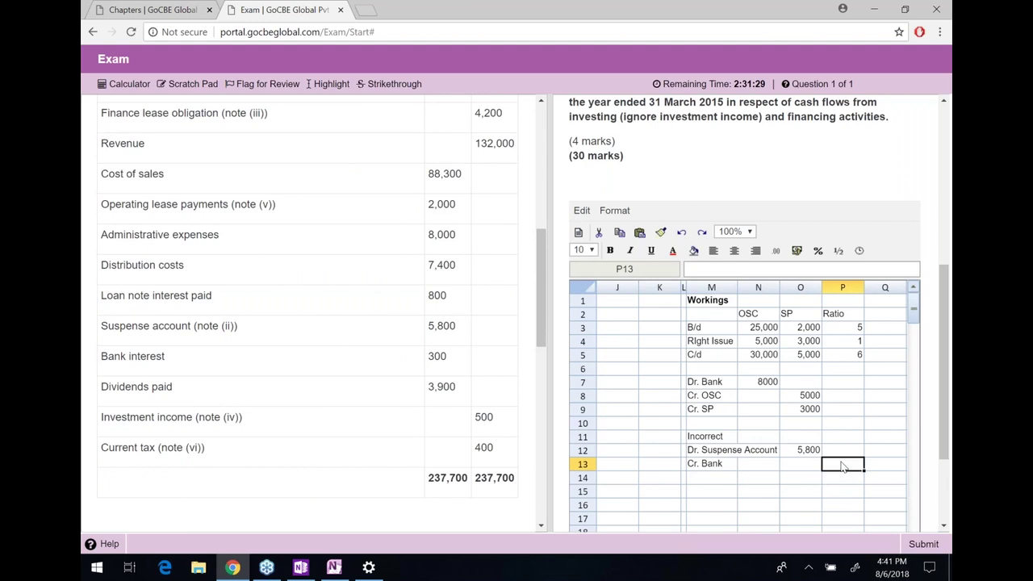
type("5800")
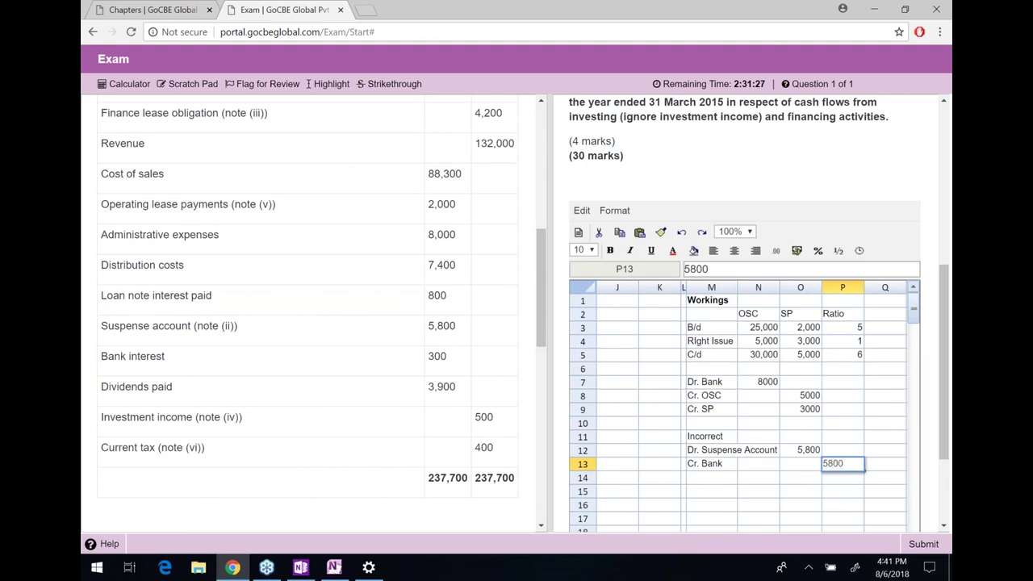
key("Return")
left_click(711, 491)
type("Co")
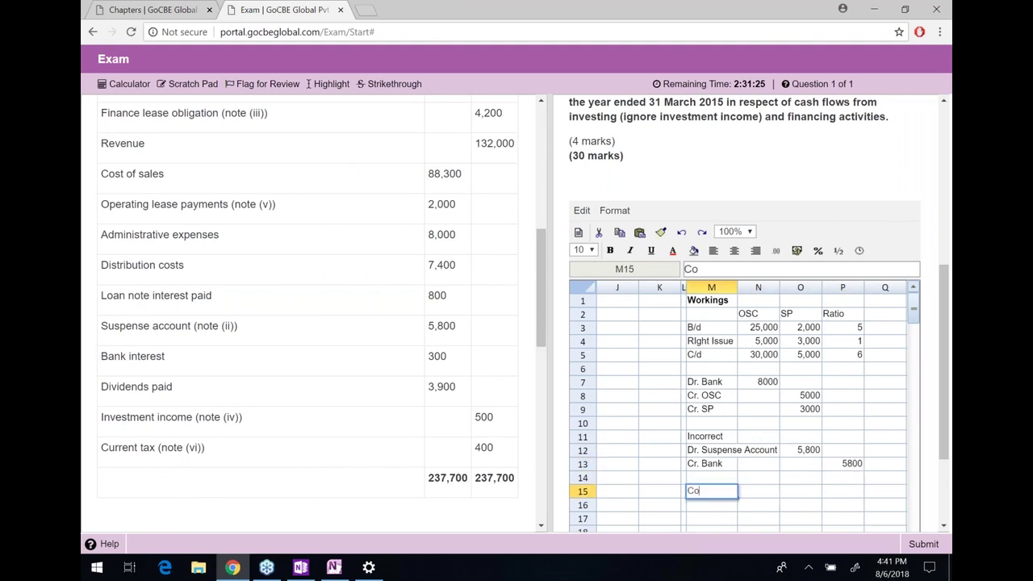
type("rrect")
Commit the Correct heading and make both Correct and Incorrect headings bold
key("Return")
key("Up")
key("ctrl+b")
key("Up")
key("Up")
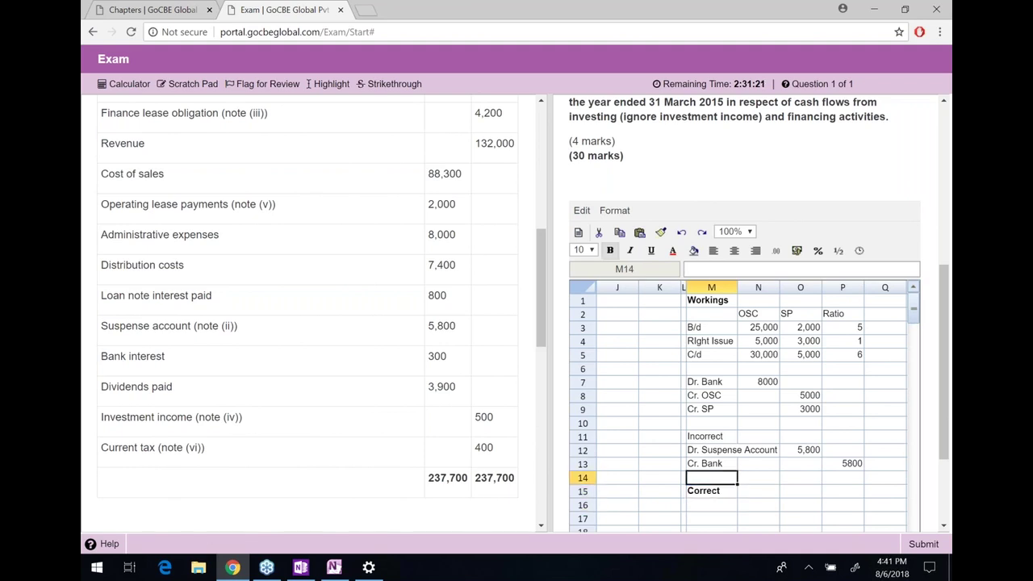
key("Up")
key("Up")
key("ctrl+b")
Enter Finance Cost in M16 under the Correct heading
key("Down")
key("Down")
key("Down")
key("Down")
key("Down")
type("Finance Cost")
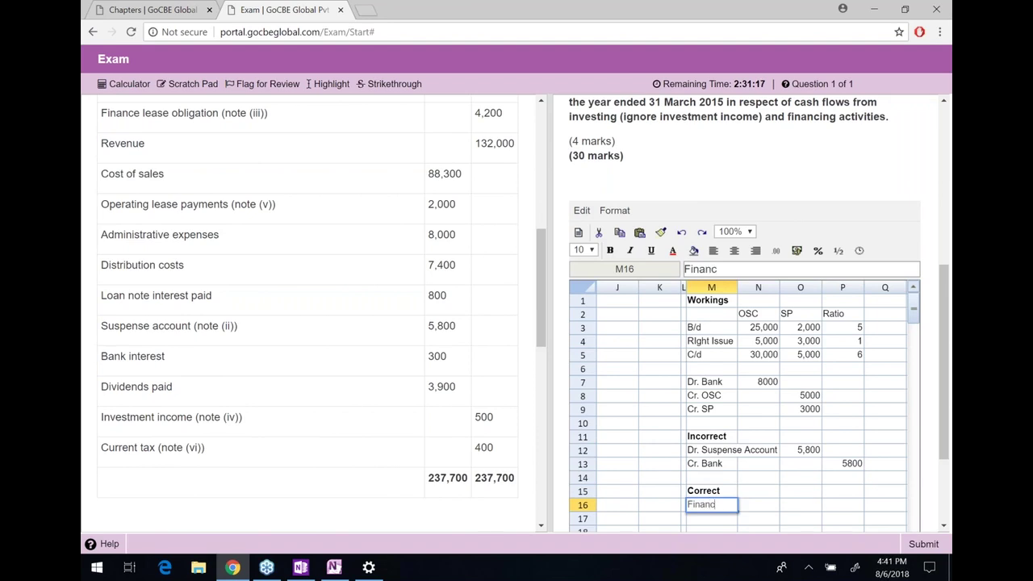
key("Return")
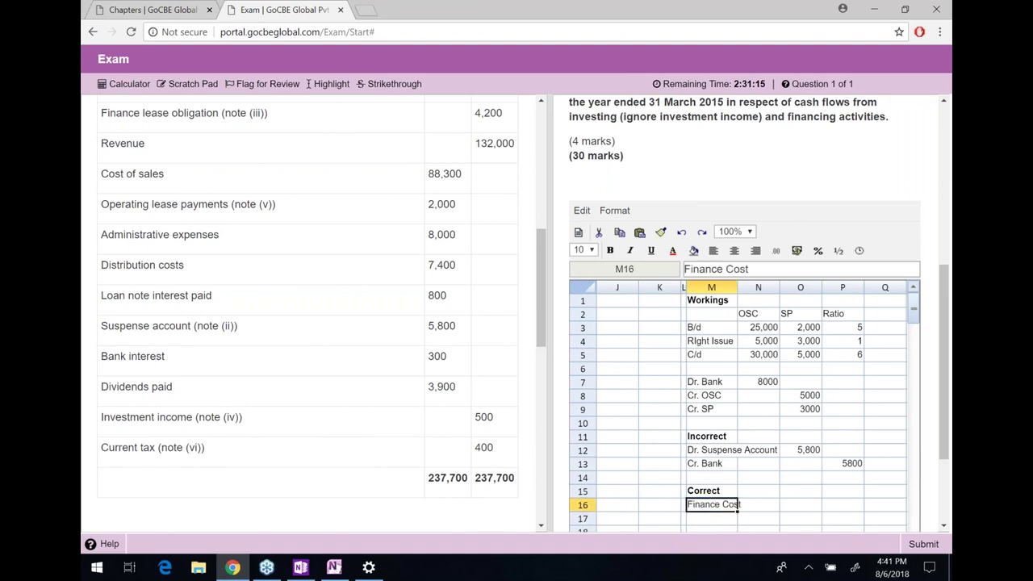
key("Up")
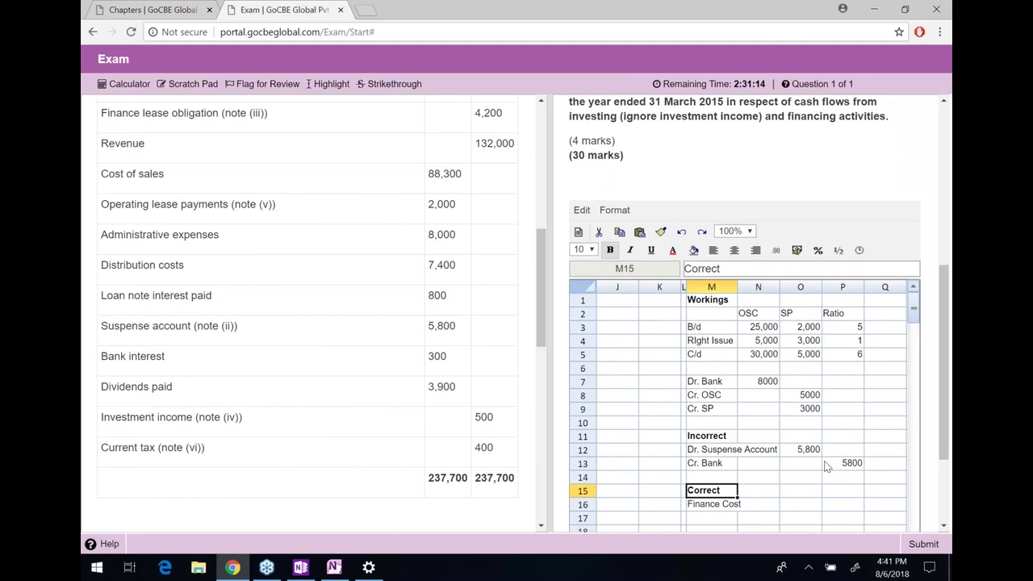
scroll(826, 466, "down", 2)
Enter Dr. Loan Notes in M17
left_click(723, 432)
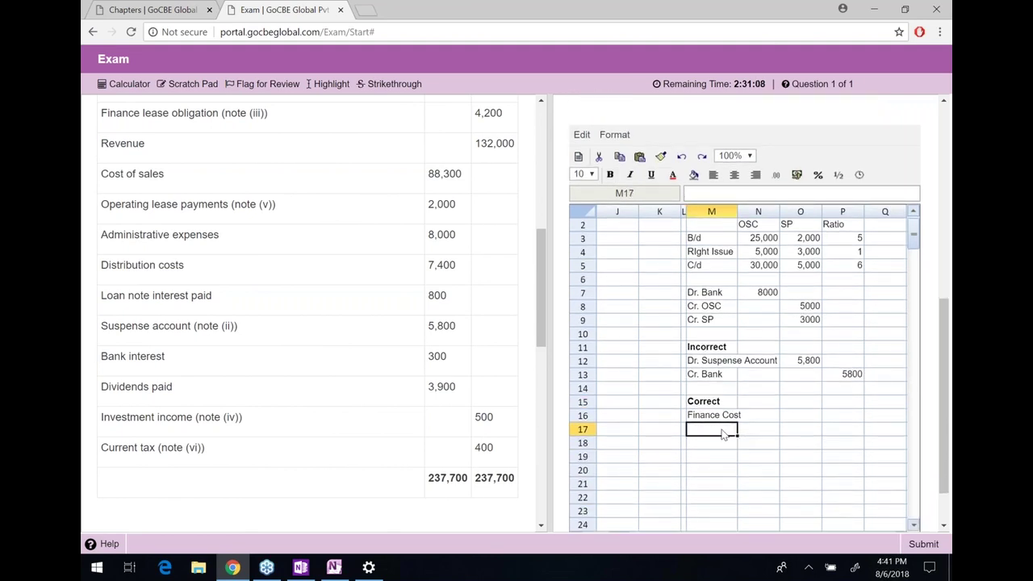
type("Lon")
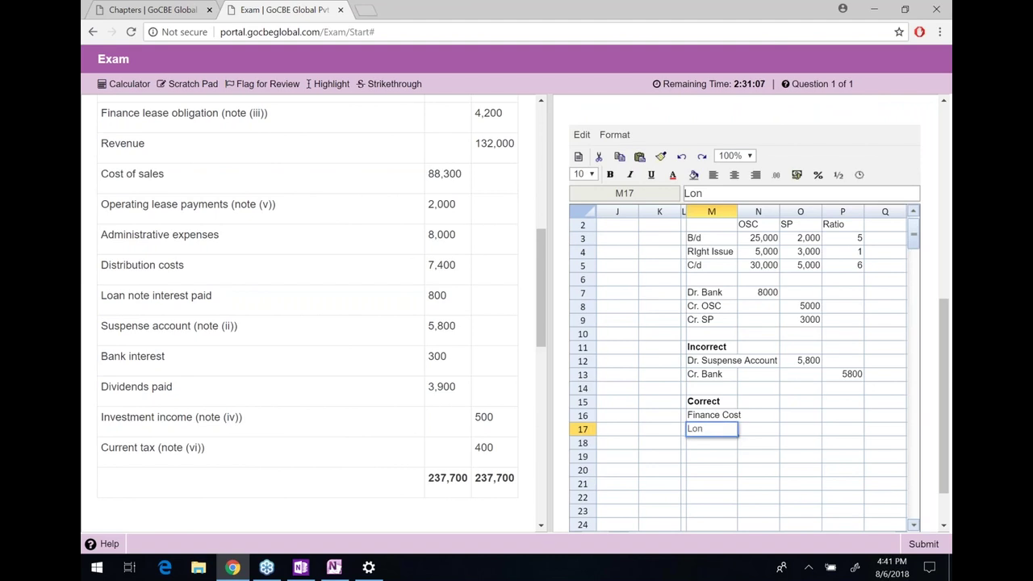
key("BackSpace")
key("BackSpace")
key("BackSpace")
type("Dr. Loan Note")
key("Return")
key("Up")
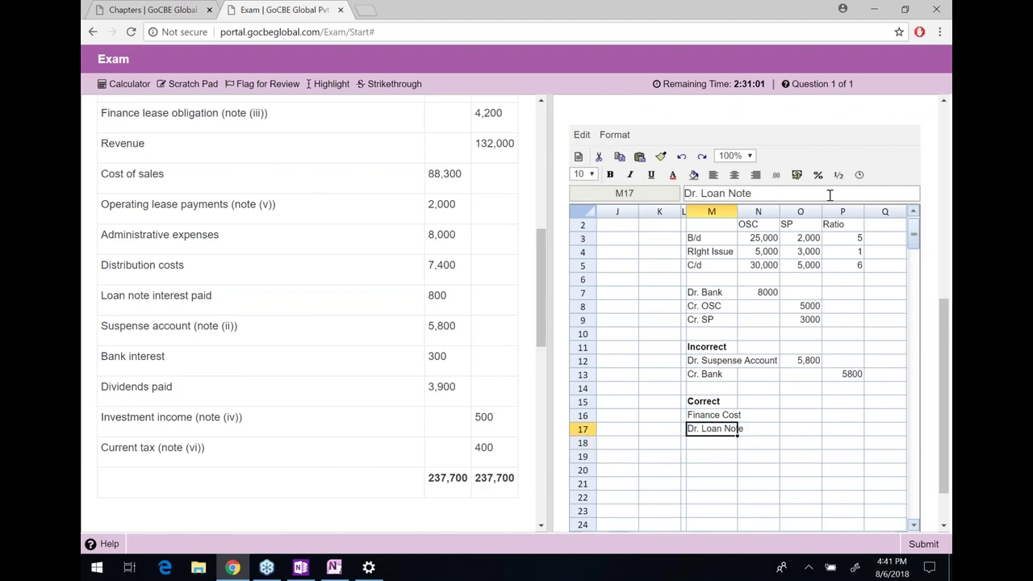
left_click(830, 195)
type("s")
key("Return")
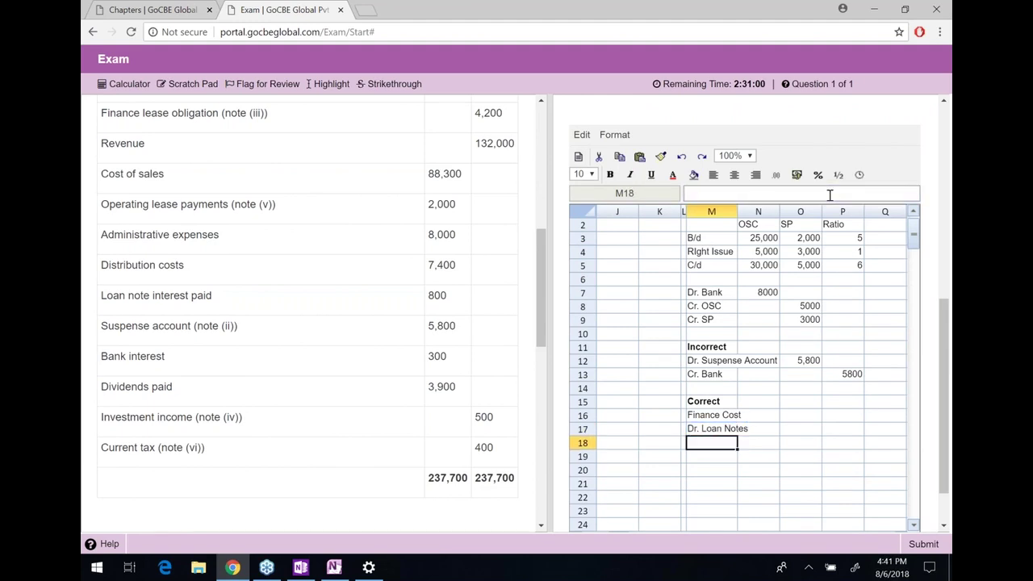
Change the Finance Cost line to Dr. Finance Cost
key("Up")
key("Up")
right_click(791, 197)
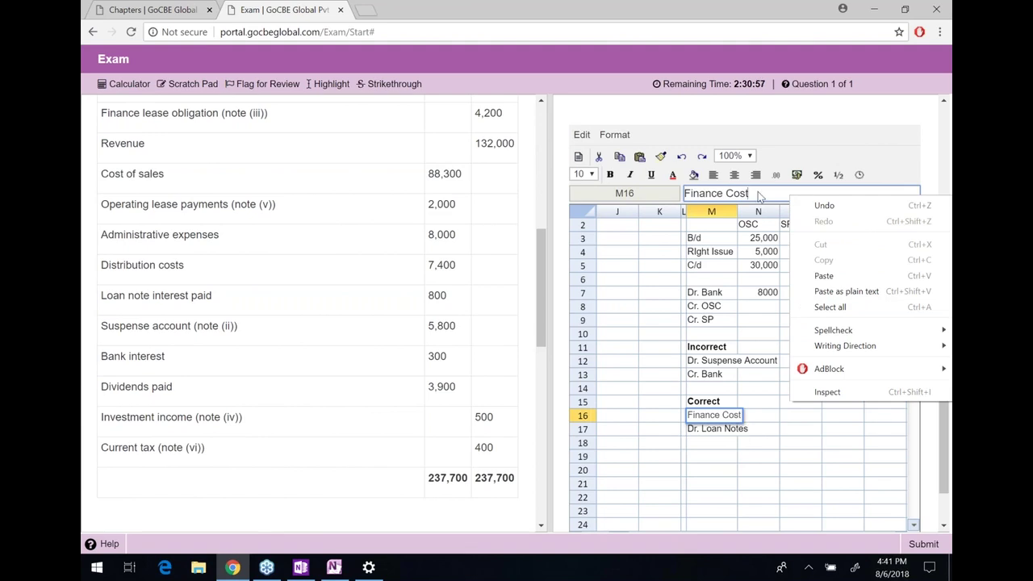
left_click(760, 198)
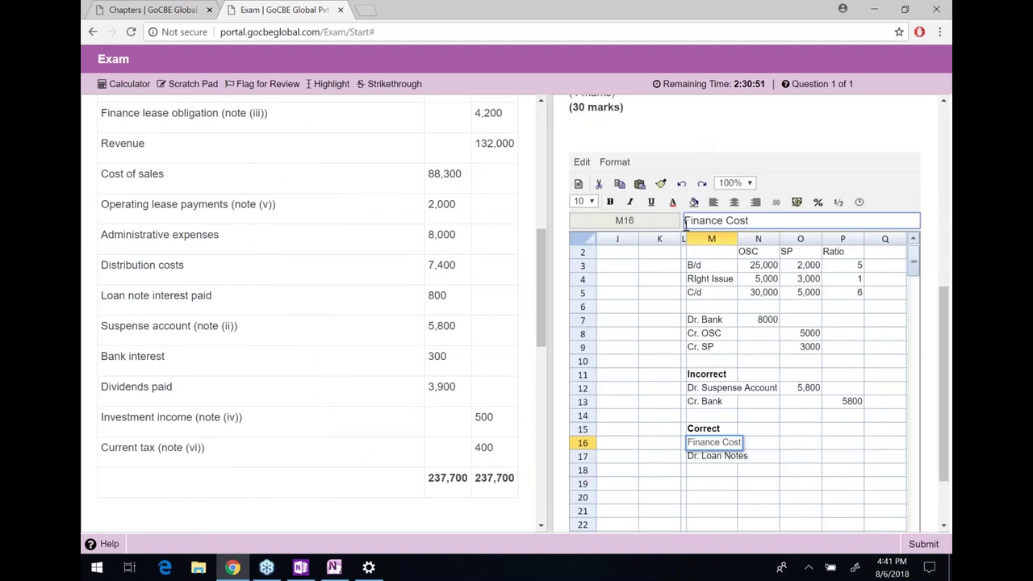
left_click(685, 220)
type("Dr.")
key("Return")
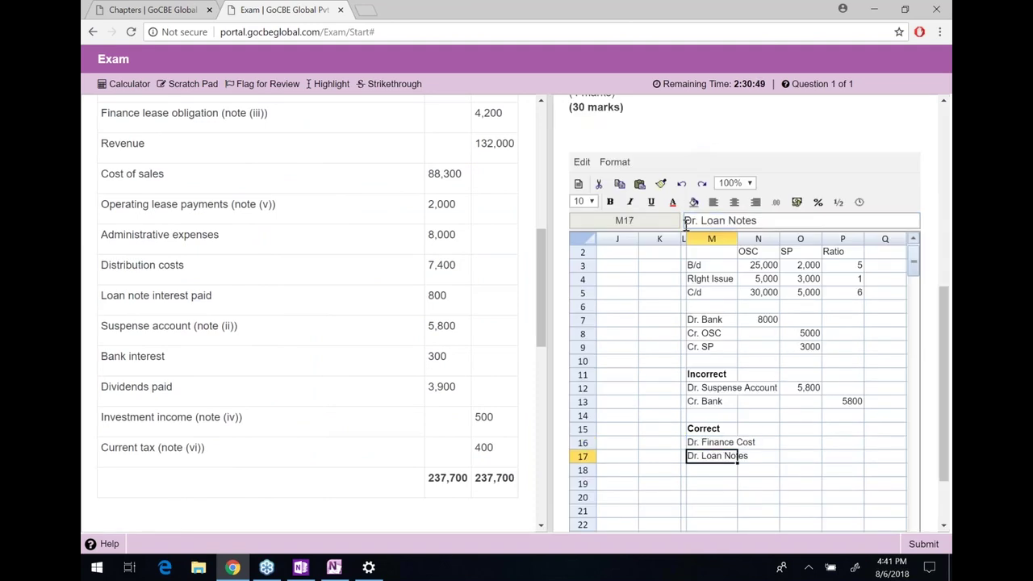
Add Cr. Bank in M18 with a 5,800 credit amount
key("Return")
type("Cr. Bank")
key("Return")
key("Up")
key("Right")
key("Right")
key("Right")
type("5,800")
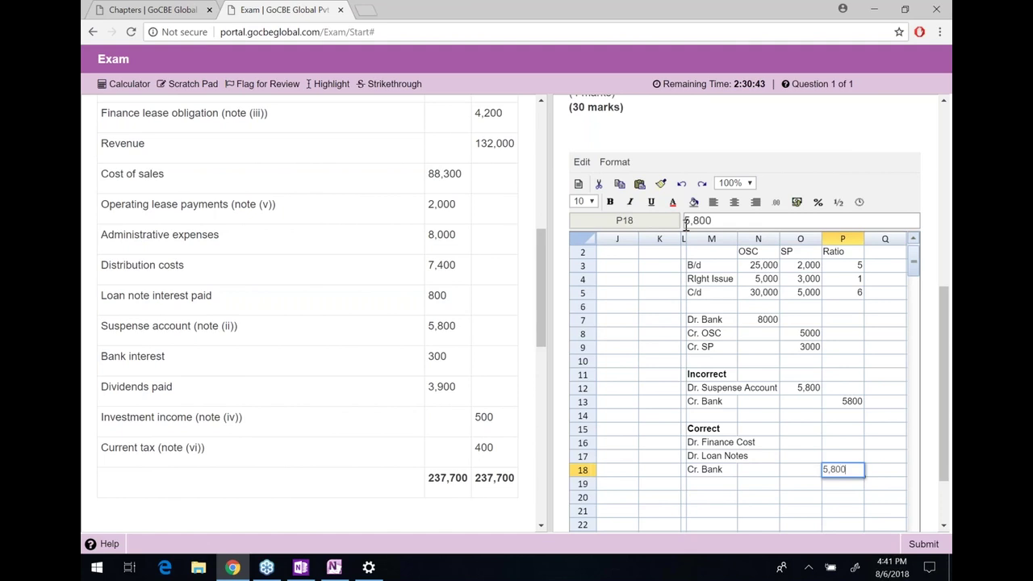
key("Return")
key("Up")
key("Up")
key("Left")
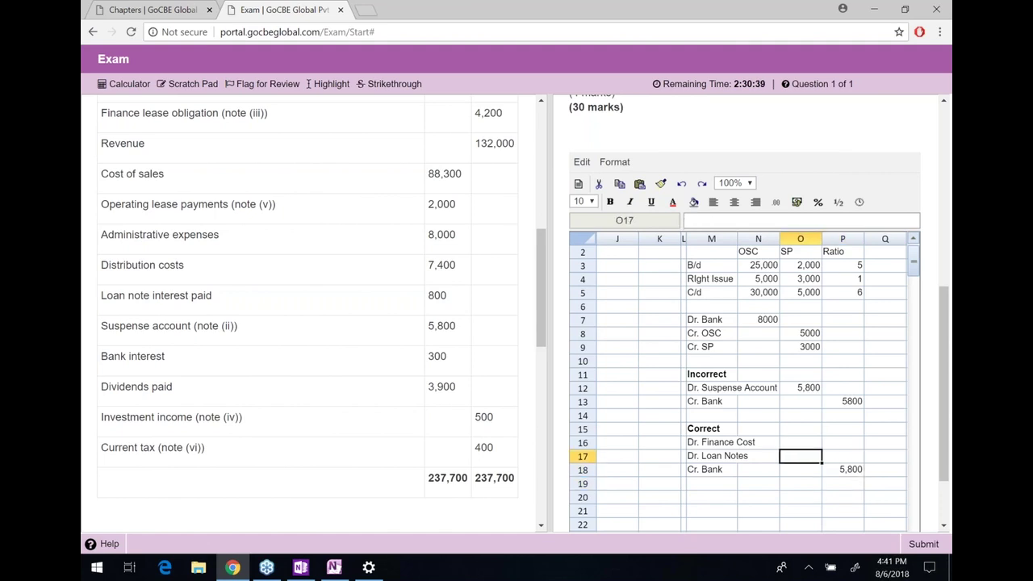
scroll(343, 321, "up", 1)
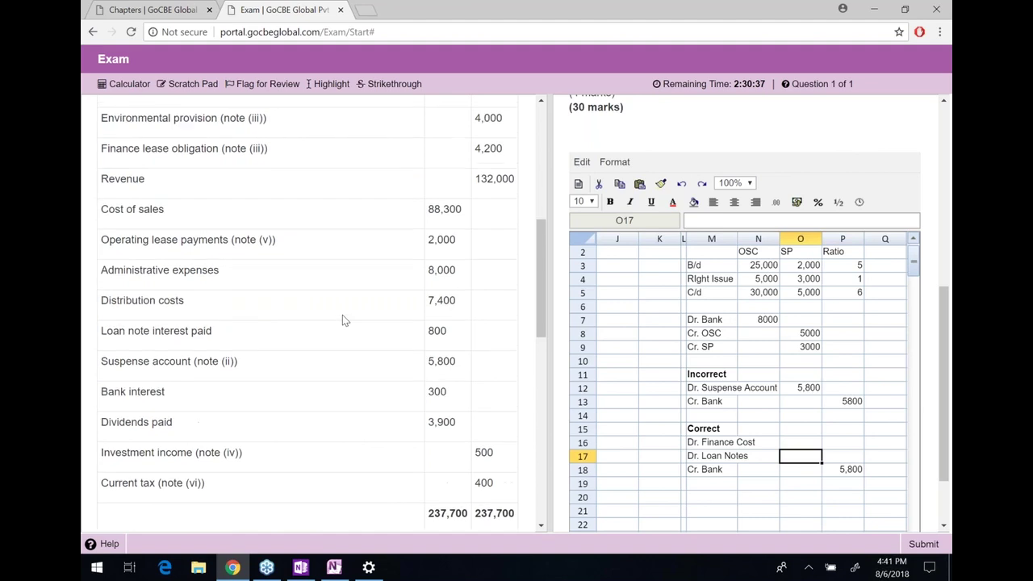
Correct the loan notes amount in O17 to =20000*1/4, giving 5,000
scroll(342, 316, "up", 6)
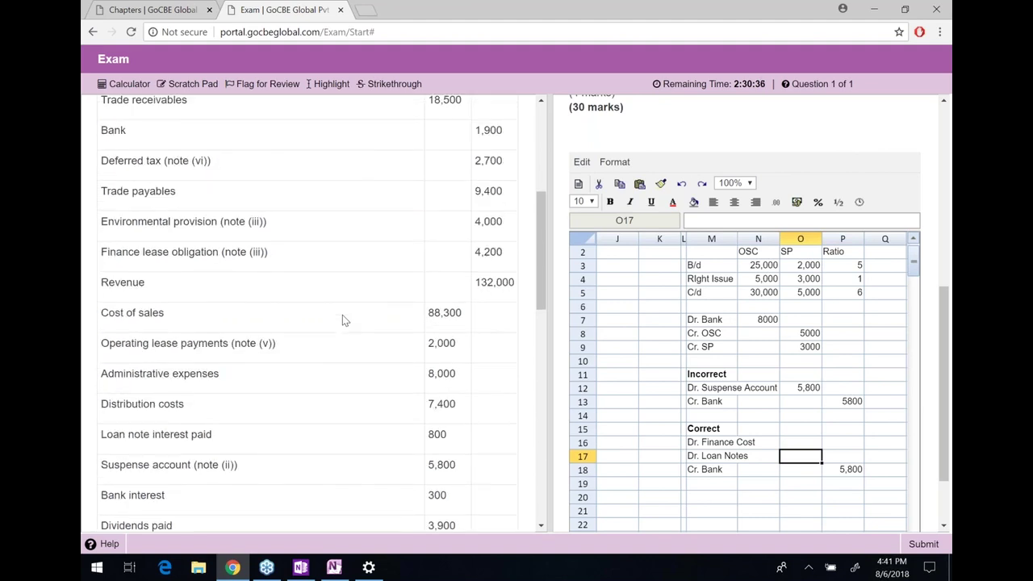
scroll(342, 315, "up", 5)
left_click_drag(106, 237, 508, 238)
left_click(509, 238)
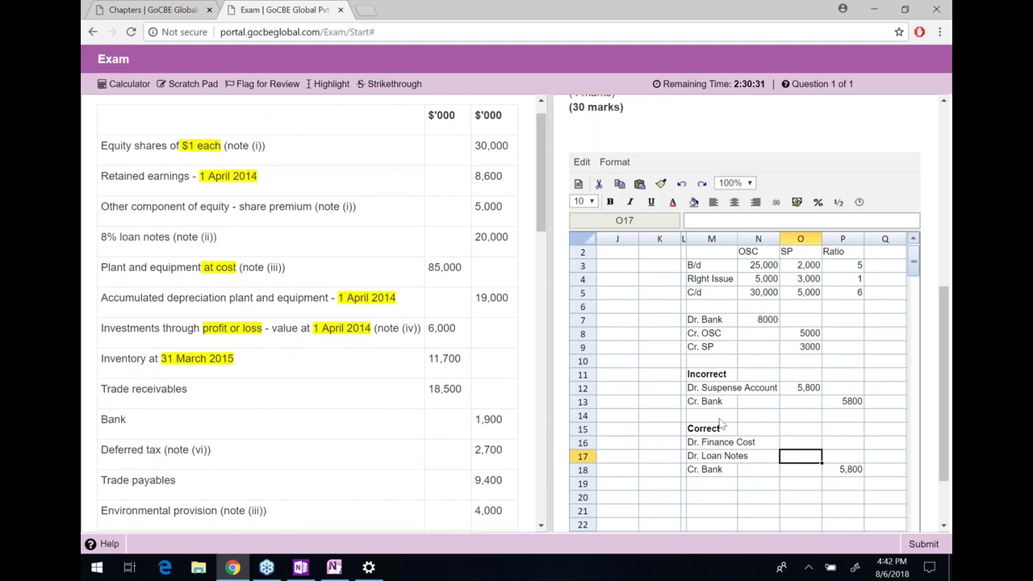
type("=2")
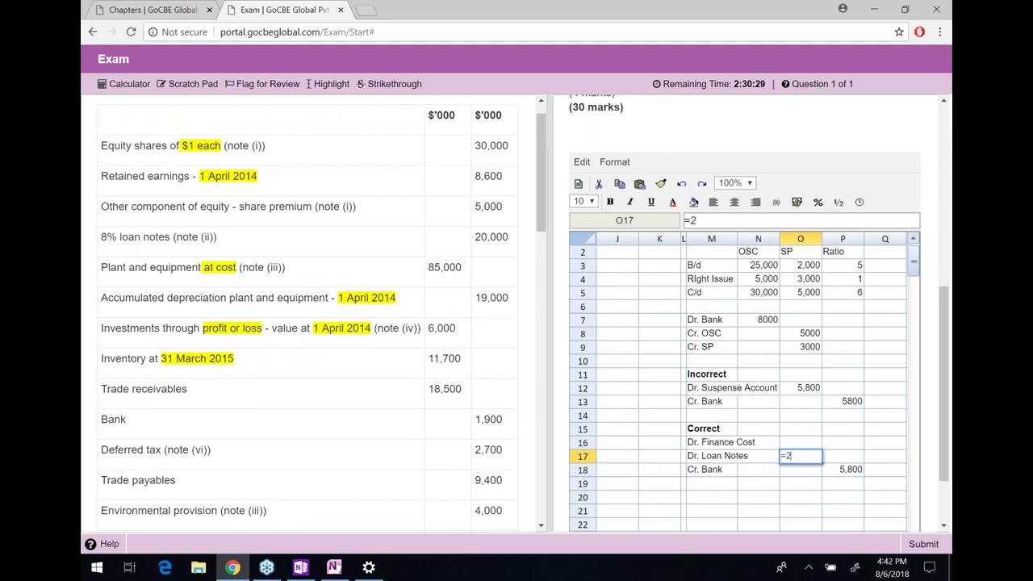
type("000*1/4")
left_click(792, 457)
type("0")
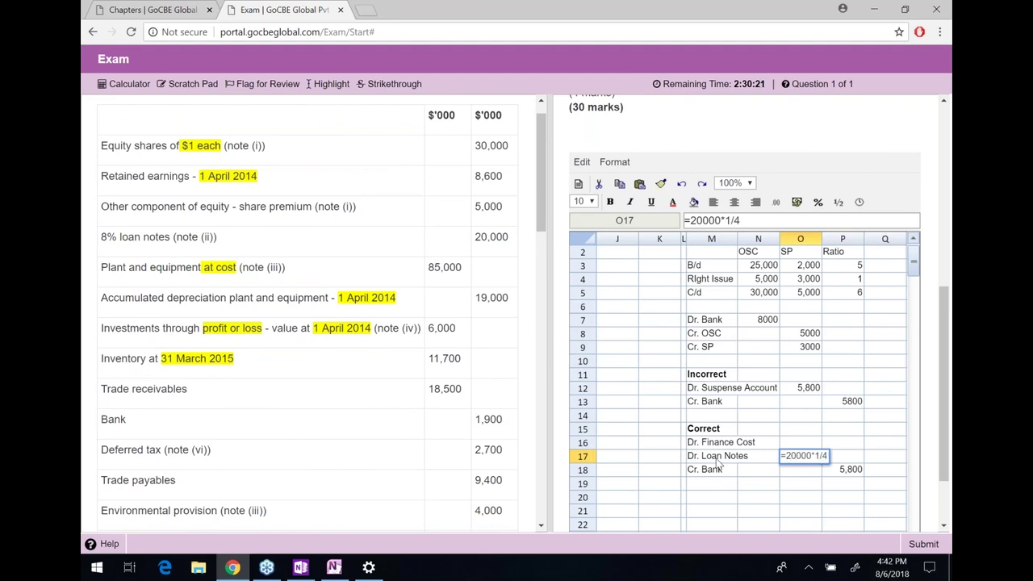
key("Return")
key("Up")
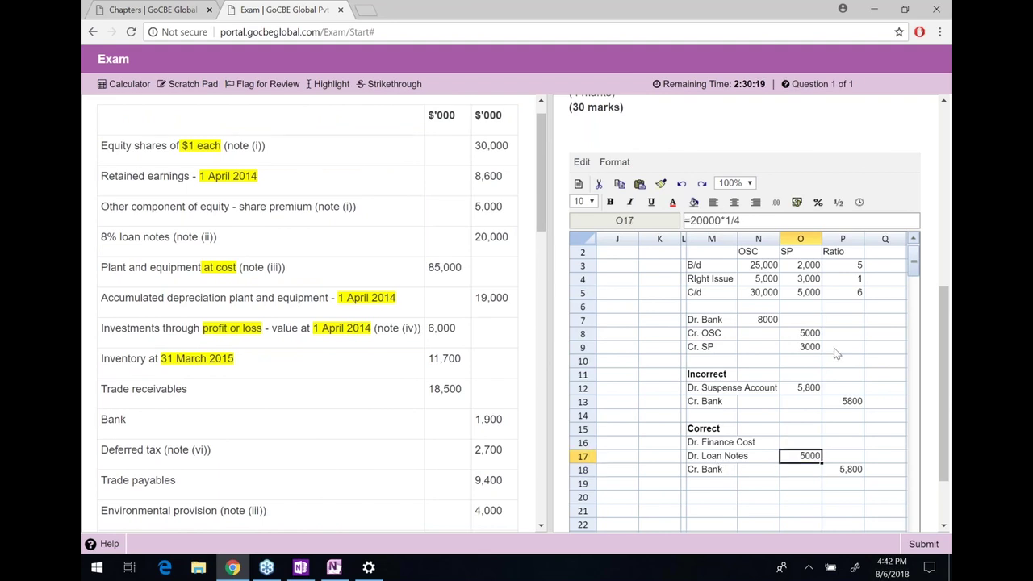
Enter the finance cost formula =20000*8%*6/12 in O16, giving 800
left_click(811, 446)
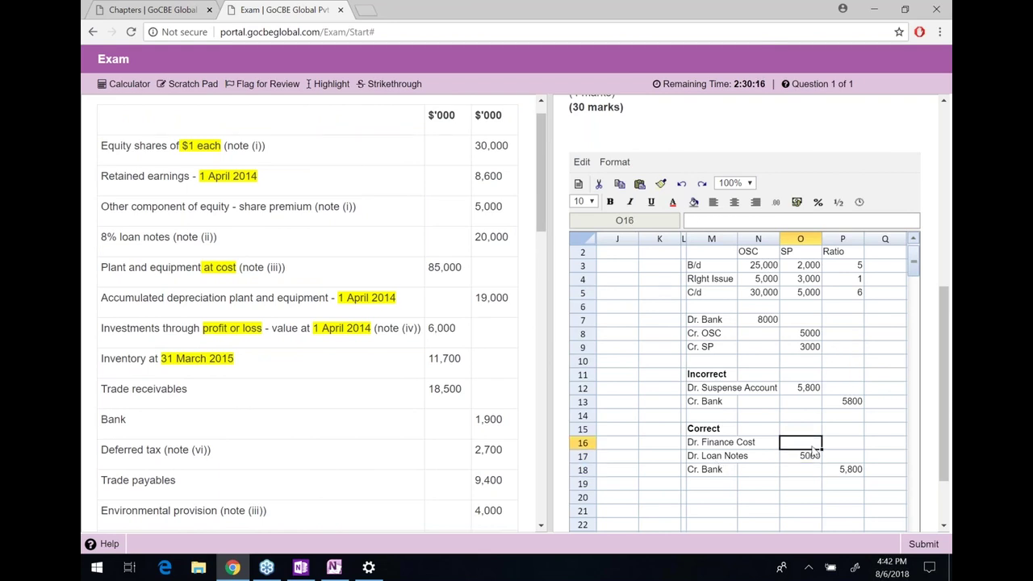
type("=")
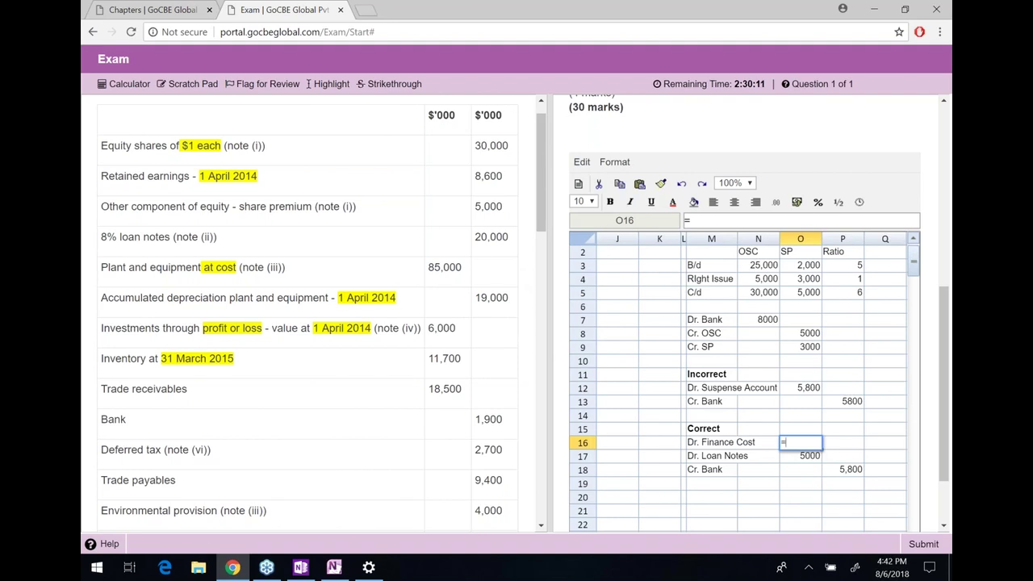
type("20000*8%*6/12")
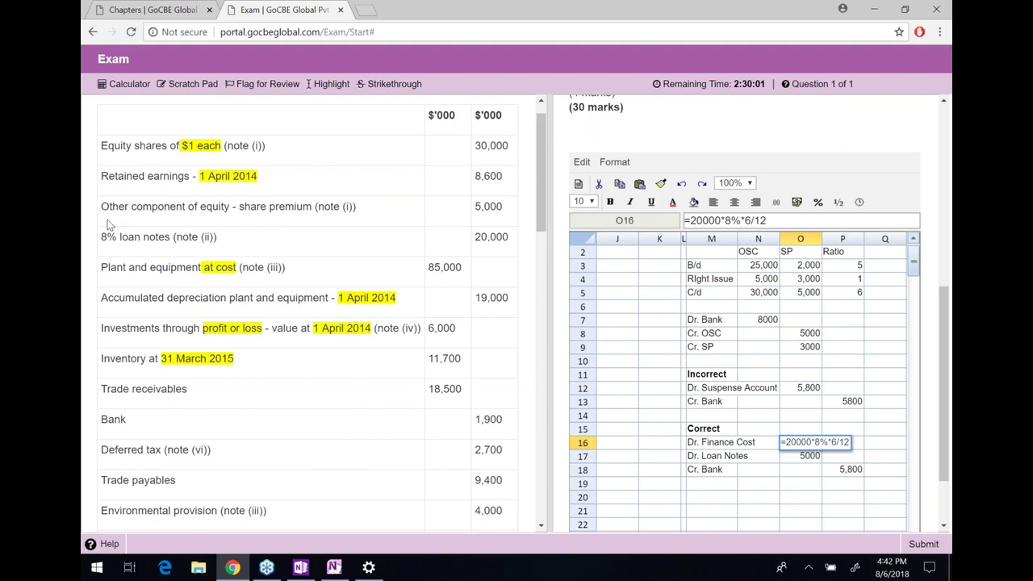
key("Return")
key("Up")
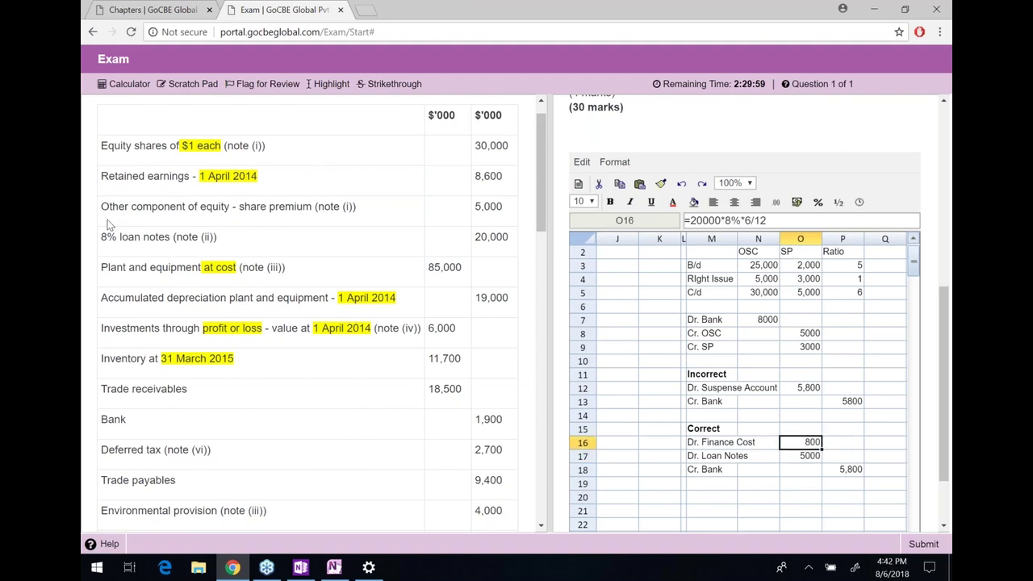
Format O16:O17 as #,##0 and select the Correct journal lines to check them
key("shift+Down")
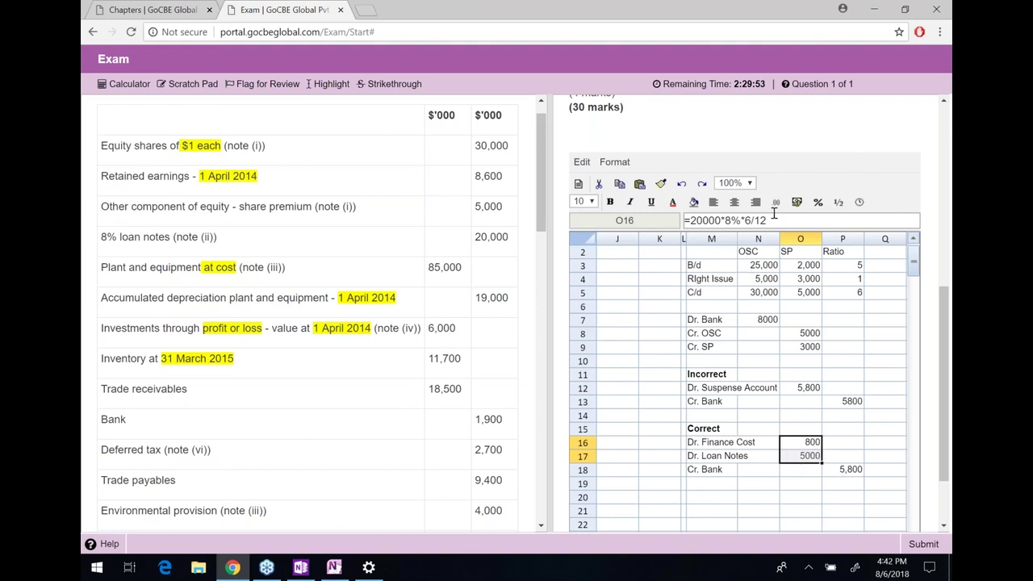
left_click(776, 202)
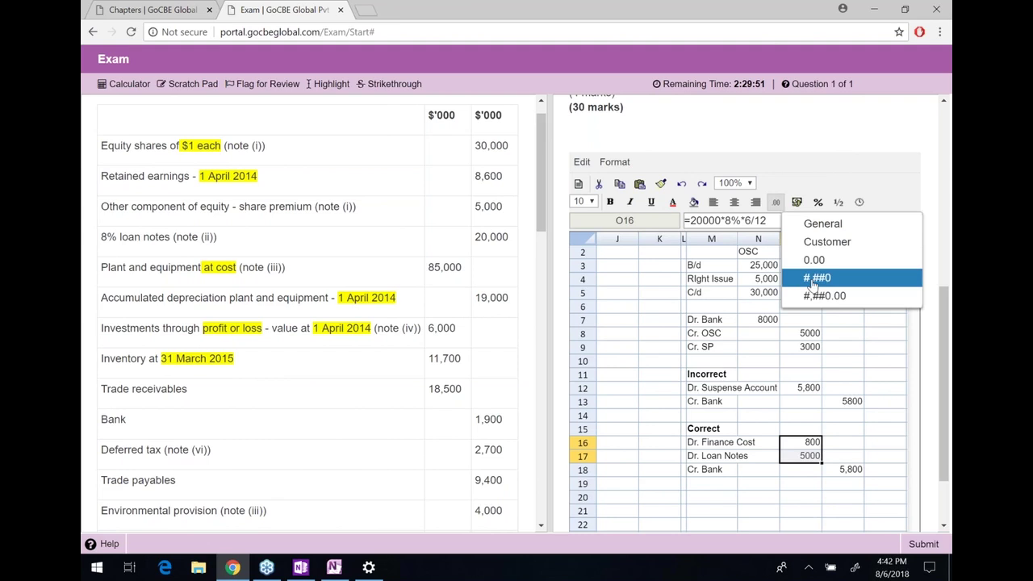
left_click(815, 278)
left_click(804, 442)
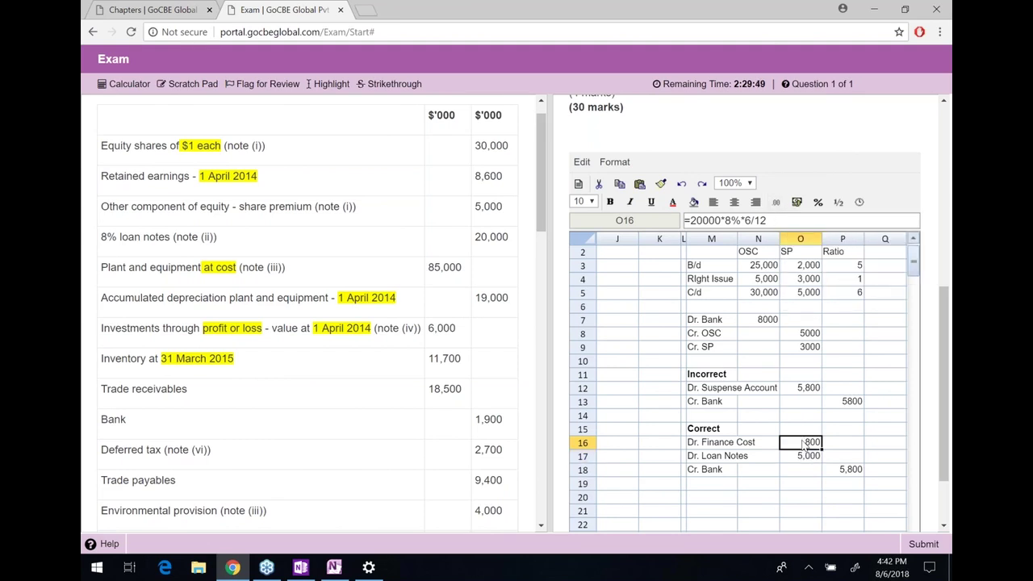
key("Left")
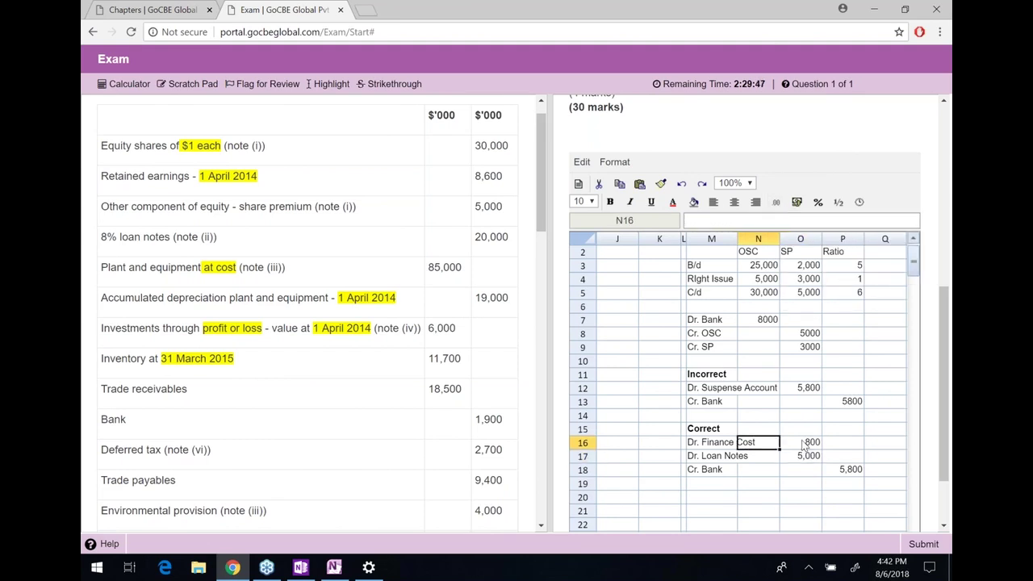
key("Left")
key("shift+Right")
key("shift+Right")
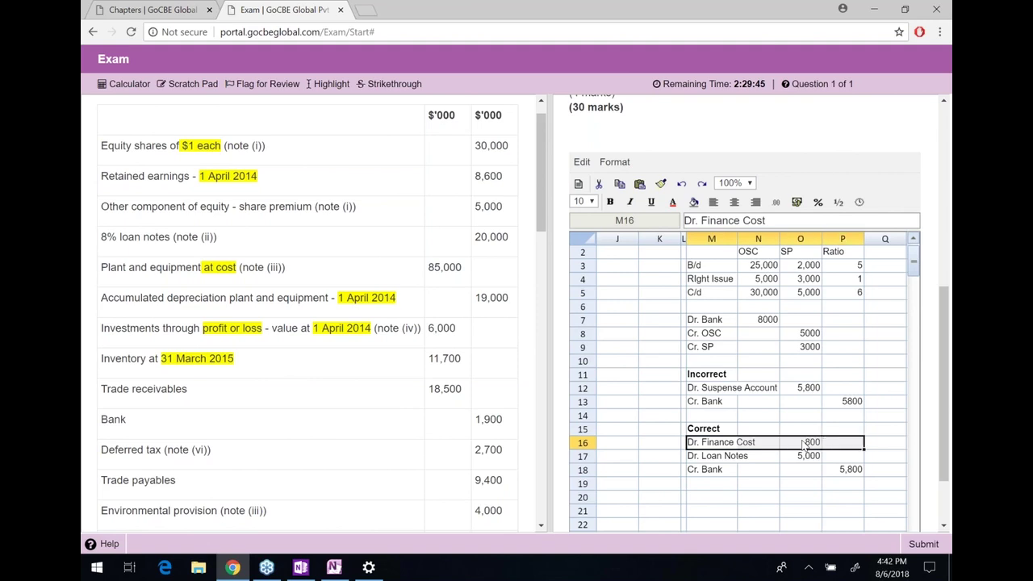
key("shift+Down")
key("shift+Down")
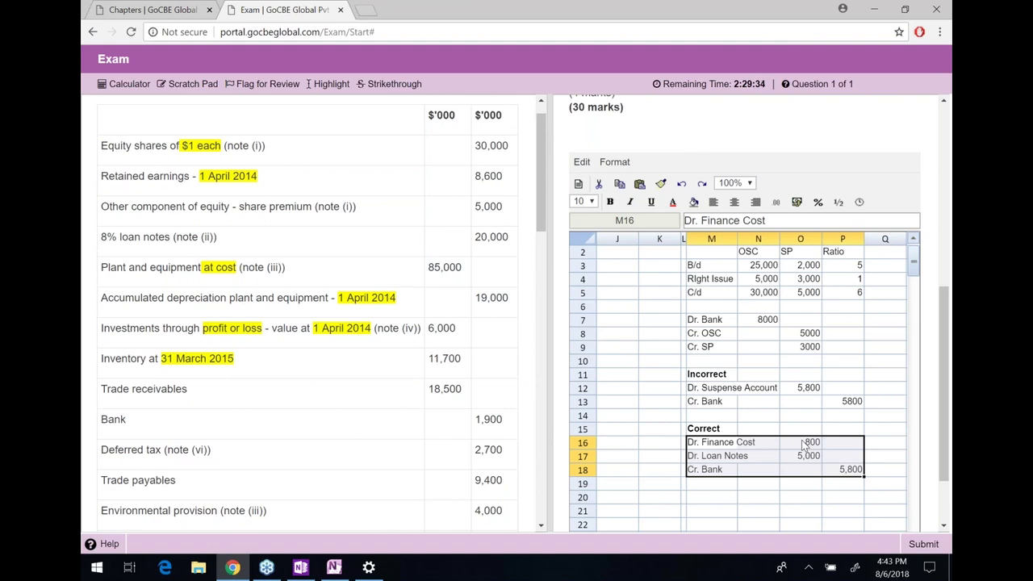
key("Left")
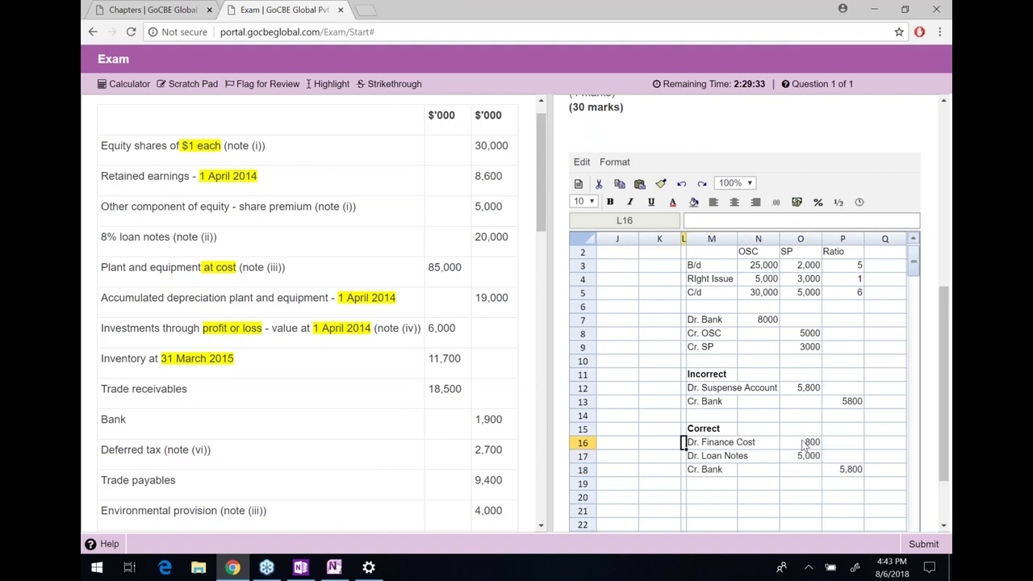
Type the 2.) heading in H11 and the Finance cost label in H12
key("Left")
key("Left")
key("Left")
key("Left")
key("Up")
key("Up")
key("Up")
key("Up")
key("Up")
type("2.)")
key("Return")
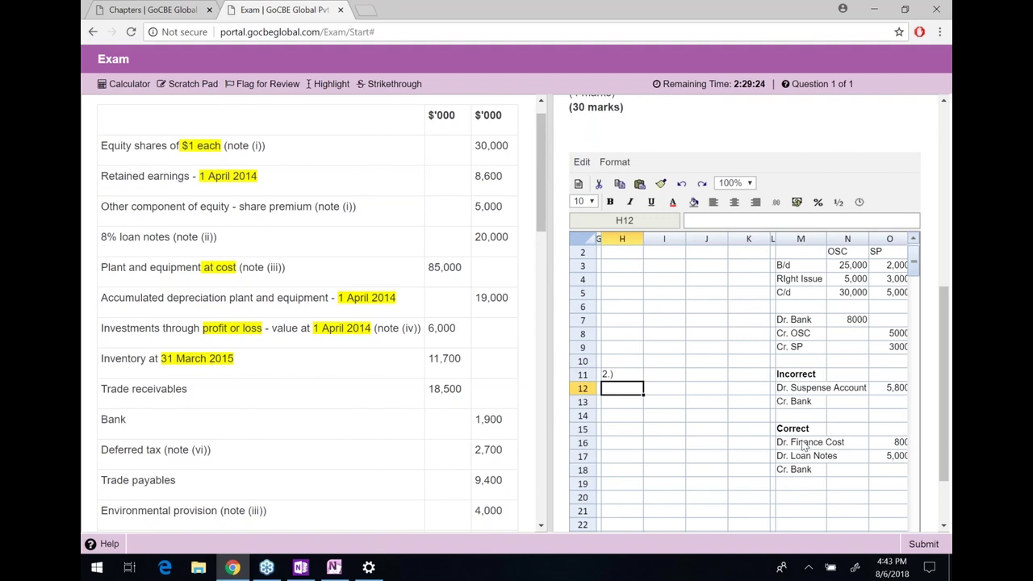
type("Finance cot")
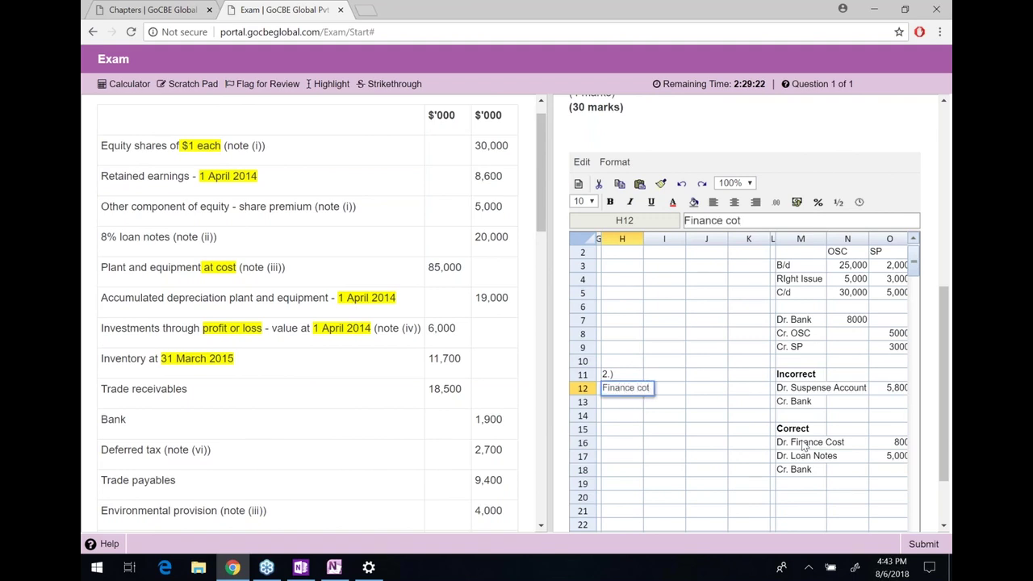
key("BackSpace")
type("st")
key("Return")
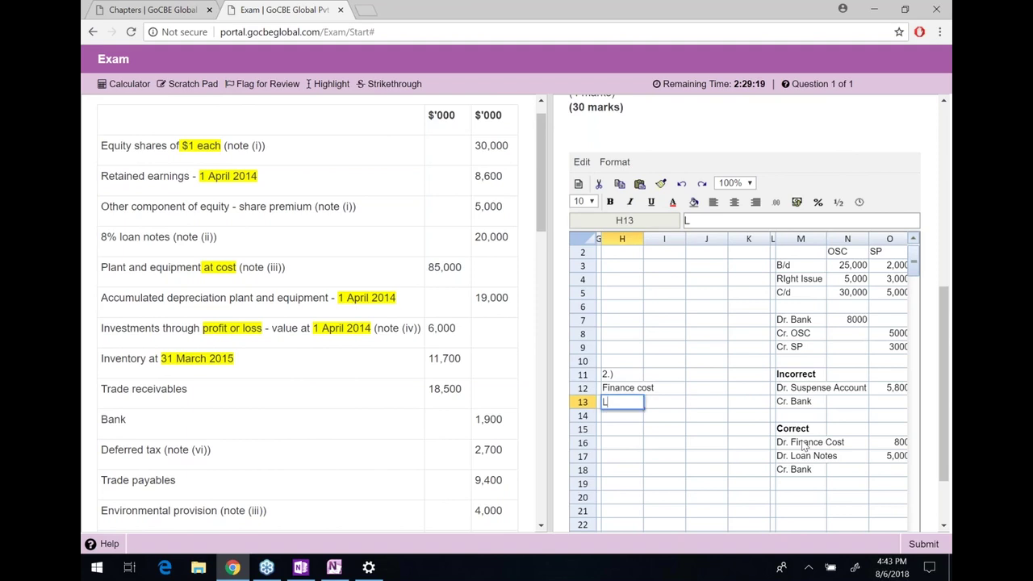
Add Loan notes in H13 and an indented Suspense account in I14, then narrow column H
type("Loan notes")
key("Tab")
key("Return")
type("Suspen")
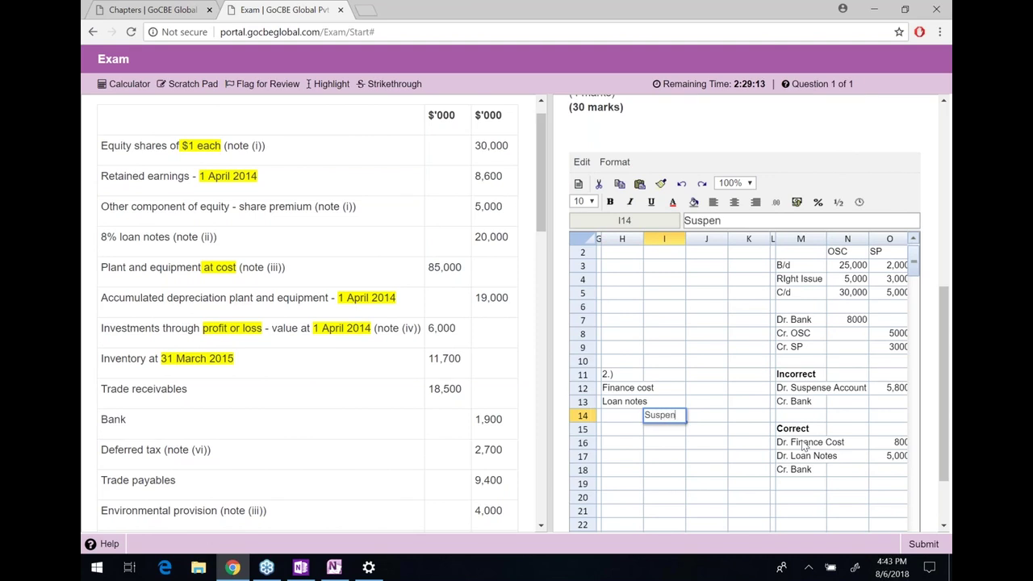
type("se account")
key("Return")
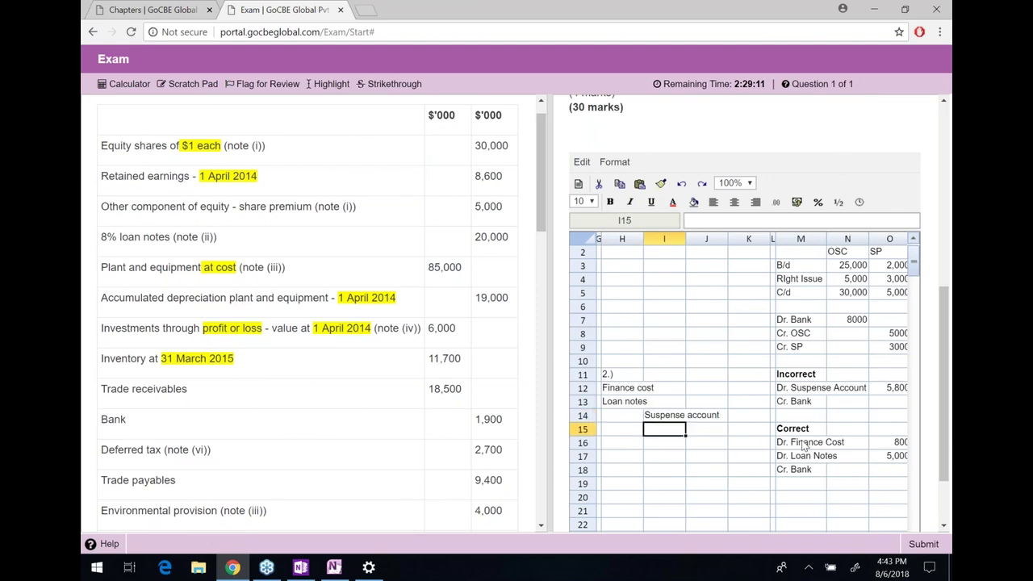
left_click_drag(623, 237, 712, 236)
Link J12 to =O16 (800) and J13 to =O17 (5000)
left_click(720, 393)
type("=")
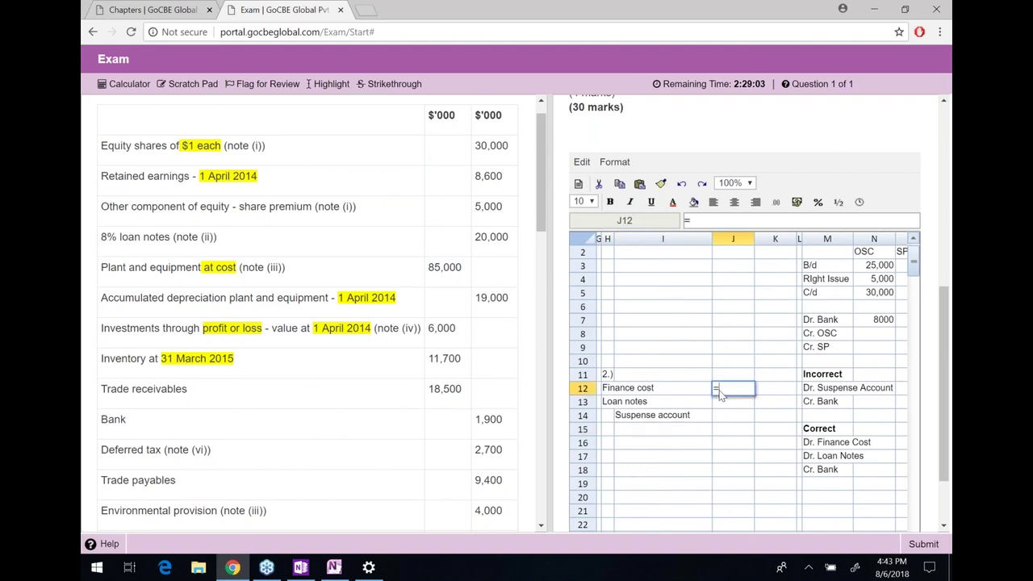
key("Right")
key("Right")
key("Right")
key("Down")
key("Down")
key("Down")
key("Down")
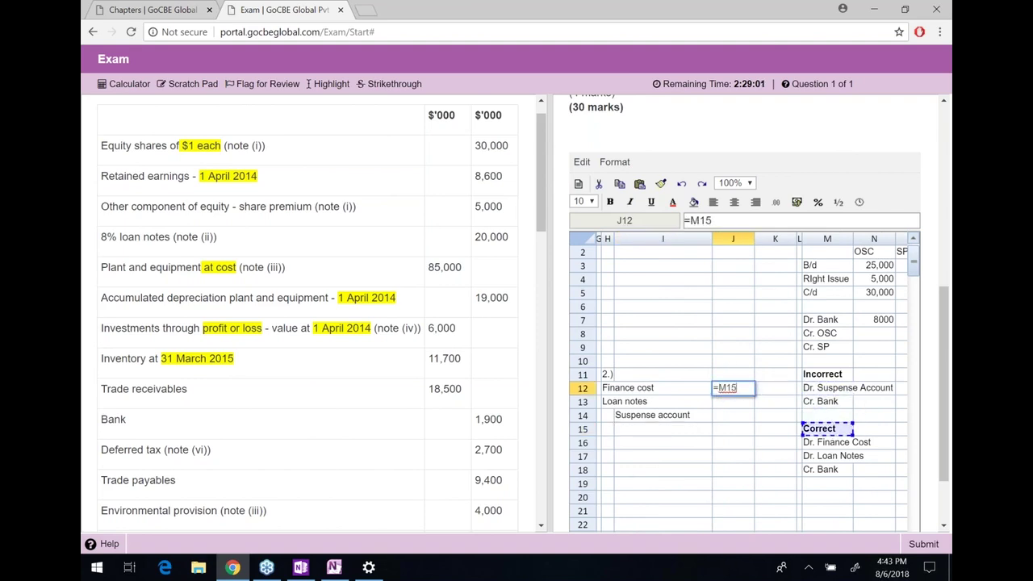
key("Right")
key("Right")
key("Return")
type("=")
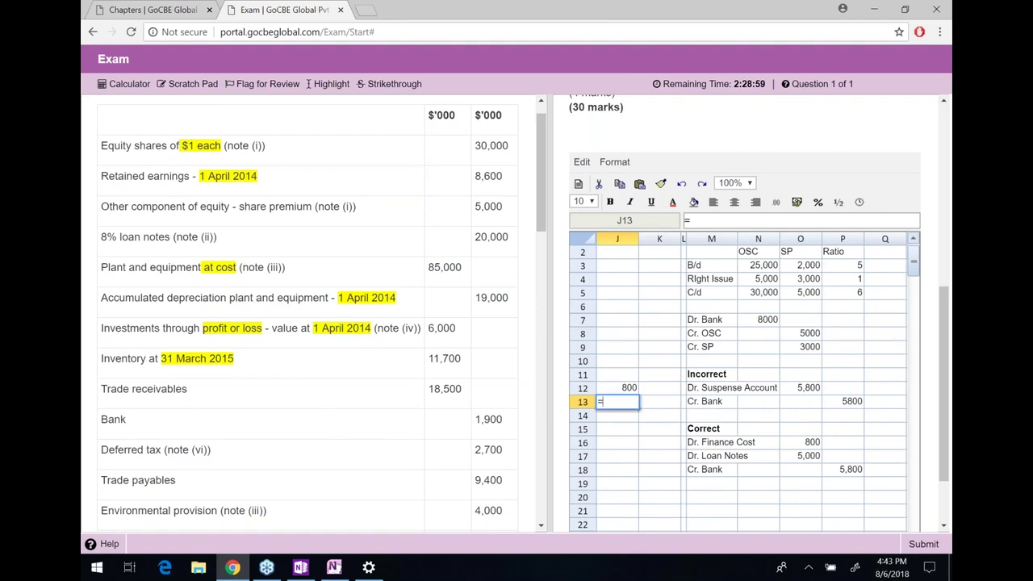
key("Right")
key("Right")
key("Down")
key("Down")
key("Down")
key("Right")
key("Down")
key("Right")
key("Right")
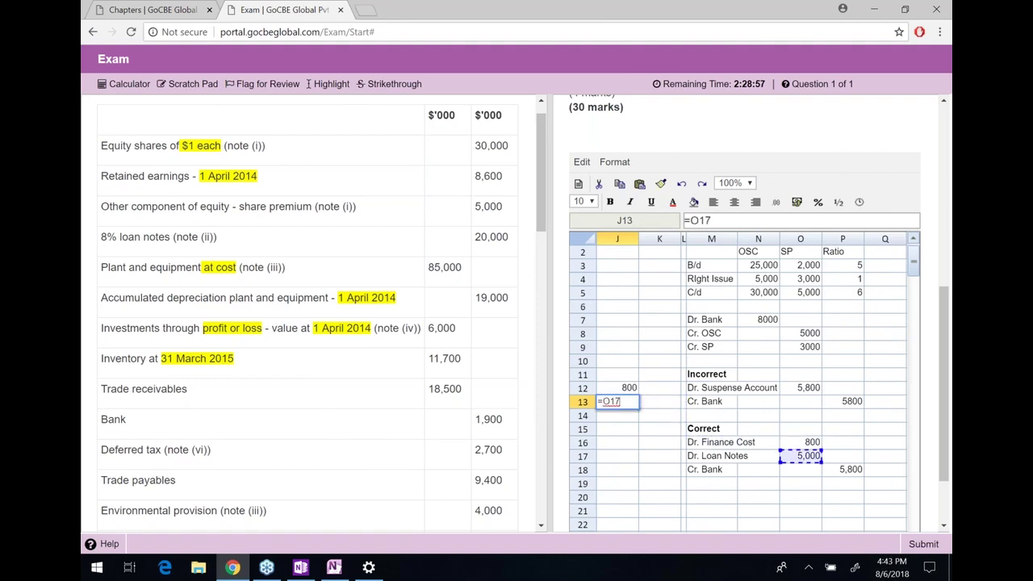
key("Return")
Link K14 to =O12 so the Suspense account credit shows 5800
key("Right")
type("=")
key("Right")
key("Up")
key("Up")
key("Right")
key("Right")
key("Right")
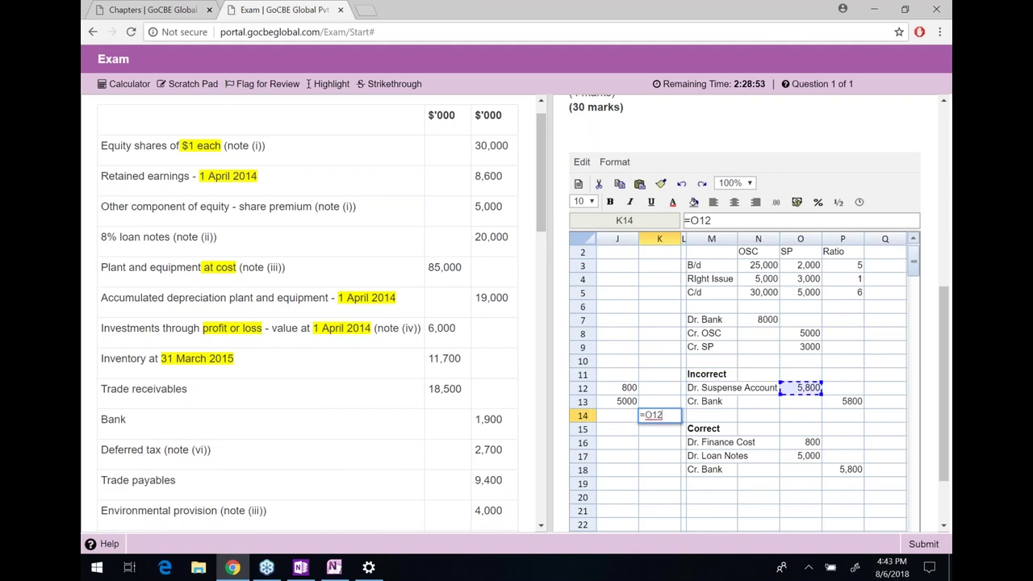
key("Return")
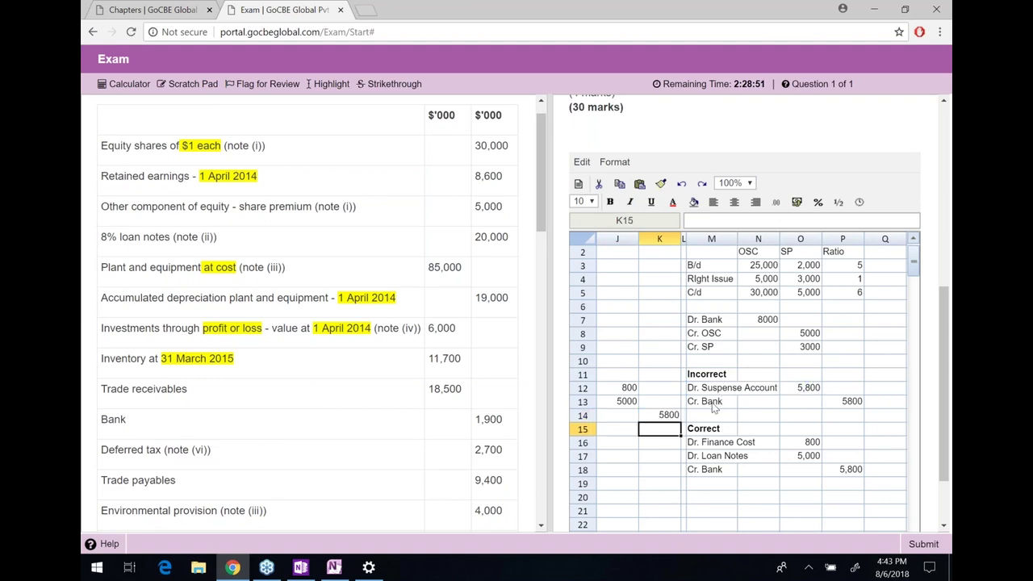
Compare the incorrect and correct Cr. Bank journal lines, then return to the Finance cost label
left_click_drag(704, 401, 857, 404)
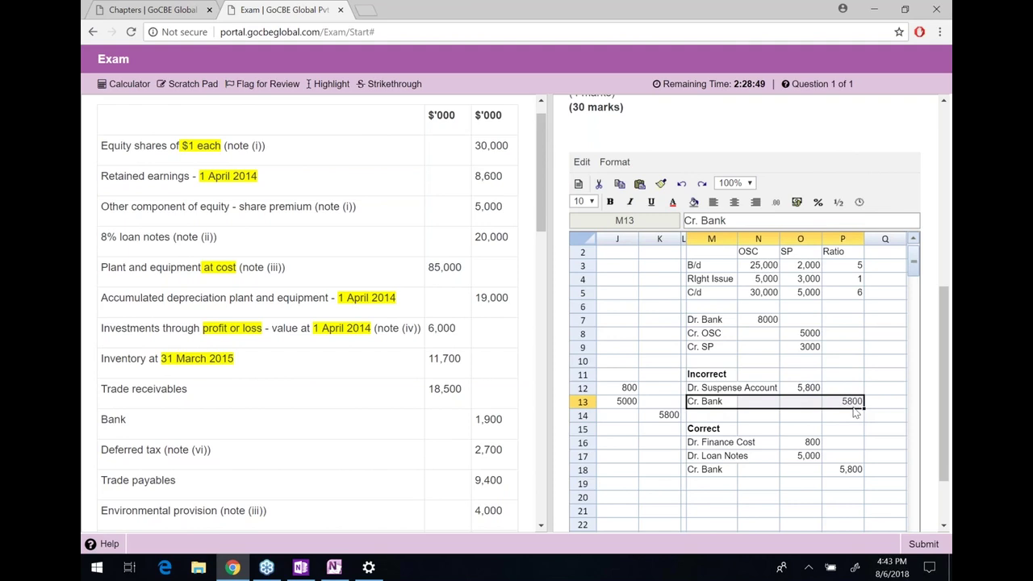
left_click(836, 469)
left_click_drag(773, 473, 728, 472)
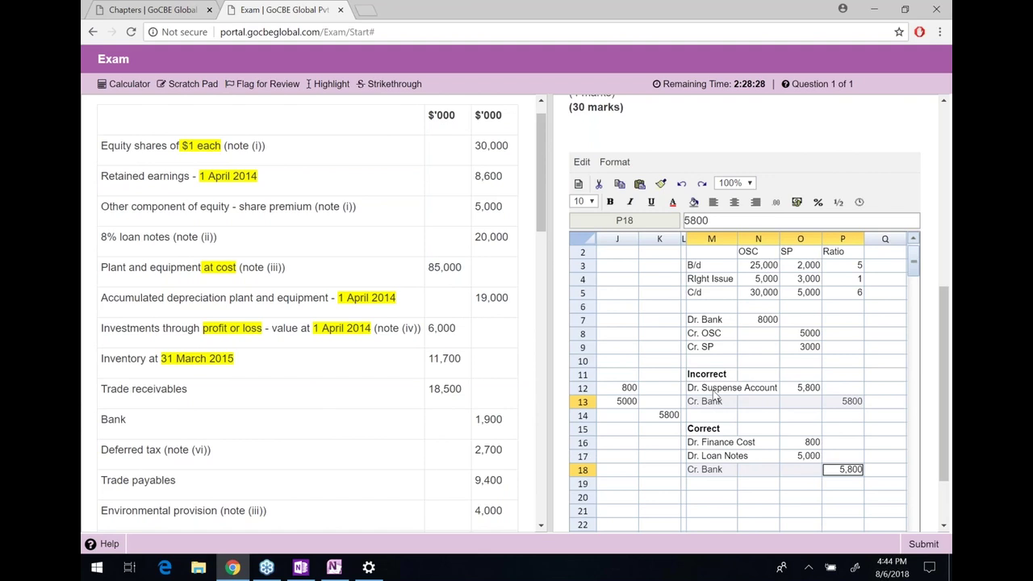
left_click(715, 390)
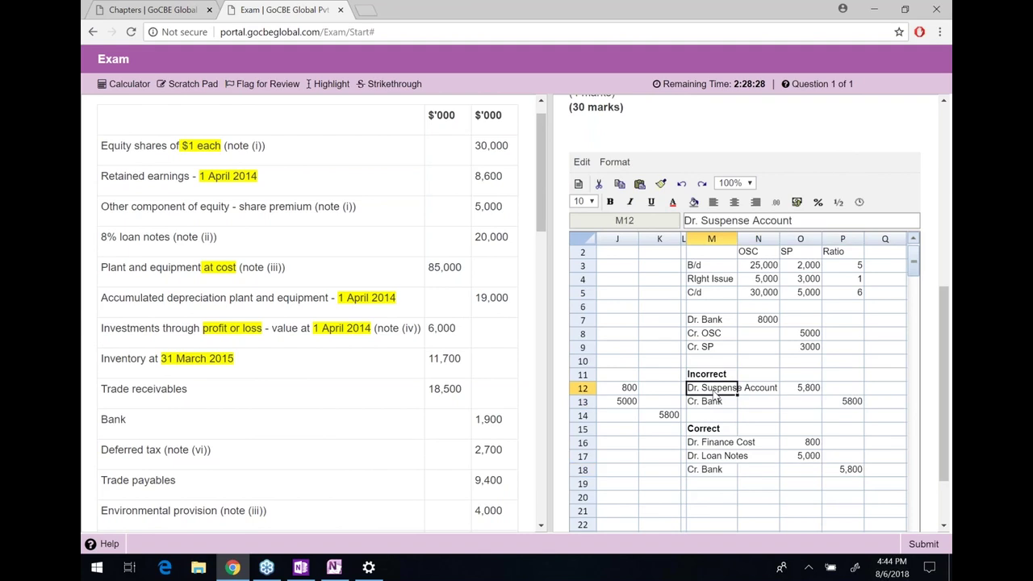
key("Left")
key("Left")
key("Left")
key("Left")
key("Left")
key("Left")
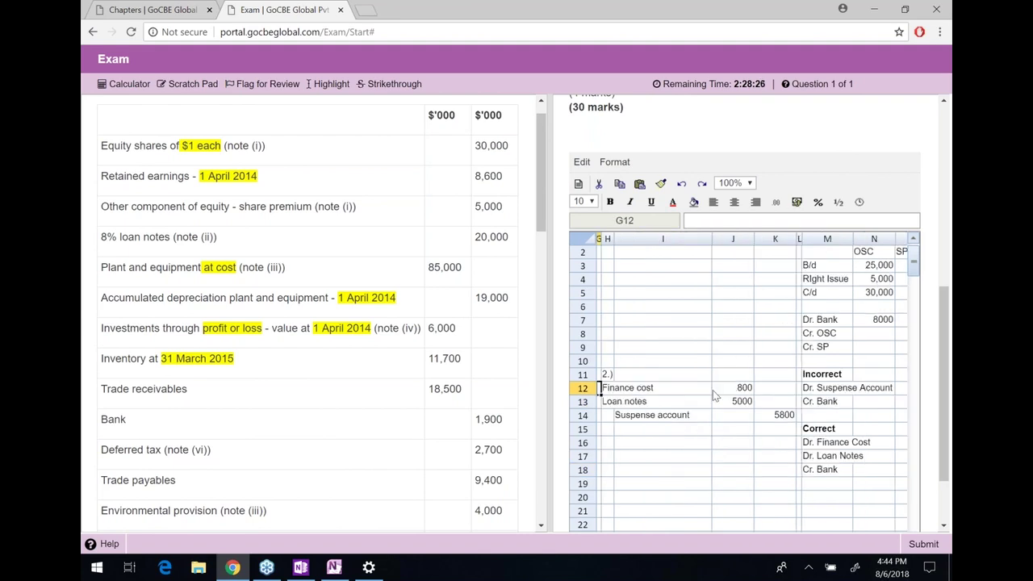
key("Left")
key("Left")
key("Left")
key("Left")
key("Left")
key("Left")
key("Right")
key("Right")
key("Right")
key("Right")
key("Right")
key("Right")
key("Right")
key("Right")
key("Left")
key("Right")
key("Left")
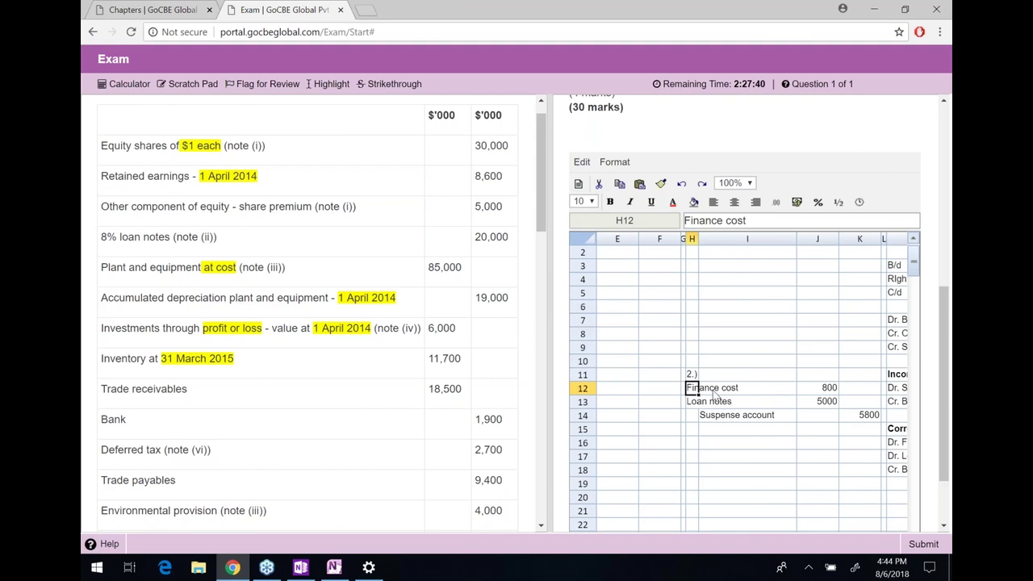
Select the 2.) working amount range J12:K22
key("shift+Right")
key("shift+Right")
key("shift+Right")
key("shift+Down")
key("shift+Down")
key("shift+Down")
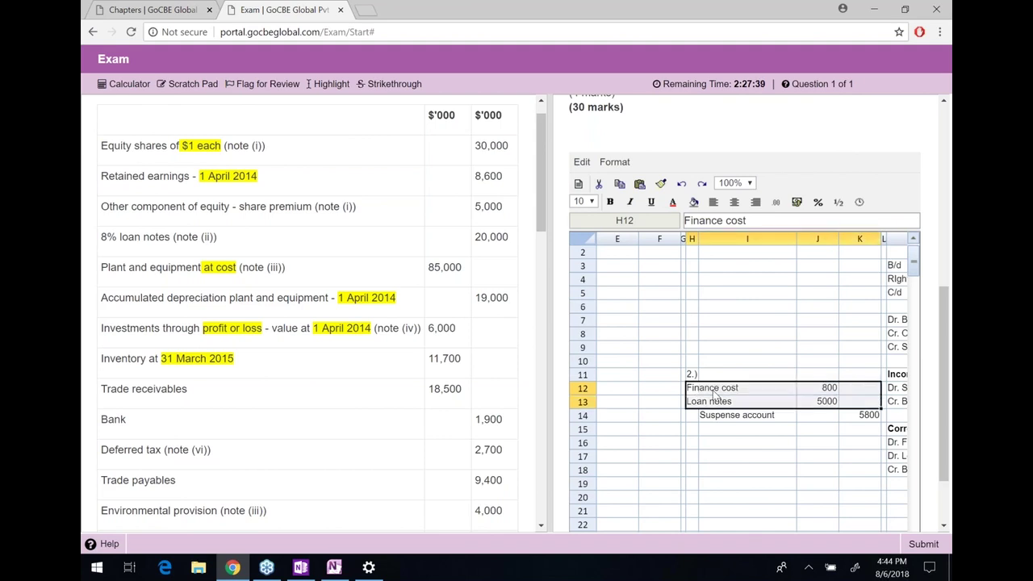
key("Down")
key("Up")
key("shift+Right")
key("shift+Right")
key("shift+Right")
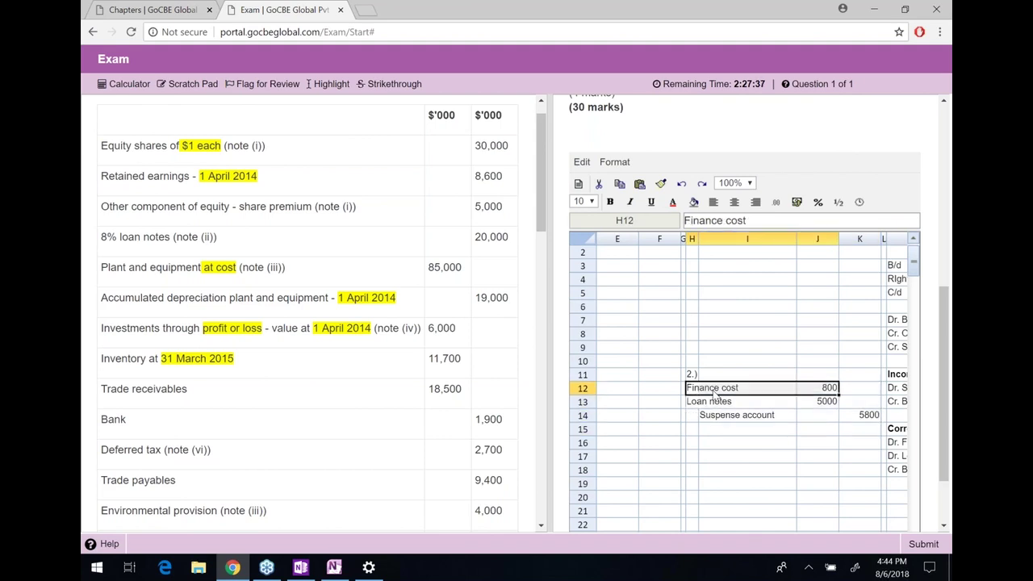
key("shift+Down")
key("shift+Down")
key("Right")
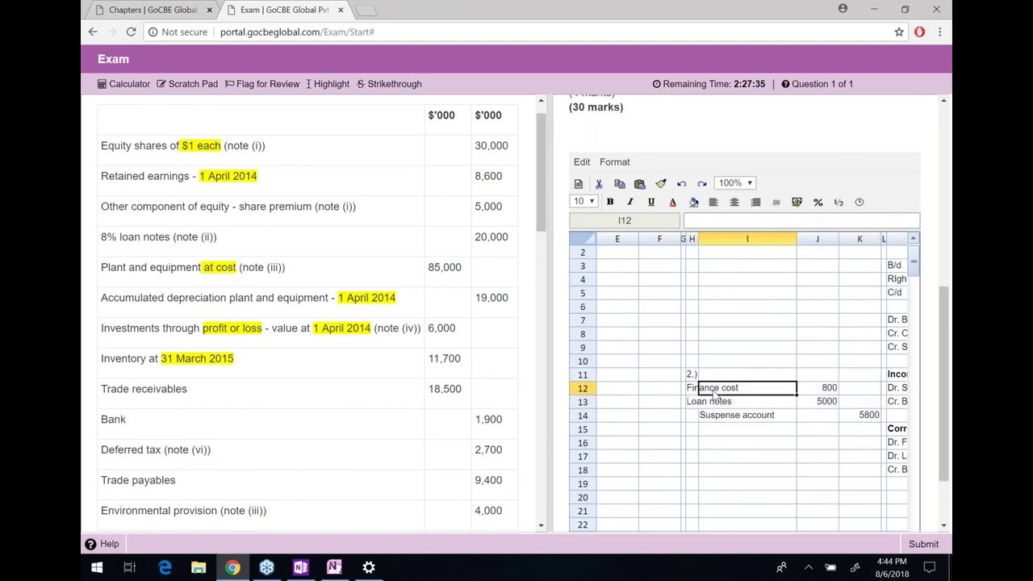
key("Right")
key("shift+Right")
key("shift+Down")
key("shift+Down")
key("shift+Down")
key("shift+Down")
key("shift+Down")
key("shift+Down")
key("shift+Down")
key("shift+Down")
key("shift+Down")
key("shift+Down")
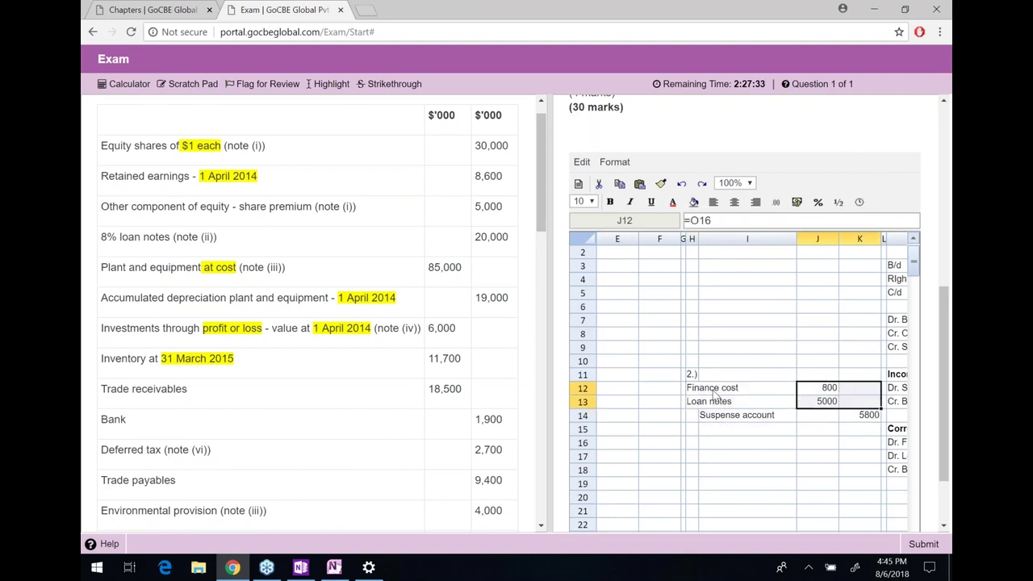
key("shift+Down")
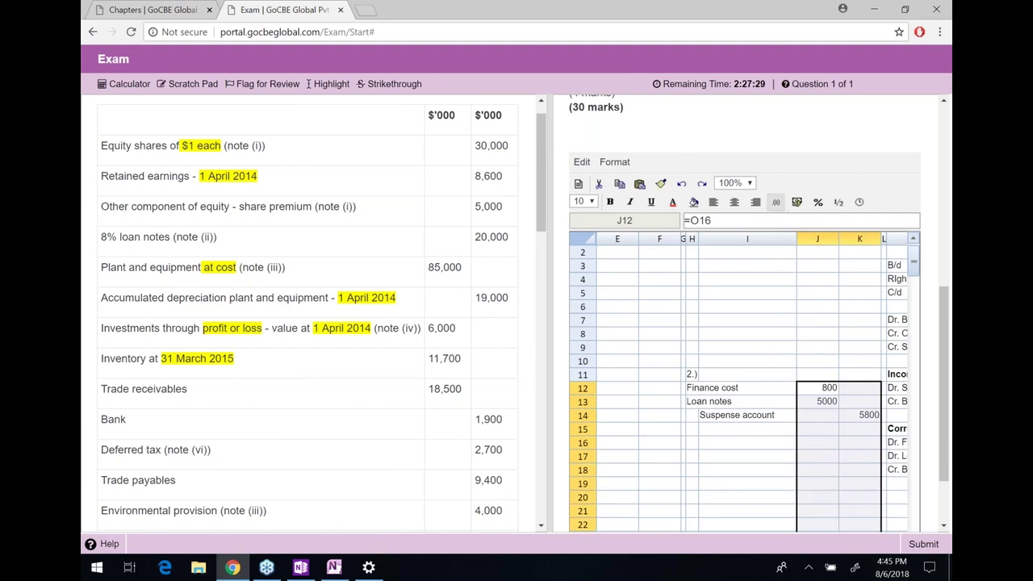
Apply the #,##0 format so Loan notes shows 5,000 and Suspense account 5,800
left_click(776, 202)
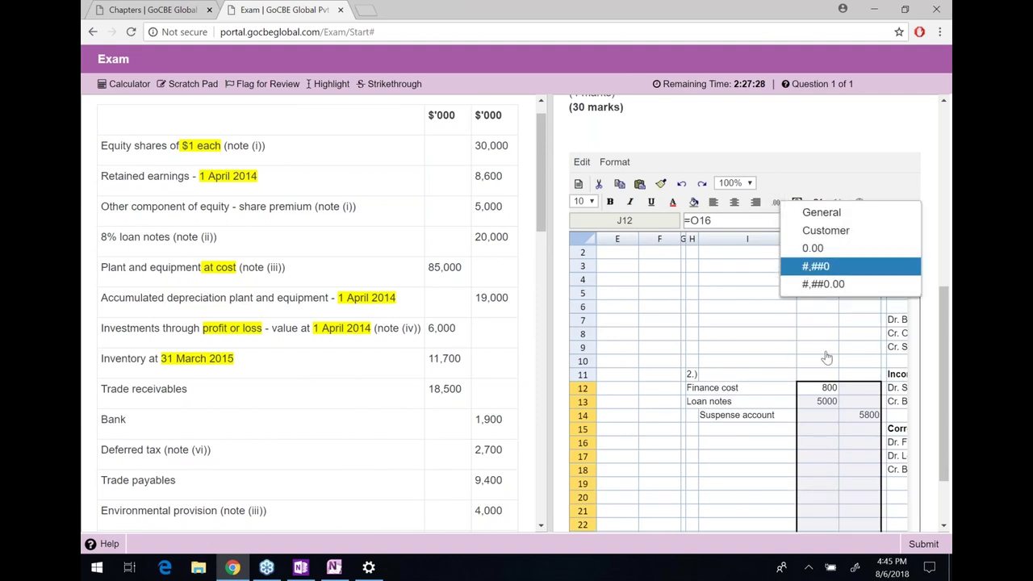
key("Return")
left_click(836, 429)
key("Return")
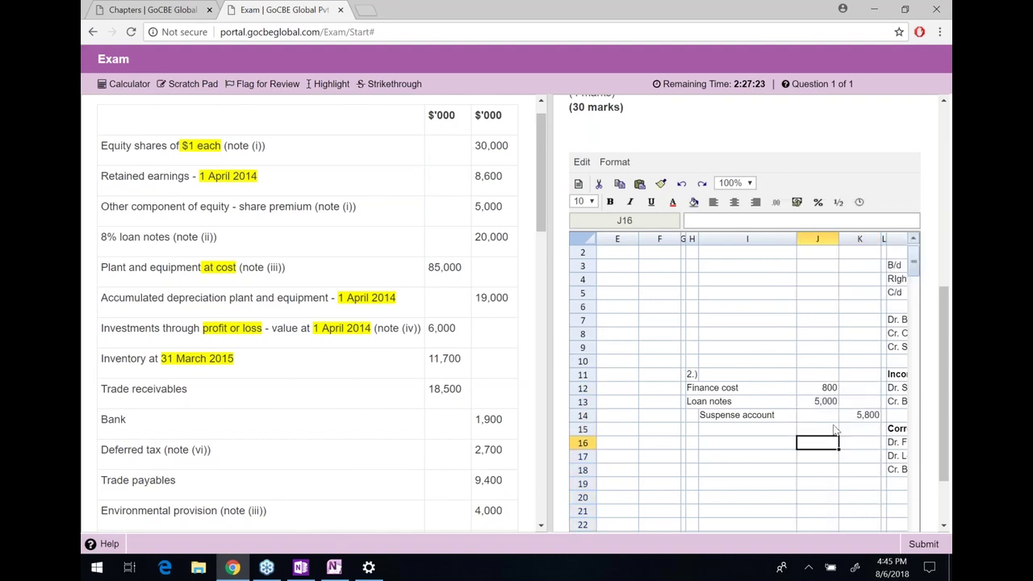
key("Left")
key("Left")
Scroll the question pane to note 3 and select the word 'Included'
scroll(409, 458, "down", 2)
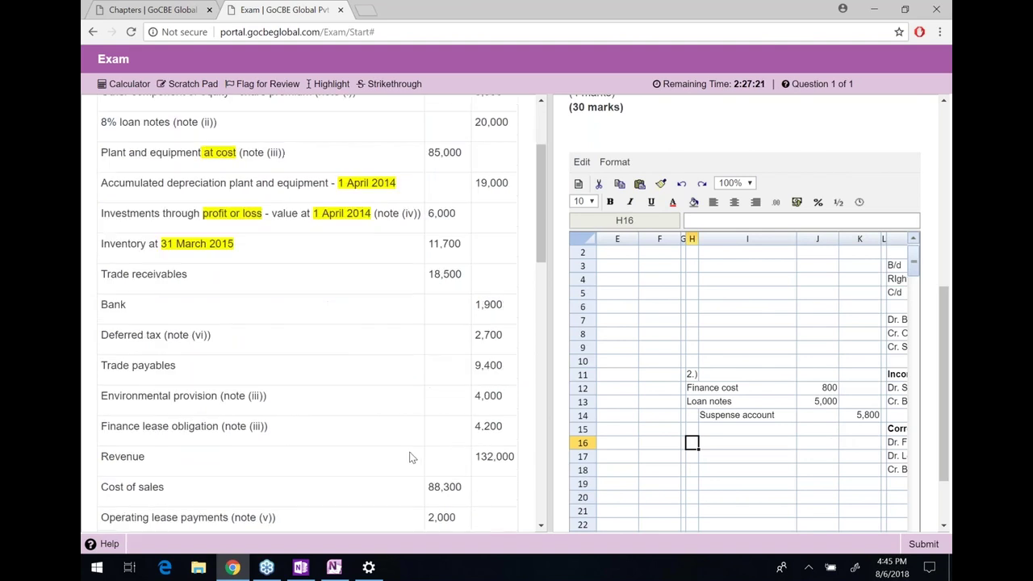
scroll(409, 458, "down", 4)
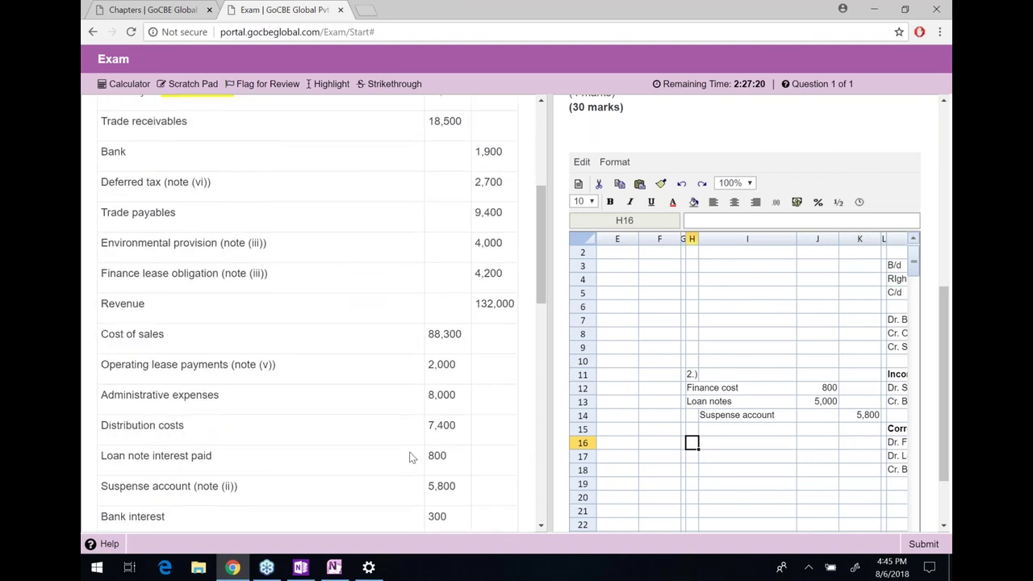
scroll(409, 458, "down", 8)
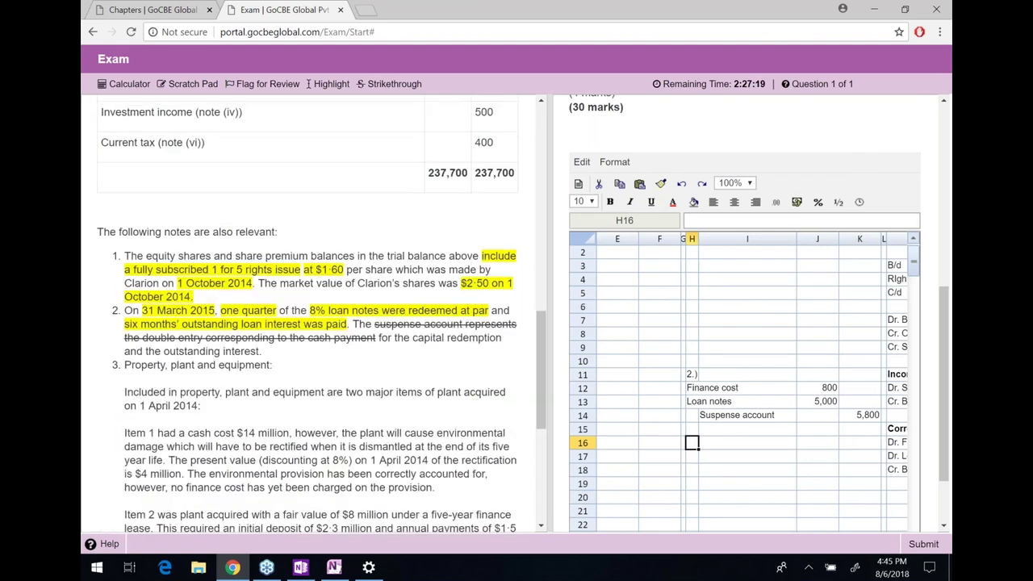
scroll(409, 458, "down", 1)
scroll(267, 360, "down", 1)
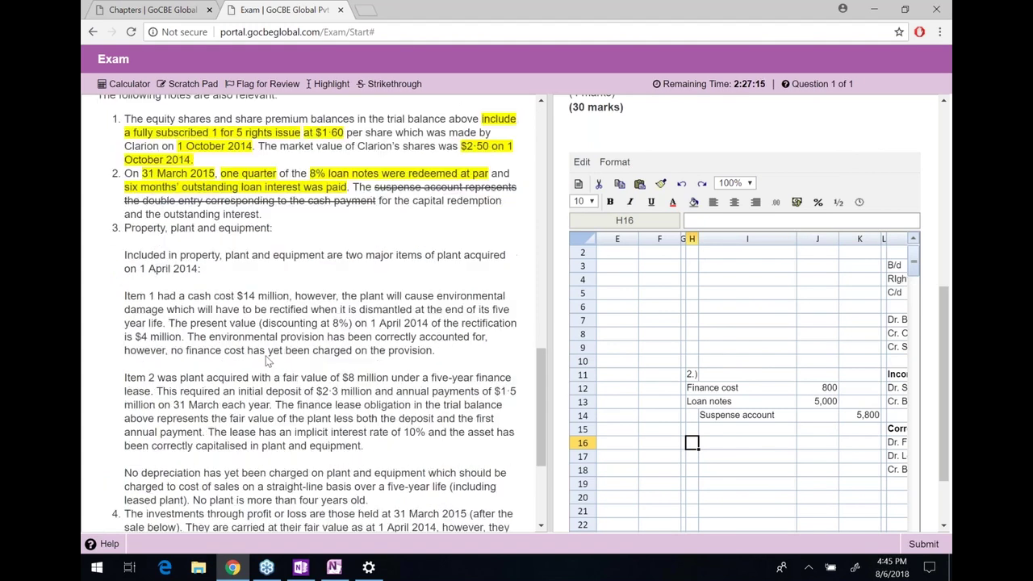
scroll(266, 360, "down", 1)
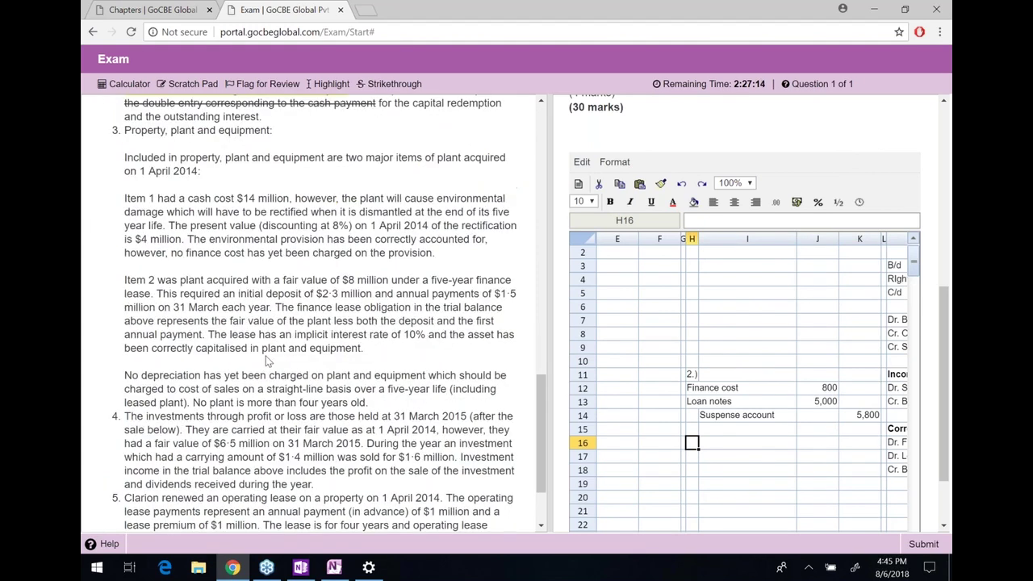
scroll(267, 360, "down", 1)
scroll(220, 310, "up", 2)
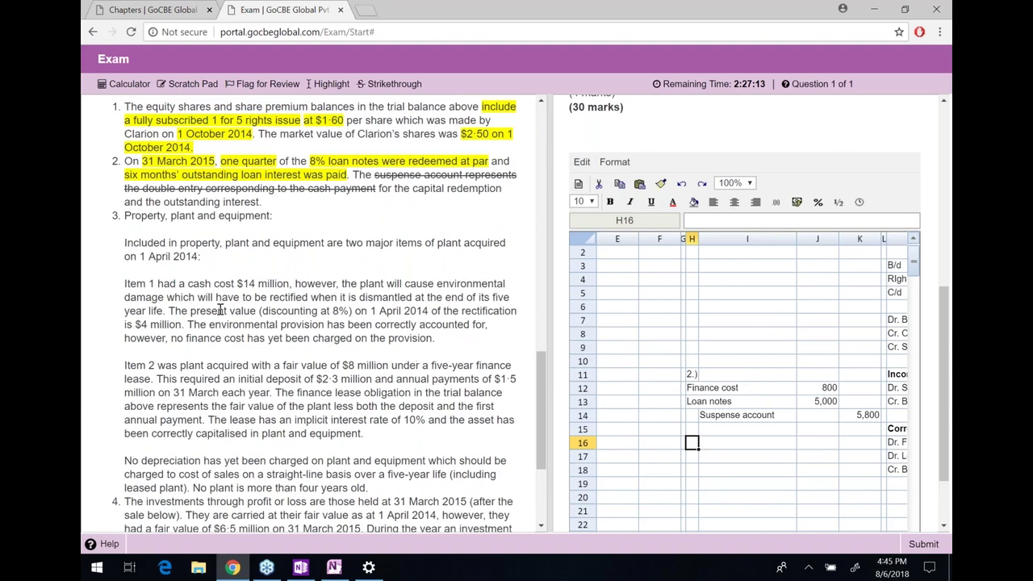
left_click_drag(124, 216, 124, 203)
left_click(123, 224)
left_click_drag(124, 243, 166, 243)
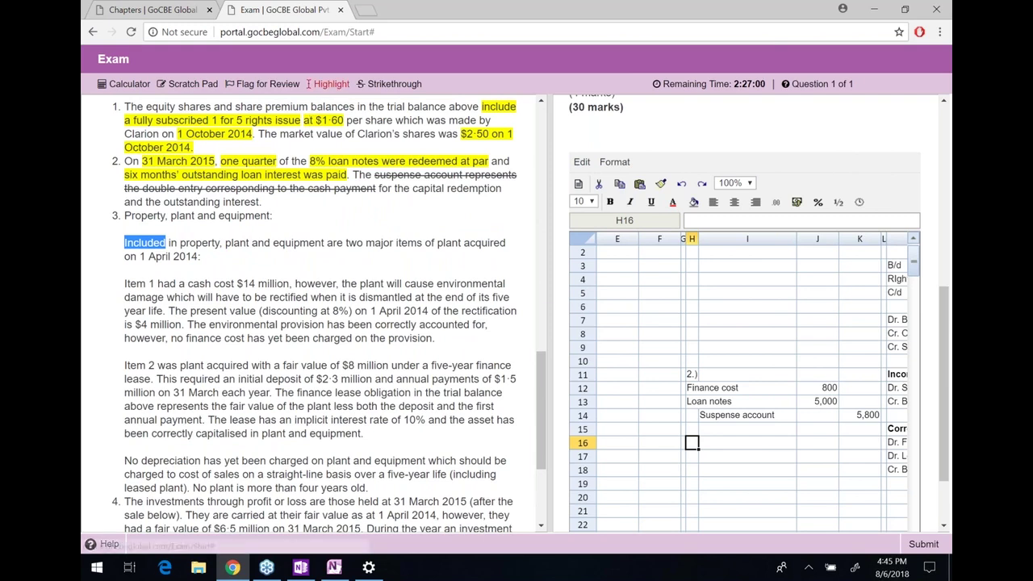
left_click_drag(201, 243, 506, 243)
left_click(506, 243)
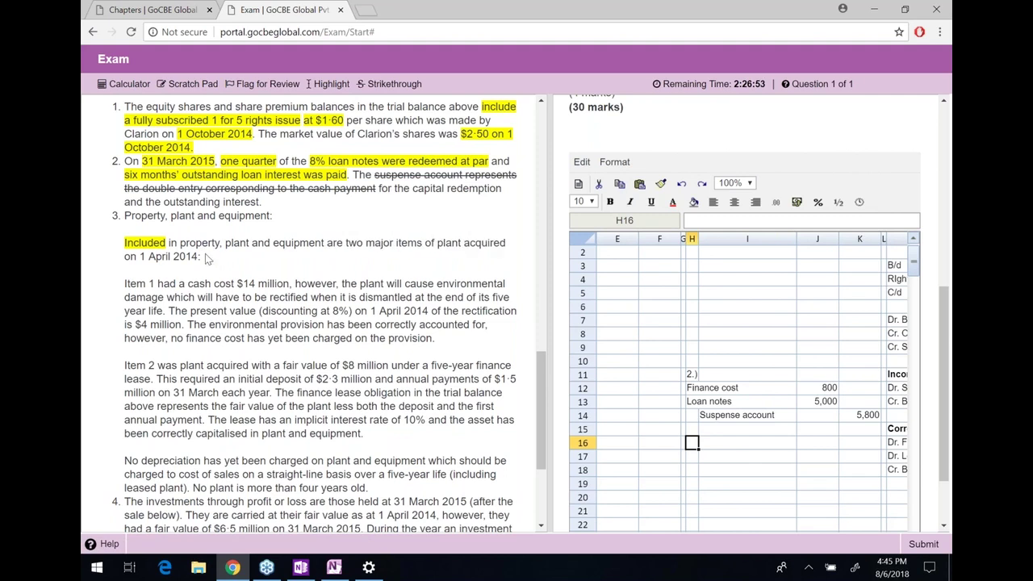
Highlight 'acquired on 1 April 2014' in note 3
right_click(476, 245)
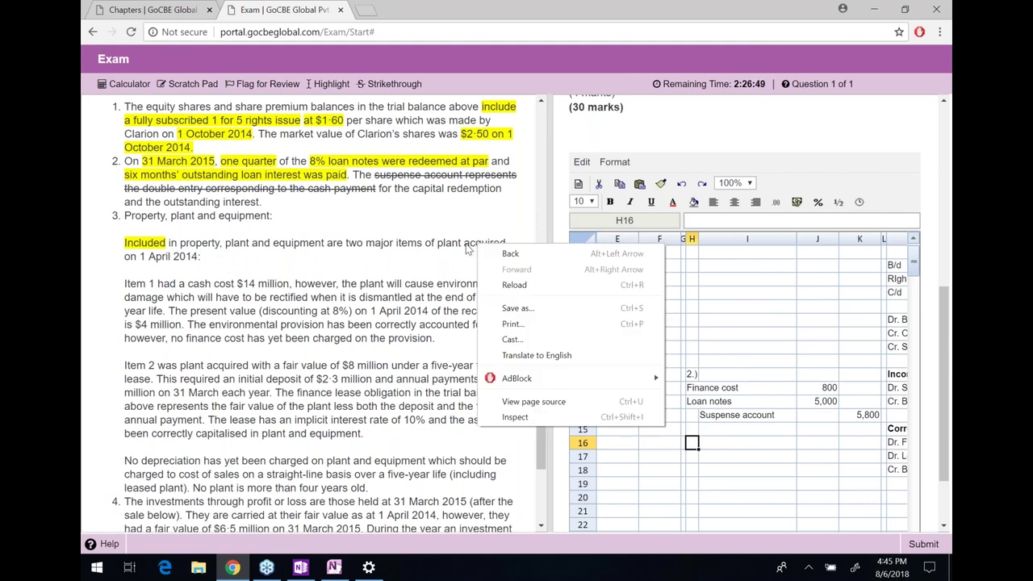
double_click(484, 243)
left_click_drag(484, 243, 200, 256)
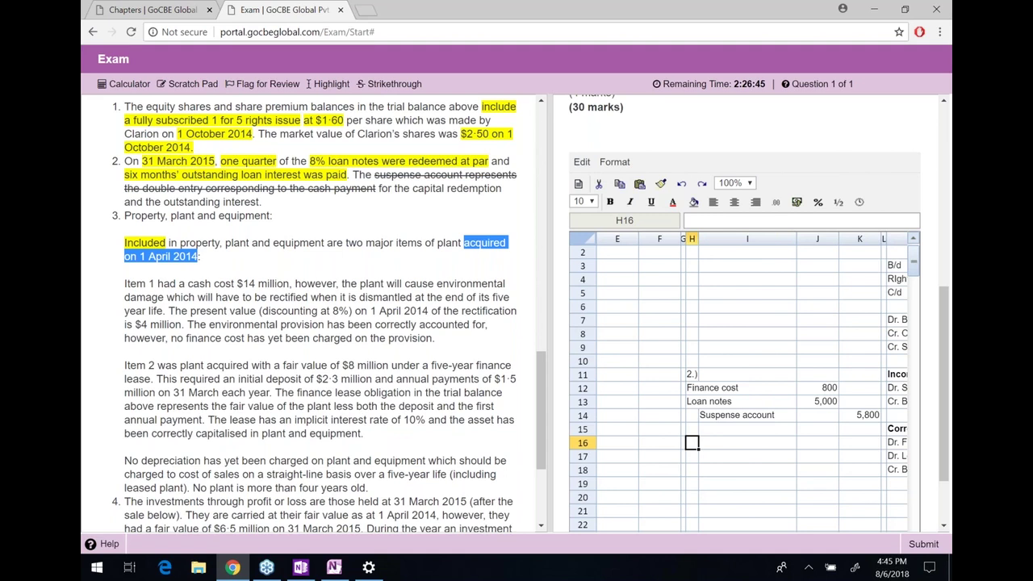
left_click(339, 85)
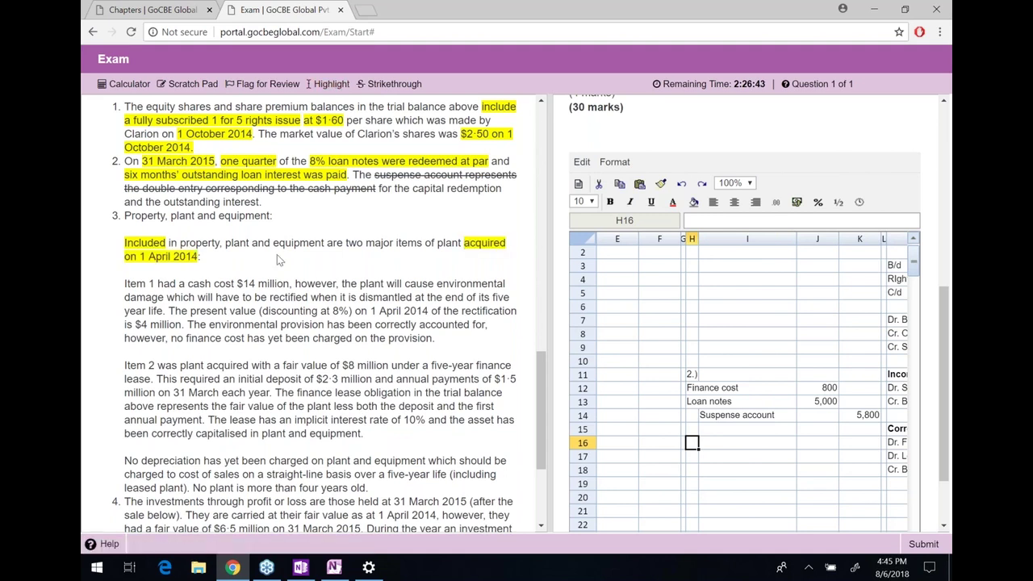
left_click_drag(128, 284, 505, 286)
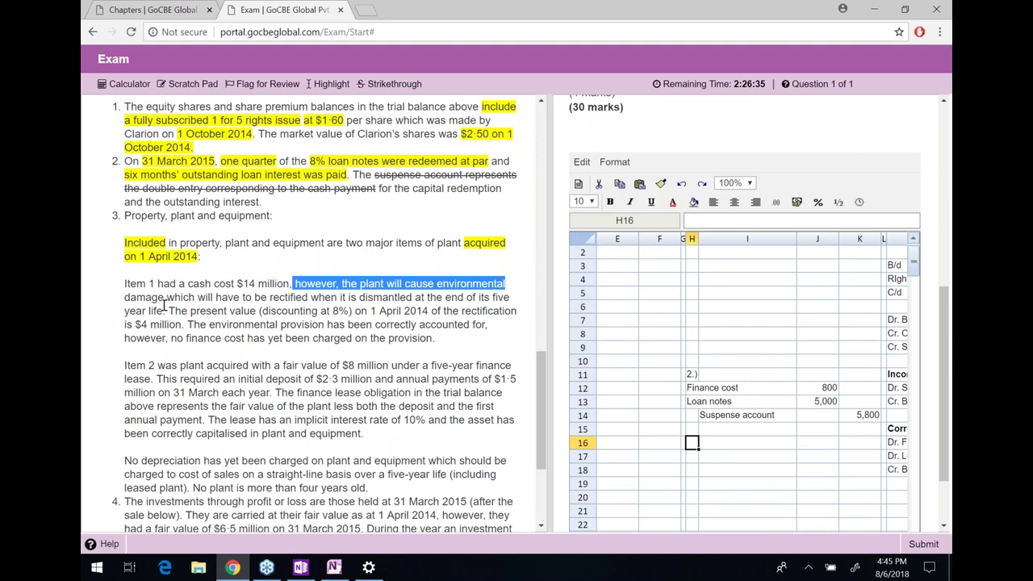
Highlight 'dismantled', '$14 million' and 'five year life' in Item 1
left_click_drag(166, 297, 414, 300)
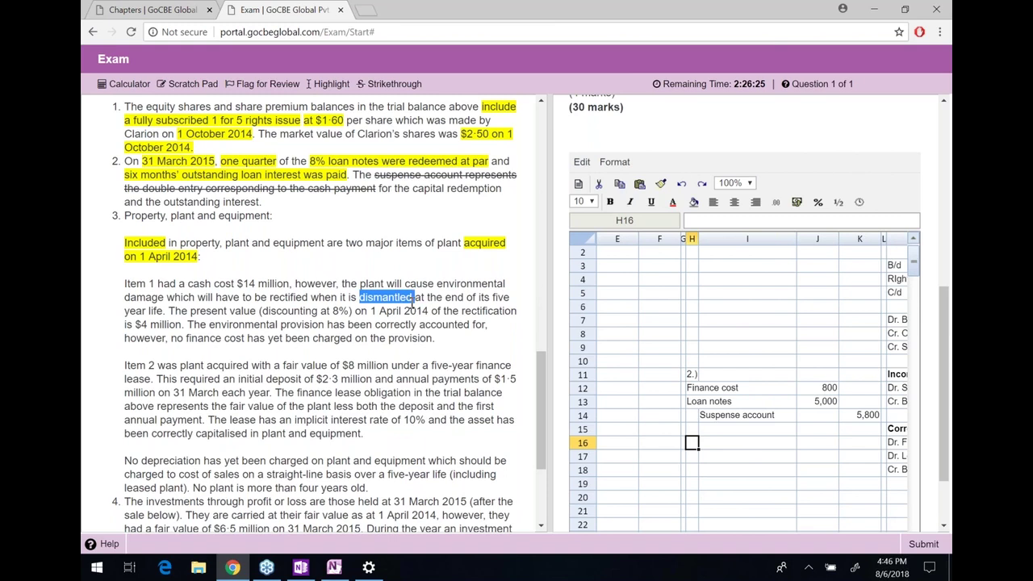
left_click(327, 84)
left_click_drag(286, 283, 289, 284)
left_click(239, 286)
left_click(331, 84)
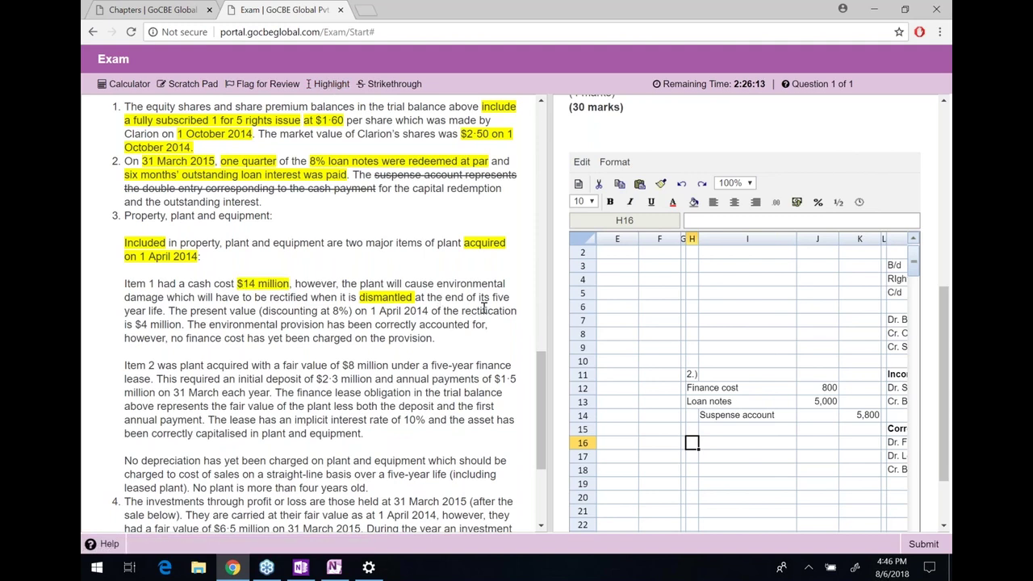
left_click_drag(491, 297, 163, 311)
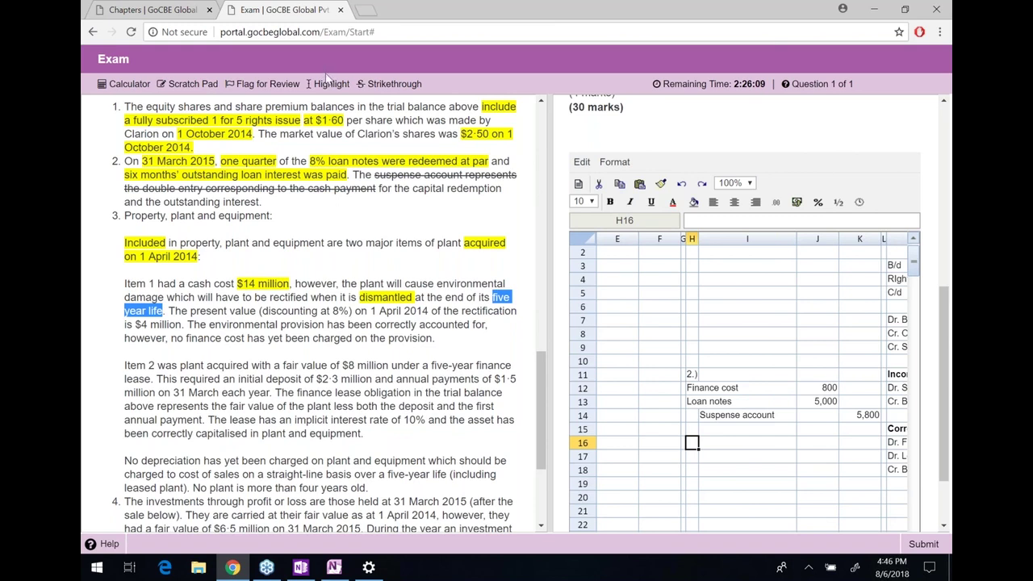
left_click(331, 84)
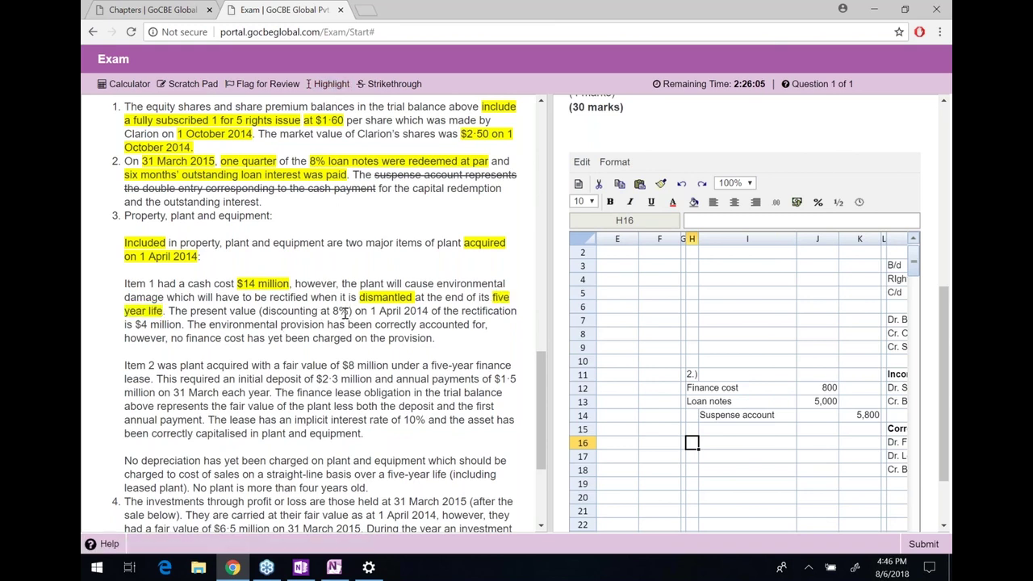
Highlight 'discounting at 8%', '$4 million' and the environmental provision sentence, then select the no-finance-cost clause
left_click_drag(348, 311, 262, 312)
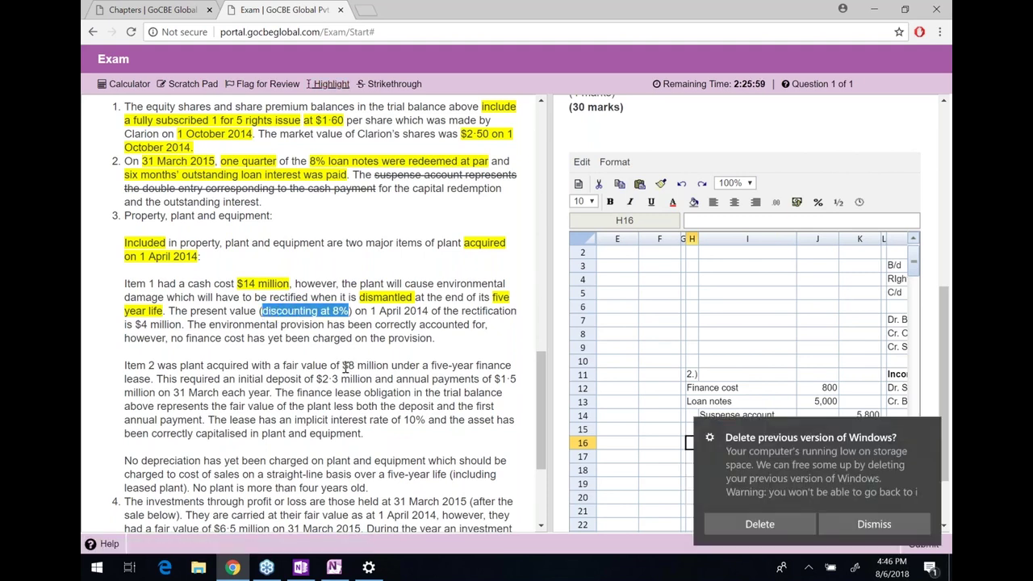
left_click(378, 314)
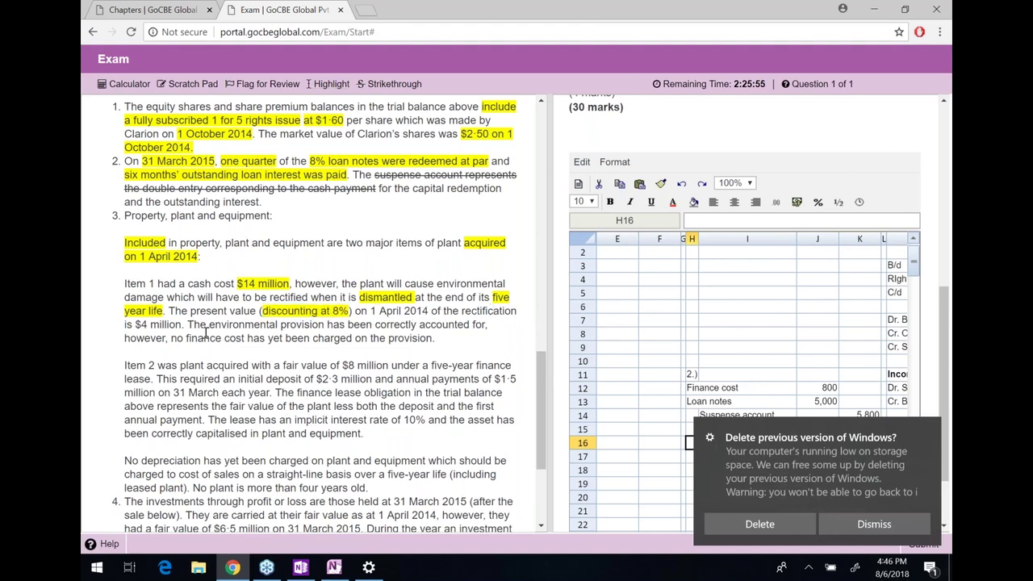
left_click_drag(183, 324, 135, 325)
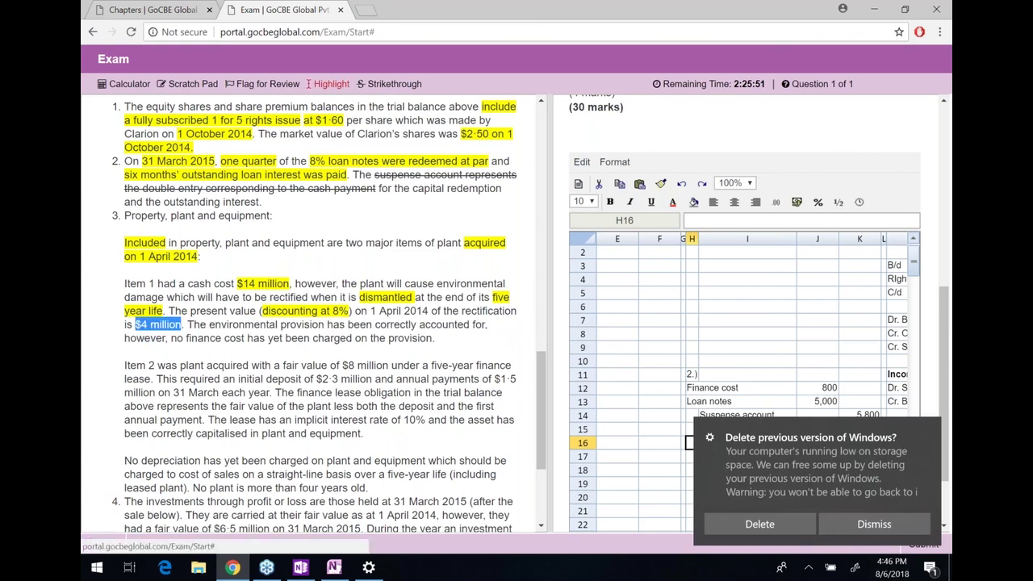
left_click(323, 84)
left_click_drag(216, 338, 336, 324)
left_click(461, 326)
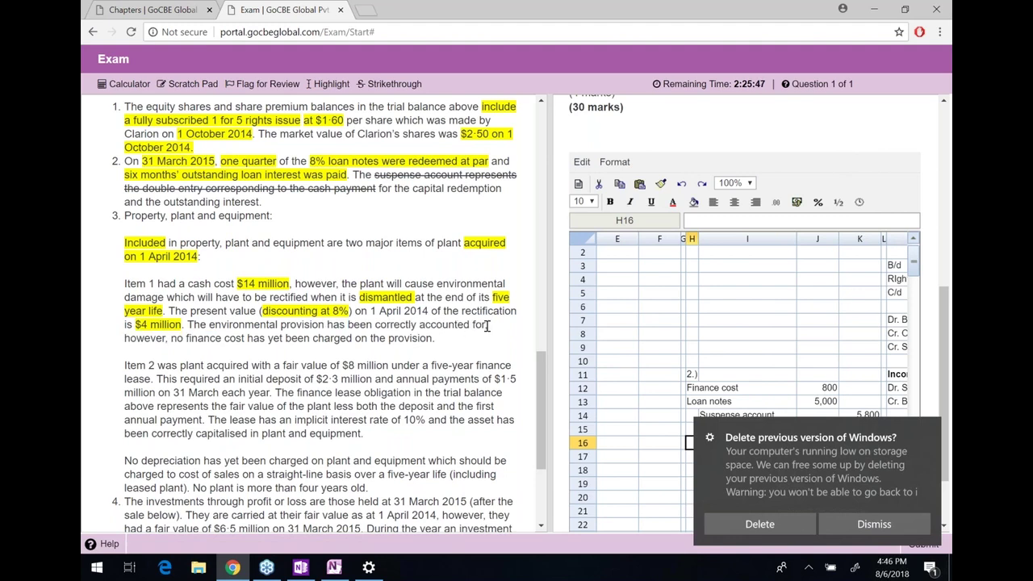
left_click_drag(487, 325, 207, 331)
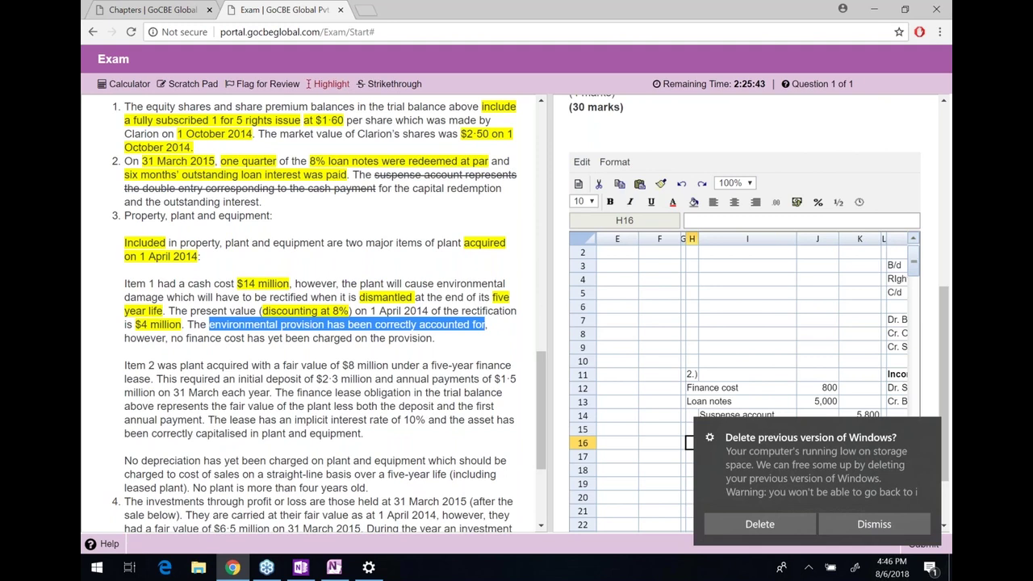
left_click(327, 84)
left_click_drag(193, 340, 349, 339)
left_click(374, 342)
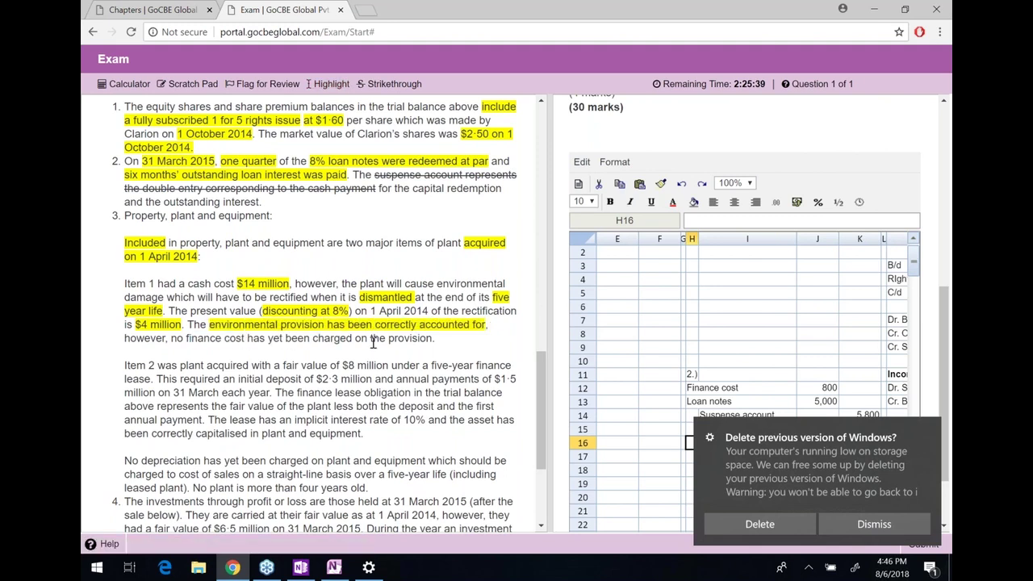
left_click_drag(434, 340, 171, 340)
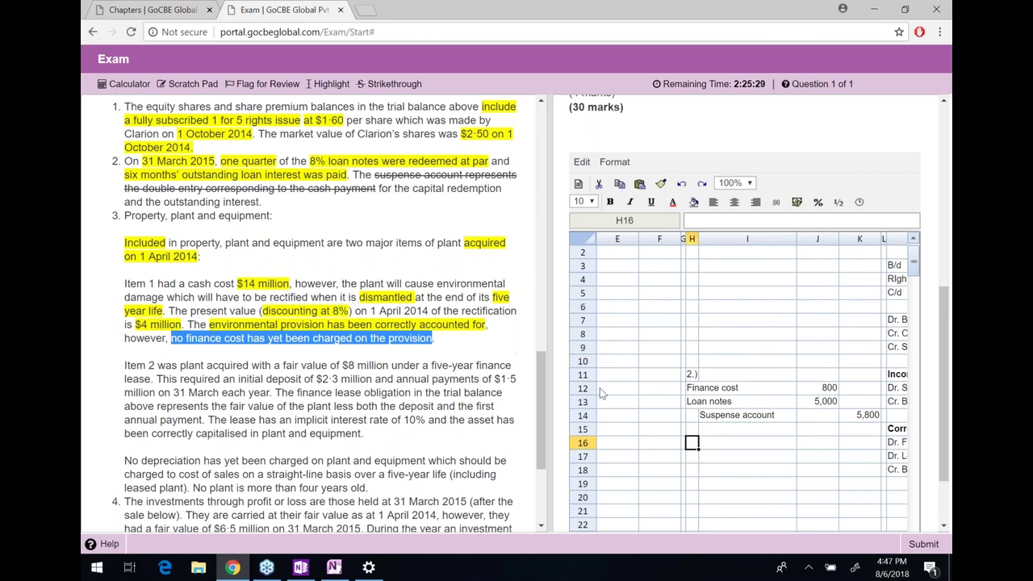
In OneNote, write circled item 1 below SOCIE: PPE 4m and prov. 4m
left_click(333, 568)
scroll(434, 423, "down", 3)
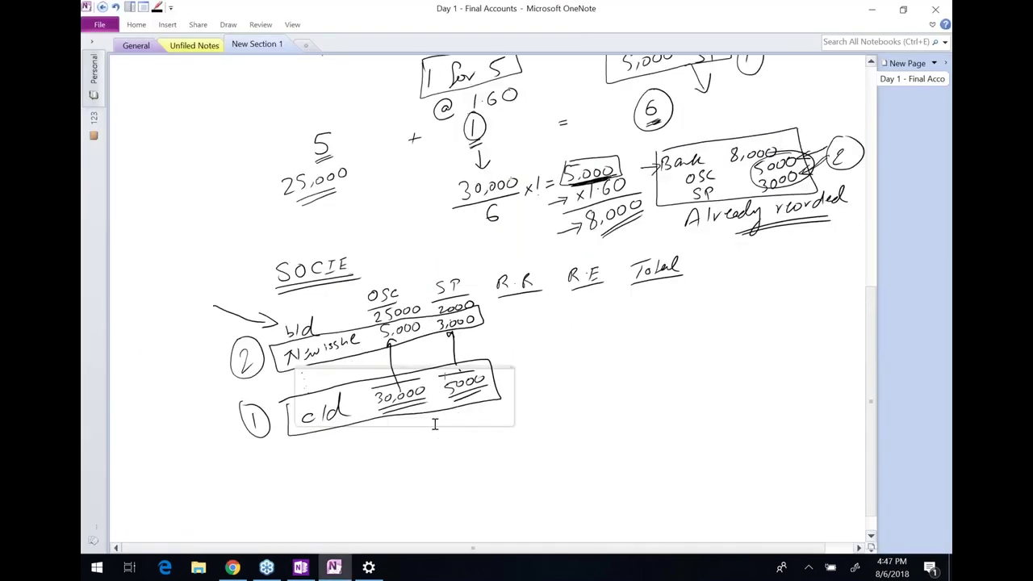
scroll(434, 424, "down", 1)
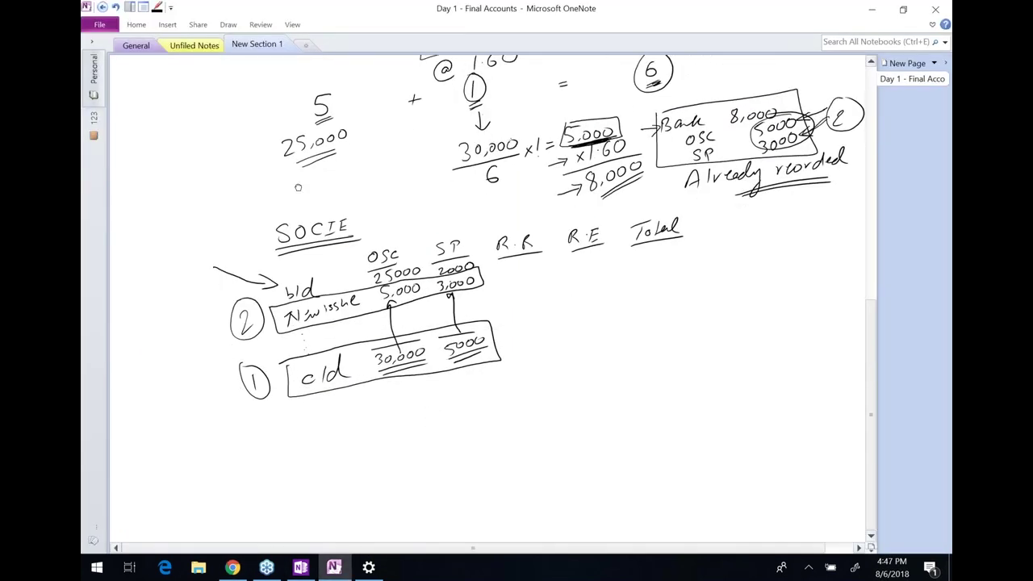
scroll(298, 188, "down", 6)
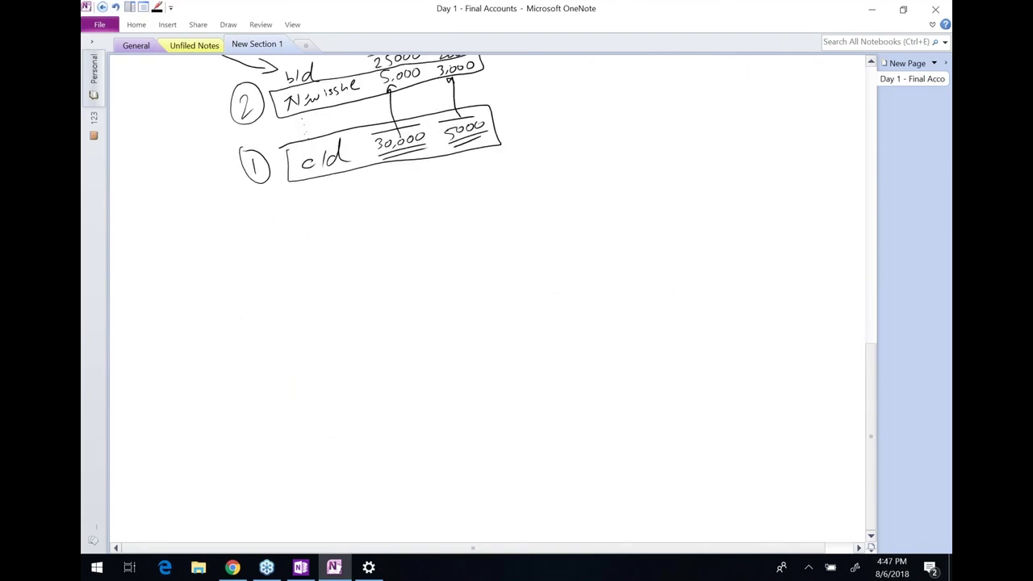
left_click_drag(237, 233, 235, 234)
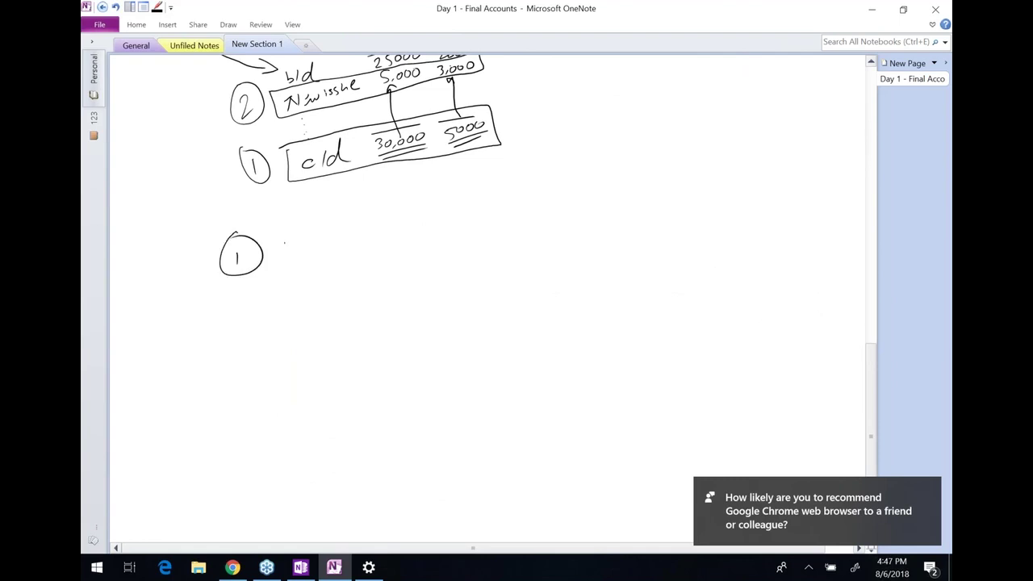
mouse_move(285, 258)
left_mouse_down()
mouse_move(295, 236)
mouse_move(290, 247)
left_mouse_up()
left_click_drag(306, 253, 309, 244)
left_click_drag(329, 230, 327, 247)
mouse_move(390, 219)
left_mouse_down()
mouse_move(395, 242)
mouse_move(418, 227)
mouse_move(430, 240)
left_mouse_up()
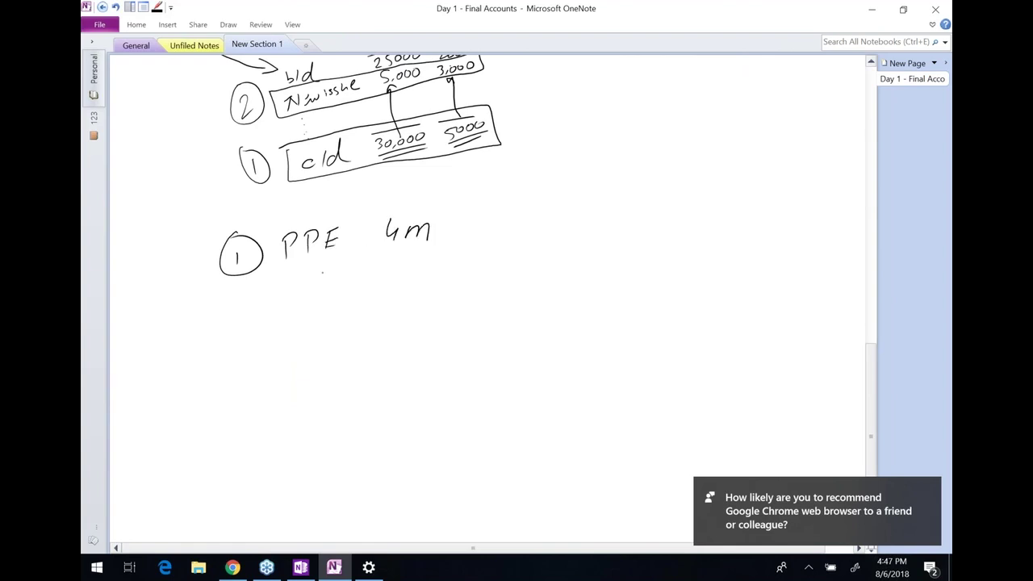
left_click_drag(323, 281, 355, 268)
left_click_drag(439, 251, 473, 266)
left_click(474, 267)
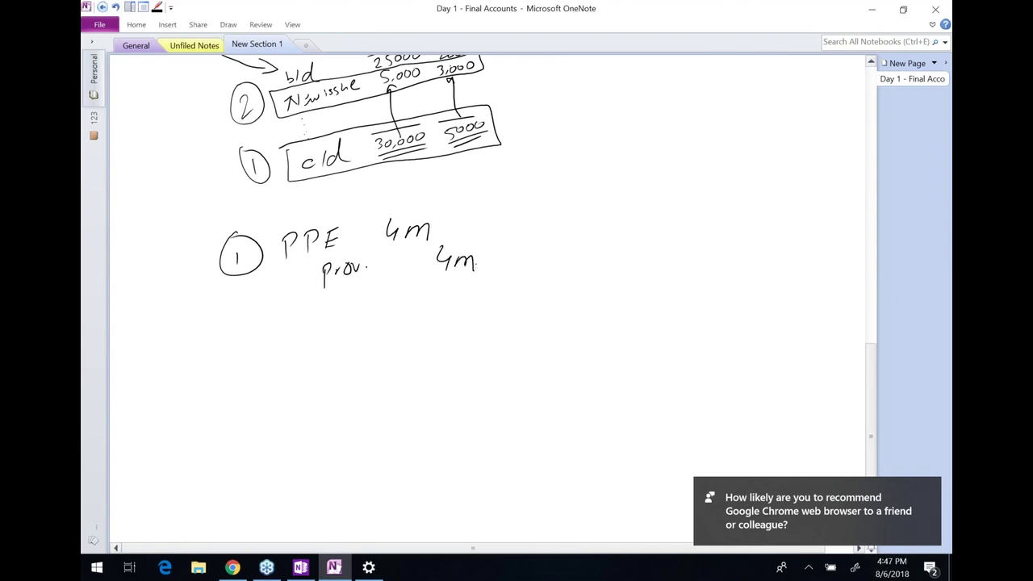
Write circled item 2: FC and prov. with the (4m × 8%) calculation
mouse_move(232, 327)
left_mouse_down()
mouse_move(243, 345)
mouse_move(229, 344)
mouse_move(246, 313)
left_mouse_up()
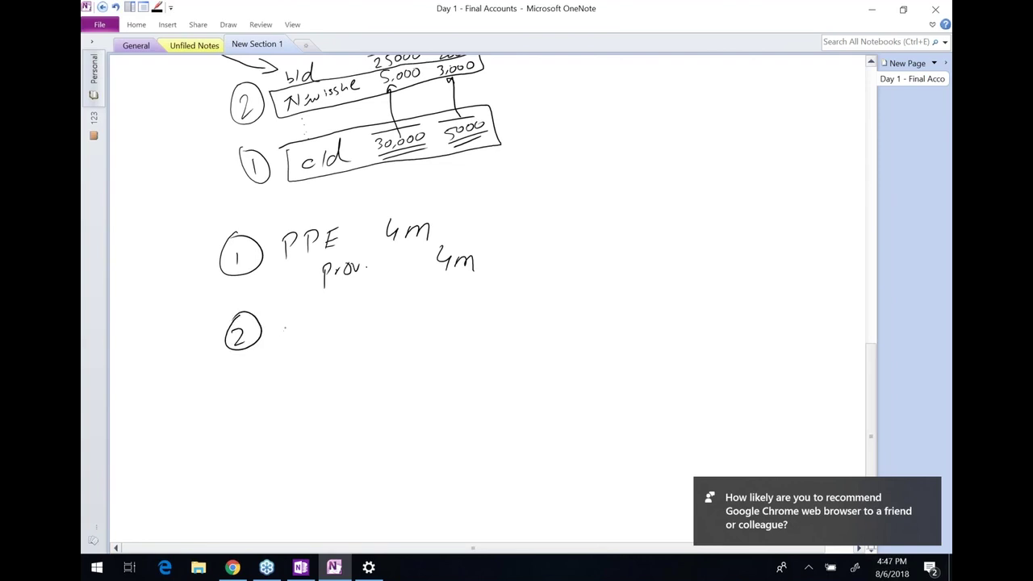
mouse_move(289, 320)
left_mouse_down()
mouse_move(284, 338)
mouse_move(317, 335)
mouse_move(323, 365)
mouse_move(323, 350)
mouse_move(346, 343)
mouse_move(464, 350)
left_mouse_up()
left_click(324, 333)
left_click(336, 349)
left_click(364, 341)
left_click(460, 337)
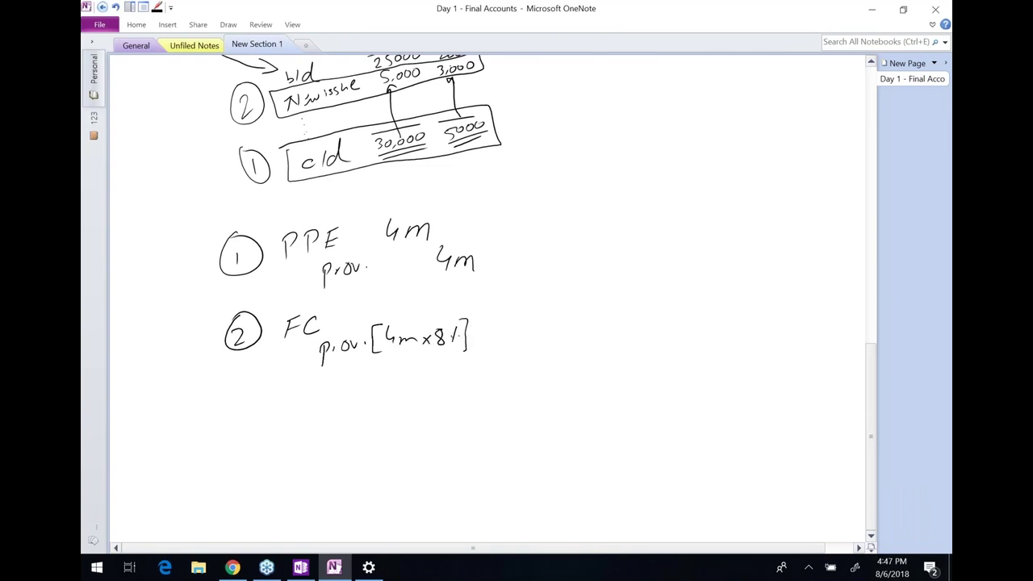
Write circled item 3: Dep. exp PPE
mouse_move(239, 392)
left_mouse_down()
mouse_move(260, 415)
mouse_move(236, 391)
mouse_move(282, 419)
mouse_move(350, 408)
left_mouse_up()
left_click(303, 410)
left_click(312, 410)
mouse_move(352, 401)
left_mouse_down()
mouse_move(366, 416)
mouse_move(329, 442)
left_mouse_up()
left_click_drag(329, 424, 348, 439)
left_click_drag(348, 424, 357, 430)
left_click_drag(363, 423, 364, 430)
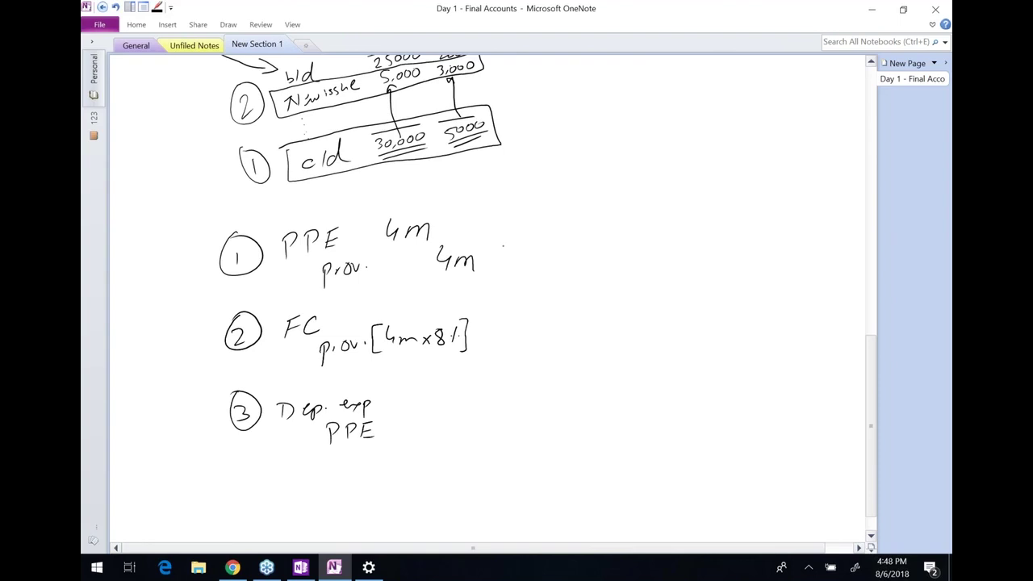
Tick item 1, ring items 2 and 3, and return to the exam spreadsheet's column H
left_click_drag(482, 241, 523, 210)
mouse_move(515, 298)
left_mouse_down()
mouse_move(457, 299)
mouse_move(201, 415)
mouse_move(471, 432)
mouse_move(518, 306)
left_mouse_up()
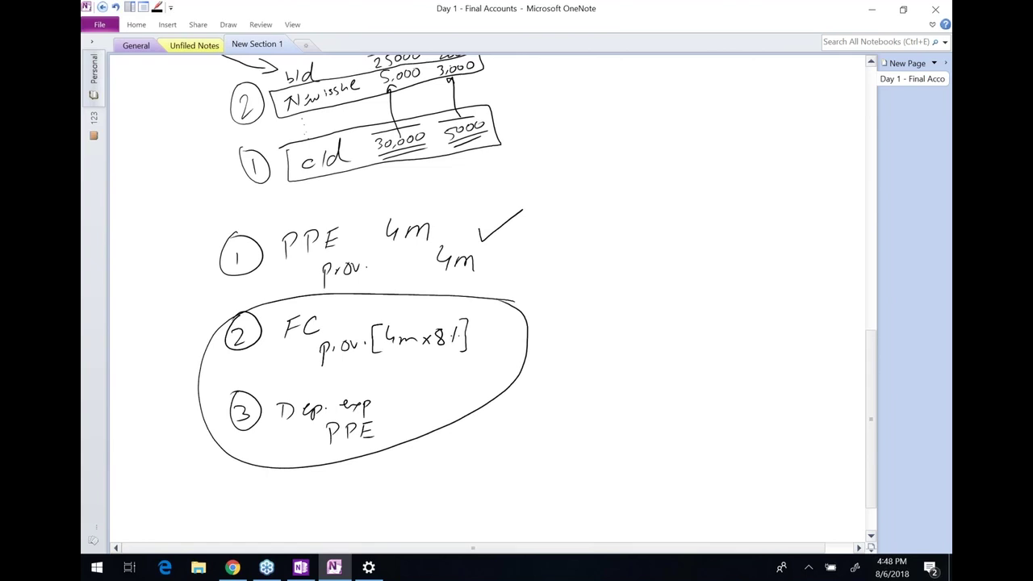
key("alt+Tab")
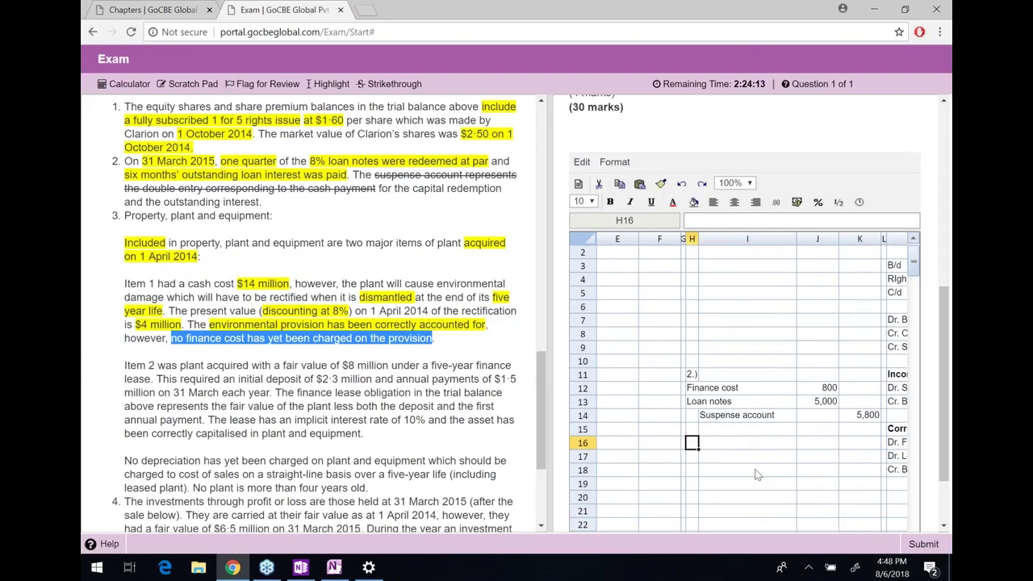
scroll(756, 475, "down", 1)
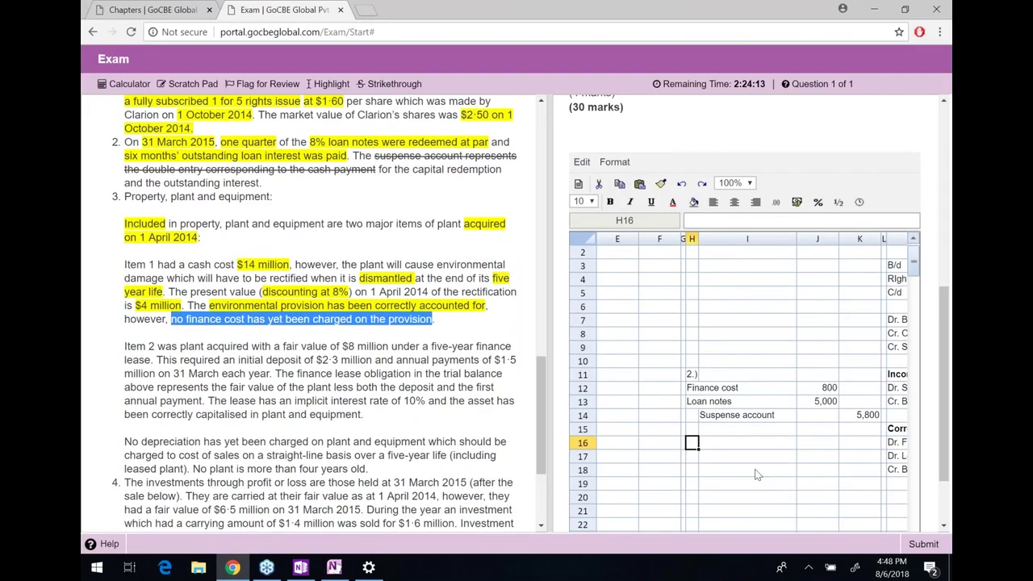
left_click(756, 475)
key("Right")
Label cell H20 '3)' for the third answer block
key("Left")
key("Left")
key("Left")
key("Left")
key("Left")
key("Left")
key("Down")
type("3")
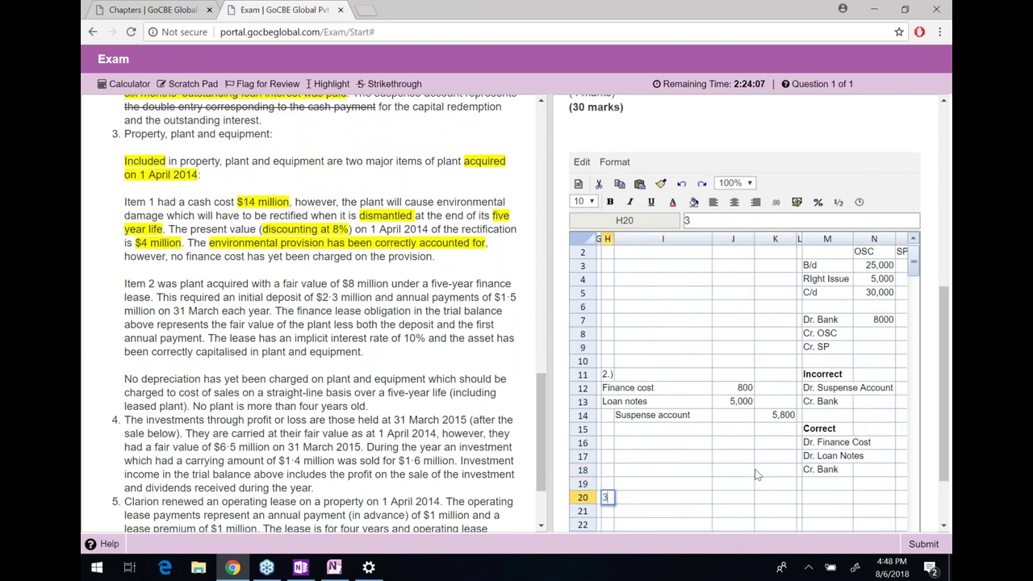
type(")")
key("Up")
key("shift+Right")
key("shift+Right")
key("shift+Right")
key("shift+Up")
key("shift+Up")
key("shift+Up")
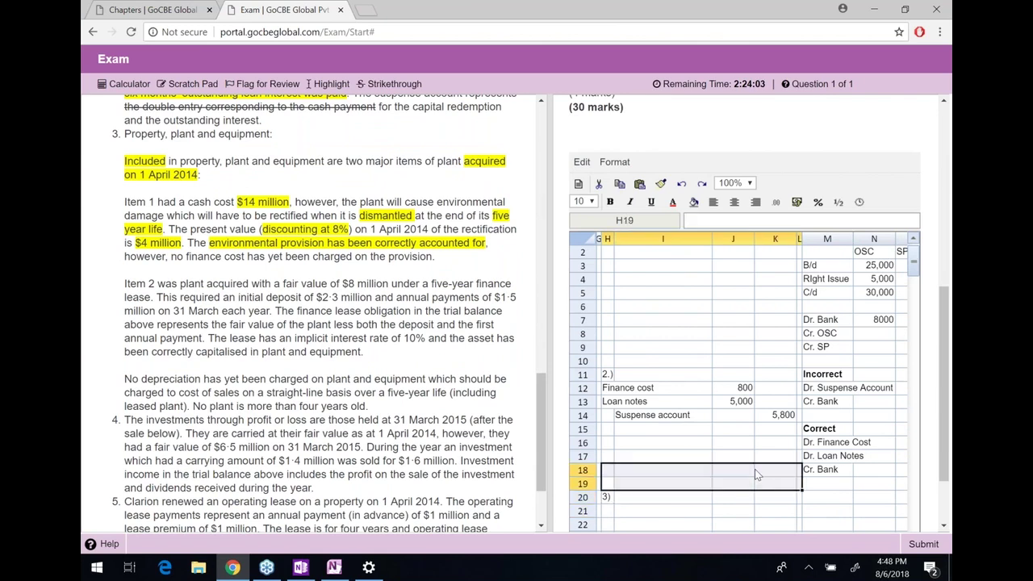
key("shift+Up")
key("shift+Up")
key("shift+Up")
key("shift+Up")
key("shift+Up")
key("shift+Right")
key("shift+Right")
key("shift+Right")
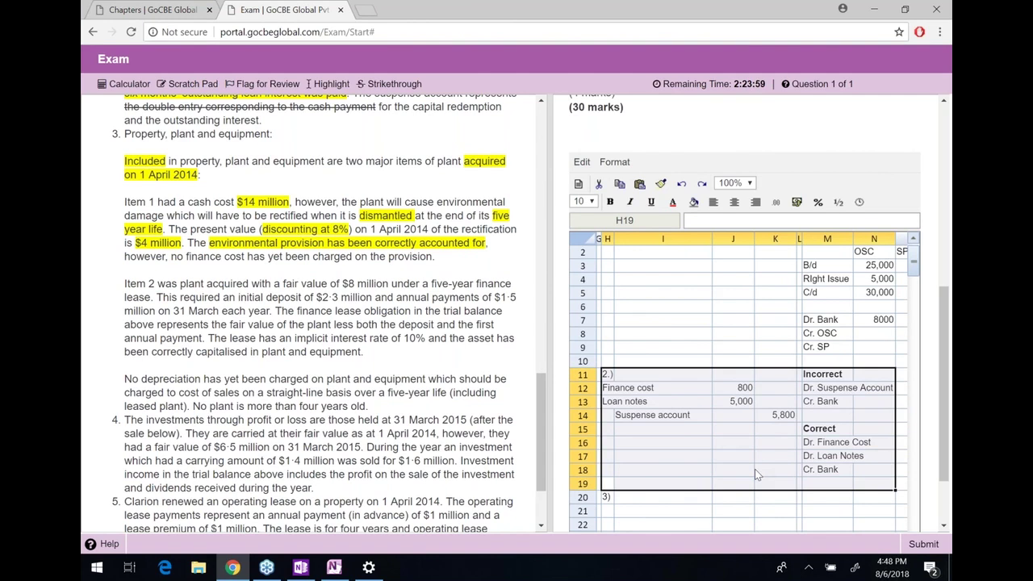
Label cell H2 '1.)' above Double Entries, then move to H21
key("Up")
key("Up")
key("Up")
key("Up")
key("Up")
key("Up")
key("Up")
key("Up")
key("Up")
key("Up")
key("Up")
key("Up")
key("Up")
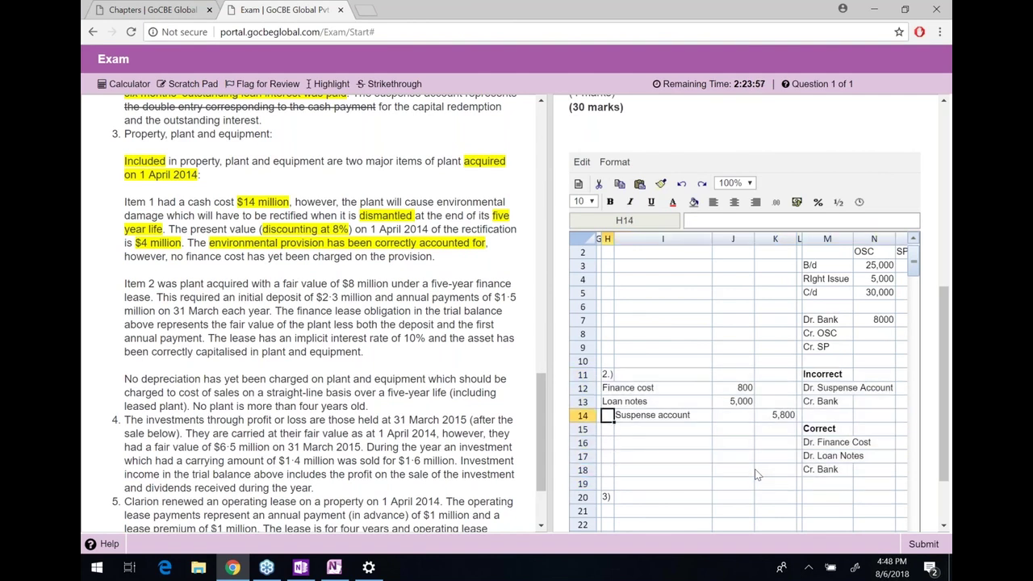
key("Down")
key("Down")
key("shift+Right")
key("shift+Right")
key("shift+Right")
key("shift+Up")
key("shift+Up")
key("shift+Up")
key("shift+Up")
key("shift+Up")
key("shift+Up")
key("shift+Up")
key("shift+Up")
key("Up")
key("Up")
key("Up")
key("Up")
key("Up")
key("Up")
key("Up")
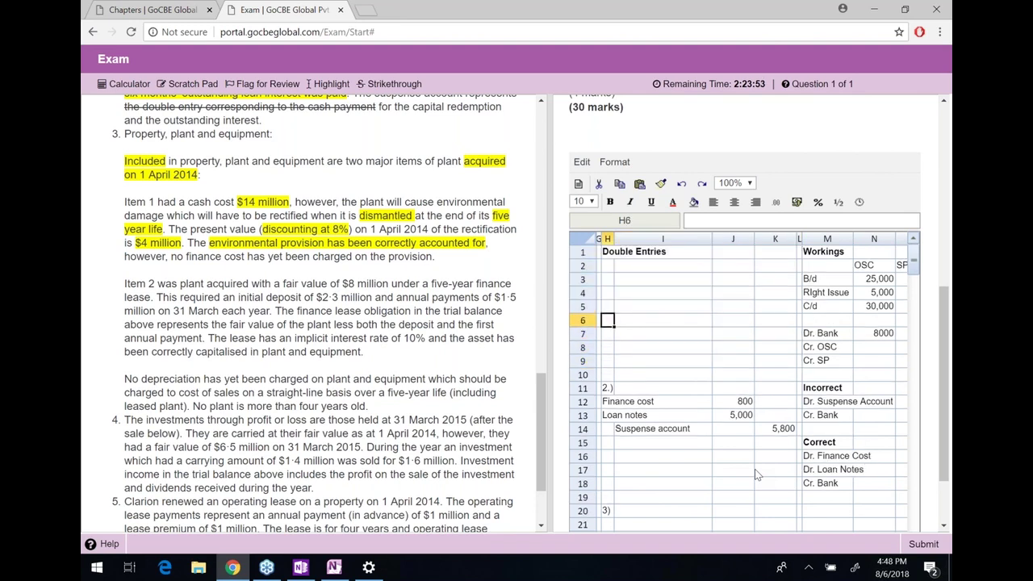
type("1.)")
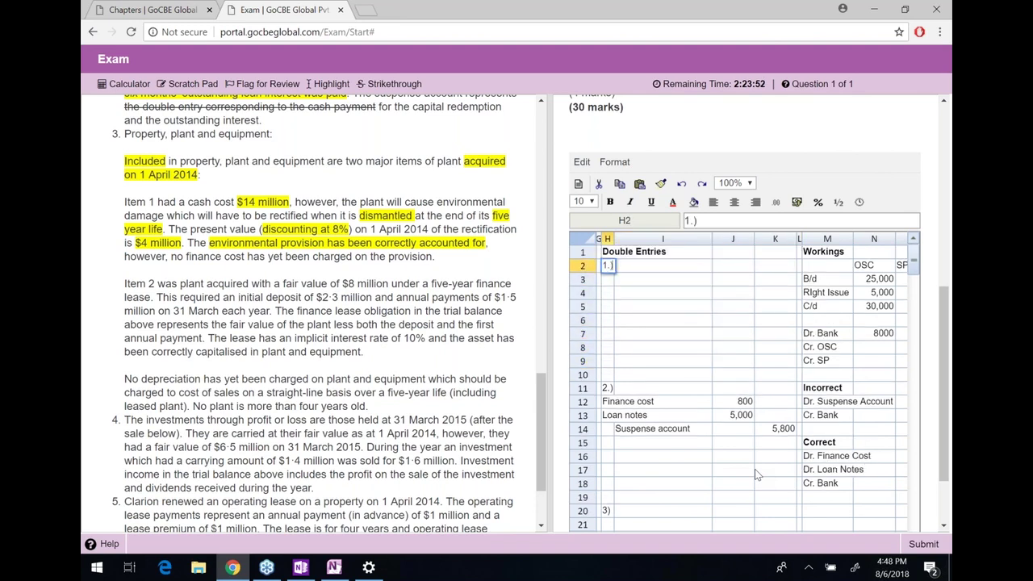
key("shift+Right")
key("shift+Down")
key("shift+Down")
key("shift+Down")
key("shift+Down")
key("shift+Down")
key("shift+Down")
key("shift+Down")
key("shift+Down")
key("shift+Down")
key("shift+Down")
key("shift+Down")
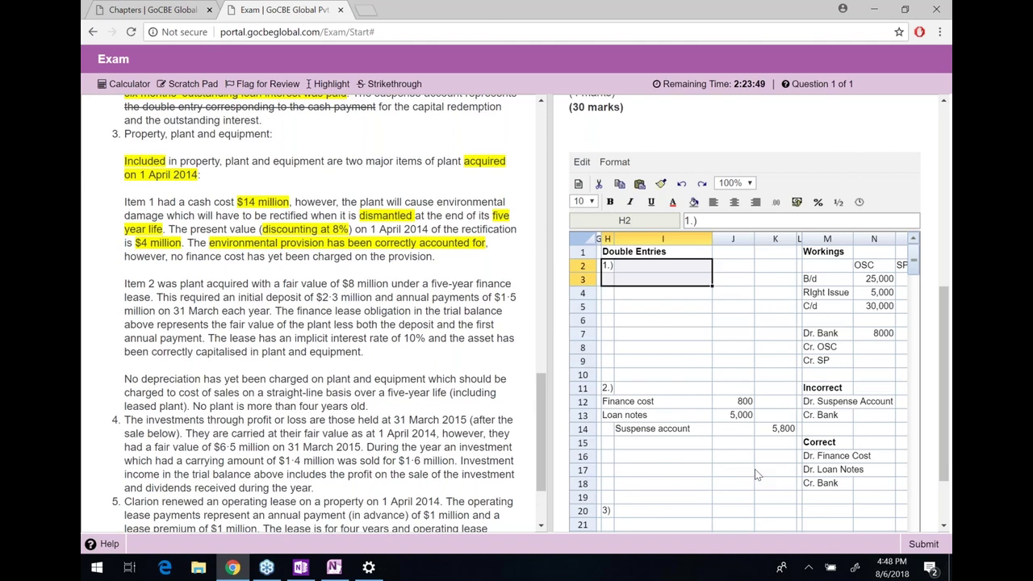
key("shift+Right")
key("shift+Right")
key("shift+Down")
key("shift+Down")
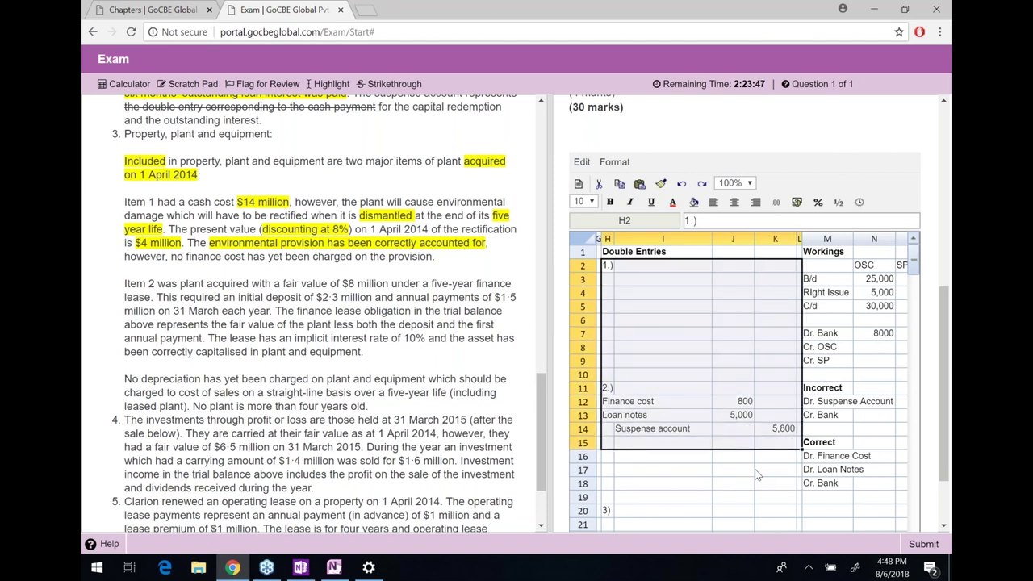
key("Down")
key("Down")
key("Down")
key("Down")
key("Down")
key("Down")
key("Down")
key("Down")
key("Down")
key("Down")
key("Down")
key("Down")
key("Down")
key("Down")
key("Down")
key("Down")
key("Down")
key("Down")
key("Down")
key("Down")
key("Down")
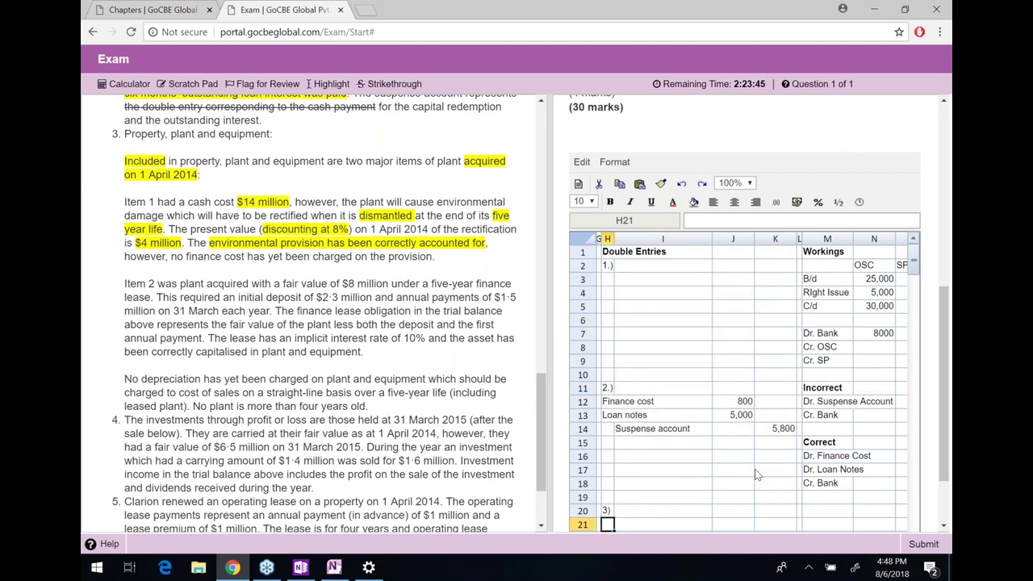
key("Down")
key("Down")
key("Down")
key("Down")
key("Down")
key("Down")
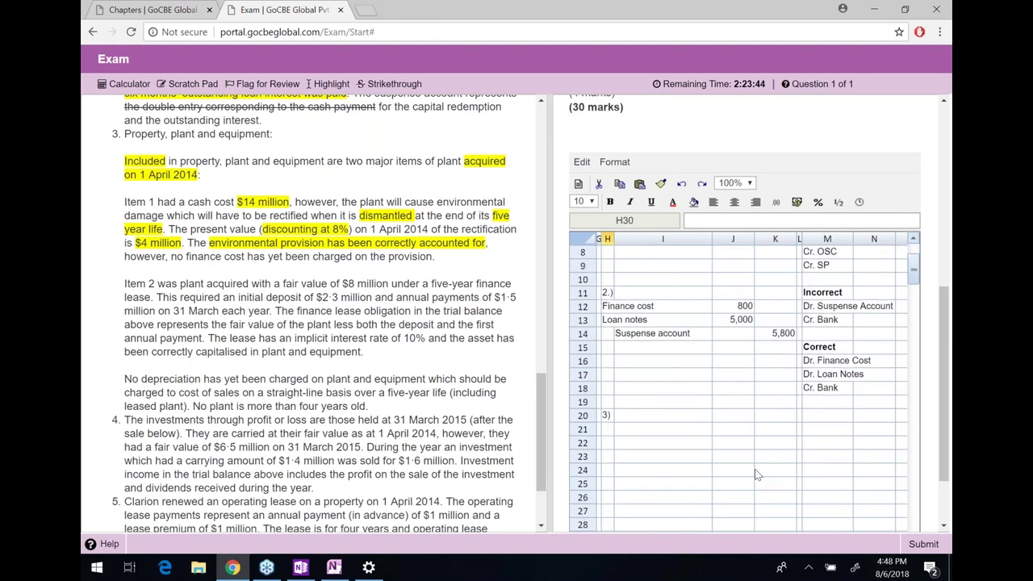
key("Up")
key("Up")
key("Up")
key("Up")
key("Up")
key("Up")
key("Up")
key("Up")
key("Up")
key("Up")
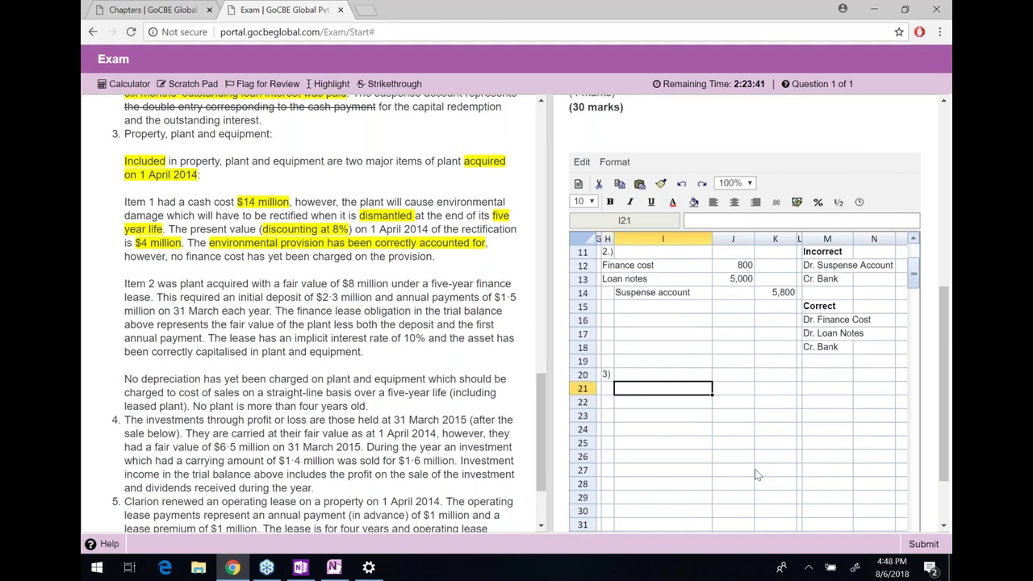
Enter the labels 'Finance cost' and an indented 'Environmental provision' below the 3) heading
type("Finance cost")
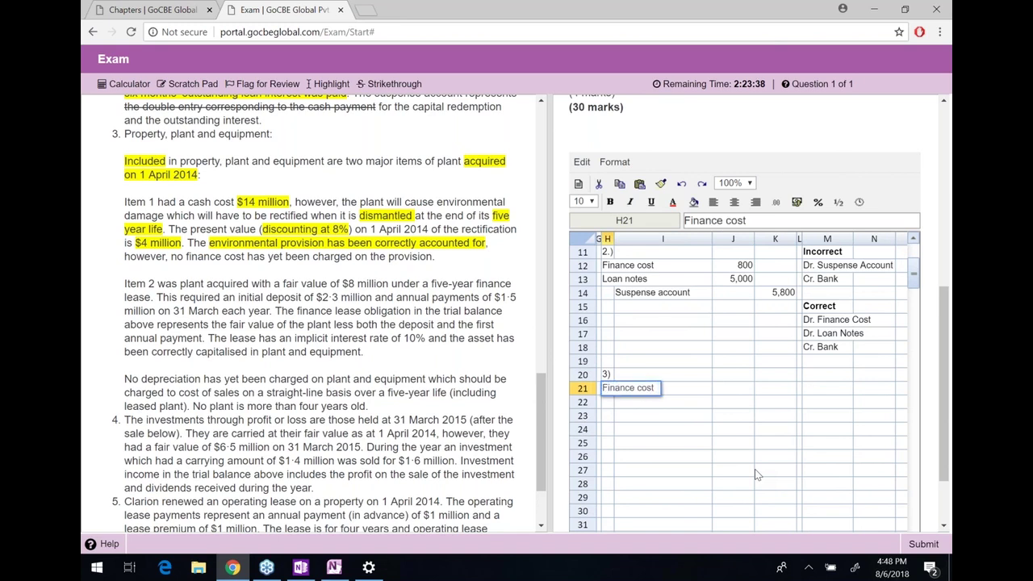
key("Return")
key("Right")
type("Envio")
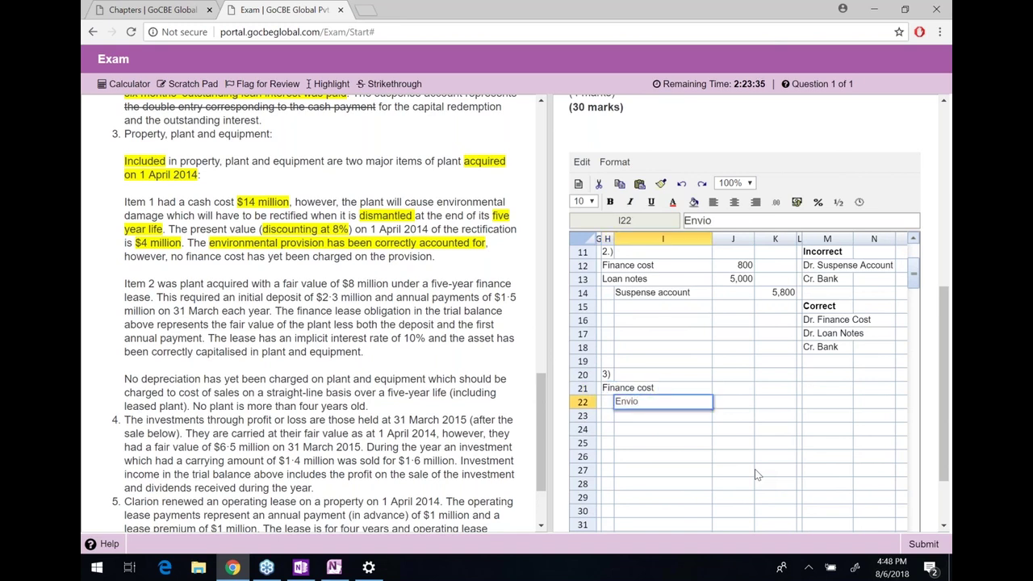
type("rnmental pro")
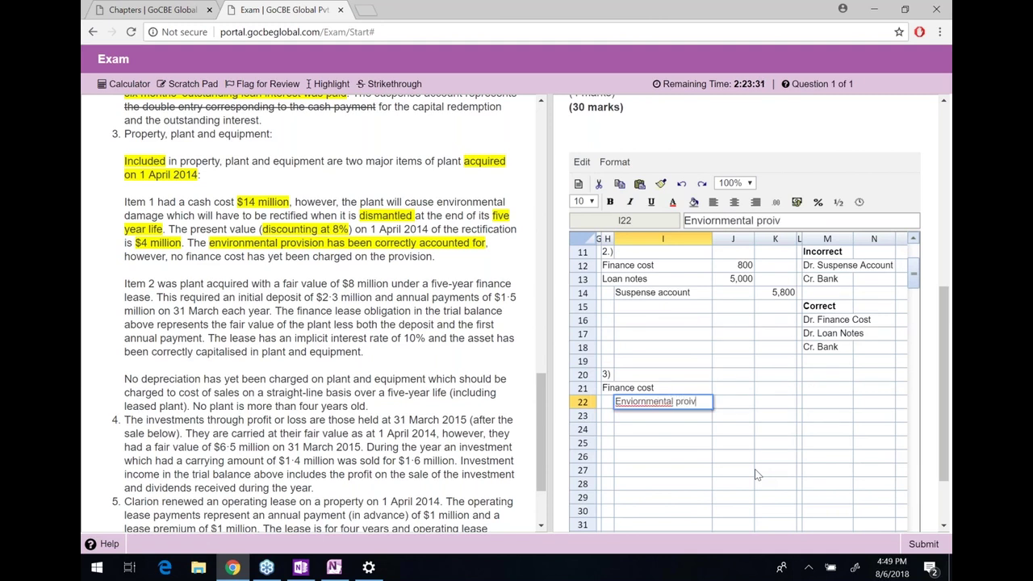
type("vision")
key("Return")
key("Up")
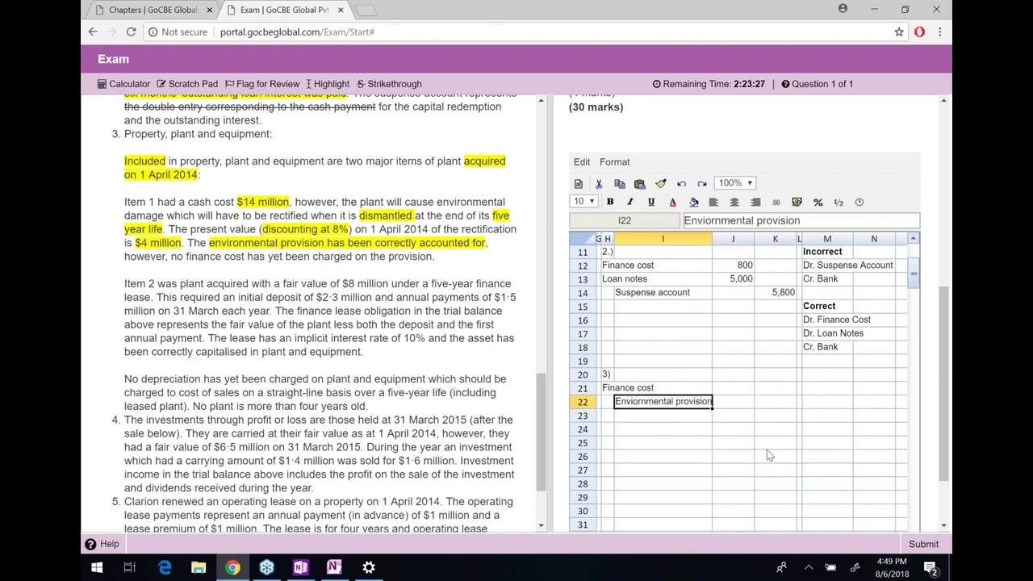
left_click(709, 220)
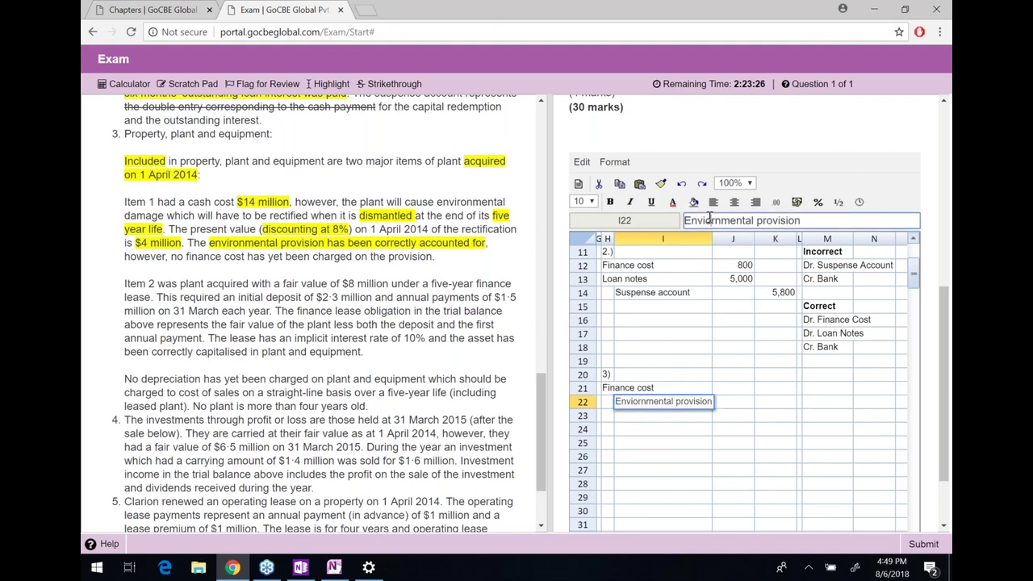
key("BackSpace")
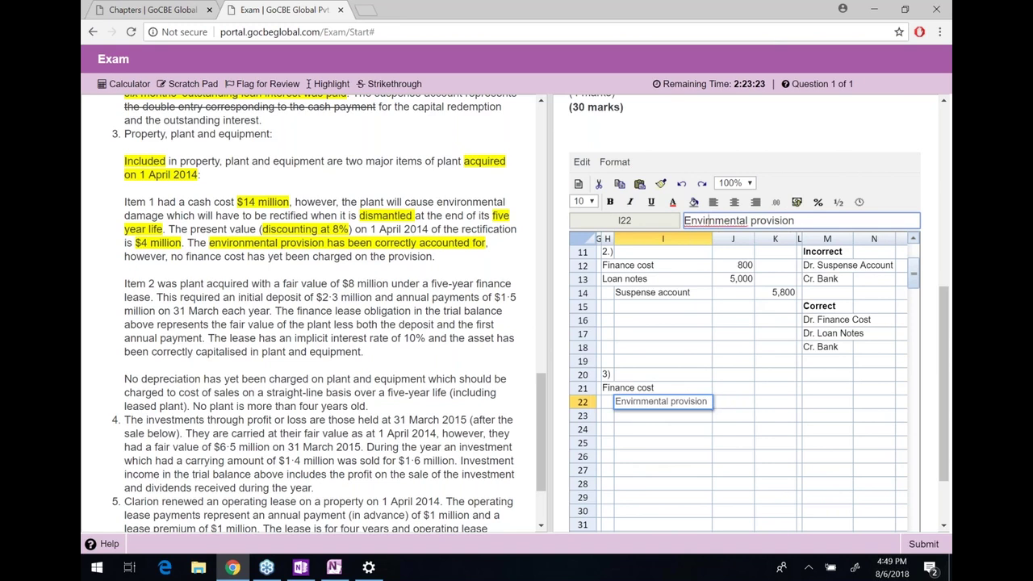
type("o")
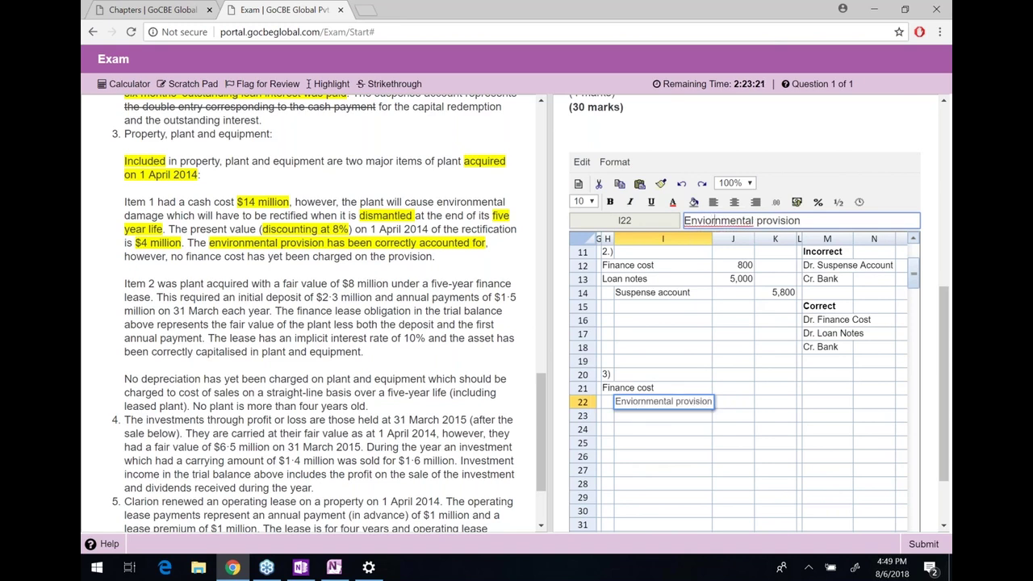
left_click(733, 415)
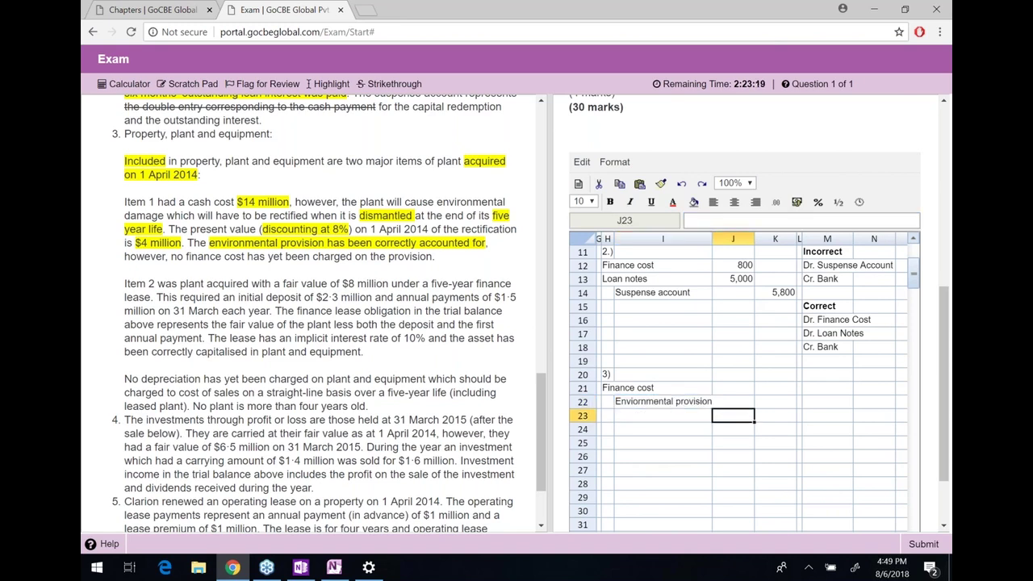
Enter =4000*8% (320) as finance cost, =J21 as provision, and highlight the question's note
left_click(733, 387)
type("=40008*")
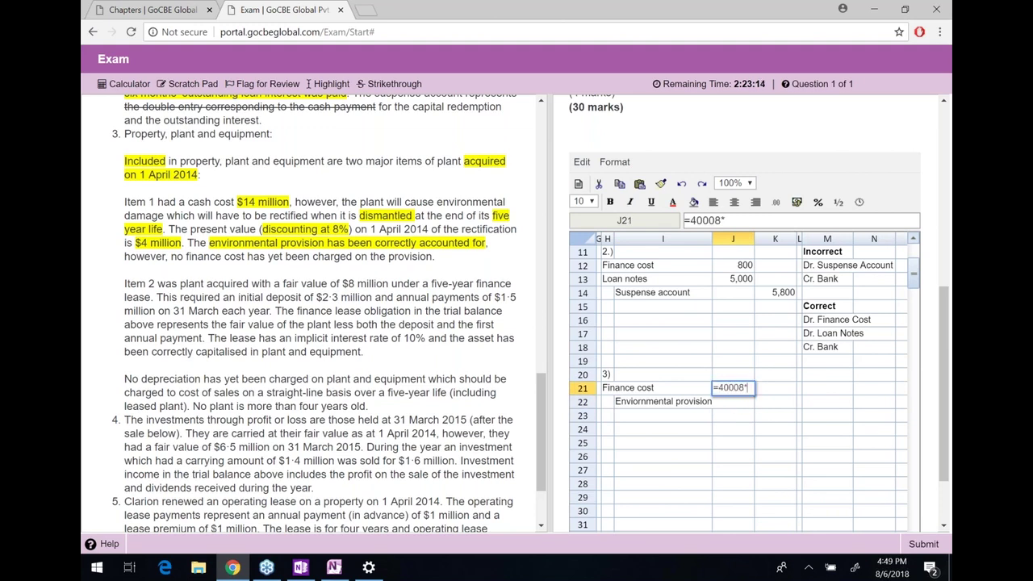
key("BackSpace")
type("8*5")
key("BackSpace")
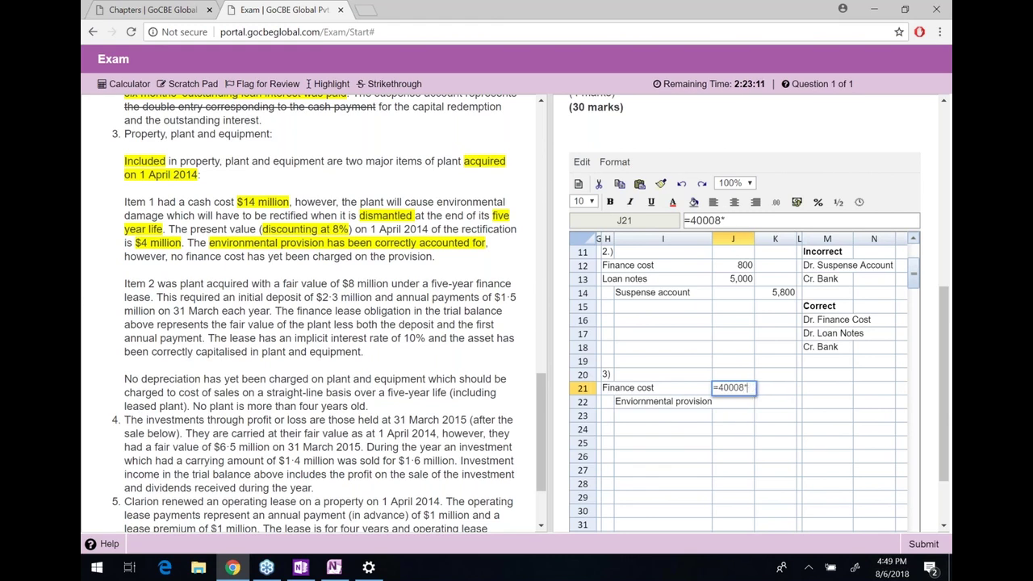
key("BackSpace")
key("BackSpace")
type("*8%")
key("Return")
key("Right")
type("=")
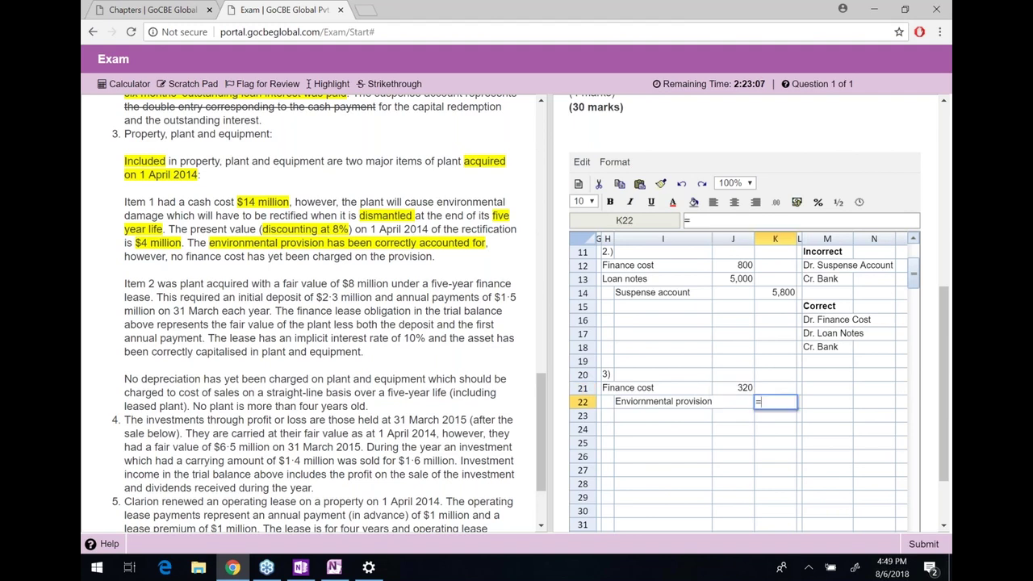
key("Up")
key("Left")
key("Return")
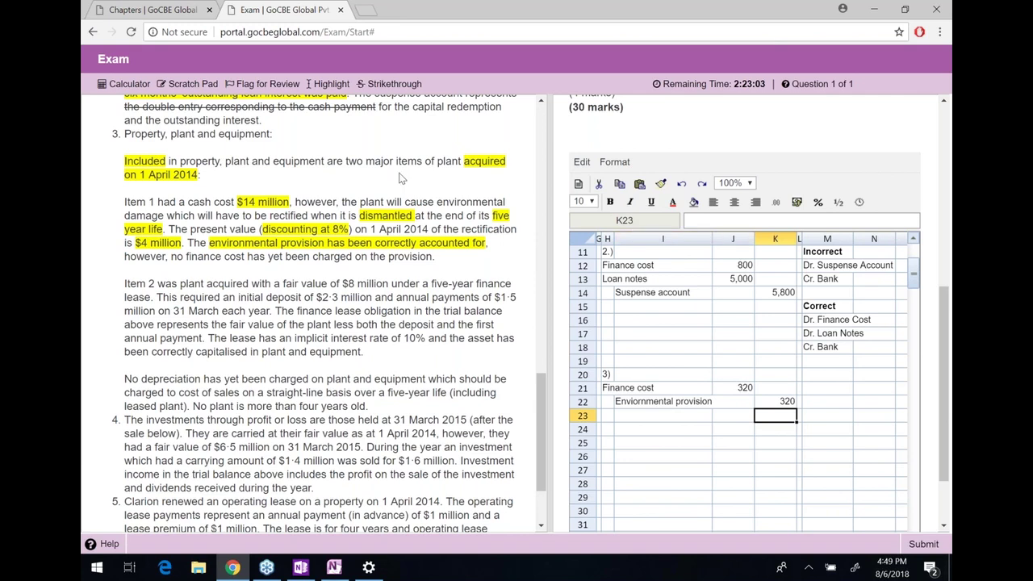
left_click_drag(440, 259, 171, 255)
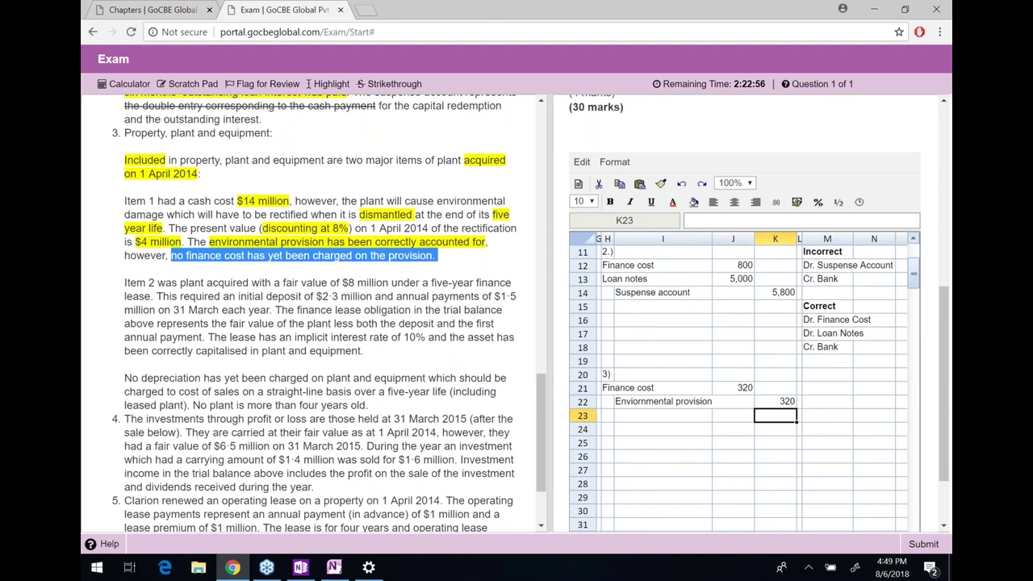
Add a bold 'Item 1' heading in M20 with a 'Cost' label beneath
scroll(330, 313, "down", 1)
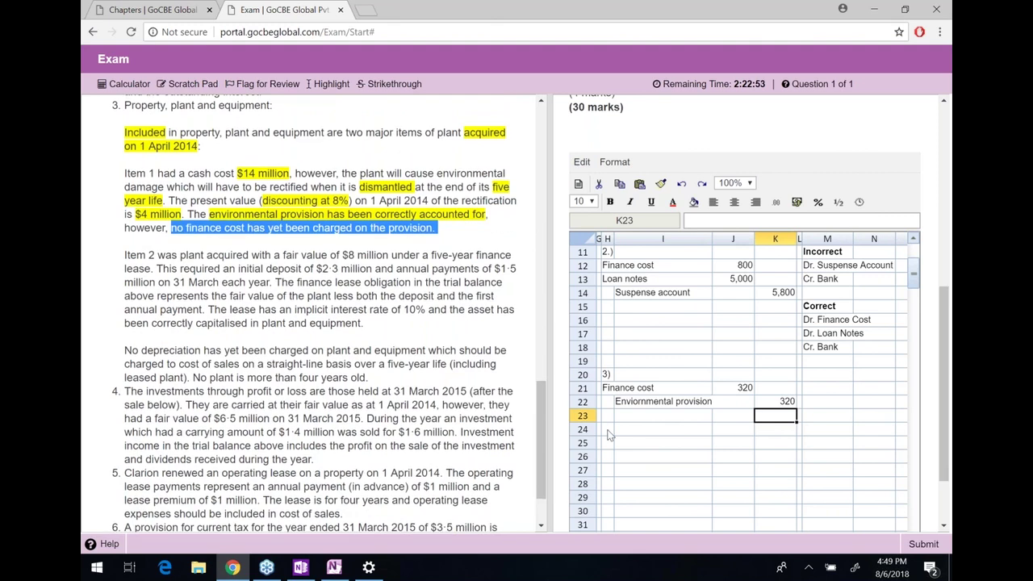
left_click(608, 430)
type("Depreciation")
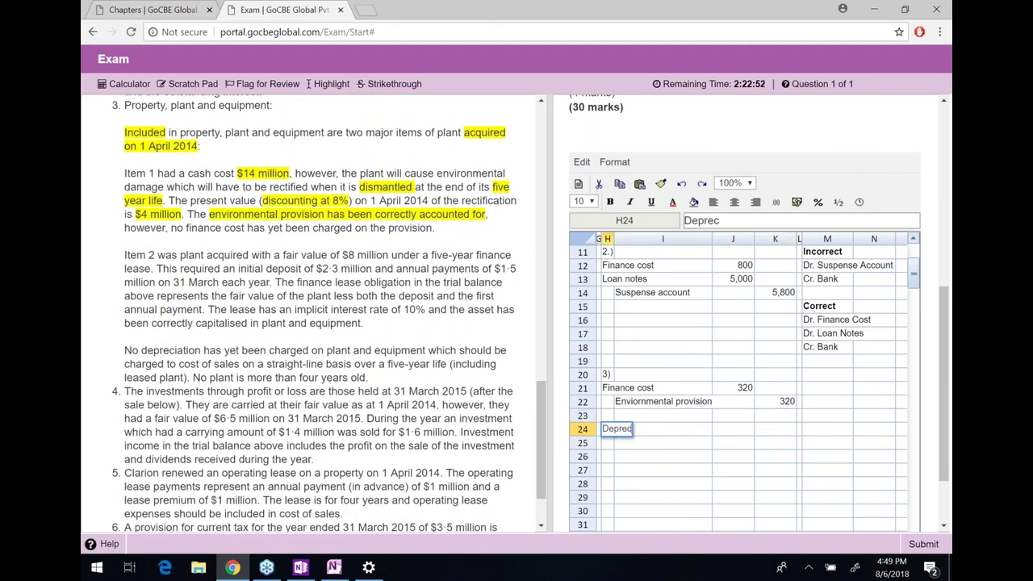
key("Escape")
key("Right")
key("Right")
key("Right")
key("Up")
key("Up")
key("Up")
key("Right")
key("Right")
key("Right")
key("Right")
key("Right")
key("Left")
key("Left")
key("Left")
type("Cost")
key("Return")
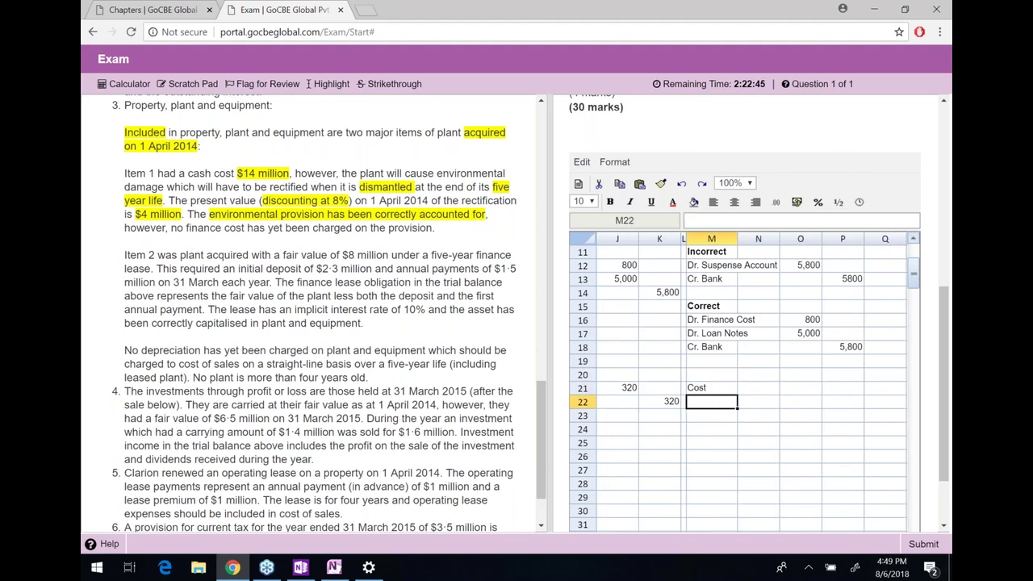
key("Up")
key("Up")
type("Item 1")
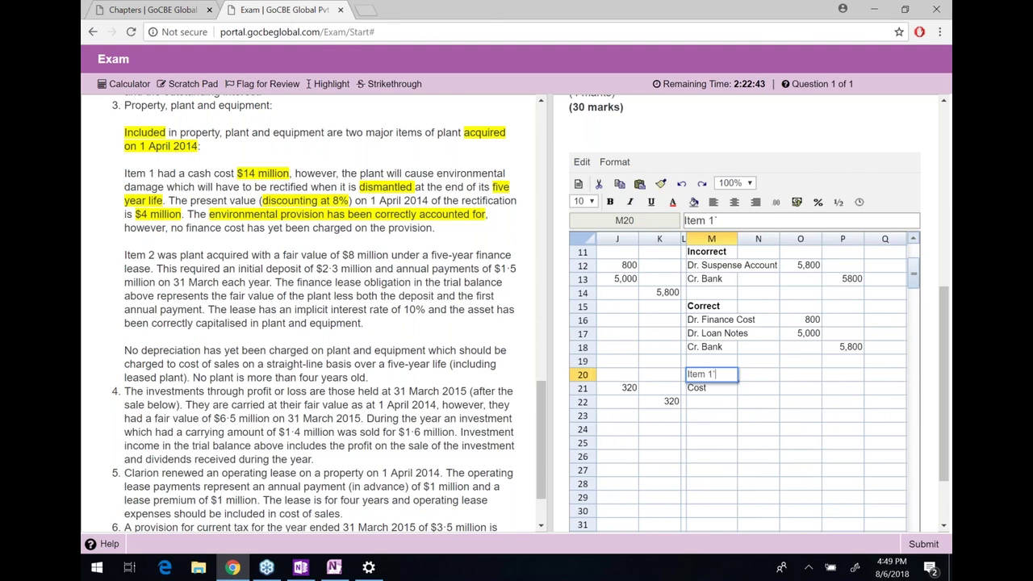
key("Return")
key("Up")
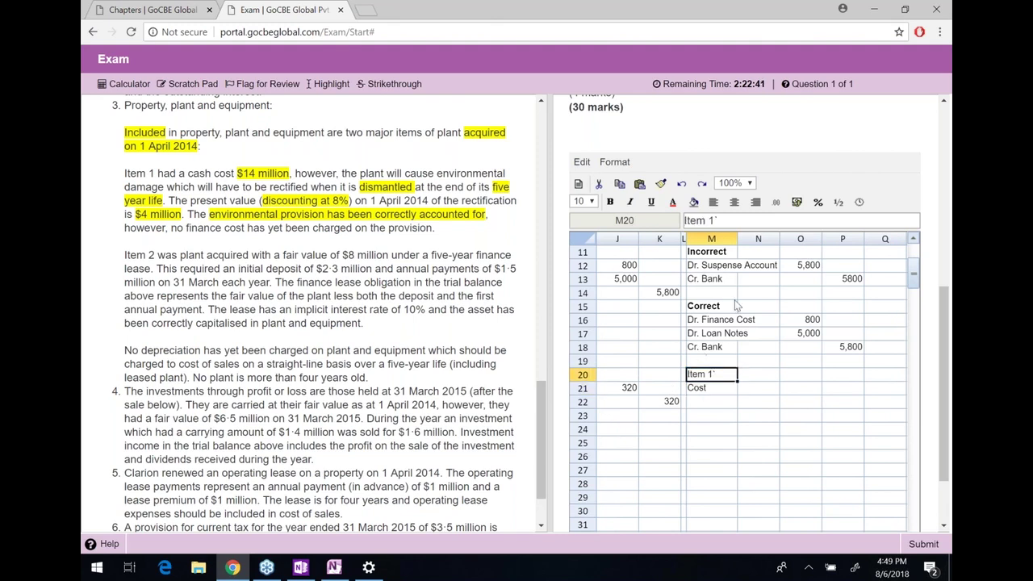
left_click(748, 219)
key("ctrl+b")
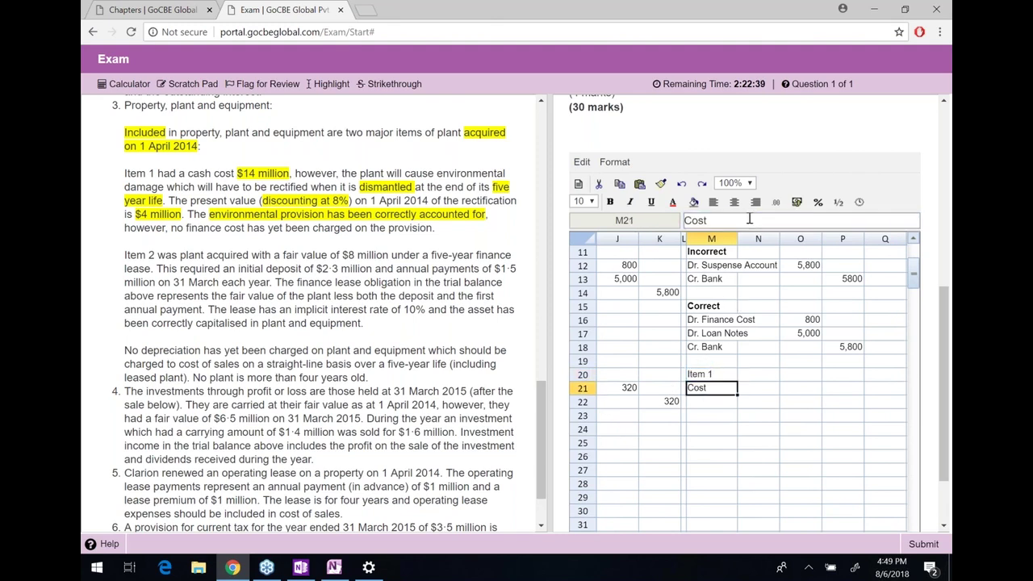
Enter Cost 14000 and Dismantling 4000 in rows 21–22
key("Down")
key("Right")
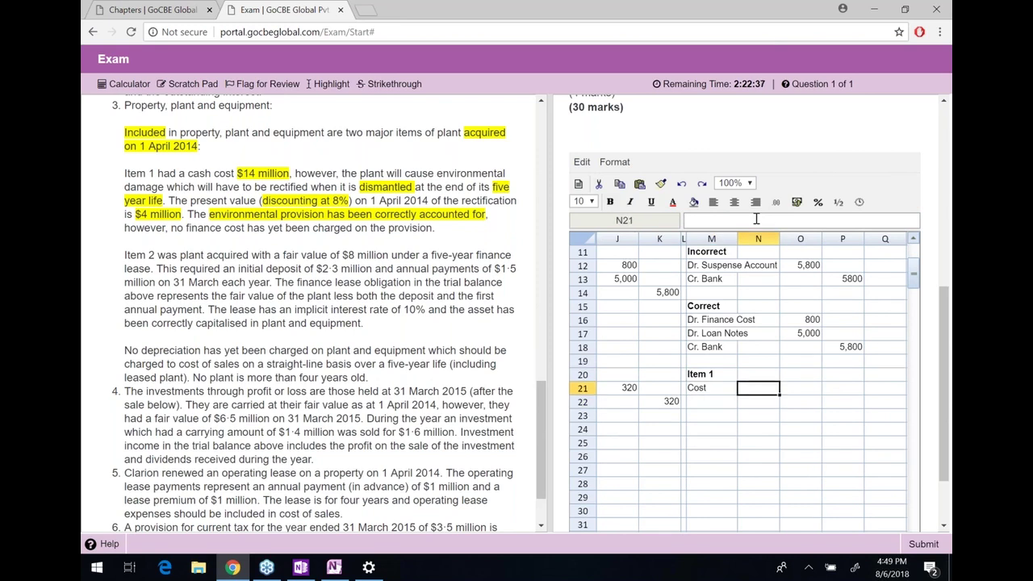
type("14000")
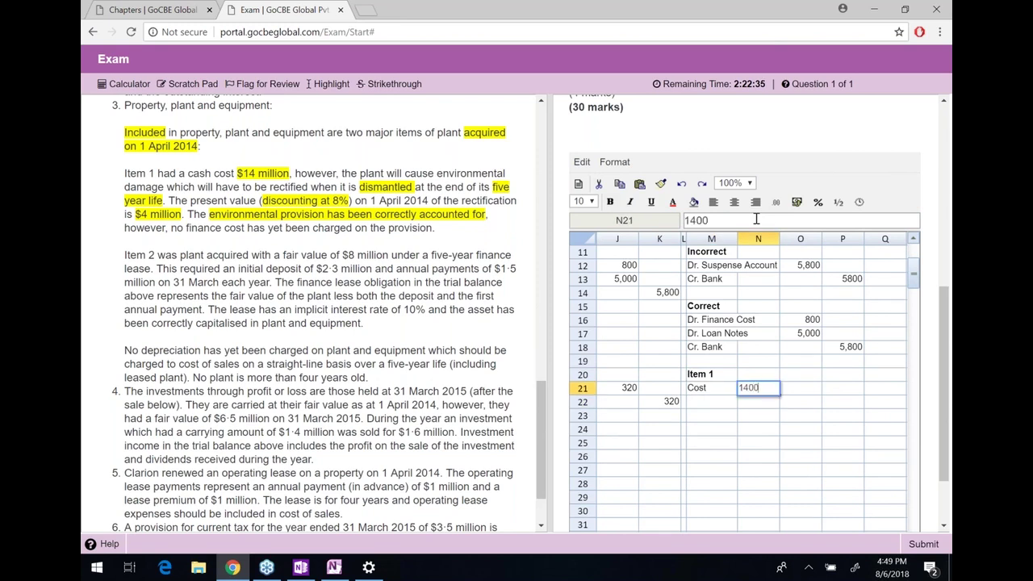
key("Return")
key("Left")
type("Dismantling")
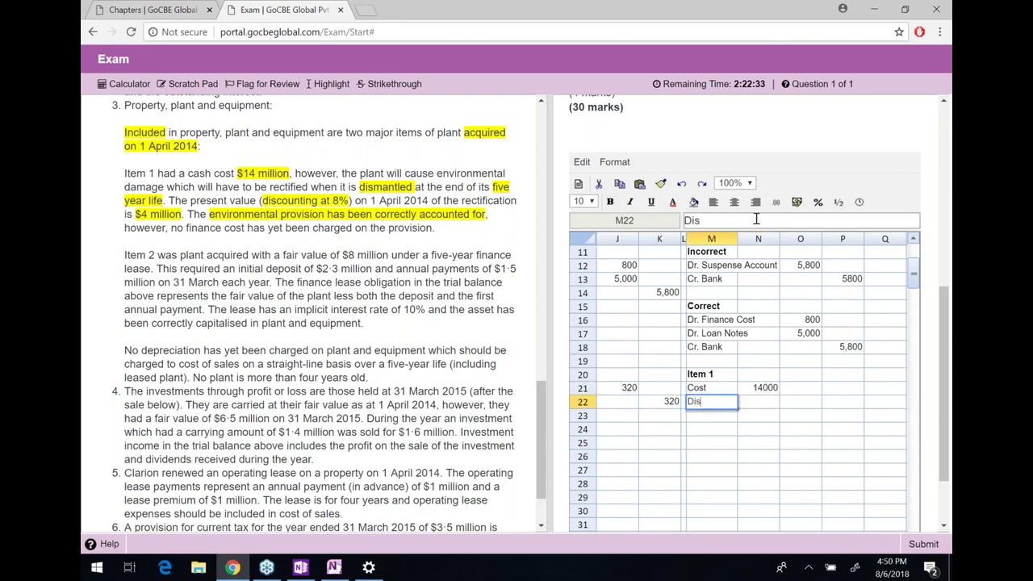
key("Return")
key("Right")
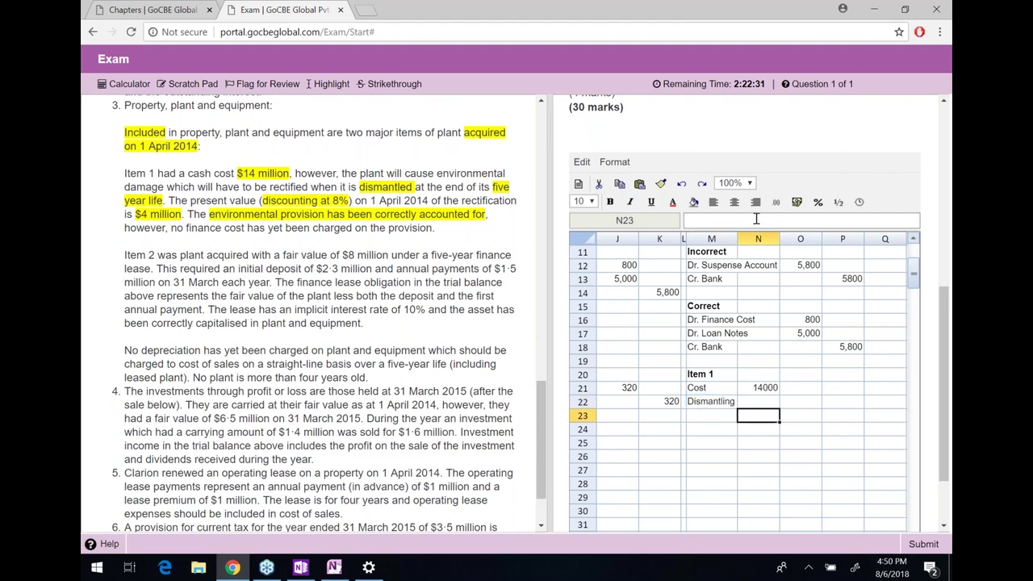
key("Up")
type("4000")
key("Return")
Total them with =SUM(N21:N22) as a bold 18000 and begin a 'Depreciation' label
type("=SUM(")
key("Up")
key("shift+Up")
type(")")
key("Return")
key("Up")
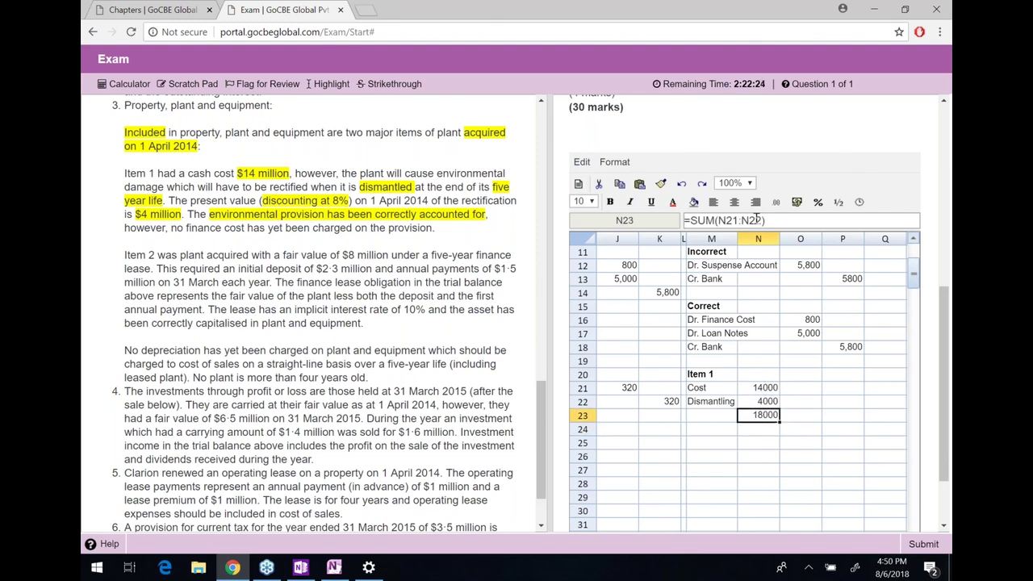
key("ctrl+b")
key("Down")
key("Left")
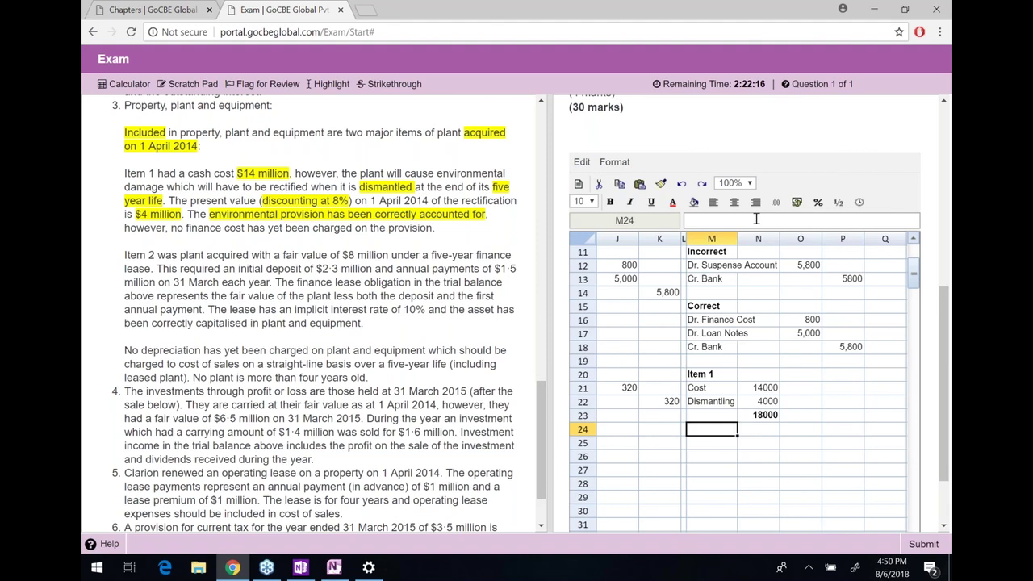
type("Depr")
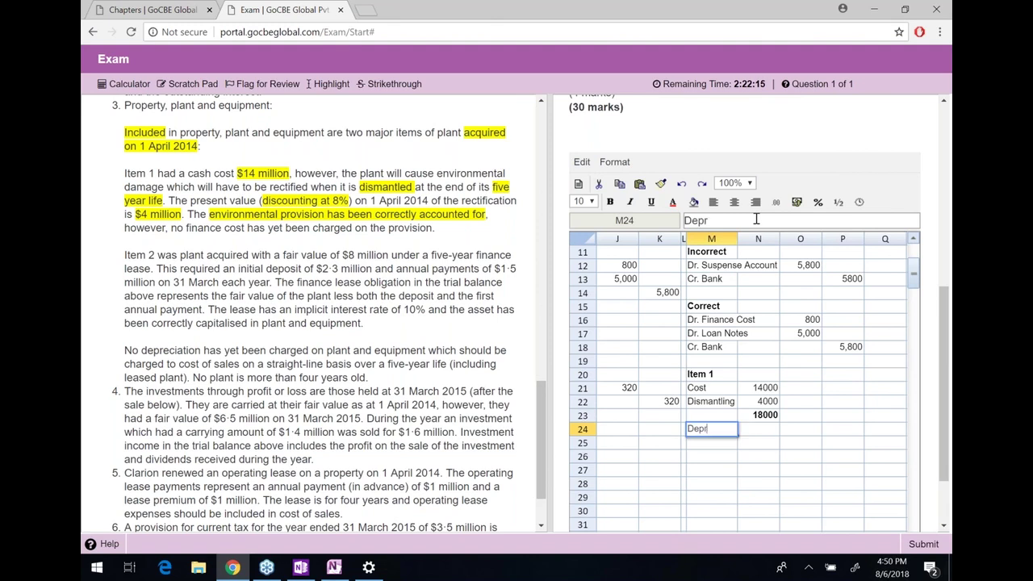
type("eciation")
Enter depreciation as =N23/5 in N24, keeping it positive at 3,600
key("Return")
key("Up")
key("Right")
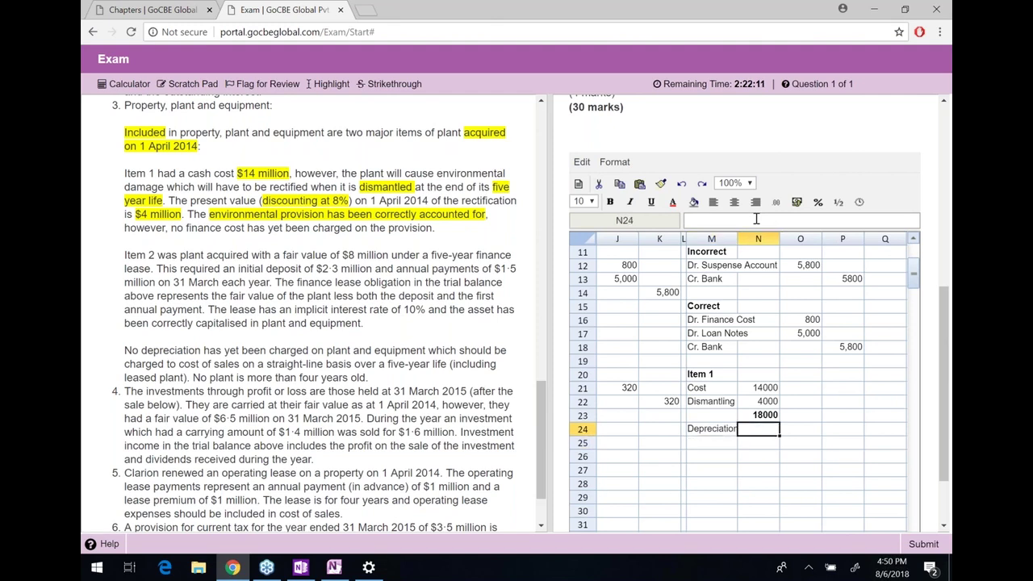
type("=N23/5")
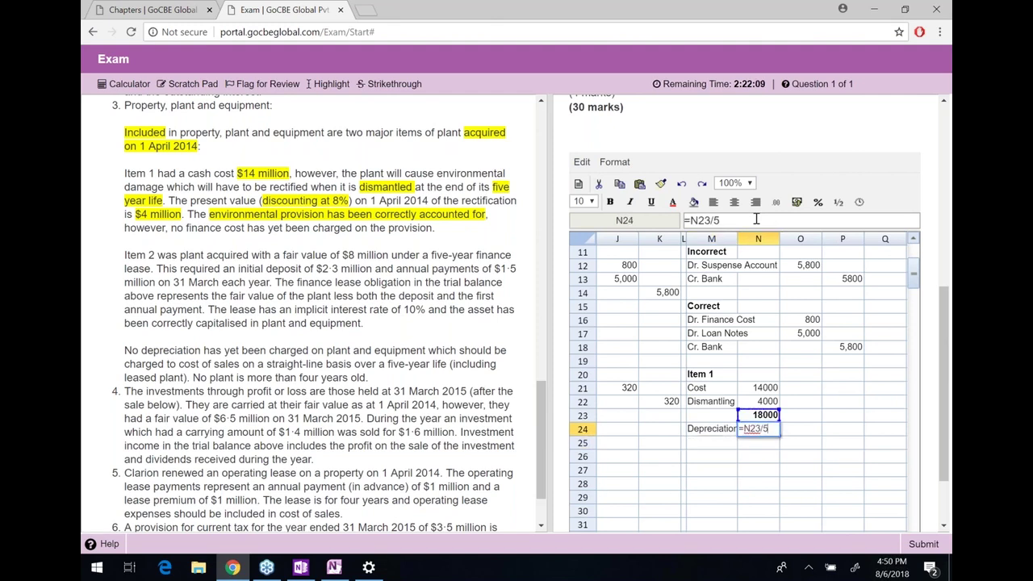
key("Return")
key("Up")
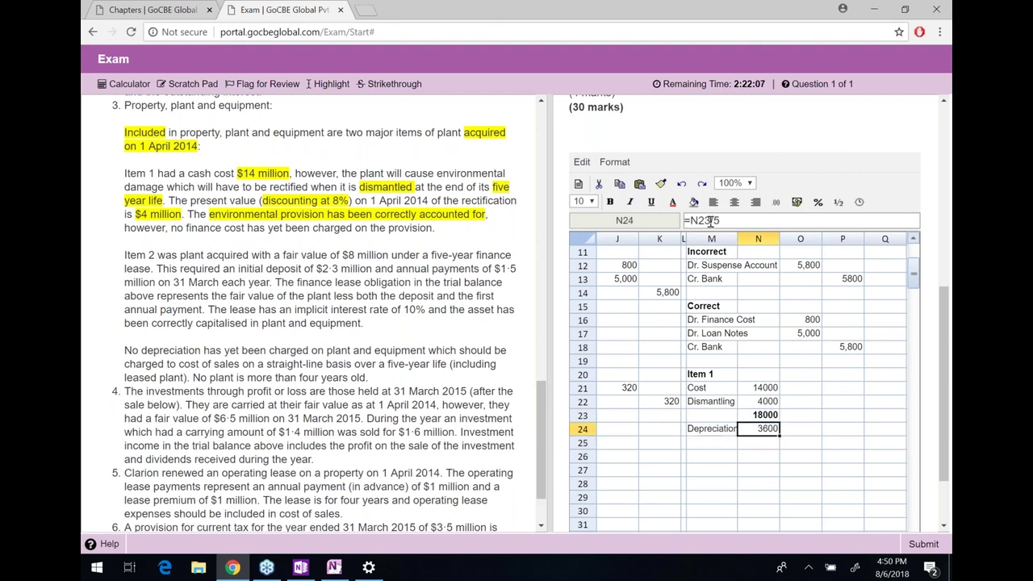
left_click(692, 220)
type("-")
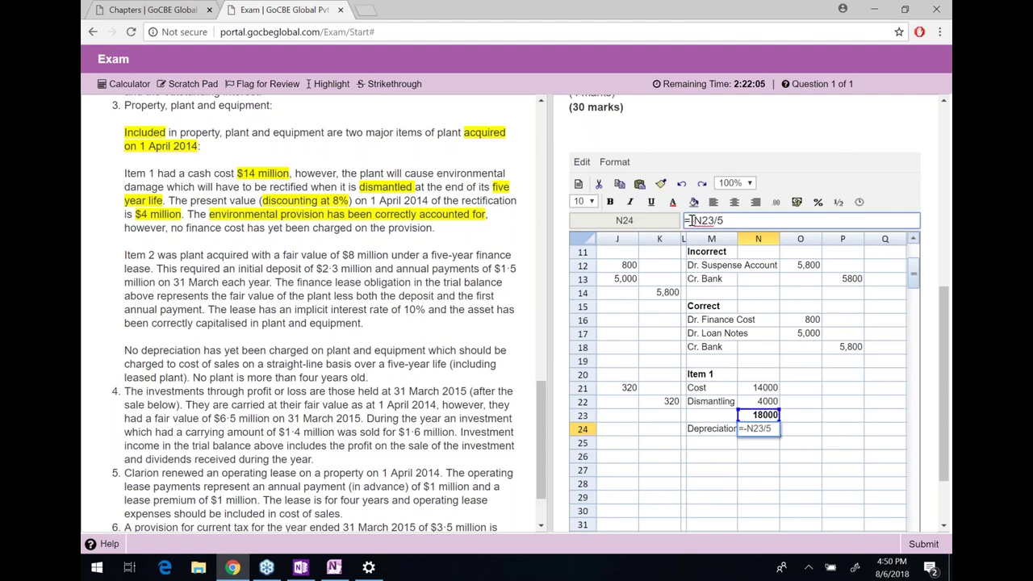
key("Return")
key("Left")
key("Right")
key("Up")
left_click(691, 220)
right_click(692, 221)
key("Escape")
key("BackSpace")
key("Return")
Add the NBV label with the formula =N23-N24, giving 14,400
key("Left")
type("NBV")
key("Return")
key("Up")
key("Right")
type("=")
key("Up")
key("Up")
type("-")
key("Down")
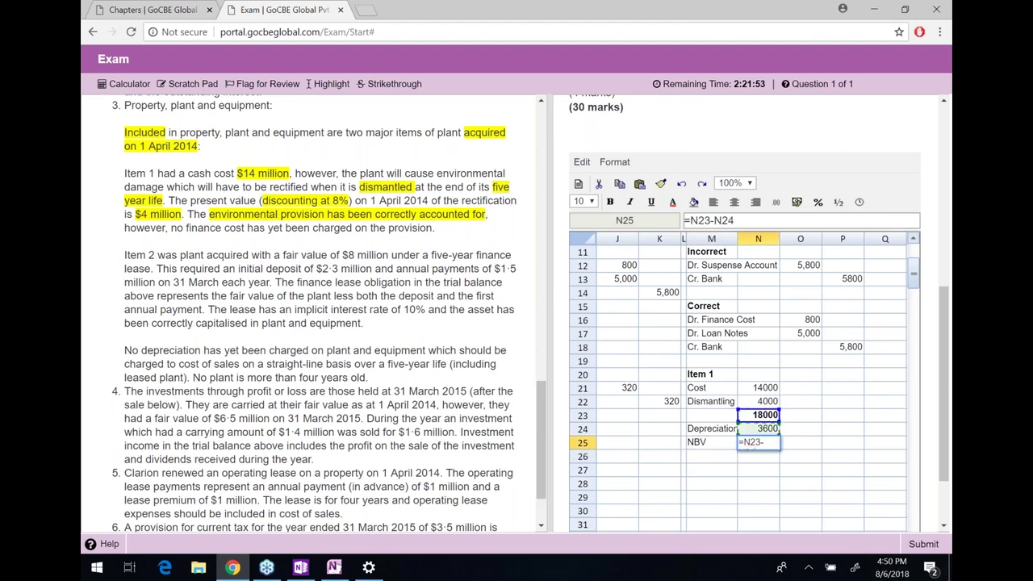
key("Return")
Bold the NBV row and give the Item 1 amounts from cost to NBV thousands separators
key("Up")
key("shift+Left")
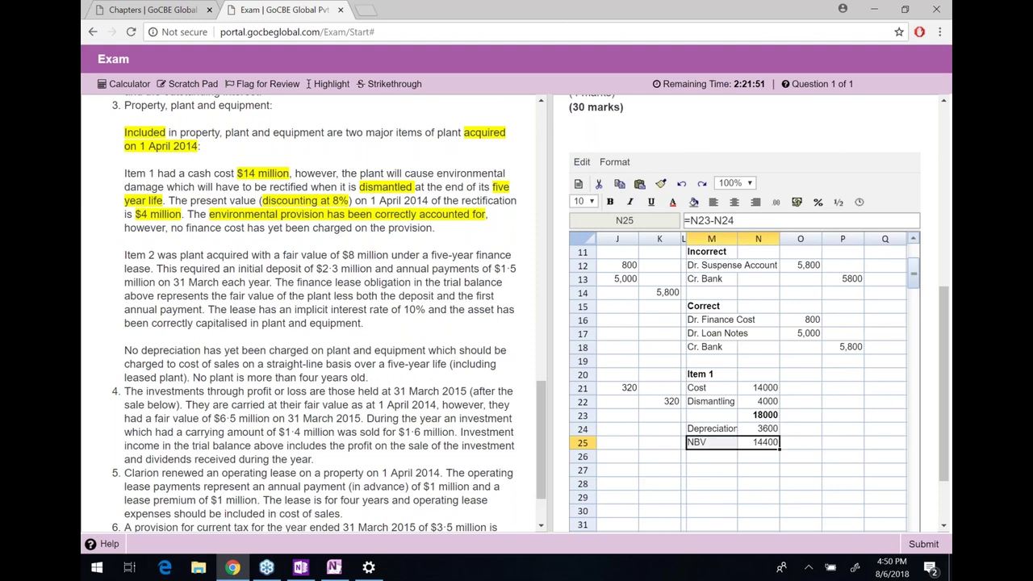
left_click(610, 201)
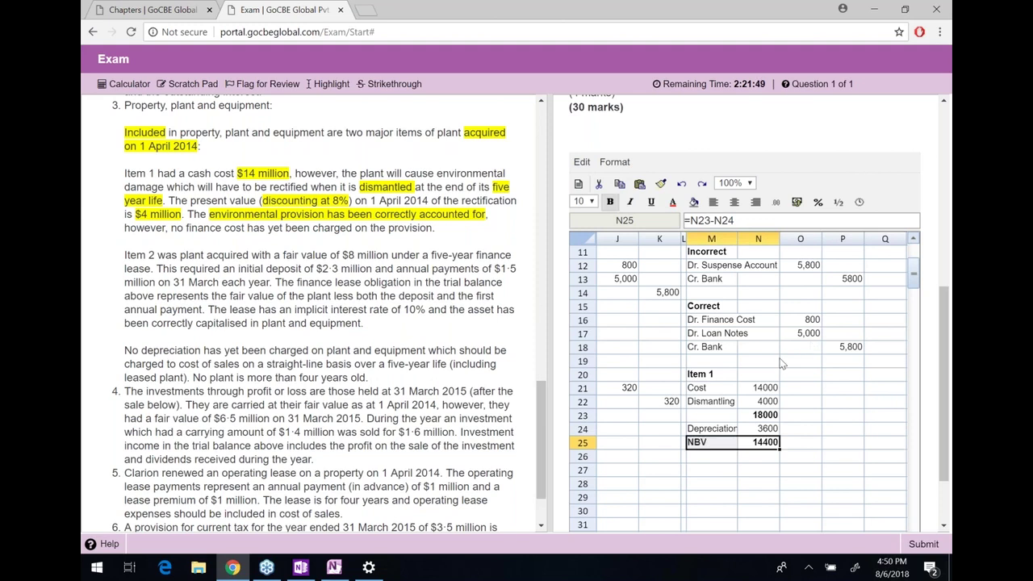
left_click_drag(763, 388, 765, 444)
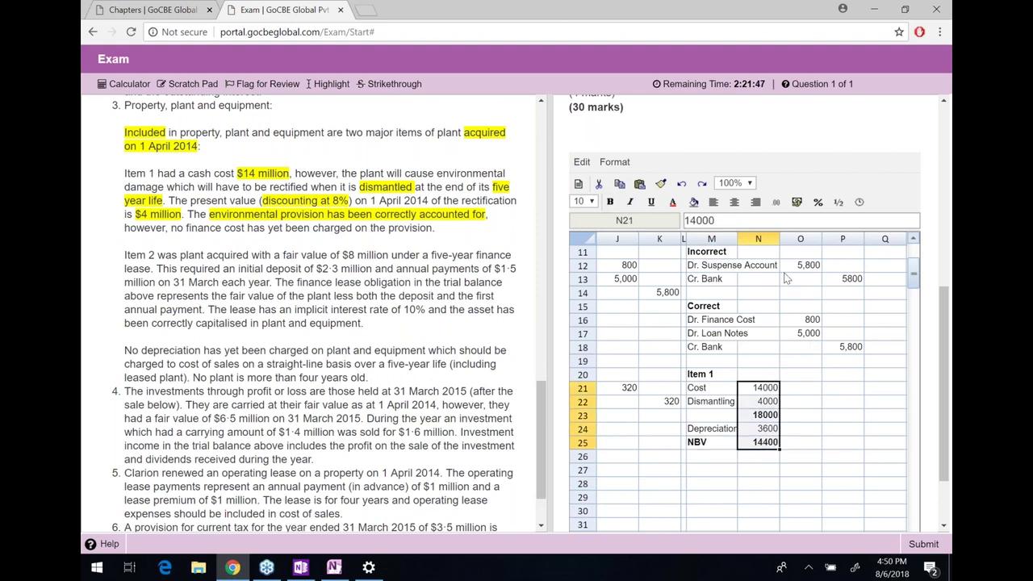
left_click(776, 201)
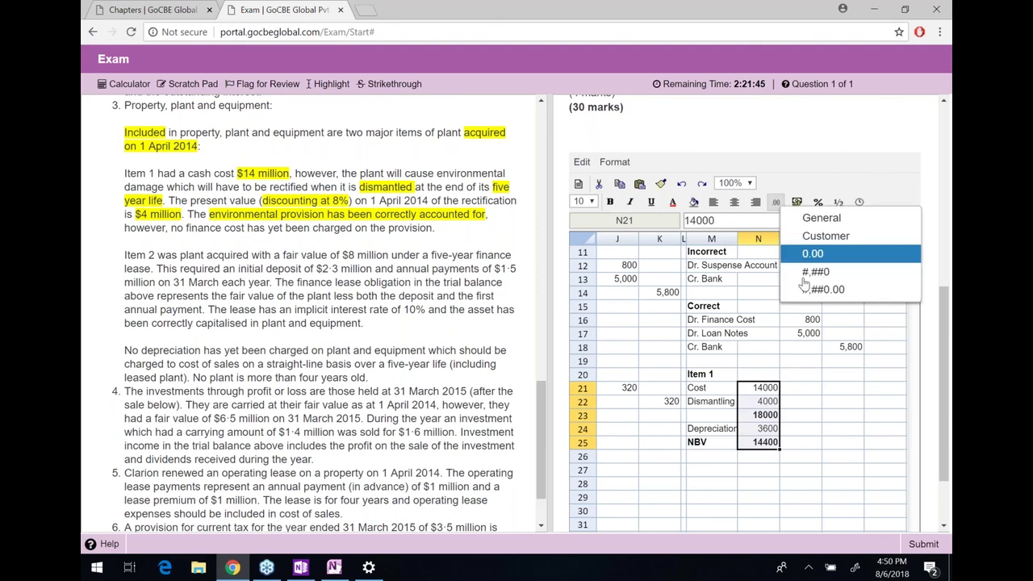
left_click(816, 271)
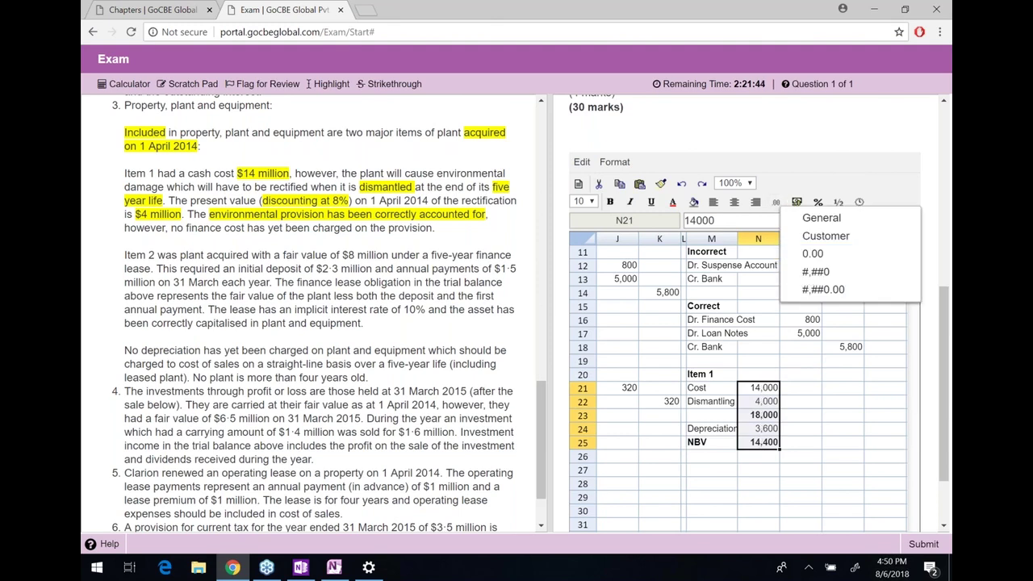
left_click(768, 388)
key("Down")
key("Down")
key("Down")
key("Down")
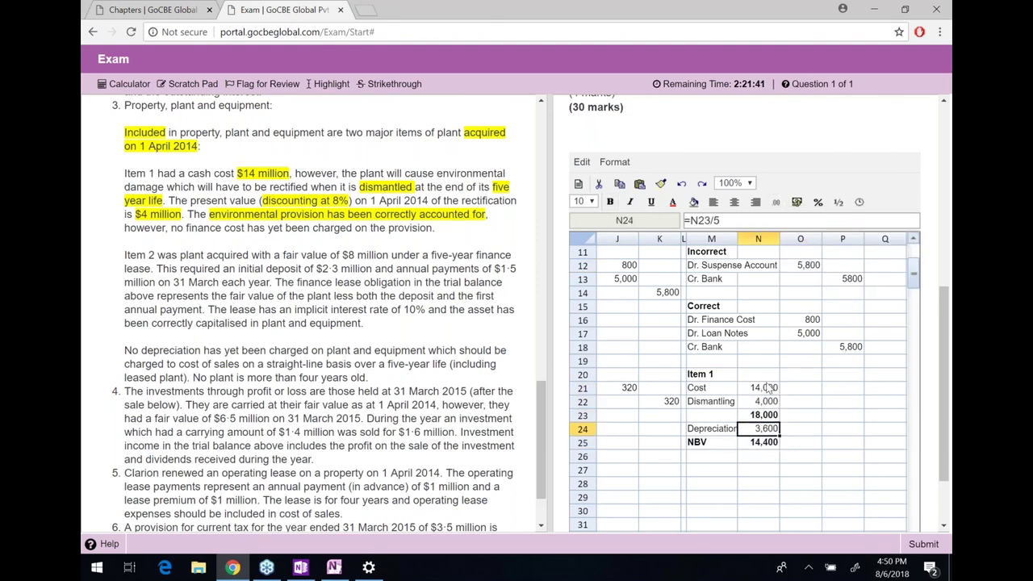
key("shift+Left")
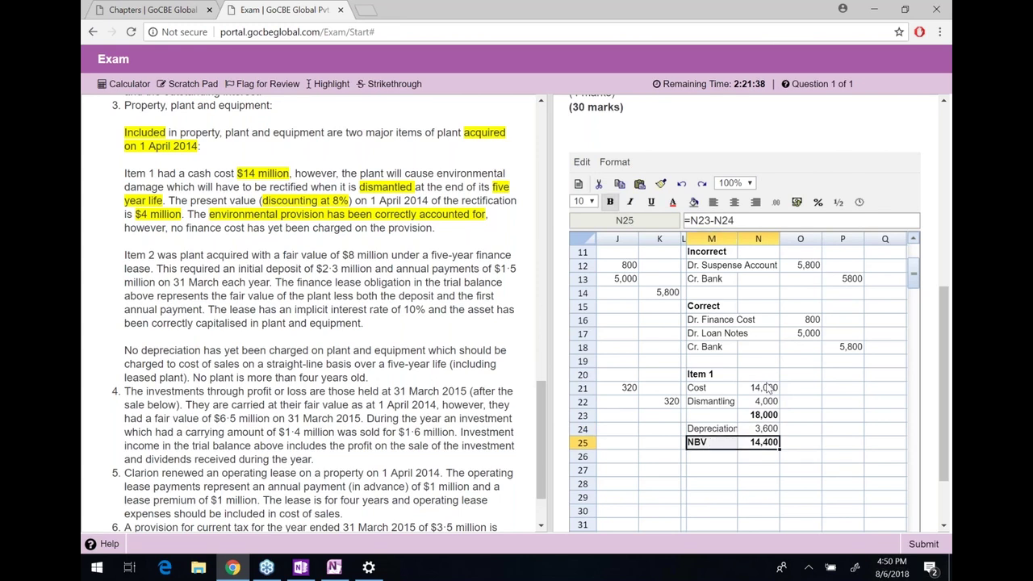
key("Left")
key("Left")
key("Left")
key("Left")
key("Left")
key("Left")
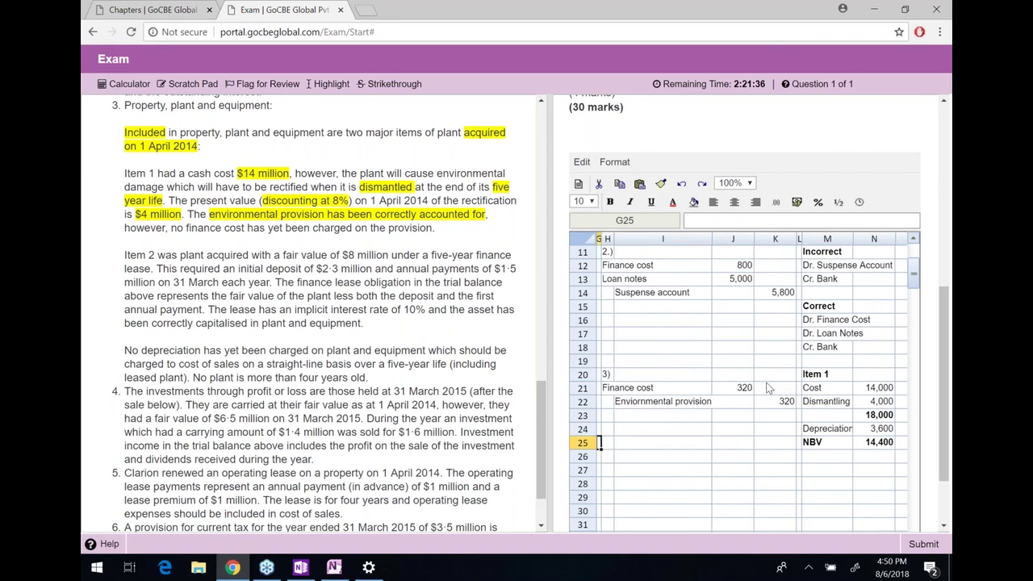
Label the journal lines 'Depreciation expense' and 'PPE'
key("Up")
type("Dep")
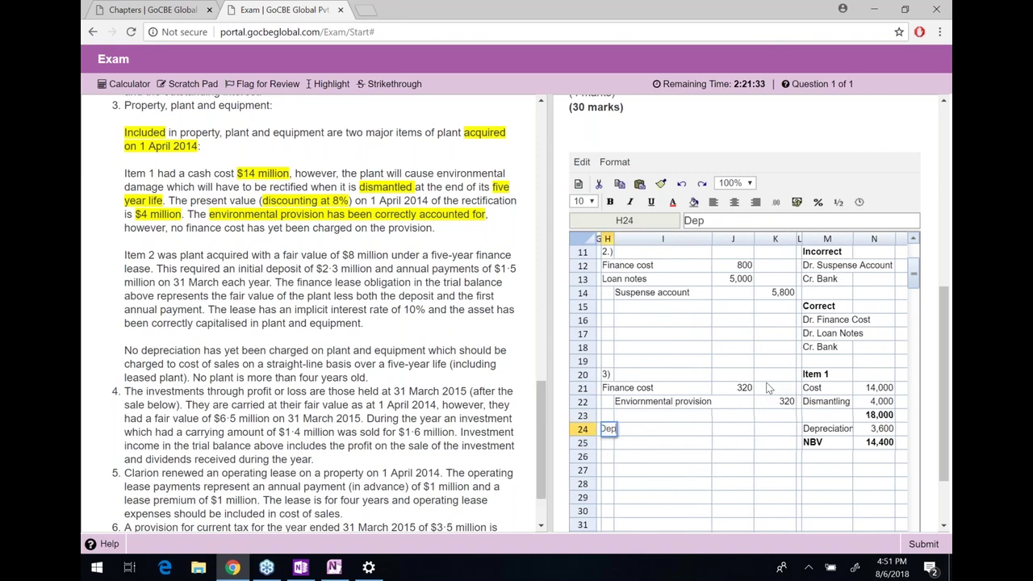
type("reciation expense")
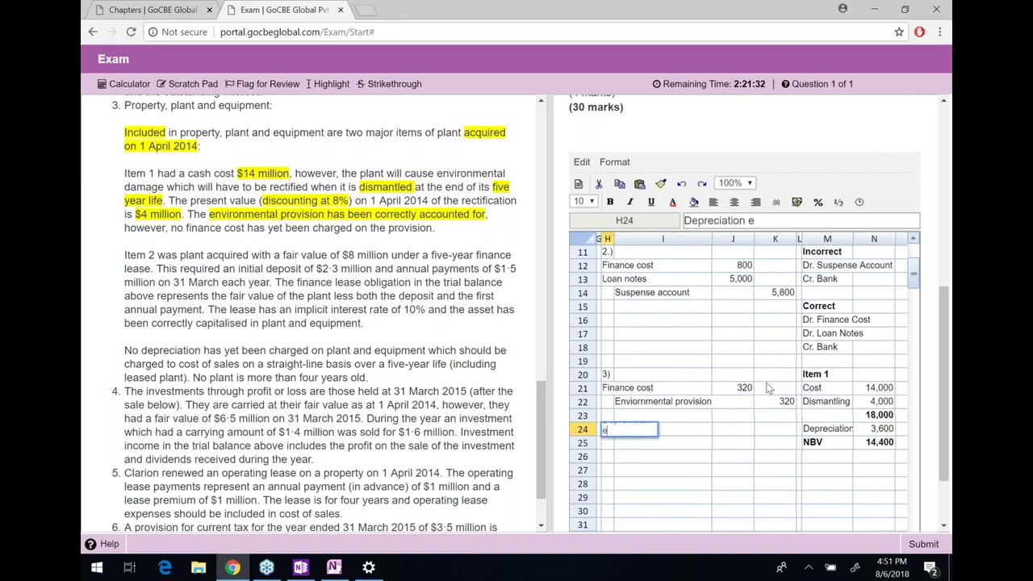
key("Tab")
key("Down")
type("PPE")
key("Return")
key("Return")
Link the 3,600 debit to =N24 and the 3,600 credit to =J24
key("Up")
key("Up")
key("Up")
key("Right")
type("=")
key("Right")
key("Right")
key("Right")
key("Right")
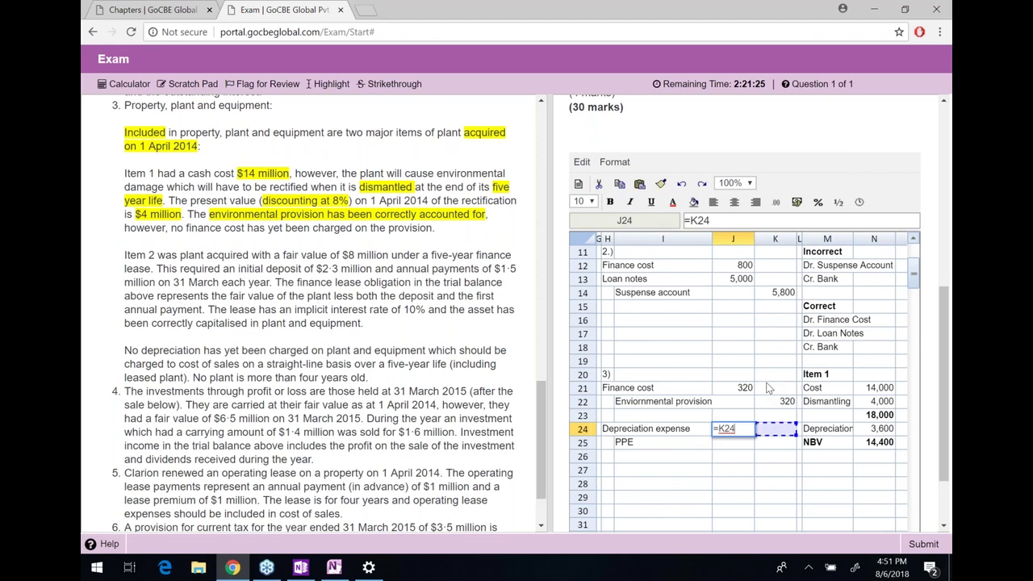
key("Return")
key("Right")
type("=")
key("Up")
key("Left")
key("Return")
key("Up")
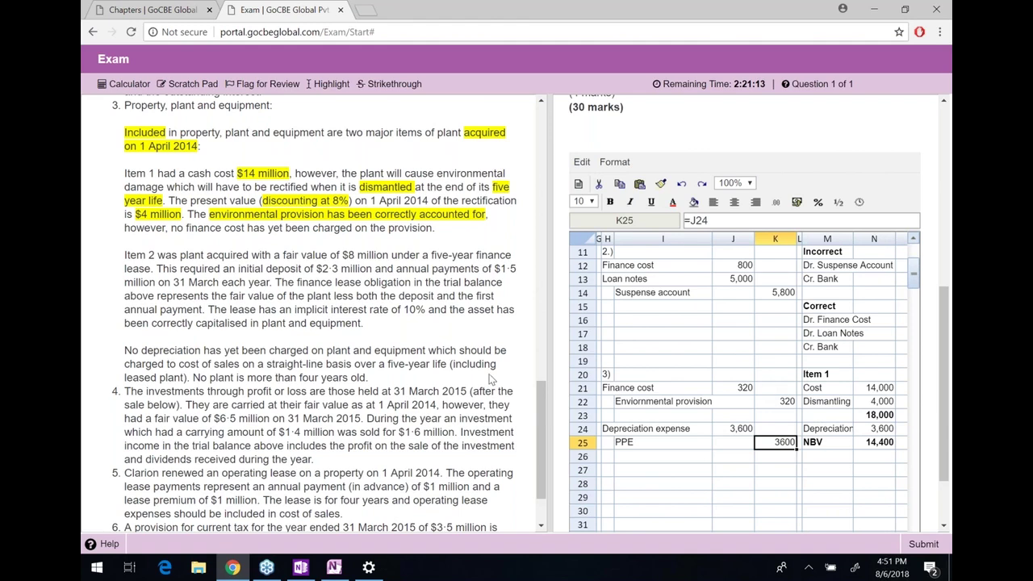
Strike through the word 'finance' in Item 2's opening line
scroll(403, 342, "down", 1)
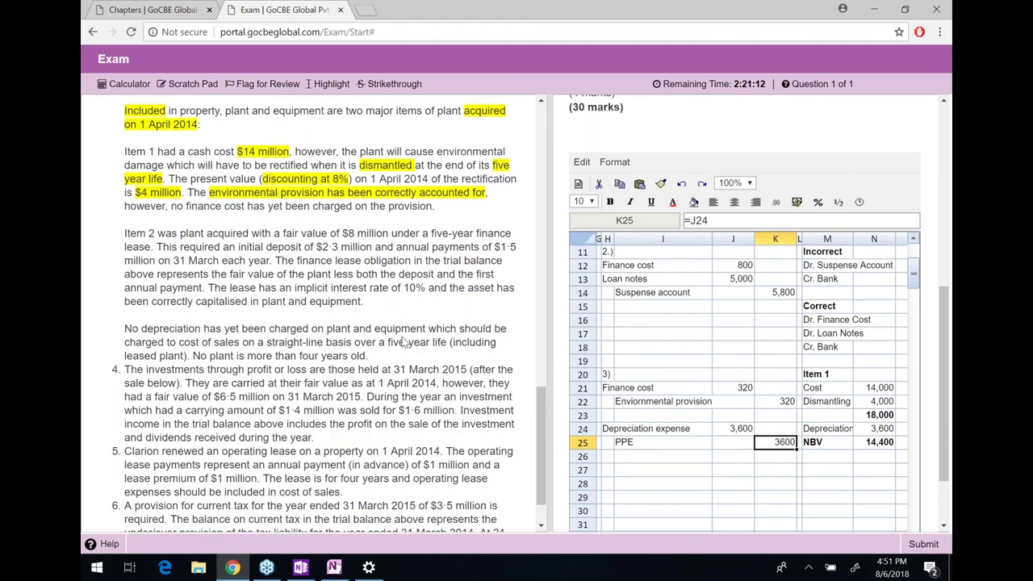
scroll(403, 342, "down", 1)
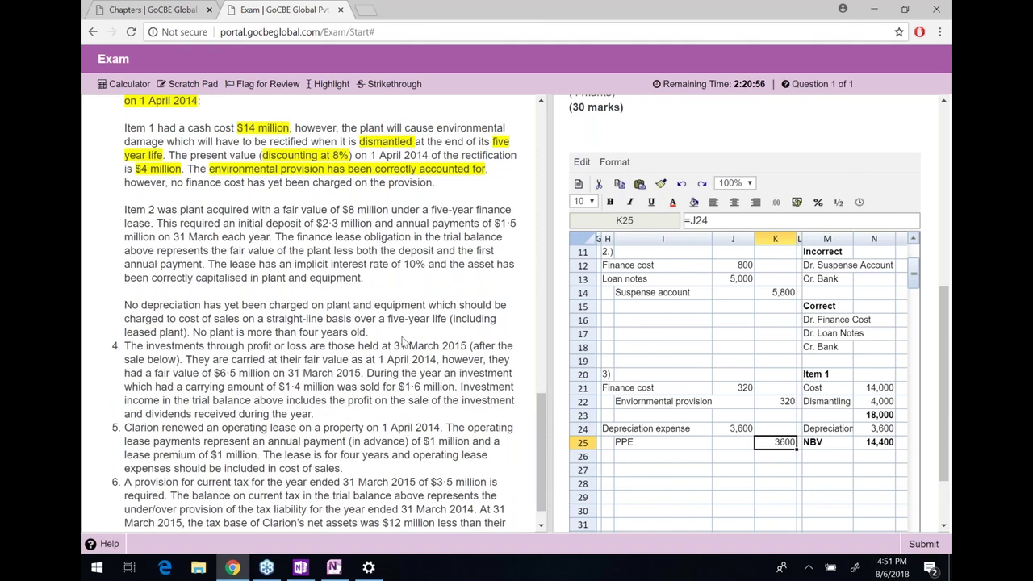
left_click_drag(127, 210, 344, 212)
left_click_drag(423, 218, 166, 214)
left_click(167, 215)
left_click_drag(475, 210, 512, 211)
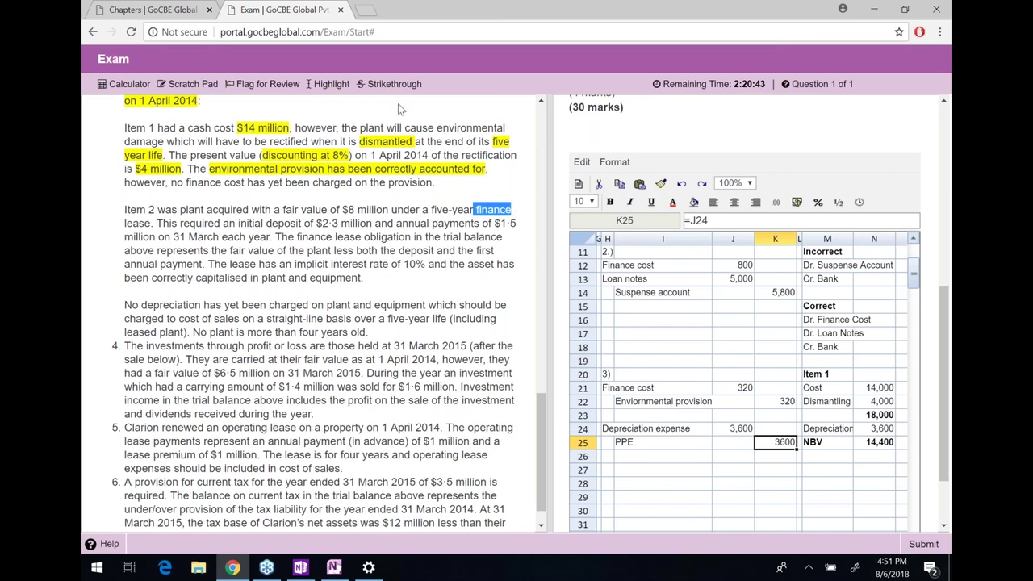
left_click(391, 84)
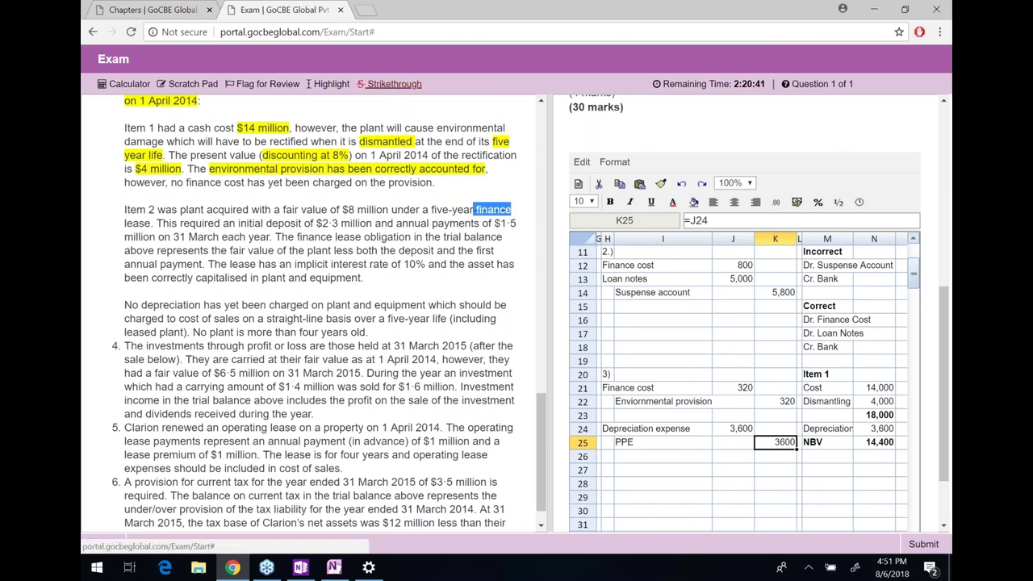
Strike through 'fair value' on the same Item 2 line
left_click_drag(432, 209, 212, 209)
left_click(145, 223)
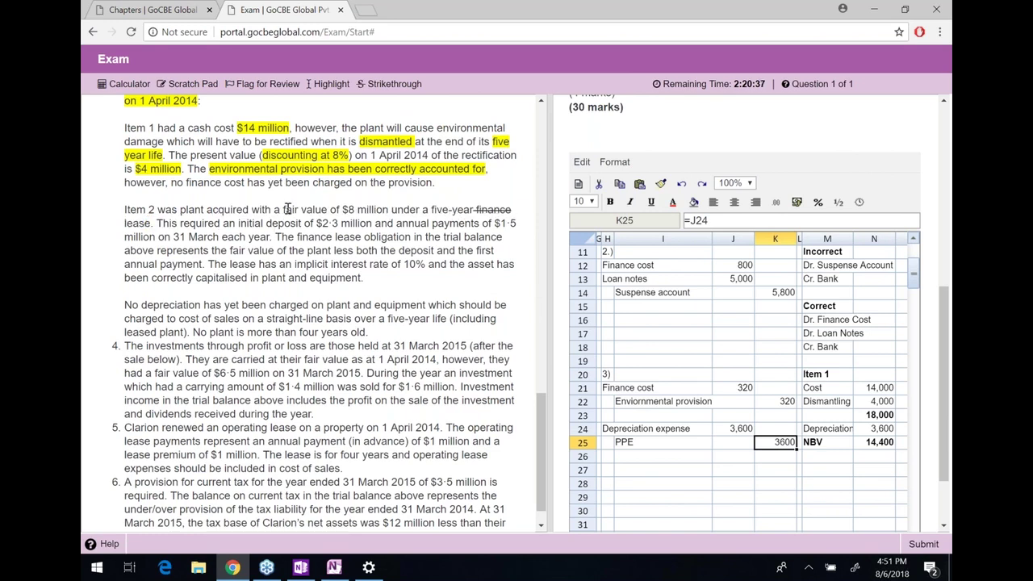
left_click_drag(281, 209, 327, 210)
left_click(374, 87)
In OneNote, handwrite 'FA PV of lease payments' beside the finance cost bubble
key("alt+Tab")
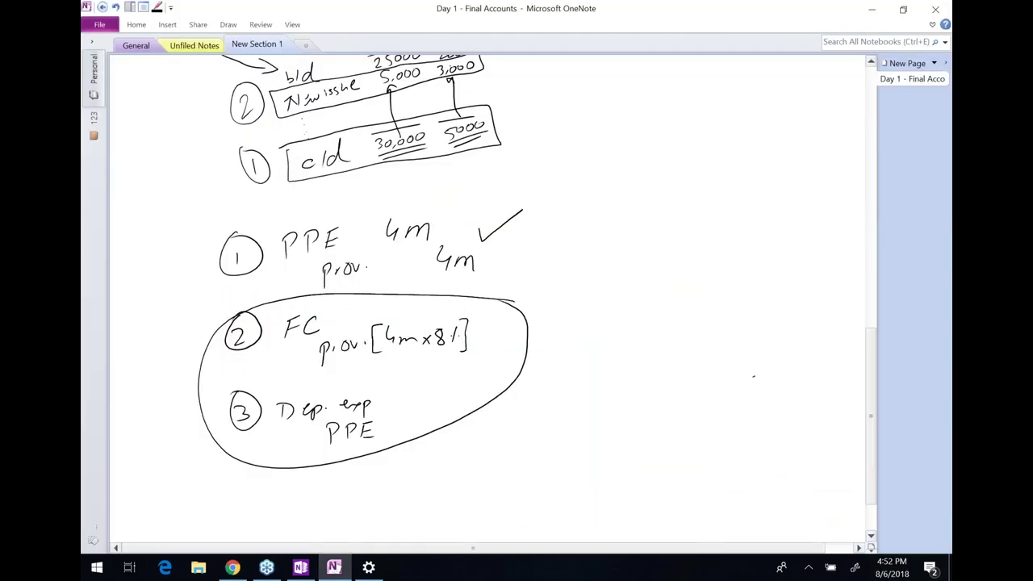
left_click_drag(562, 283, 555, 309)
left_click_drag(566, 300, 572, 323)
left_click_drag(592, 267, 572, 297)
left_click_drag(572, 299, 559, 324)
mouse_move(590, 262)
left_mouse_down()
mouse_move(575, 300)
mouse_move(619, 320)
left_mouse_up()
left_click_drag(624, 316, 637, 275)
left_click(641, 267)
left_click_drag(661, 237, 659, 253)
left_click_drag(664, 248, 680, 226)
left_click_drag(679, 229, 687, 217)
mouse_move(665, 276)
left_mouse_down()
mouse_move(672, 287)
mouse_move(688, 266)
mouse_move(705, 275)
left_mouse_up()
left_click_drag(719, 211, 739, 186)
left_click(741, 181)
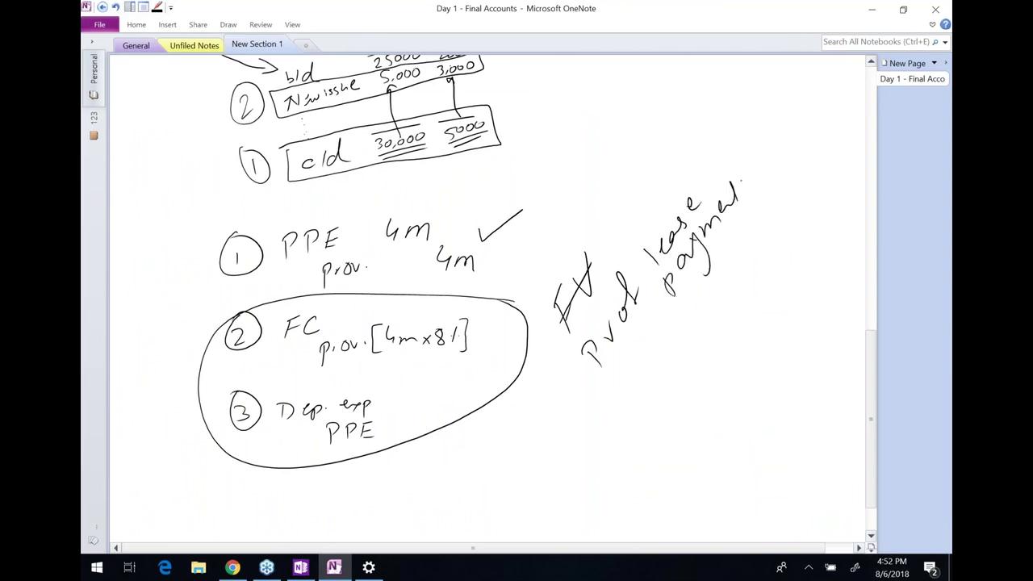
After checking the exam question, add '= 8m' to the note and return to the exam
key("alt+Tab")
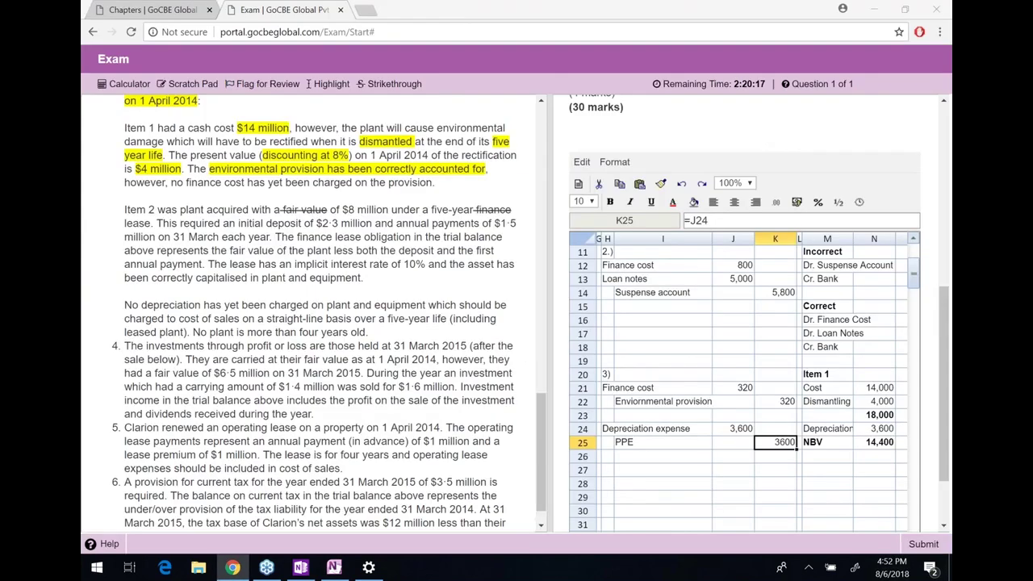
key("alt+Tab")
mouse_move(784, 127)
left_mouse_down()
mouse_move(790, 113)
mouse_move(817, 105)
left_mouse_up()
left_click(821, 100)
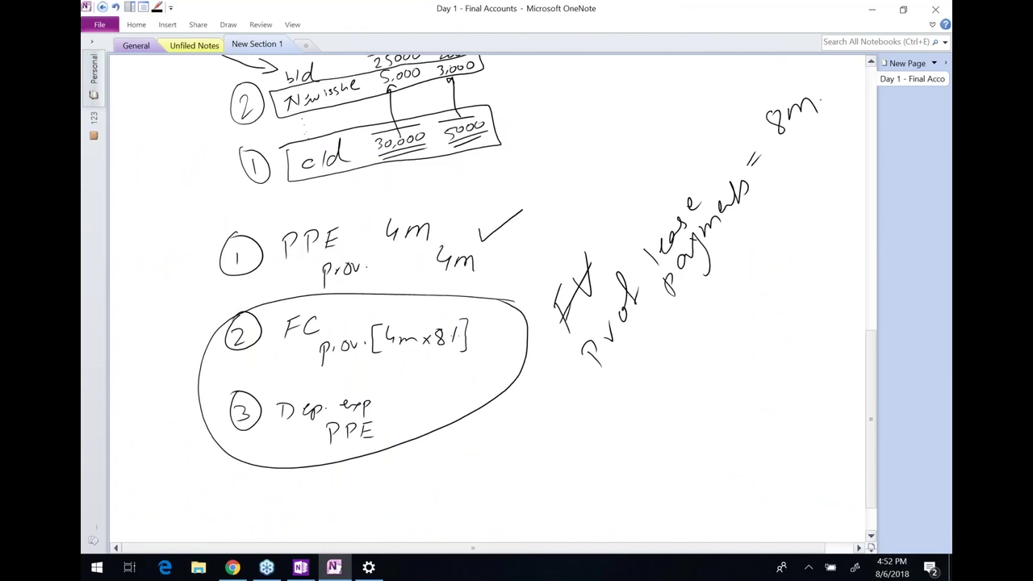
key("alt+Tab")
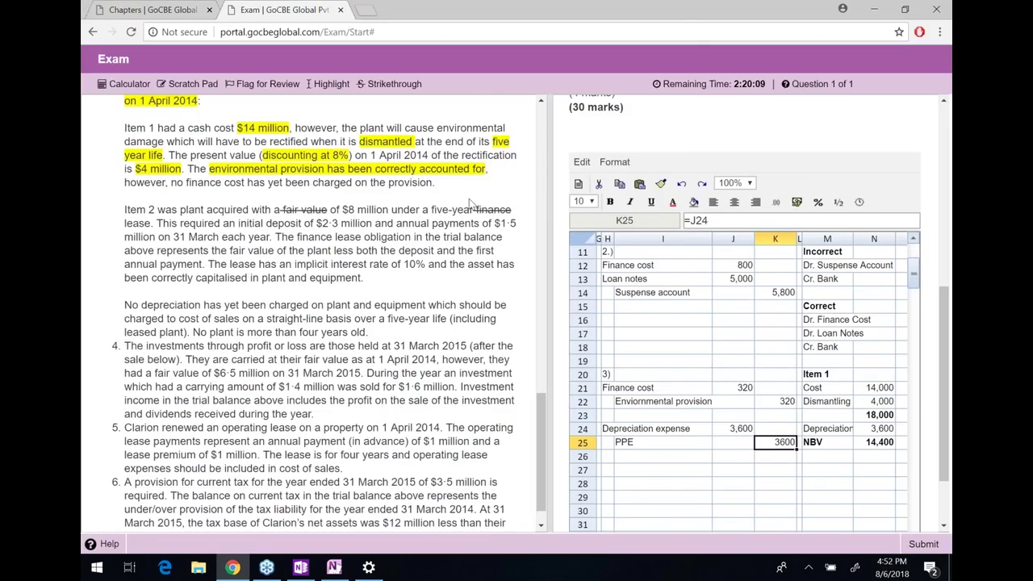
Highlight '$8 million' and 'five-year' in the Item 2 paragraph
left_click_drag(343, 209, 389, 210)
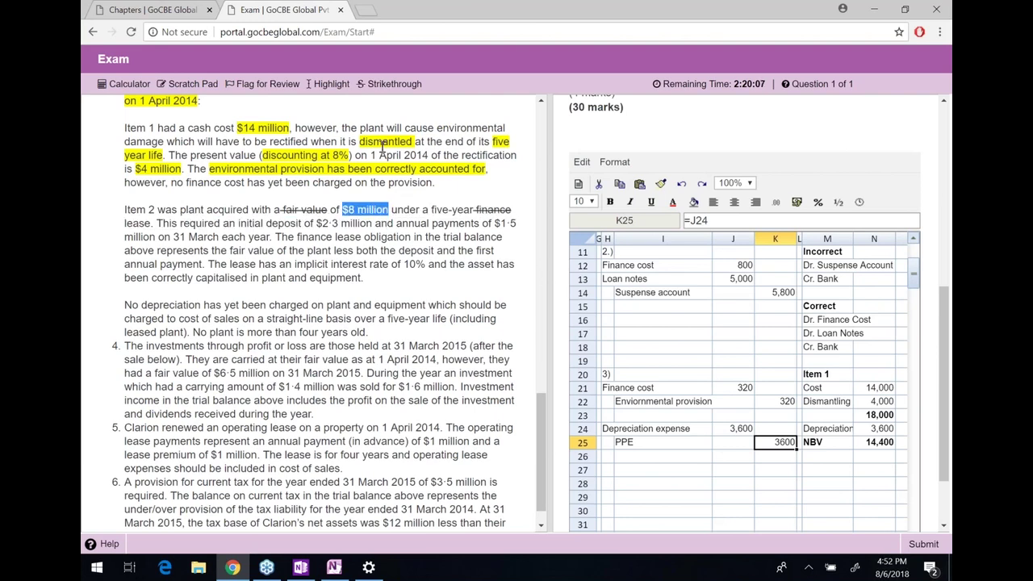
left_click(330, 84)
left_click_drag(431, 210, 474, 209)
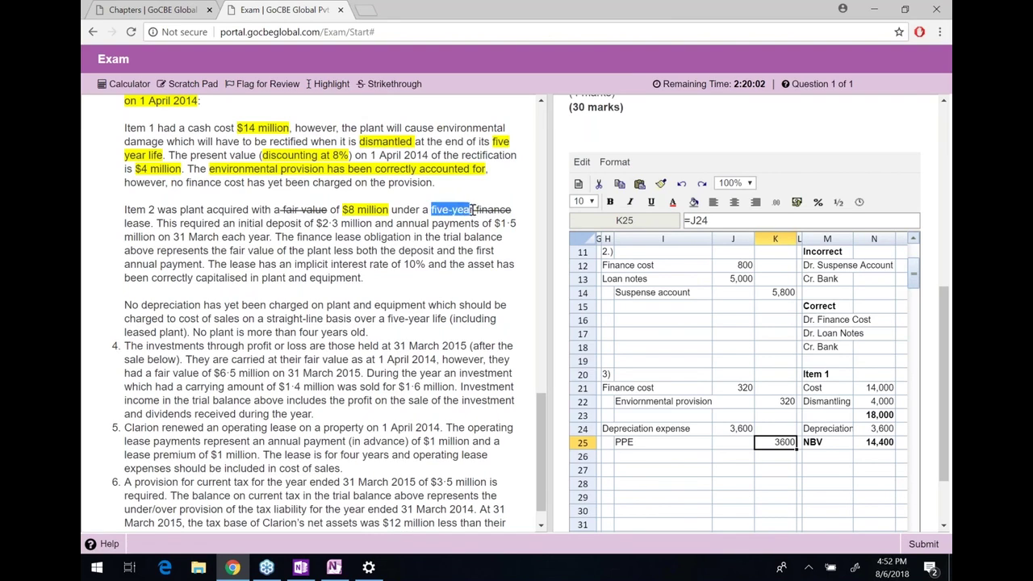
left_click(330, 84)
Highlight the $2·3 million initial deposit and the $1·5 million annual payments
left_click_drag(163, 223, 372, 225)
left_click(242, 224)
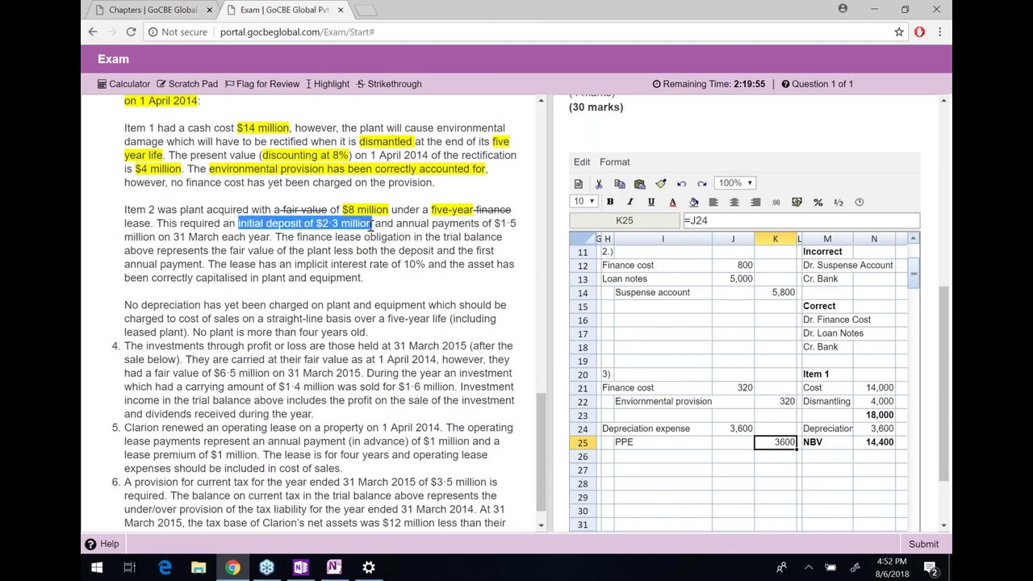
left_click(344, 170)
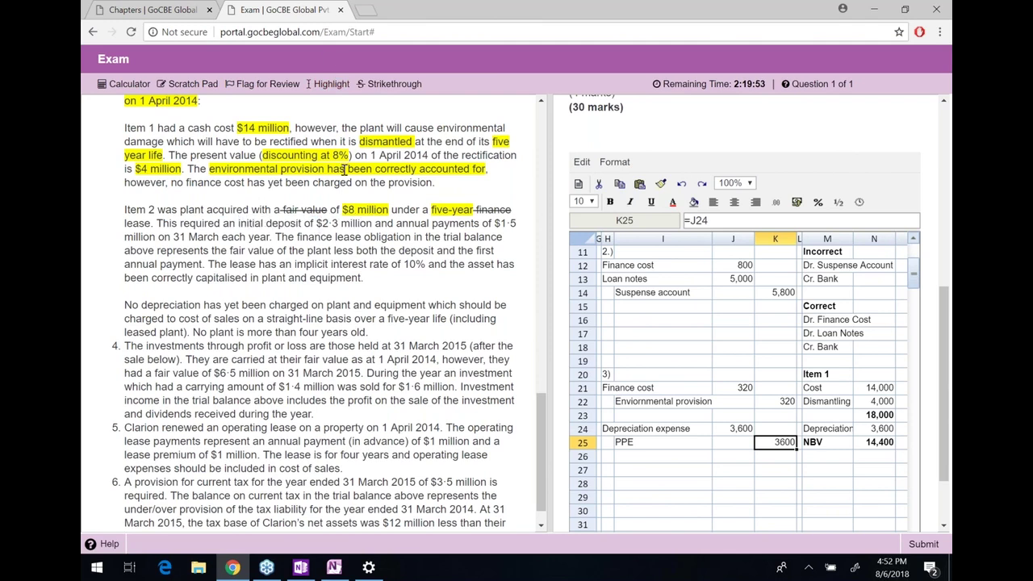
left_click_drag(373, 223, 238, 223)
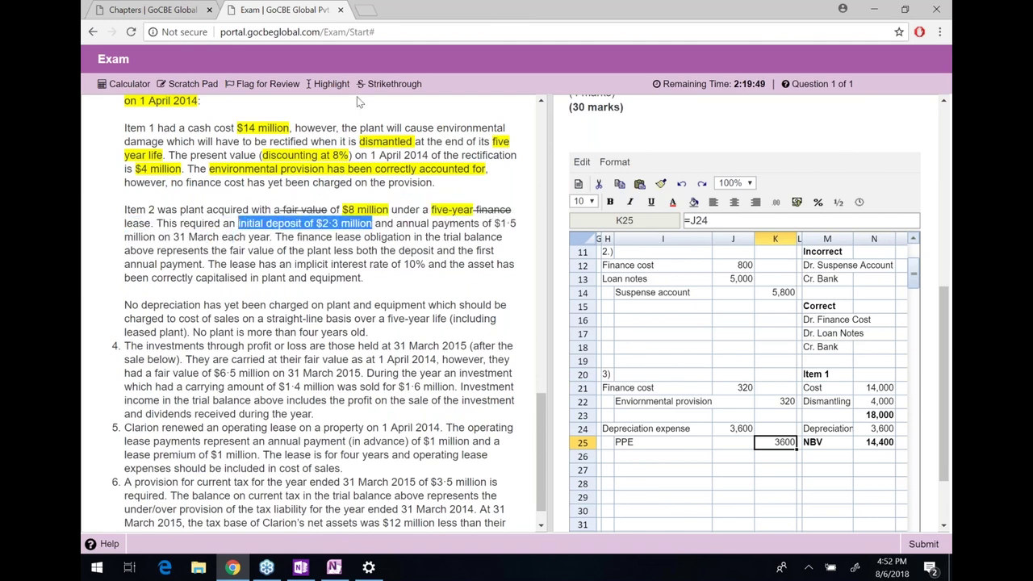
left_click(330, 84)
left_click_drag(396, 224, 286, 236)
left_click(283, 234)
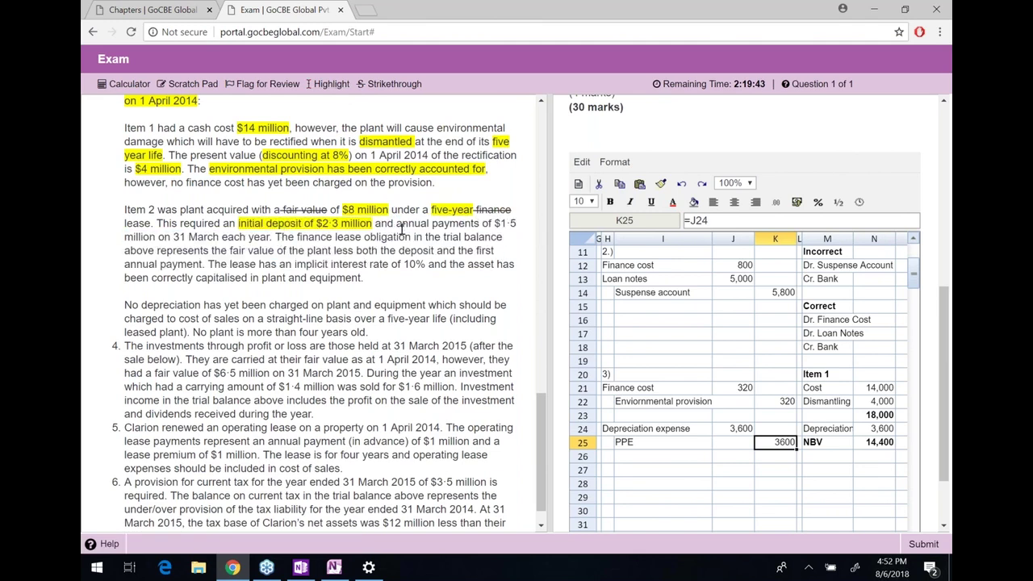
left_click_drag(396, 224, 502, 237)
left_click_drag(419, 210, 156, 237)
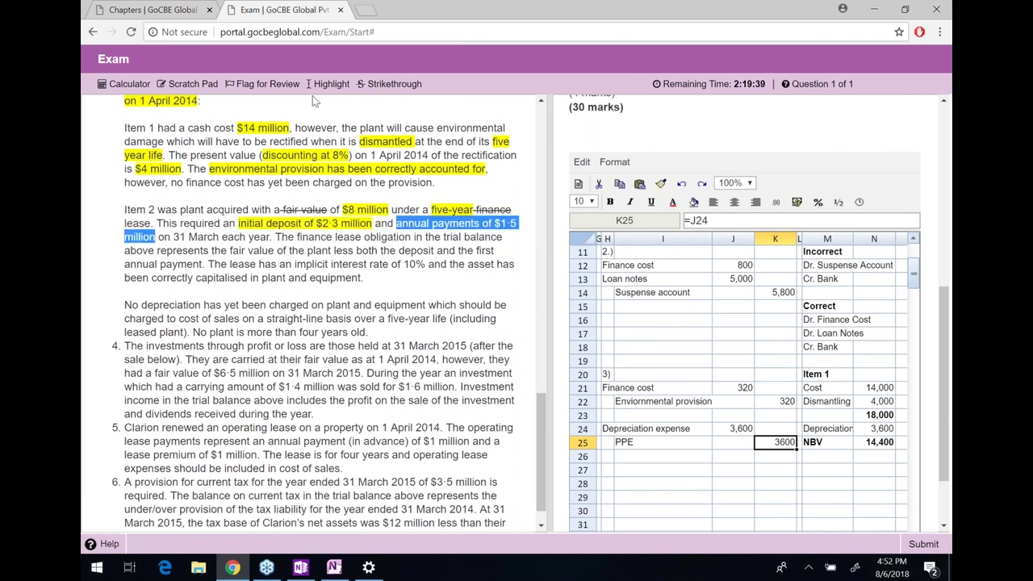
left_click(326, 85)
Strike through the second 'finance' in Item 2
left_click_drag(174, 237, 272, 236)
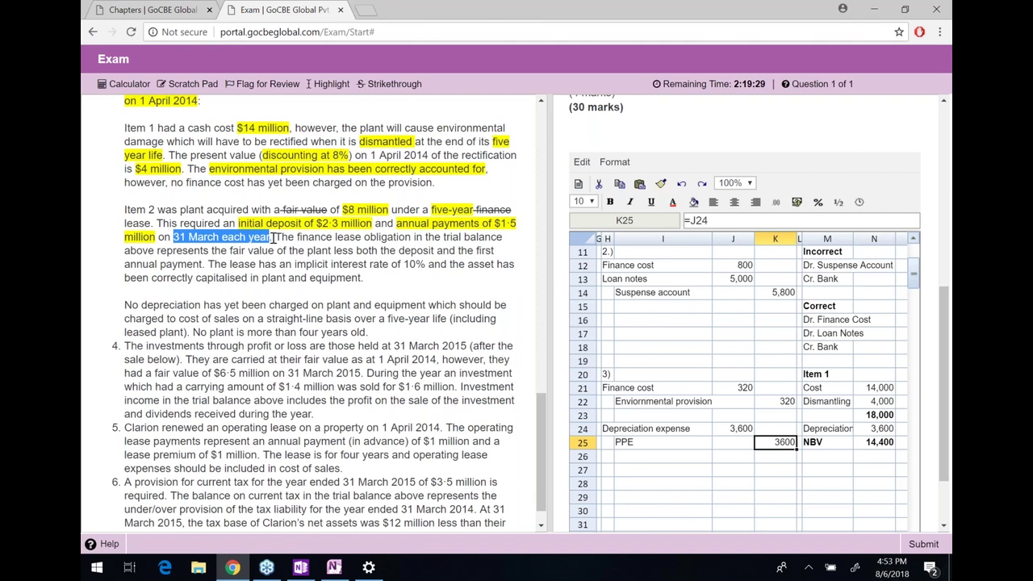
left_click_drag(276, 239, 297, 237)
left_click(392, 236)
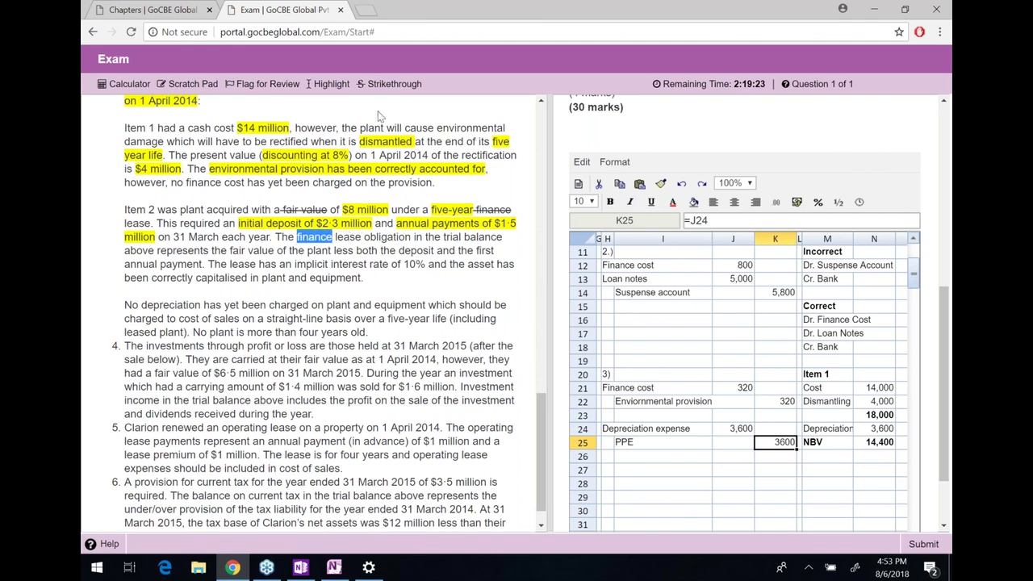
left_click(392, 85)
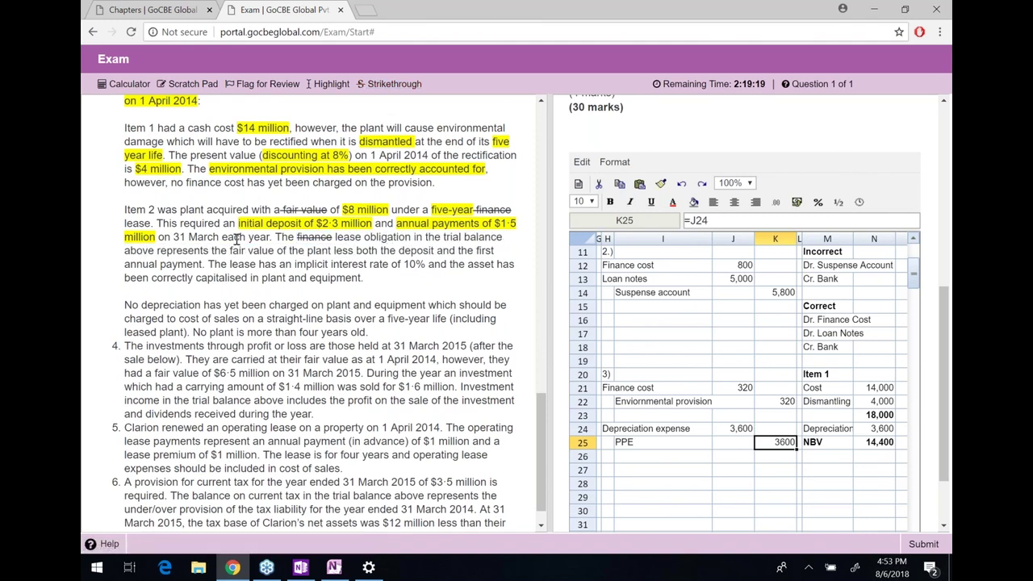
Highlight the finance lease obligation sentence
left_click_drag(202, 251, 275, 236)
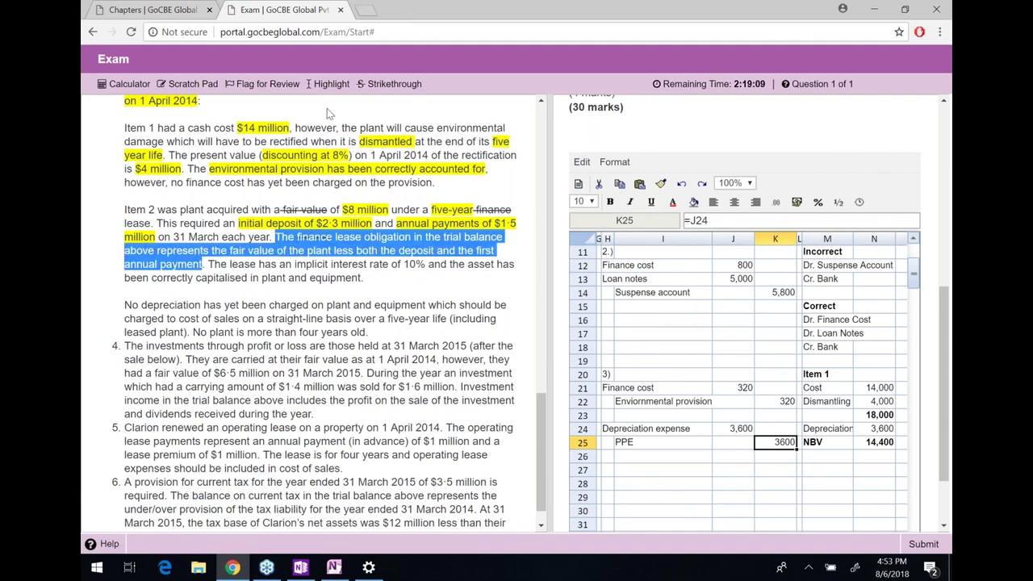
left_click(331, 85)
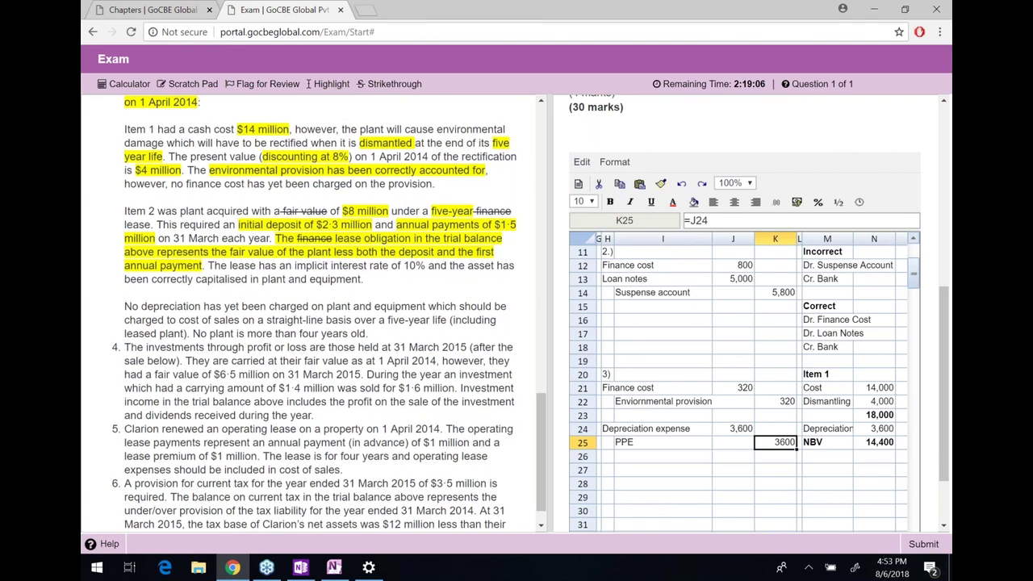
scroll(153, 243, "up", 15)
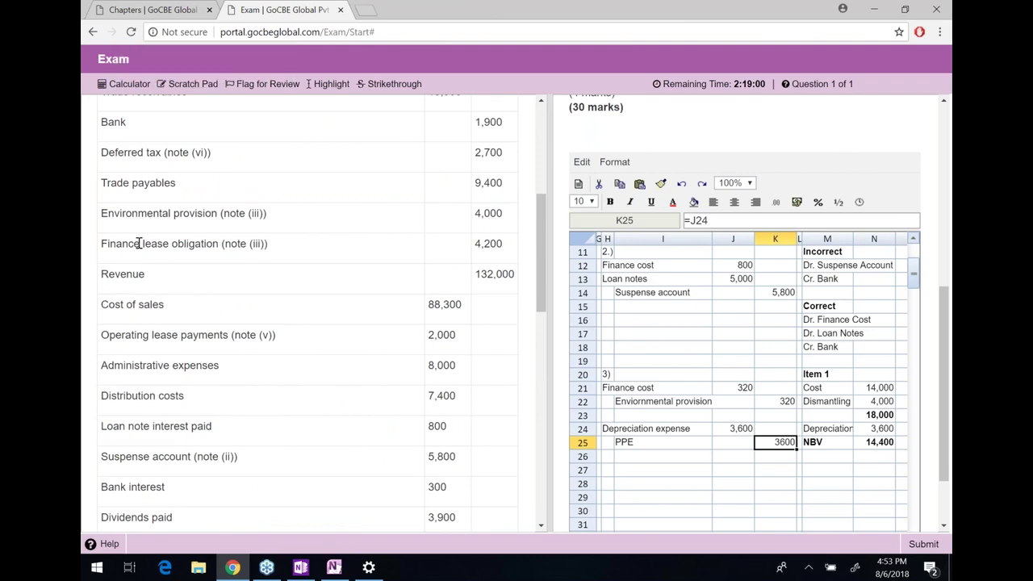
Highlight 'fair value of the plant less both the deposit' in note 3's lease sentence
left_click_drag(138, 243, 137, 95)
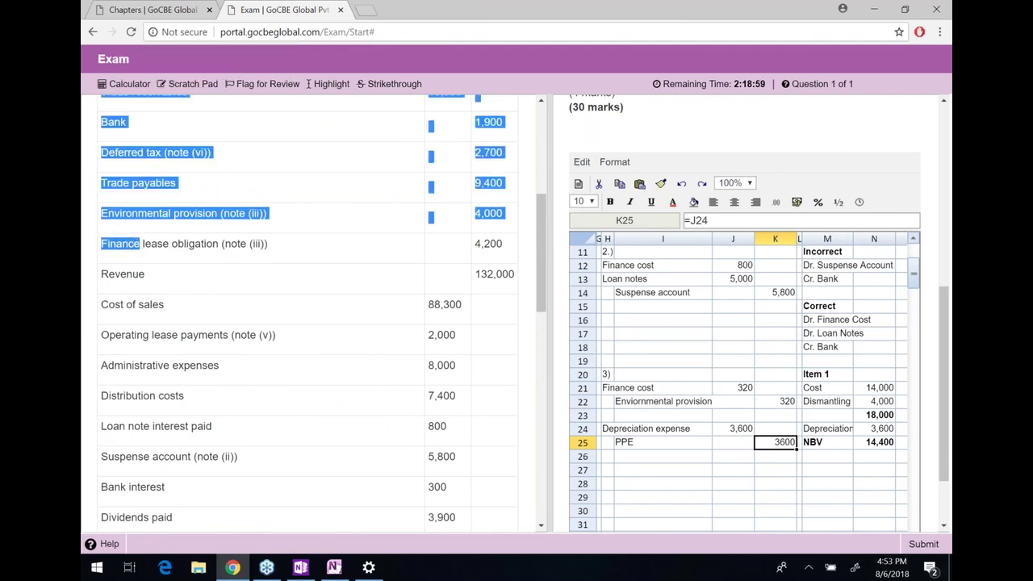
left_click(138, 240)
left_click_drag(137, 246, 99, 243)
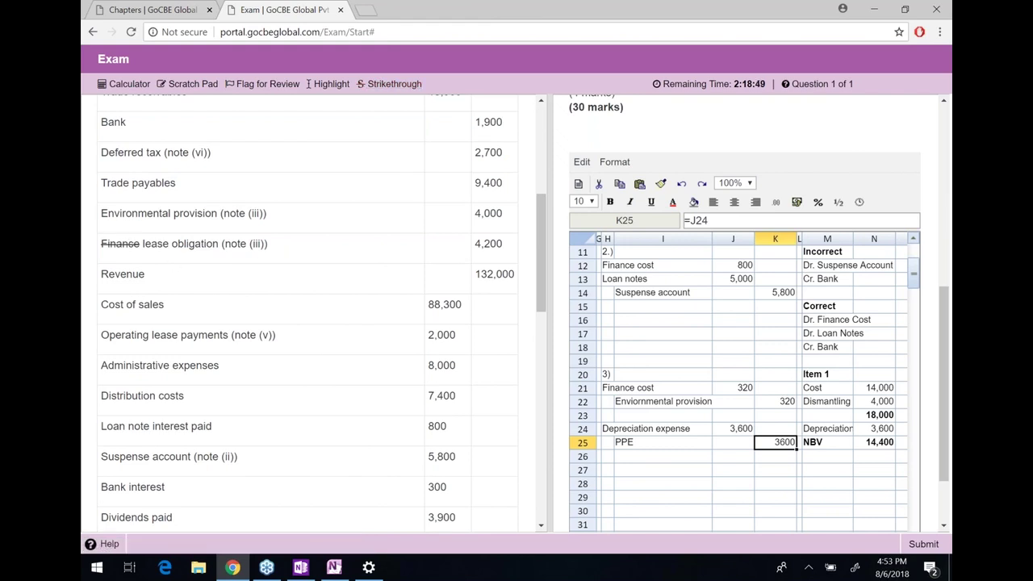
left_click_drag(146, 243, 223, 242)
left_click(275, 243)
scroll(307, 315, "down", 4)
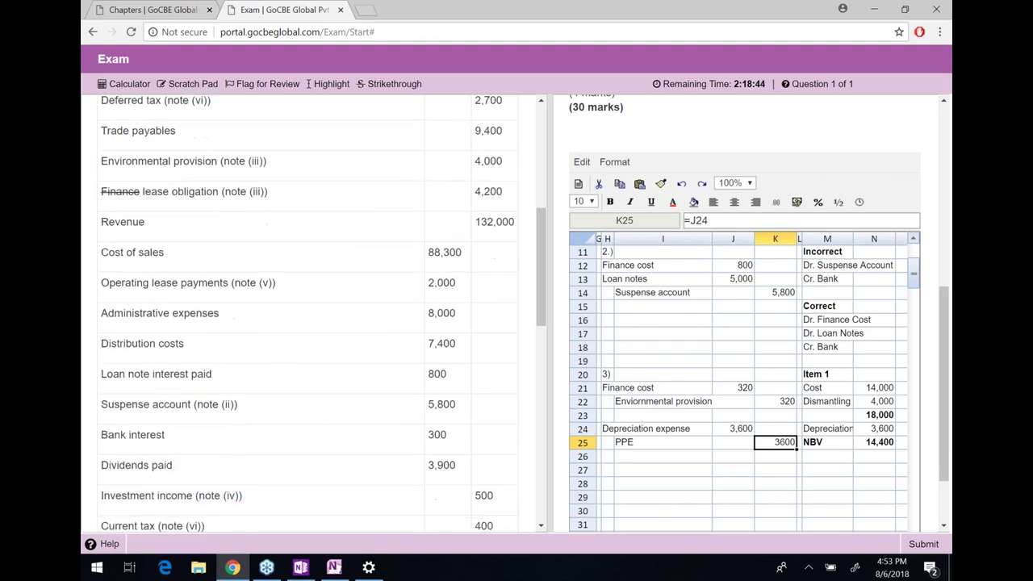
scroll(306, 315, "down", 3)
scroll(307, 314, "down", 3)
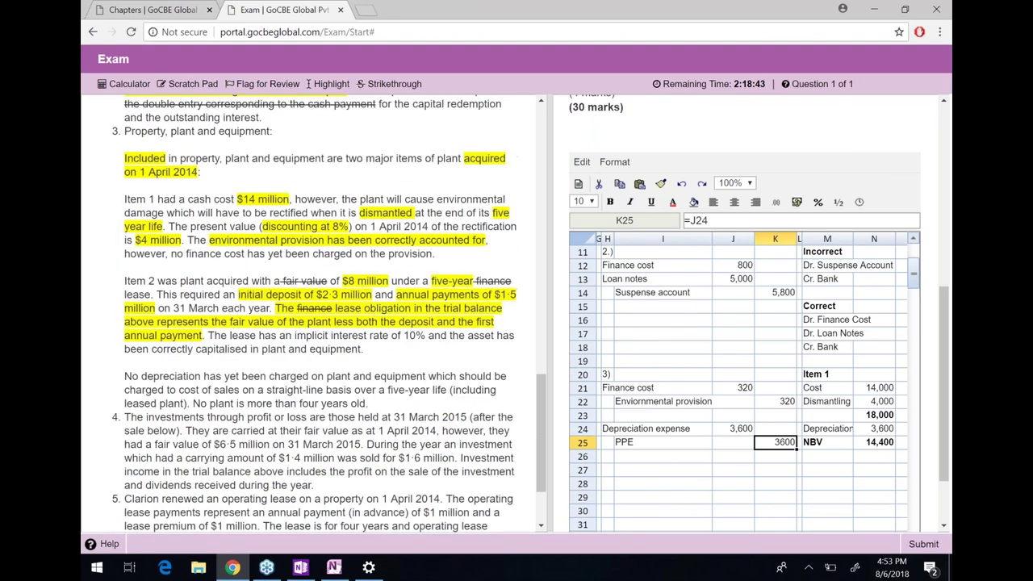
left_click_drag(355, 309, 436, 323)
left_click(239, 323)
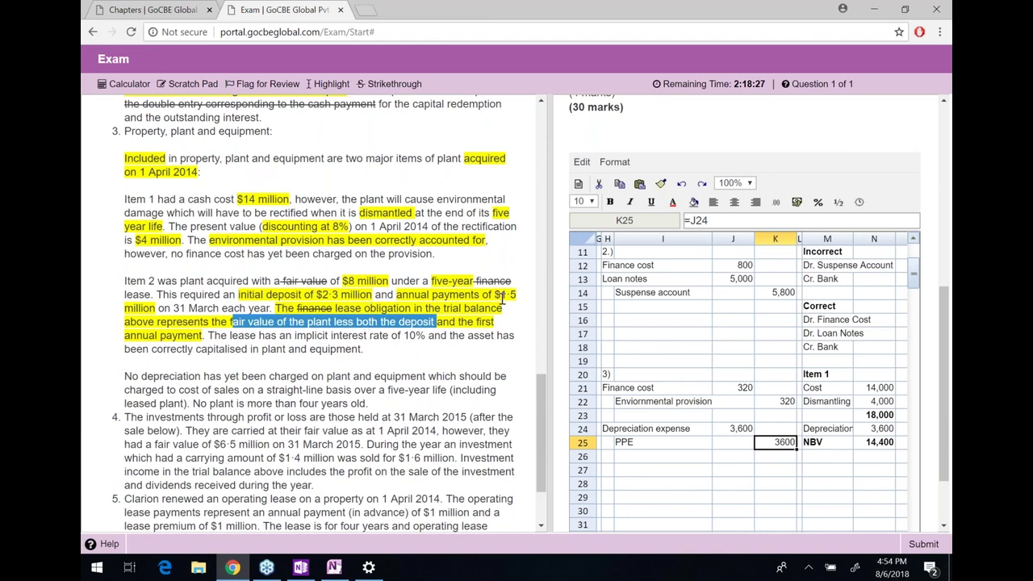
left_click(502, 299)
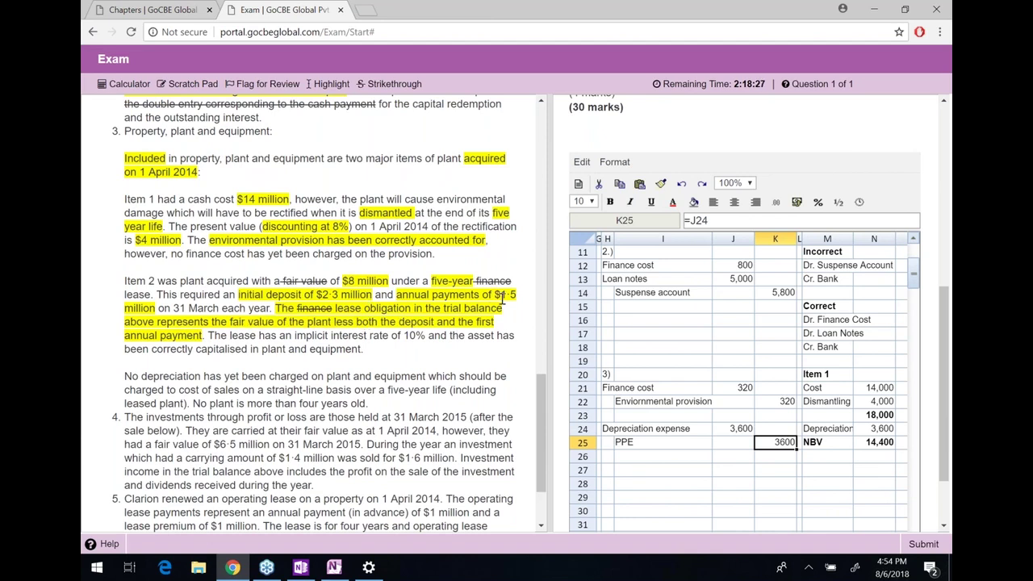
Enter the 'PV of lease payment' label with its value 8000
left_click(830, 471)
type("PV")
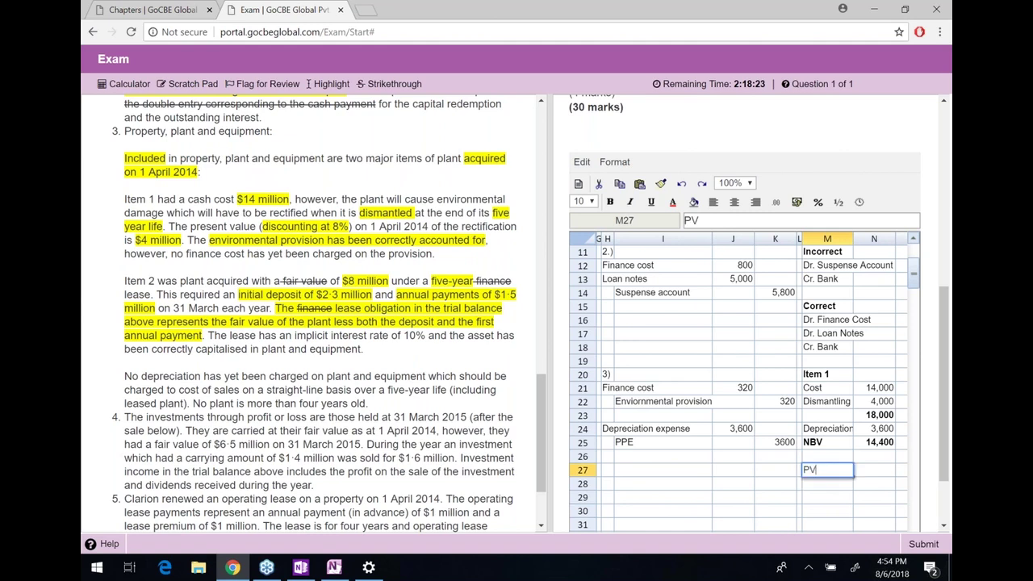
type(" O")
type(" of lease pa")
type("yment")
key("Return")
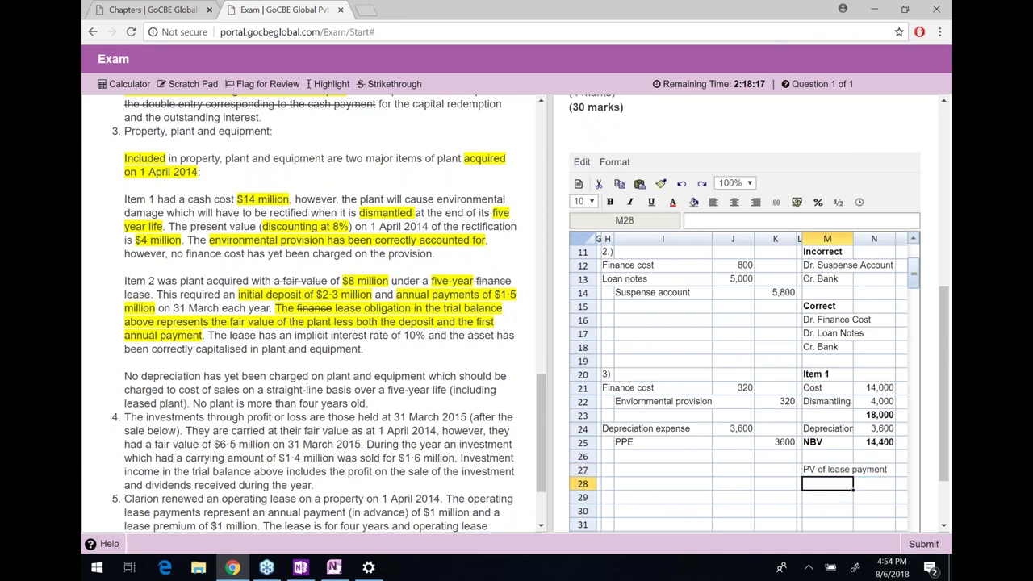
key("Up")
key("Right")
key("Right")
type("8000")
key("Return")
key("Left")
key("Left")
Add 'Less: Deposit' -2300 and 'Less: Installment' -1500 lines beneath it
type("Less: Deposit")
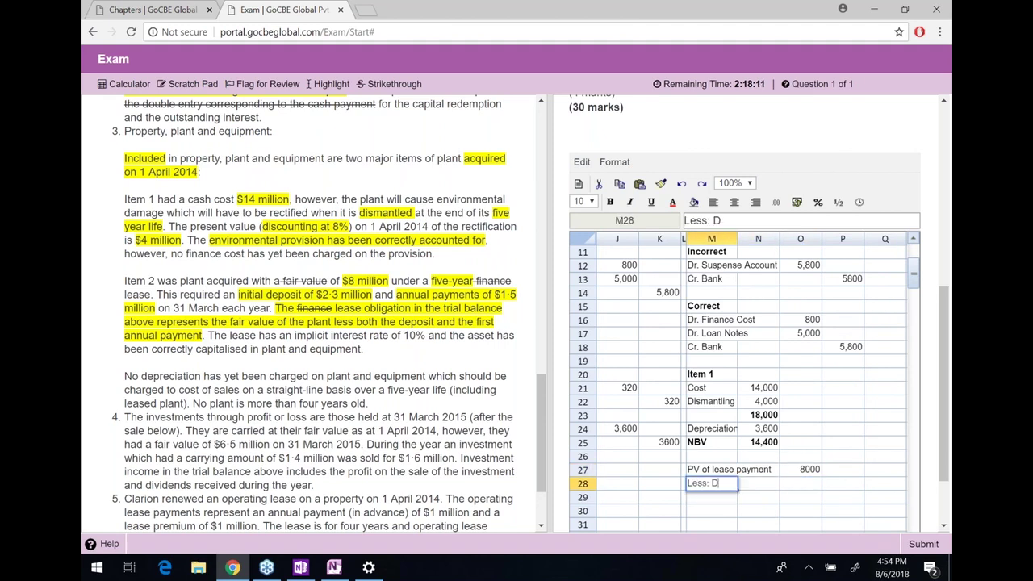
key("Tab")
key("Tab")
type("-2300")
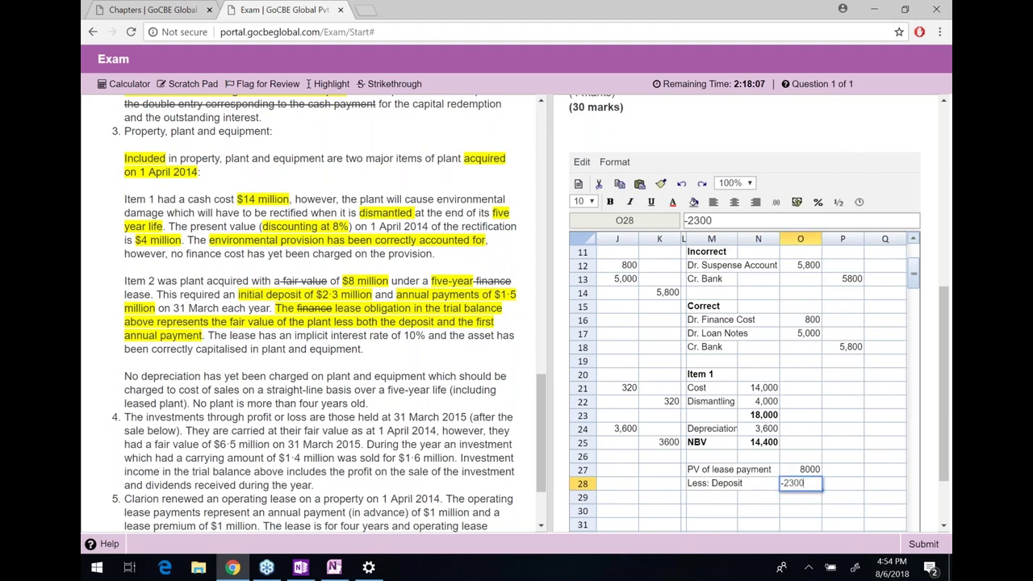
key("Return")
type("Les")
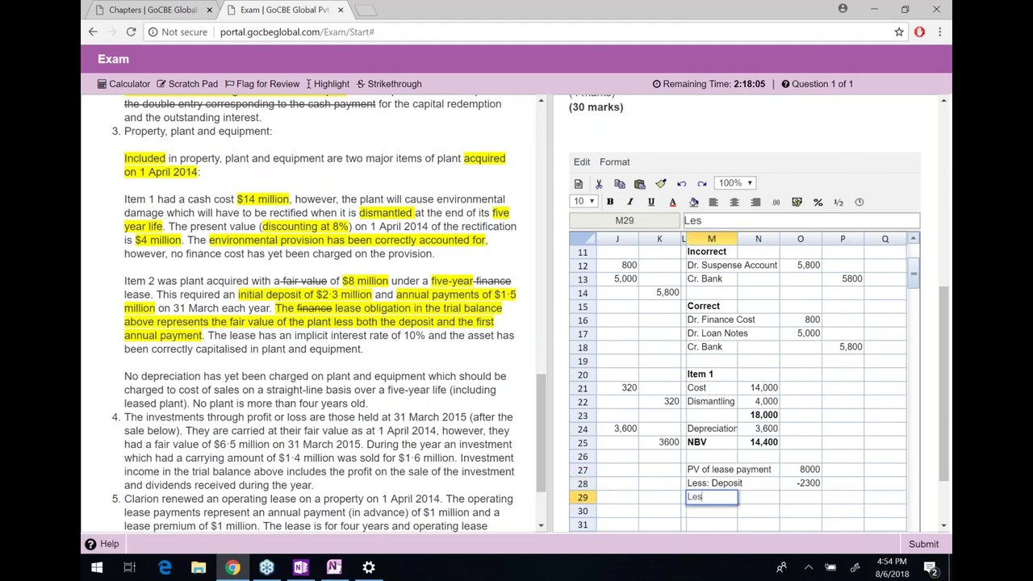
type("s: Init")
type("tallment")
key("Return")
key("Tab")
key("Up")
key("Tab")
type("-1500")
key("Return")
Total the three lines with =SUM(O27:O29) giving 4200, and make it bold
type("=sum")
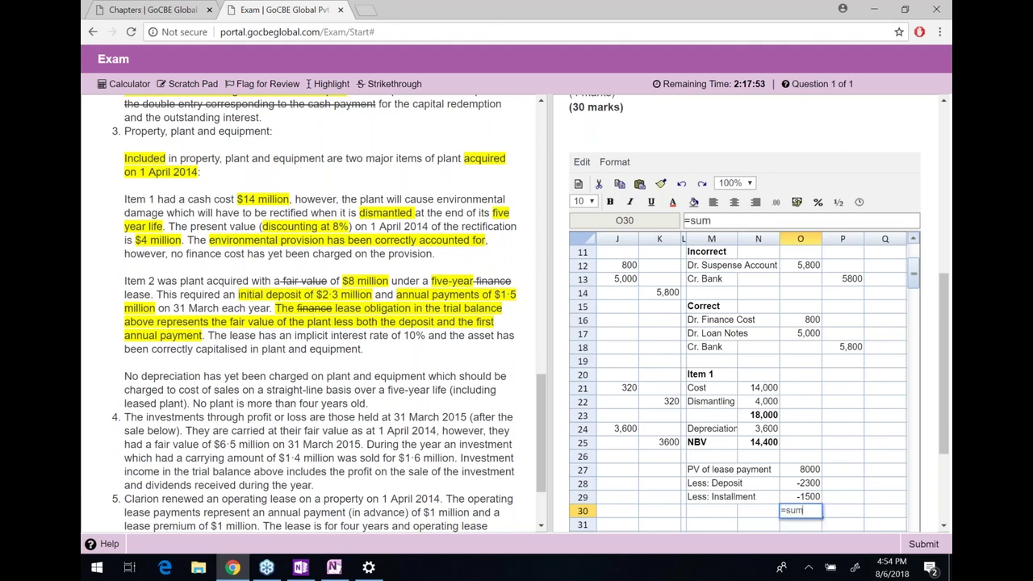
type("(")
key("Up")
key("shift+Up")
key("shift+Up")
type(")")
key("Return")
key("Up")
key("ctrl+b")
left_click_drag(814, 471, 804, 514)
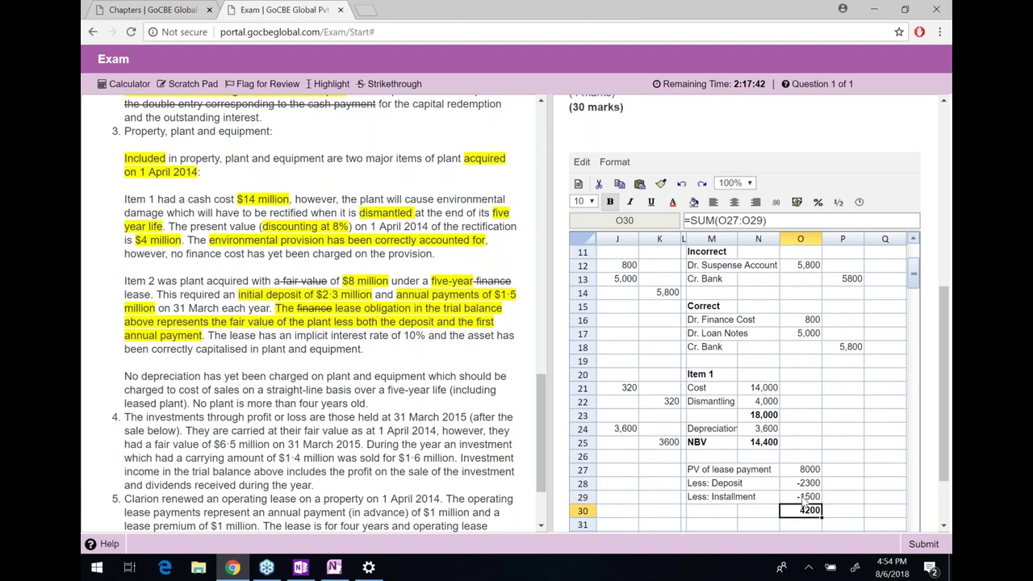
scroll(804, 502, "down", 1)
scroll(804, 502, "down", 3)
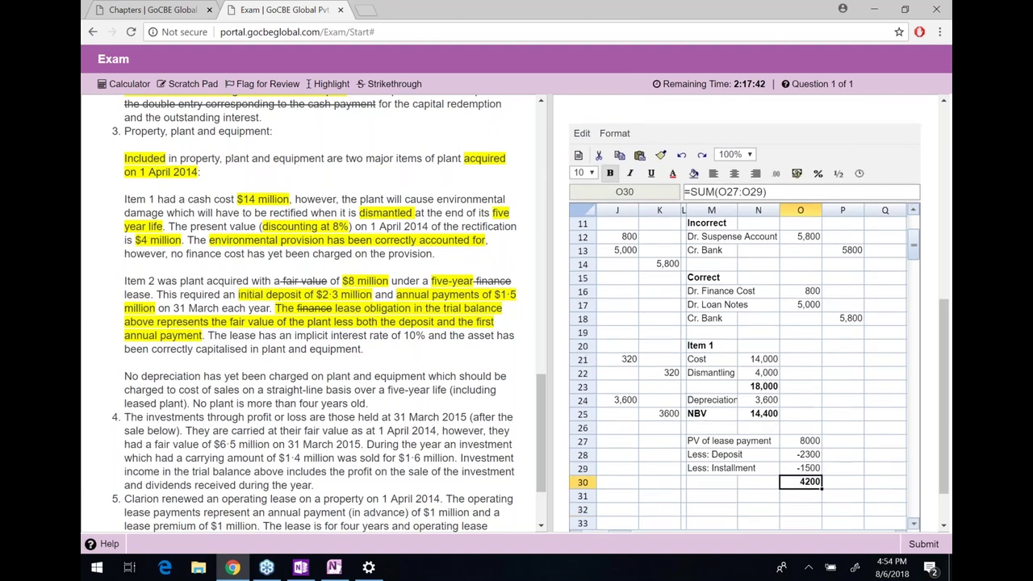
left_click(710, 440)
Add a bold 'Item 2' heading above the lease working
left_click(708, 430)
type("Ite")
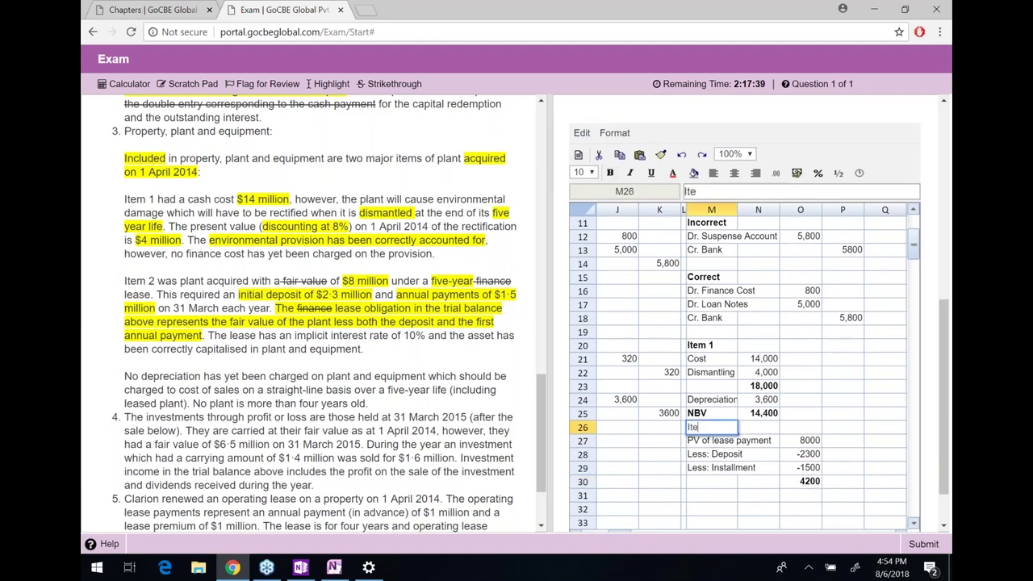
type("m 2")
key("Return")
key("Up")
key("ctrl+b")
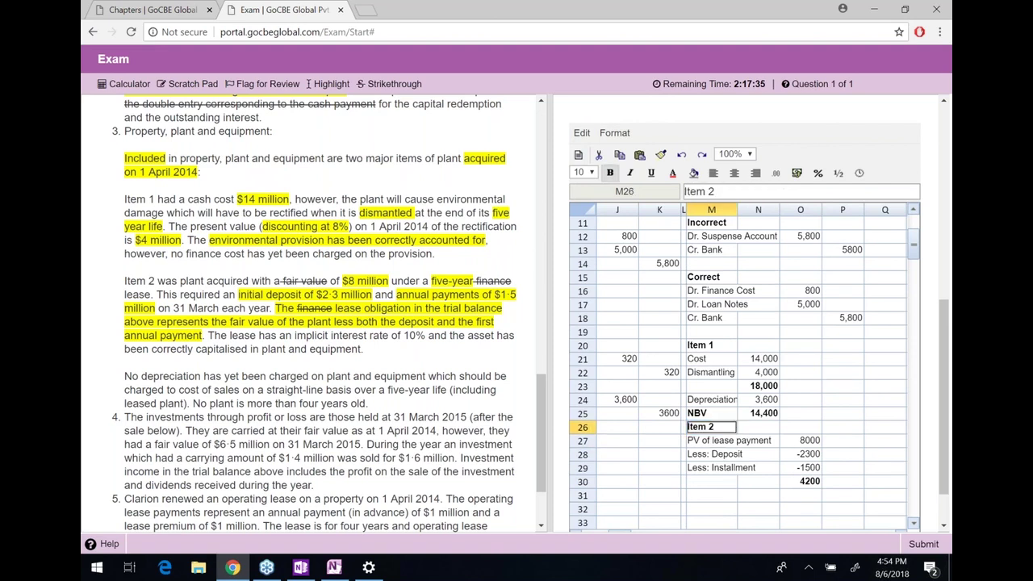
Highlight 'implicit interest rate of 10%' and 'asset has been correctly capitalised' in the question
scroll(693, 456, "down", 1)
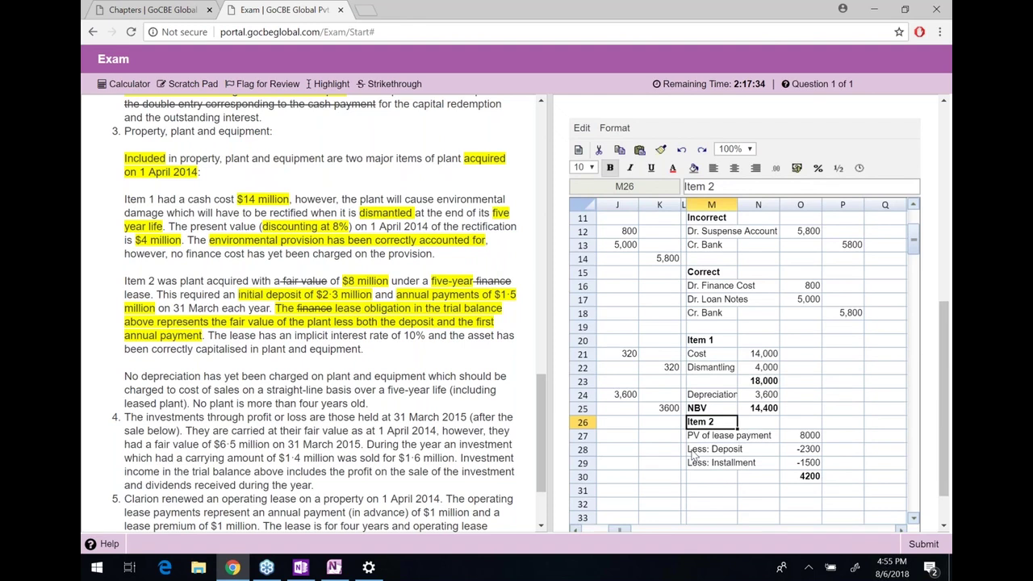
scroll(693, 456, "down", 1)
left_click_drag(214, 338, 424, 337)
left_click_drag(425, 336, 294, 336)
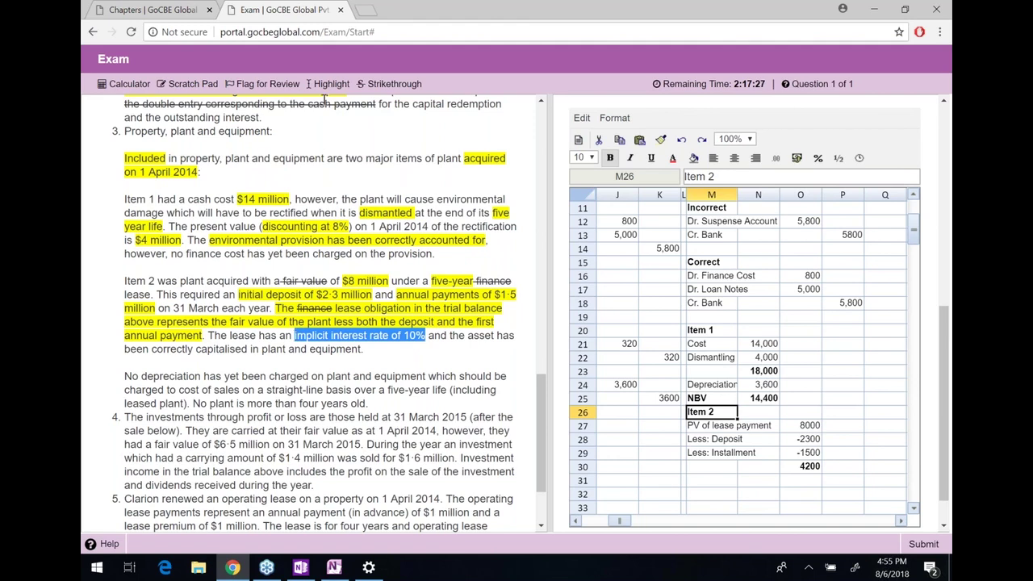
left_click(467, 334)
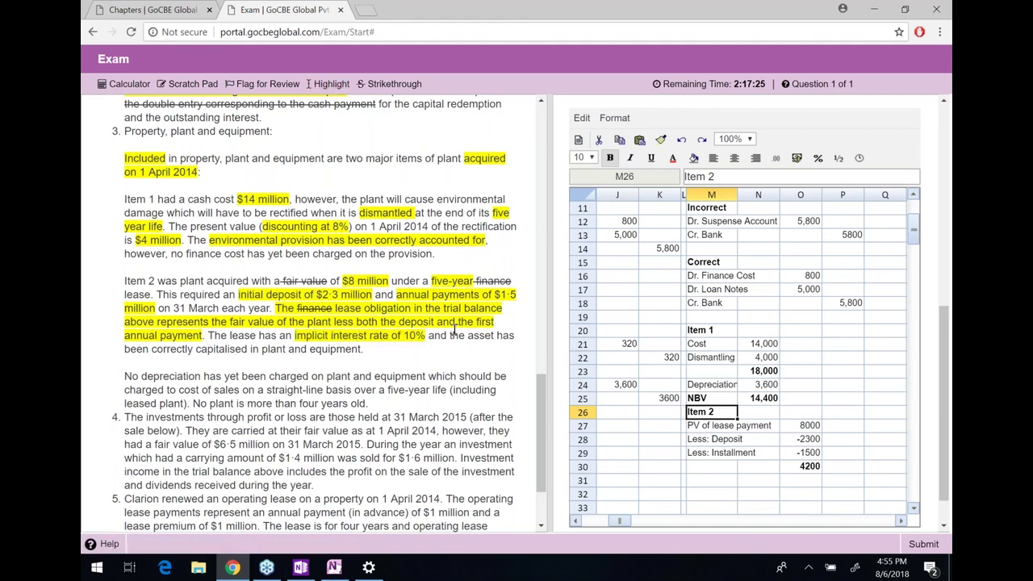
left_click_drag(467, 335, 248, 348)
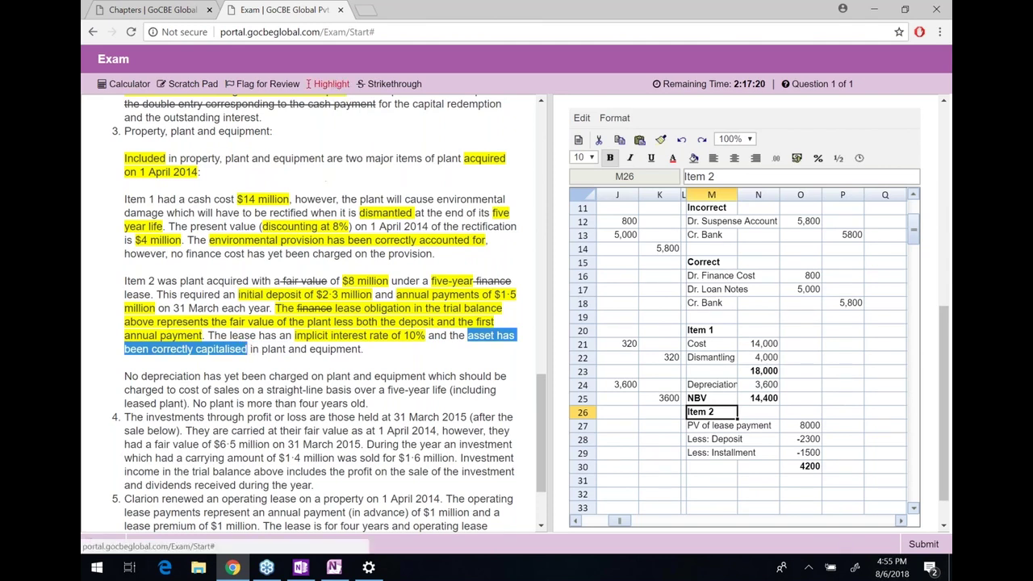
left_click(327, 83)
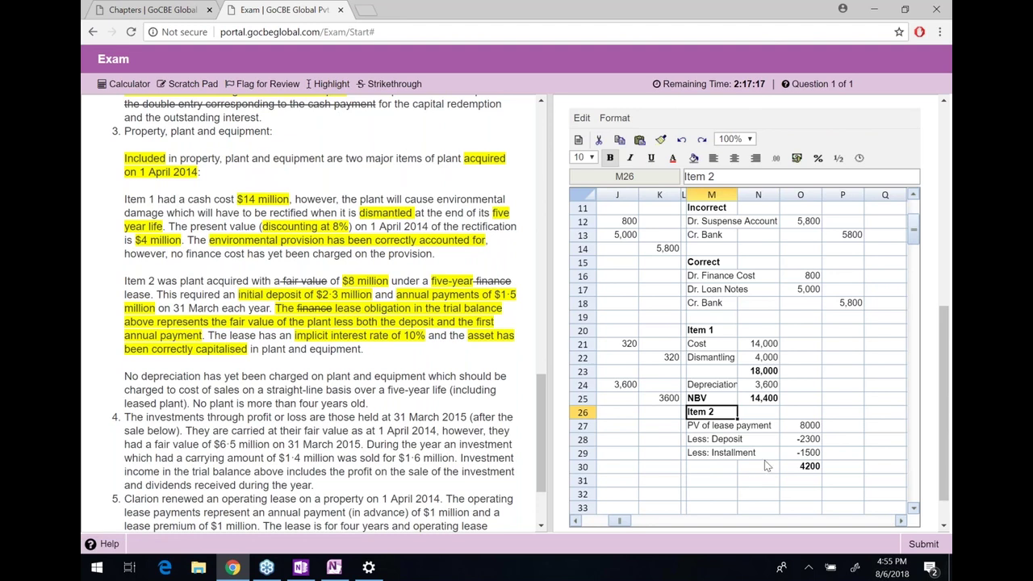
left_click_drag(807, 472, 751, 471)
key("Right")
key("Right")
key("Right")
key("Down")
key("Down")
key("Down")
key("Down")
key("Down")
key("Down")
key("Down")
key("Up")
key("Up")
key("Up")
key("Up")
key("Up")
key("Left")
key("Left")
key("Left")
key("Left")
key("Left")
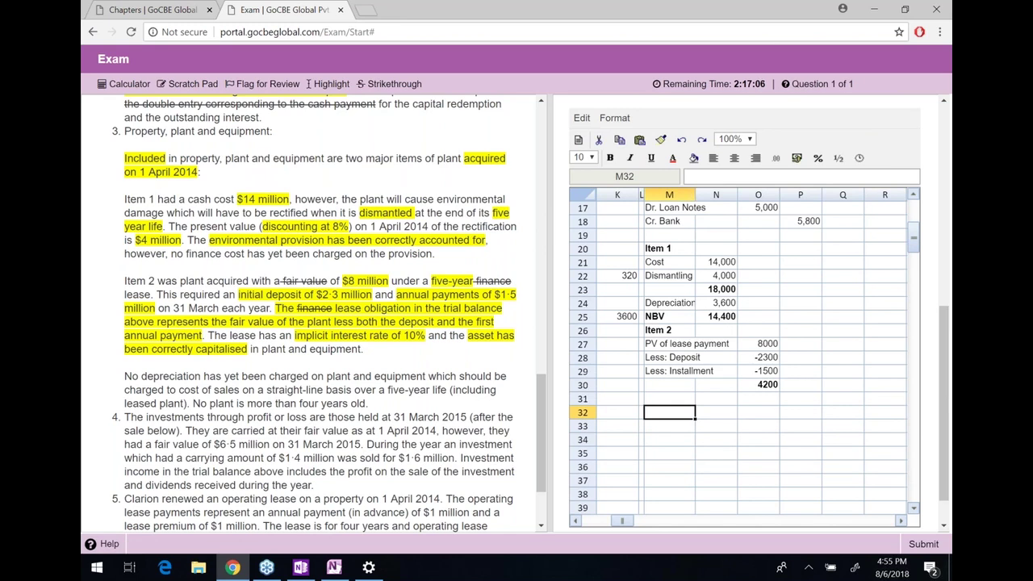
Enter schedule headings Year, Interest, Rentals, Repayment and c/d in row 32
type("Year")
key("Tab")
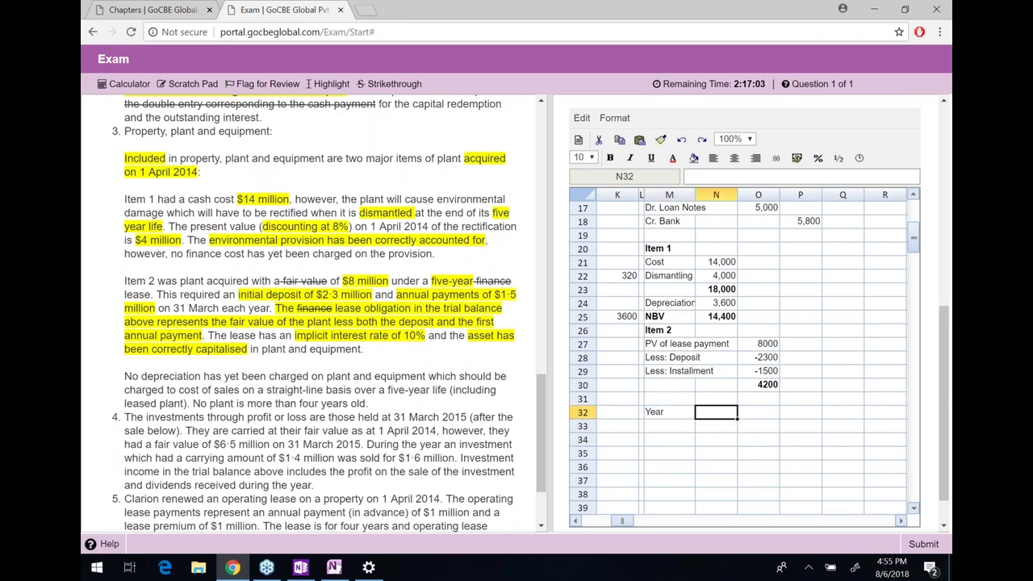
type("b/d")
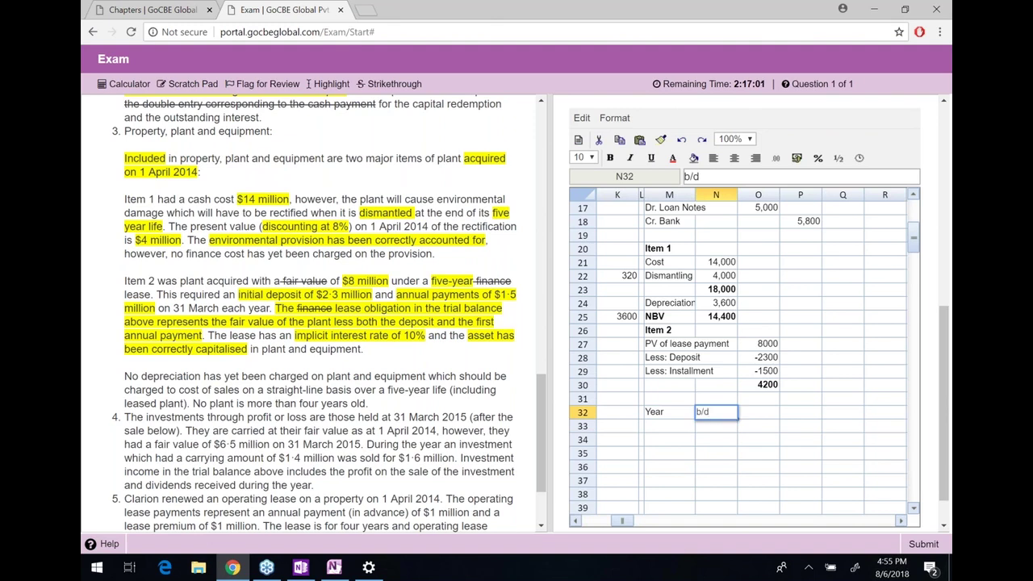
key("BackSpace")
type("Interest")
key("Tab")
type("Rentsl")
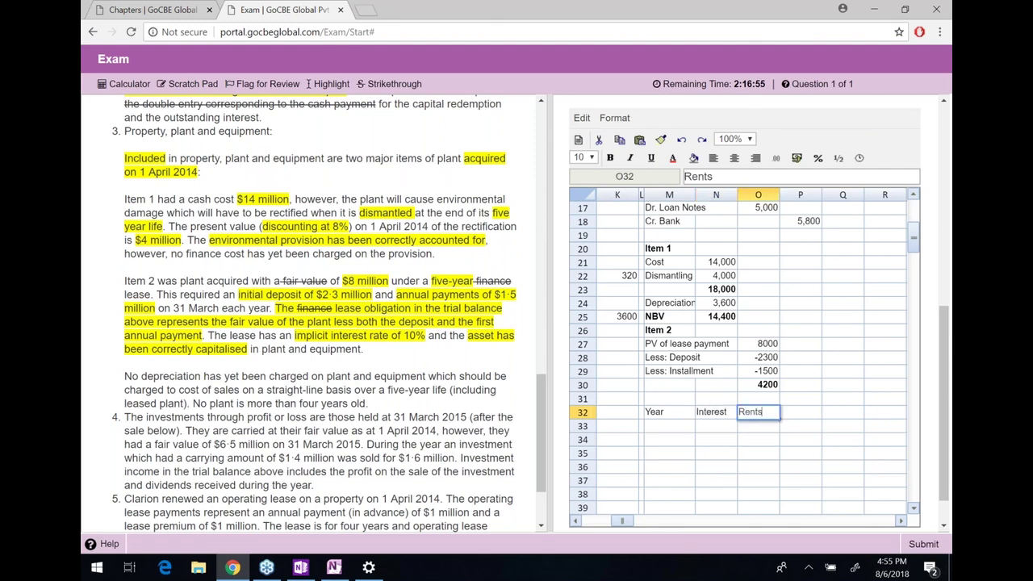
key("BackSpace")
key("BackSpace")
type("als")
key("Tab")
type("R")
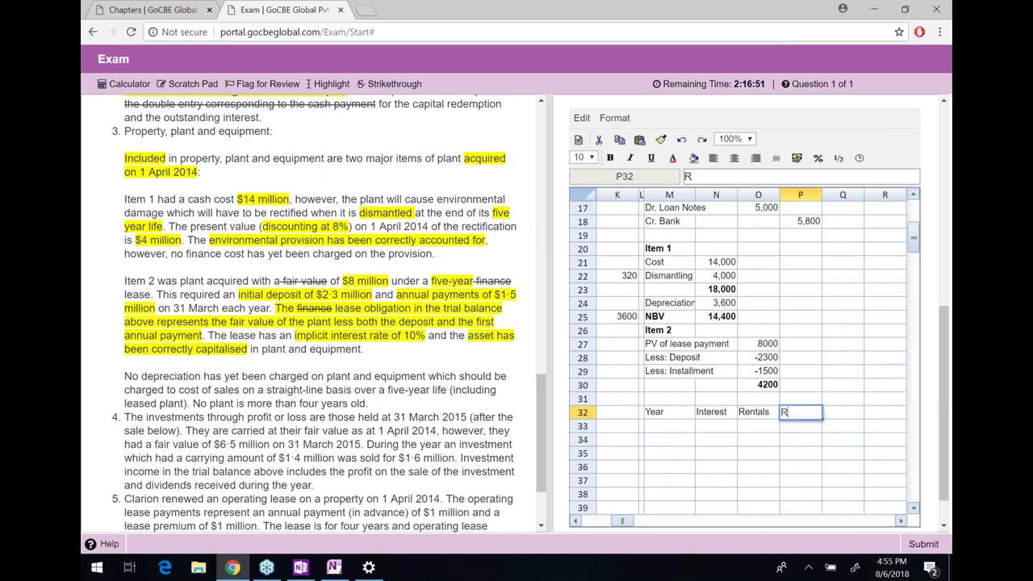
type("epyment")
key("Return")
left_click(842, 411)
type("c/d")
key("Return")
Fill the year 0 row with dashes and an 8,000 opening c/d balance
key("Left")
key("Left")
key("Left")
key("Left")
type("0")
key("Right")
type("-")
key("Right")
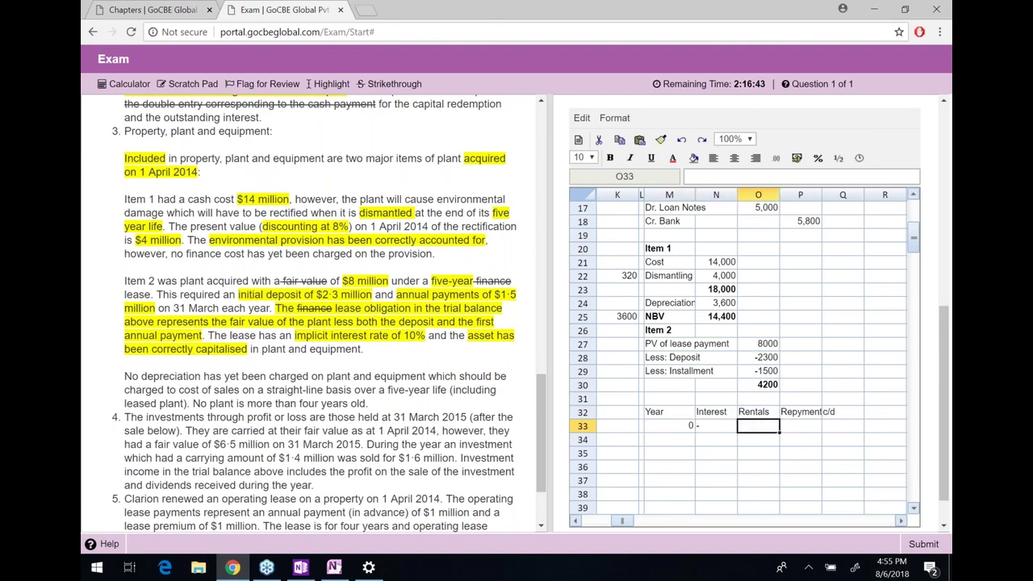
type("-")
key("Right")
type("-")
key("Right")
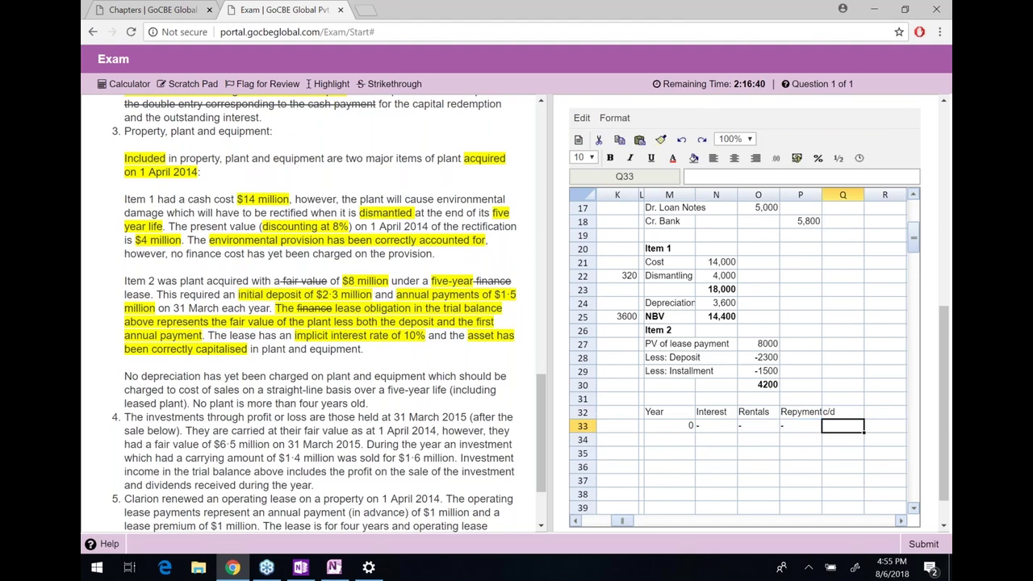
type("8,000")
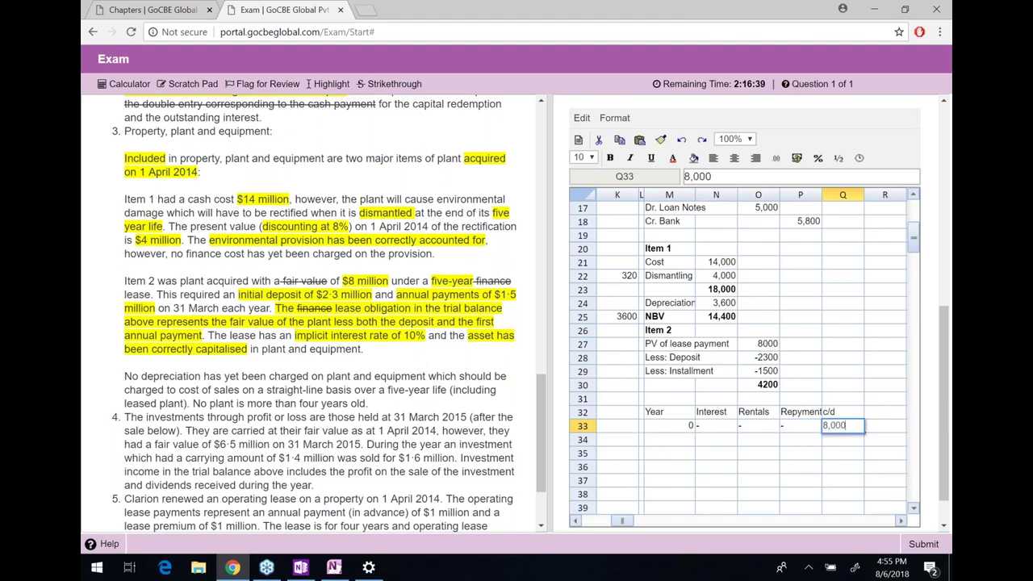
key("Return")
Start year 1 with interest =Q33*10%, giving 800
key("Left")
key("Left")
key("Left")
type("1")
key("Right")
type("=")
key("Right")
key("Right")
key("Right")
key("Up")
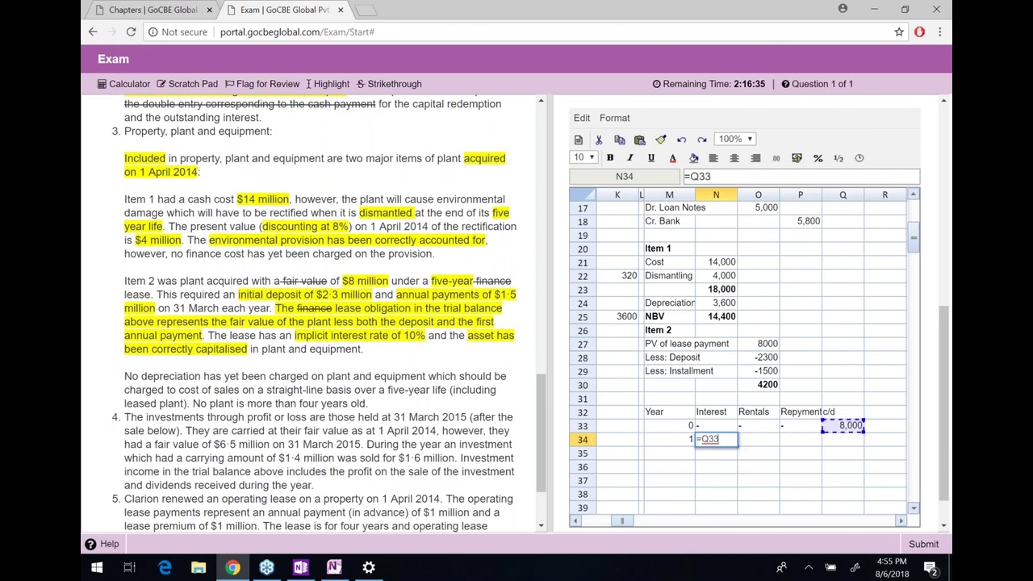
type("*10%")
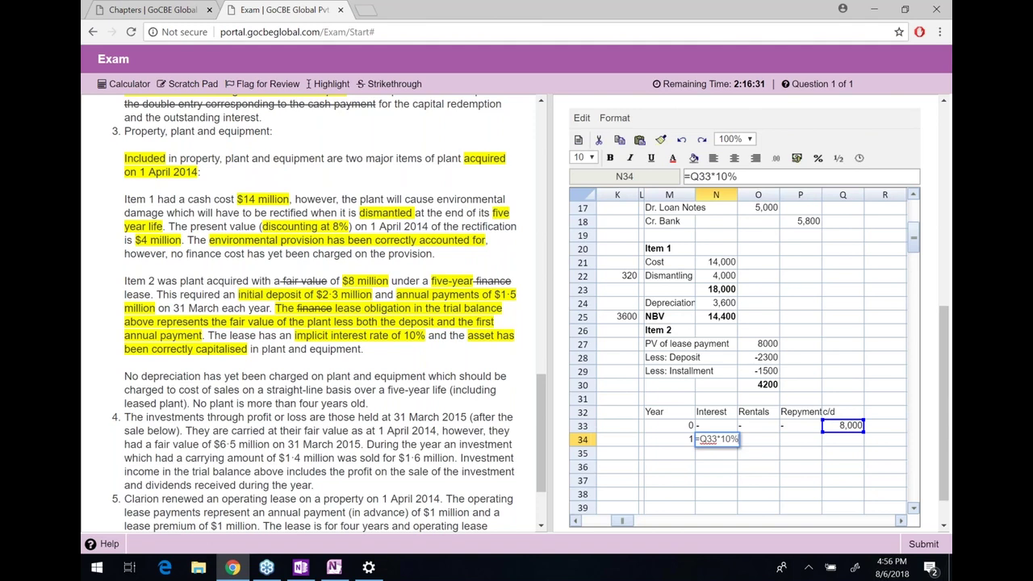
key("Return")
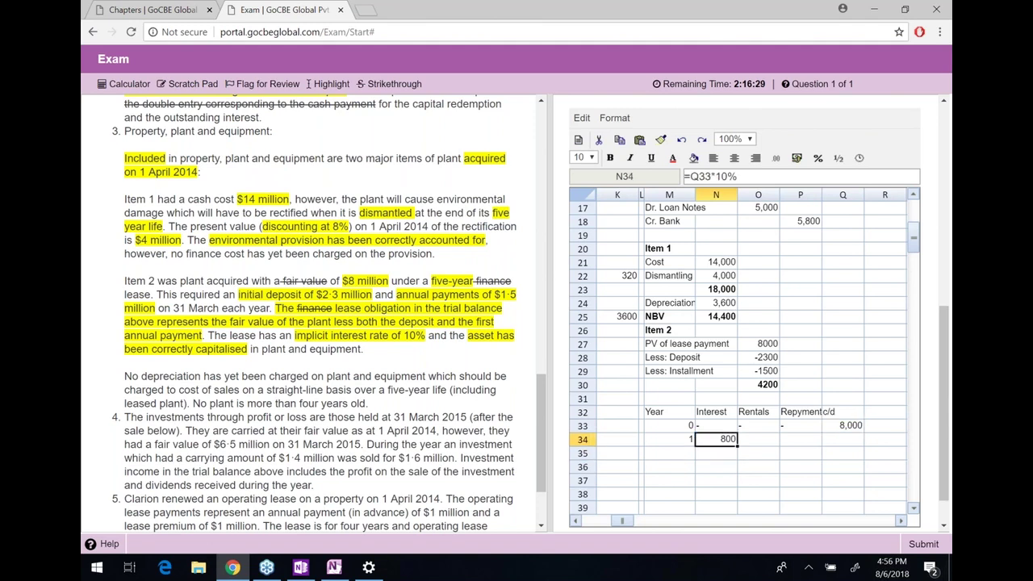
Enter year 1 rentals 1500 and repayment =O34-N34, giving 700
left_click(758, 439)
type("1500")
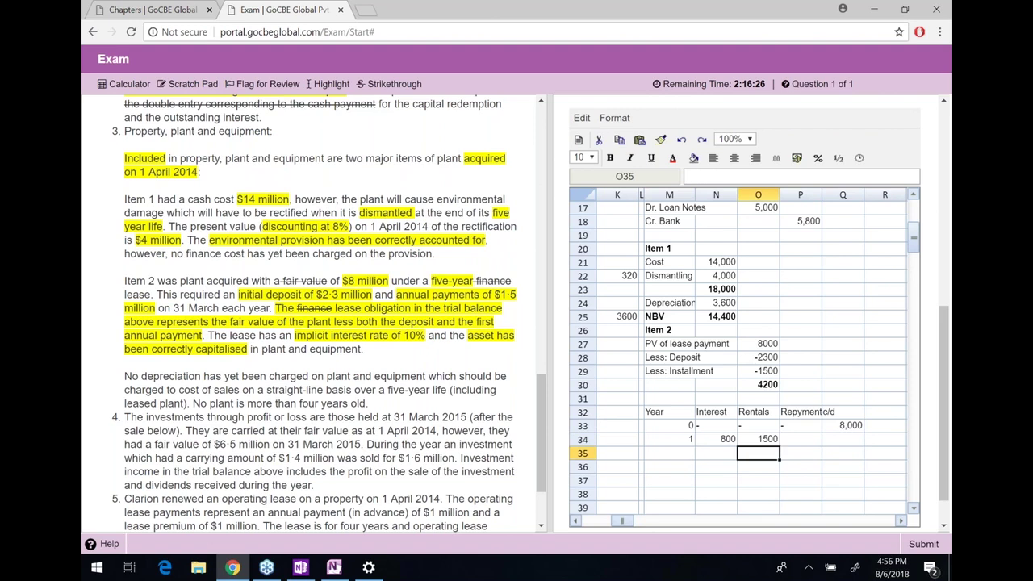
key("Tab")
type("=")
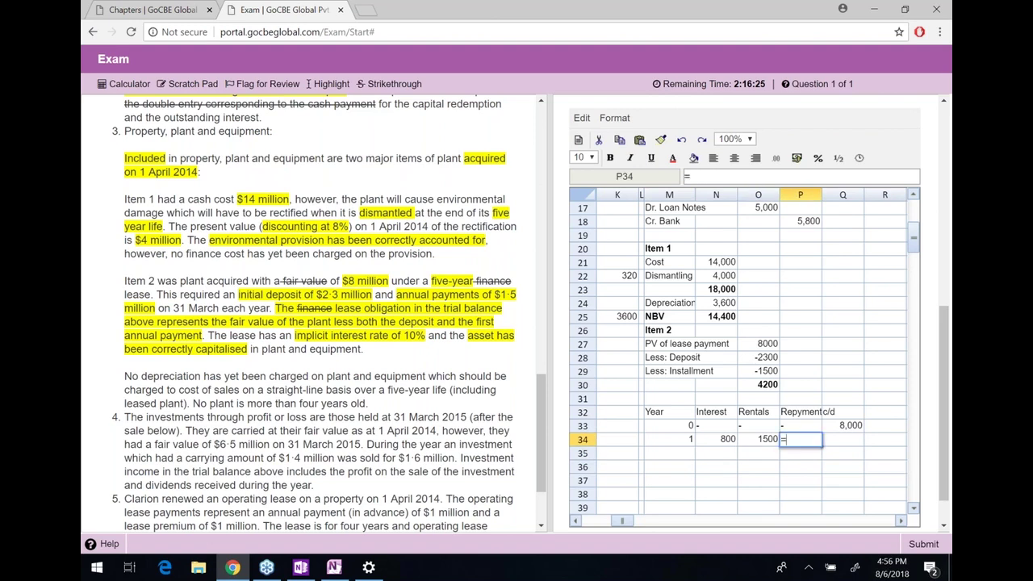
key("Left")
type("-")
key("Left")
key("Left")
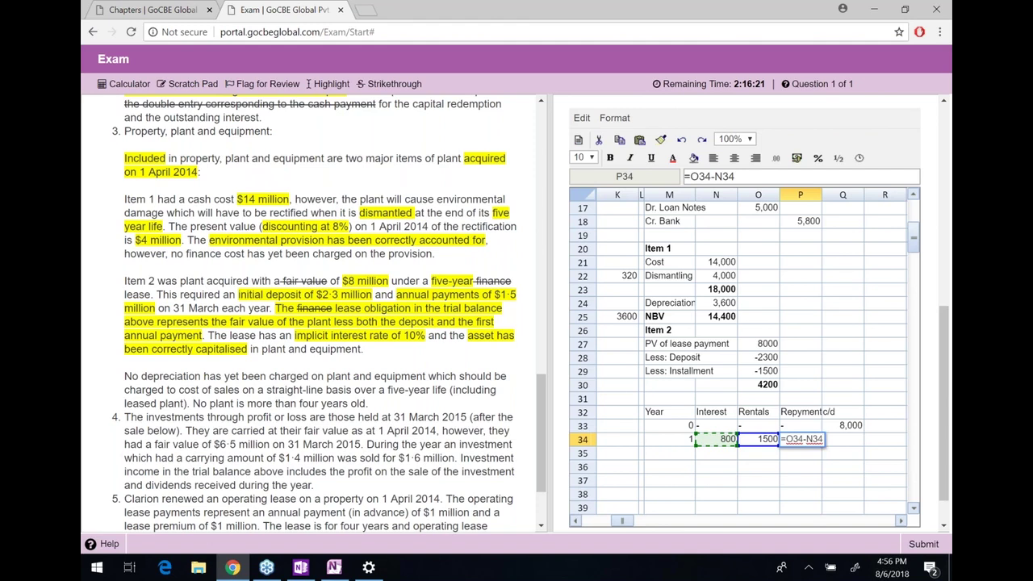
key("Return")
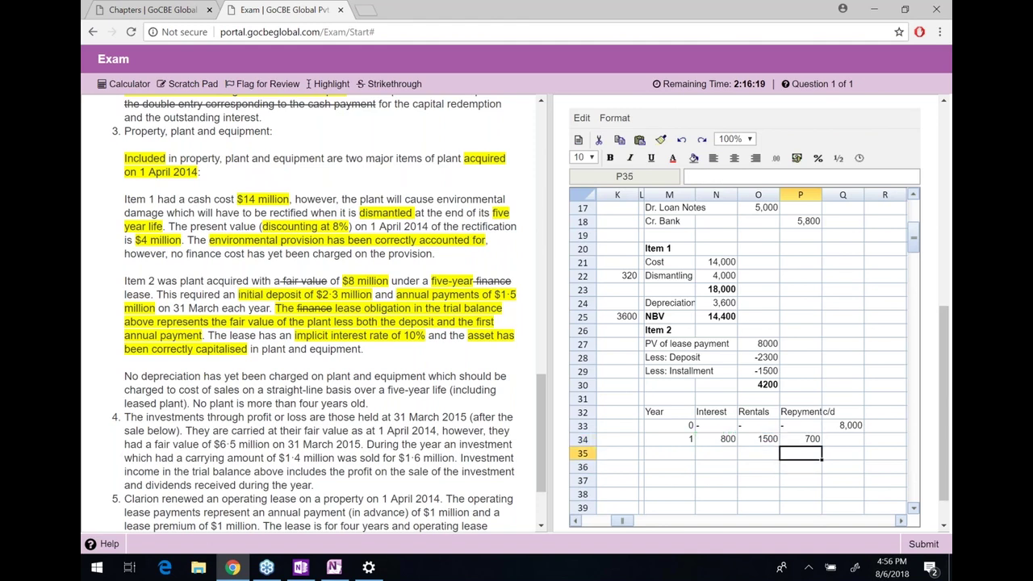
Compute the year 1 closing balance =Q33-P34, giving 7300
key("Up")
key("Right")
type("=")
key("Up")
type("-")
key("Left")
key("Return")
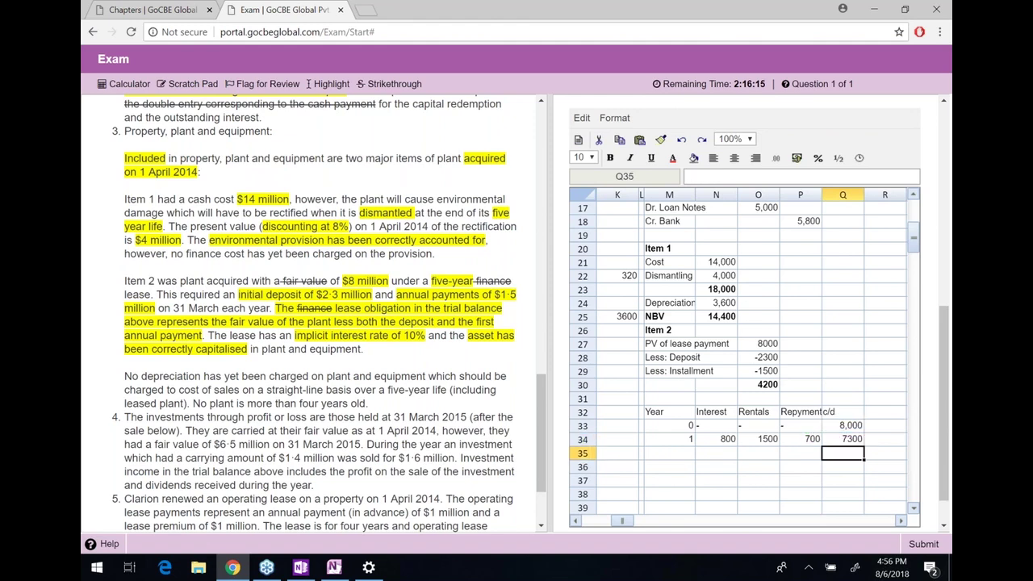
left_click(843, 438)
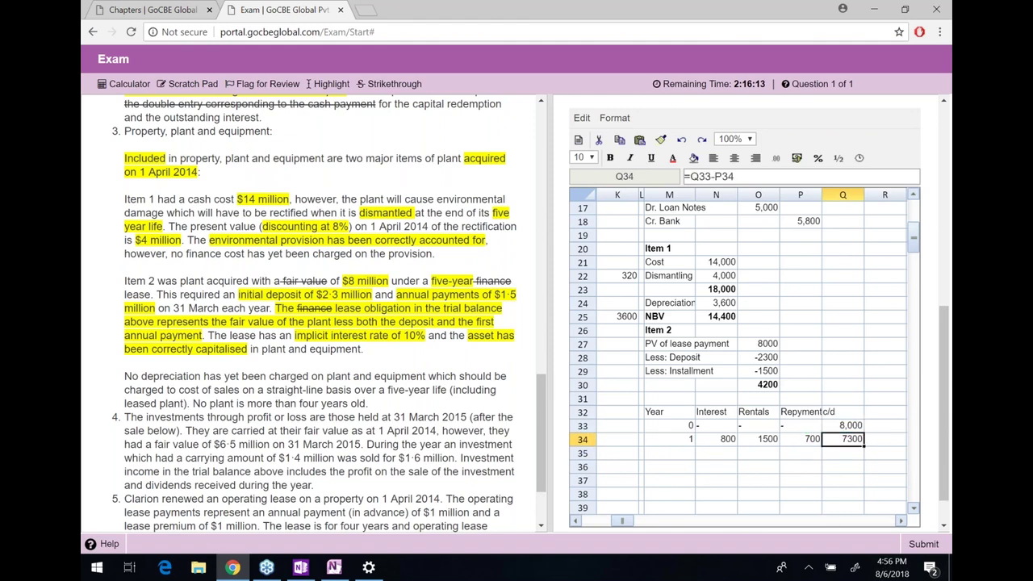
key("shift+Left")
key("shift+Left")
key("shift+Left")
key("shift+Left")
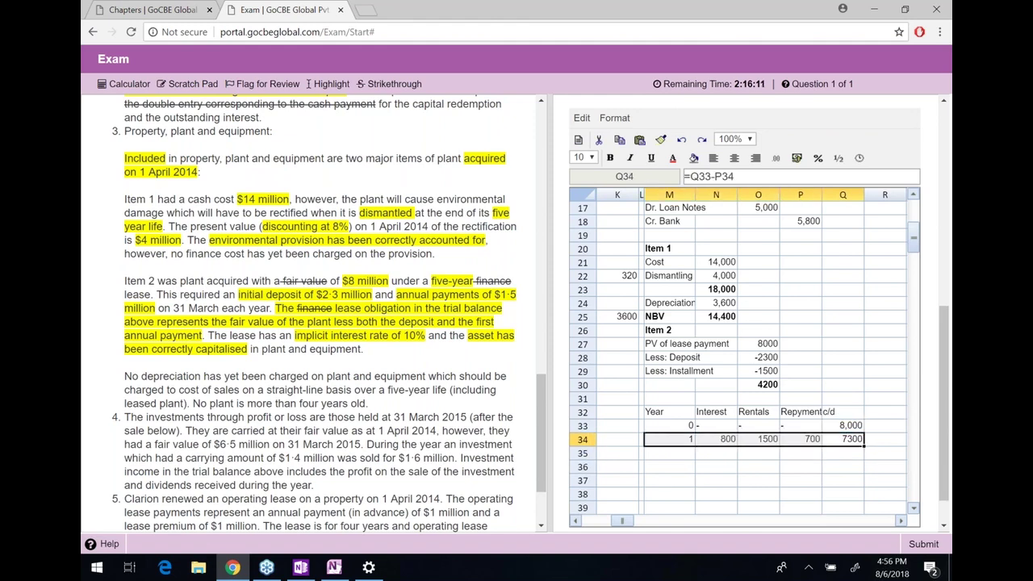
key("Right")
left_click(842, 438)
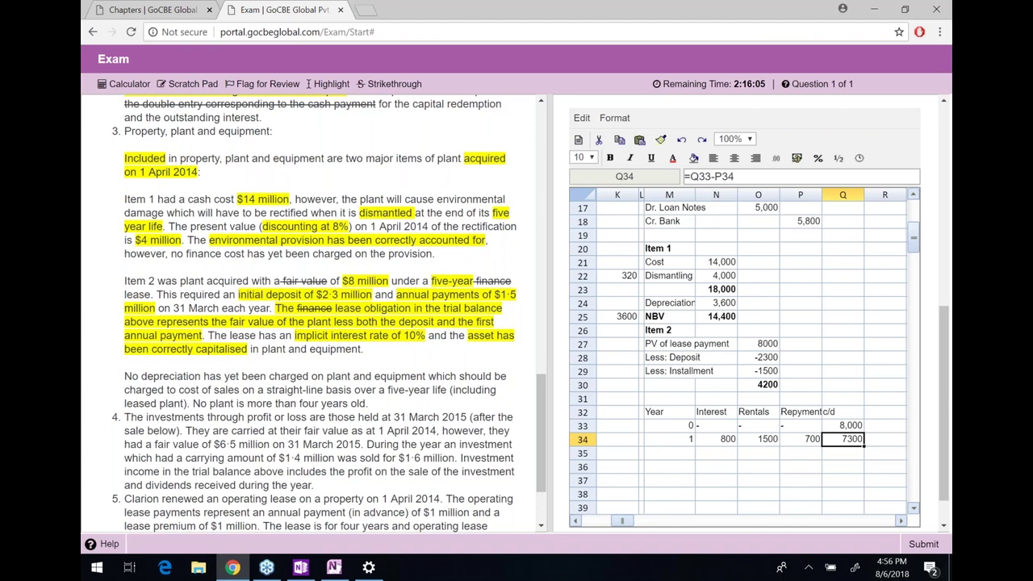
key("Left")
key("Left")
key("Left")
key("Left")
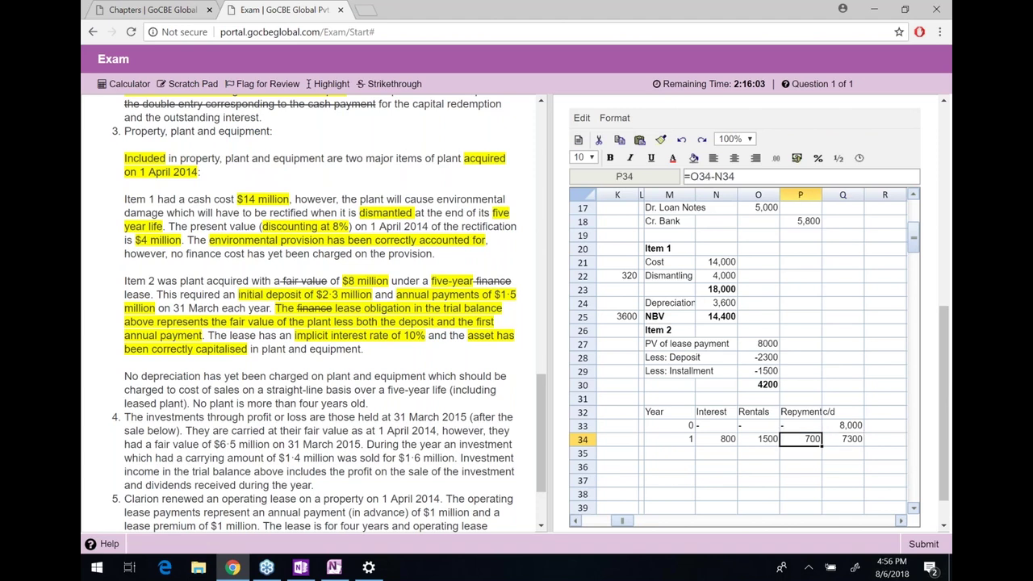
Clear the existing year 1 figures in row 34 so the row can be redone
key("shift+Right")
key("shift+Right")
key("shift+Right")
key("shift+Right")
key("Delete")
key("Right")
key("Left")
Fill the deposit row with year 0, '-' for interest, and 2300 rental and repayment
type("0")
key("Right")
key("Right")
key("Left")
type("-")
key("Right")
type("2300")
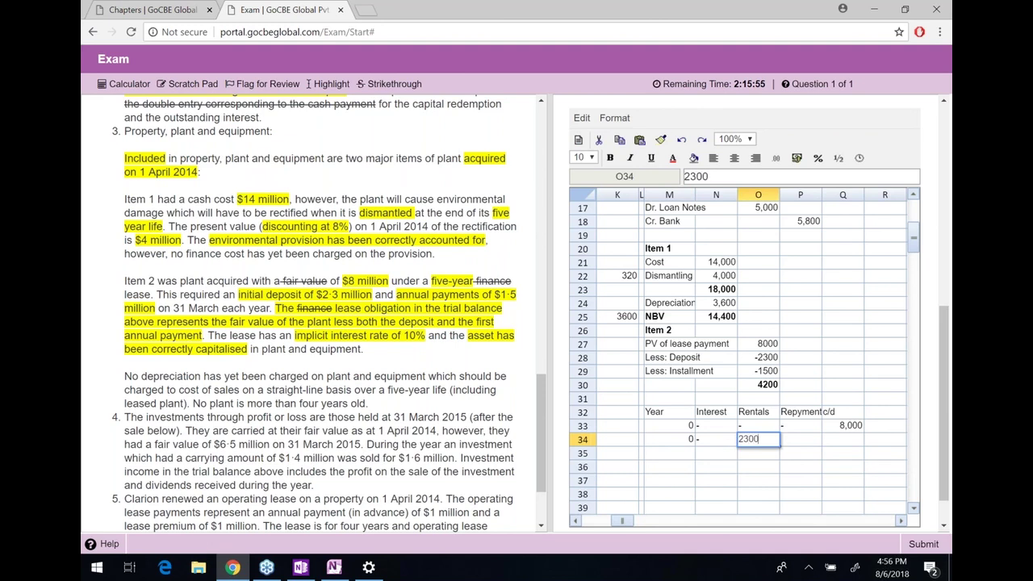
key("Right")
type("23")
key("Escape")
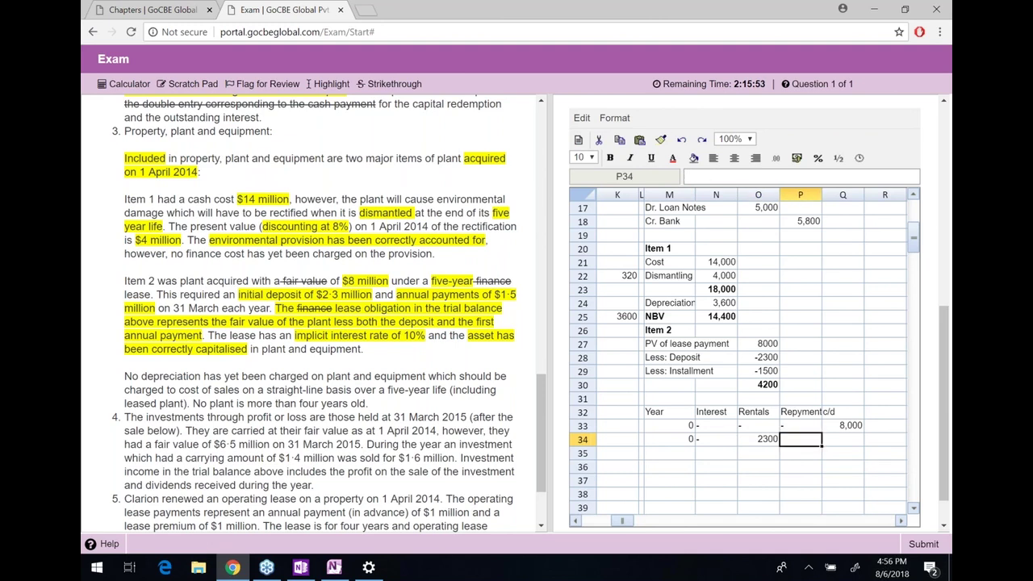
type("2300")
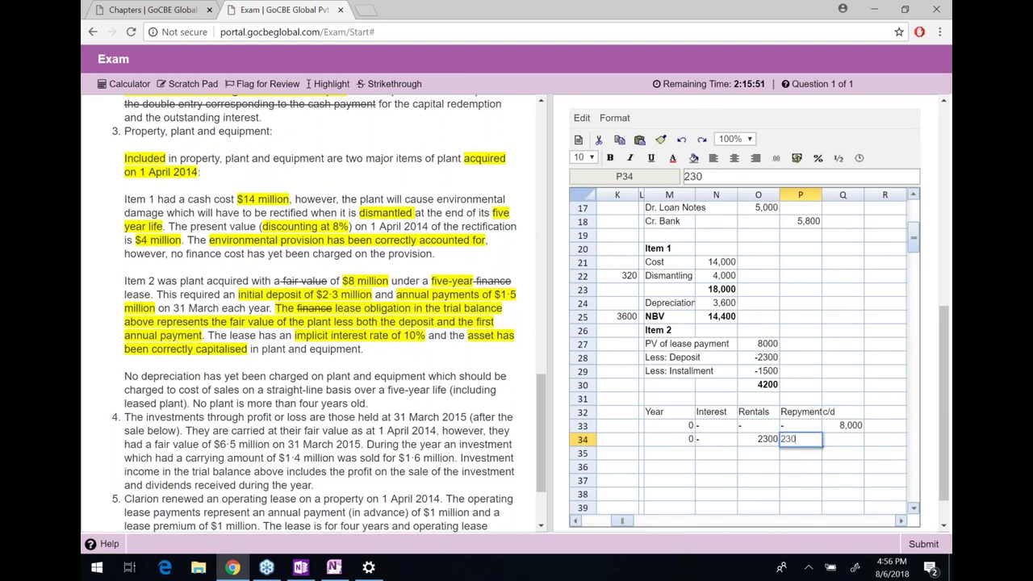
key("Right")
Enter the deposit row's balance formula =Q33-P34, leaving 5700
type("=")
key("Up")
type("-")
key("Left")
key("Return")
key("shift+Left")
key("shift+Left")
key("shift+Left")
key("shift+Left")
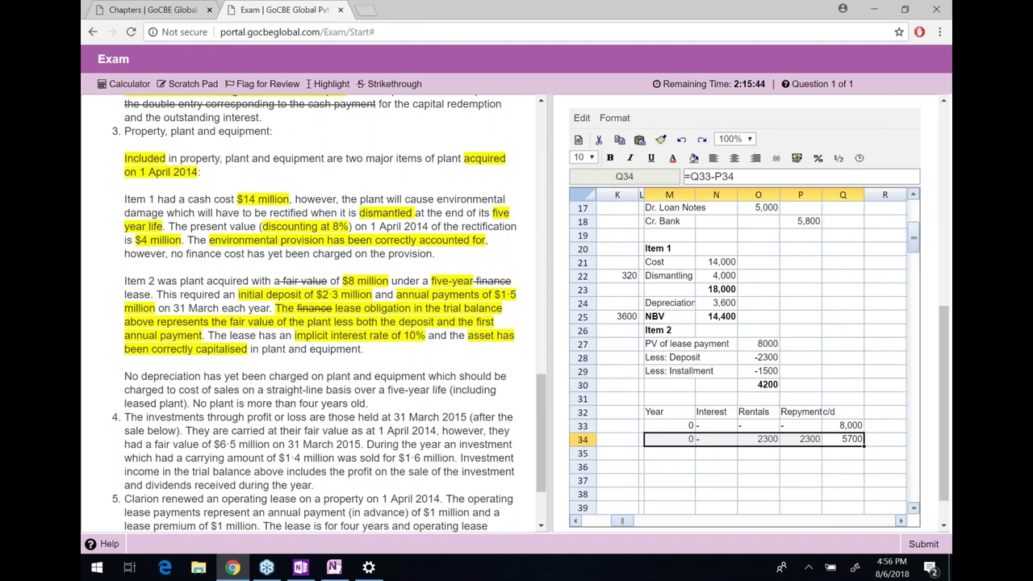
Start row 35 as year 1 with interest =Q34*10%, giving 570
key("Down")
key("Left")
key("Left")
key("Left")
key("Left")
type("1")
key("Tab")
type("=")
key("Right")
key("Right")
key("Right")
key("Up")
type("*10%")
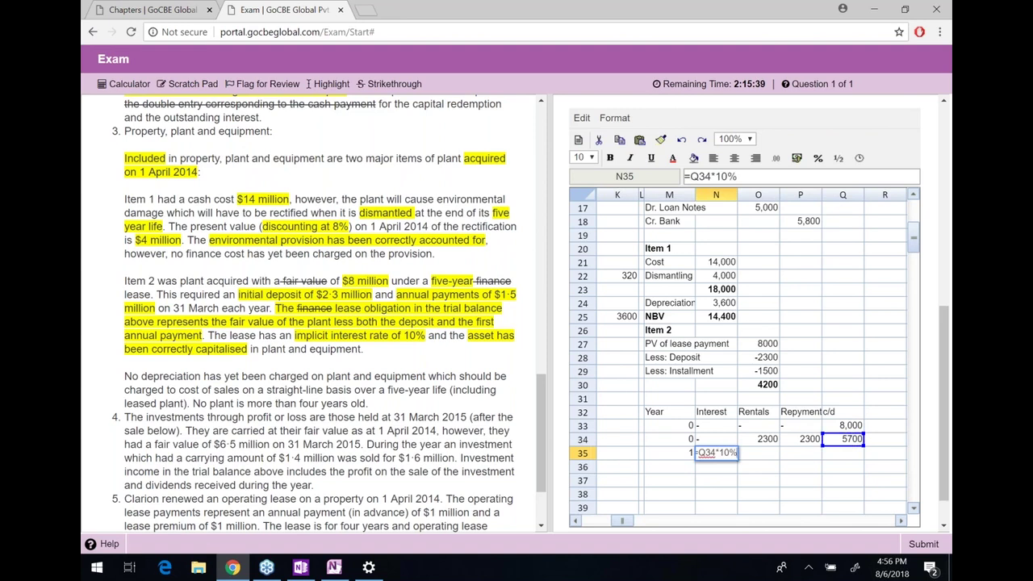
key("Return")
Enter the year 1 rental of 1500
key("Up")
key("Tab")
type("1500")
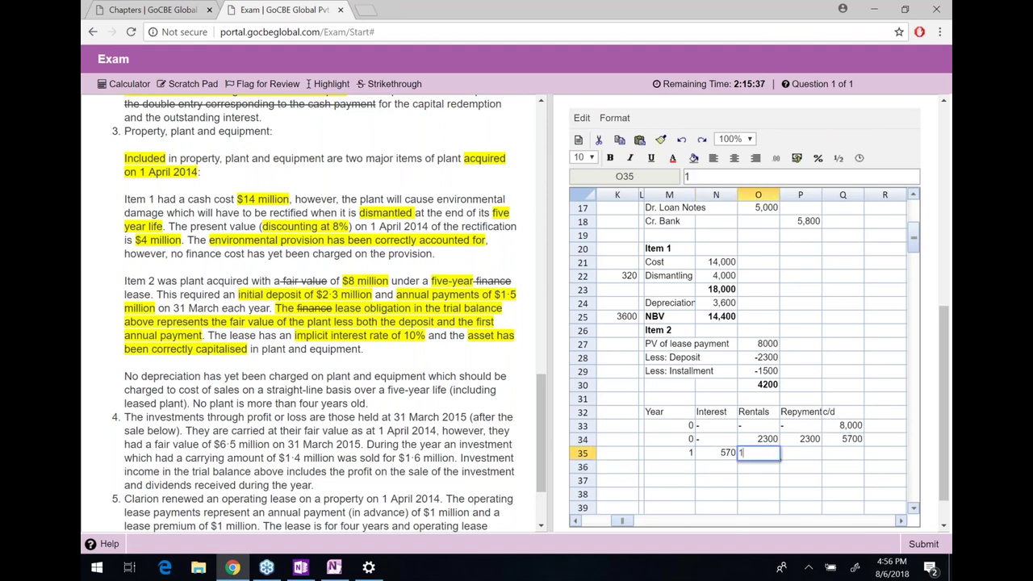
key("Return")
Calculate the year 1 repayment as =O35-N35, giving 930
key("Up")
key("Right")
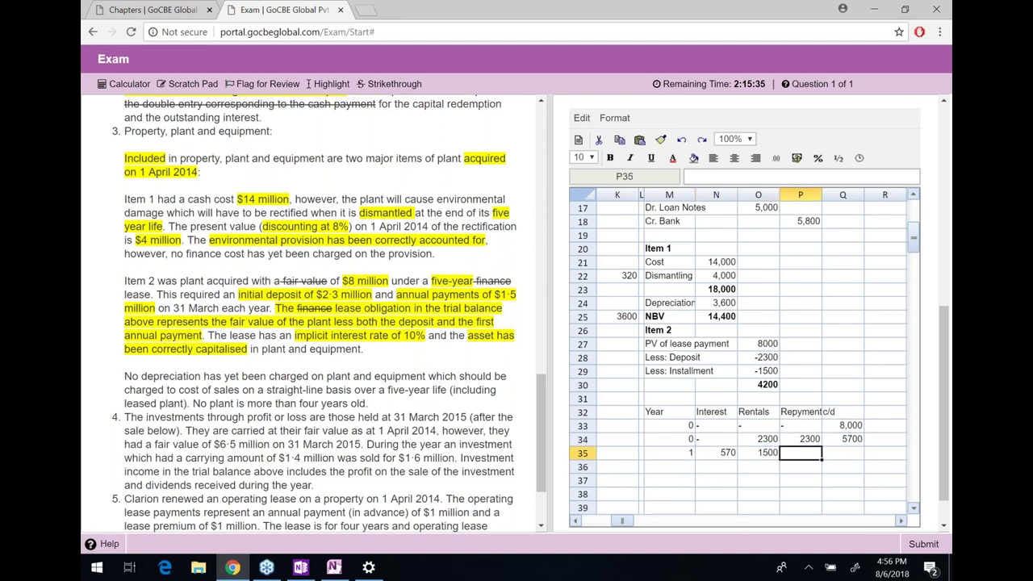
type("=")
key("Left")
type("-")
key("Left")
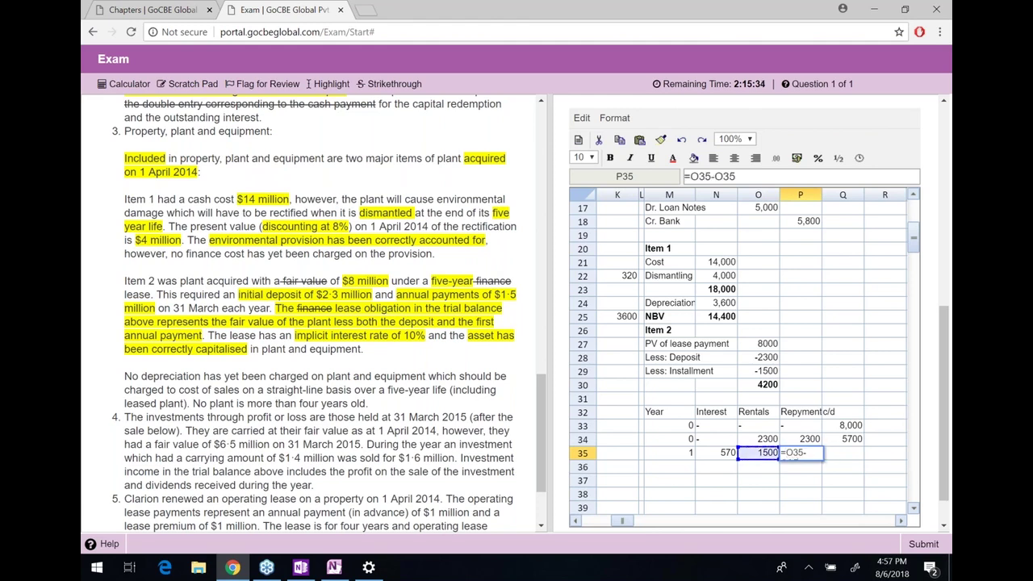
key("Left")
key("Return")
Enter the year 1 closing balance =Q34-P35 (4770) and make it bold
key("Up")
key("Right")
type("=")
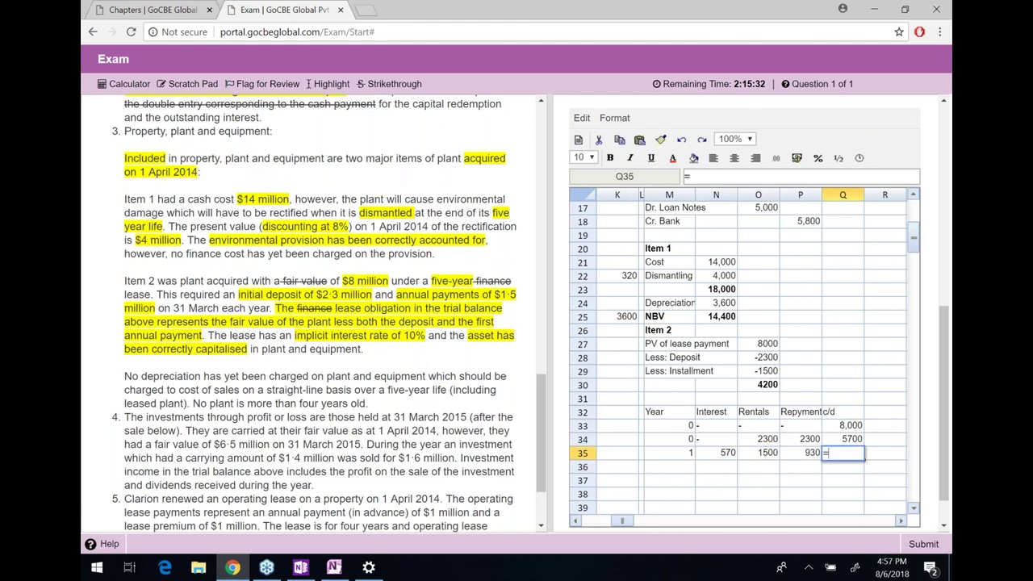
key("Up")
type("-")
key("Left")
key("Escape")
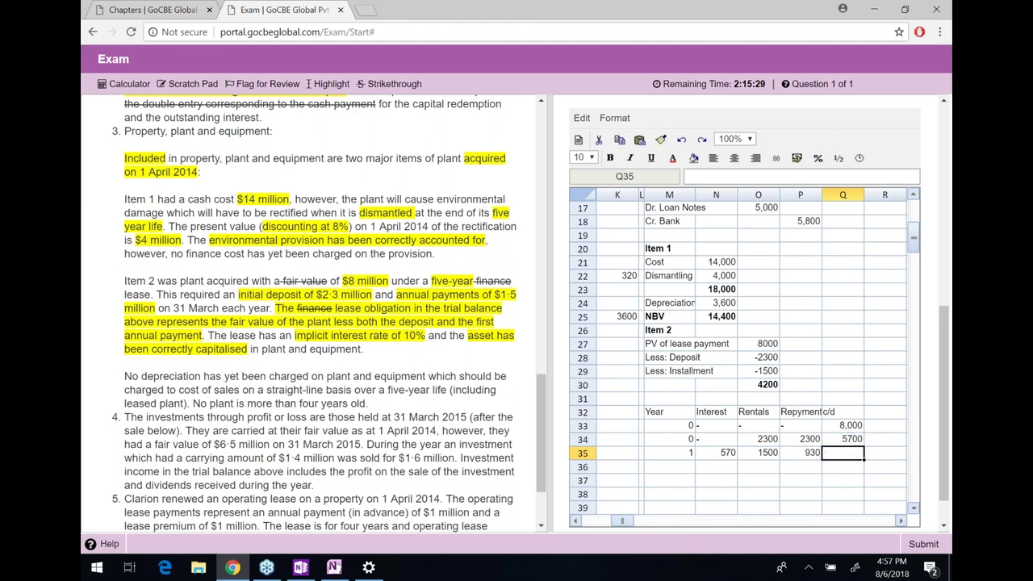
type("=")
key("Up")
type("-")
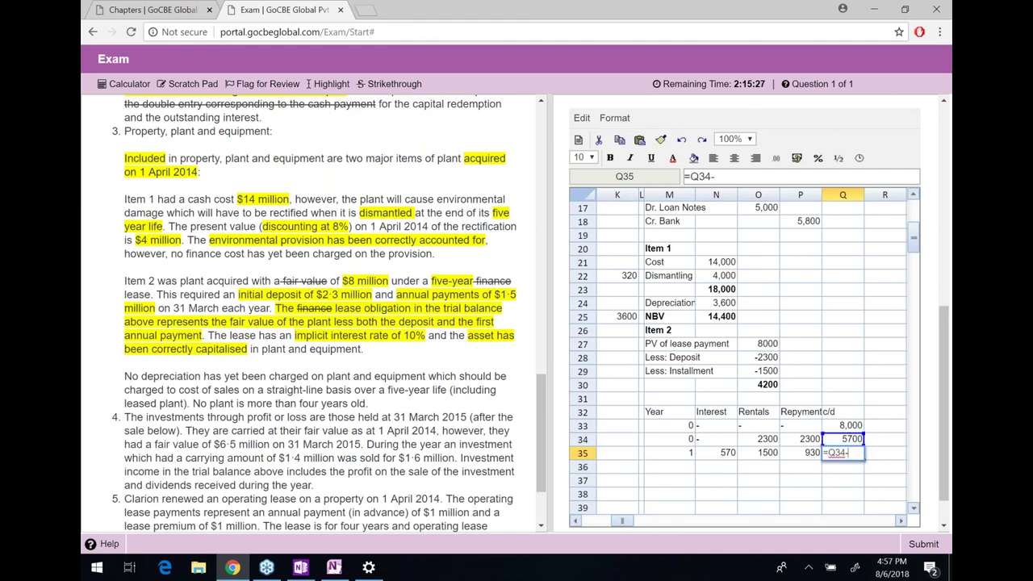
key("Left")
key("Return")
key("Up")
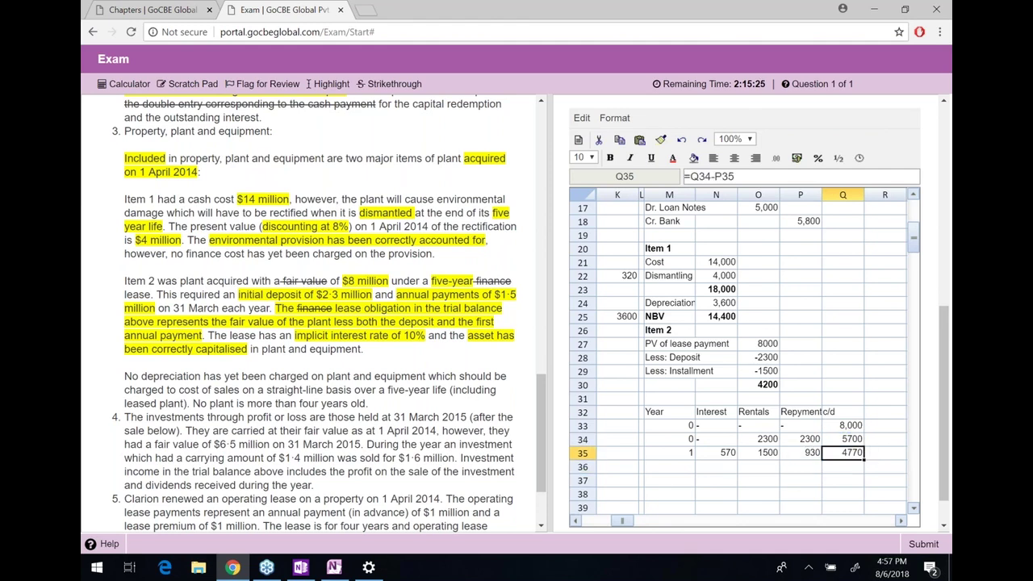
key("ctrl+b")
Enter year 2 in M36 to begin the next row
key("Down")
key("Left")
key("Left")
key("Left")
key("Left")
type("2")
key("Right")
key("Right")
key("Right")
key("Right")
key("Up")
left_click(842, 466)
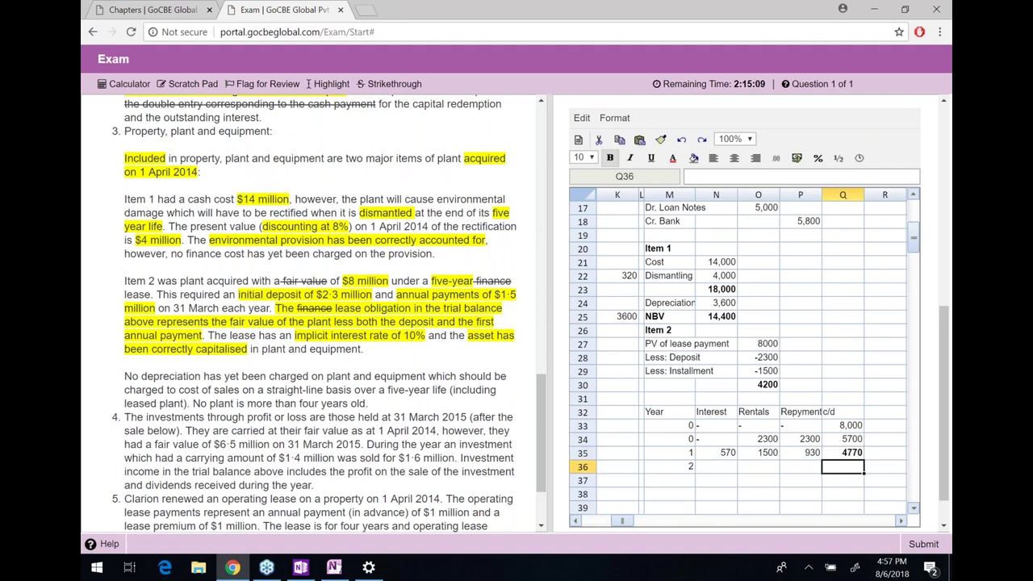
key("Left")
key("Left")
key("Left")
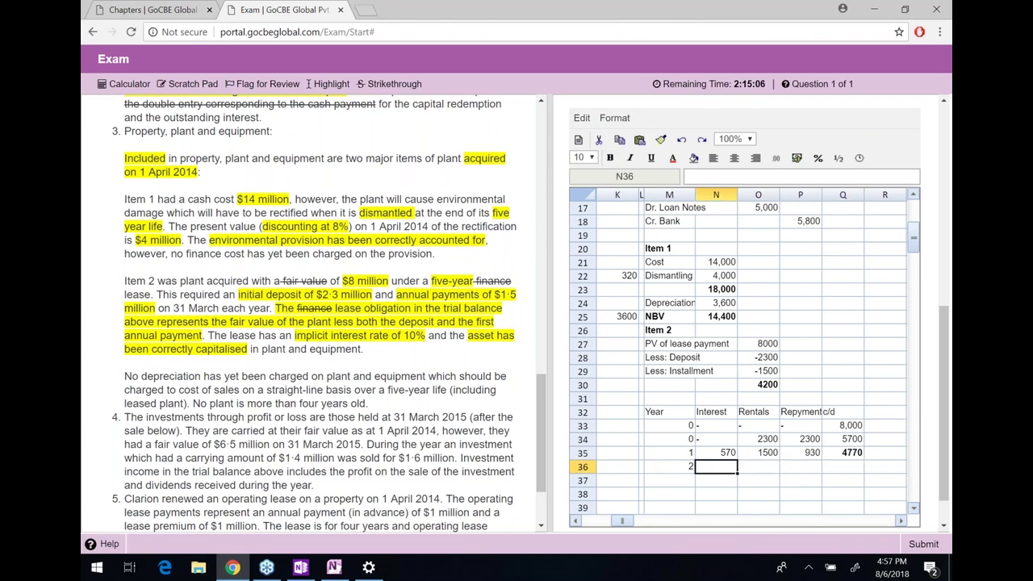
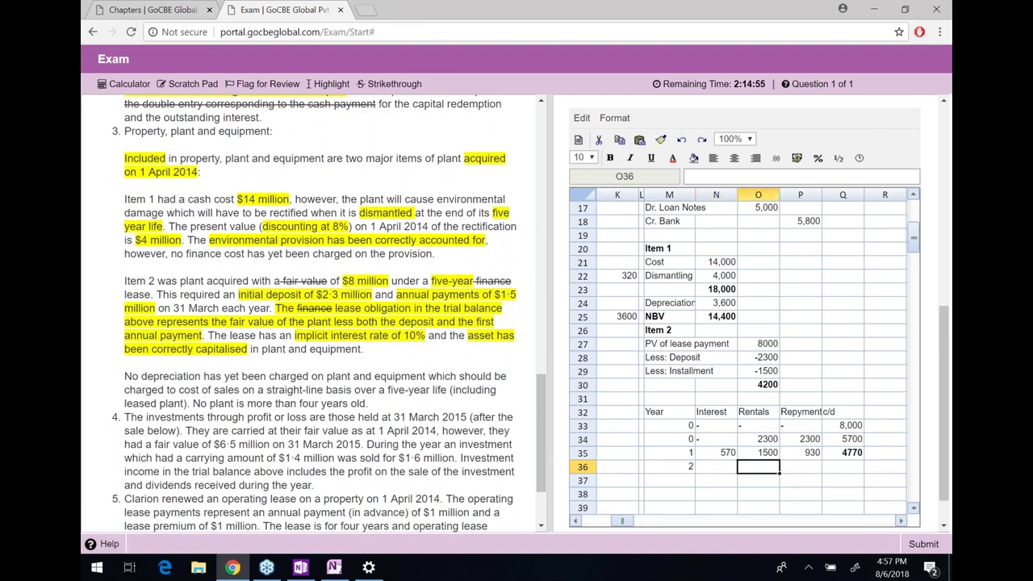
Enter year 2 interest as =Q35*10% and the 1500 rental in the lease schedule
type("=")
key("Right")
key("Right")
key("Right")
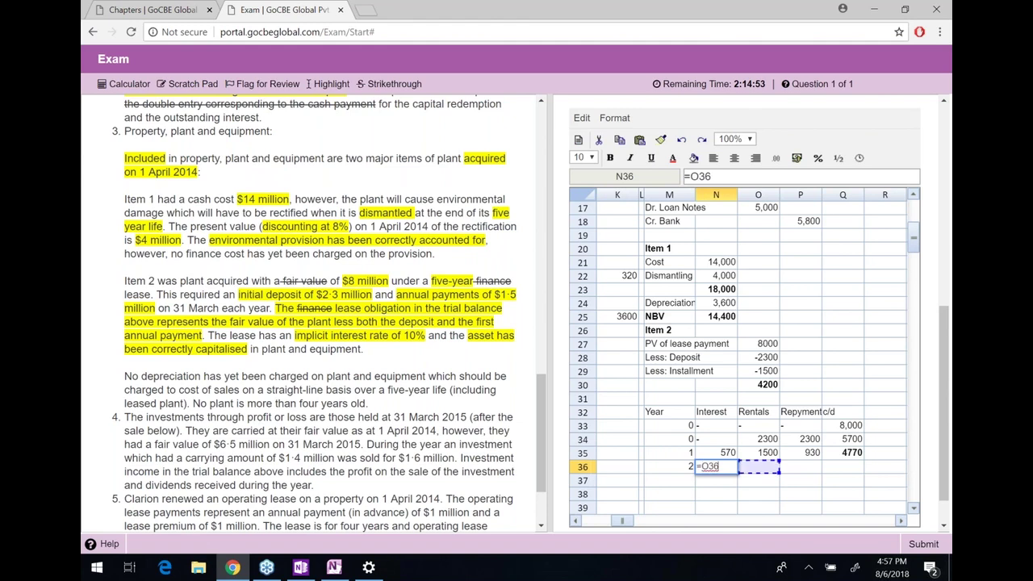
key("Up")
type("*10%")
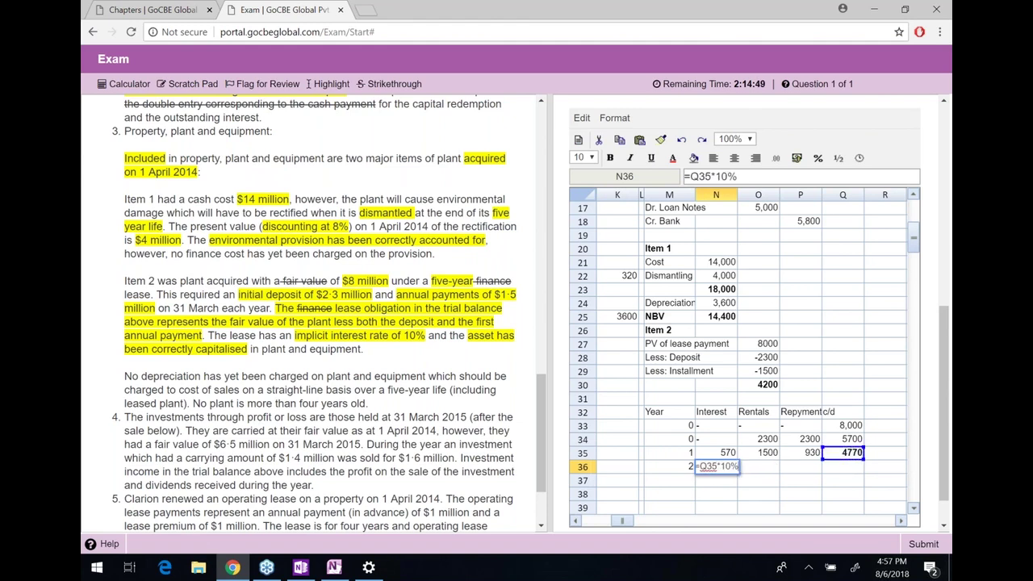
key("Return")
key("Up")
key("Right")
type("1")
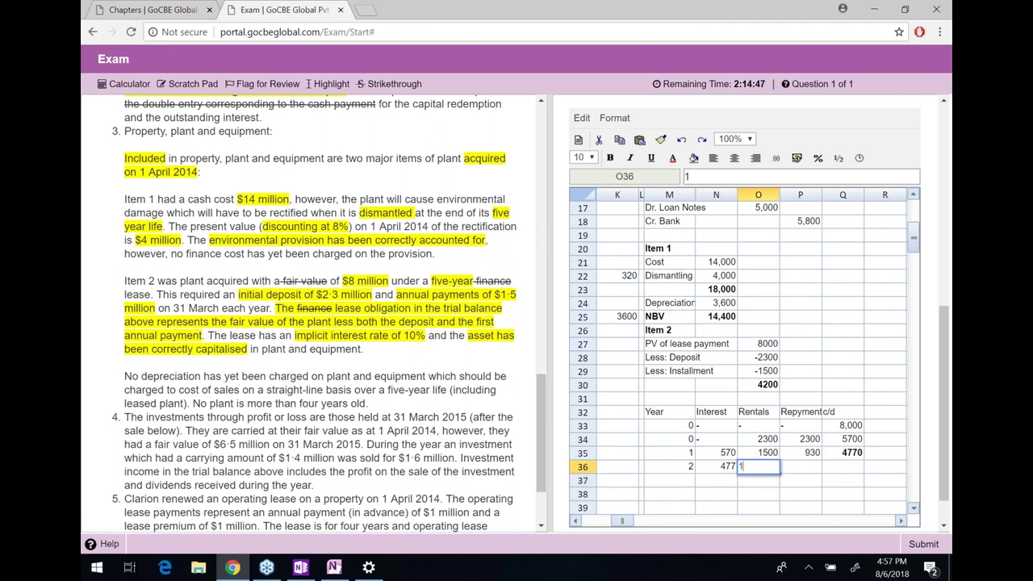
type("500")
key("Right")
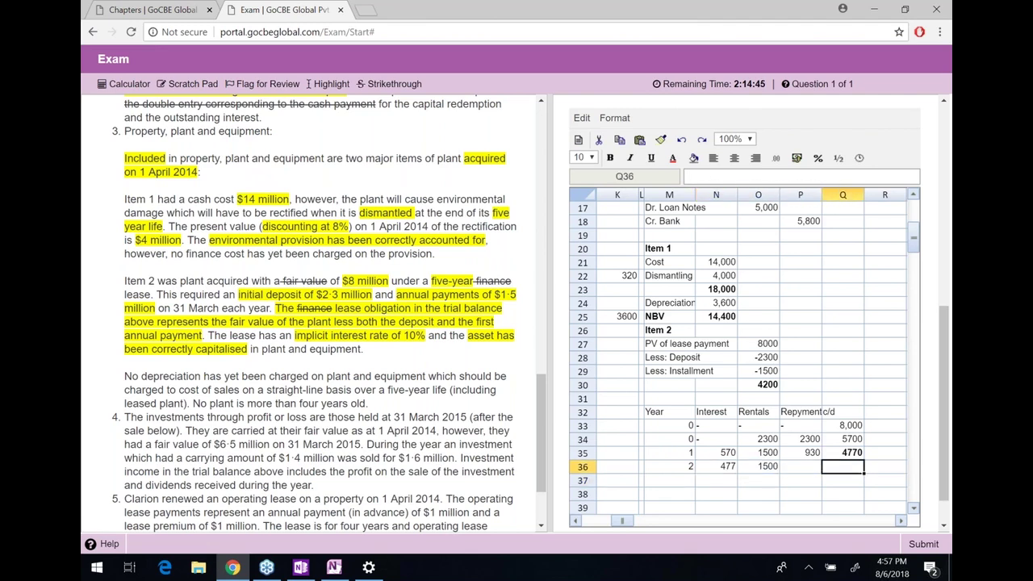
Complete year 2 with repayment =O36-N36 and closing balance =Q35-P36
type("=")
key("Left")
type("-")
key("Left")
key("Left")
key("Return")
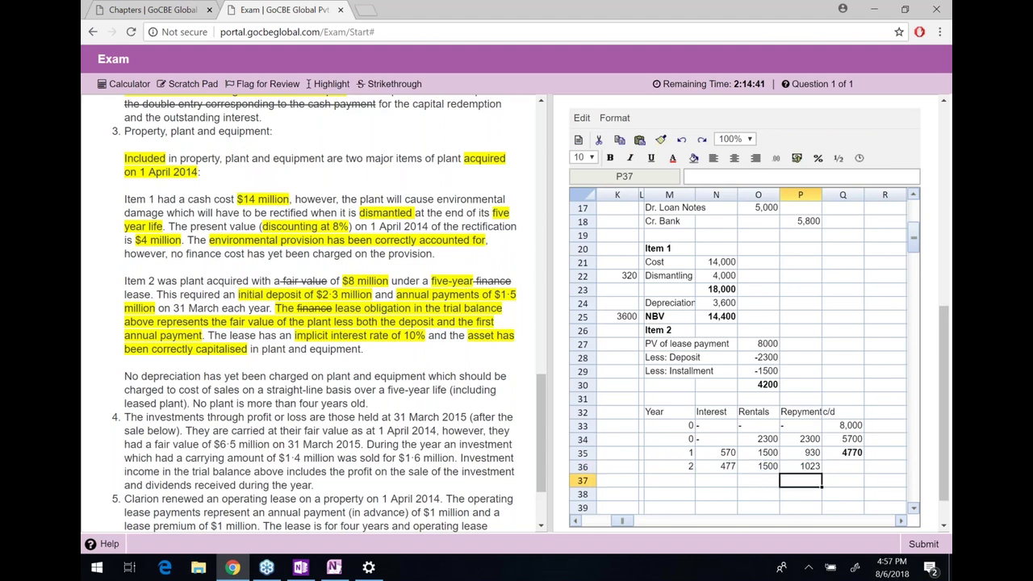
key("Up")
key("Right")
type("=")
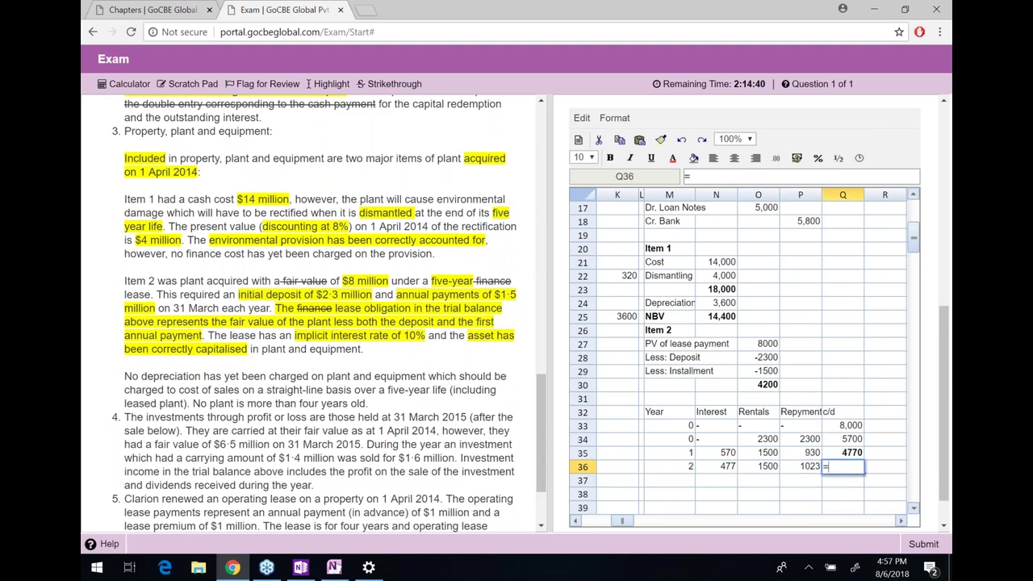
key("Up")
type("-")
key("Left")
key("Return")
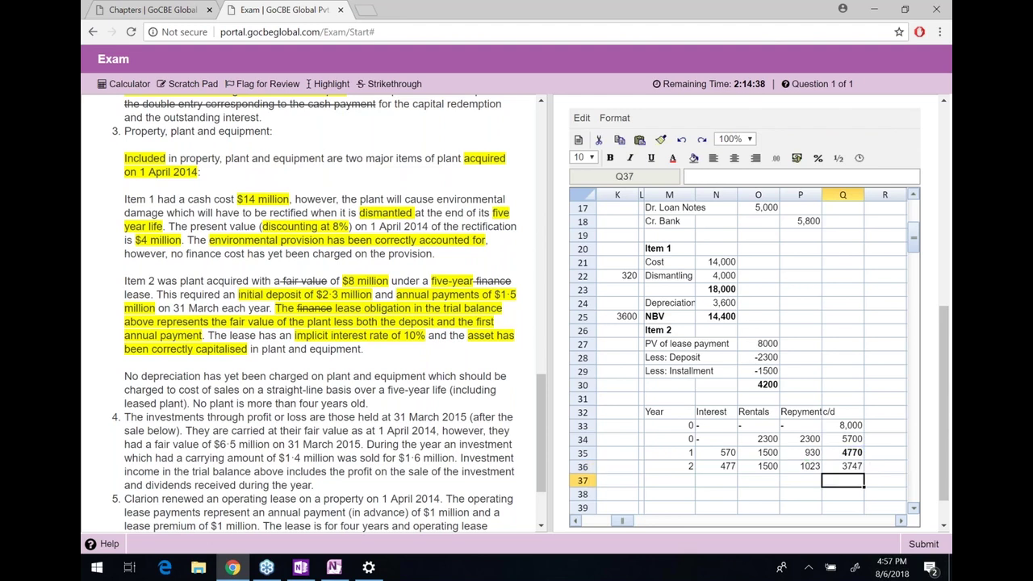
key("Up")
key("Down")
key("Down")
key("Down")
key("Down")
key("Down")
Make the 570 interest and 1023 repayment figures bold
key("Up")
key("Up")
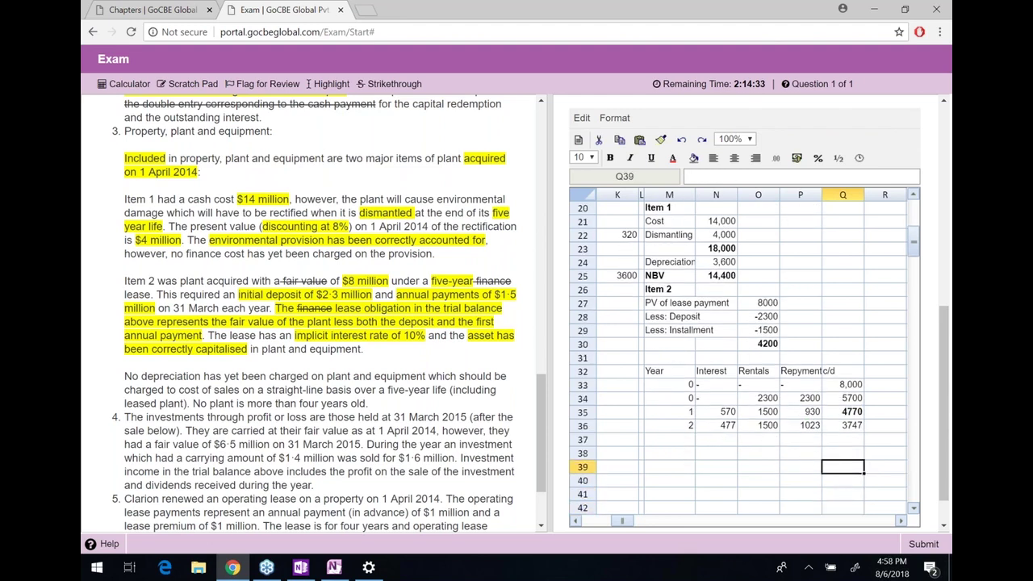
key("Up")
key("Up")
key("Up")
key("Up")
key("Left")
key("Left")
key("Left")
key("Left")
key("shift+Right")
key("shift+Right")
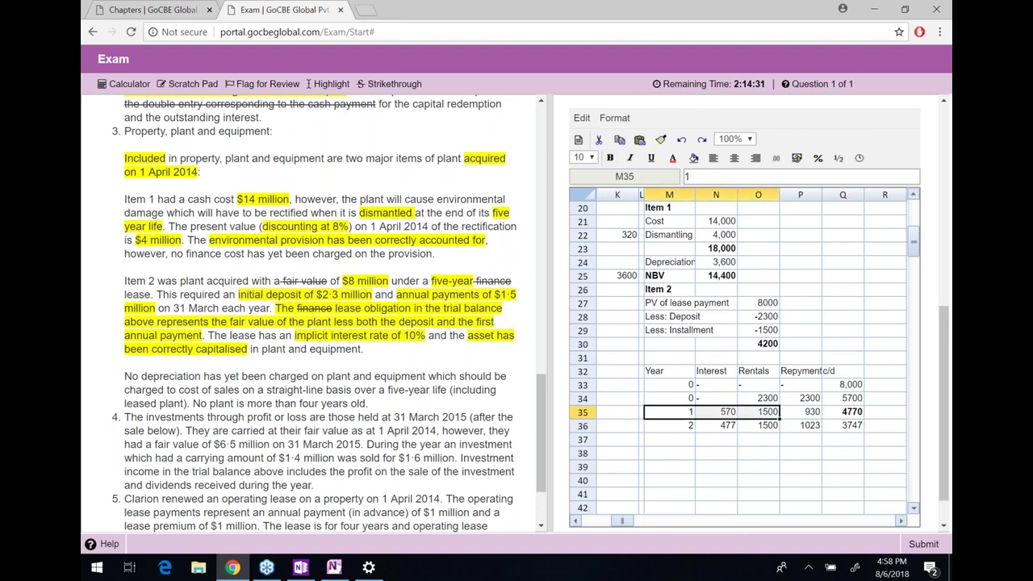
key("shift+Right")
key("shift+Right")
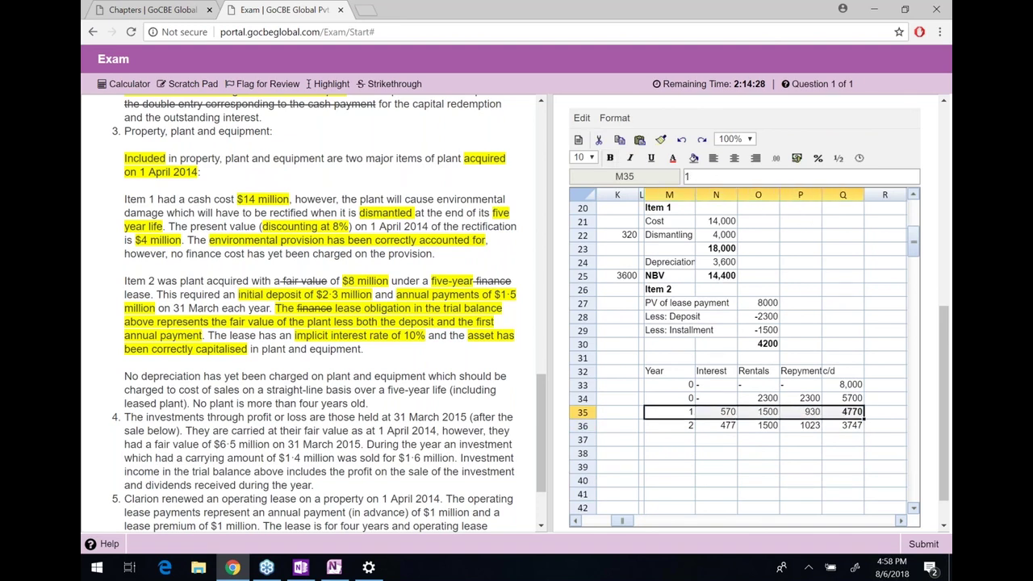
key("Right")
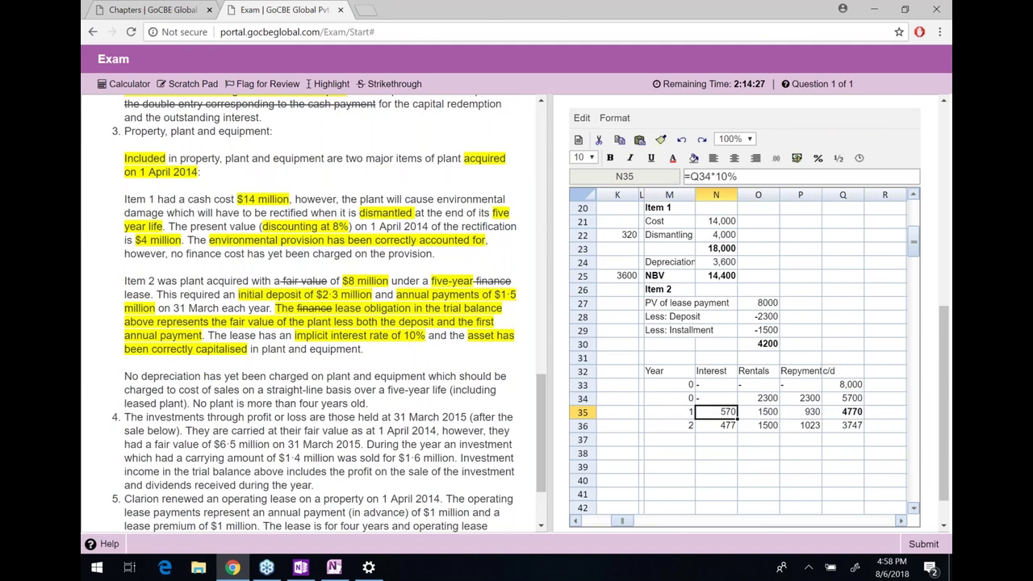
key("ctrl+b")
left_click(800, 412)
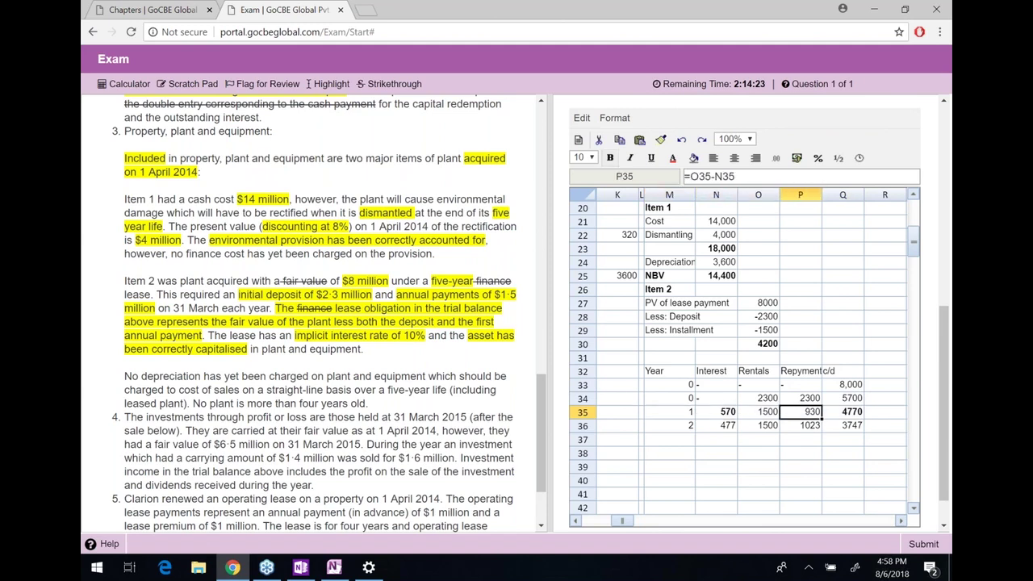
left_click(842, 411)
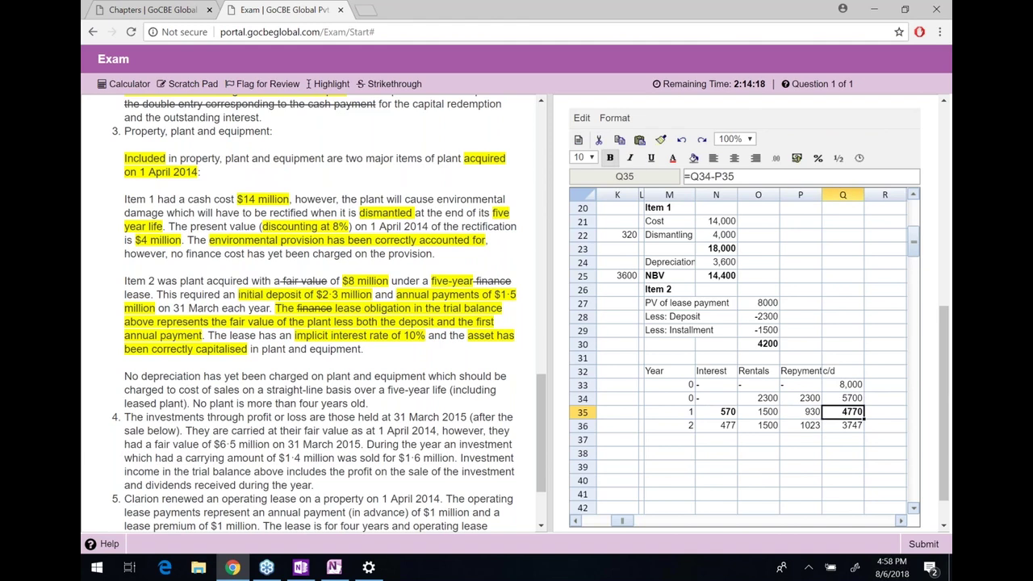
left_click(842, 425)
left_click(801, 426)
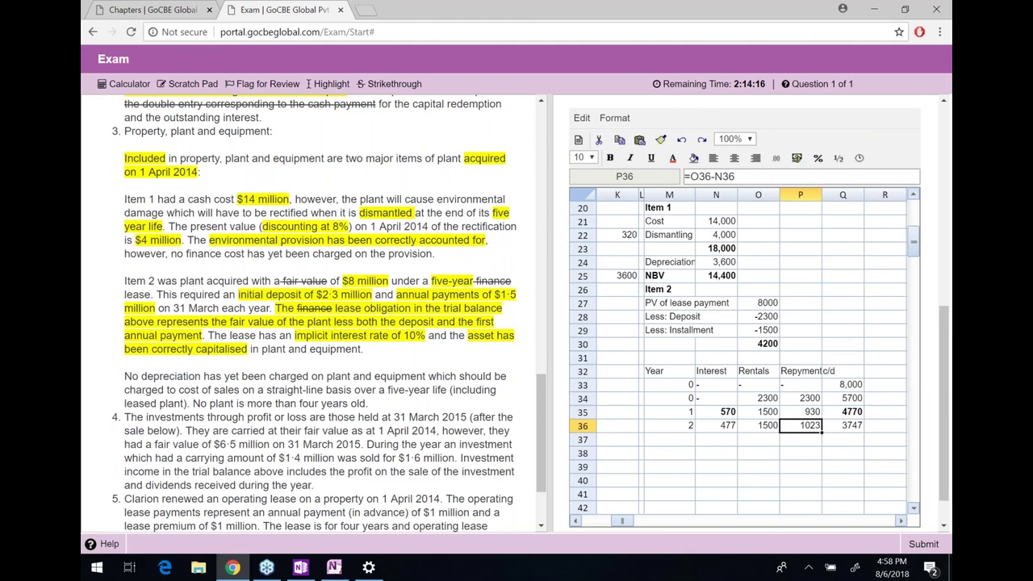
key("ctrl+b")
Add CL and NCL labels beneath the 1023 and 3747 figures, bolding the 3747 balance
left_click(800, 439)
type("CL")
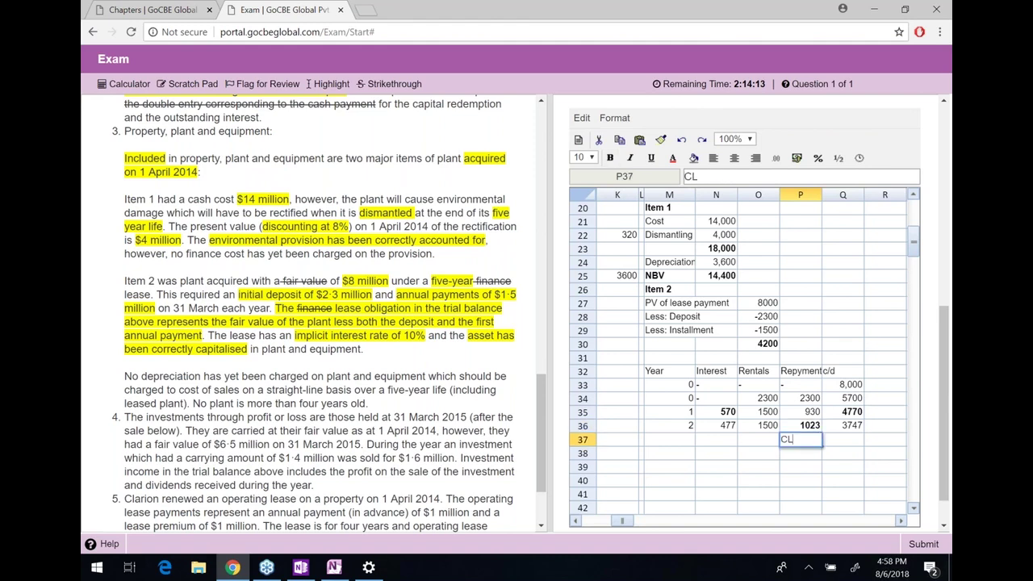
key("Return")
key("Up")
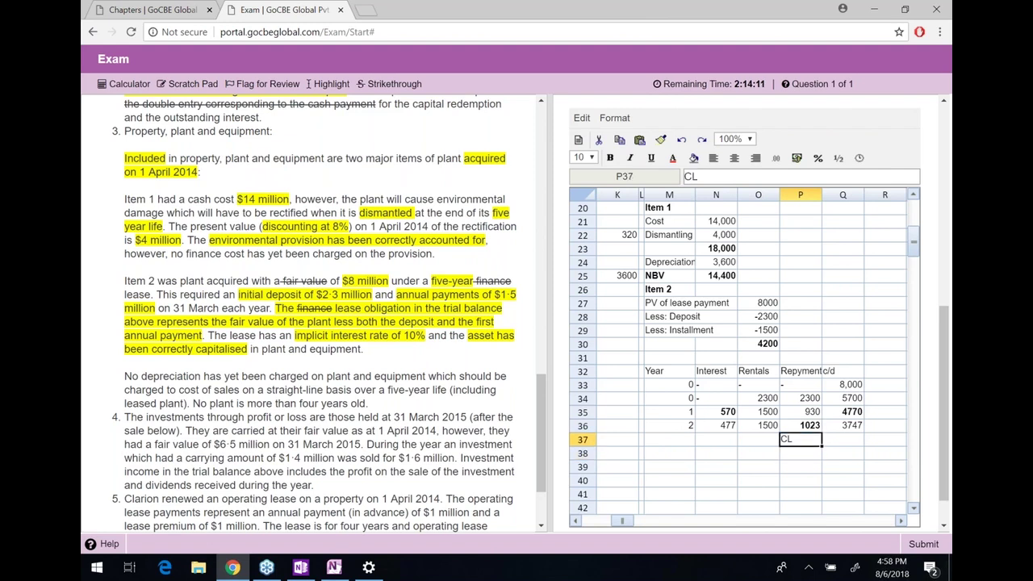
key("Right")
key("Up")
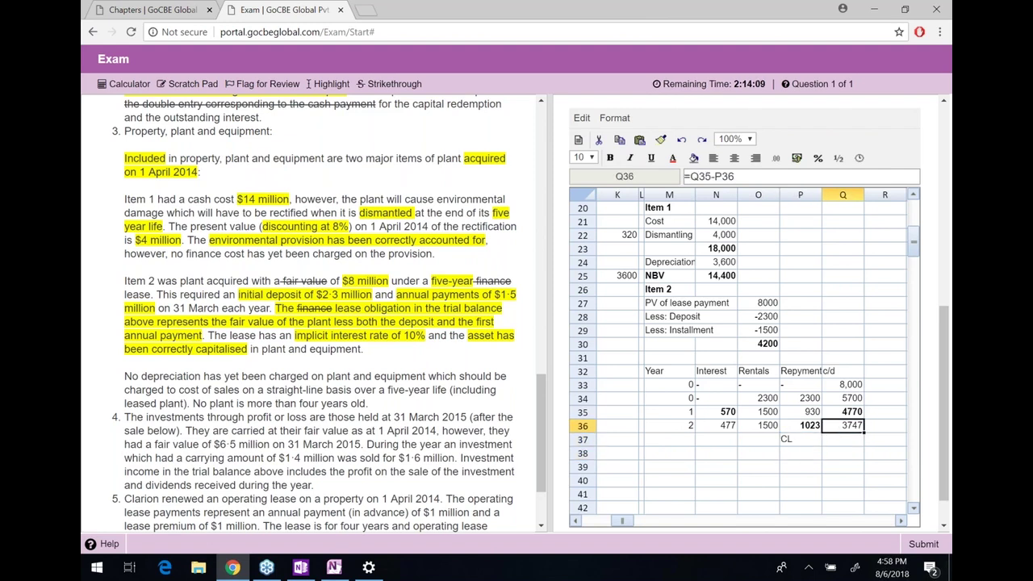
key("Return")
type("NCL")
key("Return")
key("Up")
key("Up")
key("Up")
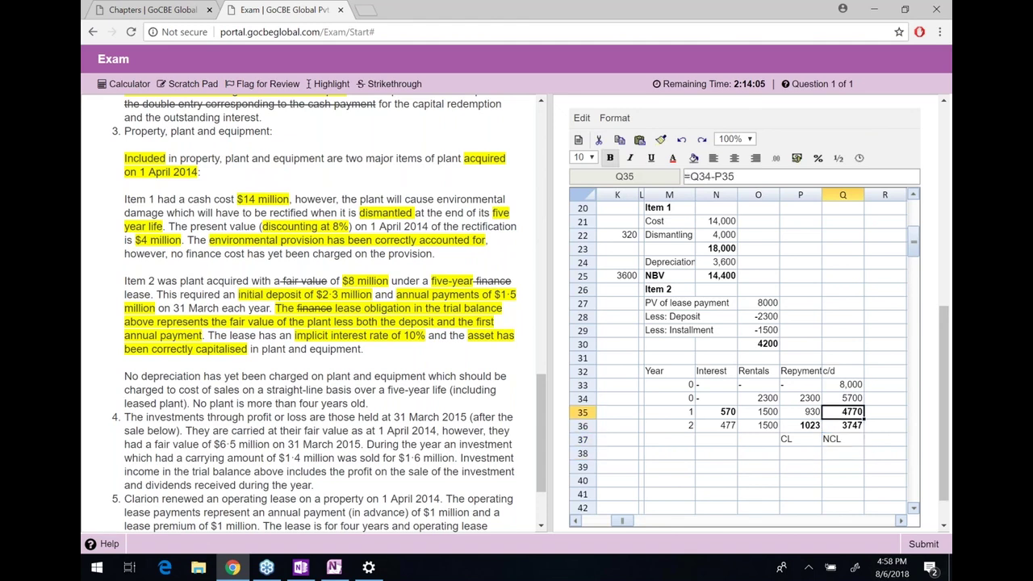
key("Down")
key("Down")
key("Left")
type("A")
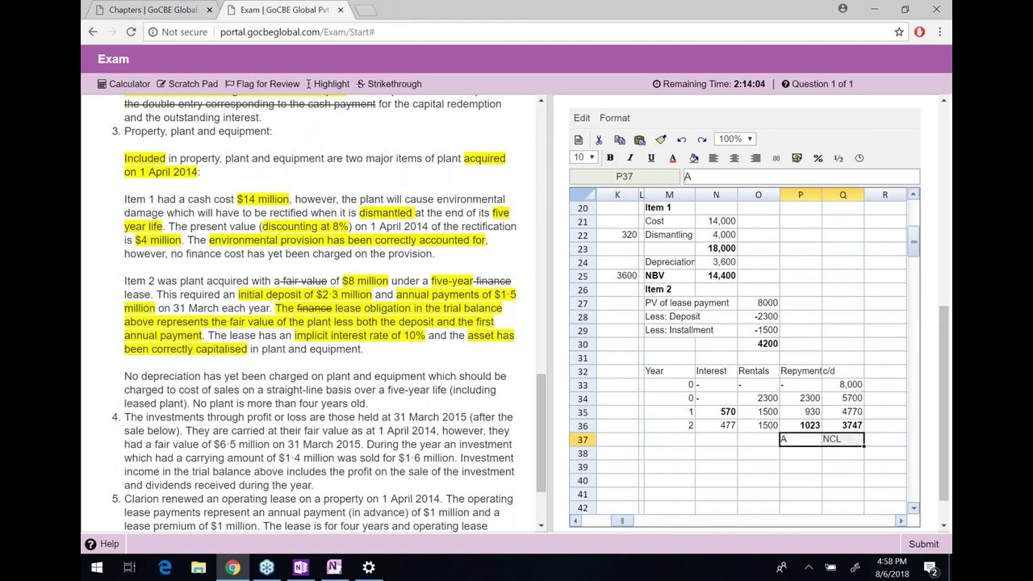
key("BackSpace")
type("CL")
Centre the CL and NCL labels and verify 1023 + 3747 totals 4770, then delete the check
left_click(735, 158)
left_click(799, 467)
type("=")
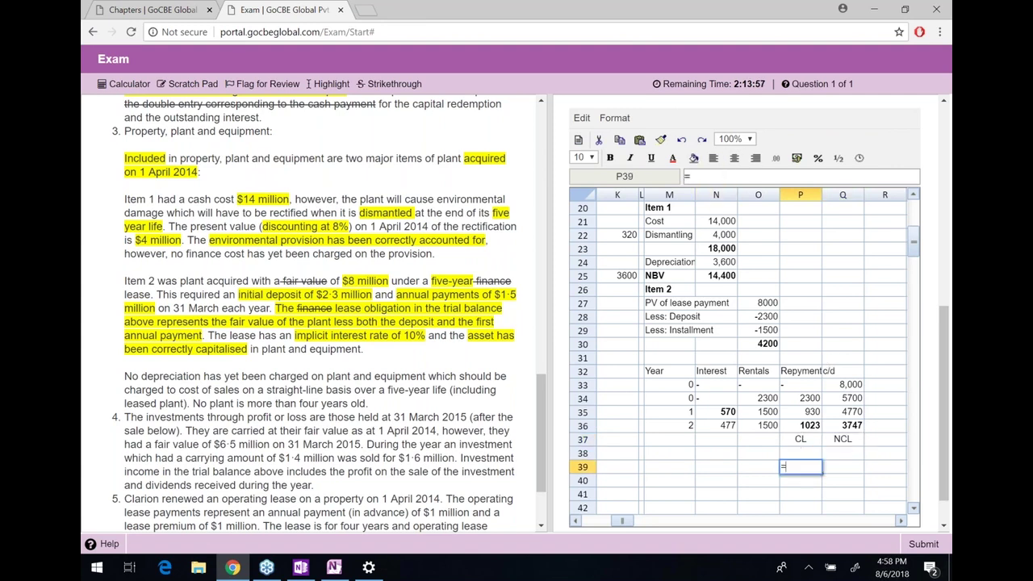
left_click(800, 439)
left_click(799, 426)
type("+")
left_click(843, 426)
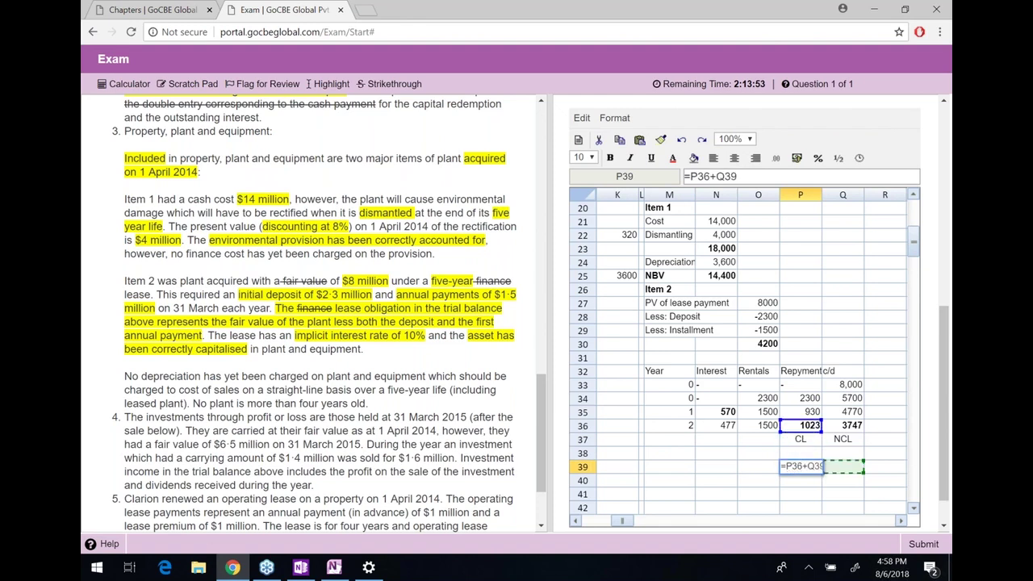
key("Return")
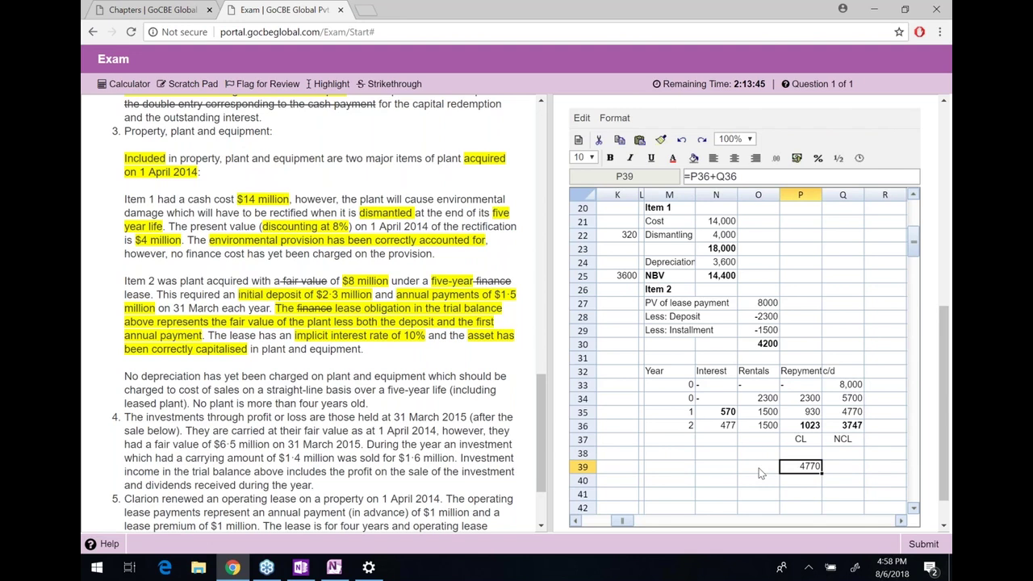
key("Delete")
Review the year 2 formulas and move back toward the note 3 journal rows
left_click(759, 468)
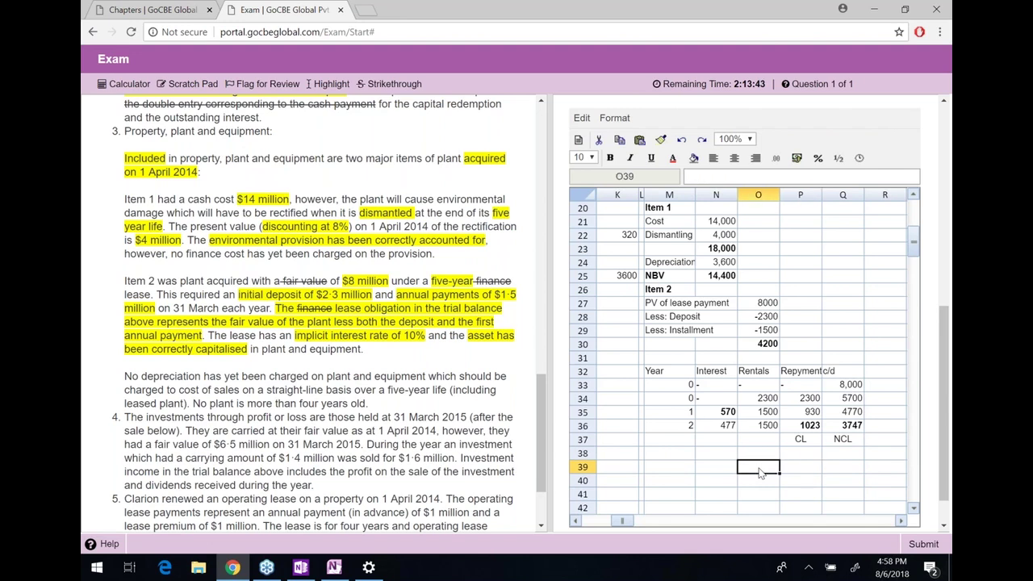
key("Left")
key("Left")
key("Left")
key("Left")
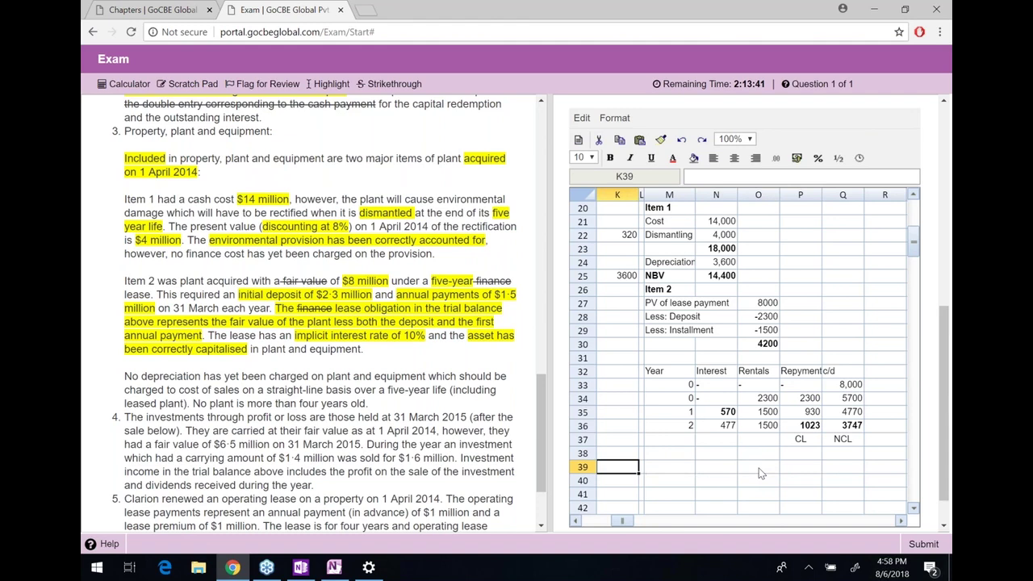
key("Right")
key("Right")
key("Up")
key("Up")
key("Up")
key("Up")
key("Right")
key("Down")
key("Right")
key("Right")
key("Right")
key("Left")
key("Left")
key("Left")
key("Left")
key("Left")
key("Left")
key("Left")
key("Left")
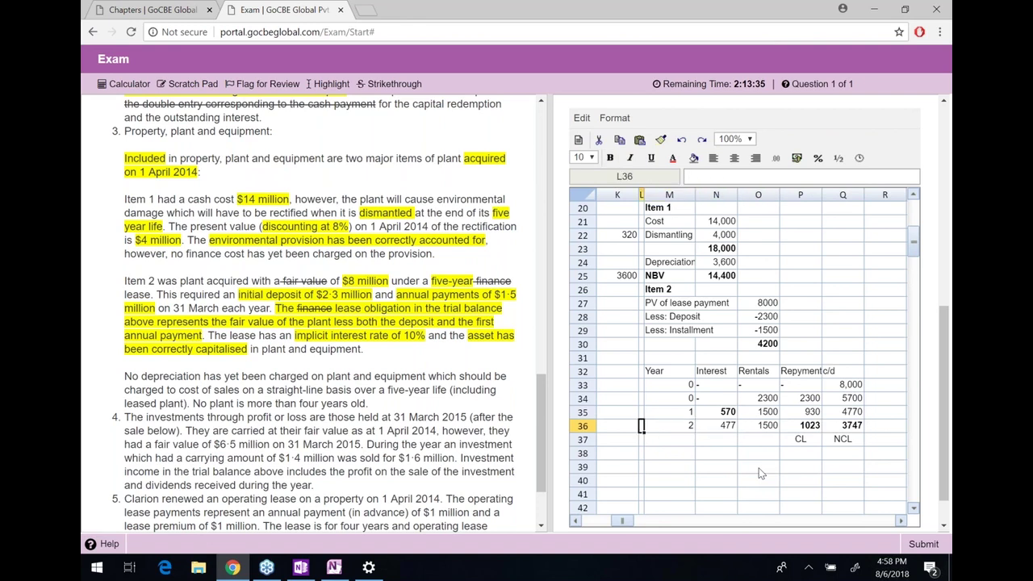
key("Left")
key("Up")
key("Up")
key("Up")
key("Up")
key("Up")
key("Up")
key("Up")
key("Up")
Add a Finance cost journal line of 570 linked to the year 1 interest
key("Up")
type("Finance cost")
key("Return")
key("Up")
key("Right")
key("Right")
type("=")
key("Right")
key("Right")
key("Right")
key("Down")
key("Down")
key("Down")
key("Down")
key("Down")
key("Down")
key("Down")
key("Right")
key("Down")
key("Return")
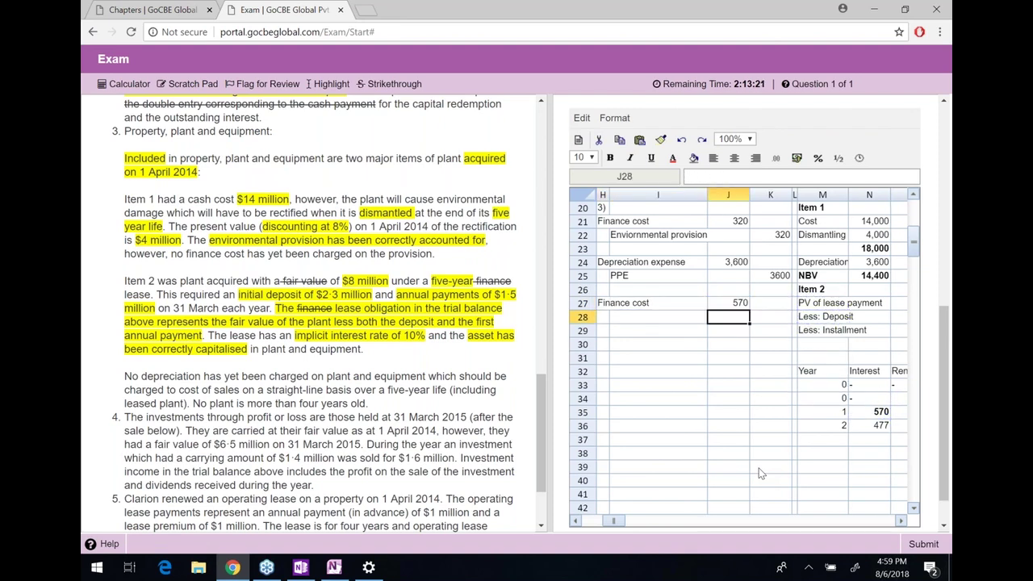
Add a Lease obligation (TB) line with amount 4200
key("Left")
key("Left")
type("Lease")
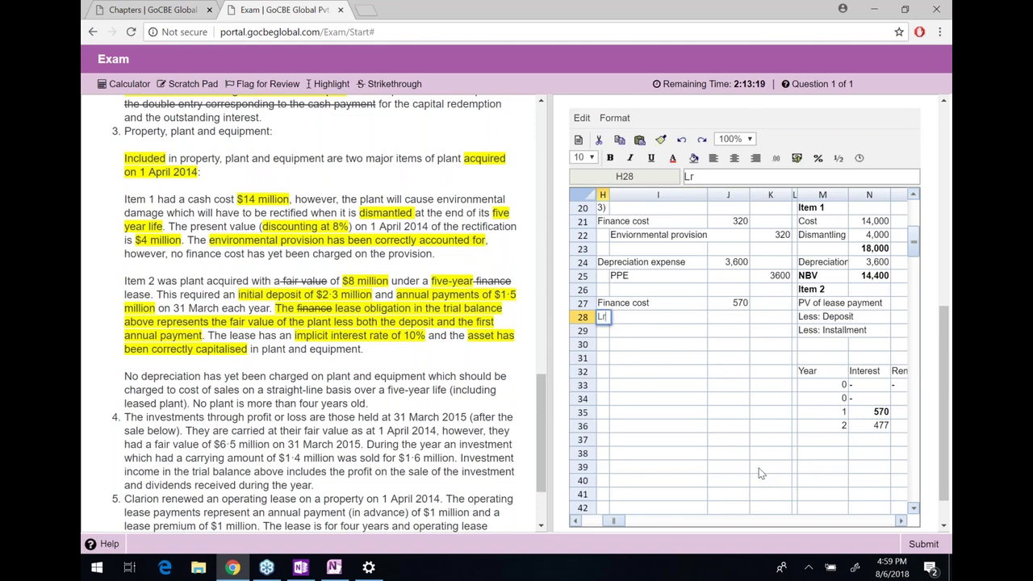
type(" oblig")
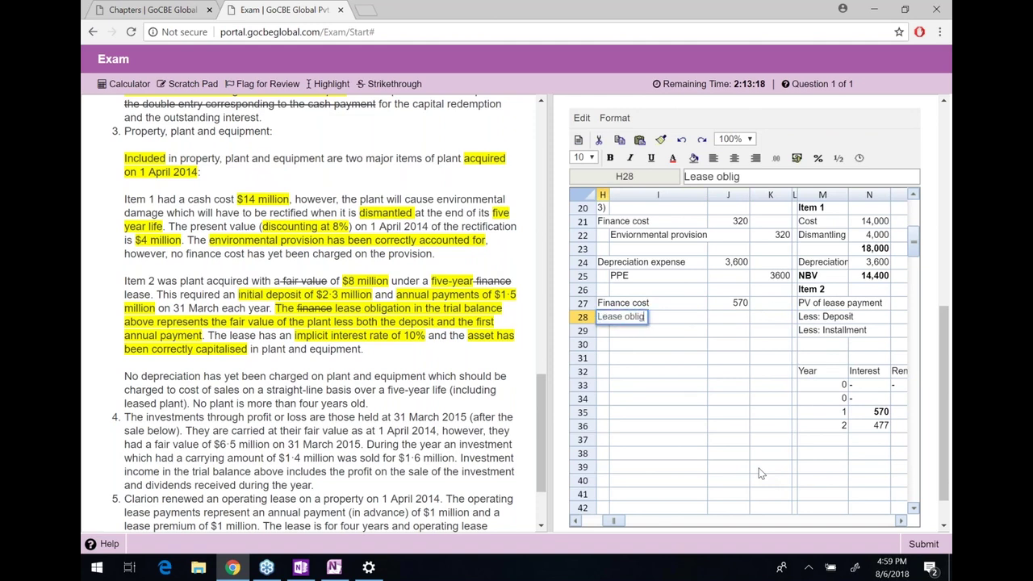
type("ation (TB)")
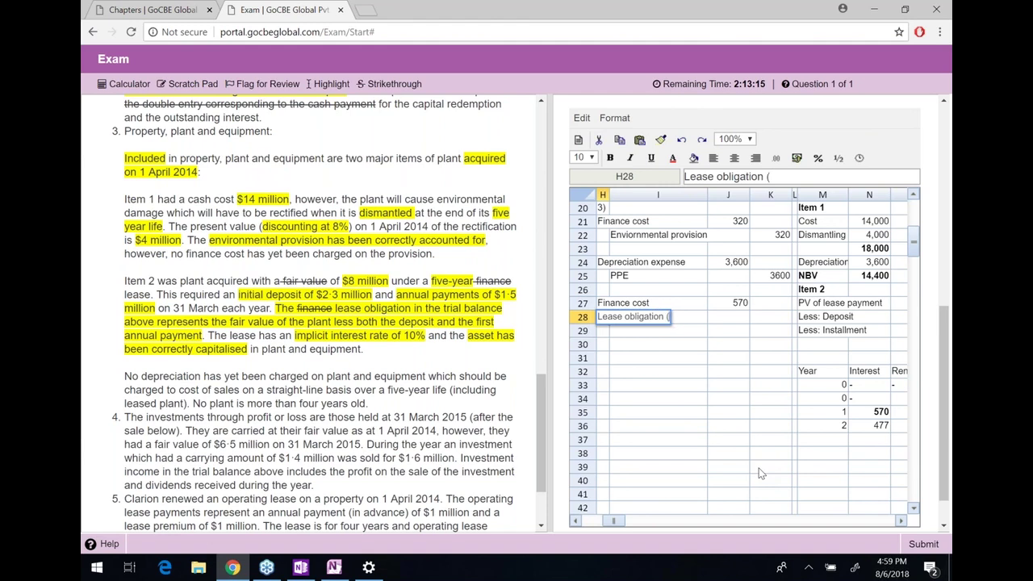
key("Return")
key("Up")
key("Right")
key("Right")
type("4200")
key("Return")
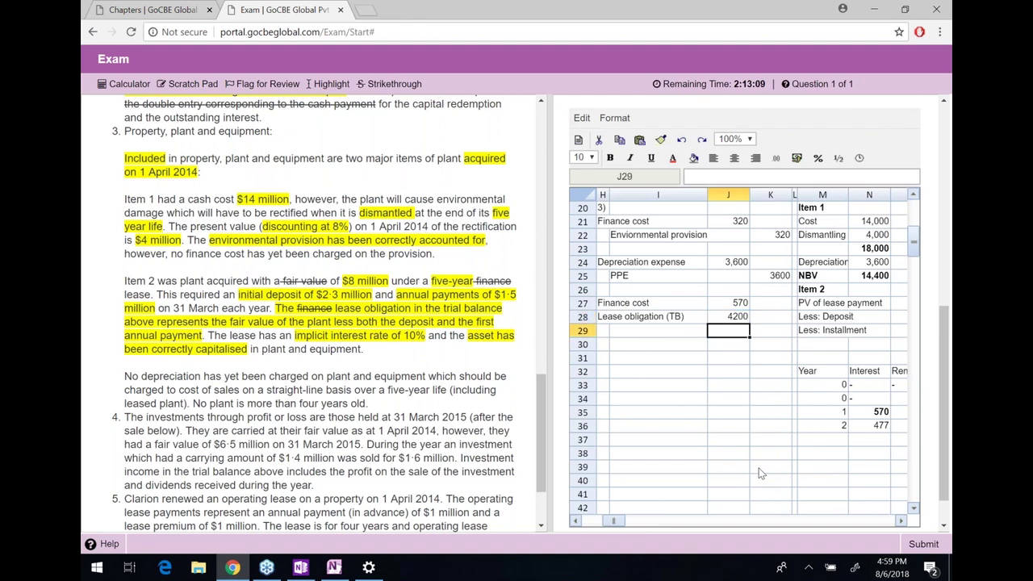
key("Down")
key("Up")
Label the next two rows Lease obligation (CL) and Lease obligation (NCL)
key("Left")
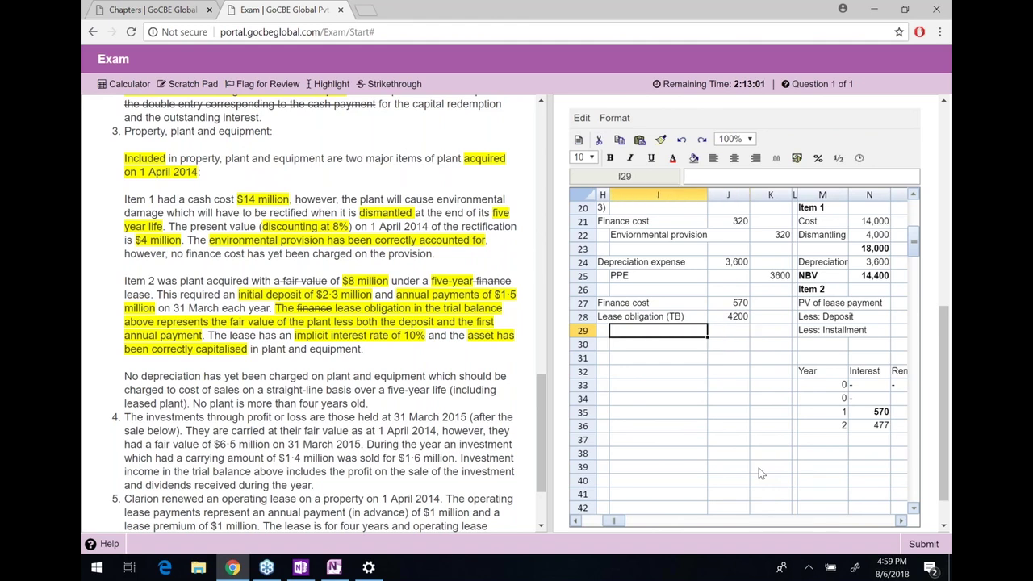
type("Lease obligation (CL)")
key("Return")
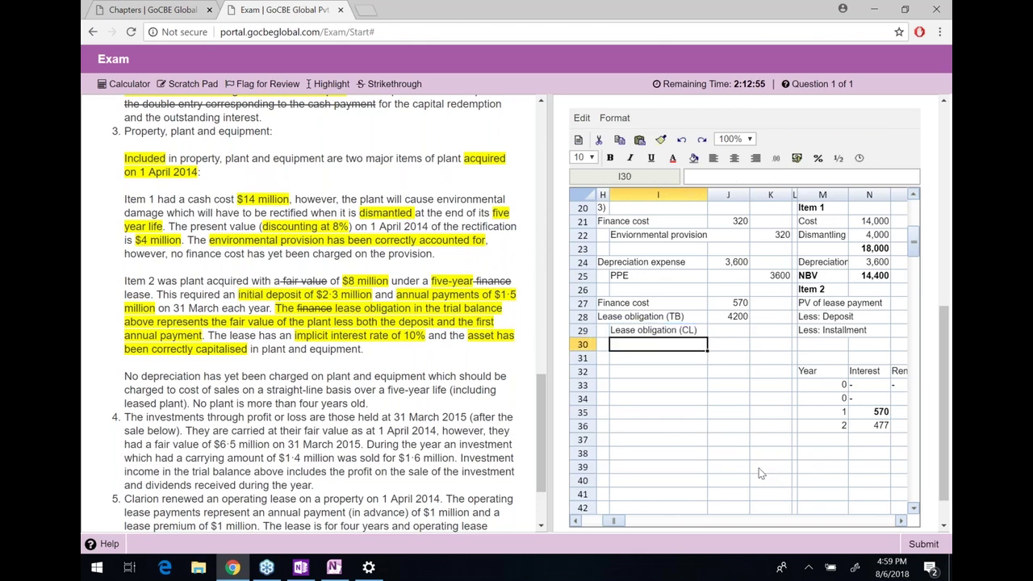
type("Lease obligation (ncl)")
key("Return")
key("Up")
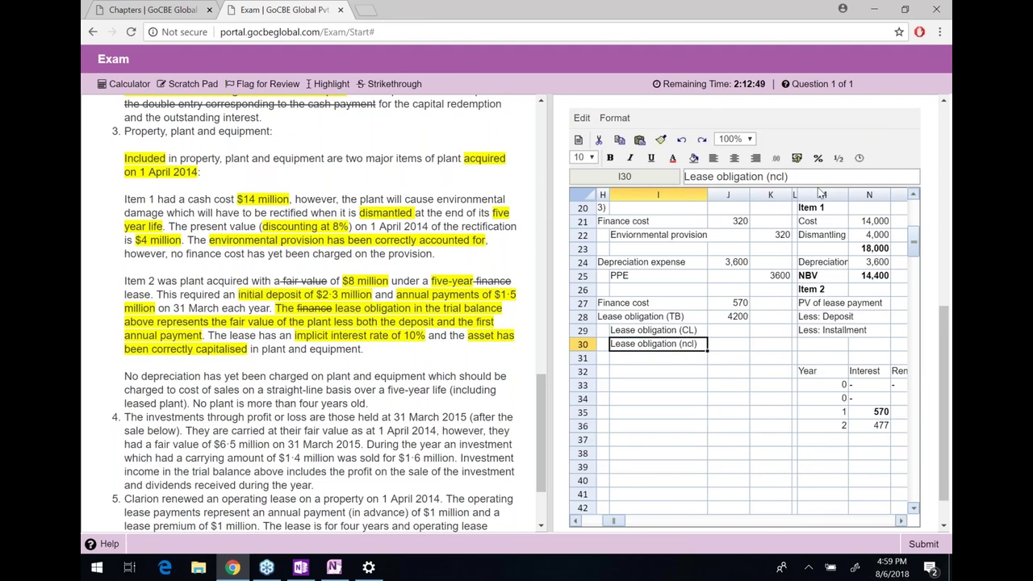
left_click(817, 175)
key("Left")
key("BackSpace")
key("BackSpace")
key("BackSpace")
type("NCL")
key("Return")
Link the CL and NCL amounts to the 1023 and 3747 lease schedule balances
key("Up")
key("Up")
key("Right")
key("Right")
type("=")
key("Right")
key("Right")
key("Right")
key("Down")
key("Down")
key("Down")
key("Down")
key("Down")
key("Right")
key("Down")
key("Down")
key("Right")
key("Return")
type("=")
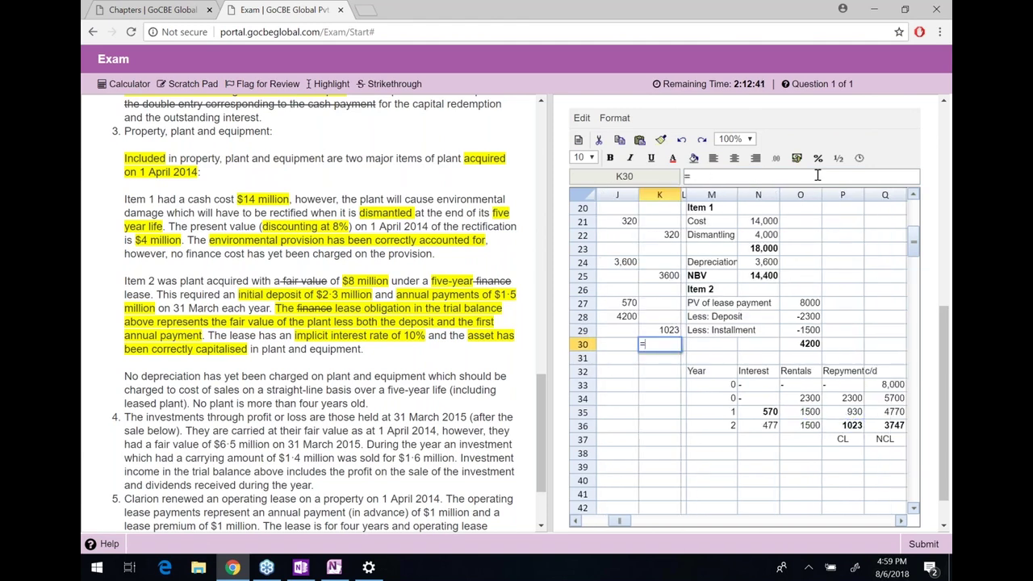
key("Right")
key("Right")
key("Right")
key("Right")
key("Right")
key("Right")
key("Down")
key("Down")
key("Down")
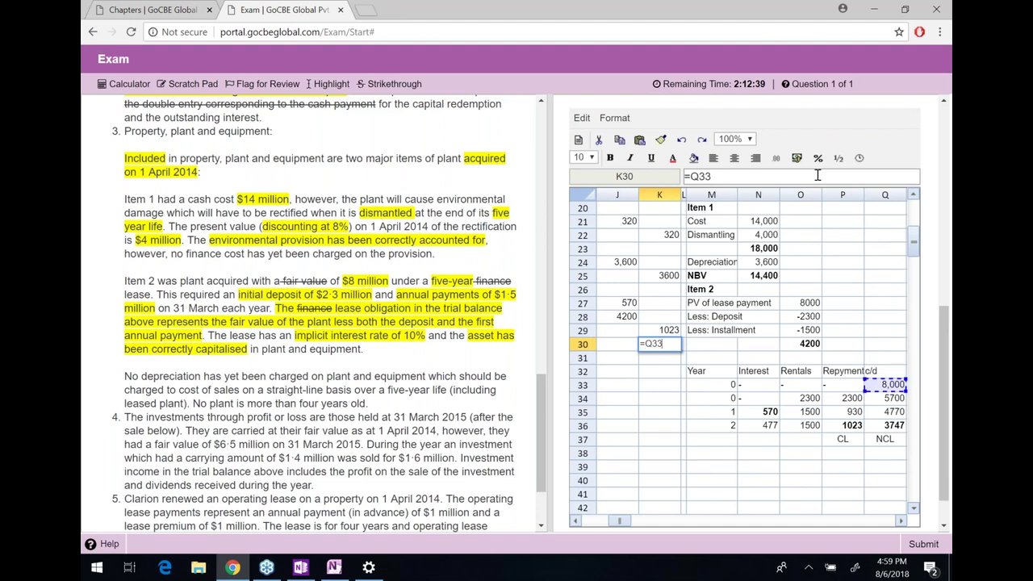
key("Down")
key("Down")
key("Down")
key("Return")
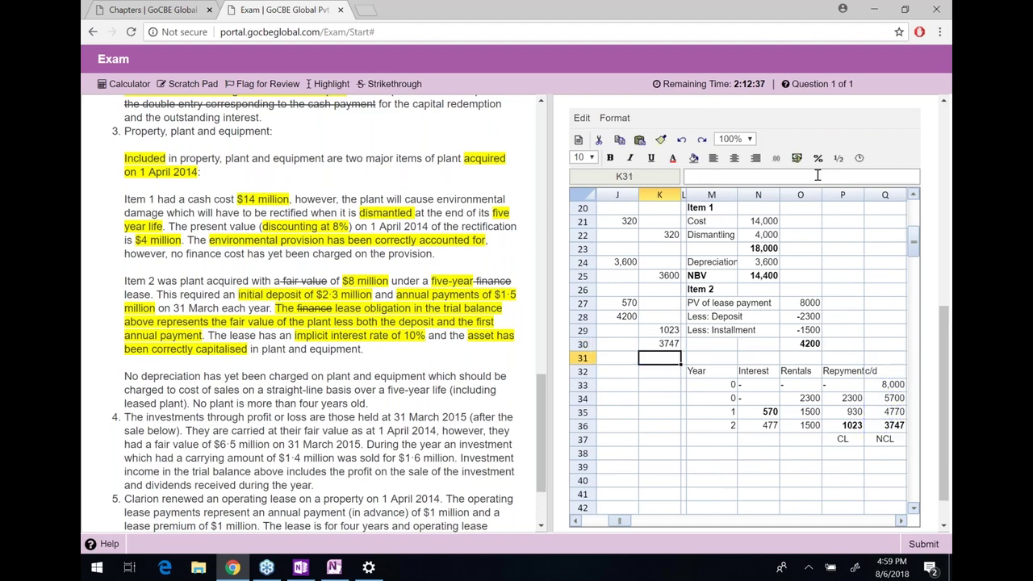
Format J27:K30 with the #,##0 thousand-separator number format
key("Left")
key("Left")
key("Left")
key("Right")
key("Right")
key("Right")
key("Up")
key("shift+Left")
key("shift+Up")
key("shift+Up")
key("shift+Up")
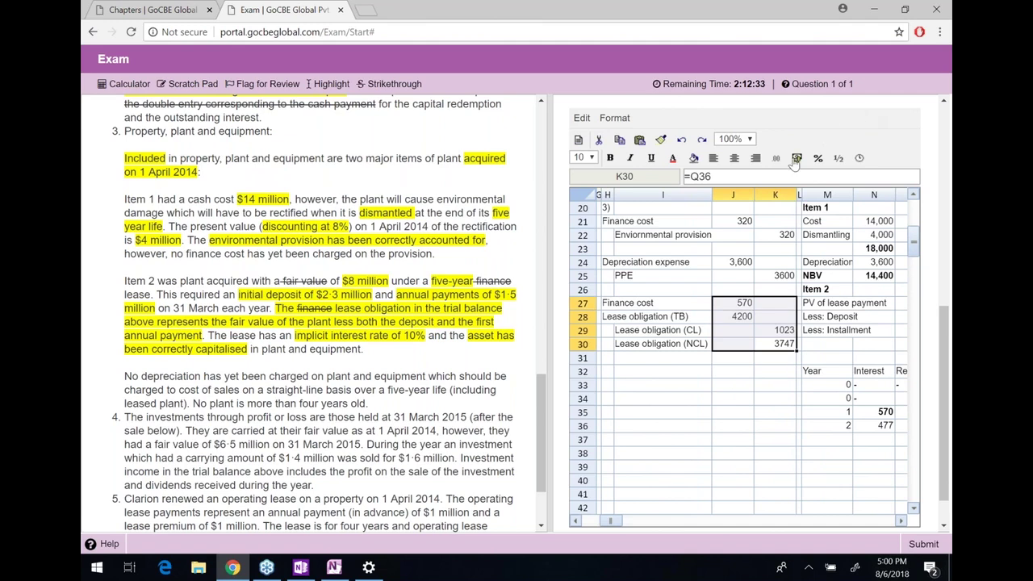
left_click(776, 159)
left_click(808, 232)
key("Down")
key("Down")
key("Left")
key("Left")
key("Left")
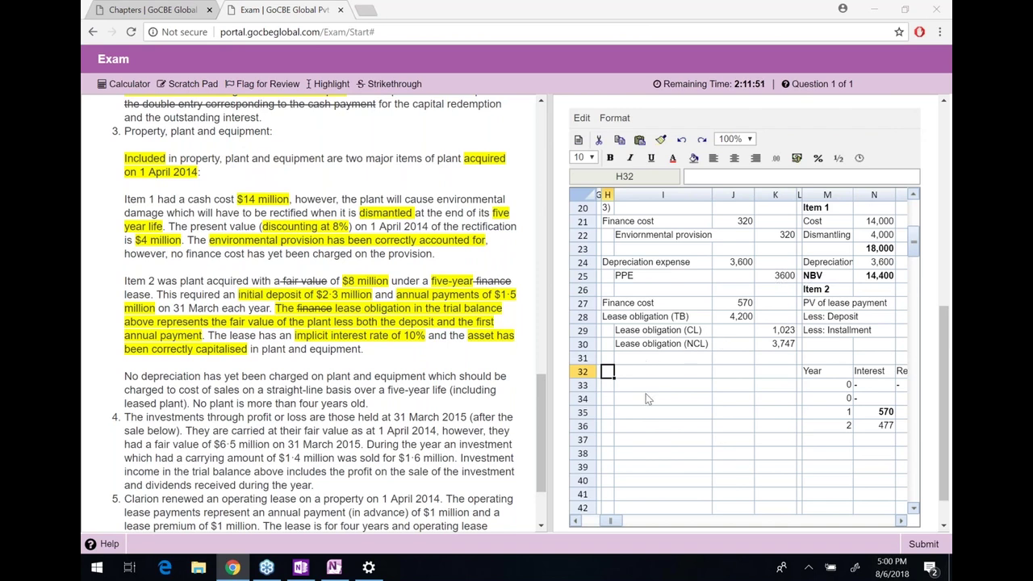
scroll(315, 311, "down", 1)
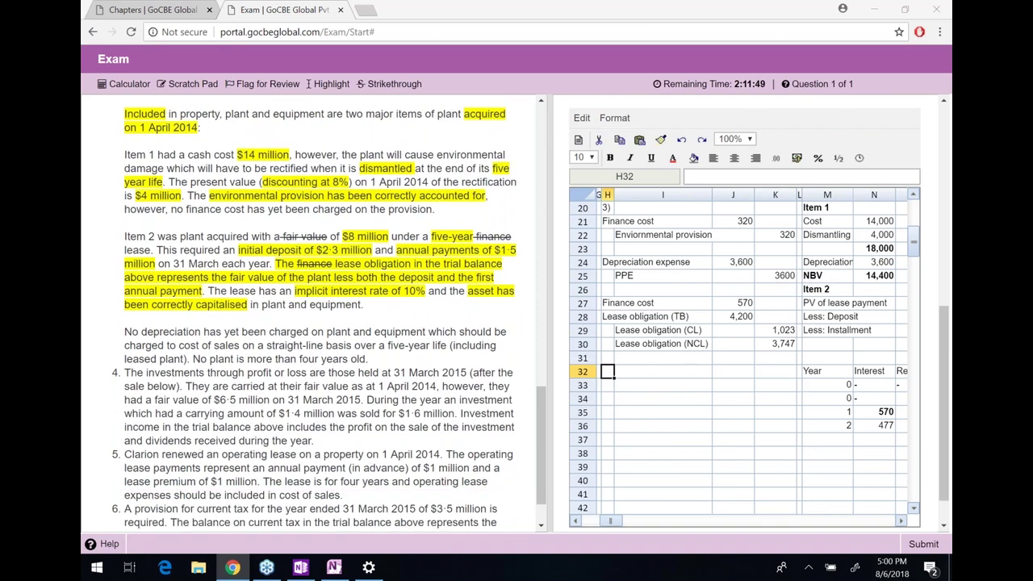
Highlight the note's sentences on uncharged depreciation, five-year useful life and plant age
scroll(126, 281, "down", 1)
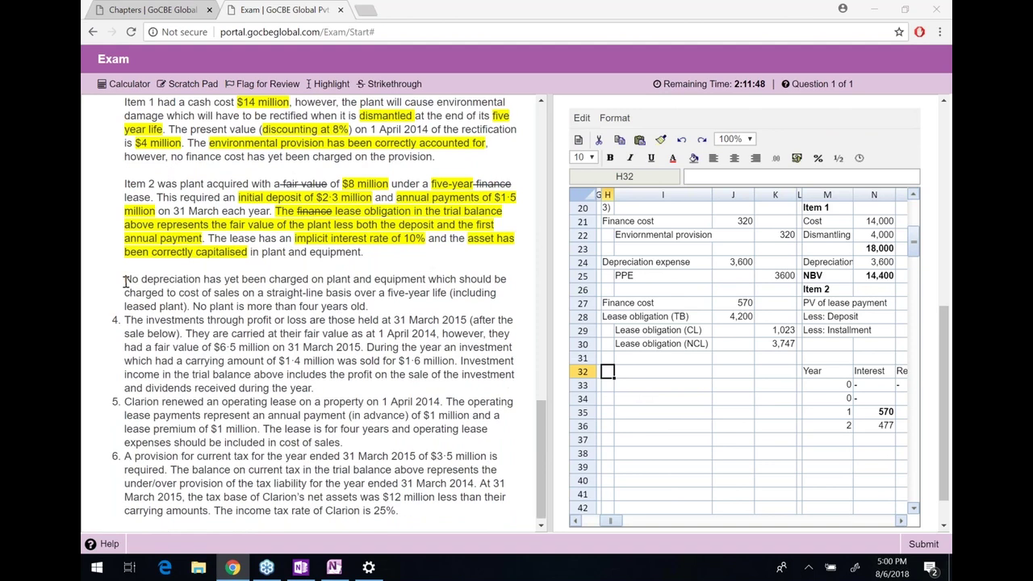
left_click_drag(125, 281, 241, 295)
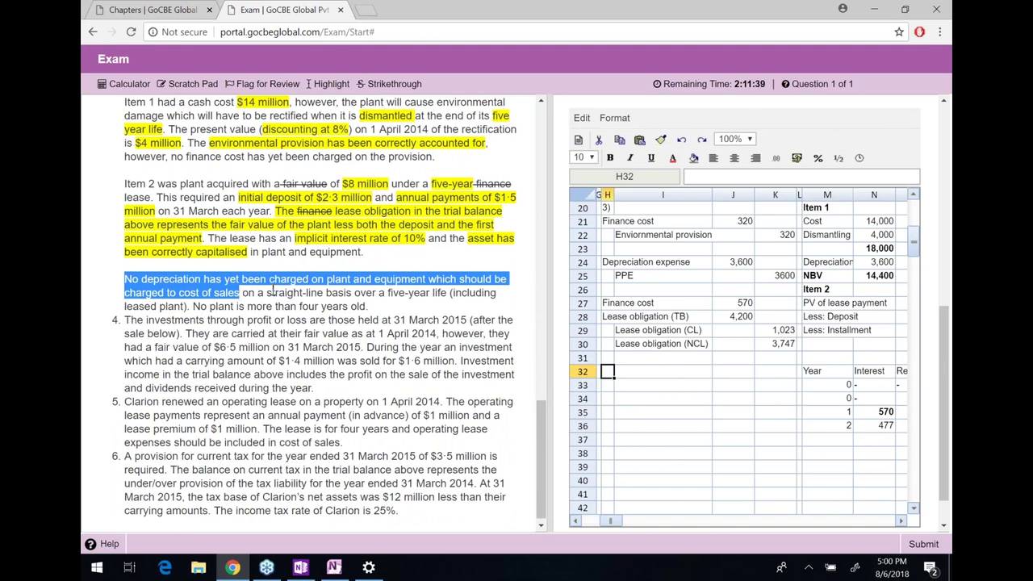
left_click_drag(388, 294, 187, 307)
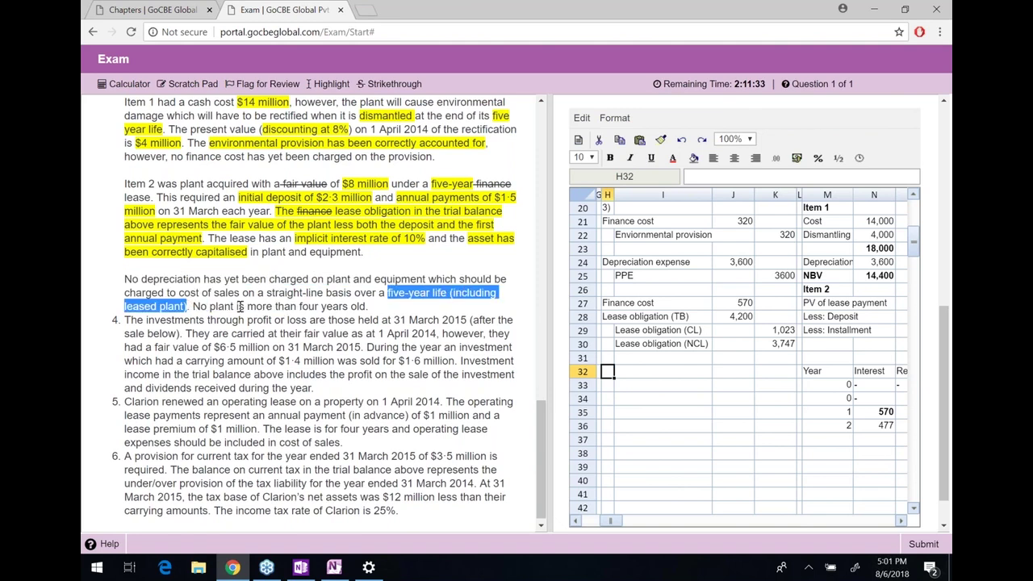
left_click(610, 378)
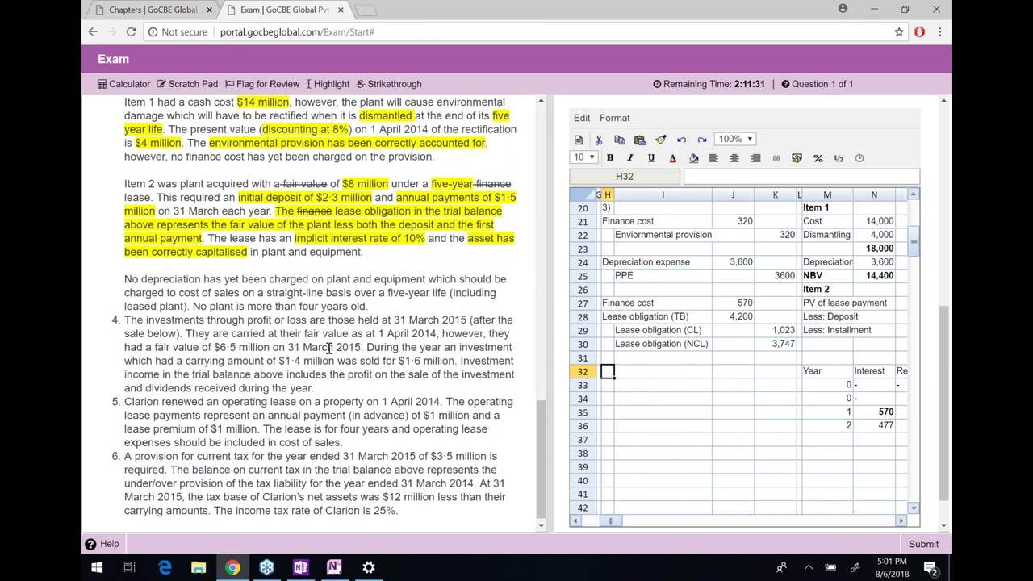
left_click_drag(206, 307, 369, 308)
left_click(370, 309)
Check the depreciation formula in N24, then bring the trial balance into view
left_click(736, 264)
key("Right")
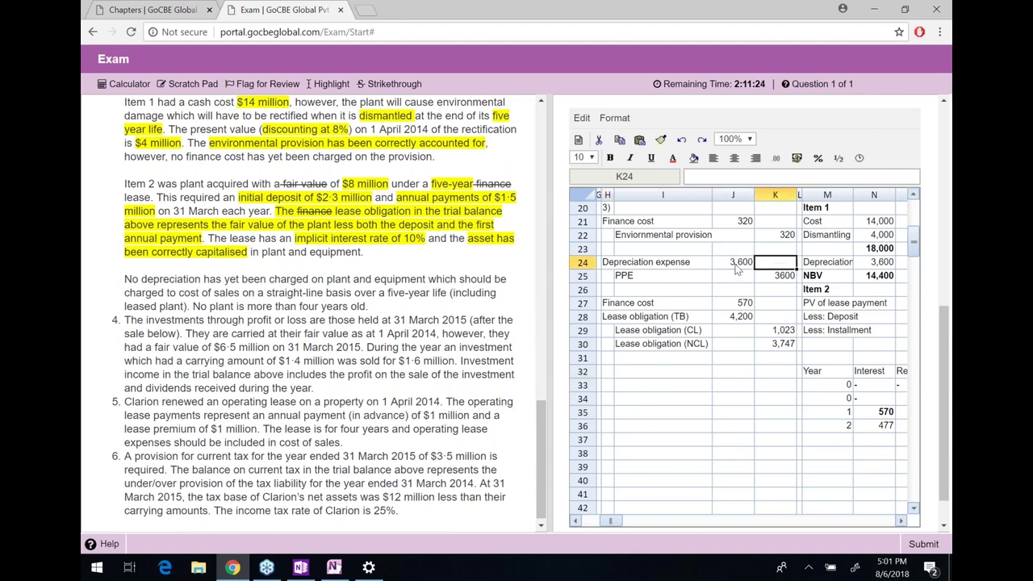
key("Right")
key("Right")
key("Right")
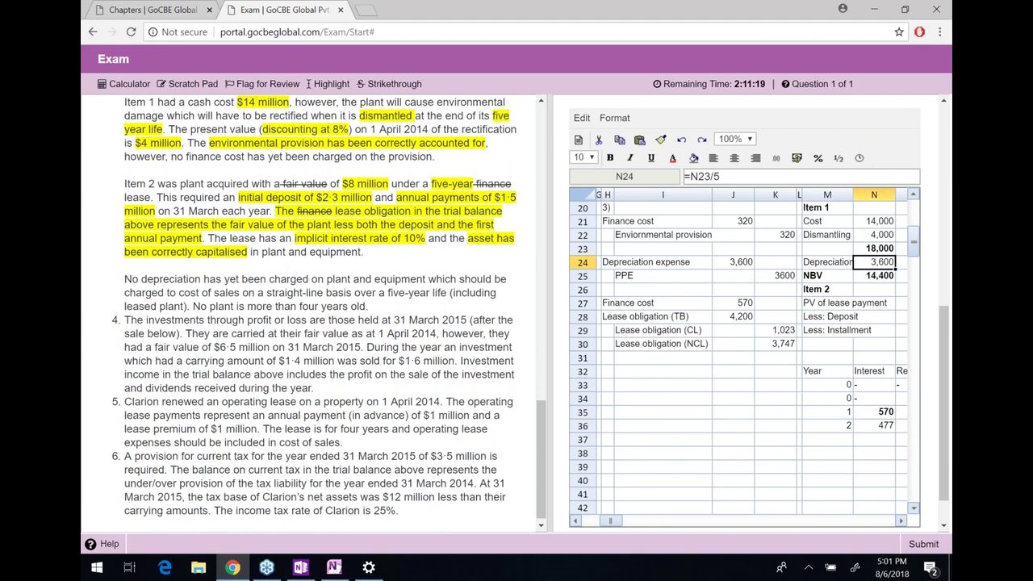
scroll(319, 307, "up", 1)
scroll(319, 314, "up", 11)
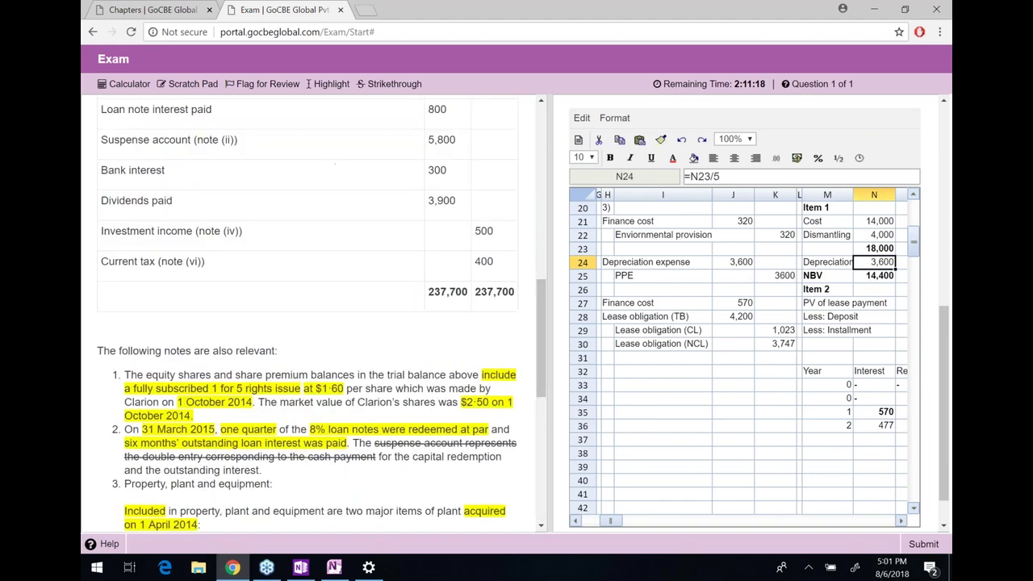
scroll(454, 244, "up", 5)
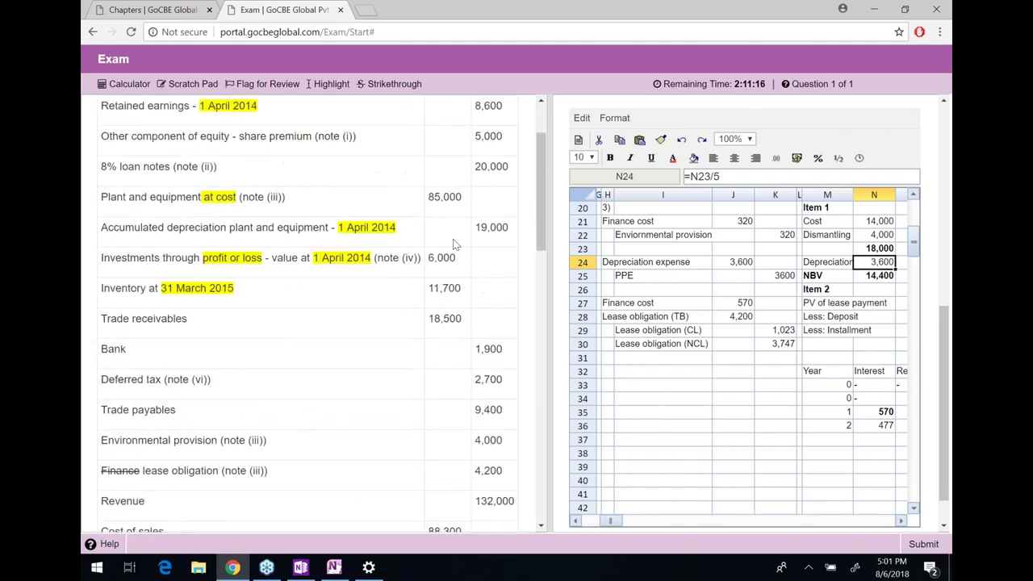
scroll(454, 244, "down", 1)
Replace the depreciation expense formula in J24 with =85000/5 (17,000) and right-align it
double_click(445, 275)
left_click(736, 264)
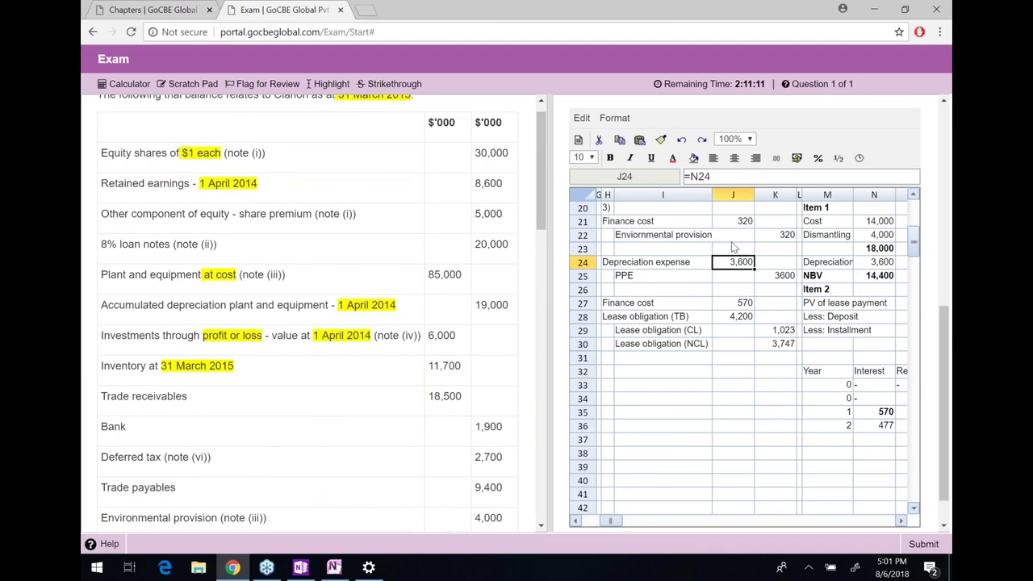
left_click(723, 179)
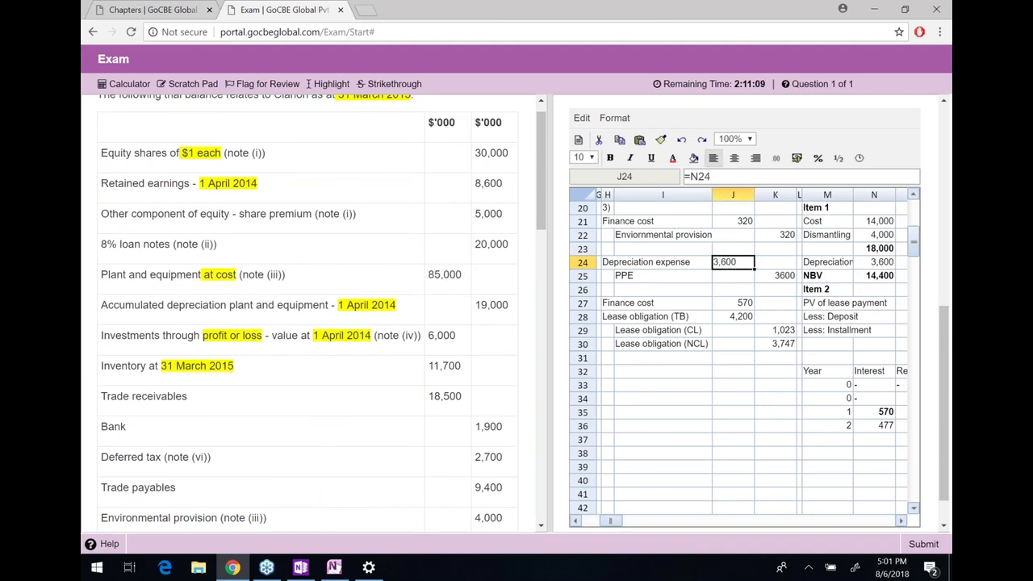
key("BackSpace")
key("BackSpace")
key("BackSpace")
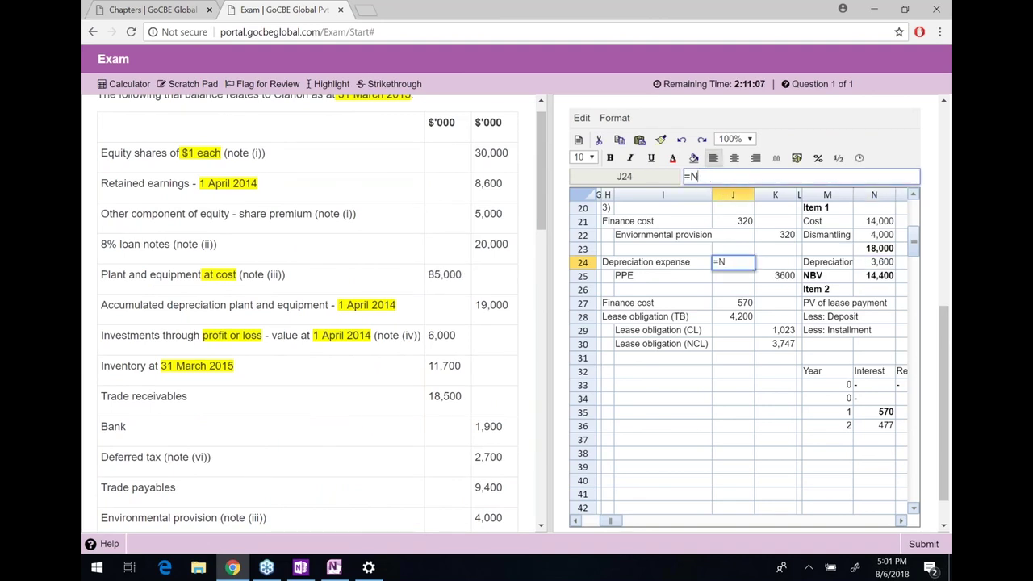
type("85000/5")
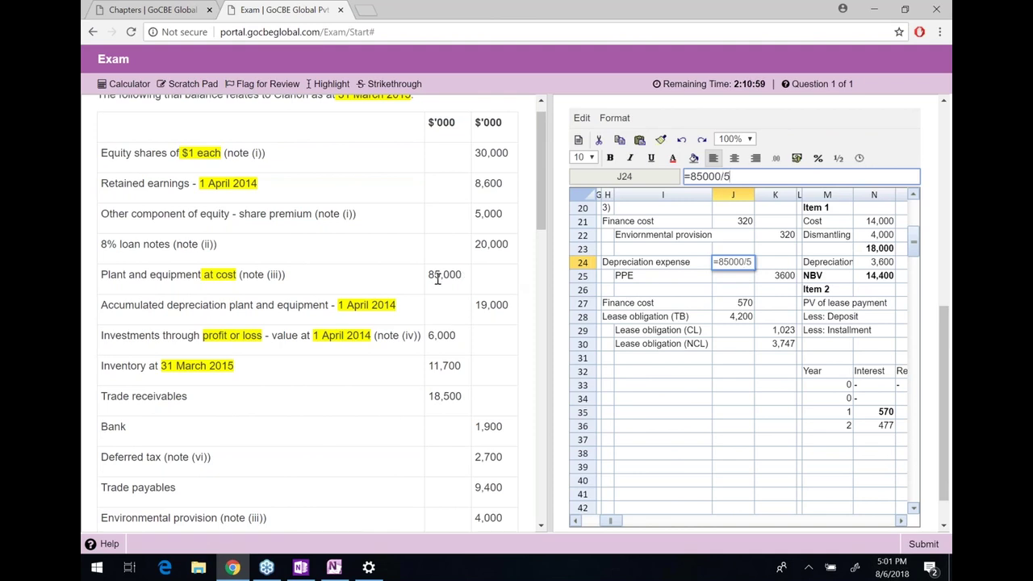
key("Return")
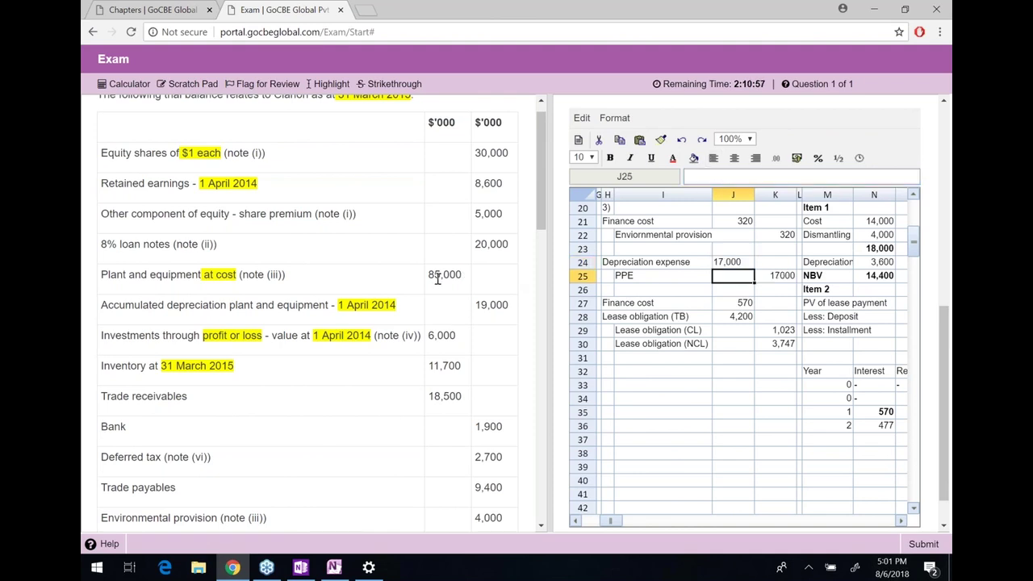
key("Up")
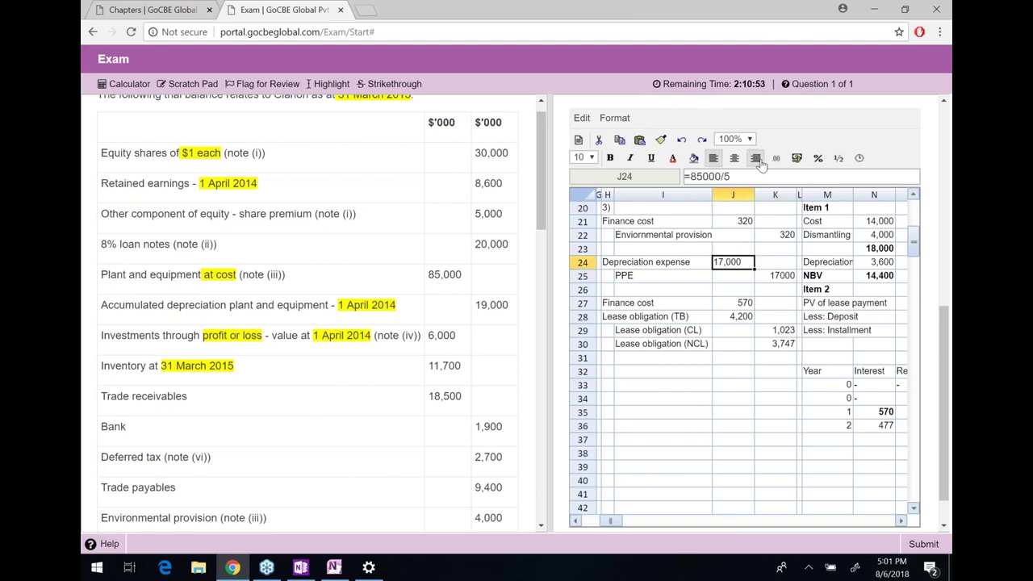
left_click(756, 158)
Select the depreciation and PPE journal rows, then move down into the lease schedule
left_click(733, 289)
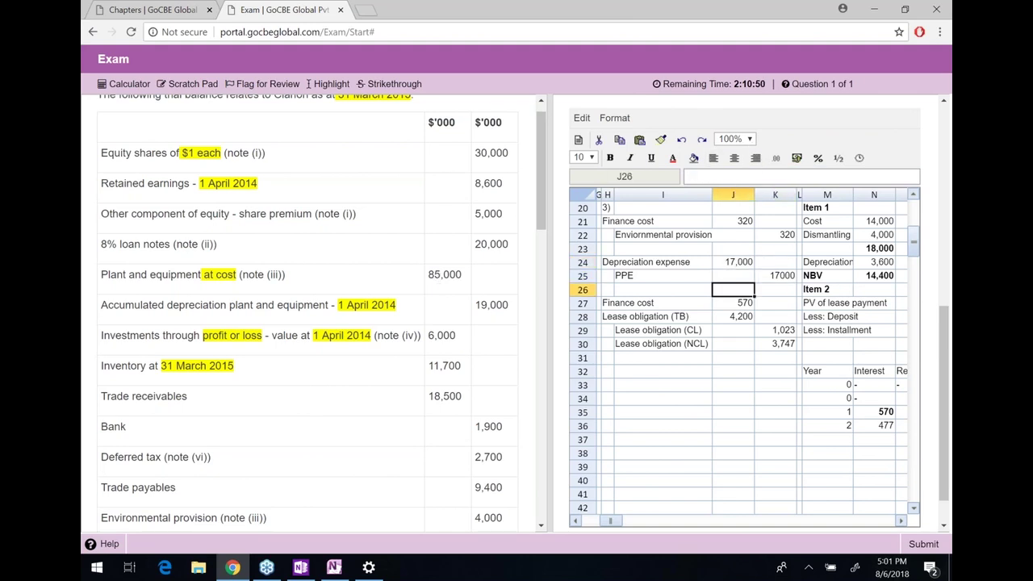
left_click(663, 289)
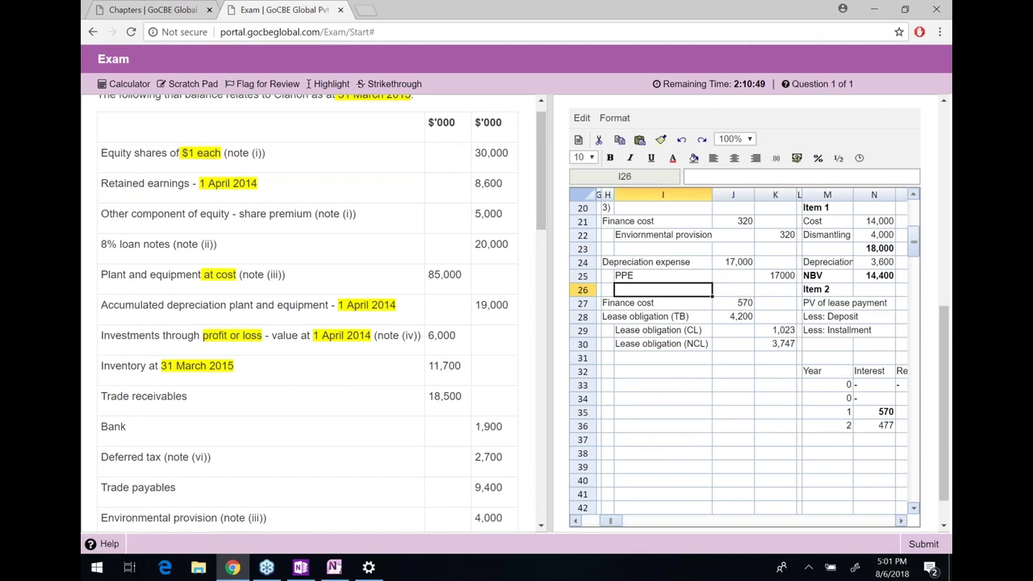
key("Left")
key("Up")
key("Up")
key("shift+Right")
key("shift+Right")
key("shift+Right")
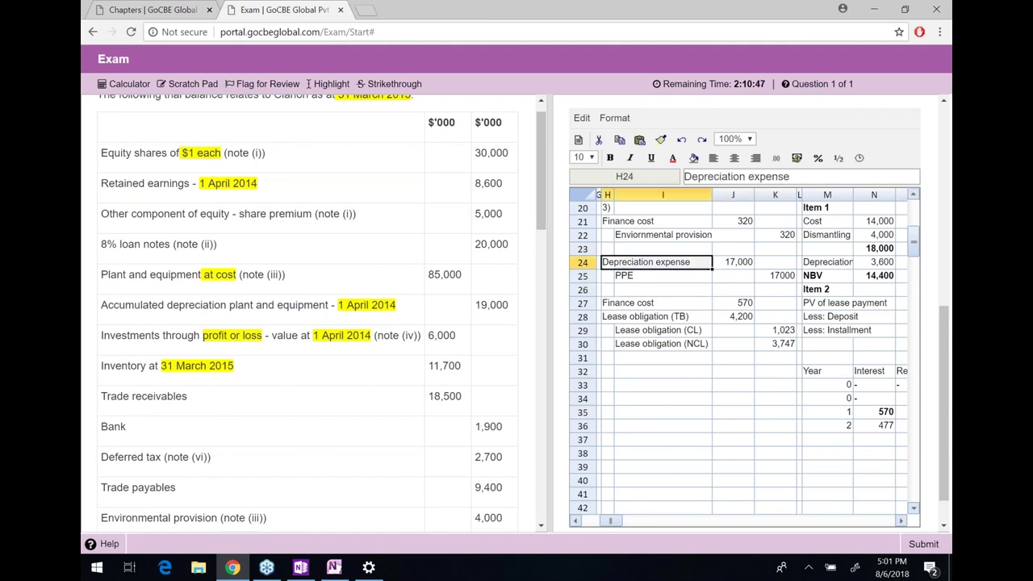
key("shift+Down")
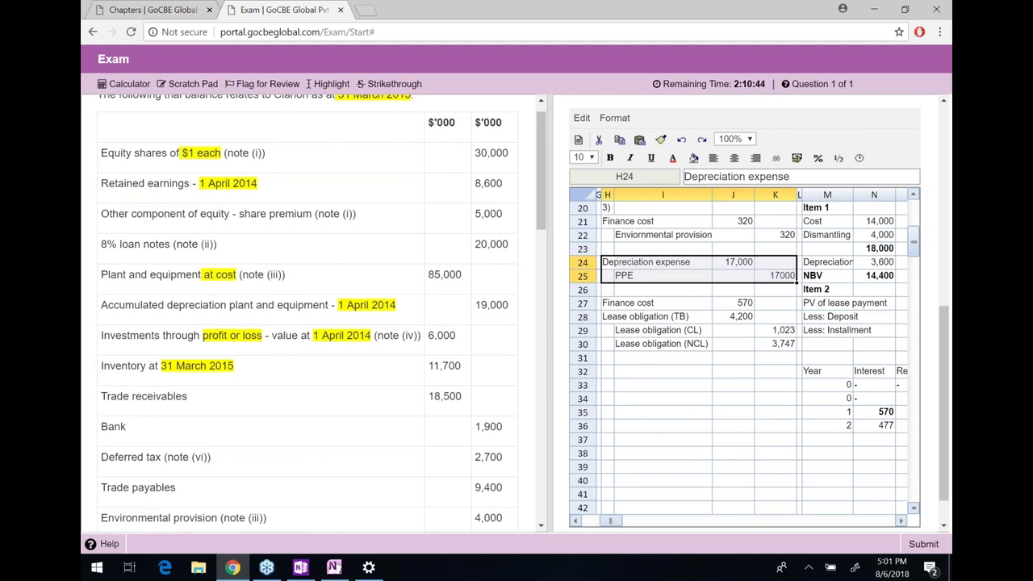
left_click(663, 262)
key("Right")
key("Right")
key("Right")
key("Right")
key("Right")
key("Right")
key("Right")
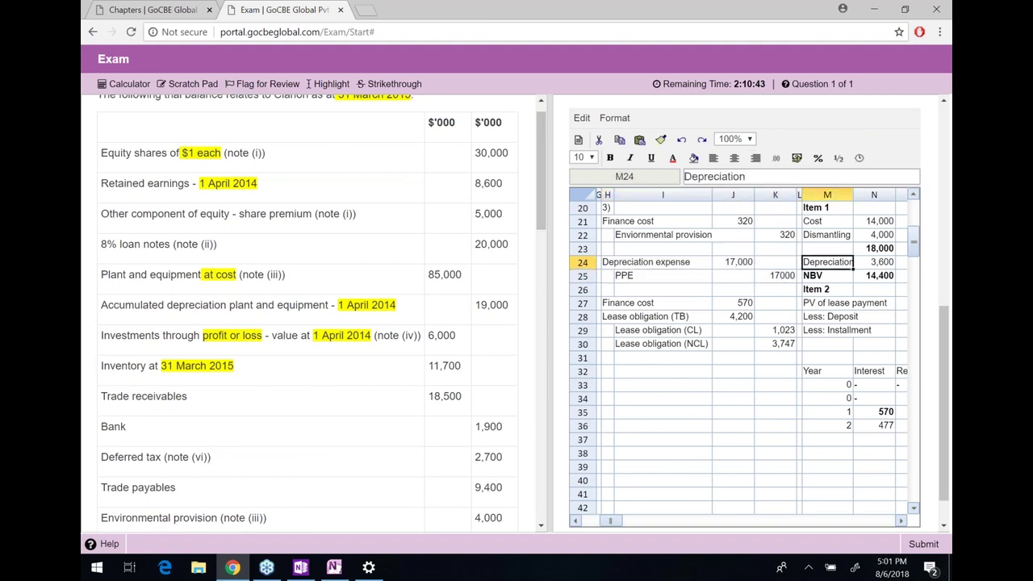
key("Down")
key("Down")
key("Down")
key("Down")
key("Down")
key("Down")
key("Down")
key("Down")
key("Down")
key("Down")
key("Down")
key("Down")
key("Down")
key("Down")
key("Down")
key("Down")
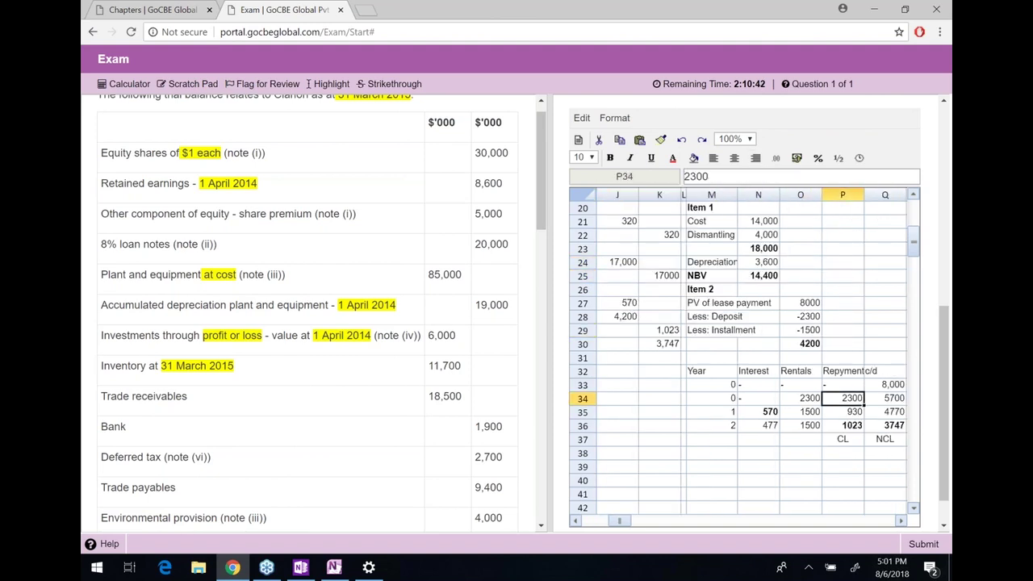
Add the label 'Item 1' in M40 with an amount of 3600 linked to N24
key("Left")
key("Left")
key("Left")
type("Item")
key("BackSpace")
type("3")
key("BackSpace")
type("m 1")
key("Return")
left_click(758, 480)
type("=")
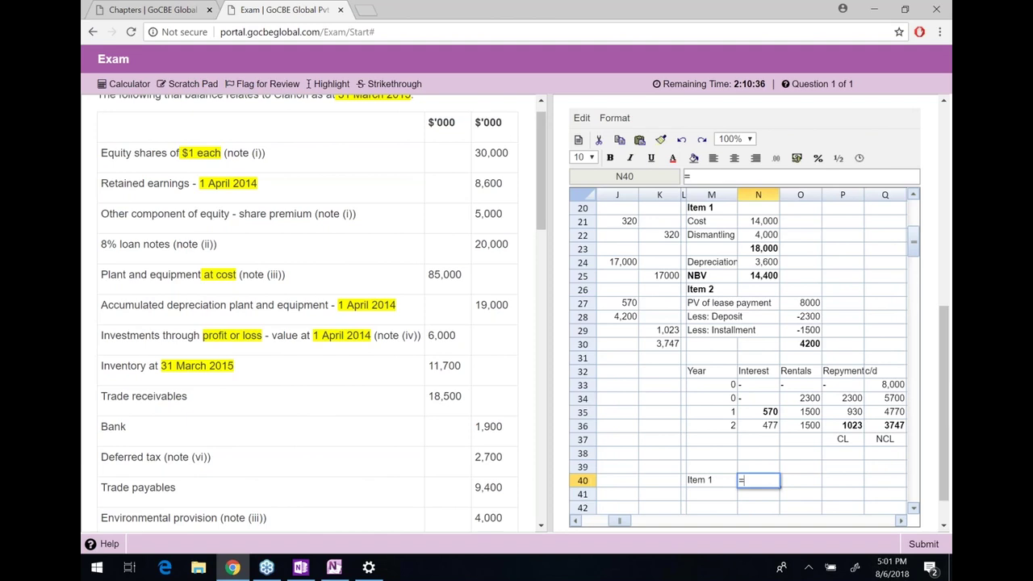
key("Up")
key("Up")
key("Up")
key("Up")
key("Up")
key("Up")
key("Up")
key("Up")
key("Up")
key("Up")
key("Up")
key("Up")
key("Up")
key("Up")
key("Up")
key("Up")
key("Return")
Add 'Item 2' in M41 with the amount =Q33/5, giving 1600
key("Up")
key("Down")
key("Left")
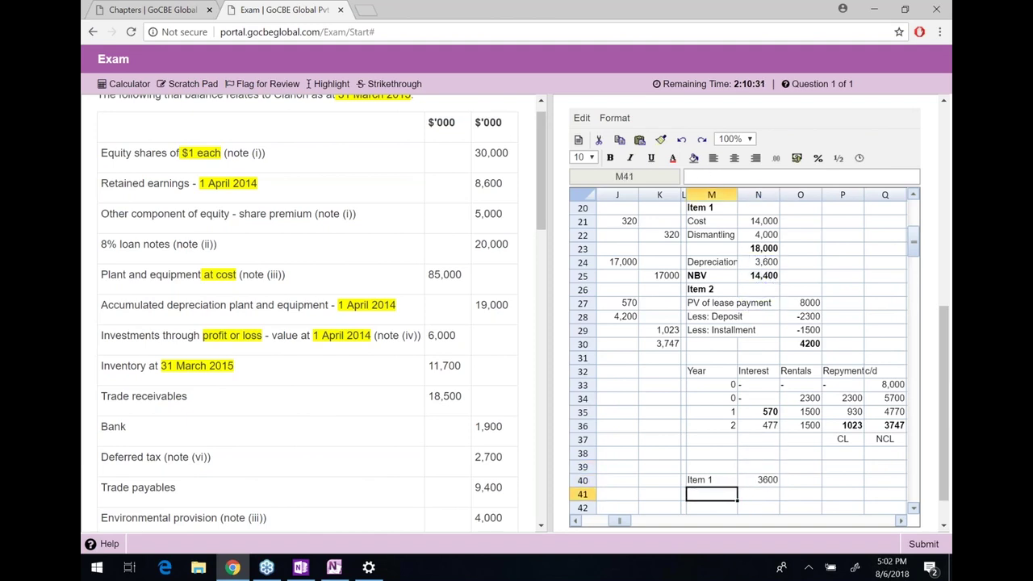
type("Item 2")
key("Tab")
type("=")
key("Right")
key("Right")
key("Right")
key("Up")
key("Up")
key("Up")
key("Up")
key("Up")
key("Up")
key("Up")
key("Up")
type("/5")
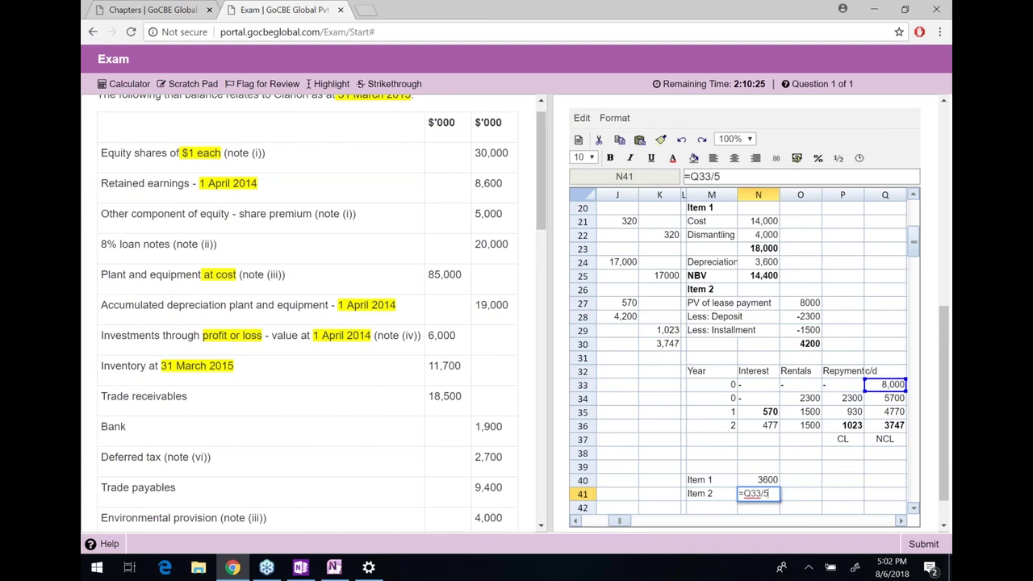
key("Return")
Add 'Remaining' in M42 with =(85000-N23-Q33)/5, giving 11800
left_click(711, 507)
type("Remaining")
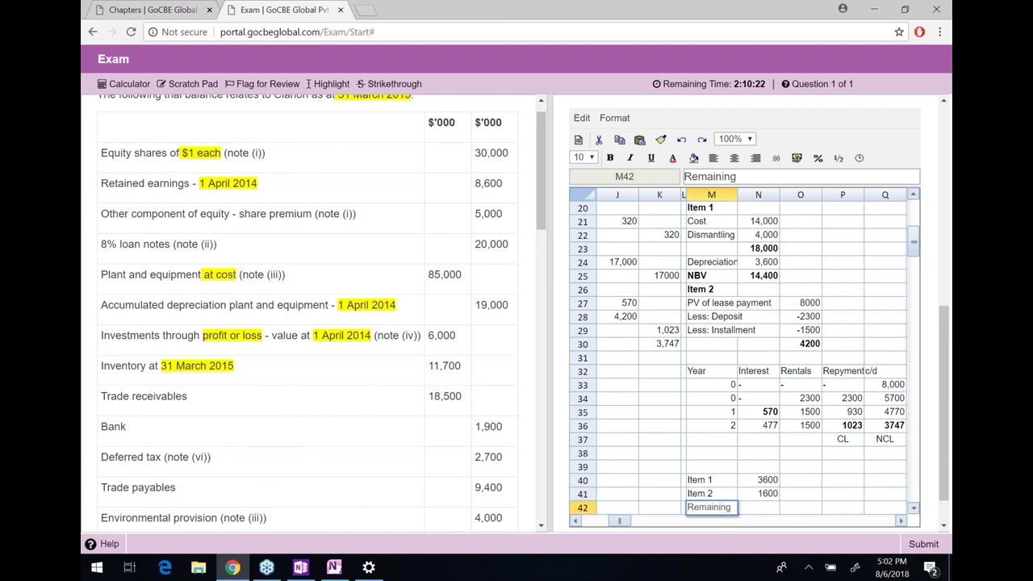
key("Return")
left_click(758, 493)
type("=(85000-")
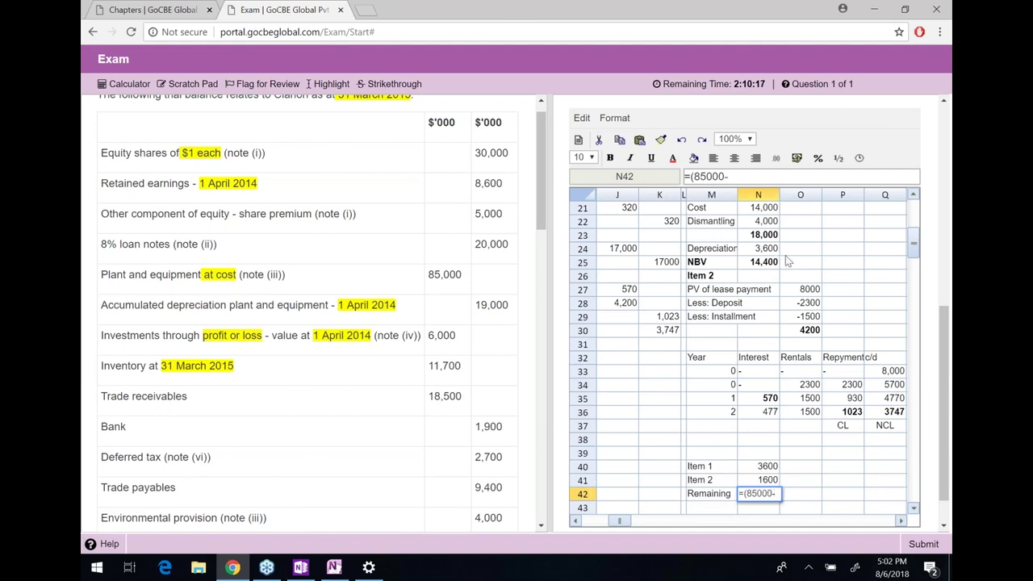
left_click(769, 240)
type("-")
left_click(899, 370)
type(")/5")
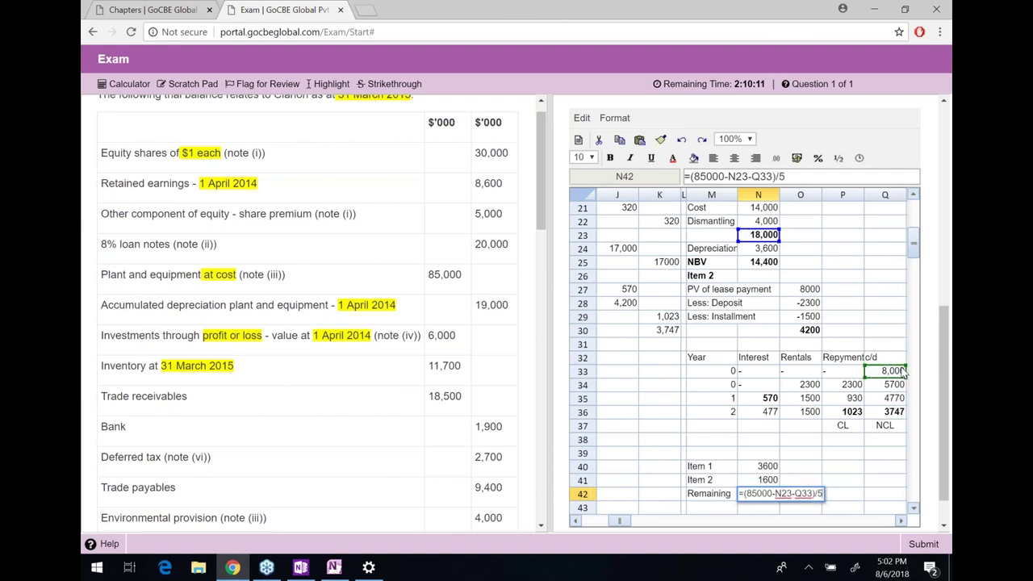
key("Return")
Total the three amounts with =SUM(N40:N42) in N43 (17000) and make it bold
type("=sum(")
key("Up")
key("Up")
key("shift+Down")
key("shift+Down")
key("shift+Up")
type(")")
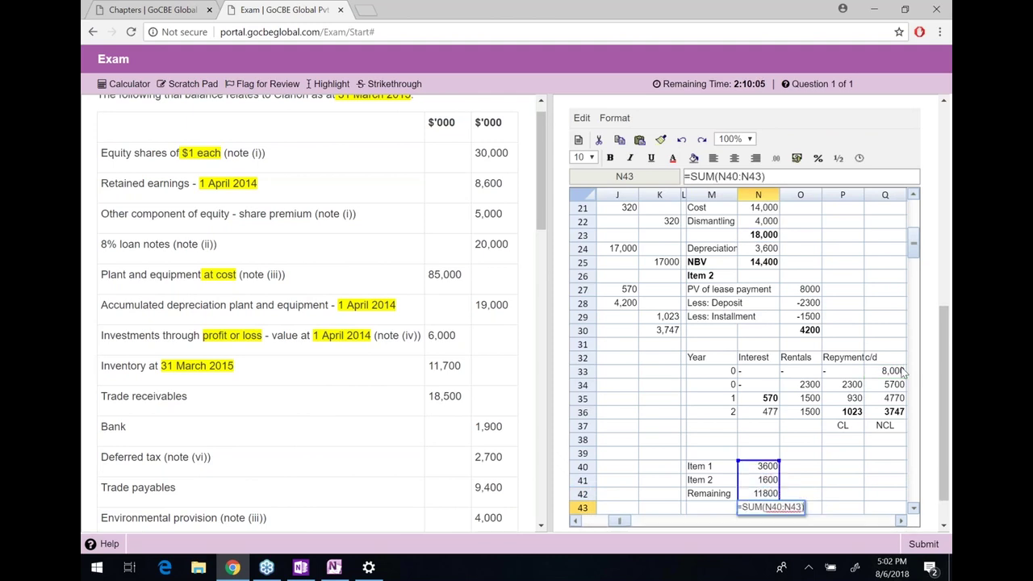
key("Return")
key("Up")
key("ctrl+b")
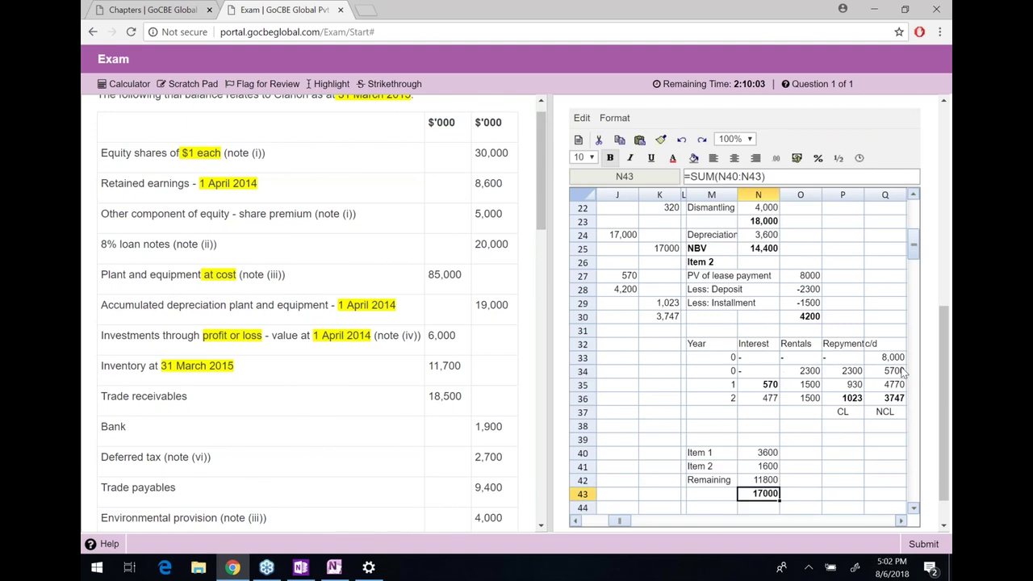
Apply the #,##0 thousands format to the PPE credit in K25 so it reads 17,000
left_click(669, 253)
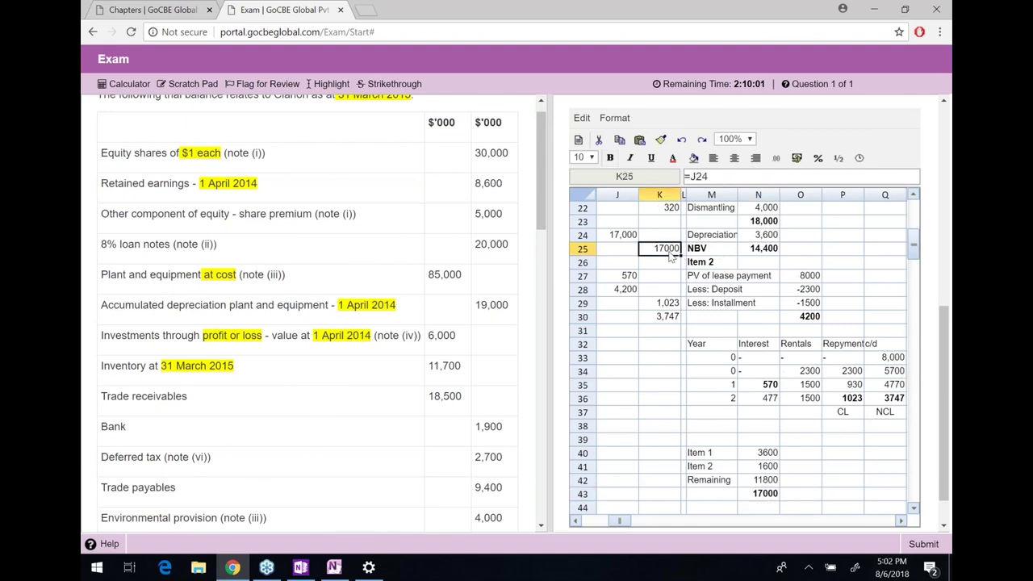
double_click(669, 253)
key("Escape")
left_click(776, 157)
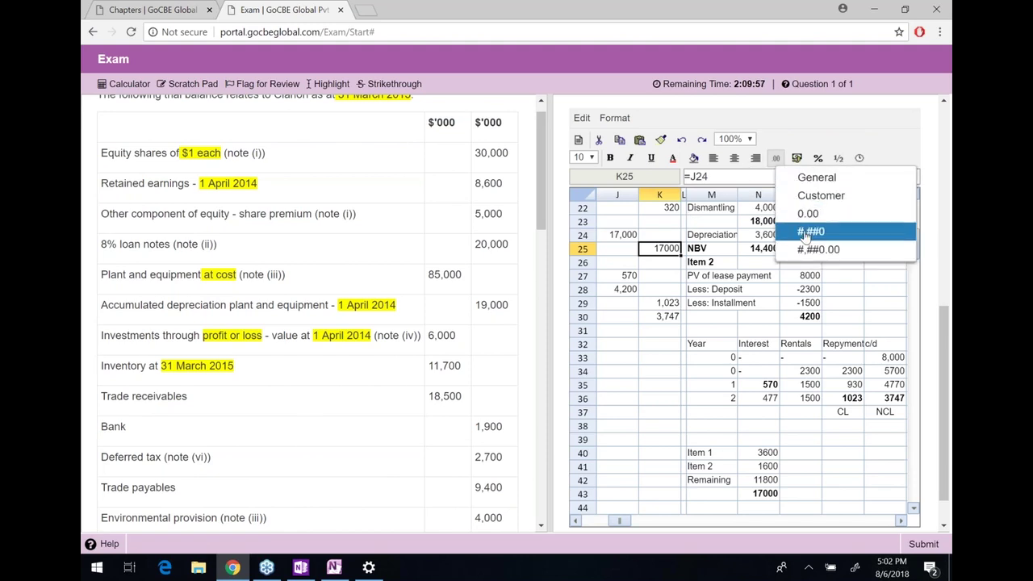
left_click(882, 230)
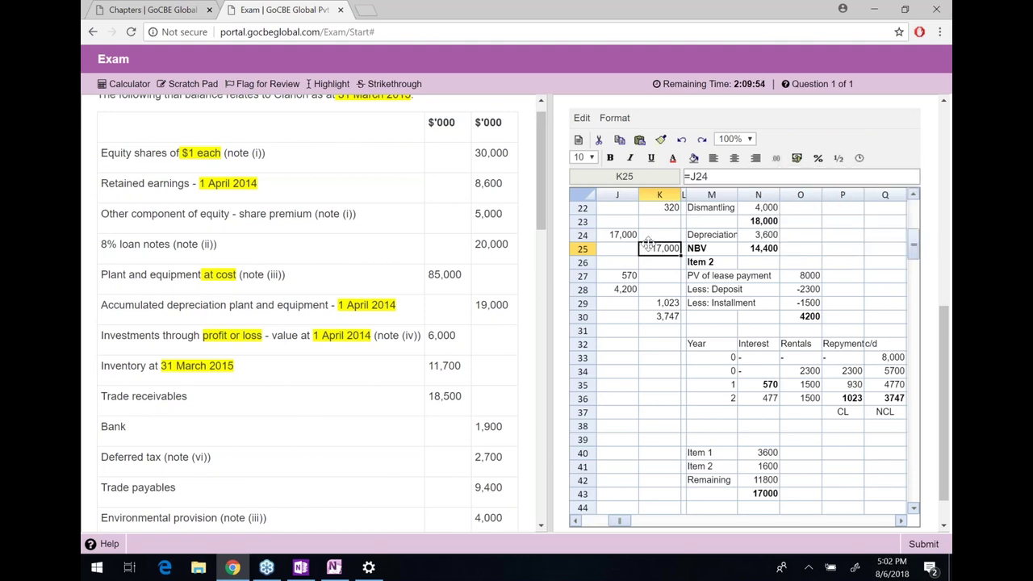
Move from J24 down to H32, ready for the next journal
left_click(623, 235)
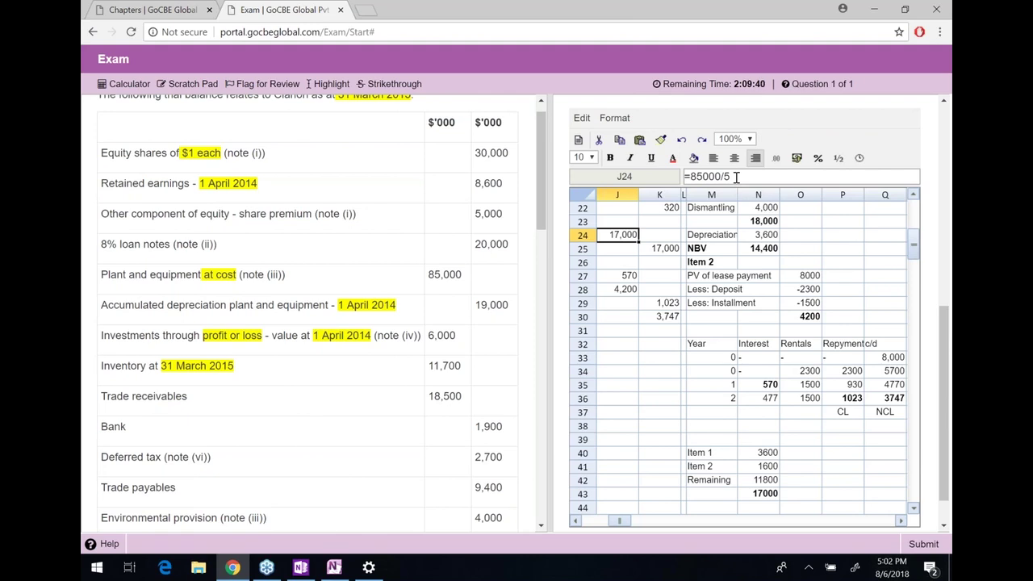
key("Left")
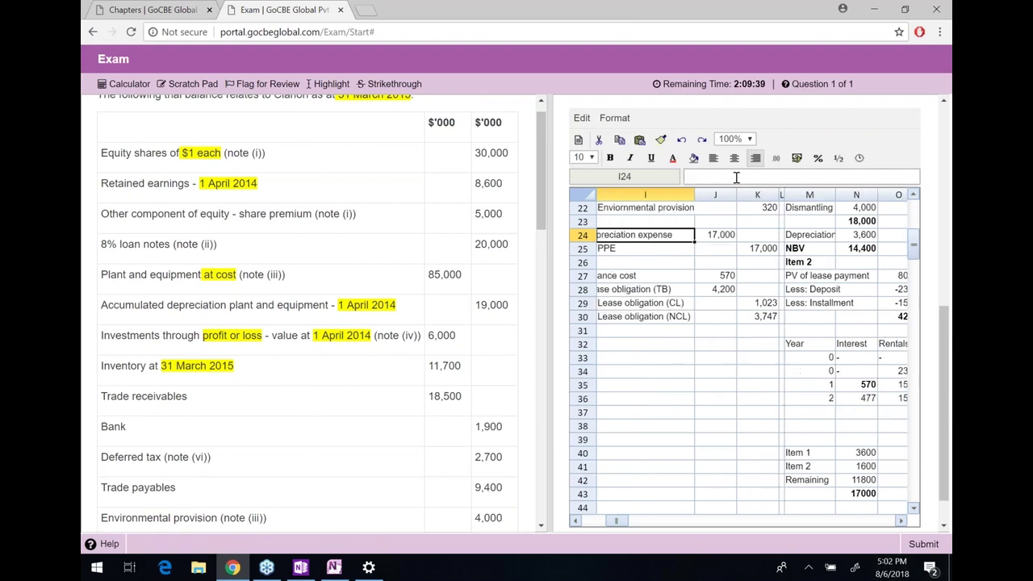
key("Left")
key("Down")
key("Down")
key("Down")
key("Down")
key("Down")
key("Down")
key("Down")
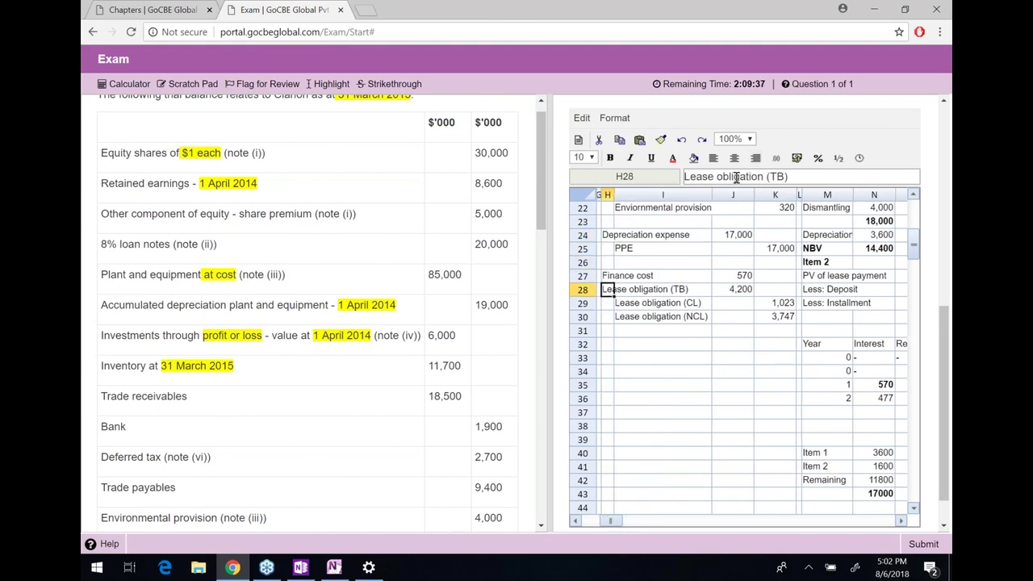
key("Down")
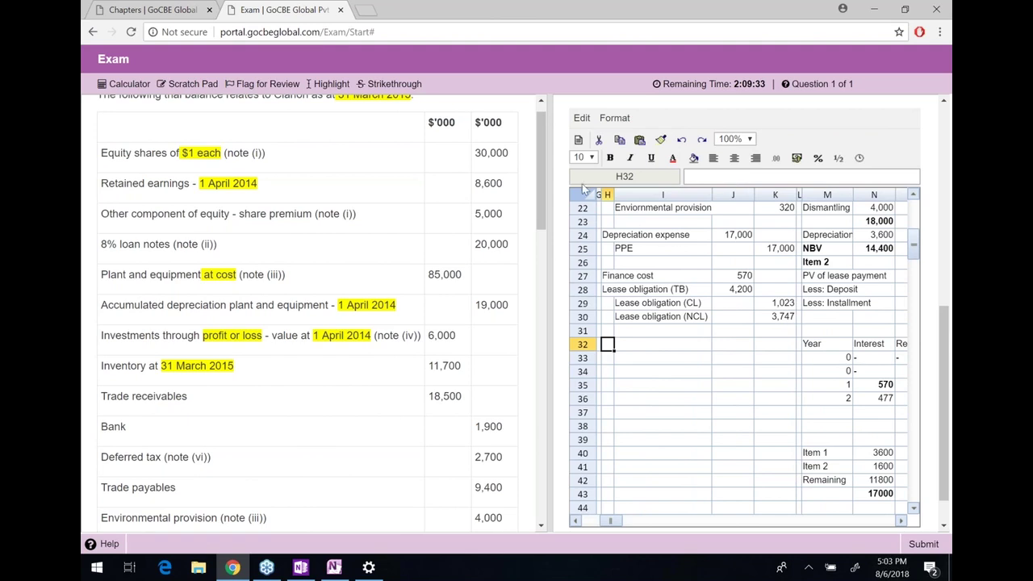
Scroll the question down to note 4 and highlight its key phrases in yellow
scroll(502, 280, "down", 10)
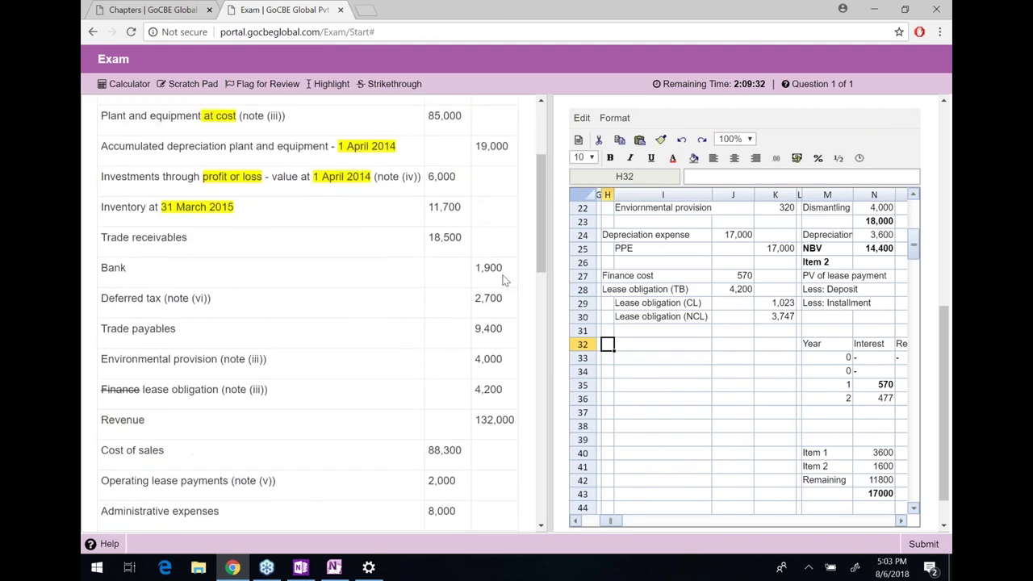
scroll(502, 280, "down", 2)
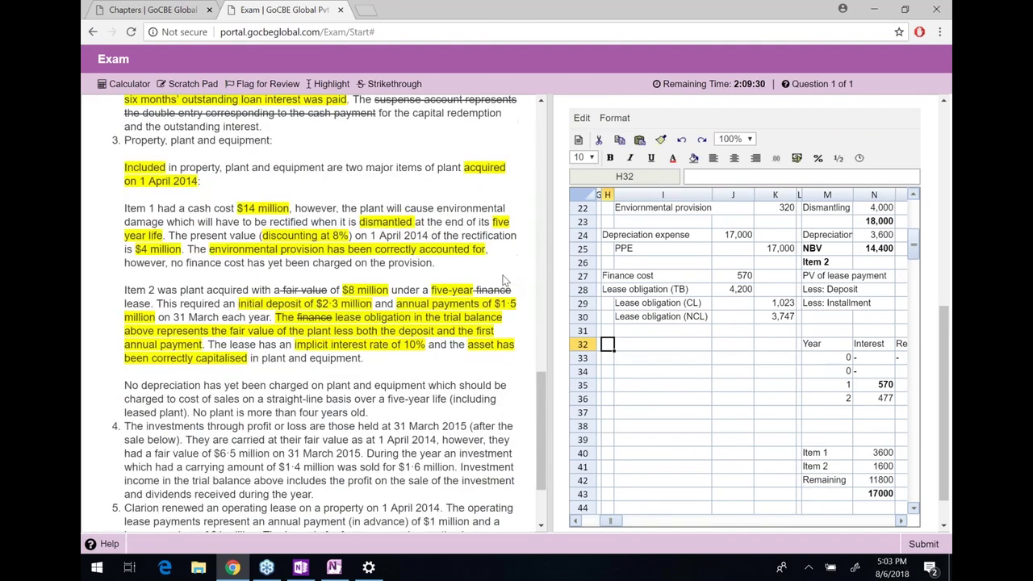
scroll(502, 280, "down", 2)
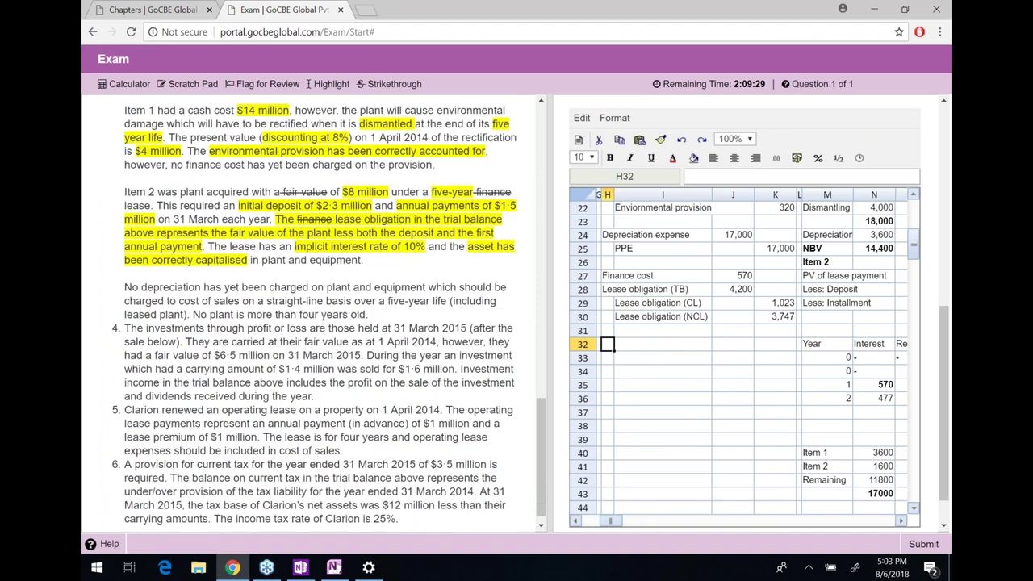
scroll(323, 311, "up", 2)
scroll(329, 313, "down", 1)
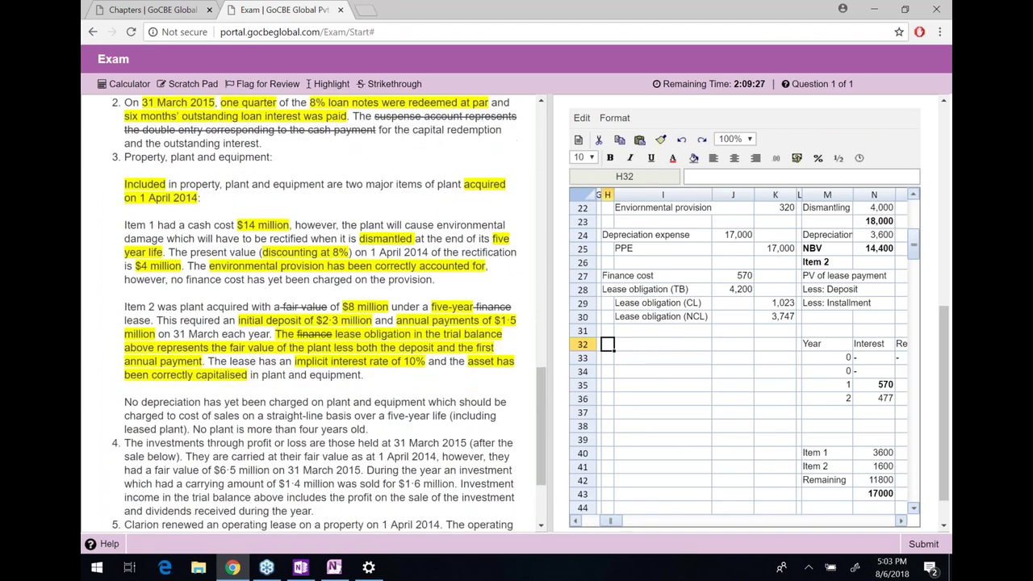
scroll(626, 260, "up", 3)
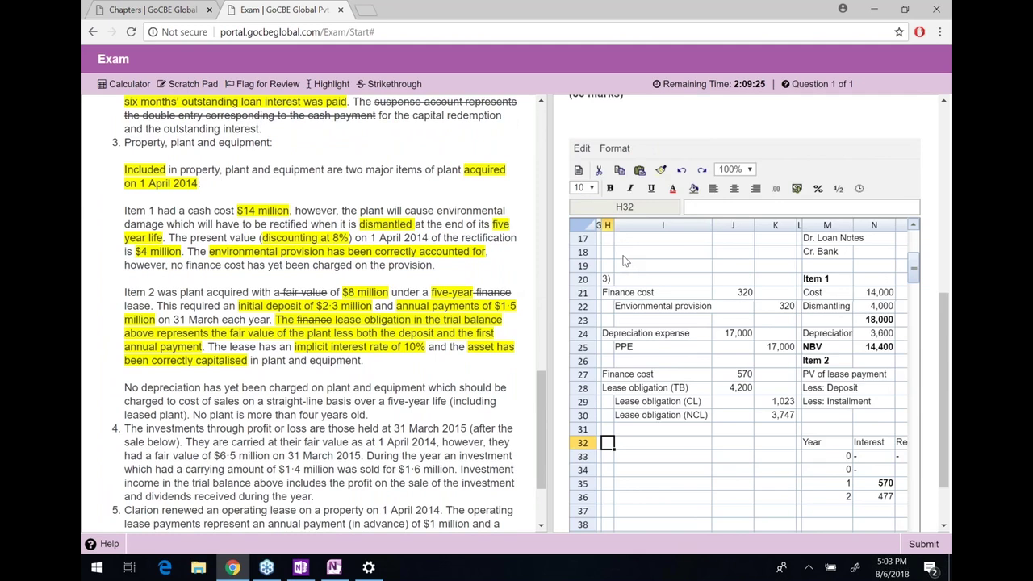
scroll(626, 260, "down", 2)
scroll(430, 314, "down", 1)
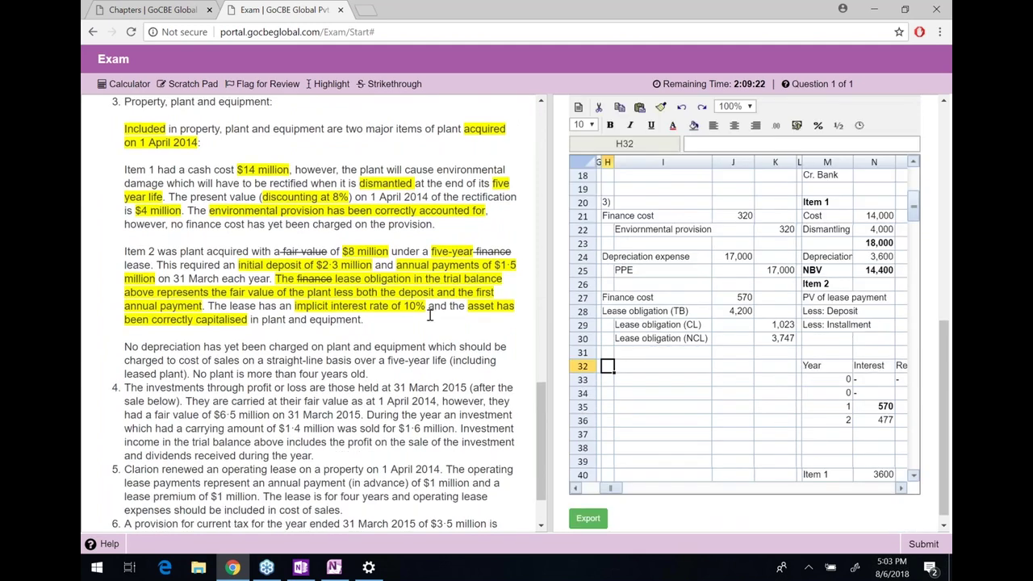
scroll(430, 314, "down", 2)
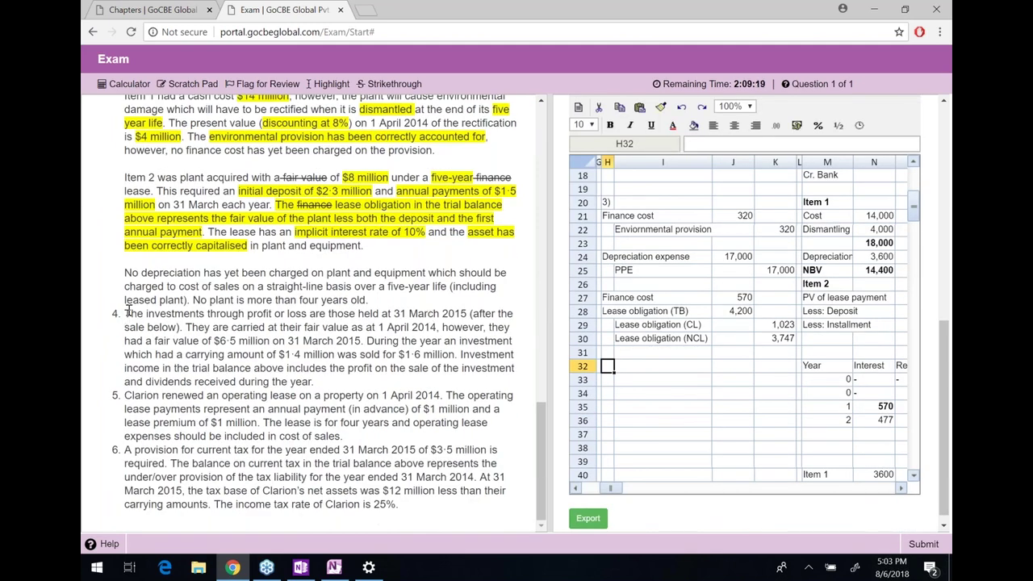
left_click_drag(133, 314, 396, 314)
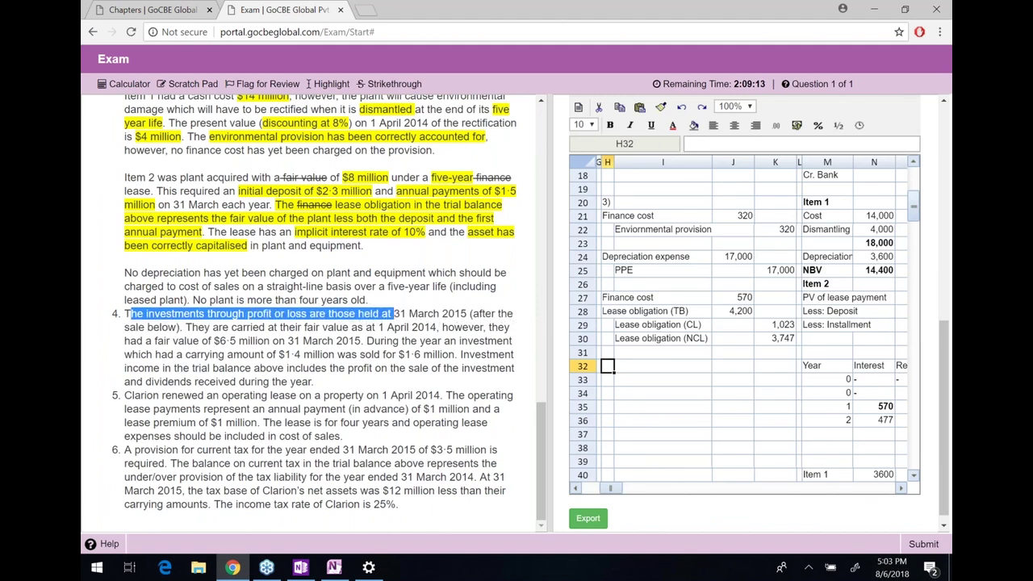
left_click_drag(463, 314, 470, 315)
left_click_drag(393, 321, 468, 316)
left_click_drag(176, 327, 244, 325)
left_click(244, 326)
left_click_drag(176, 327, 472, 316)
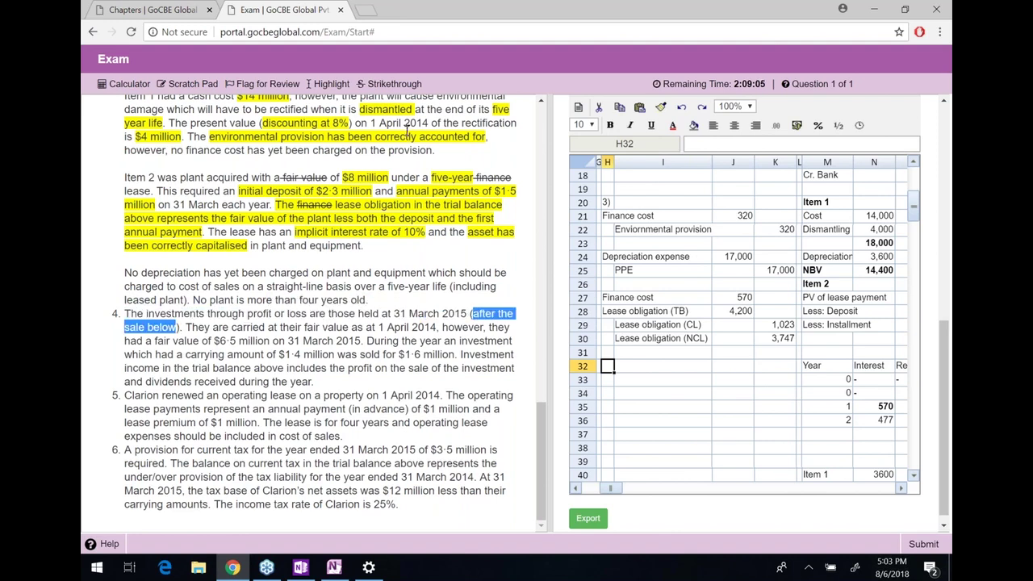
left_click(340, 84)
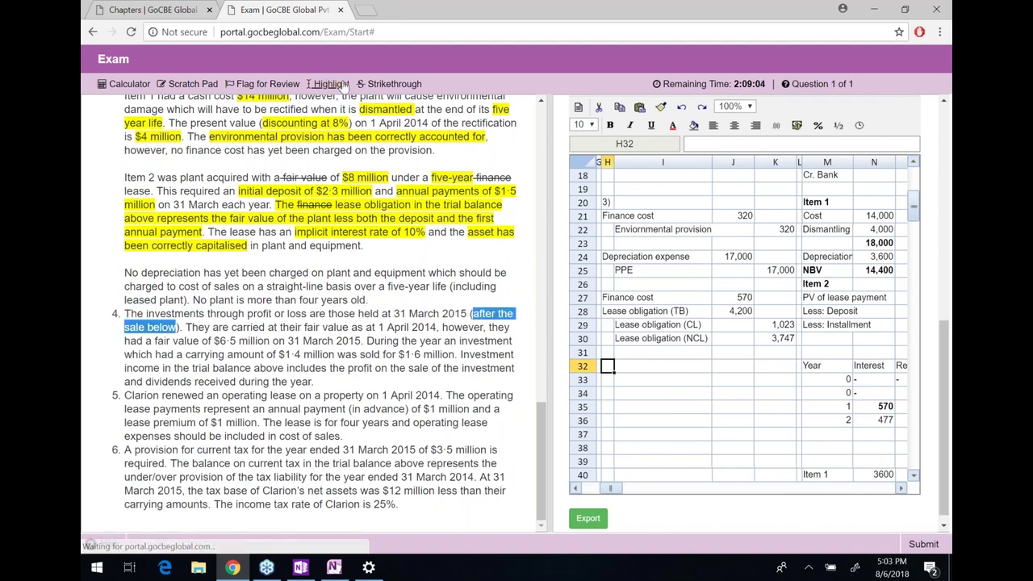
left_click_drag(187, 327, 202, 333)
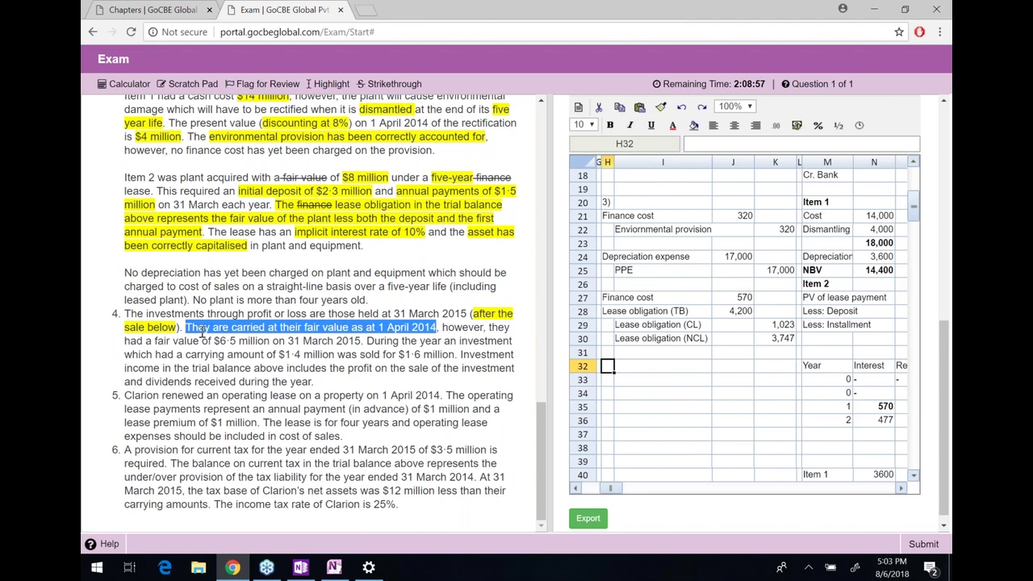
left_click_drag(443, 327, 363, 343)
left_click(229, 342)
left_click(331, 85)
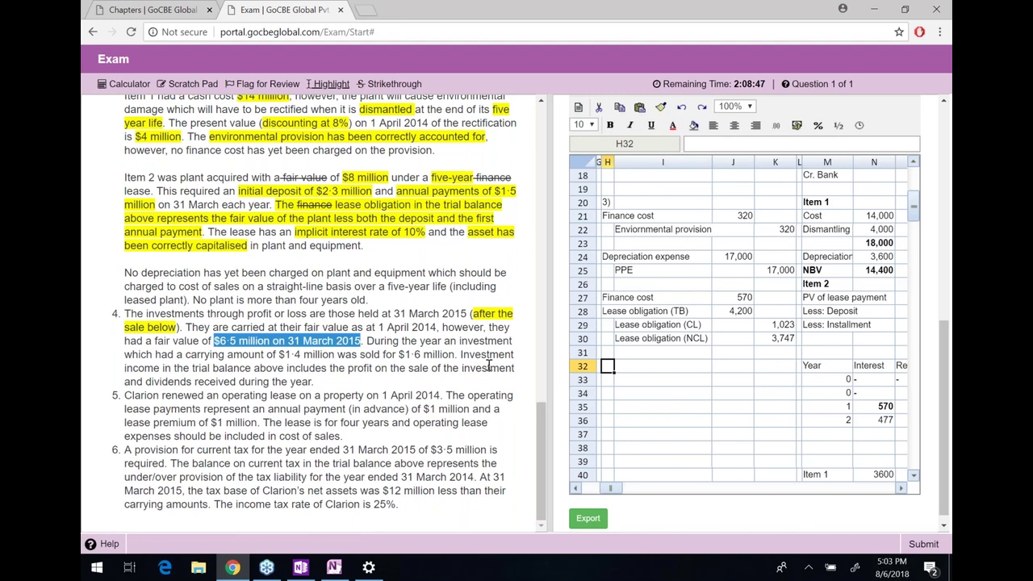
Check the 6,000 investments value above, then select note 4's $6·5 million fair value
scroll(488, 365, "up", 3)
scroll(488, 365, "up", 9)
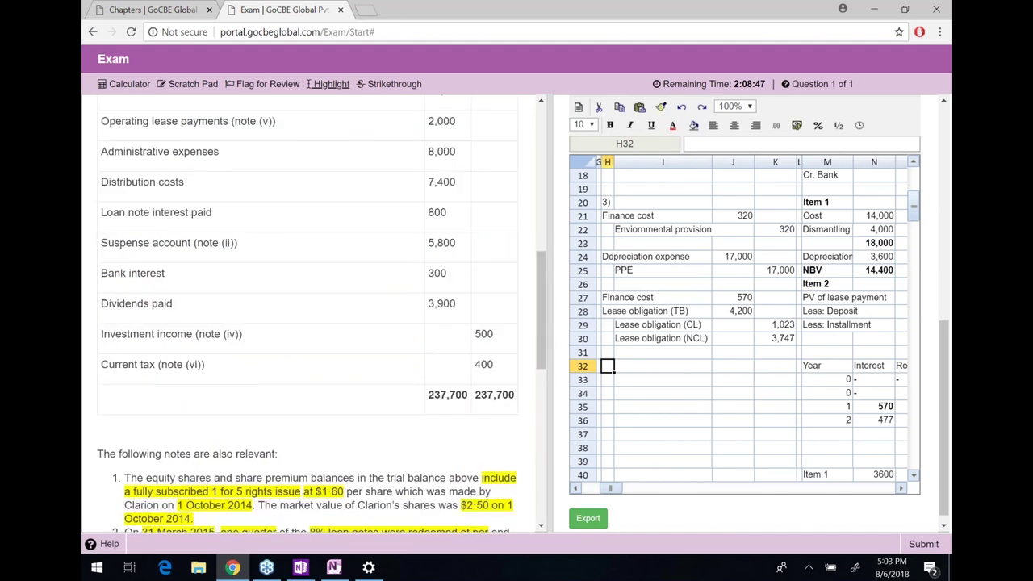
scroll(474, 199, "up", 1)
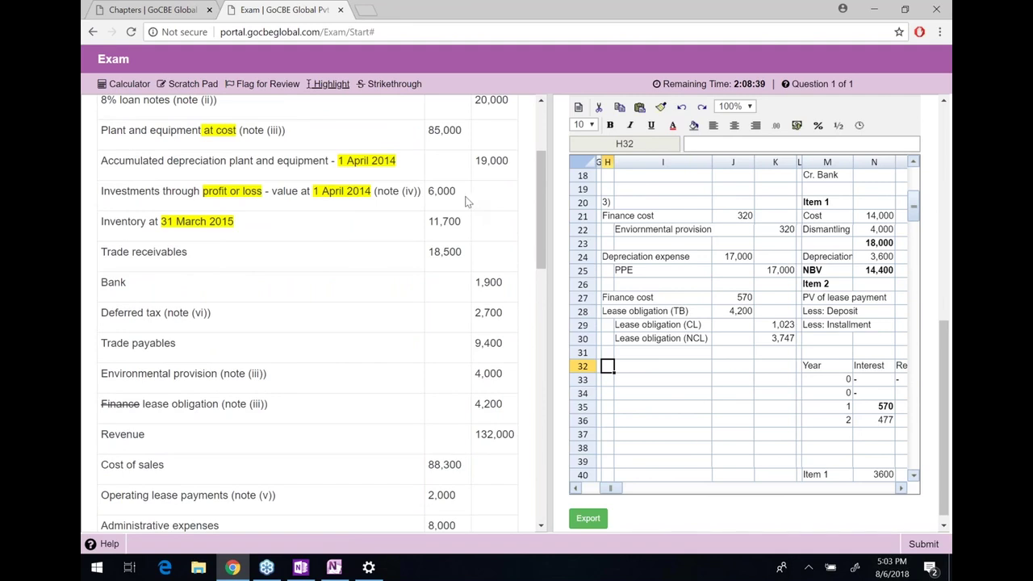
left_click_drag(457, 192, 430, 194)
scroll(417, 292, "down", 2)
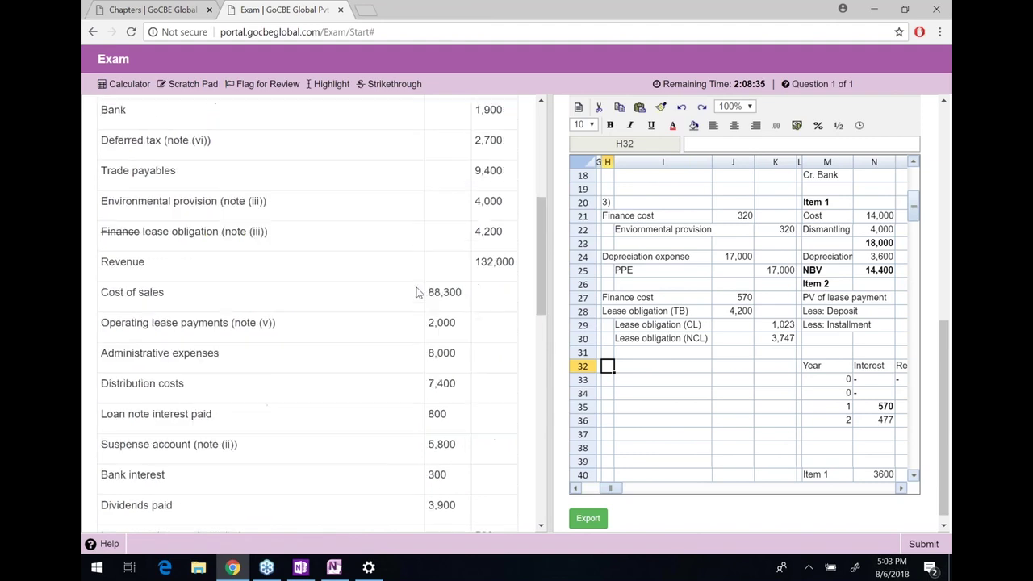
scroll(417, 292, "down", 5)
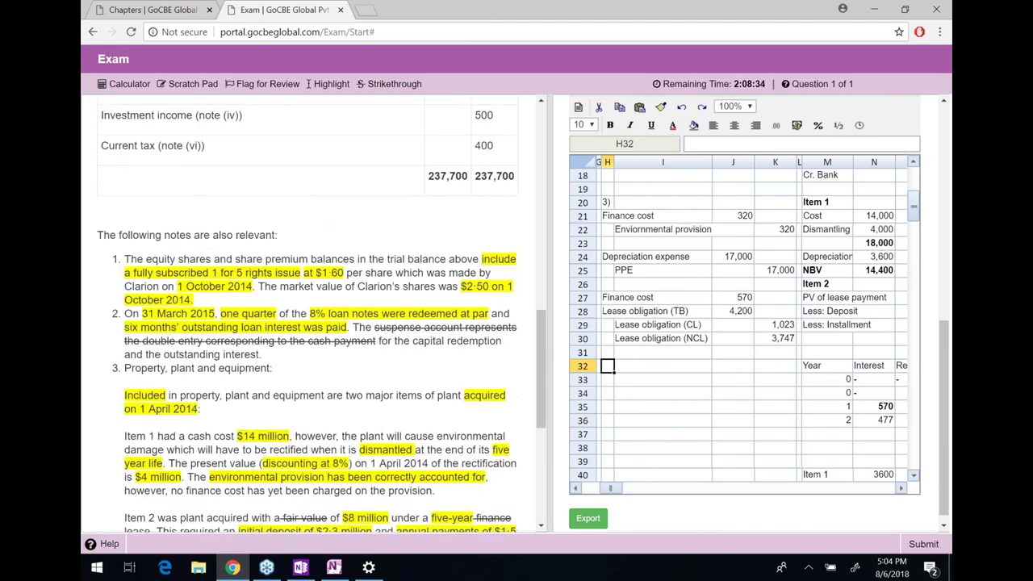
scroll(314, 315, "down", 2)
scroll(315, 311, "down", 2)
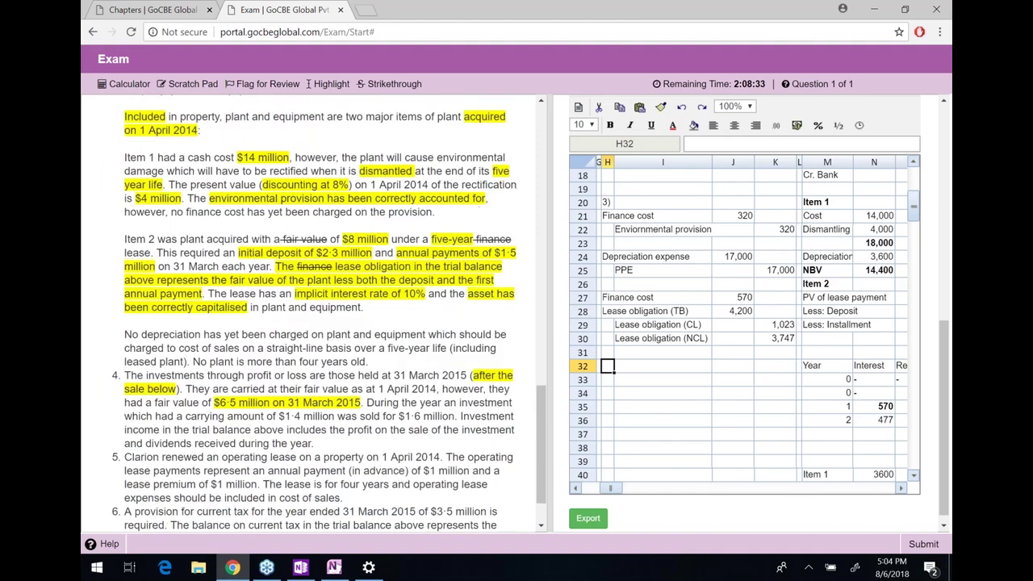
left_click_drag(213, 402, 272, 402)
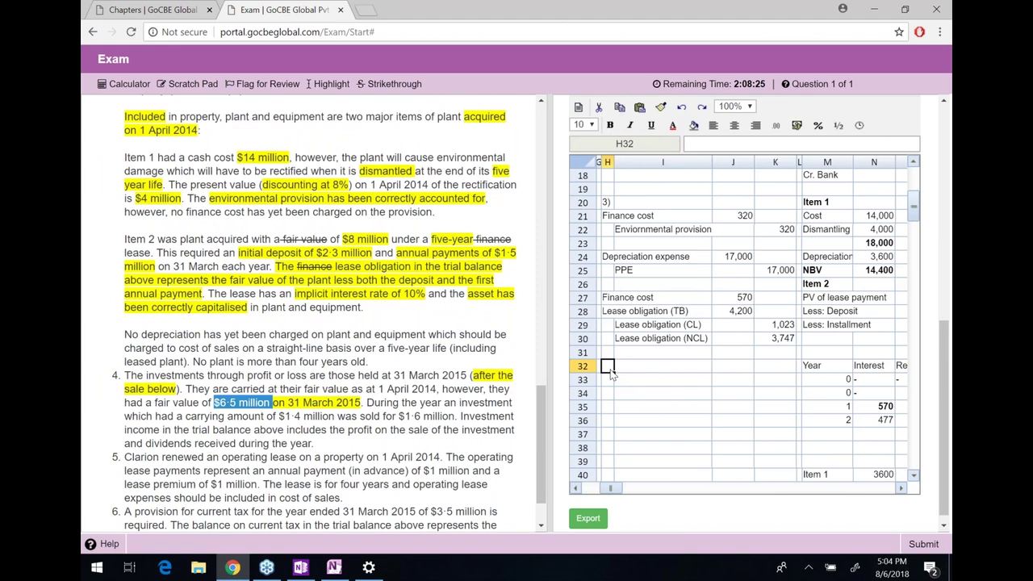
Enter the labels 'Financial asset' in H32 and 'Investment income' in I33
left_click(611, 370)
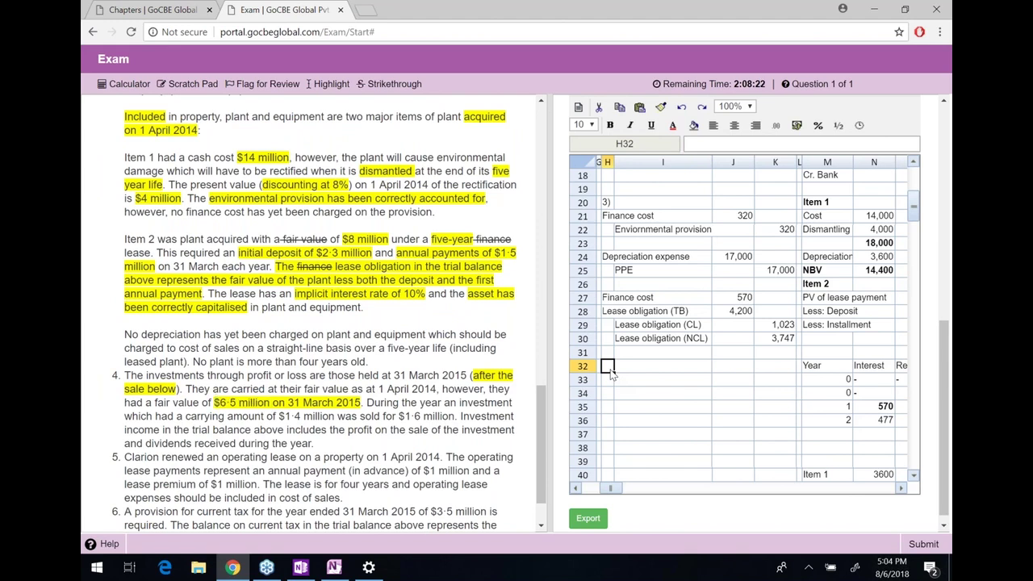
type("Inve")
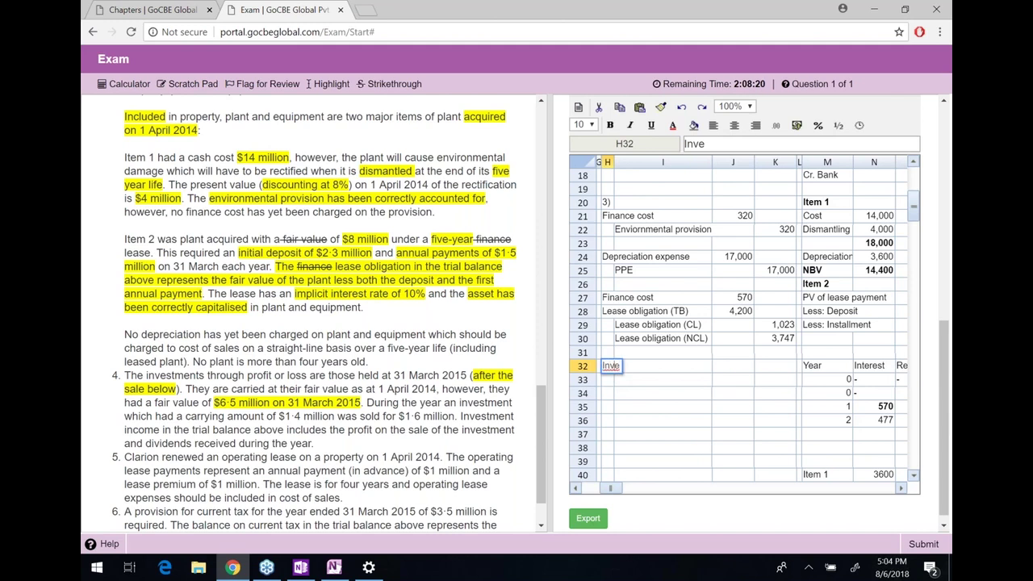
key("BackSpace")
key("BackSpace")
key("BackSpace")
key("BackSpace")
type("FInance")
key("BackSpace")
key("BackSpace")
key("BackSpace")
key("BackSpace")
key("BackSpace")
key("BackSpace")
type("inancial asset")
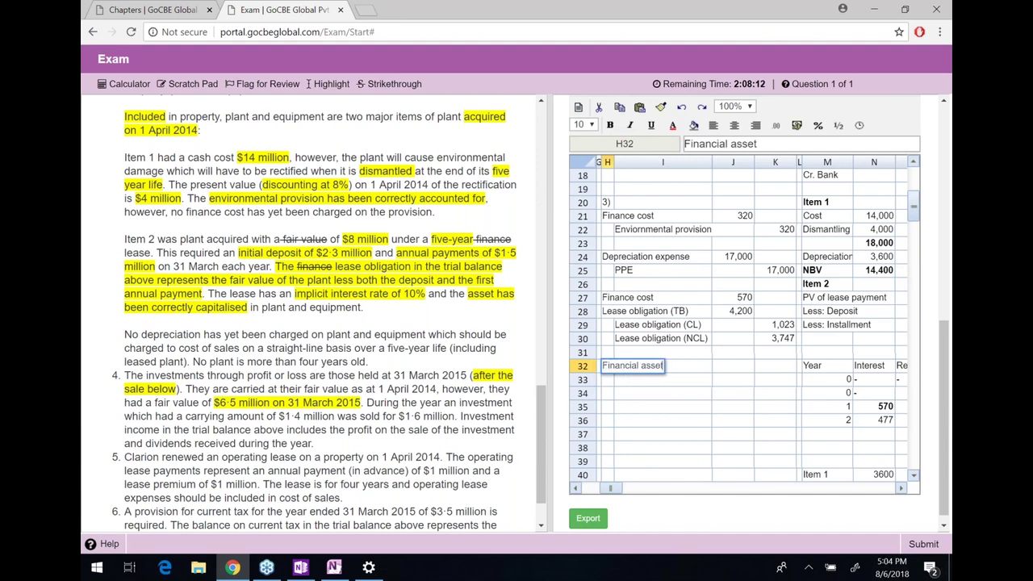
key("Return")
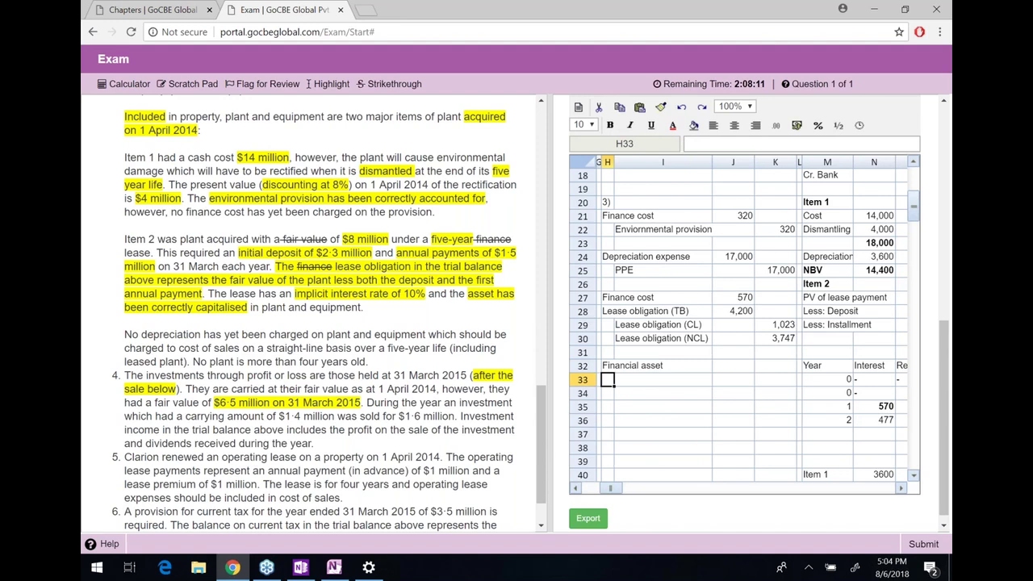
left_click(663, 379)
type("Invs")
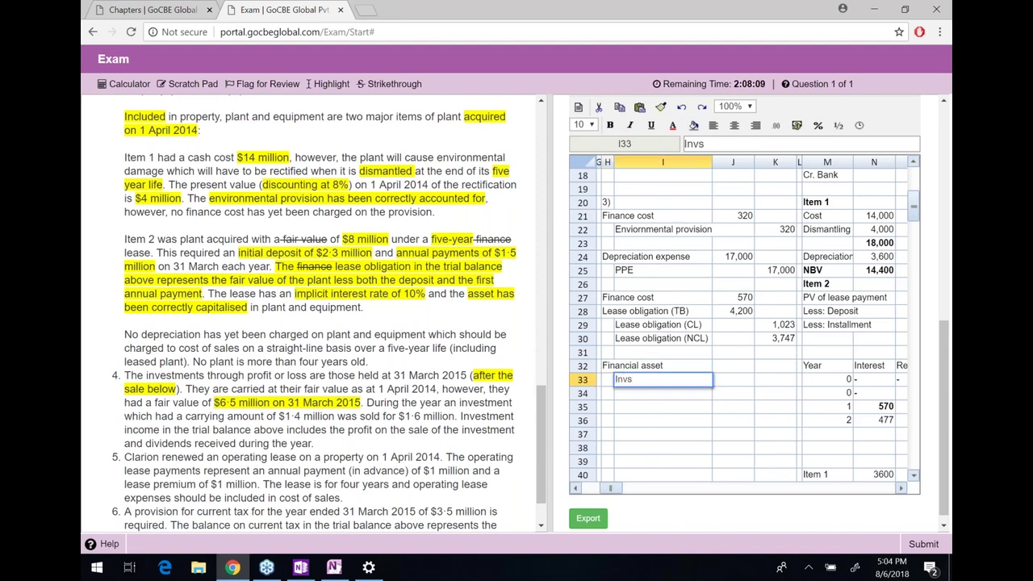
key("BackSpace")
type("estment o")
type("ncome")
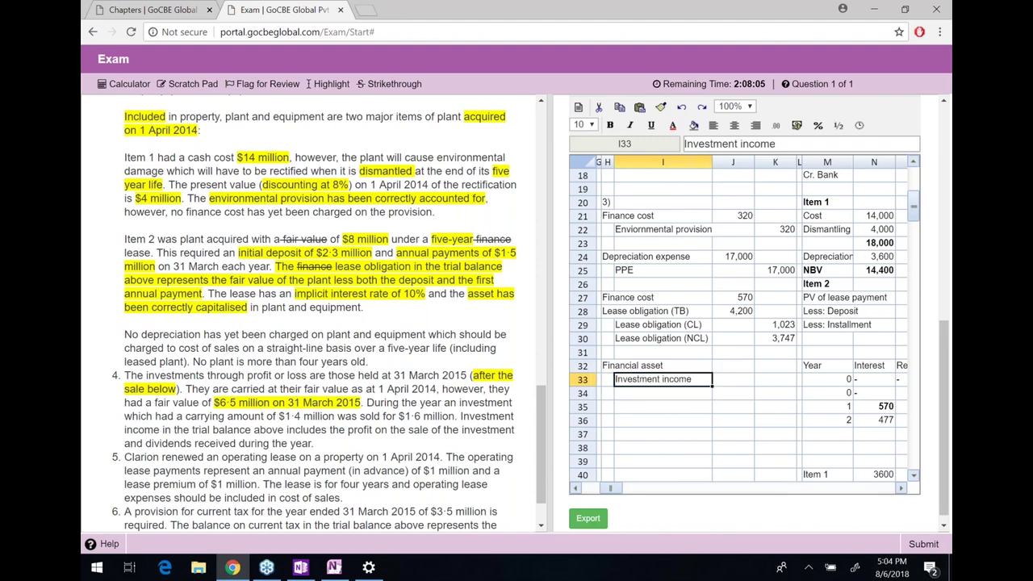
left_click(732, 366)
type("=")
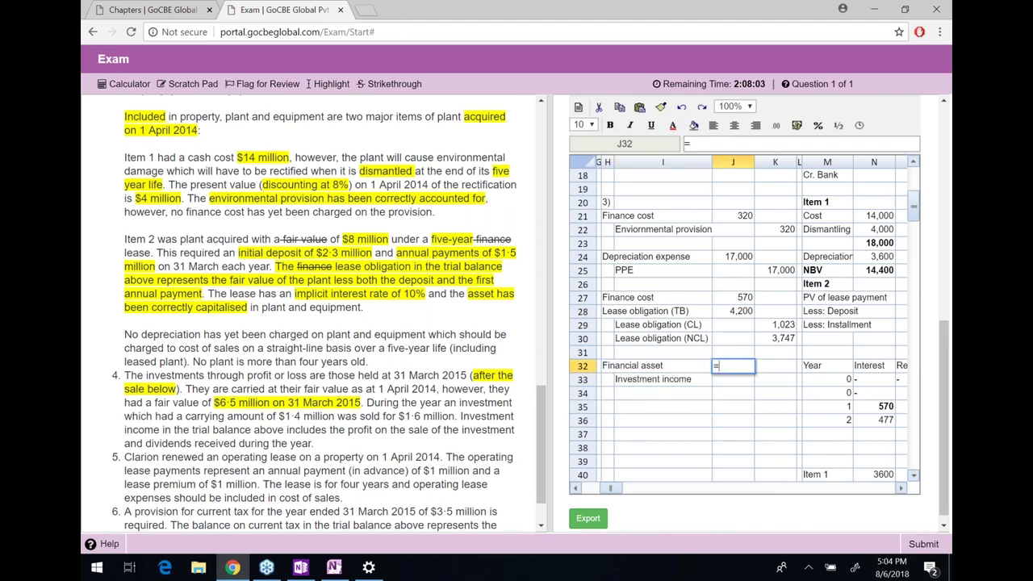
type("6500-6000")
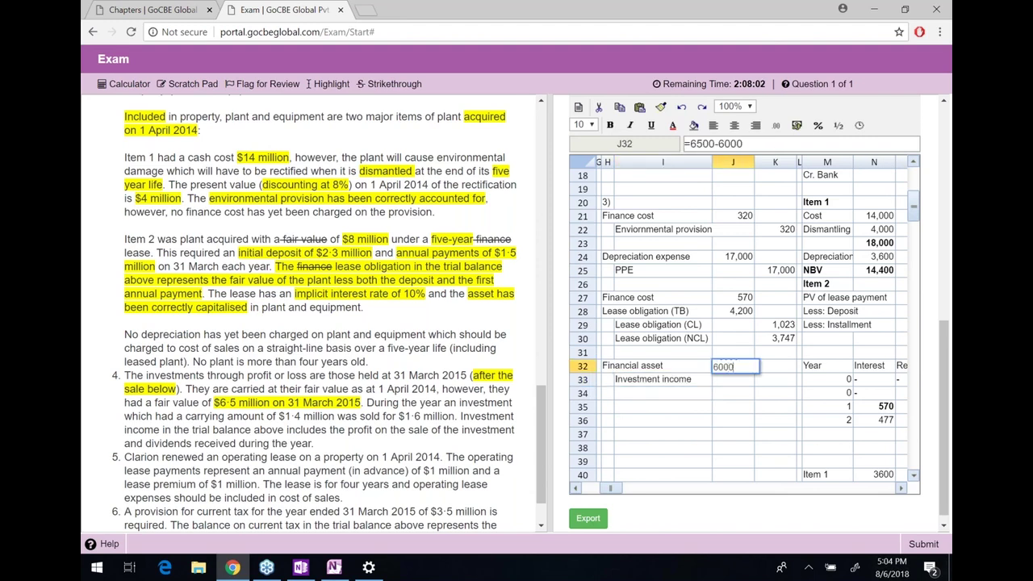
key("Return")
left_click(775, 380)
type("=")
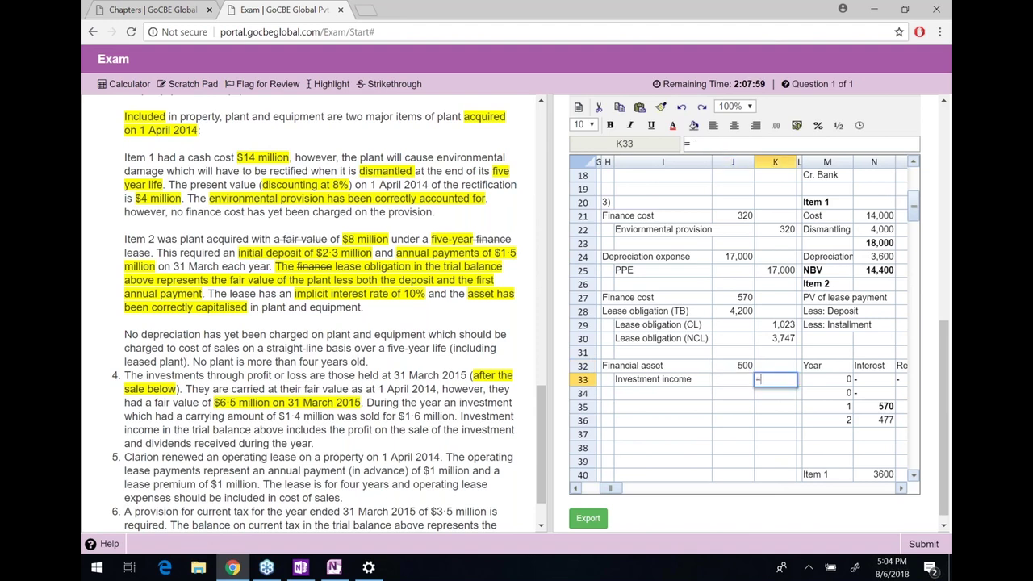
type("J32")
key("Return")
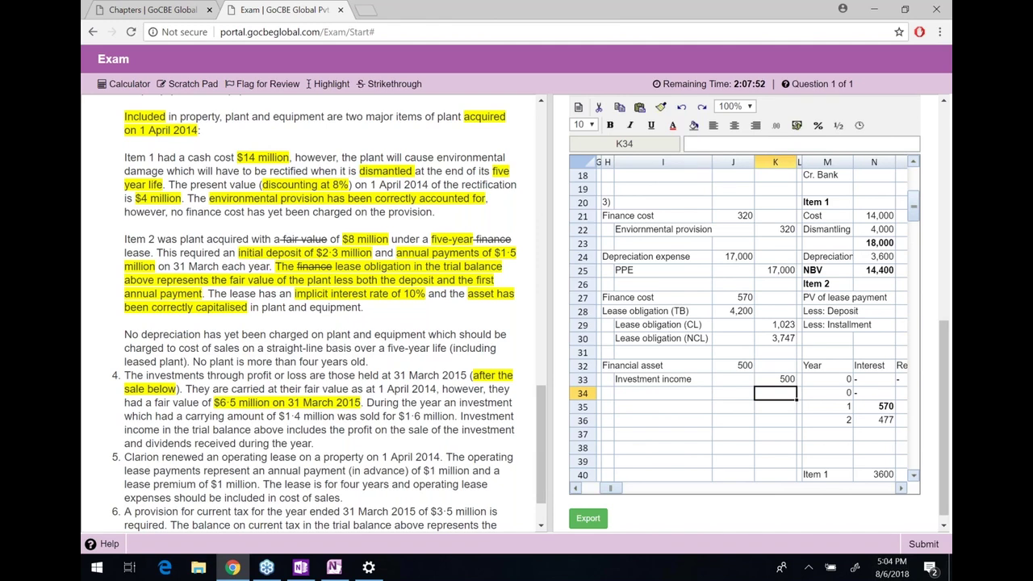
key("Right")
key("Right")
key("Right")
key("Right")
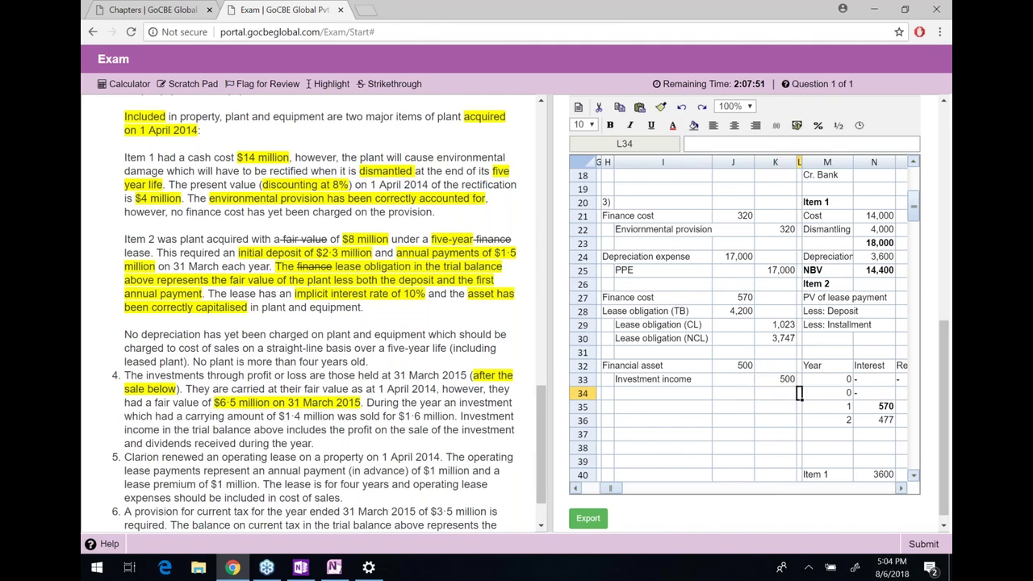
key("Down")
key("Down")
key("Down")
key("Down")
key("Down")
key("Down")
key("Down")
key("Down")
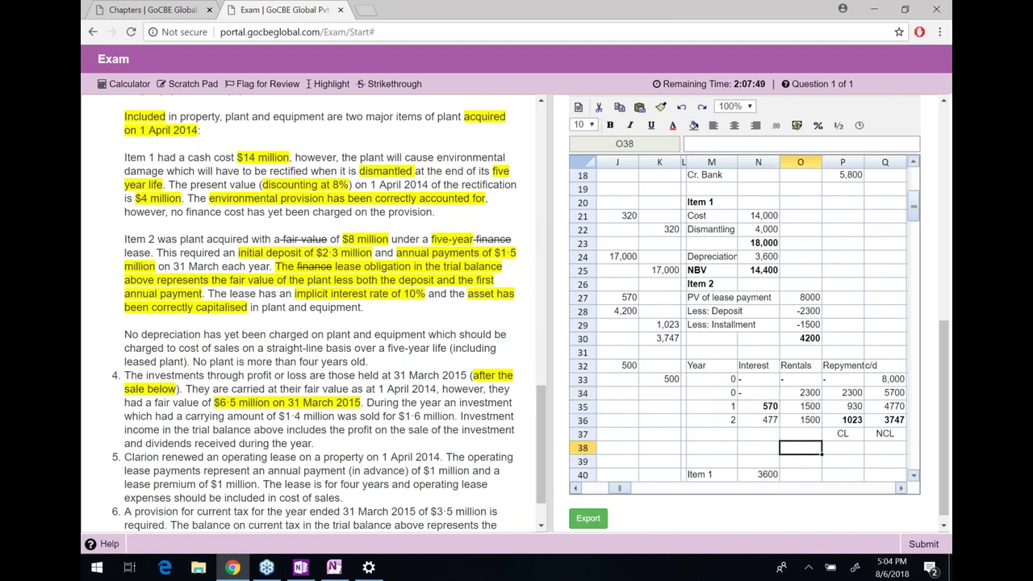
key("Left")
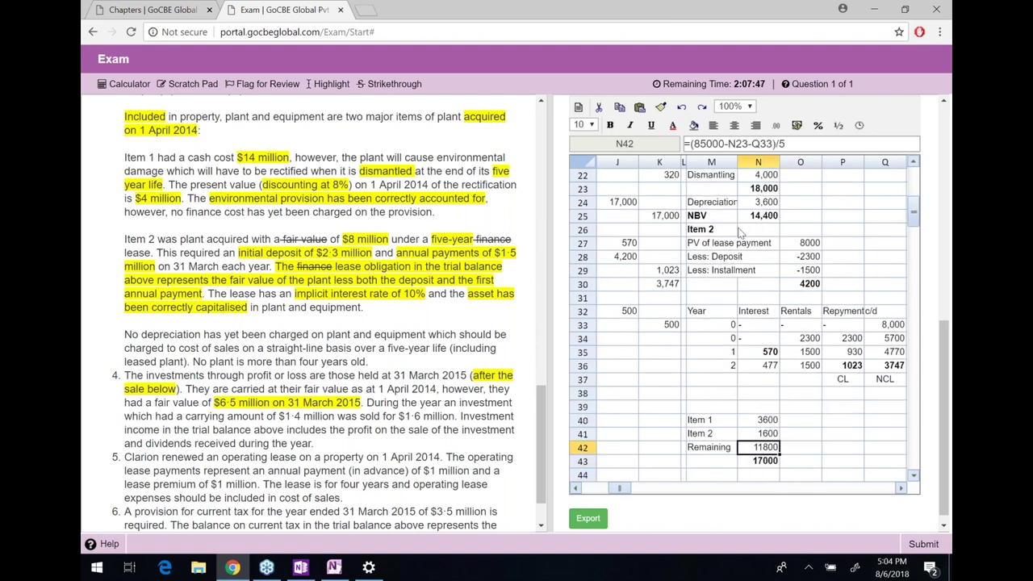
left_click(801, 145)
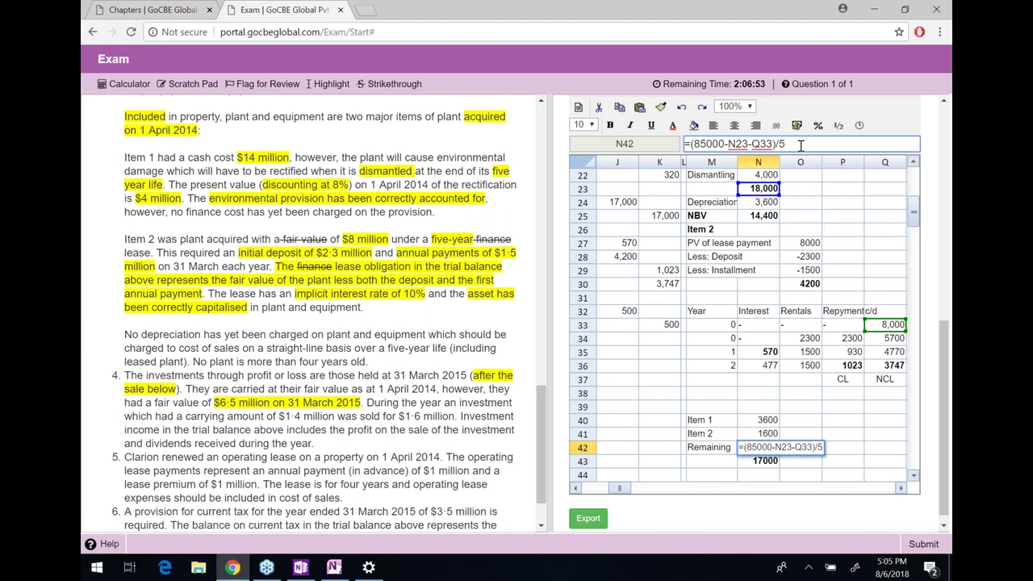
Move the H32:K33 financial asset journal down one row to rows 33–34
key("Return")
key("Left")
key("Left")
key("Left")
key("Left")
key("Left")
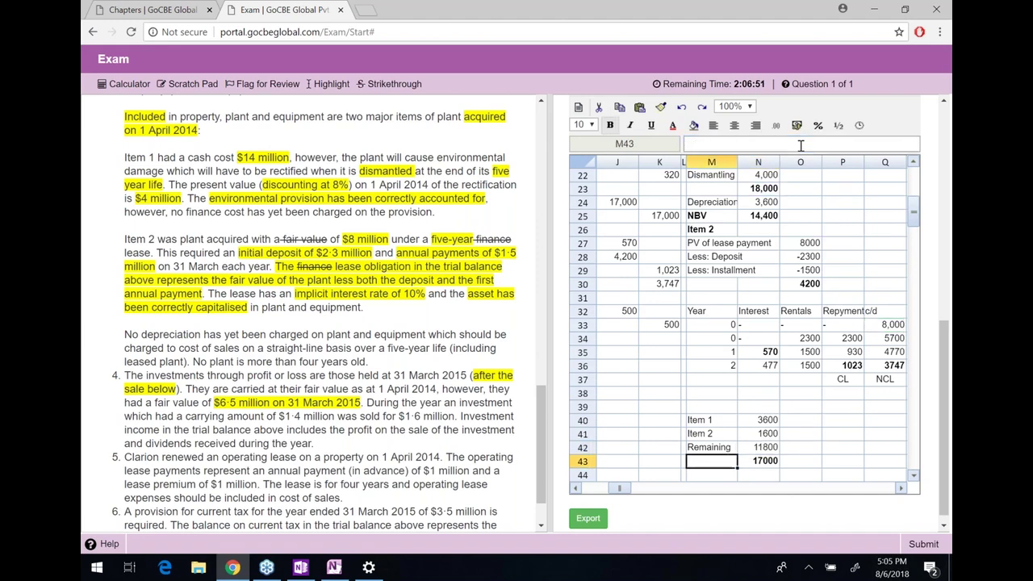
key("Up")
key("Up")
key("Up")
key("Left")
key("Left")
key("Left")
key("Up")
key("Up")
key("Up")
key("Up")
key("Up")
key("Up")
key("Up")
key("Up")
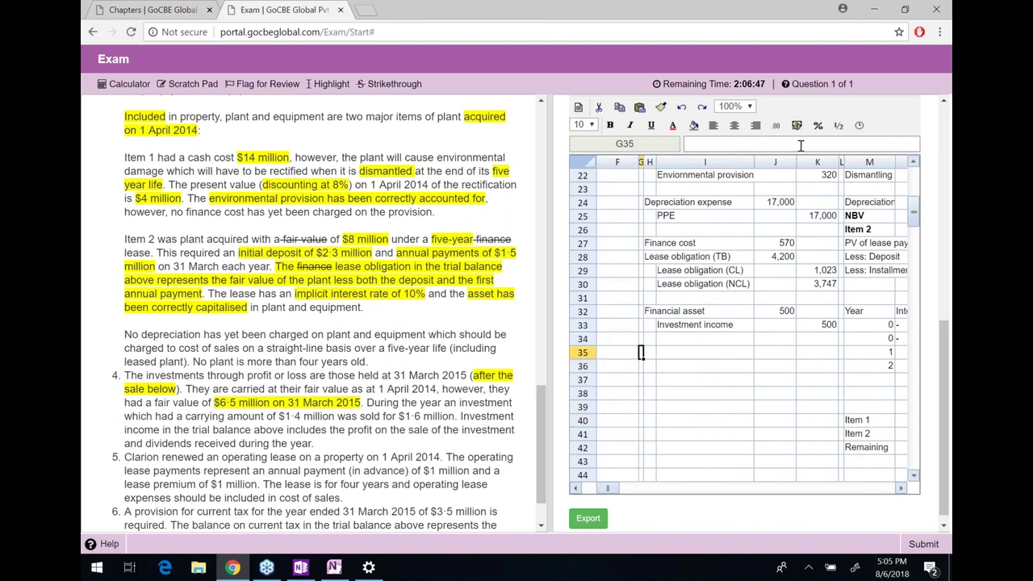
key("Right")
key("Right")
key("shift+Right")
key("shift+Right")
key("shift+Right")
key("shift+Down")
key("ctrl+c")
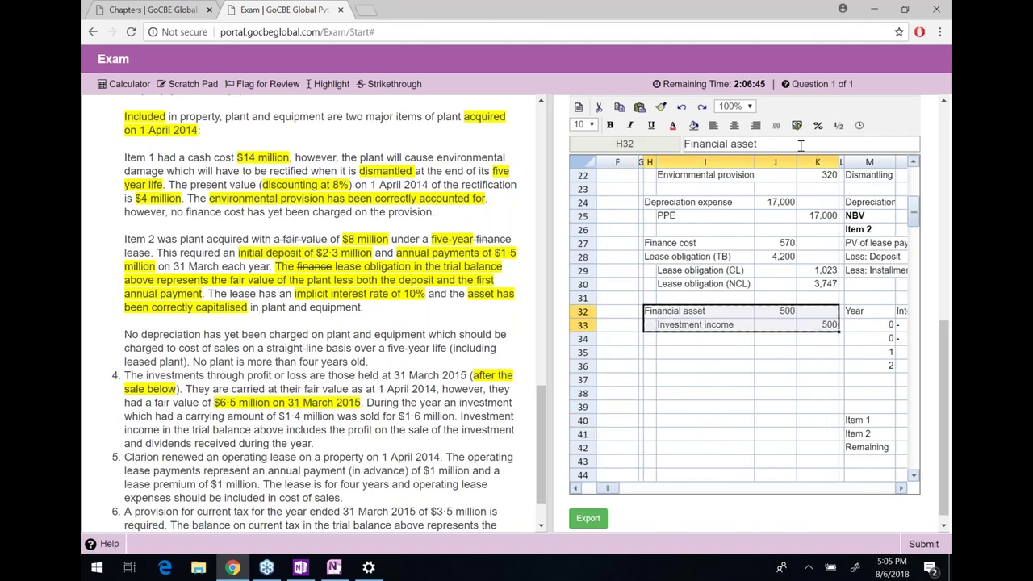
key("Down")
key("ctrl+v")
Type the heading '4.)' in H32, then select the investment sale sentence in the question
key("Up")
type("4")
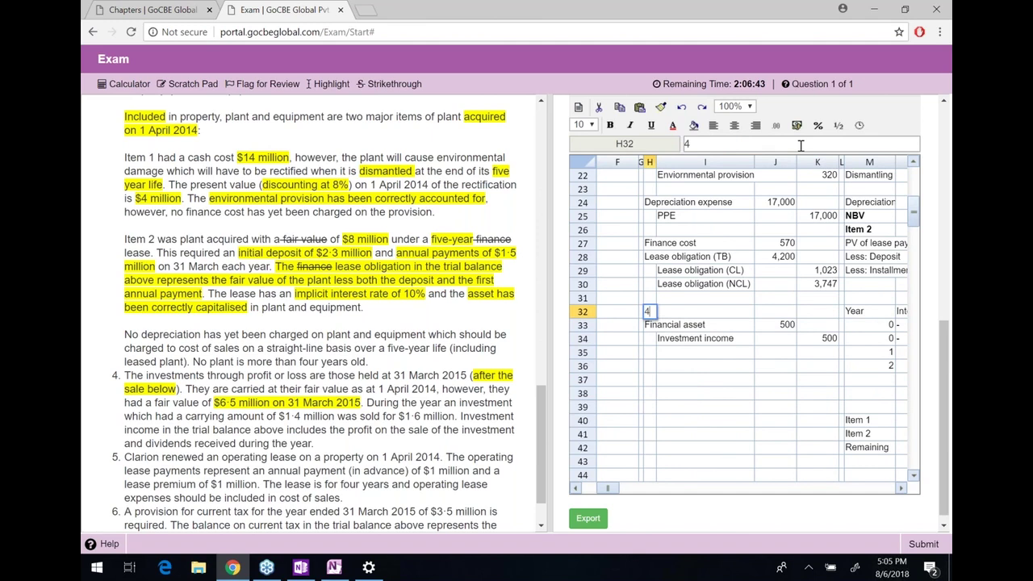
type(".)")
key("Return")
key("Down")
key("Down")
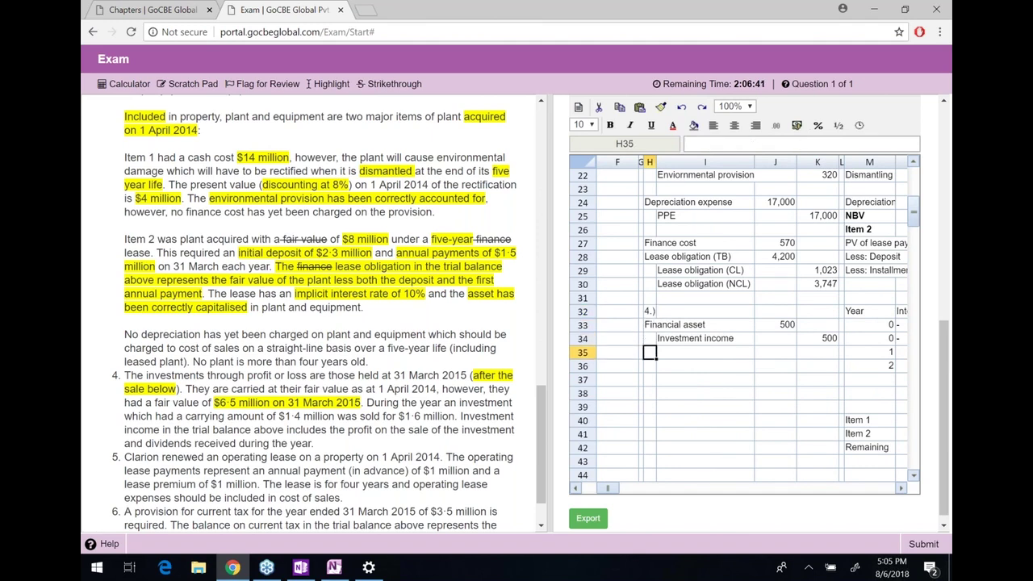
left_click_drag(367, 402, 458, 416)
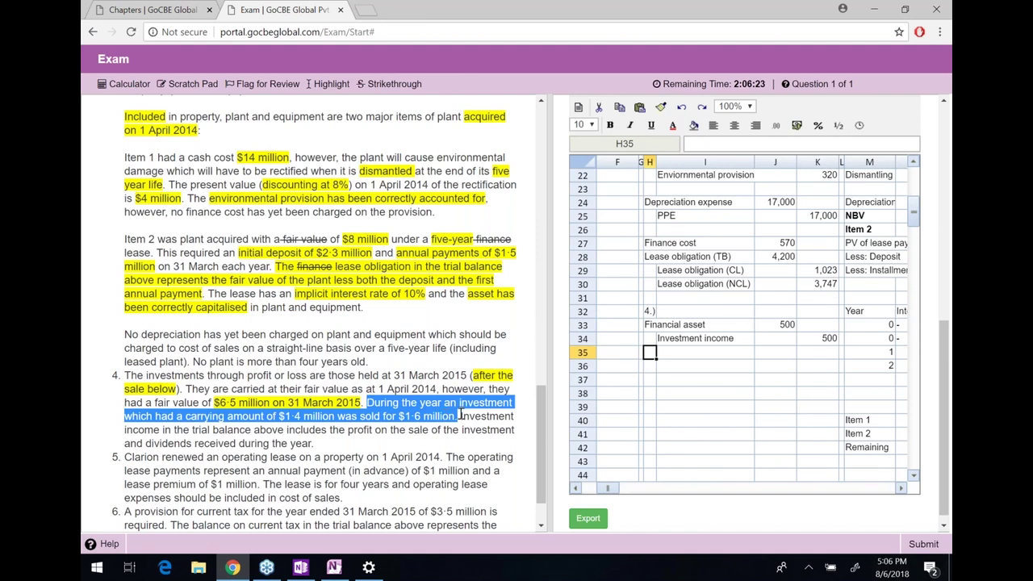
Highlight in yellow note 4's wording that trial-balance investment income includes the sale profit
left_click(460, 413)
left_click_drag(460, 416, 505, 430)
left_click(323, 448)
left_click(264, 431)
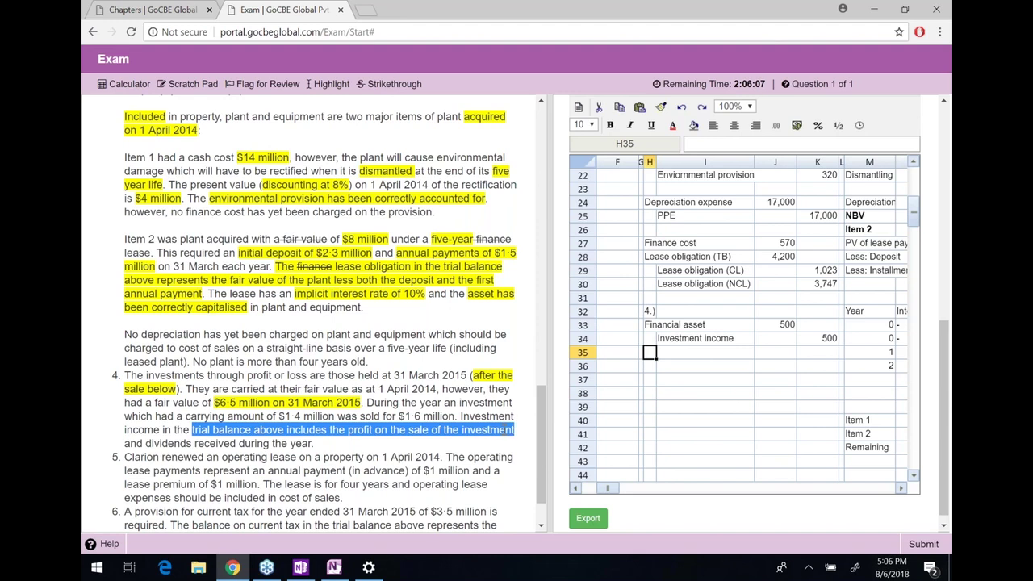
left_click(331, 84)
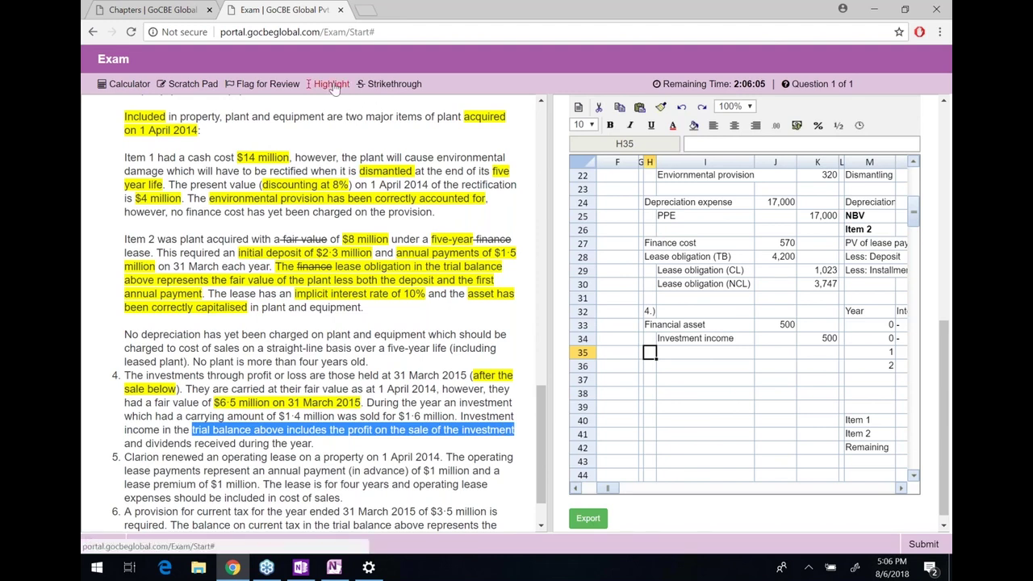
left_click(378, 407)
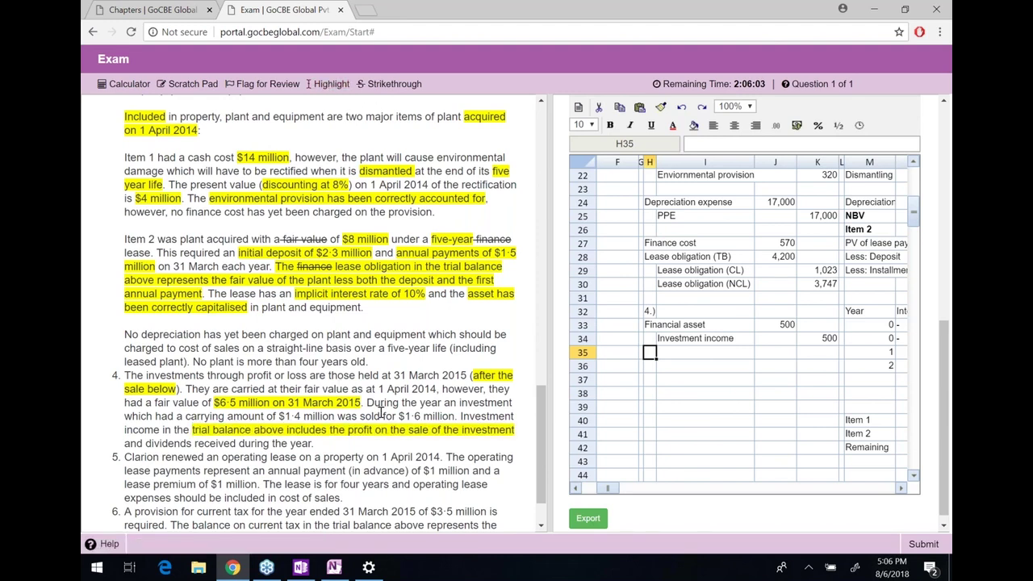
Strike out the word 'operating' in note 5, then switch to OneNote
scroll(381, 413, "down", 1)
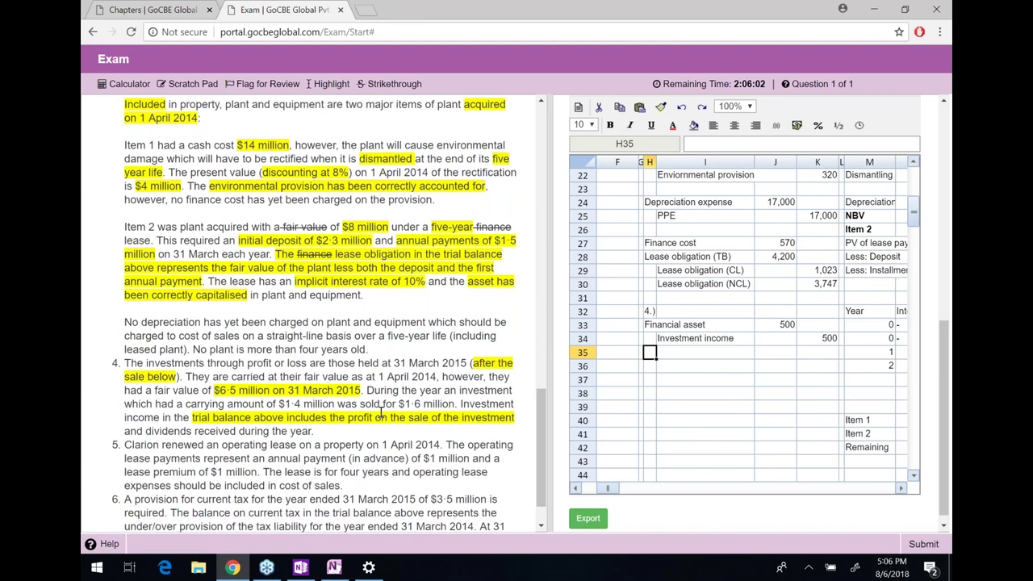
scroll(381, 413, "down", 3)
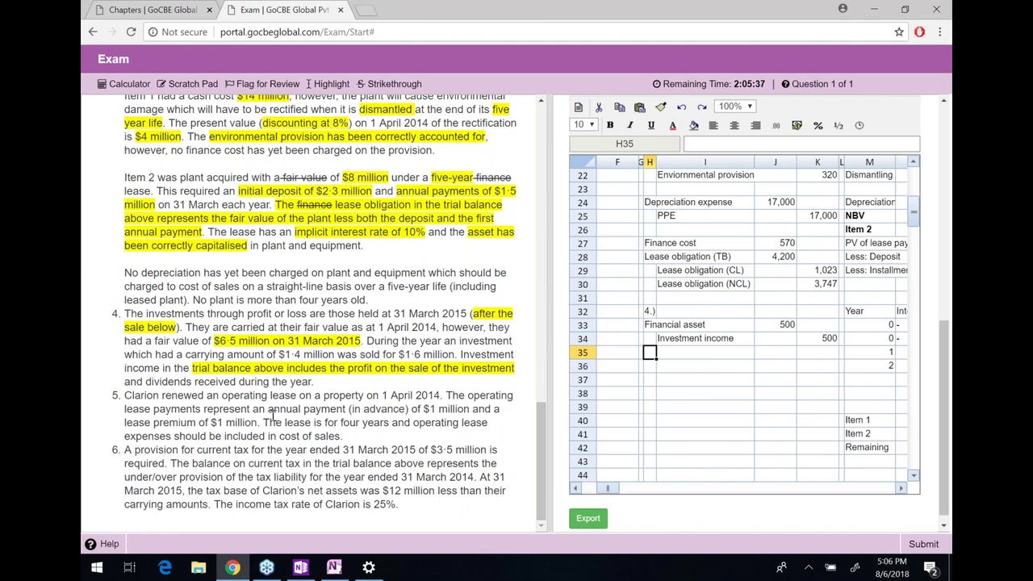
left_click_drag(124, 395, 353, 438)
left_click(220, 394)
left_click_drag(133, 395, 222, 396)
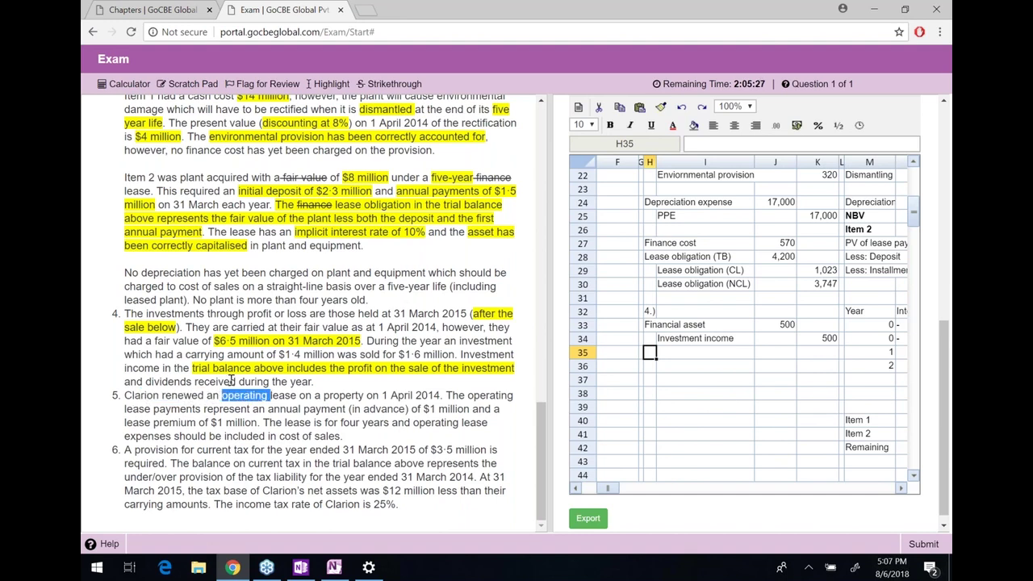
left_click(394, 84)
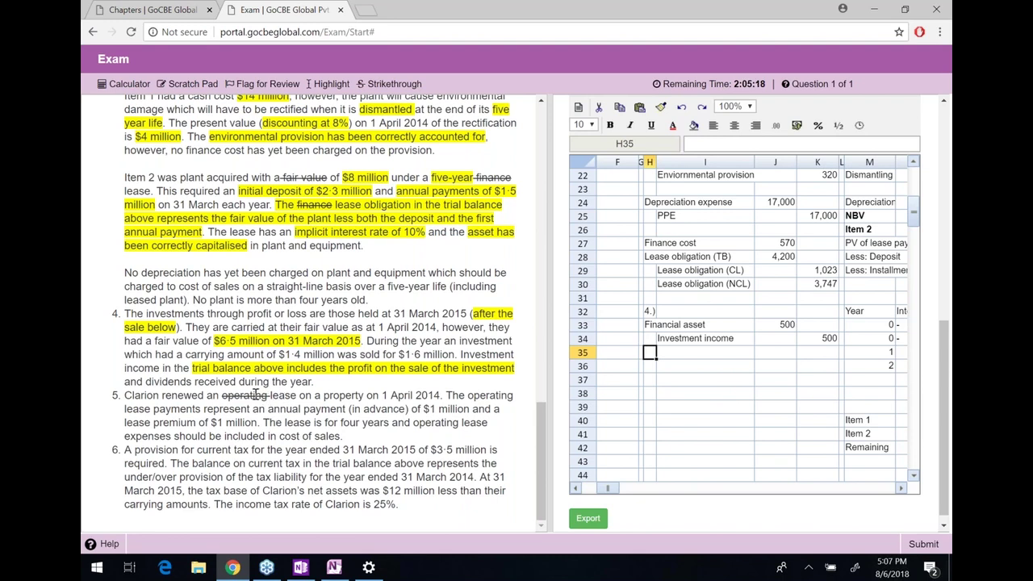
left_click(334, 568)
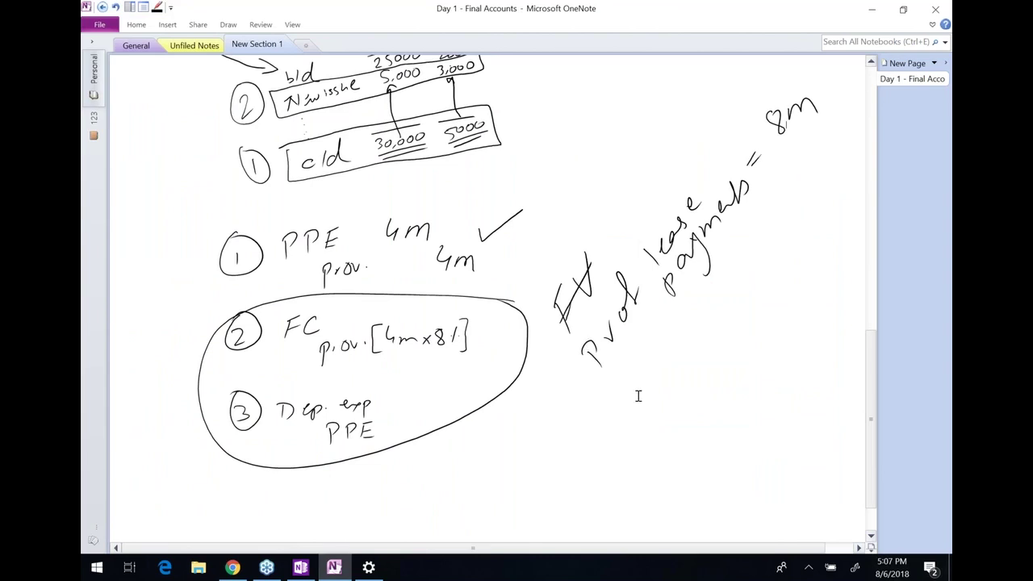
Handwrite IFRS 16 with two branching arrows, the left labelled Lease Acc and double-underlined
scroll(586, 344, "down", 5)
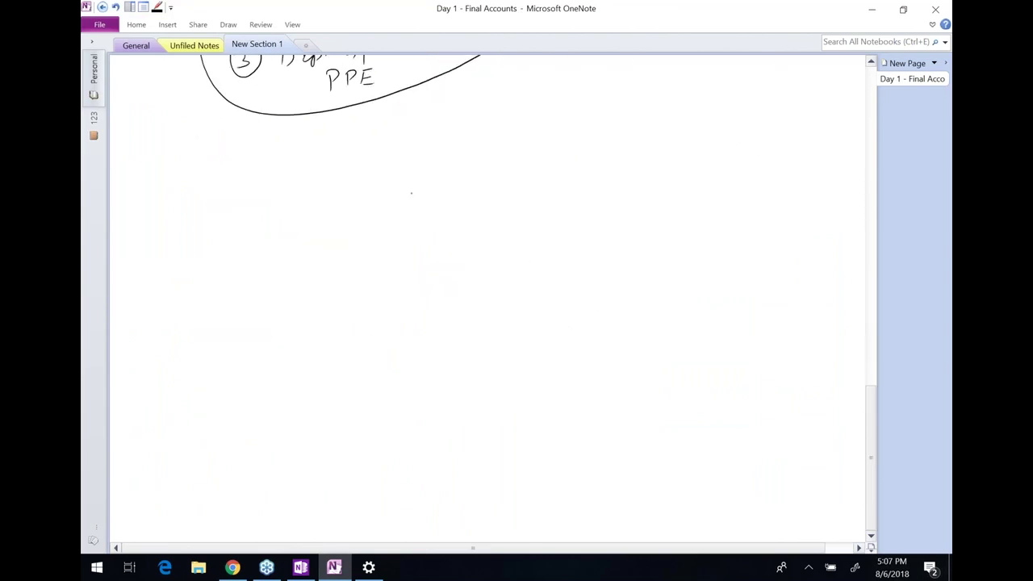
mouse_move(411, 193)
left_mouse_down()
mouse_move(436, 216)
mouse_move(474, 176)
mouse_move(486, 195)
mouse_move(561, 164)
mouse_move(580, 207)
left_mouse_up()
mouse_move(490, 220)
left_mouse_down()
mouse_move(365, 292)
mouse_move(371, 299)
left_mouse_up()
left_click_drag(478, 266, 661, 252)
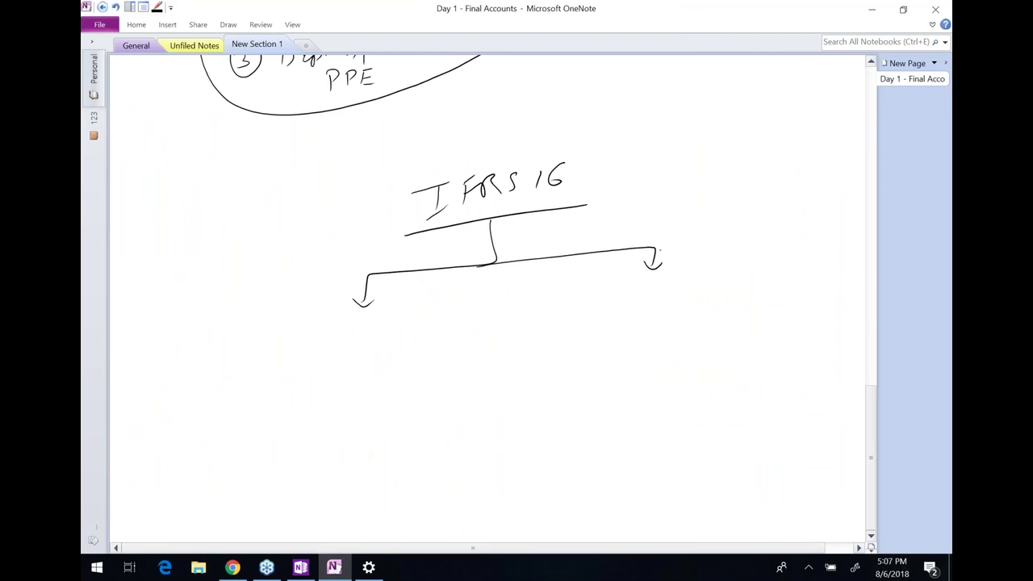
mouse_move(305, 320)
left_mouse_down()
mouse_move(305, 338)
mouse_move(355, 323)
mouse_move(379, 333)
mouse_move(393, 311)
left_mouse_up()
left_click_drag(398, 319, 420, 322)
left_click_drag(312, 350, 399, 335)
left_click_drag(325, 353, 402, 343)
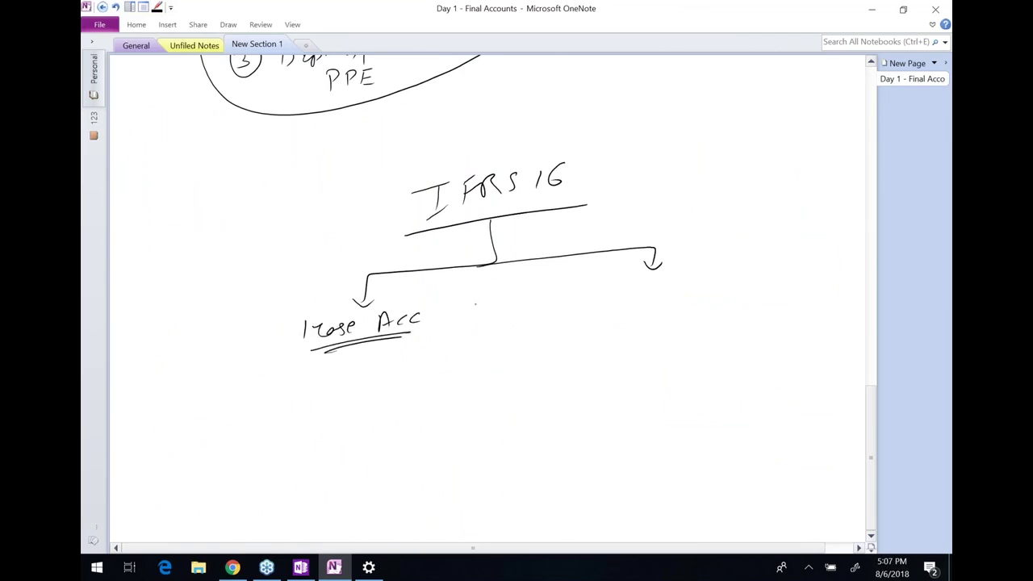
Label the right branch Exceptions and underline it
mouse_move(613, 294)
left_mouse_down()
mouse_move(626, 307)
mouse_move(651, 296)
mouse_move(678, 305)
mouse_move(679, 292)
left_mouse_up()
mouse_move(686, 291)
left_mouse_down()
mouse_move(699, 271)
mouse_move(734, 273)
left_mouse_up()
left_click_drag(615, 314, 725, 301)
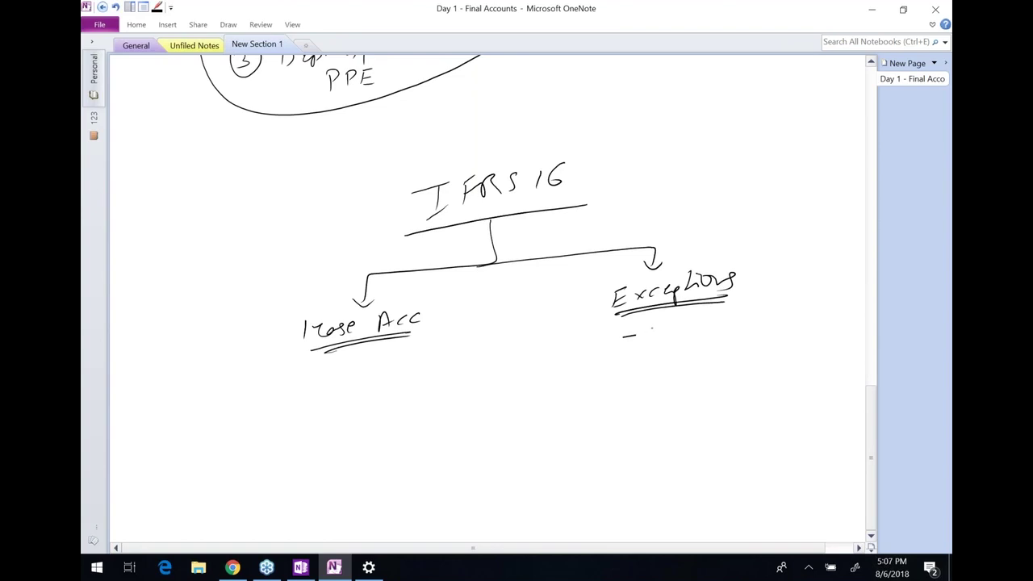
List the two exceptions: short term (<12 months) and low value asset
left_click_drag(657, 319, 647, 336)
mouse_move(663, 315)
left_mouse_down()
mouse_move(671, 332)
mouse_move(686, 327)
left_mouse_up()
mouse_move(688, 327)
left_mouse_down()
mouse_move(761, 308)
mouse_move(771, 329)
mouse_move(796, 310)
mouse_move(847, 307)
left_mouse_up()
mouse_move(847, 305)
left_mouse_down()
mouse_move(825, 330)
mouse_move(811, 322)
mouse_move(844, 321)
left_mouse_up()
left_click_drag(848, 294, 840, 337)
left_click_drag(631, 365, 774, 339)
left_click_drag(723, 371, 788, 356)
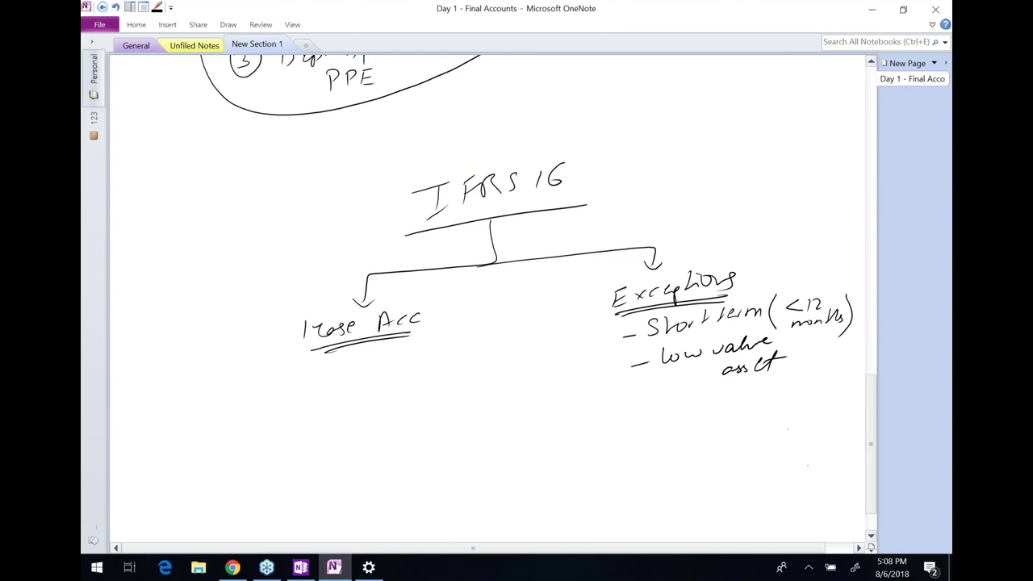
Draw a downward arrow below the exceptions and write Total payments over a fraction line
scroll(714, 348, "down", 1)
scroll(715, 348, "right", 1)
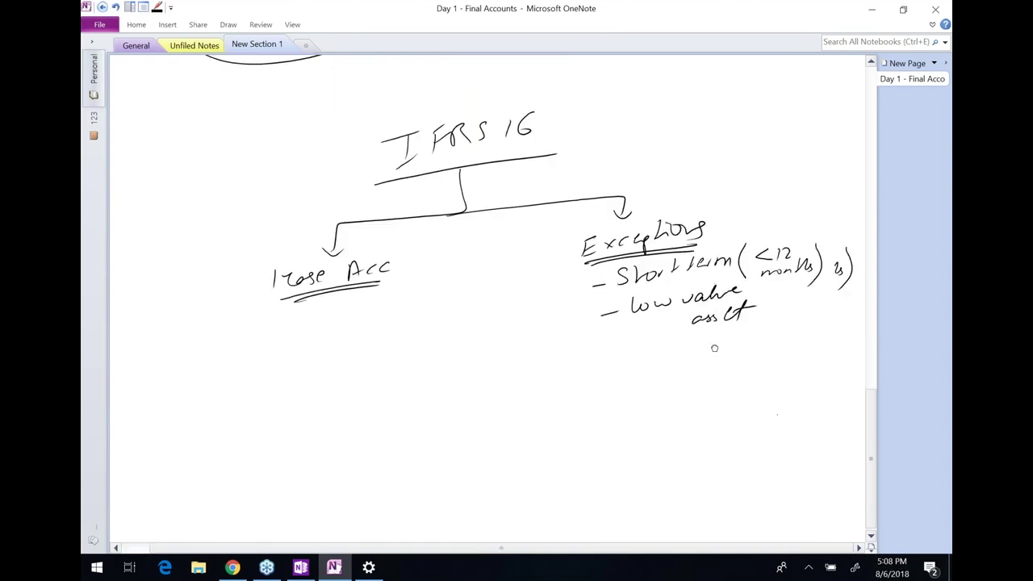
scroll(714, 348, "down", 1)
scroll(714, 348, "right", 2)
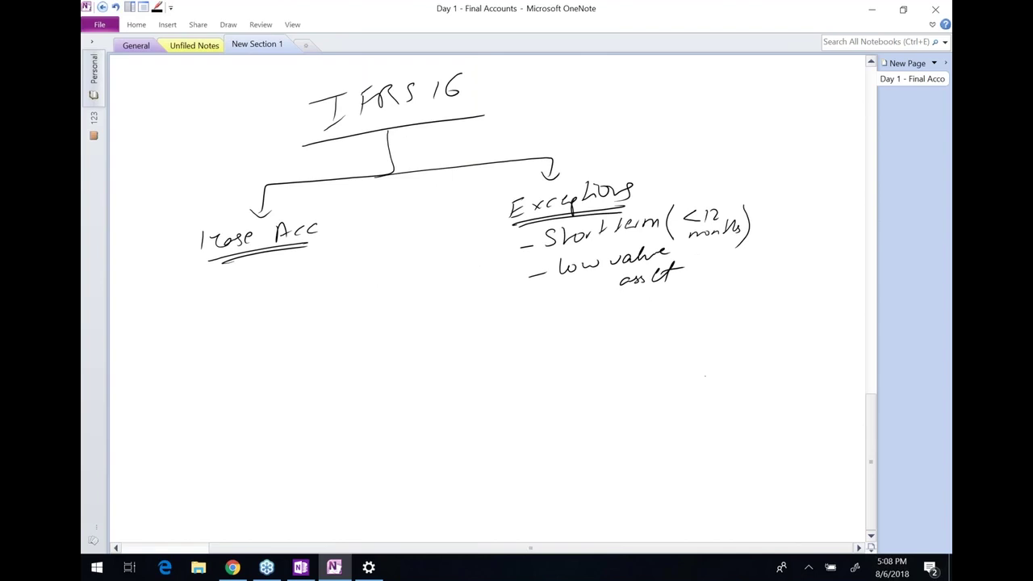
left_click_drag(573, 302, 574, 332)
mouse_move(562, 323)
left_mouse_down()
mouse_move(572, 335)
mouse_move(587, 323)
left_mouse_up()
left_click_drag(501, 352, 527, 350)
mouse_move(513, 355)
left_mouse_down()
mouse_move(514, 368)
mouse_move(560, 365)
left_mouse_up()
mouse_move(580, 353)
left_mouse_down()
mouse_move(581, 363)
mouse_move(602, 358)
mouse_move(597, 382)
mouse_move(624, 352)
left_mouse_up()
left_click_drag(634, 350, 646, 350)
mouse_move(649, 337)
left_mouse_down()
mouse_move(654, 355)
mouse_move(660, 347)
left_mouse_up()
mouse_move(501, 379)
left_mouse_down()
mouse_move(660, 362)
mouse_move(538, 388)
left_mouse_up()
left_click_drag(534, 391, 542, 399)
Write Total months as the divisor and add the double-underlined label 'monthly exp. ='
mouse_move(551, 384)
left_mouse_down()
mouse_move(548, 400)
mouse_move(564, 396)
left_mouse_up()
mouse_move(569, 381)
left_mouse_down()
mouse_move(570, 397)
mouse_move(621, 388)
left_mouse_up()
mouse_move(633, 372)
left_mouse_down()
mouse_move(632, 382)
mouse_move(644, 380)
left_mouse_up()
left_click_drag(641, 381, 649, 390)
left_click_drag(483, 371, 491, 374)
left_click_drag(362, 369, 408, 372)
mouse_move(416, 361)
left_mouse_down()
mouse_move(428, 373)
mouse_move(432, 360)
left_mouse_up()
left_click_drag(434, 355, 450, 391)
left_click_drag(399, 402, 418, 413)
left_click_drag(421, 402, 441, 414)
left_click_drag(390, 421, 442, 415)
left_click_drag(389, 427, 444, 420)
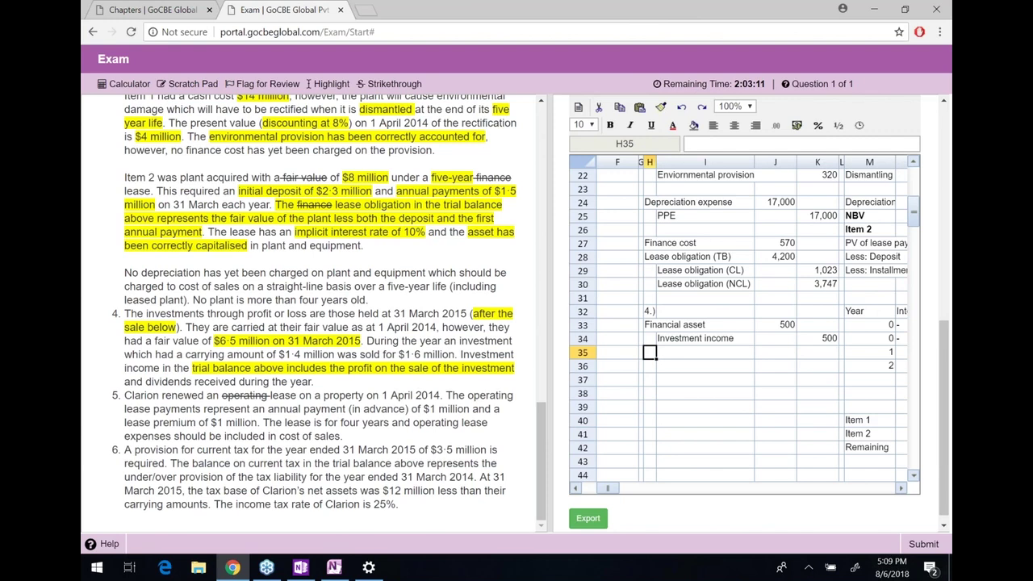
scroll(329, 313, "up", 1)
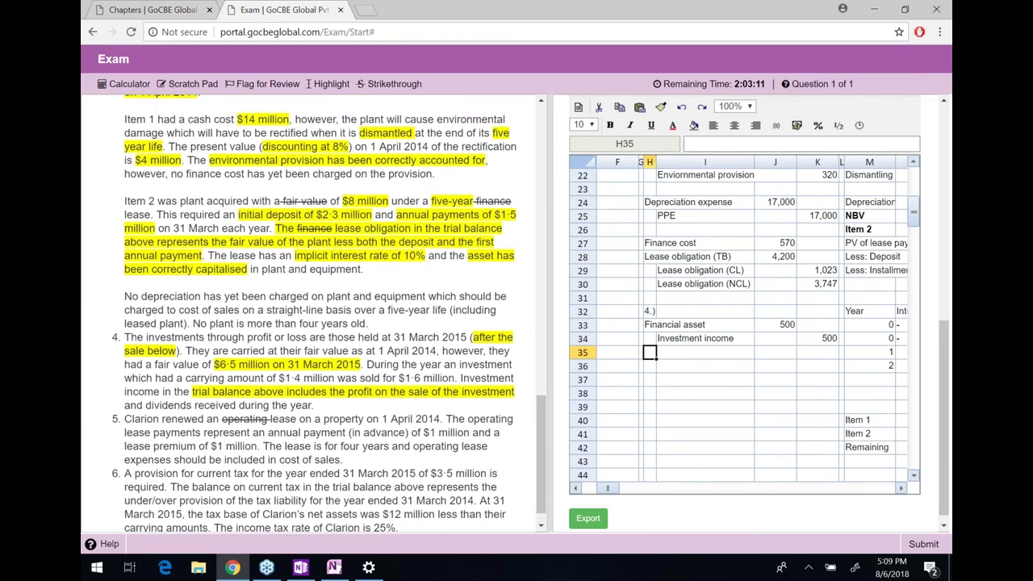
left_click_drag(650, 324, 819, 338)
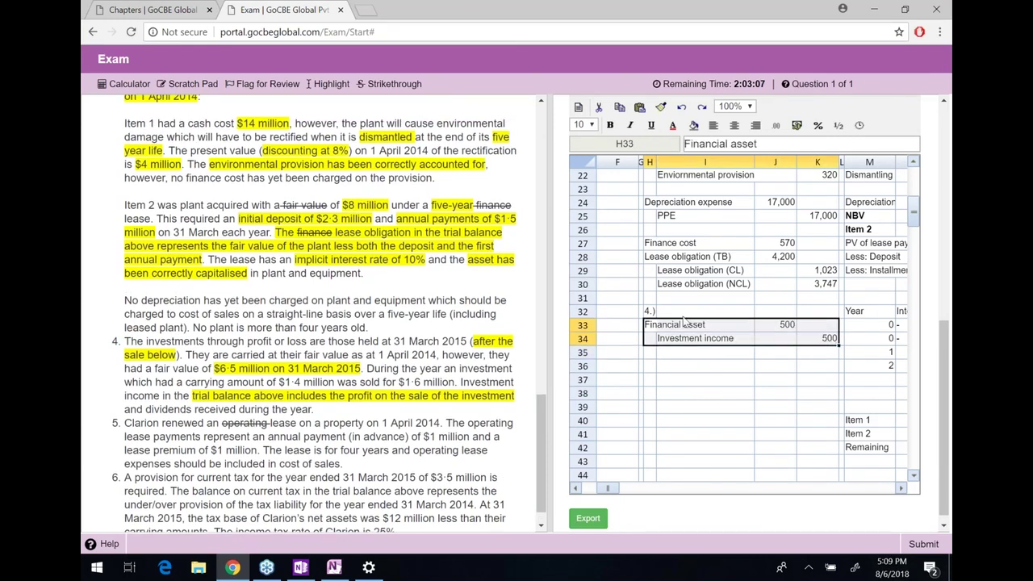
scroll(455, 284, "up", 8)
scroll(455, 284, "up", 5)
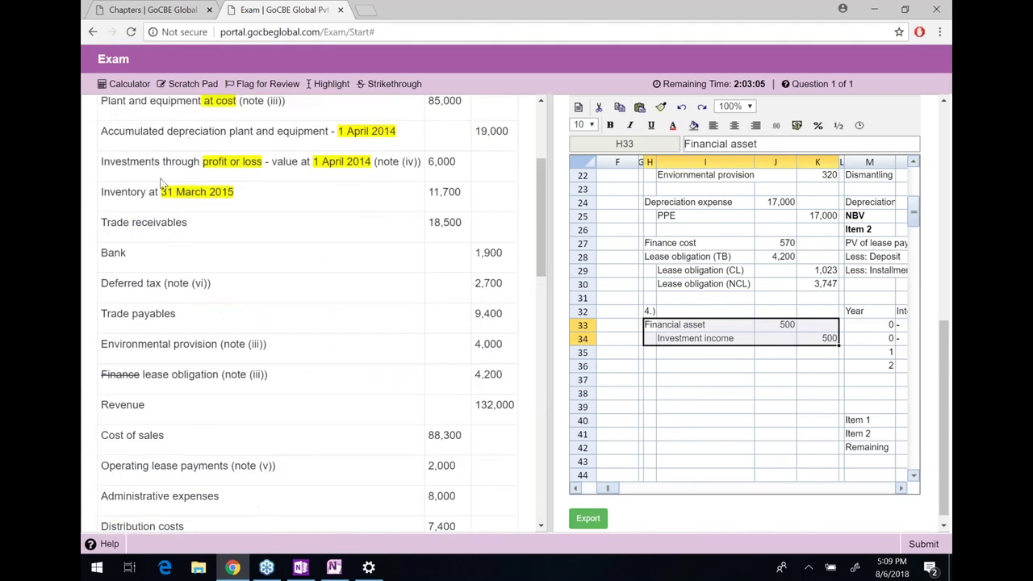
left_click_drag(102, 162, 259, 181)
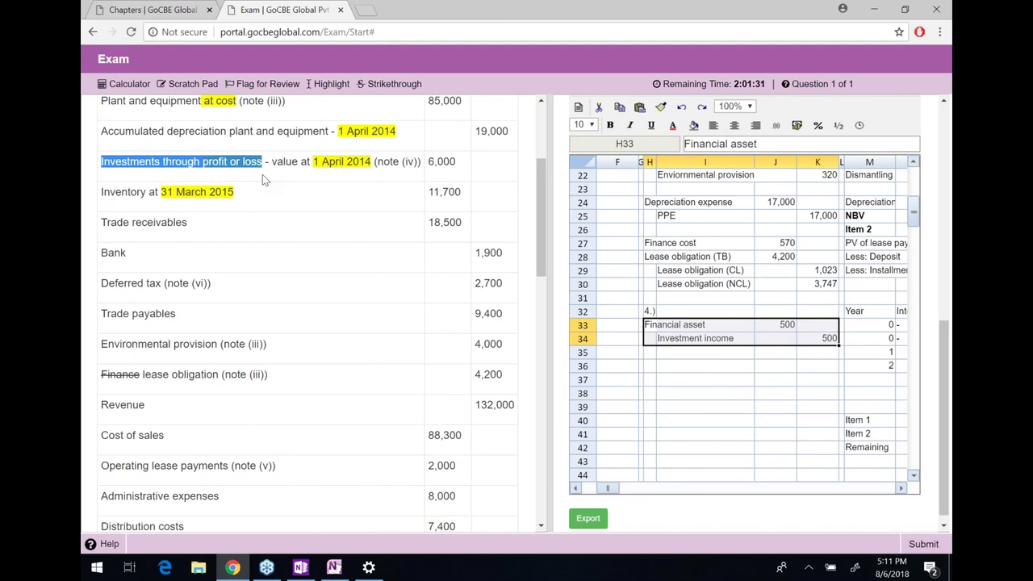
scroll(276, 245, "down", 4)
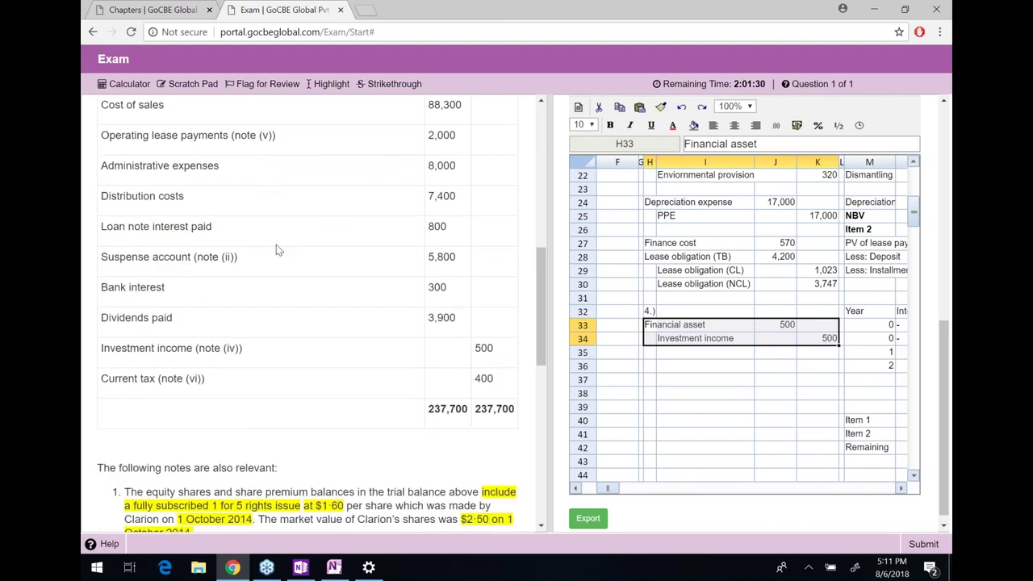
scroll(276, 250, "down", 6)
scroll(277, 250, "down", 2)
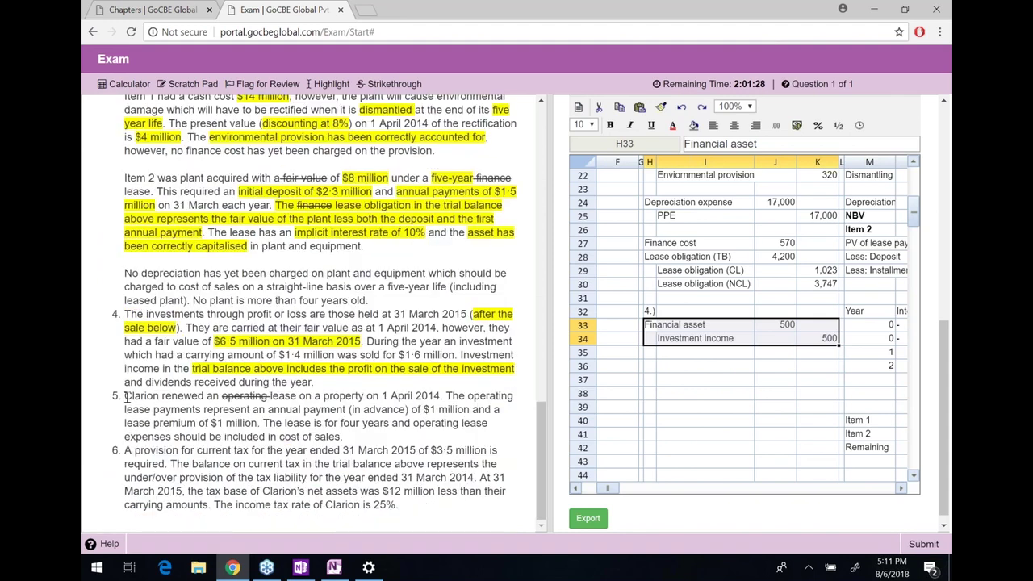
left_click_drag(126, 397, 270, 396)
left_click(299, 396)
Highlight the lease start date '1 April 2014' in note 5
left_click(305, 408)
double_click(359, 396)
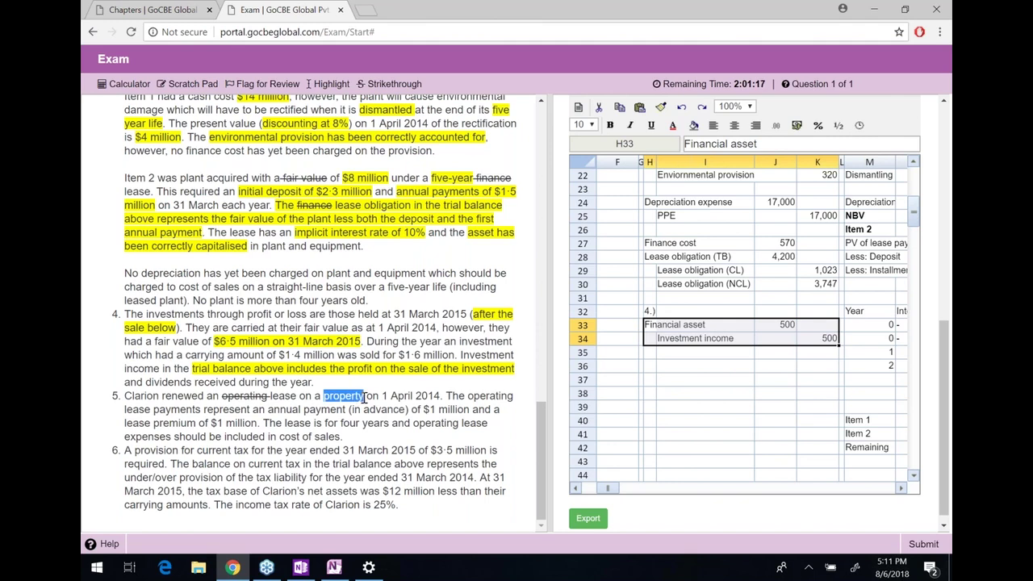
left_click_drag(366, 397, 382, 396)
left_click(443, 395)
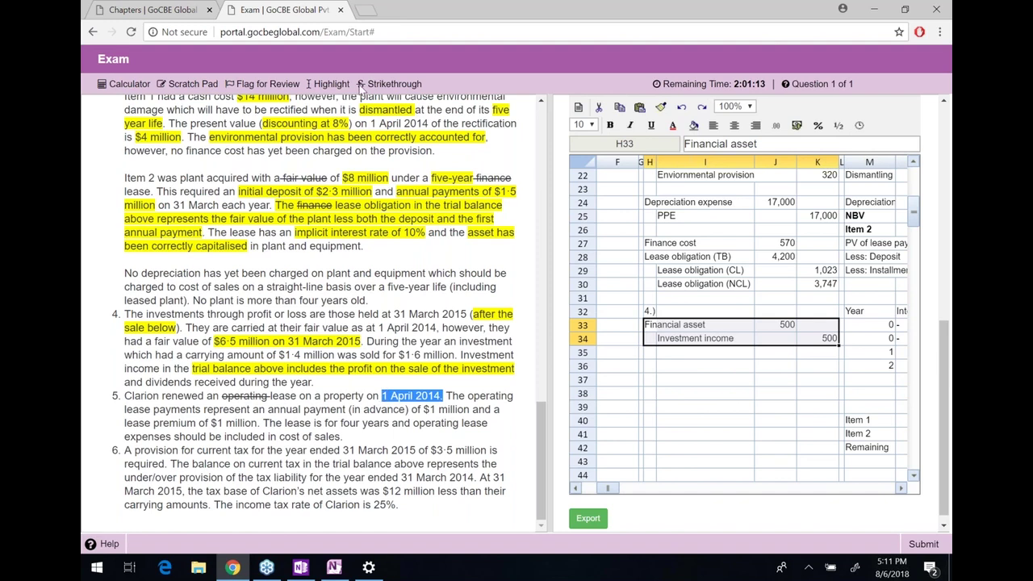
left_click(331, 84)
Highlight note 5's annual payment and the $1 million lease premium
left_click_drag(452, 397, 468, 410)
left_click(272, 412)
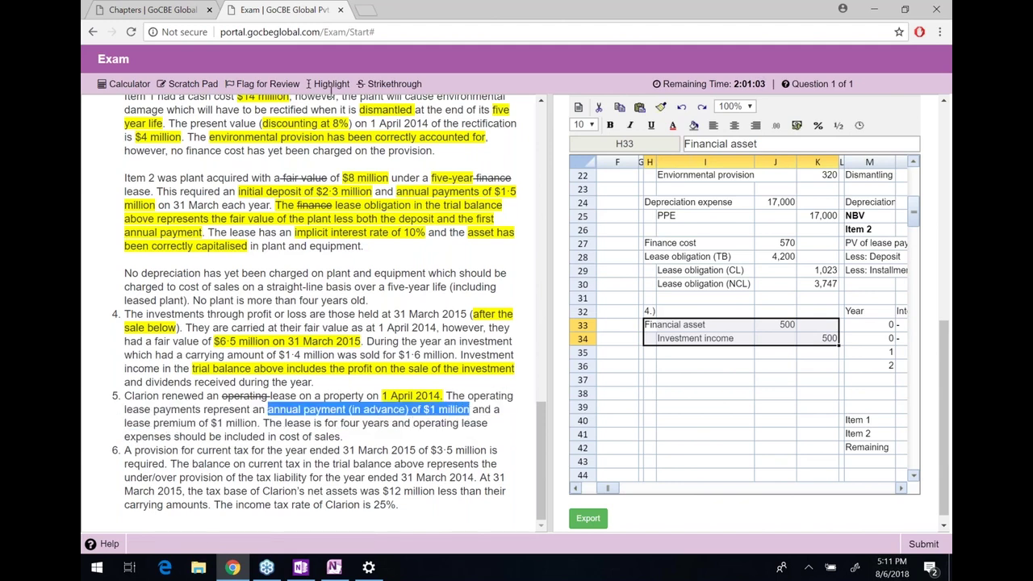
left_click(331, 83)
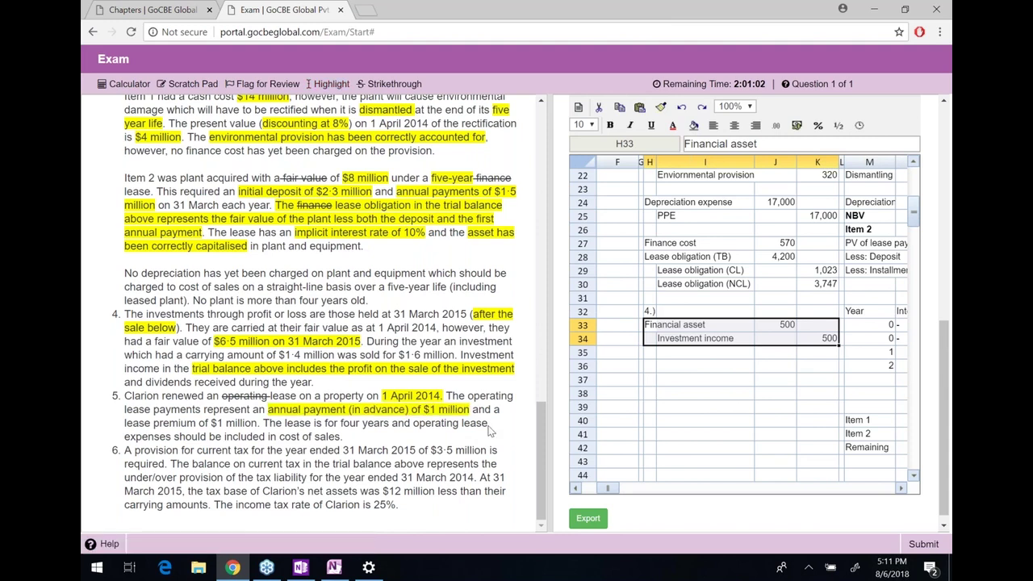
left_click_drag(493, 410, 259, 423)
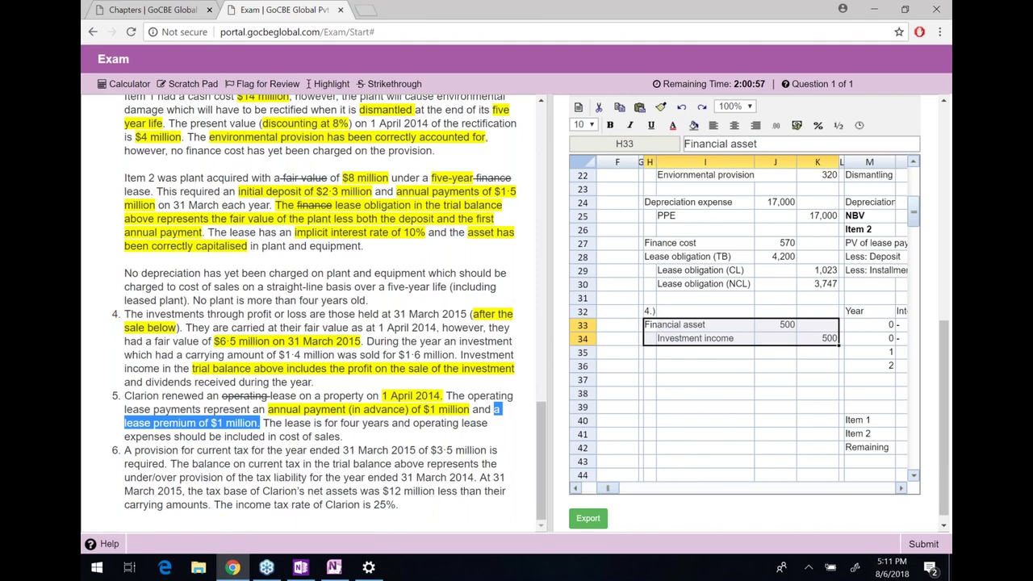
left_click(331, 83)
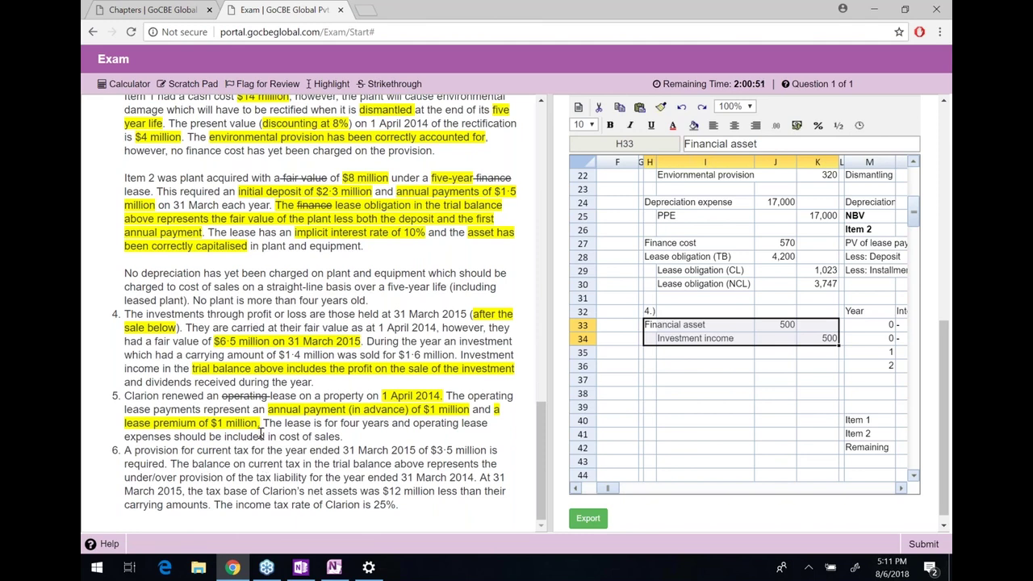
Strike out 'operating' in note 5's lease term sentence
left_click_drag(321, 427, 412, 425)
left_click(502, 432)
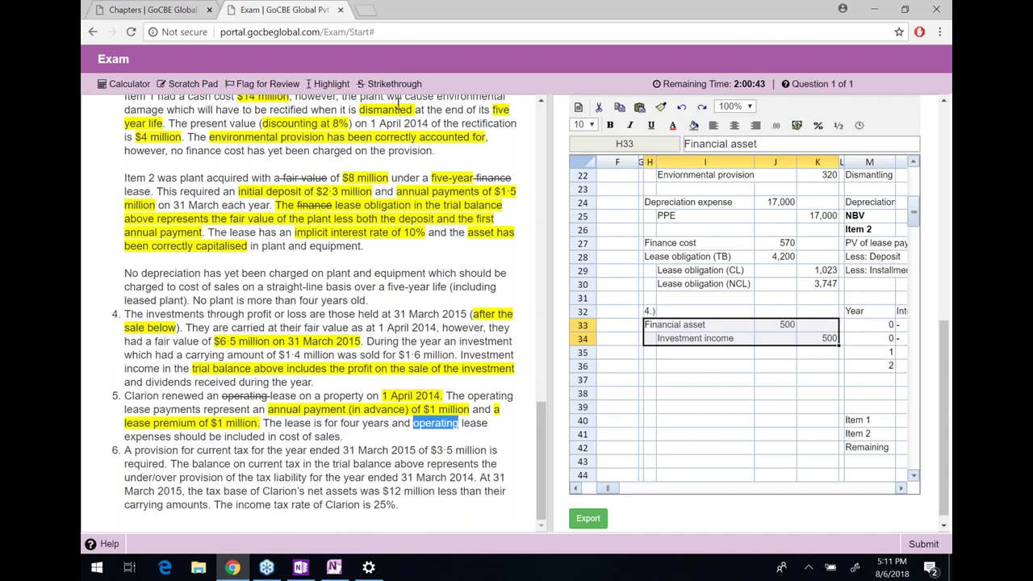
left_click(391, 83)
left_click_drag(343, 437, 280, 437)
left_click(284, 438)
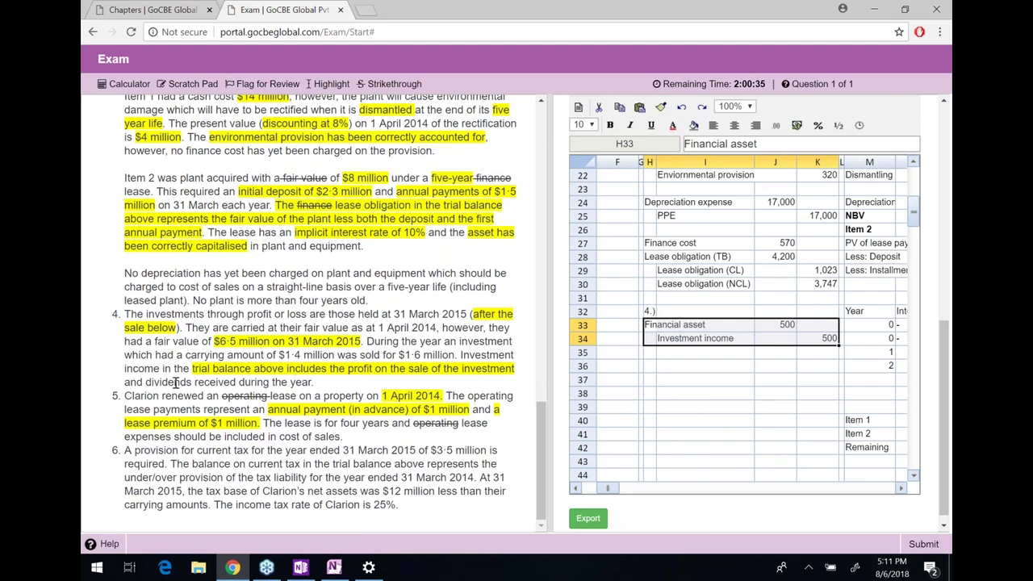
Strike out 'operating' before 'lease payments' in note 5's opening line
left_click_drag(132, 396, 322, 397)
left_click(335, 399)
left_click_drag(382, 395, 252, 409)
left_click_drag(476, 396, 201, 410)
left_click_drag(460, 415, 514, 397)
left_click(390, 83)
left_click_drag(468, 397, 513, 397)
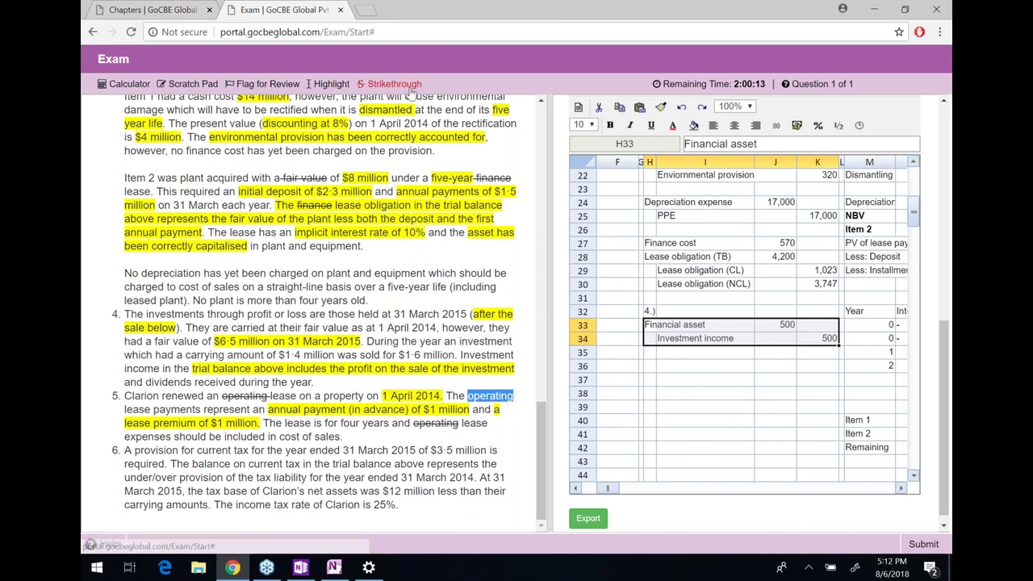
left_click(392, 84)
Strike out 'Operating' on the trial balance's lease payments (note (v)) 2,000 line
scroll(315, 310, "up", 3)
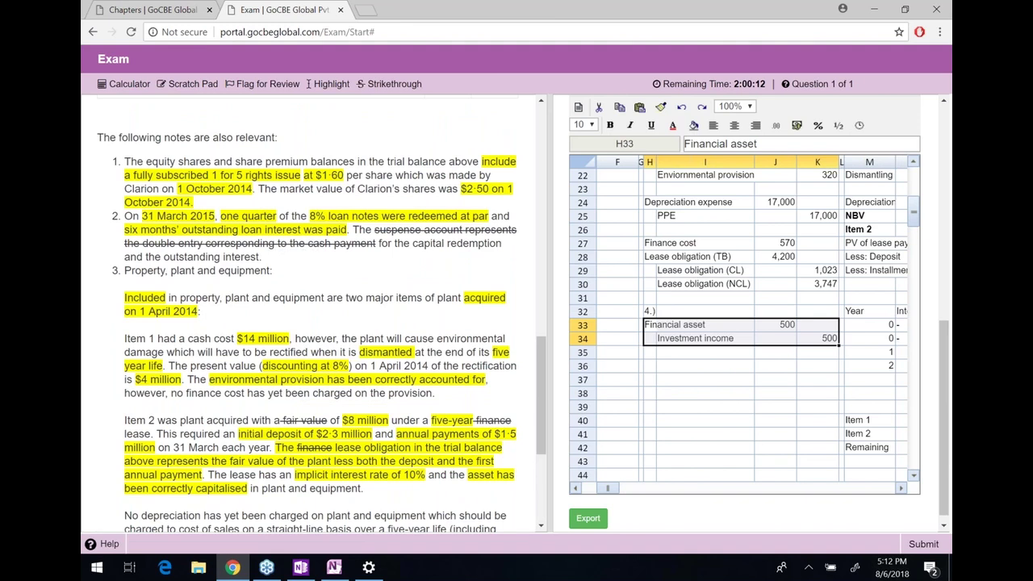
scroll(315, 311, "up", 10)
scroll(315, 311, "down", 3)
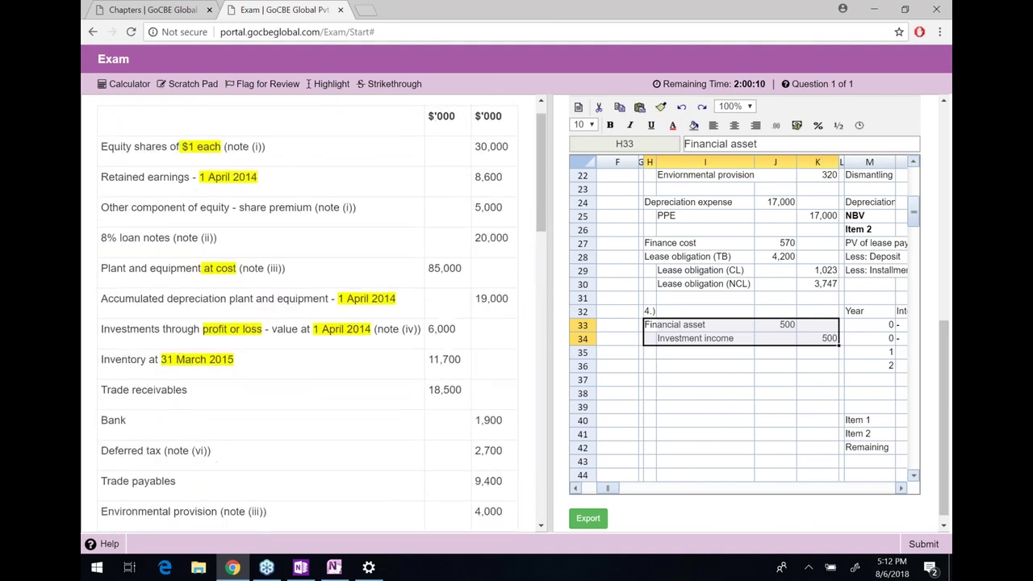
scroll(153, 348, "down", 3)
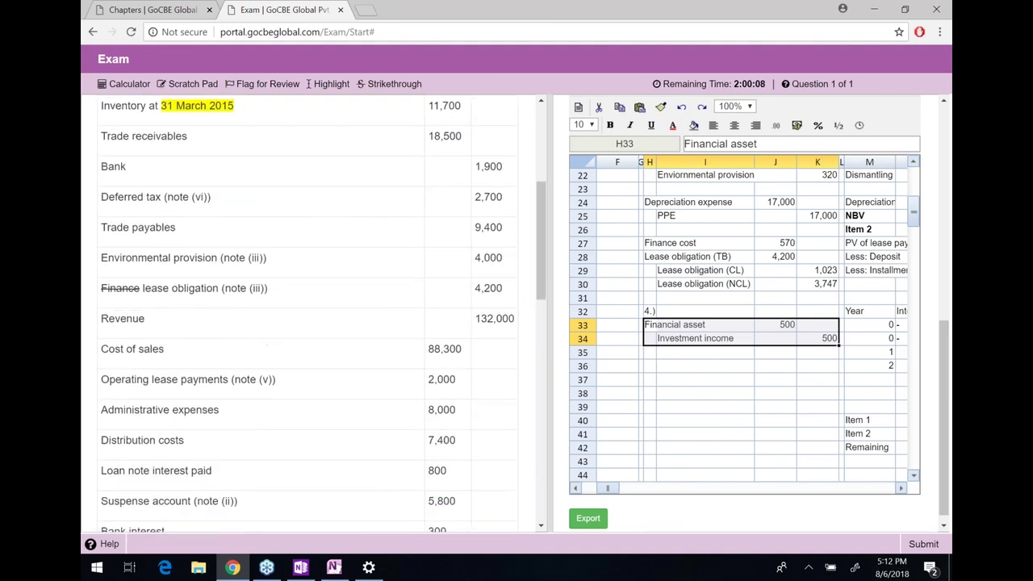
left_click_drag(152, 348, 211, 357)
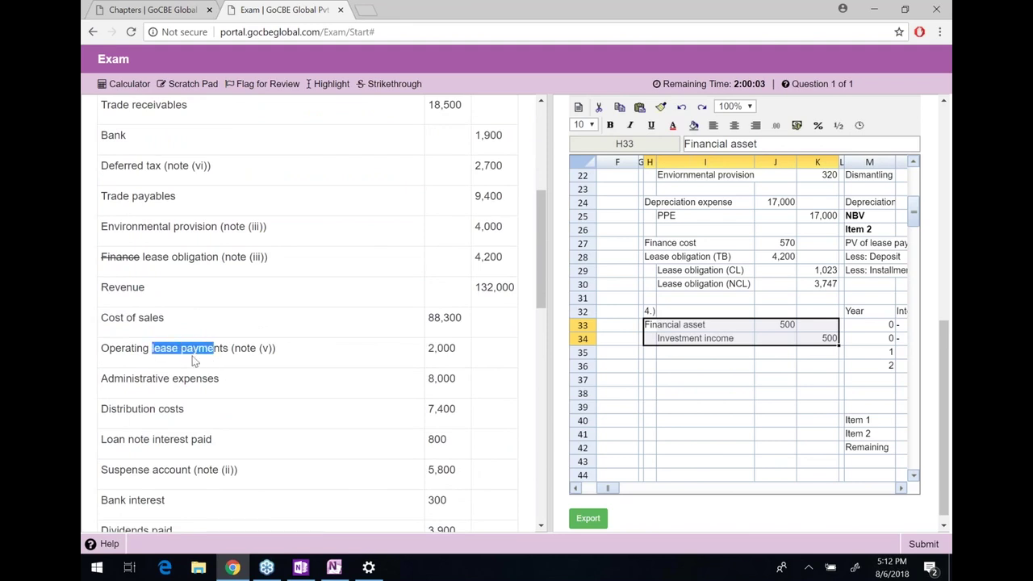
left_click(149, 348)
double_click(113, 348)
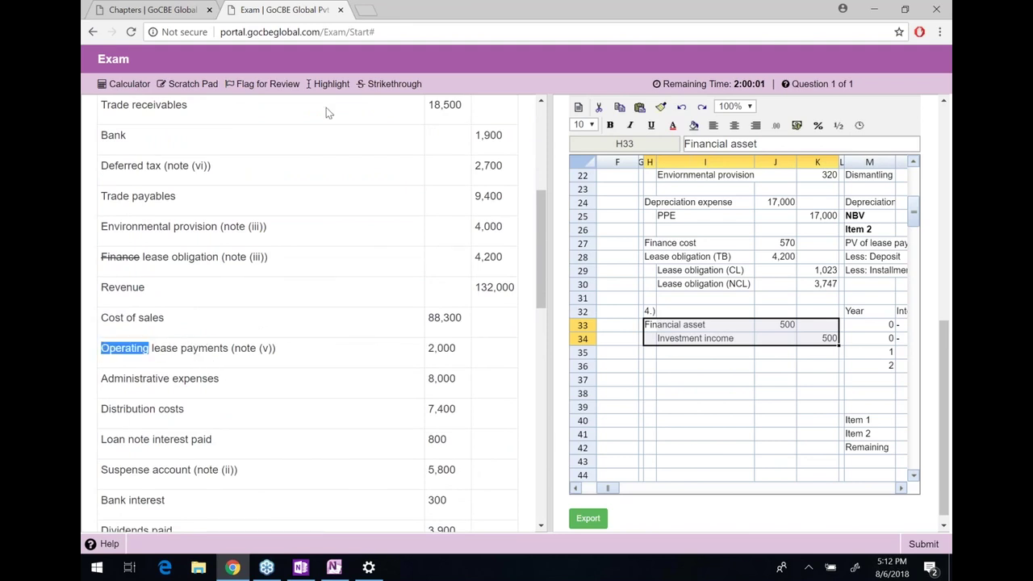
left_click(392, 84)
left_click(167, 349)
Scroll the question down to notes 4–6 and the current tax provision note
left_click_drag(166, 348, 241, 349)
left_click(481, 352)
left_click(241, 349)
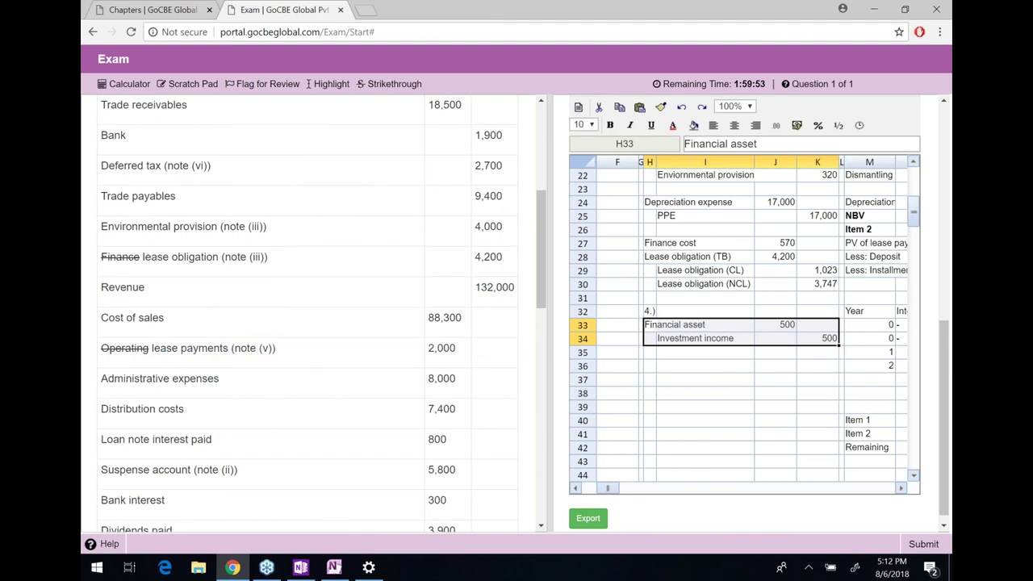
scroll(241, 348, "down", 1)
scroll(311, 323, "down", 6)
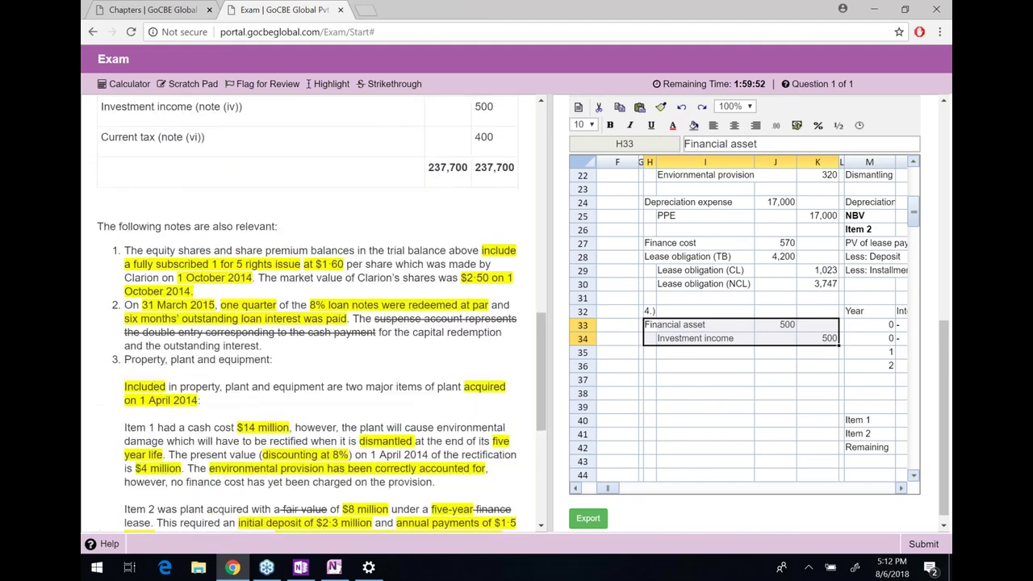
scroll(311, 413, "down", 4)
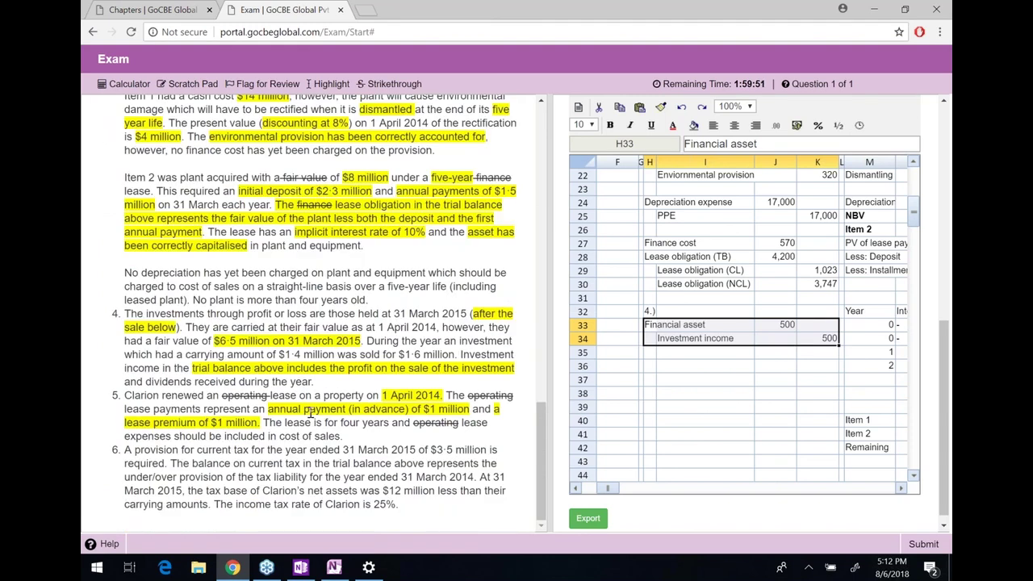
Enter 'Annual Lease rentals' 1000 and 'Years' 4 in the lease working
left_click_drag(311, 414, 465, 408)
left_click(251, 419)
left_click(705, 447)
key("Right")
key("Right")
key("Right")
key("Right")
key("Up")
key("Up")
key("Down")
key("Down")
key("Down")
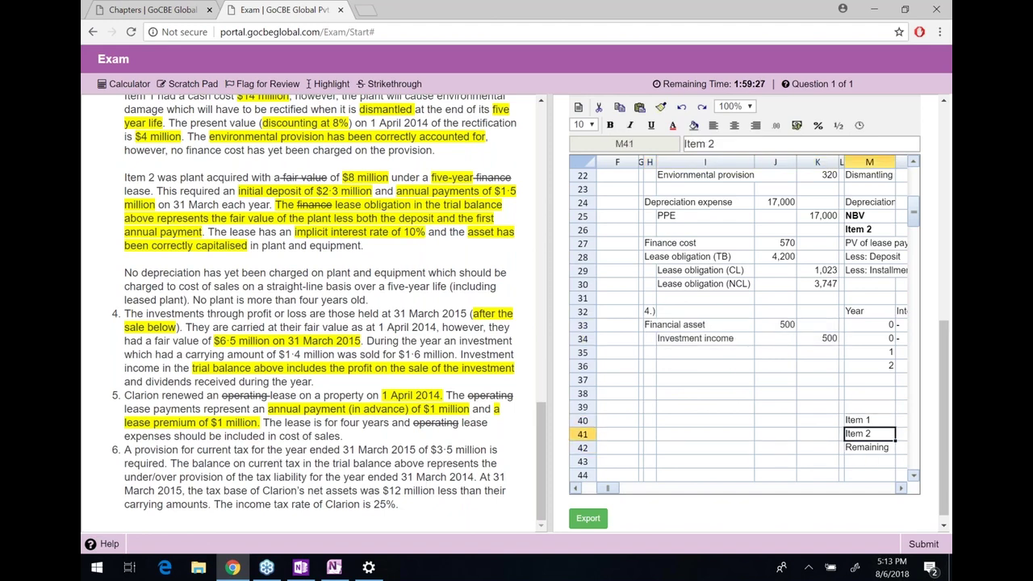
key("Down")
key("Down")
key("Right")
key("Right")
key("Right")
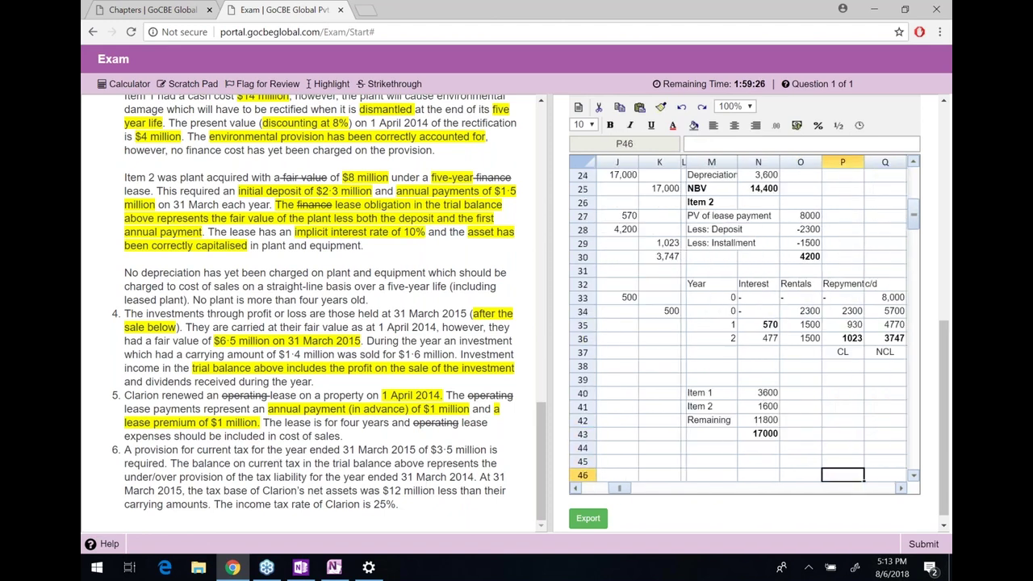
key("Left")
key("Left")
key("Left")
type("Annu")
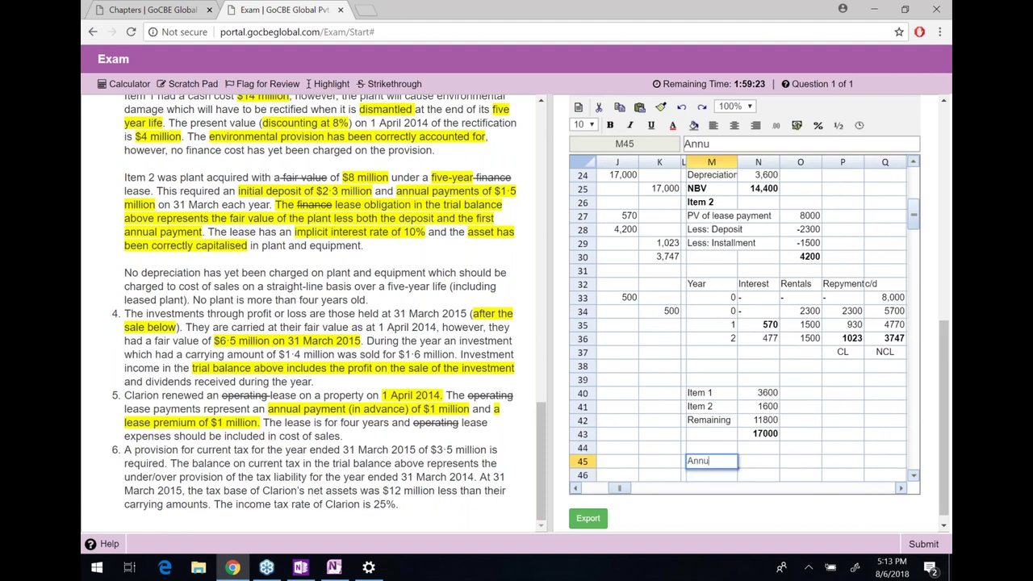
type("al Lease rentals")
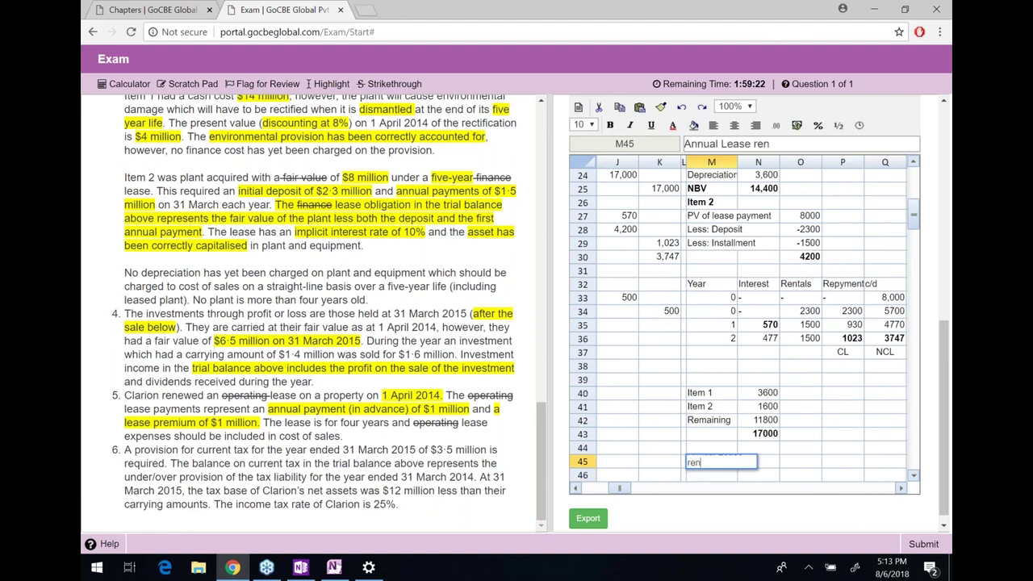
key("Tab")
key("Tab")
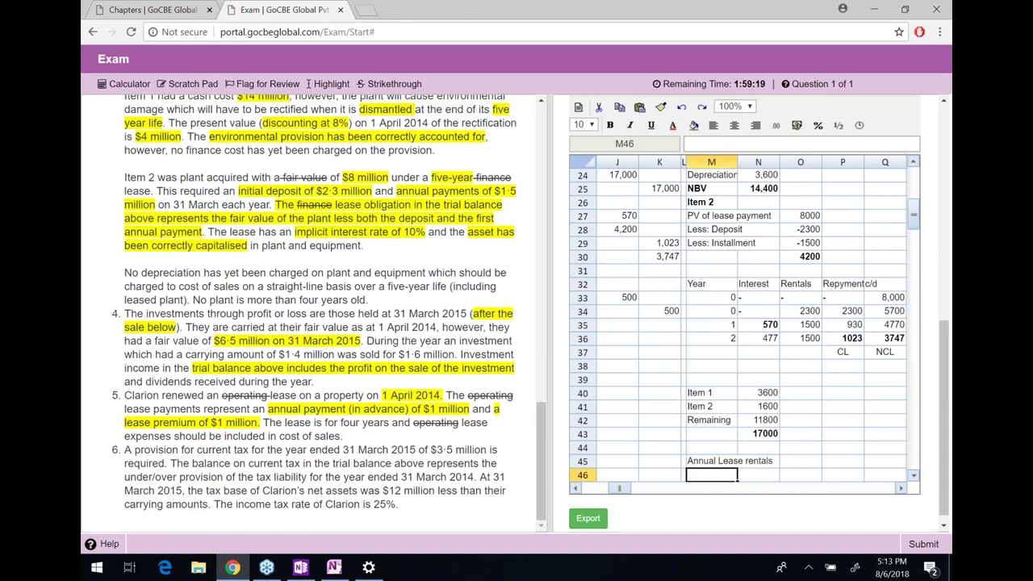
type("1000")
key("Return")
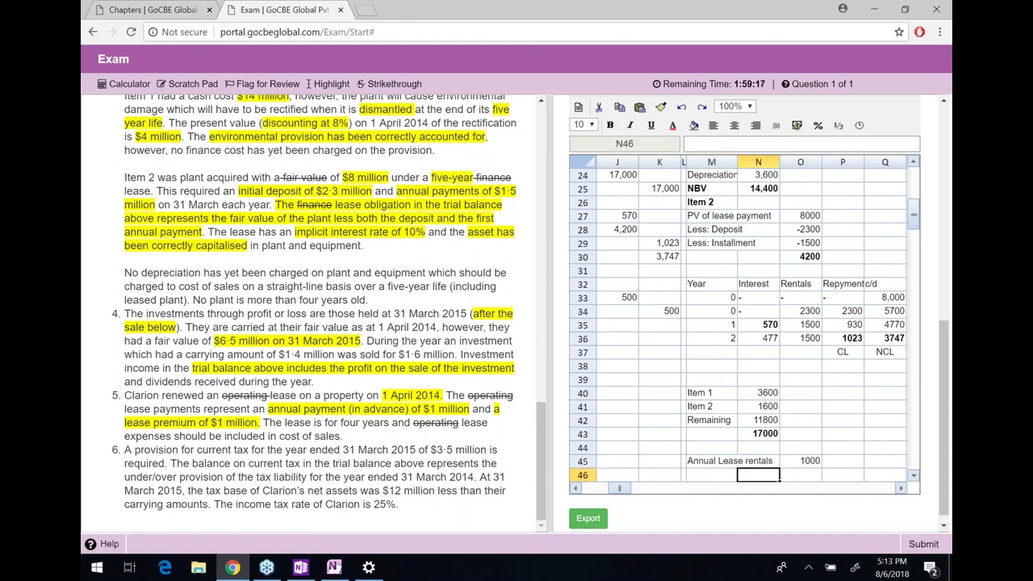
type("Years")
key("Tab")
key("Tab")
type("4")
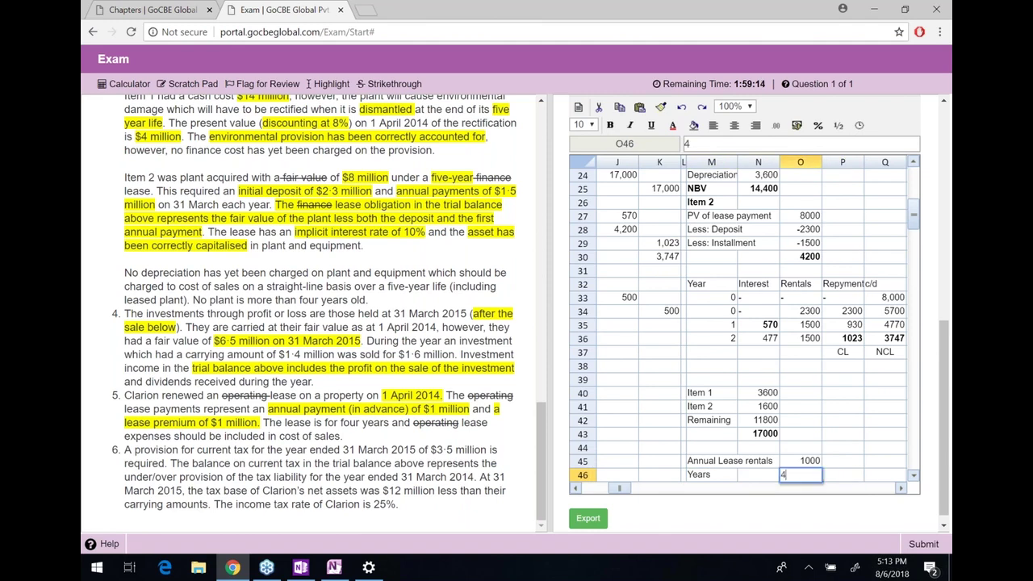
key("Return")
Multiply rentals by years (=O45*O46) to get 4000, then add 'Lease premium' 1000
type("=")
key("Up")
key("Up")
type("*")
key("Up")
key("Return")
key("Return")
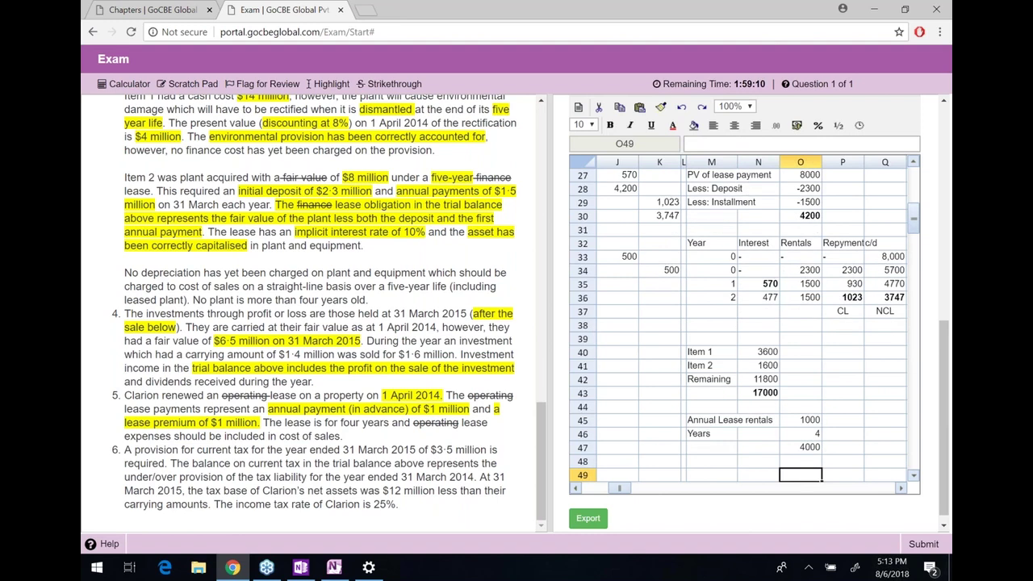
key("Up")
key("Left")
key("Left")
type("Lease premium")
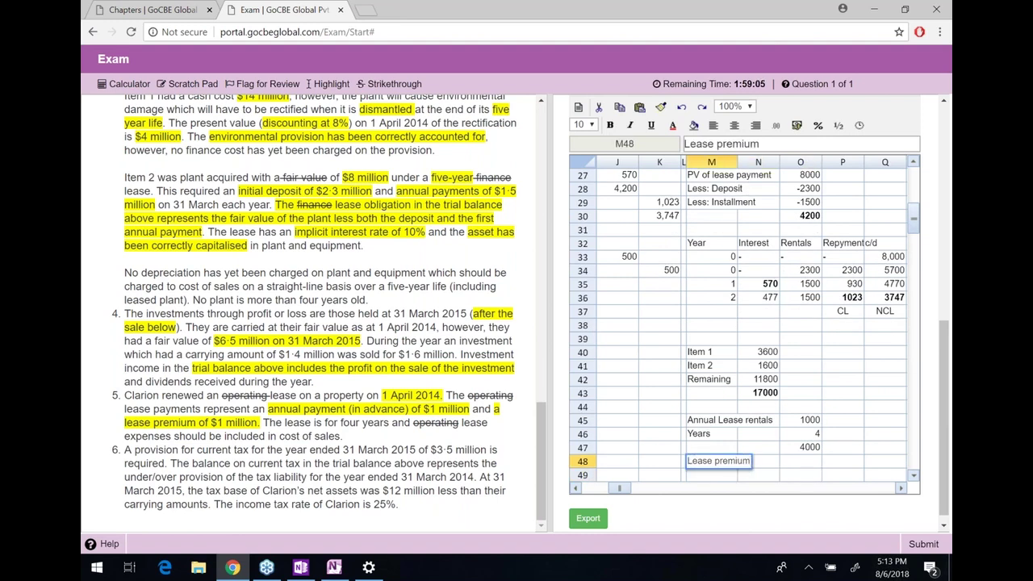
key("Tab")
key("Tab")
type("1000")
key("Return")
Total the payments with =SUM(O47:O48) giving 5000, labelled 'Total Payments'
type("=sum")
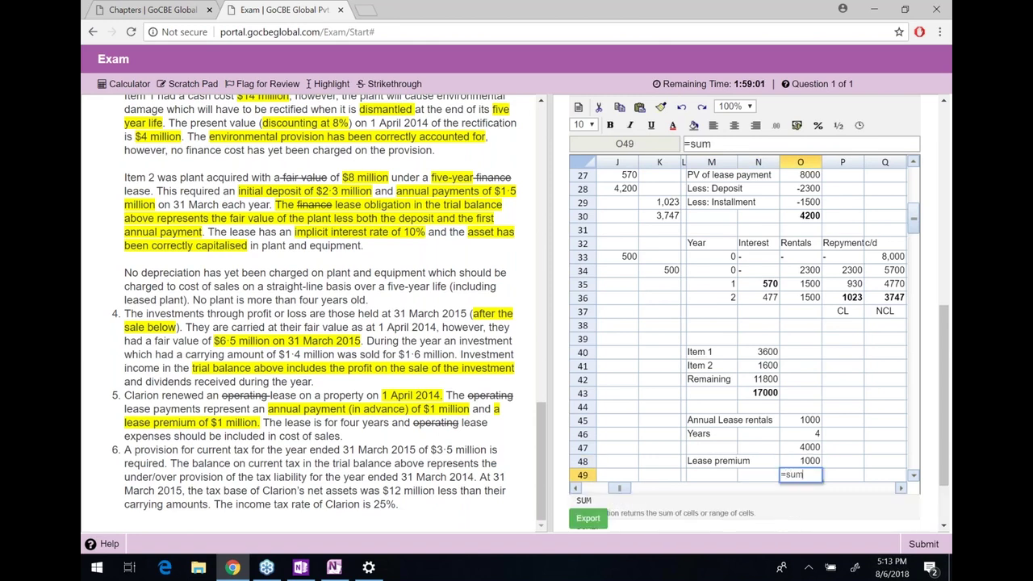
type("(o47:o48)")
key("Return")
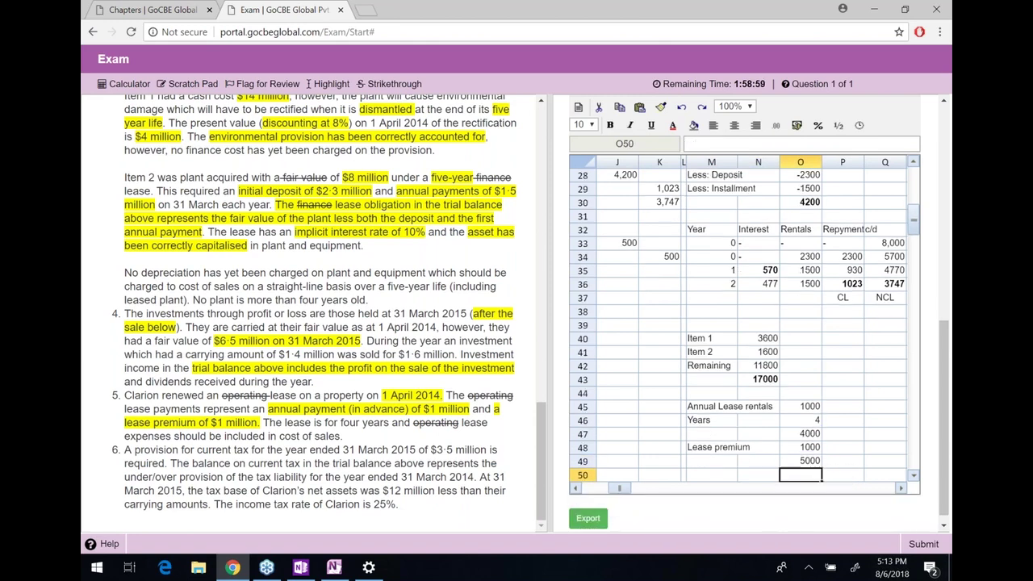
key("Left")
key("Left")
key("Up")
type("Totsl")
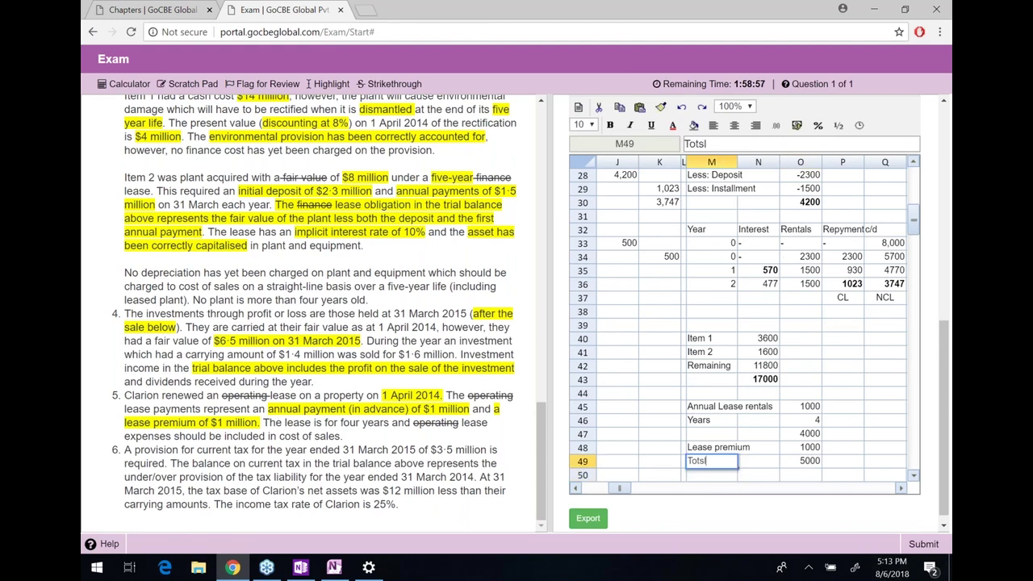
key("BackSpace")
key("BackSpace")
type("al Payments")
key("Return")
Add a 'Total Years' row with value 4, correcting the label's spelling
type("Le")
key("BackSpace")
key("BackSpace")
type("Totl")
key("BackSpace")
type("al Yeards")
key("Return")
key("Up")
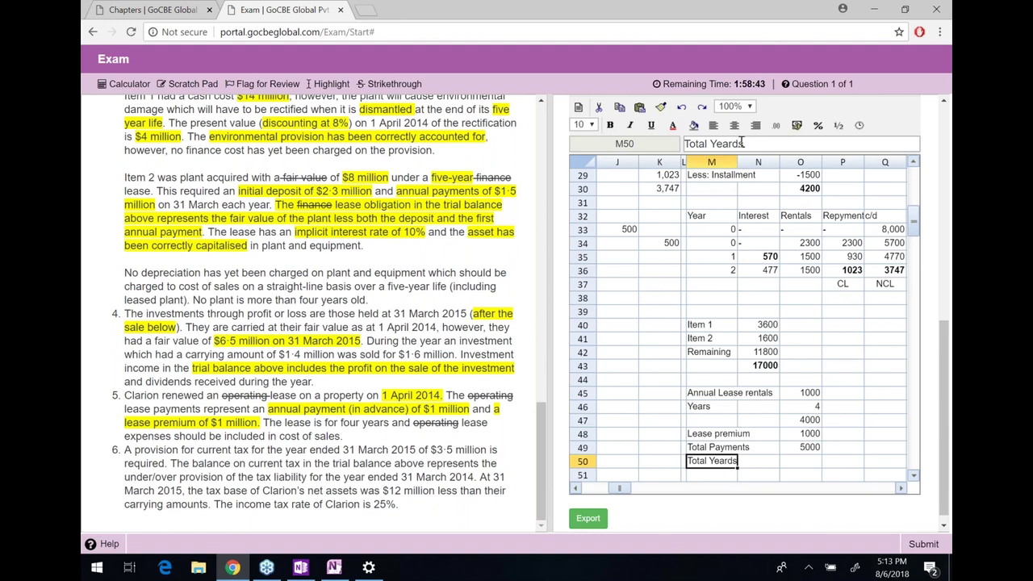
left_click(742, 142)
key("BackSpace")
key("Tab")
type("4")
key("Return")
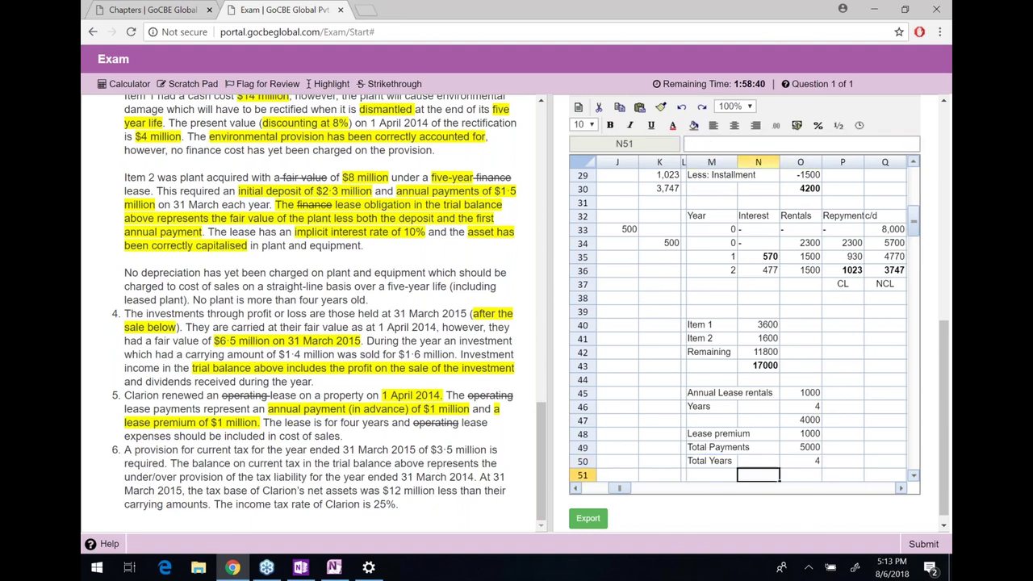
Add a bold 'Expense per yeaar' row with =O49/O50 giving 1250
type("Expense ")
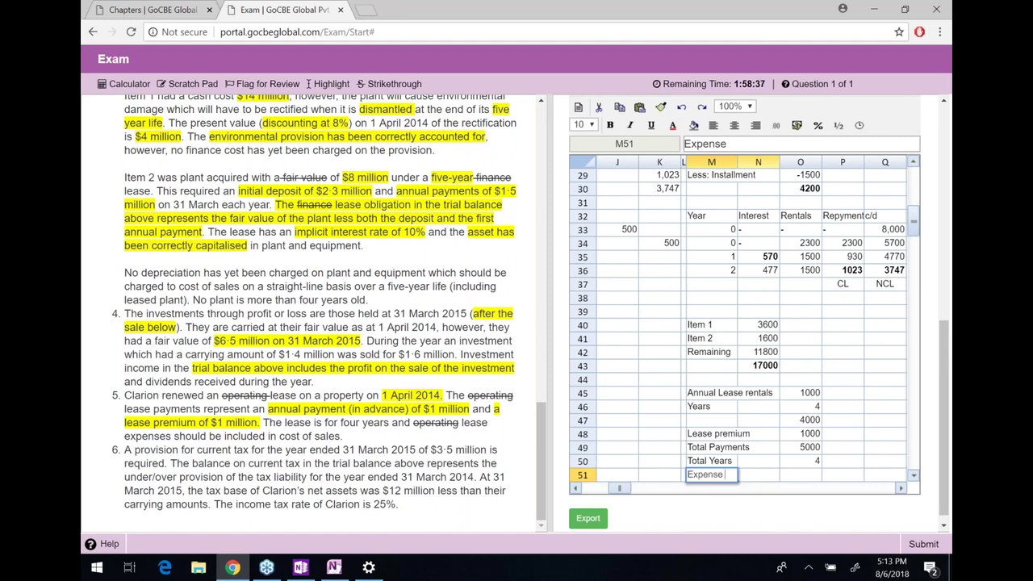
type("per yeaar")
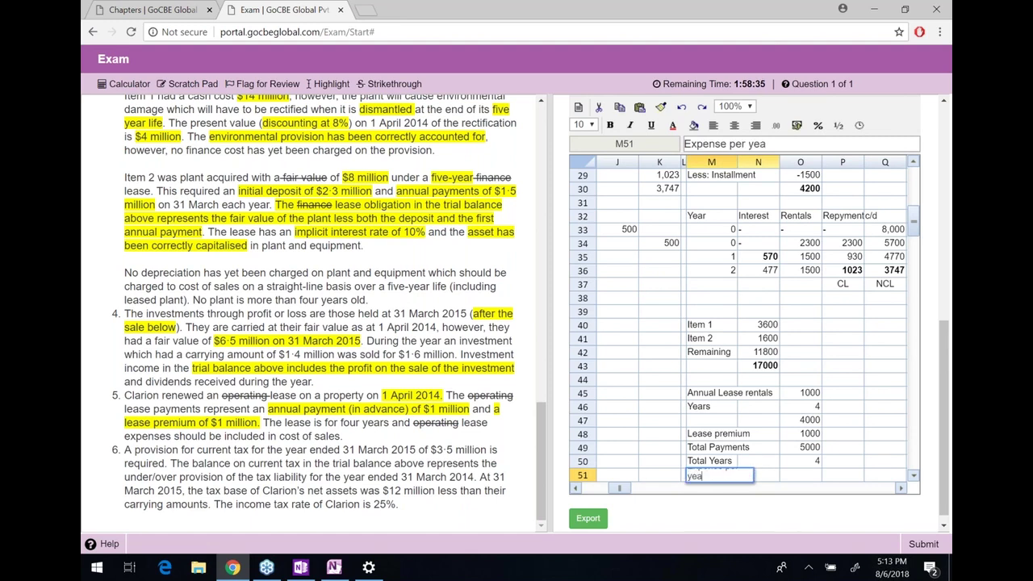
key("Tab")
key("Tab")
type("=O50")
key("Up")
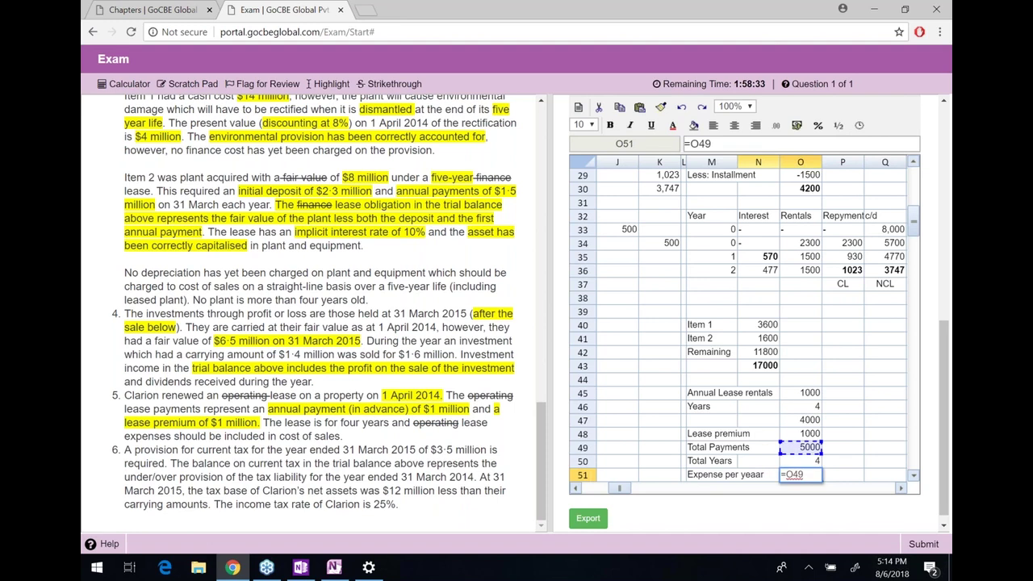
type("/")
key("Up")
key("Return")
left_click(758, 433)
left_click(711, 434)
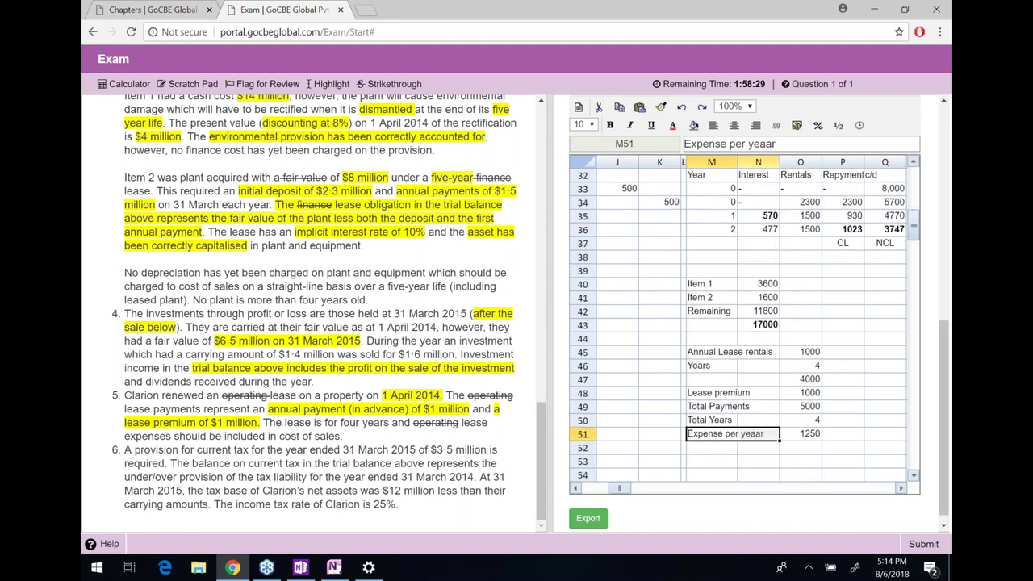
key("ctrl+b")
key("Right")
key("ctrl+b")
Add 'Already Paid' 2000 and a 'Prepaid' 750 row below the lease expense
key("Left")
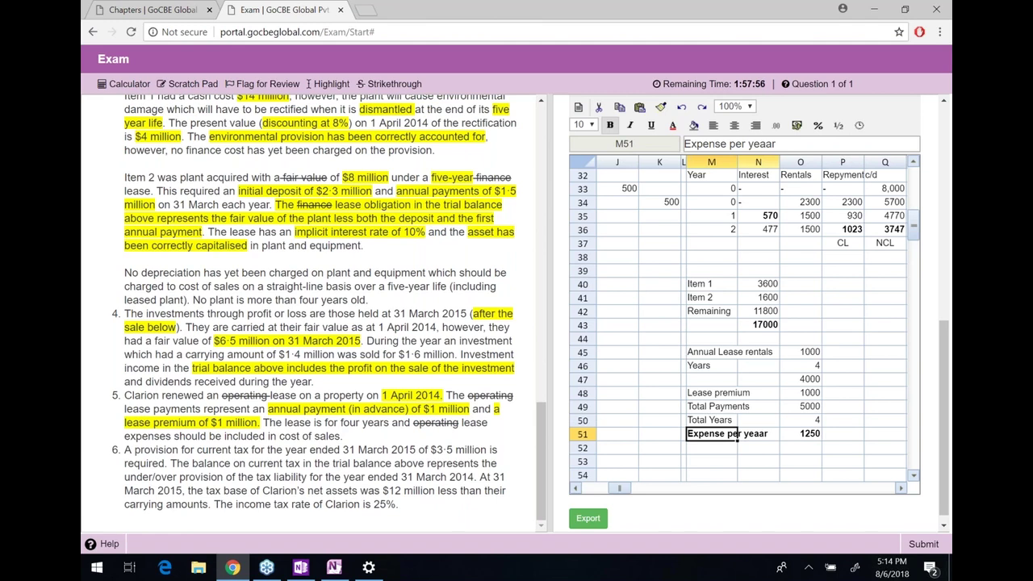
key("Return")
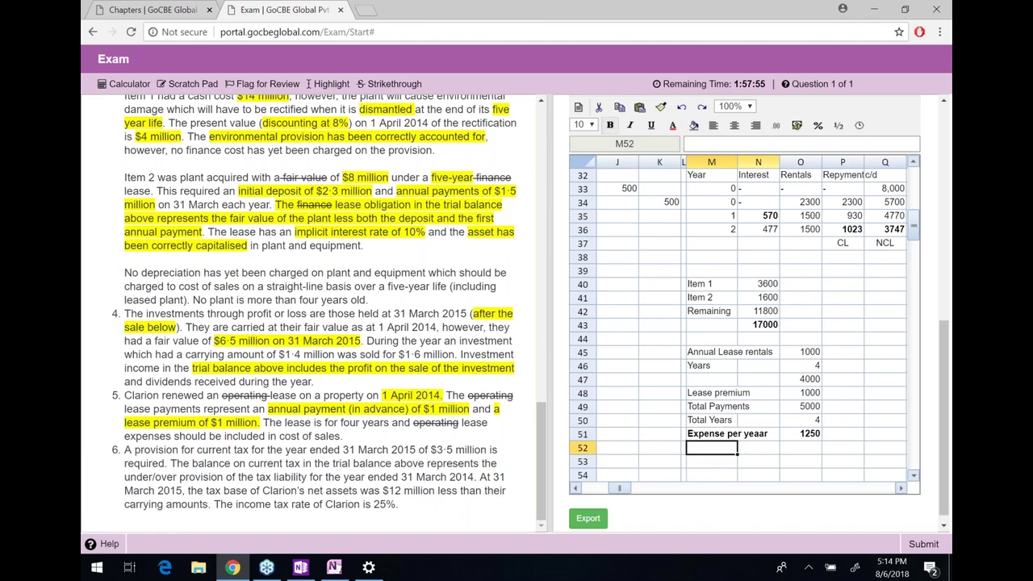
type("Alre")
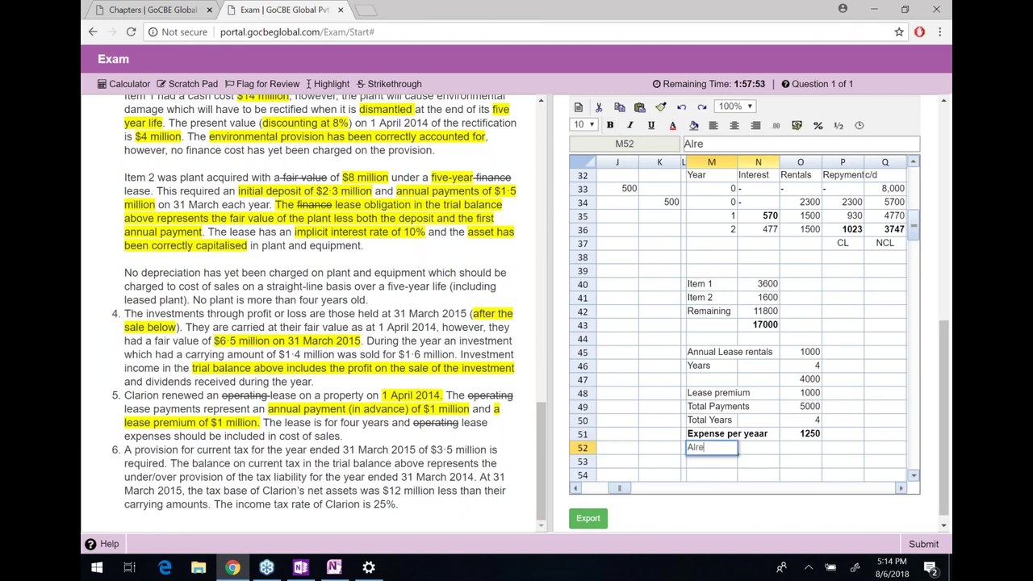
type("ady Paid")
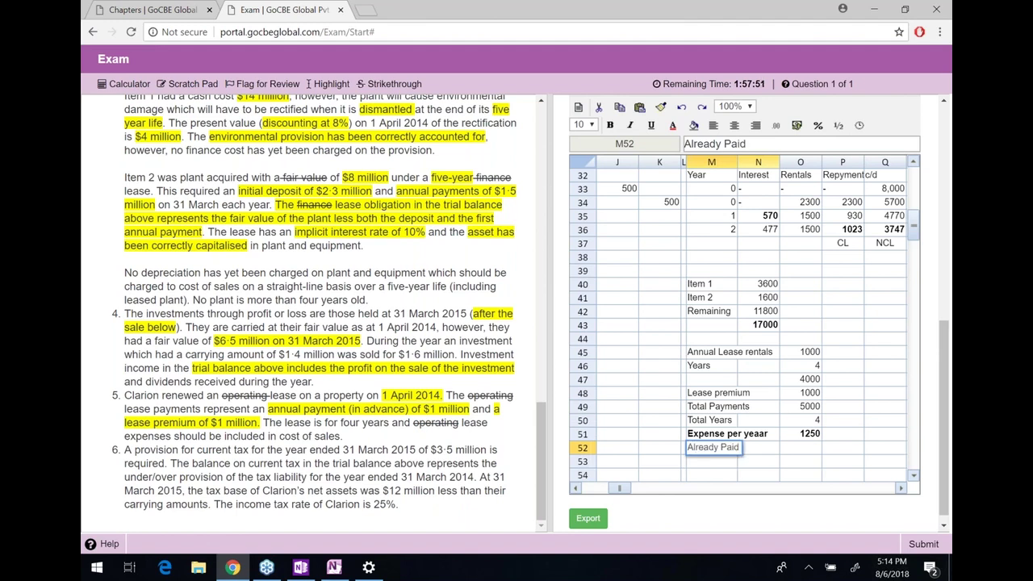
key("Return")
key("Right")
key("Right")
type("250")
key("BackSpace")
key("BackSpace")
key("BackSpace")
key("Right")
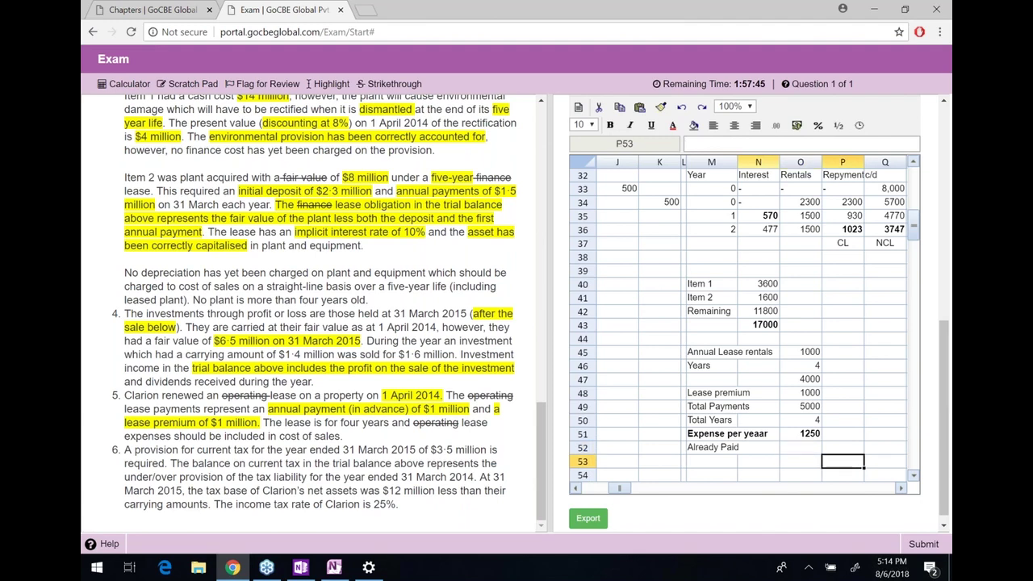
left_click(800, 447)
type("2000")
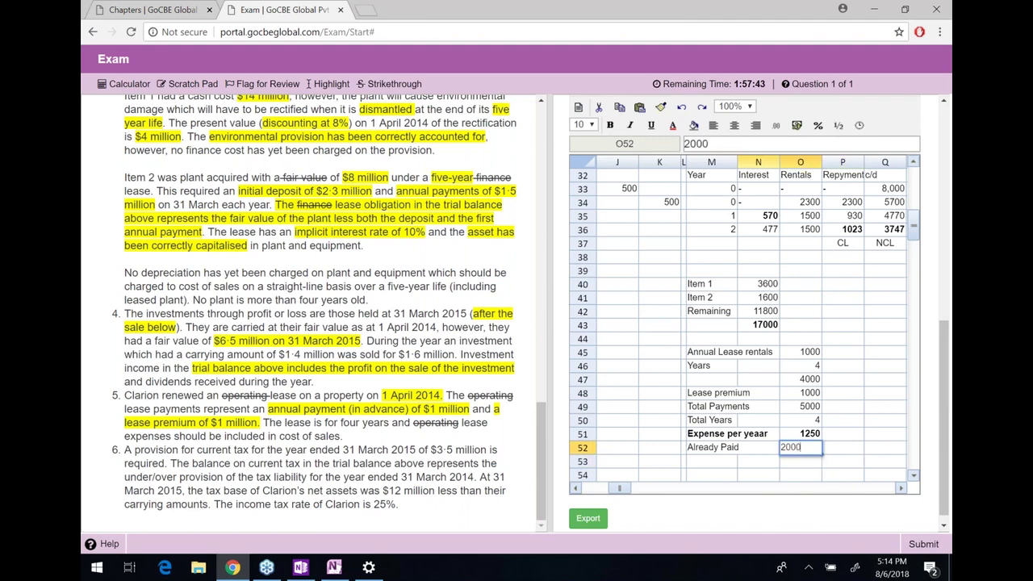
key("Return")
type("750")
key("Return")
key("Up")
key("Left")
key("Left")
type("Prepaid")
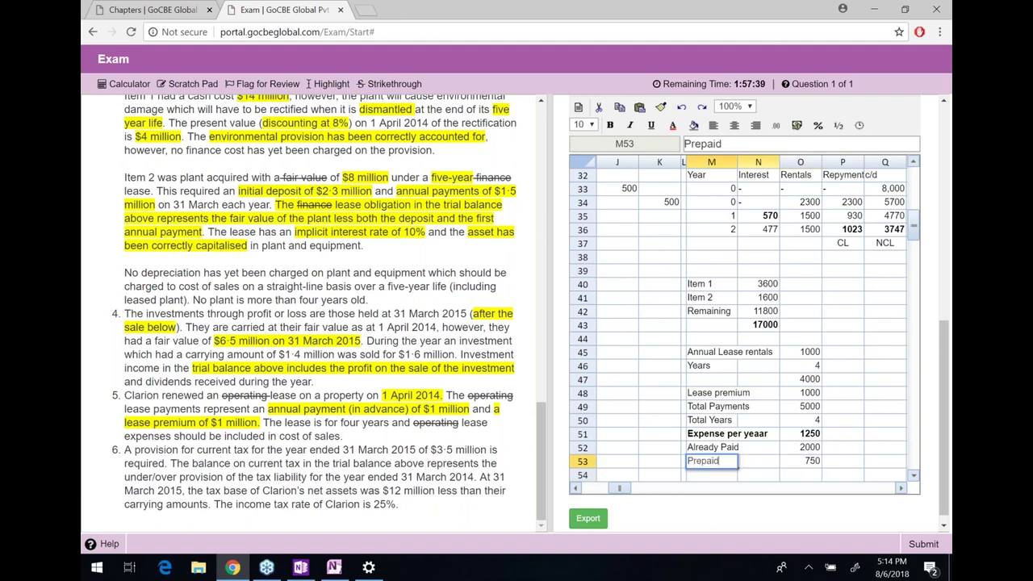
Head the journal '5.)' and debit Cost of sales 1250
key("Return")
key("Left")
key("Left")
key("Left")
key("Left")
key("Left")
key("Up")
key("Up")
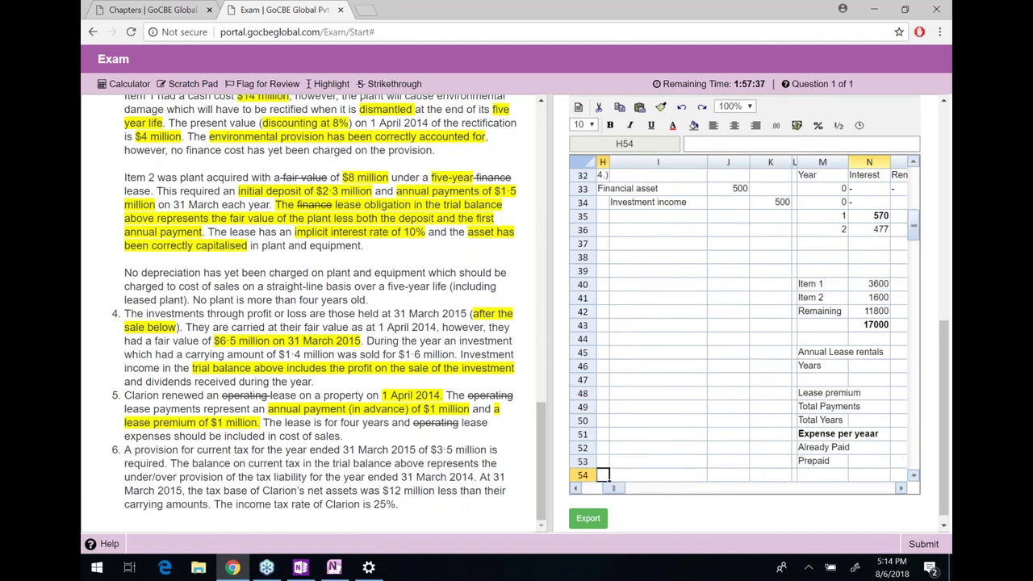
key("Up")
key("Up")
key("Up")
key("Up")
key("Up")
type("5.)")
key("Return")
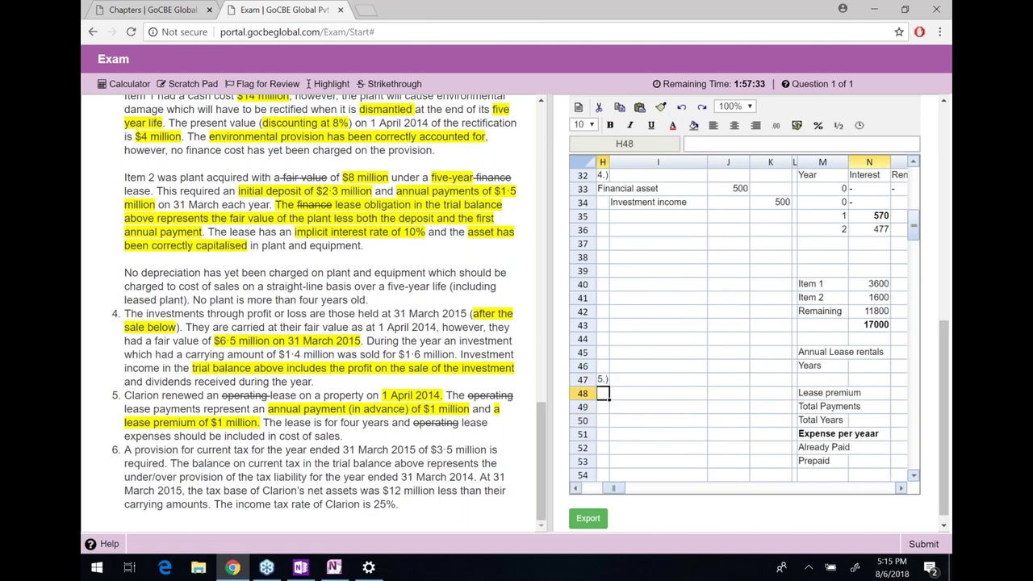
type("Cot of")
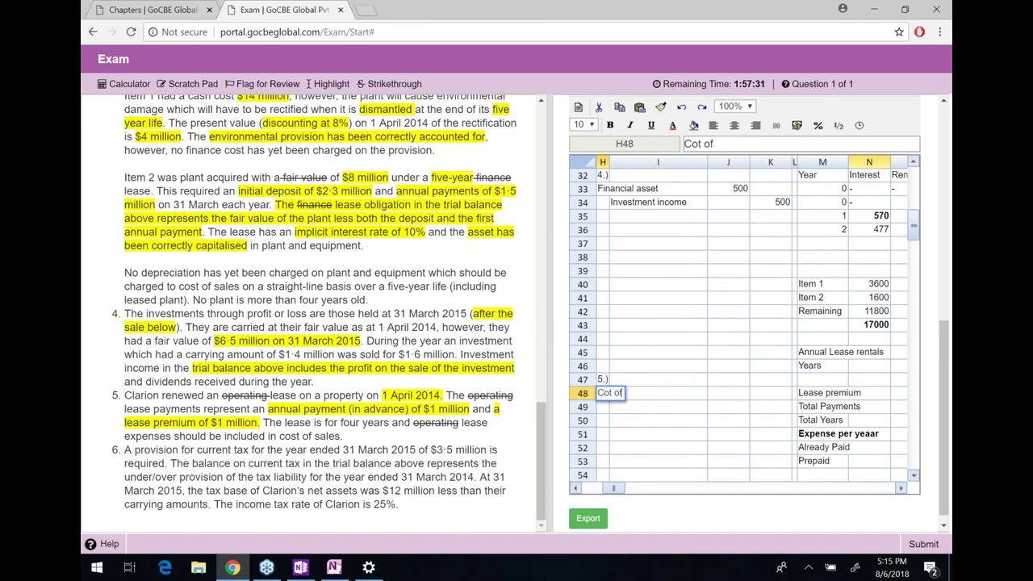
type("st of sales")
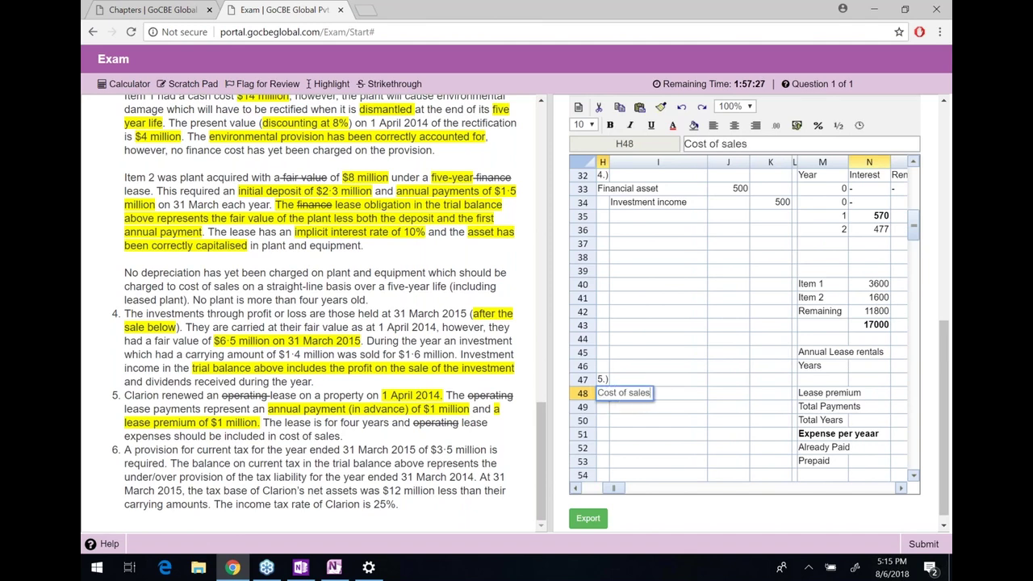
left_click(728, 393)
type("1250")
key("Return")
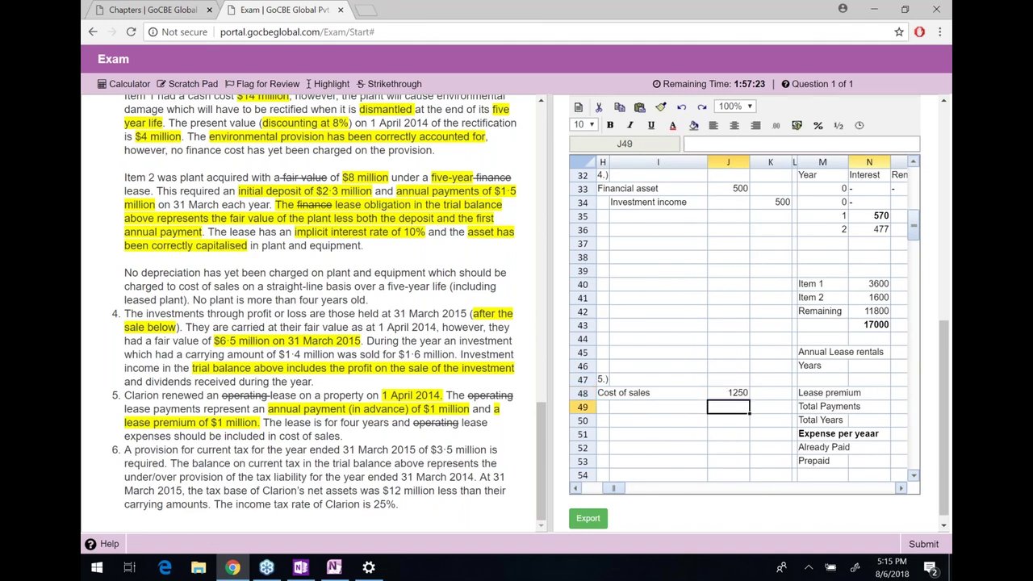
Credit Lease payments 2000 in row 50
left_click(658, 419)
type("Lease poay")
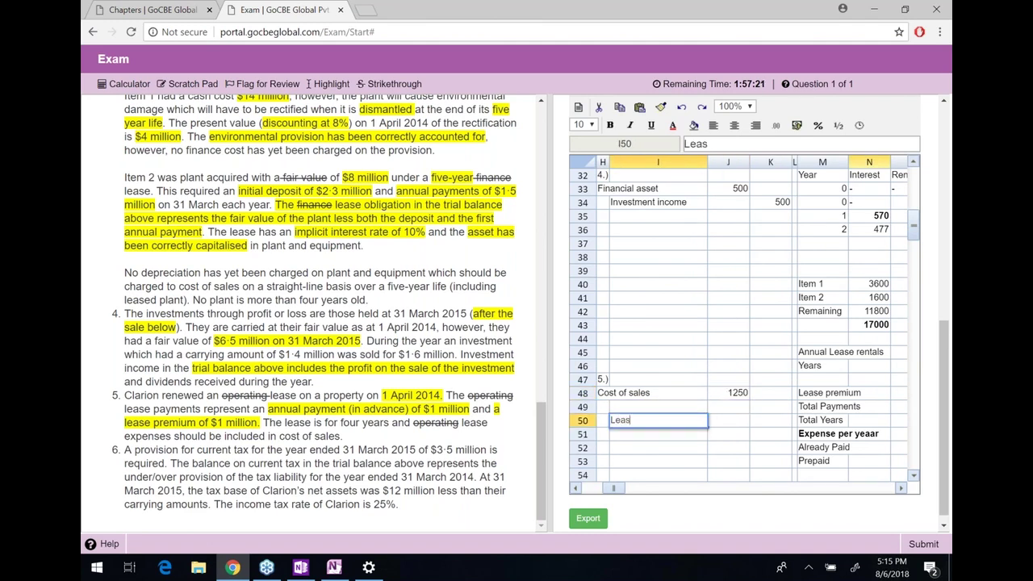
key("BackSpace")
key("BackSpace")
key("BackSpace")
type("aymenmt")
key("BackSpace")
type("ts")
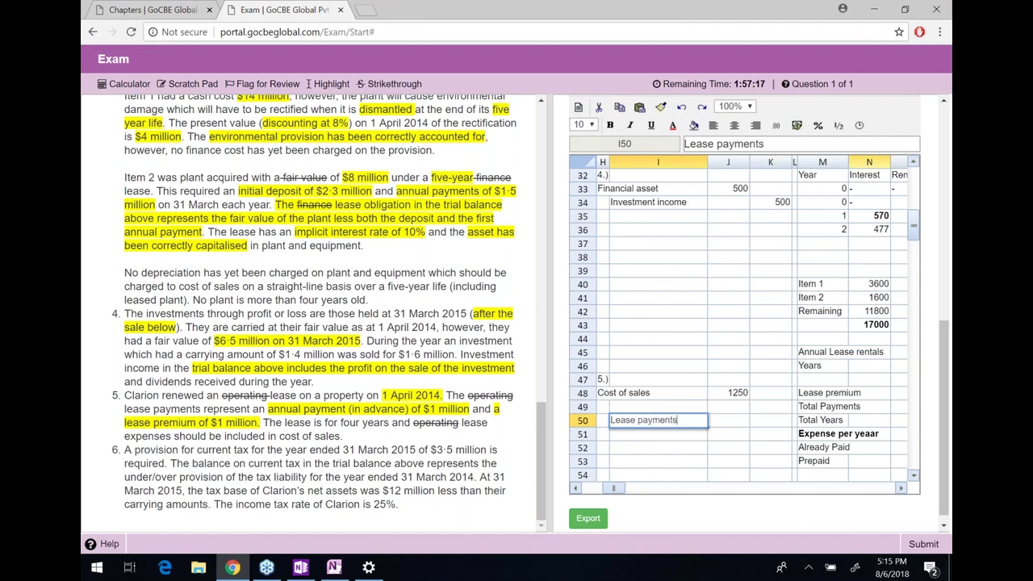
left_click(770, 420)
type("2000")
key("Return")
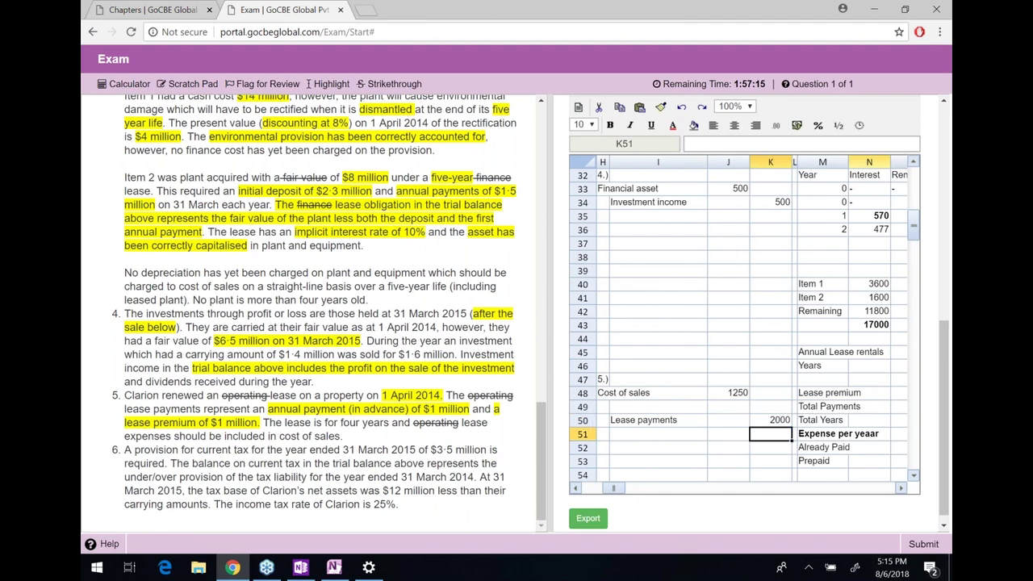
Debit 'Prepaid rentals (Current asset)' with =K50-J48, giving 750
key("Left")
key("Left")
key("Up")
key("Up")
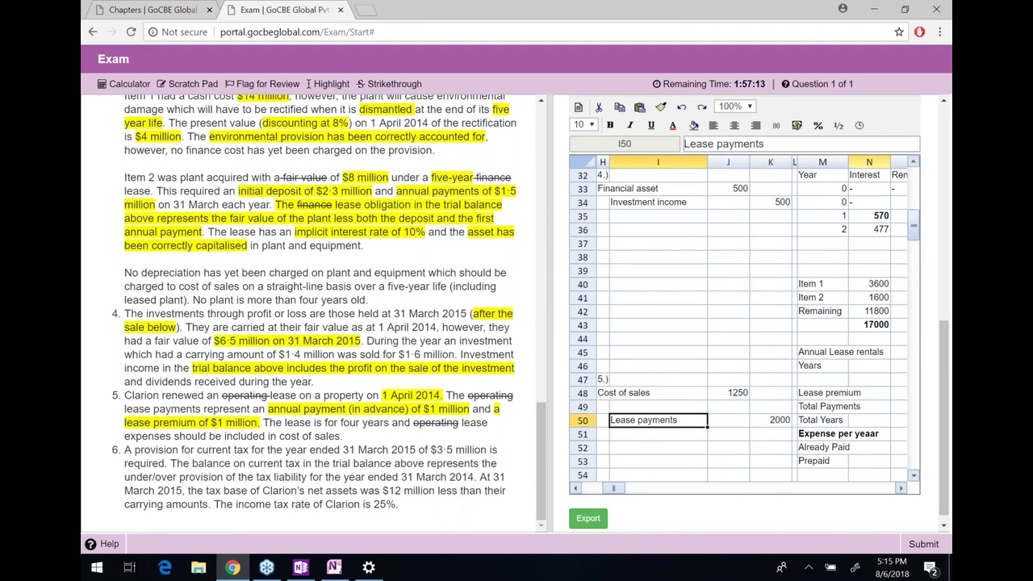
key("Left")
type("Prepaid")
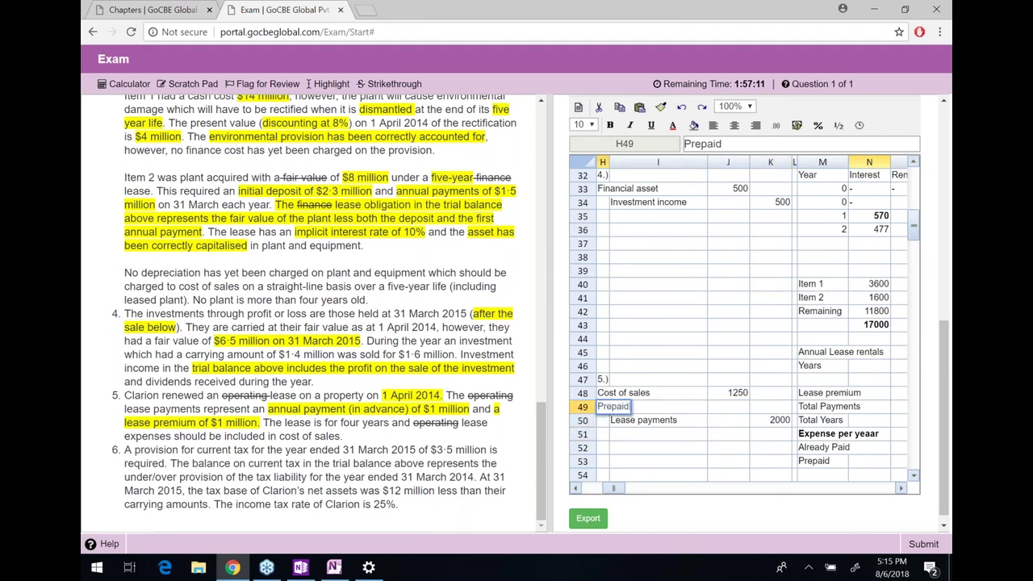
type(" rental")
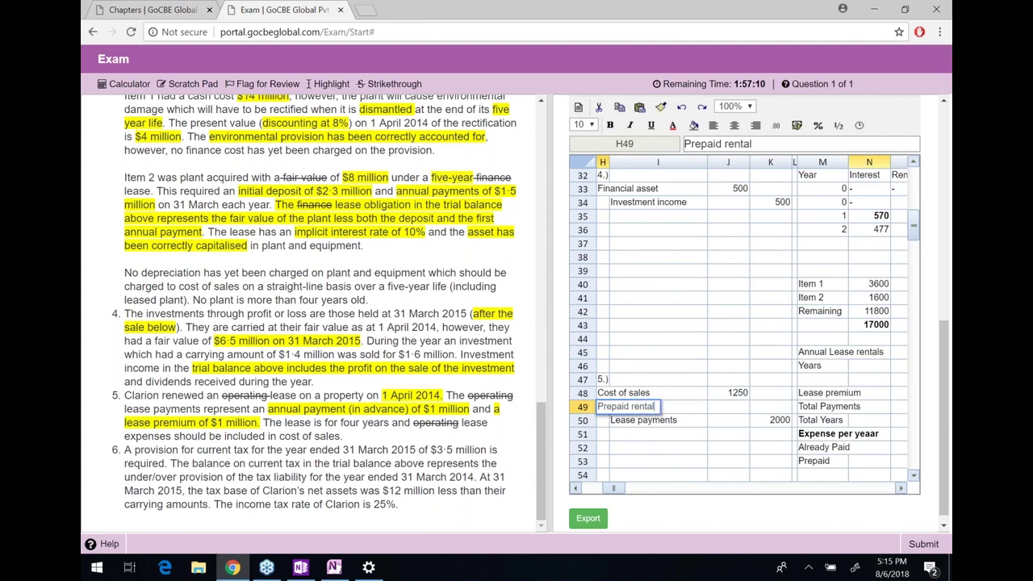
type("s (Curren")
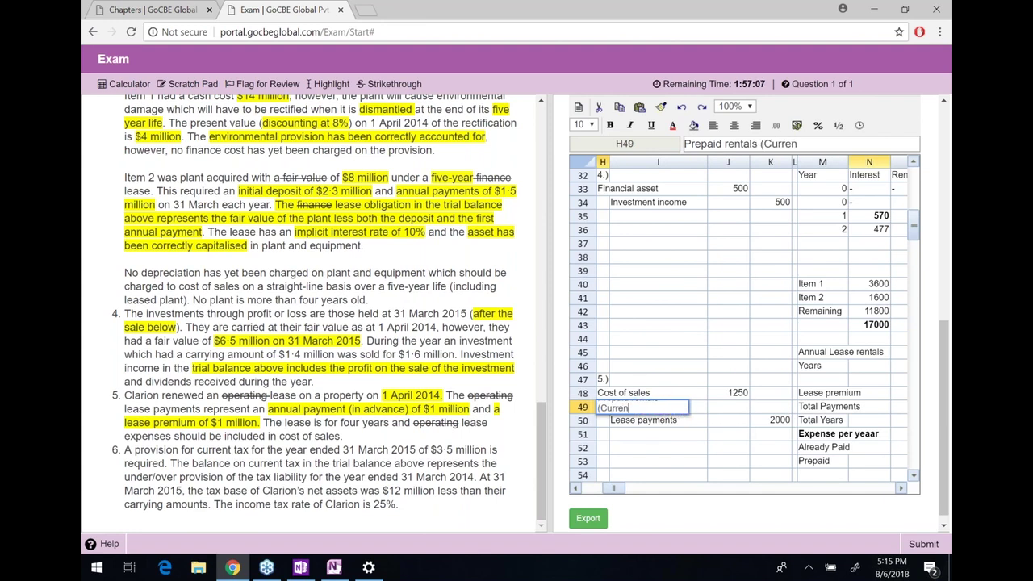
type("t asset)")
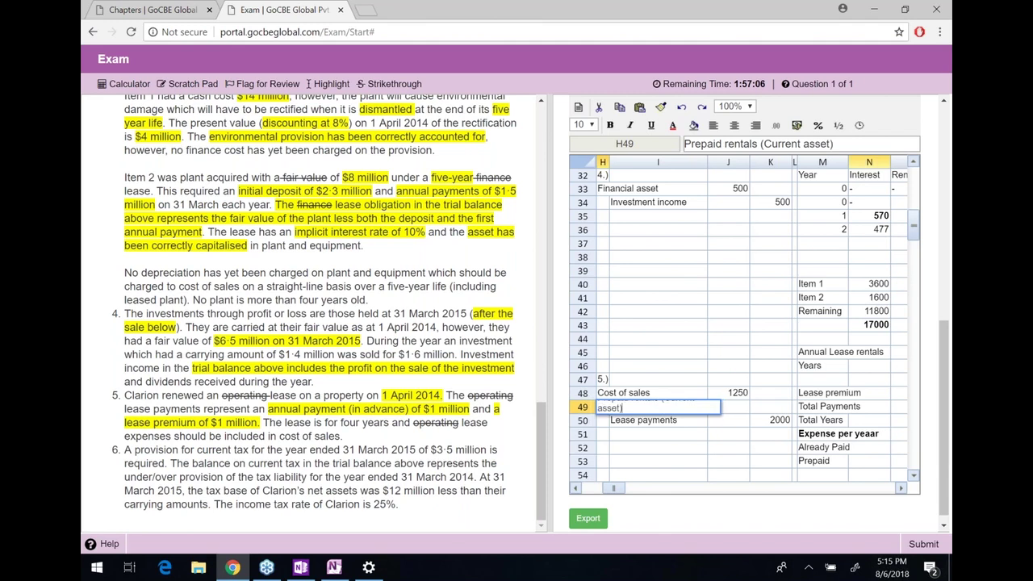
key("Tab")
key("Down")
key("Up")
key("Right")
type("=")
key("Down")
key("Right")
type("-")
key("Up")
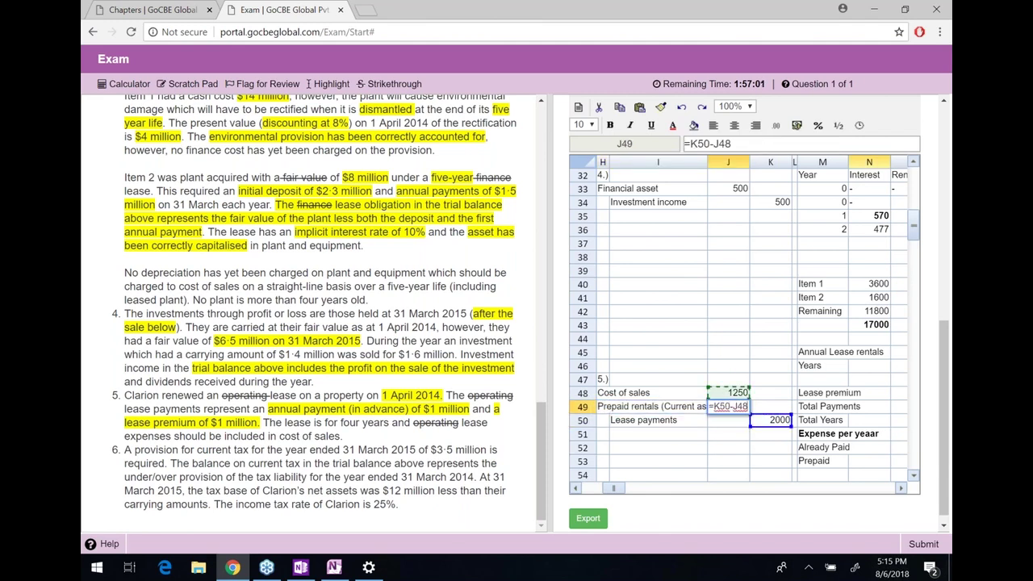
key("Return")
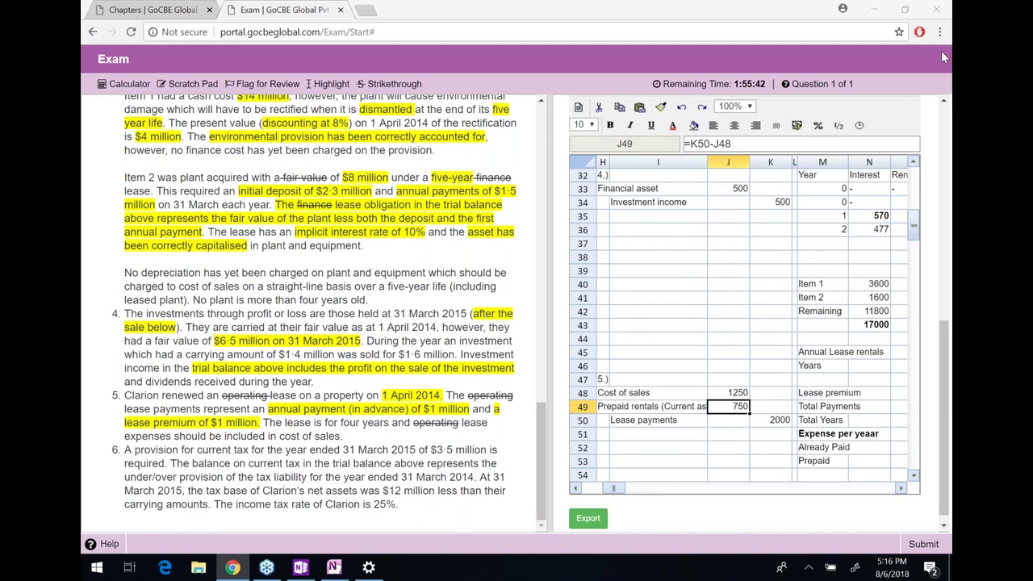
Highlight the $3·5 million amount in note 6
left_click(770, 272)
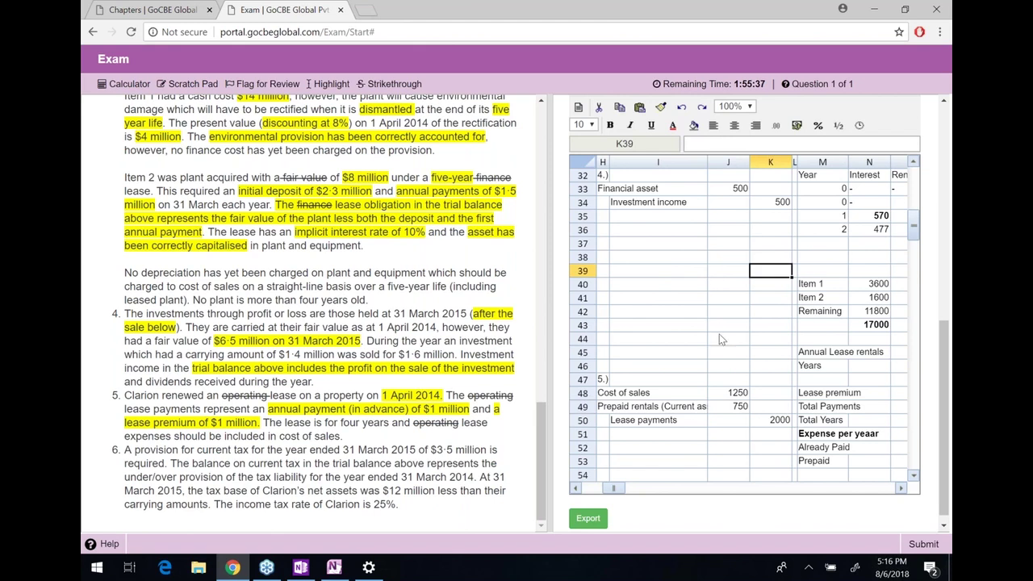
scroll(713, 306, "down", 1)
scroll(713, 305, "down", 1)
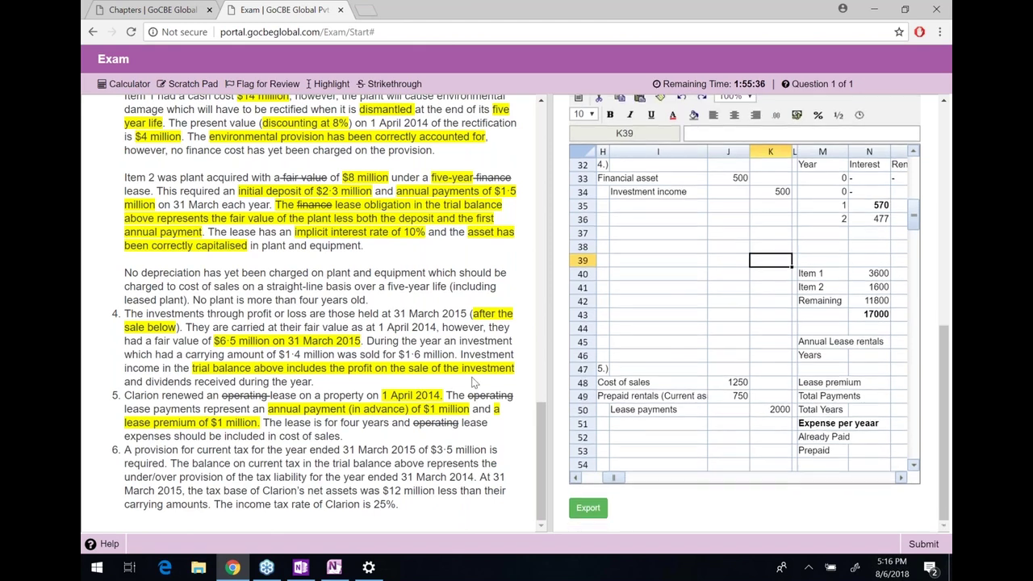
double_click(129, 449)
left_click(246, 472)
left_click_drag(126, 450, 268, 449)
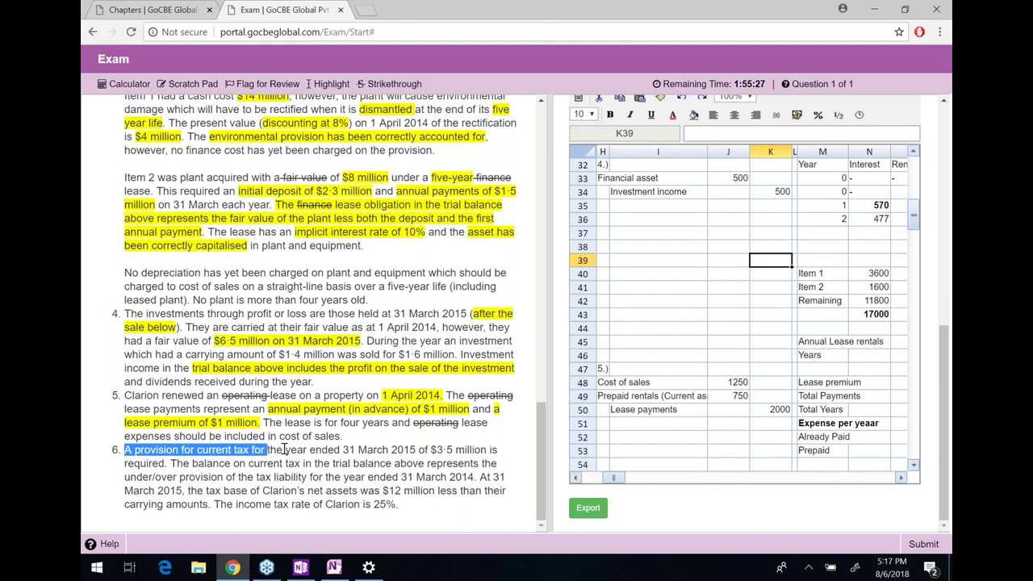
left_click(301, 447)
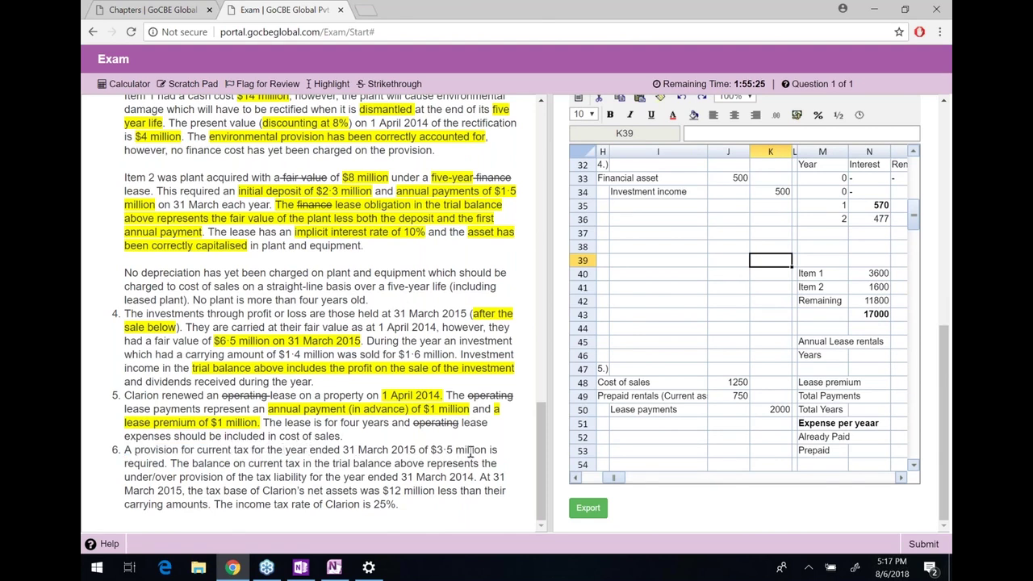
left_click_drag(487, 451, 430, 449)
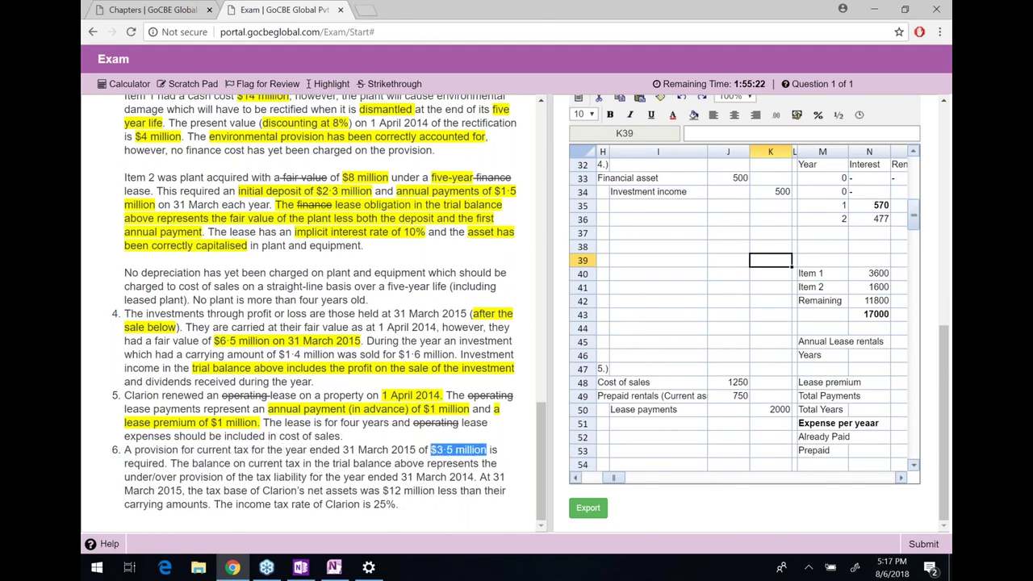
left_click(331, 84)
Highlight 'current tax for the year ended 31 March 2015' in note 6
left_click_drag(197, 450, 415, 450)
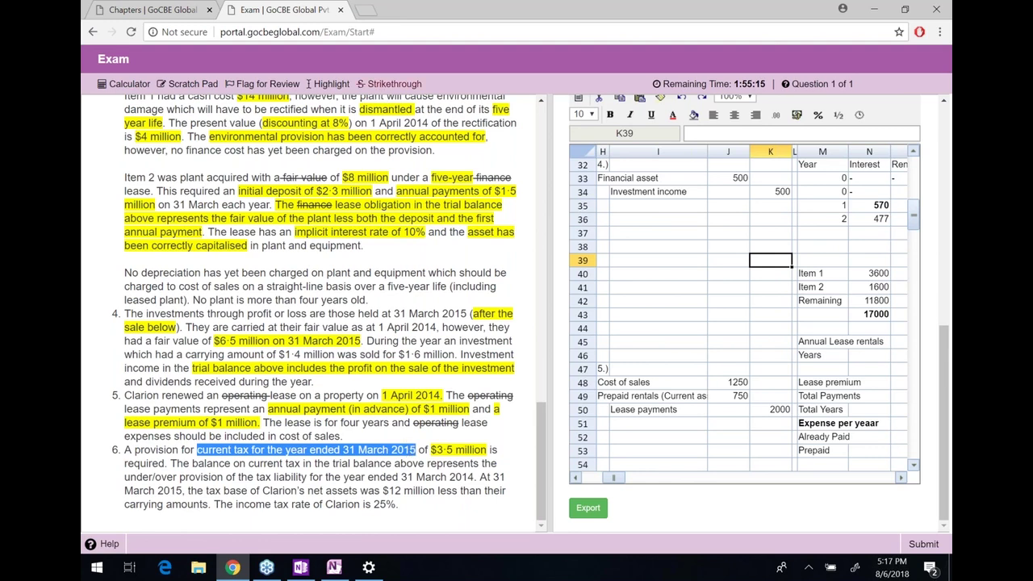
left_click(331, 84)
left_click(603, 438)
Enter the note 6 journal heading '6.)' with labels 'Tax expnse' and an indented 'Provision for tax'
key("Up")
key("Up")
key("Up")
key("Up")
key("Up")
key("Down")
key("Down")
key("Down")
key("Down")
key("Down")
key("Down")
key("Down")
key("Down")
key("Down")
key("Down")
key("Down")
key("Down")
key("Down")
key("Down")
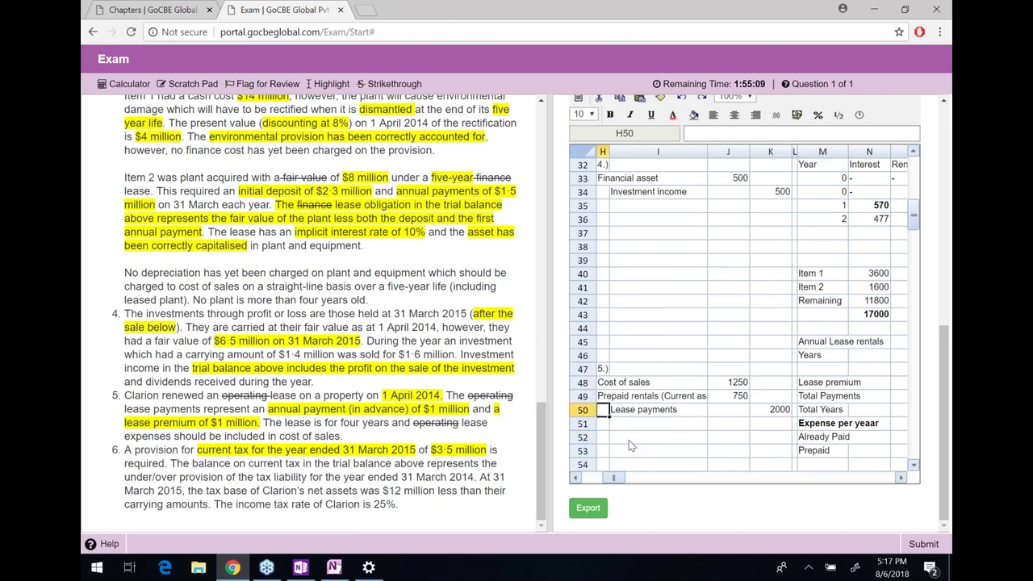
key("Down")
key("Down")
key("Down")
key("Up")
key("Up")
key("Up")
key("Up")
key("Up")
key("Up")
key("Up")
key("Up")
key("Up")
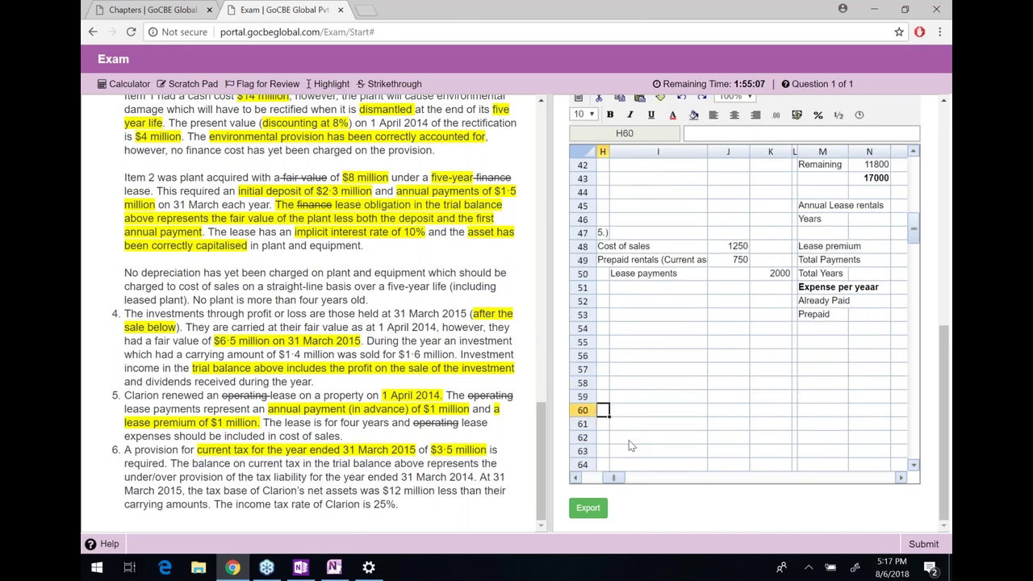
type("6.)")
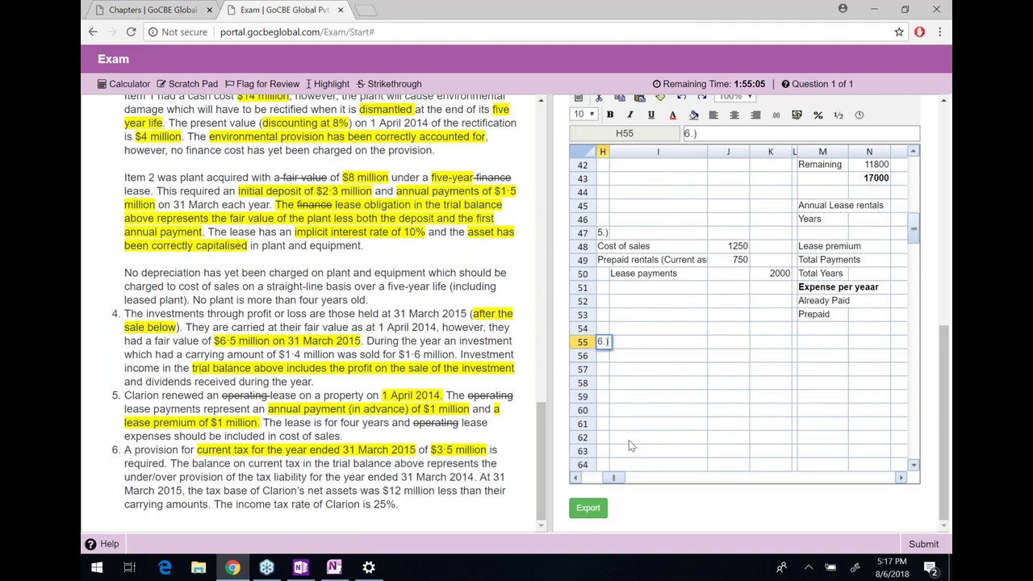
key("Return")
type("C")
key("BackSpace")
type("Tax expn")
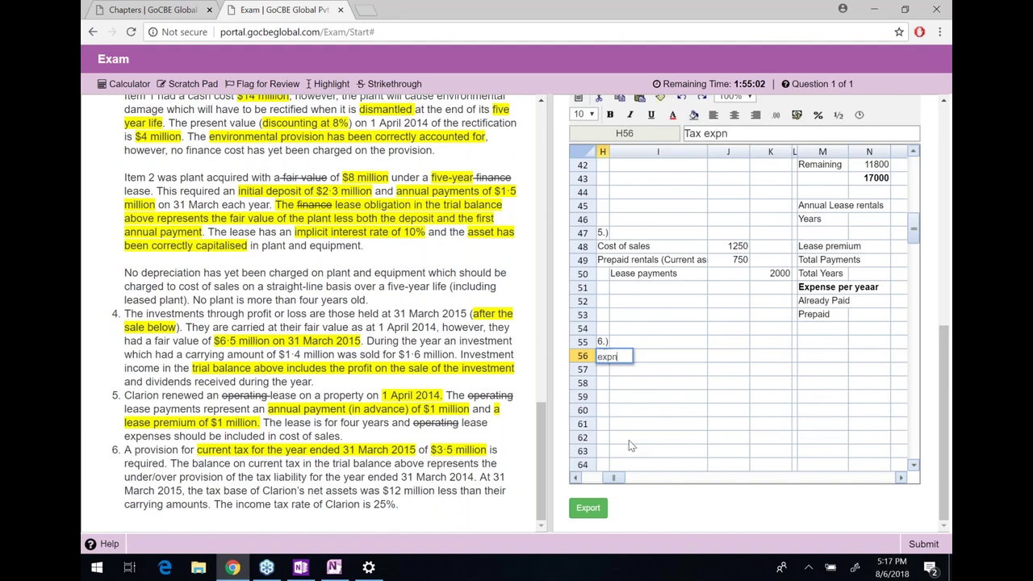
type("se")
key("Return")
key("Right")
type("Provision for tax")
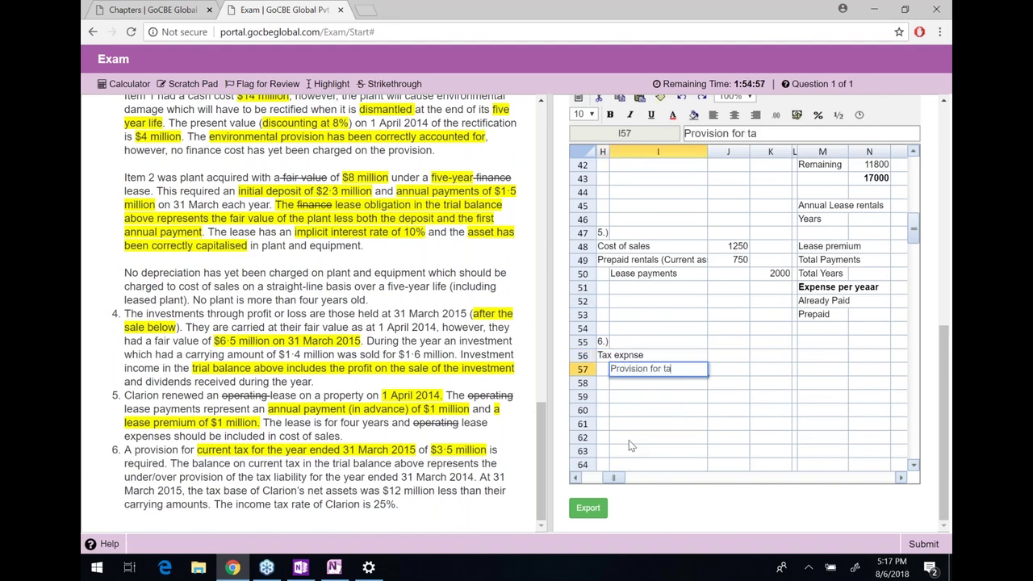
key("Return")
key("Return")
Enter 3500 as the tax expense debit and the provision for tax credit
key("Up")
key("Up")
key("Up")
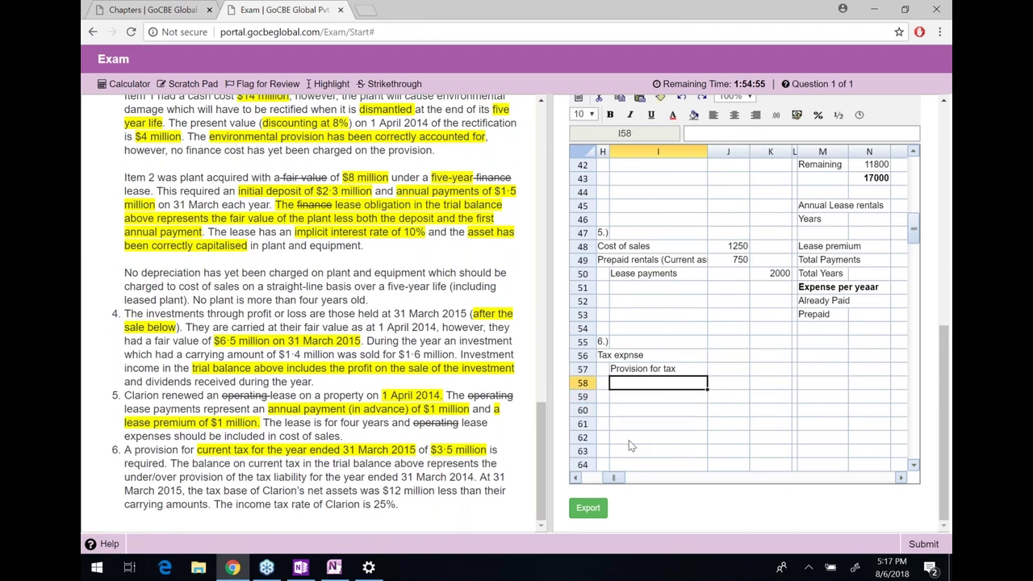
key("Right")
type("3")
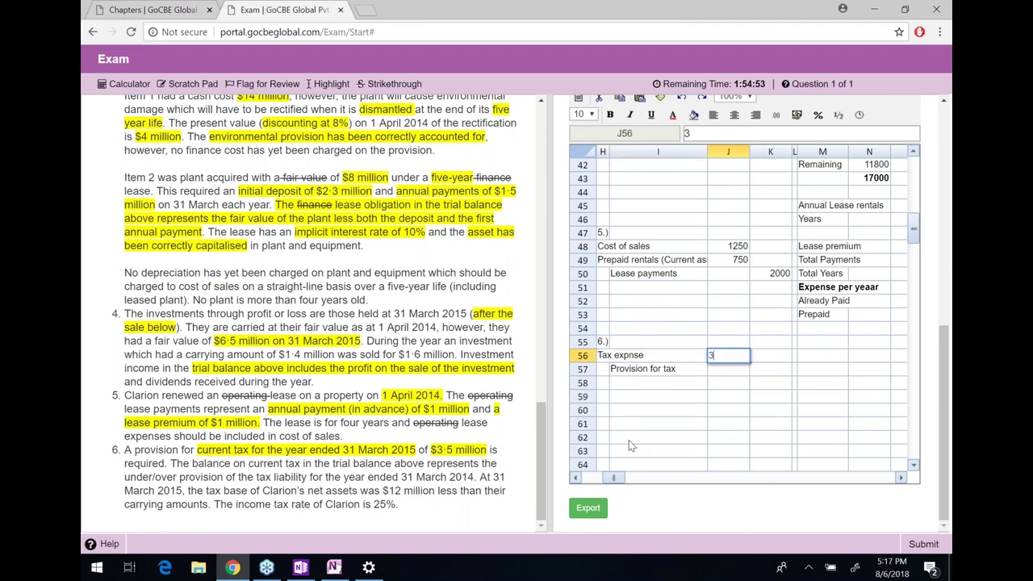
type("500")
key("Return")
key("Right")
type("3500")
key("Return")
Apply the #,##0 thousand-separator format to the journal amounts in J48:K57
key("Up")
key("shift+Up")
key("shift+Left")
key("shift+Up")
key("shift+Up")
key("shift+Up")
key("shift+Up")
key("shift+Up")
key("shift+Up")
key("shift+Up")
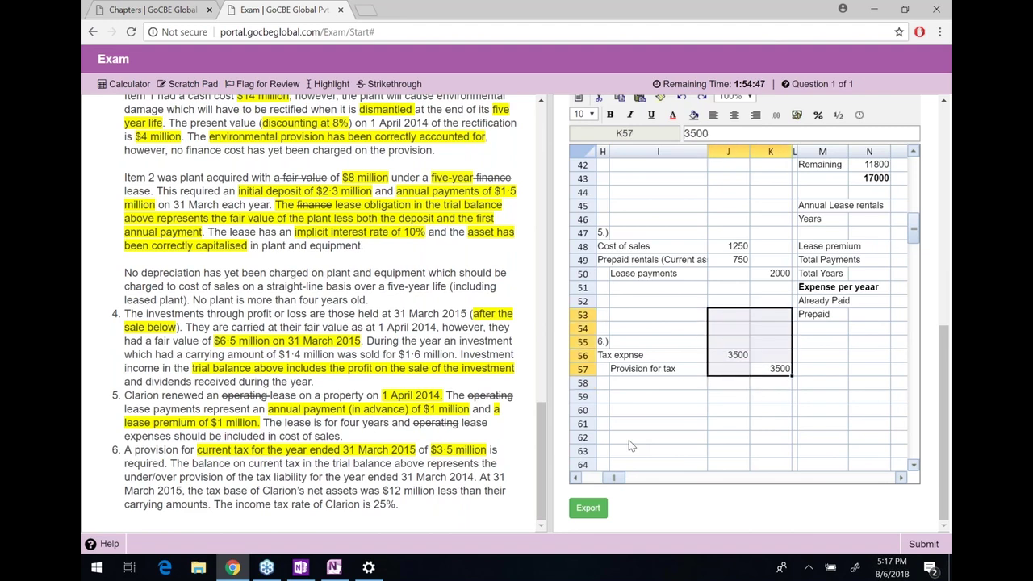
key("shift+Up")
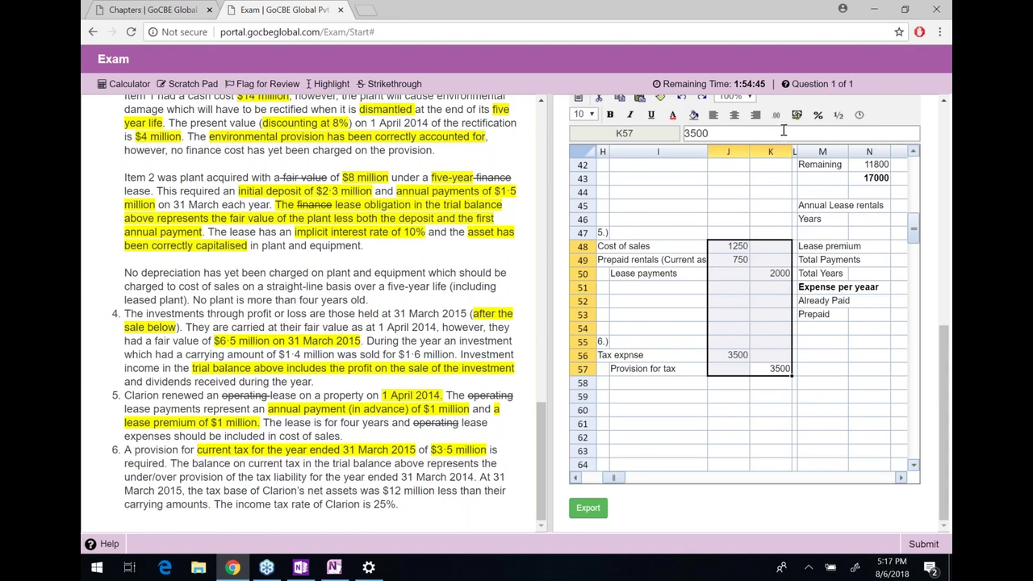
left_click(778, 115)
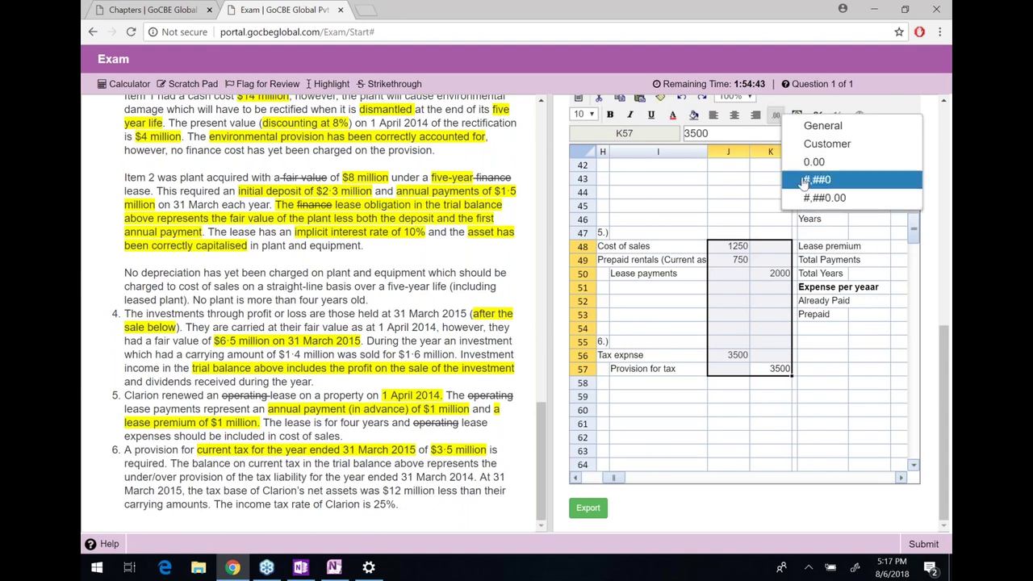
key("Return")
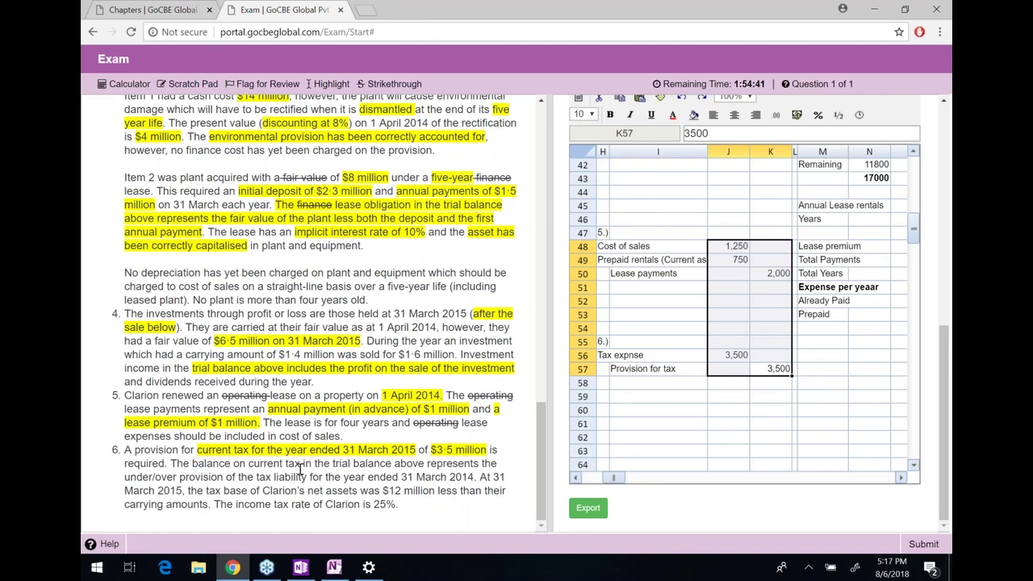
left_click_drag(176, 465, 386, 465)
triple_click(388, 465)
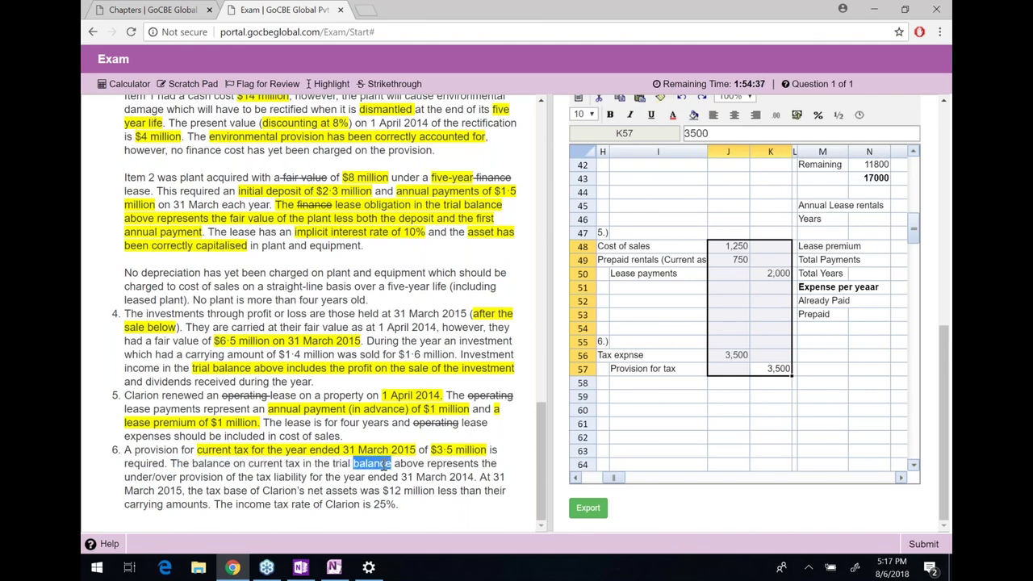
left_click(312, 480)
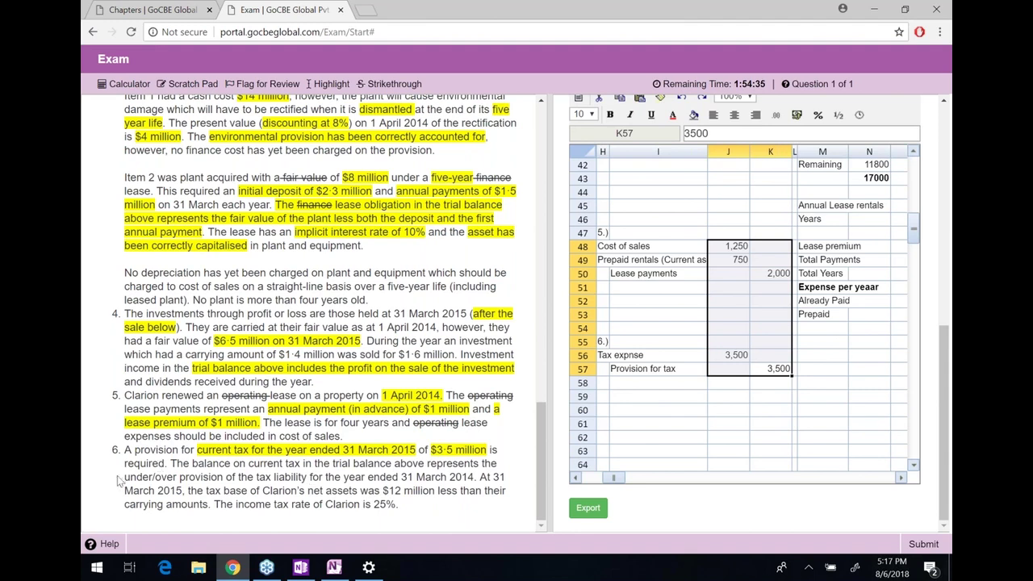
left_click_drag(125, 477, 381, 480)
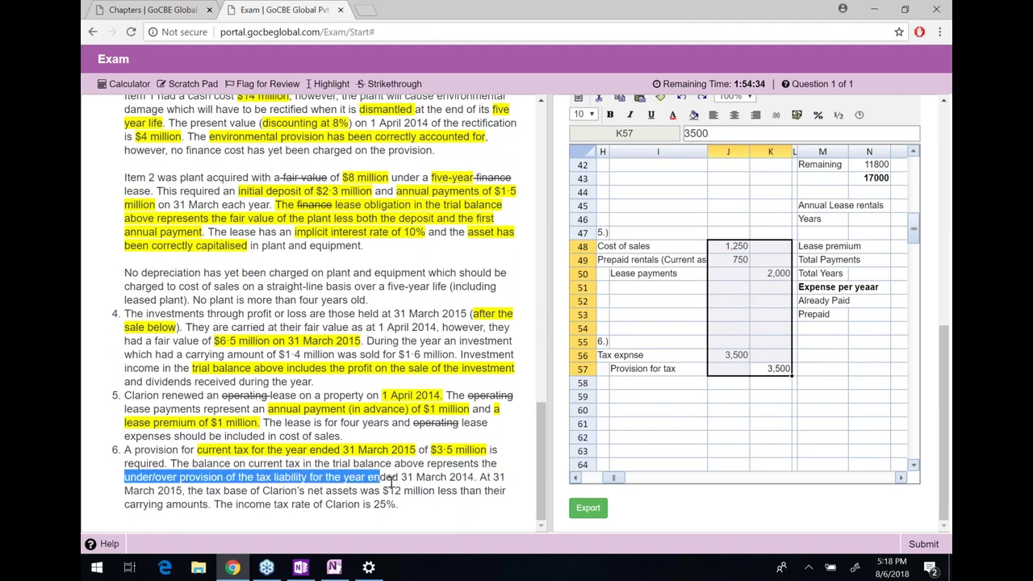
left_click(392, 481)
left_click_drag(475, 478, 503, 476)
left_click(222, 472)
scroll(502, 475, "up", 3)
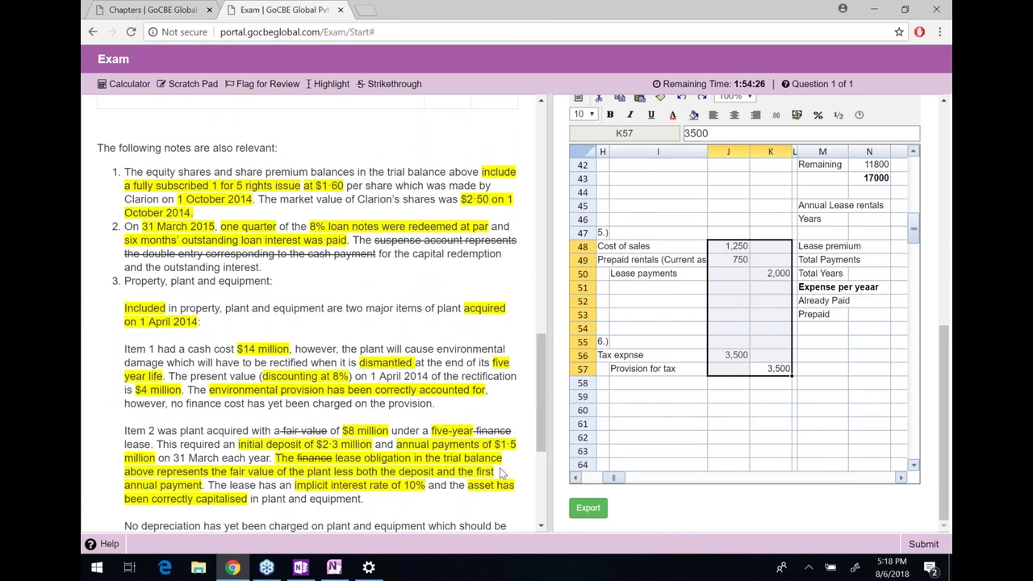
scroll(502, 475, "up", 3)
double_click(482, 299)
left_click(477, 298)
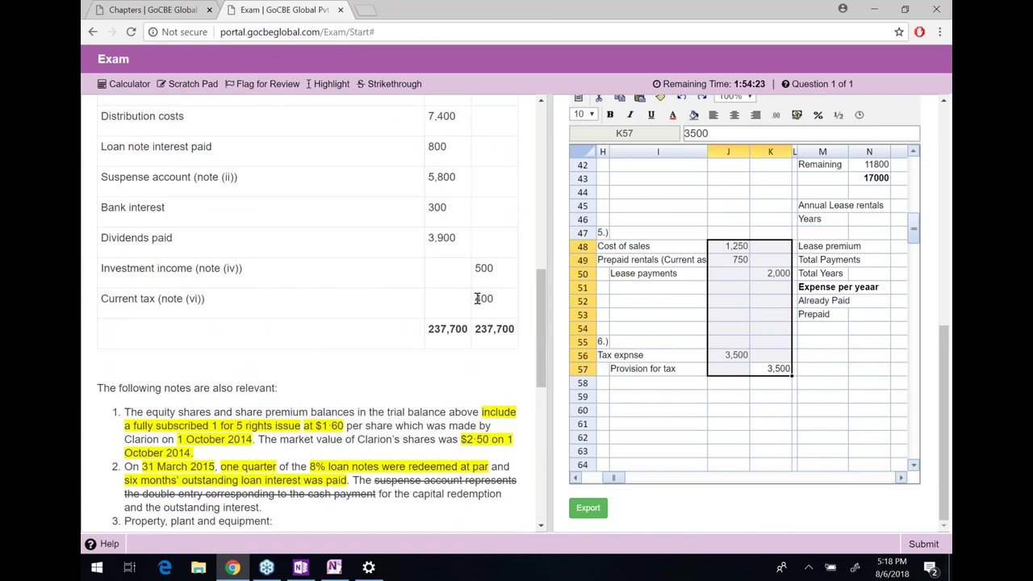
scroll(451, 409, "down", 1)
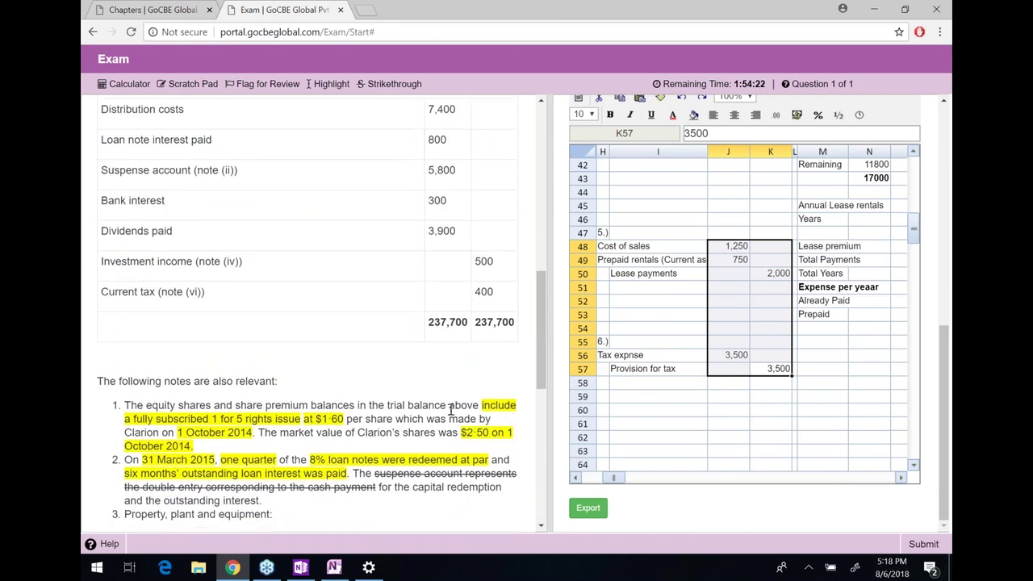
scroll(451, 410, "down", 1)
scroll(452, 410, "down", 4)
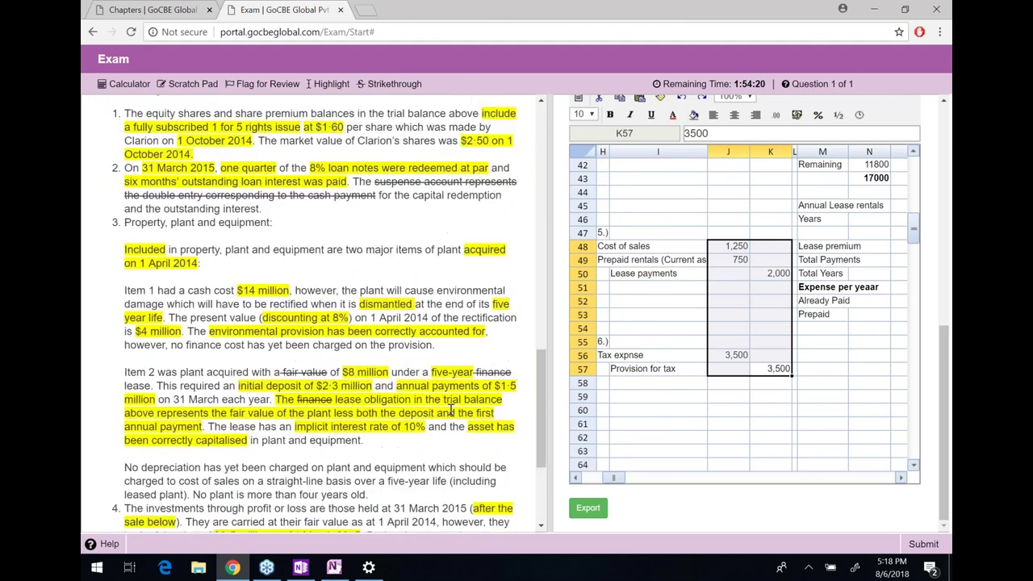
scroll(451, 410, "down", 1)
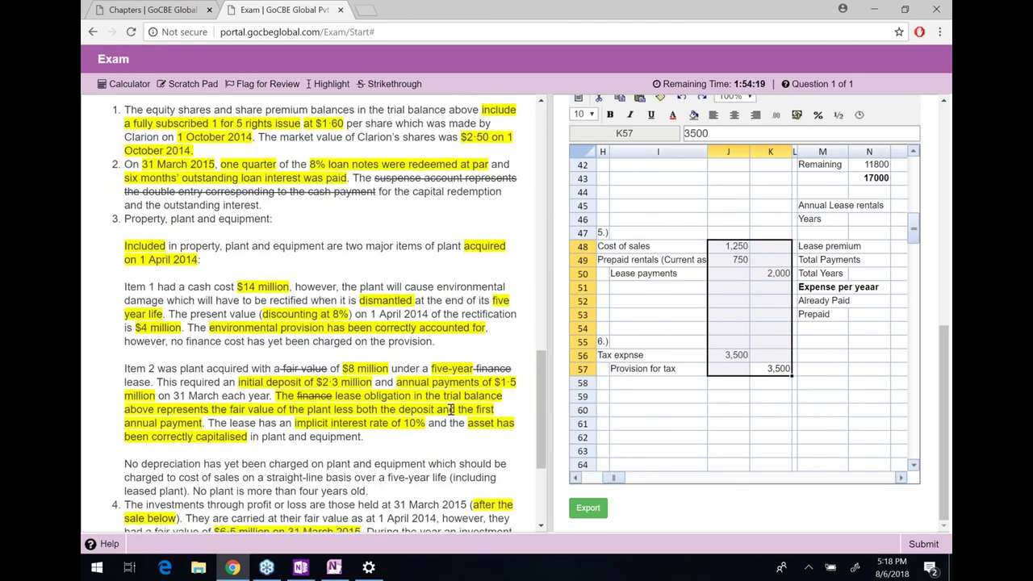
scroll(451, 410, "down", 3)
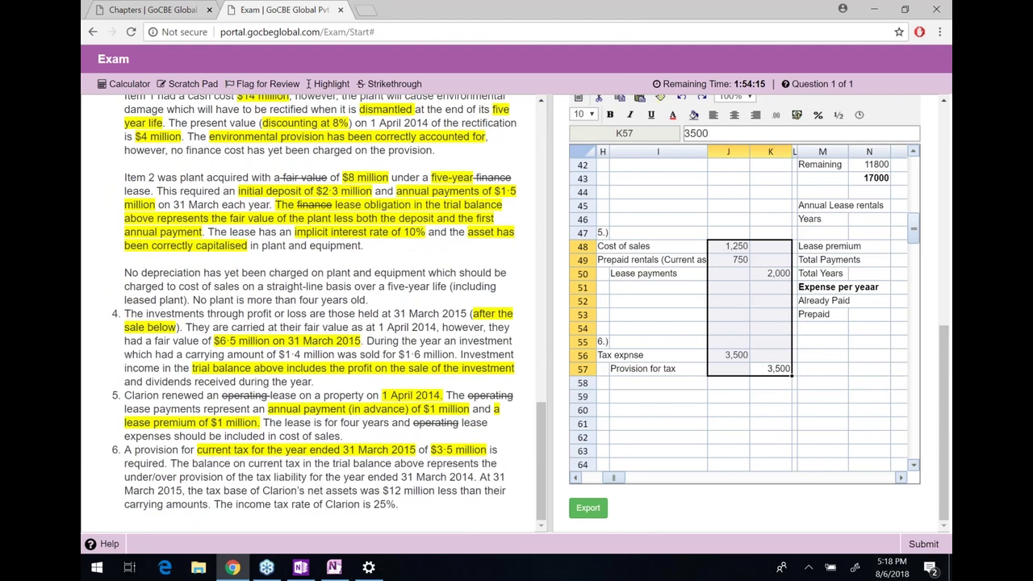
left_click_drag(480, 477, 184, 490)
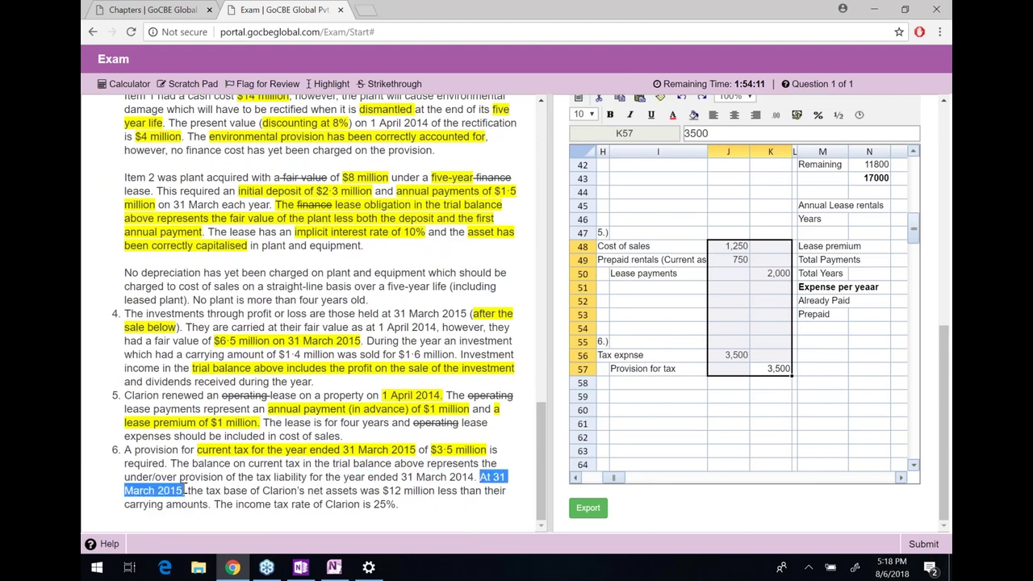
left_click(185, 490)
left_click_drag(187, 491, 211, 504)
left_click(396, 489)
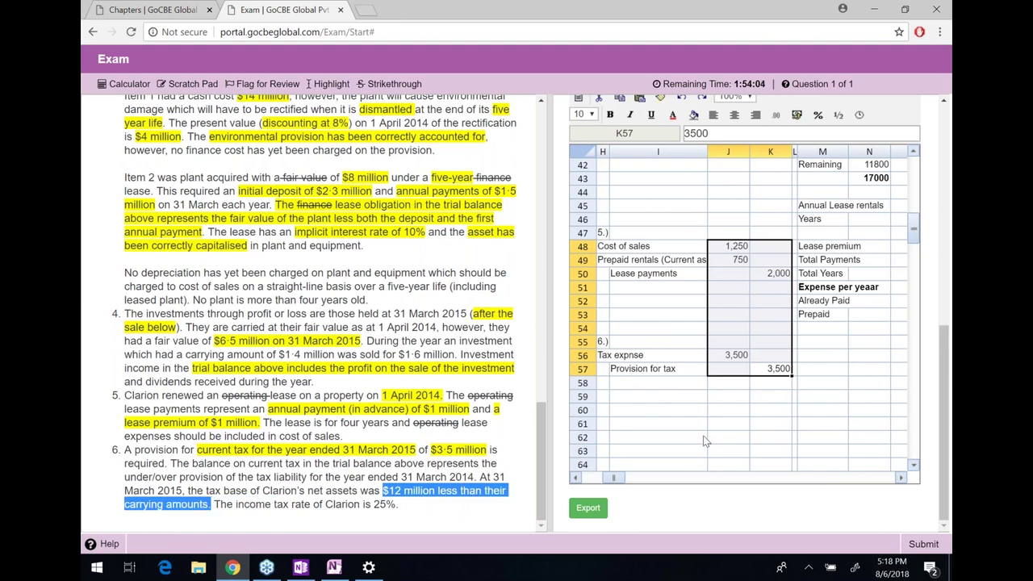
Label the deferred tax working rows DTL b/d, DTL c/d and For the year in column M
left_click(736, 412)
key("Right")
key("Right")
key("Up")
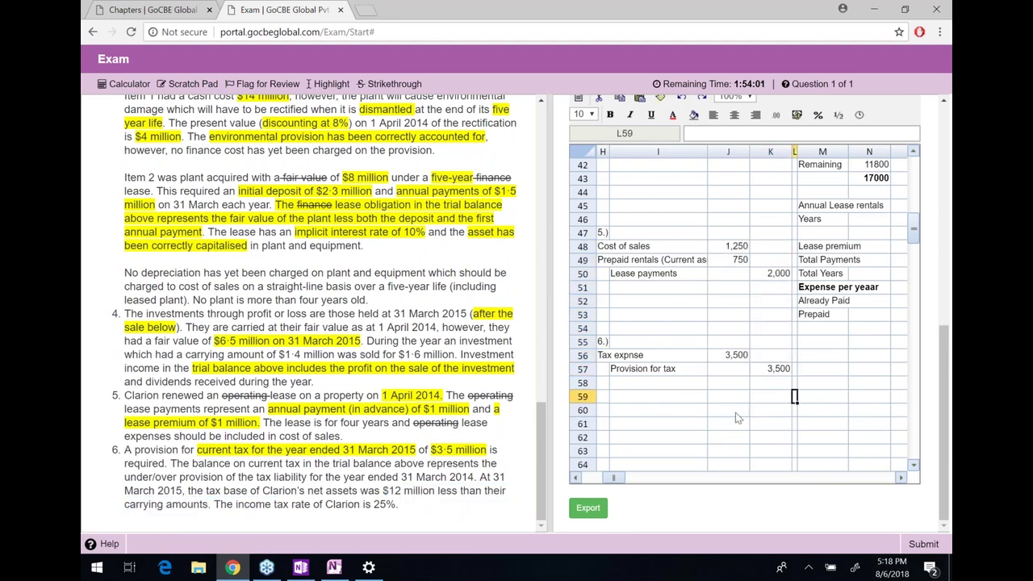
key("Right")
key("Up")
key("Up")
key("Up")
type("D")
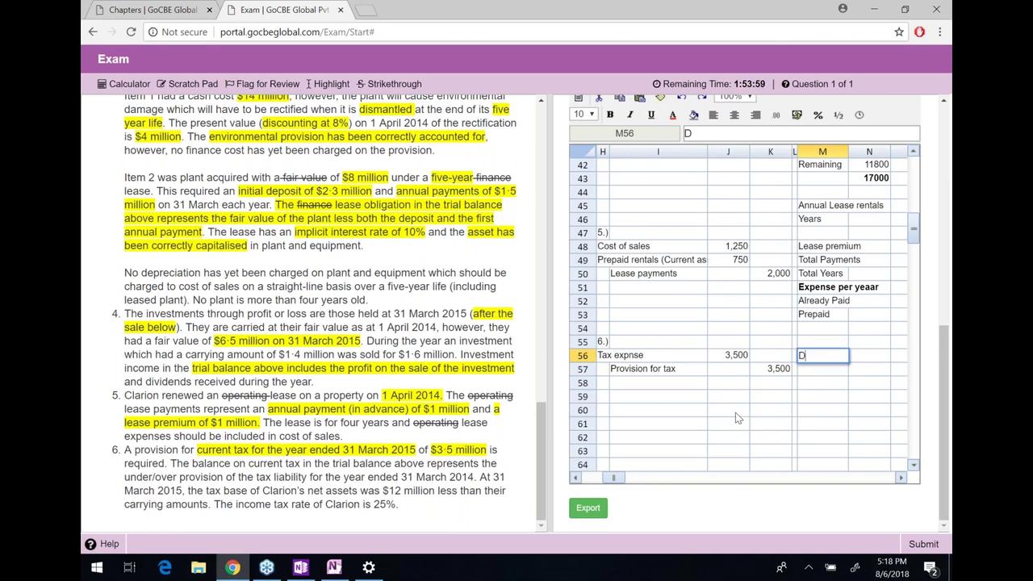
type("TL b/d")
key("Return")
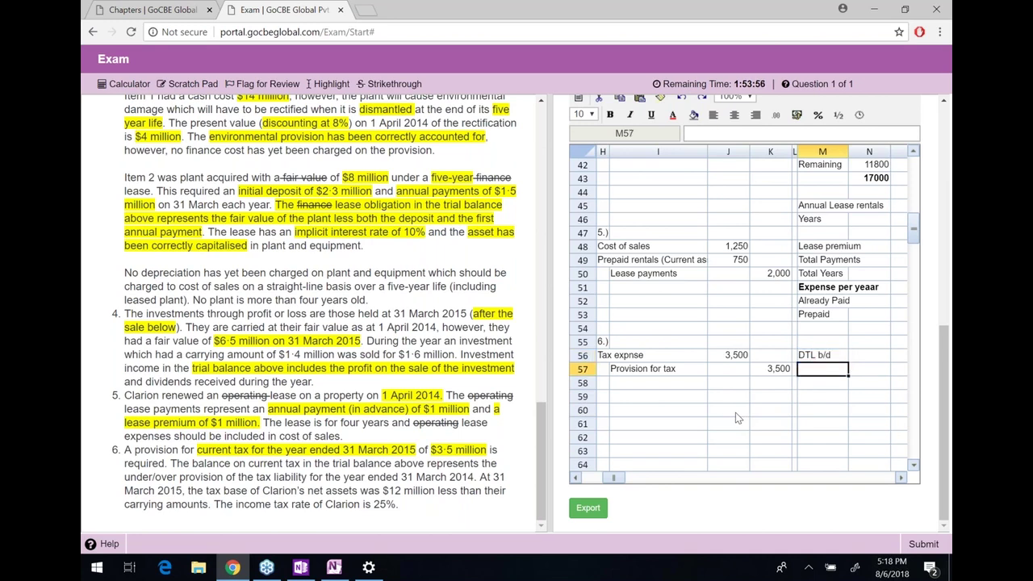
type("D")
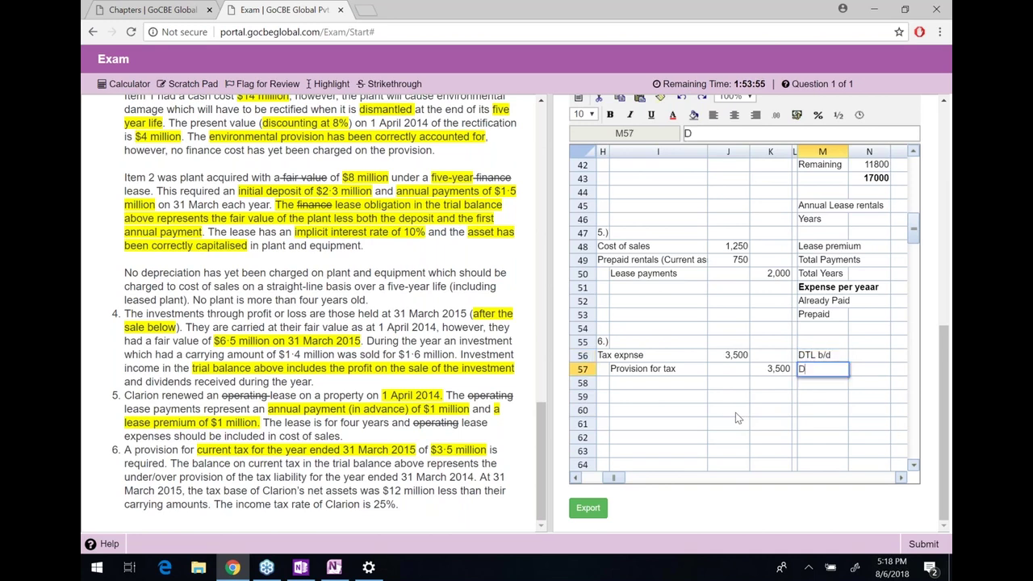
type("TL c/d")
key("Return")
key("Return")
key("Up")
type("For the year")
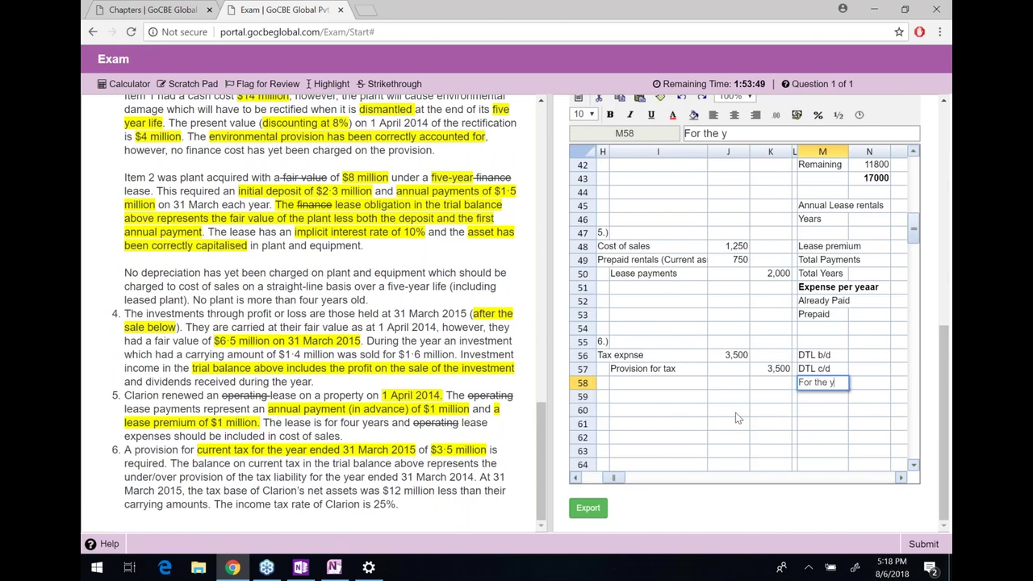
key("Return")
Highlight the $12 million temporary difference text in note 6
key("Up")
key("Up")
key("Right")
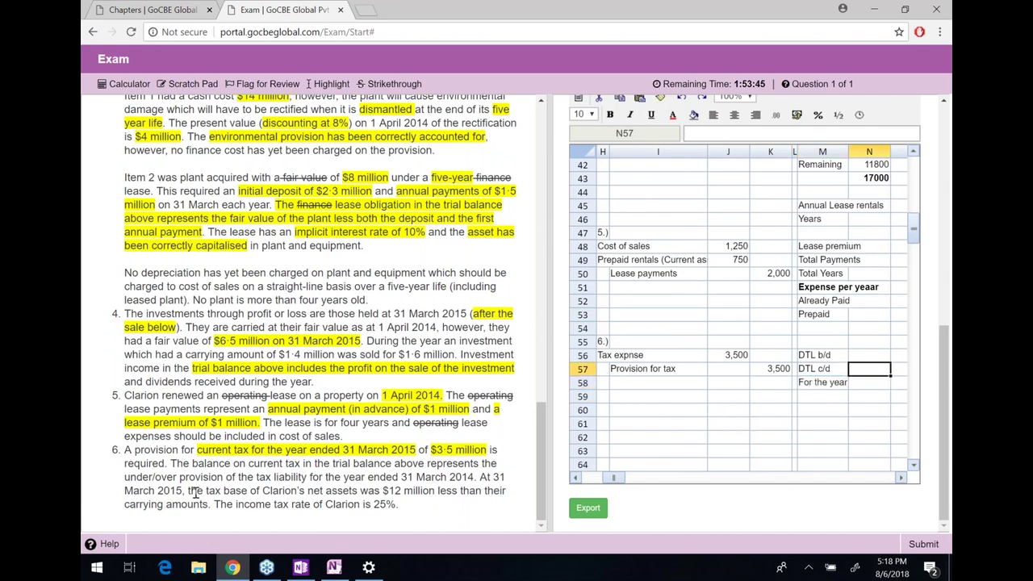
left_click_drag(191, 492, 211, 507)
left_click(410, 490)
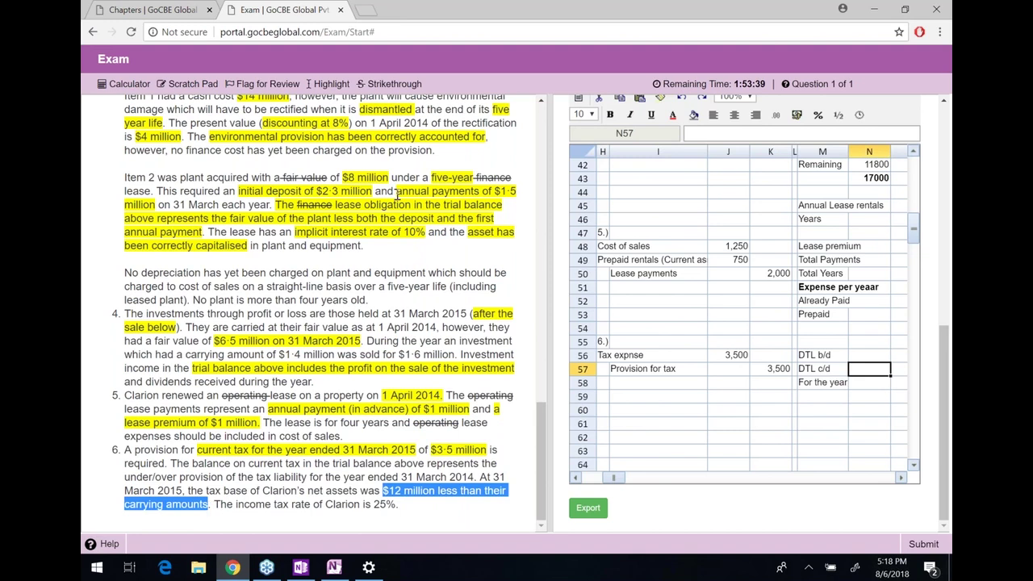
left_click(330, 84)
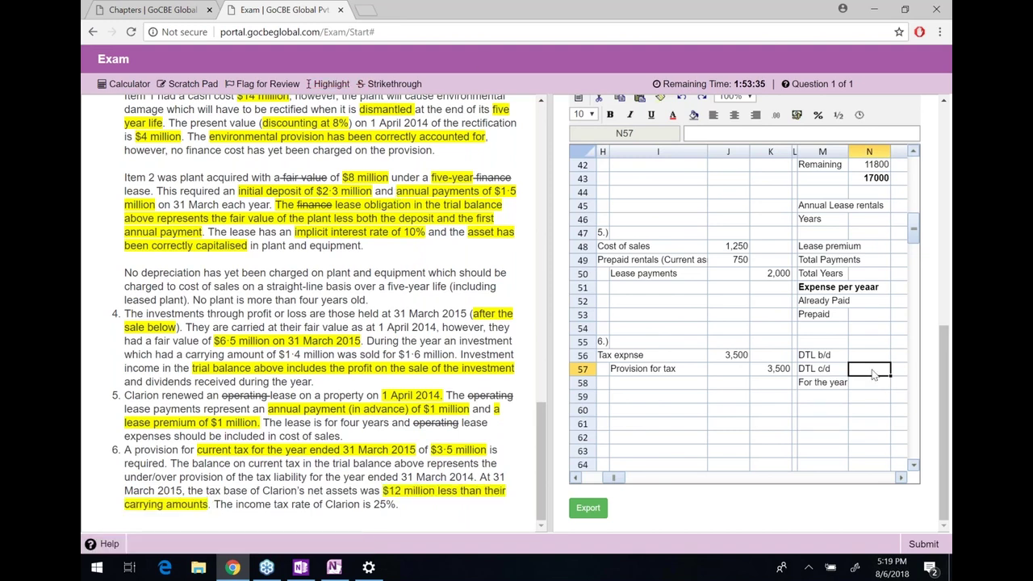
Calculate DTL c/d in N57 with =12000*25%
type("=12000*2")
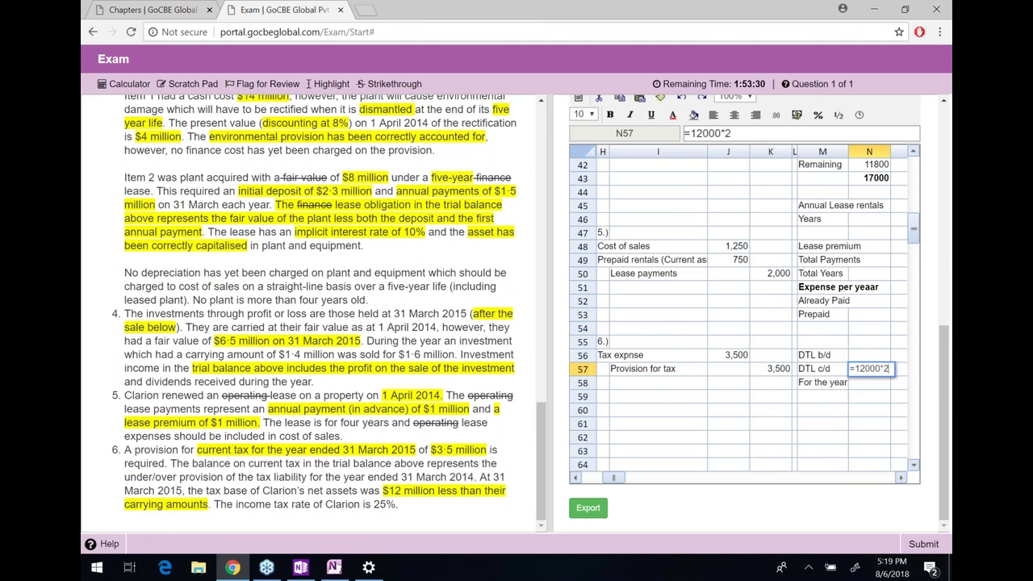
type("5%")
key("Return")
key("Up")
key("Up")
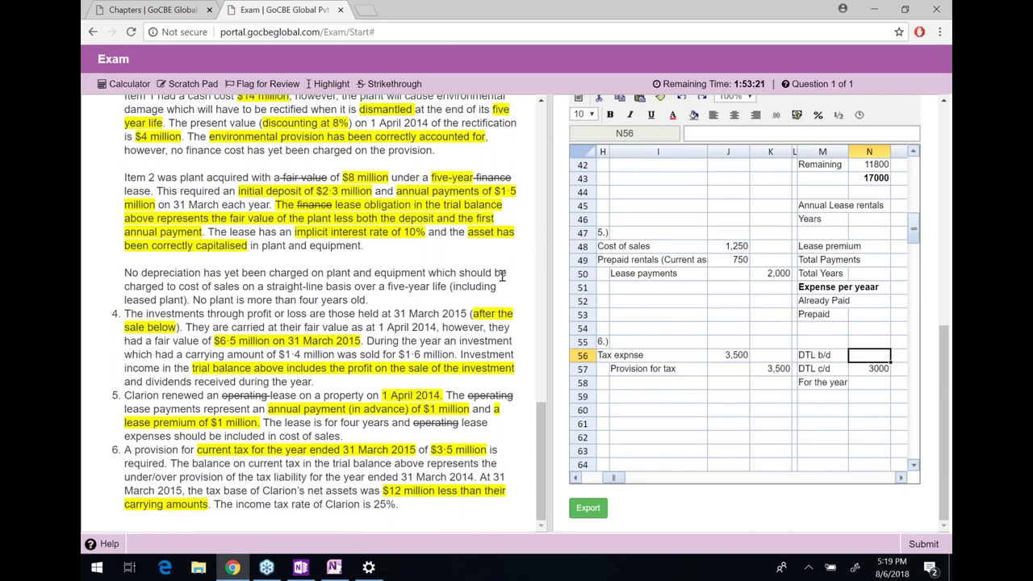
Enter DTL b/d of 2700 in N56, matching the trial balance deferred tax figure
scroll(501, 276, "up", 3)
scroll(444, 299, "up", 8)
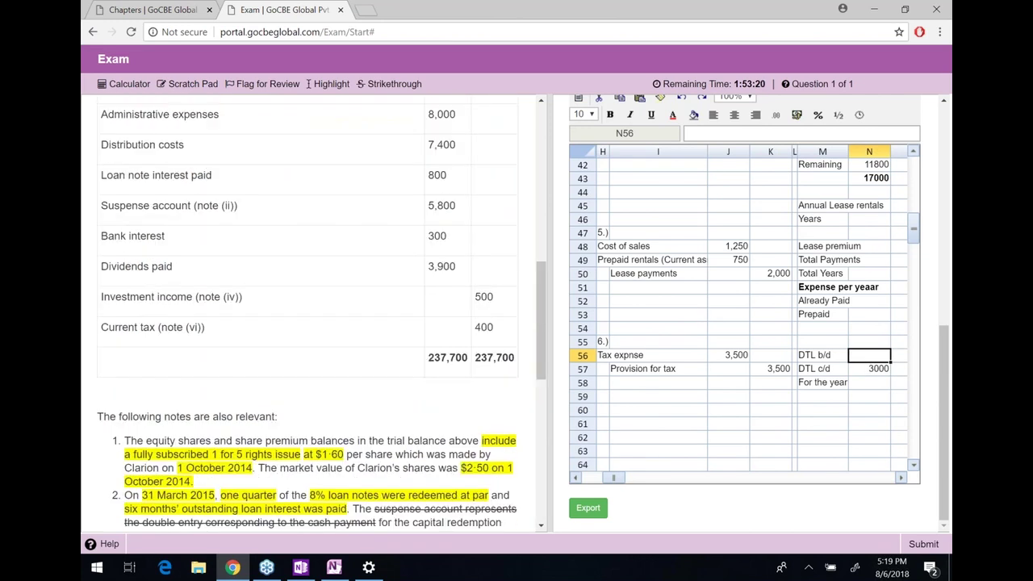
scroll(444, 303, "up", 2)
scroll(444, 302, "up", 4)
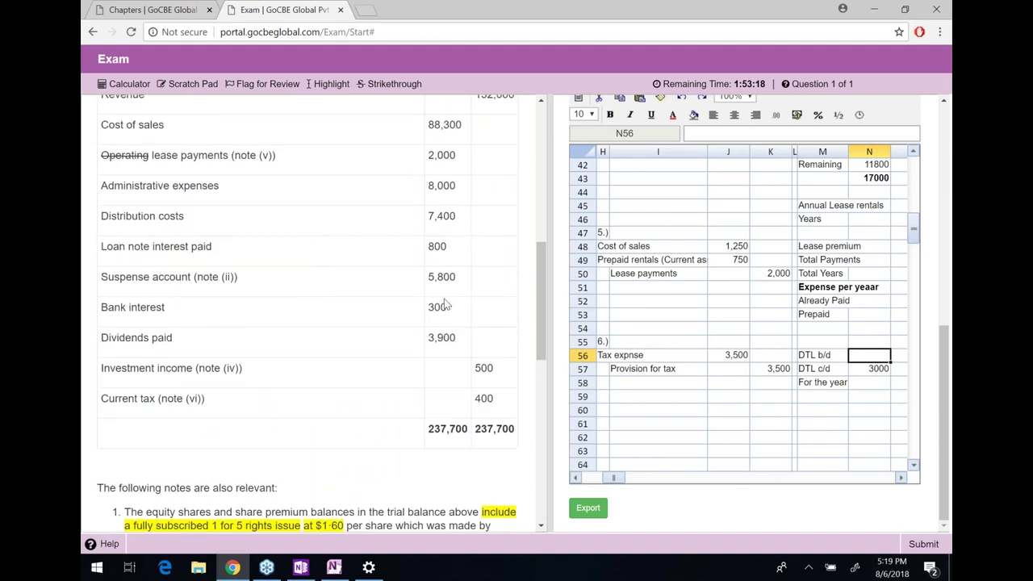
scroll(353, 302, "up", 1)
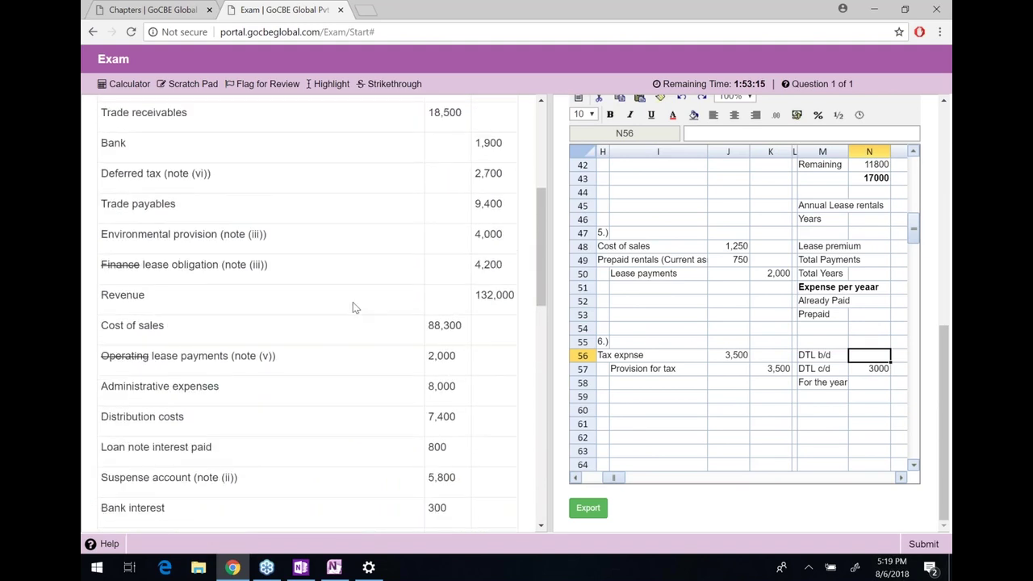
left_click_drag(101, 195, 485, 196)
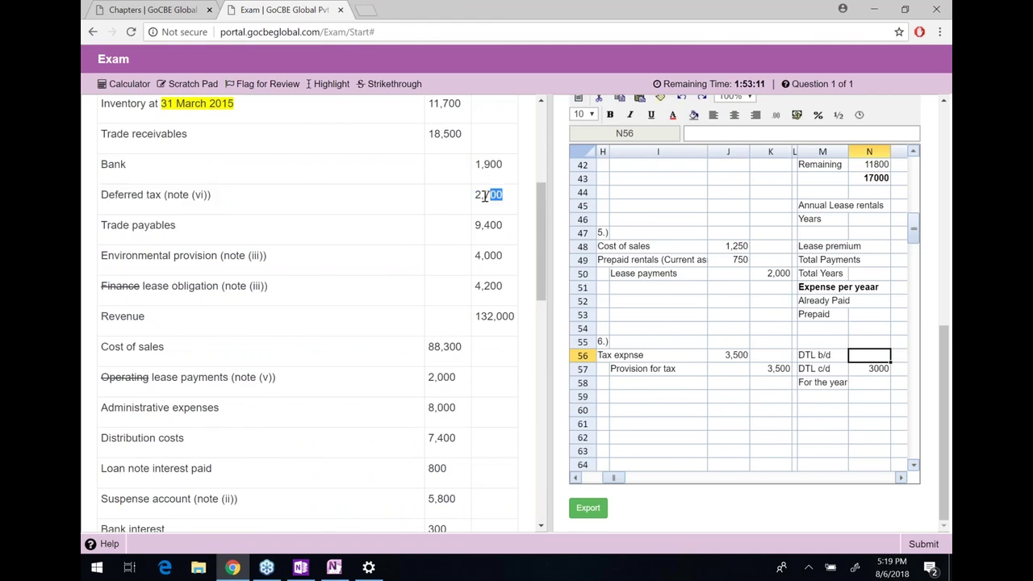
left_click(863, 355)
type("2700")
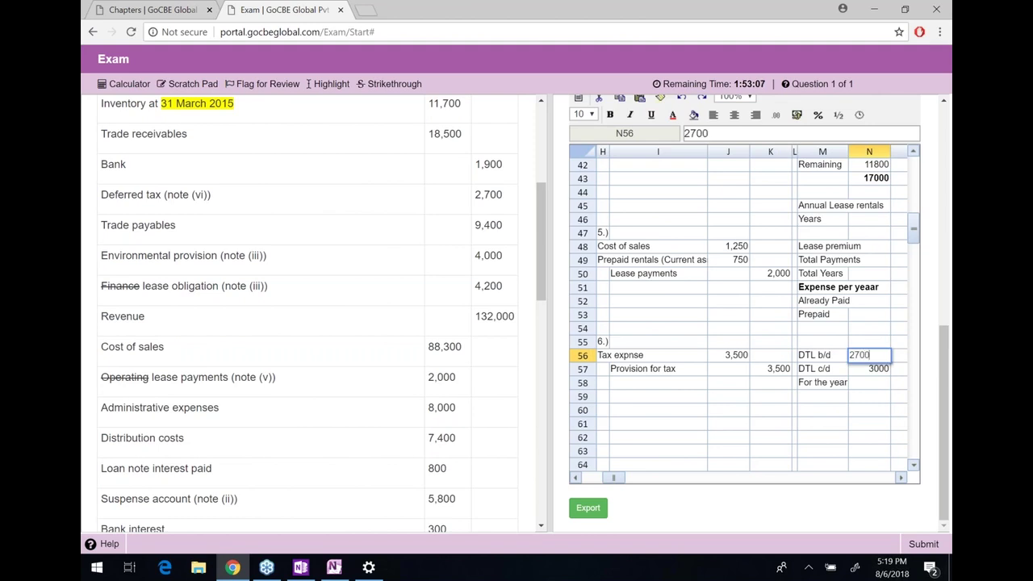
Enter 300 as the For the year movement in N58
left_click(869, 383)
type("=")
key("BackSpace")
type("300")
key("Return")
key("Up")
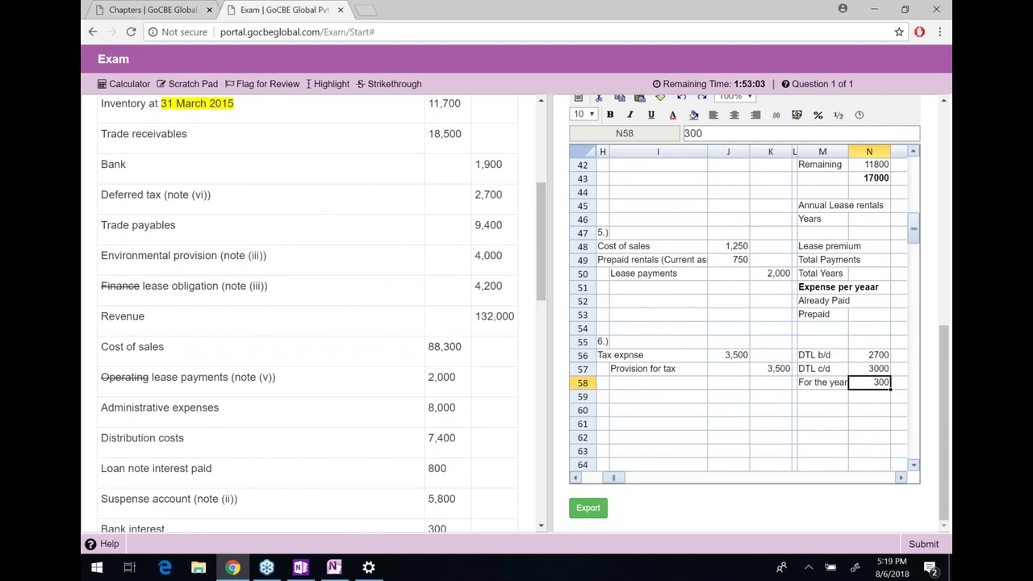
key("Left")
key("Left")
key("Left")
key("Left")
key("Left")
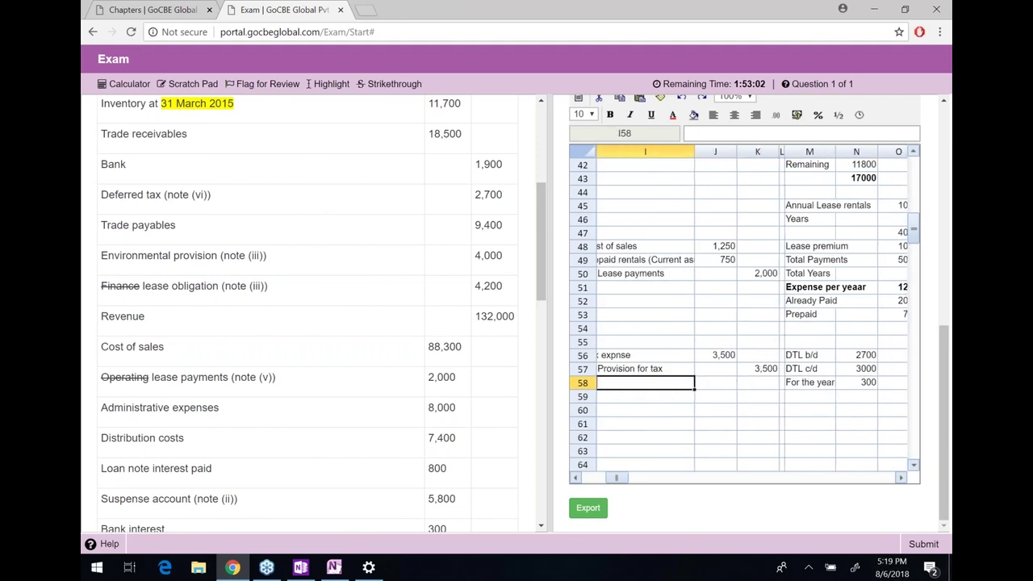
Add journal labels 'Tax expense' and an indented 'Deferred tax liability'
key("Left")
key("Down")
type("Tax e")
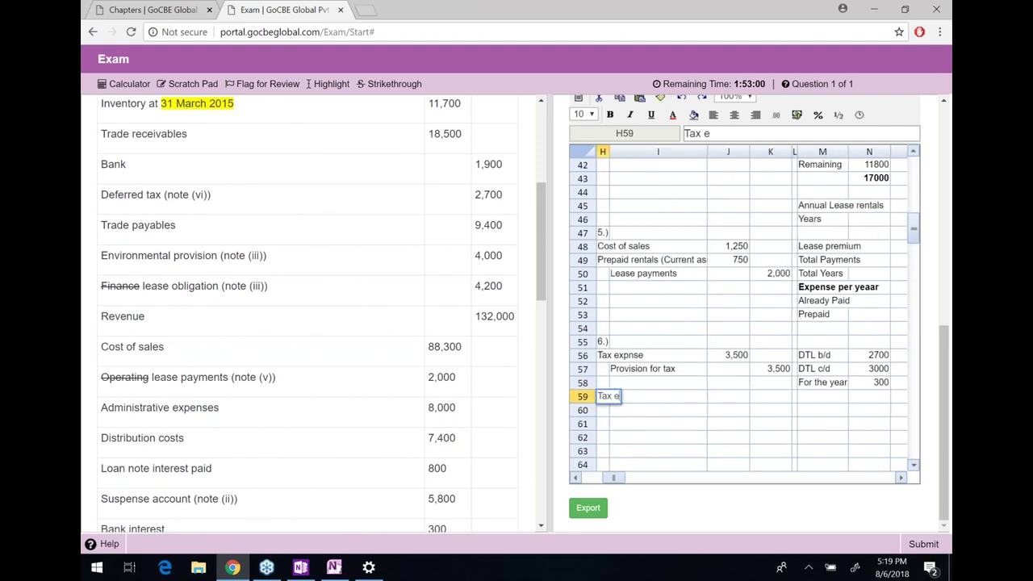
type("xpense")
left_click(657, 410)
type("Deferred")
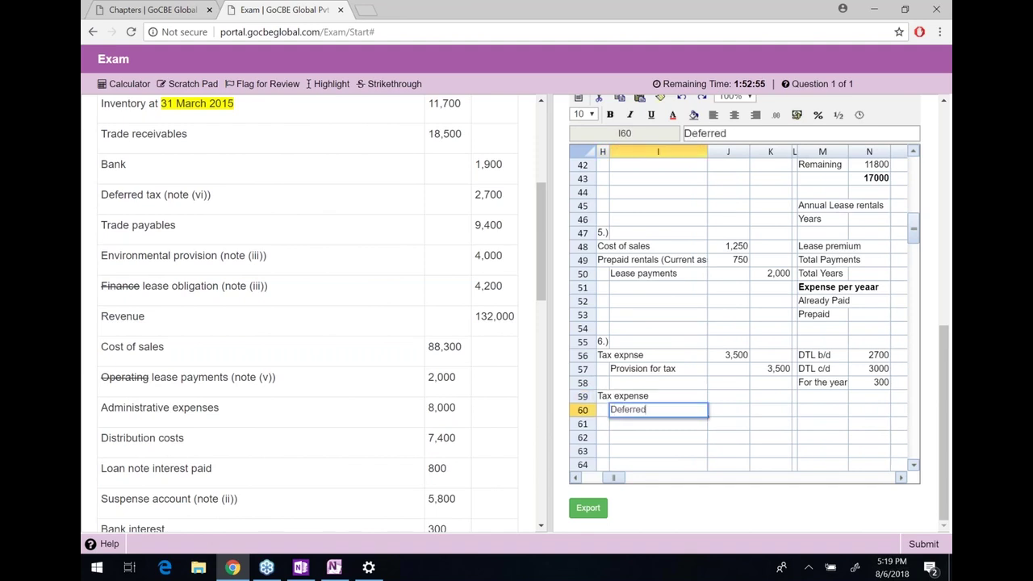
type(" tax liability")
Link the Tax expense debit to the 300 movement and credit Deferred tax liability with =J59
left_click(658, 396)
left_click(728, 396)
type("=")
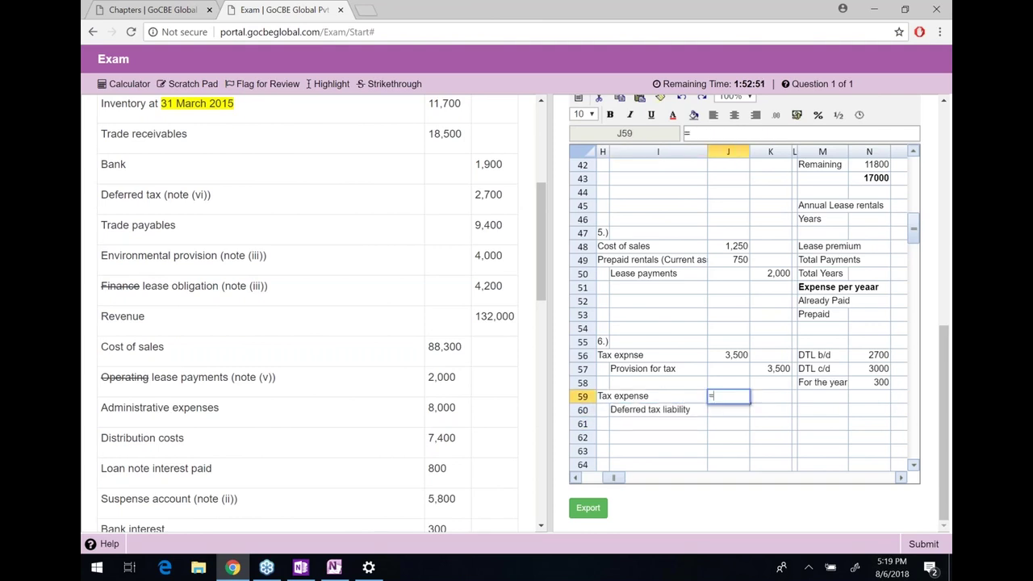
key("Right")
key("Right")
key("Right")
key("Right")
key("Up")
key("Return")
key("Right")
type("=")
key("Up")
key("Left")
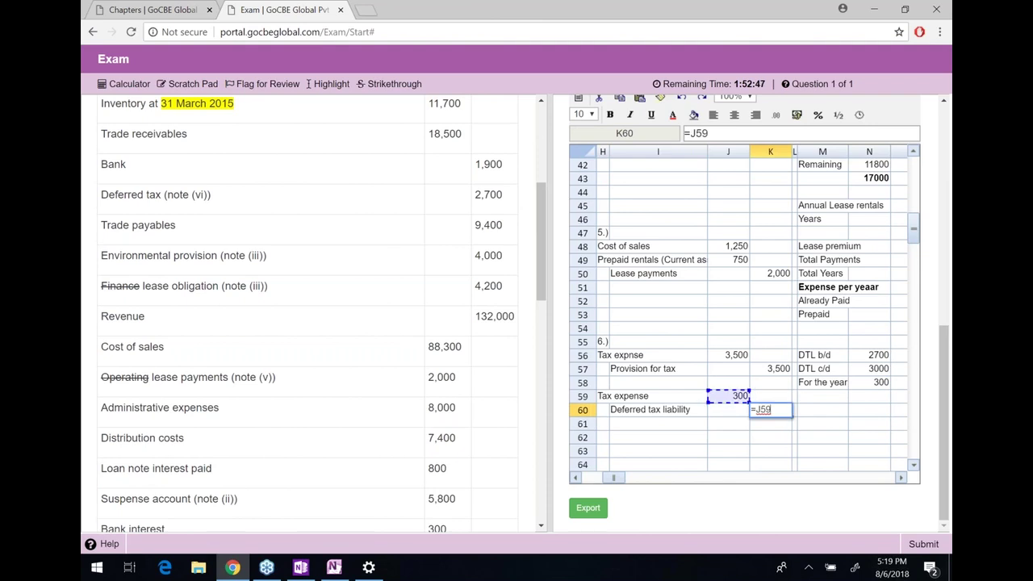
key("Return")
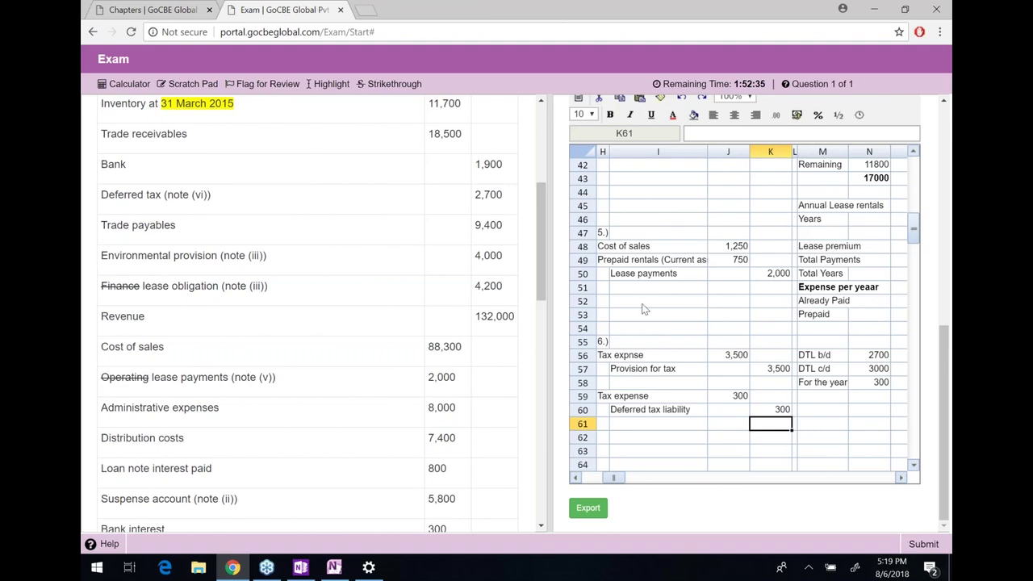
scroll(455, 367, "down", 1)
scroll(454, 367, "down", 10)
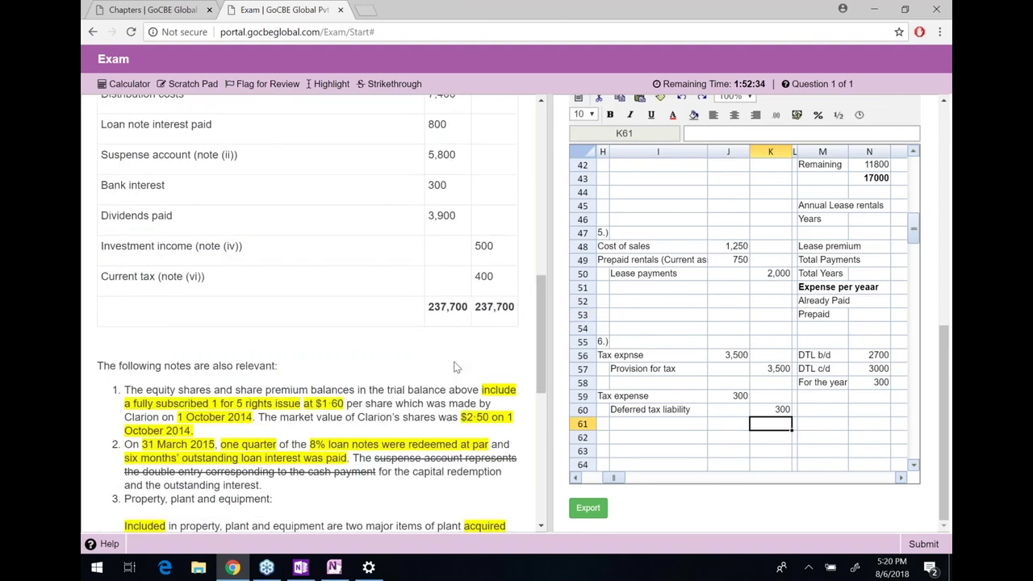
left_click_drag(399, 505, 129, 451)
left_click(251, 383)
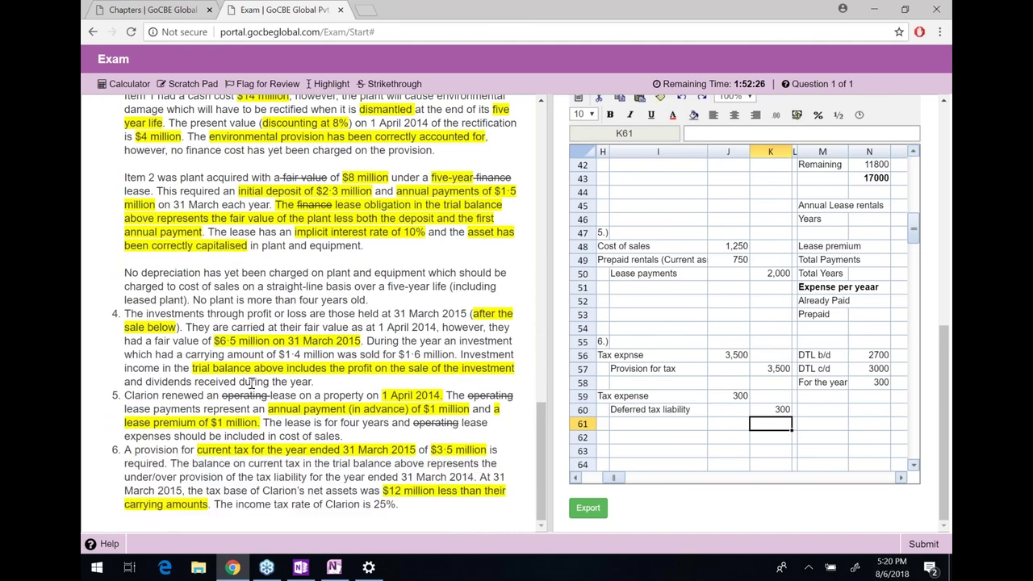
scroll(252, 383, "up", 4)
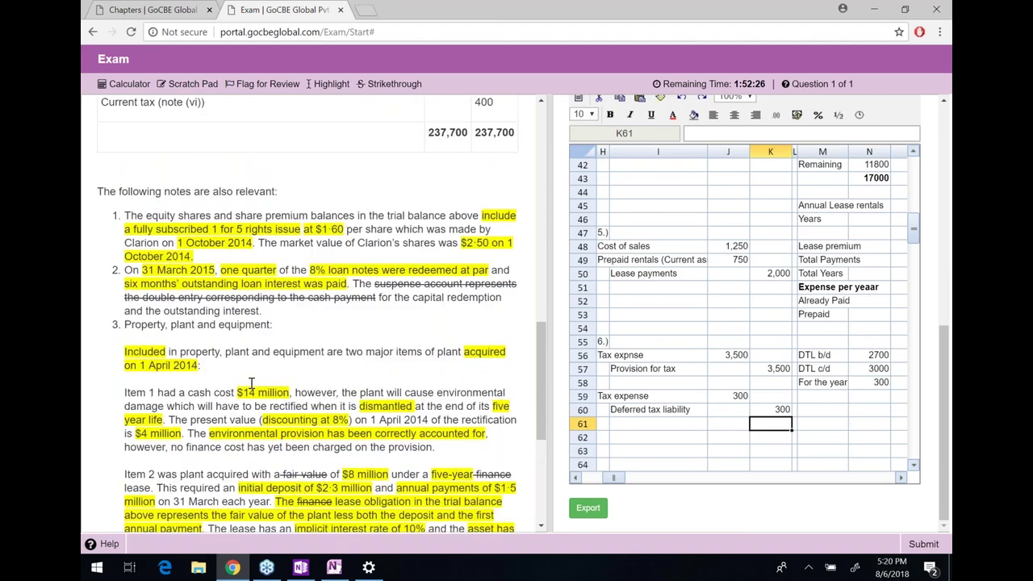
scroll(252, 383, "up", 8)
scroll(751, 320, "up", 10)
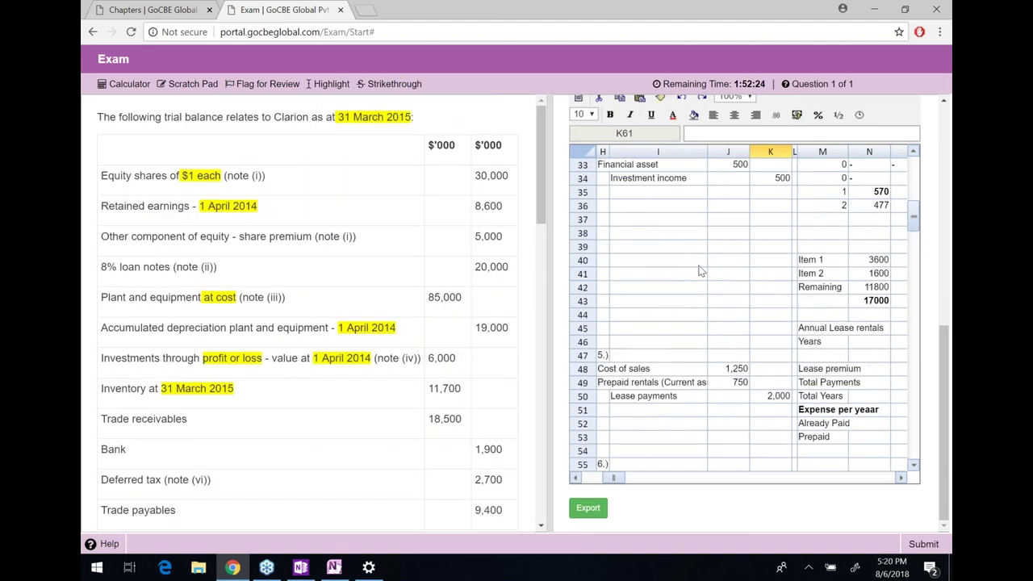
left_click(750, 320)
key("ctrl+Home")
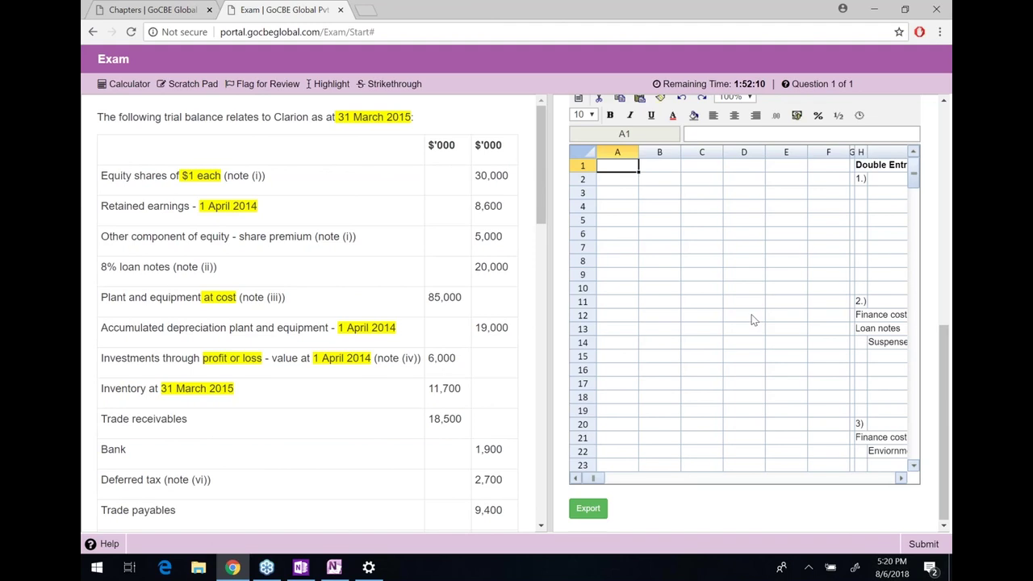
Enter a bold 'Statement of comprehensive income' heading in A1
type("Stat")
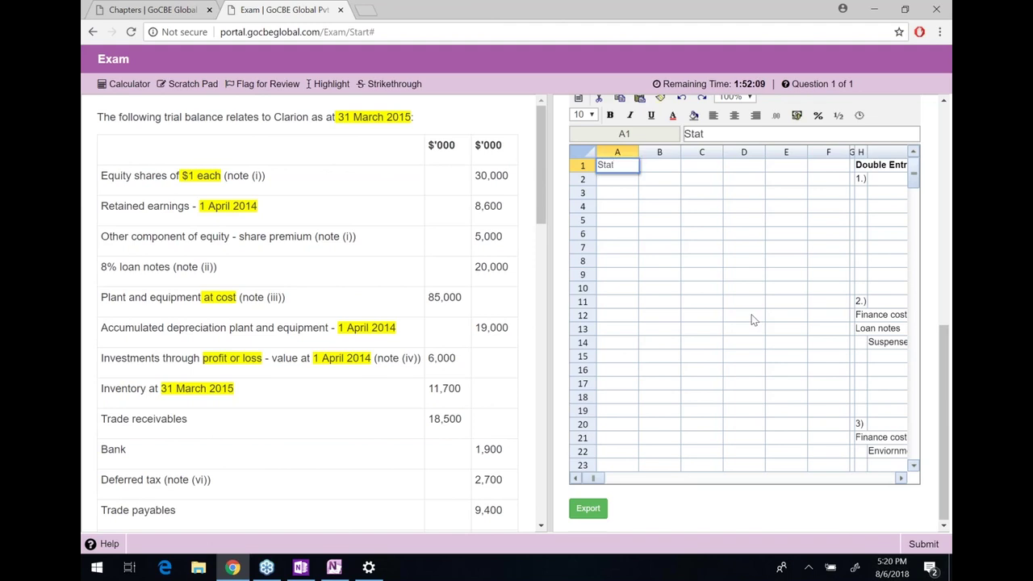
type("ement of compre")
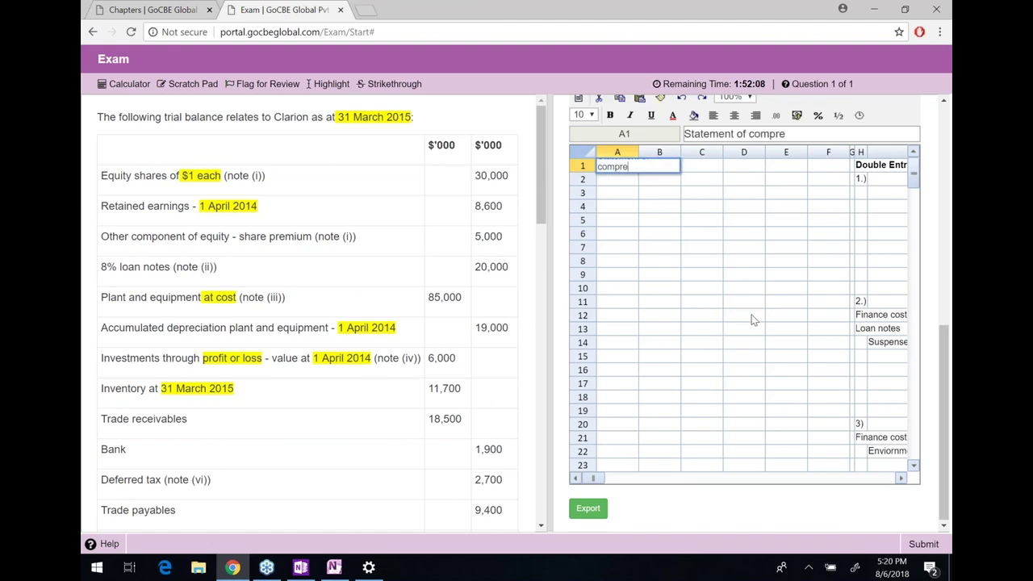
type("hensive income")
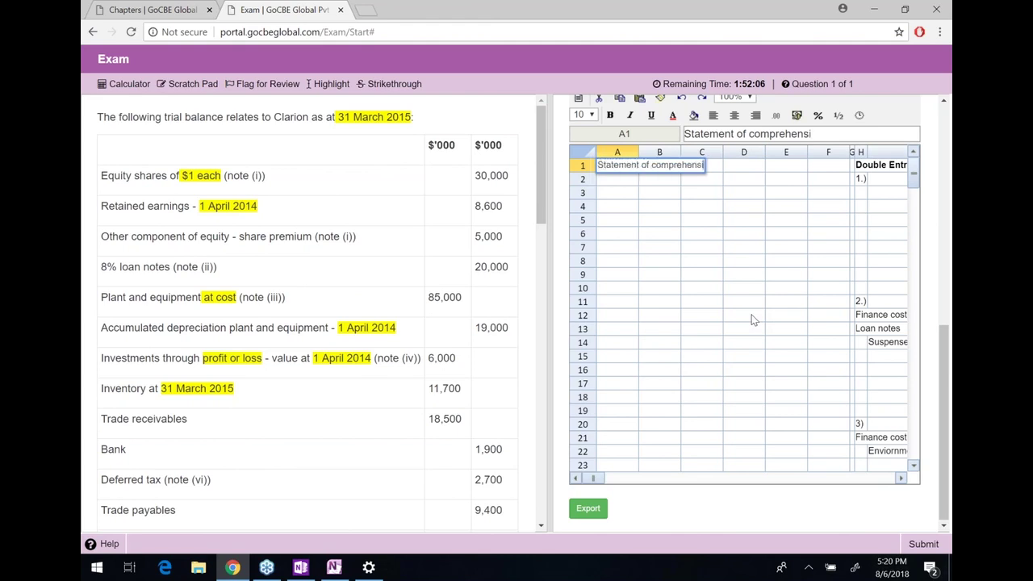
key("Return")
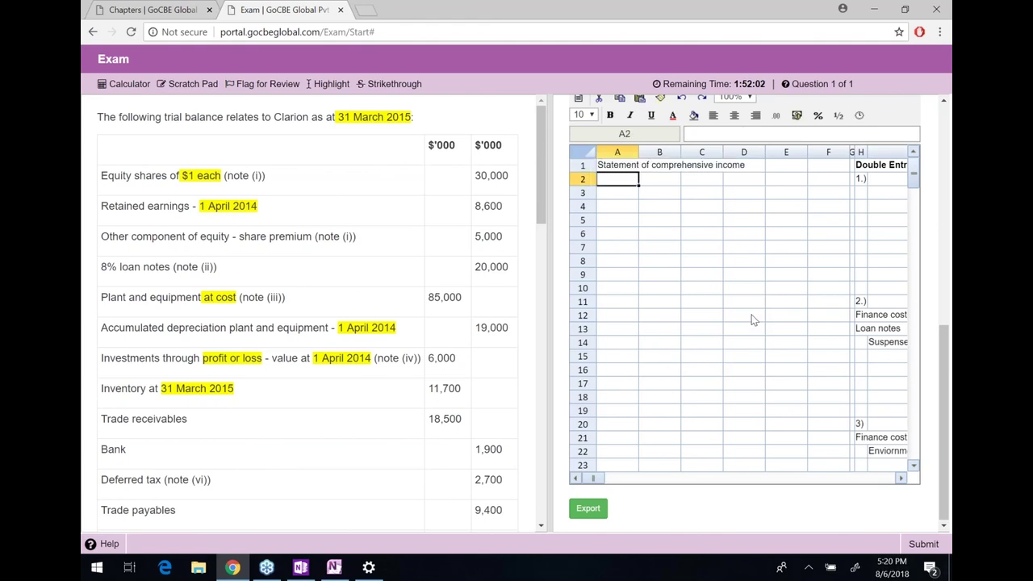
key("Up")
key("ctrl+b")
left_click(751, 317)
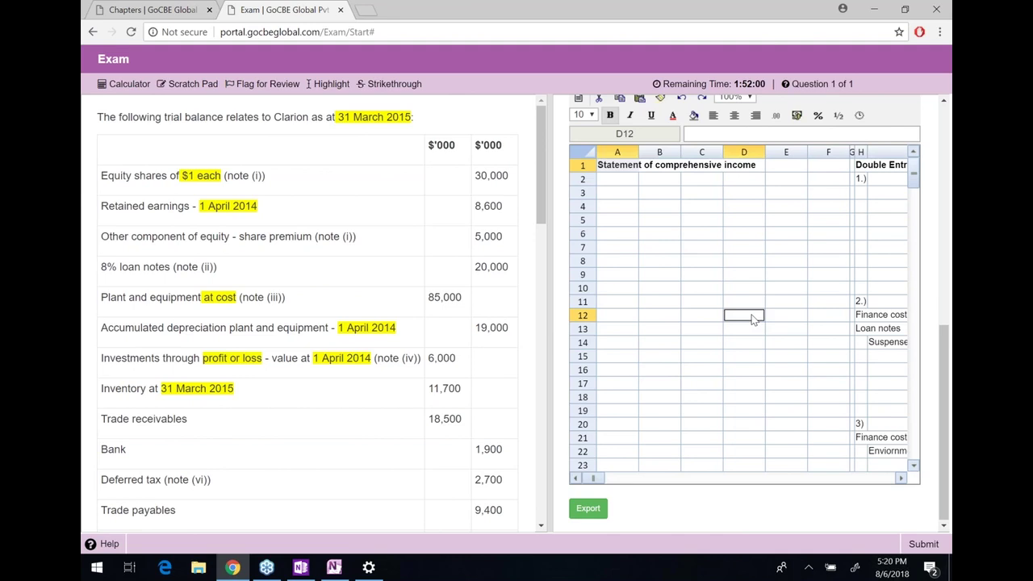
key("Left")
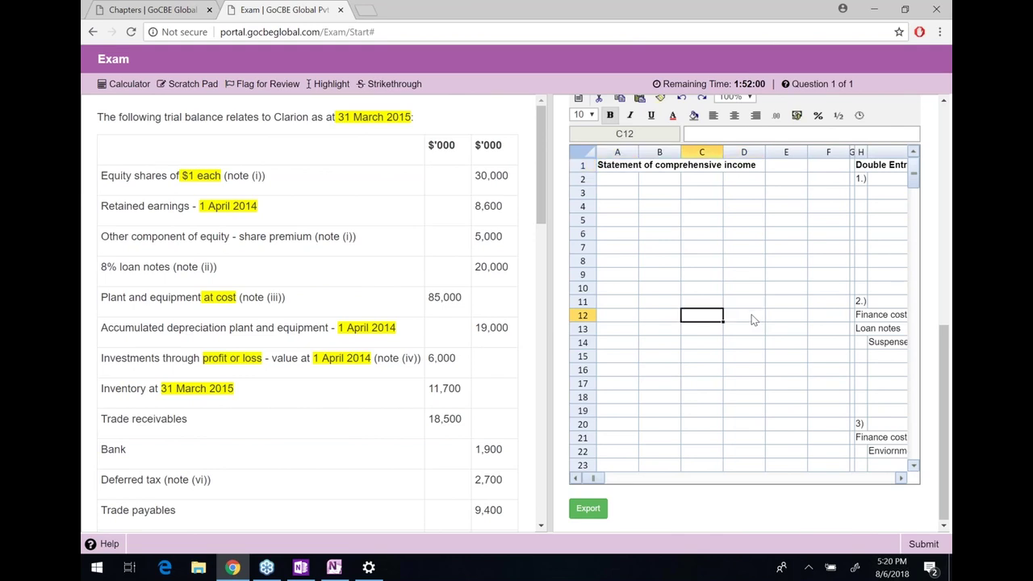
key("Left")
key("Left")
key("ctrl+Up")
key("Down")
List Revenue, Cost of sales, Gross profit, 'Invedtment income' and Distribution cost in A2–A6
type("R")
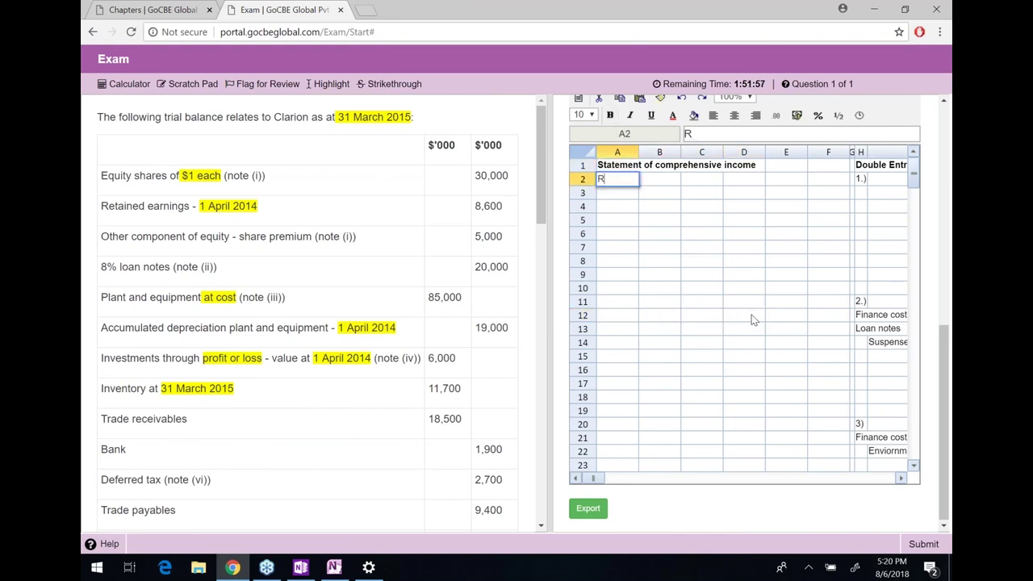
type("evenue")
key("Return")
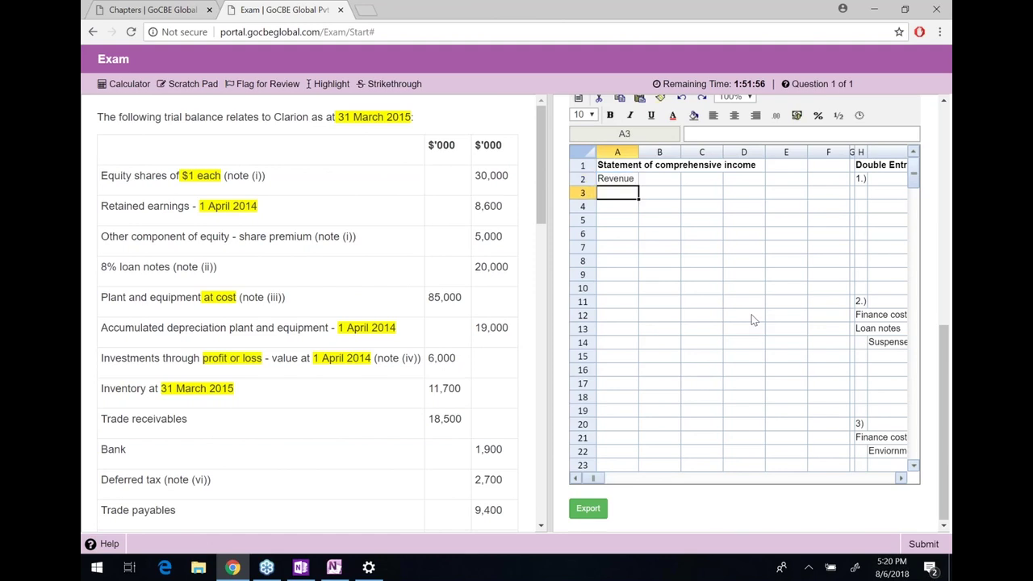
type("Cost of sales")
key("Return")
type("Gross profit")
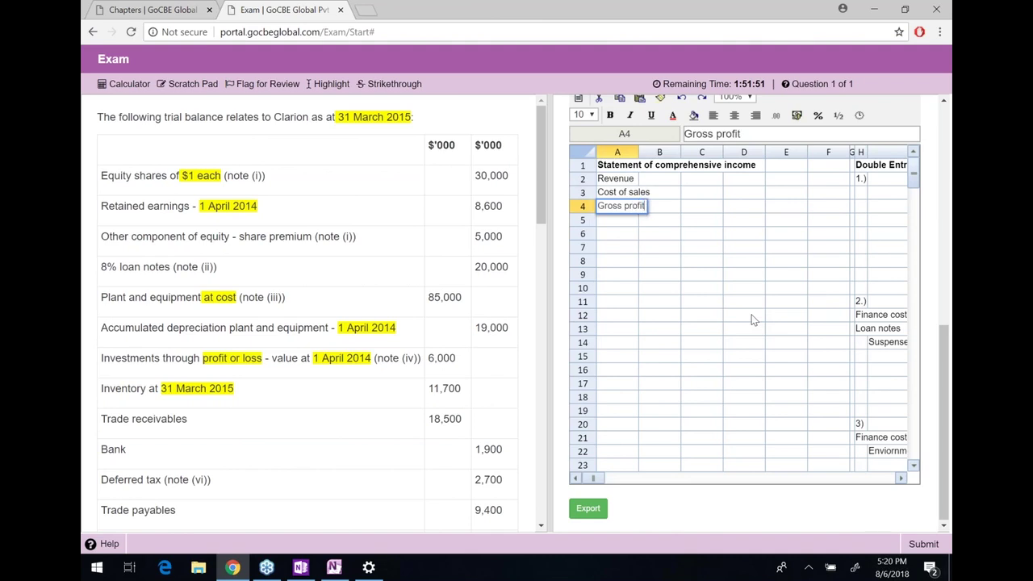
key("Return")
type("Inve")
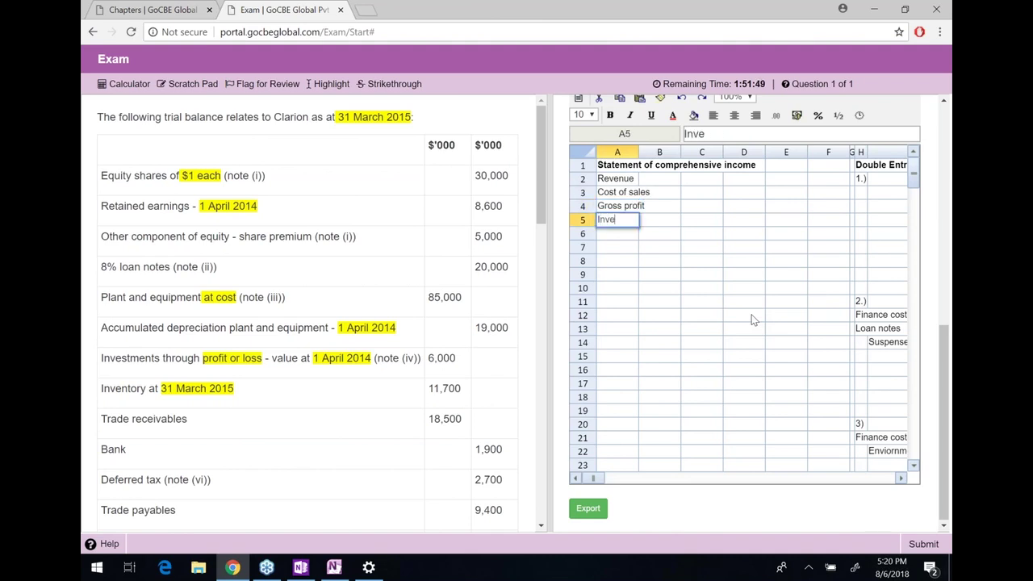
type("dtment income")
key("Return")
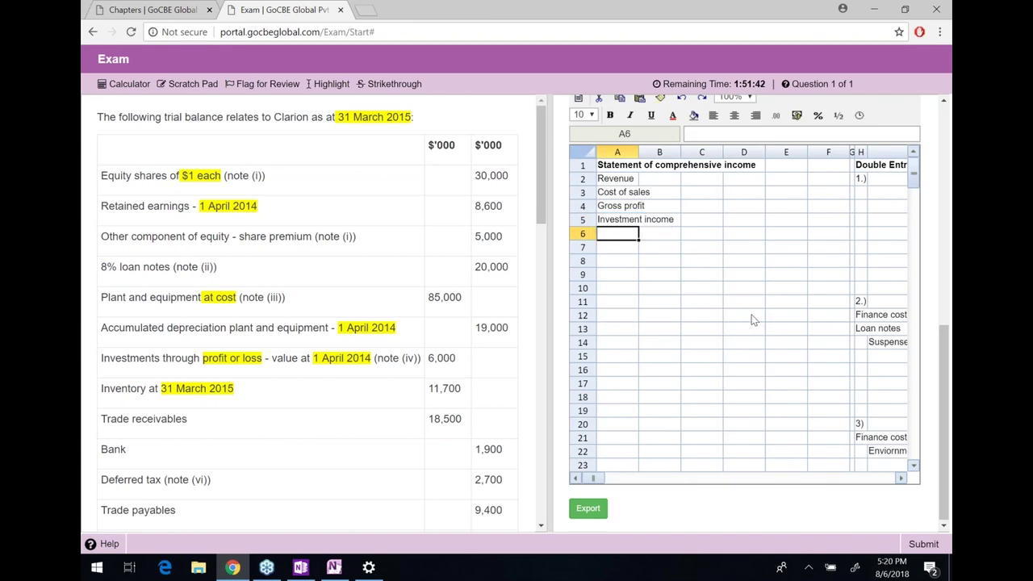
type("Distributio")
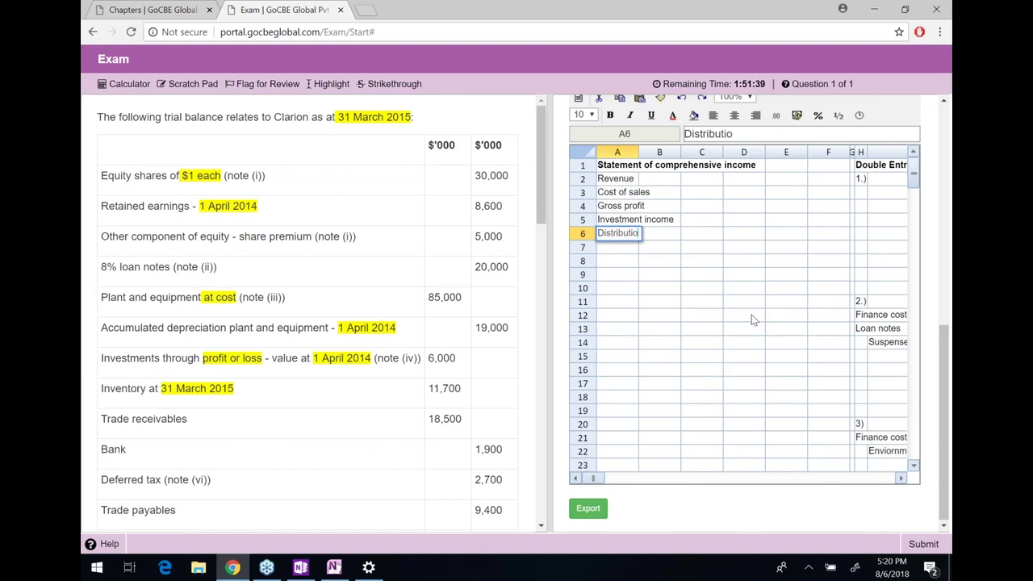
type("n cost")
key("Return")
Add Administrative expenses, Finance cost, Profit before tax, Tax expense, Profit after tax; widen column A
type("A")
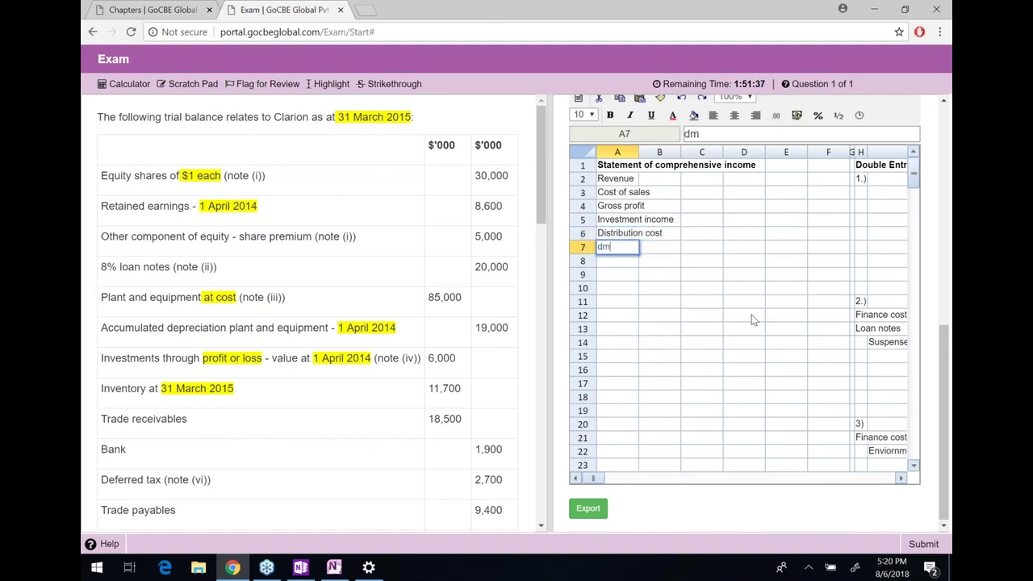
type("dministr")
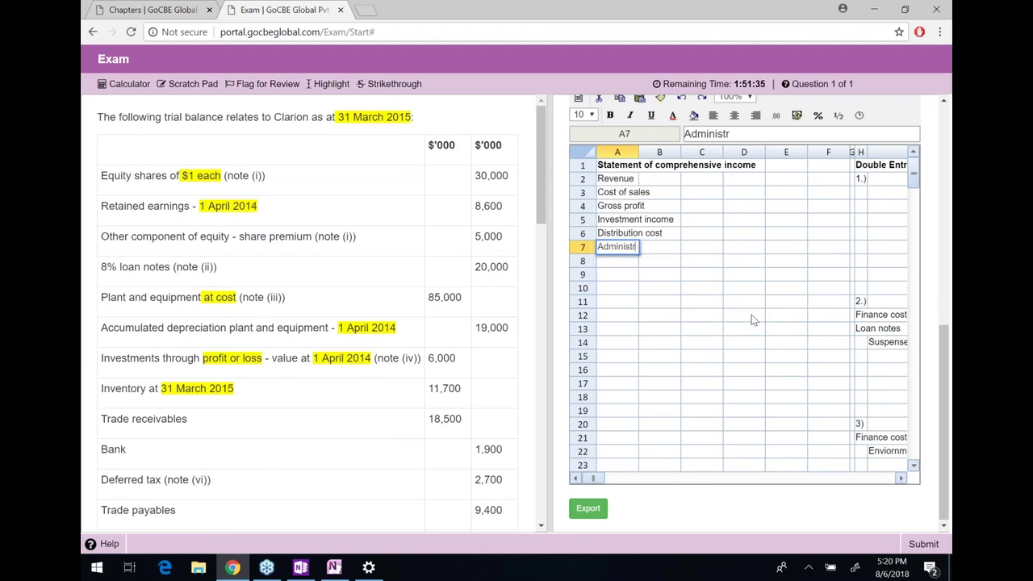
type("ative expenses")
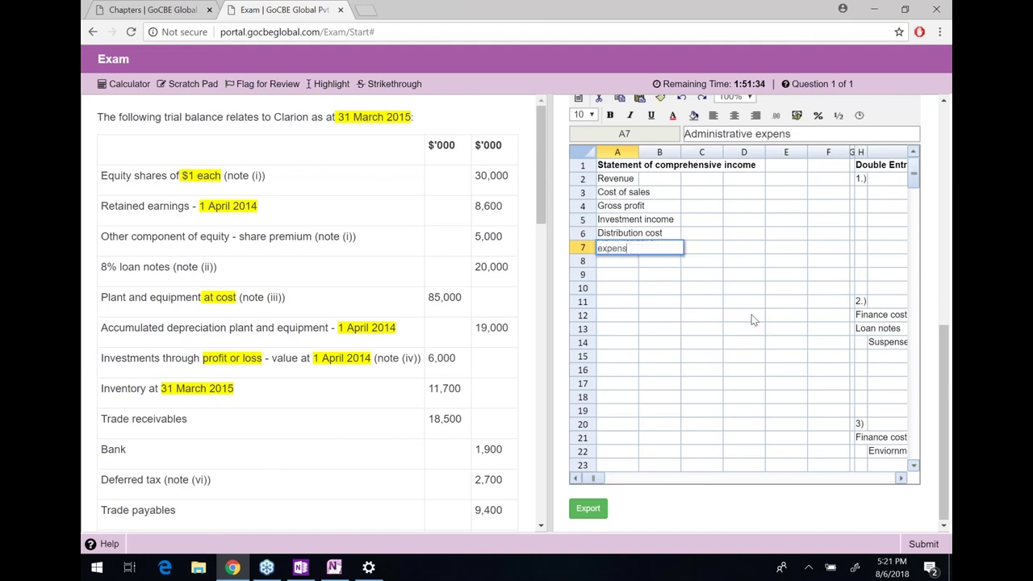
key("Return")
type("FInance")
key("BackSpace")
key("BackSpace")
key("BackSpace")
key("BackSpace")
key("BackSpace")
key("BackSpace")
type("inance cost")
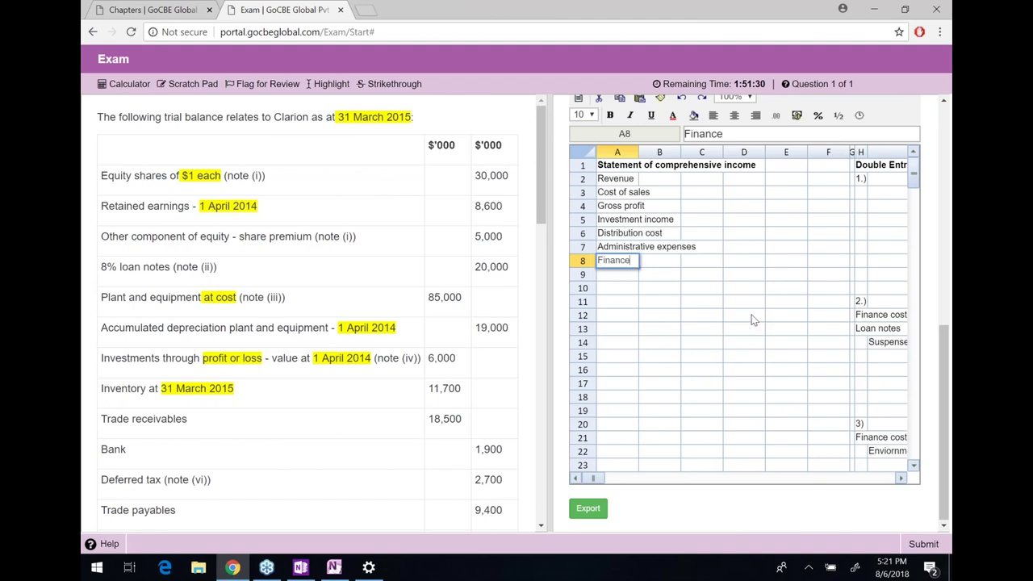
key("Return")
type("Profit")
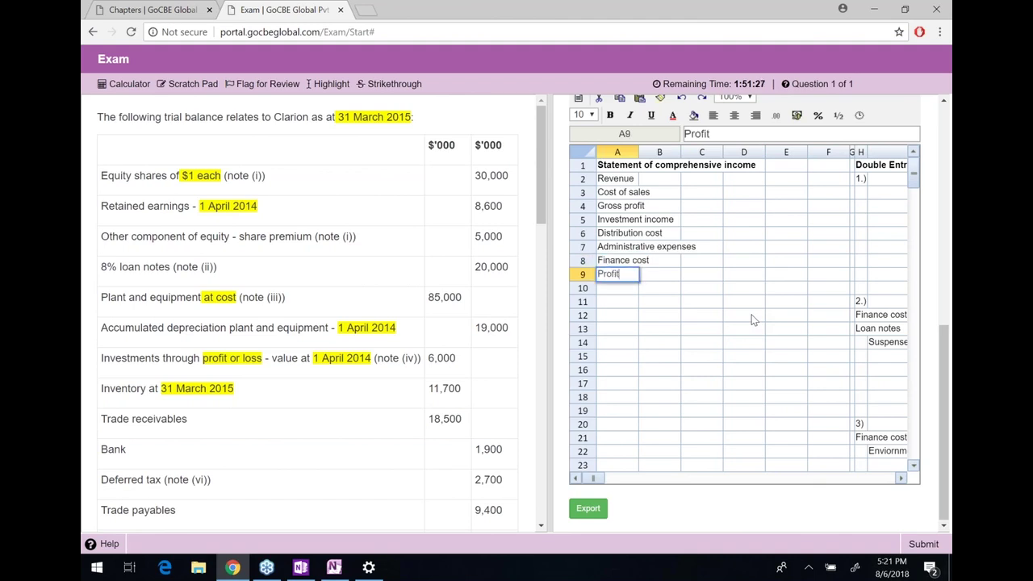
type(" before tax")
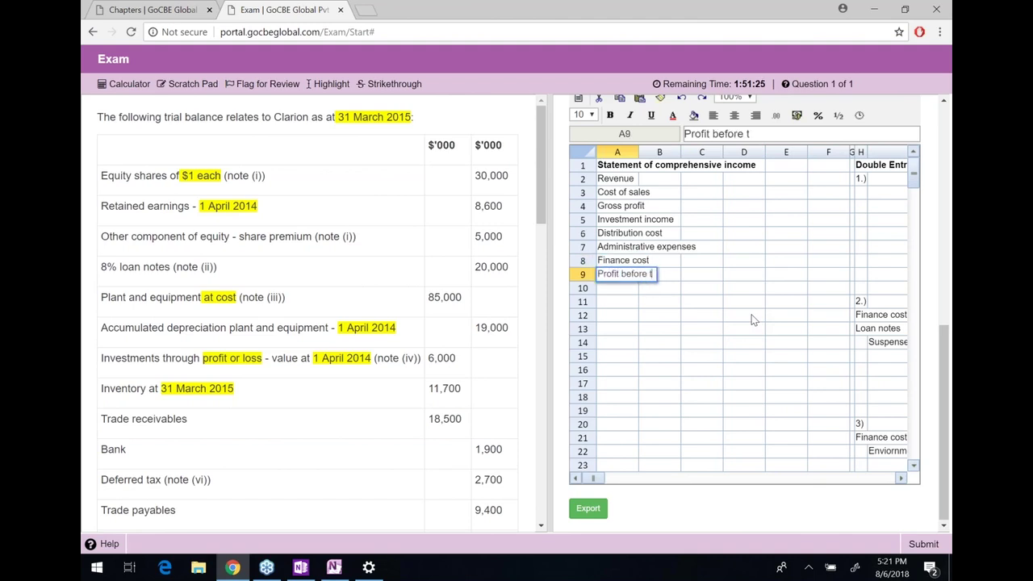
key("Return")
type("Tax expens")
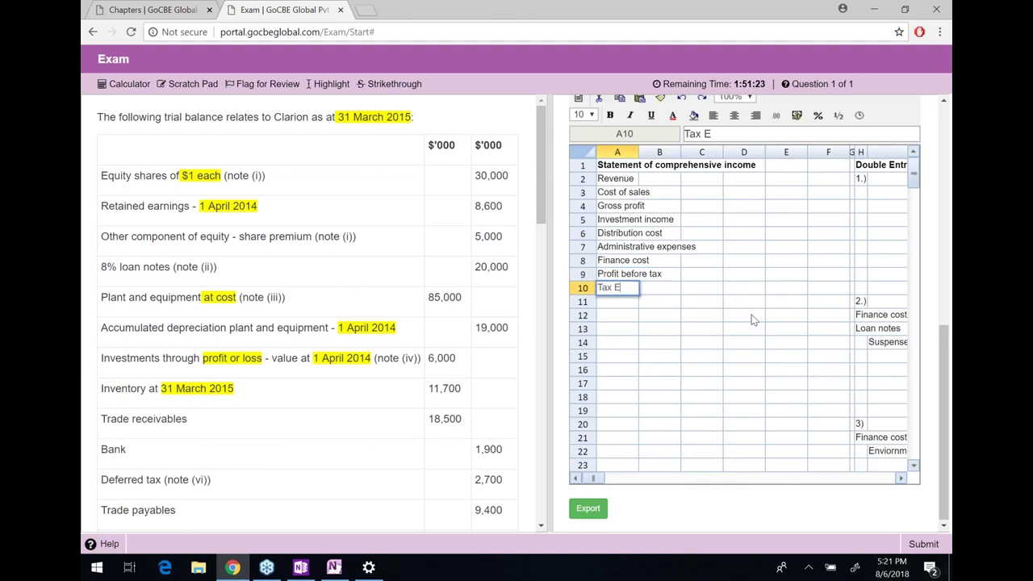
type("e")
key("Return")
type("P")
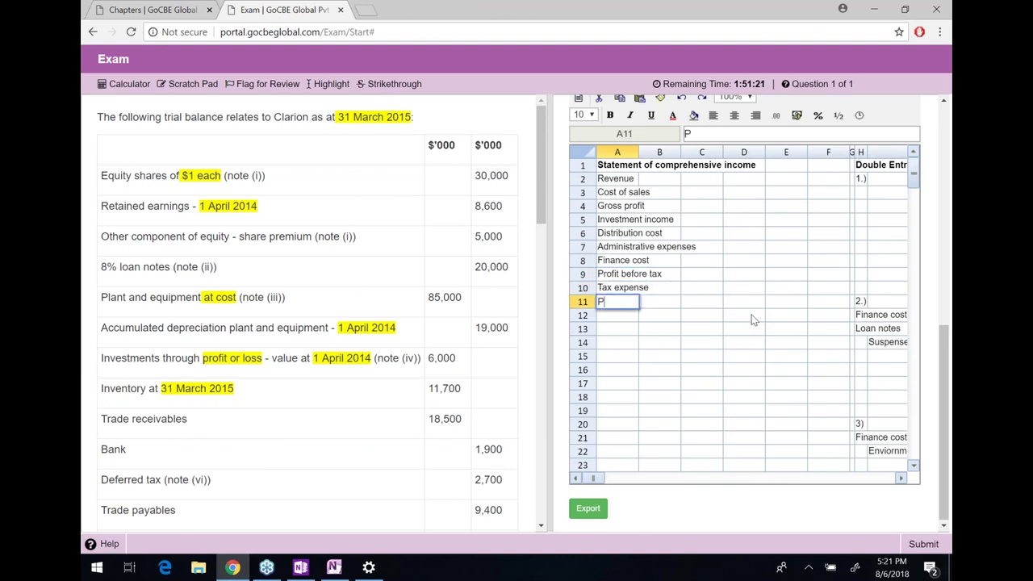
type("rofit after tax")
key("Return")
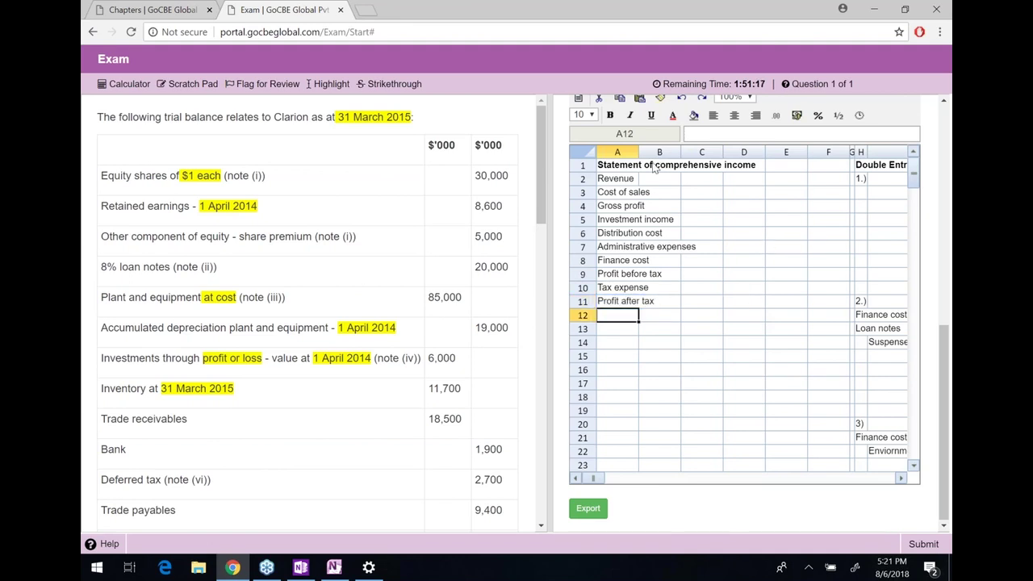
left_click_drag(638, 152, 713, 154)
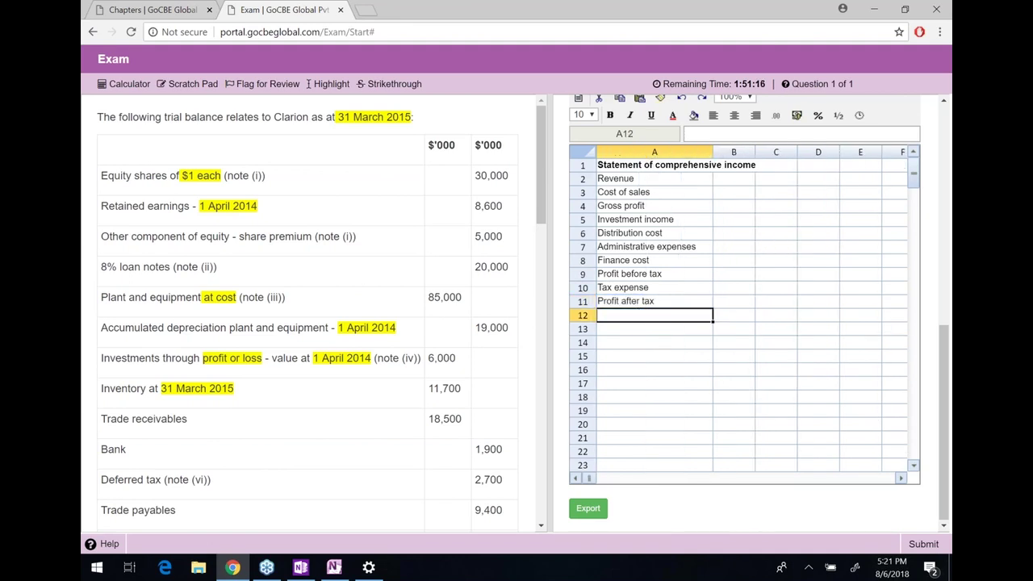
left_click(735, 182)
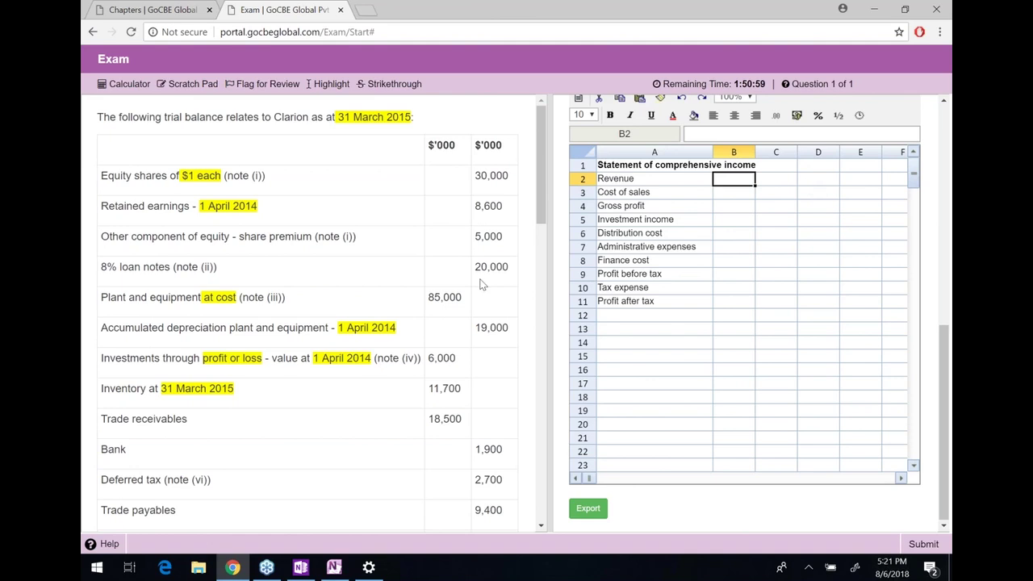
Enter revenue of 132,000 in B2 and give the statement figures #,##0 format
scroll(353, 304, "down", 1)
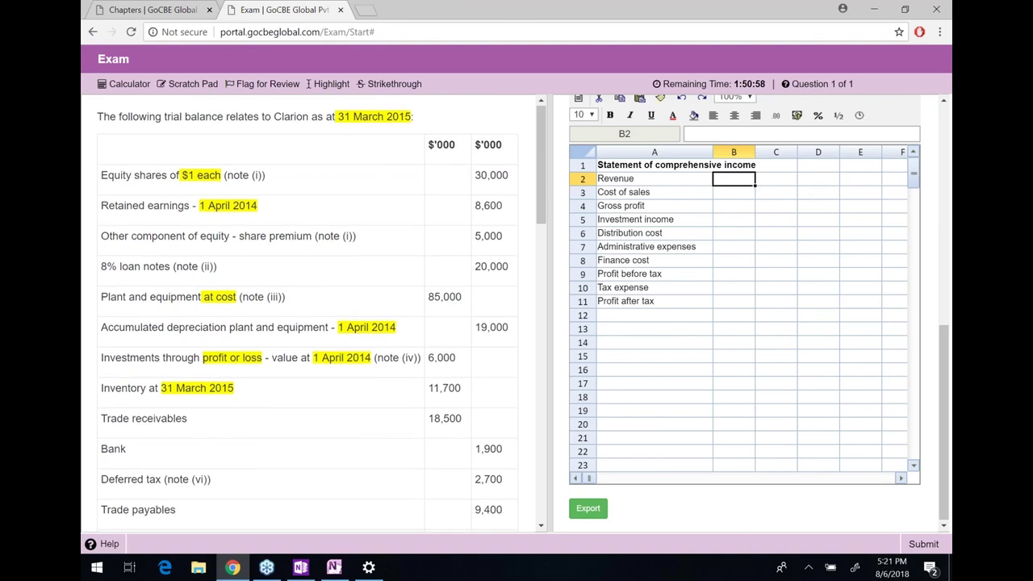
scroll(477, 347, "down", 3)
left_click_drag(475, 347, 517, 349)
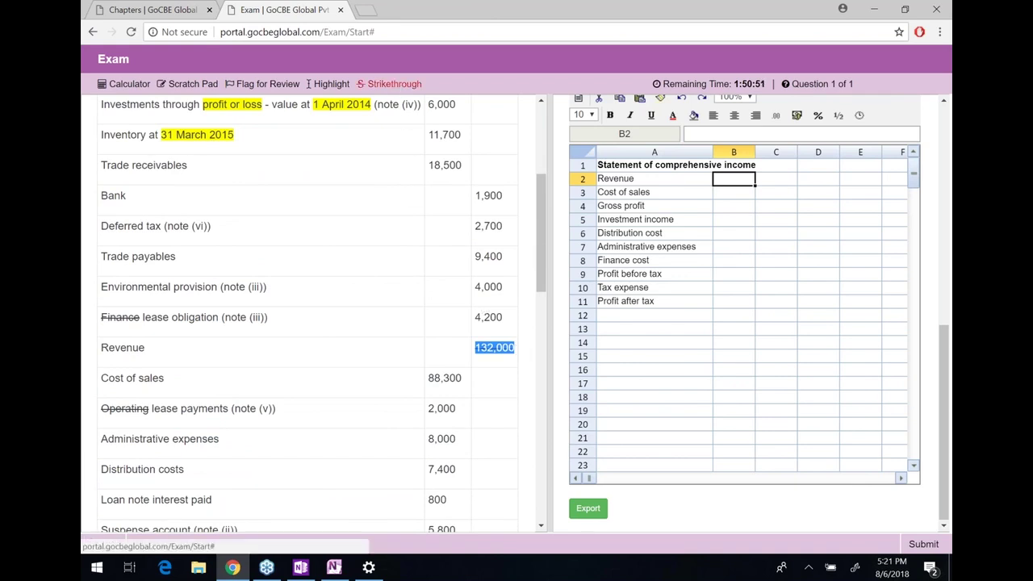
type("132000")
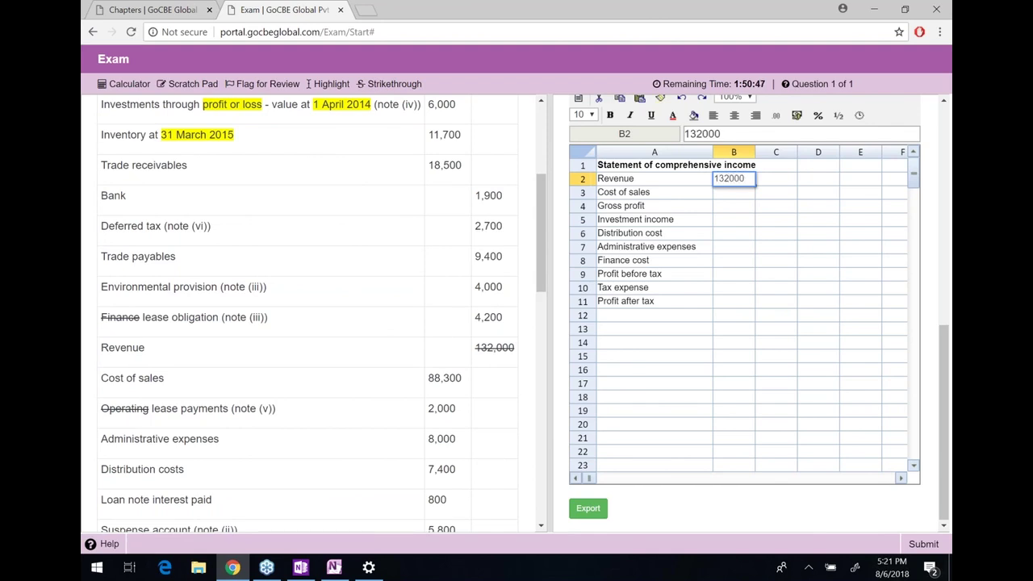
key("Return")
left_click_drag(733, 178, 855, 459)
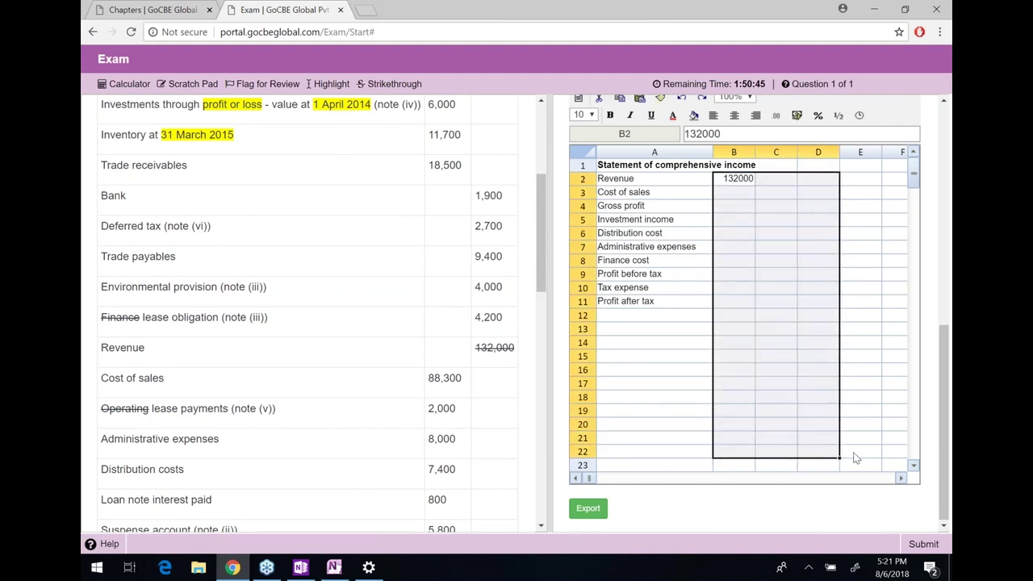
key("shift+Left")
key("shift+Left")
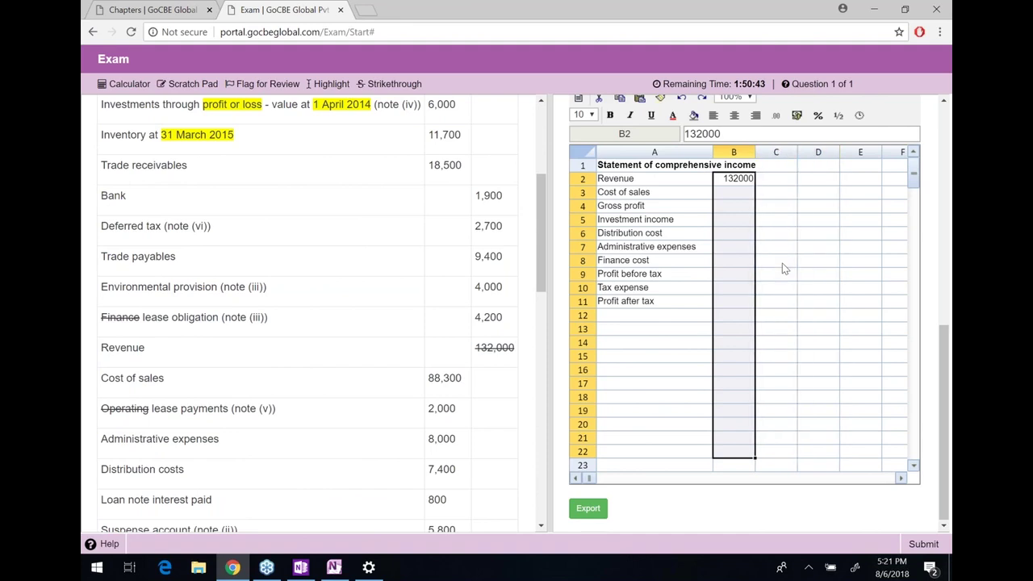
left_click(775, 114)
Strike through the 132,000 revenue and 88,300 cost of sales amounts in the trial balance
double_click(509, 347)
double_click(494, 347)
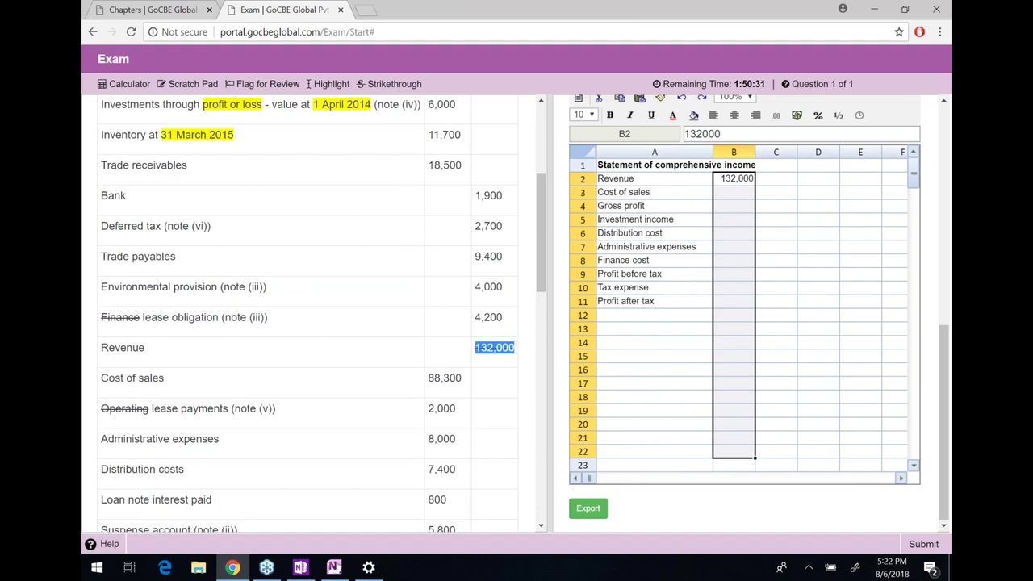
double_click(445, 377)
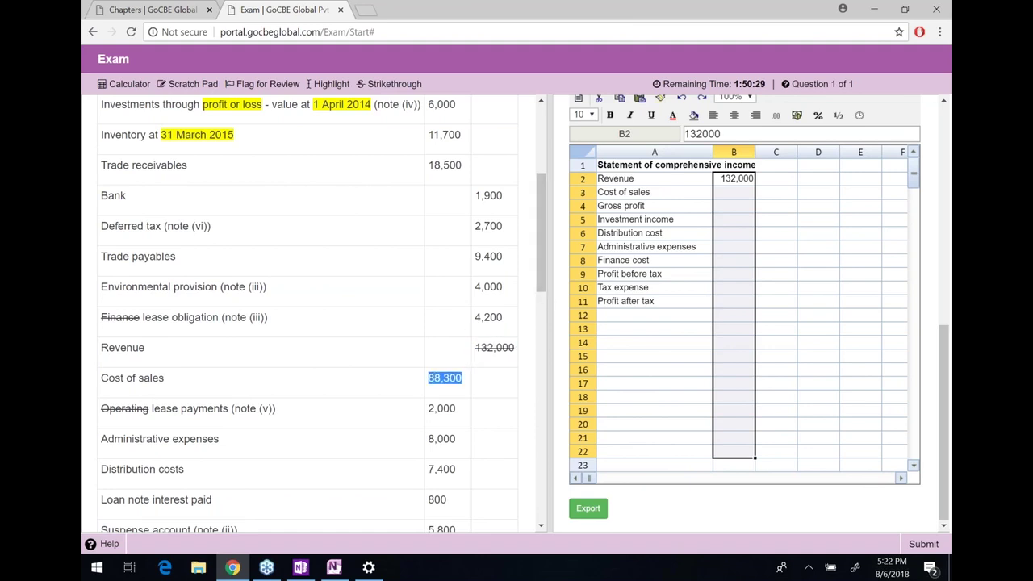
left_click(391, 84)
Start the cost of sales formula in B3 as =-(88300+J24, adding the 17,000 depreciation
left_click(731, 194)
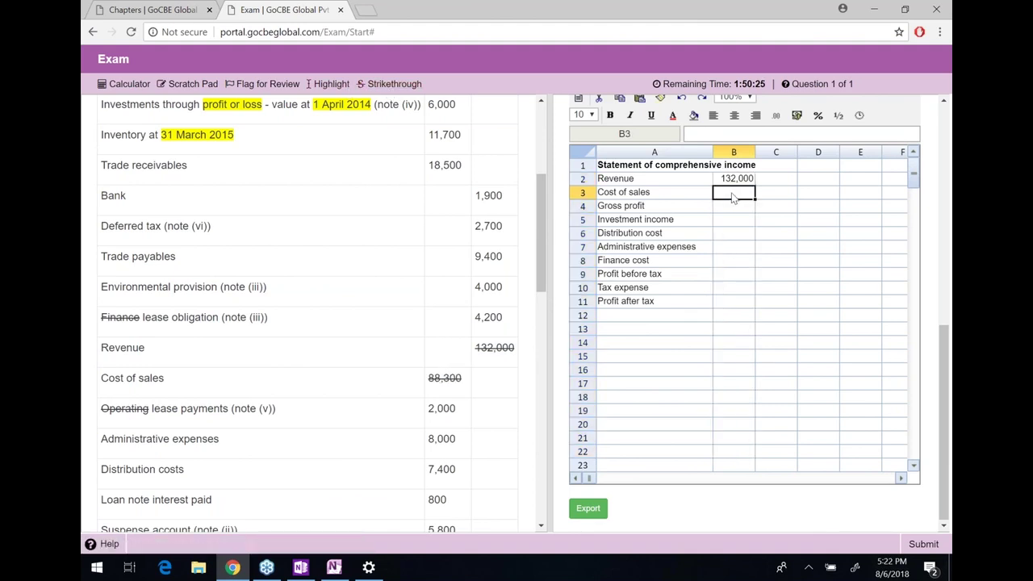
type("=-(88300+")
key("Right")
key("Right")
key("Right")
key("Right")
key("Right")
key("Right")
key("Right")
key("Right")
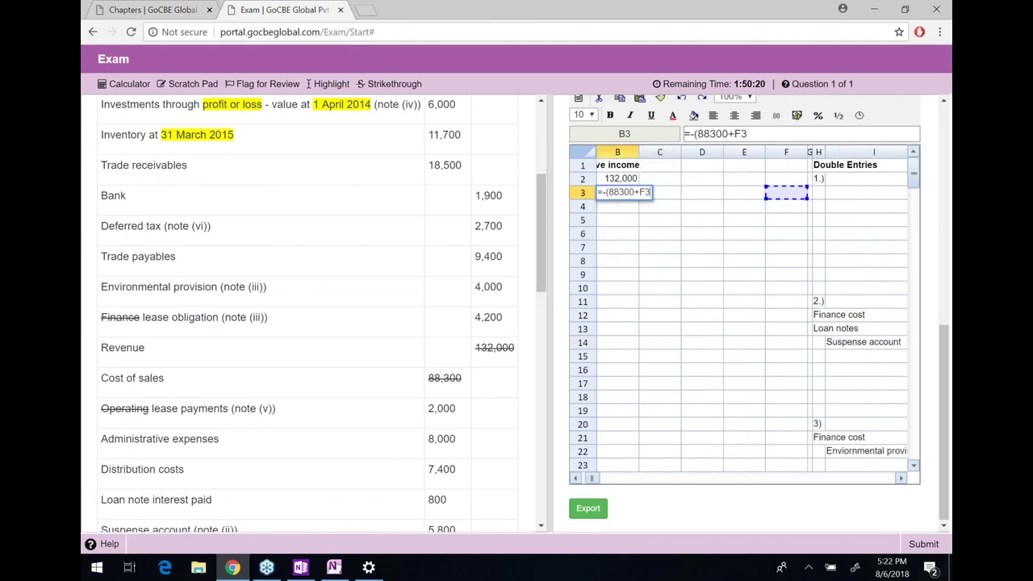
key("Right")
key("Right")
key("Down")
key("Down")
key("Down")
key("Down")
key("Down")
key("Down")
key("Down")
key("Left")
key("Left")
key("Down")
key("Down")
key("Down")
key("Down")
key("Down")
key("Down")
key("Down")
key("Down")
key("Down")
key("Down")
key("Down")
key("Down")
key("Down")
key("Down")
key("Down")
key("Down")
key("Down")
key("Down")
key("Down")
key("Down")
key("Down")
key("Down")
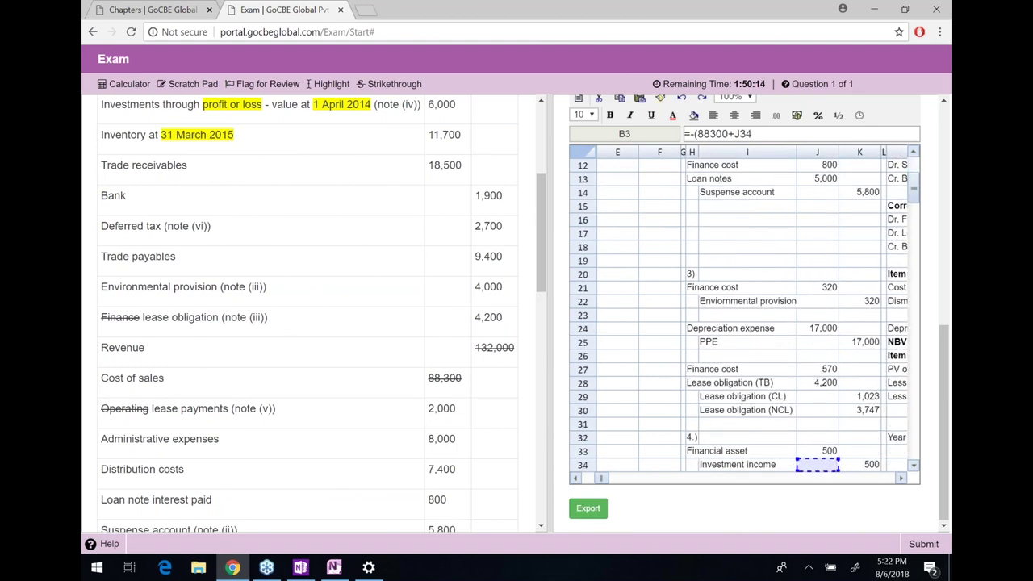
key("Down")
key("Up")
key("Up")
key("Up")
key("Up")
key("Up")
key("Up")
key("Up")
key("Up")
key("Up")
key("Up")
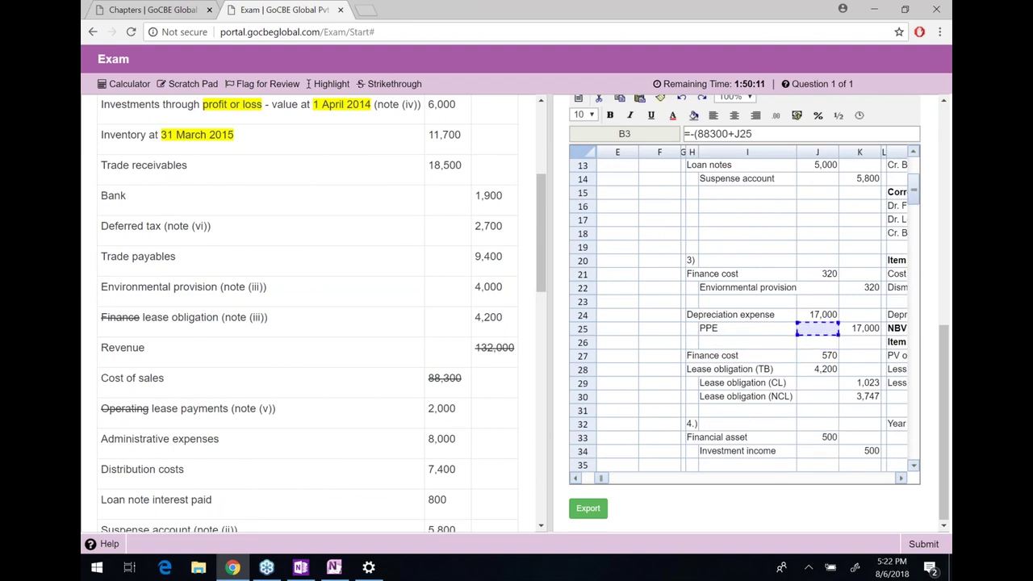
key("Up")
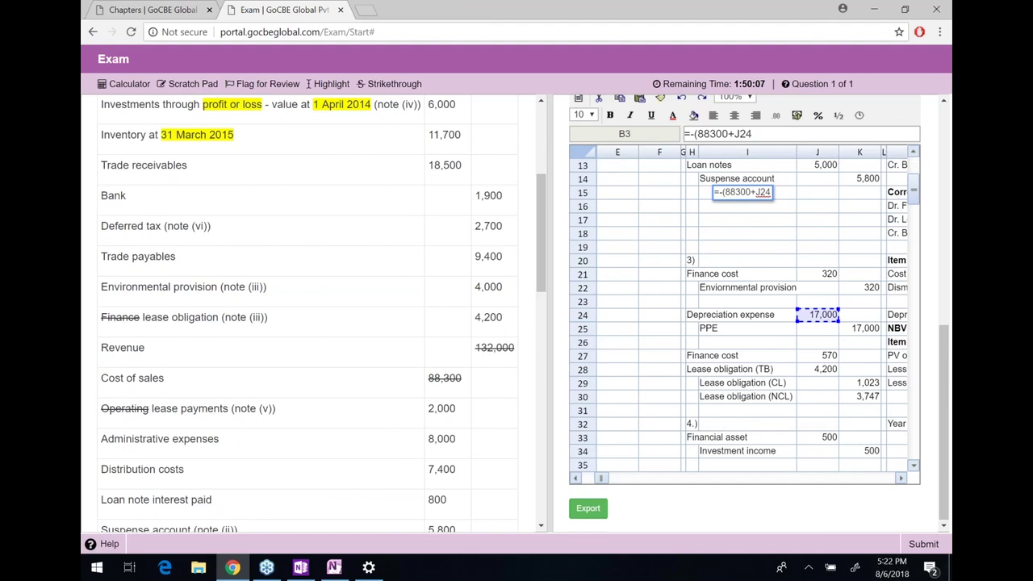
type("+")
Add the 1,250 lease cost from J48 and close the formula, giving cost of sales -106,550
key("Down")
key("Down")
key("Down")
key("Down")
key("Down")
key("Down")
key("Down")
key("Down")
key("Down")
key("Down")
key("Down")
key("Right")
key("Right")
key("Right")
key("Right")
key("Right")
key("Right")
key("Right")
key("Right")
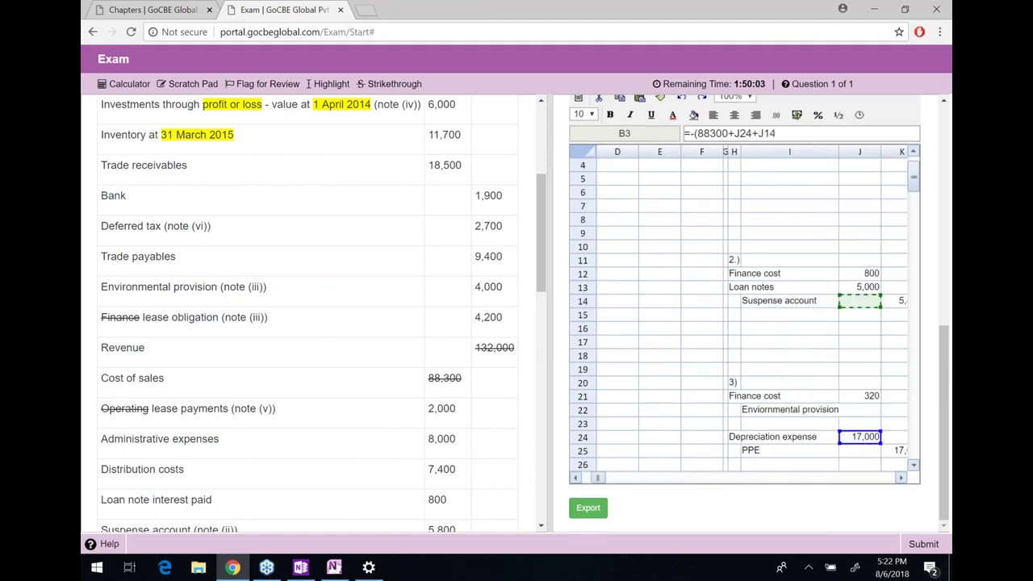
key("Right")
key("Down")
key("Up")
key("Down")
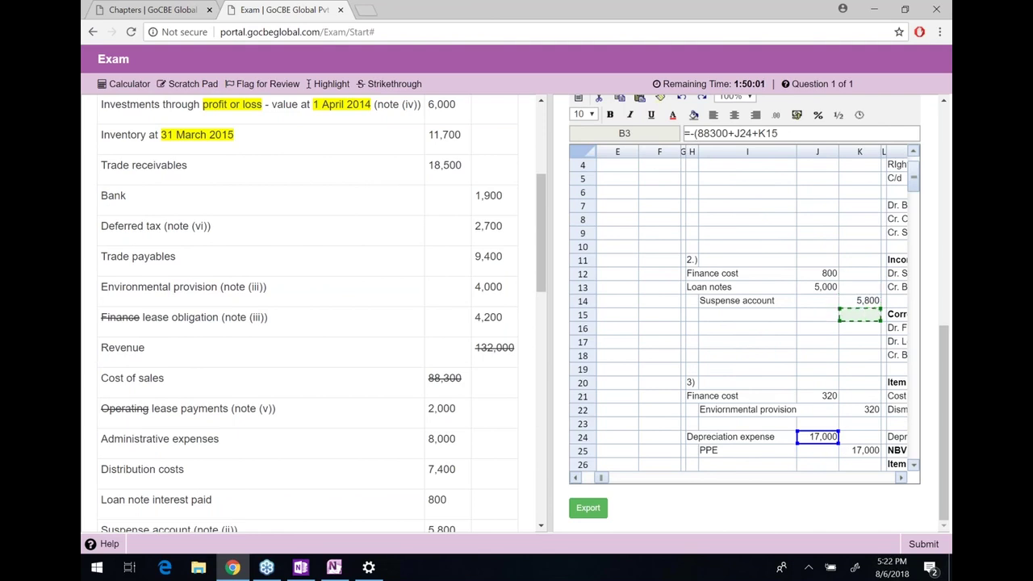
key("Down")
key("Down")
key("Down")
key("Down")
key("Down")
key("Down")
key("Down")
key("Down")
key("Down")
key("Down")
key("Down")
key("Down")
key("Down")
key("Down")
key("Down")
key("Down")
key("Down")
key("Down")
key("Down")
key("Down")
key("Down")
key("Down")
key("Down")
key("Down")
key("Down")
key("Down")
key("Down")
key("Down")
key("Down")
key("Down")
key("Down")
key("Down")
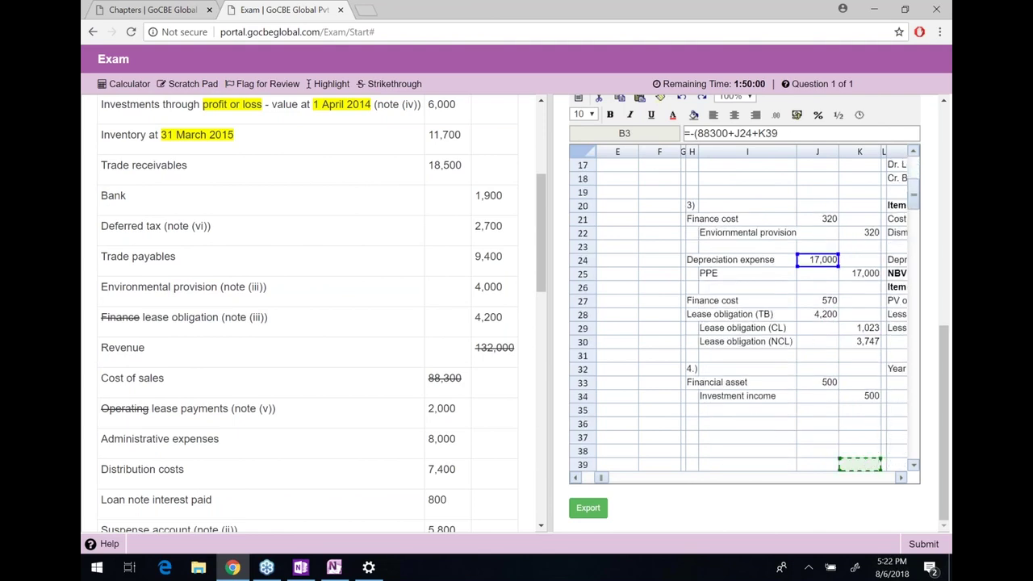
key("Down")
key("Down")
key("Down")
key("Down")
key("Down")
key("Left")
key("Up")
key("Up")
key("Up")
key("Up")
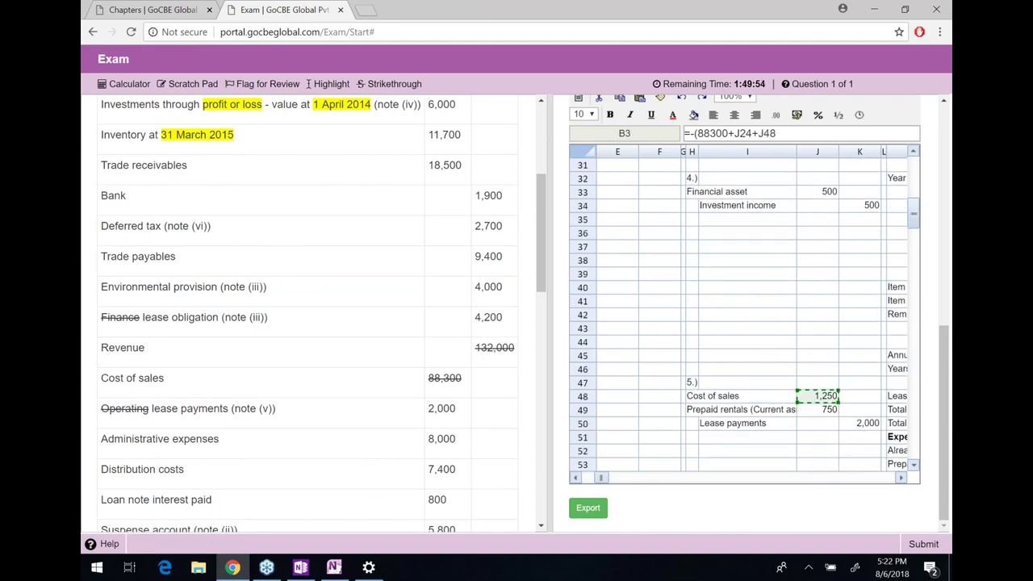
type(")")
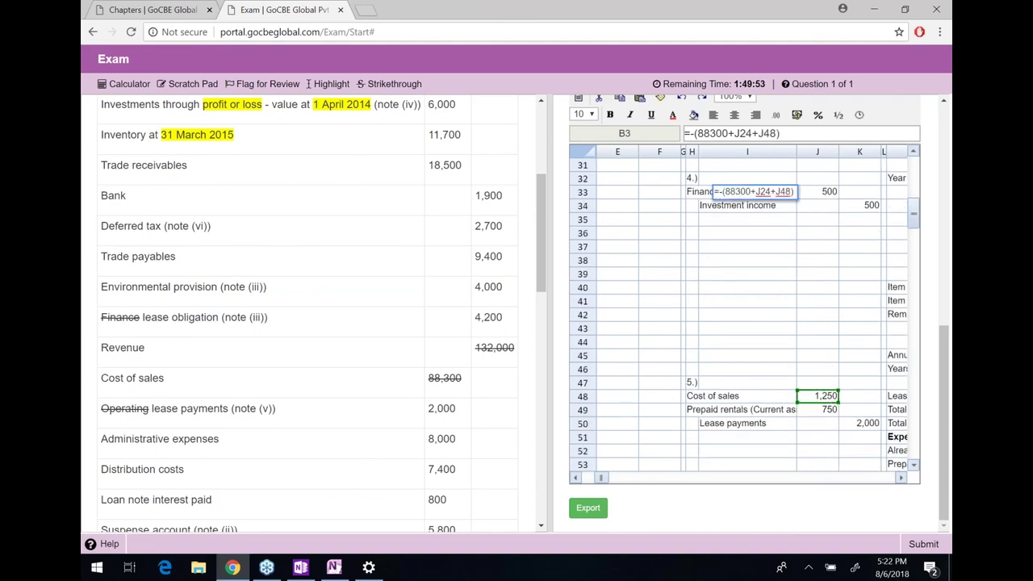
key("Return")
Check the B3 result and select the statement figures B2:B11
key("ctrl+Home")
key("Up")
key("Up")
key("Up")
left_click(734, 191)
left_click_drag(733, 177, 734, 300)
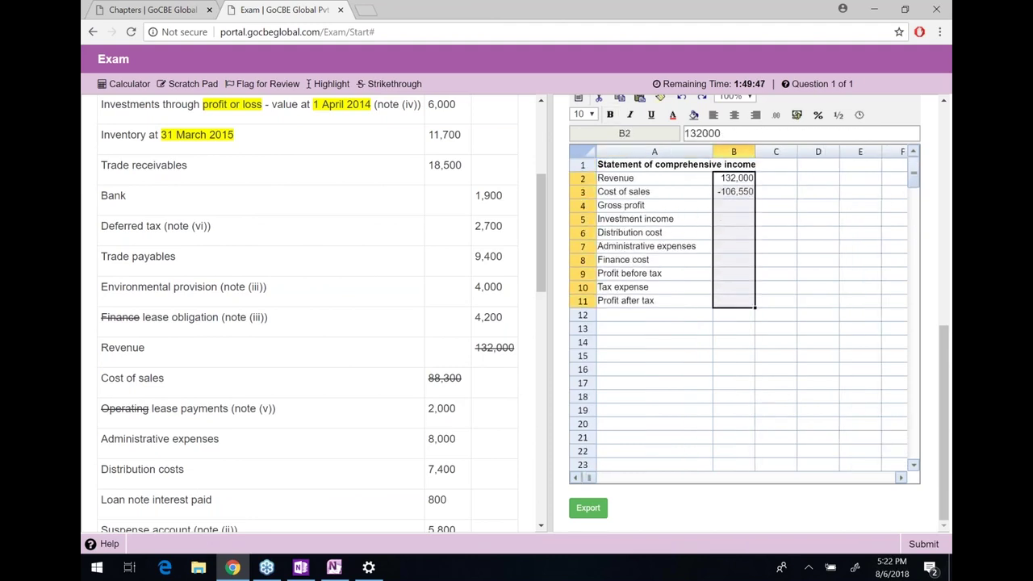
Apply the custom format #,##0;(#,##0) to B2:B11 so negatives show in brackets
left_click(777, 115)
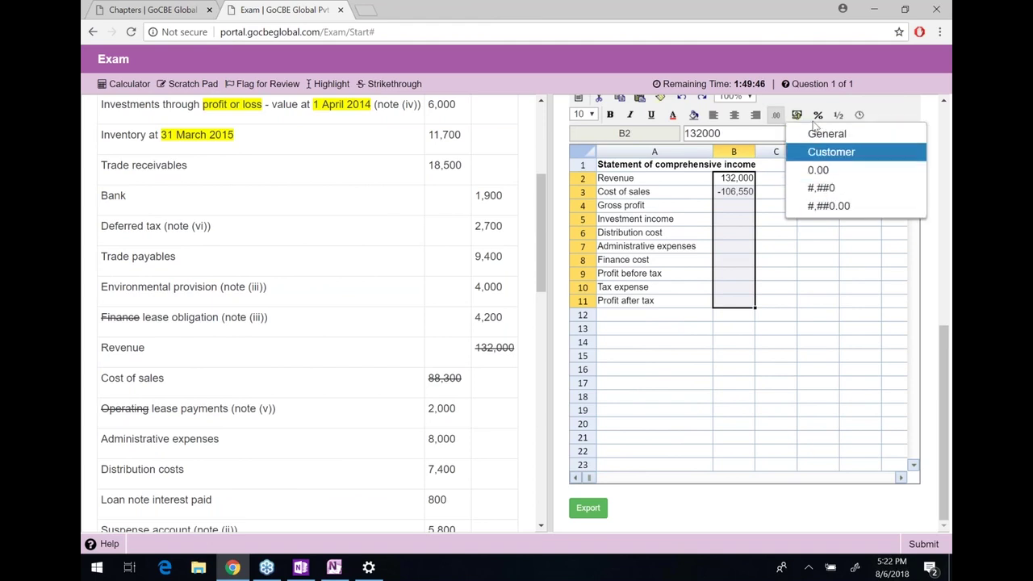
left_click(798, 117)
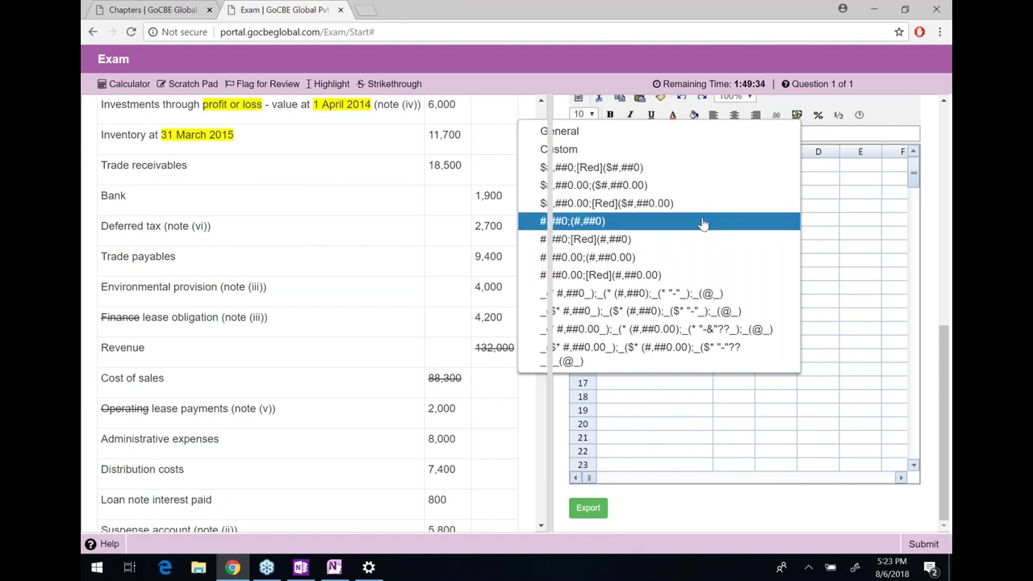
left_click(742, 227)
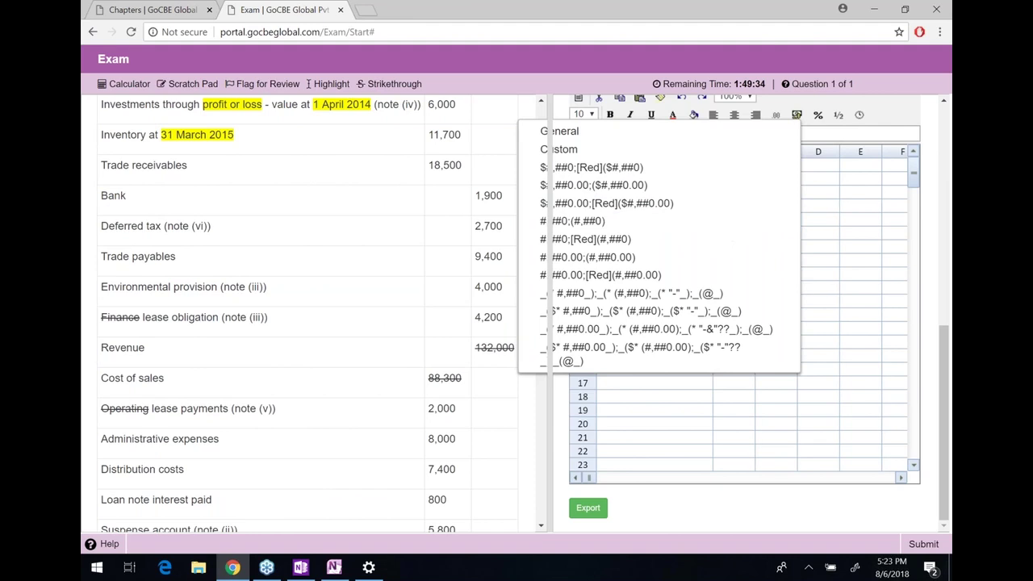
left_click(736, 204)
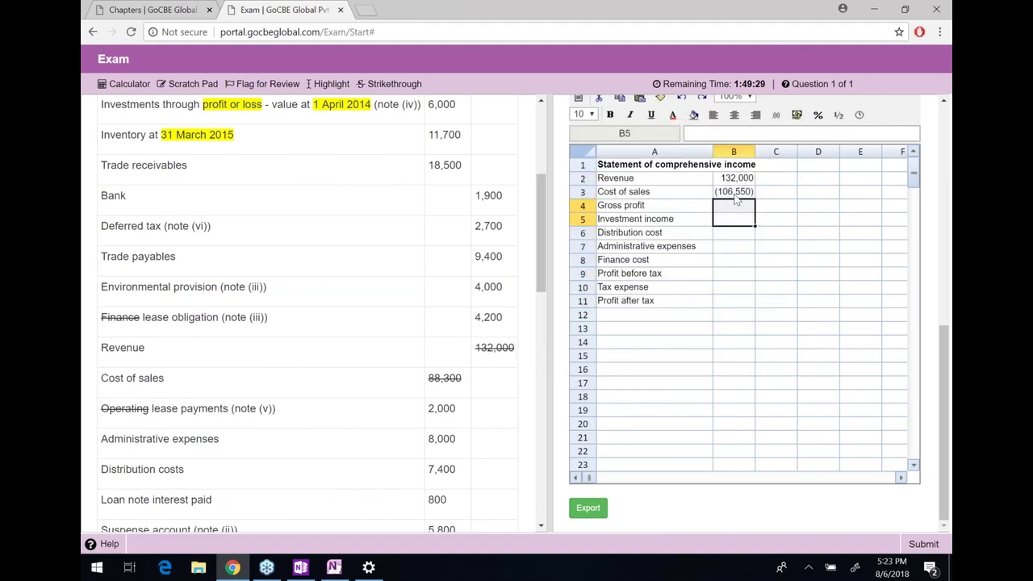
Enter gross profit =SUM(B2:B3) in B4, giving 25,450, and make the row bold
key("Up")
key("Up")
key("Down")
key("Down")
type("=sum(")
left_click_drag(737, 198, 737, 179)
key("Return")
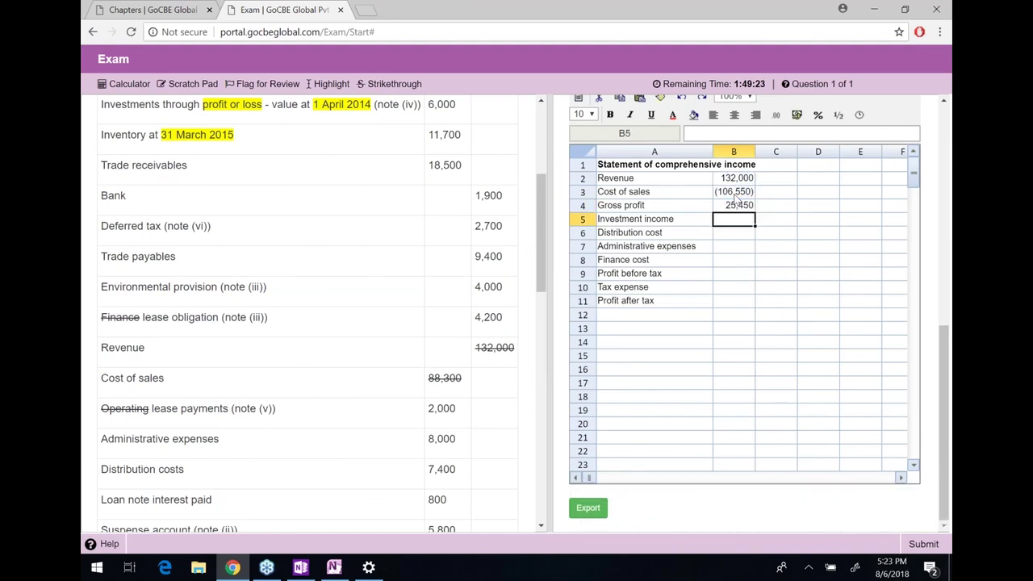
key("Left")
key("Up")
key("shift+Right")
key("ctrl+b")
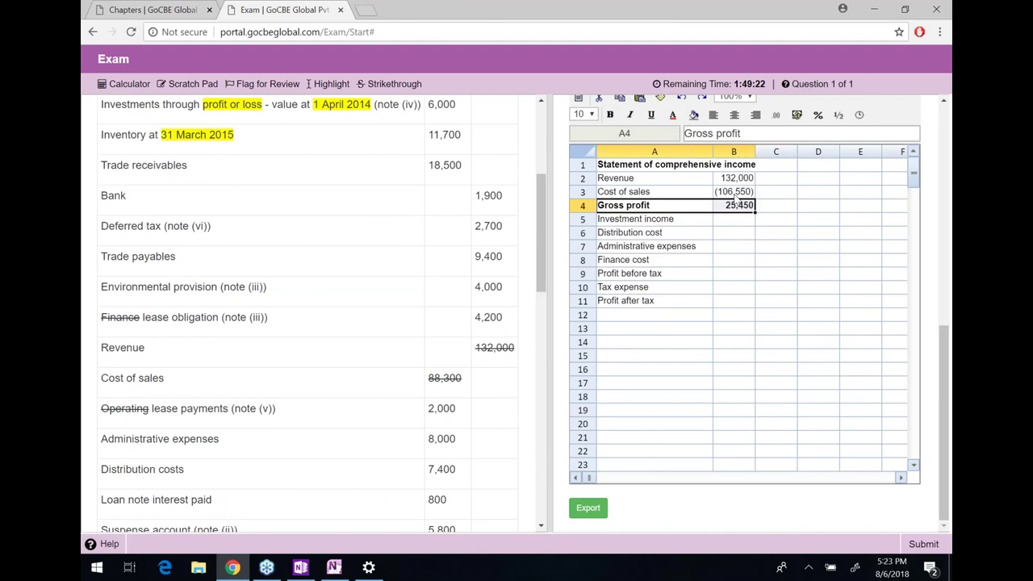
key("Right")
key("Down")
scroll(465, 347, "down", 1)
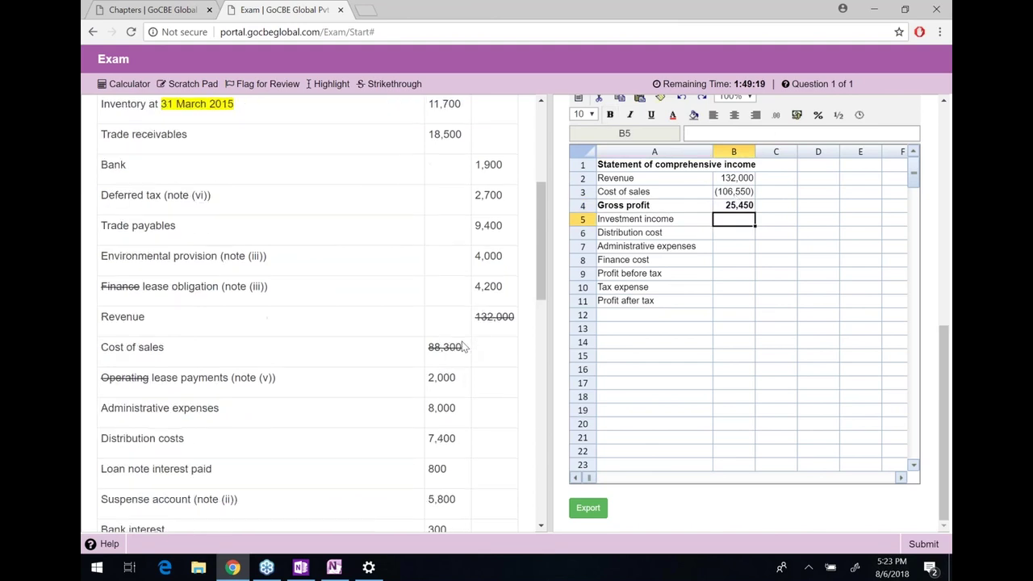
Strike through the 500 investment income and enter =500+K34 in B5 for 1,000
scroll(465, 347, "down", 6)
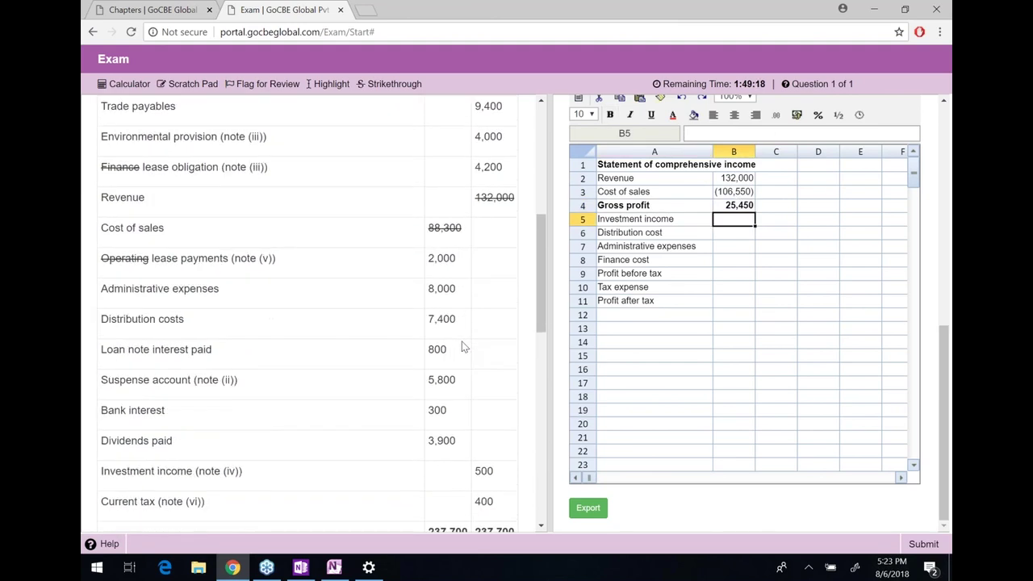
double_click(485, 410)
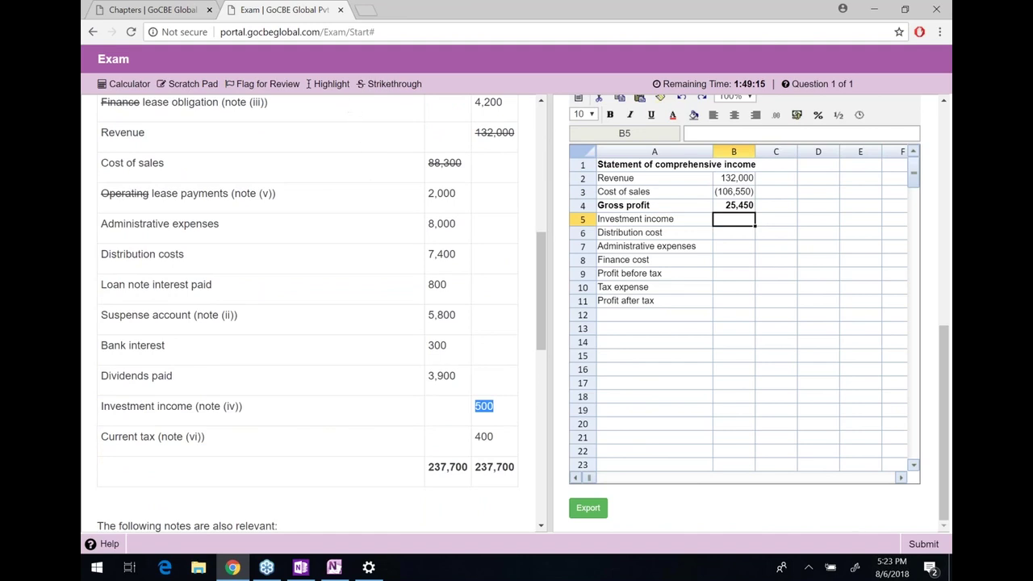
left_click(388, 84)
left_click(733, 221)
type("=500+")
key("Right")
key("Right")
key("Right")
key("Right")
key("Right")
key("Right")
key("Right")
key("Right")
key("Right")
key("Down")
key("Down")
key("Down")
key("Down")
key("Down")
key("Down")
key("Down")
key("Down")
key("Down")
key("Down")
key("Down")
key("Down")
key("Down")
key("Down")
key("Down")
key("Down")
key("Down")
key("Down")
key("Down")
key("Down")
key("Down")
key("Down")
key("Down")
key("Down")
key("Down")
key("Down")
key("Down")
key("Down")
key("Down")
key("Down")
key("Down")
key("Down")
key("Down")
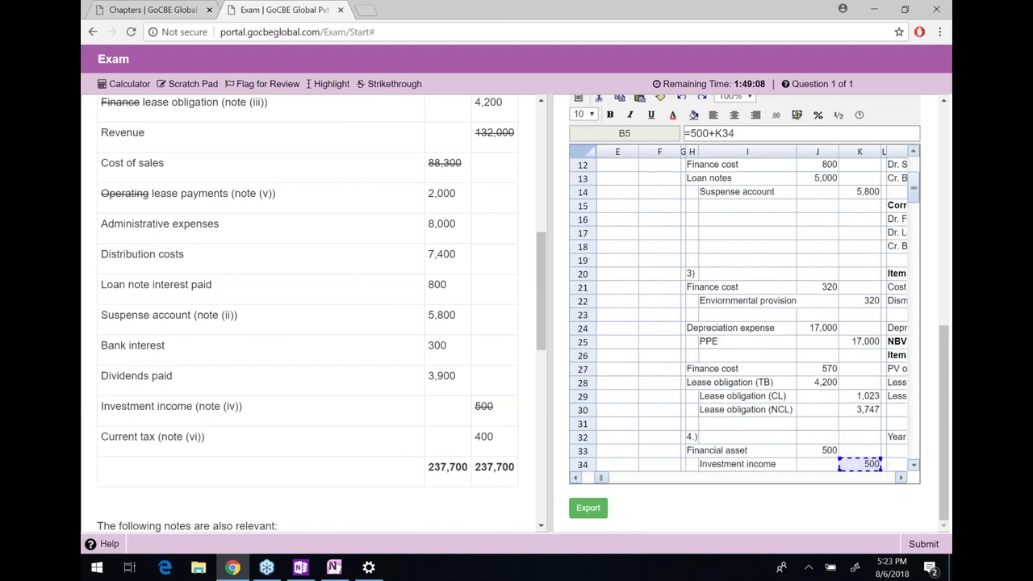
key("Left")
key("Up")
key("Up")
key("Up")
key("Up")
key("Up")
key("Up")
key("Up")
key("Up")
key("Right")
key("Return")
Enter distribution cost as -7400 in B6, shown as (7,400)
key("Left")
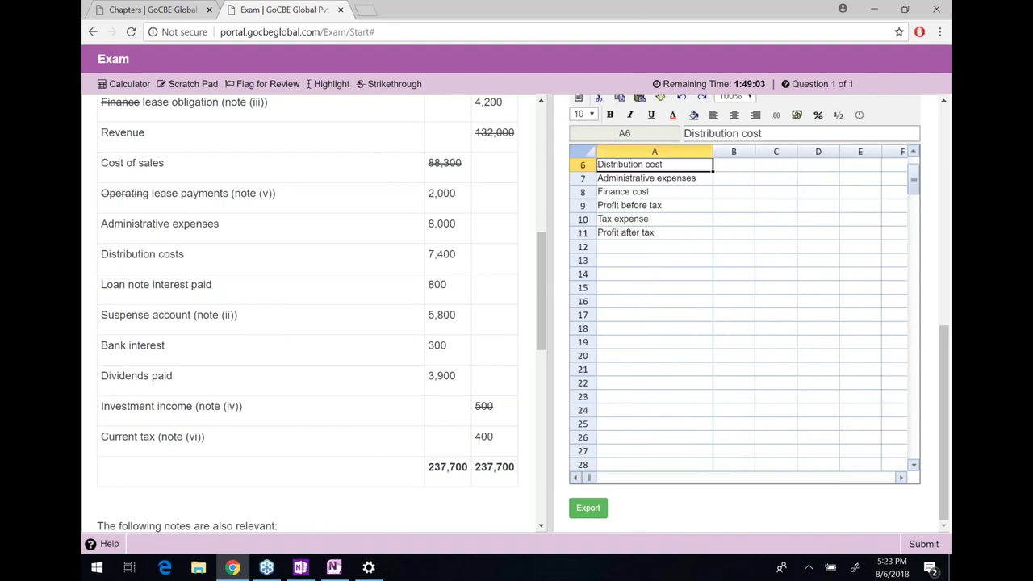
key("Up")
key("Up")
key("Up")
key("Up")
key("Down")
key("Down")
key("Down")
key("Down")
key("Right")
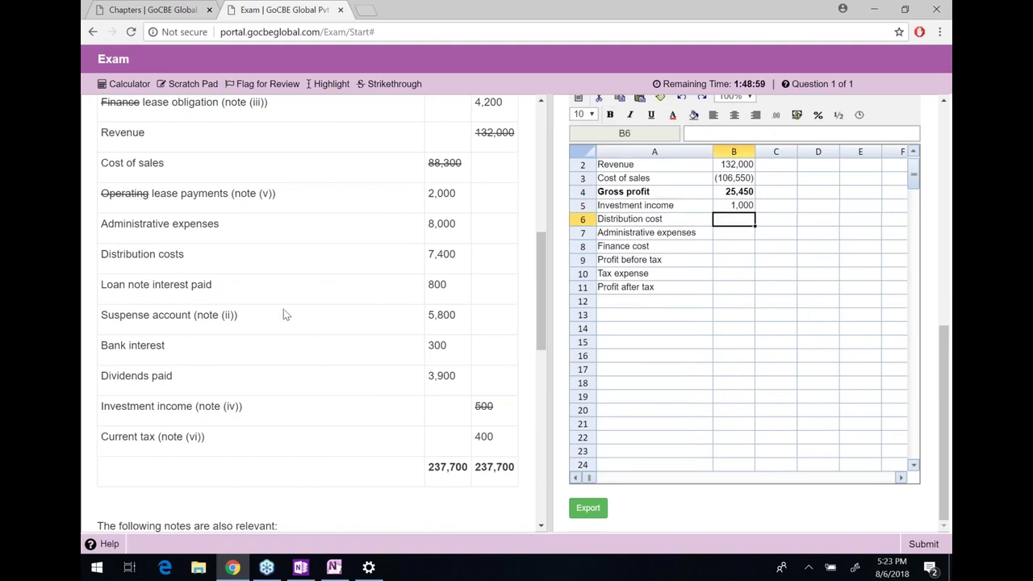
left_click_drag(432, 254, 435, 254)
double_click(437, 254)
type("-7400")
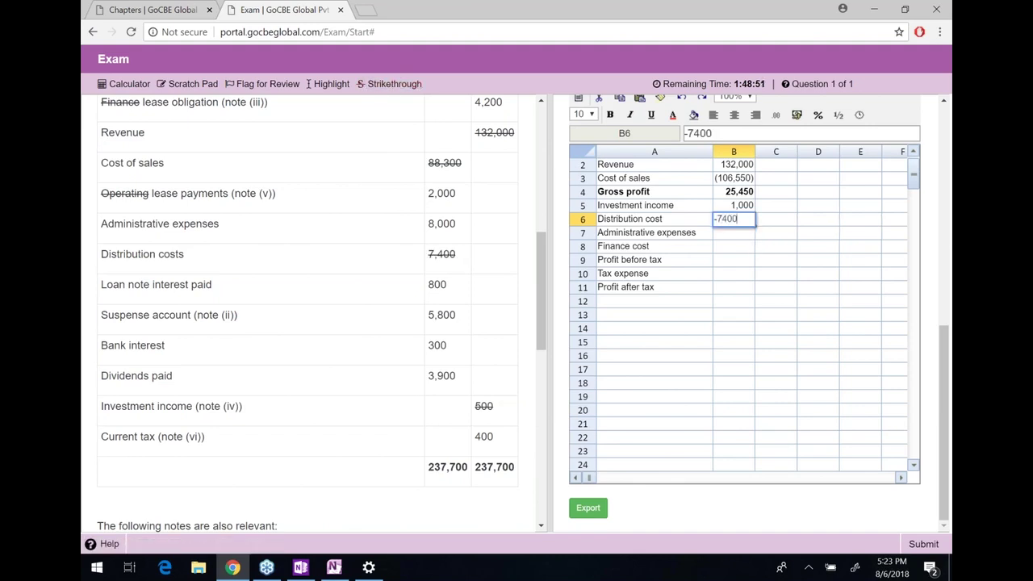
key("Return")
Enter administrative expenses as -8000 and strike through the 8,000 trial balance figure
type("-")
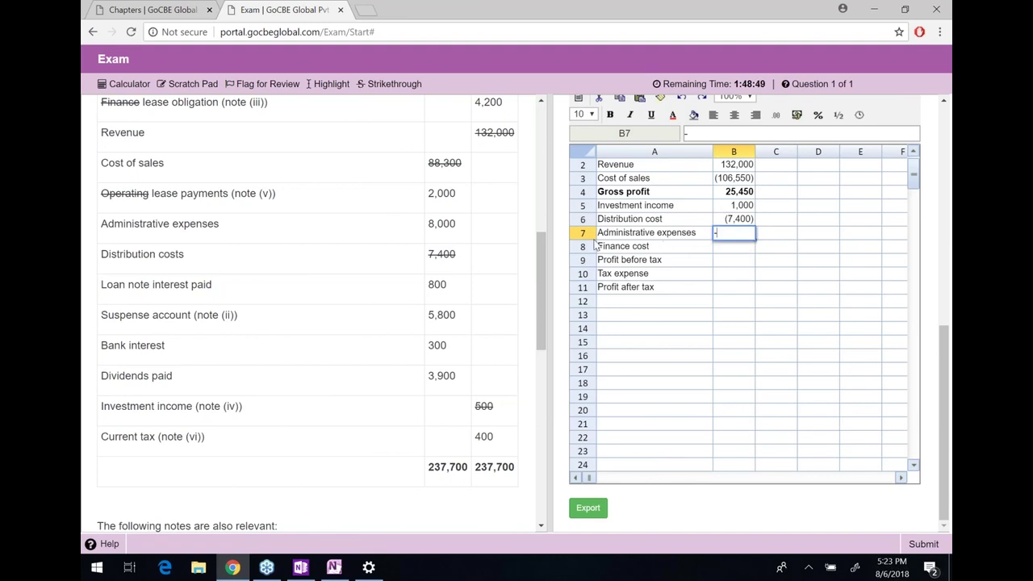
type("8000")
key("Return")
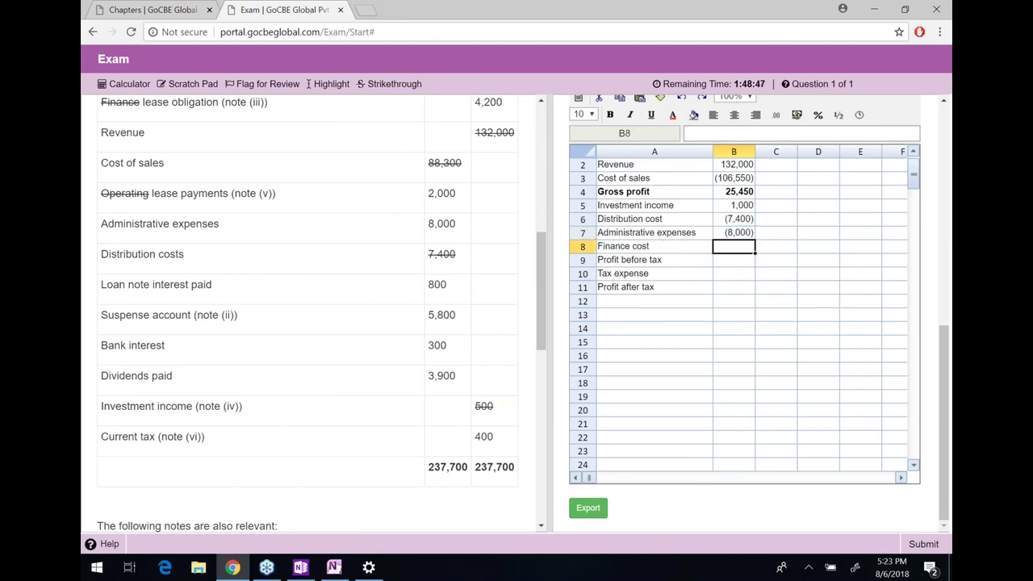
double_click(443, 226)
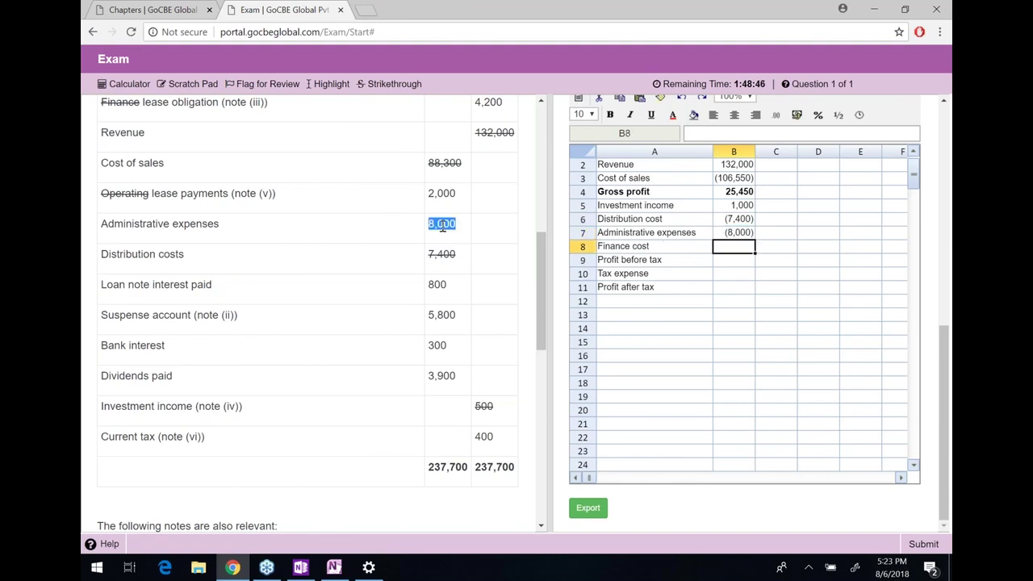
left_click(394, 84)
Enter finance cost =-(300+J12+J21+J27) in B8, giving (1,990)
double_click(433, 343)
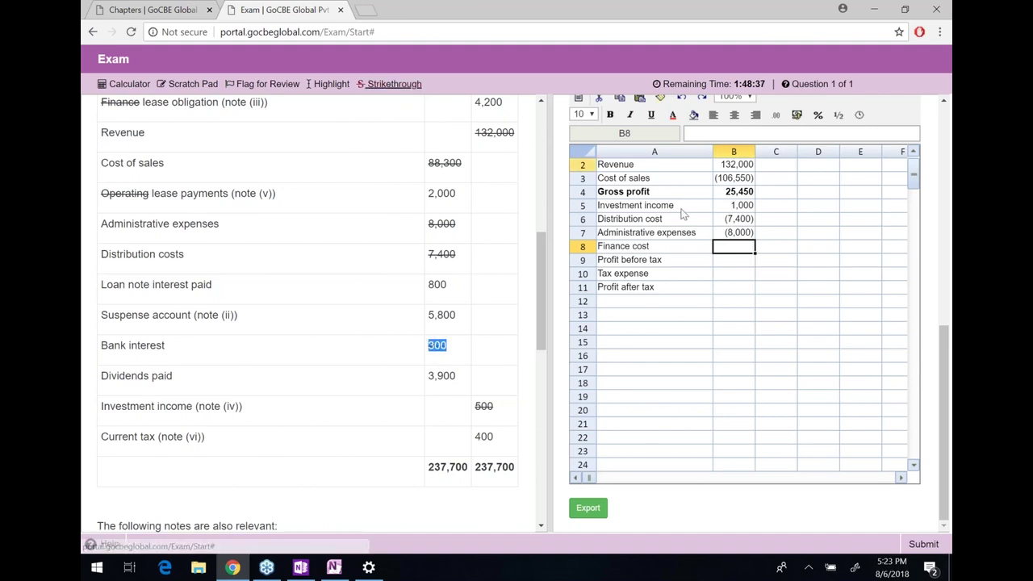
type("=-(300+")
key("Right")
key("Right")
key("Right")
key("Right")
key("Right")
key("Right")
key("Right")
key("Right")
key("Down")
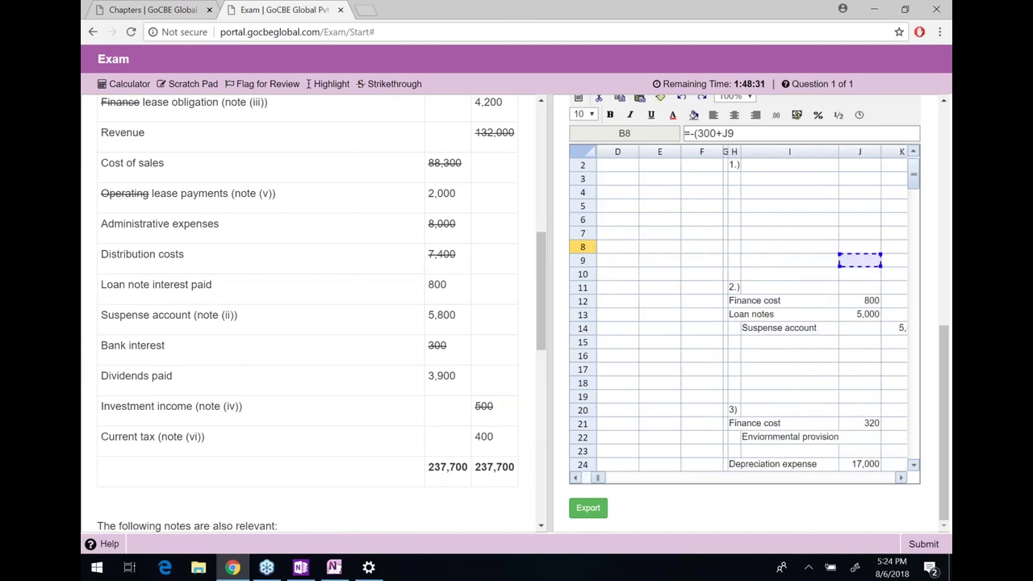
key("Down")
key("Down")
key("Down")
type("+")
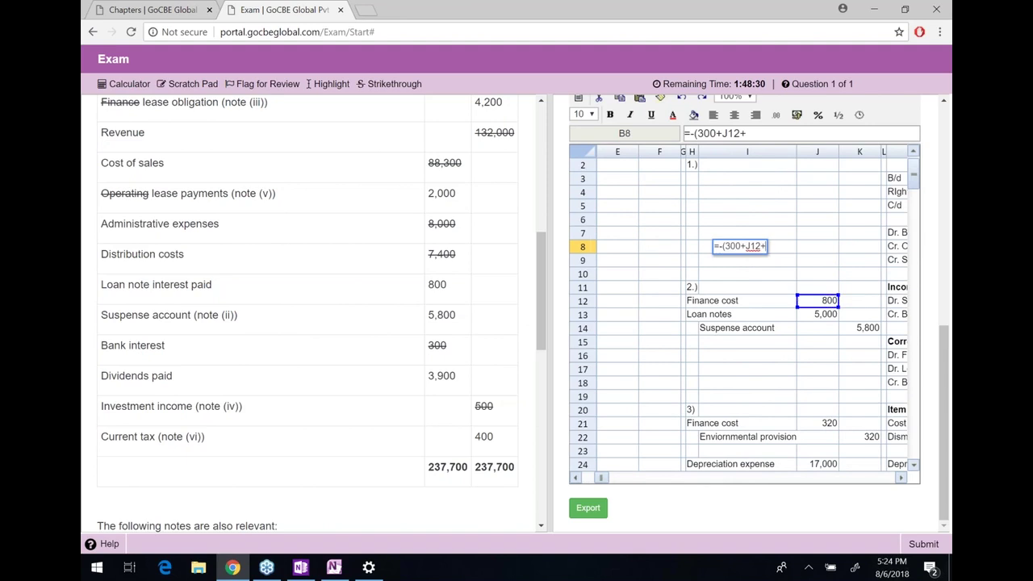
left_click(827, 423)
type("+")
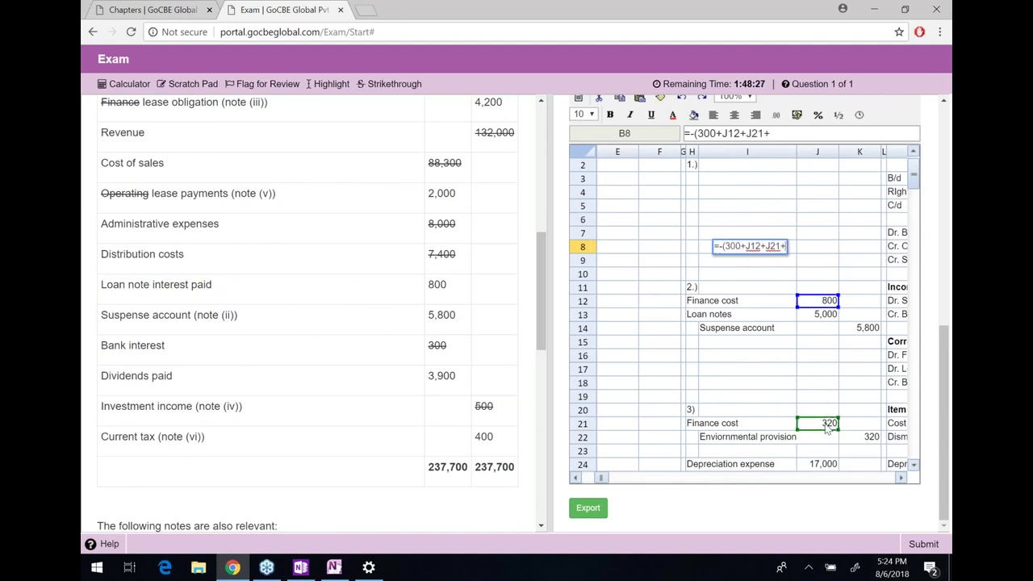
left_click(826, 431)
key("Down")
key("Down")
key("Down")
key("Down")
key("Down")
key("Down")
key("Down")
key("Down")
key("Down")
key("Down")
key("Down")
key("Down")
key("Down")
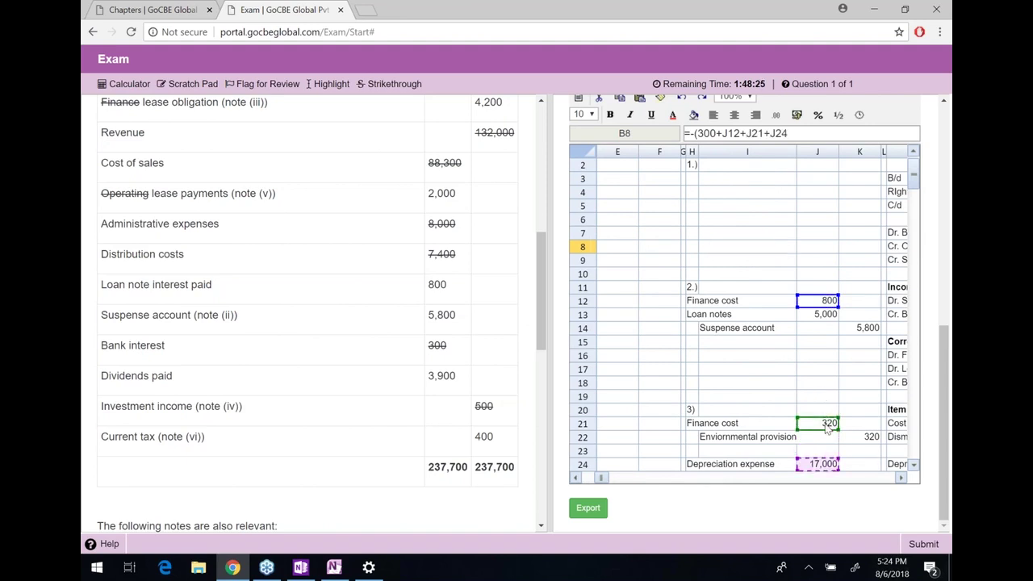
key("Up")
key("Up")
key("Up")
key("Up")
key("Up")
key("Up")
key("Up")
key("Up")
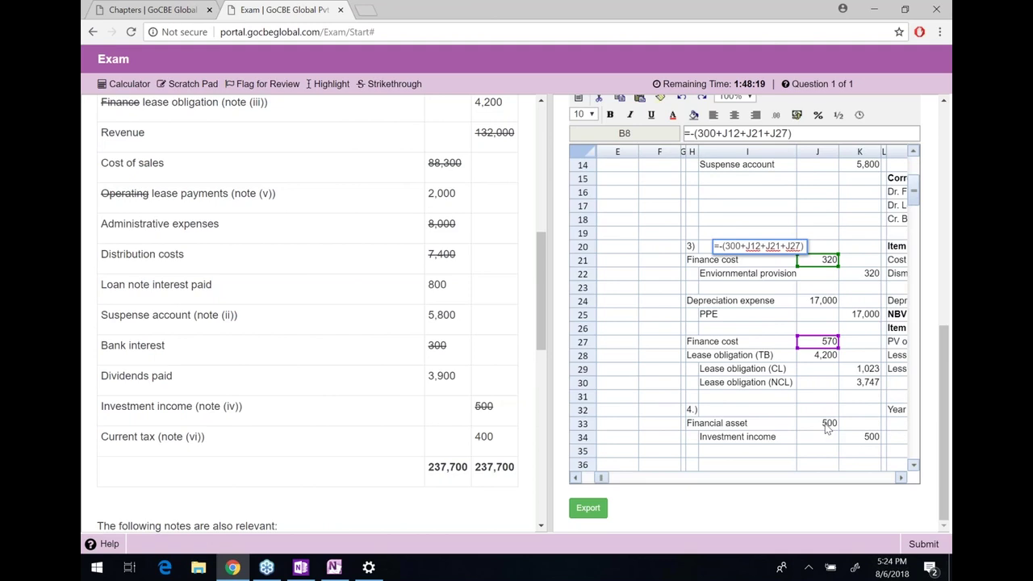
key("Return")
key("Left")
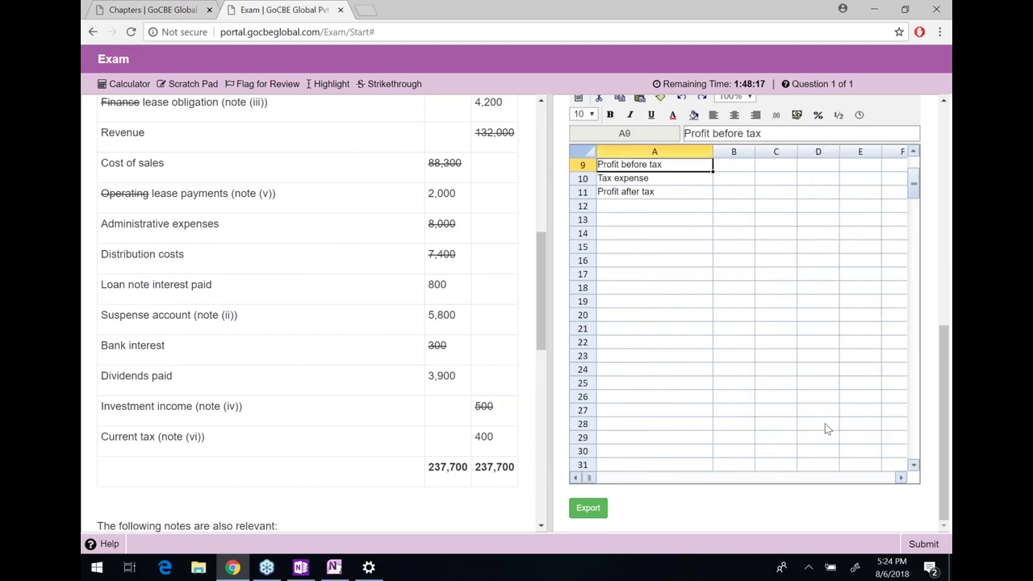
key("Up")
key("Right")
Enter profit before tax =SUM(B4:B8) in B9, giving 9,060, and bold the row
scroll(825, 429, "up", 1)
key("Down")
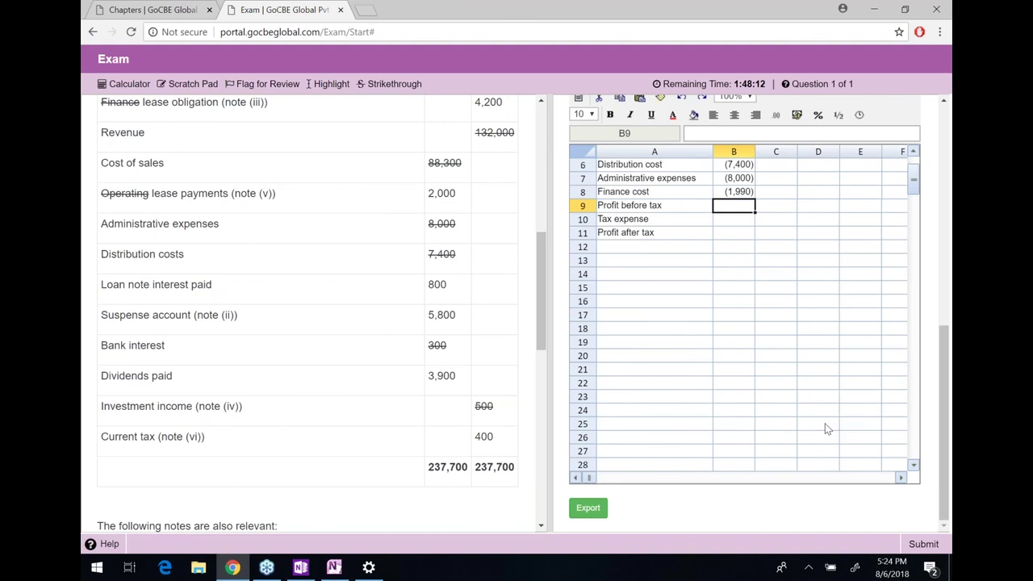
type("=sum(")
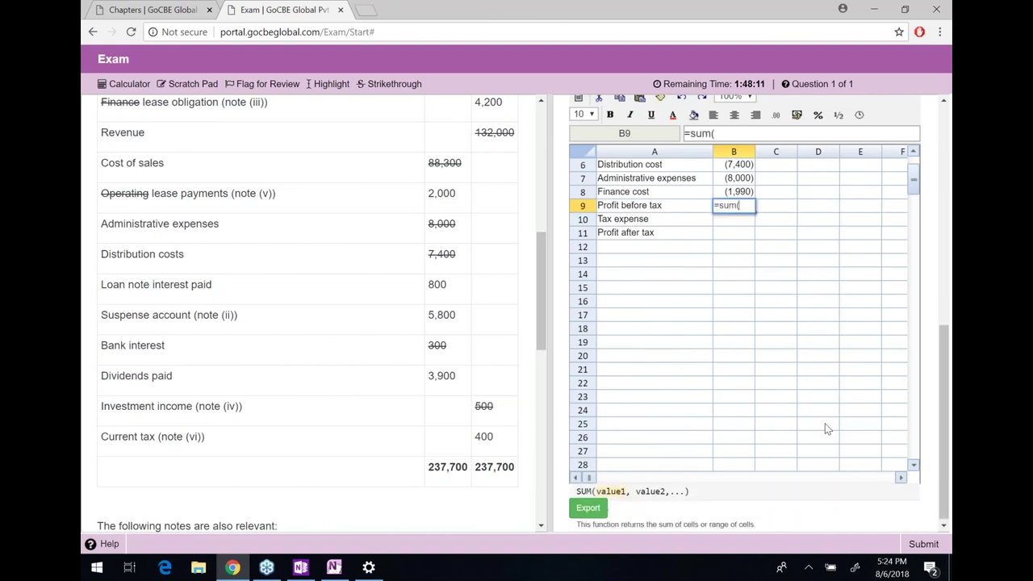
key("Up")
key("shift+Up")
key("shift+Up")
key("shift+Up")
key("shift+Up")
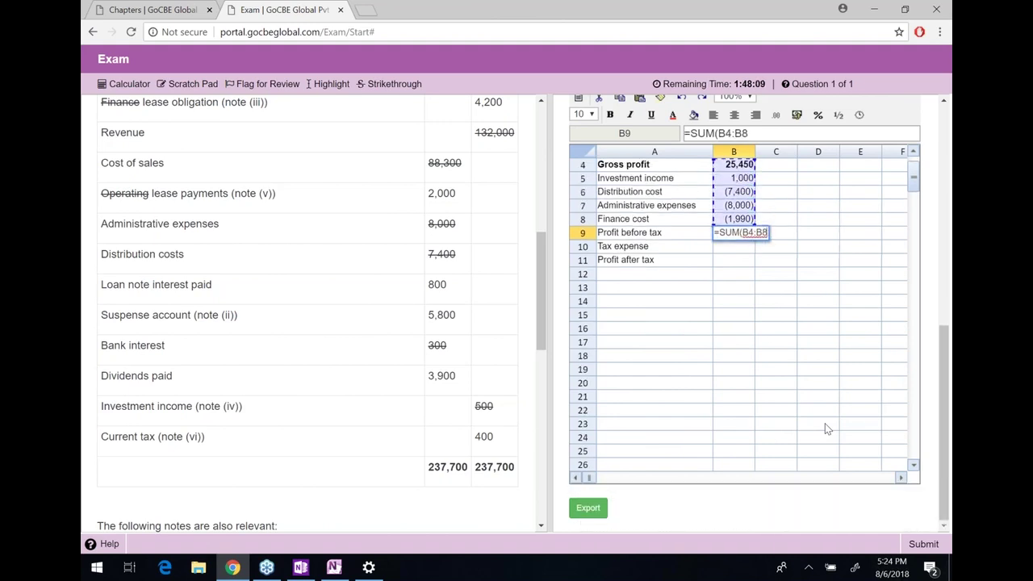
key("Return")
key("Up")
key("shift+Left")
key("ctrl+b")
key("Down")
Enter tax expense =-(-400+J56+J59) in B10, combining 3,500 tax and 300 deferred tax, giving (3,400)
key("Right")
type("=")
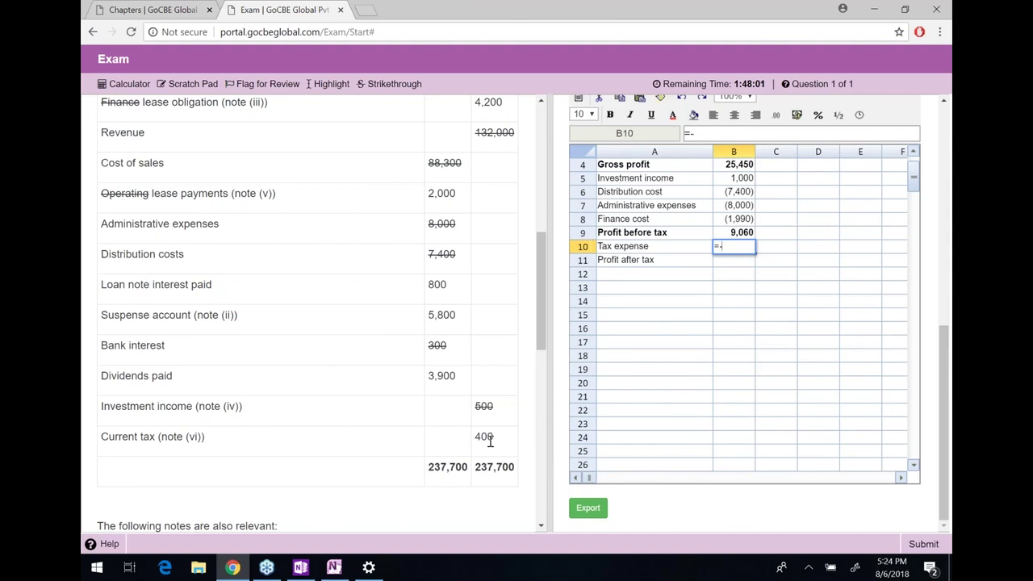
type("-(-400+")
left_click(799, 373)
key("Right")
key("Right")
key("Right")
key("Right")
key("Right")
key("Down")
key("Down")
key("Down")
key("Down")
key("Down")
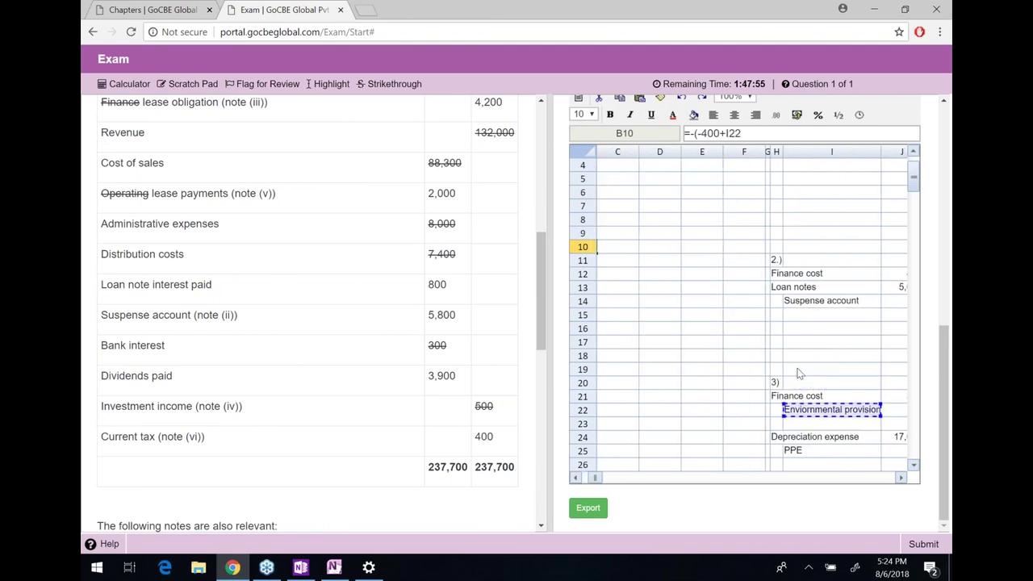
key("Down")
key("Down")
key("Down")
key("Down")
key("Down")
key("Down")
key("Down")
key("Down")
key("Down")
key("Down")
key("Down")
key("Down")
key("Down")
key("Down")
key("Down")
key("Down")
key("Down")
key("Down")
key("Down")
key("Down")
key("Right")
key("Right")
key("Right")
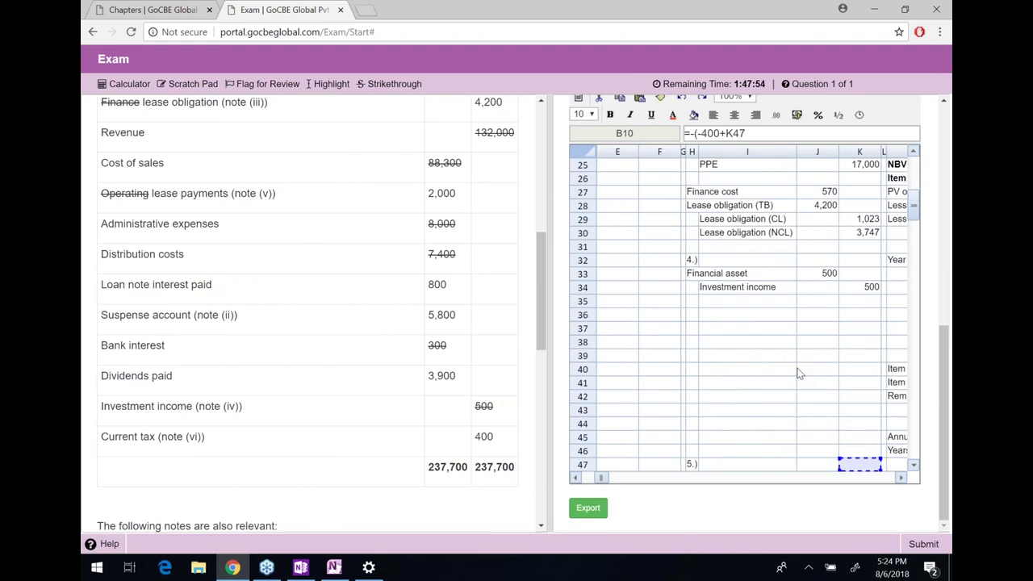
key("Up")
key("Up")
key("Left")
key("Down")
key("Down")
key("Down")
key("Down")
key("Down")
key("Down")
key("Down")
key("Down")
key("Down")
key("Down")
key("Down")
key("Down")
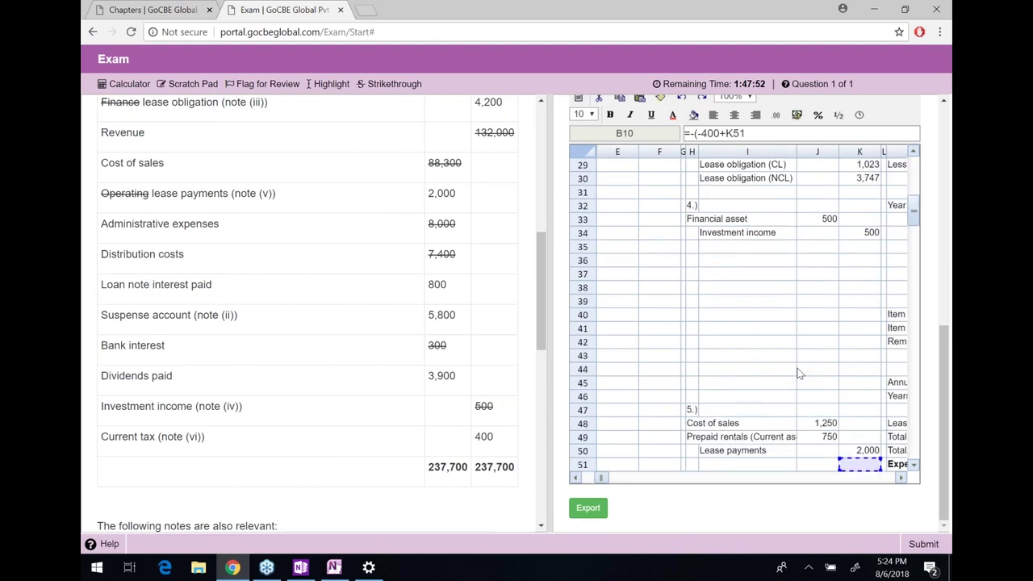
key("Left")
key("Down")
key("Down")
key("Down")
key("Down")
key("Down")
key("Down")
key("Up")
key("Up")
key("Up")
key("Up")
key("Up")
key("Up")
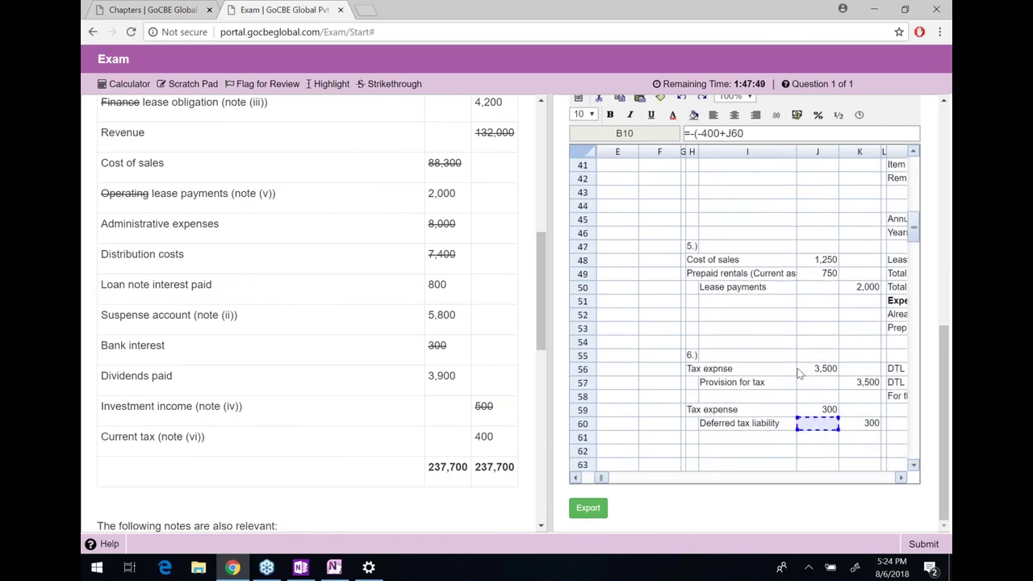
left_click(798, 369)
type("+")
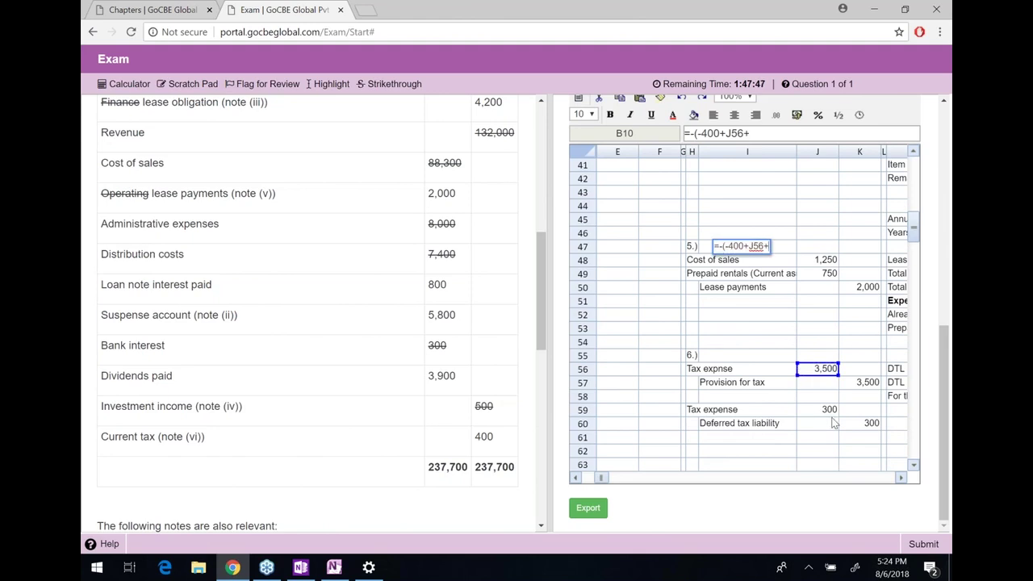
left_click(831, 411)
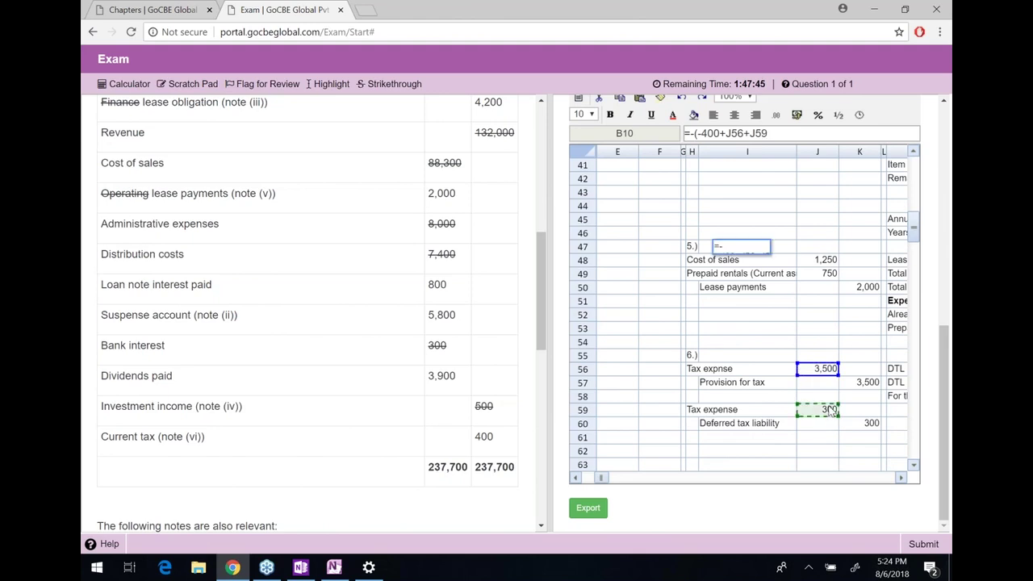
type(")")
key("Return")
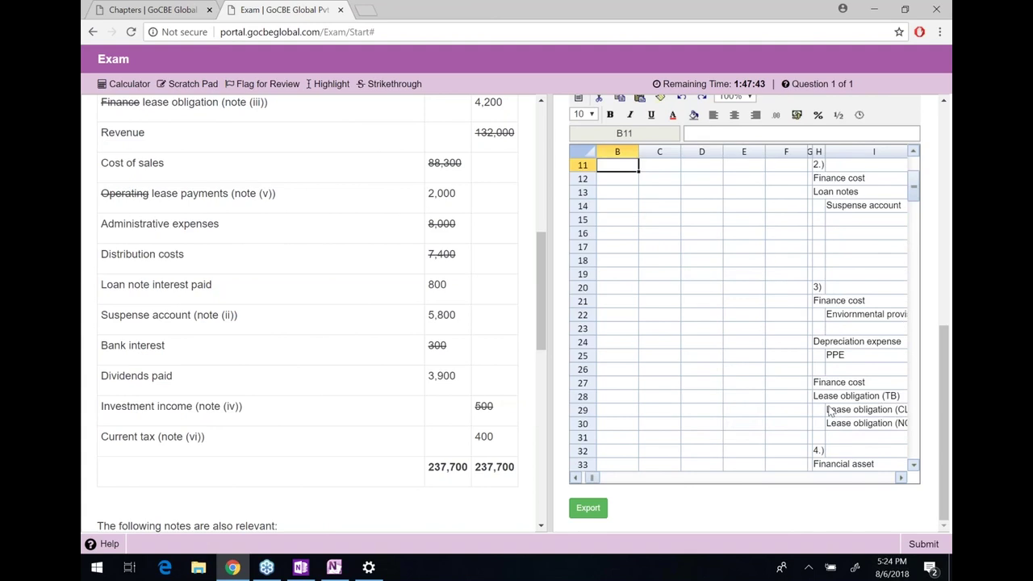
key("Up")
key("Up")
key("Up")
key("Left")
Enter profit after tax =SUM(B9:B10) in B11, giving 5,660, and bold the row
key("Right")
key("Down")
key("Down")
key("Down")
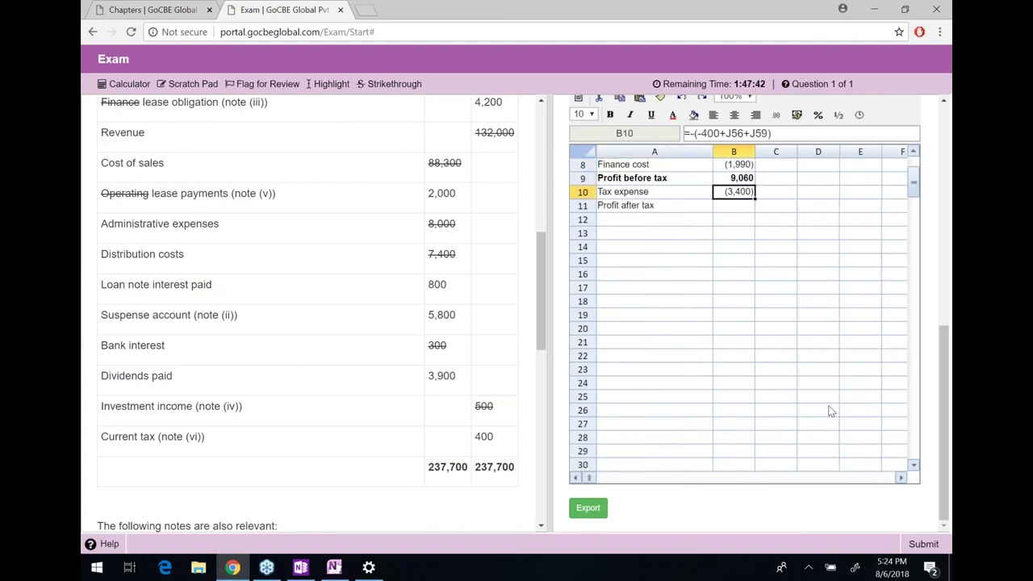
type("=sum(")
key("Up")
key("shift+Up")
type(")")
key("Return")
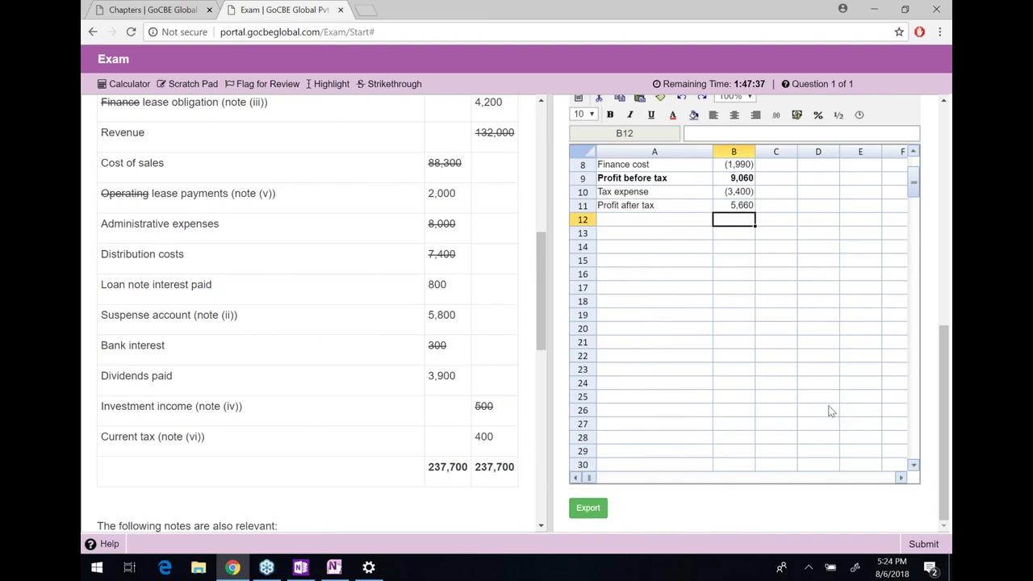
key("Left")
key("Up")
key("shift+Right")
key("ctrl+b")
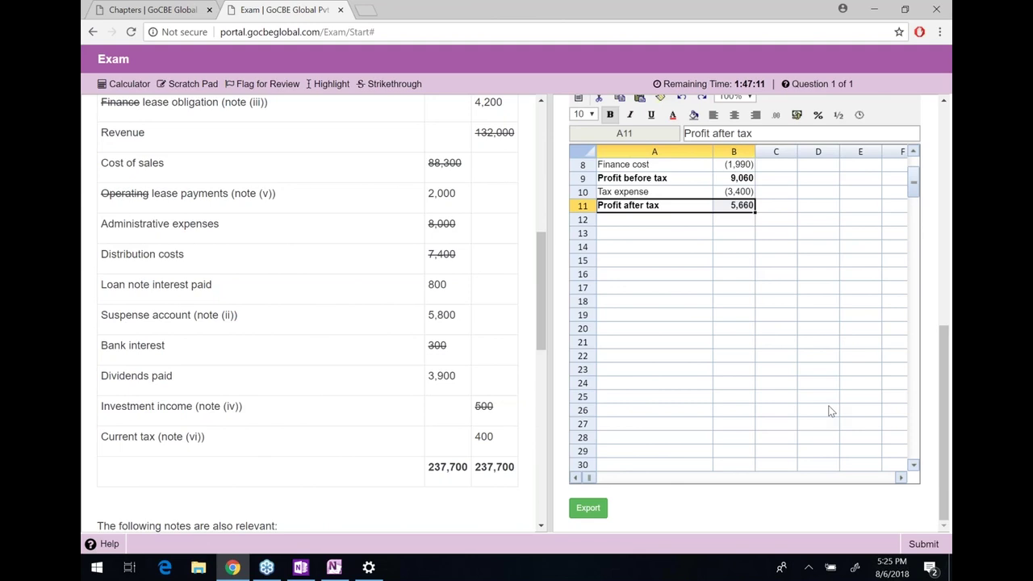
Strike through the 800 loan note interest paid in the trial balance and select cost figures B6:B8
scroll(792, 351, "up", 3)
scroll(784, 317, "up", 4)
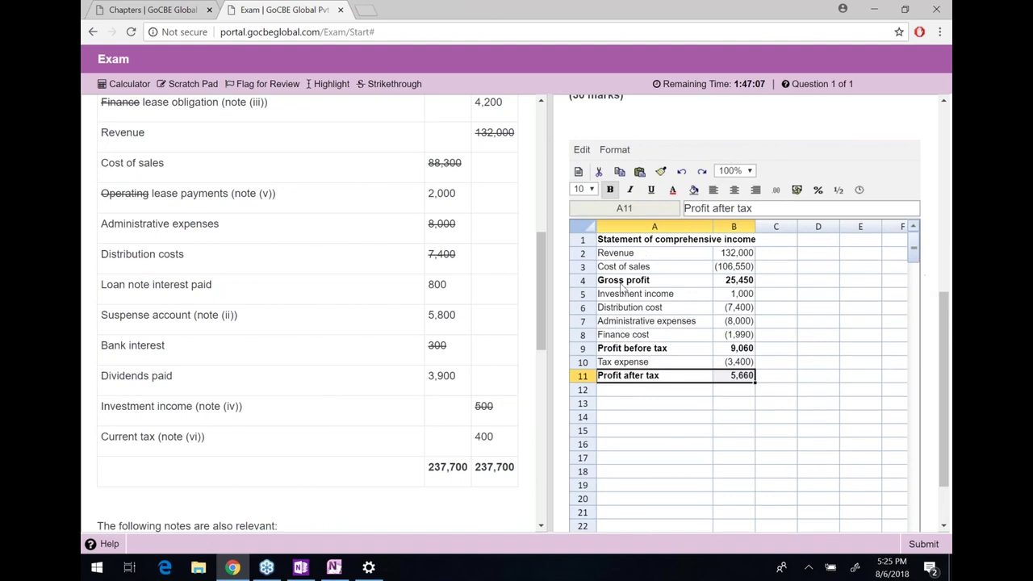
scroll(304, 281, "up", 2)
scroll(304, 282, "up", 6)
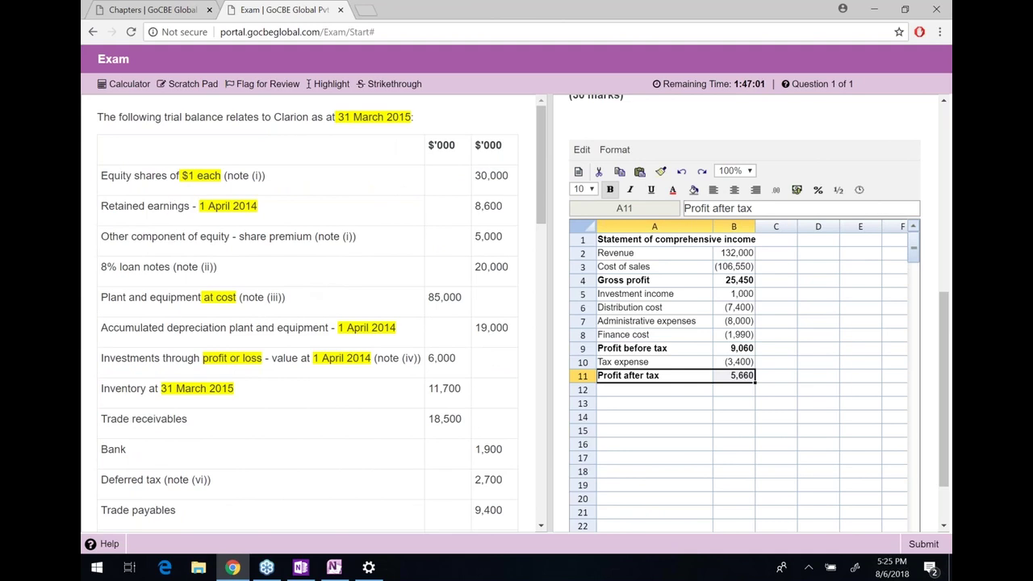
scroll(150, 265, "down", 2)
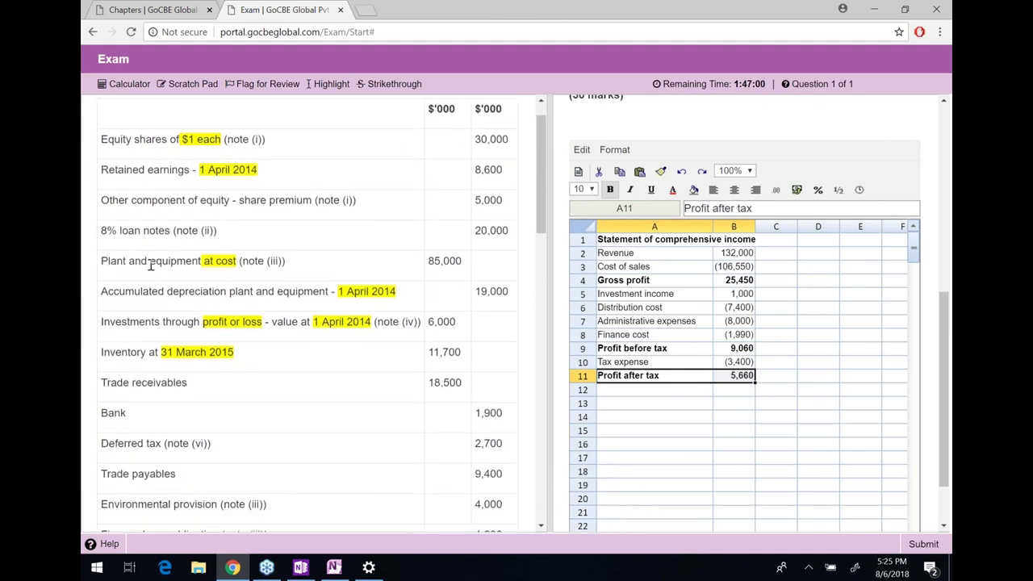
scroll(306, 315, "down", 4)
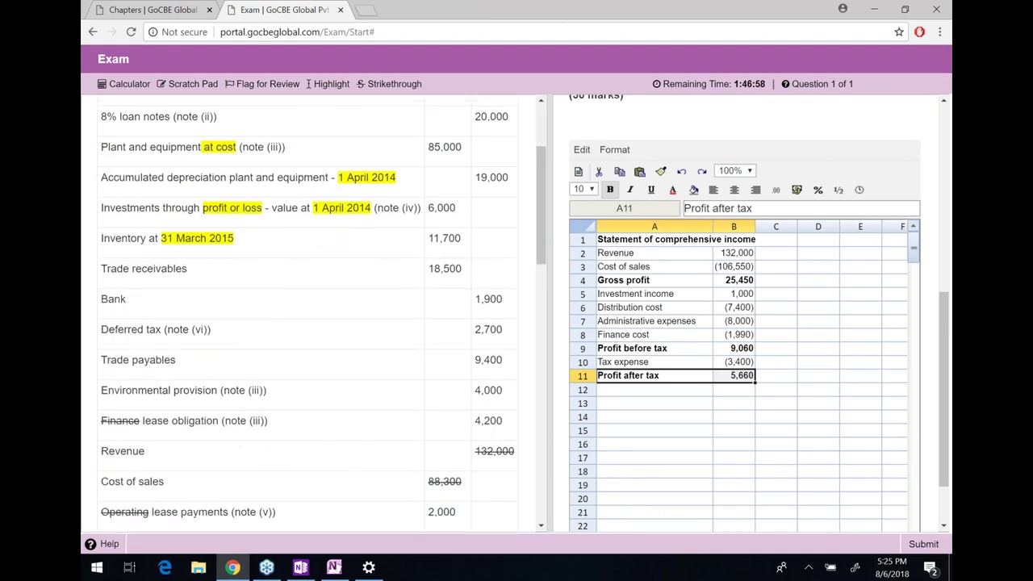
scroll(172, 226, "down", 4)
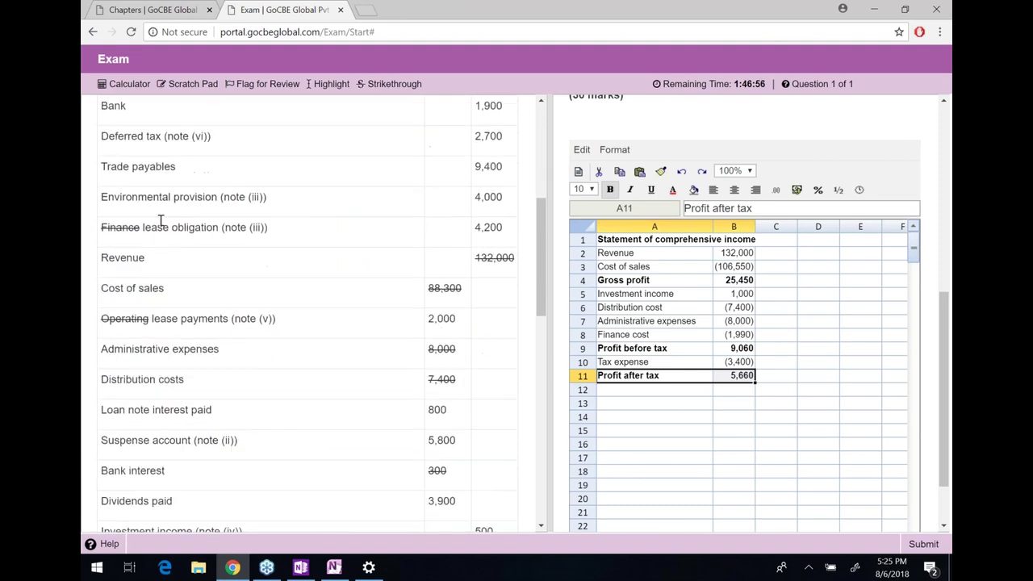
scroll(172, 226, "down", 2)
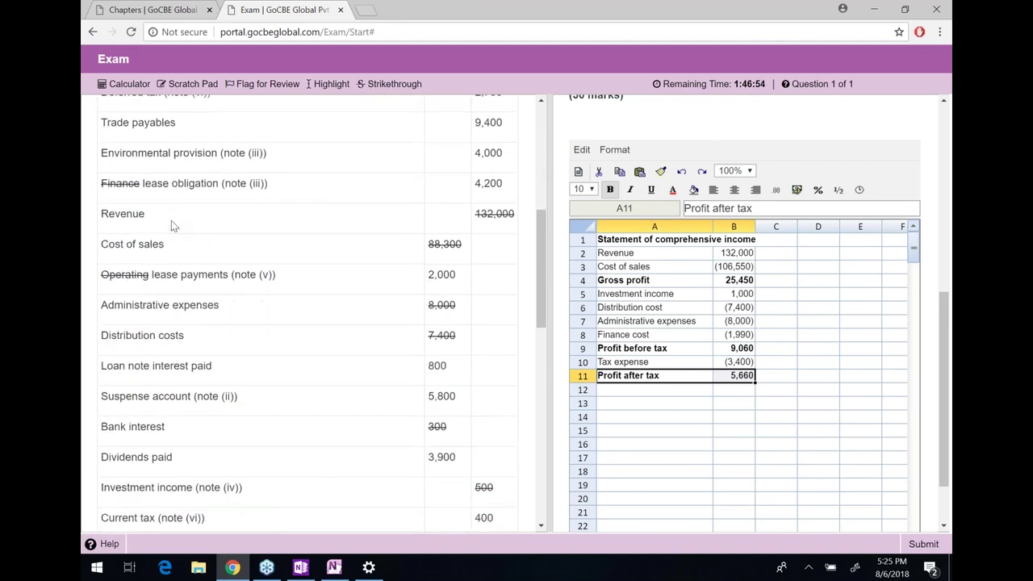
left_click_drag(171, 225, 476, 282)
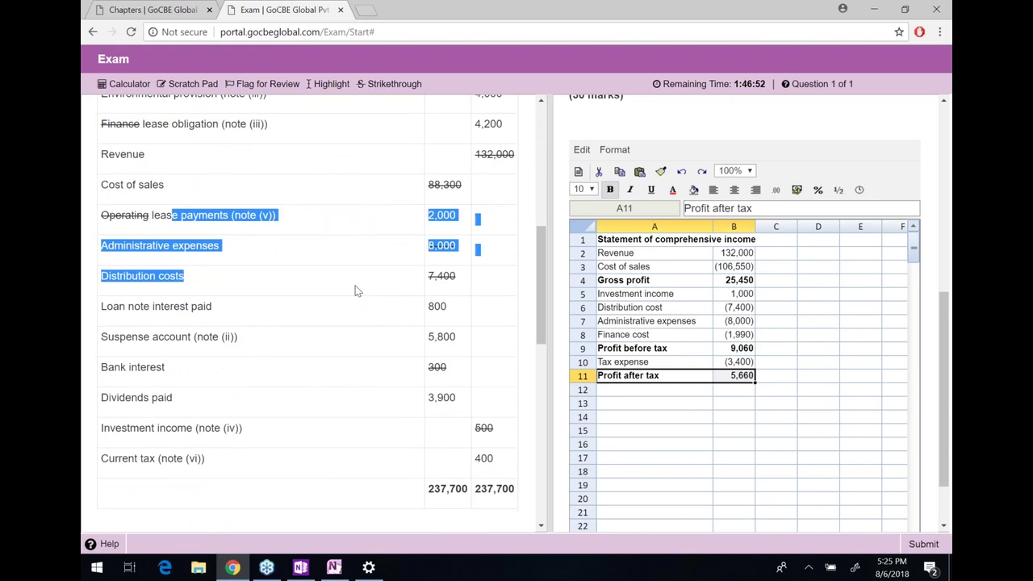
double_click(437, 306)
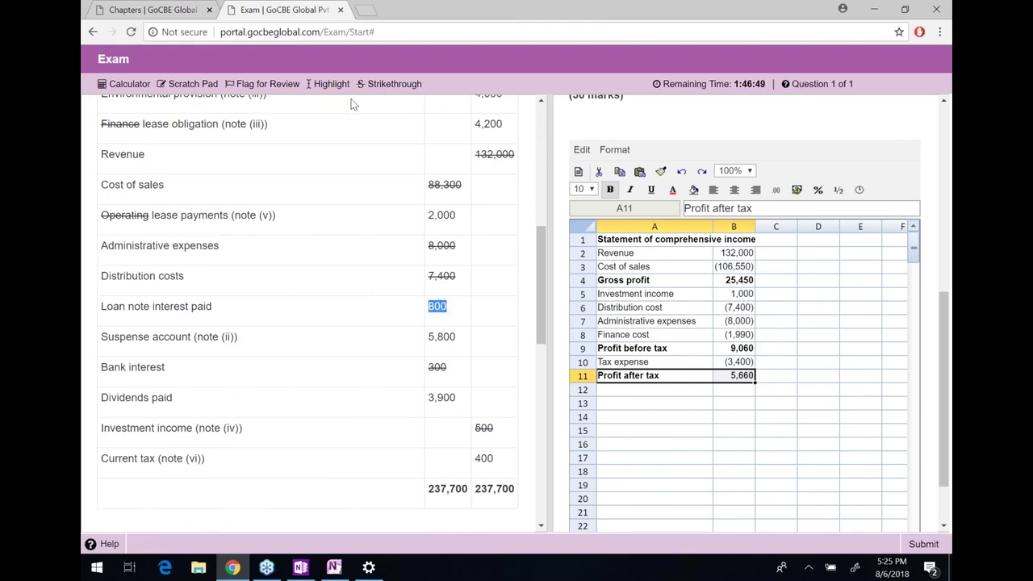
left_click(386, 83)
double_click(436, 306)
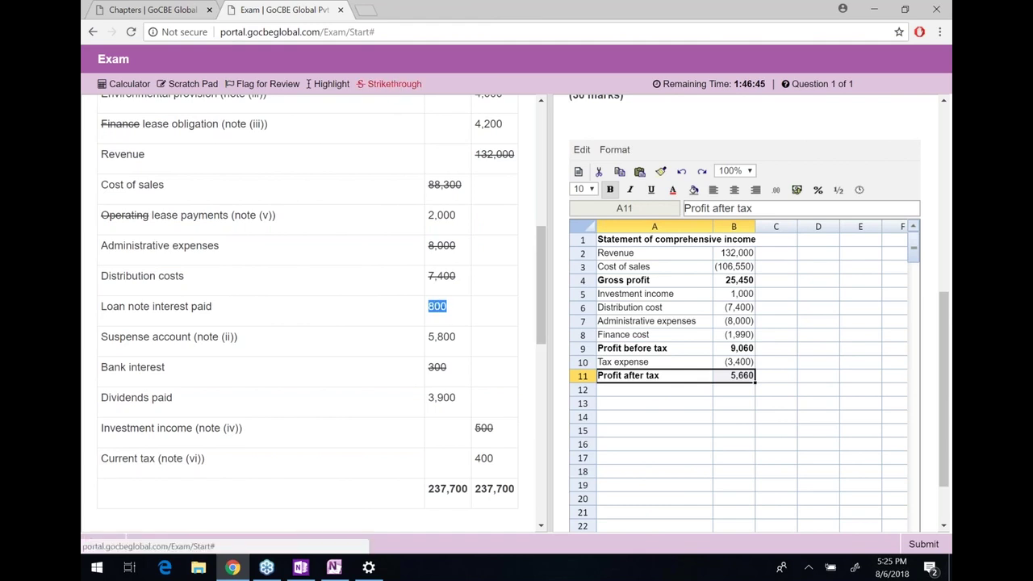
left_click_drag(737, 334, 734, 239)
Add 800+ to the B8 finance cost formula so it reads (2,790), giving profit after tax 4,860
left_click(718, 207)
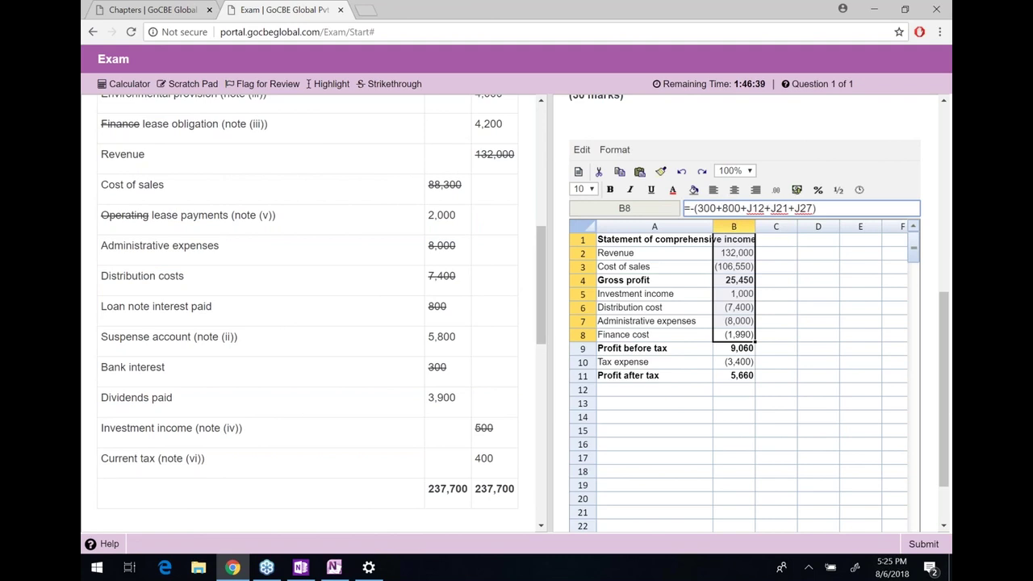
key("Return")
left_click(734, 334)
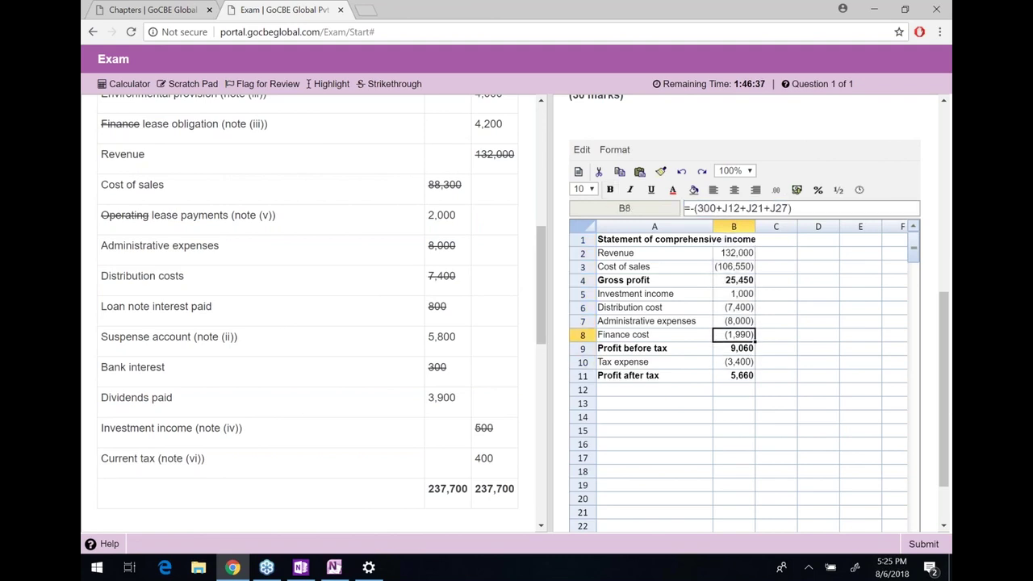
left_click(719, 208)
type("800+")
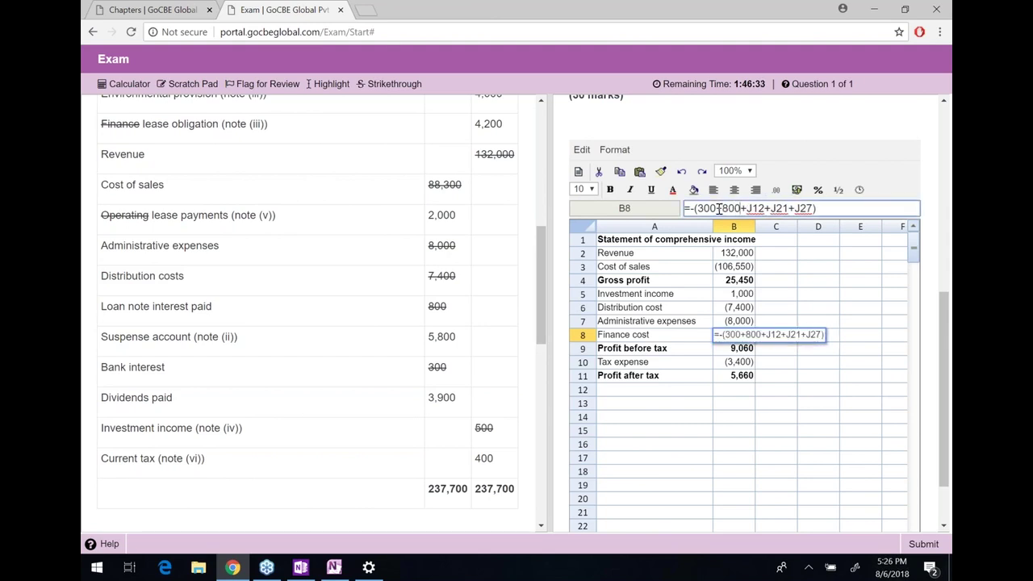
key("Return")
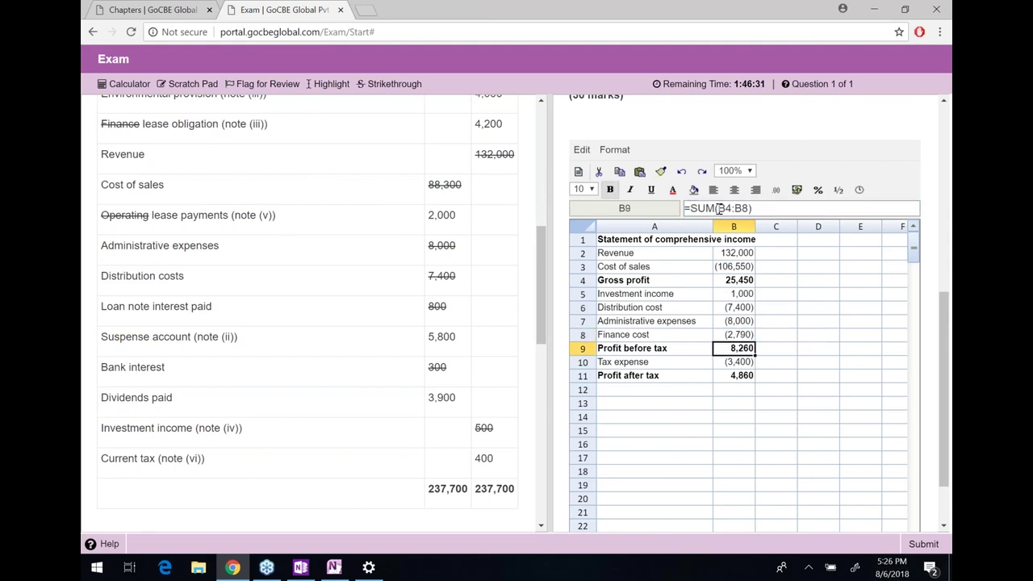
key("Up")
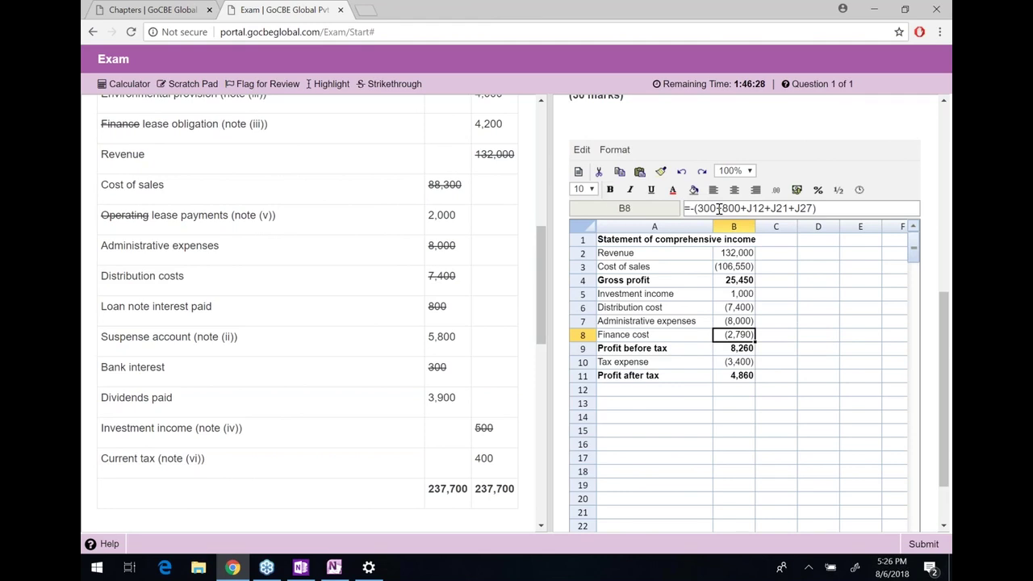
key("Down")
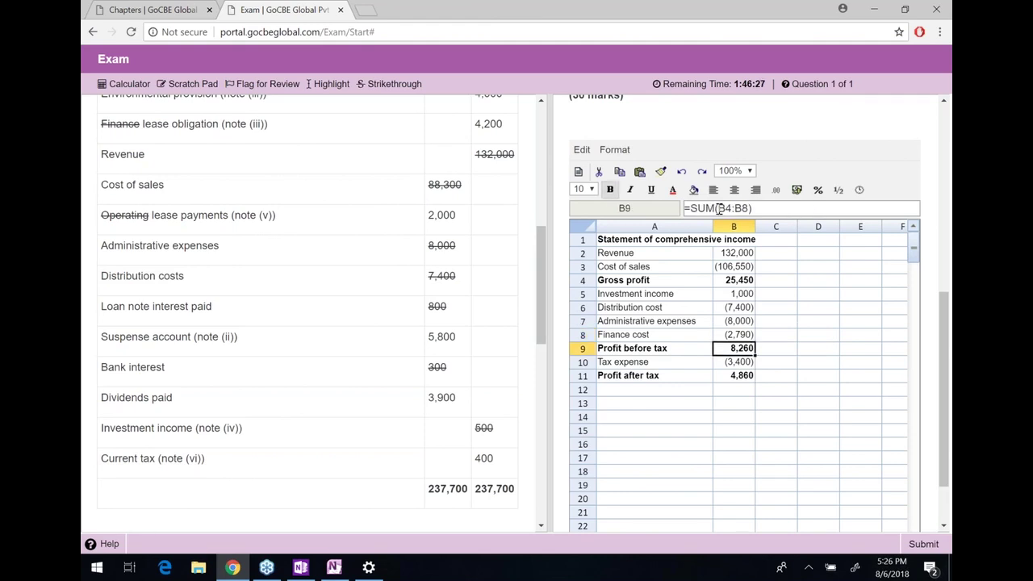
key("Down")
key("Down")
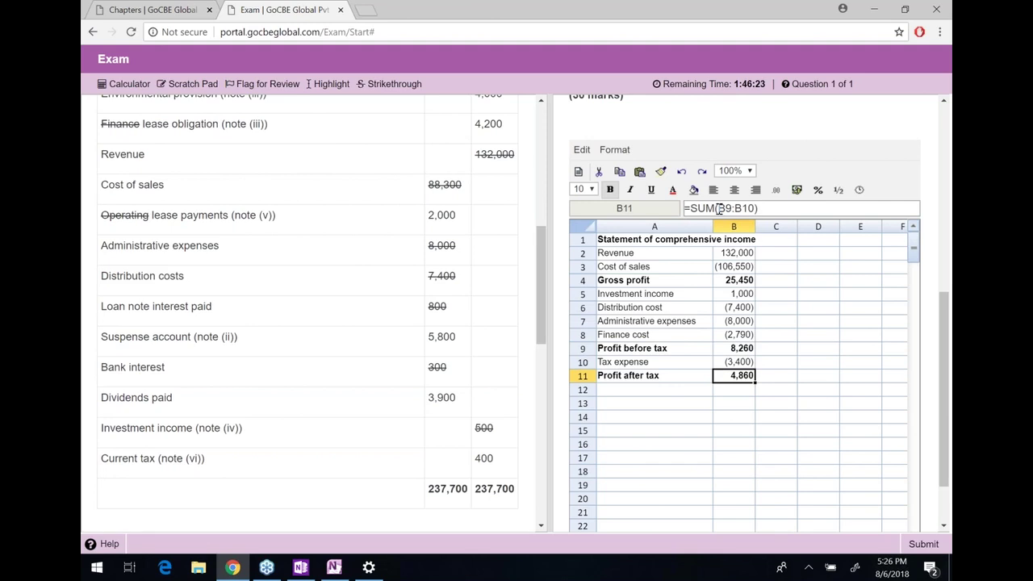
key("Left")
key("Down")
key("Down")
Enter the bold heading 'Statement of changes in equity' in A13
type("Statement of")
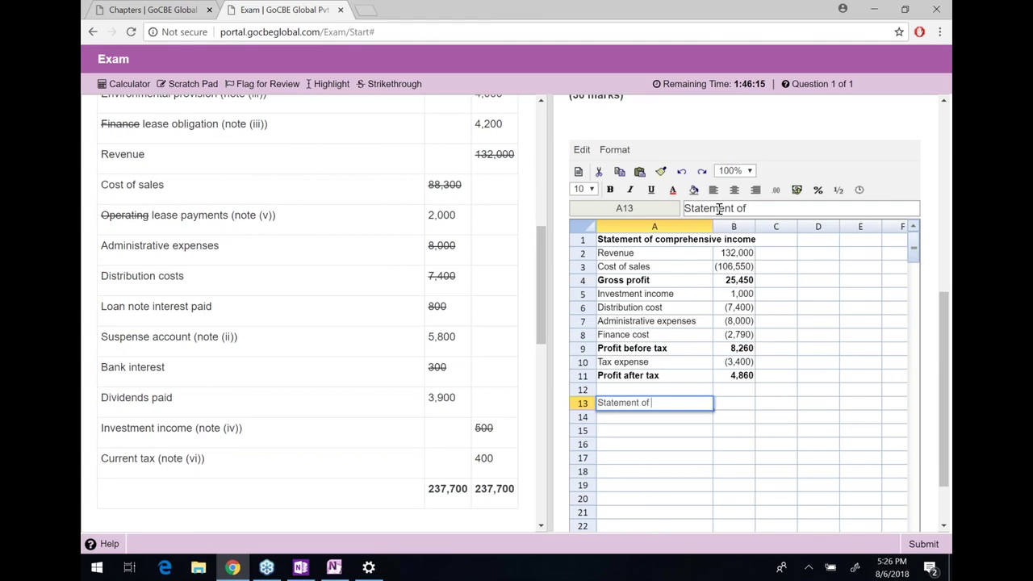
type(" changes in equity")
key("Return")
key("Up")
key("ctrl+b")
Enter column headers SC, SP, RE and Total in B14:E14
key("Down")
key("Right")
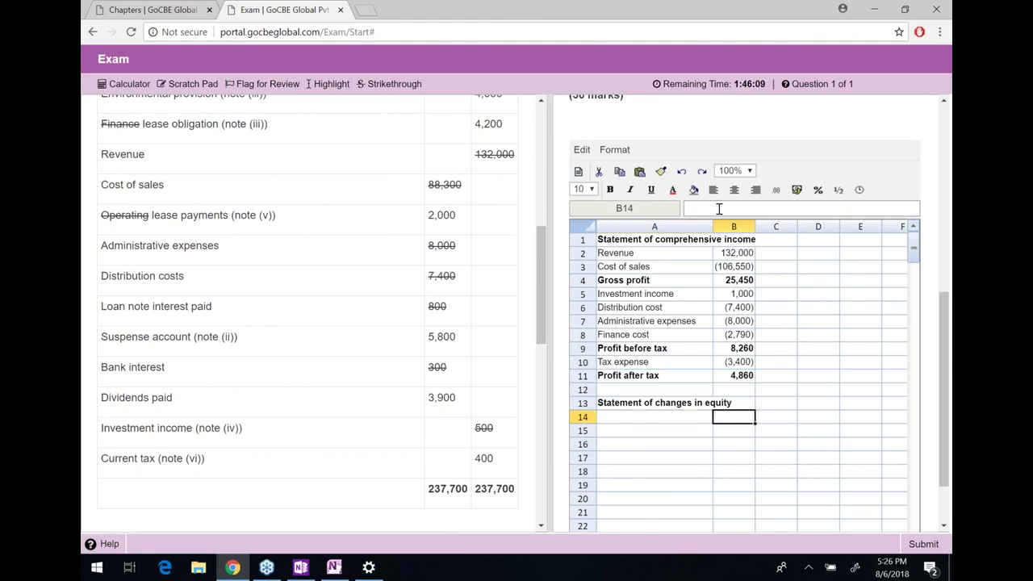
type("SC")
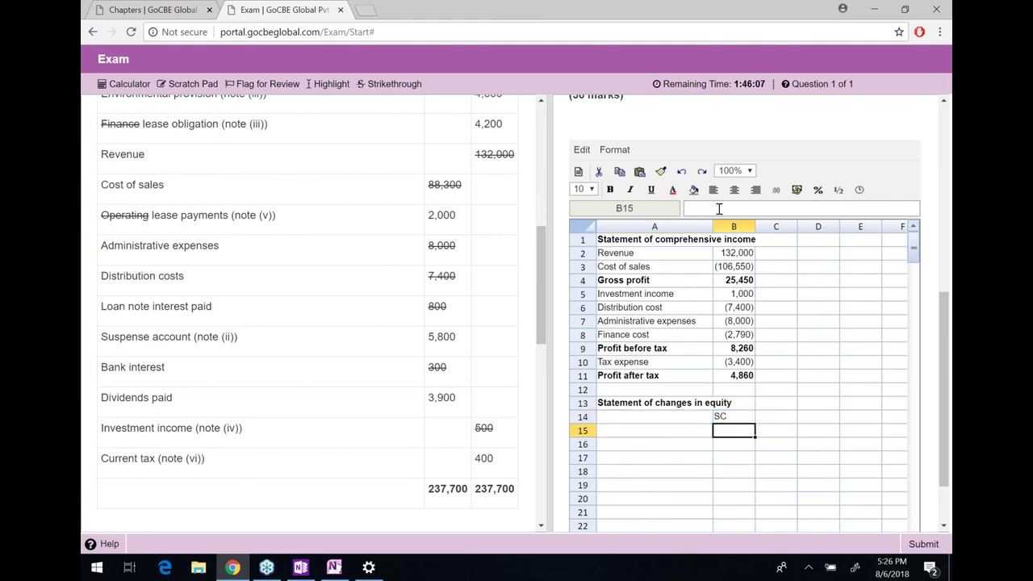
key("Tab")
type("SP")
key("Tab")
type("RE")
key("Tab")
type("TOt")
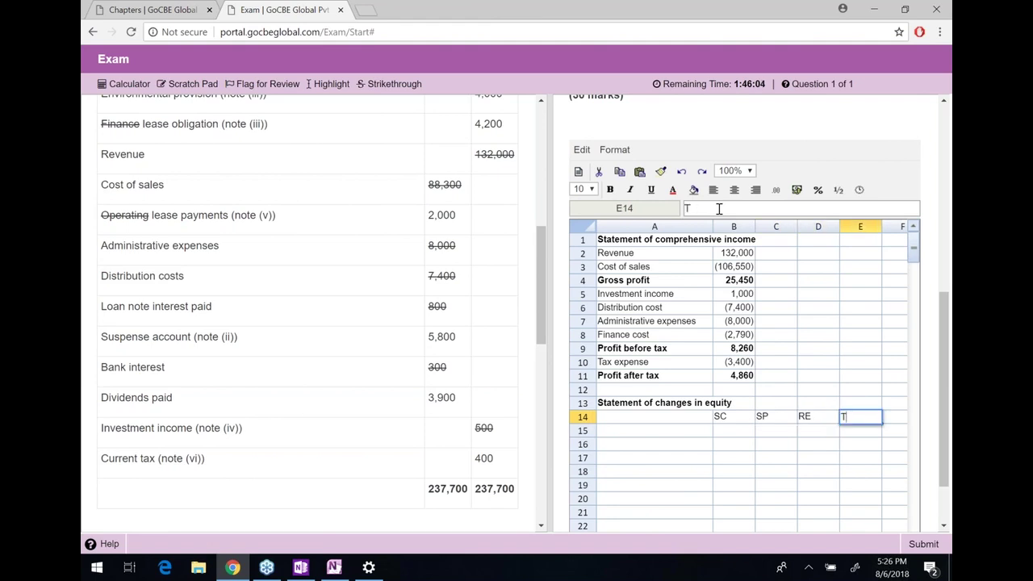
key("BackSpace")
type("otal")
key("Return")
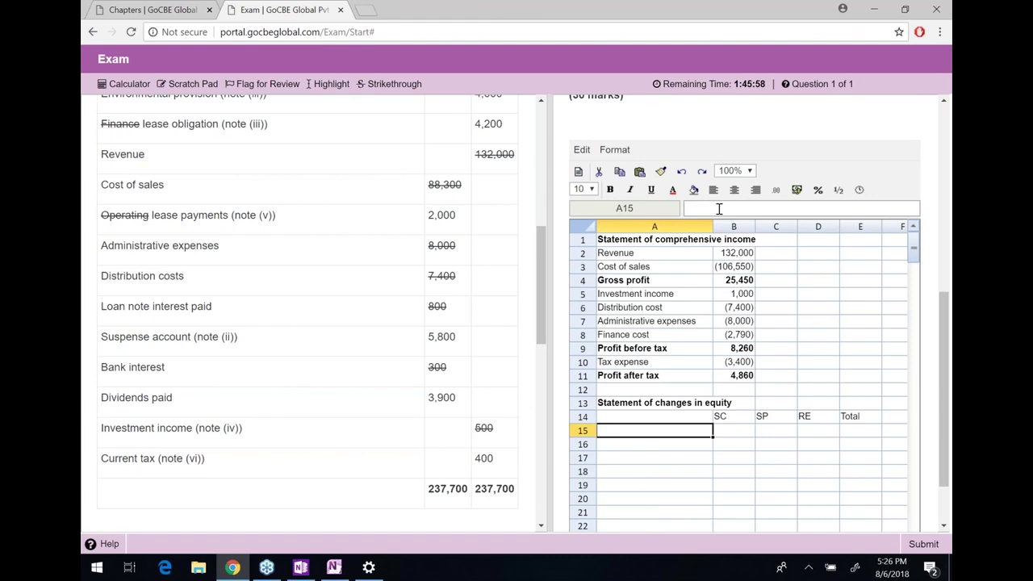
Enter row labels b/d, Right Issue, TCI, Dividends and c/d in A15:A19, correcting Dividends' spelling
type("b/d")
key("Return")
type("RIght Issue")
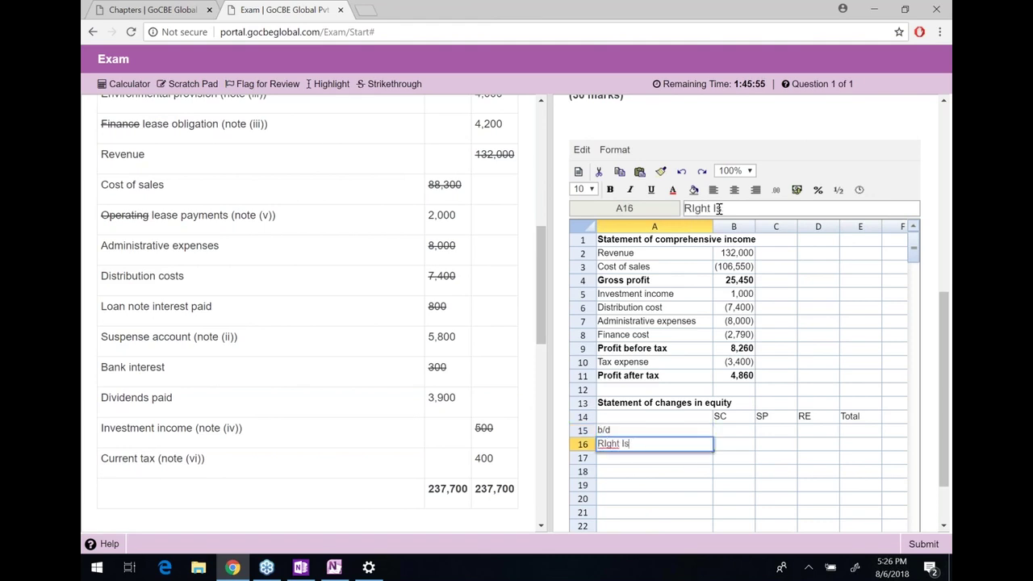
key("Return")
type("TCI")
key("Return")
type("F")
key("BackSpace")
type("Dividens")
key("Return")
key("Up")
left_click(786, 209)
key("Left")
type("d")
key("Return")
type("c/d")
key("Return")
Begin a formula in the opening SC cell B15 linking to the workings
key("Up")
key("Up")
key("Up")
key("Up")
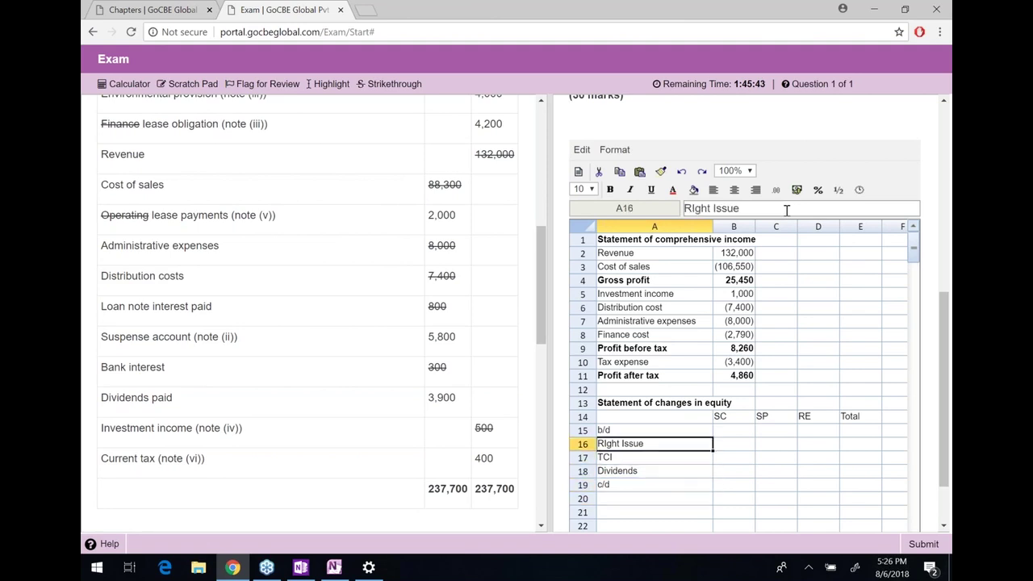
key("Up")
key("Right")
type("=")
key("Right")
key("Right")
key("Right")
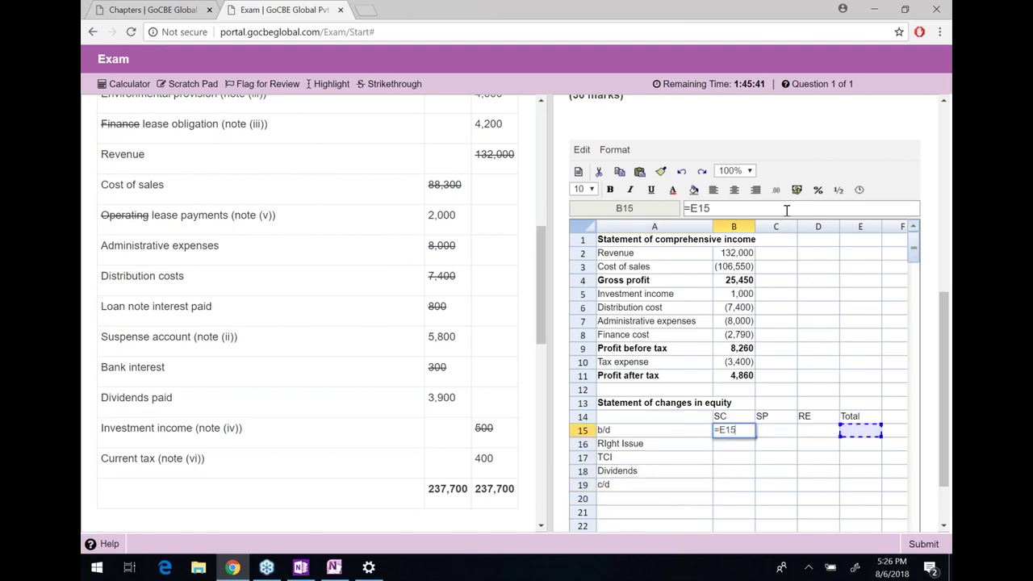
key("Right")
key("Right")
key("Right")
key("Right")
key("Right")
key("Right")
key("Right")
key("Right")
key("Right")
key("Right")
key("Right")
key("Right")
key("Right")
Link the opening SC cell B15 to the 25,000 working (=N3)
key("Up")
key("Up")
key("Left")
key("Left")
key("Up")
key("Up")
key("Left")
key("Up")
key("Up")
key("Up")
key("Up")
key("Up")
key("Up")
key("Left")
key("Up")
key("Up")
key("Return")
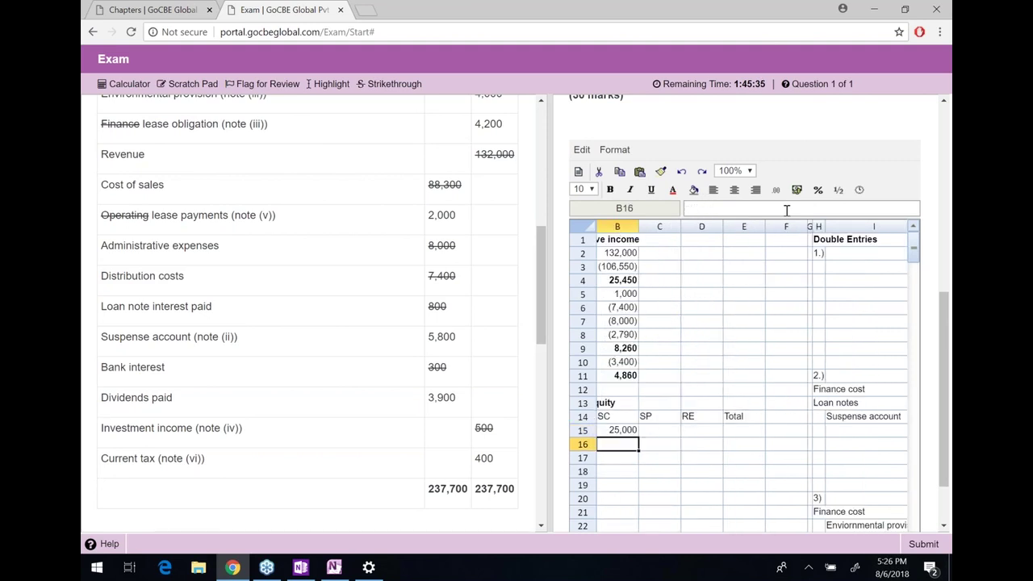
Copy the link across to opening SP and down into the rights issue row
key("Left")
key("Up")
key("Right")
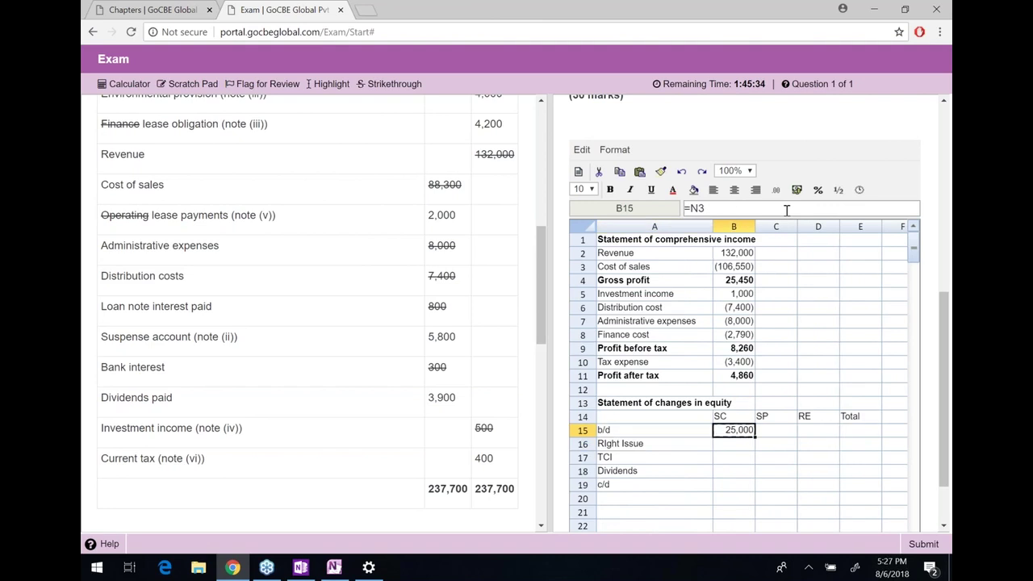
key("ctrl+c")
key("Right")
key("ctrl+v")
key("Left")
key("shift+Right")
key("ctrl+c")
key("Down")
key("ctrl+v")
key("Right")
key("Left")
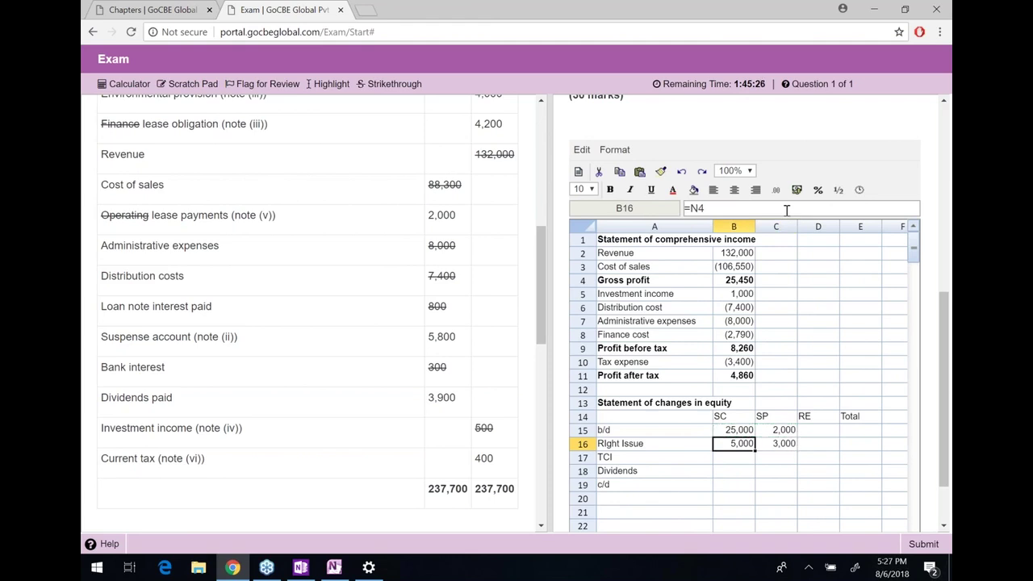
Strike through the retained earnings figure in the question and enter 8600 as opening RE
key("Down")
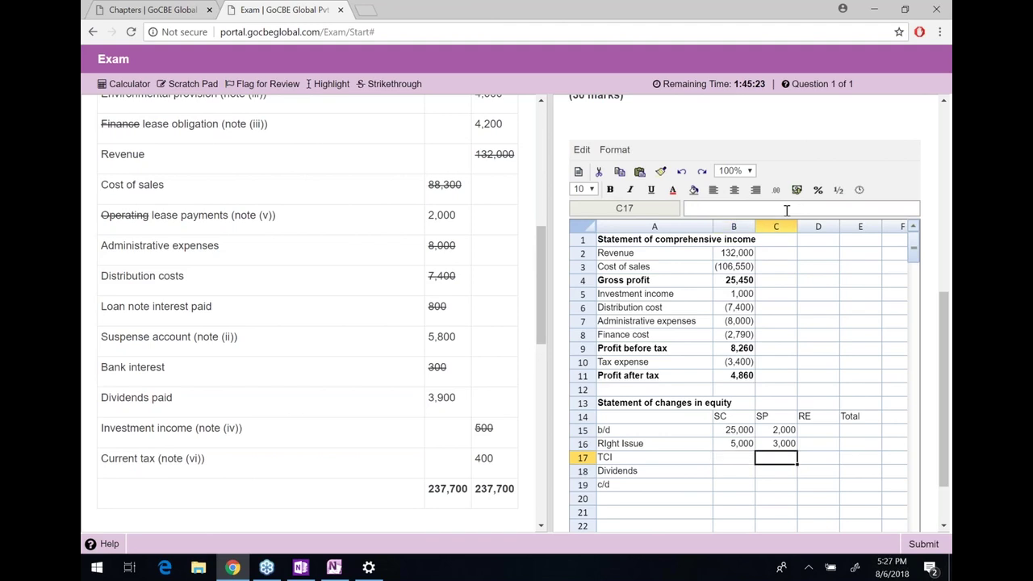
key("Right")
key("Right")
key("Up")
key("Up")
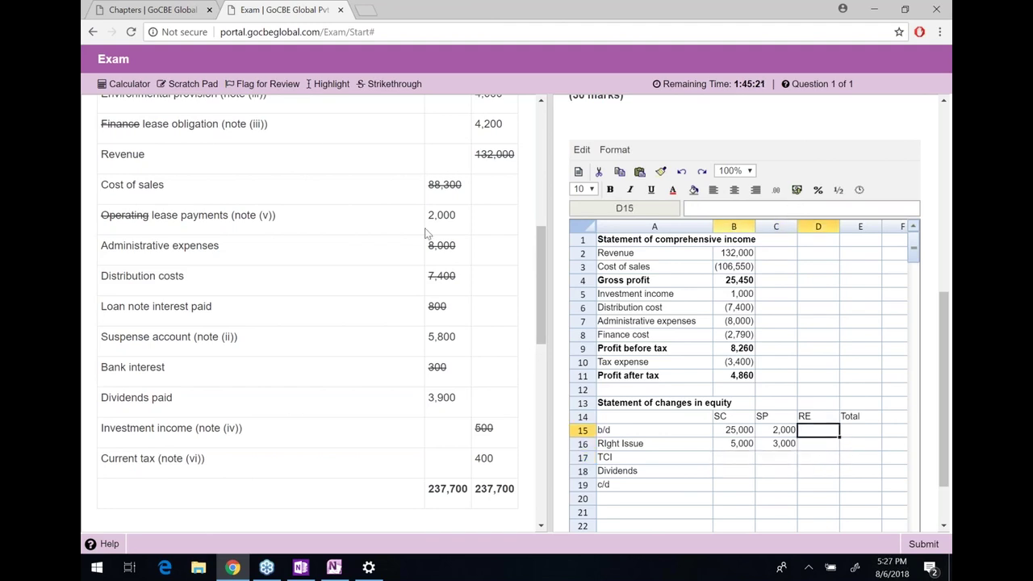
scroll(430, 296, "up", 4)
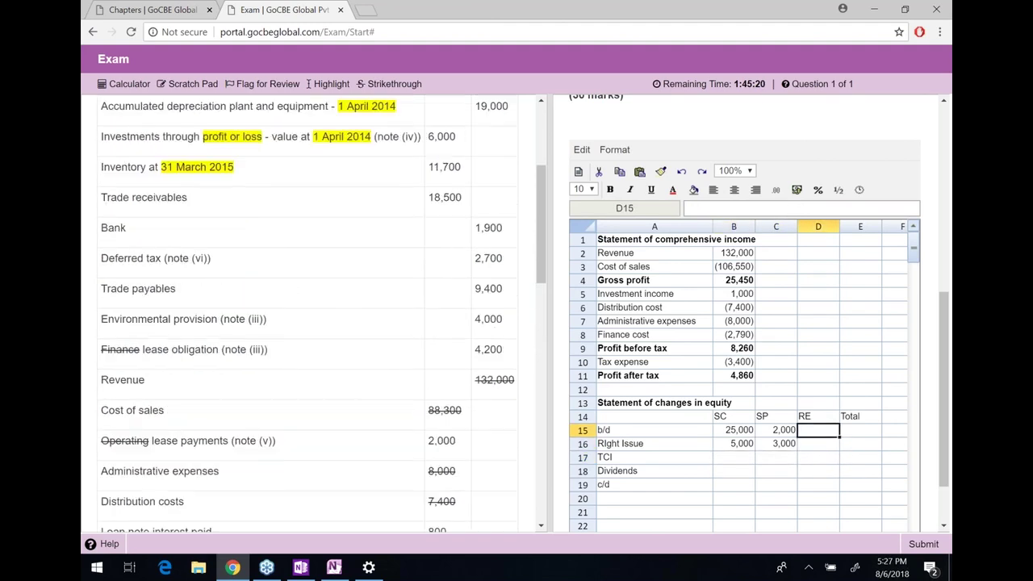
scroll(307, 315, "up", 2)
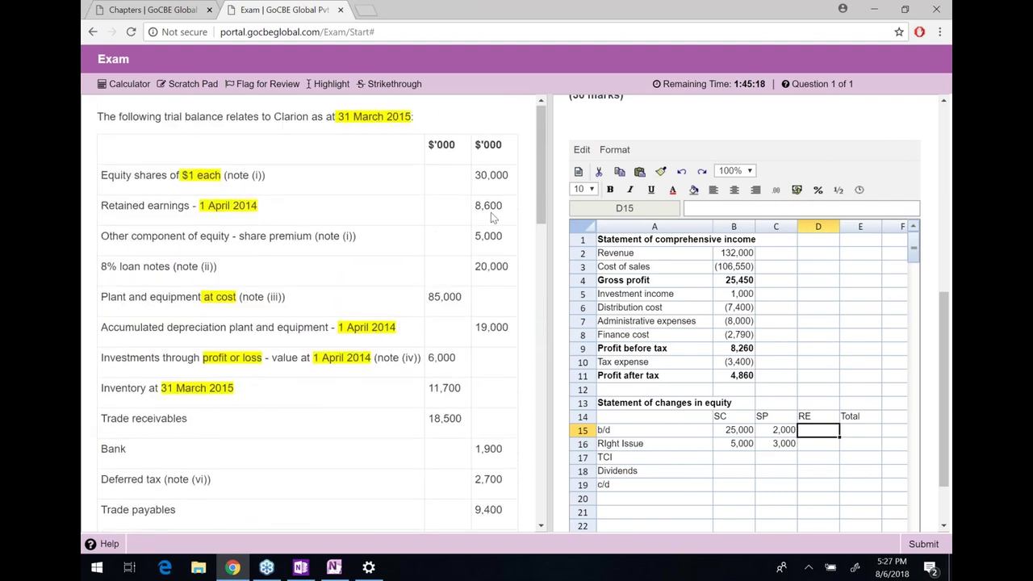
double_click(489, 211)
left_click(396, 85)
left_click(816, 427)
type("8")
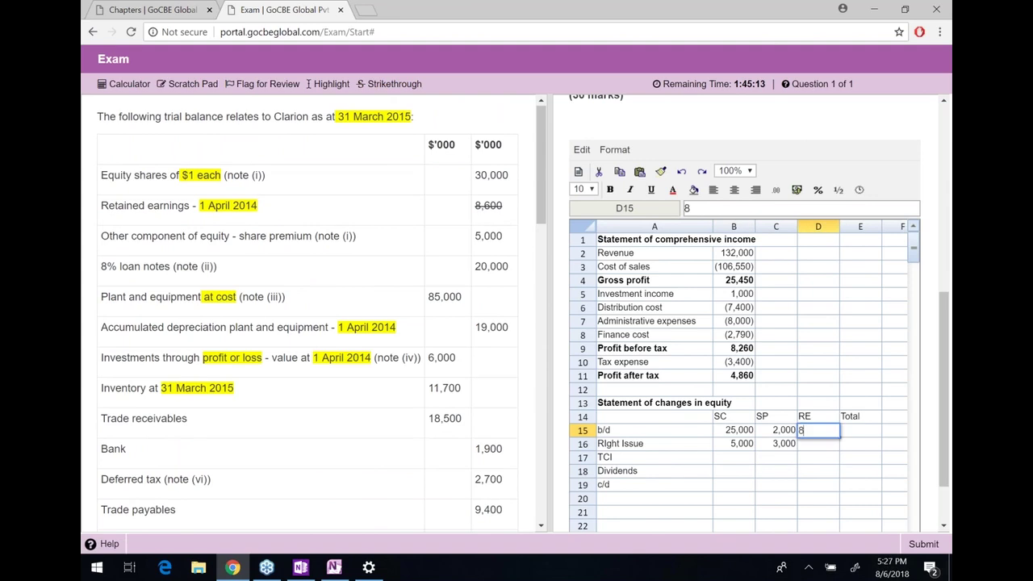
type("600")
key("Return")
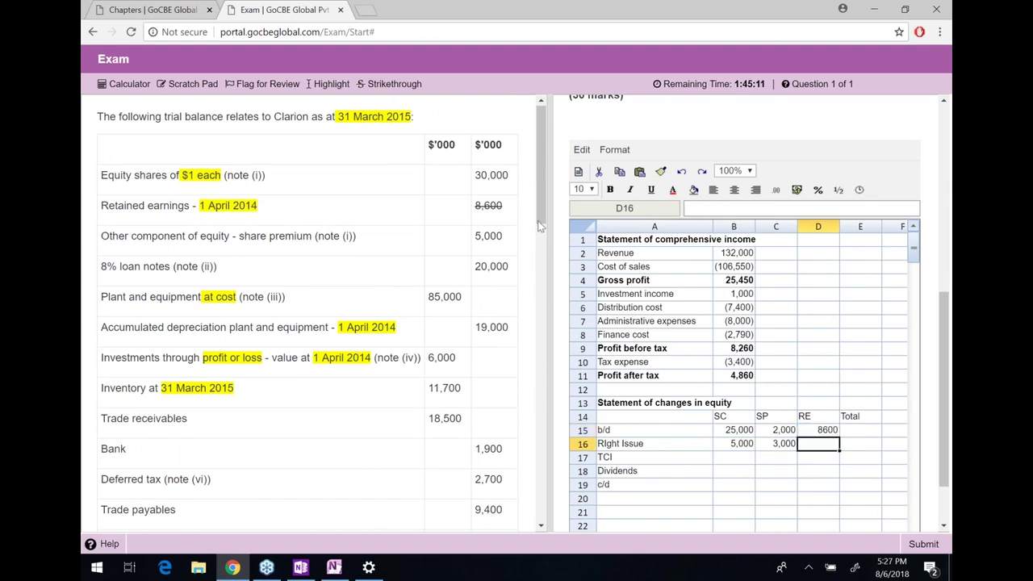
Strike through the used equity shares and share premium figures in the trial balance
double_click(499, 175)
left_click(396, 86)
double_click(489, 236)
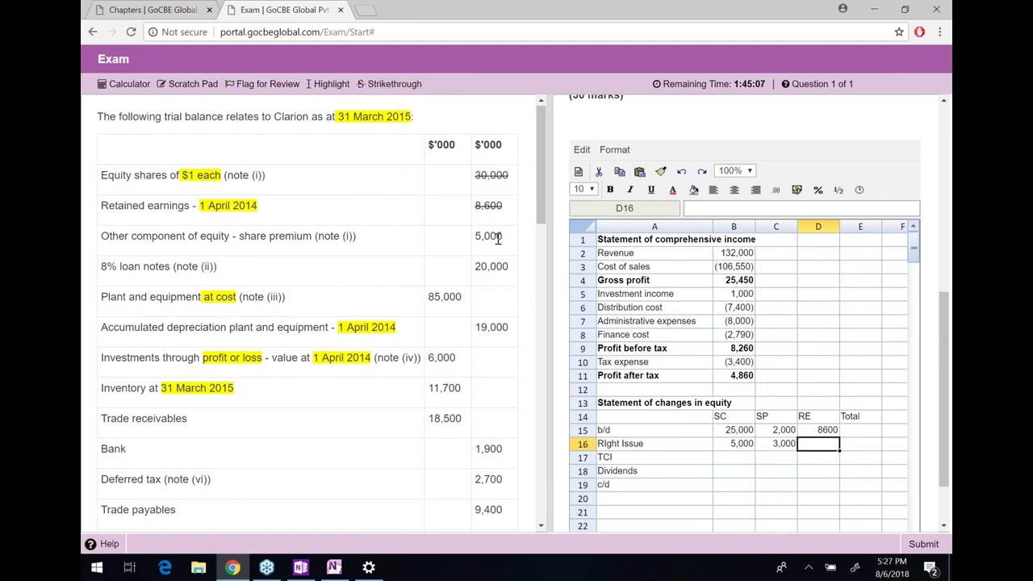
left_click(394, 84)
left_click(783, 430)
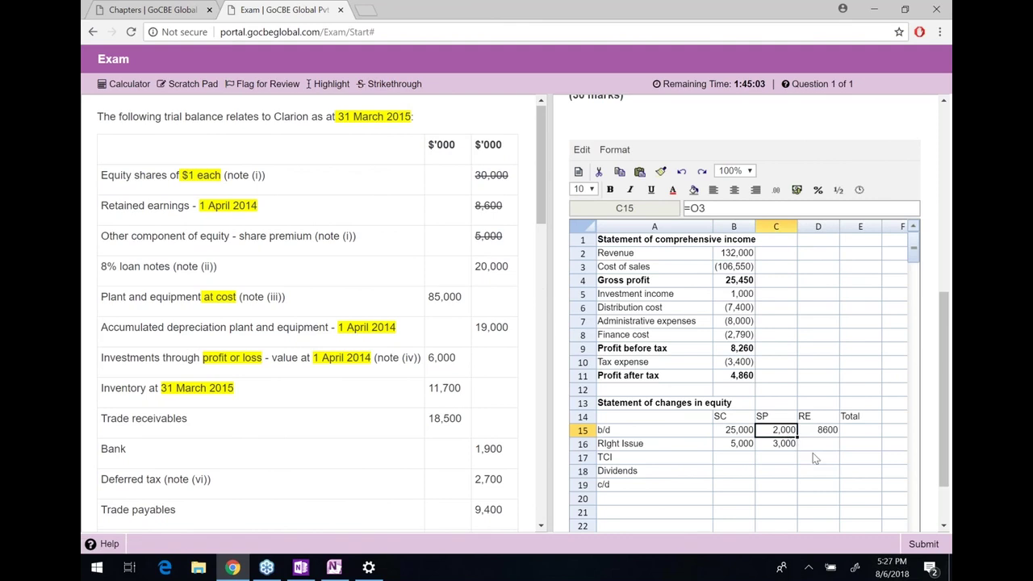
left_click(815, 458)
Total the opening balances with =SUM(B15:D15), giving 35600, and fill the formula down the Total column
left_click(861, 432)
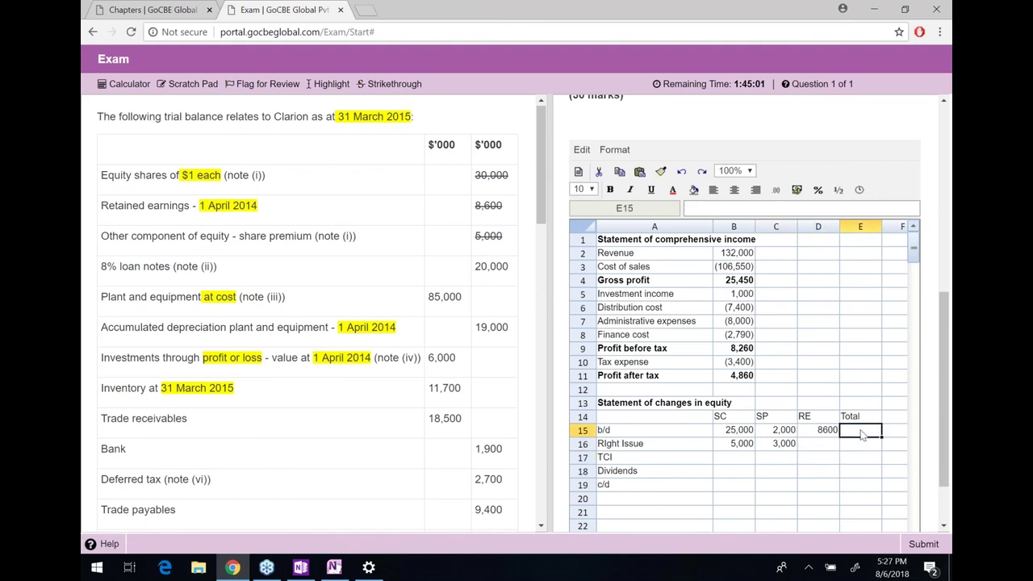
type("=sum(")
key("Left")
key("shift+Left")
key("shift+Left")
type(")")
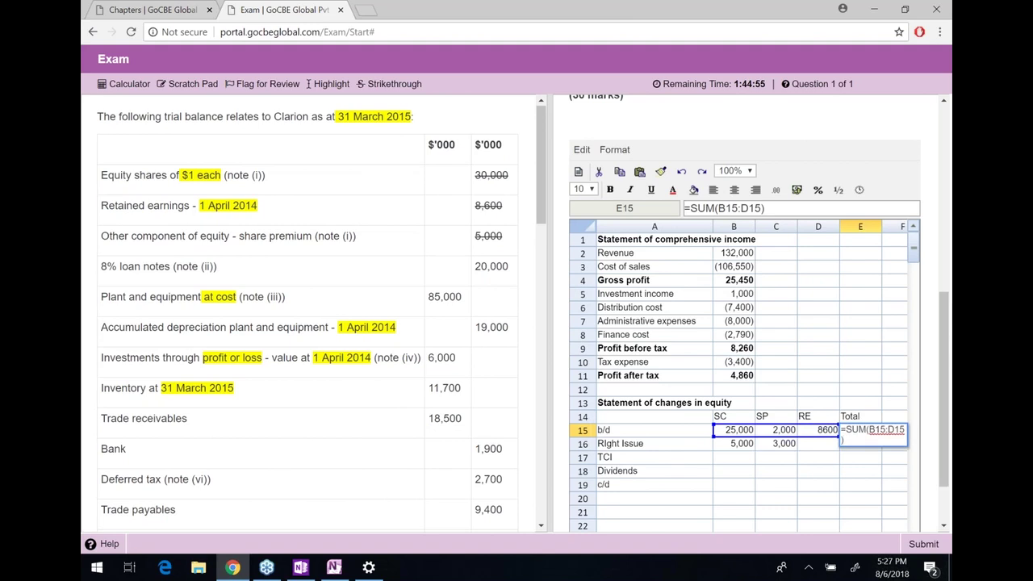
key("Return")
key("ctrl+c")
key("Down")
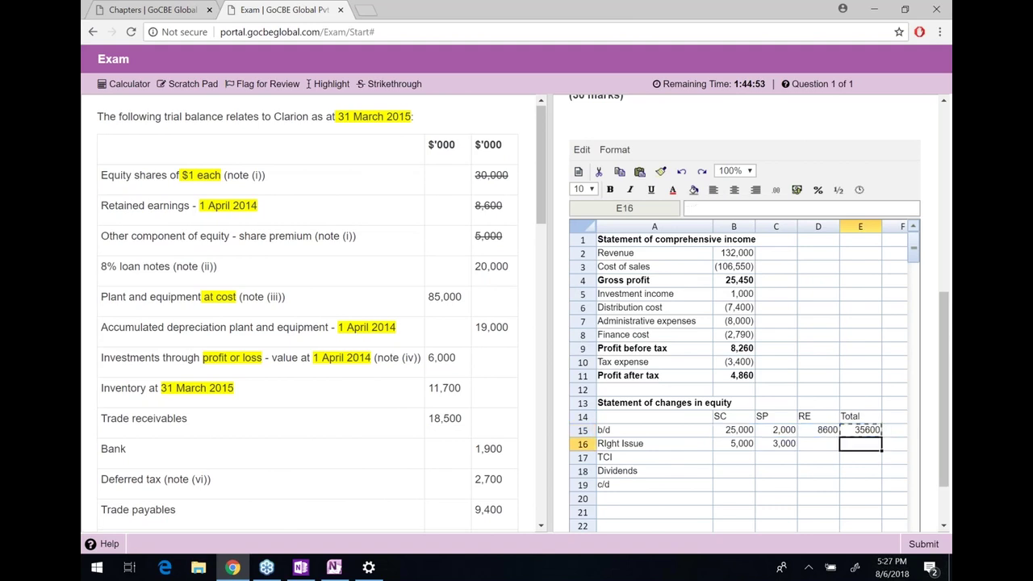
key("ctrl+v")
key("Down")
key("ctrl+v")
key("Down")
key("ctrl+v")
key("Down")
key("ctrl+v")
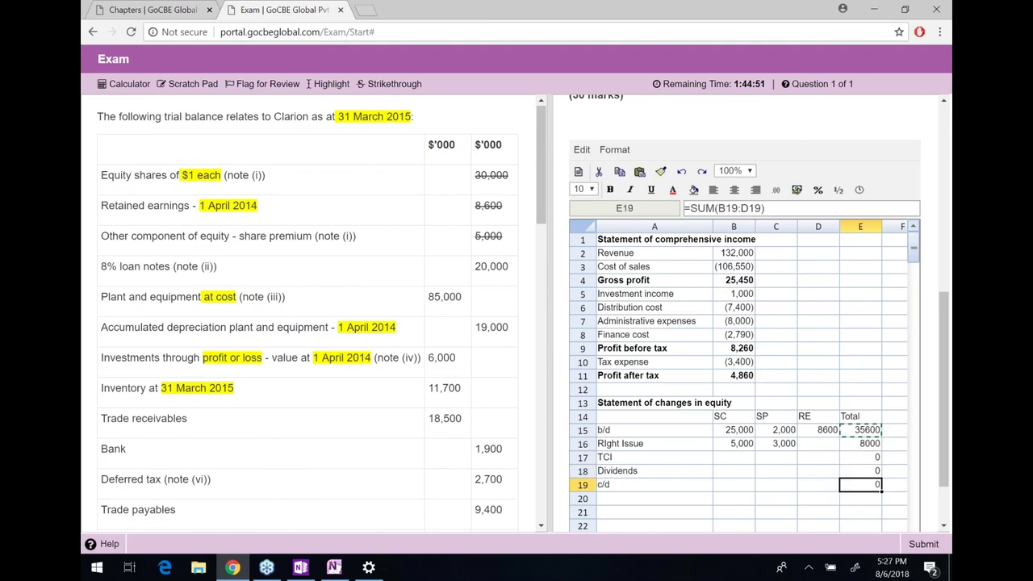
left_click(860, 443)
Bold the Total column, the SC, SP and RE headers, and the c/d row
key("Up")
key("Up")
key("shift+Down")
key("shift+Down")
key("shift+Down")
key("shift+Down")
key("shift+Down")
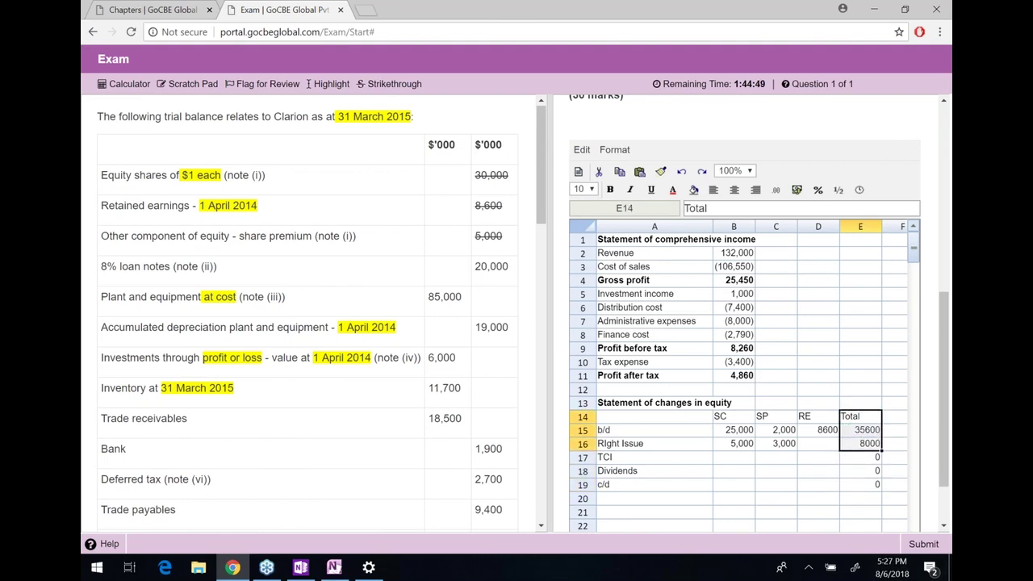
key("ctrl+b")
key("Left")
key("shift+Left")
key("shift+Left")
key("ctrl+b")
key("Down")
key("Down")
key("Down")
key("Down")
key("Left")
key("Left")
key("Down")
key("Left")
key("shift+Right")
key("shift+Right")
key("shift+Right")
key("shift+Right")
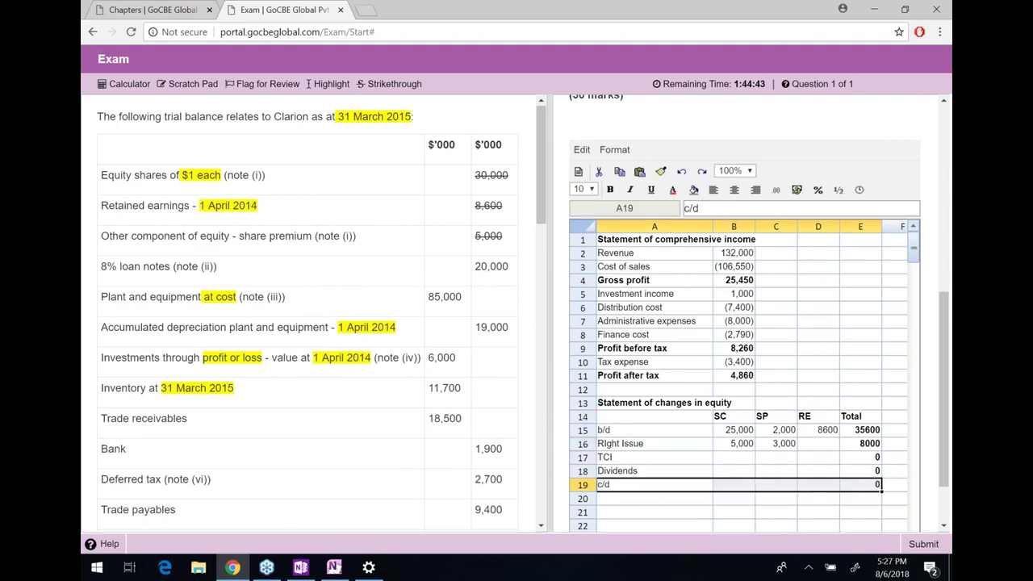
key("ctrl+b")
key("Up")
key("Right")
key("Up")
key("Up")
key("Down")
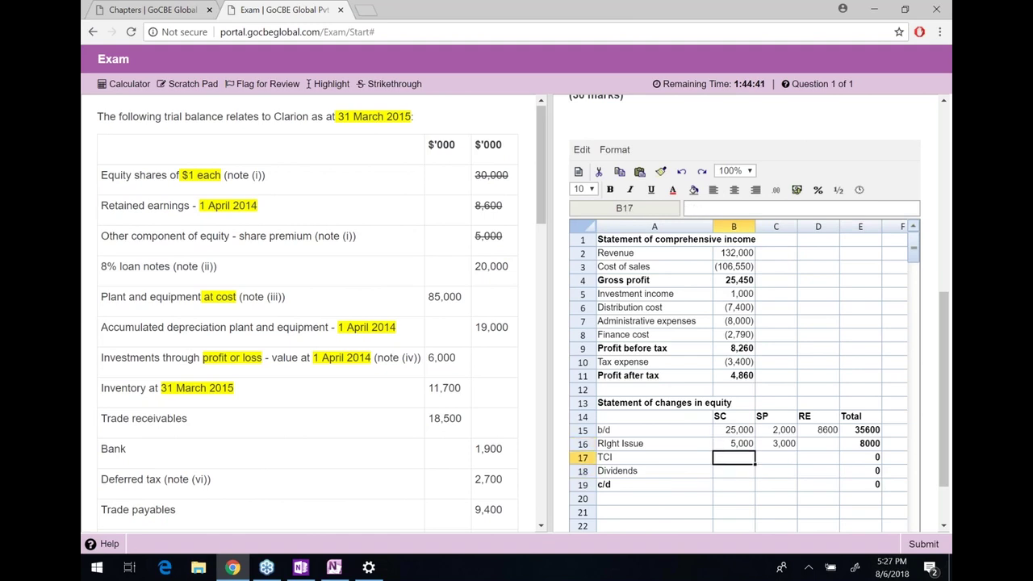
Enter zeros in the blank rights issue and TCI cells and link RE TCI to profit after tax (=B11)
key("Right")
key("Right")
key("Up")
type("0")
key("Return")
key("Left")
key("Left")
type("0")
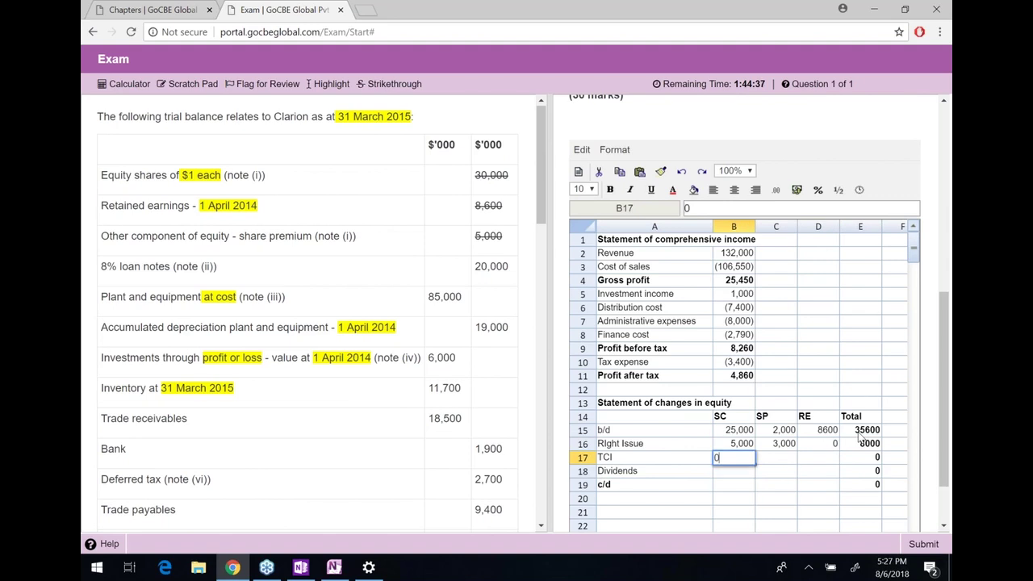
key("Tab")
type("0")
key("Tab")
type("=")
key("Up")
key("Up")
key("Up")
key("Up")
key("Up")
key("Left")
key("Left")
key("Up")
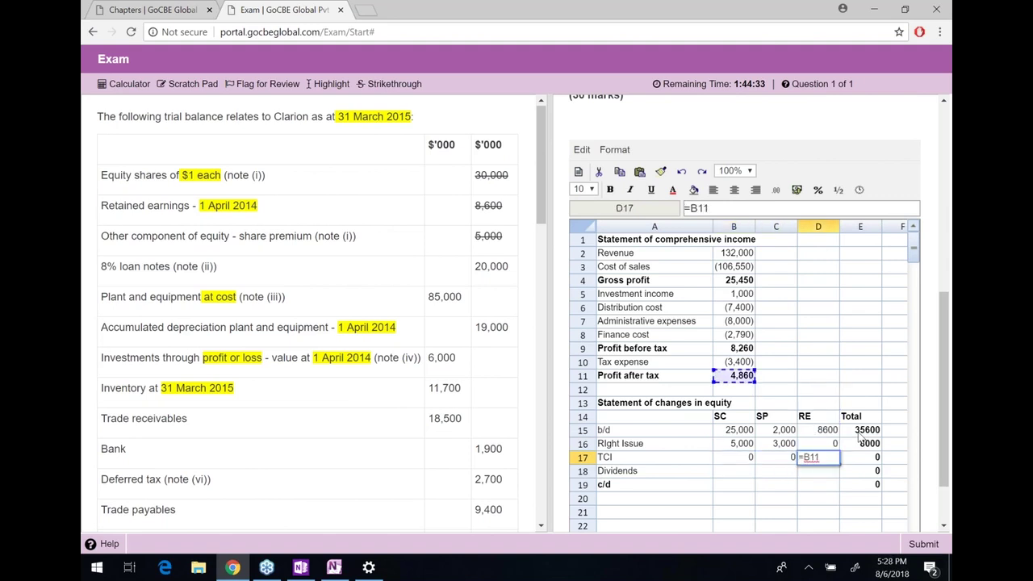
key("Return")
key("Left")
key("Left")
Enter zero share capital and share premium dividends and -3900 as the retained earnings dividends
type("0")
key("Tab")
type("0")
key("Tab")
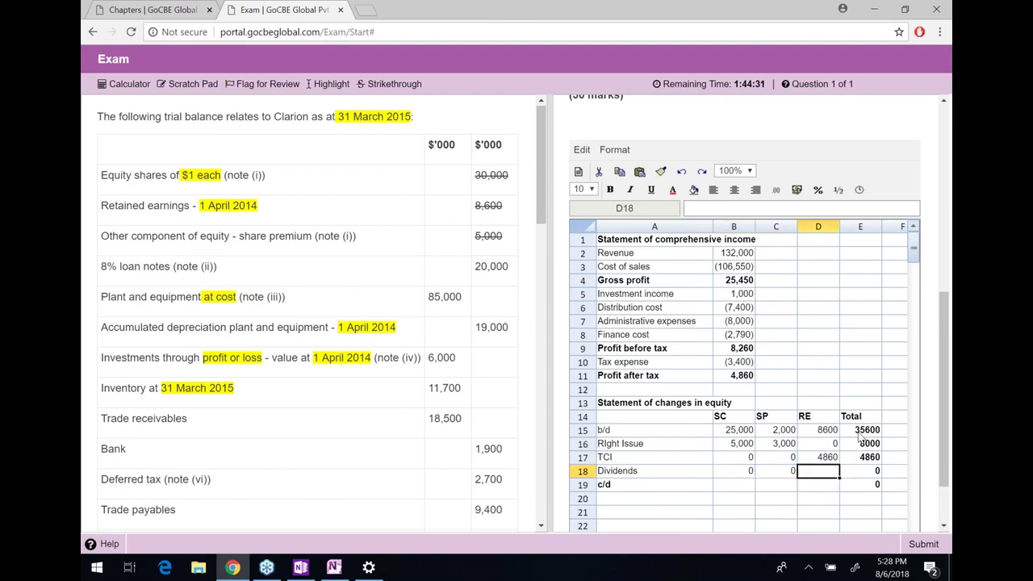
scroll(443, 426, "down", 1)
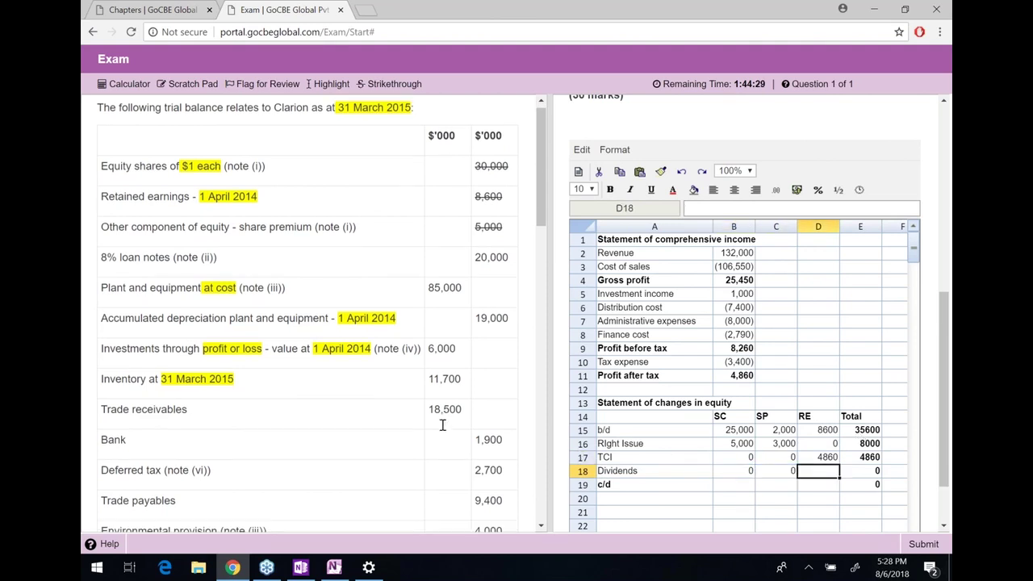
scroll(443, 425, "down", 3)
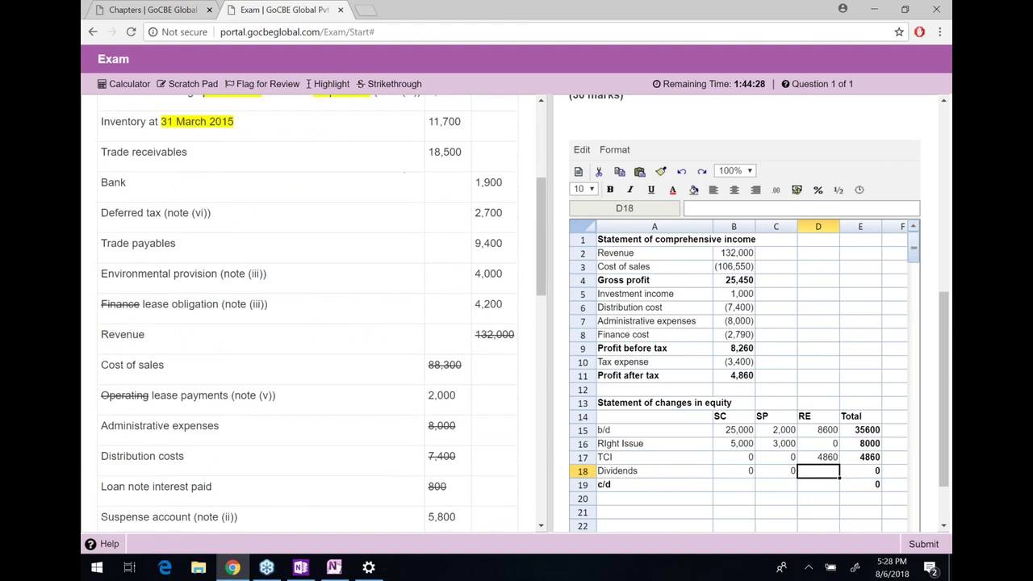
scroll(304, 388, "down", 2)
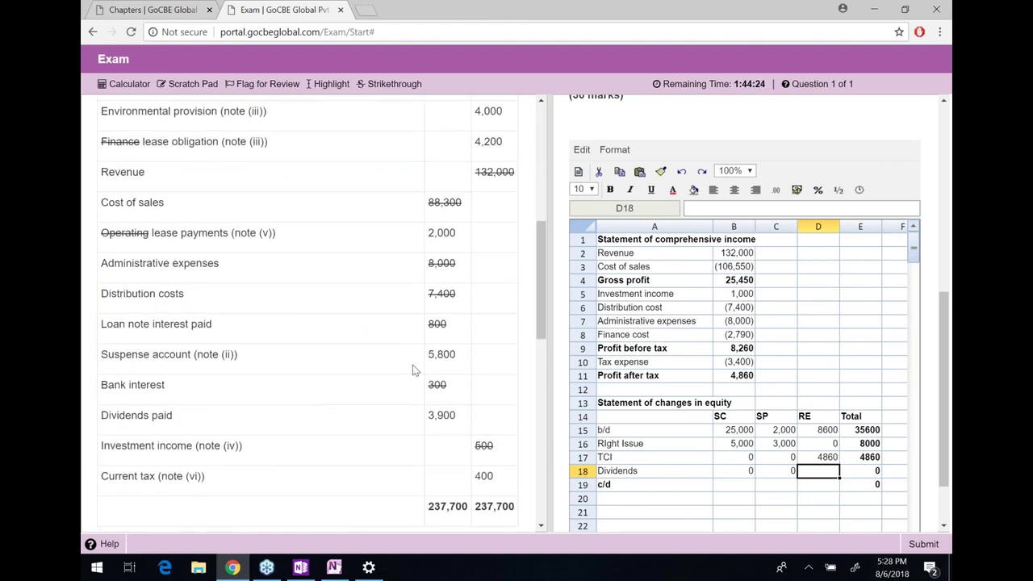
double_click(442, 415)
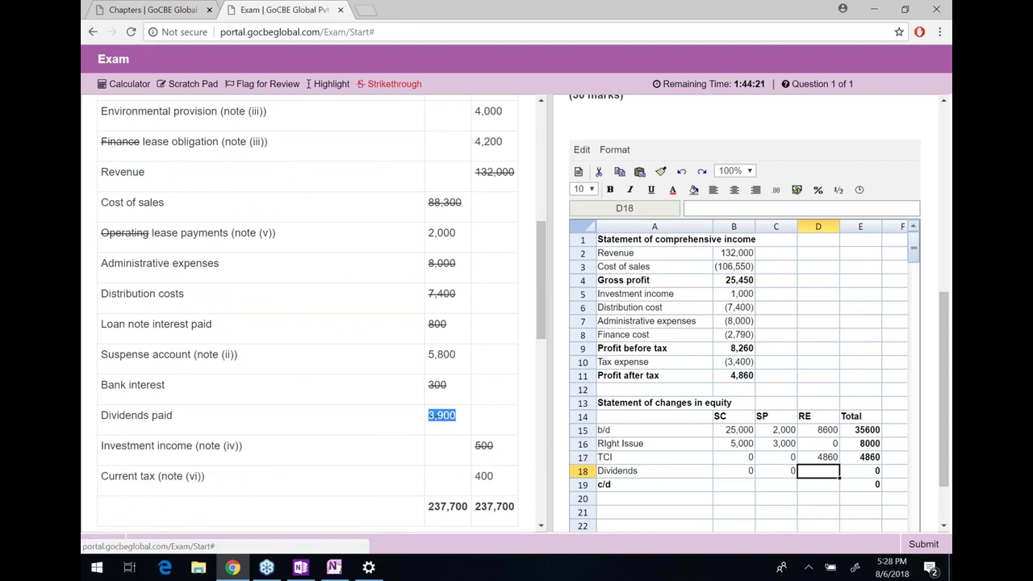
left_click(822, 470)
type("-3900")
key("Return")
Total the c/d row with =SUM(B15:B18) and copy it across the other columns
left_click(734, 485)
type("=")
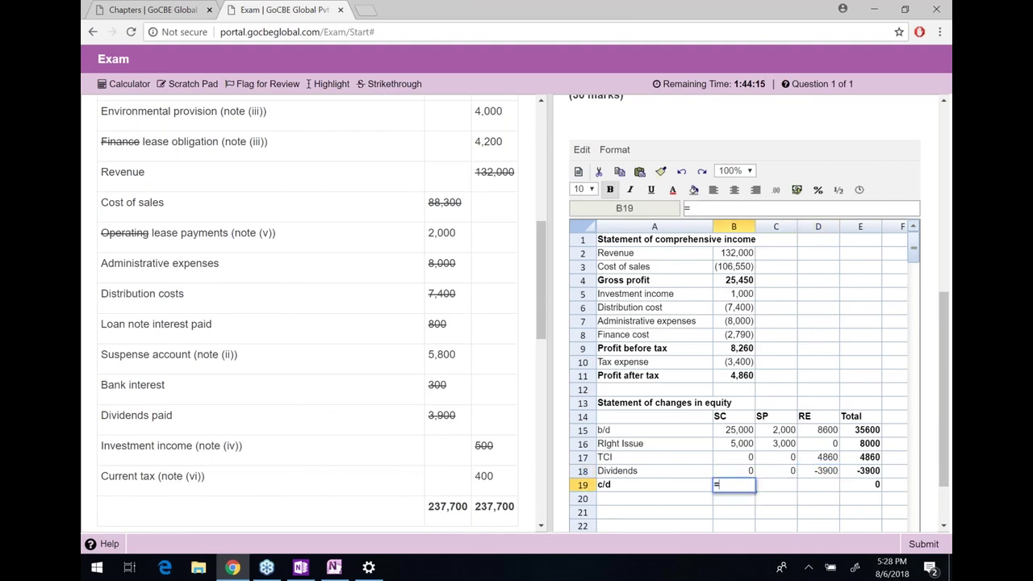
type("SUM(")
key("Up")
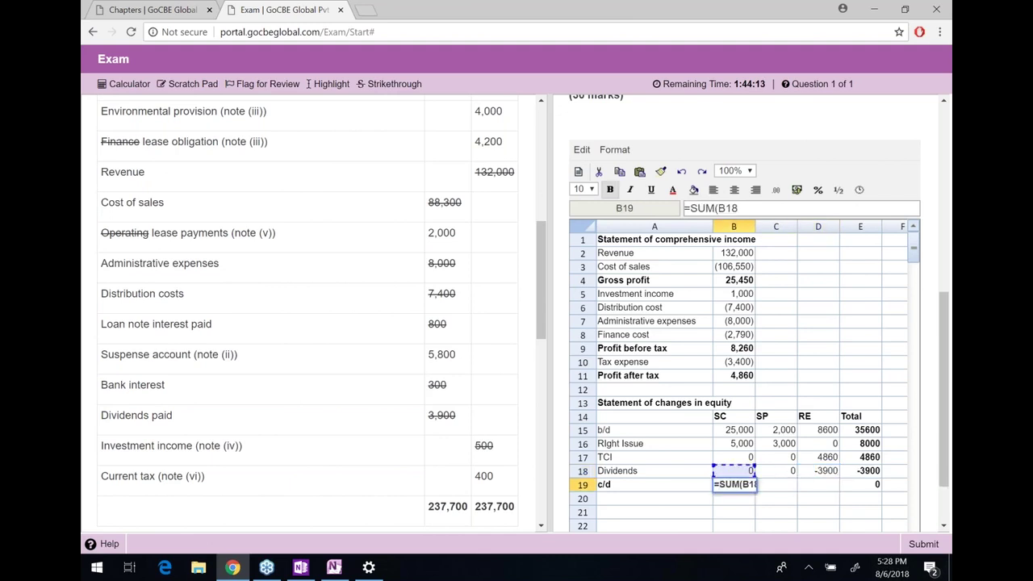
key("shift+Up")
key("shift+Up")
key("shift+Up")
type(")")
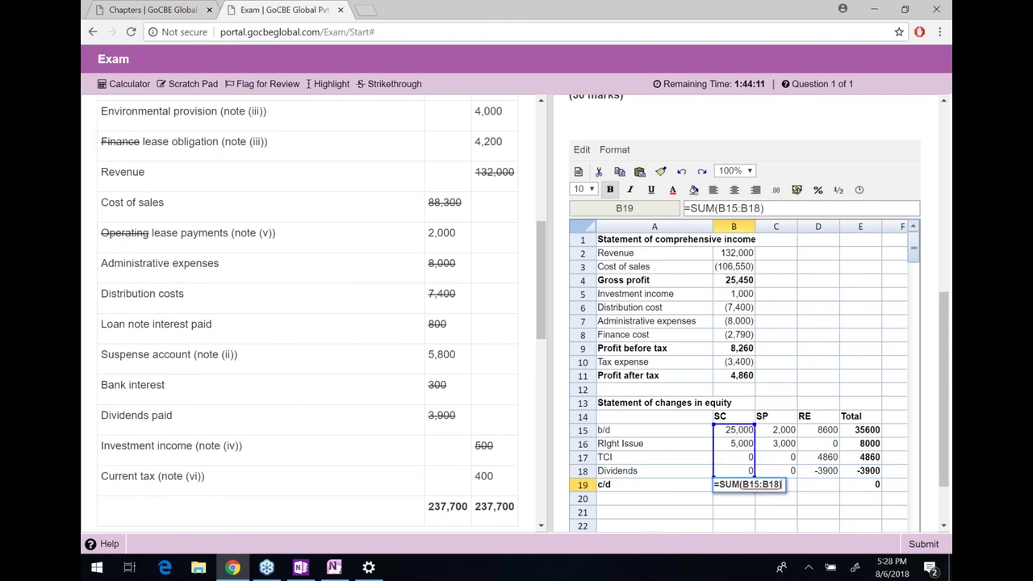
key("Return")
left_click(734, 484)
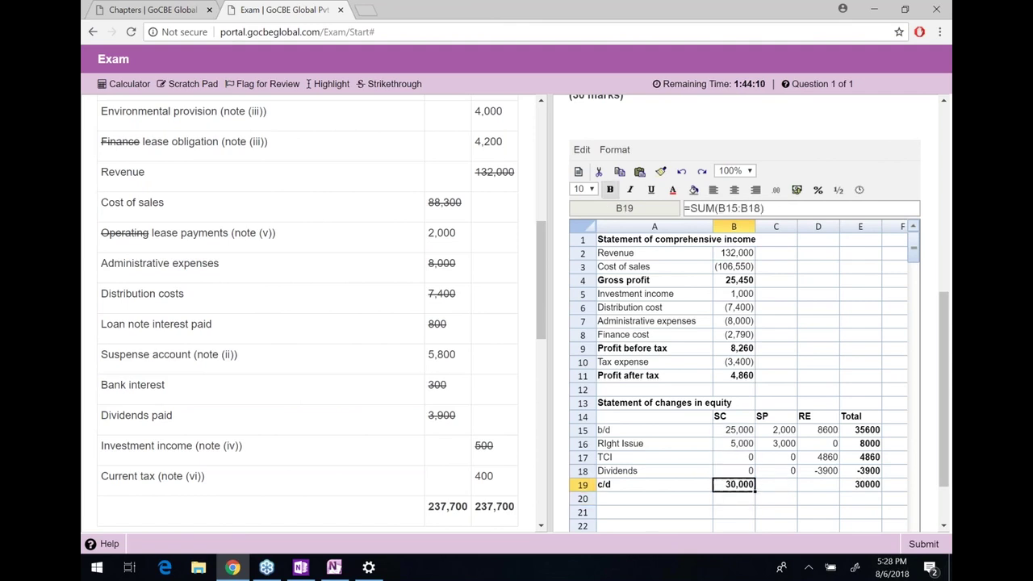
key("ctrl+c")
key("Right")
key("ctrl+v")
key("Right")
key("ctrl+v")
key("Right")
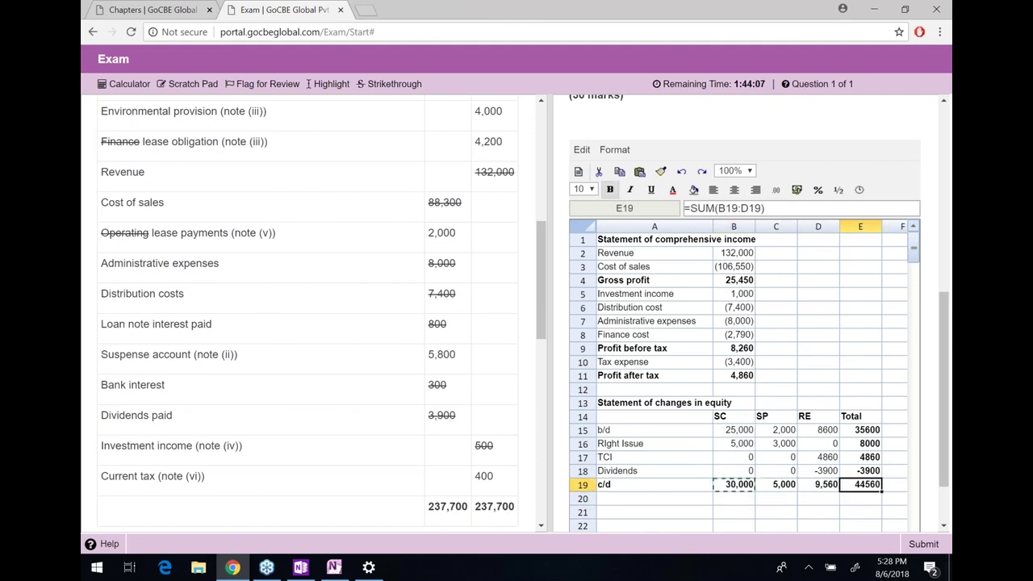
key("shift+Up")
key("shift+Up")
key("shift+Up")
key("shift+Up")
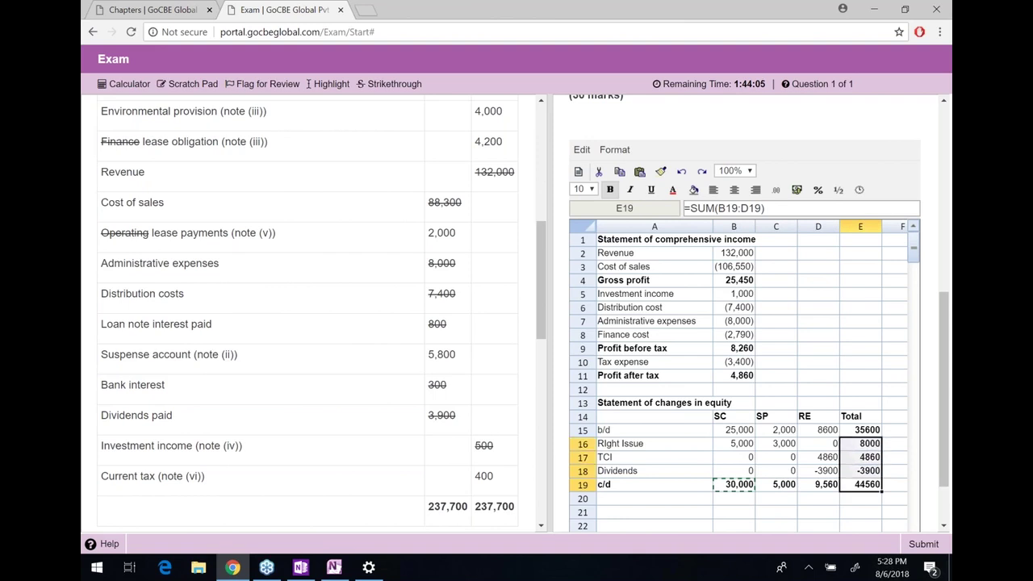
key("shift+Left")
key("shift+Left")
key("shift+Left")
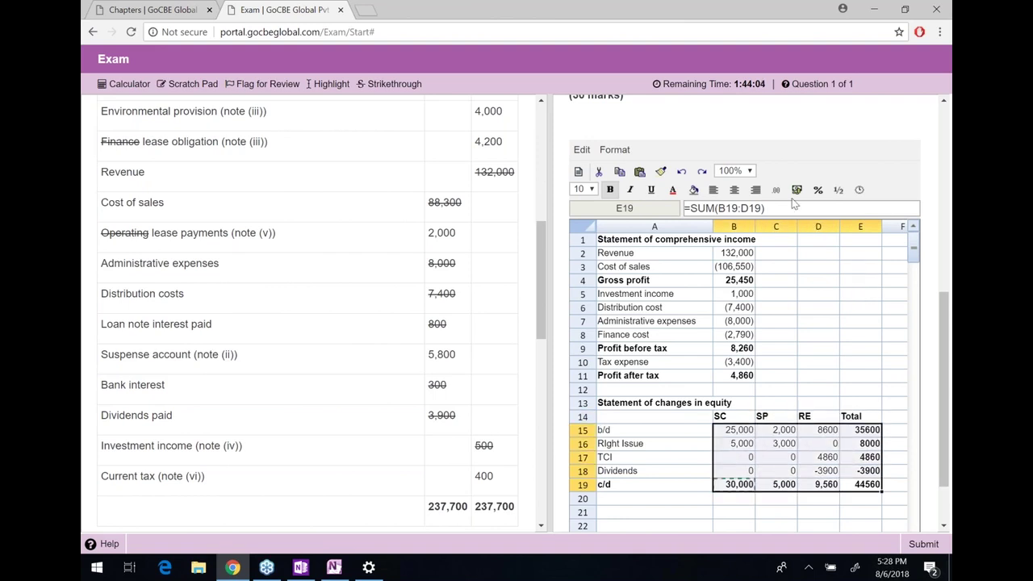
Apply the #,##0;(#,##0) format to the equity figures, showing dividends as (3,900)
left_click(796, 190)
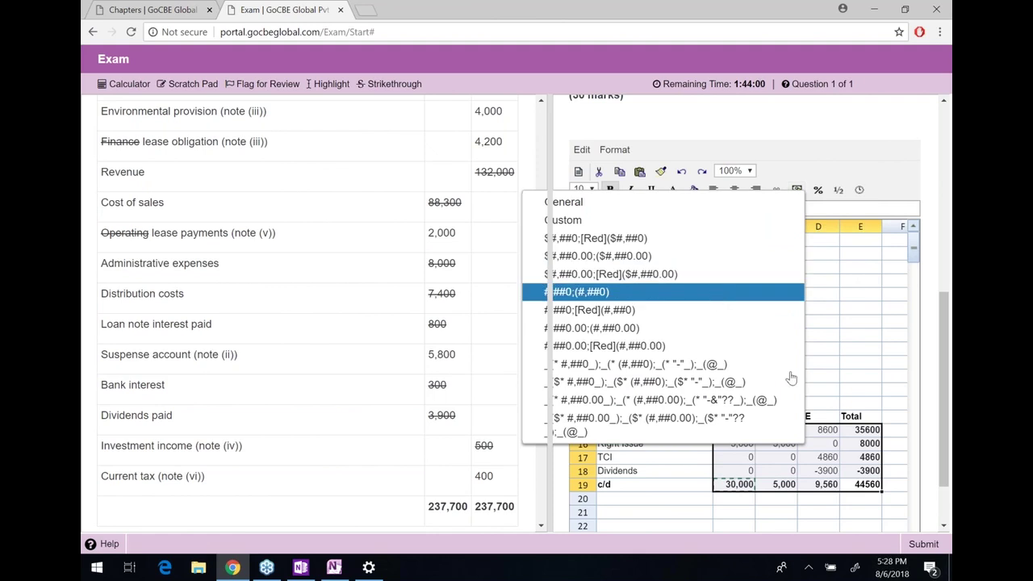
left_click(775, 291)
left_click(831, 470)
key("Down")
key("Down")
key("Left")
key("Left")
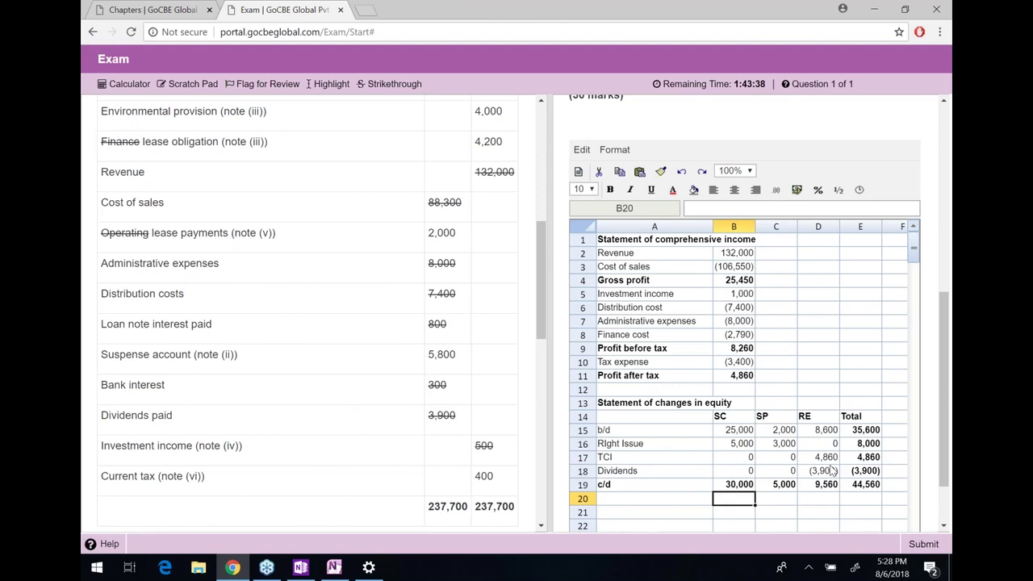
Add a bold 'Statement of financial position' heading below the equity table
key("Left")
key("Down")
type("Statement of financial position")
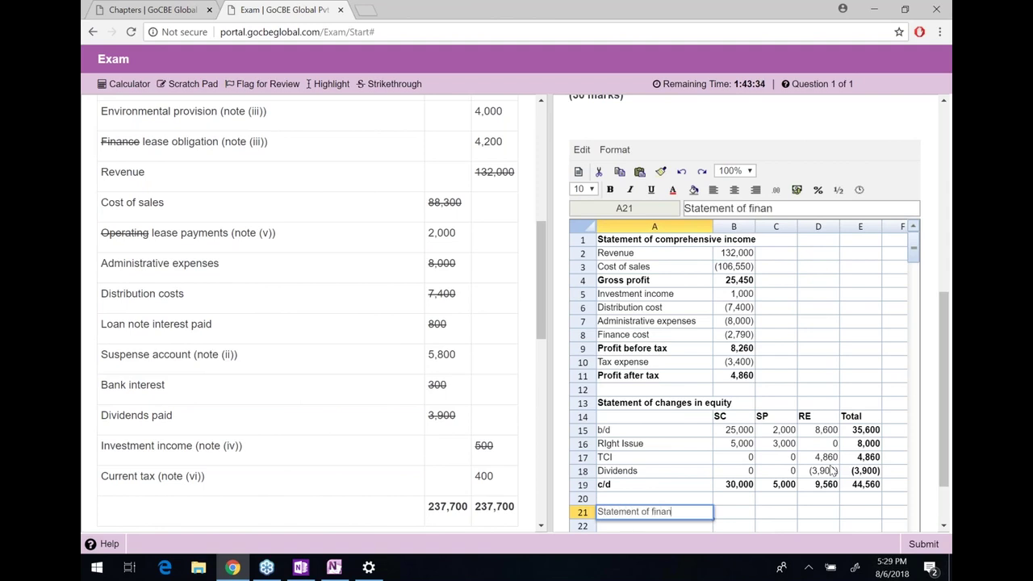
key("Return")
key("Up")
key("ctrl+b")
key("Down")
key("Down")
key("Down")
key("Down")
key("Down")
key("Down")
key("Down")
key("Down")
key("Down")
key("Down")
key("Down")
key("Down")
key("Down")
key("Down")
key("Down")
key("Down")
key("Down")
key("Down")
key("Down")
key("Down")
key("Down")
key("Down")
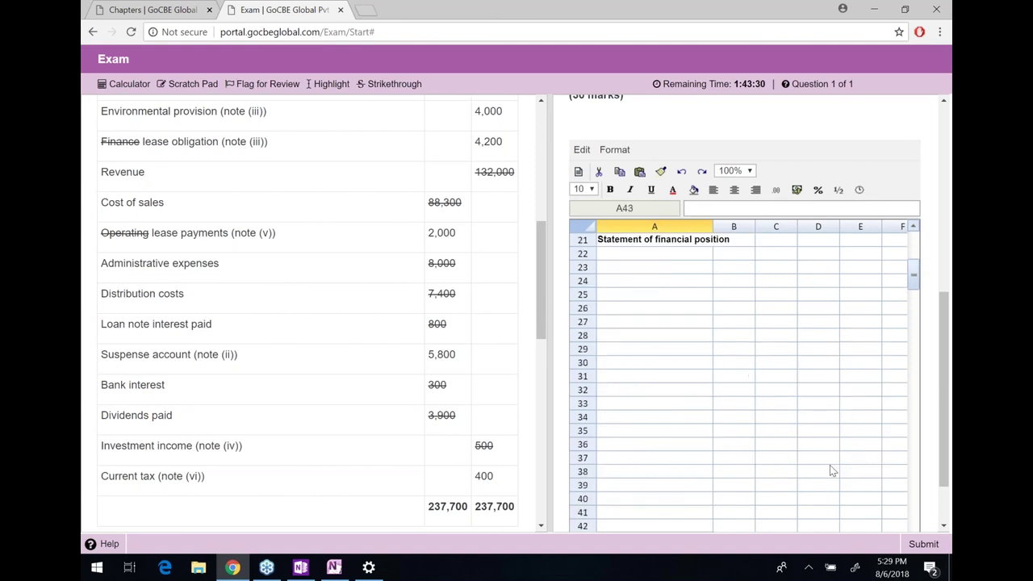
key("Up")
key("Up")
key("Up")
key("Up")
key("Up")
key("Up")
key("Up")
key("Up")
key("Up")
key("Up")
key("Up")
key("Up")
key("Up")
key("Up")
key("Up")
key("Up")
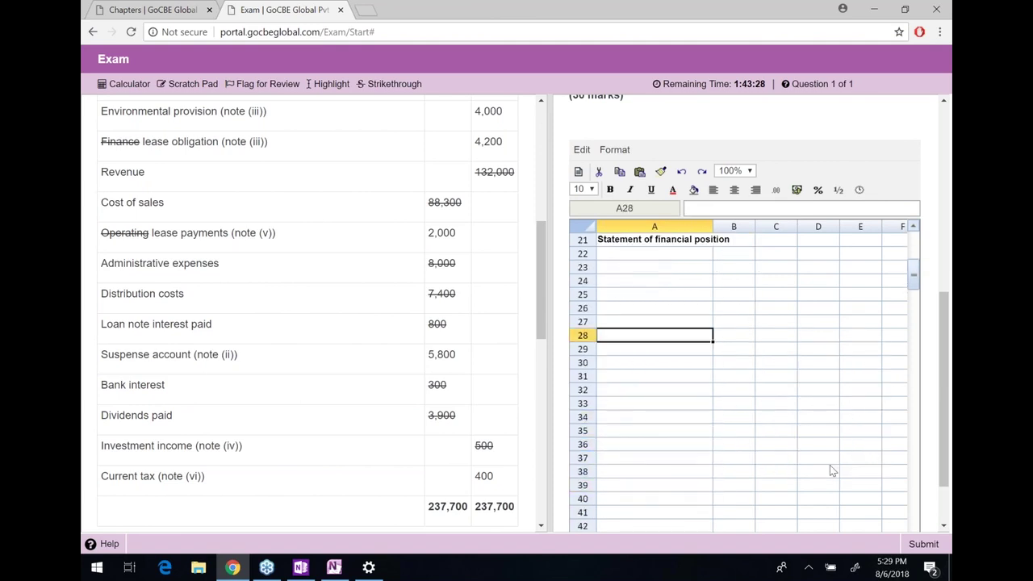
List 'Non-current assets', 'Property, plant and equipment' and 'Financial assets' under the heading
left_click(657, 257)
type("n")
key("BackSpace")
type("Non-")
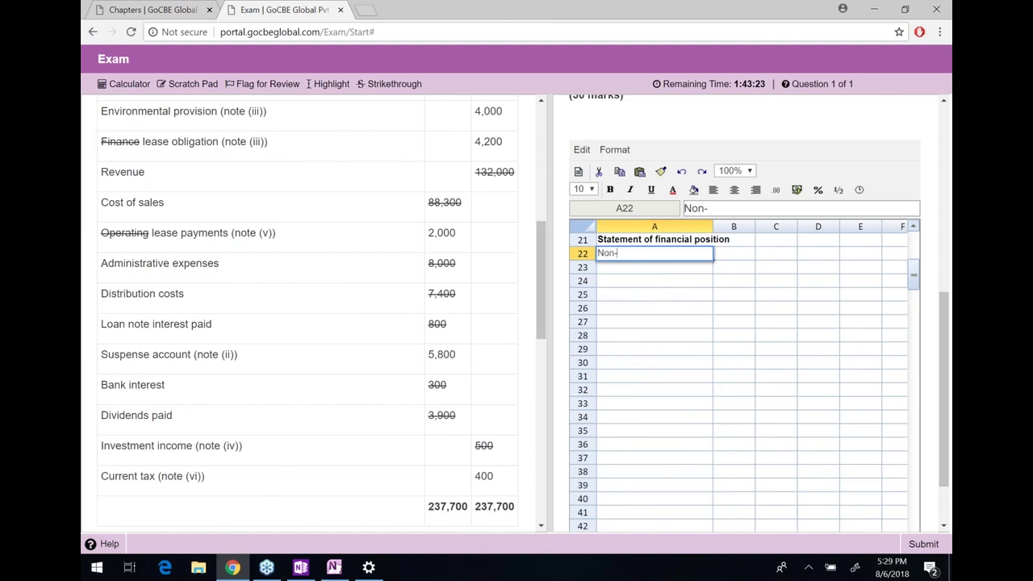
type("current assets")
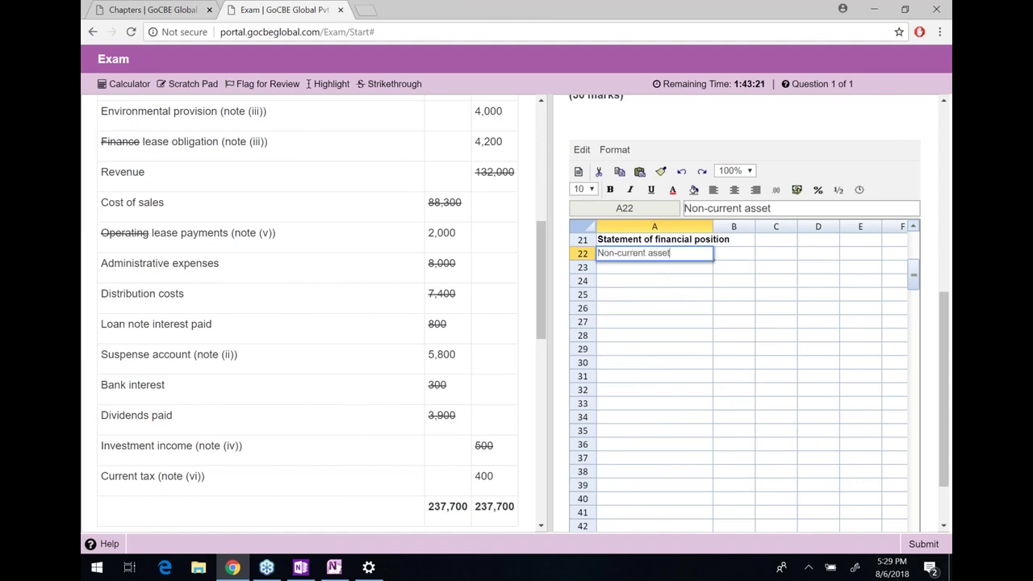
key("Return")
type("Pro")
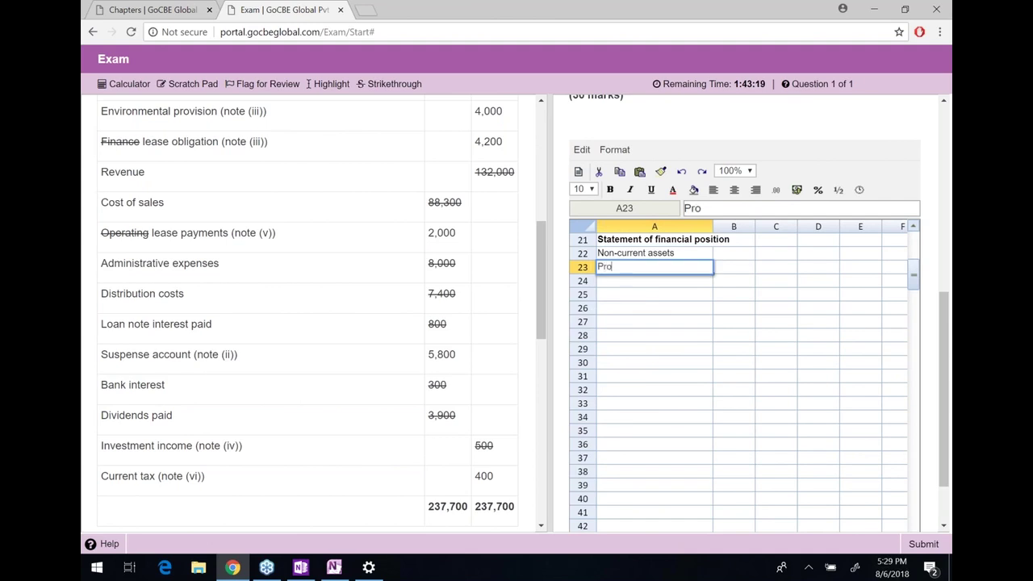
type("perty, pla")
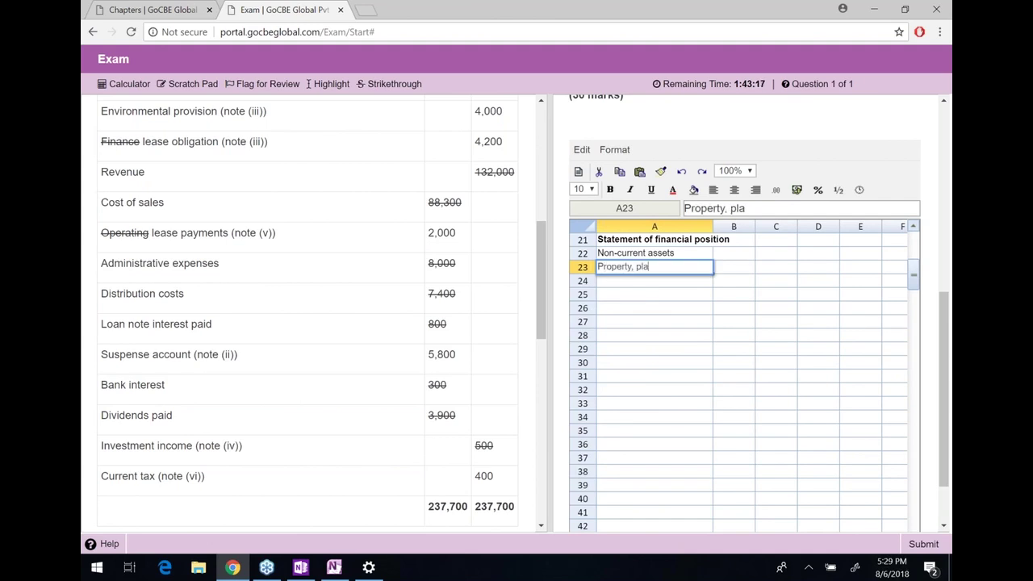
type("nt and equipment")
key("Return")
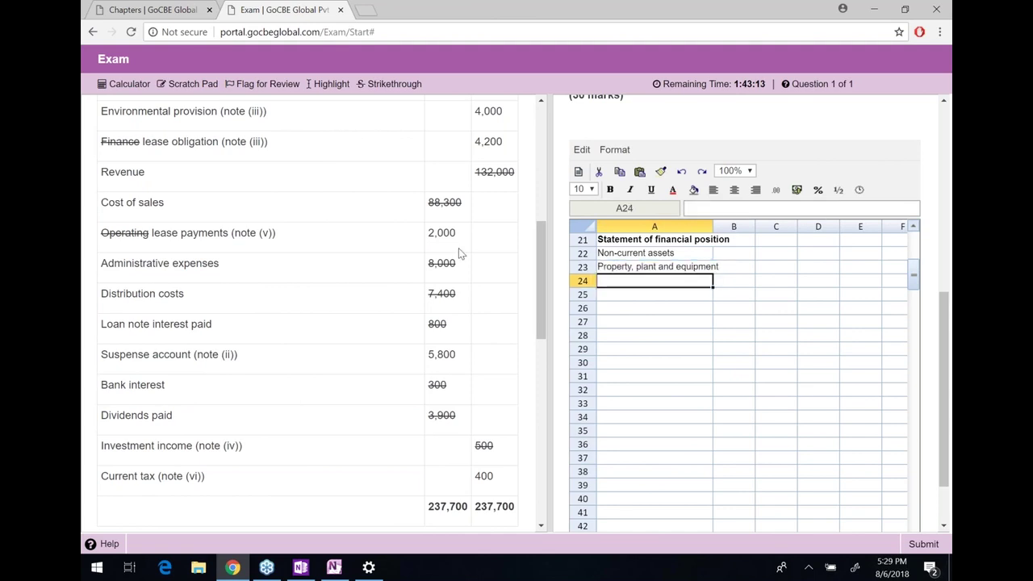
type("F")
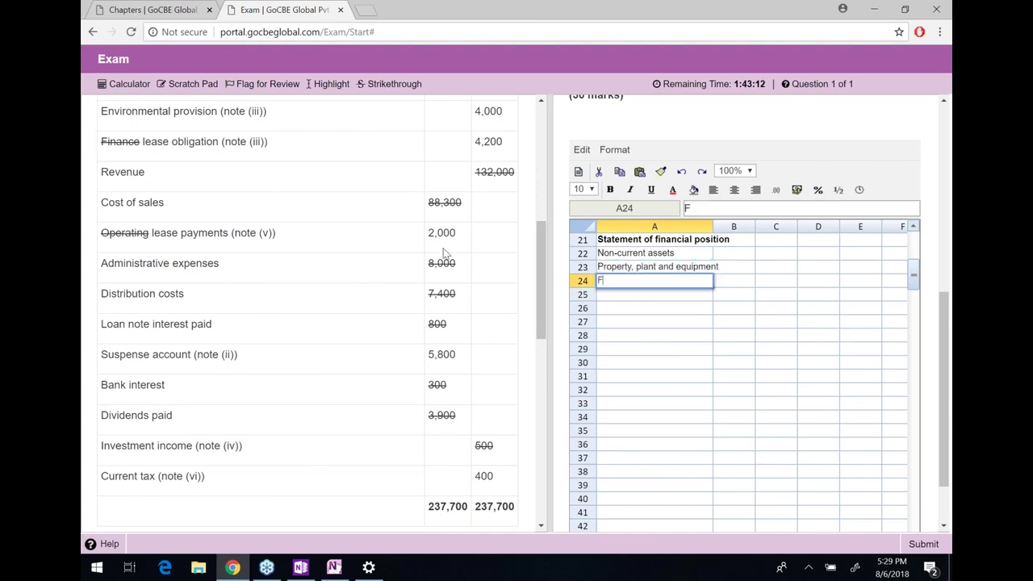
type("lnancial assets")
key("Return")
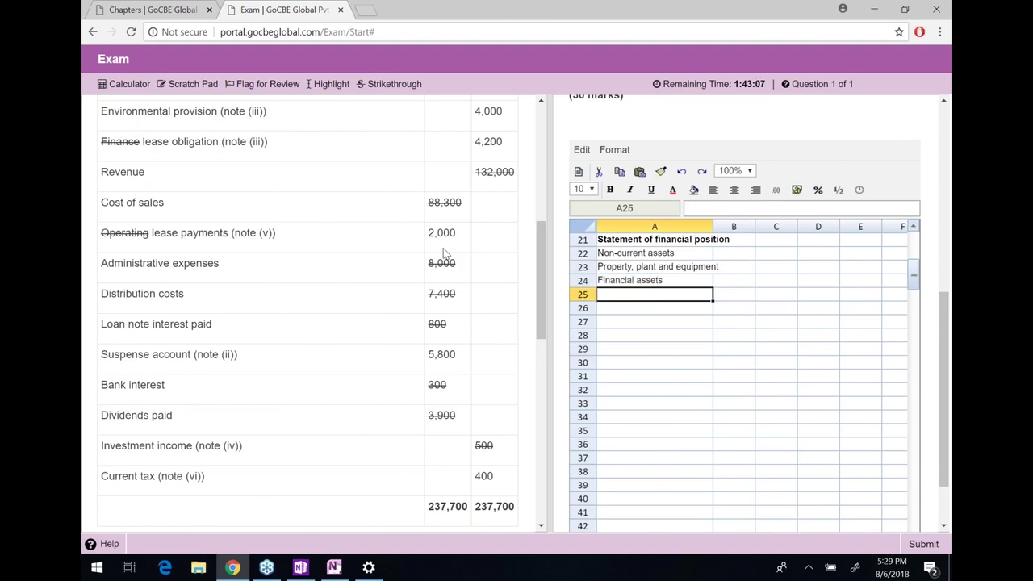
key("Return")
Add a 'Current assets' heading and make both it and 'Non-current assets' bold
type("CUrrent")
key("BackSpace")
key("BackSpace")
key("BackSpace")
key("BackSpace")
key("BackSpace")
key("BackSpace")
type("urr")
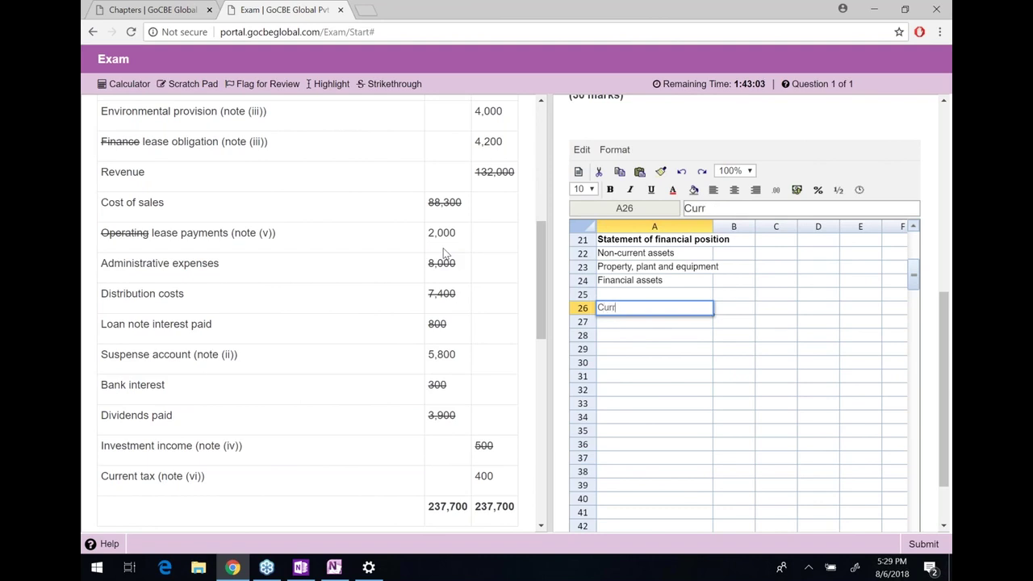
type("ent asse")
key("BackSpace")
key("BackSpace")
key("BackSpace")
type("assets")
key("ctrl+b")
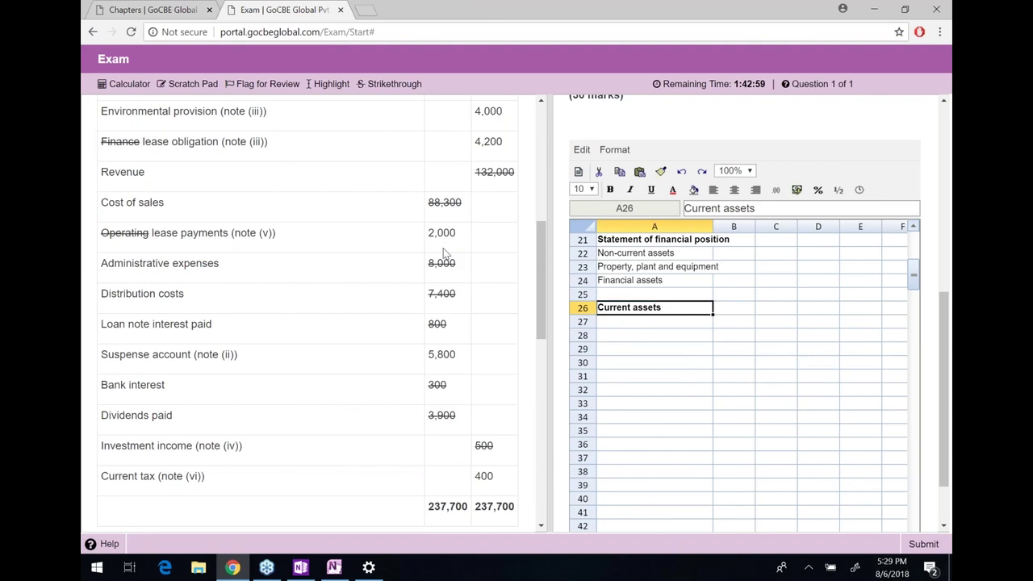
key("ctrl+Home")
key("Down")
key("Down")
key("Down")
key("Down")
key("Down")
key("Down")
key("Down")
key("Down")
key("Down")
key("Down")
key("Down")
key("Down")
key("Down")
key("Down")
key("Down")
key("Down")
key("Down")
key("Down")
key("Down")
key("Down")
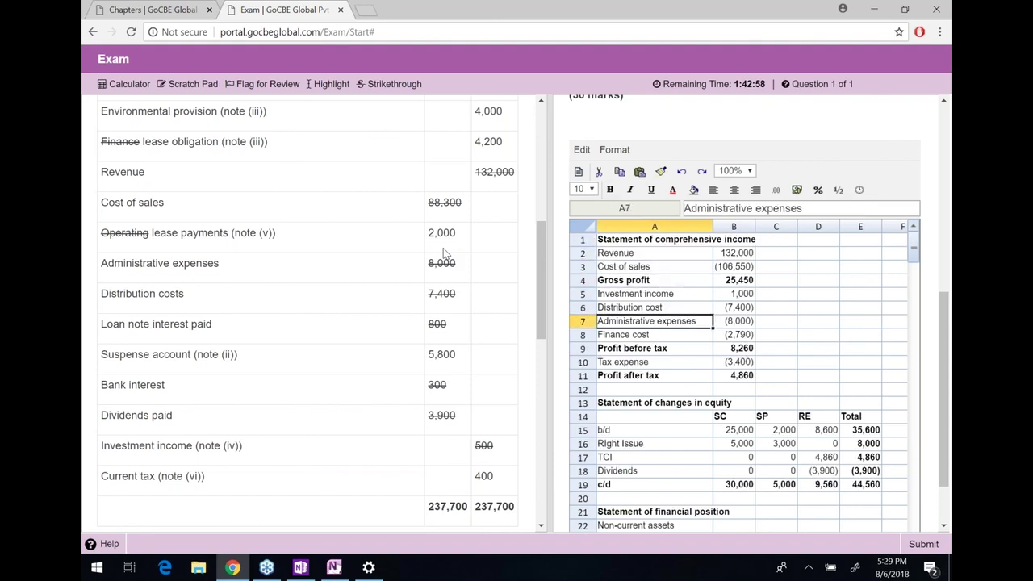
key("Down")
key("ctrl+b")
Enter the current asset labels Inventory, Receivables and Prepaid rentals
scroll(766, 382, "down", 3)
scroll(763, 376, "down", 3)
double_click(678, 347)
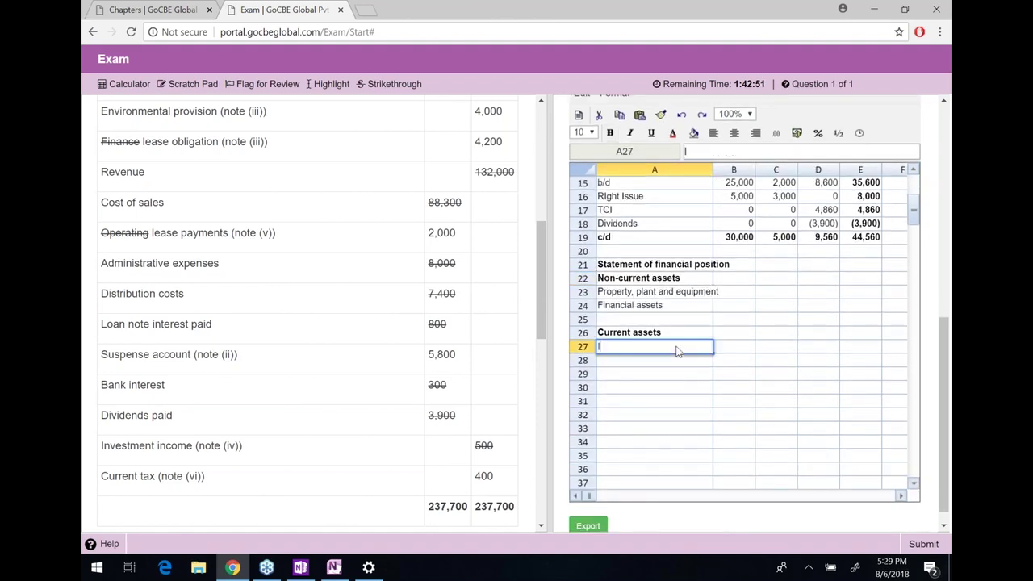
type("Inventory")
key("Return")
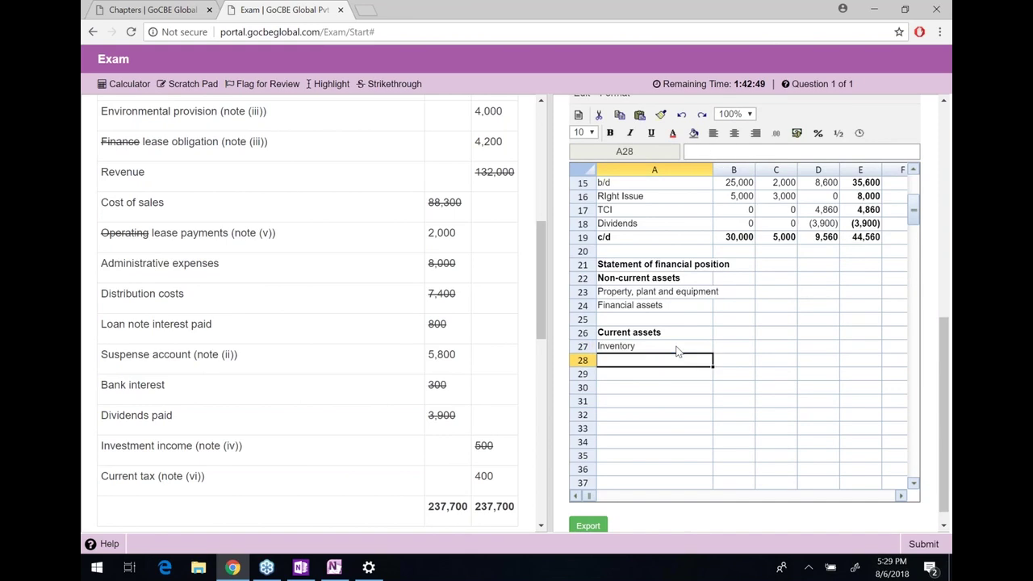
type("Receivables")
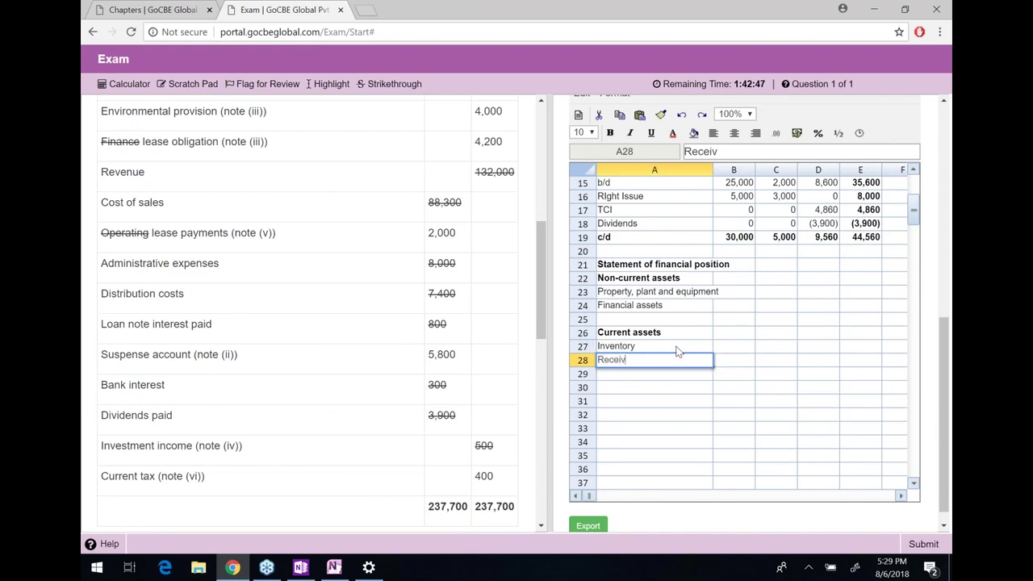
key("Return")
type("Prepaid rentals")
key("Return")
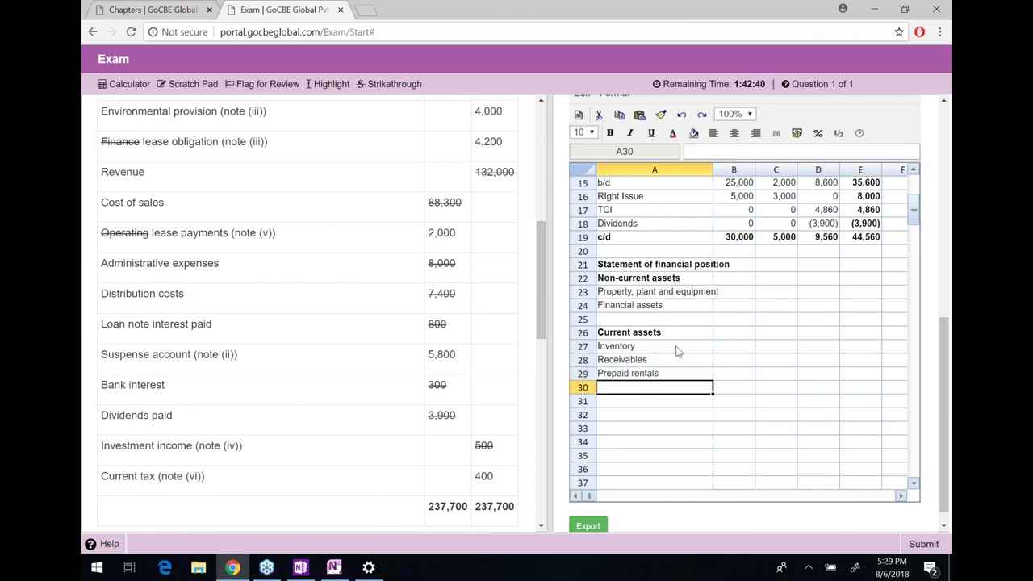
key("Up")
key("Up")
key("Up")
key("Up")
key("Up")
key("Up")
key("Up")
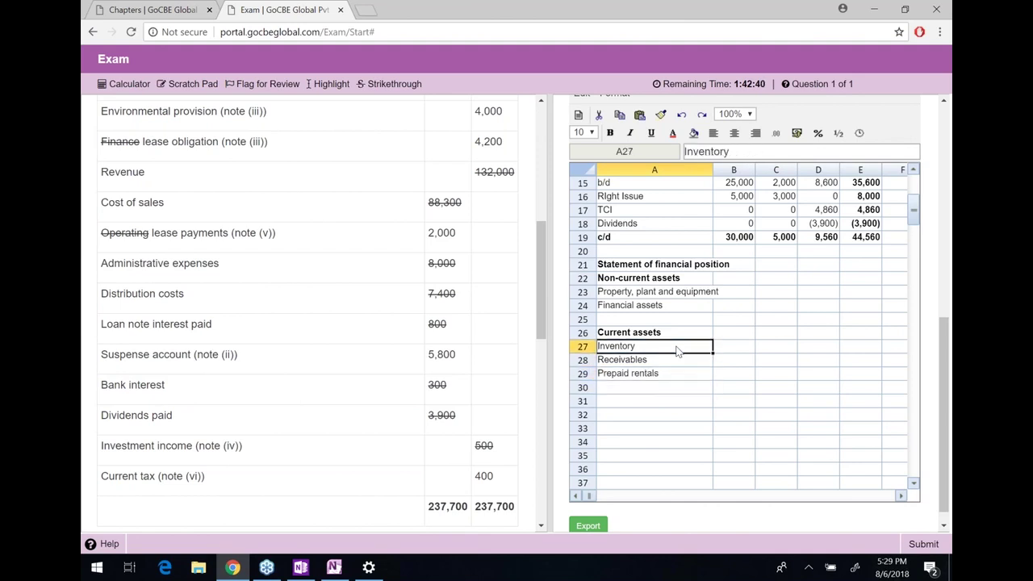
key("Right")
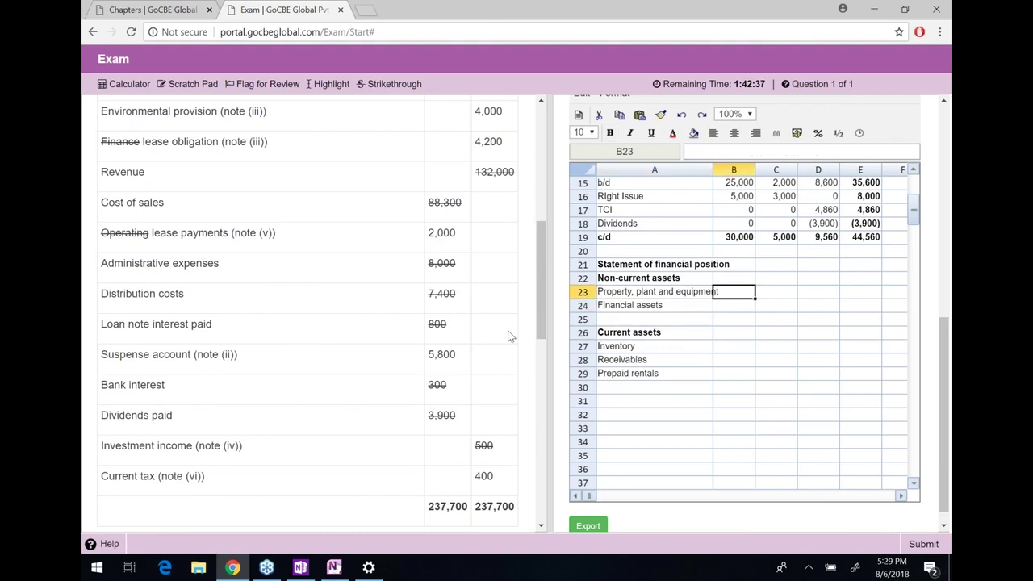
scroll(508, 336, "up", 1)
scroll(508, 336, "up", 4)
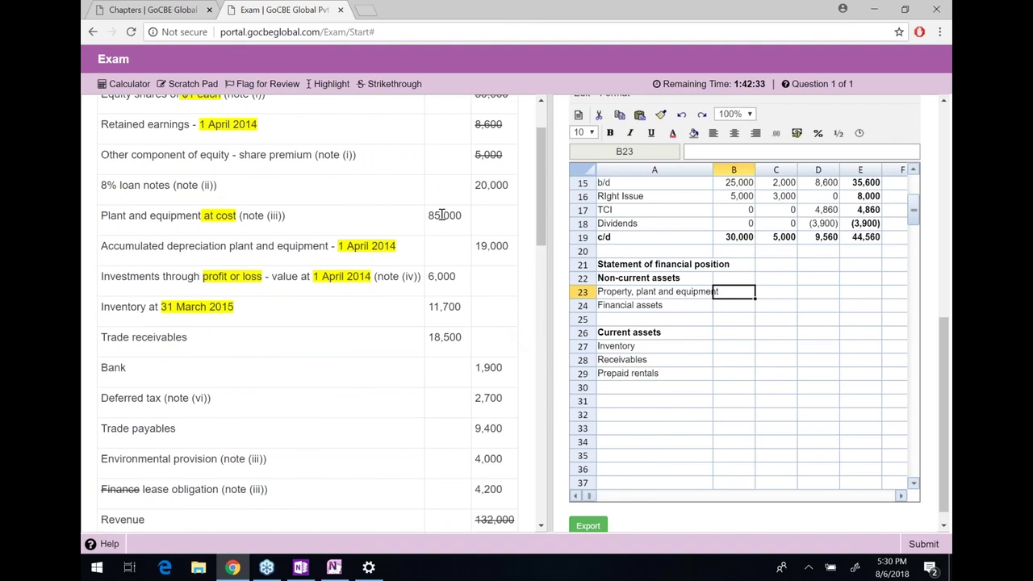
type("=85000-")
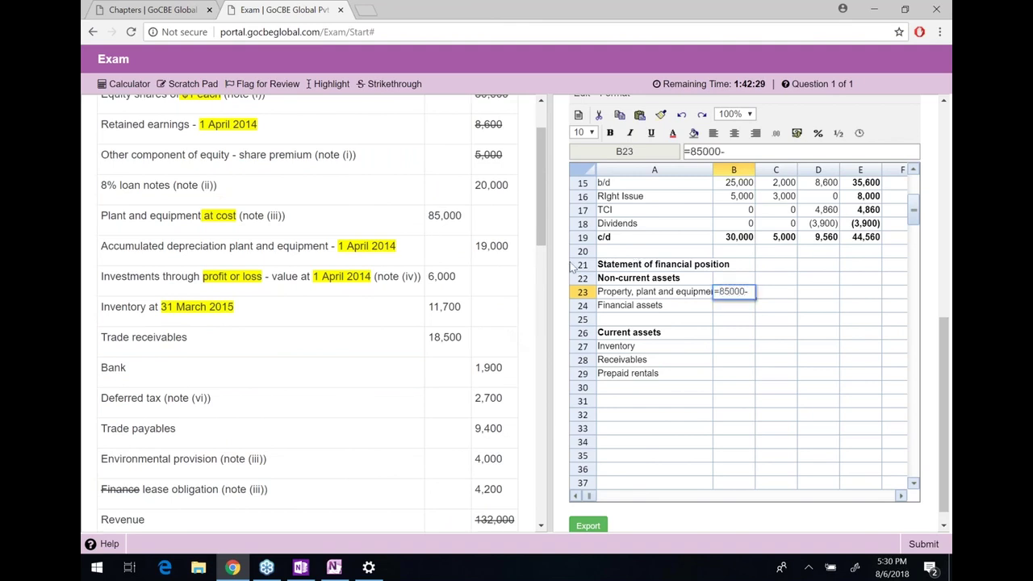
type("19000")
key("Return")
double_click(445, 216)
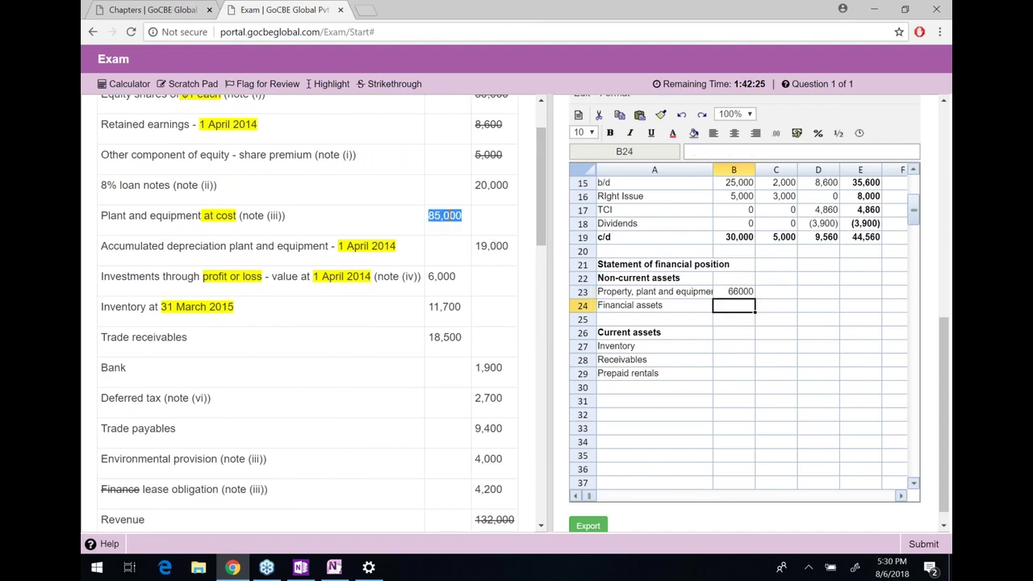
left_click(394, 84)
double_click(491, 246)
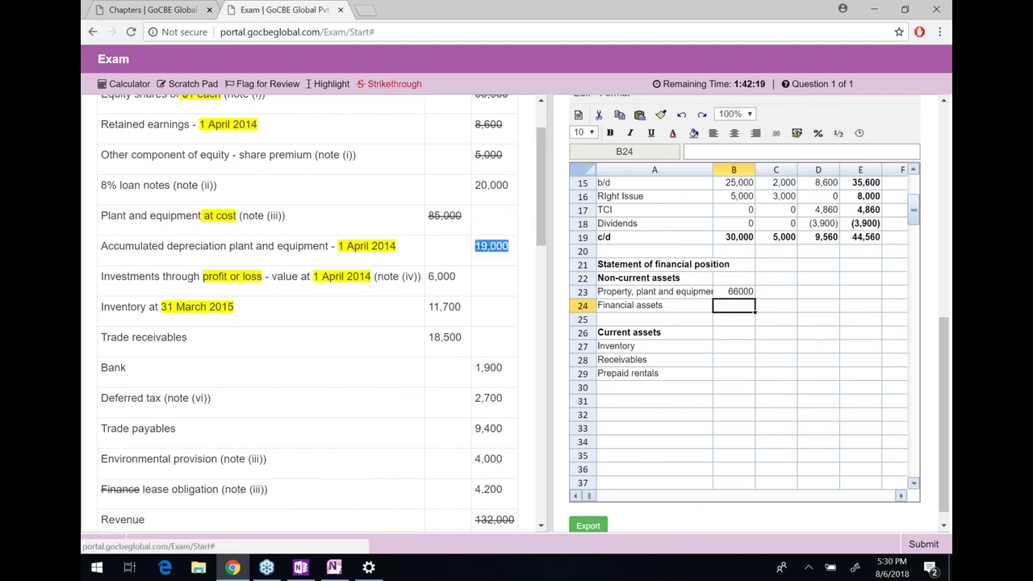
Subtract depreciation working K25 in the PPE formula so it shows 49,000
left_click(737, 293)
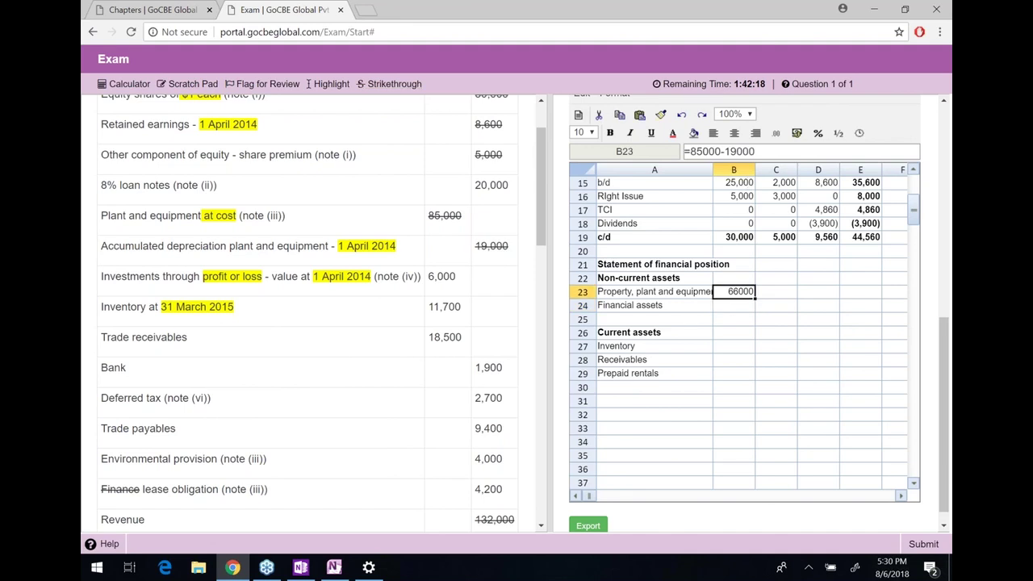
left_click(781, 156)
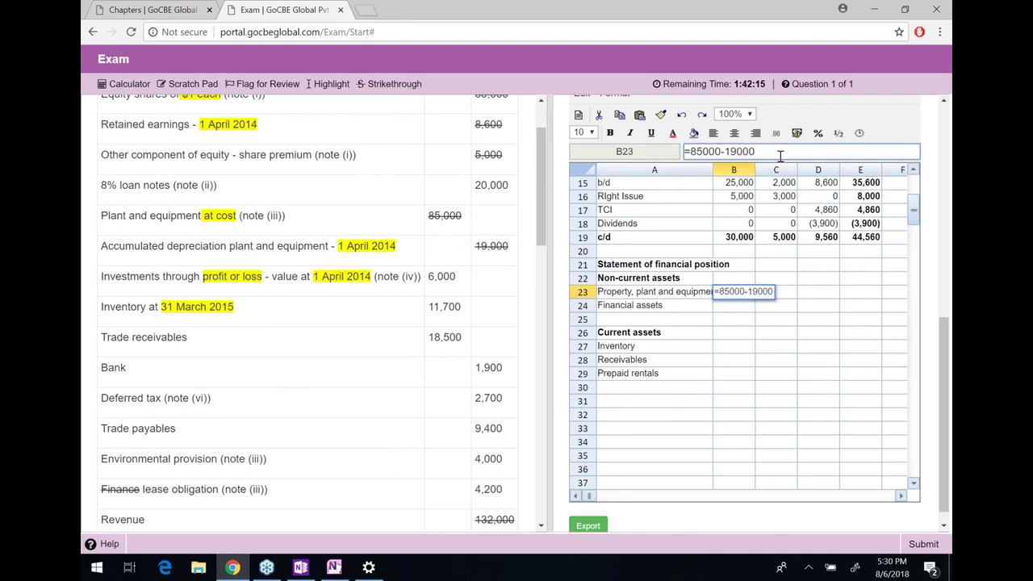
type("-")
left_click(839, 281)
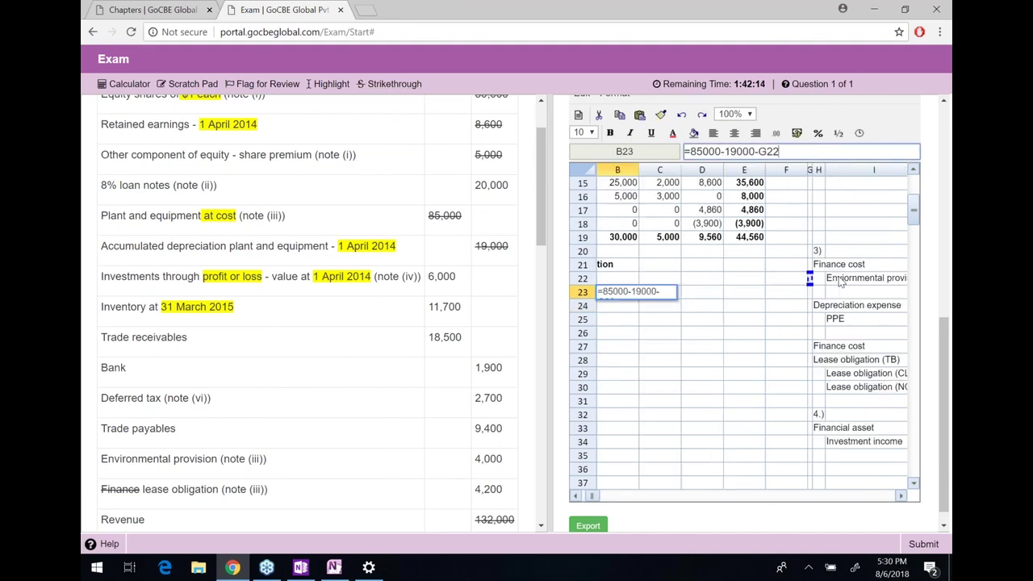
key("Right")
key("Right")
key("Right")
key("Right")
key("Down")
key("Down")
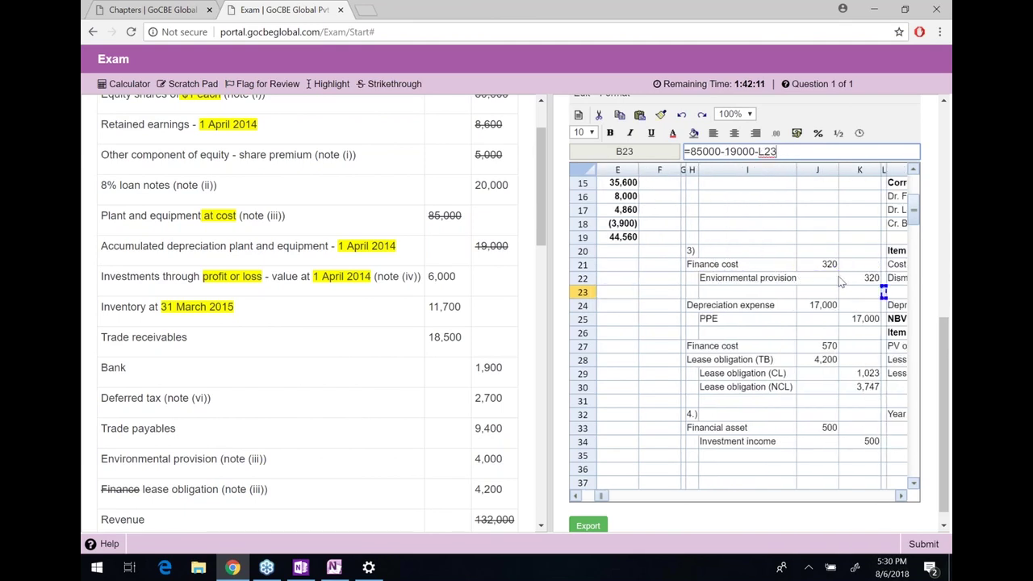
key("Down")
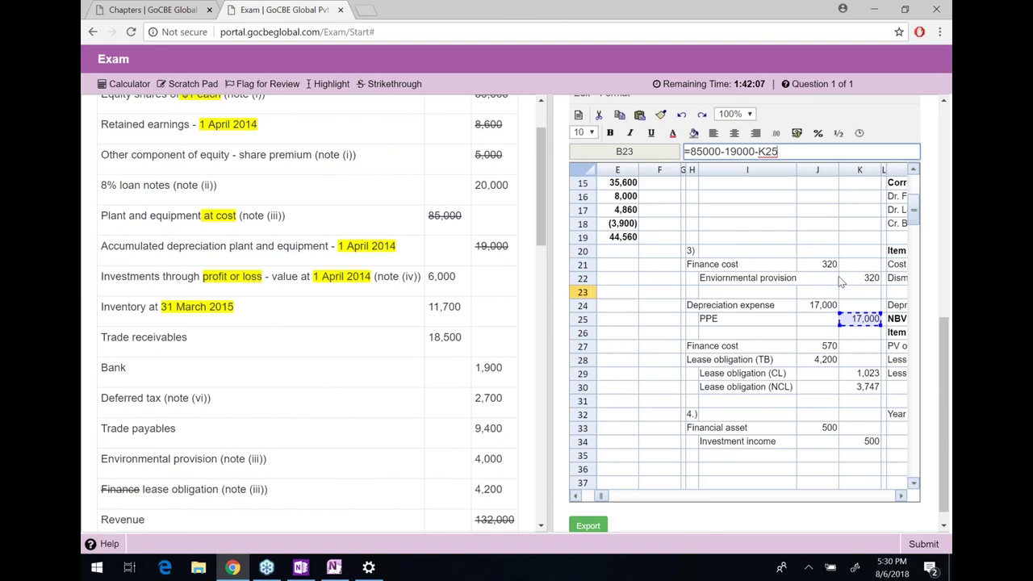
key("Return")
Format the amounts in B23:B41 as #,##0;(#,##0)
key("Left")
key("Up")
key("Right")
key("Down")
key("shift+Down")
key("shift+Down")
key("shift+Down")
key("shift+Down")
key("shift+Down")
key("shift+Down")
key("shift+Down")
key("shift+Down")
key("shift+Down")
key("shift+Down")
key("shift+Down")
key("shift+Down")
key("shift+Down")
key("shift+Down")
key("shift+Down")
key("shift+Down")
key("shift+Down")
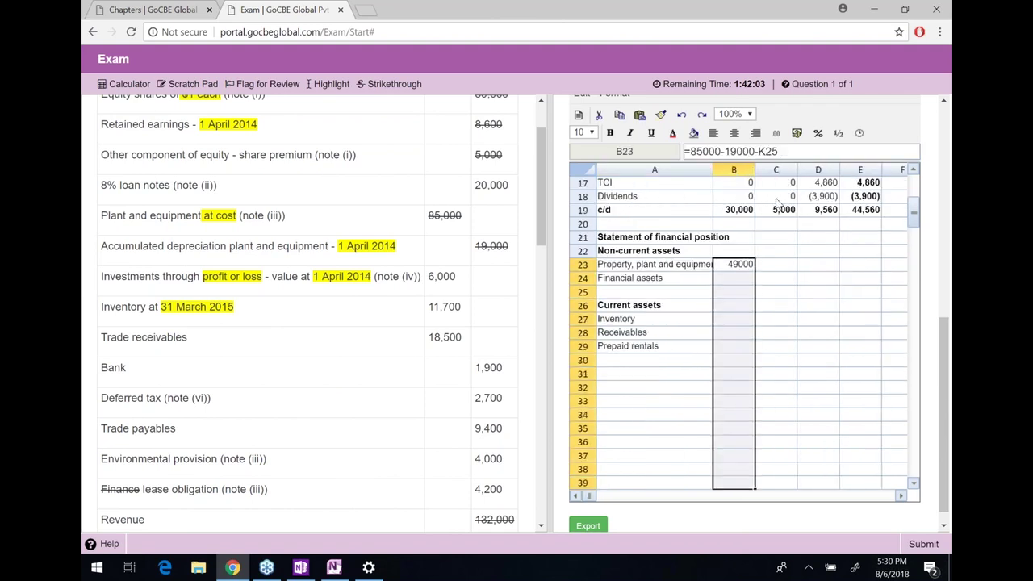
left_click(797, 133)
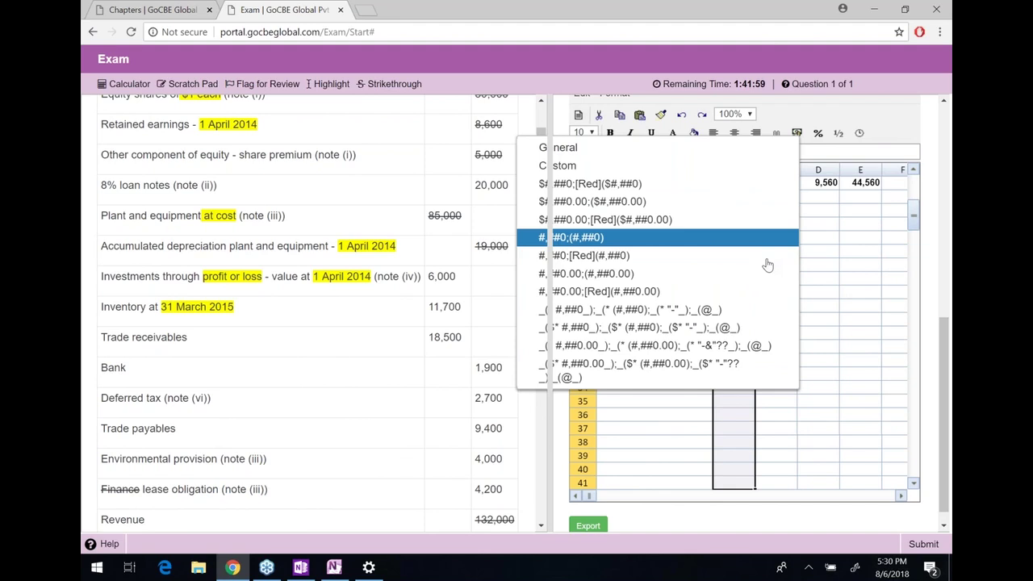
left_click(769, 238)
Enter =6000 as the financial assets amount and strike 6,000 off the question
left_click(748, 254)
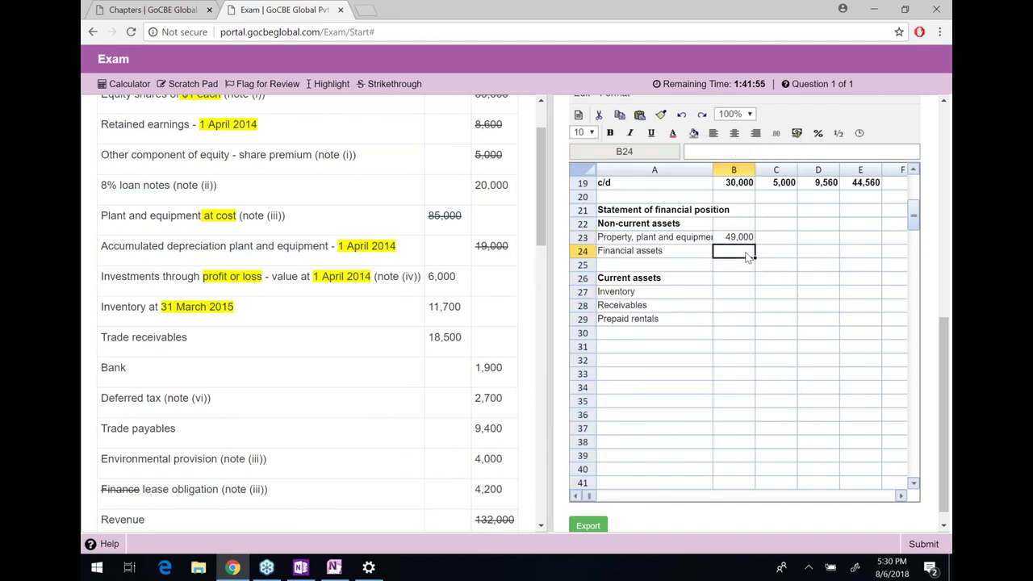
type("=6000")
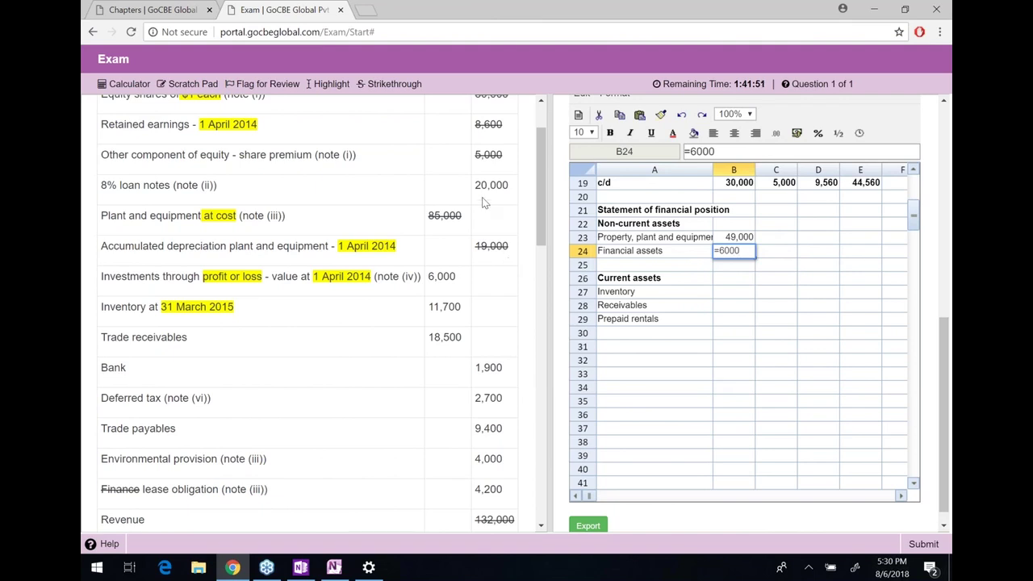
double_click(442, 276)
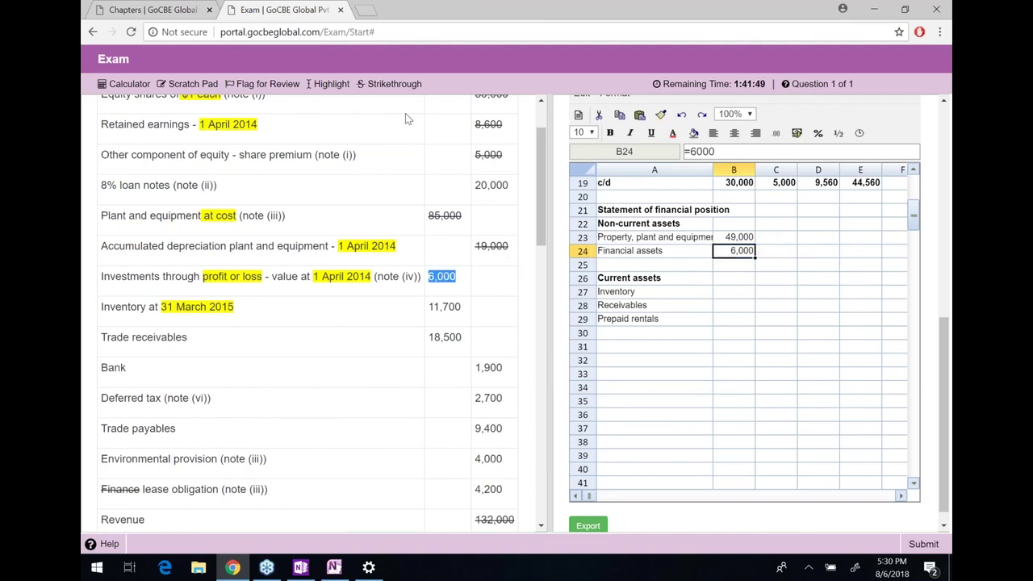
left_click(394, 84)
Add investment working J33 to the financial assets formula, giving 6,500
double_click(734, 250)
type("+")
left_click(799, 269)
key("Right")
key("Right")
key("Right")
key("Right")
key("Right")
key("Right")
key("Right")
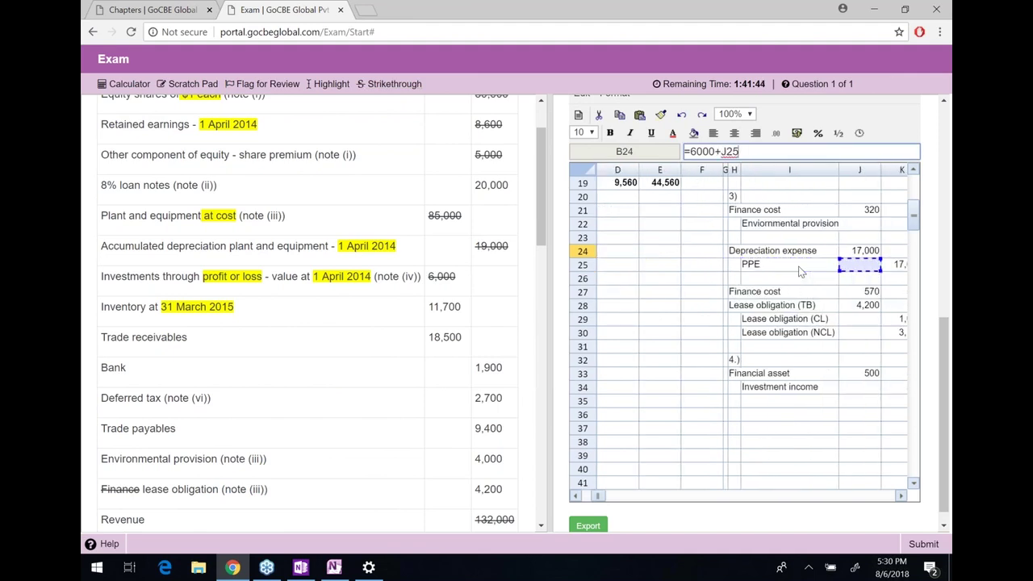
key("Down")
key("Down")
key("Down")
key("Down")
key("Down")
key("Left")
key("Down")
key("Down")
key("Down")
key("Return")
key("Up")
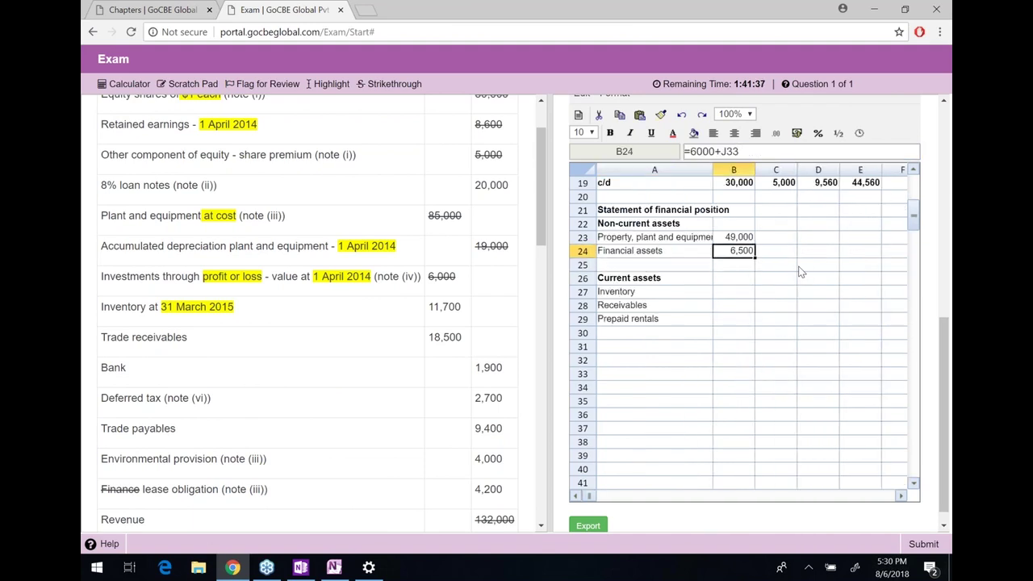
Enter inventory of 11,700 and strike that figure off the question
key("Down")
key("Down")
key("Down")
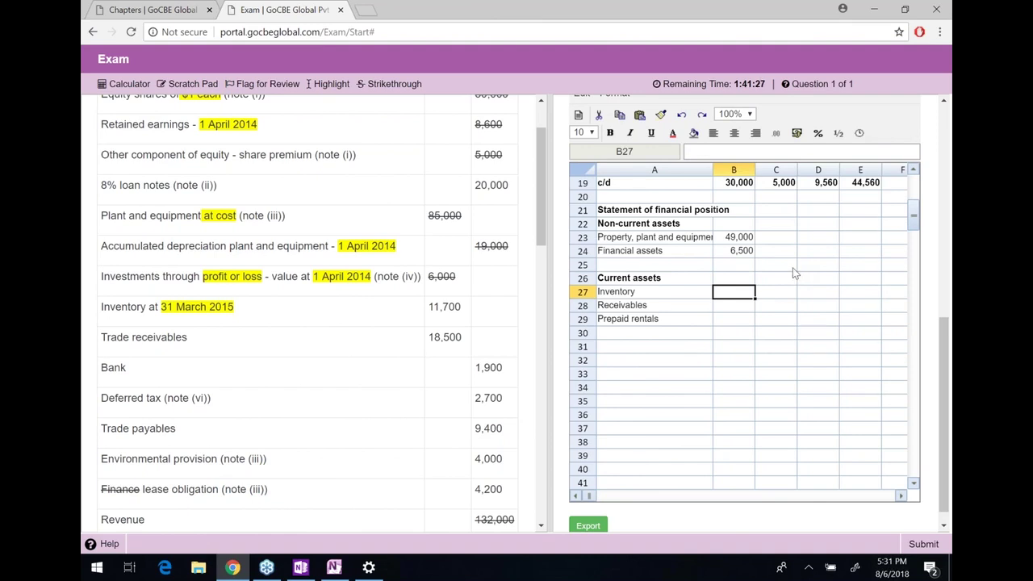
double_click(448, 307)
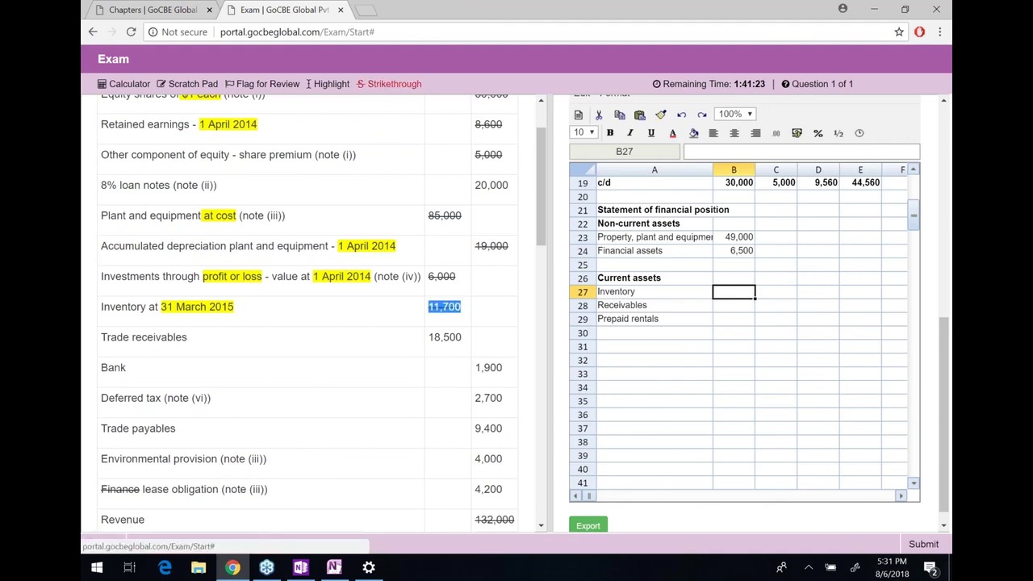
left_click(390, 84)
left_click(736, 299)
type("11,700")
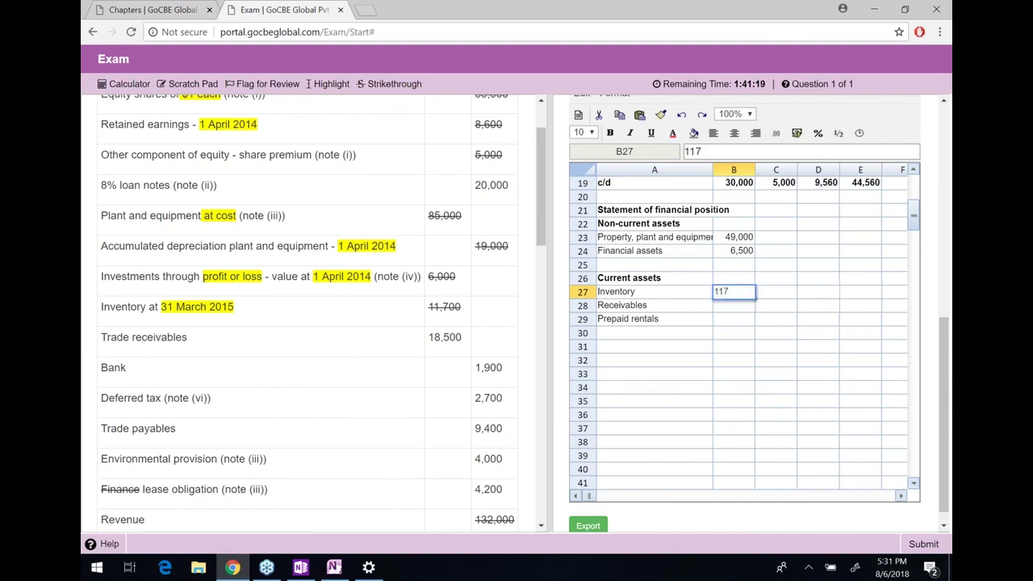
key("Return")
Enter receivables of 18,500 and strike that figure off the question
double_click(456, 337)
left_click(389, 85)
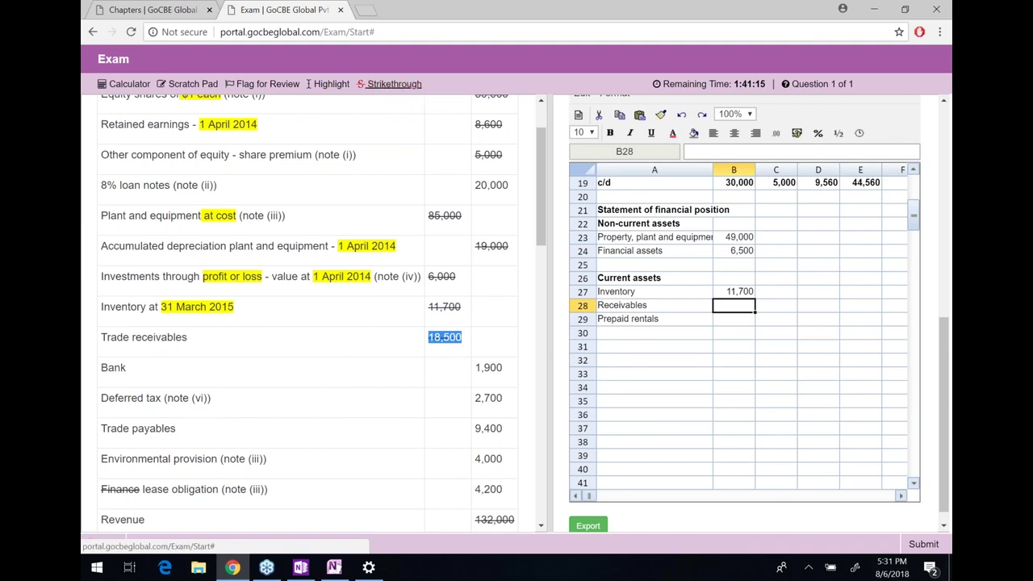
type("18500")
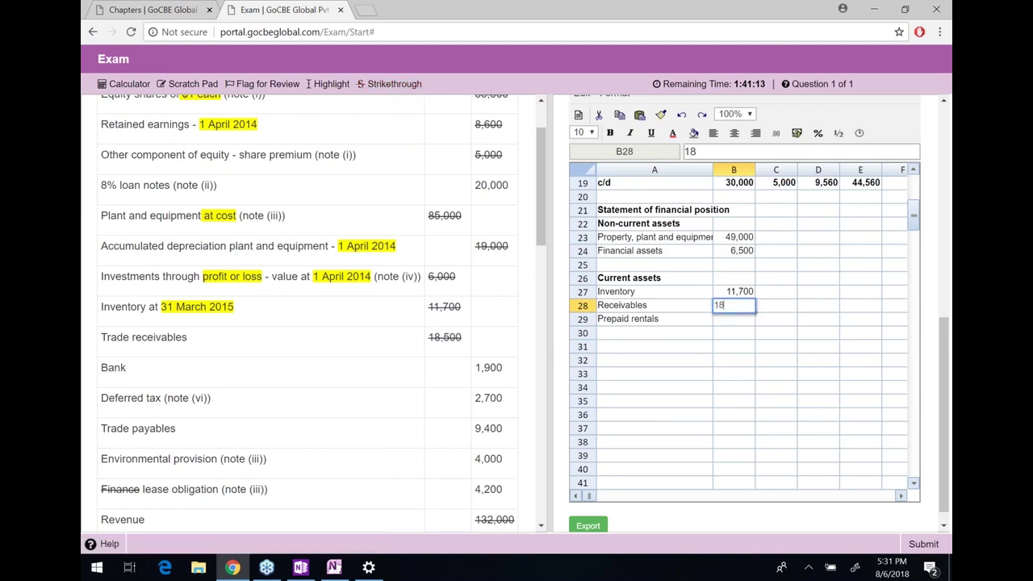
key("Return")
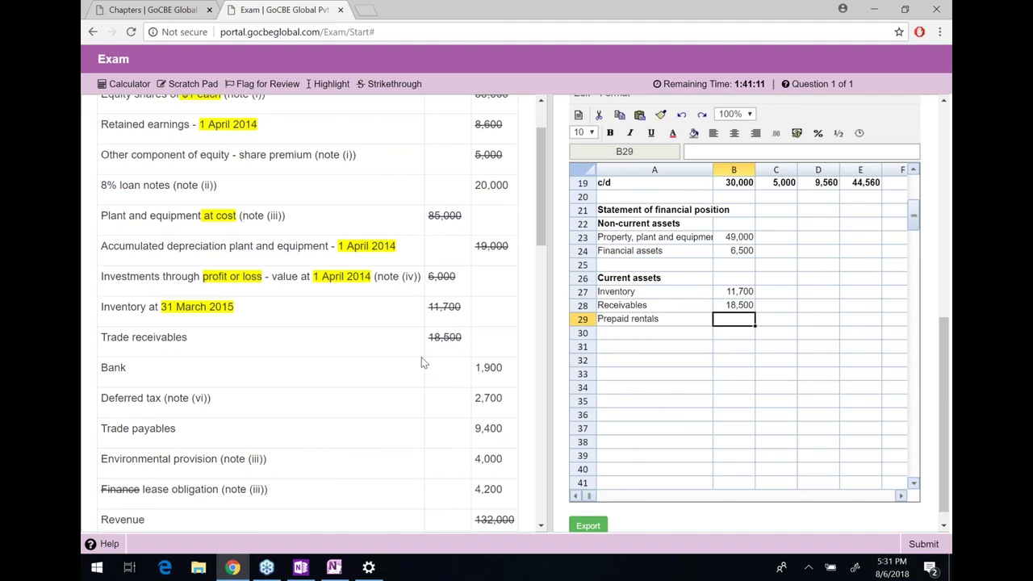
scroll(421, 363, "up", 1)
scroll(421, 362, "down", 3)
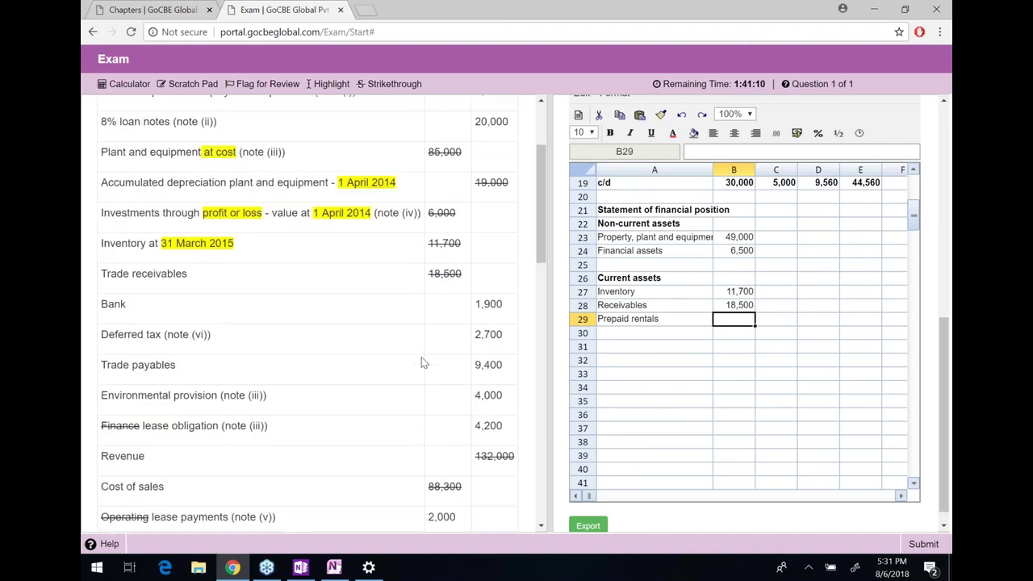
Cross out the 2,000 lease payments figure in the question text
scroll(421, 362, "down", 1)
double_click(441, 348)
left_click(390, 84)
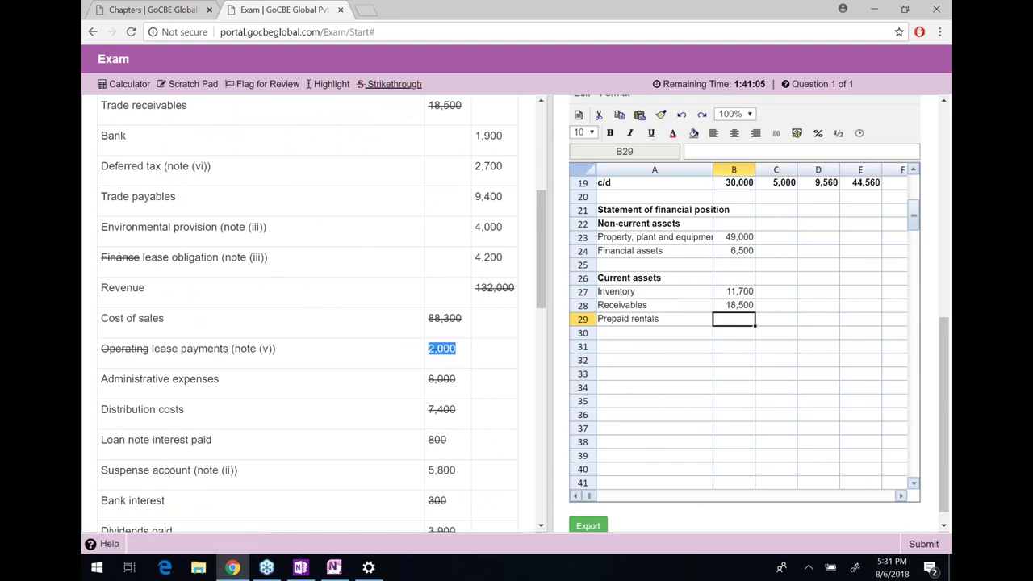
Shift the 750 prepaid rentals working figure one column left in the workings
left_click(654, 318)
key("Right")
key("Right")
key("Right")
key("Right")
key("Right")
key("Right")
key("Right")
key("Right")
key("Right")
key("Right")
key("Right")
key("Right")
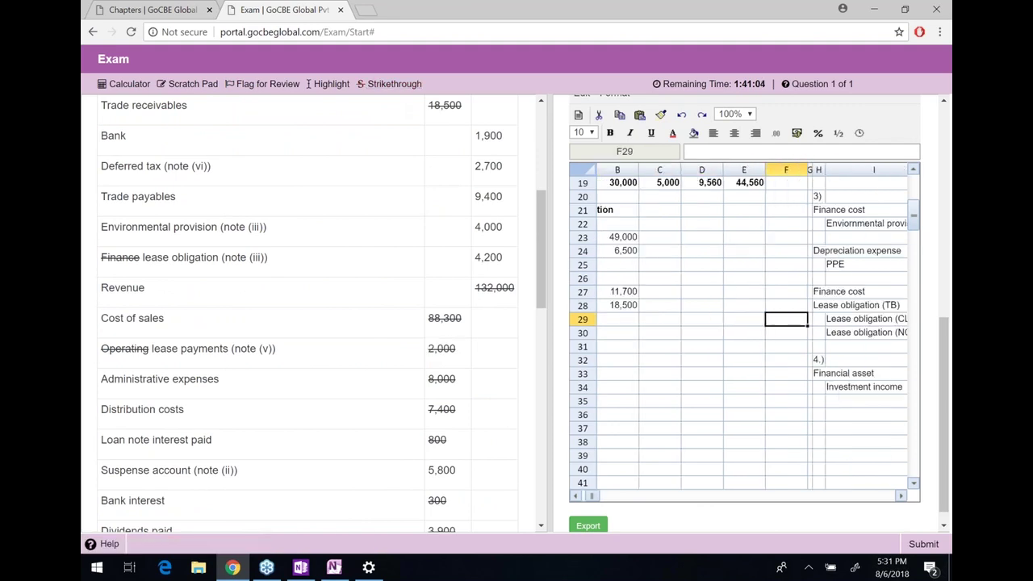
key("Down")
key("Down")
key("Down")
key("Down")
key("Down")
key("Down")
key("Down")
key("Down")
key("Down")
key("Down")
key("Down")
key("Down")
key("Down")
key("Down")
key("Down")
key("Down")
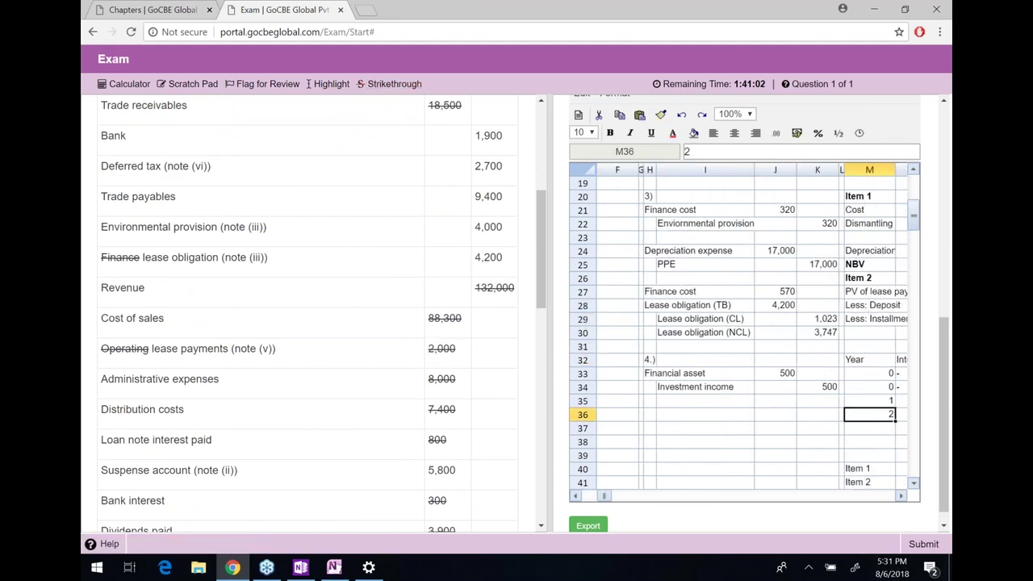
key("Down")
key("Down")
key("Down")
key("Down")
key("Down")
key("Down")
key("Down")
key("Down")
key("Down")
key("Down")
key("Down")
key("Down")
key("Down")
key("Down")
key("Down")
key("Down")
key("Down")
key("Down")
key("Down")
key("Down")
key("Left")
key("Left")
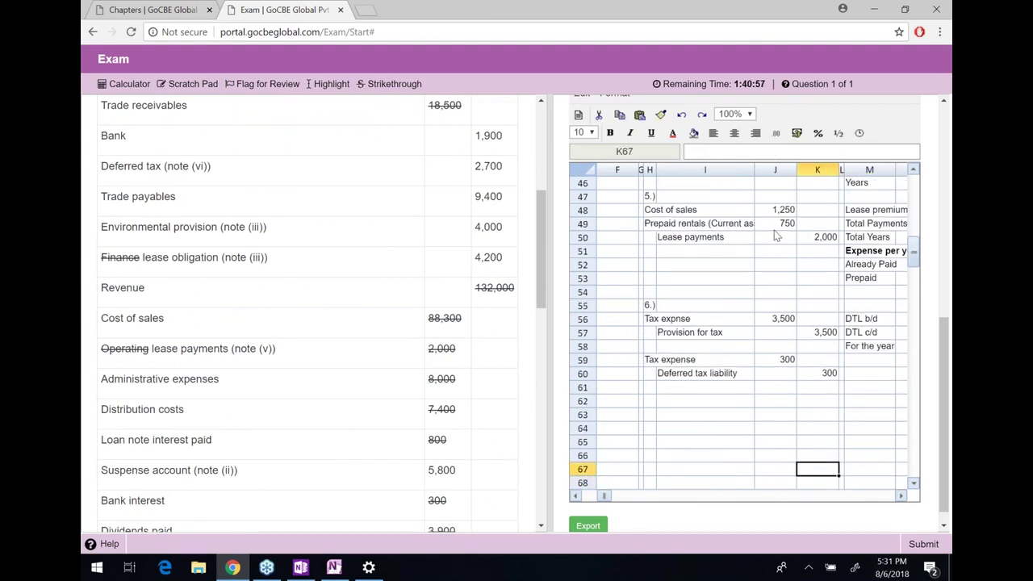
left_click(776, 228)
left_click_drag(774, 229, 776, 226)
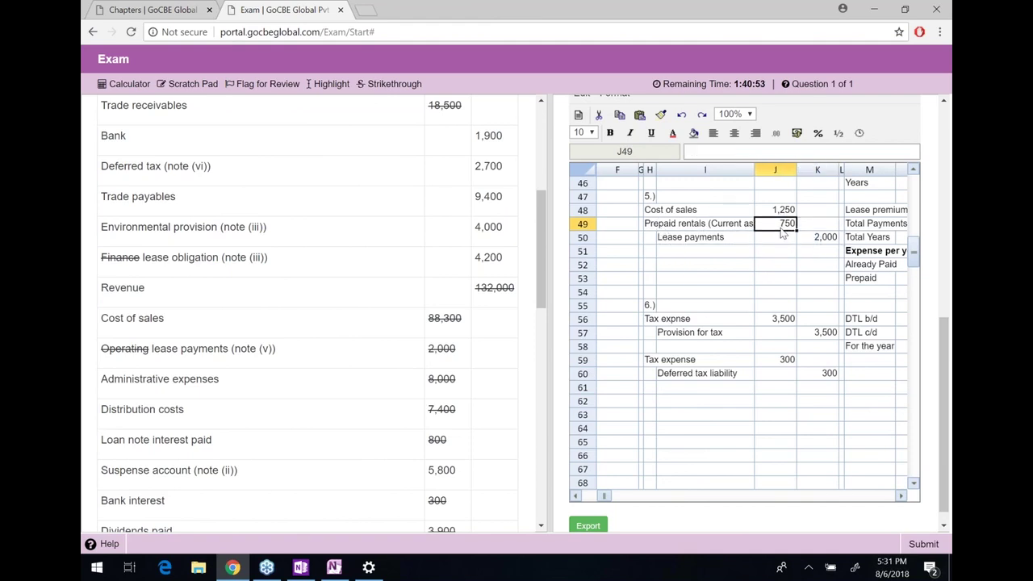
Enter =J49 in B29 so Prepaid rentals shows 750
key("Left")
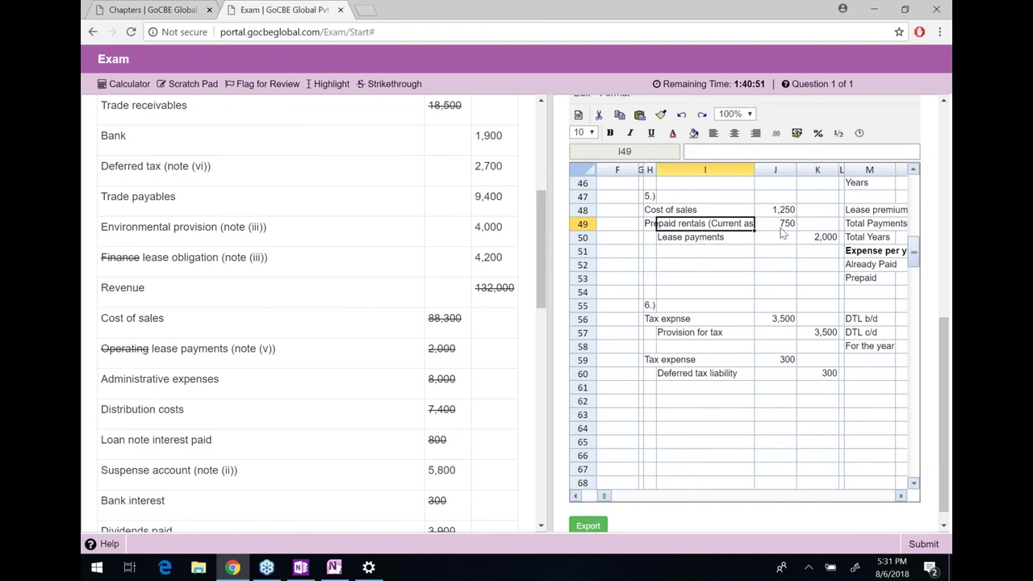
key("Up")
key("Up")
key("Up")
key("Up")
key("Up")
key("Up")
key("Up")
key("Up")
key("Up")
key("Up")
key("Up")
key("Up")
key("Up")
key("Up")
key("Up")
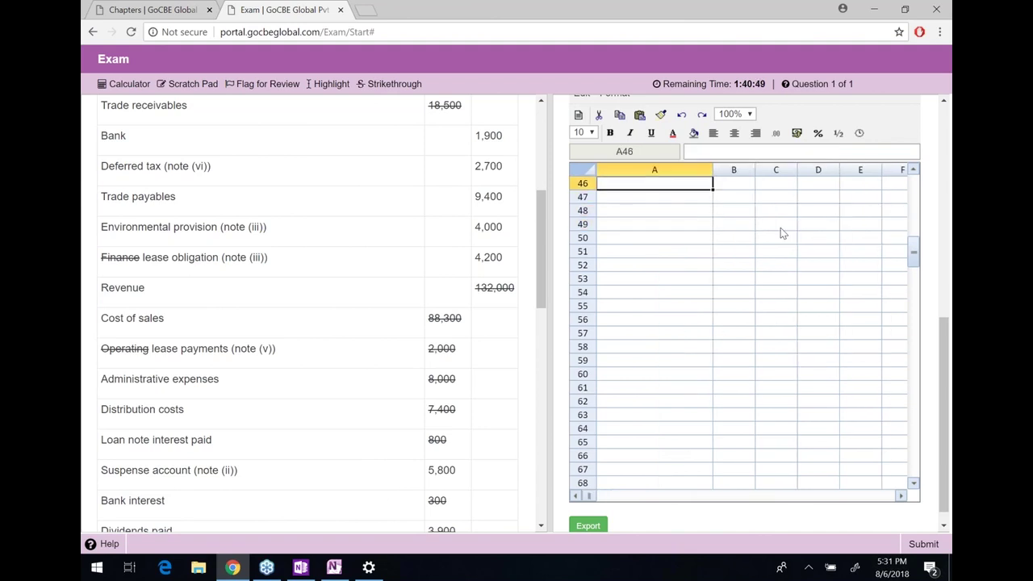
key("Up")
key("Up")
key("Up")
key("Up")
key("Up")
key("Up")
key("Up")
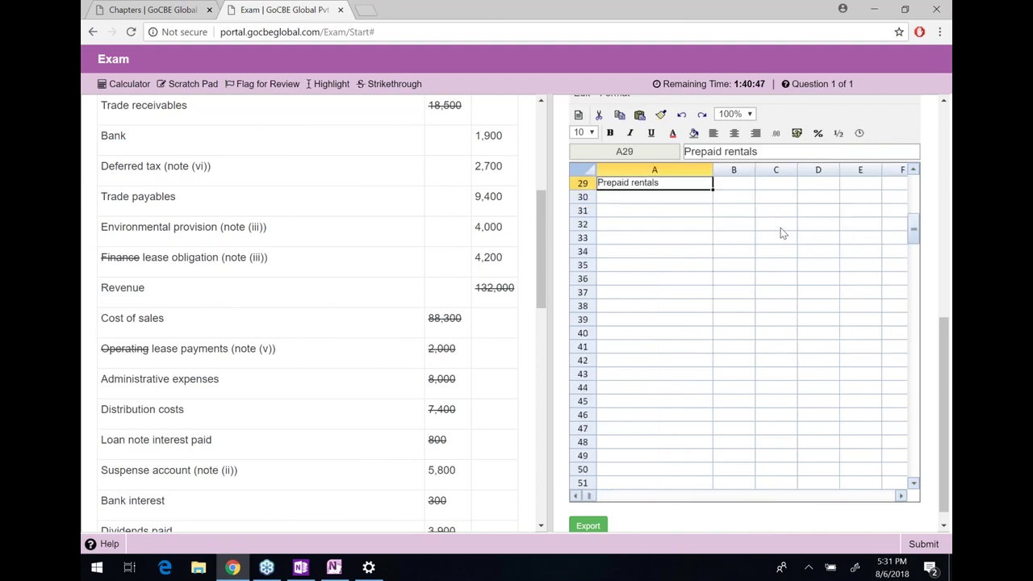
key("Right")
key("Down")
key("Down")
key("Down")
type("=J49")
key("Return")
key("Up")
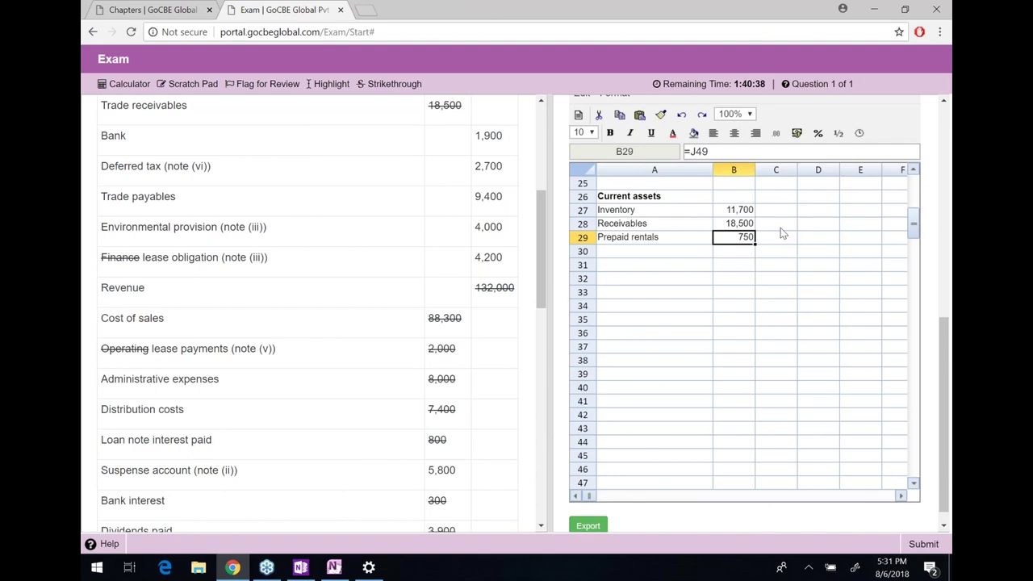
key("Down")
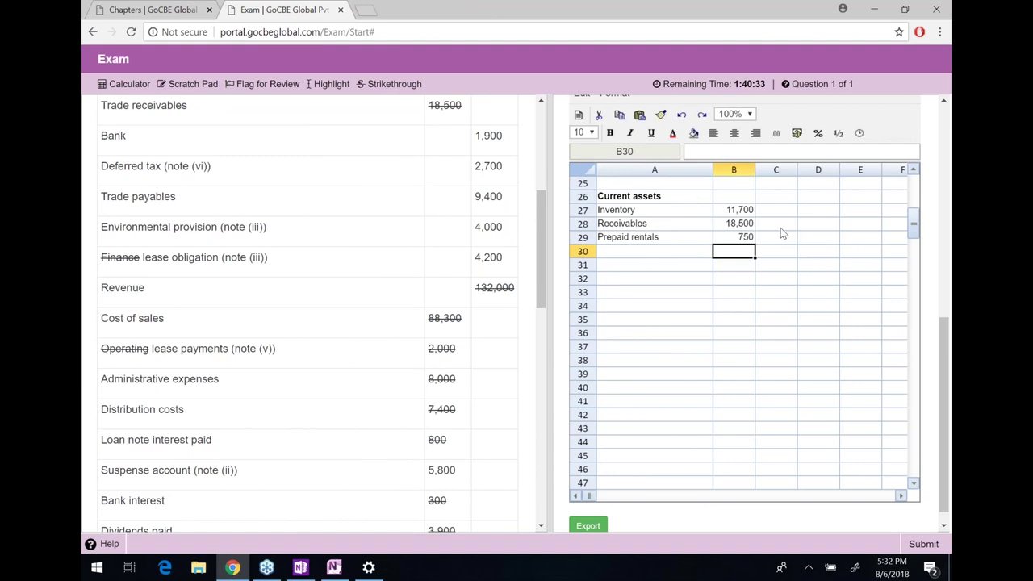
Subtotal current assets in B30 with =SUM(B27:B29), giving 30,950
type("=sum(")
key("Up")
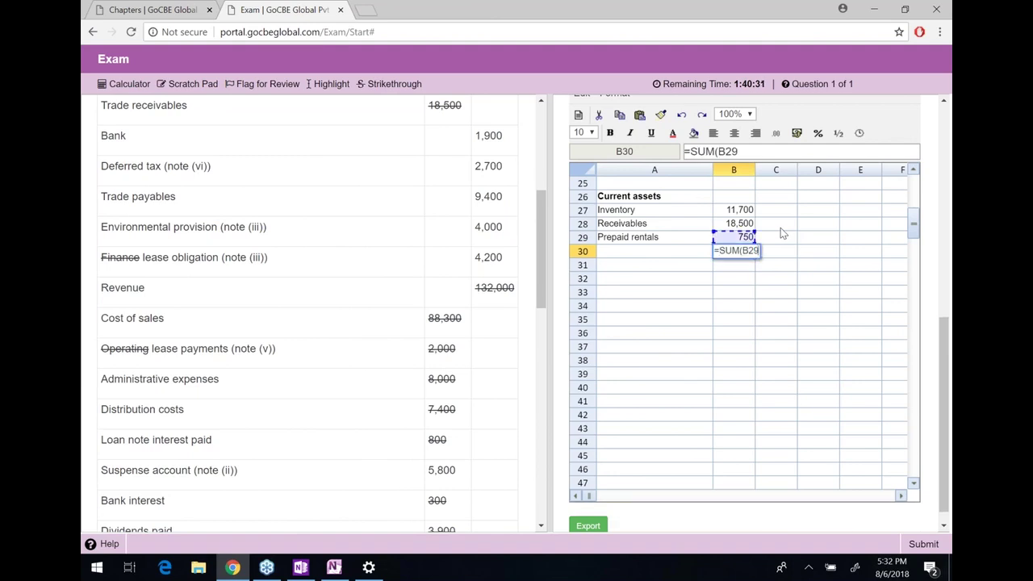
key("shift+Up")
key("shift+Up")
type(")")
key("Return")
key("Up")
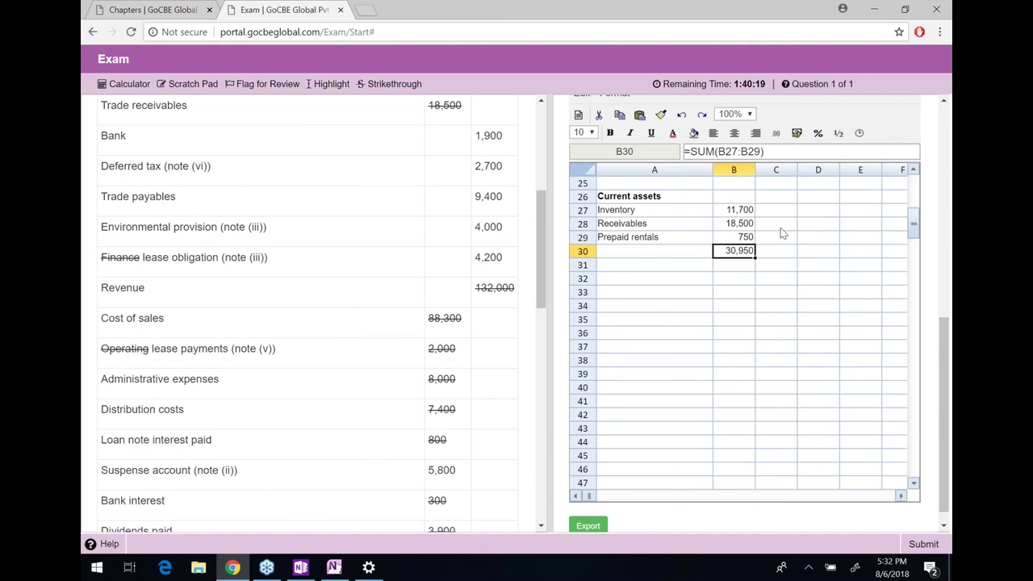
Label A31 'Total assets' and make the label and amount bold
key("Down")
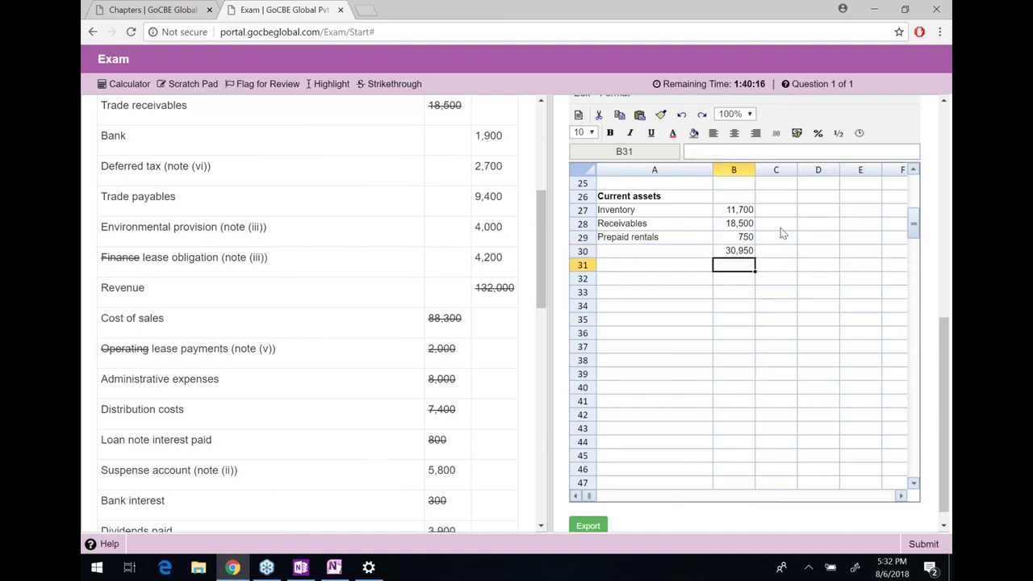
key("Left")
type("TCa")
key("BackSpace")
key("BackSpace")
type("ot a")
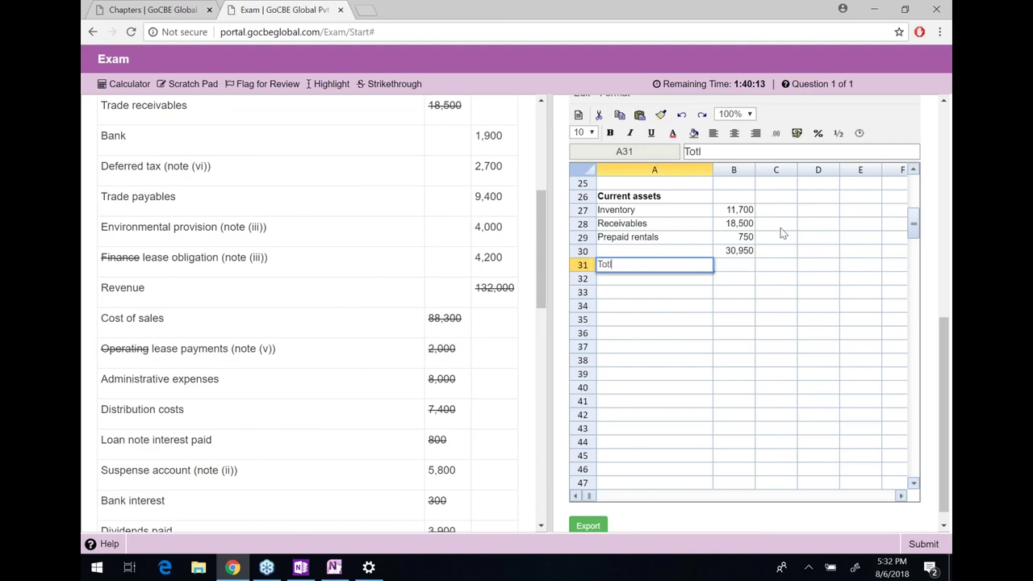
key("BackSpace")
key("BackSpace")
type("al assets")
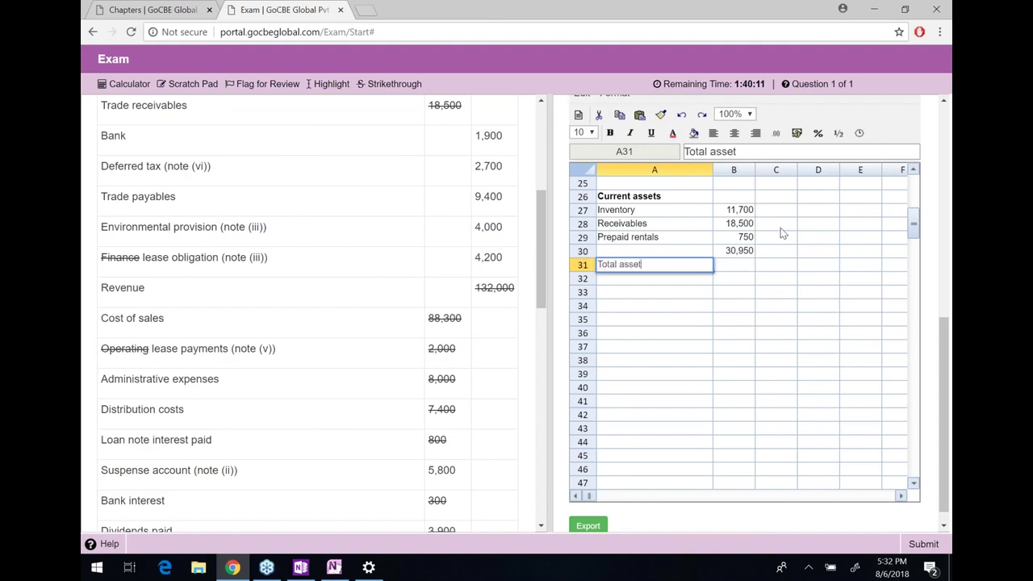
key("Return")
key("Up")
key("shift+Right")
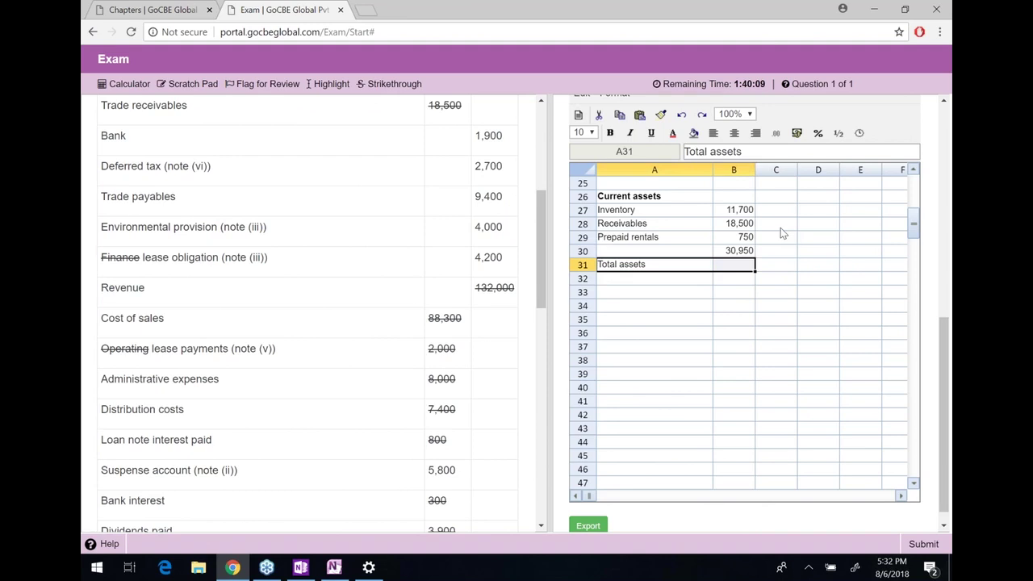
key("ctrl+b")
Enter a total assets SUM formula in B31 adding the subtotal and non-current assets
key("Up")
key("ctrl+b")
key("Down")
type("=sum(")
key("Up")
type("+")
key("Up")
key("Up")
key("Up")
key("Up")
key("Up")
key("Up")
key("Up")
key("Up")
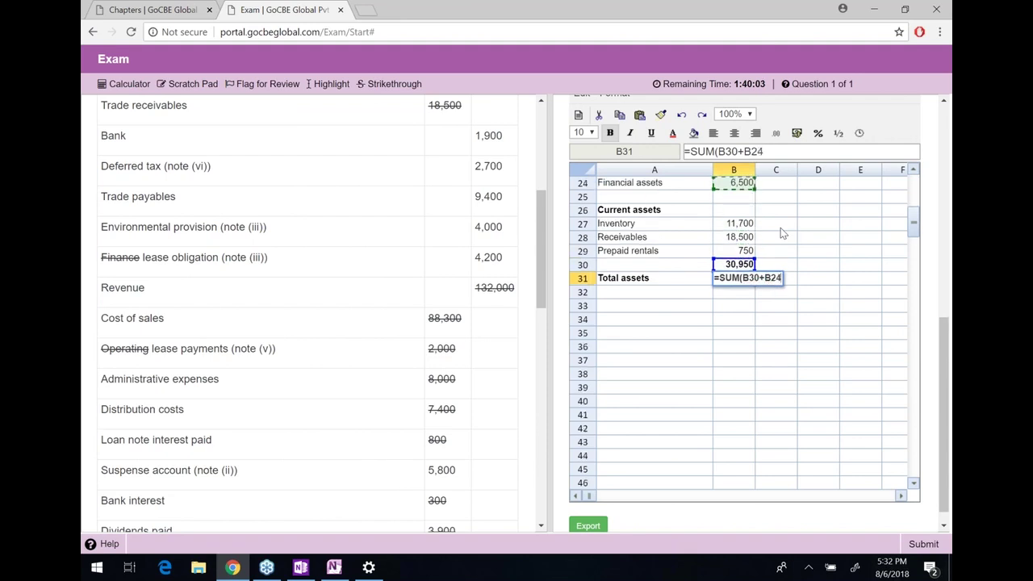
type("+")
key("Down")
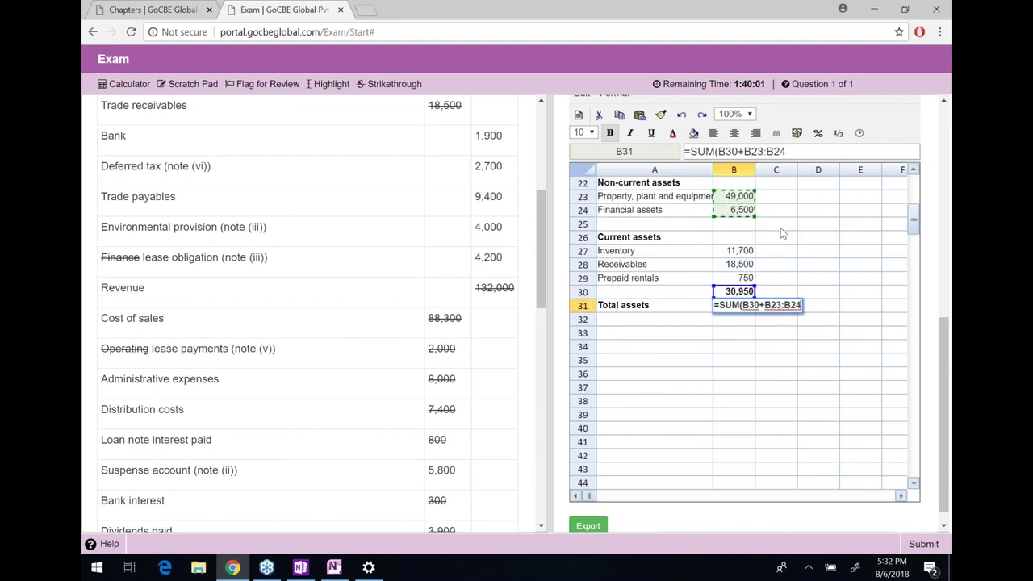
type(")")
key("Return")
key("Up")
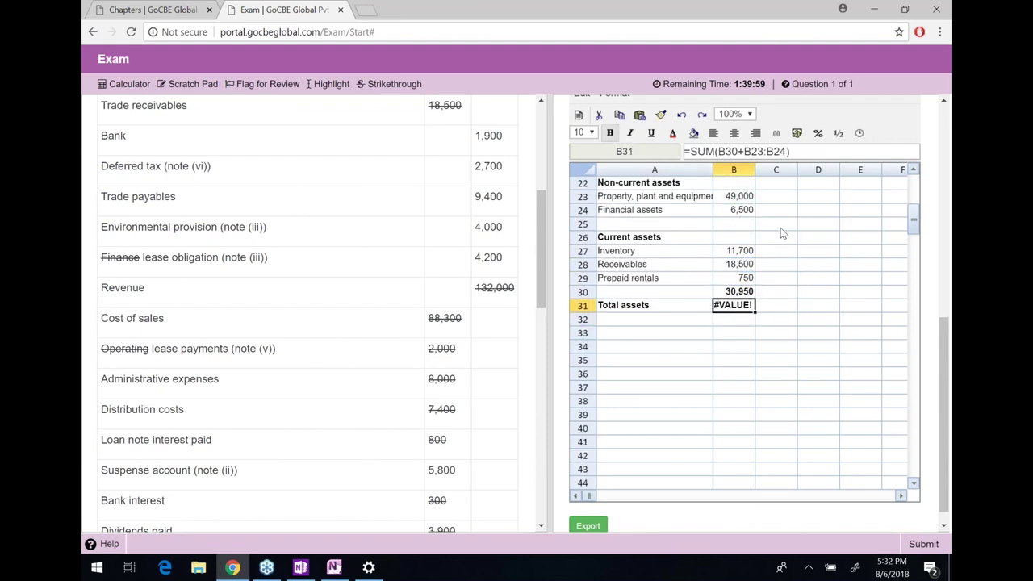
Fix the total assets formula to =SUM(B30,B23:B24), showing 86,450
left_click(744, 151)
key("BackSpace")
type(",")
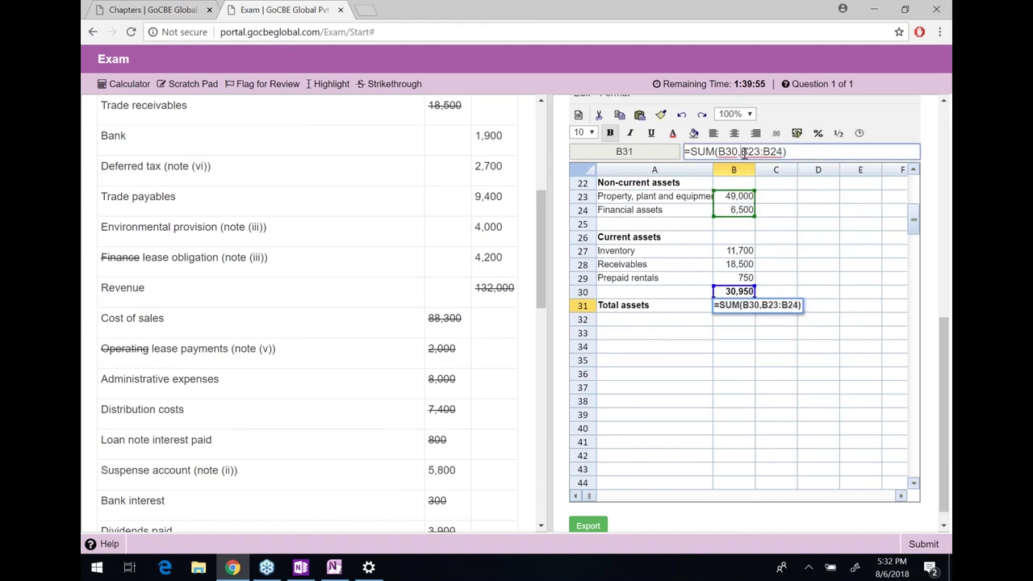
key("Return")
key("Up")
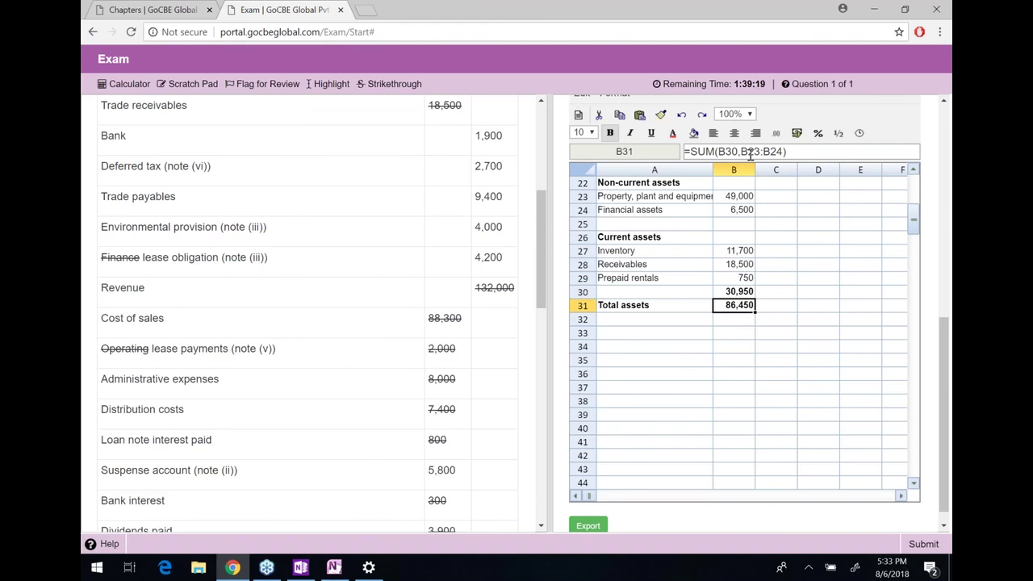
key("Down")
key("Down")
Add a bold 'Equity' heading in A33
key("Left")
type("Equty")
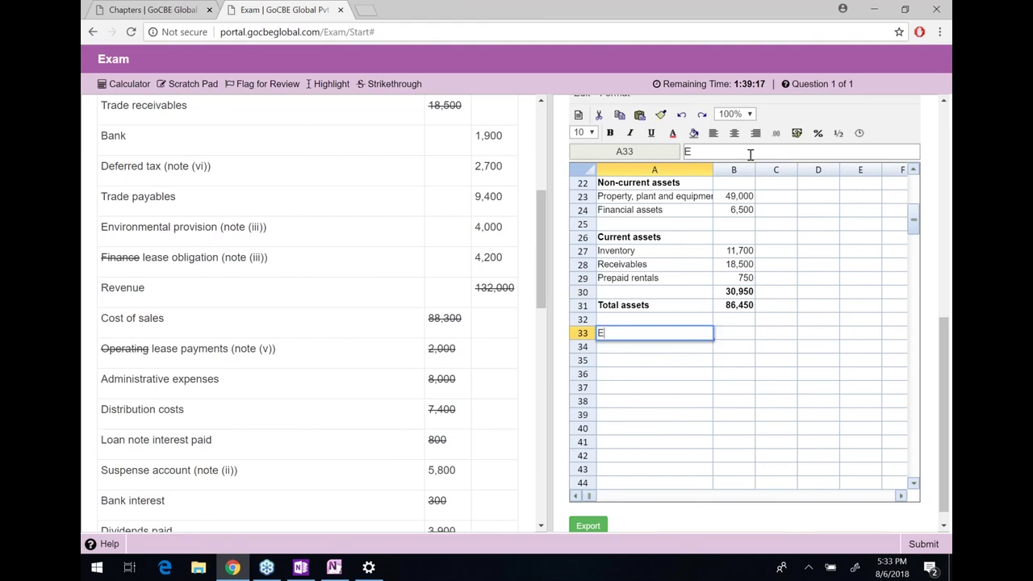
key("BackSpace")
key("BackSpace")
key("BackSpace")
type("uity")
key("Return")
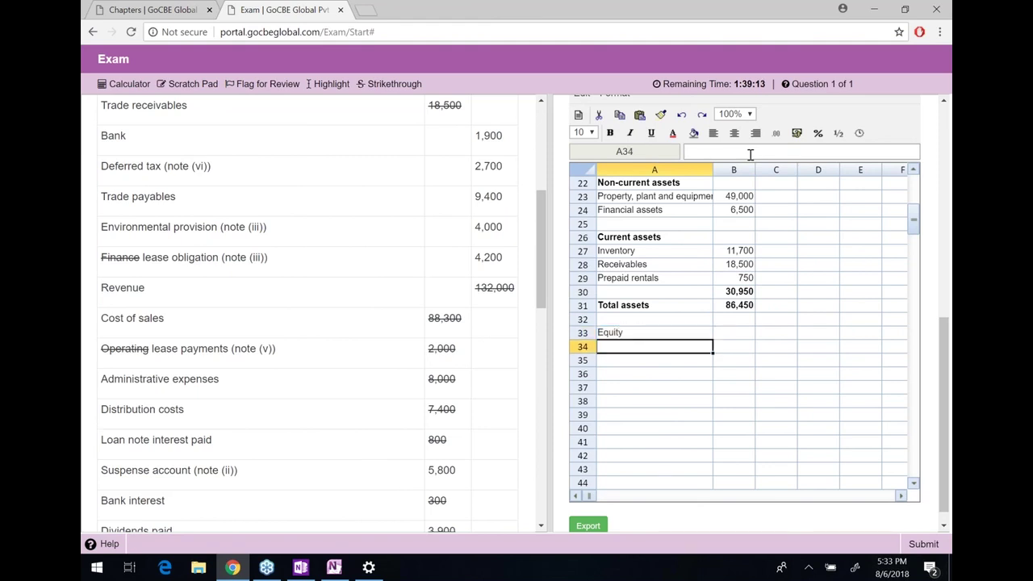
key("Up")
key("ctrl+b")
List Share capital, Share premium and Retained earnings in A34:A36
key("Down")
type("S")
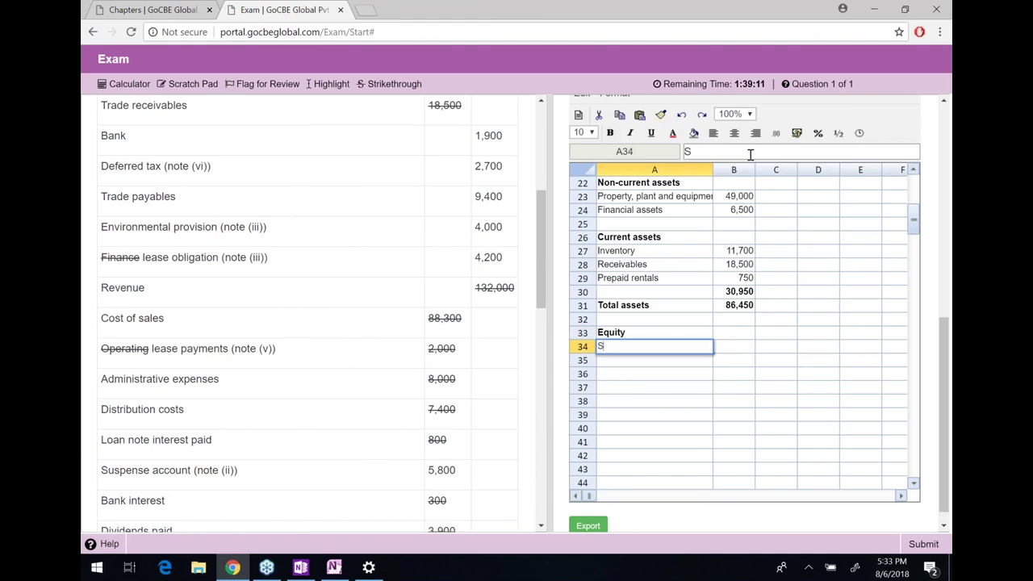
type("hare cpital")
key("Return")
key("Up")
left_click(721, 152)
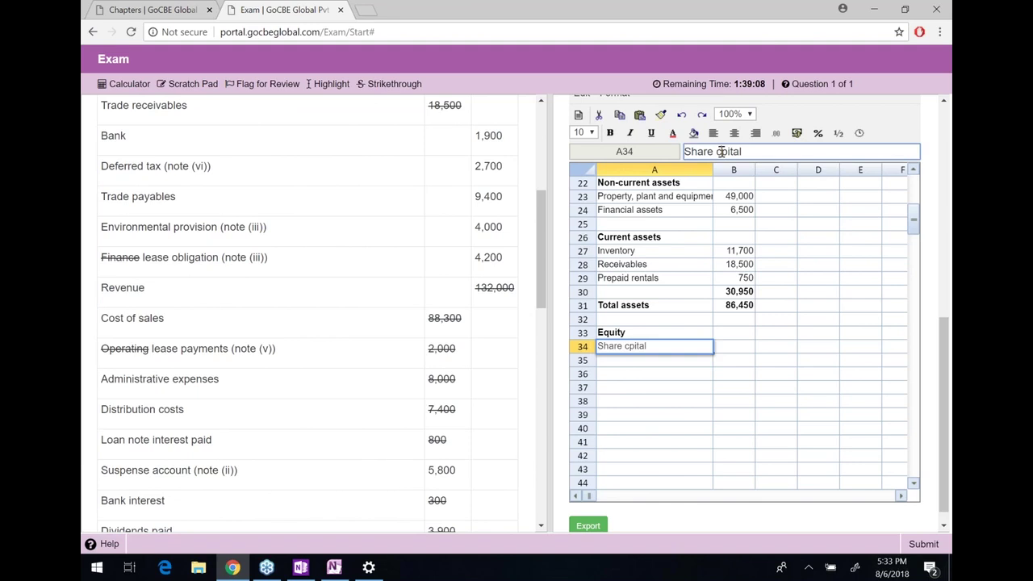
type("a")
key("Return")
type("Share premium")
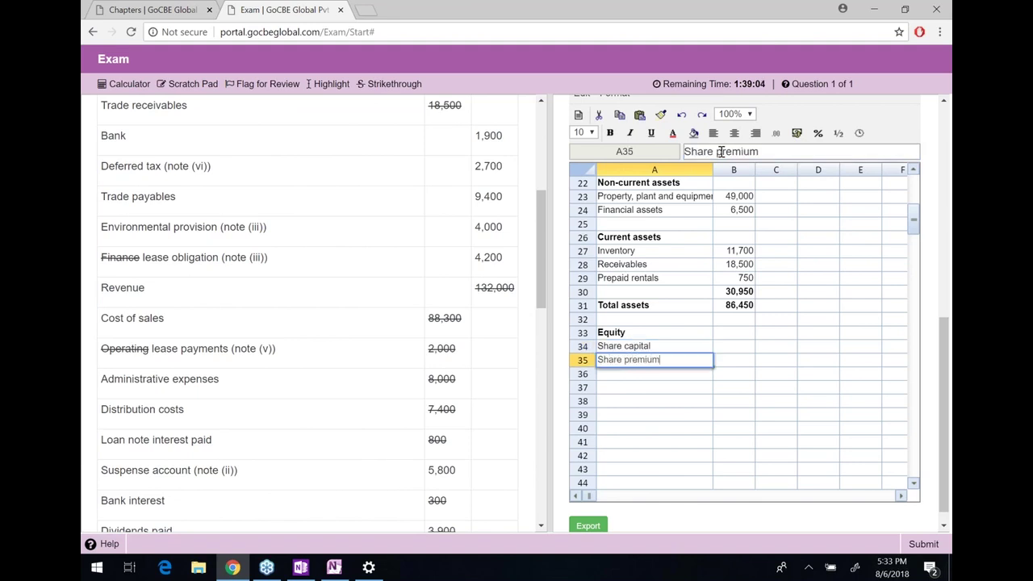
key("Return")
type("Reta")
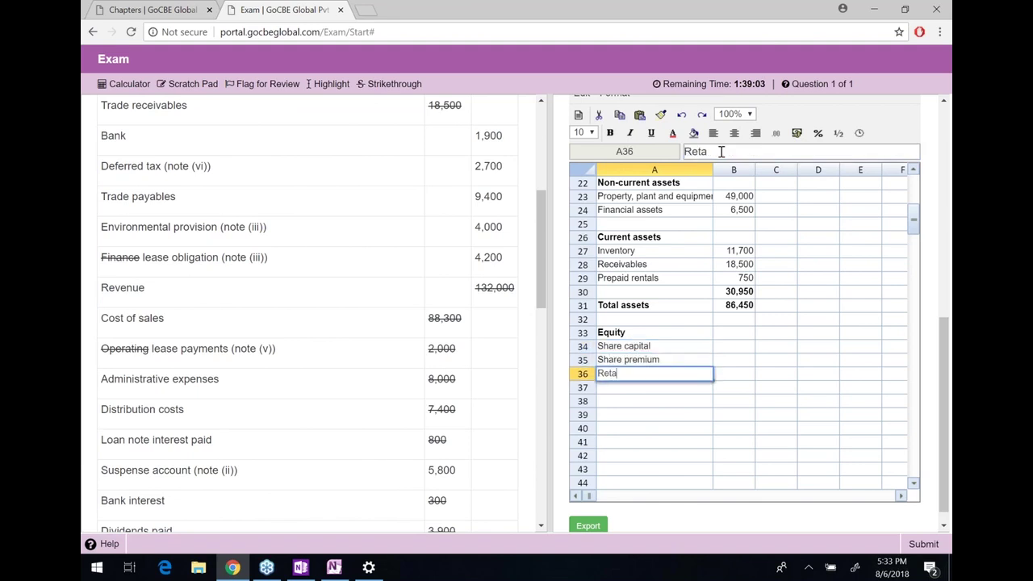
type("ined earnings")
key("Up")
Link Share capital to the B19 working (30,000) and copy the link across two columns
key("Up")
key("Right")
type("=")
key("Up")
key("Up")
key("Up")
key("Up")
key("Up")
key("Up")
key("Up")
key("Up")
key("Up")
key("Up")
key("Up")
key("Up")
key("Up")
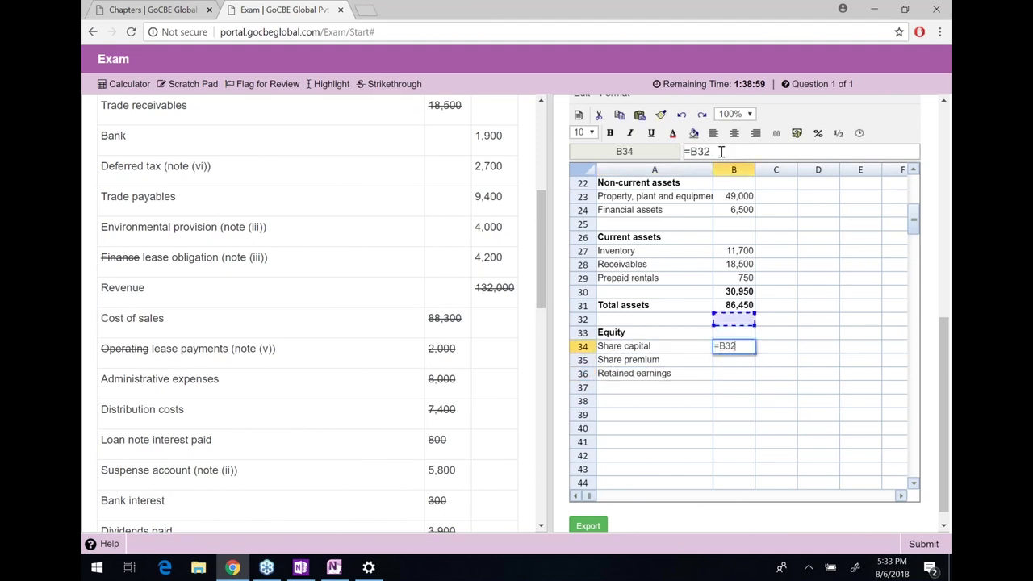
key("Up")
key("Up")
key("Up")
key("Up")
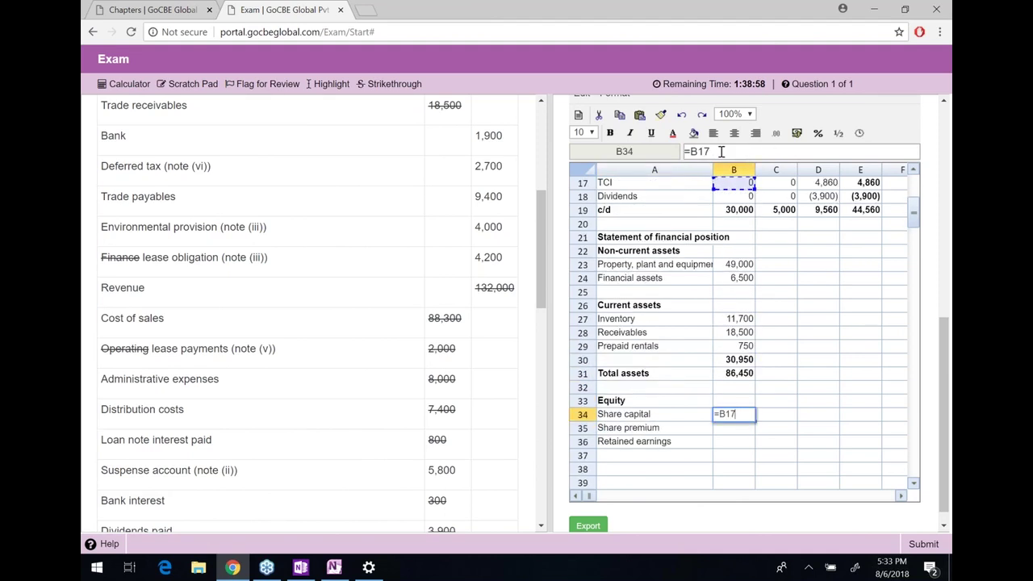
key("Down")
key("Down")
key("Return")
Cut and paste the links so Share premium shows 5,000 and Retained earnings 9,560
key("Up")
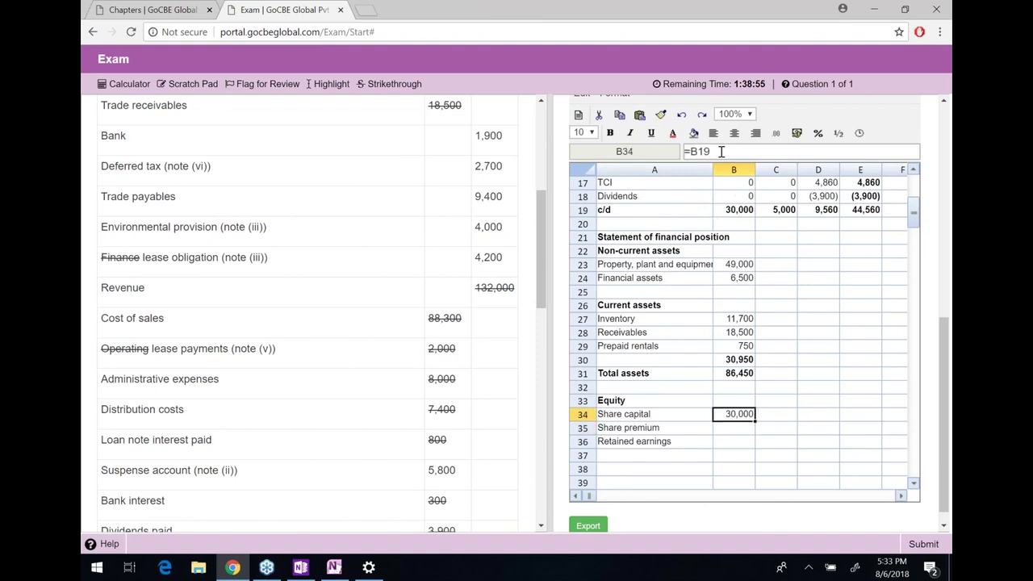
key("ctrl+c")
key("Right")
key("ctrl+v")
key("Right")
key("ctrl+v")
key("Left")
key("ctrl+x")
key("Down")
key("Left")
key("ctrl+v")
key("Right")
key("Right")
key("Up")
key("ctrl+x")
key("Down")
key("Down")
key("Left")
key("Left")
key("ctrl+v")
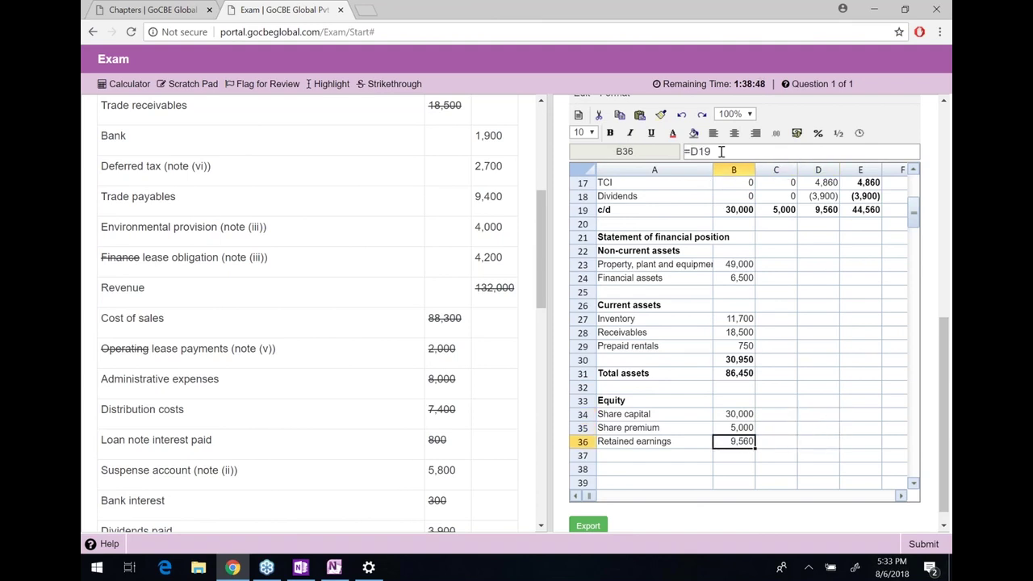
key("Down")
key("Left")
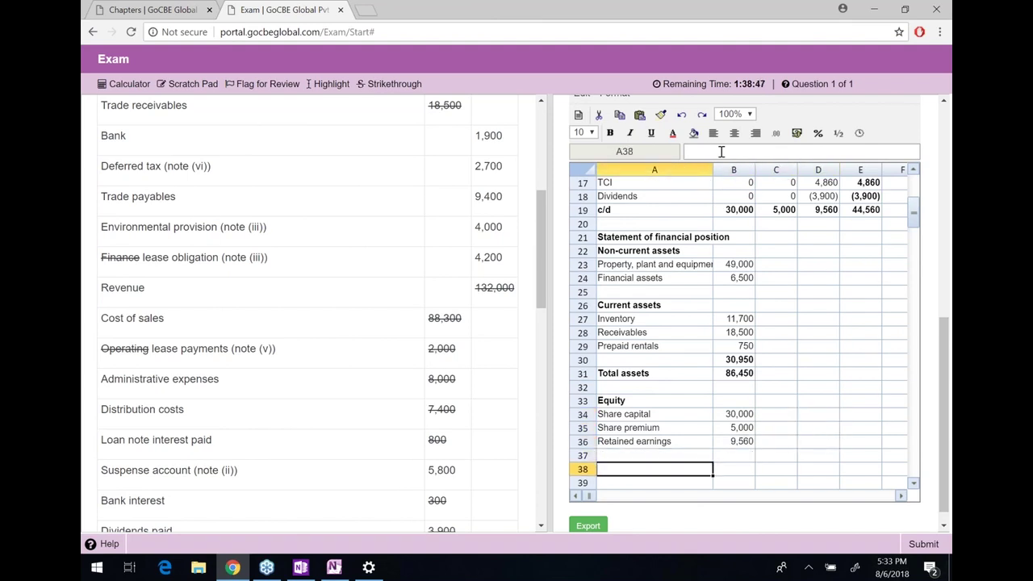
key("Down")
key("Down")
Add a bold 'Non-current liabilities' heading
key("Up")
type("Non-current")
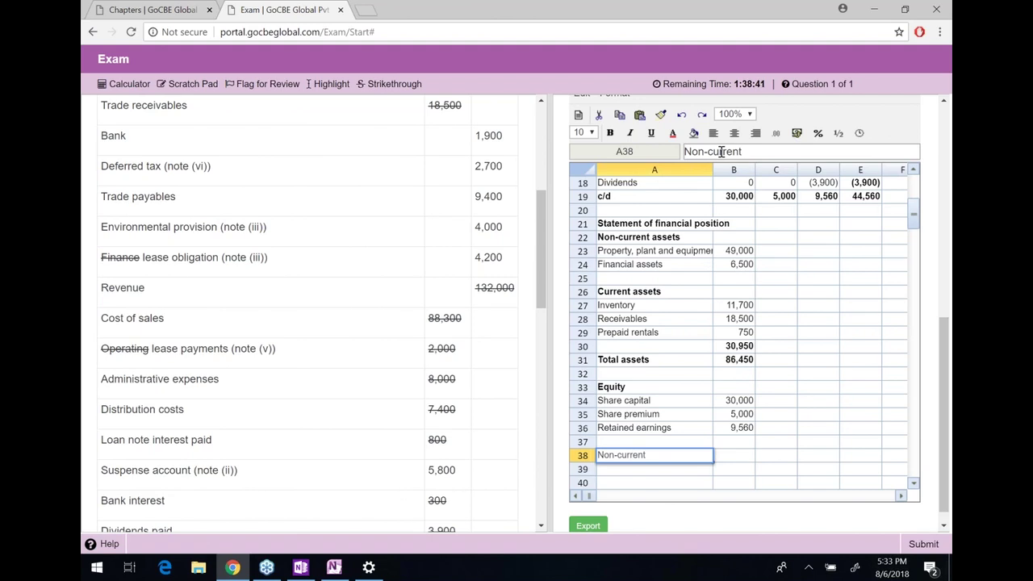
type(" liabilities")
key("Return")
key("Up")
key("ctrl+b")
key("Down")
key("Down")
key("Down")
key("Down")
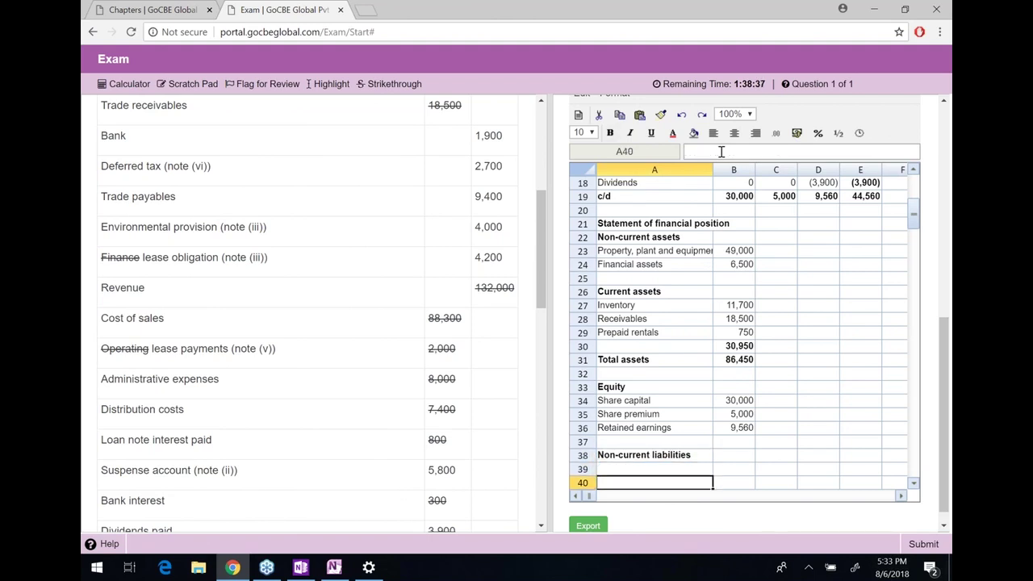
Enter the labels Loan notes and Deferred tax liability in A39:A40
key("Up")
key("Up")
key("Up")
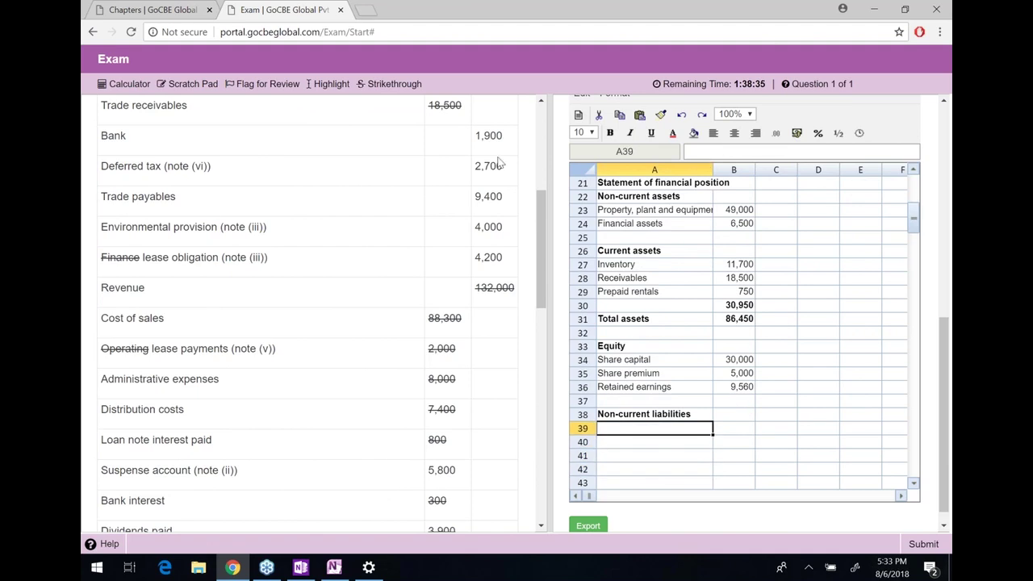
scroll(418, 243, "down", 2)
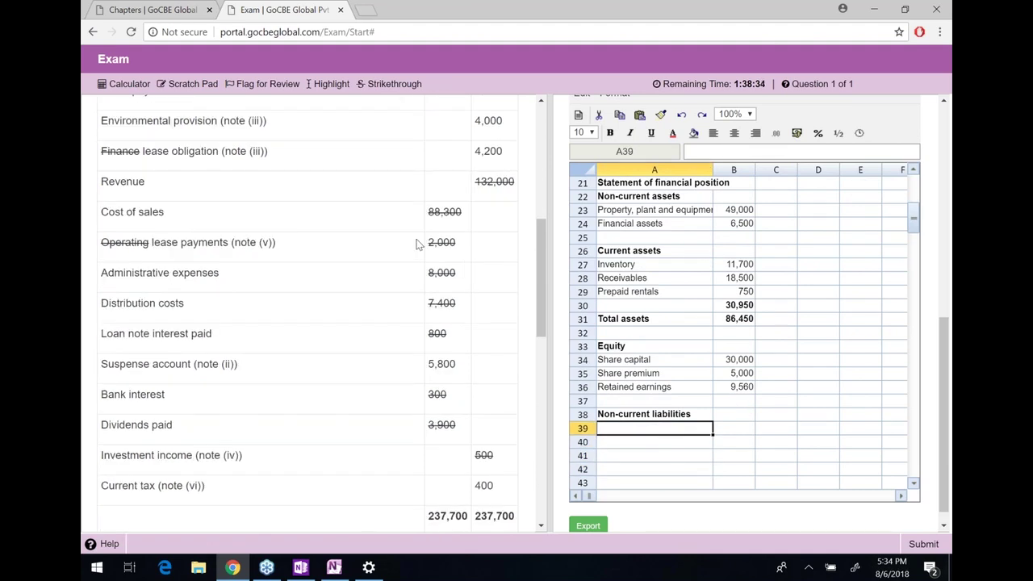
scroll(417, 244, "up", 5)
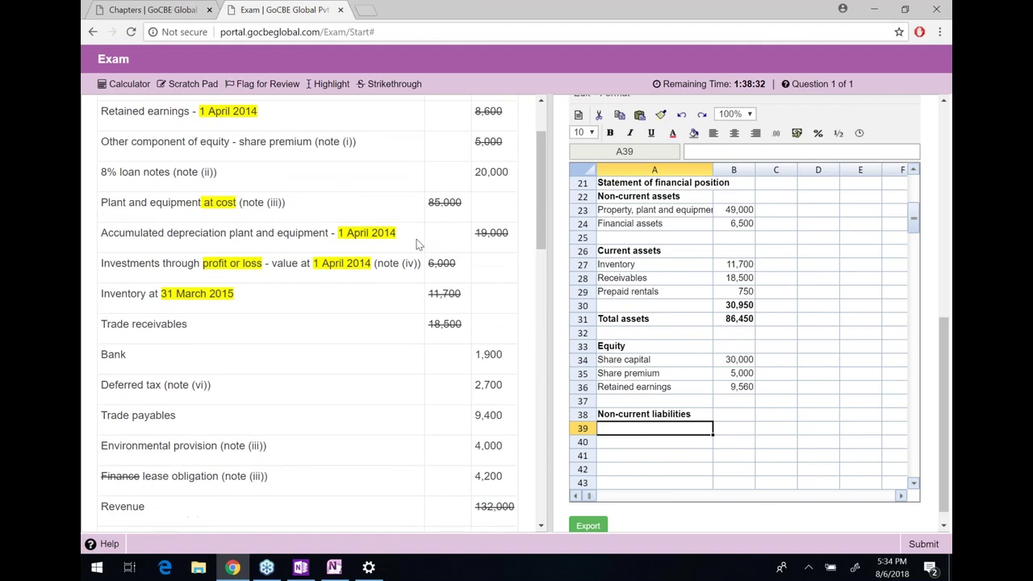
type("Loan notes")
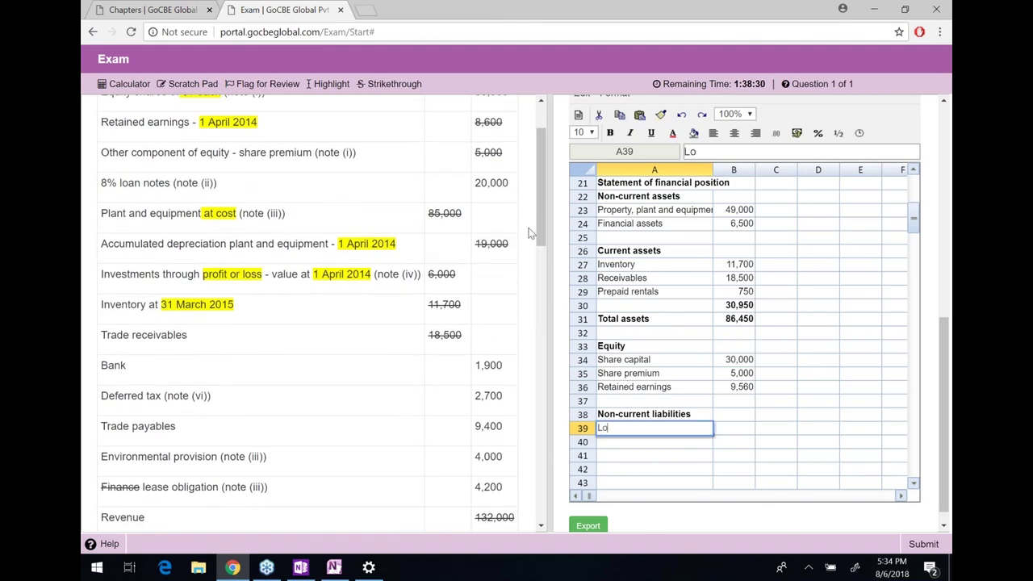
key("Return")
type("D")
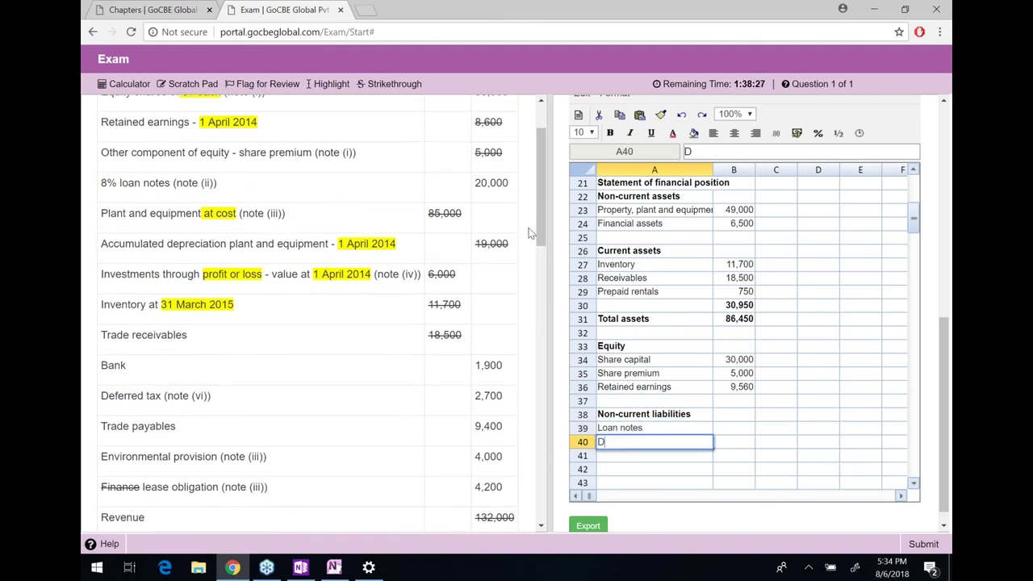
type("efered tax liab")
key("BackSpace")
key("BackSpace")
key("BackSpace")
key("BackSpace")
key("BackSpace")
key("BackSpace")
key("BackSpace")
key("BackSpace")
key("BackSpace")
key("BackSpace")
key("BackSpace")
type("red tax liability")
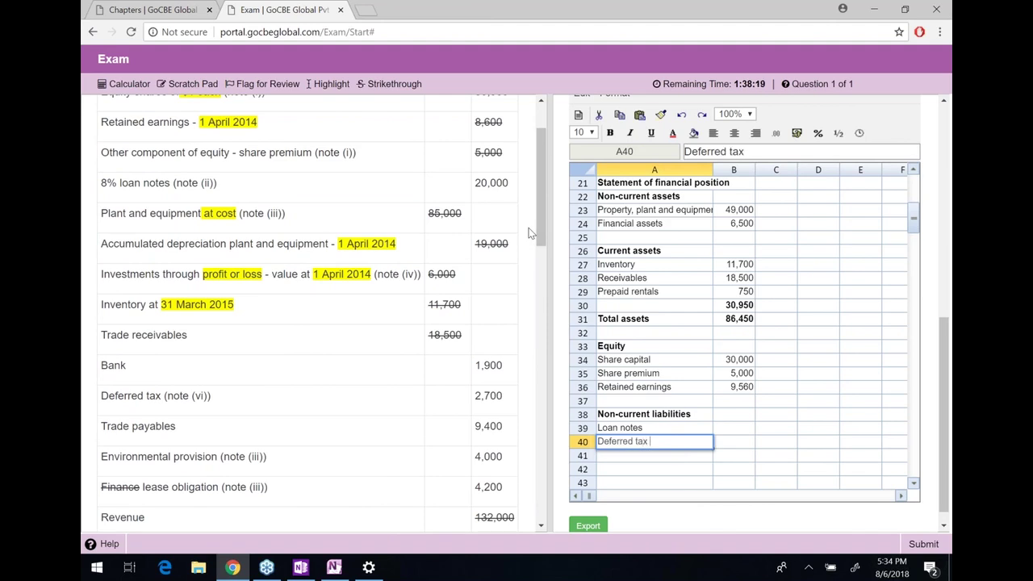
key("Return")
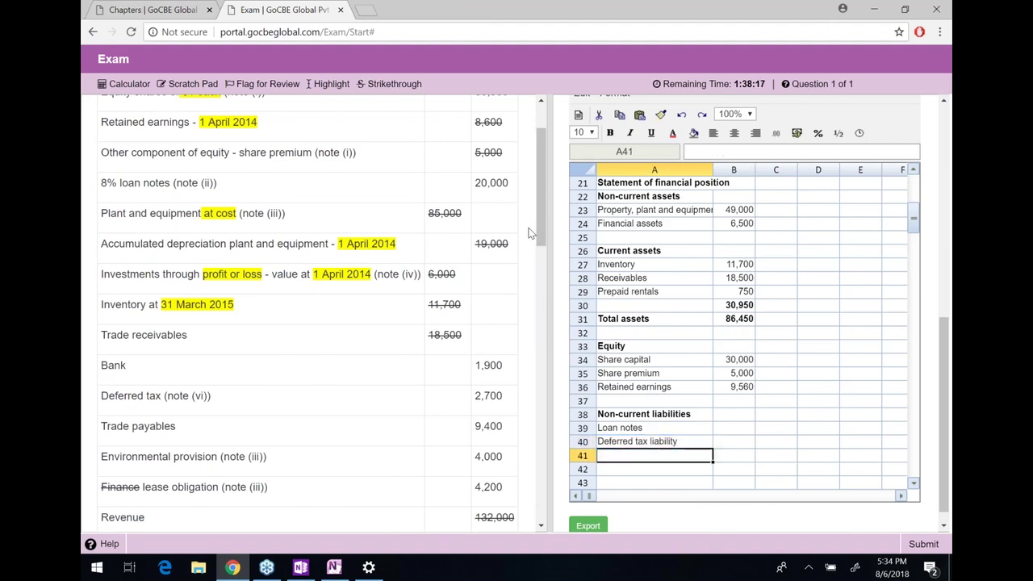
Enter =20000-J13 in B39 so Loan notes shows 15,000
key("Up")
key("Up")
key("Right")
type("=20000")
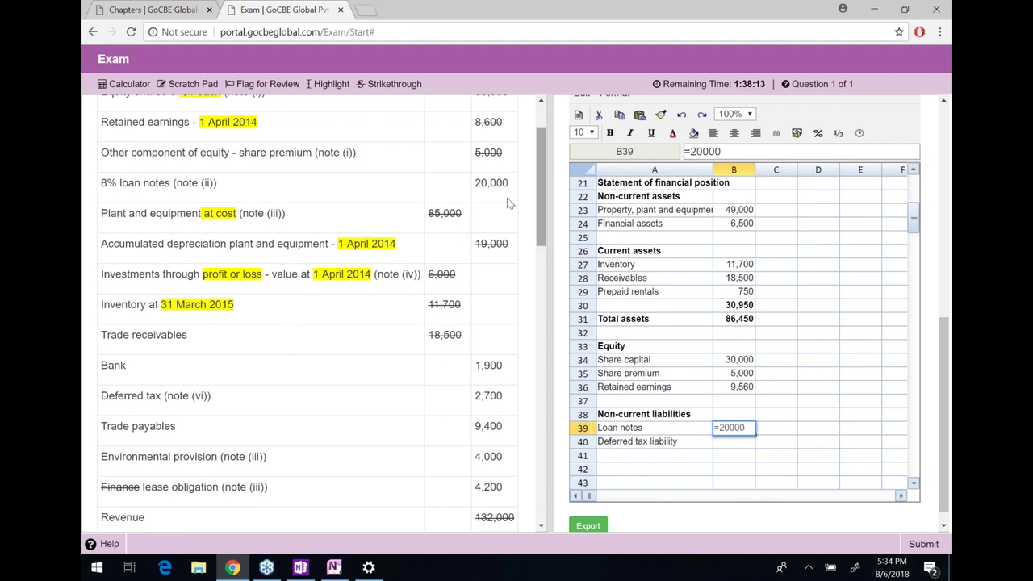
type("-")
key("Right")
key("Right")
key("Right")
key("Right")
key("Right")
key("Right")
key("Right")
key("Right")
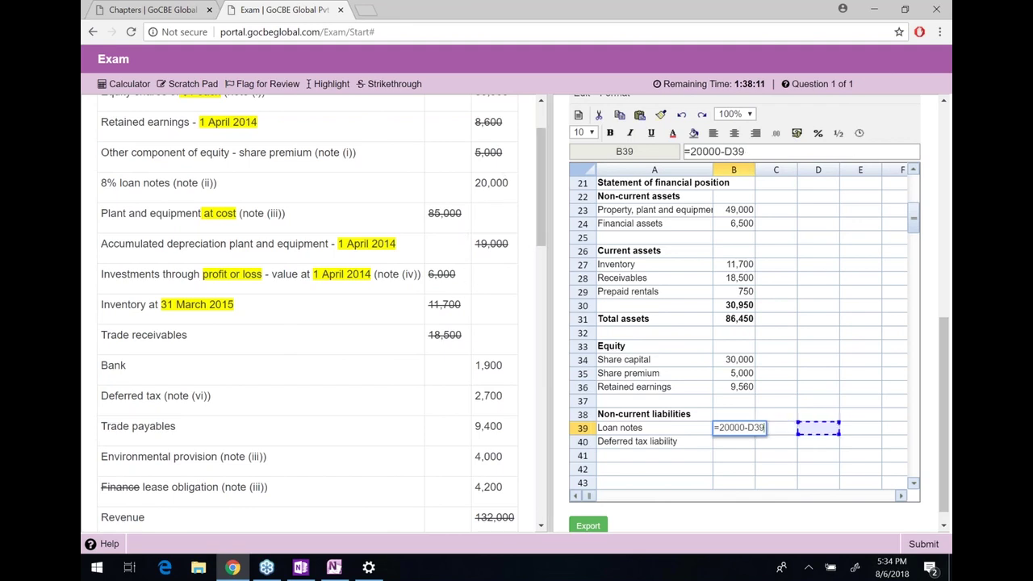
key("Right")
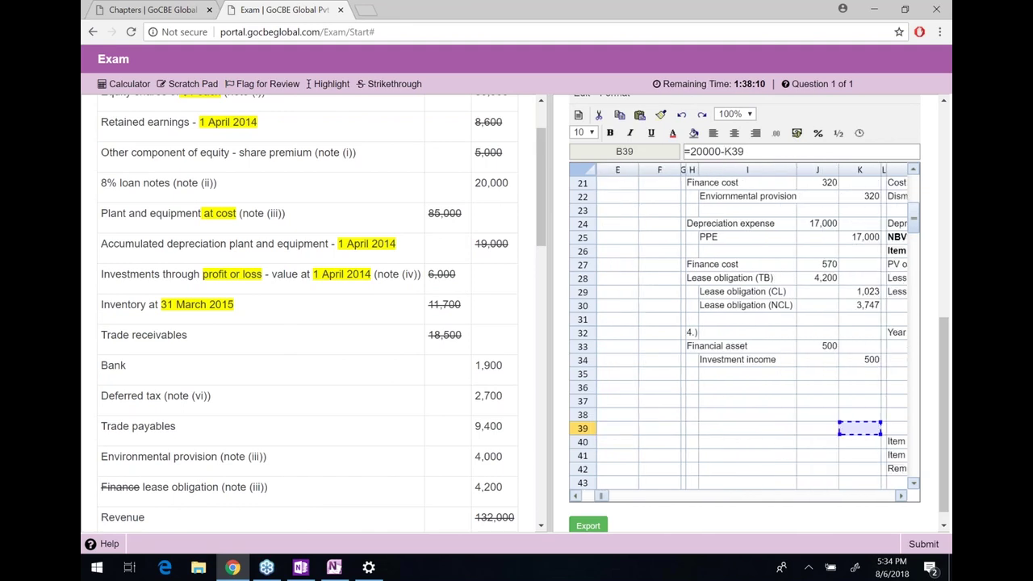
key("Up")
key("Up")
key("Up")
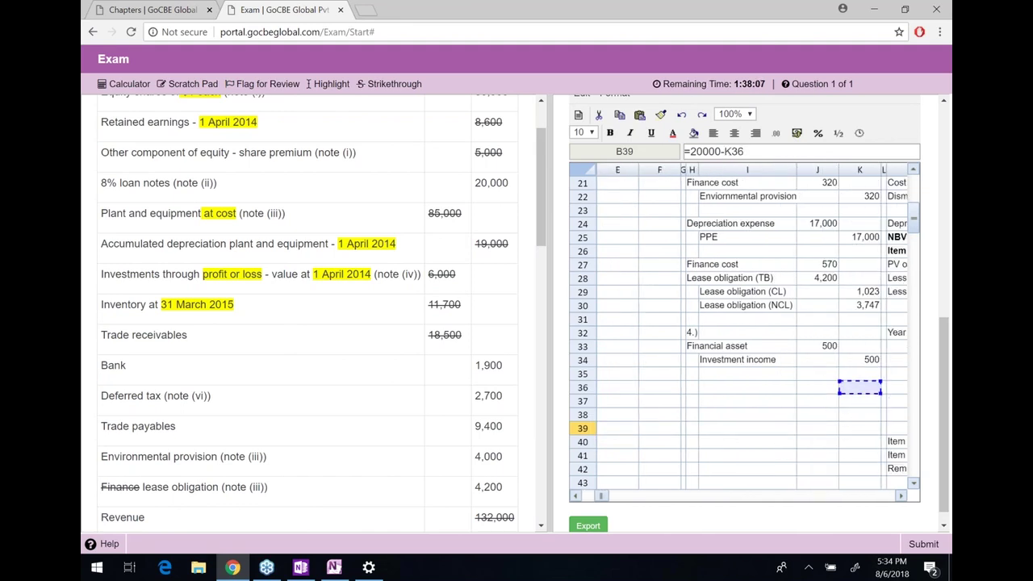
key("Up")
key("Up")
key("Up")
key("Up")
key("Up")
key("Up")
key("Up")
key("Up")
key("Up")
key("Up")
key("Up")
key("Up")
key("Up")
key("Up")
key("Up")
key("Up")
key("Up")
key("Up")
key("Up")
key("Up")
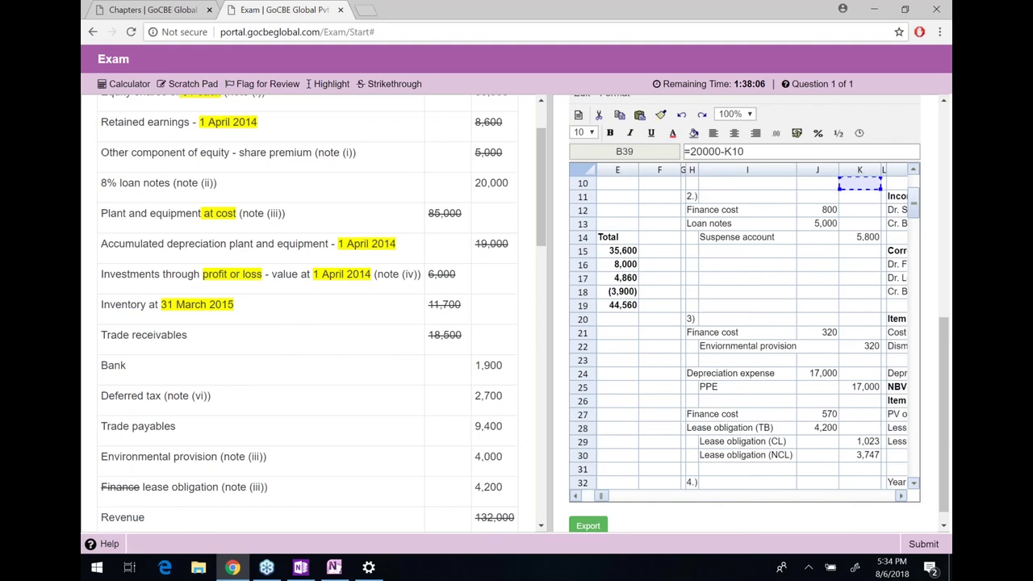
left_click(818, 223)
key("Return")
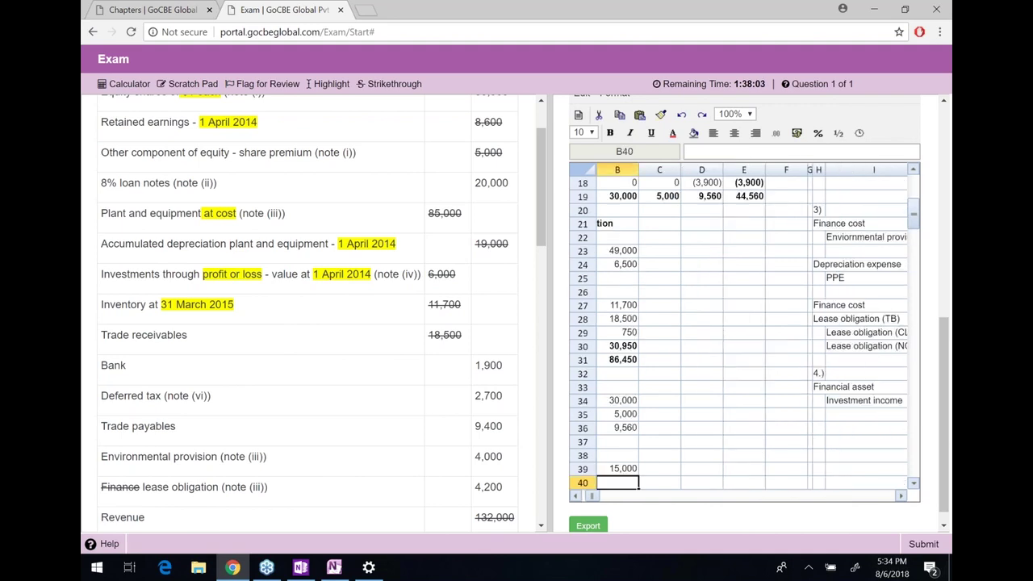
key("Up")
left_click(734, 469)
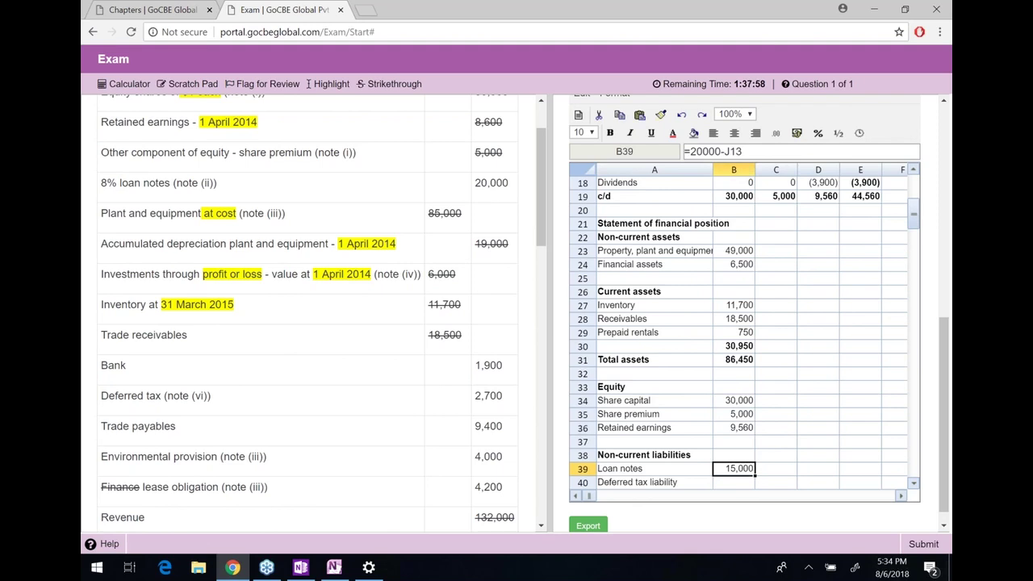
Link B40 to the N59 working so Deferred tax liability shows 3,000
left_click(733, 481)
type("=")
key("Right")
key("Right")
key("Right")
key("Right")
key("Right")
key("Right")
key("Right")
key("Right")
key("Right")
key("Right")
key("Right")
key("Down")
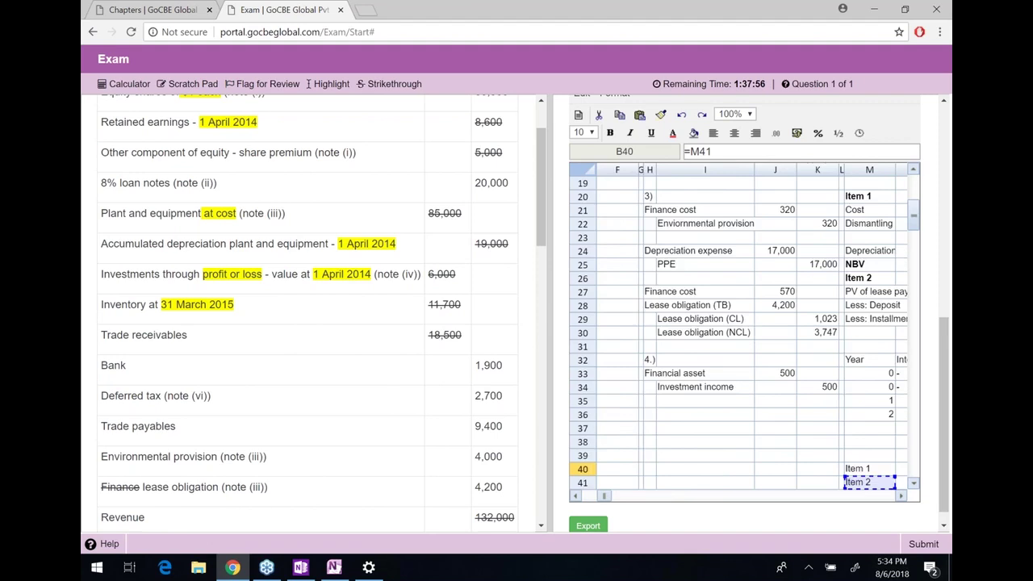
key("Right")
key("Right")
key("Down")
key("Down")
key("Down")
key("Down")
key("Down")
key("Down")
key("Down")
key("Down")
key("Down")
key("Down")
key("Down")
key("Down")
key("Down")
key("Down")
key("Down")
key("Down")
key("Down")
key("Down")
key("Left")
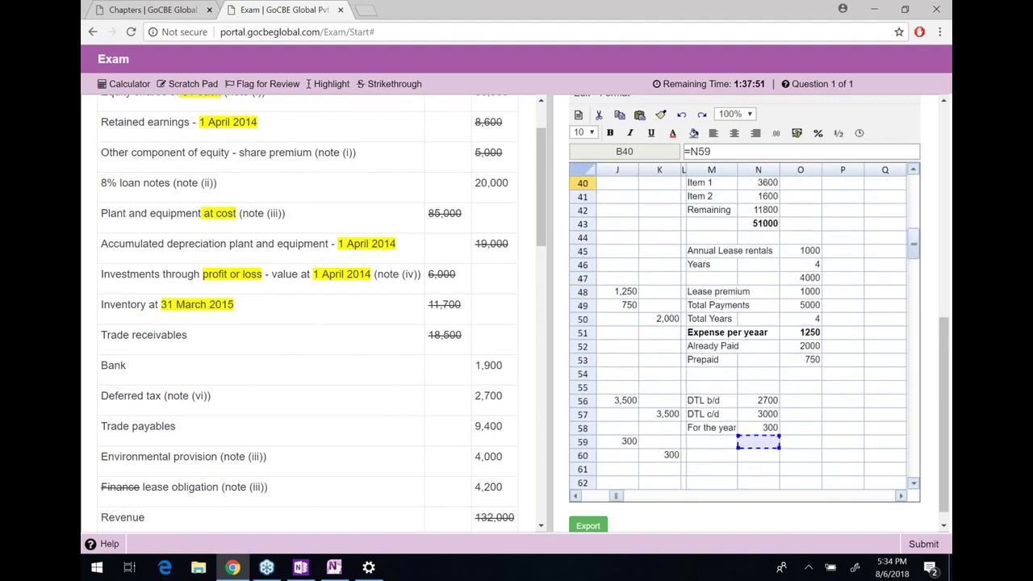
key("Return")
key("Left")
key("Up")
key("Up")
key("Up")
key("Up")
key("Up")
key("Down")
key("Down")
key("Down")
key("Down")
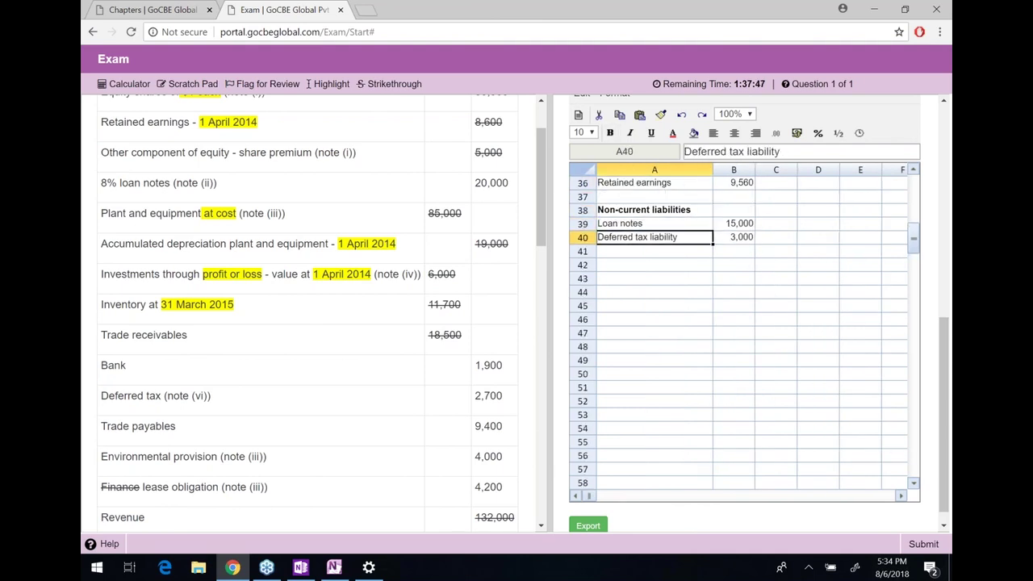
key("Down")
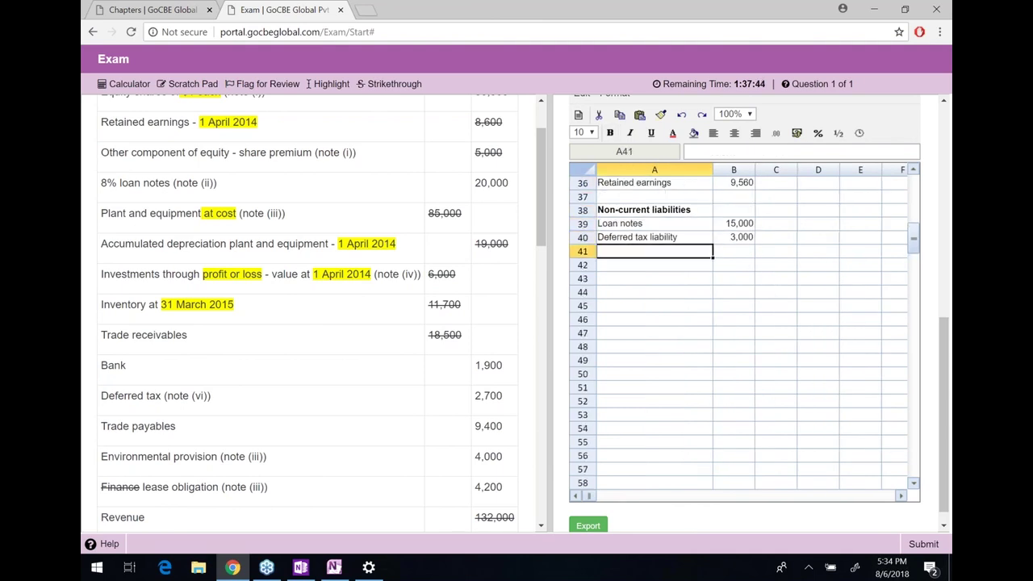
Add an Environmental provision row: 4,000 plus the 320 working in K22, giving 4,320
type("Enviorn")
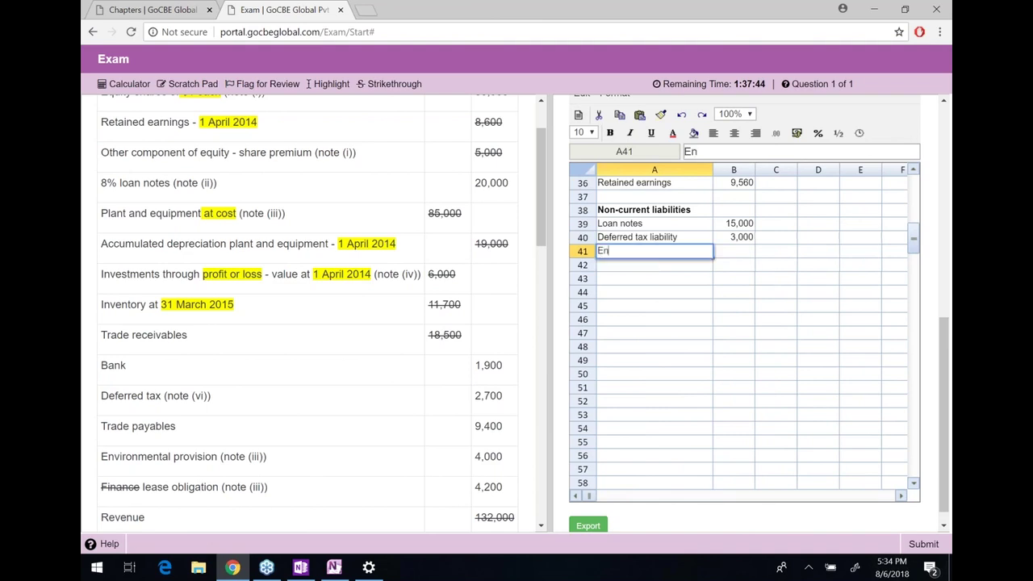
key("BackSpace")
key("BackSpace")
key("BackSpace")
type("ronmental provi")
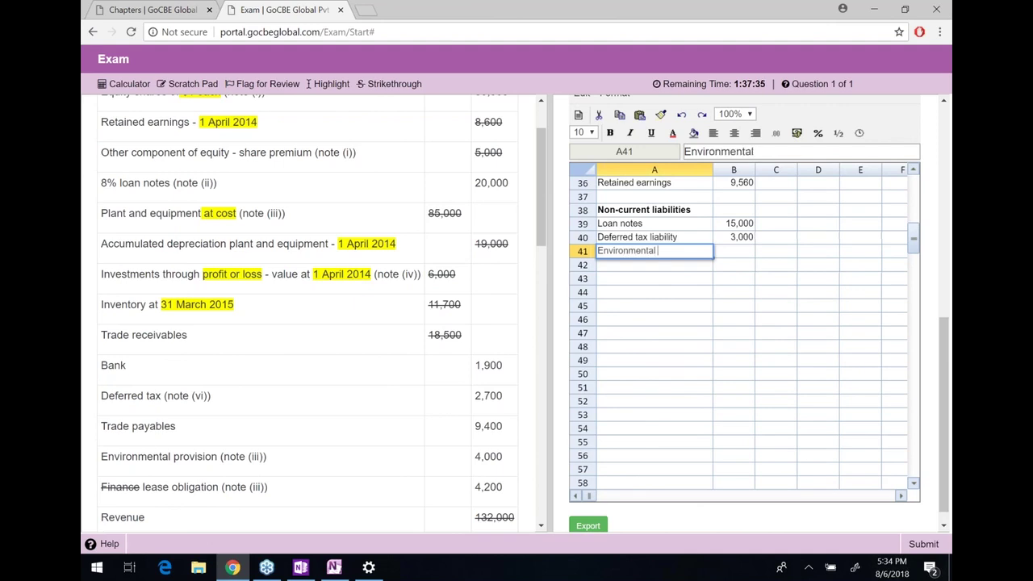
type("sion")
key("Return")
key("Up")
key("Right")
type("=")
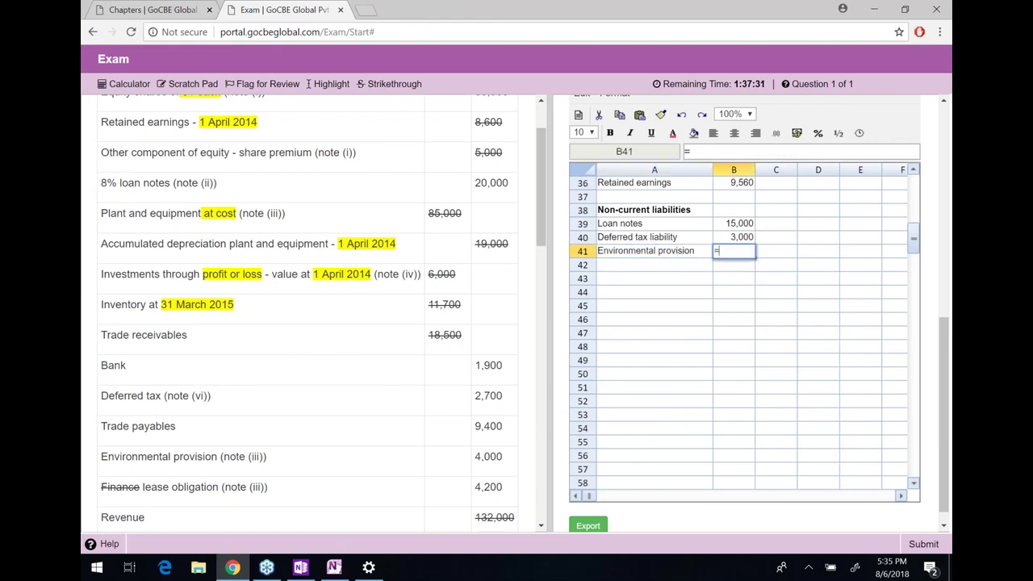
type("00+")
key("Right")
key("Right")
key("Right")
key("Right")
key("Right")
key("Right")
key("Right")
key("Right")
key("Right")
key("Down")
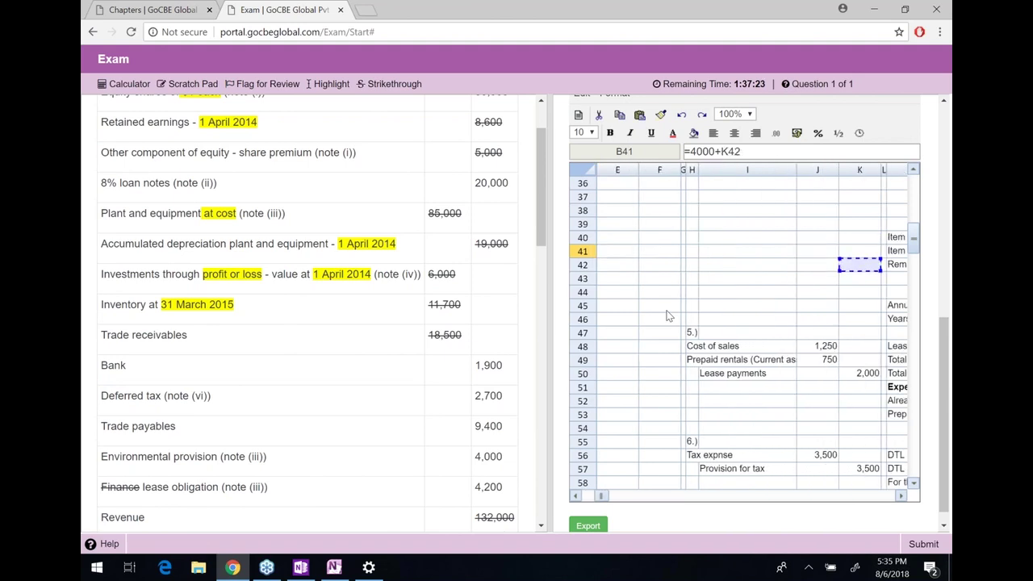
key("Up")
key("Up")
key("Up")
key("Up")
key("Up")
key("Up")
key("Up")
key("Up")
key("Up")
key("Up")
key("Up")
key("Up")
key("Up")
key("Up")
key("Up")
key("Up")
key("Up")
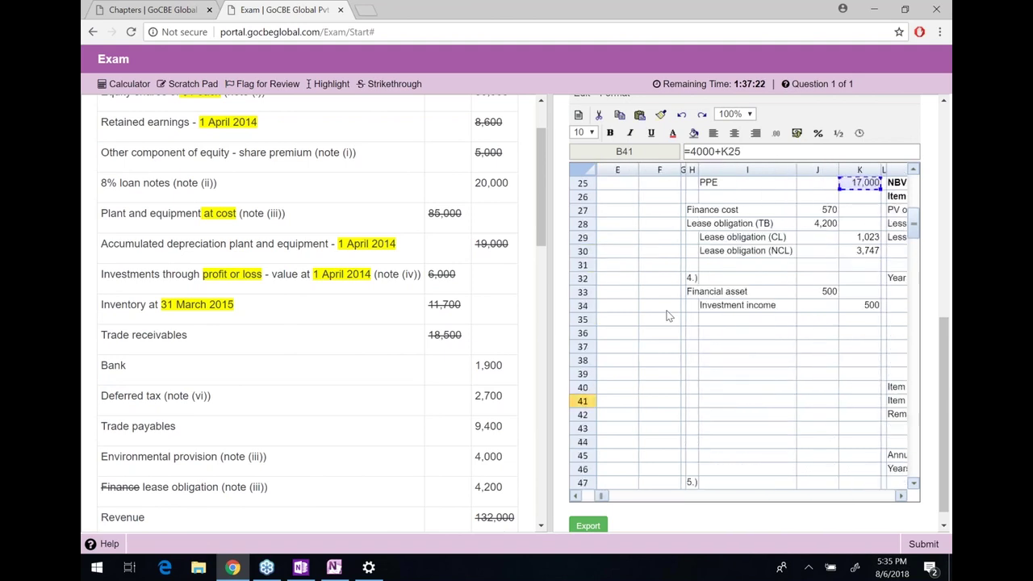
key("Up")
key("Up")
key("Up")
key("Up")
key("Down")
key("Down")
key("Down")
key("Left")
key("Up")
key("Up")
key("Right")
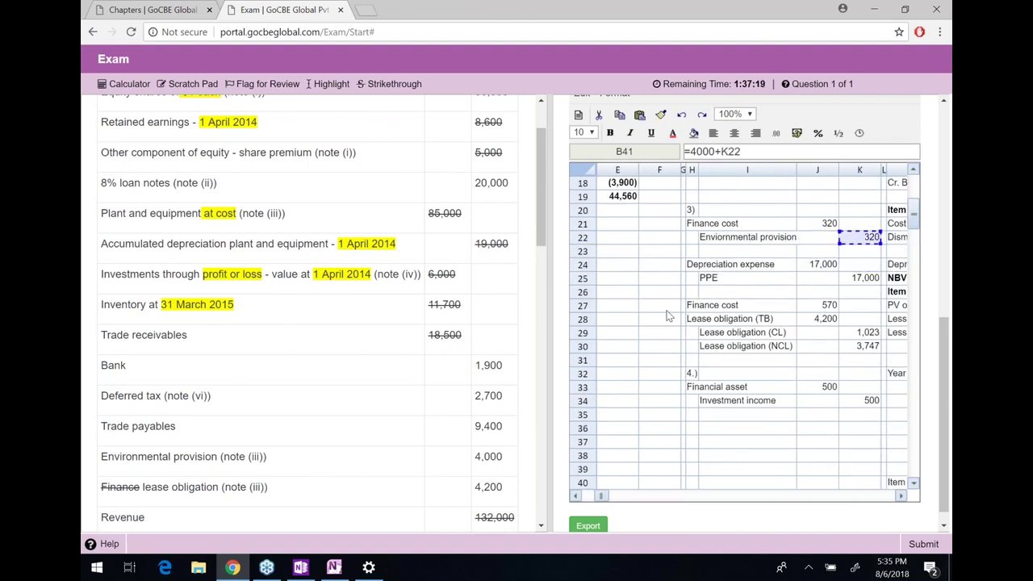
key("Return")
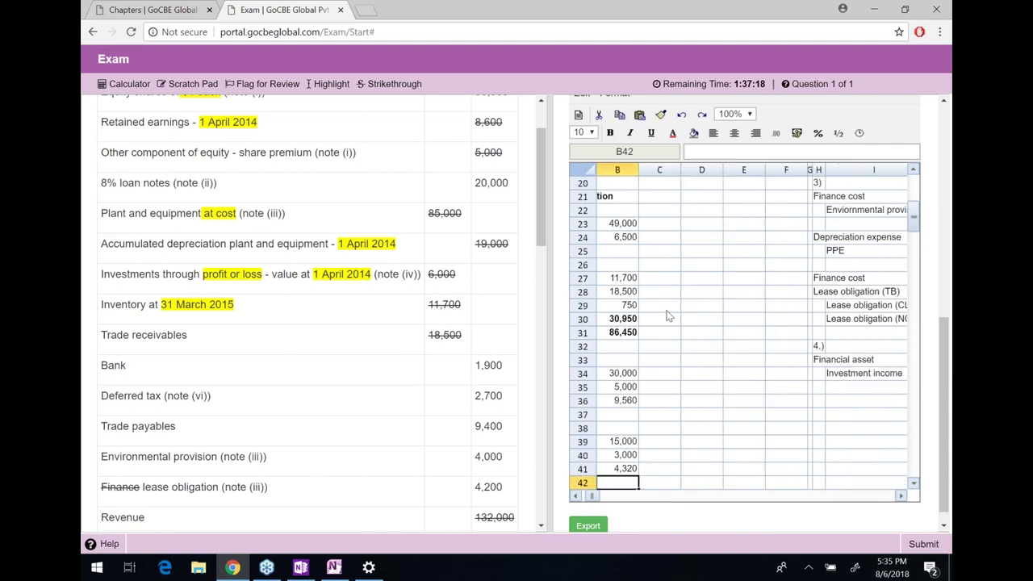
key("Up")
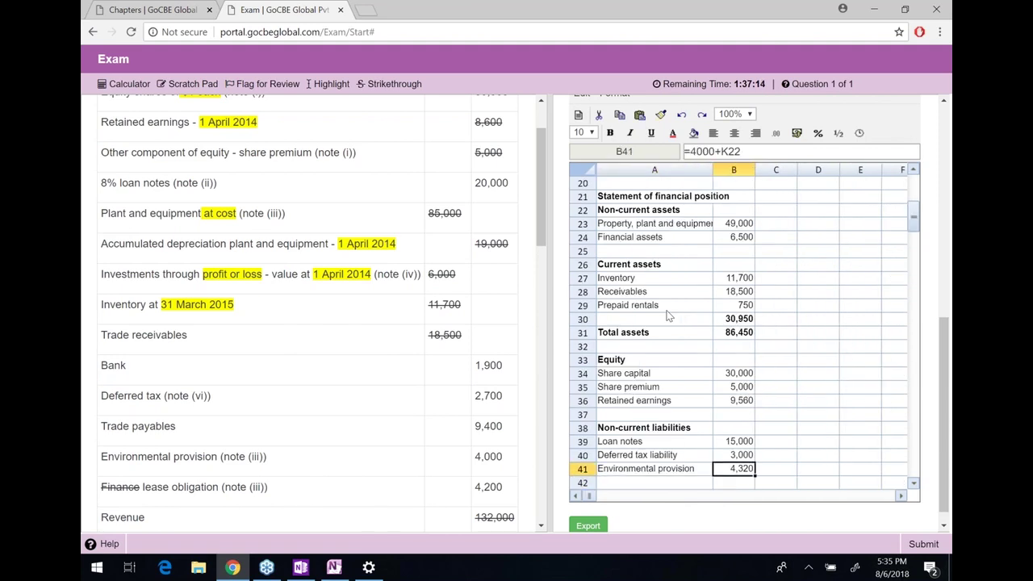
Add a Lease liability row linked to the 3,747 non-current lease working with =K30
key("Down")
key("Left")
type("Lease liability")
key("Return")
key("Right")
key("Right")
key("Right")
key("Right")
key("Right")
key("Right")
key("Right")
key("Right")
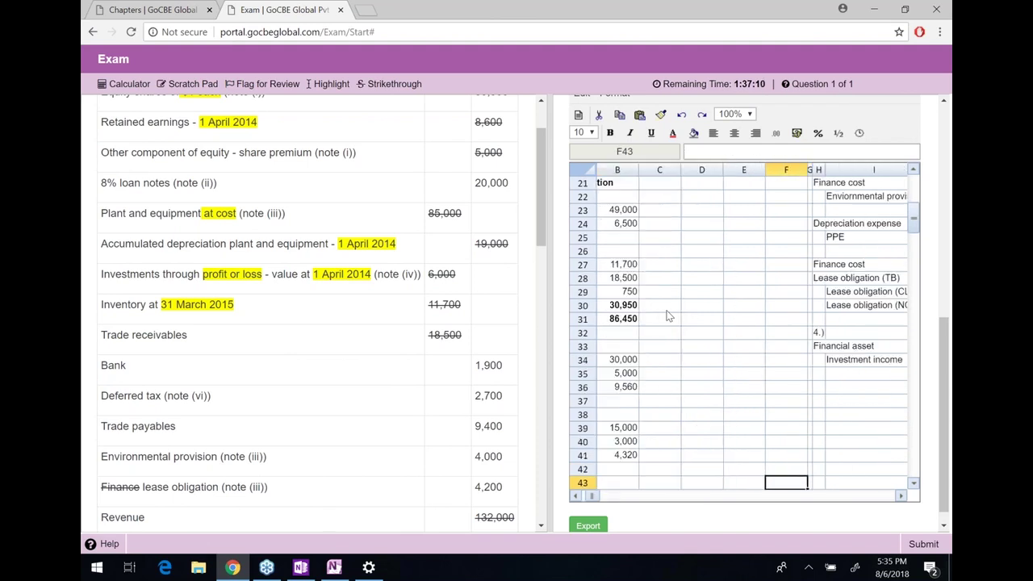
key("Up")
key("Right")
key("Up")
key("Up")
key("Up")
key("Up")
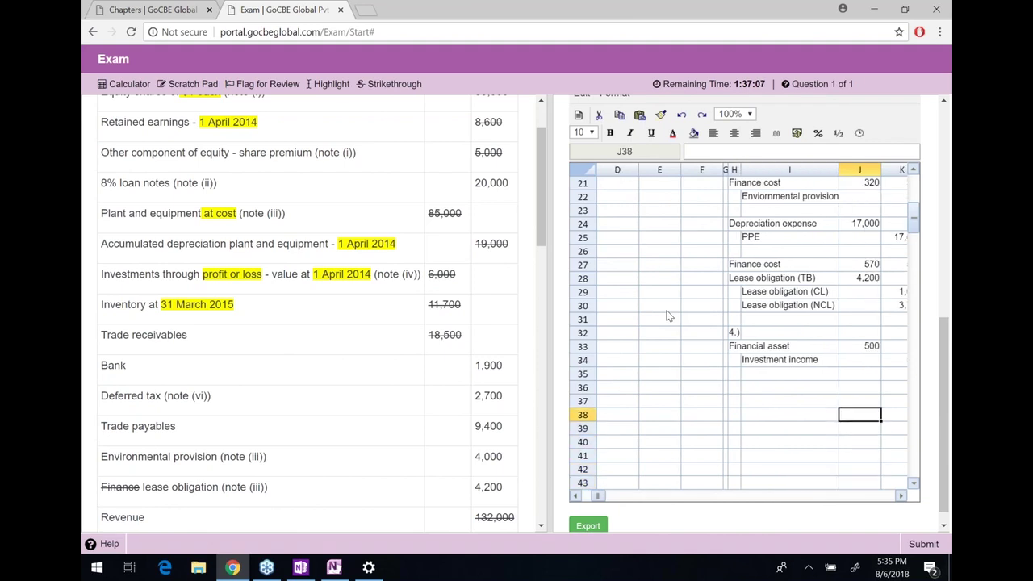
key("Right")
key("Up")
key("Up")
key("Up")
key("Up")
key("Up")
key("Up")
key("Up")
key("Up")
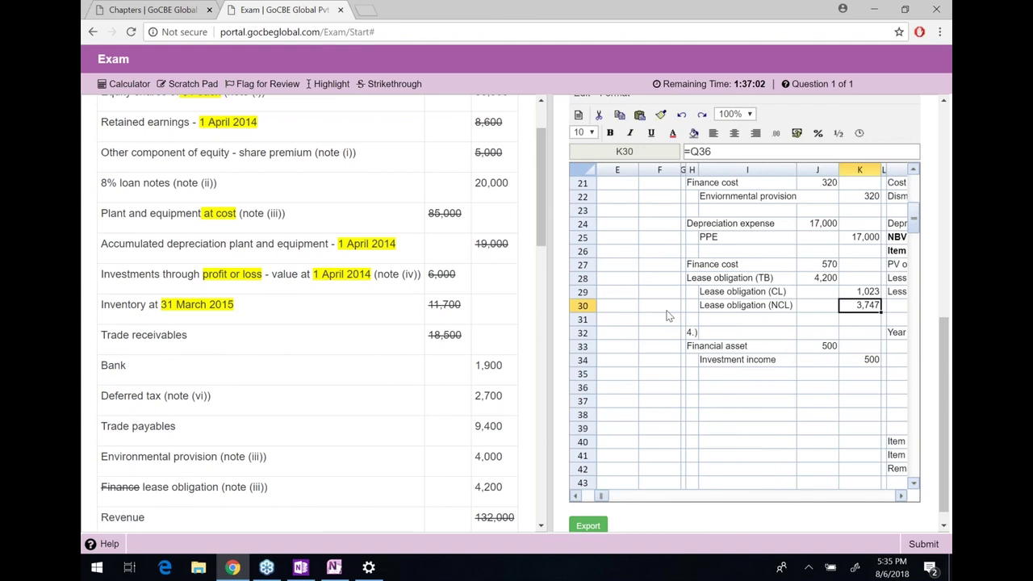
key("Down")
key("Down")
key("Down")
key("Down")
key("Left")
key("Down")
key("Down")
key("Down")
key("Down")
key("Down")
key("Home")
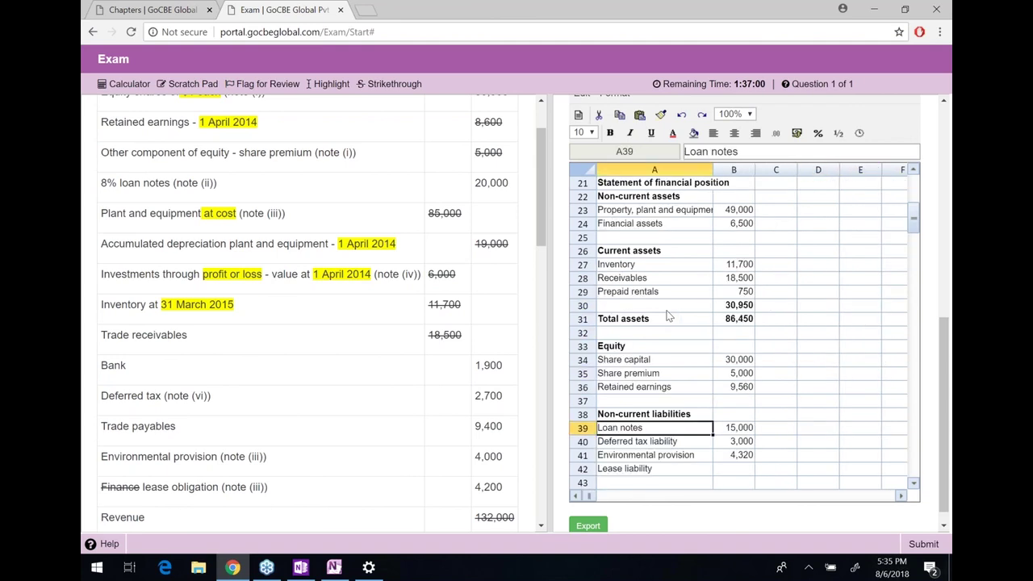
key("Right")
key("Down")
key("Down")
key("Down")
type("=K30")
key("Return")
key("Up")
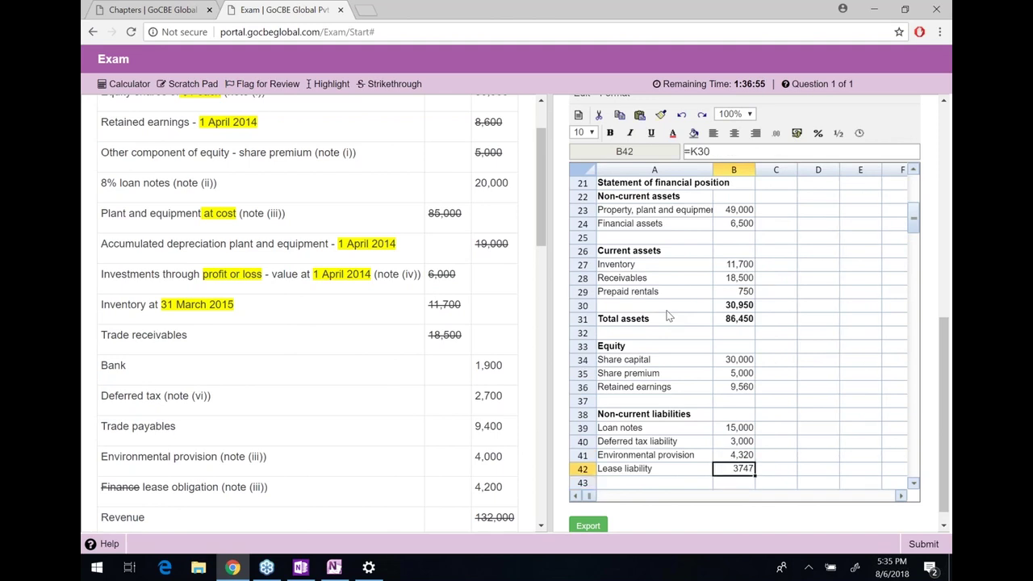
Format the liability amounts B39:B51 with the #,##0;(#,##0) number format
key("Down")
key("Down")
key("Down")
key("Down")
key("Down")
key("Down")
key("Down")
key("Down")
key("Down")
key("Down")
key("Down")
key("Up")
key("Up")
key("Up")
key("Up")
key("Up")
key("Up")
key("Up")
key("Up")
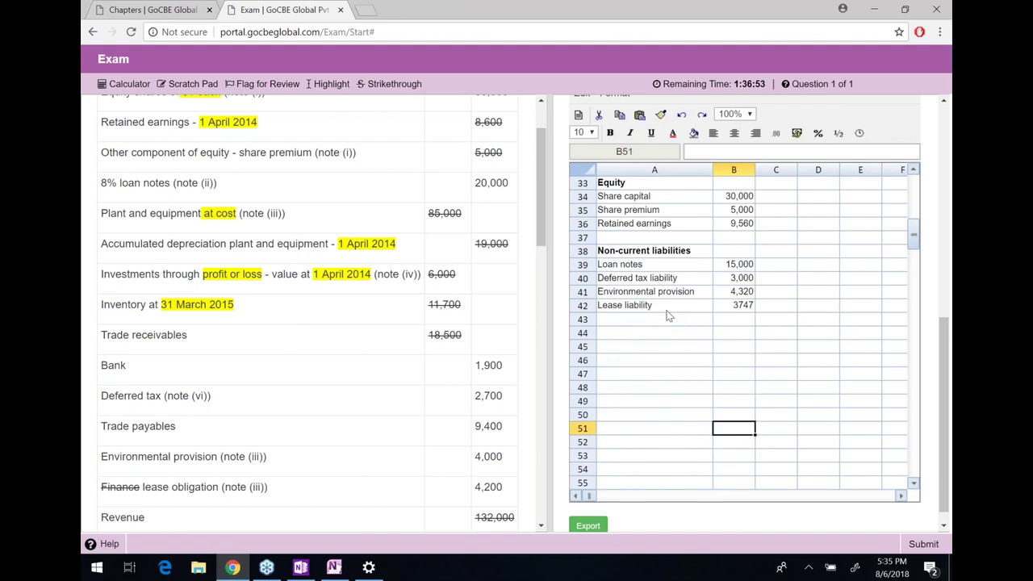
key("Up")
key("Up")
key("Up")
key("Up")
key("Up")
key("Up")
key("Up")
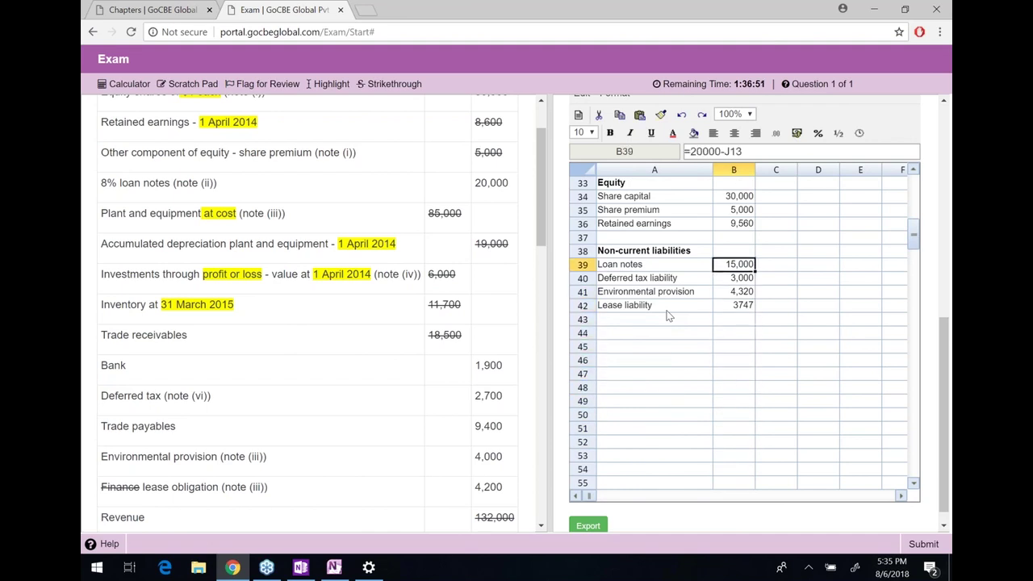
key("Down")
key("shift+Down")
key("shift+Down")
key("shift+Down")
key("shift+Down")
key("shift+Down")
key("shift+Down")
key("shift+Down")
key("shift+Down")
key("shift+Down")
key("shift+Down")
key("shift+Down")
key("shift+Down")
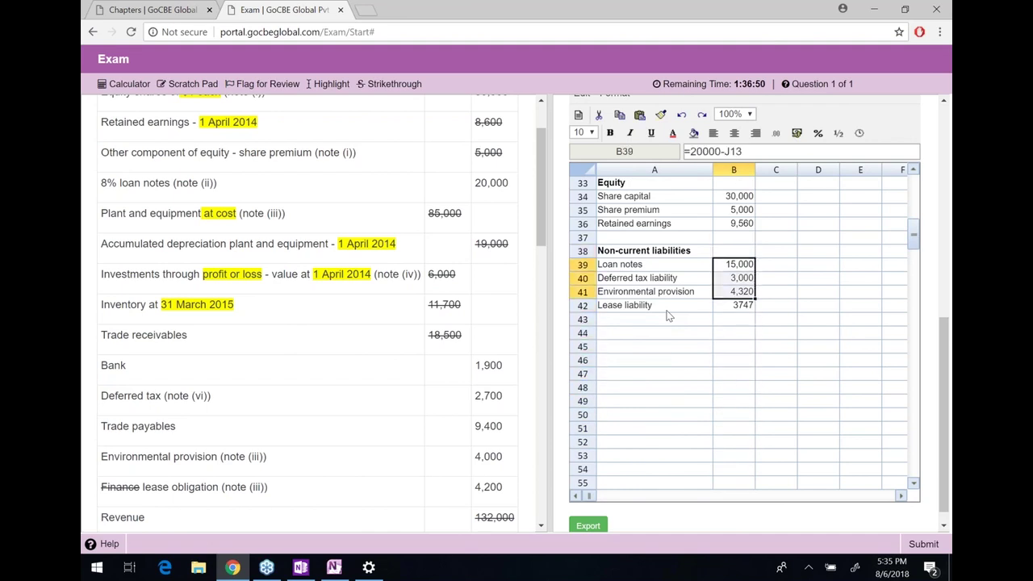
left_click(797, 133)
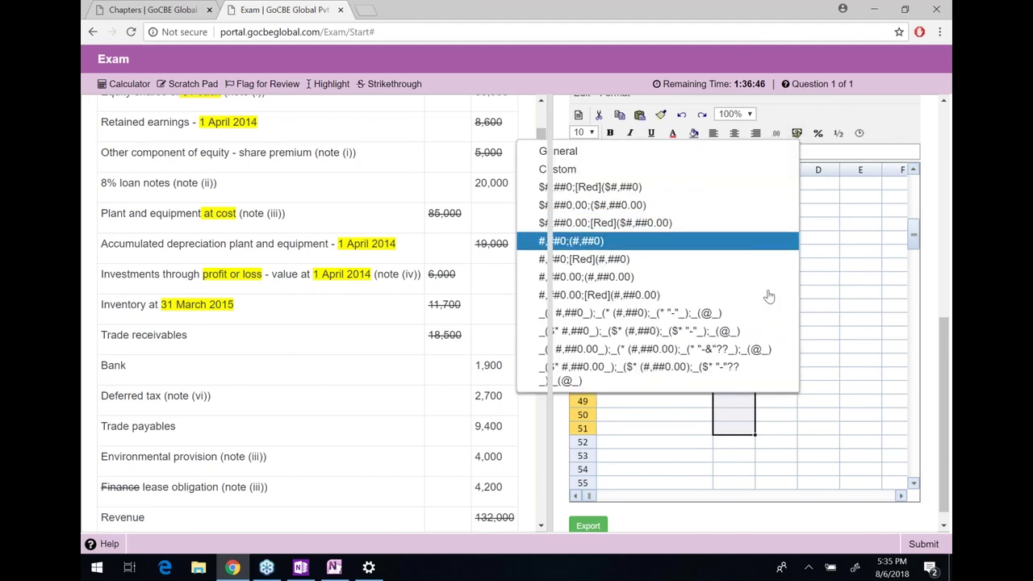
left_click(719, 244)
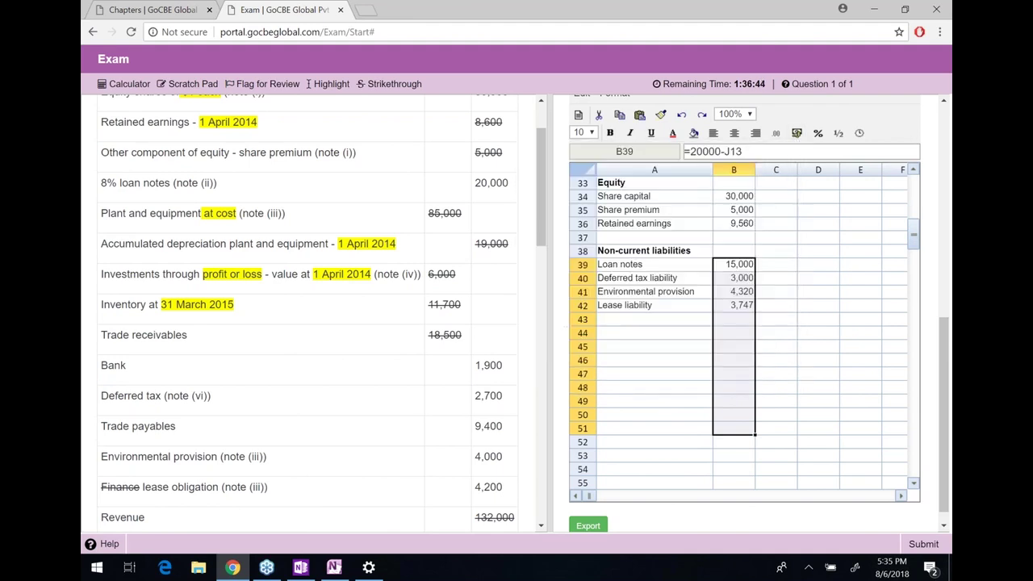
left_click(655, 336)
Add a bold 'Current liabilities' heading in A44
type("Cur")
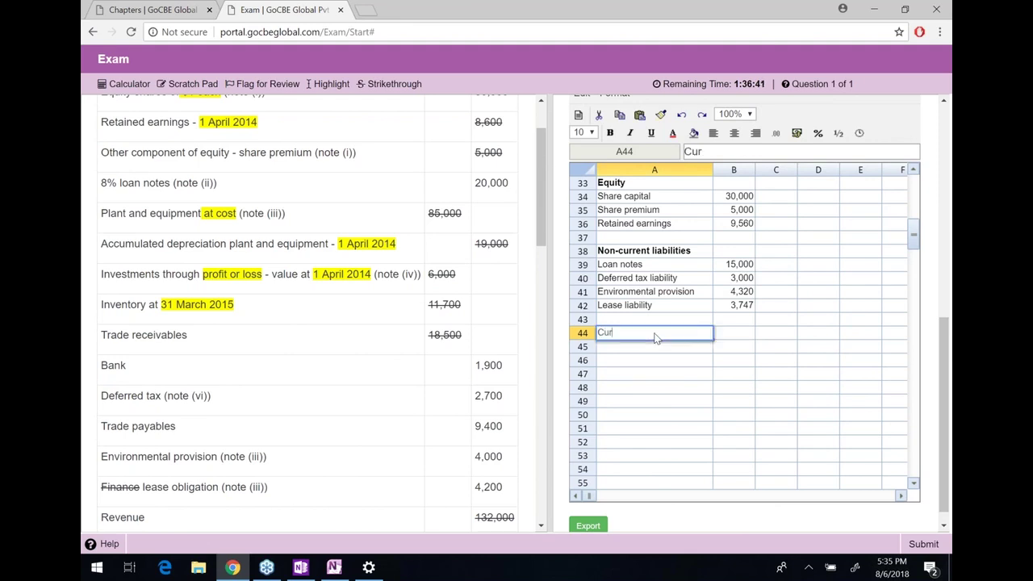
type("rent liabilities")
key("Return")
key("Up")
key("ctrl+b")
key("Down")
List Bank, Trade payables, Provision for tax and Lease liability in A45:A48
type("Bank")
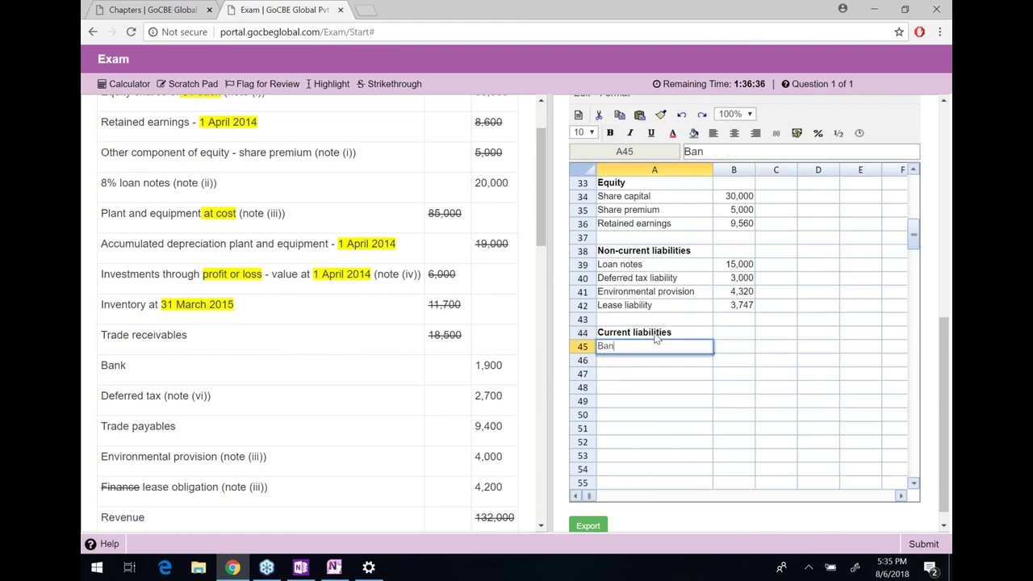
key("Return")
type("T")
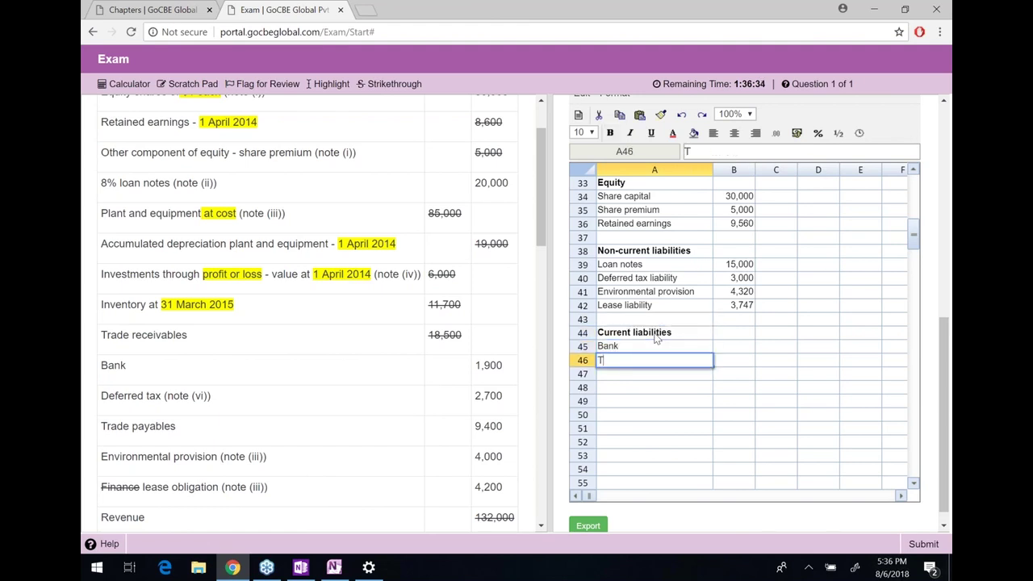
type("rade payables")
key("Return")
type("Pr")
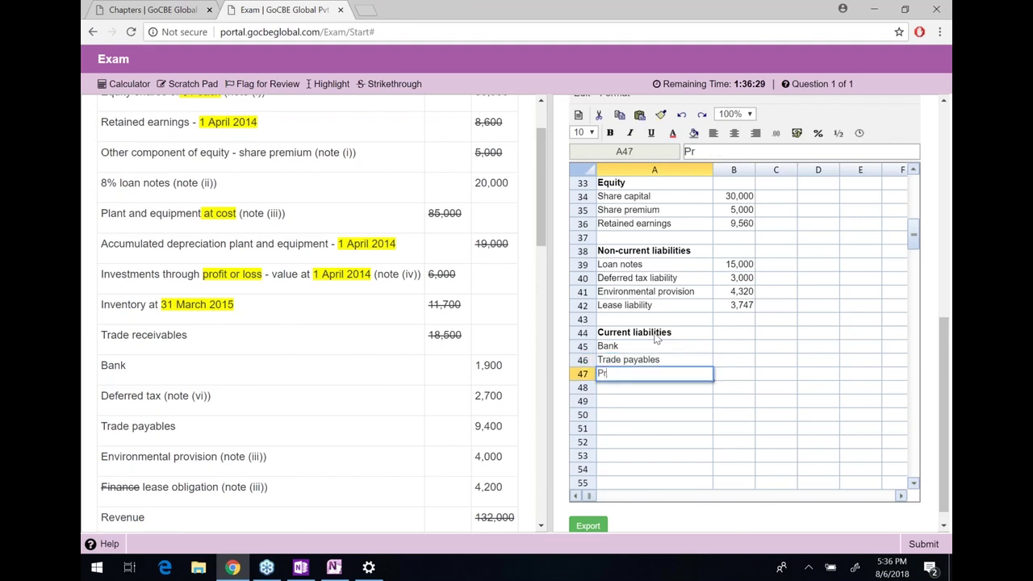
type("ovision for tax")
key("Return")
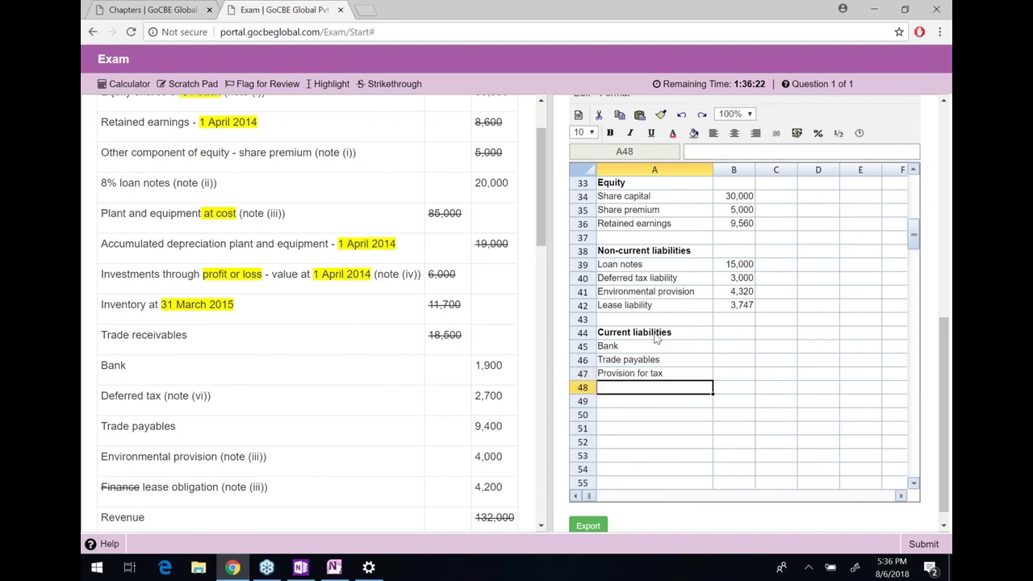
type("Lease liability")
key("Return")
key("Up")
key("Up")
key("Up")
key("Up")
key("Right")
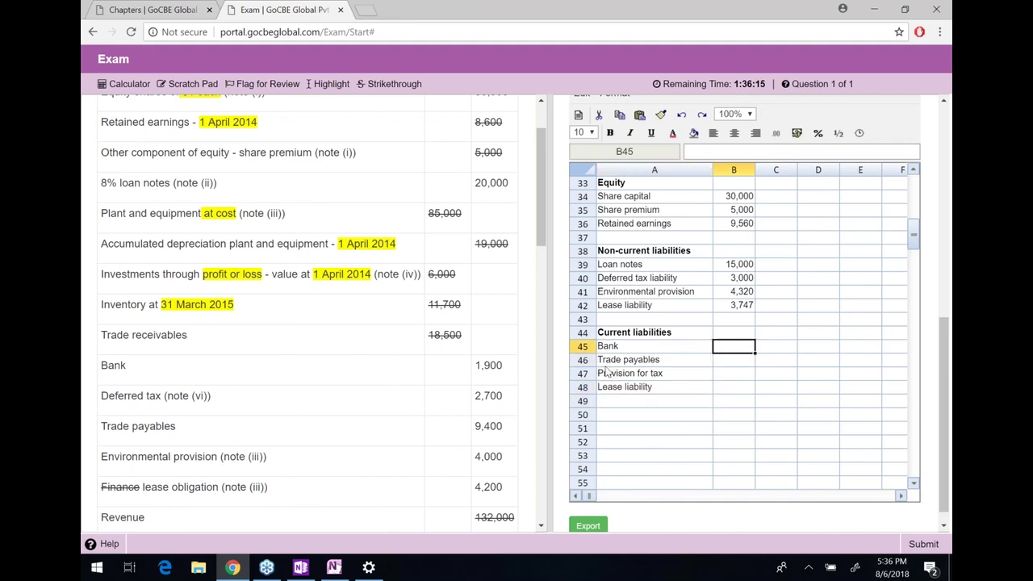
Strike through the 1,900 bank figure in the question and enter Bank 1,900
double_click(499, 363)
left_click(390, 83)
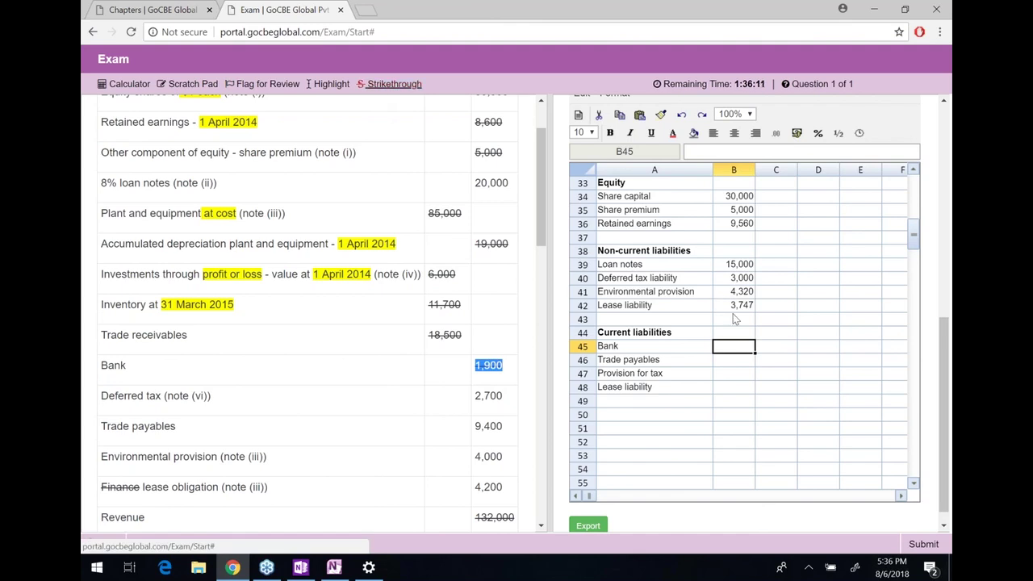
left_click(730, 352)
type("1900")
key("Return")
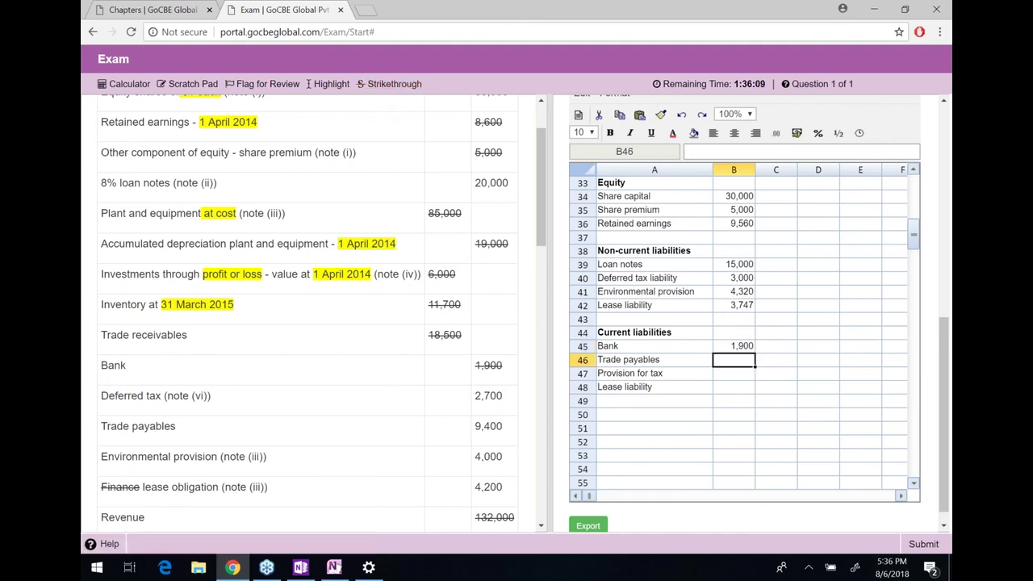
Strike through the used question figures 2,700, 20,000, 4,000, 4,200 and 9,400
double_click(492, 396)
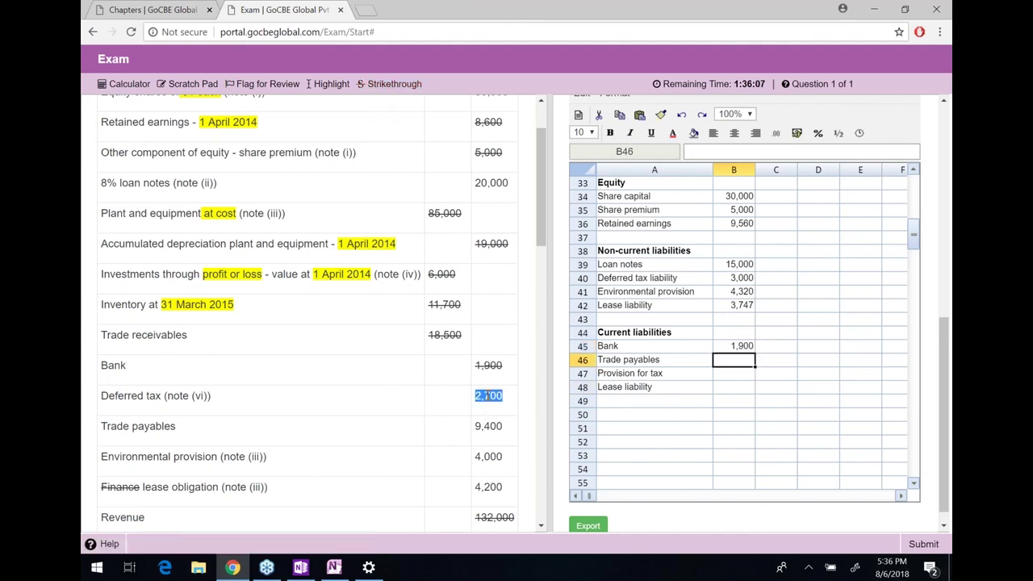
left_click(398, 85)
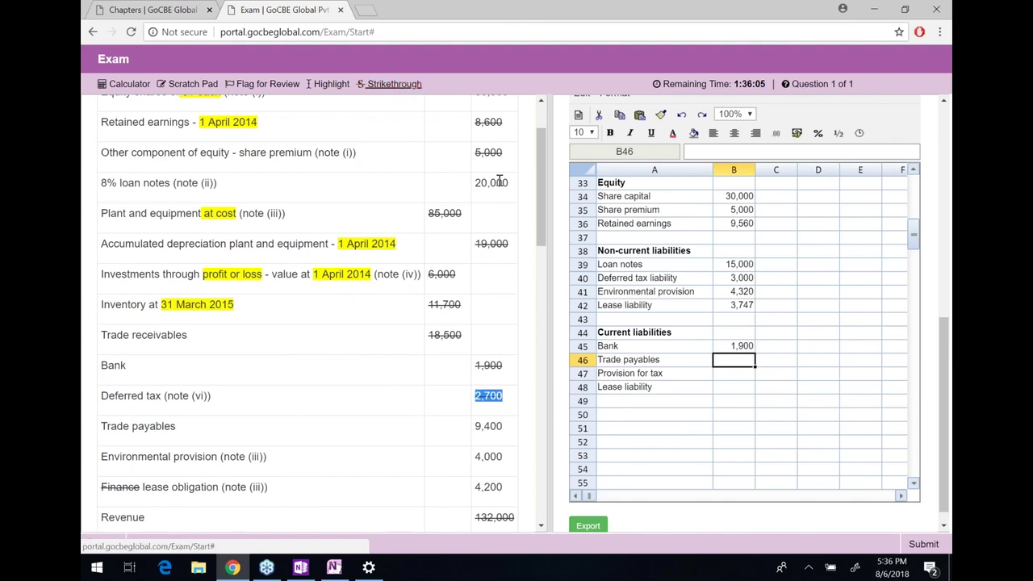
double_click(498, 183)
left_click(406, 86)
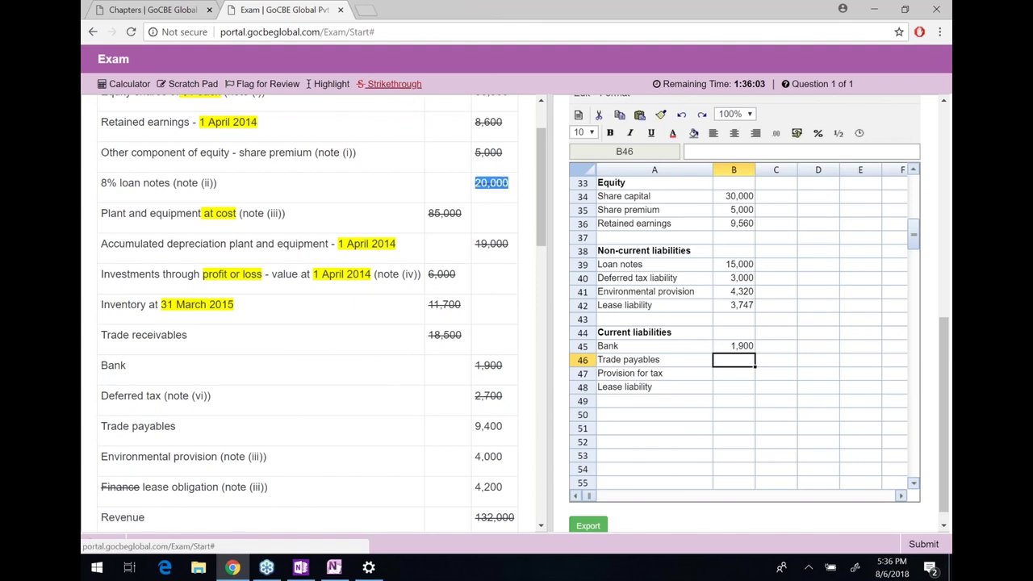
double_click(493, 427)
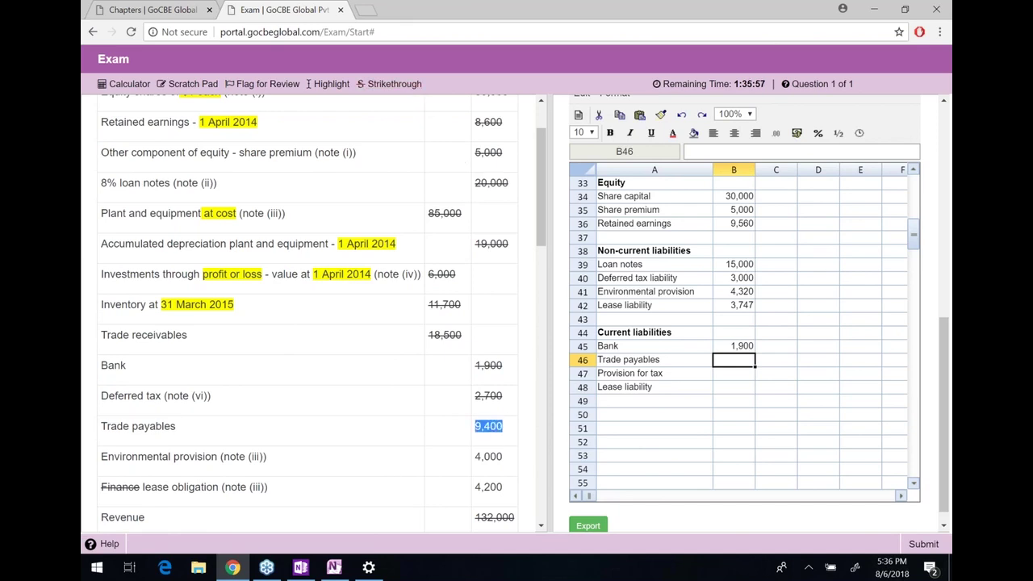
left_click_drag(492, 428, 452, 242)
left_click(519, 460)
double_click(489, 456)
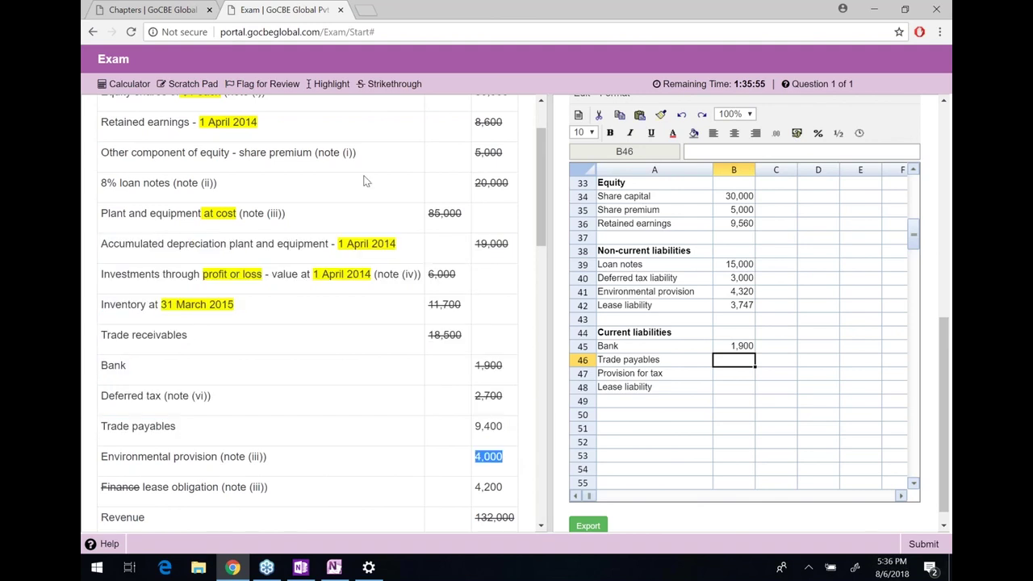
left_click(391, 84)
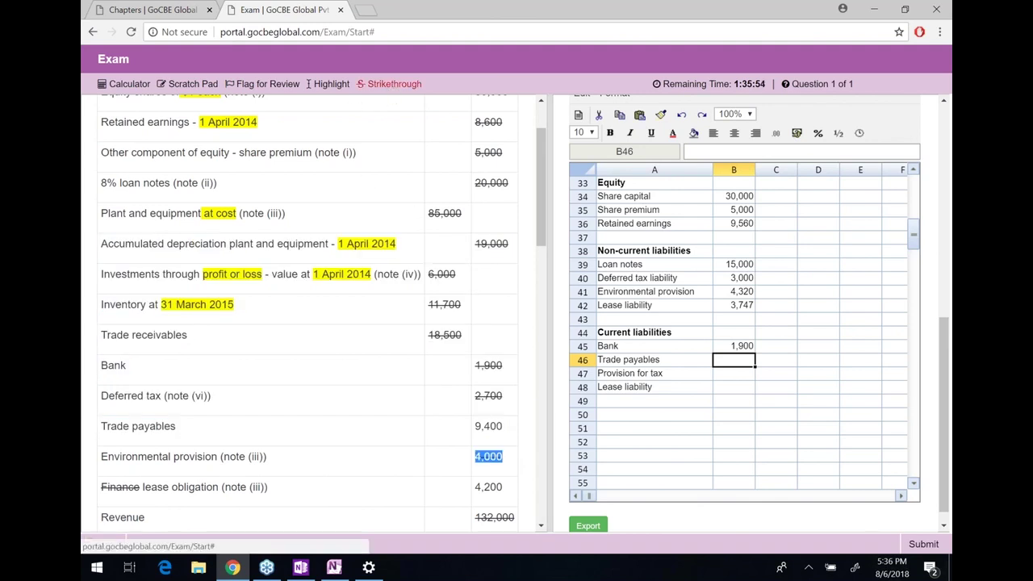
double_click(488, 487)
left_click(391, 84)
double_click(488, 427)
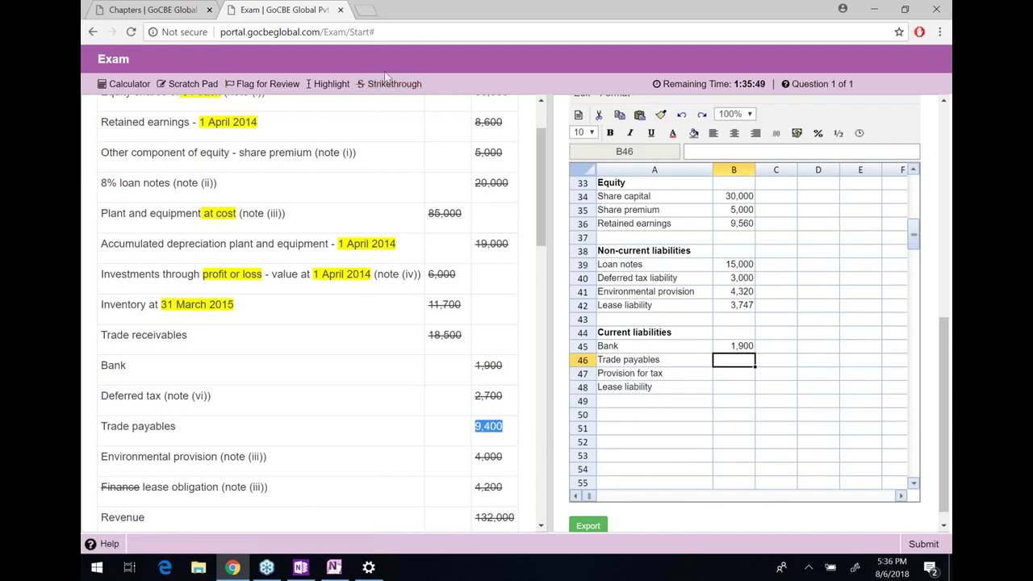
left_click(392, 84)
Enter trade payables 9,400 and link provision for tax to the 3,500 working (=K57)
left_click(734, 359)
type("9400")
key("Return")
type("=")
key("Right")
key("Right")
key("Right")
key("Right")
key("Right")
key("Right")
key("Right")
key("Down")
key("Down")
key("Down")
key("Down")
key("Down")
key("Down")
key("Down")
key("Down")
key("Down")
key("Down")
key("Down")
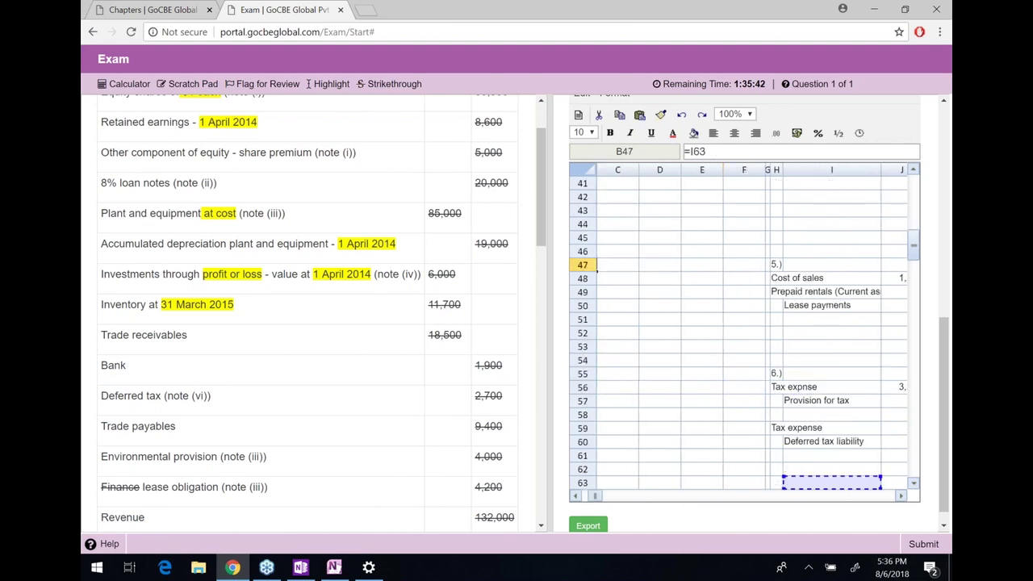
key("Right")
key("Down")
key("Down")
key("Down")
key("Down")
key("Down")
key("Down")
key("Down")
key("Down")
key("Down")
key("Down")
key("Up")
key("Up")
key("Up")
key("Right")
key("Up")
key("Up")
key("Up")
key("Up")
key("Up")
key("Up")
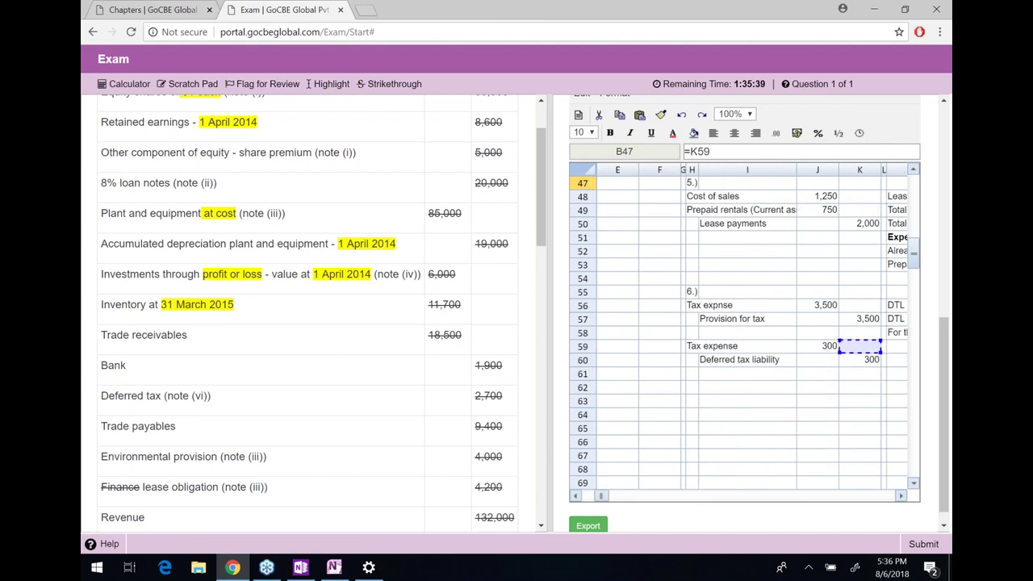
key("Up")
key("Up")
key("Return")
Link the current lease liability to the 1,023 lease working (=K29)
key("Left")
key("Right")
type("=")
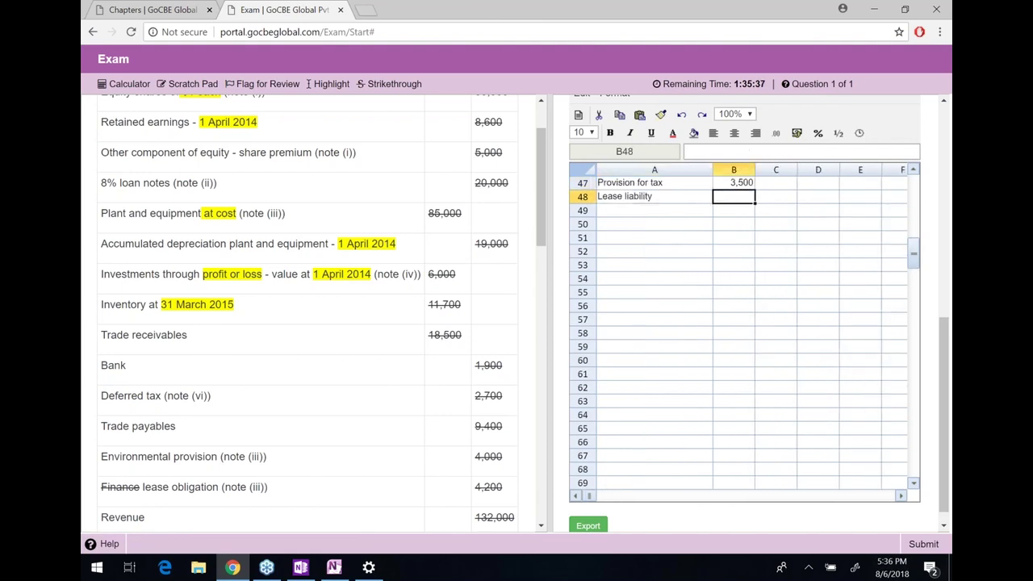
key("Right")
key("Right")
key("Right")
key("Right")
key("Right")
key("Right")
key("Right")
key("Right")
key("Right")
key("Right")
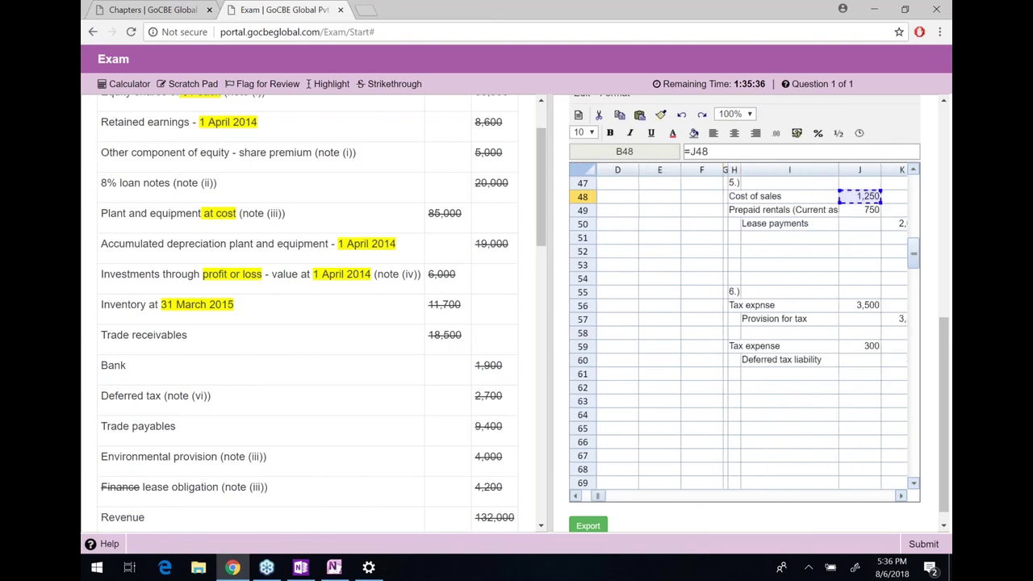
key("Up")
key("Up")
key("Up")
key("Up")
key("Up")
key("Up")
key("Up")
key("Left")
key("Up")
key("Up")
key("Up")
key("Up")
key("Up")
key("Up")
key("Up")
key("Up")
key("Up")
key("Up")
key("Up")
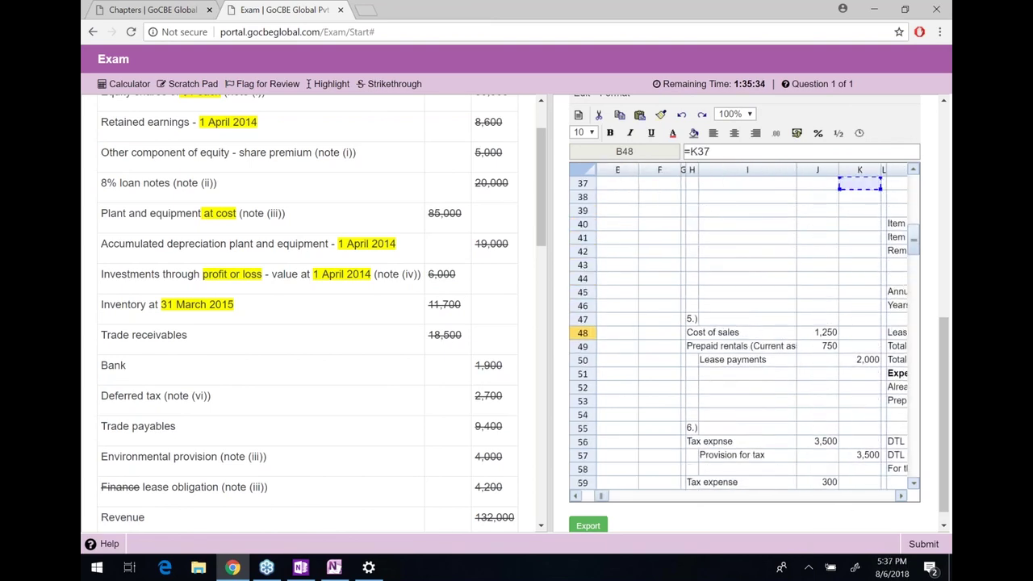
key("Up")
key("Up")
key("Up")
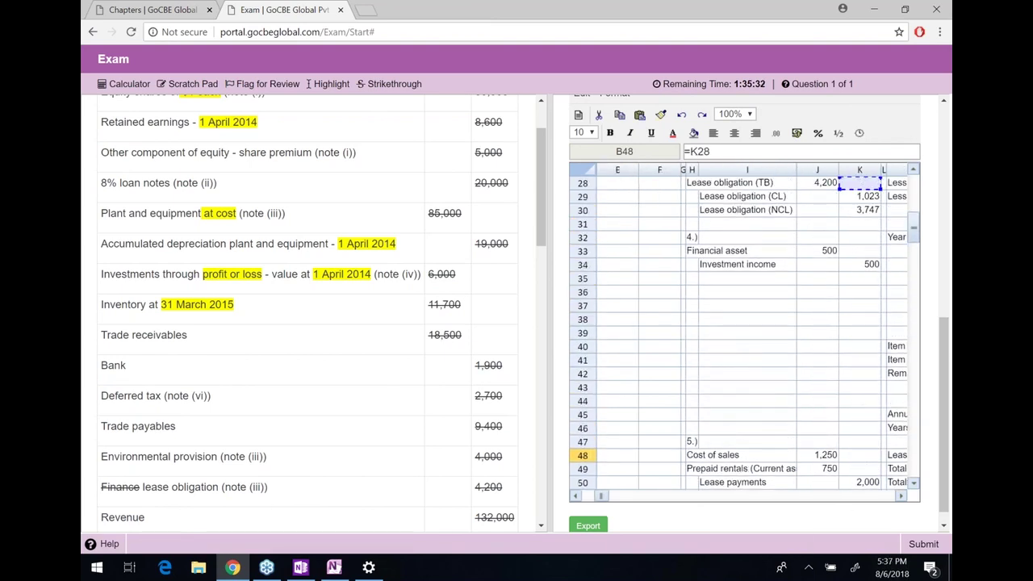
key("Down")
key("Down")
key("Return")
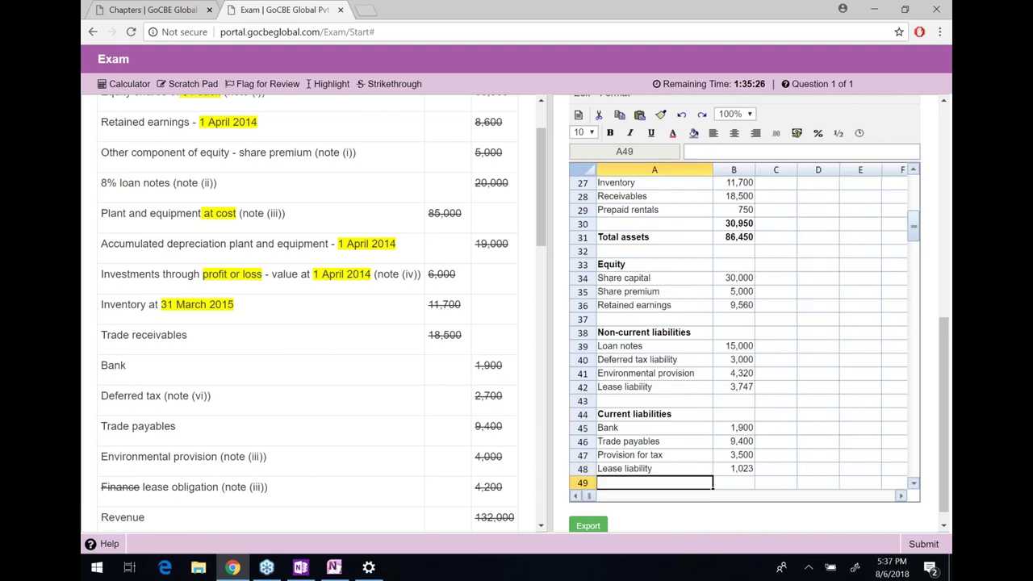
key("Down")
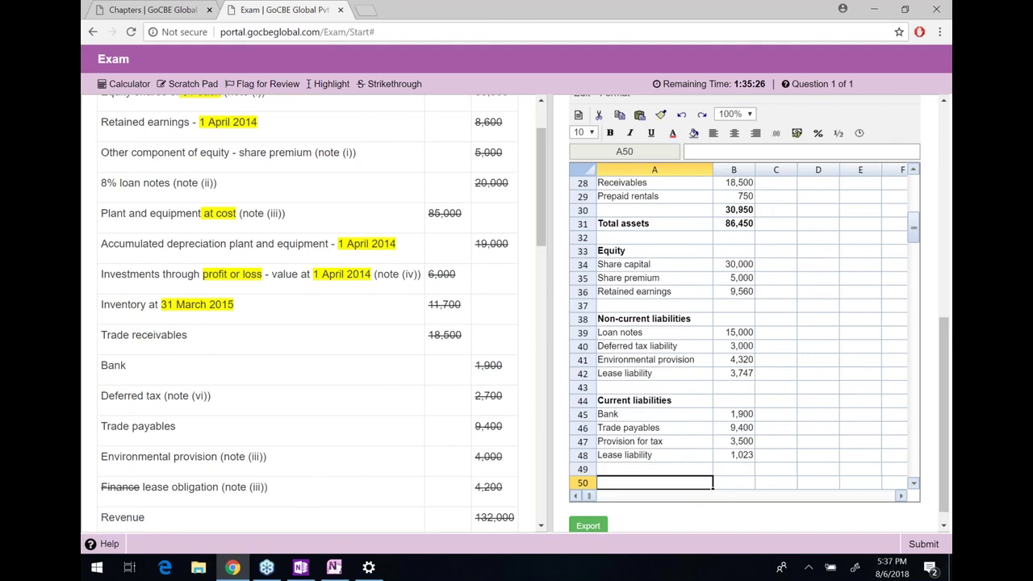
key("Up")
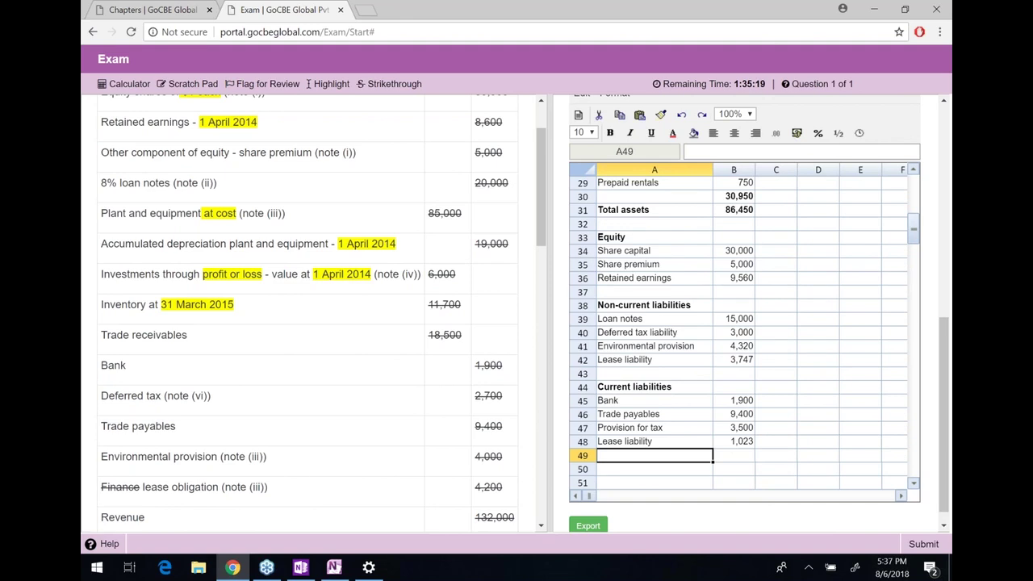
Add 'Total equity and liabilities' in A50 with =SUM(B34:B48) totalling 86,450
key("Right")
key("Down")
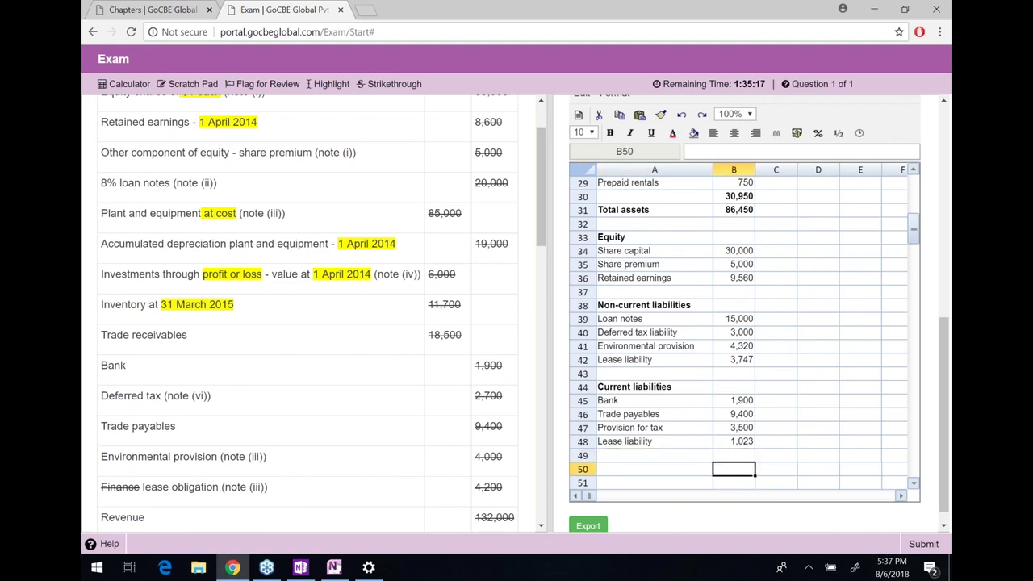
key("Left")
type("Totl")
key("BackSpace")
type("al equity and")
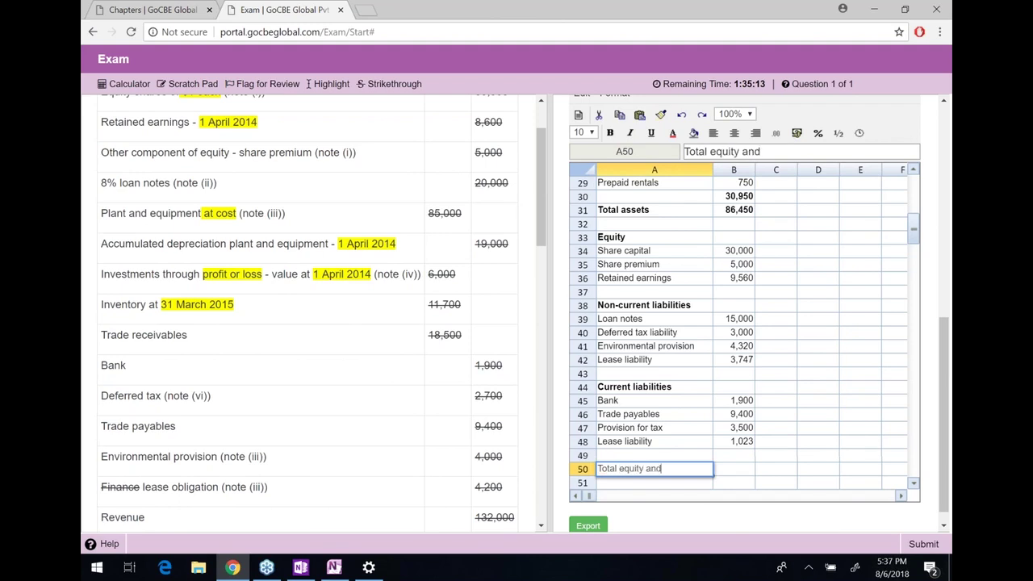
type(" liabilities")
key("Return")
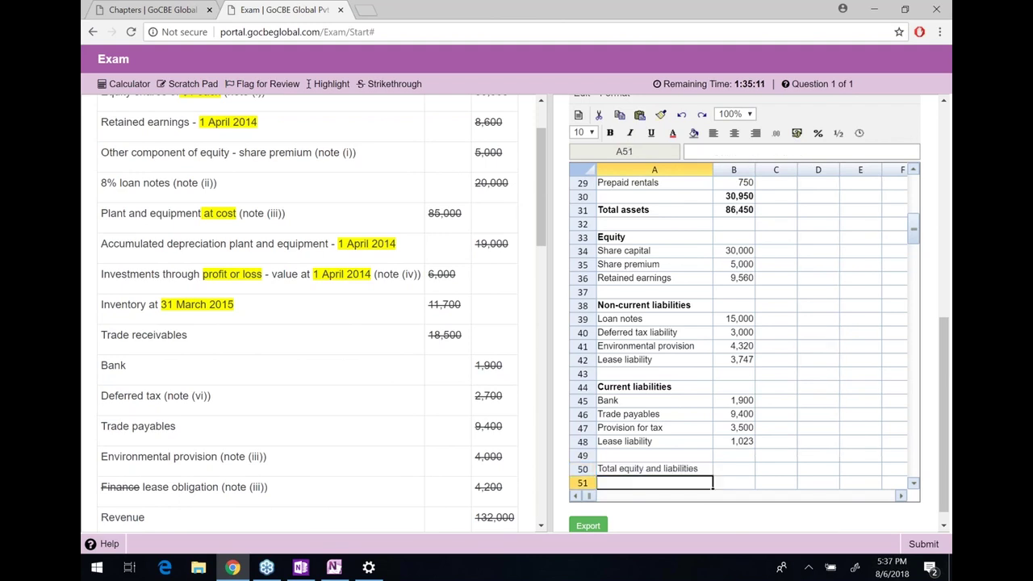
key("Right")
key("Up")
type("=sum(")
key("Up")
key("Up")
key("shift+Up")
key("shift+Up")
key("shift+Up")
key("shift+Up")
key("shift+Up")
key("shift+Up")
key("shift+Up")
key("shift+Up")
key("shift+Up")
key("shift+Up")
key("shift+Up")
key("shift+Up")
key("shift+Up")
key("shift+Up")
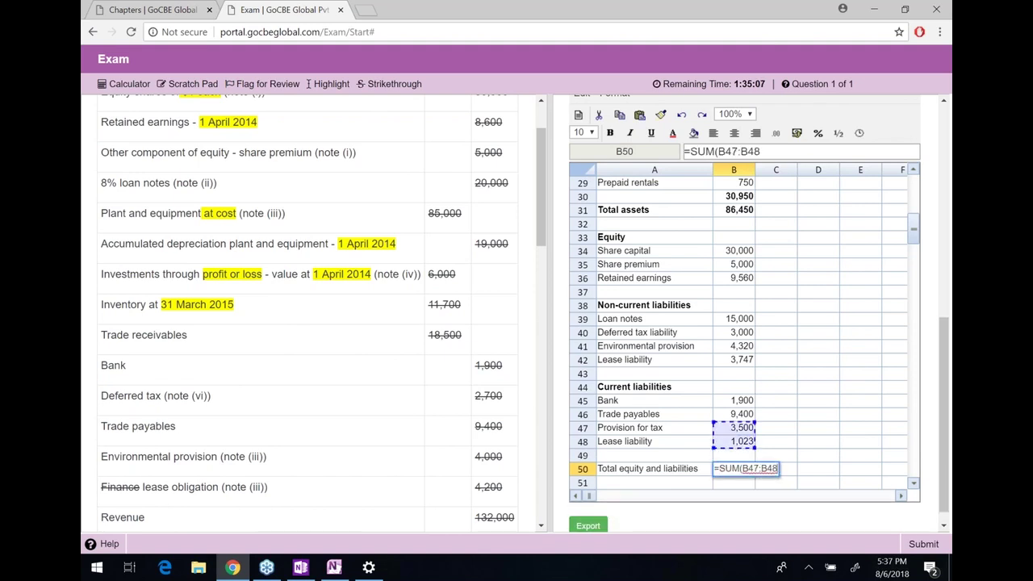
type(")")
key("Return")
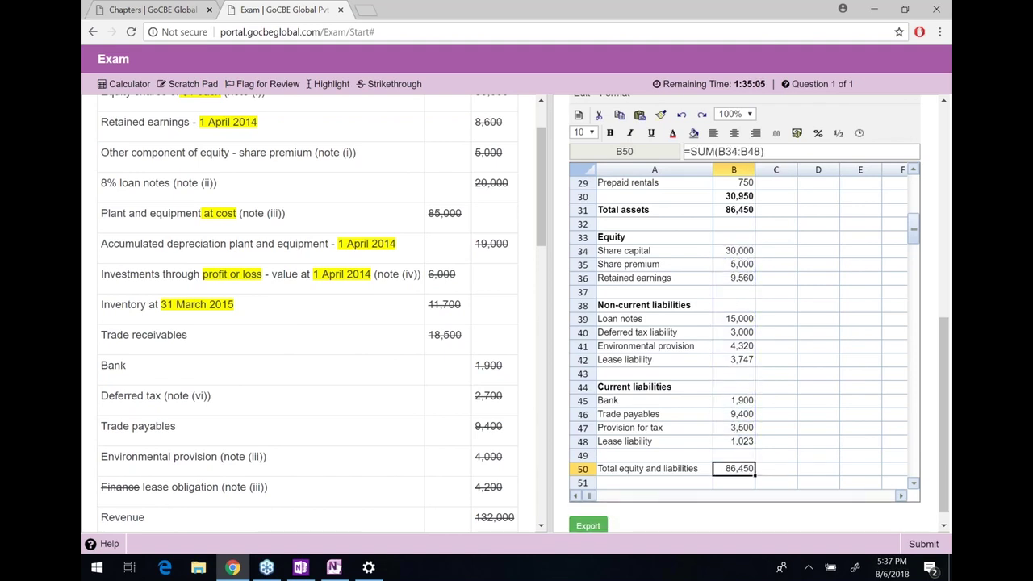
Bold the total row and compare it with the Total assets figure
key("shift+Left")
key("ctrl+b")
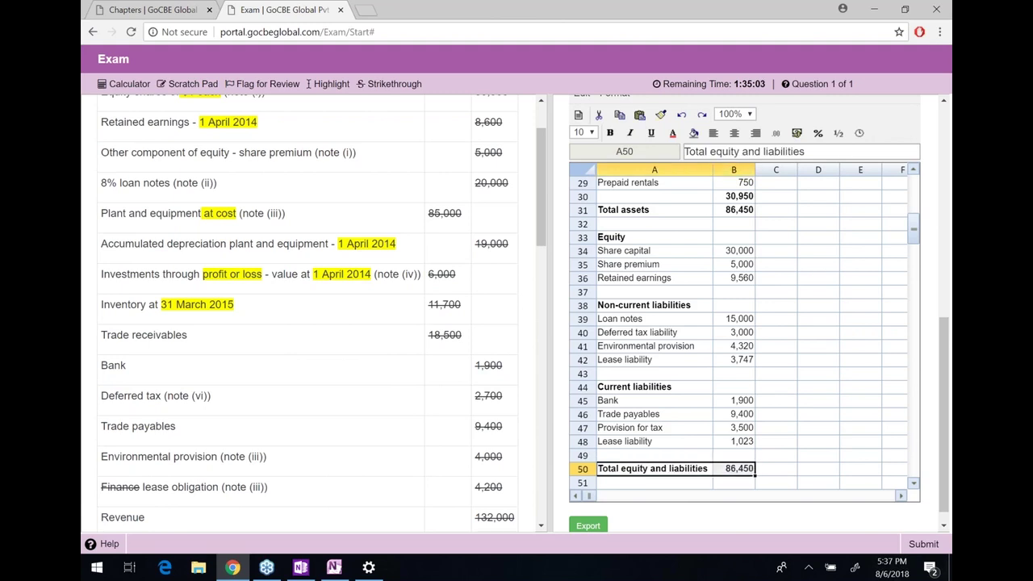
key("shift+Right")
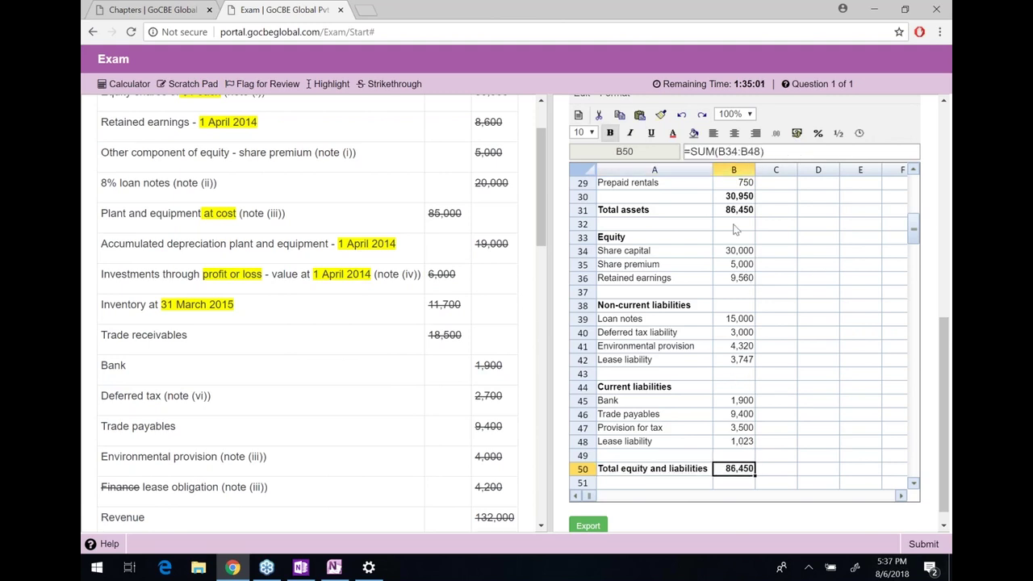
left_click(744, 212)
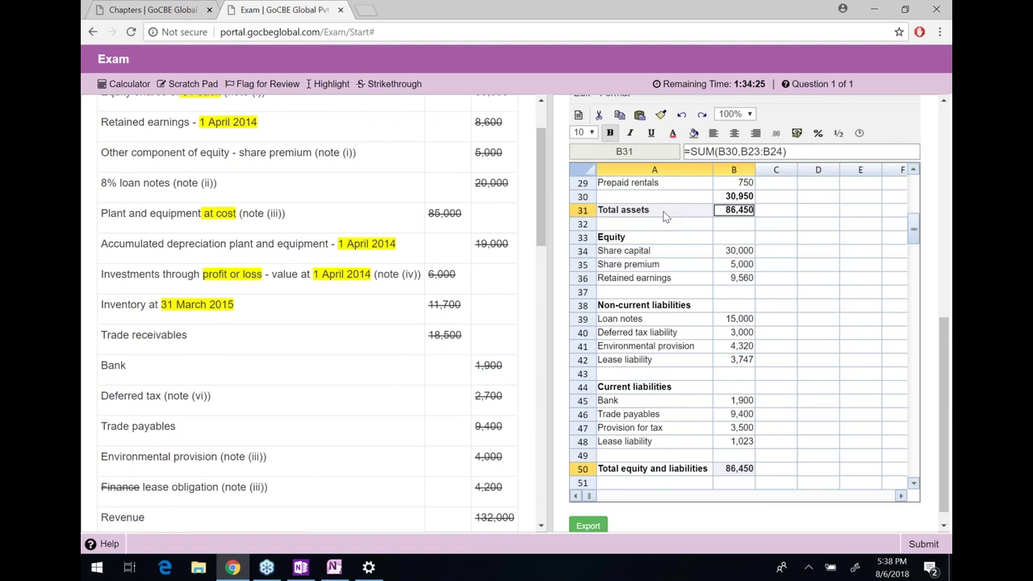
Enter the 'Earnings per share' heading in cell A53
left_click(686, 332)
scroll(665, 385, "down", 3)
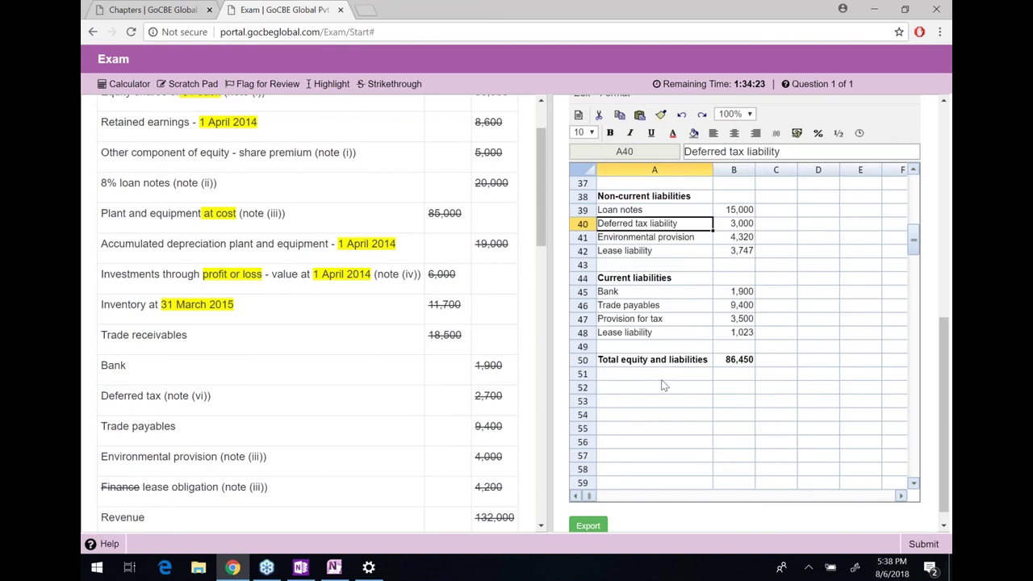
left_click(653, 401)
type("E")
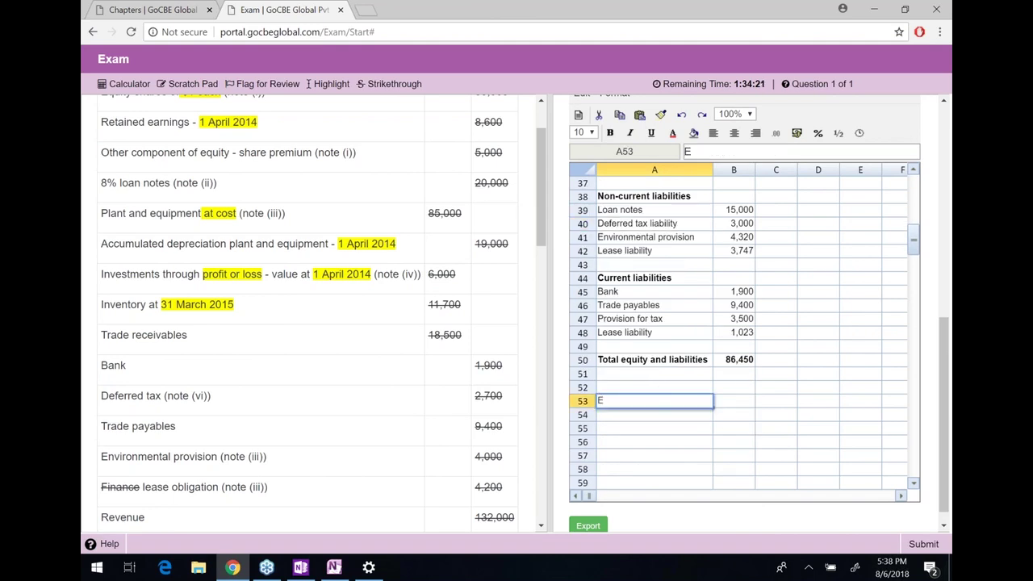
type("arnings per share")
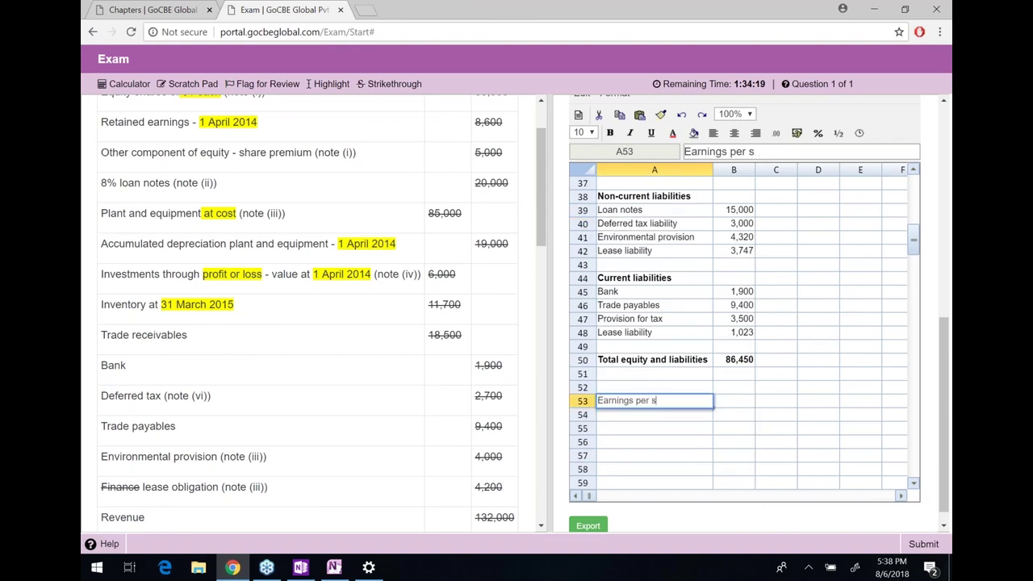
key("Return")
key("Up")
Scroll up to reread question (d), then return to the EPS area
scroll(770, 356, "up", 7)
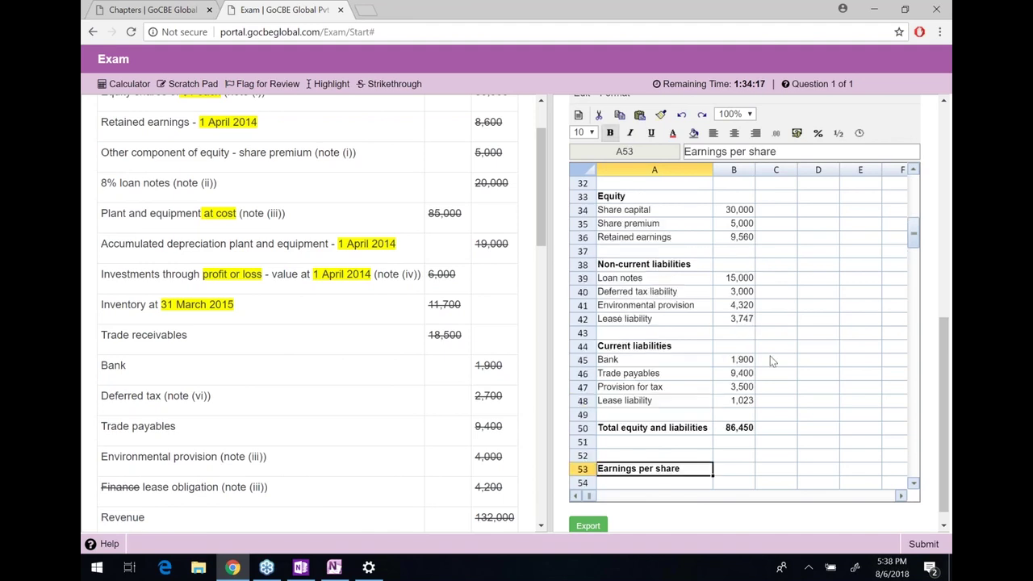
scroll(770, 356, "up", 6)
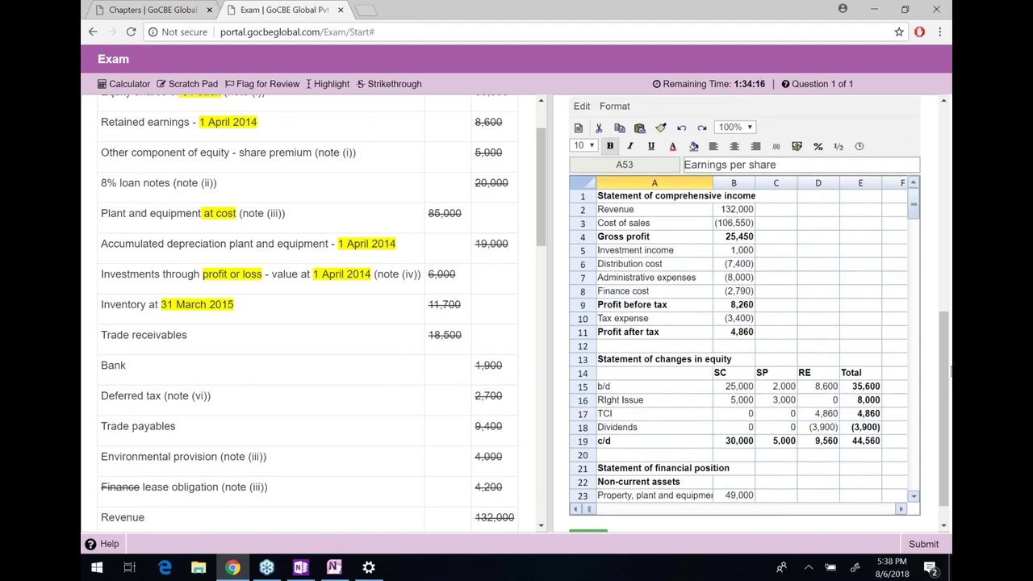
left_click_drag(949, 370, 950, 190)
left_click_drag(637, 225, 744, 252)
left_click(820, 250)
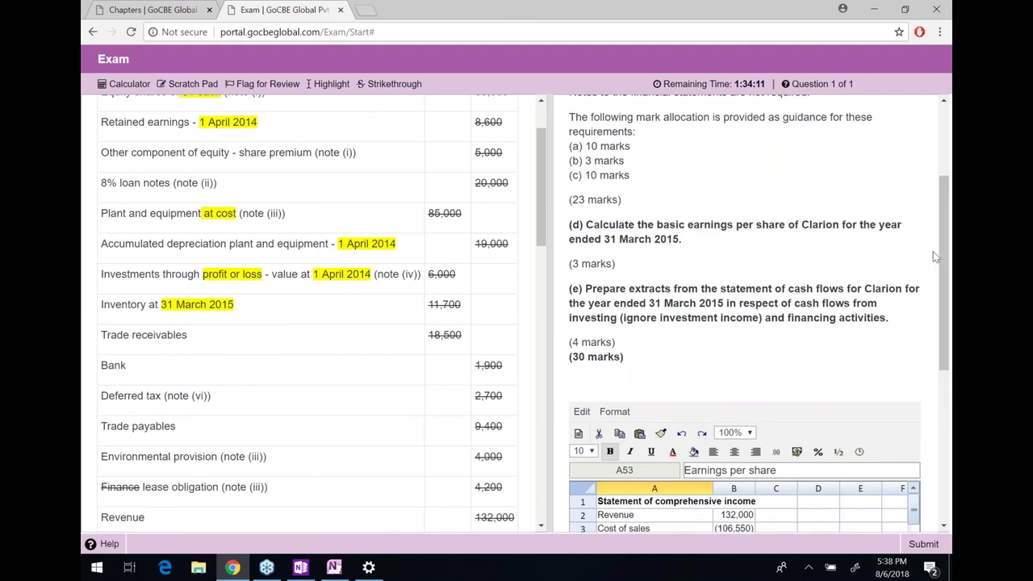
left_click_drag(946, 292, 948, 429)
scroll(742, 459, "down", 5)
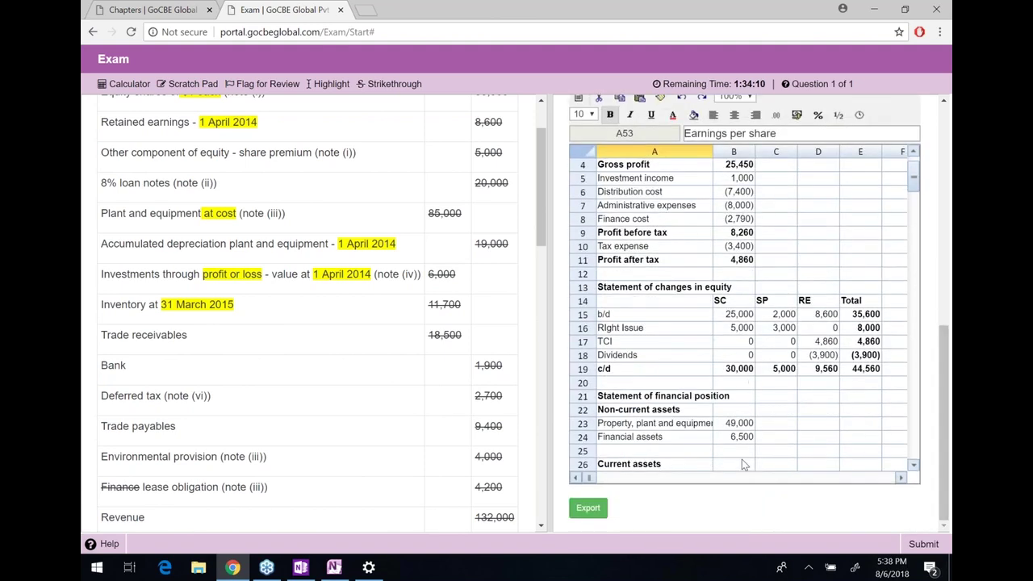
scroll(735, 355, "down", 8)
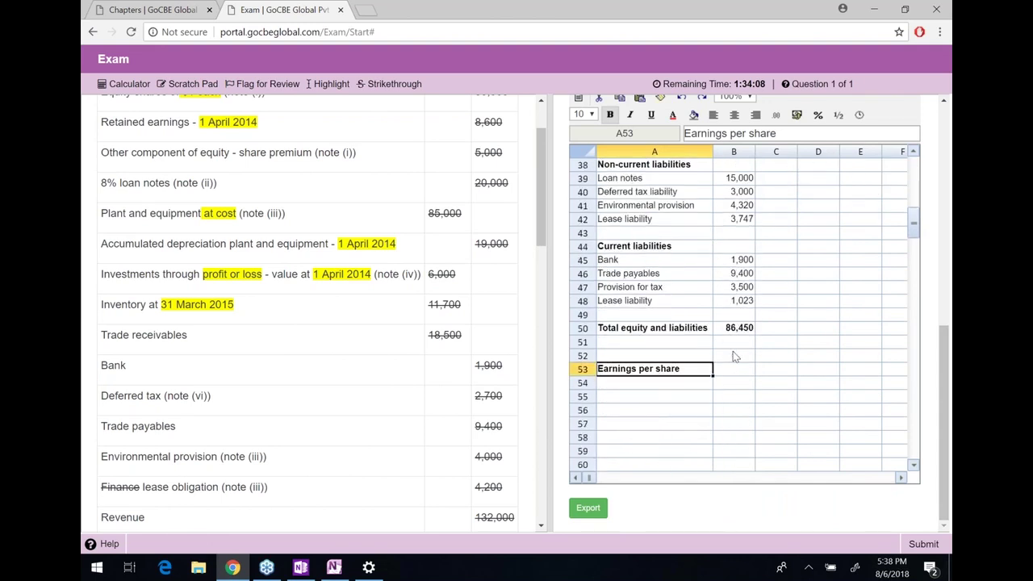
Enter the labels 'Profit attributable to ordinary share holders', 'WANOS' and 'Basic EPS' in A54:A56
left_click(691, 314)
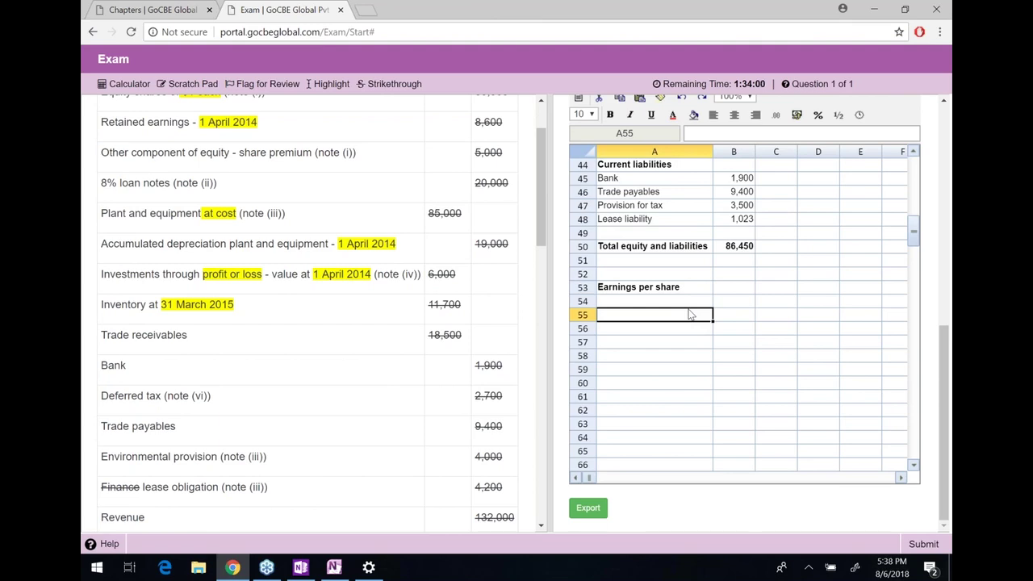
key("Up")
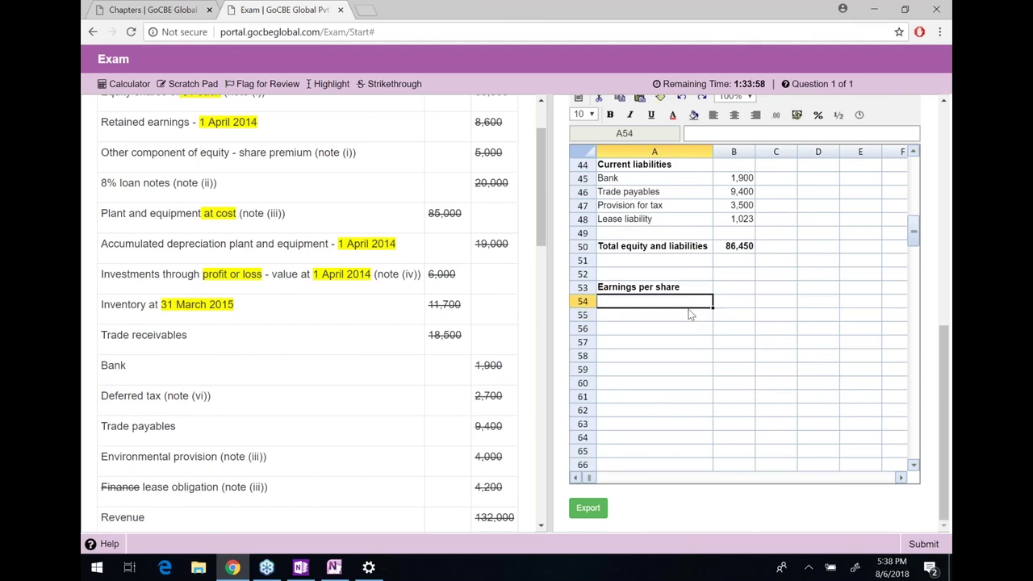
type("Profit tt")
key("BackSpace")
type("attributable to ordinary share holders")
key("Return")
type("WANOS")
key("Return")
type("Ba")
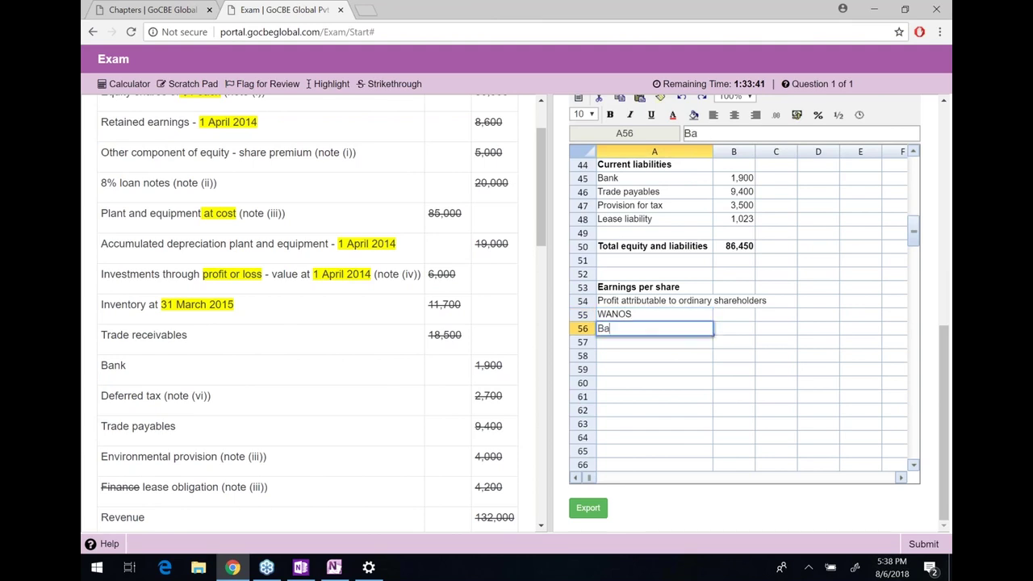
type("sic EPS")
key("Return")
key("Up")
key("Up")
key("Up")
key("Right")
key("Right")
key("Right")
Link D54 to profit after tax (=B11), shown as 4,860 with thousands separator
type("=")
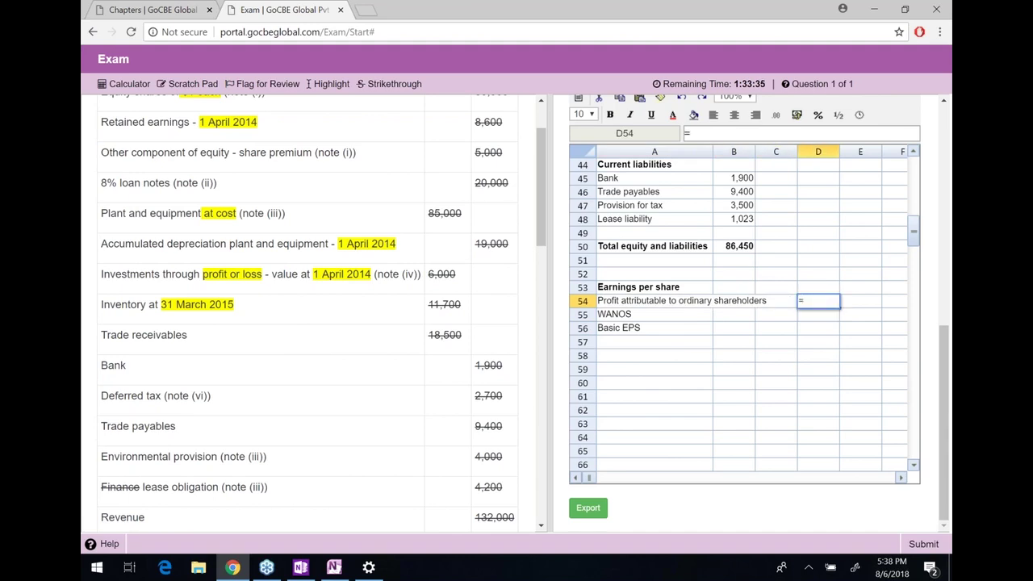
key("Up")
key("Up")
key("Up")
key("Up")
key("Up")
key("Up")
key("Up")
key("Up")
key("Up")
key("Up")
key("Up")
key("Up")
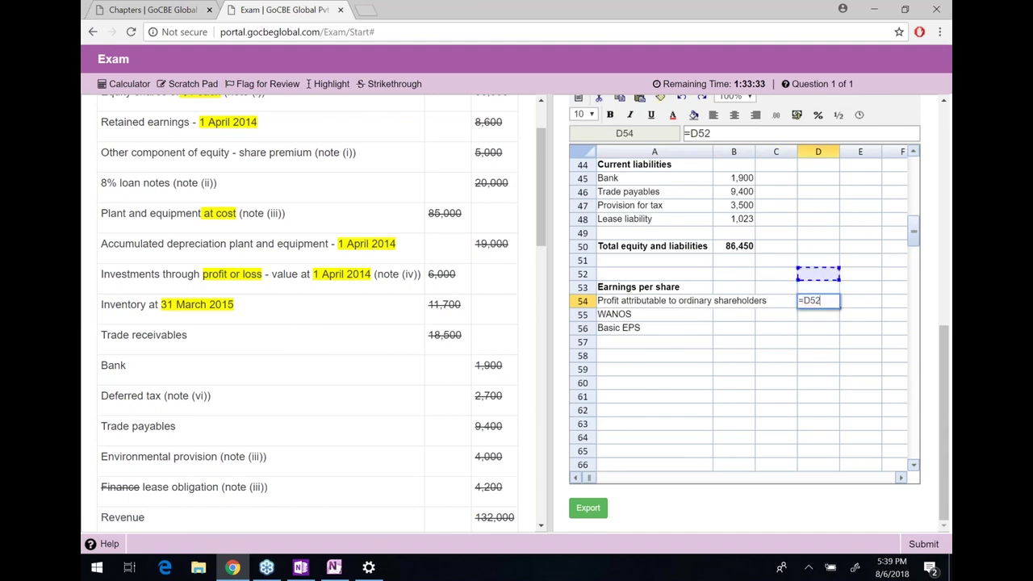
key("Up")
key("Up")
key("Up")
key("Up")
key("Up")
key("Up")
key("Up")
key("Up")
key("Up")
key("Up")
key("Up")
key("Up")
key("Up")
key("Up")
key("Up")
key("Up")
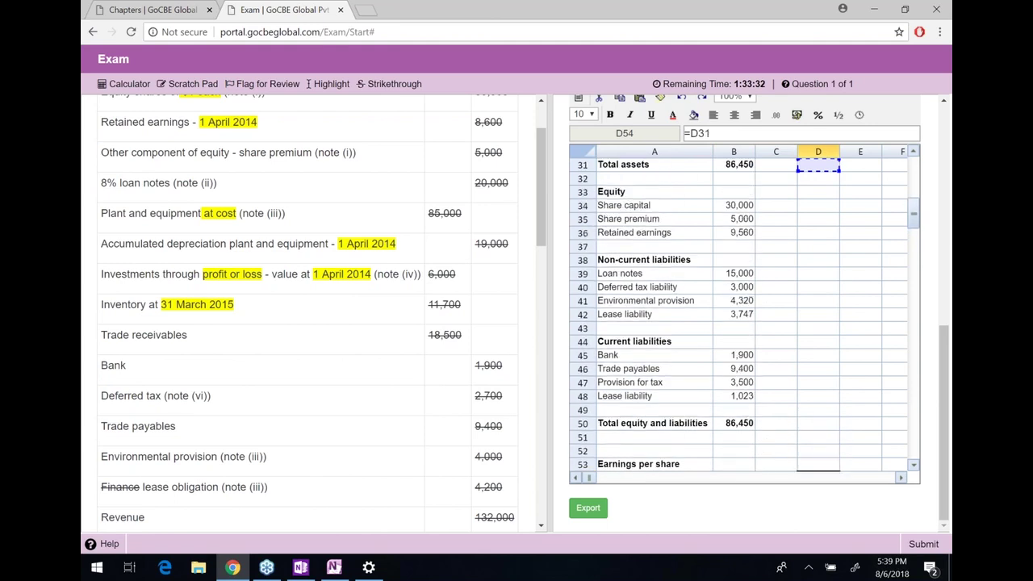
key("Up")
key("Up")
key("Up")
key("Up")
key("Up")
key("Up")
key("Up")
key("Up")
key("Up")
key("Up")
key("Up")
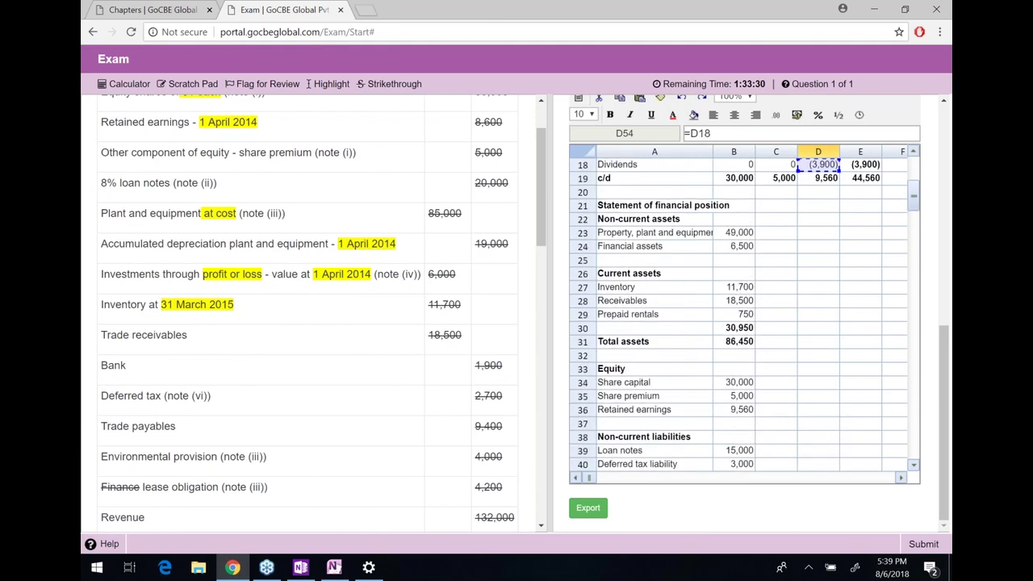
key("Up")
key("Up")
key("Up")
key("Up")
key("Up")
key("Up")
key("Down")
key("Down")
key("Left")
key("Left")
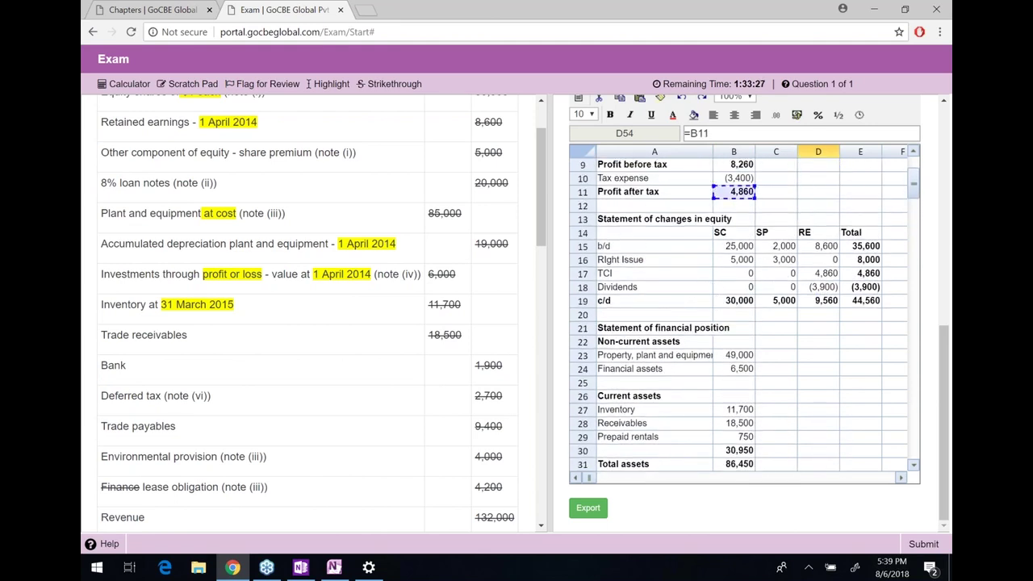
key("Return")
key("Down")
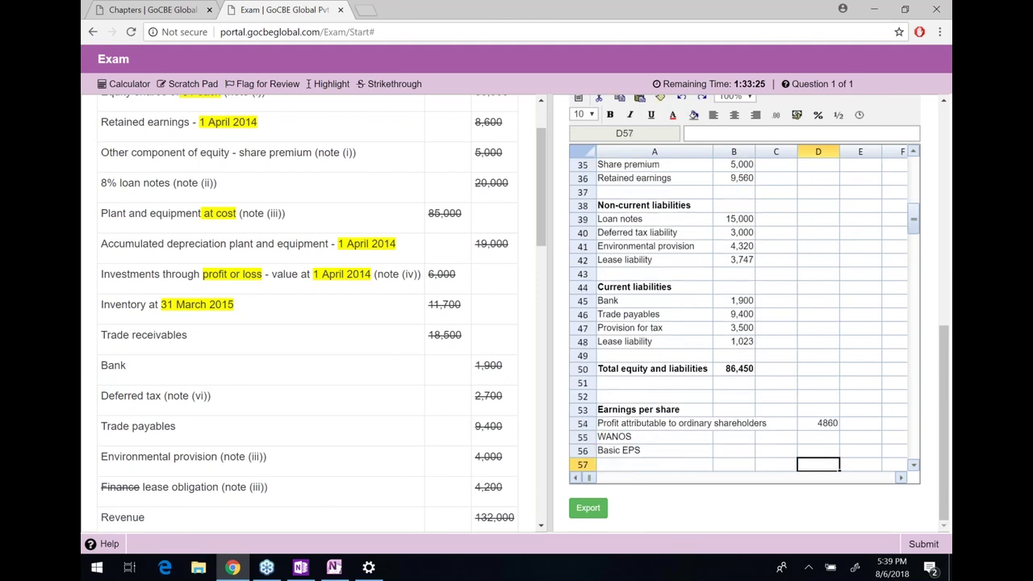
key("Up")
key("Up")
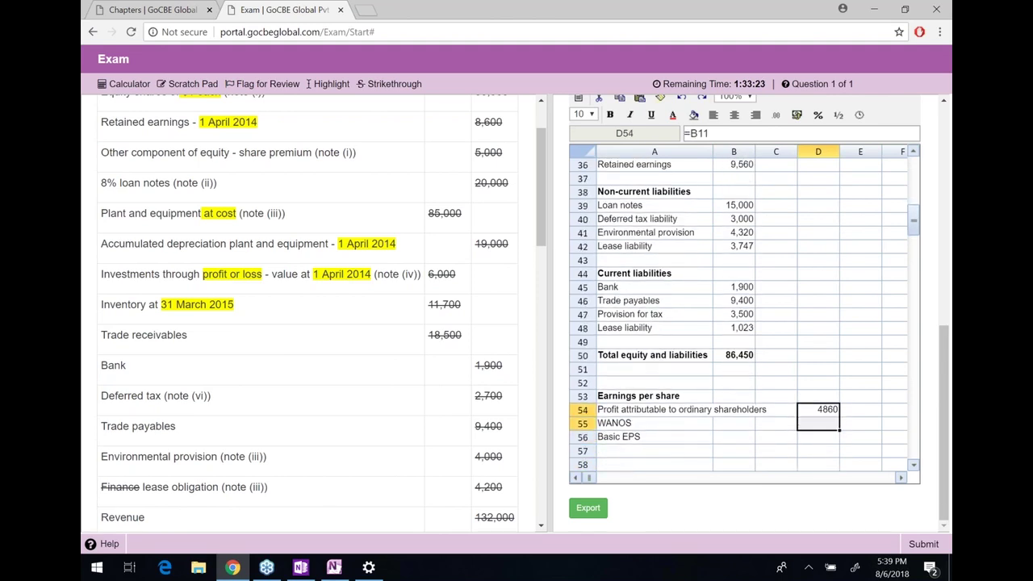
left_click(798, 118)
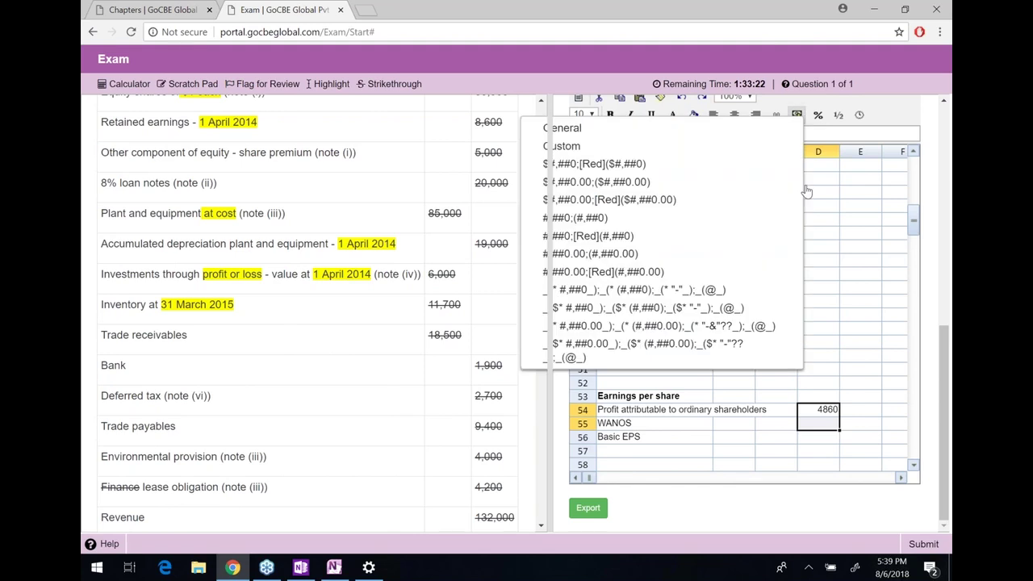
left_click(733, 220)
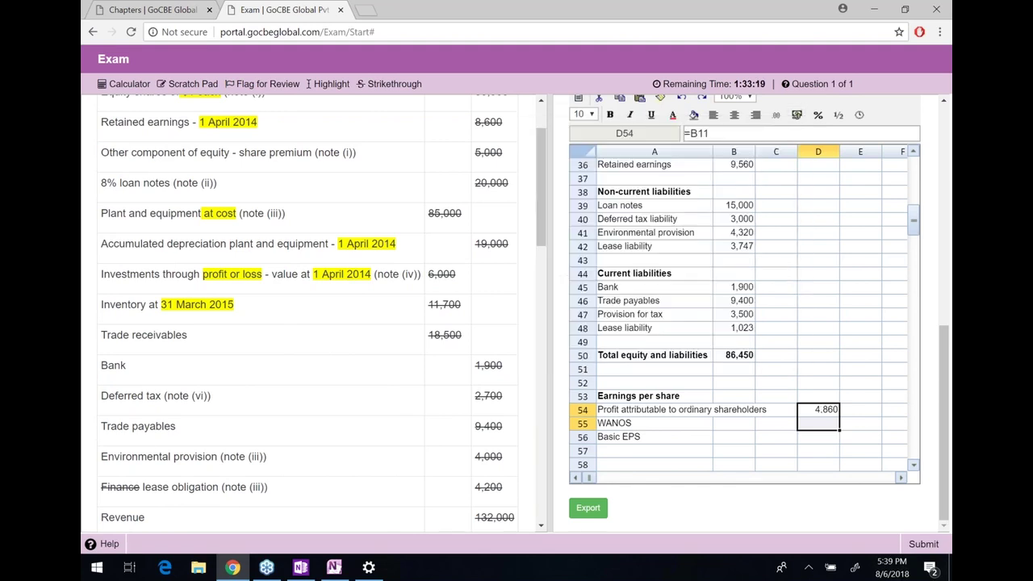
Enter Basic EPS in D56 as =D54/D55, profit divided by WANOS
left_click(818, 437)
type("=")
key("Up")
key("Up")
type("/")
key("Up")
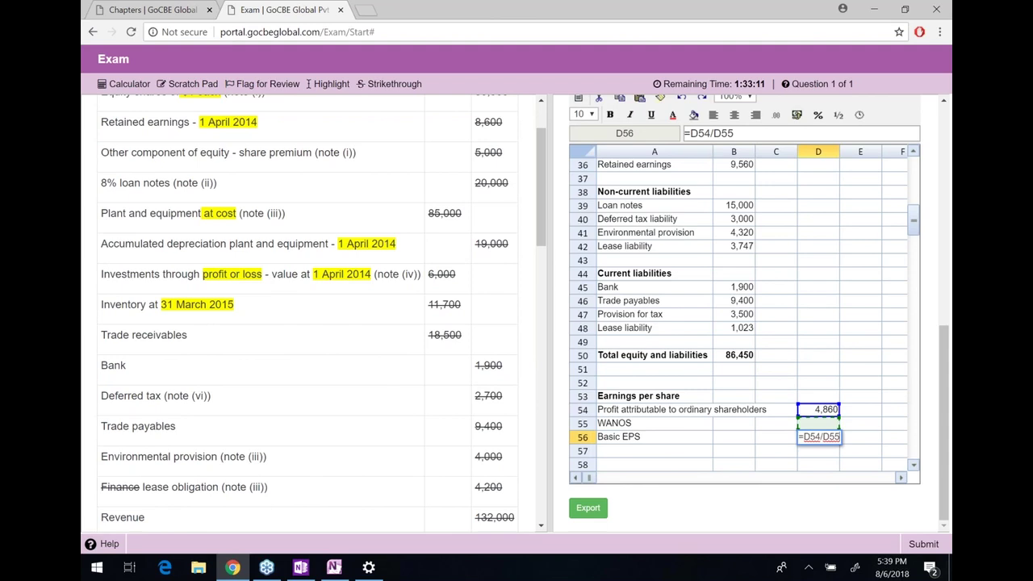
key("Return")
key("Up")
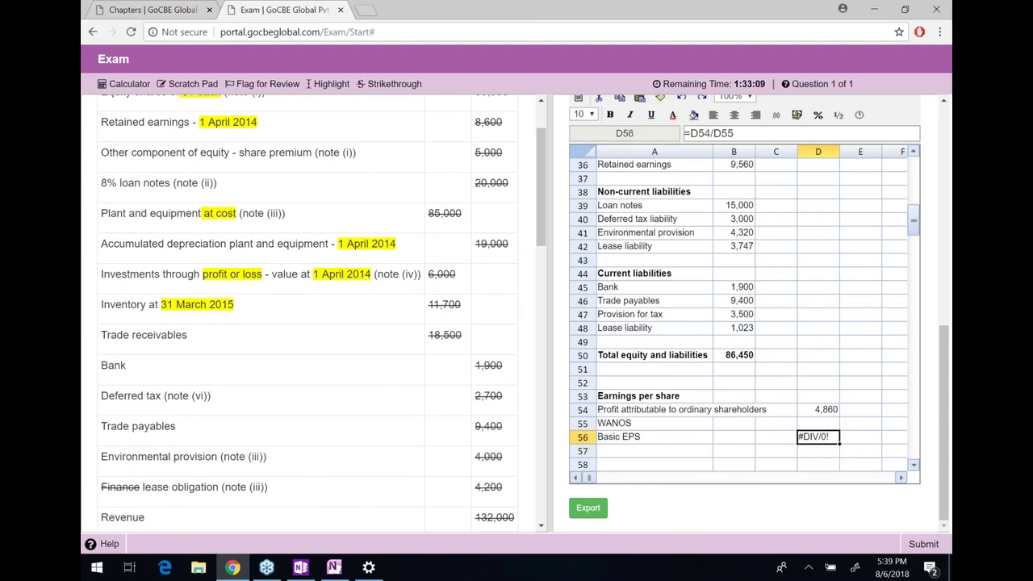
left_click(817, 423)
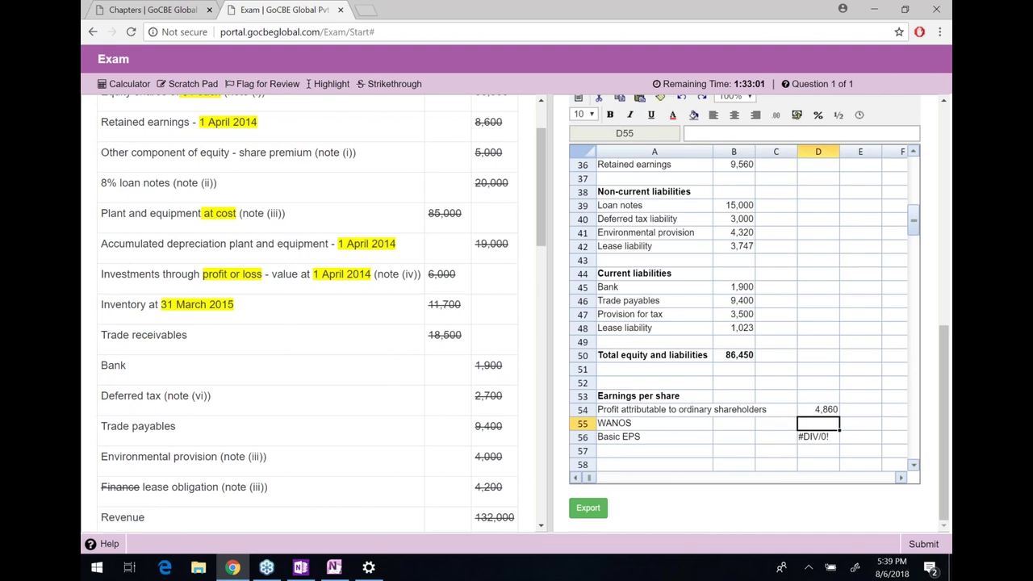
Start the side working with an Opening row dated 1-Apr-2014 and 25,000 shares
key("Right")
key("Right")
key("Right")
key("Right")
key("Right")
key("Right")
key("Right")
key("Right")
key("Right")
key("Right")
key("Right")
key("Down")
key("Down")
key("Down")
key("Down")
key("Down")
key("Down")
key("Down")
key("Down")
key("Down")
key("Down")
key("Down")
key("Down")
key("Down")
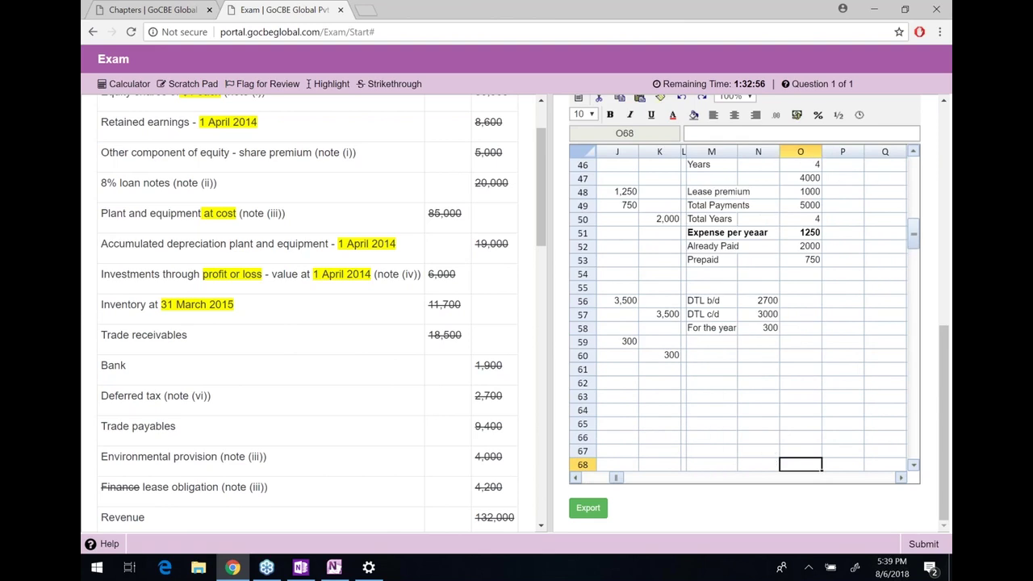
key("Down")
key("Down")
key("Down")
key("Down")
key("Down")
key("Down")
key("Down")
key("Down")
key("Down")
key("Left")
key("Left")
key("Left")
key("Up")
key("Right")
key("Up")
key("Up")
key("Up")
key("Up")
key("Up")
key("Up")
key("Up")
key("Up")
key("Up")
key("Up")
key("Up")
key("Up")
key("Up")
key("Up")
key("Up")
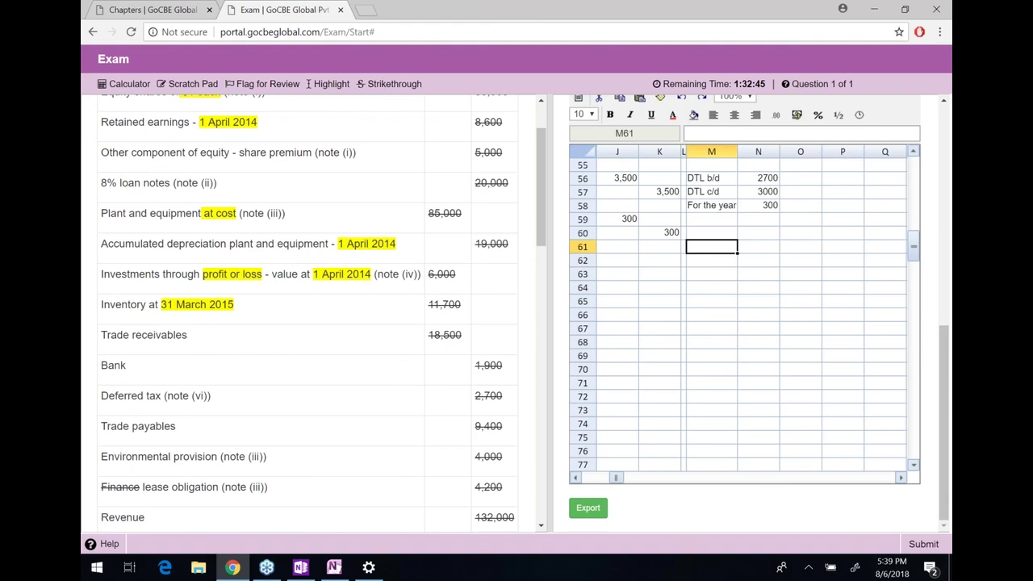
type("Opening")
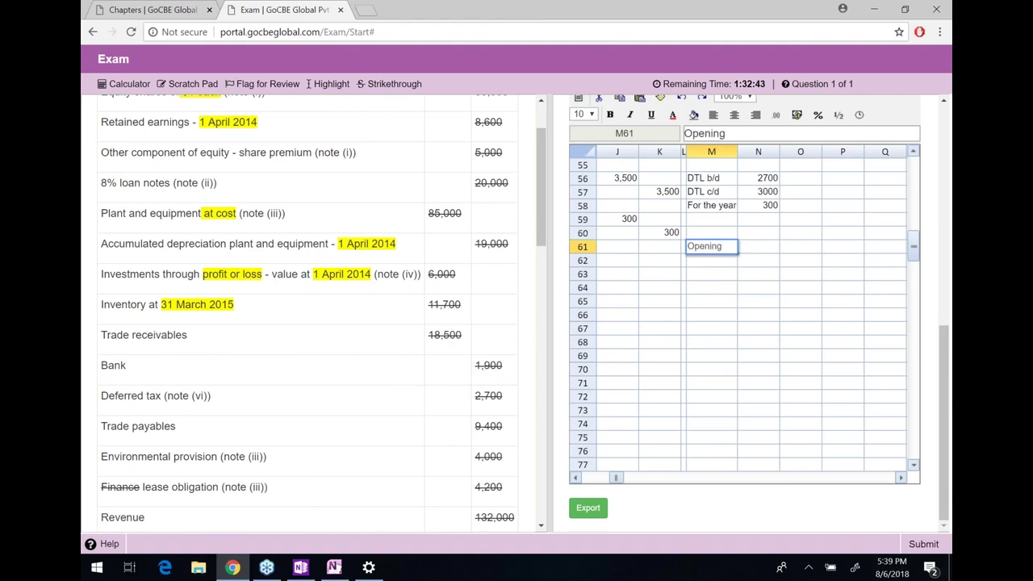
key("Return")
left_click(757, 246)
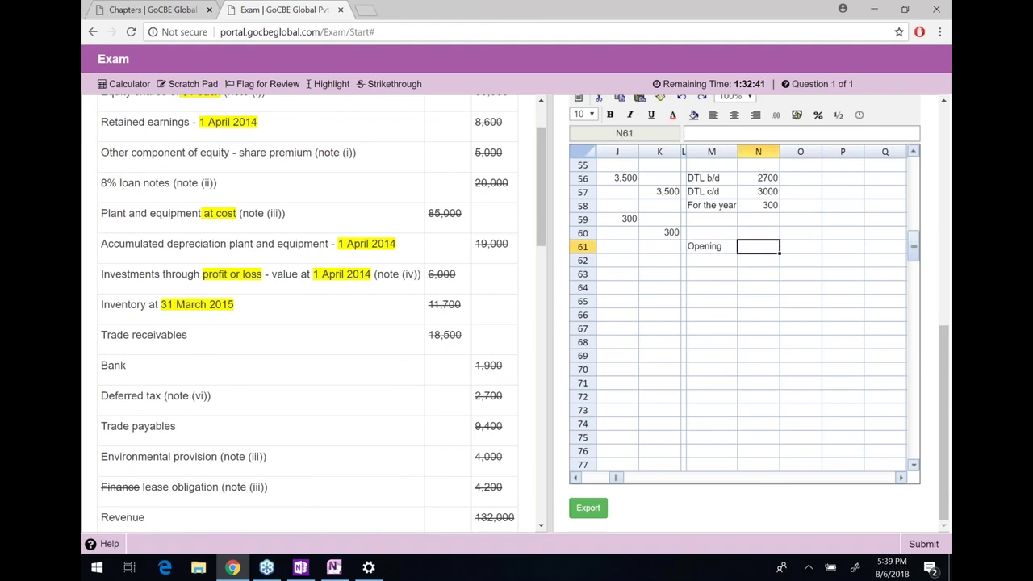
type("9560")
left_click(711, 246)
key("ctrl+z")
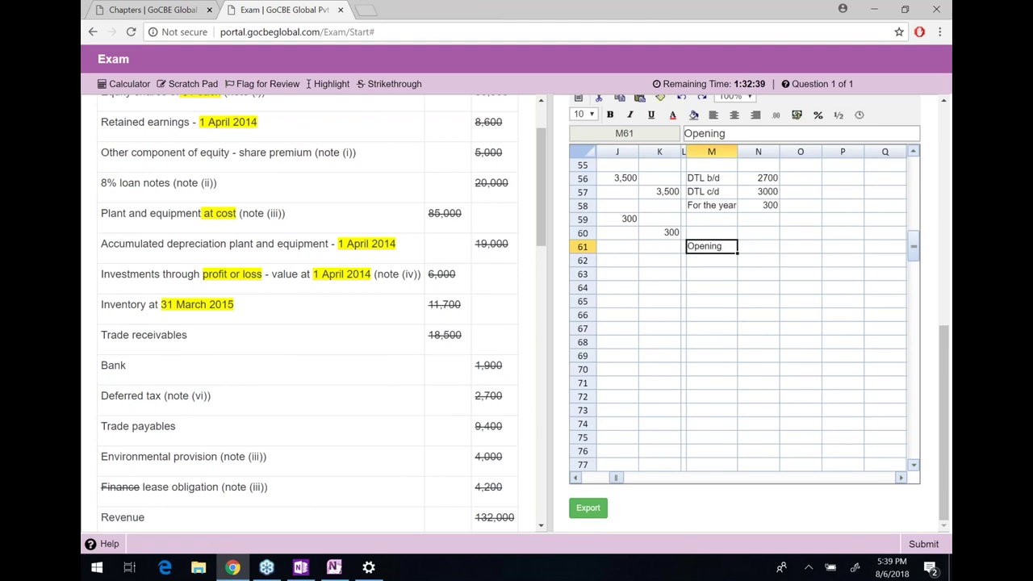
key("ctrl+z")
type("1-Ap")
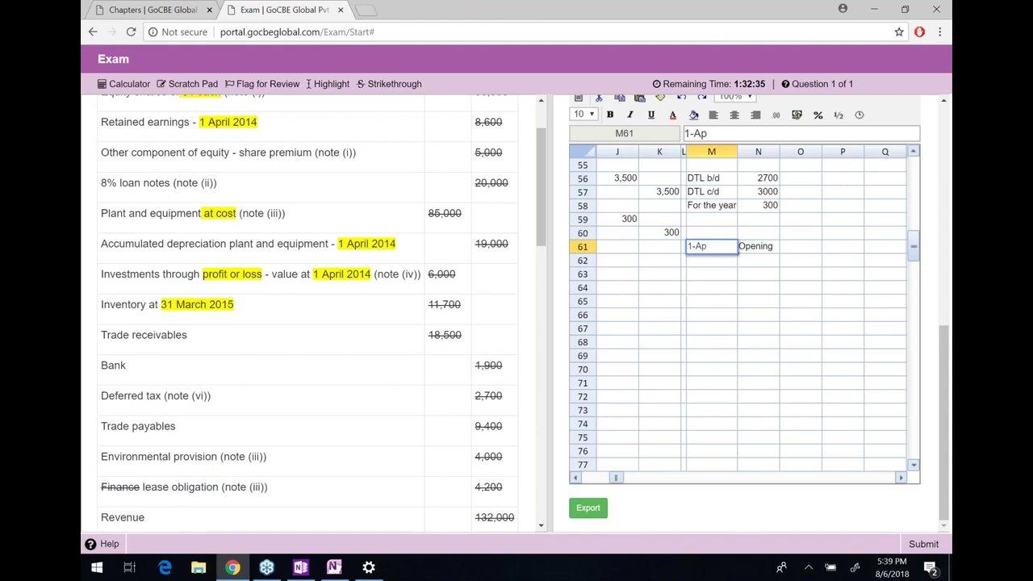
type("r-2014")
key("Return")
key("Up")
key("Right")
key("Right")
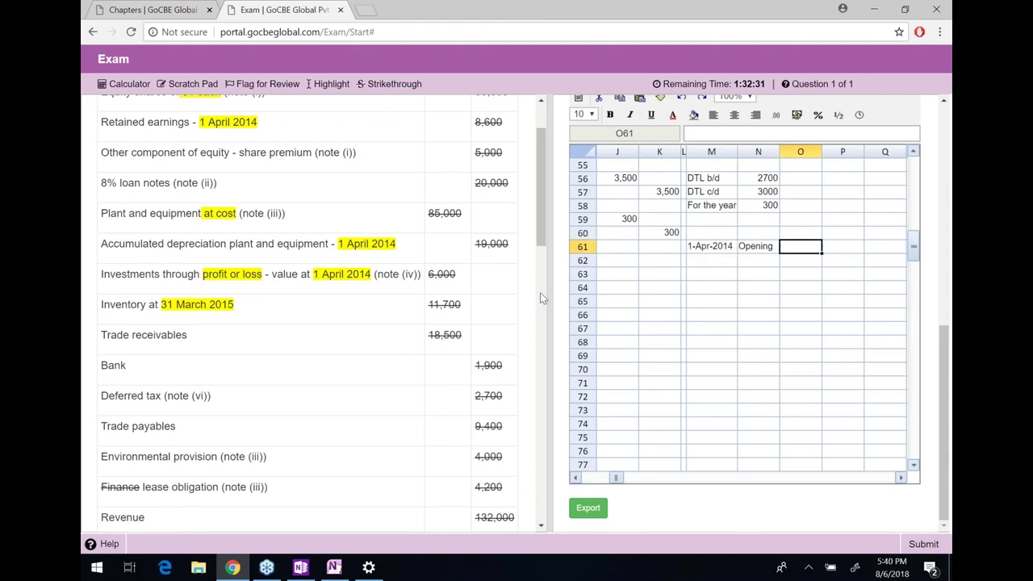
type("25000")
key("Return")
Add a Right Issue row of 5,000 shares dated 1-Oct-2014
key("Left")
key("Left")
key("Right")
type("RIght Issue")
key("Return")
key("Right")
key("Right")
key("Left")
key("Up")
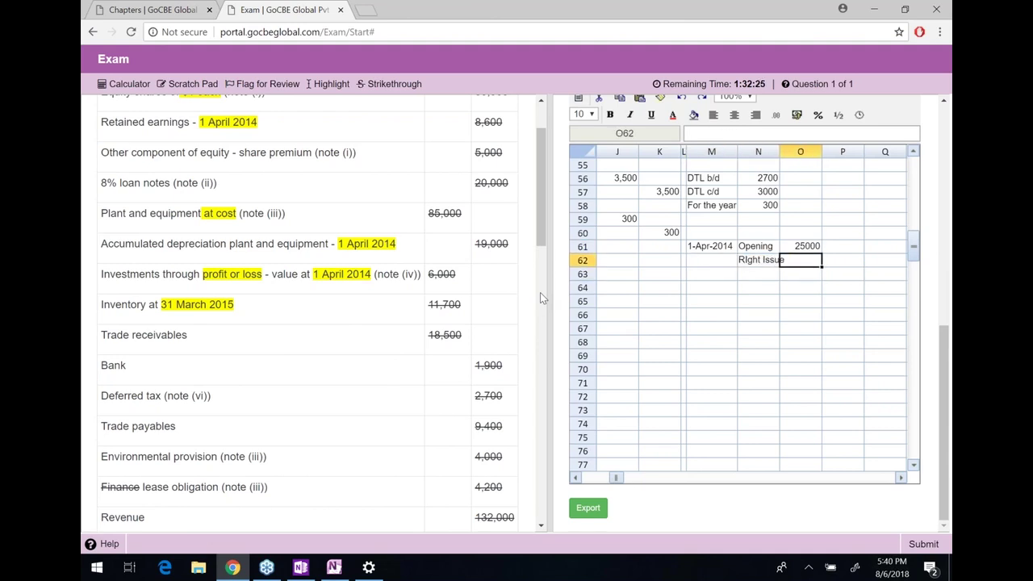
key("Left")
key("Right")
type("5000")
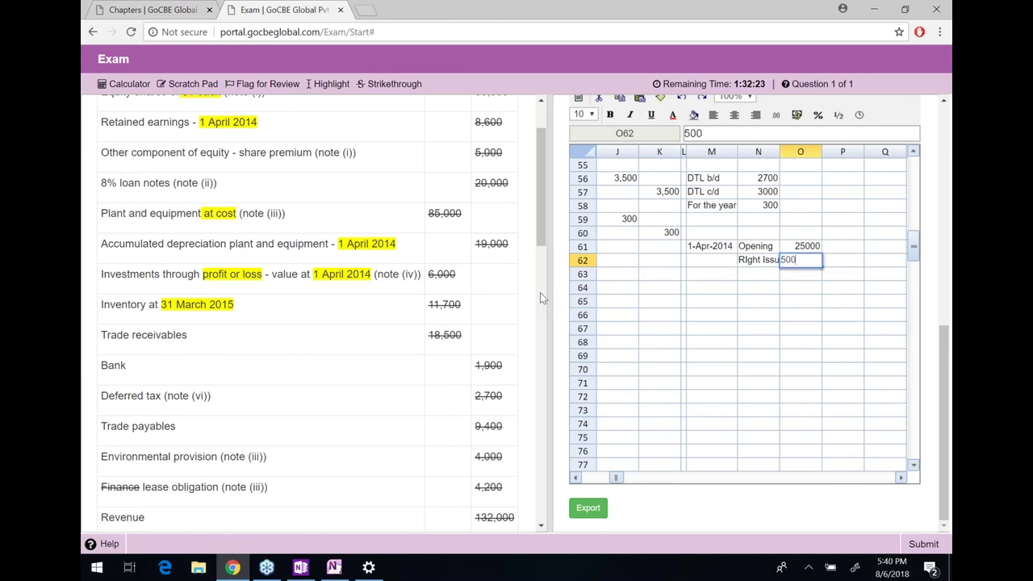
key("Return")
key("Left")
key("Left")
key("Up")
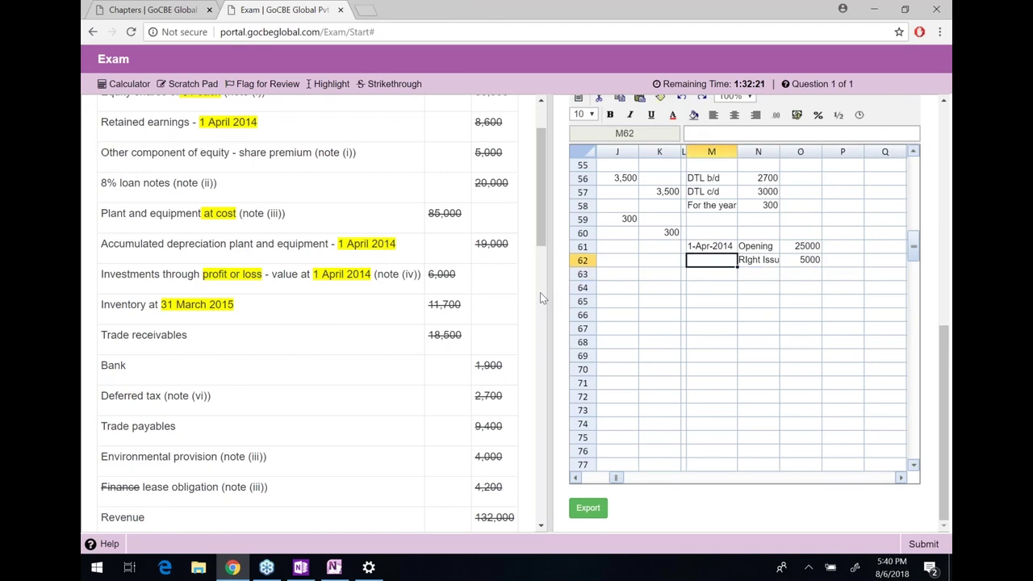
scroll(332, 289, "down", 8)
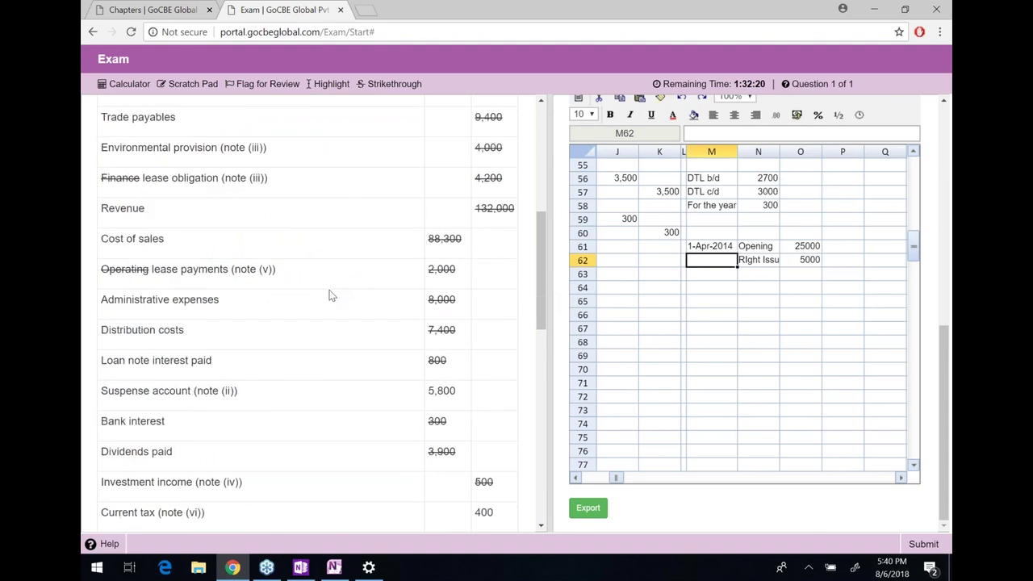
scroll(314, 315, "down", 3)
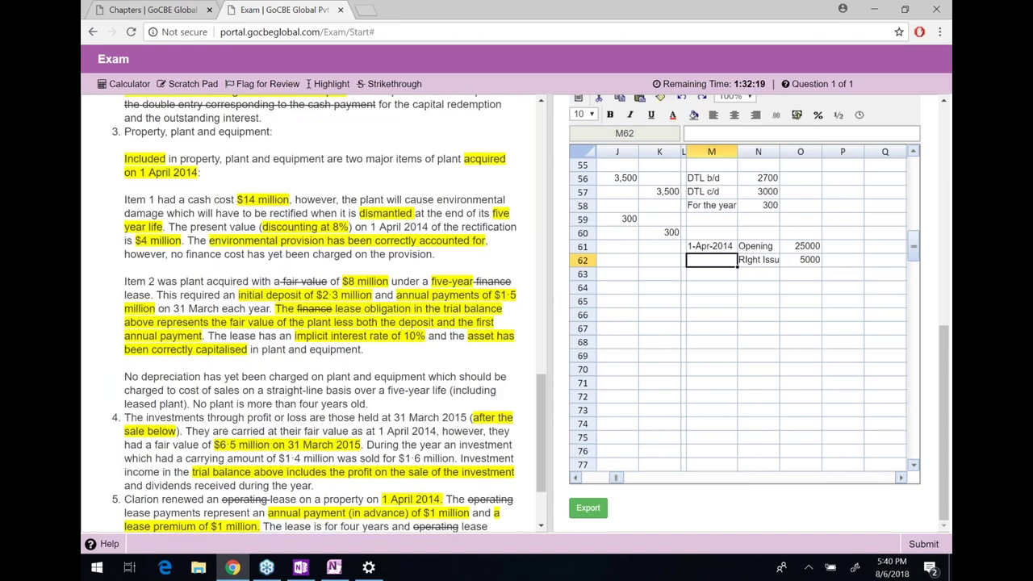
scroll(315, 315, "up", 2)
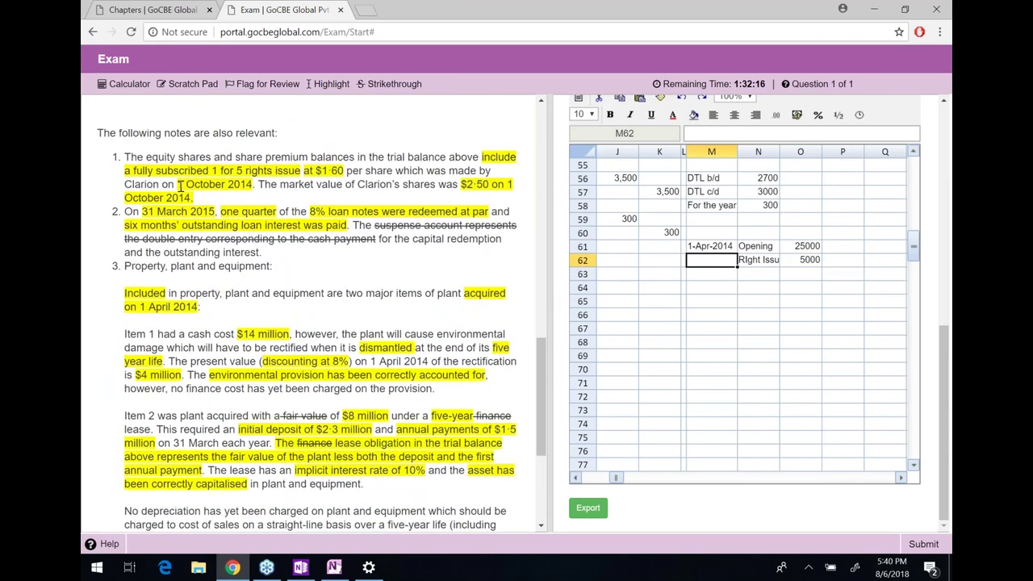
type("1-O")
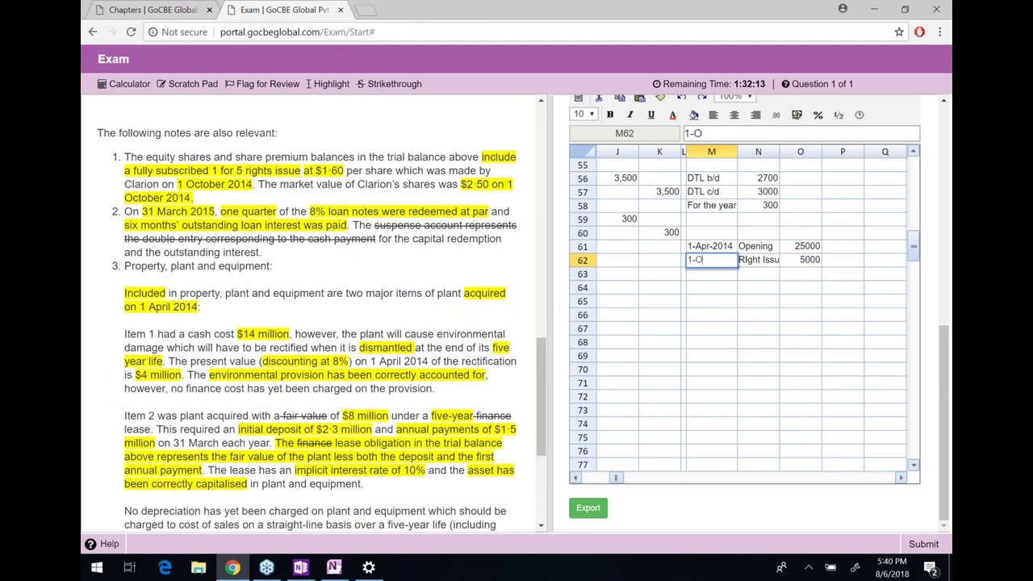
type("ct-2014")
key("Return")
Add a closing row totalling 30,000 with =SUM and format the share amounts as #,##0
key("Right")
type("closing")
key("Right")
type("=SUM(")
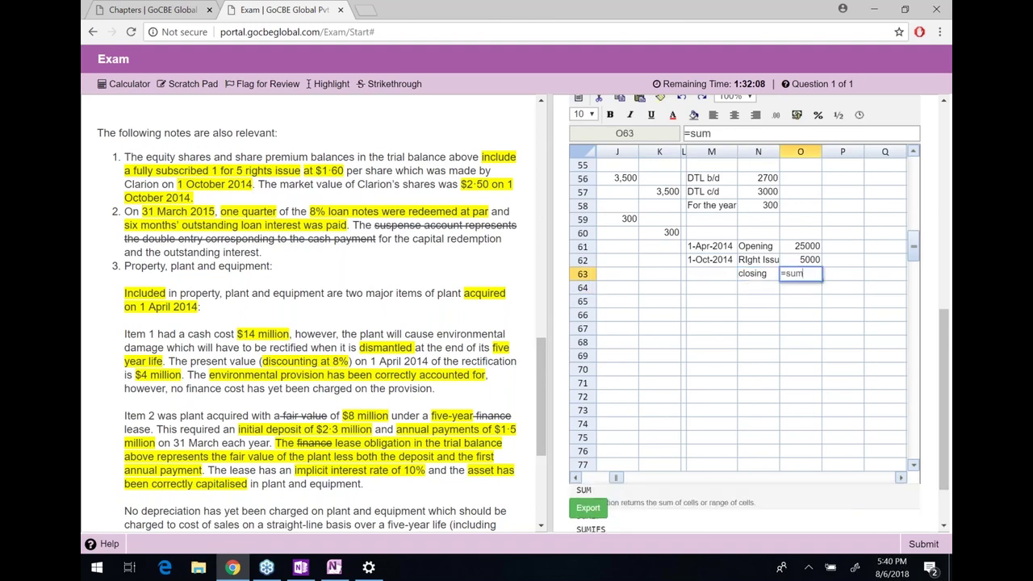
key("Up")
key("shift+Up")
type(")")
key("Return")
key("Up")
key("Up")
key("Up")
key("shift+Down")
key("shift+Down")
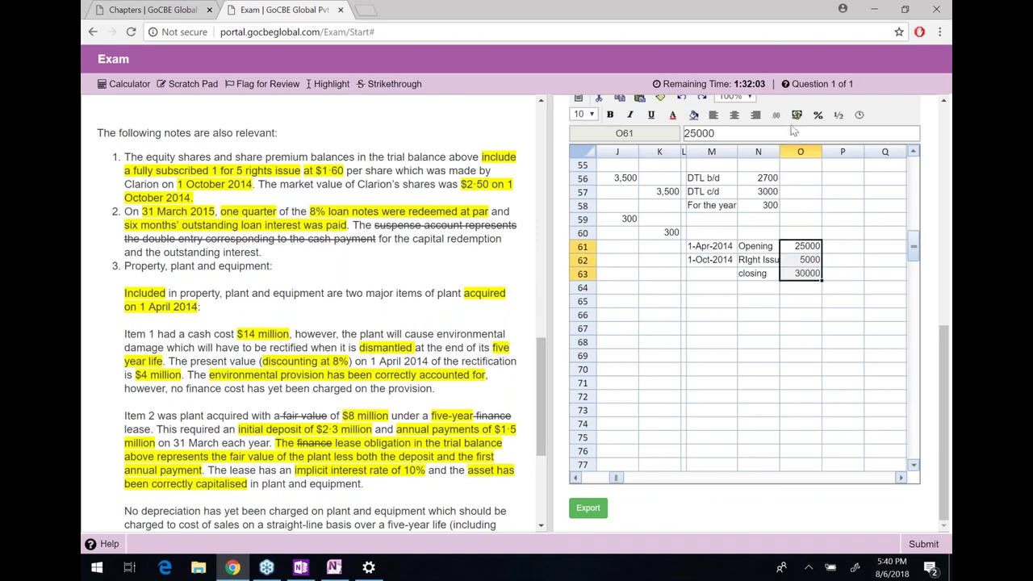
left_click(778, 115)
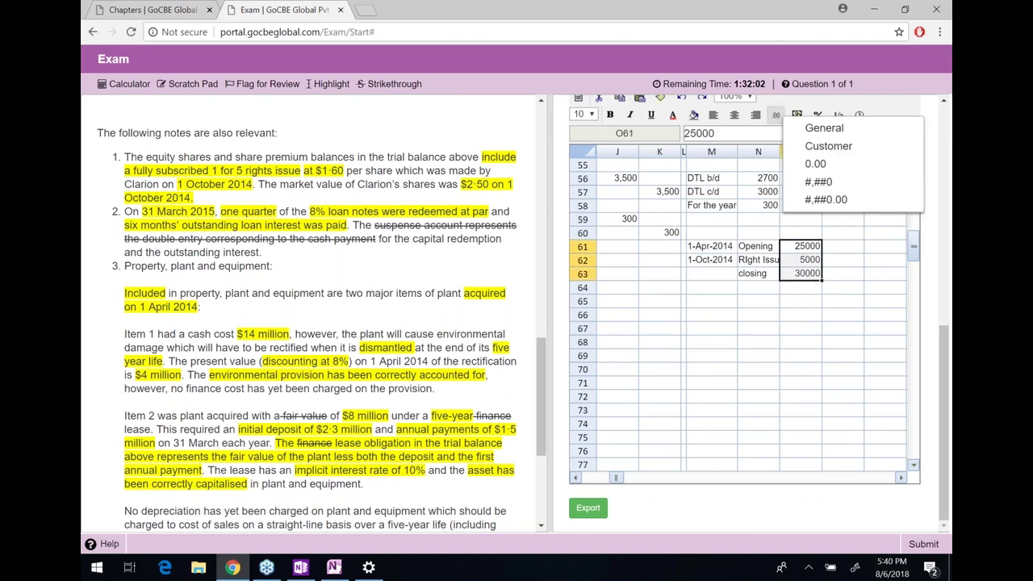
left_click(817, 188)
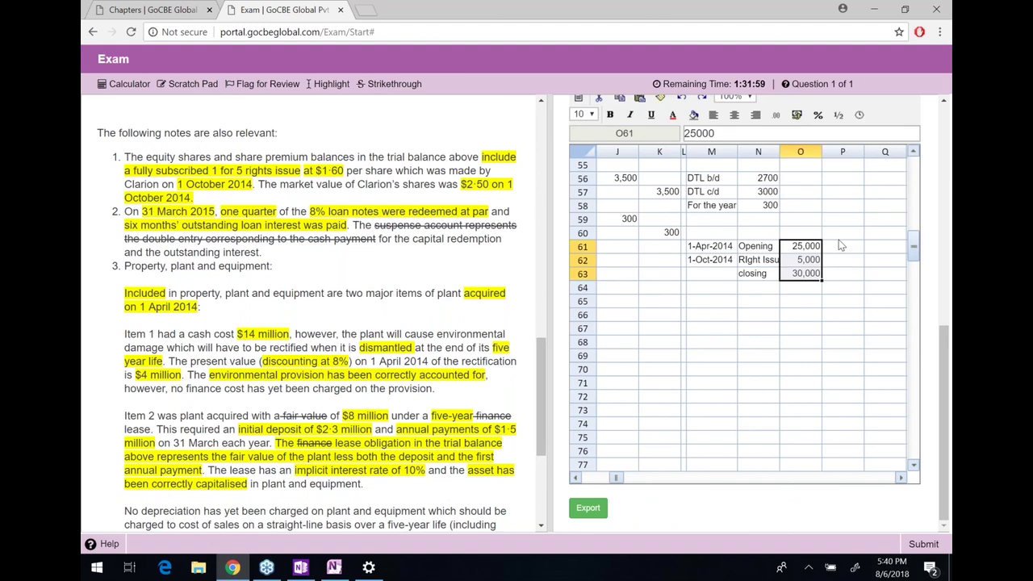
Add column headings Shares, Months, AF and WANOS above the table
left_click(839, 239)
key("Left")
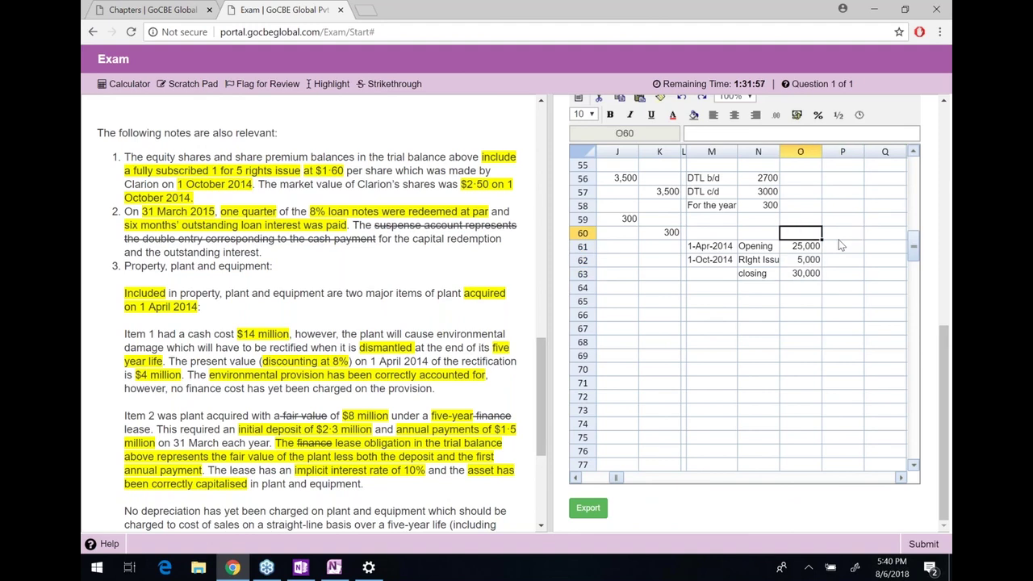
type("Shares")
key("Right")
type("Months")
key("Down")
key("Down")
Enter 6 months for the opening and closing rows
key("Down")
key("Down")
key("Up")
key("Up")
key("Up")
key("Right")
key("Up")
type("AF")
key("Right")
type("WANOS")
key("Return")
key("Left")
key("Left")
key("Left")
key("Left")
key("Left")
key("Down")
key("Up")
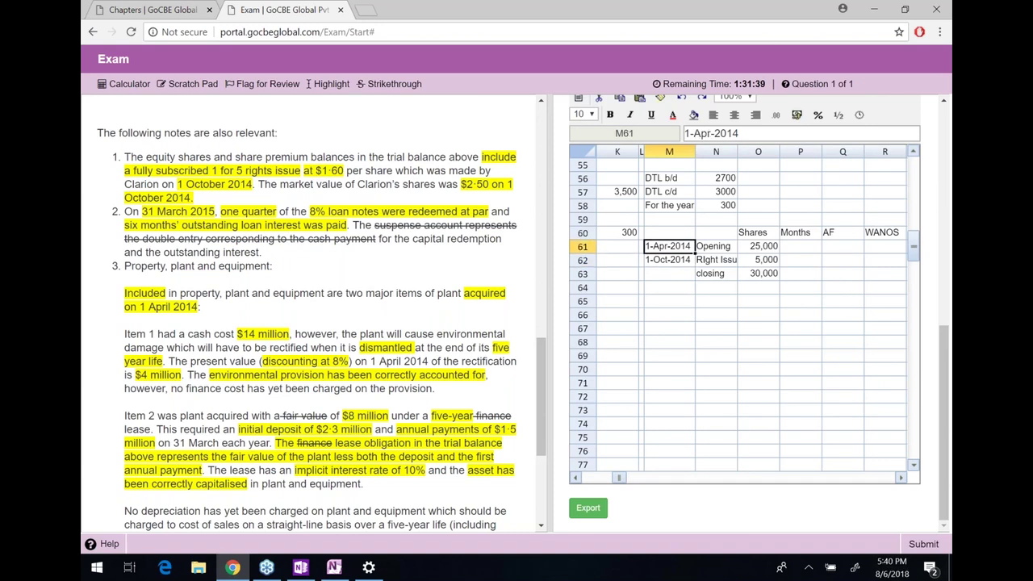
key("Right")
key("Right")
key("Right")
type("6")
key("Return")
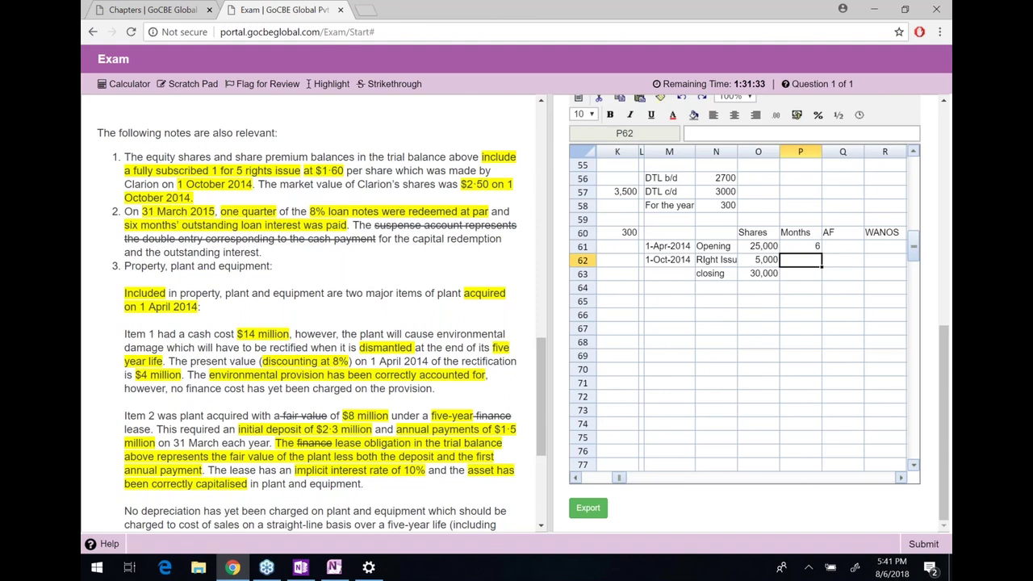
type("6")
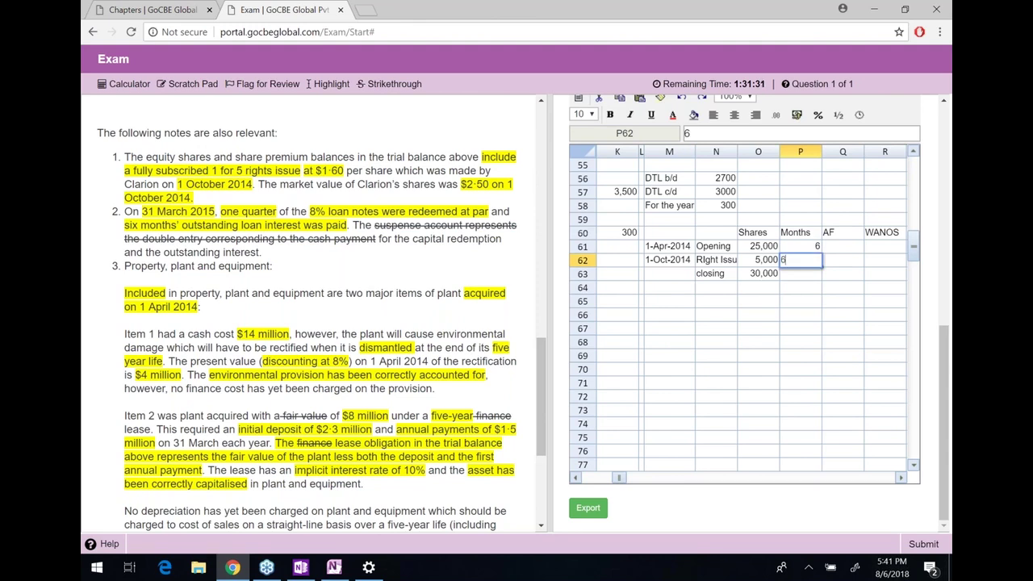
key("BackSpace")
key("Return")
type("6")
key("Return")
key("Up")
key("Up")
key("Up")
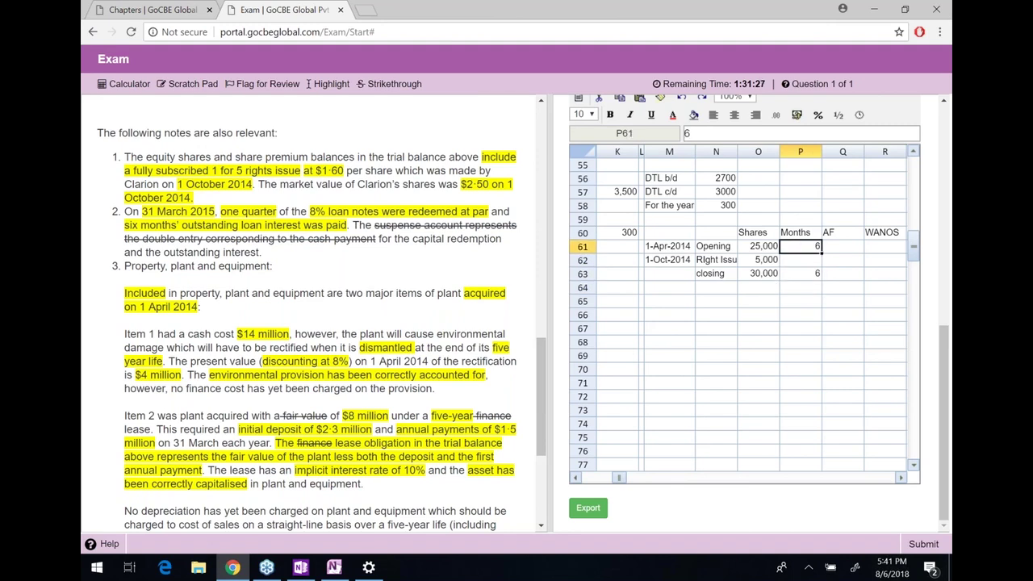
Add a bold 'Adjustment factor' heading in the empty rows below the table
key("Down")
key("Up")
key("Right")
key("shift+Left")
key("shift+Left")
key("shift+Left")
key("shift+Left")
key("Right")
key("Left")
key("shift+Left")
key("shift+Right")
key("shift+Left")
key("shift+Right")
key("Down")
key("Down")
key("Down")
key("Down")
key("Down")
key("Left")
key("Left")
key("Left")
key("Left")
key("Up")
type("Adjustment factor")
key("Return")
key("Up")
key("ctrl+b")
key("Down")
Enter share counts 5 and 1 with a =SUM total of 6 below them
type("5")
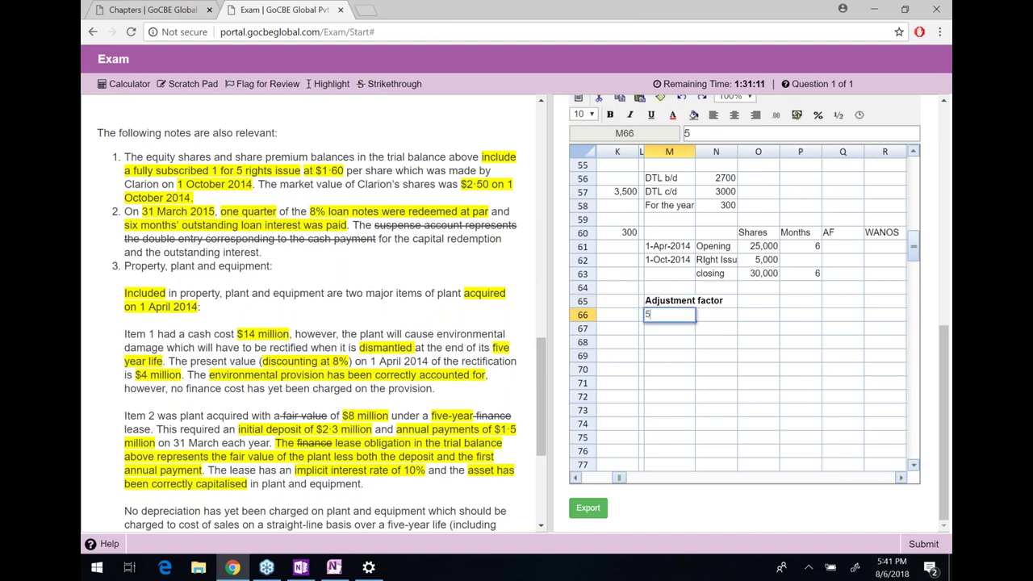
key("Return")
type("1")
key("Return")
type("=sum(")
key("Up")
key("shift+Up")
type(")")
key("Return")
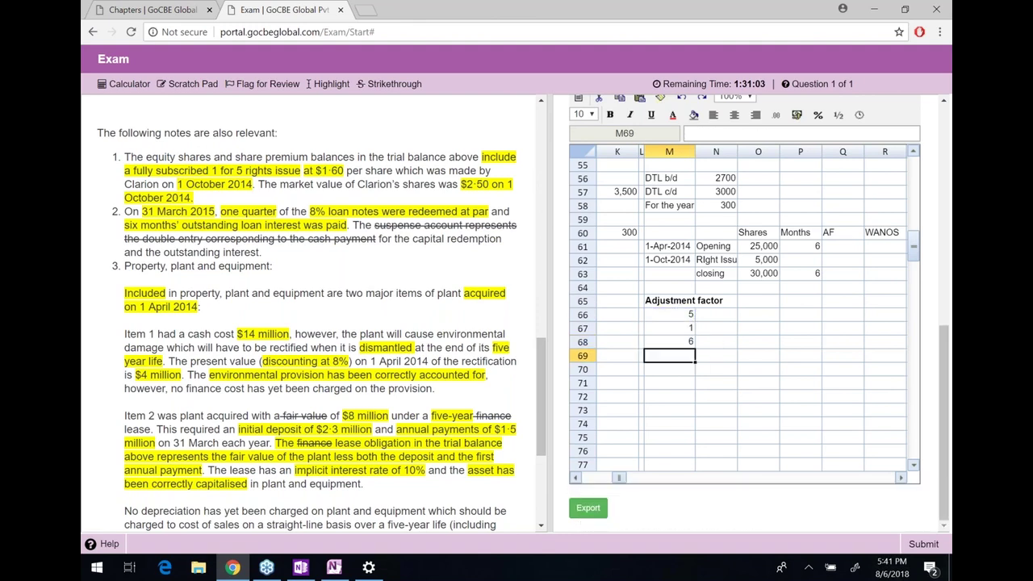
left_click(669, 341)
left_click(669, 328)
Enter prices 2.5 and 1.60 beside the share counts
left_click(716, 314)
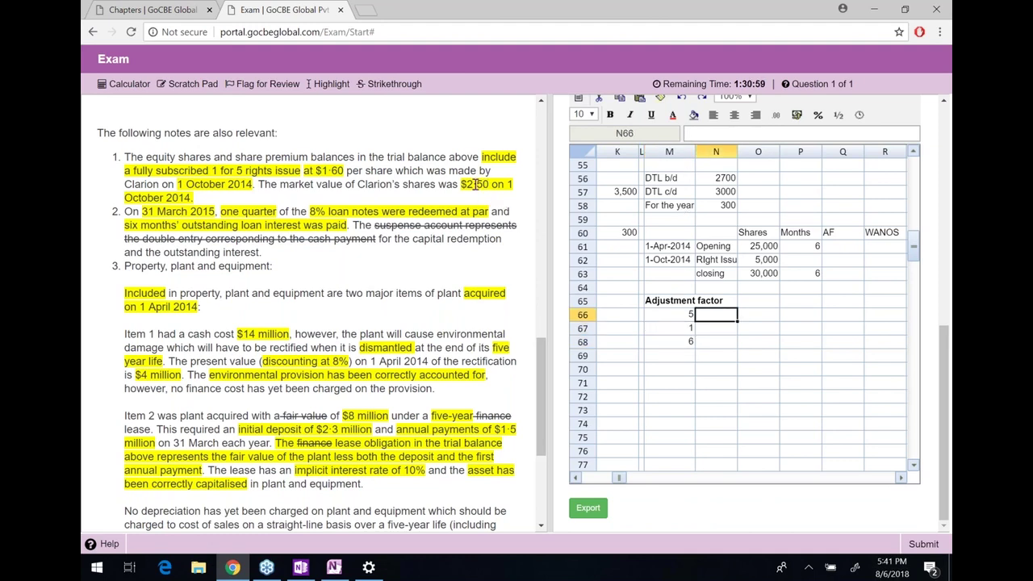
type("2.5")
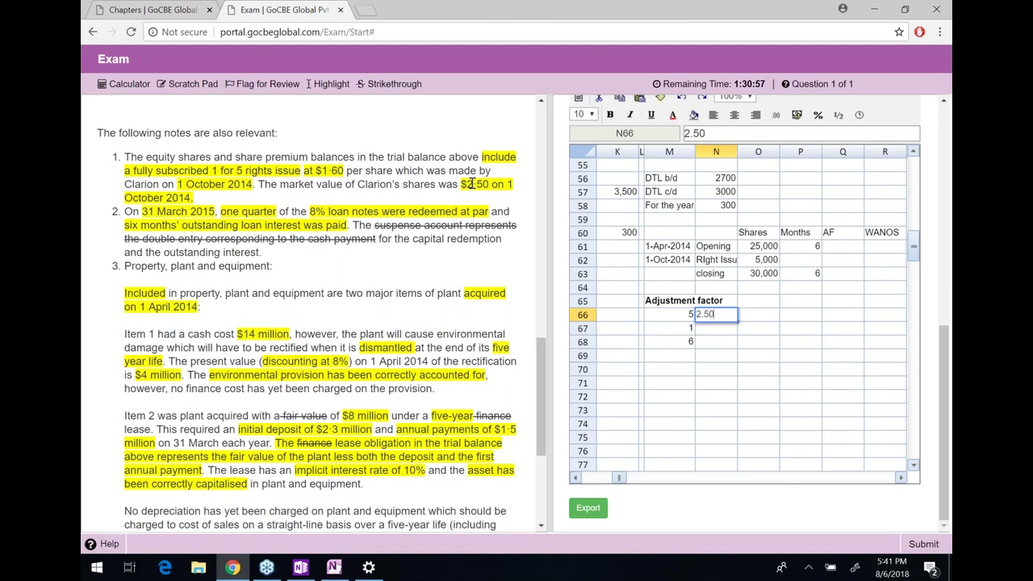
key("Return")
type("1.60")
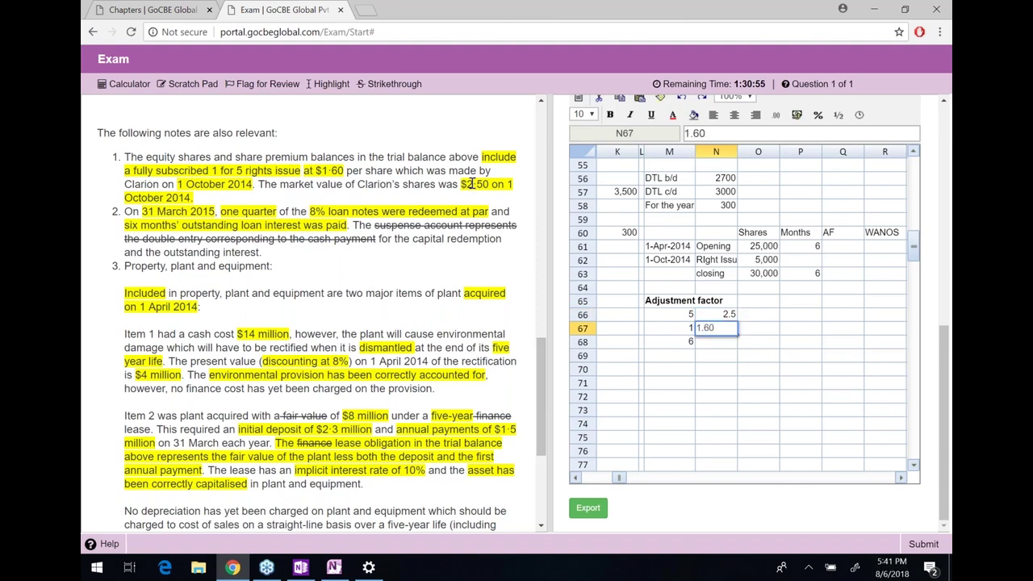
key("Return")
Calculate the share values as shares × price: 12.5 and 1.6
key("Up")
key("Up")
key("Right")
type("=")
key("Left")
type("*")
key("Left")
key("Left")
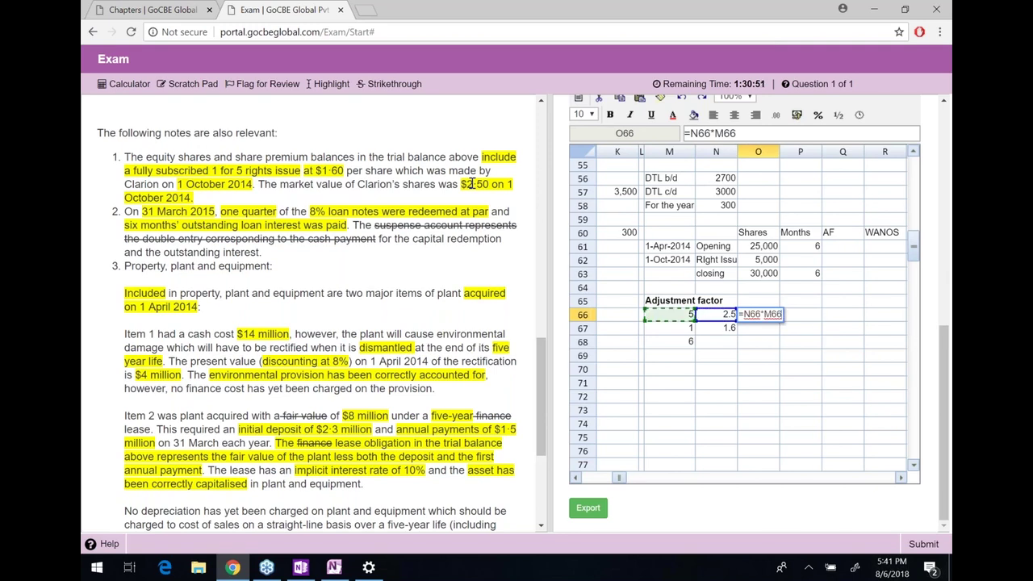
key("Return")
key("Down")
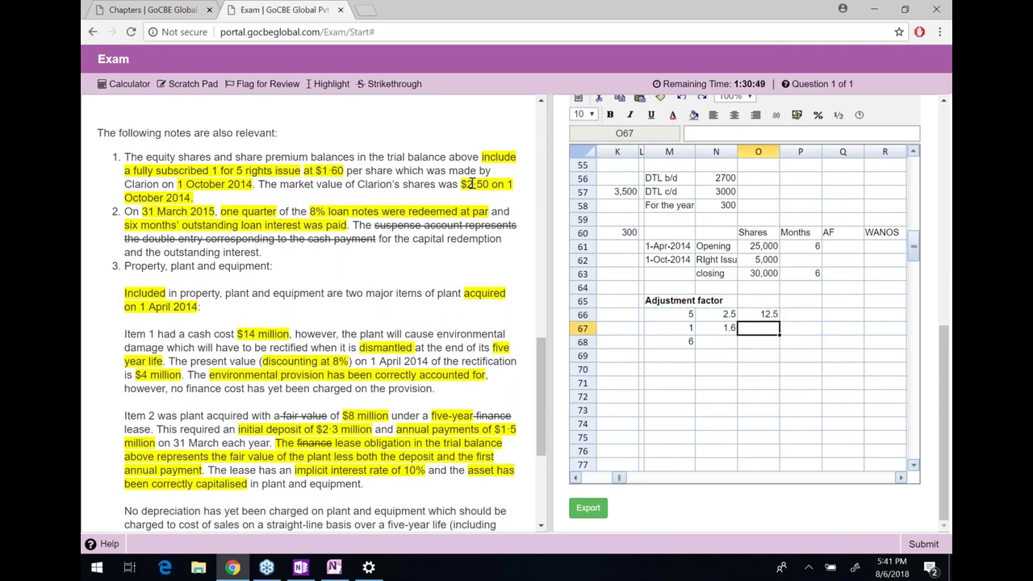
type("=")
key("Left")
type("*")
key("Left")
key("Left")
key("Return")
Total the values to 14.1 and add an 'Ex-right price' row giving 2.35
type("=sum(")
key("Up")
key("shift+Up")
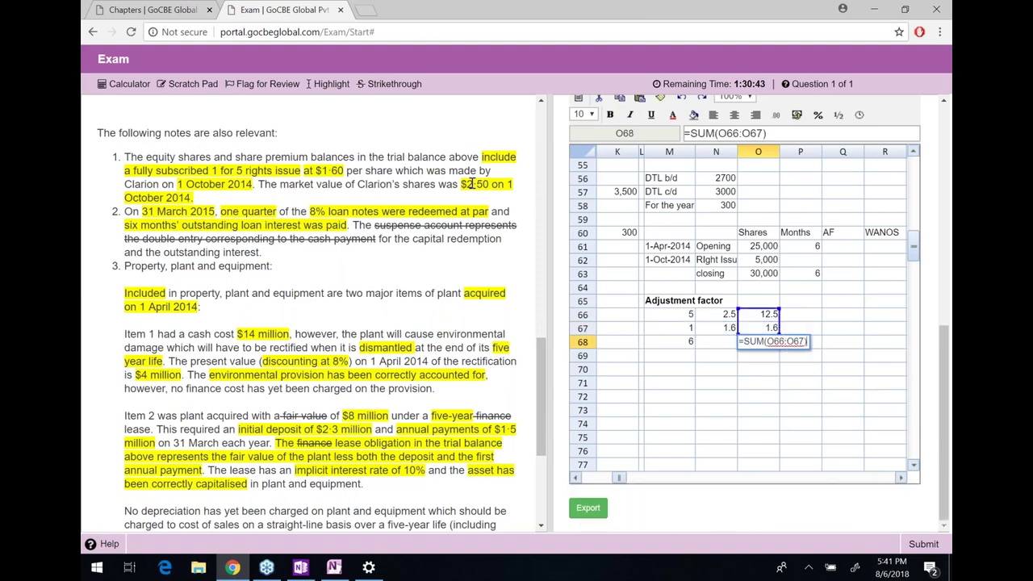
key("Return")
key("Left")
key("Left")
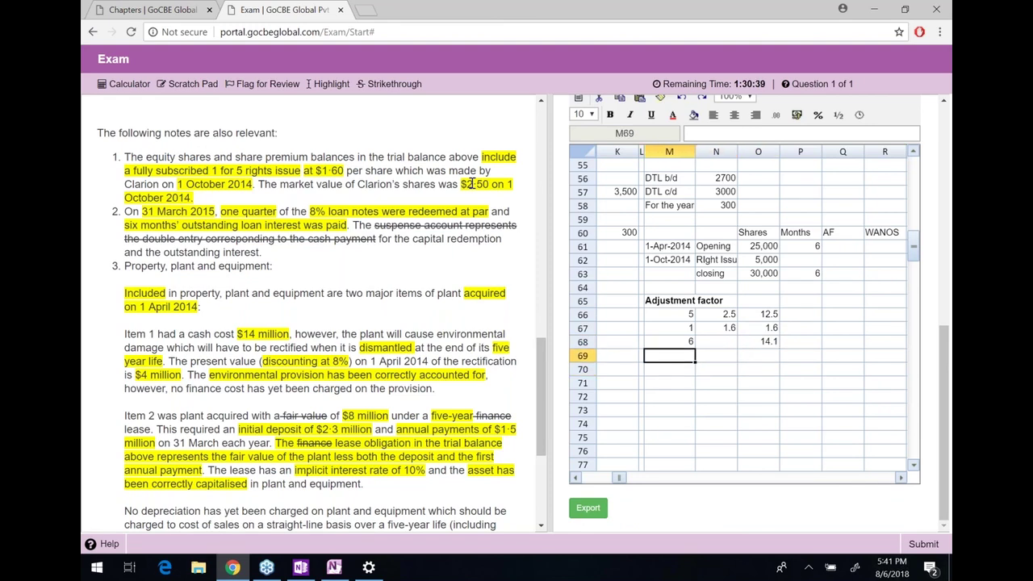
type("Ex-right price")
key("Tab")
key("Tab")
type("=")
key("Up")
type("/")
key("Left")
key("Left")
key("Up")
key("Return")
Move to the next row's label cell, typing and then erasing a partial label
key("Up")
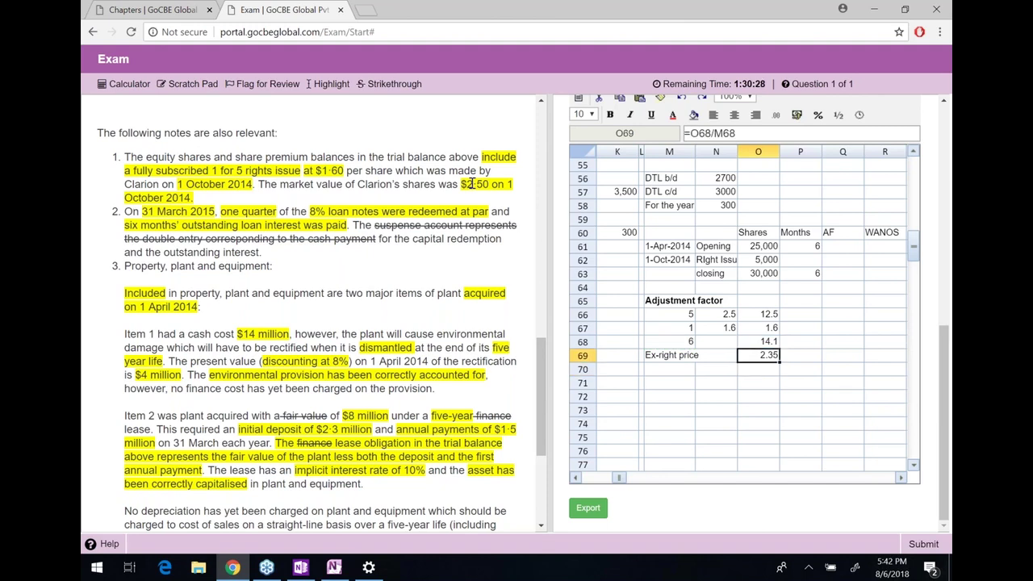
key("Down")
key("Left")
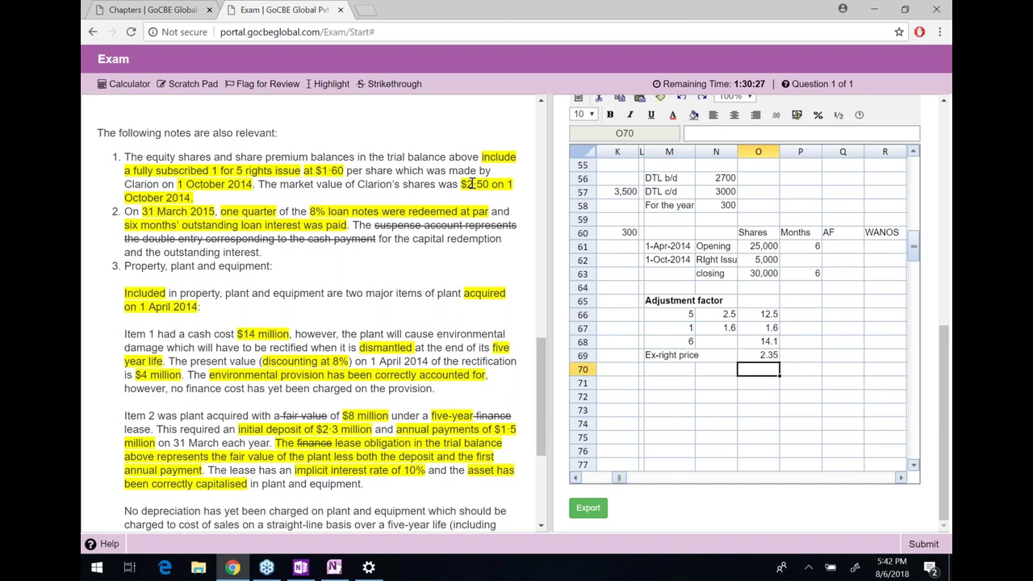
key("Left")
type("ad")
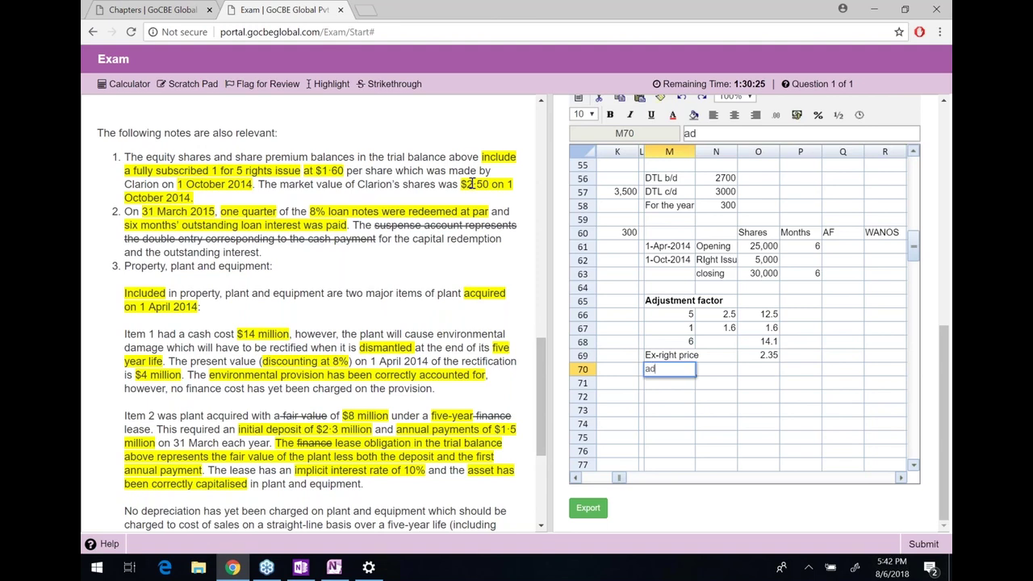
key("BackSpace")
key("BackSpace")
key("ctrl+shift+d")
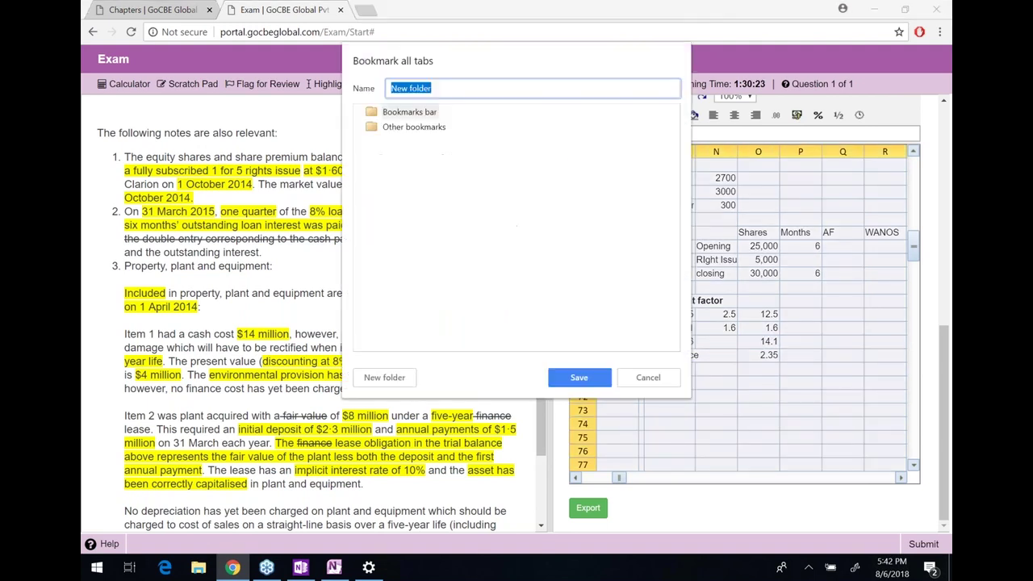
Dismiss the stray prompt and menu, then label M70 'AF'
left_click(648, 379)
right_click(657, 386)
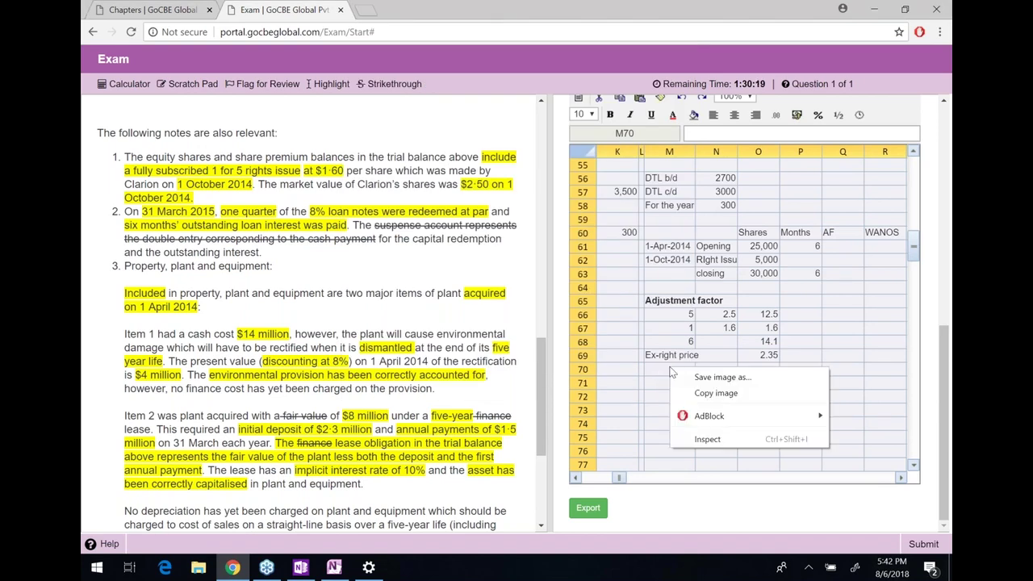
key("Escape")
left_click(671, 371)
type("AF")
key("Tab")
key("Tab")
Enter =N66/O69 in O70 and format it to two decimals, showing 1.06
type("=")
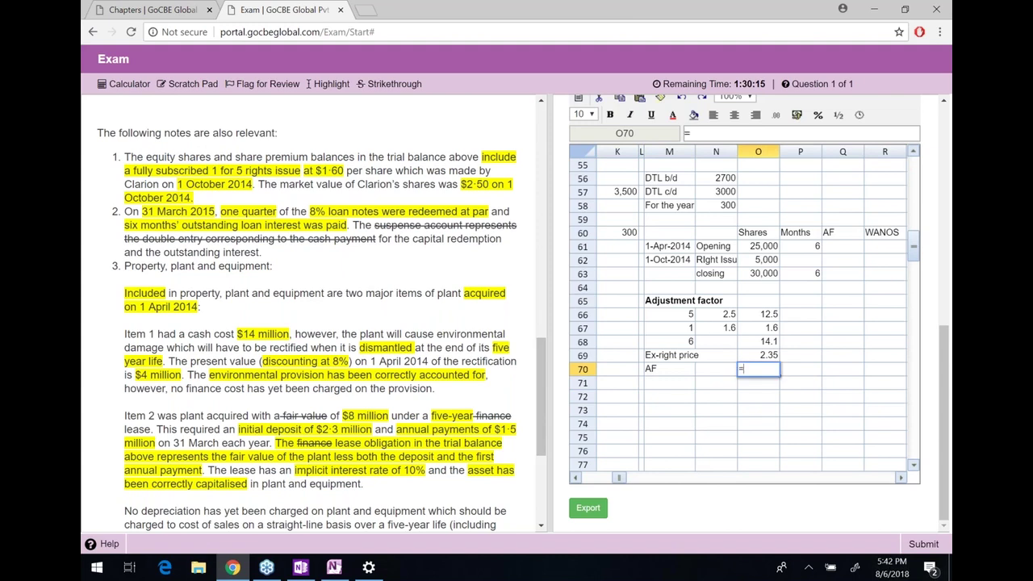
key("Up")
key("Up")
key("Up")
key("Up")
key("Left")
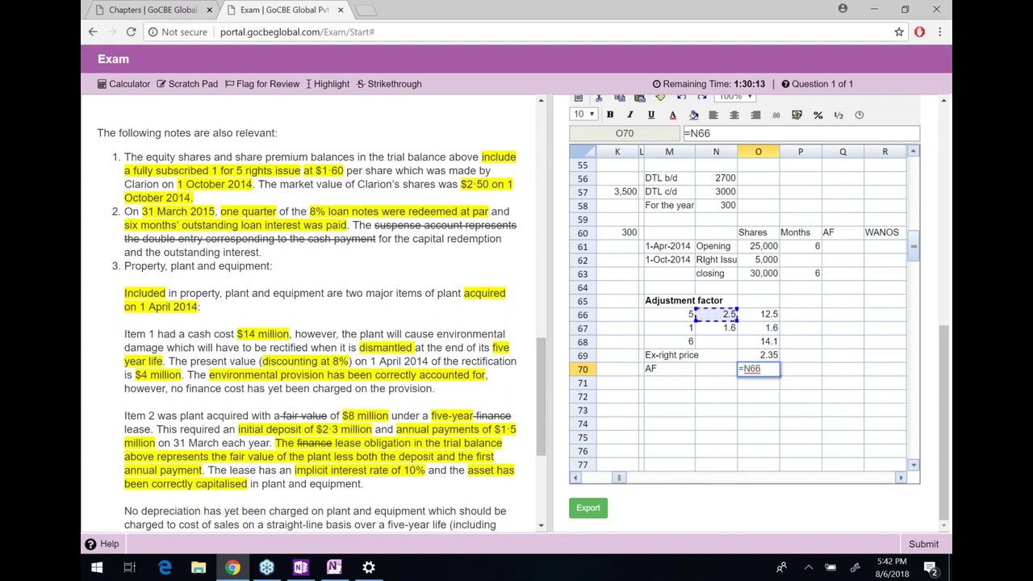
type("/")
key("Down")
key("Up")
key("Up")
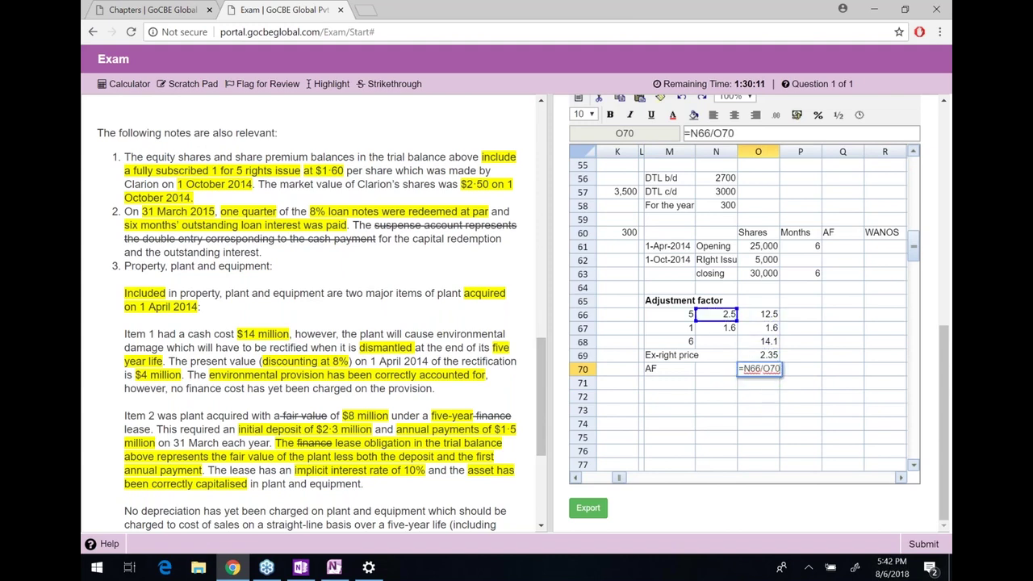
key("Return")
key("Up")
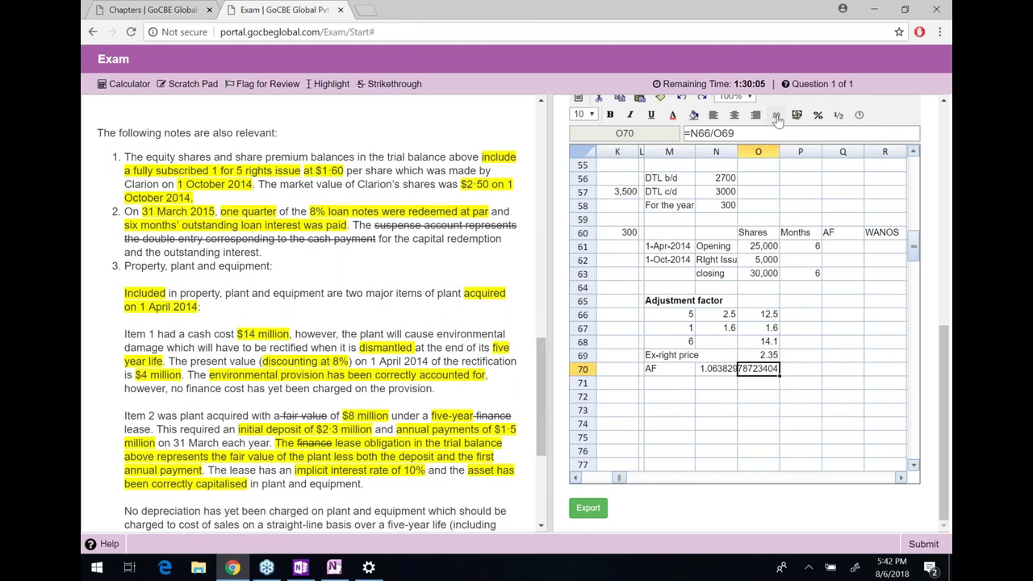
left_click(777, 118)
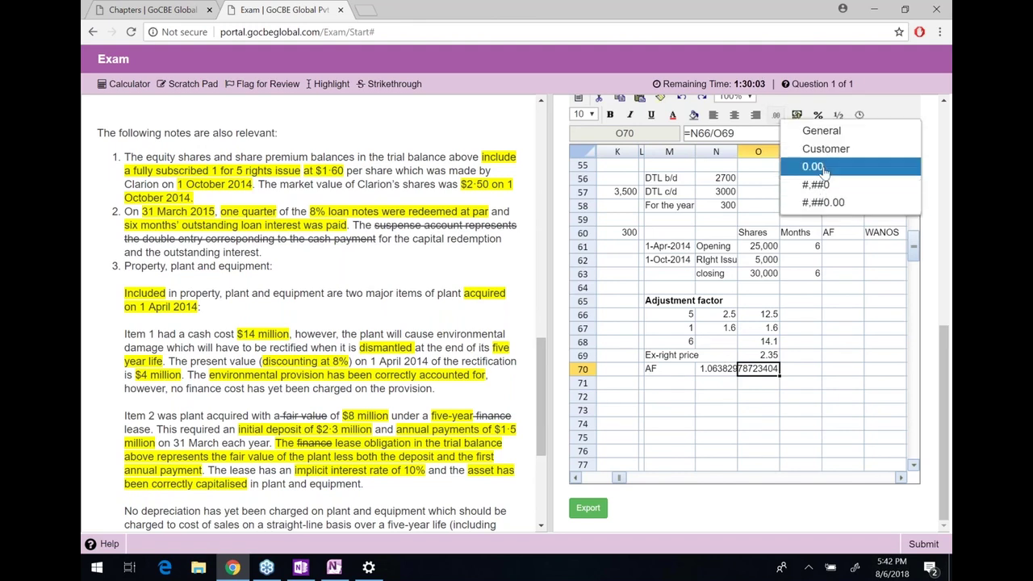
left_click(807, 170)
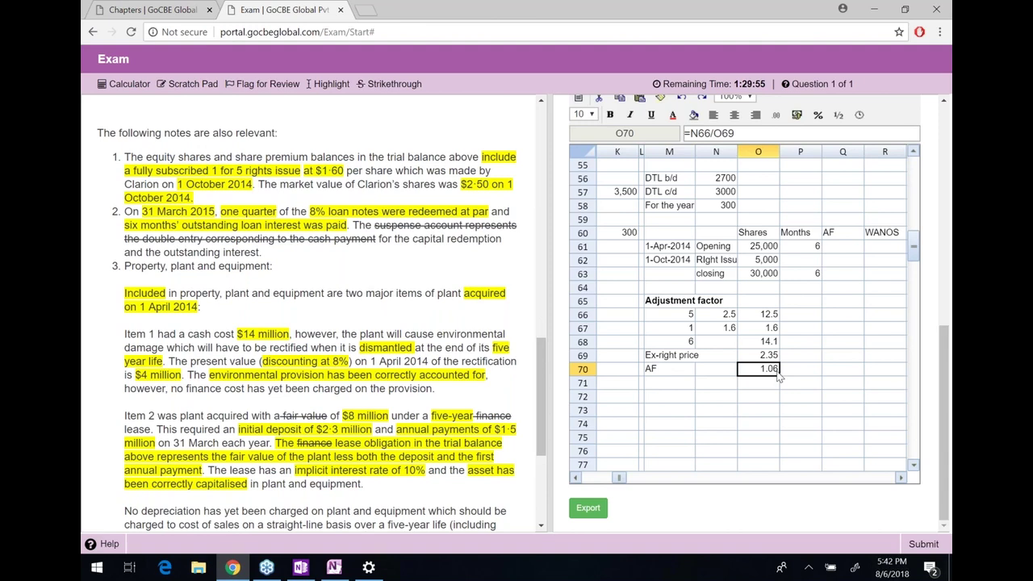
Link the opening AF cell Q61 to the adjustment factor with =O70
left_click(843, 246)
type("=")
left_click(768, 370)
key("Return")
key("Up")
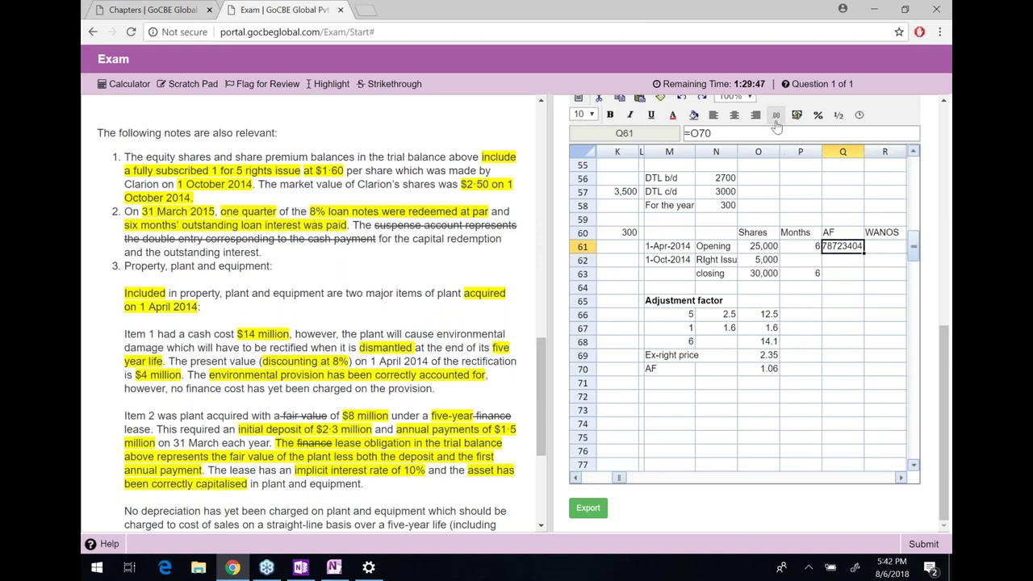
Show Q61 to two decimals and draft a weighted-shares formula in R61
left_click(776, 115)
left_click(809, 173)
left_click(881, 250)
type("=")
key("Left")
key("Left")
key("Left")
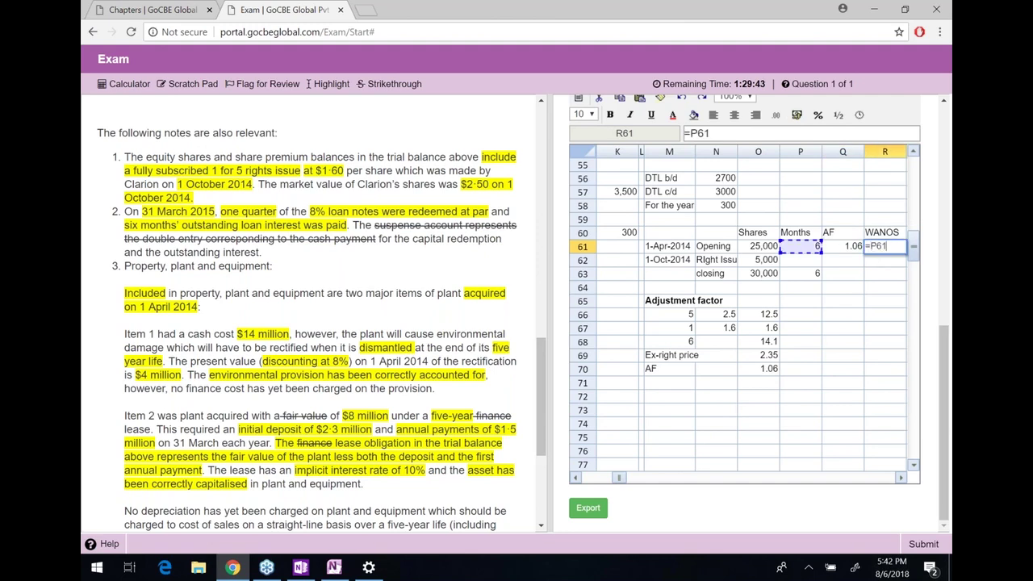
type("*")
key("Left")
key("Left")
type("/12")
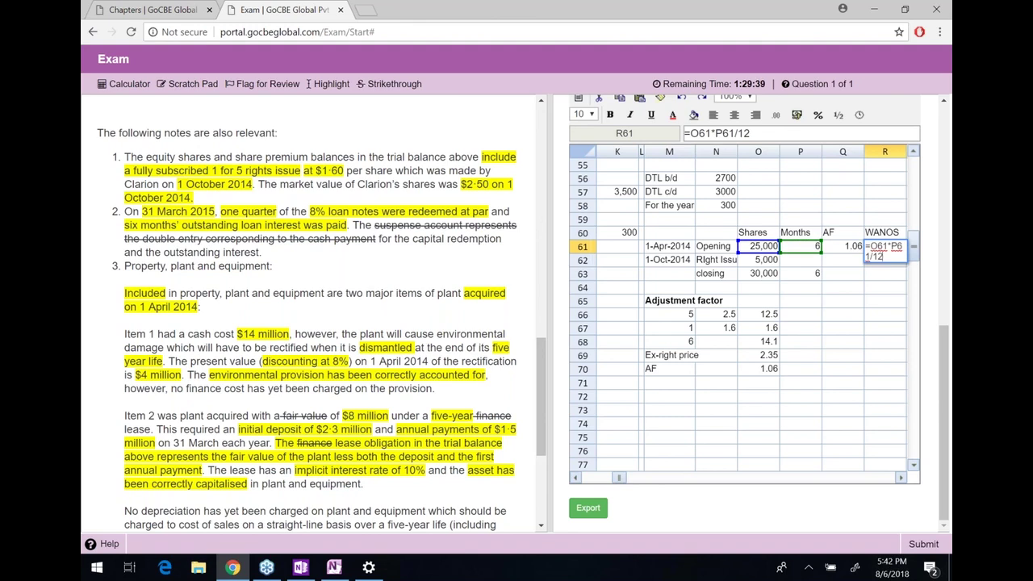
type("*")
key("Left")
key("Return")
Set the opening and closing months as =6/12 year fractions
key("Up")
key("Left")
key("Left")
type("=6/")
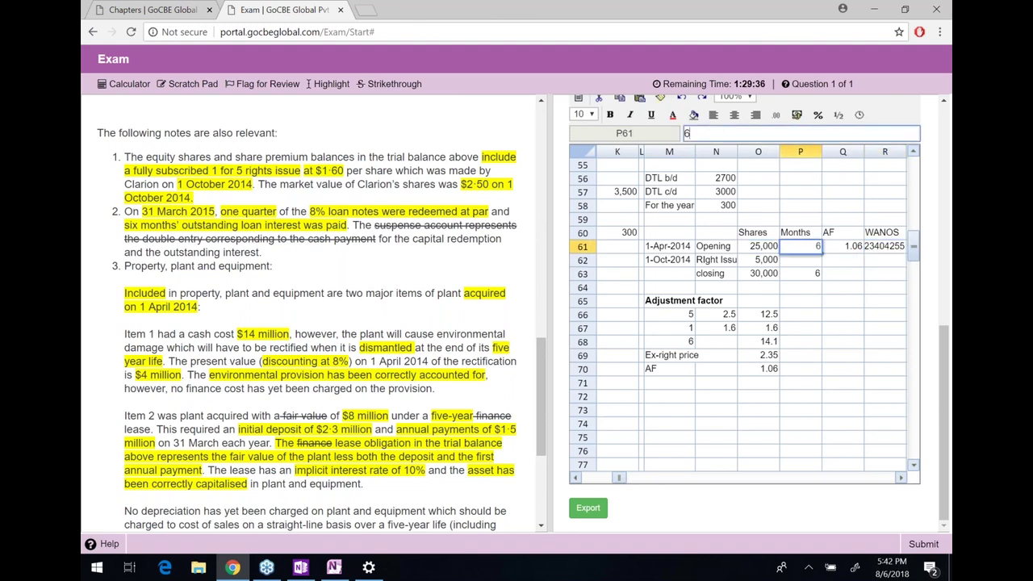
type("12")
key("Return")
key("Down")
type("=6/12")
key("Return")
Rewrite R61 as =O61*P61*Q61 for the opening weighted shares
key("Up")
key("Up")
key("Up")
key("Right")
key("Right")
type("=")
key("Left")
key("Left")
key("Left")
type("*")
key("Left")
key("Left")
type("*")
key("Right")
key("Return")
Give the closing row R63 the weighted-shares formula =O63*P63
key("Up")
key("ctrl+c")
key("Down")
key("Down")
key("ctrl+v")
key("Up")
key("Down")
key("Left")
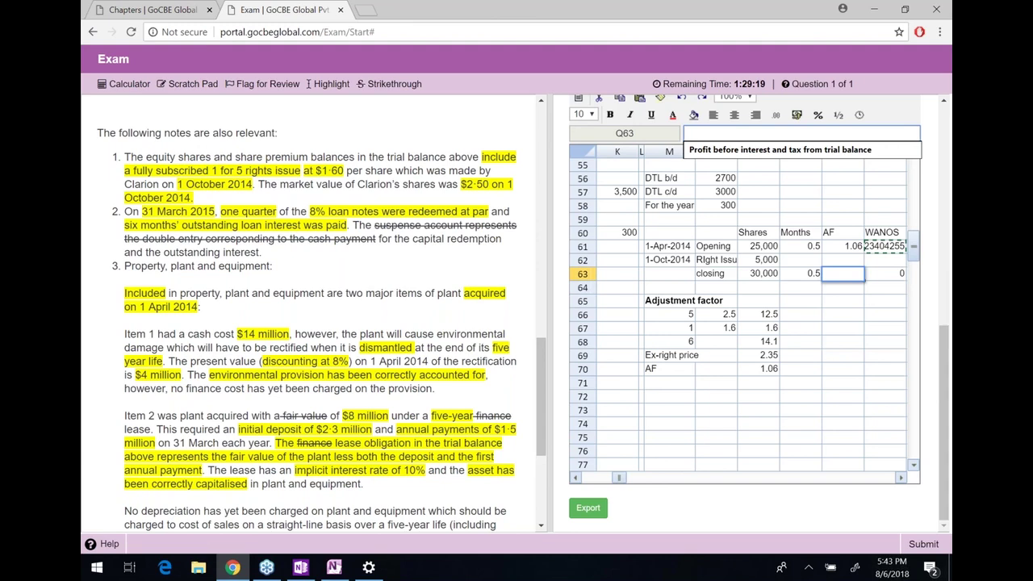
key("Right")
type("=")
key("Left")
key("Left")
key("Left")
type("*")
key("Left")
key("Left")
key("Return")
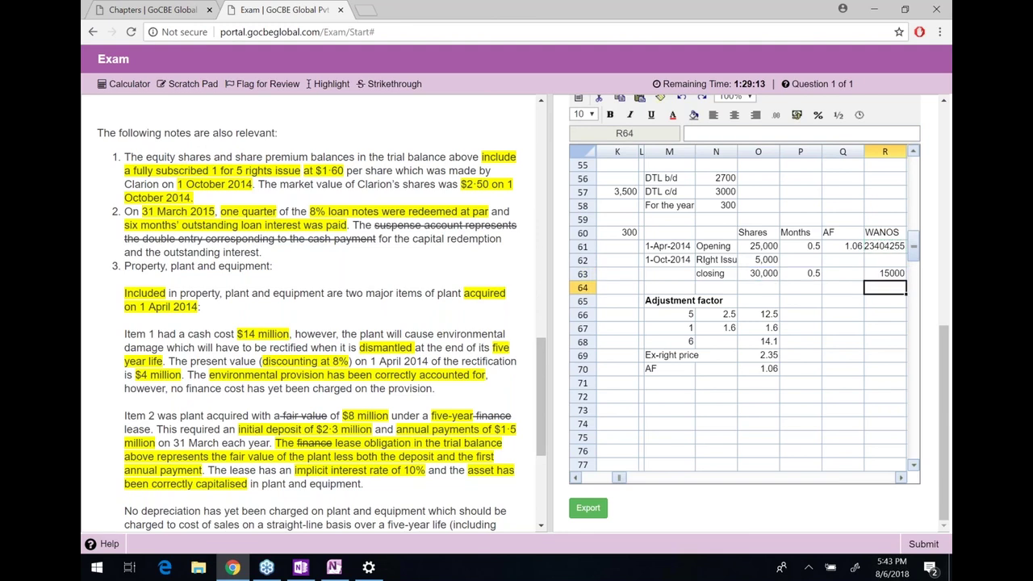
Format weighted shares as #,##0 and total them in R64 as WANOS 28,298
key("Up")
key("Up")
key("Up")
left_click(775, 115)
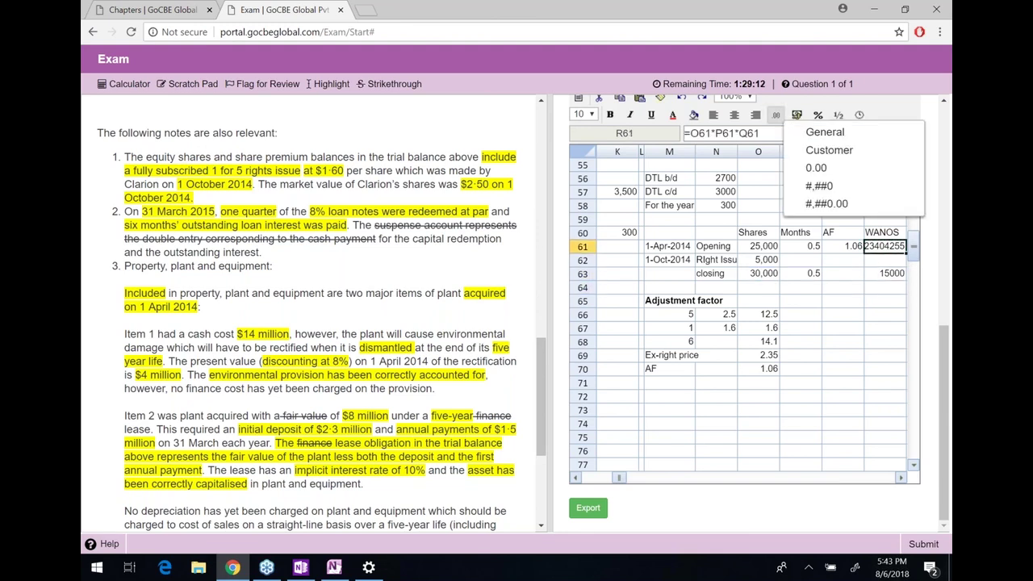
left_click(819, 186)
left_click(885, 286)
type("=s")
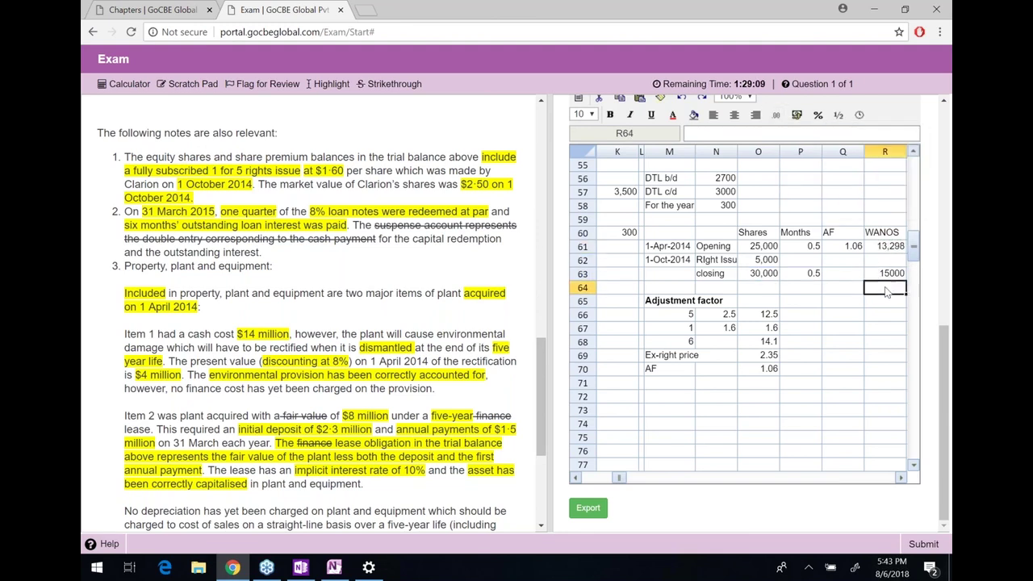
type("um(")
key("Up")
key("shift+Up")
key("shift+Up")
key("Return")
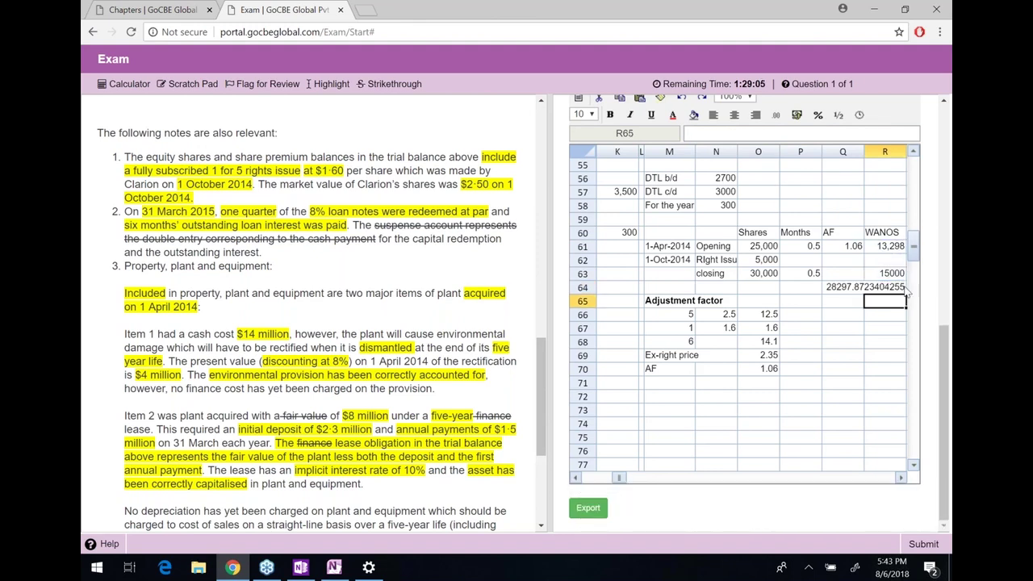
left_click(905, 290)
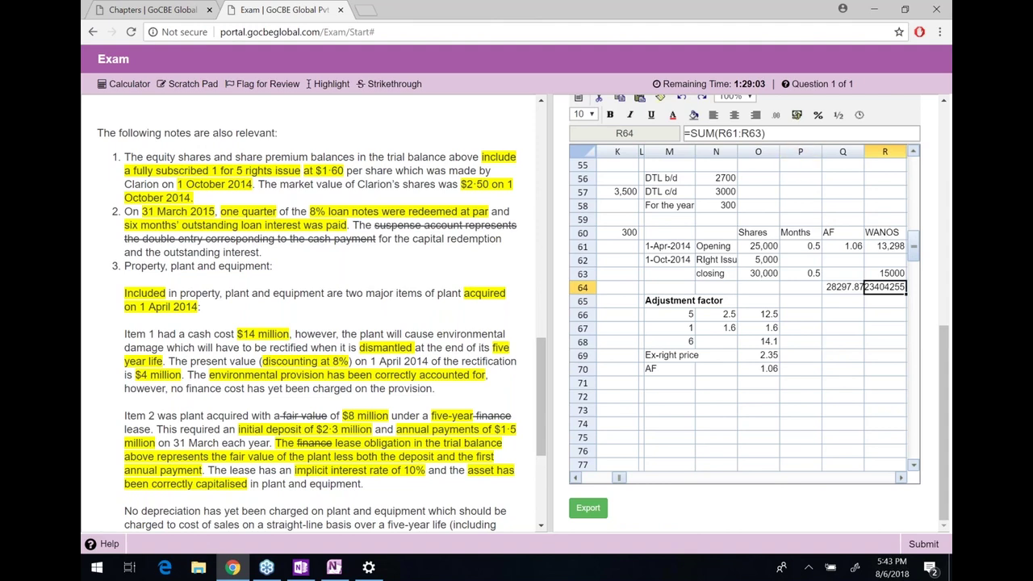
left_click(776, 114)
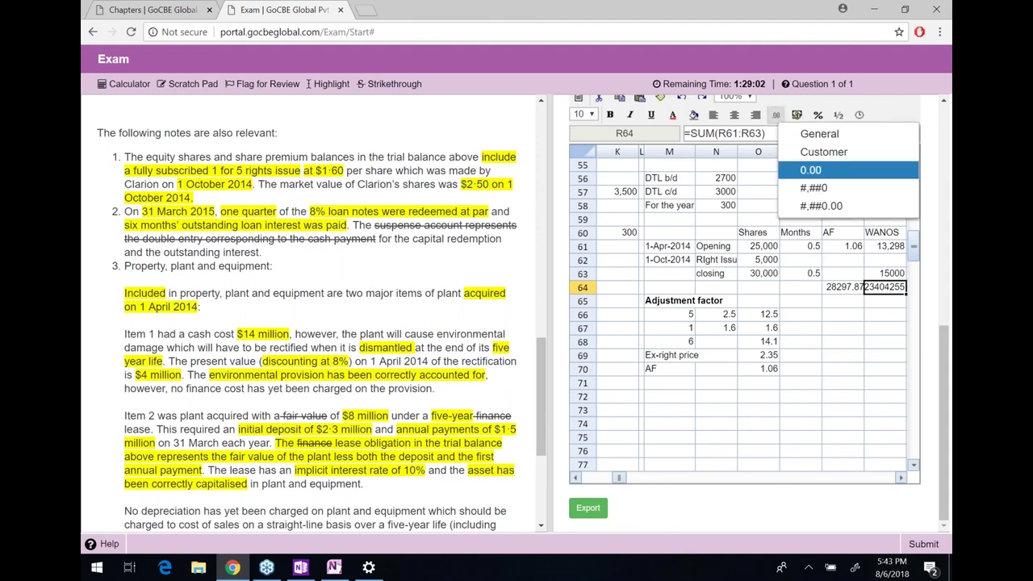
left_click(807, 196)
left_click(881, 306)
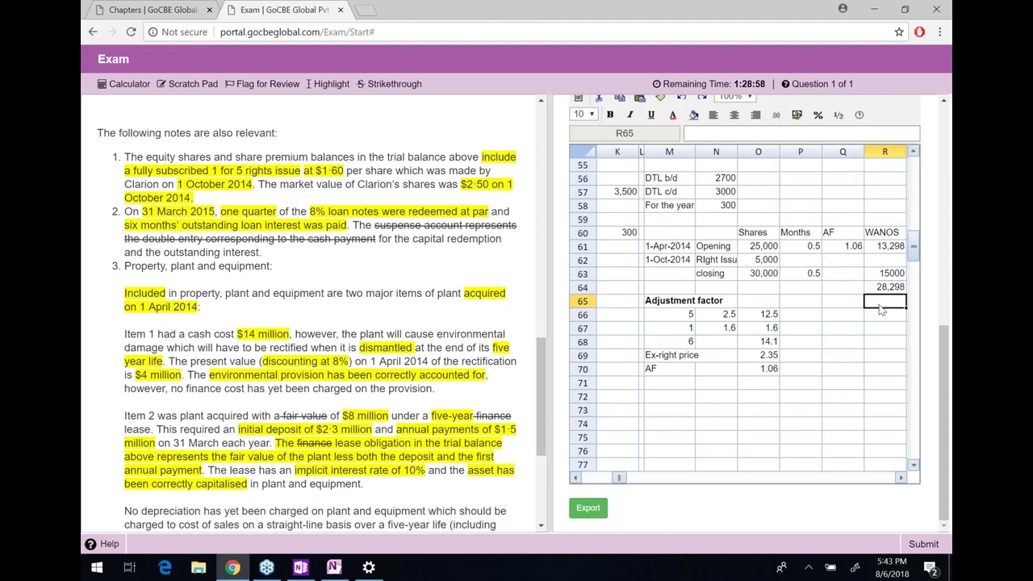
key("Up")
key("Left")
key("Left")
key("Left")
key("Right")
key("Right")
key("Right")
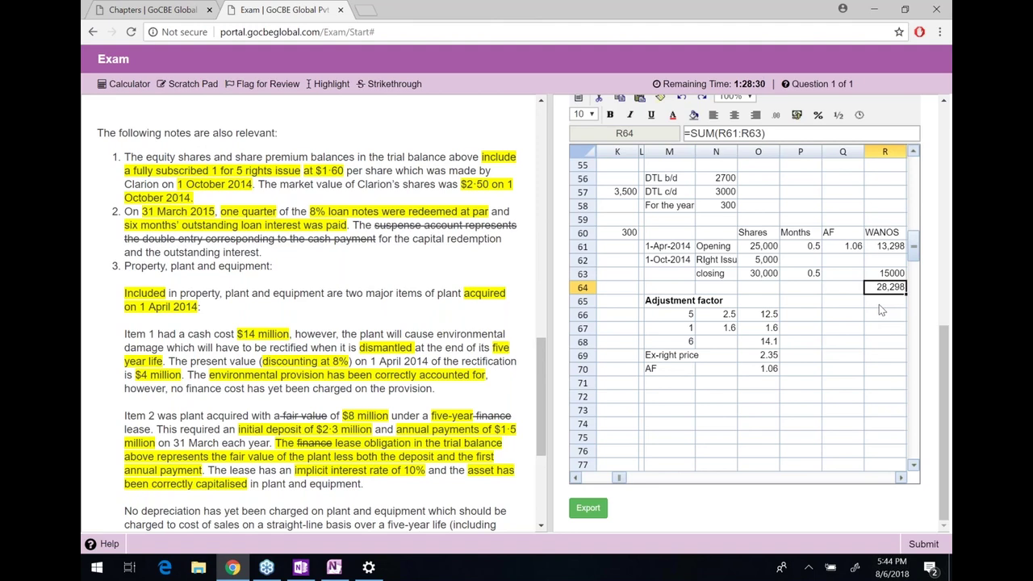
key("Left")
key("Left")
key("Left")
key("Down")
key("Down")
key("Left")
key("Left")
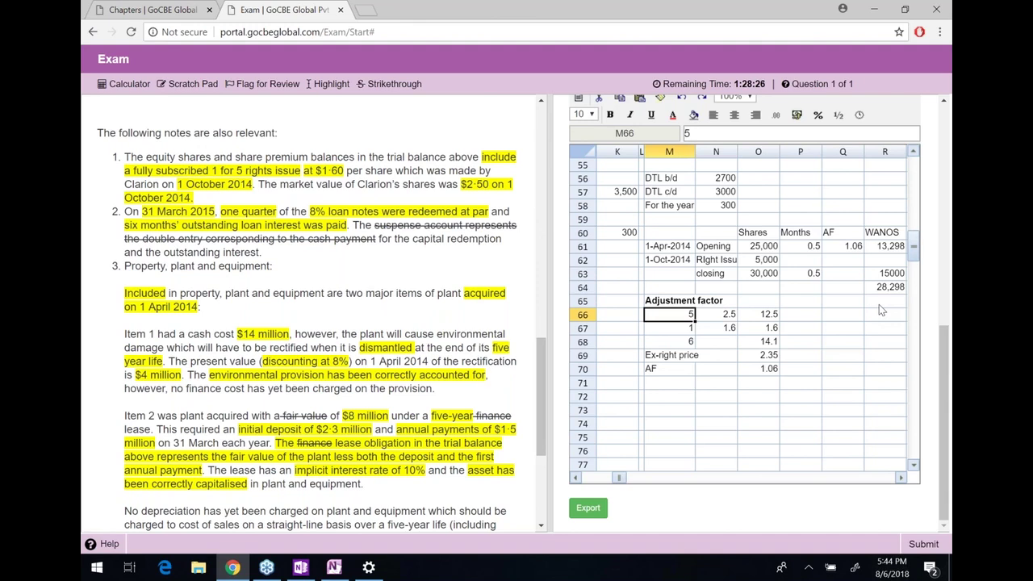
key("Down")
key("Down")
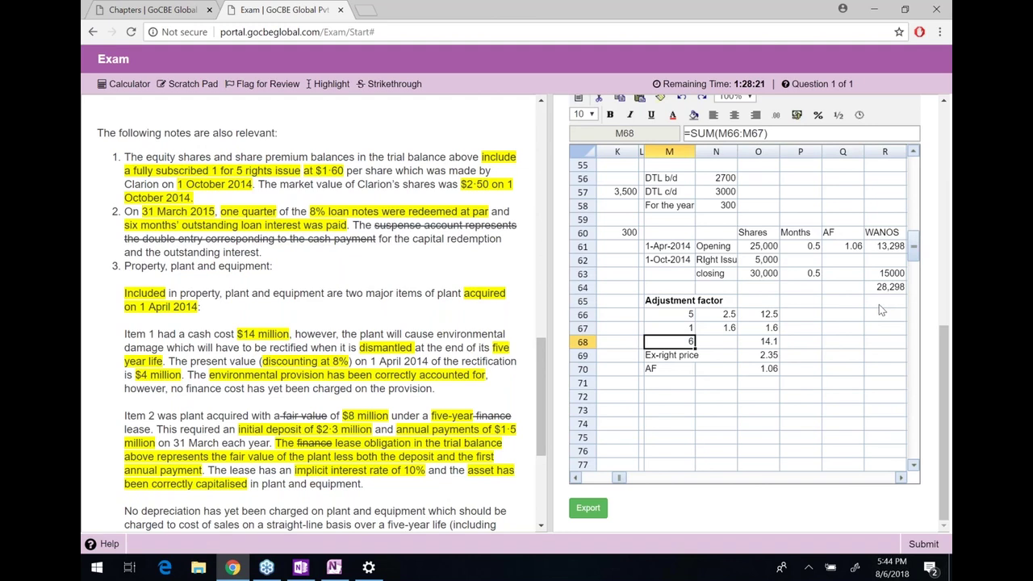
key("Right")
key("Up")
key("Up")
key("Left")
key("Right")
key("Right")
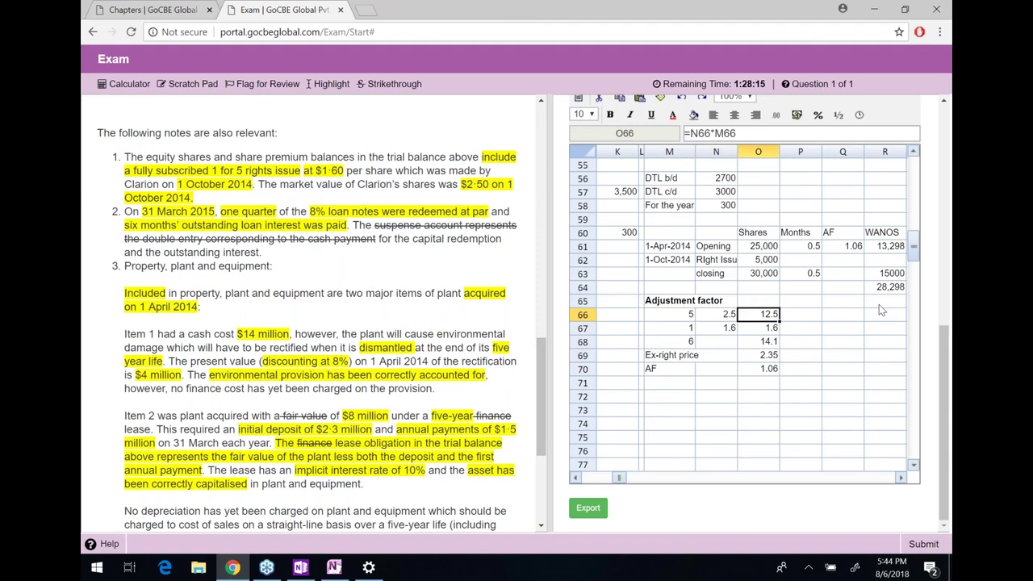
key("Left")
key("Down")
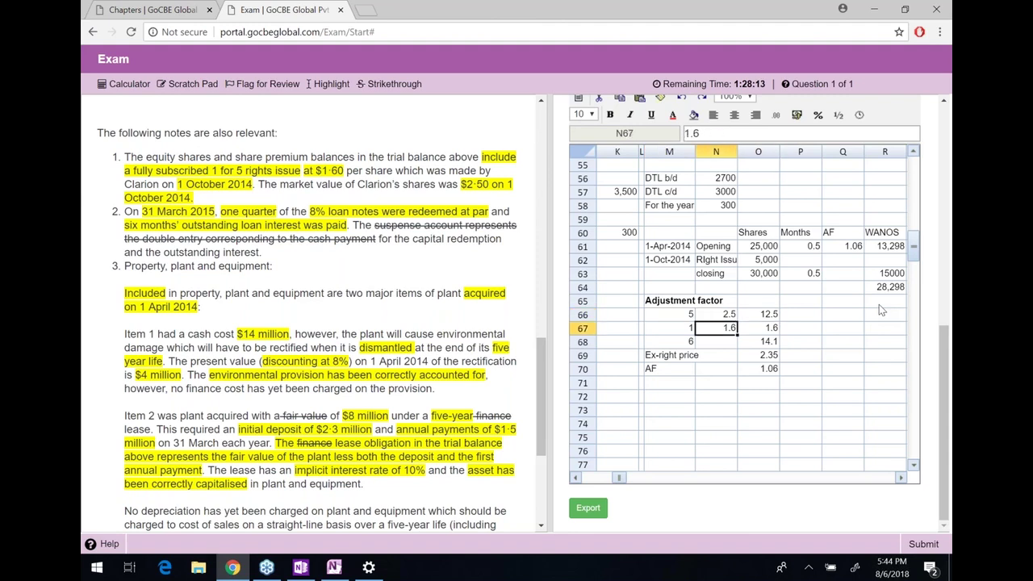
key("Right")
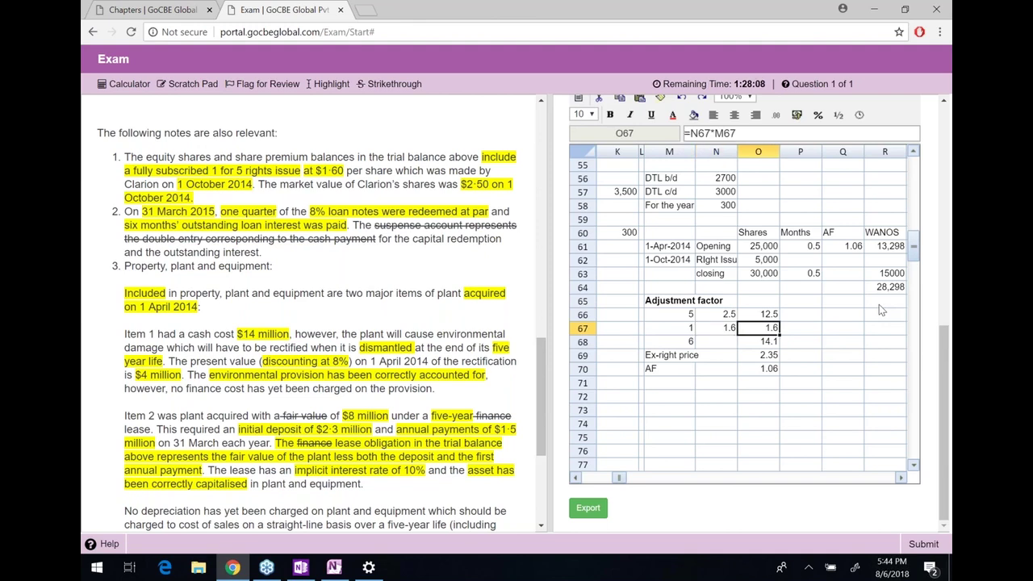
key("Down")
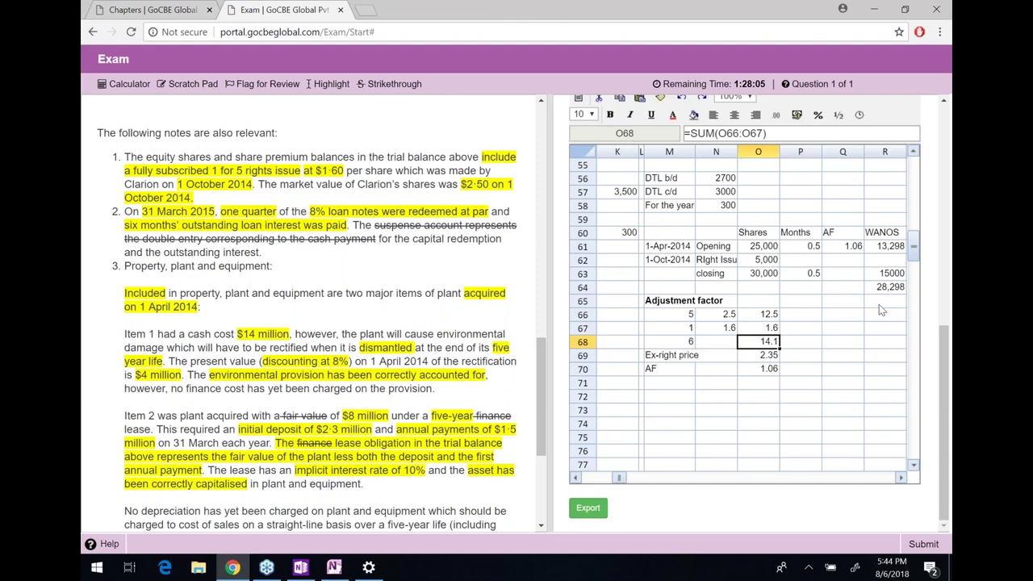
key("Left")
key("Left")
key("Right")
key("Right")
key("Down")
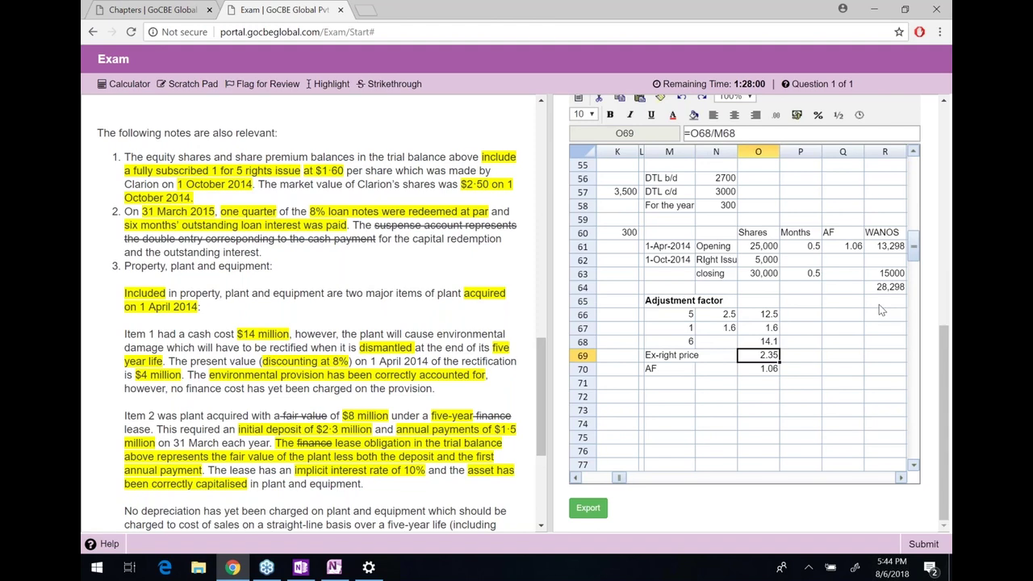
key("Down")
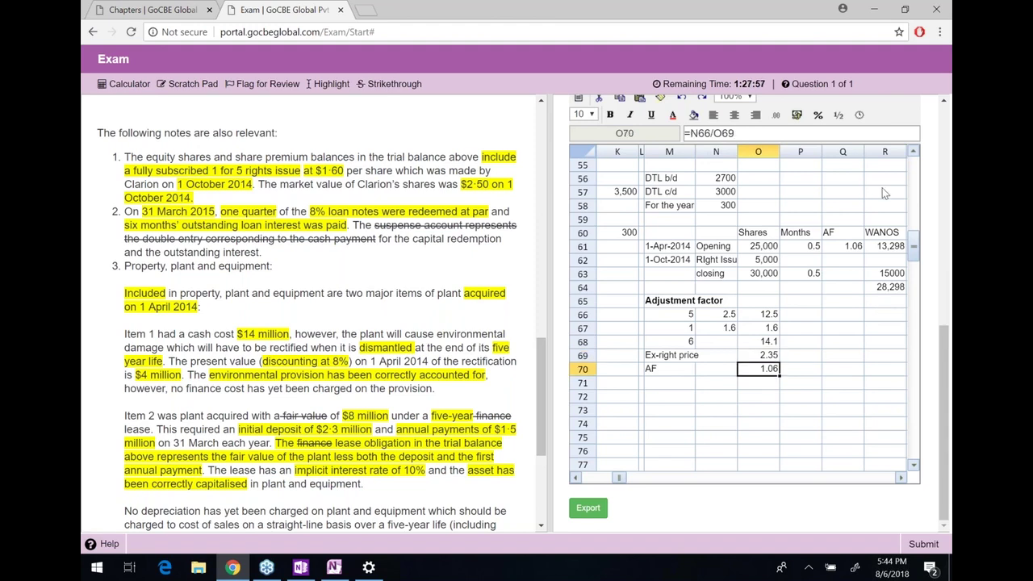
left_click(855, 137)
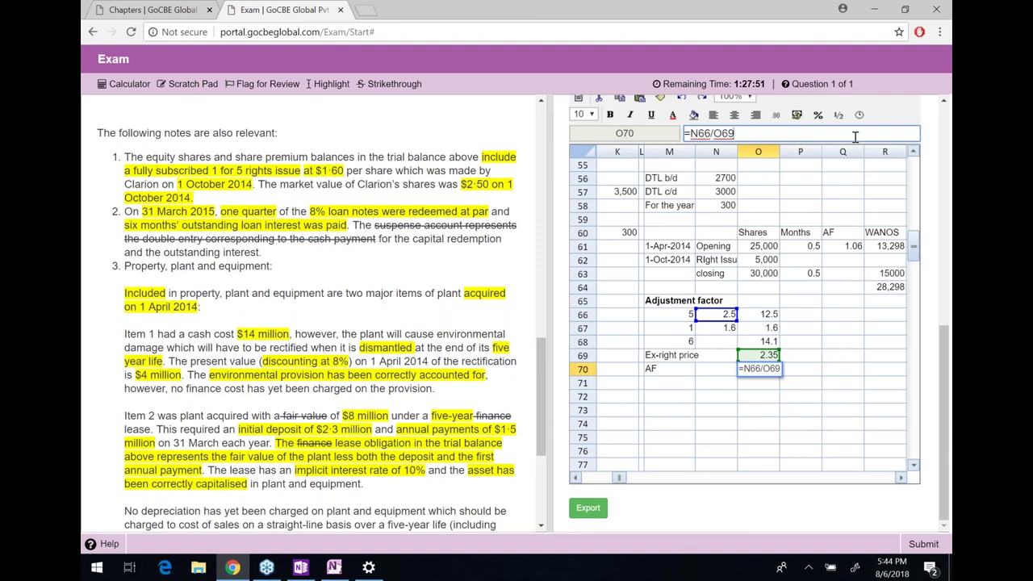
key("Return")
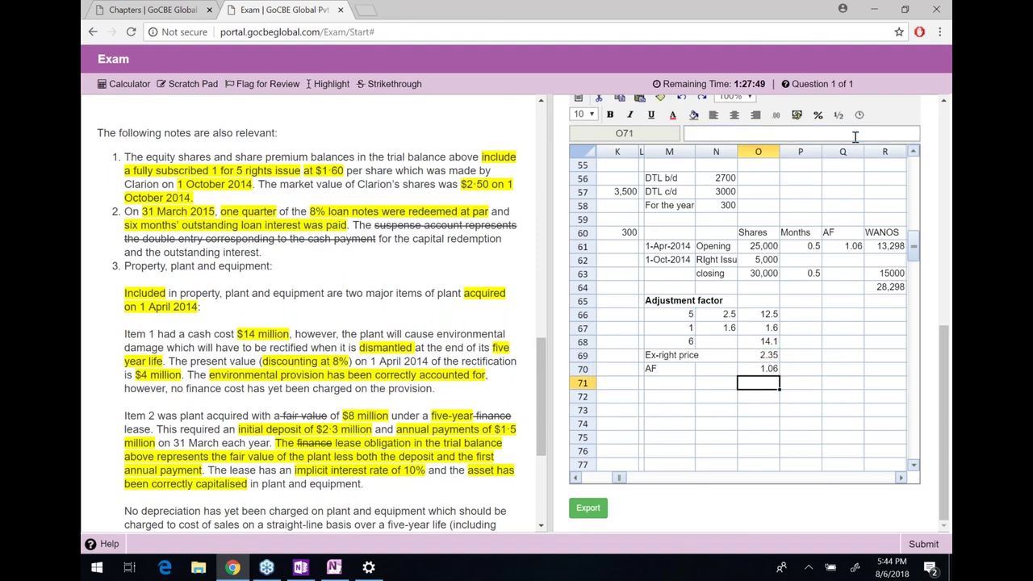
Link D55 to the WANOS total with =R6 so it shows 28,298
key("Up")
key("Up")
key("Up")
key("Up")
key("Up")
key("Up")
key("Up")
key("Right")
key("Right")
key("Right")
key("Left")
key("Left")
key("Left")
key("Home")
key("Up")
key("Up")
key("Up")
key("Up")
key("Up")
key("Up")
key("Up")
key("Up")
key("Up")
key("Up")
key("Up")
key("Up")
key("Right")
key("Right")
key("Down")
key("Down")
key("Right")
key("Down")
type("=R6")
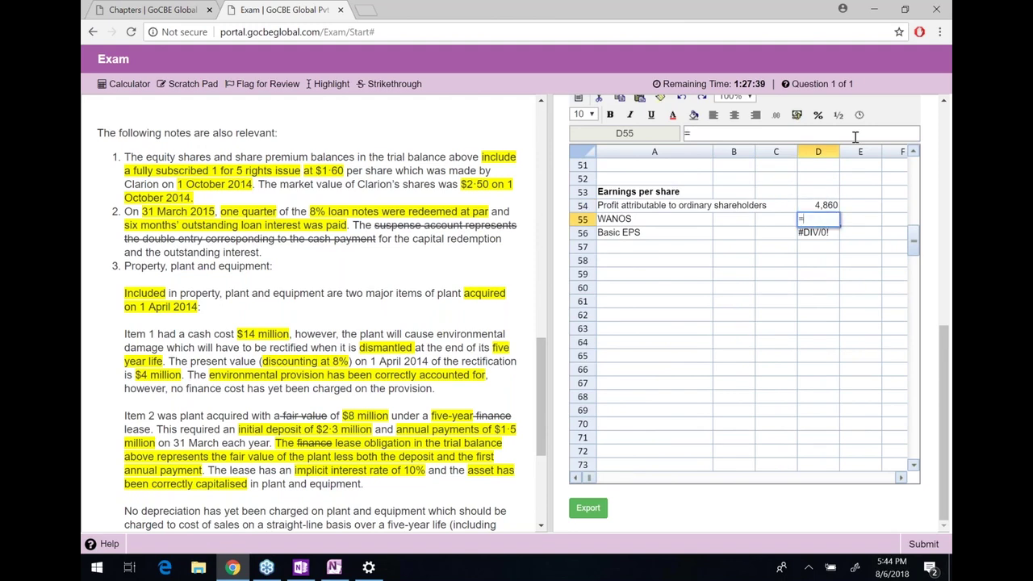
key("Return")
Format basic EPS in D56 as #,##0.00 so it reads 0.17
key("Up")
key("Down")
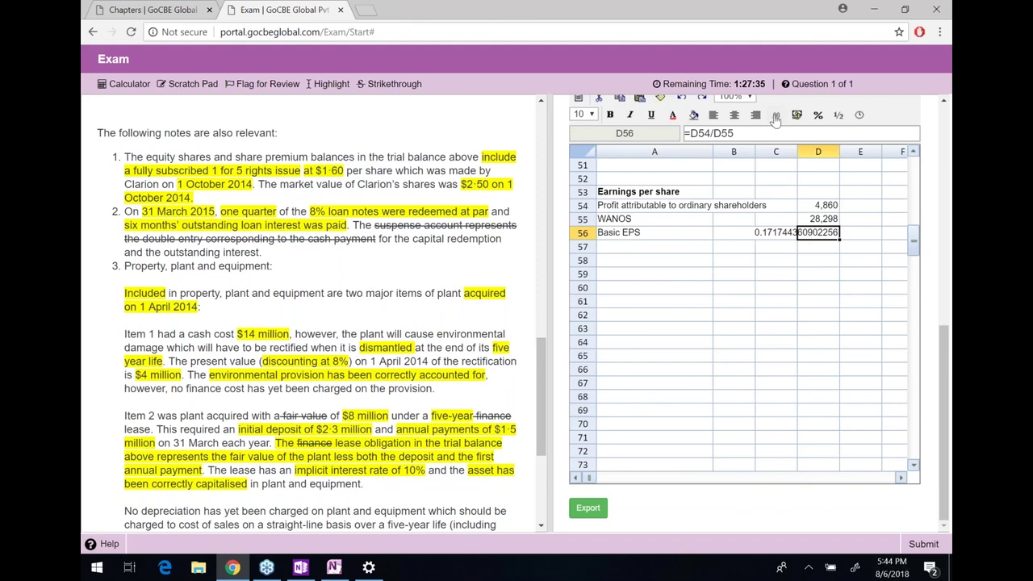
left_click(775, 119)
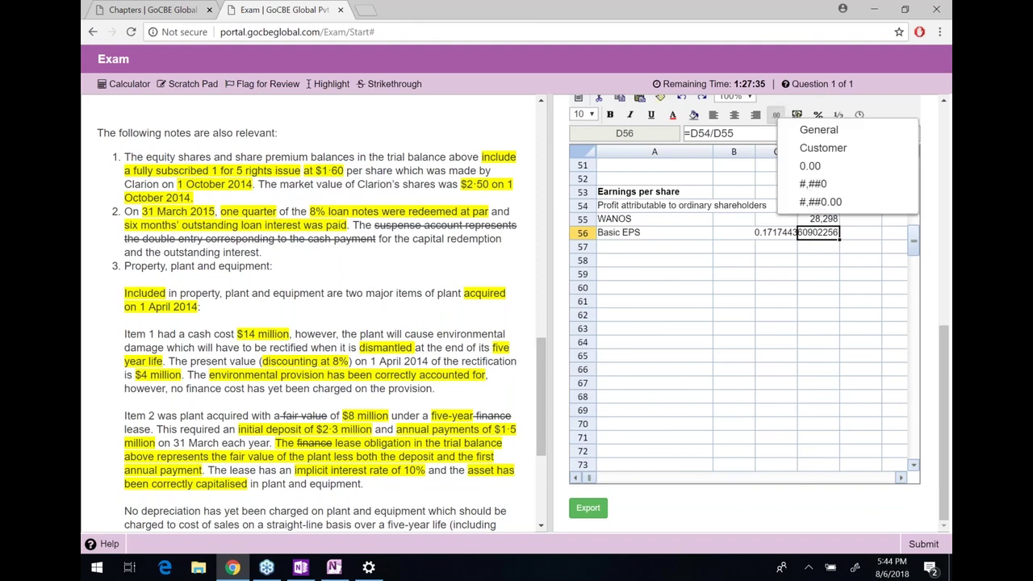
left_click(818, 205)
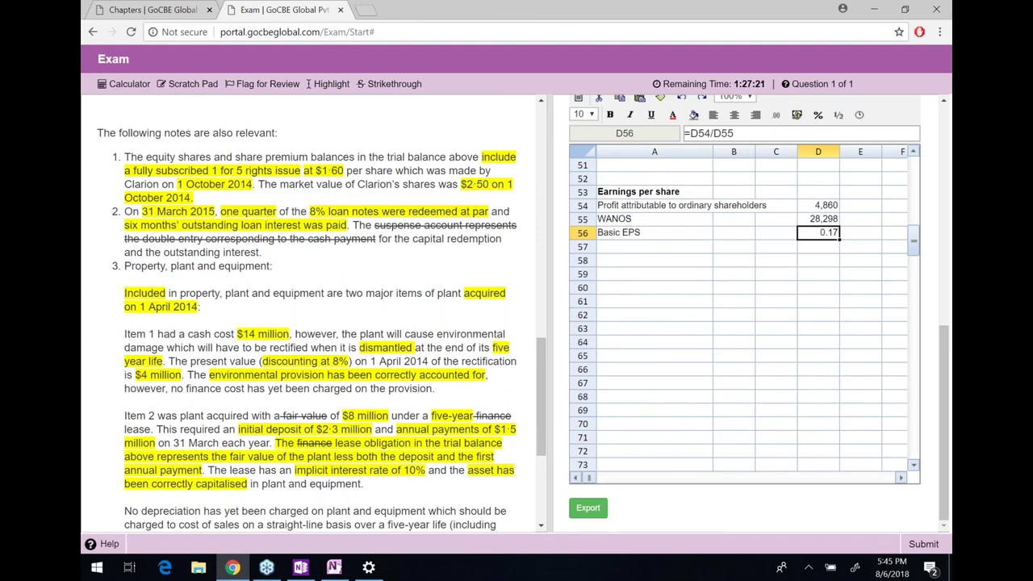
Multiply the D56 EPS formula by 100 and append a "cents" label
left_click(784, 132)
type("*100")
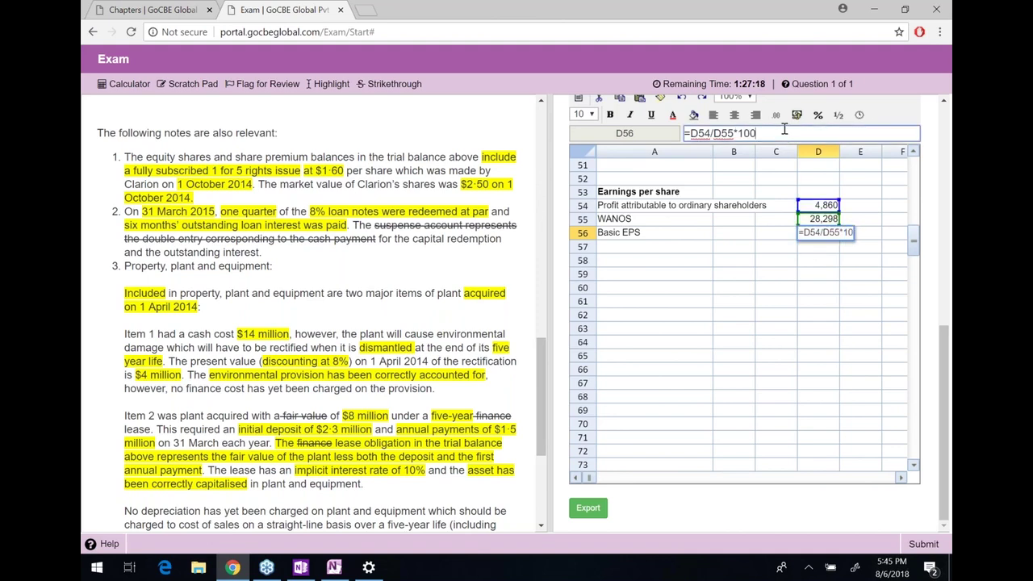
key("Return")
key("Up")
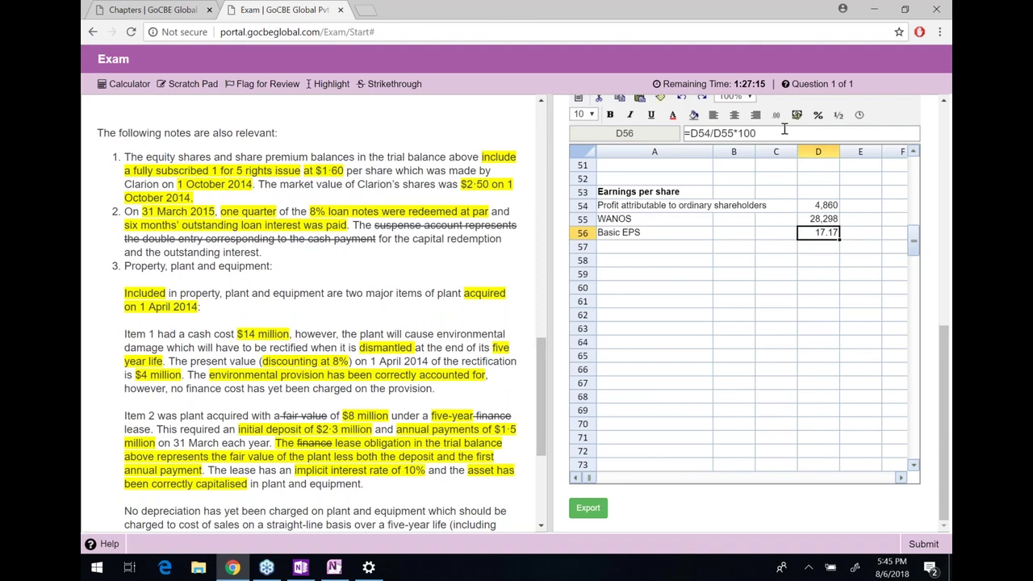
left_click(784, 129)
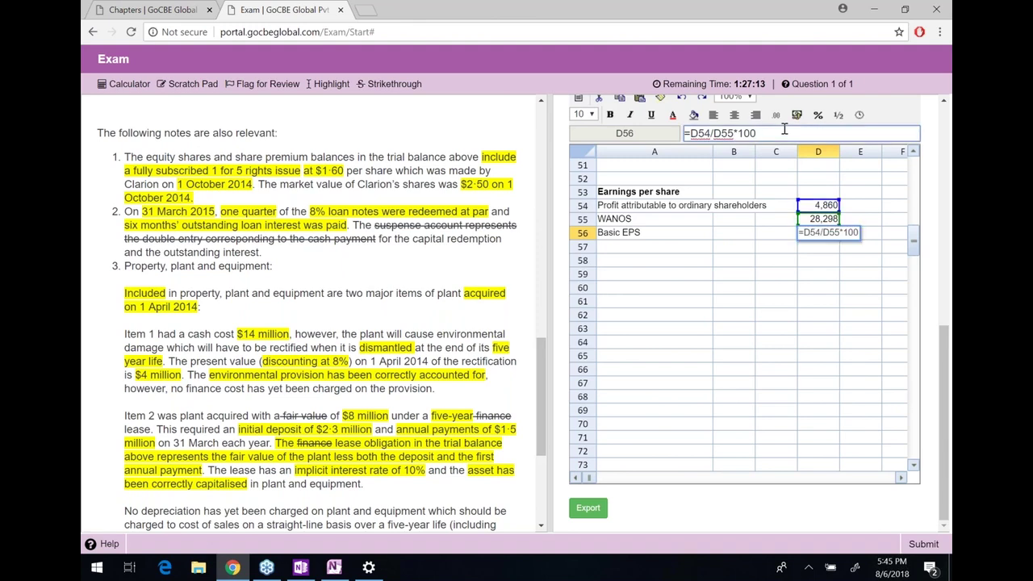
type("&\"")
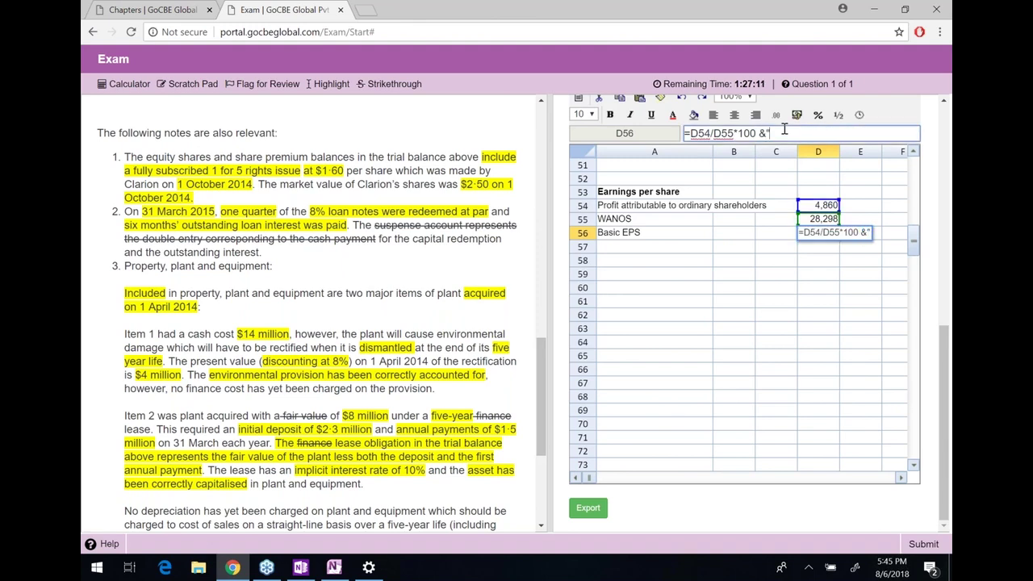
type("cents\"")
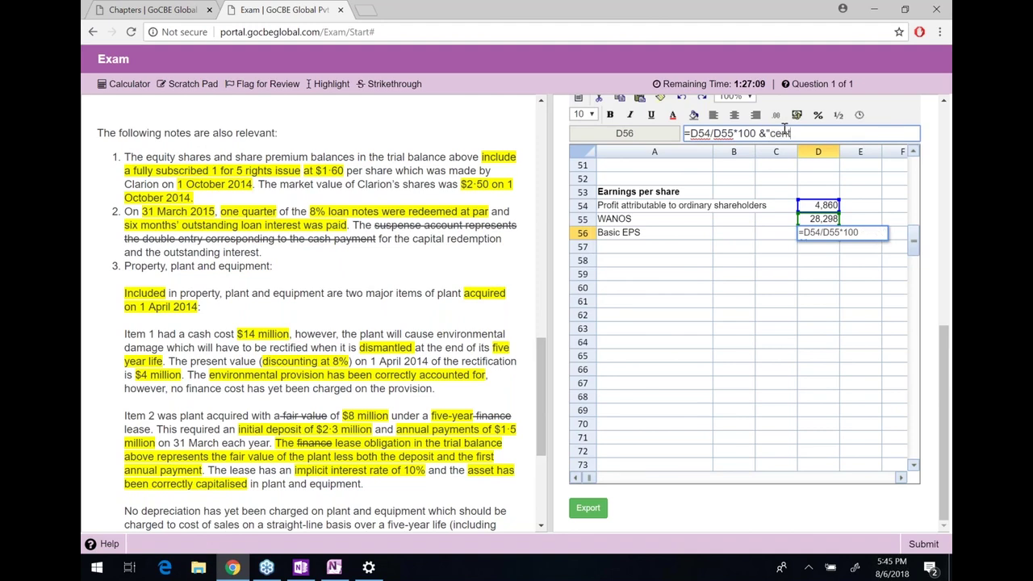
key("Return")
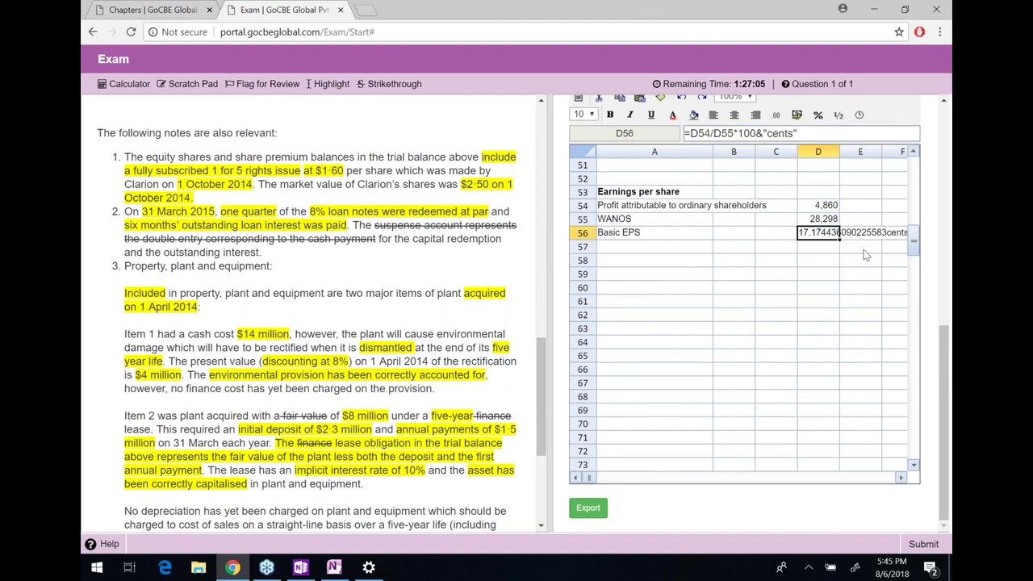
Round the EPS to two decimals and space the label so D56 reads 17.17 cents
left_click(691, 134)
type("round(")
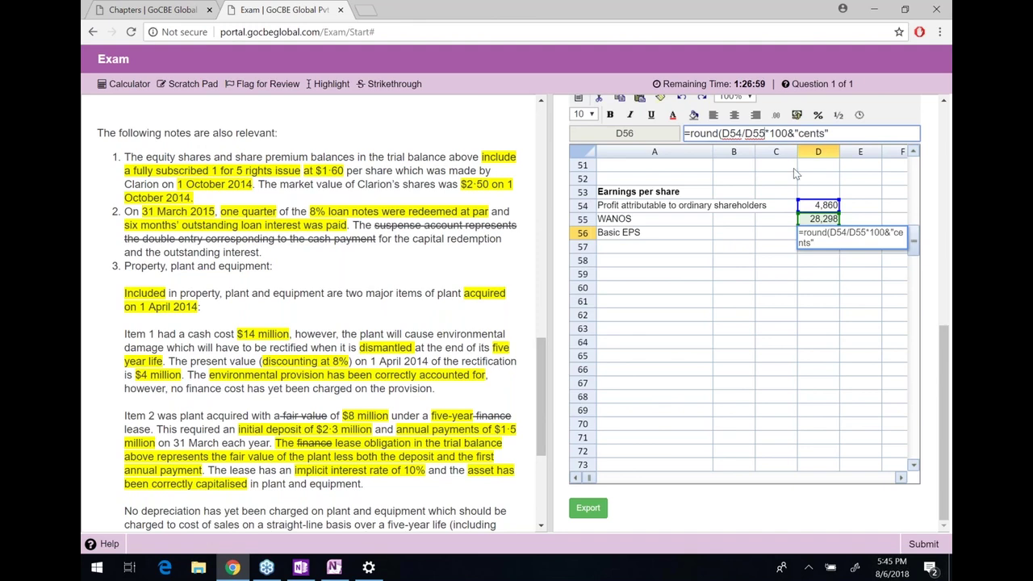
left_click(789, 134)
type(",2)")
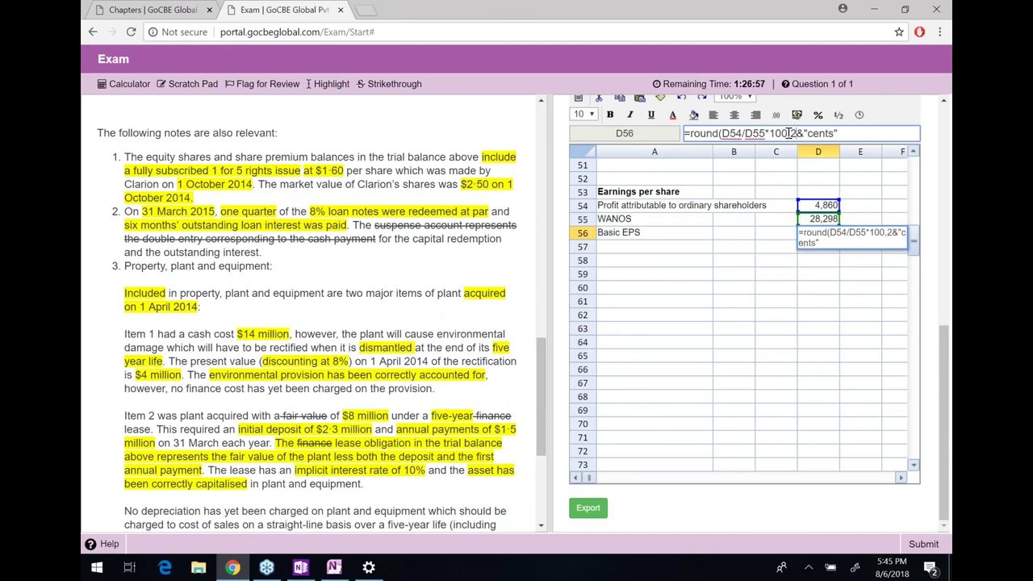
key("Return")
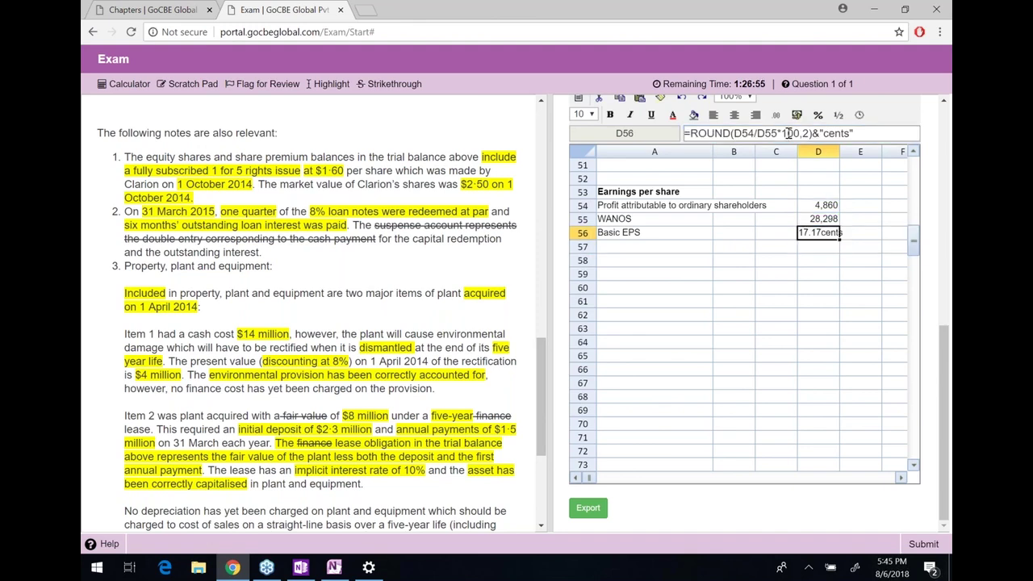
left_click(822, 134)
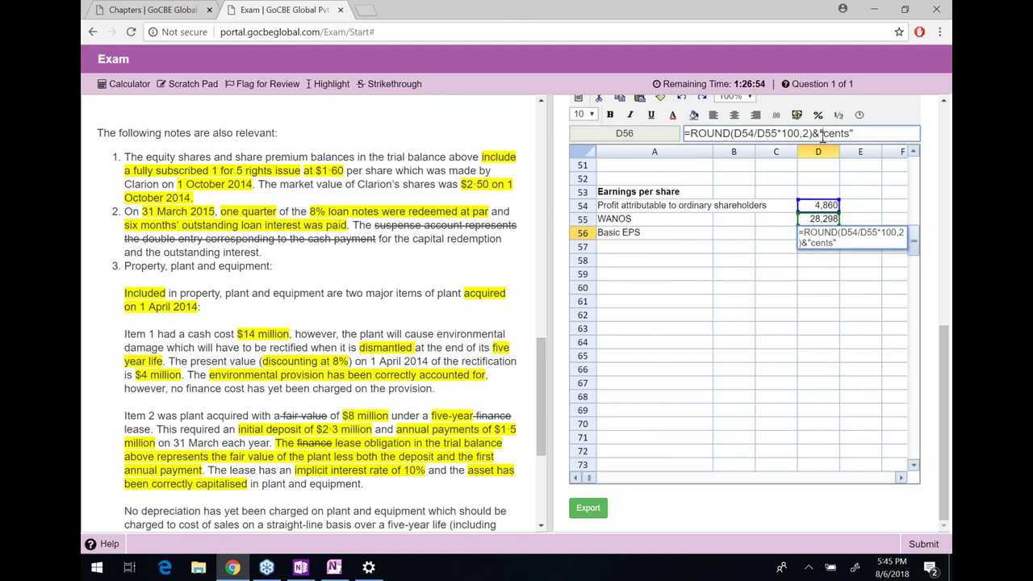
key("Return")
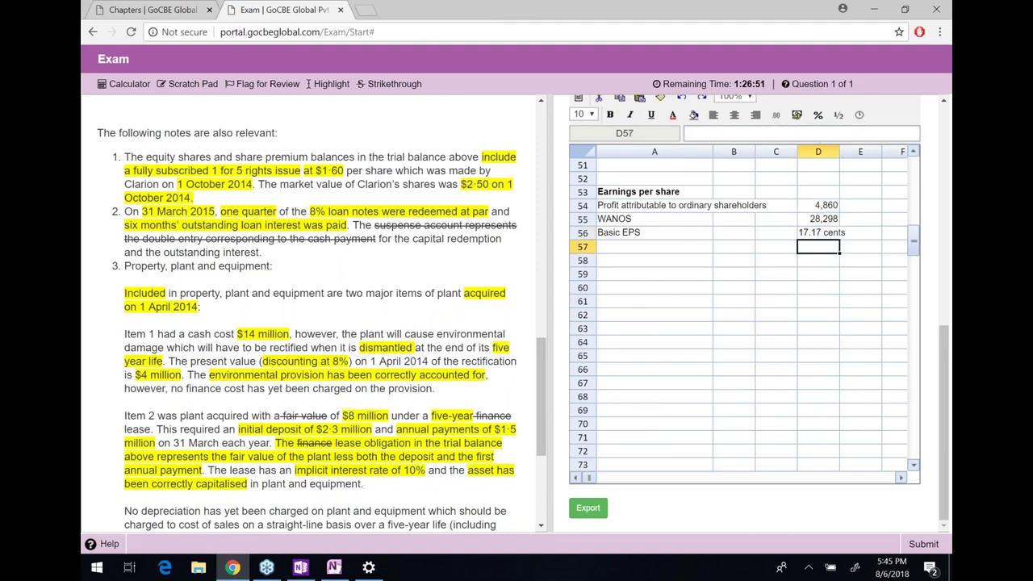
left_click(818, 232)
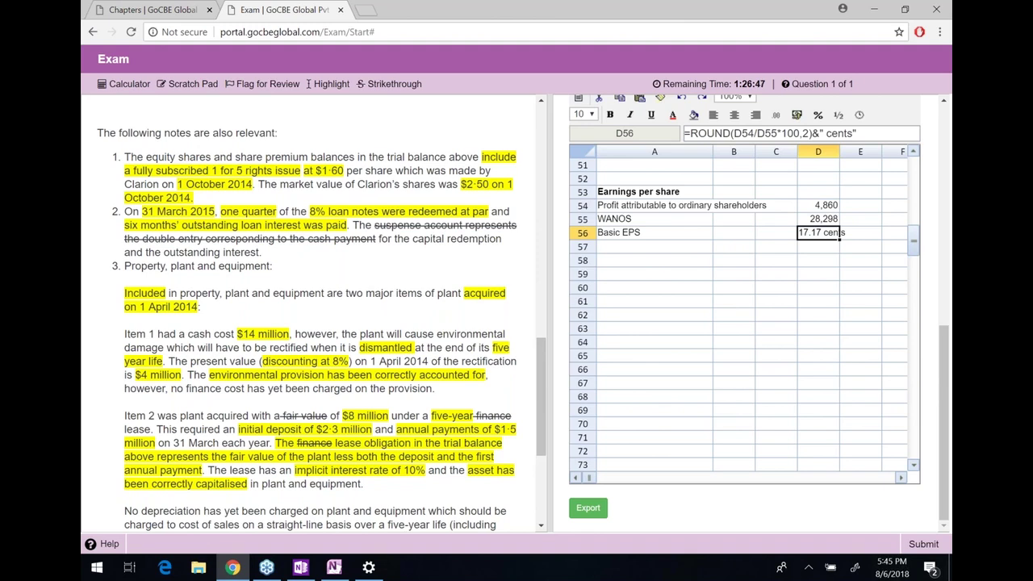
left_click(703, 273)
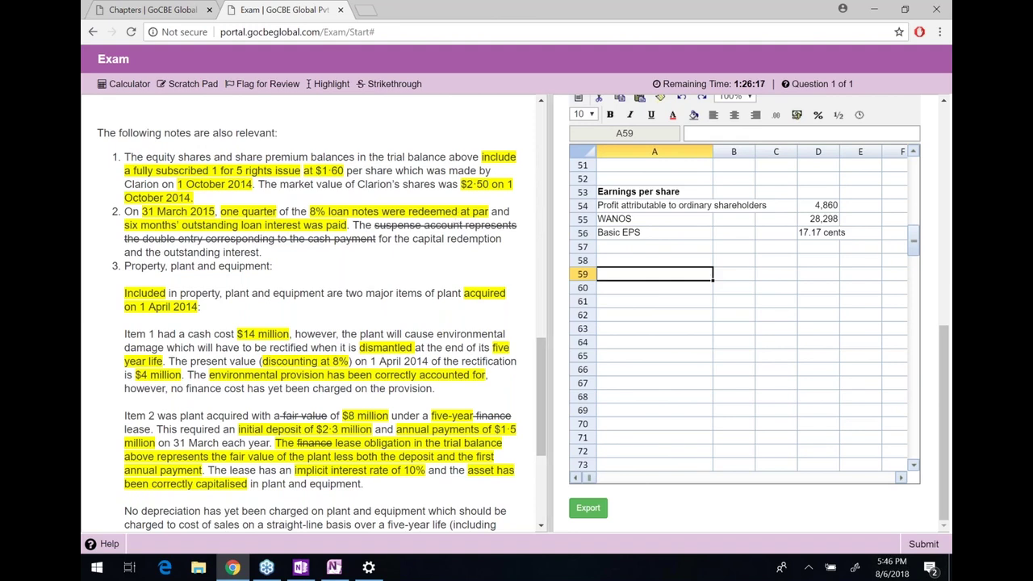
scroll(743, 315, "up", 3)
scroll(726, 322, "up", 1)
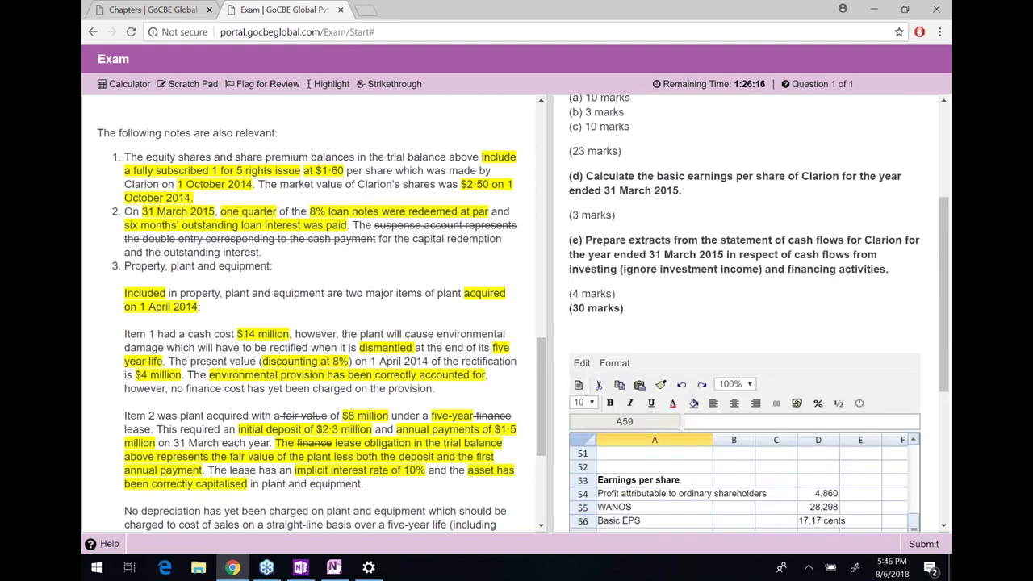
left_click_drag(585, 240, 807, 271)
left_click(879, 274)
left_click_drag(888, 269, 586, 240)
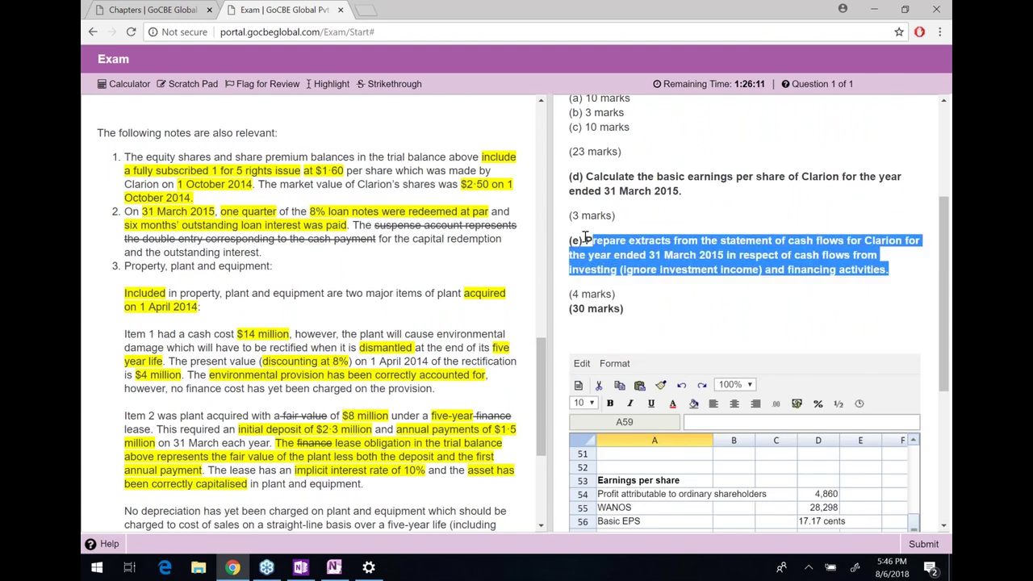
left_click_drag(839, 270, 589, 239)
left_click(912, 279)
left_click(589, 238)
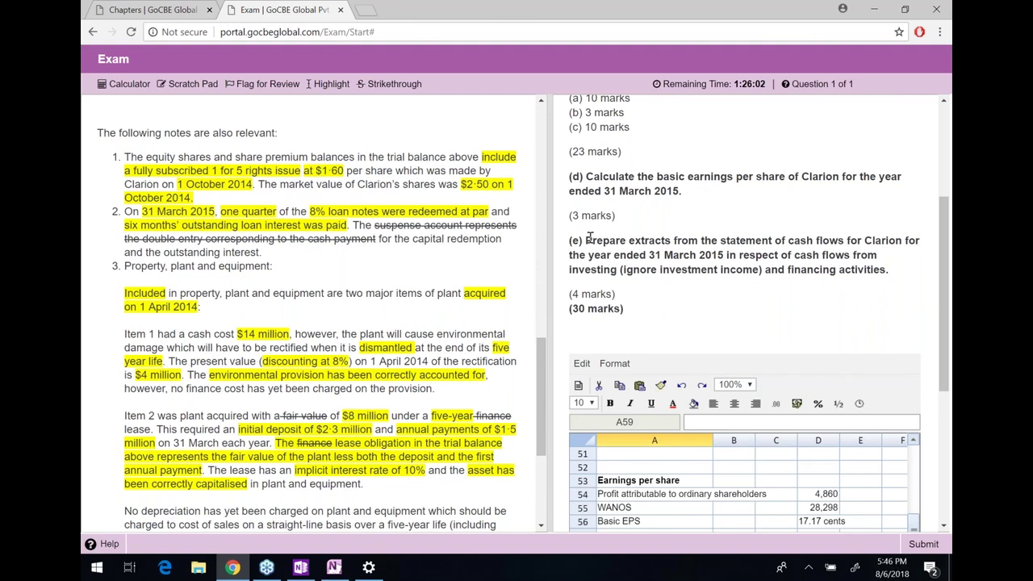
scroll(589, 239, "down", 1)
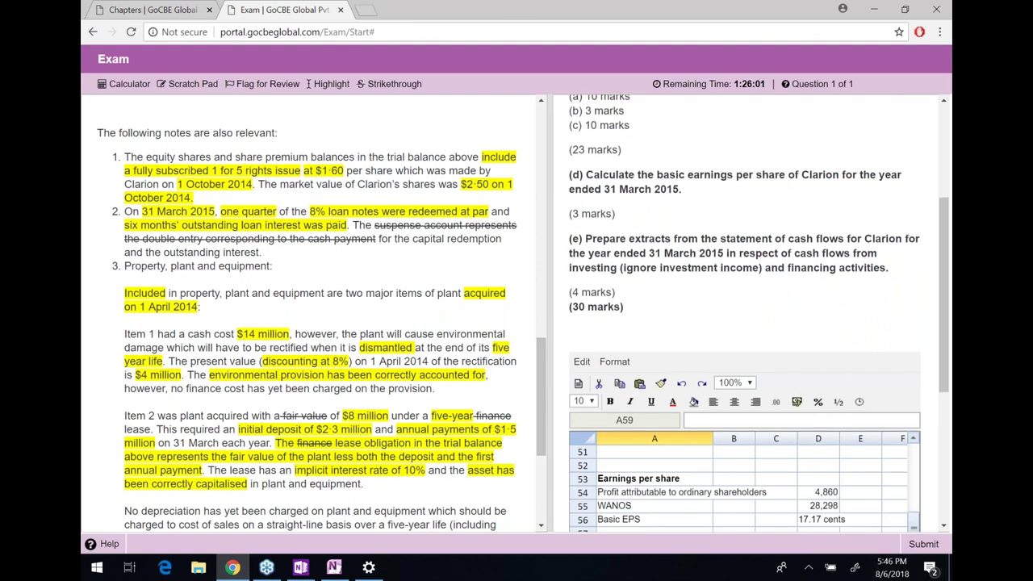
scroll(759, 314, "down", 2)
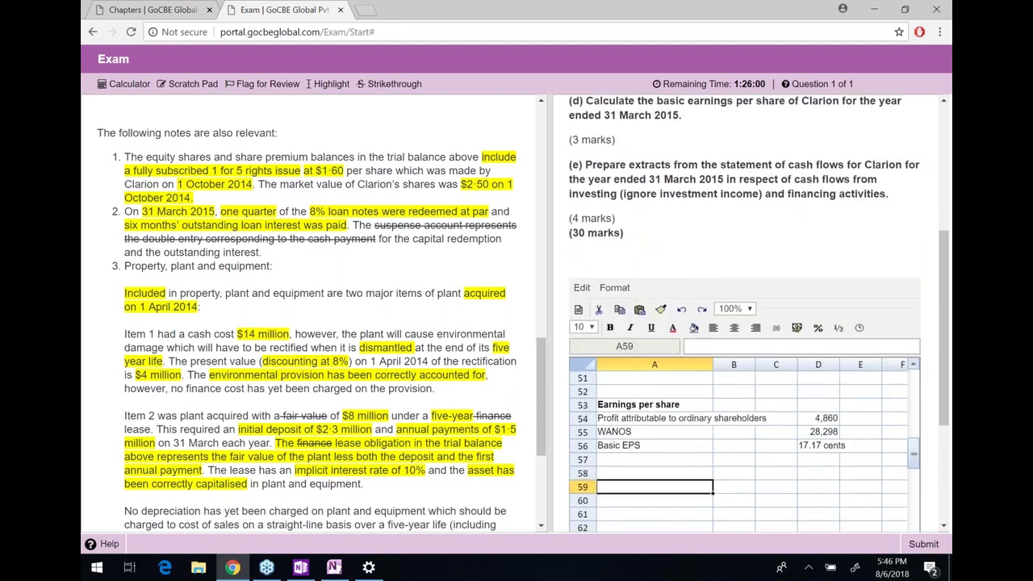
scroll(624, 324, "down", 1)
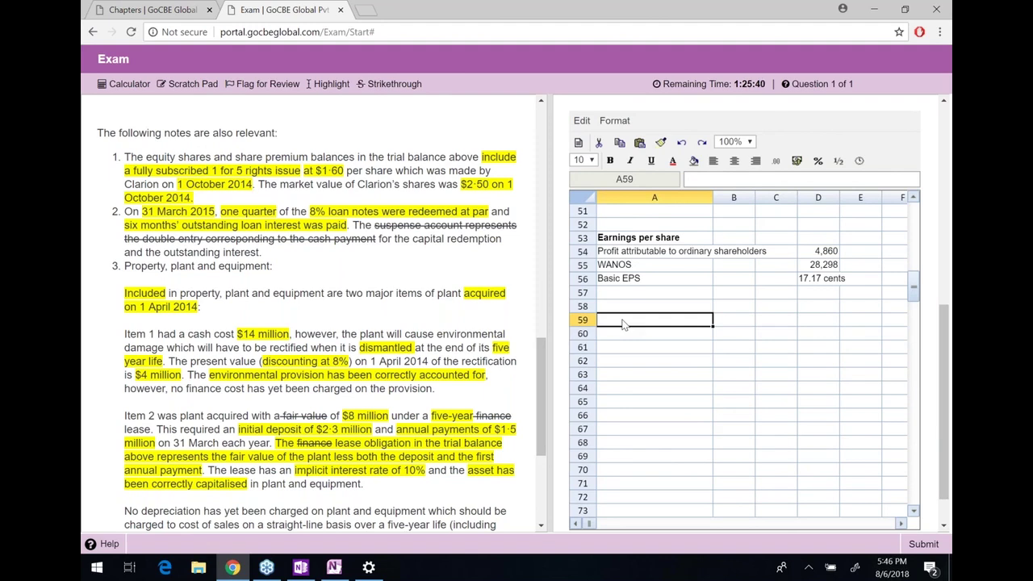
type("Dilut")
key("BackSpace")
key("BackSpace")
key("BackSpace")
key("BackSpace")
key("BackSpace")
In OneNote, handwrite 'Break // Min //' on a blank area of the page
key("alt+Tab")
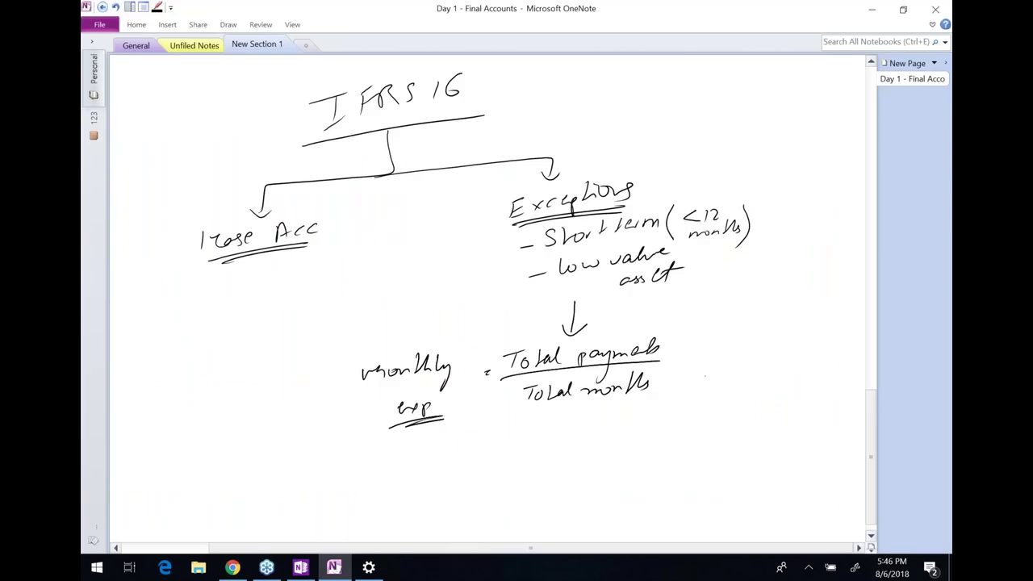
scroll(544, 175, "down", 10)
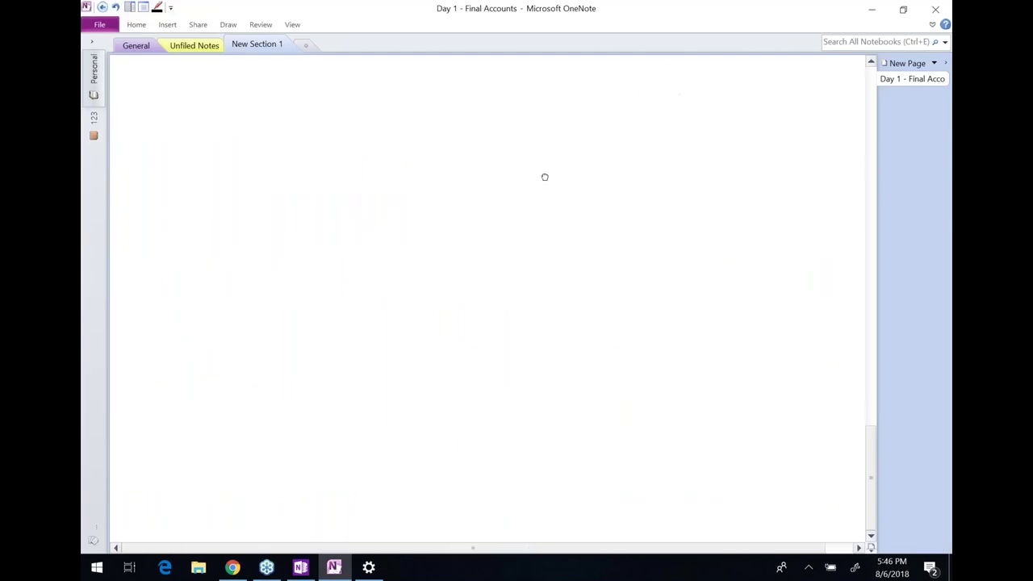
mouse_move(404, 289)
left_mouse_down()
mouse_move(425, 273)
mouse_move(440, 294)
left_mouse_up()
mouse_move(438, 255)
left_mouse_down()
mouse_move(444, 262)
mouse_move(477, 200)
mouse_move(490, 208)
left_mouse_up()
left_click(491, 209)
mouse_move(490, 229)
left_mouse_down()
mouse_move(437, 331)
mouse_move(457, 307)
left_mouse_up()
mouse_move(481, 279)
left_mouse_down()
mouse_move(500, 313)
mouse_move(521, 245)
left_mouse_up()
left_click(524, 259)
left_click_drag(525, 255, 541, 238)
mouse_move(547, 255)
left_mouse_down()
mouse_move(515, 336)
mouse_move(573, 322)
left_mouse_up()
left_click(556, 321)
Handwrite the time 5:55 after the note and circle it
left_click(576, 309)
mouse_move(582, 266)
left_mouse_down()
mouse_move(571, 284)
mouse_move(589, 297)
left_mouse_up()
mouse_move(603, 255)
left_mouse_down()
mouse_move(592, 268)
mouse_move(610, 271)
mouse_move(576, 355)
left_mouse_up()
left_click_drag(631, 279, 590, 354)
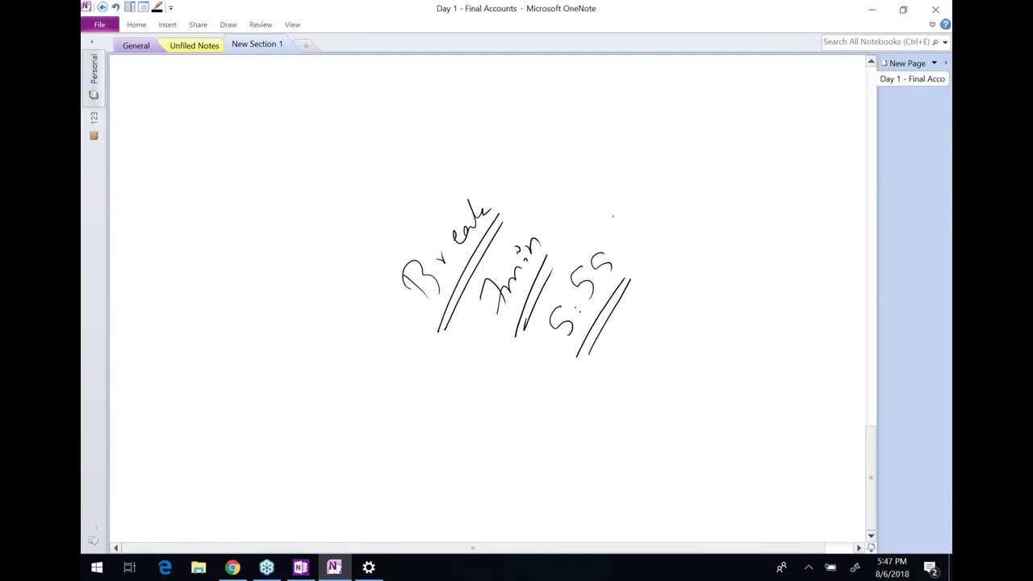
mouse_move(612, 217)
left_mouse_down()
mouse_move(535, 357)
mouse_move(621, 226)
left_mouse_up()
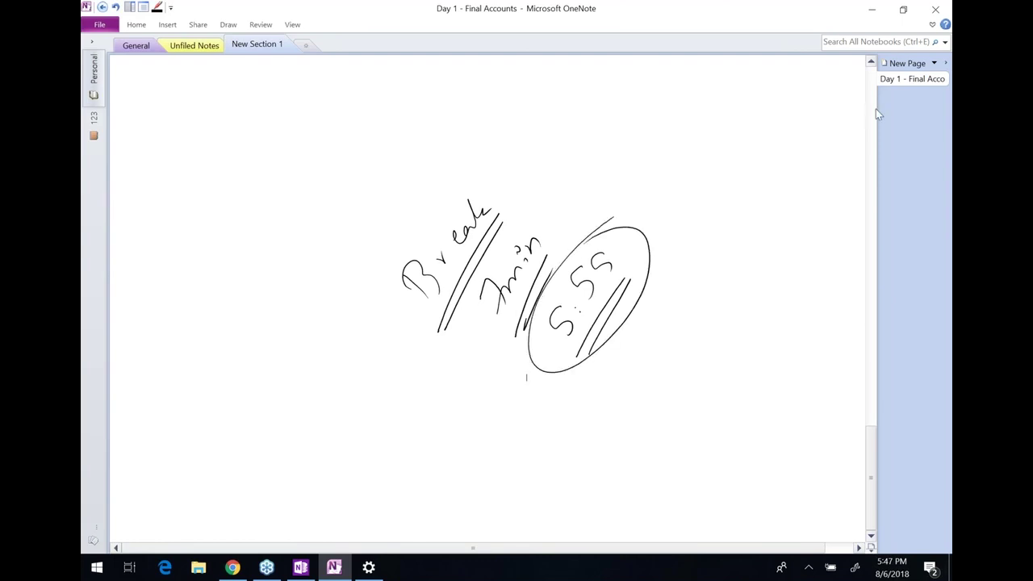
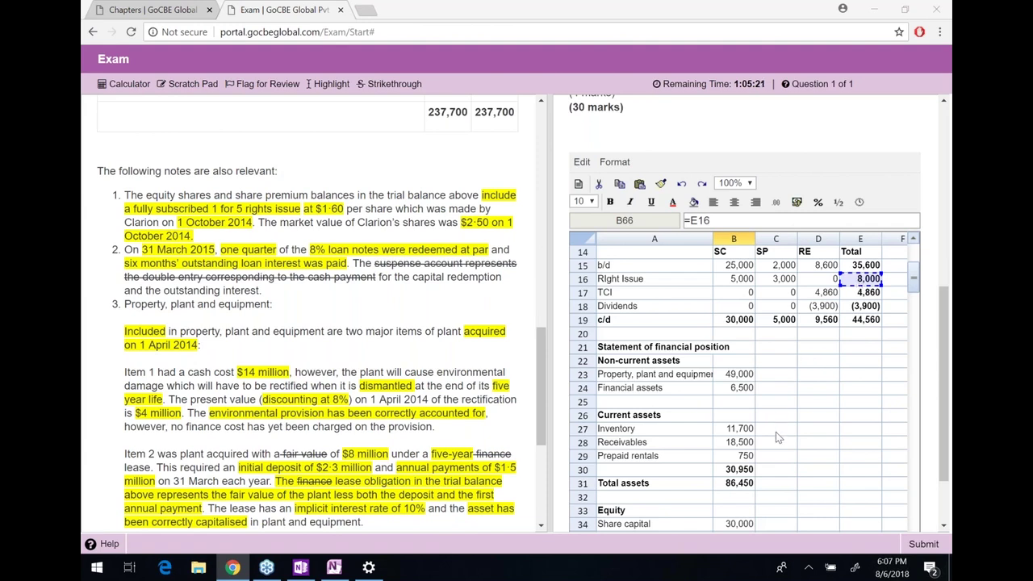
Commit =E16 in B66 so Issuance of shares shows the 8,000 rights issue total
scroll(775, 412, "down", 2)
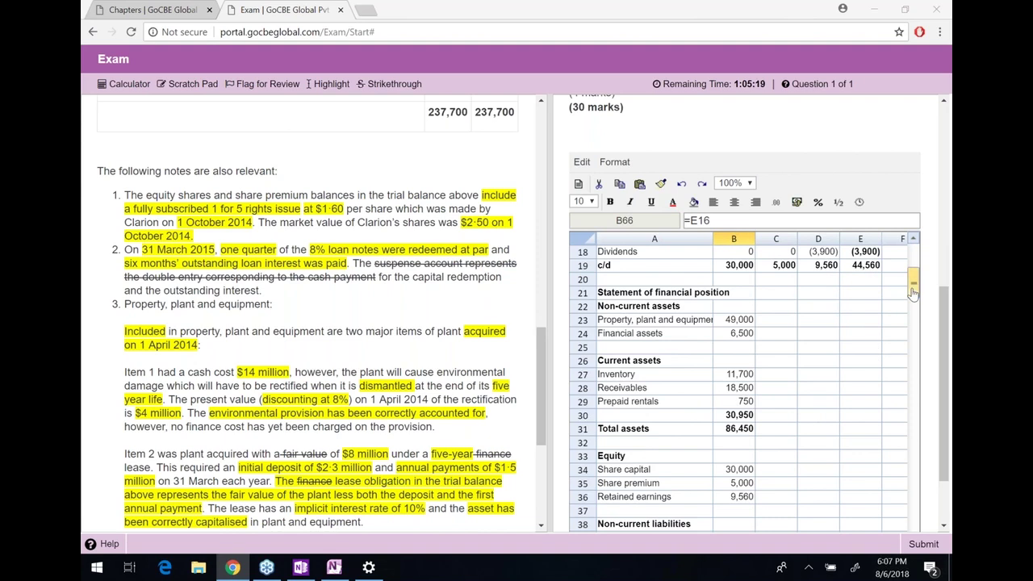
left_click_drag(913, 285, 912, 274)
left_click(711, 220)
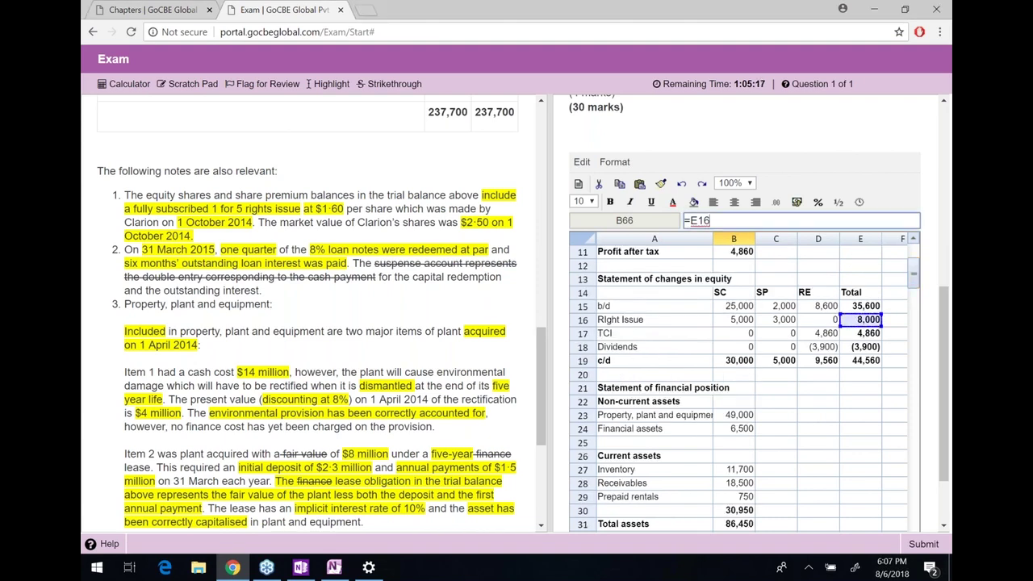
key("Return")
Select the cash flow extracts block A59:E67
key("Down")
key("Down")
key("Down")
key("Down")
key("Down")
key("Down")
key("Down")
key("Down")
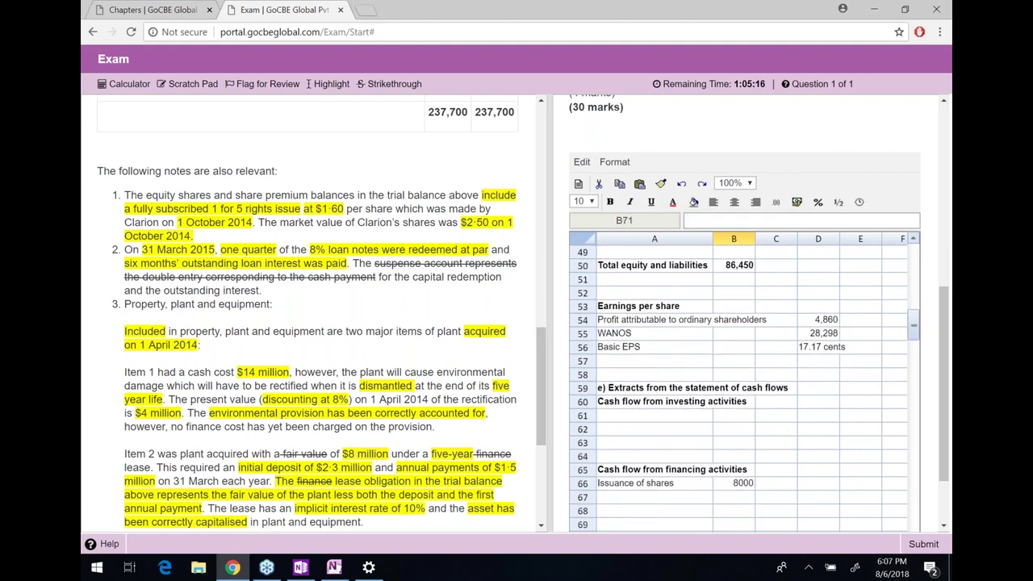
left_click(665, 336)
left_click_drag(665, 341, 850, 450)
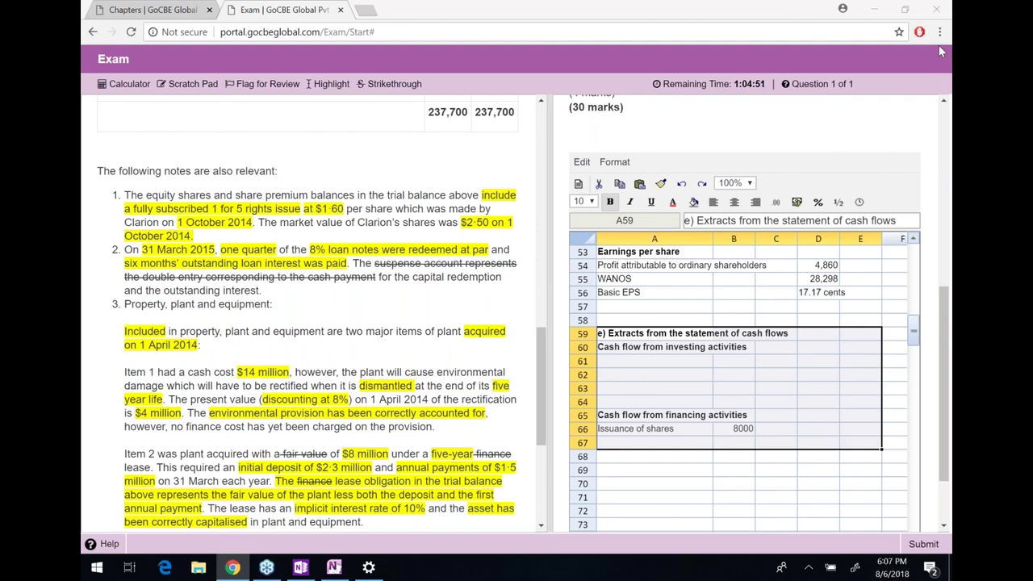
Reselect the cash flow block and check the 8000 issuance amount against note 1
left_click(727, 415)
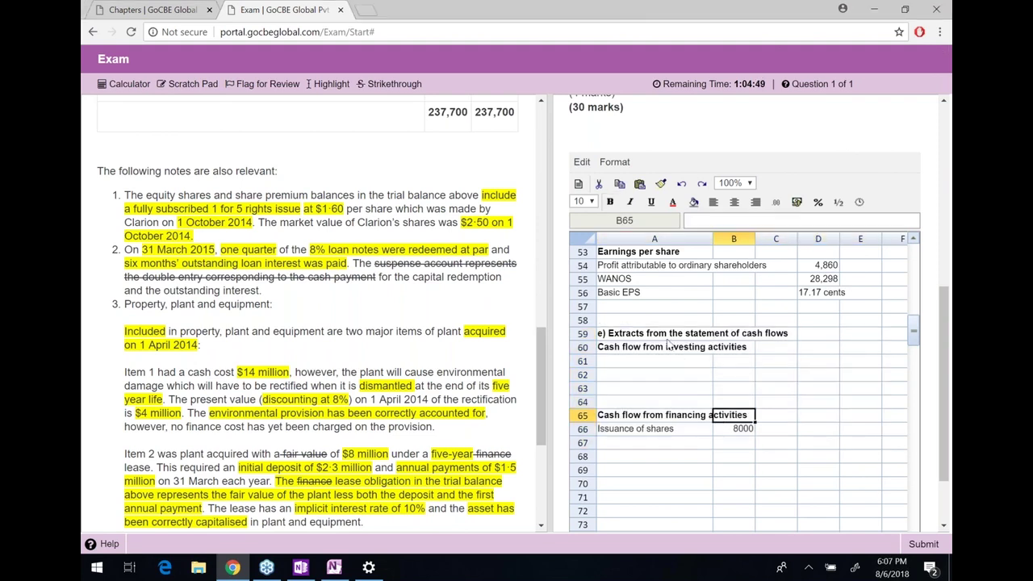
left_click_drag(666, 333, 825, 449)
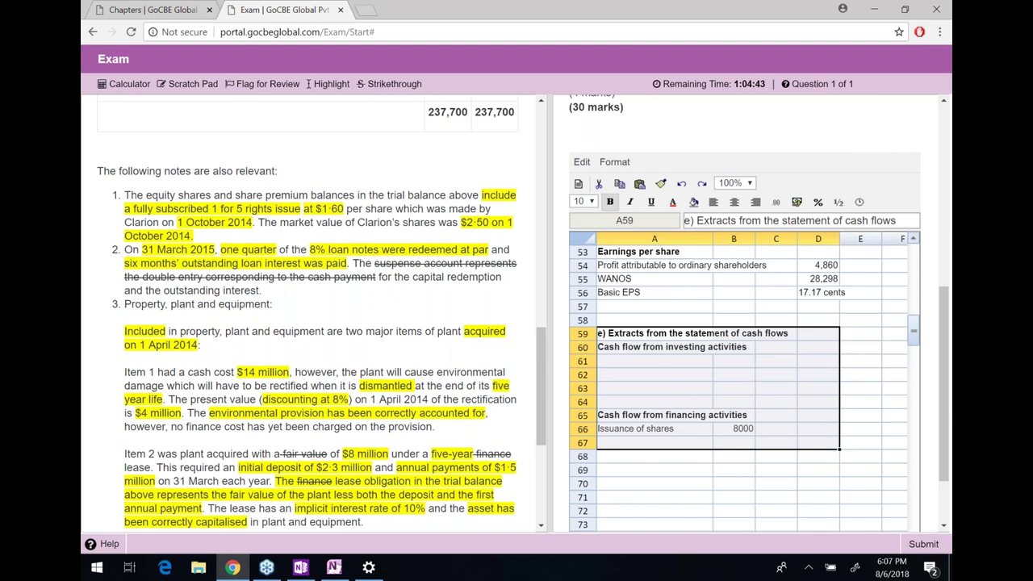
left_click_drag(129, 195, 125, 195)
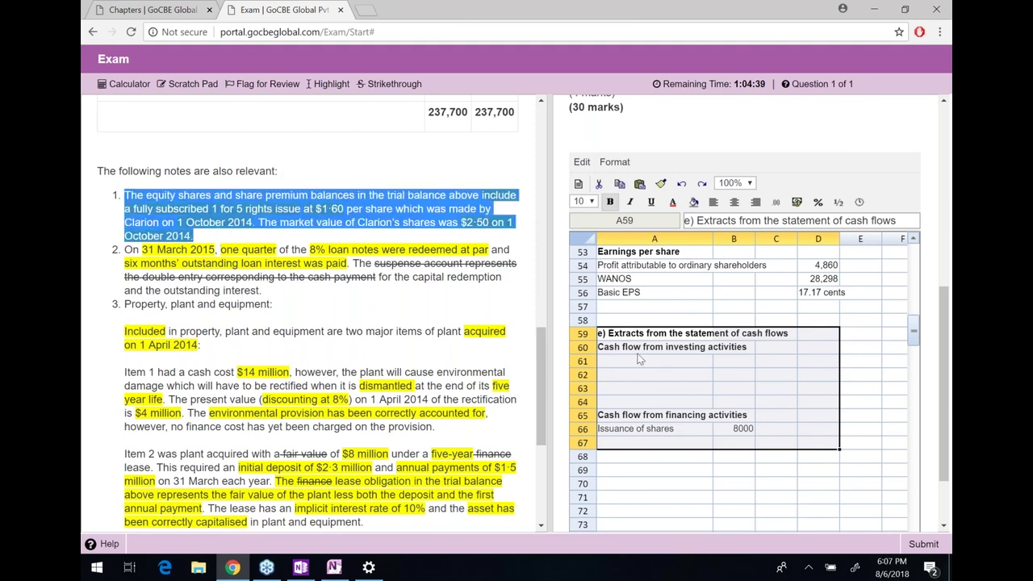
left_click(647, 436)
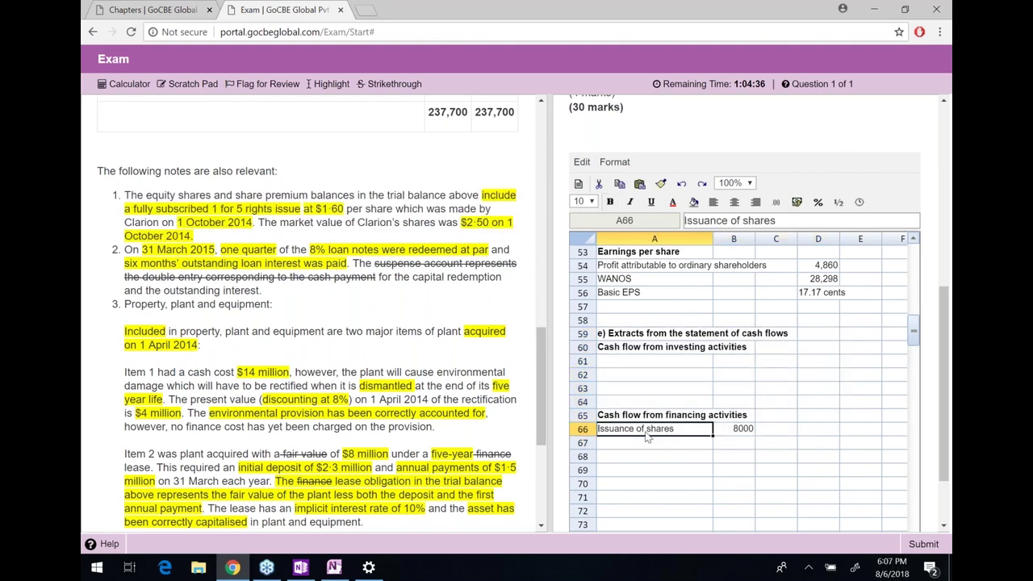
key("Right")
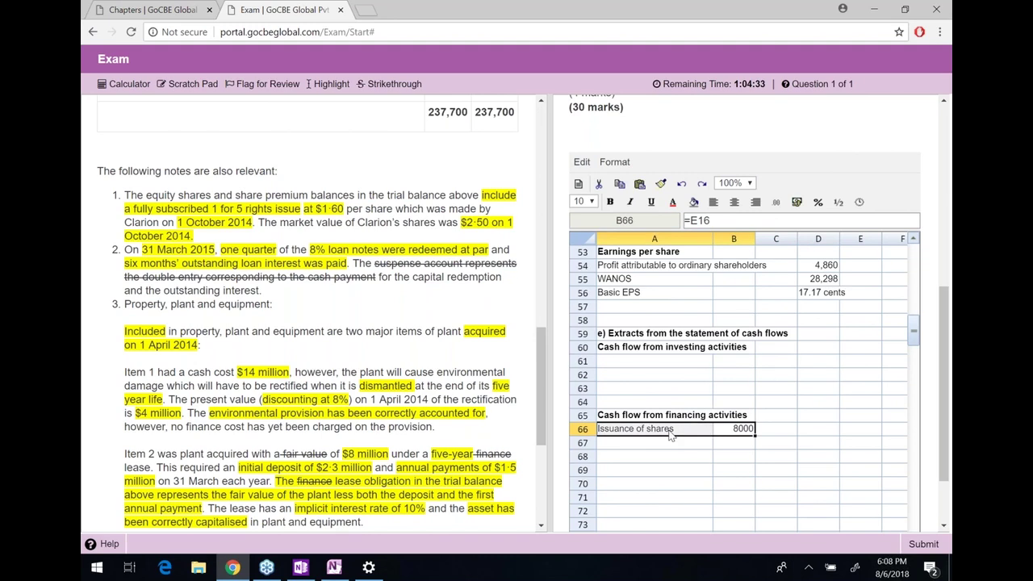
left_click(744, 433)
Apply the #,##0;(#,##0) number format to the cash flow amounts in column B
left_click_drag(749, 370, 748, 510)
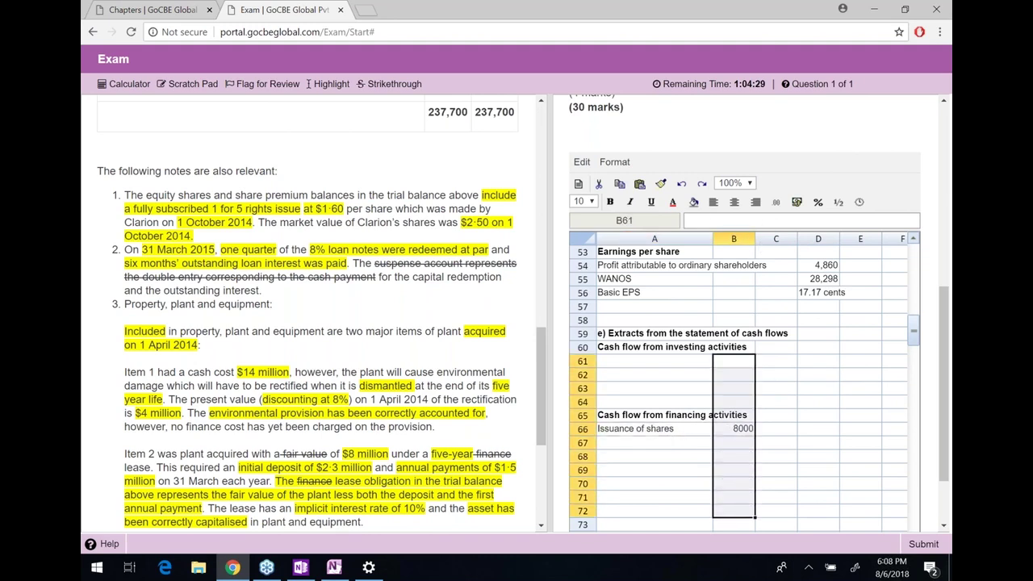
left_click(796, 201)
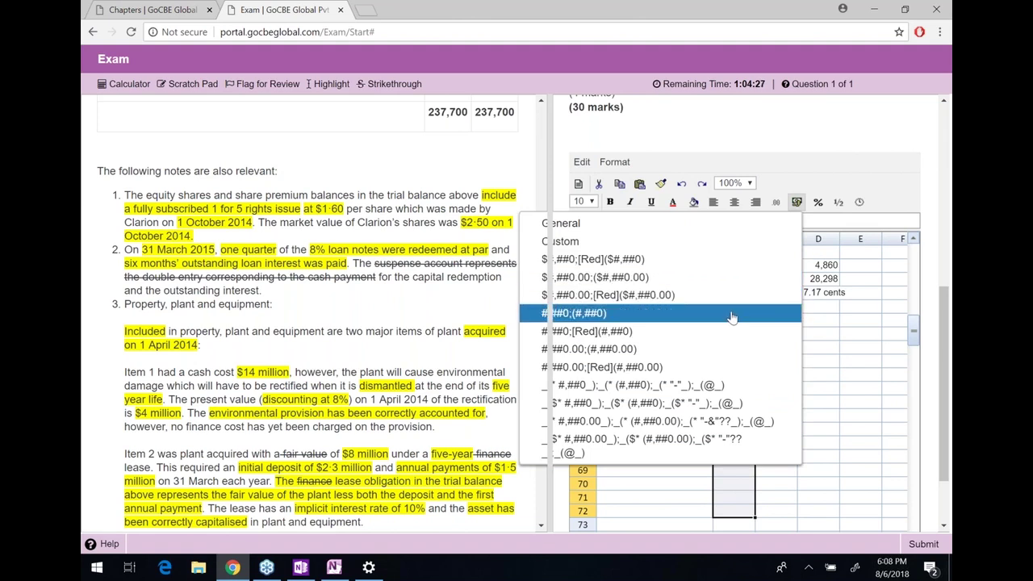
left_click(585, 313)
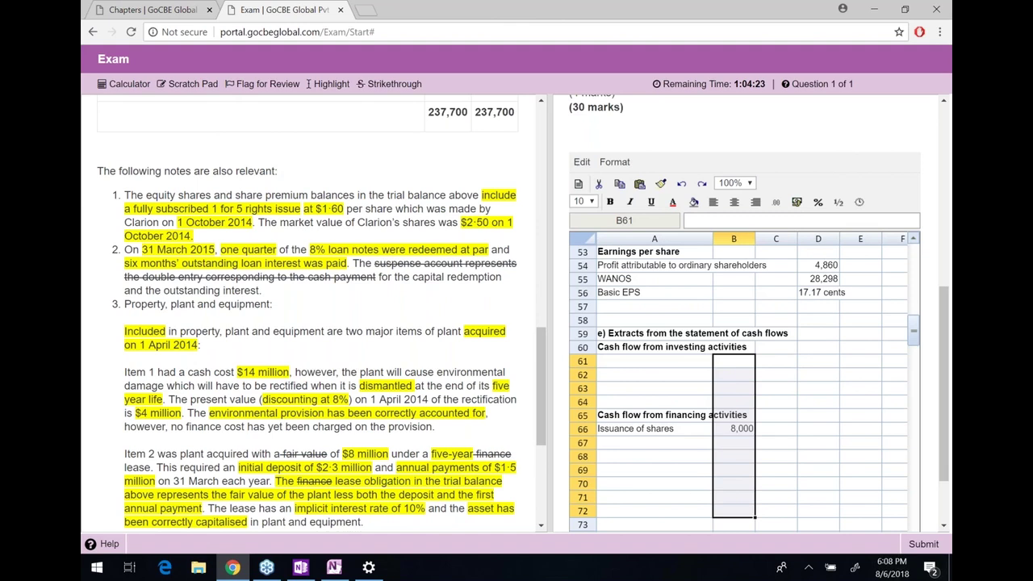
left_click(741, 418)
key("Up")
key("Up")
key("Up")
key("Up")
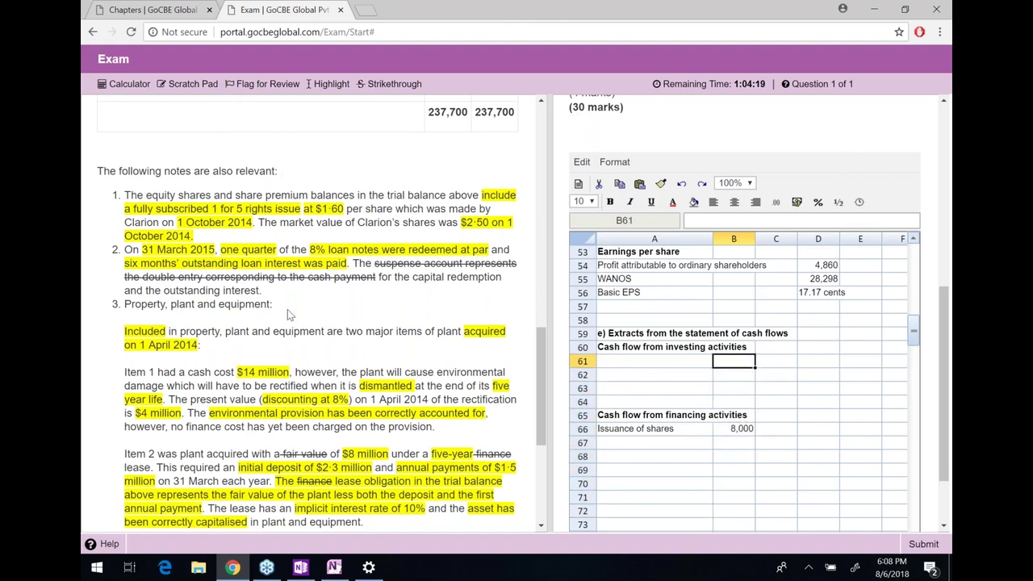
Highlight notes 1 and 2 on the rights issue and loan note redemption
left_click(127, 196)
left_click(202, 241, "shift")
left_click(212, 239)
left_click(127, 250)
left_click(252, 301, "shift")
left_click(289, 292, "shift")
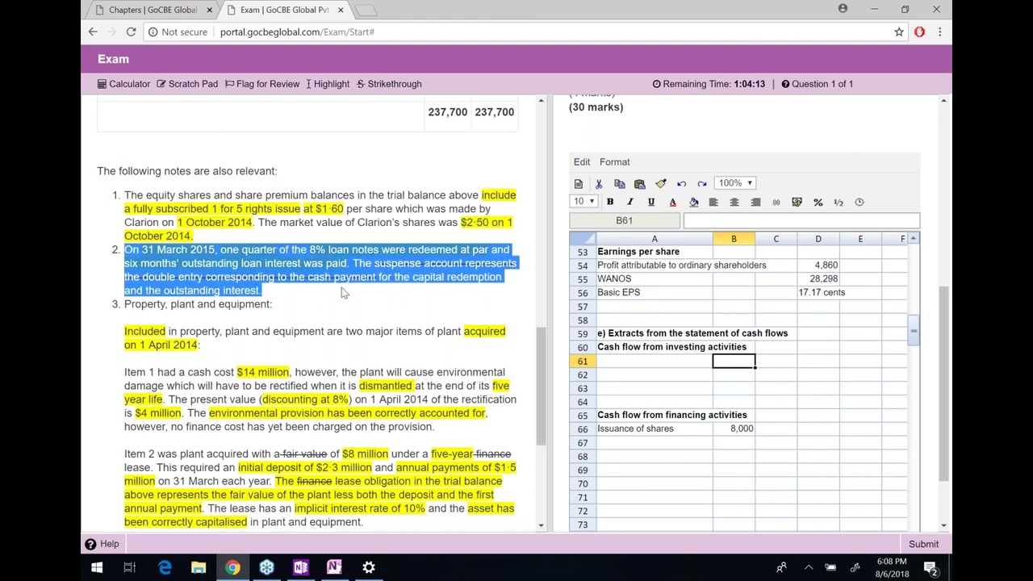
Enter the label 'Repayment of loan notes' in A67
left_click(665, 447)
type("rE")
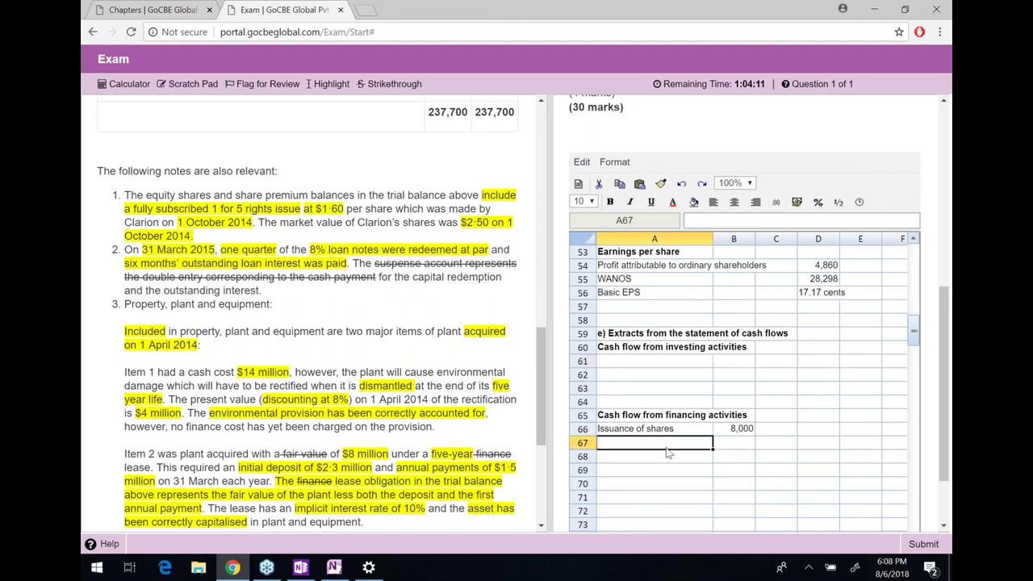
key("BackSpace")
key("BackSpace")
type("Re")
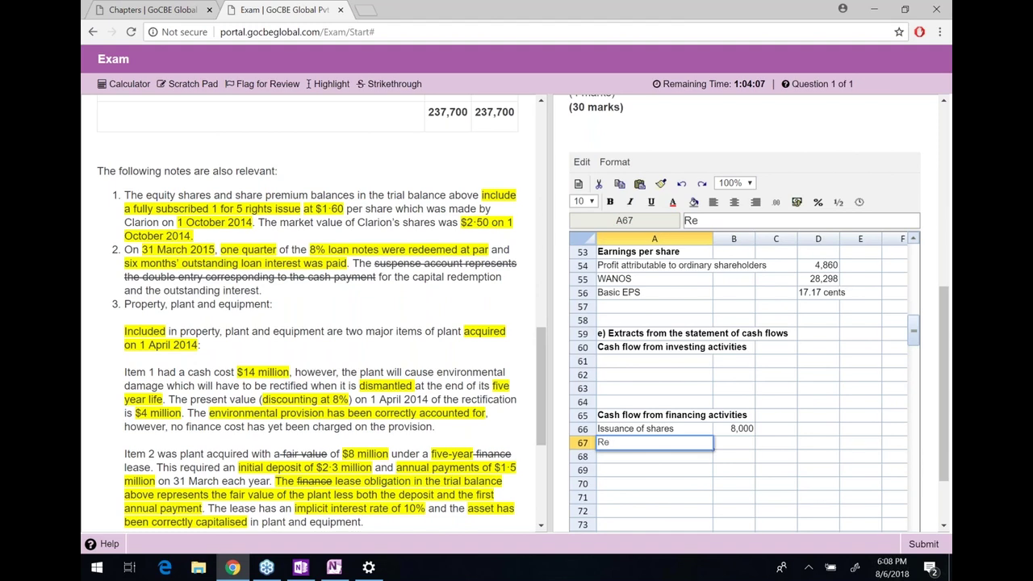
type("payment of loan")
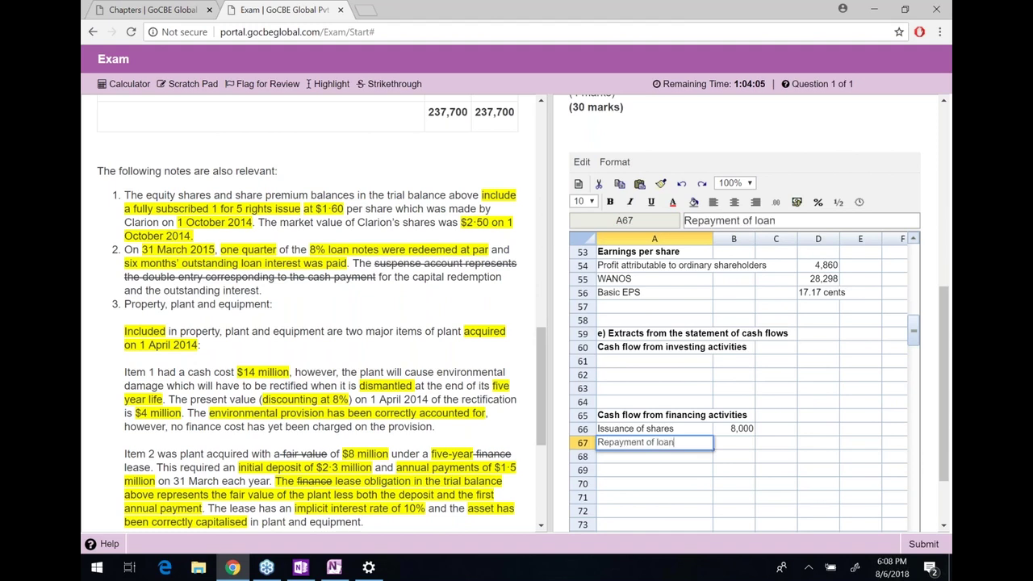
type(" notes")
key("Tab")
Link B67 to the 5,000 loan notes working with =J13
type("=")
key("Right")
key("Right")
key("Right")
key("Right")
key("Right")
key("Right")
key("Right")
key("Right")
key("Right")
key("Right")
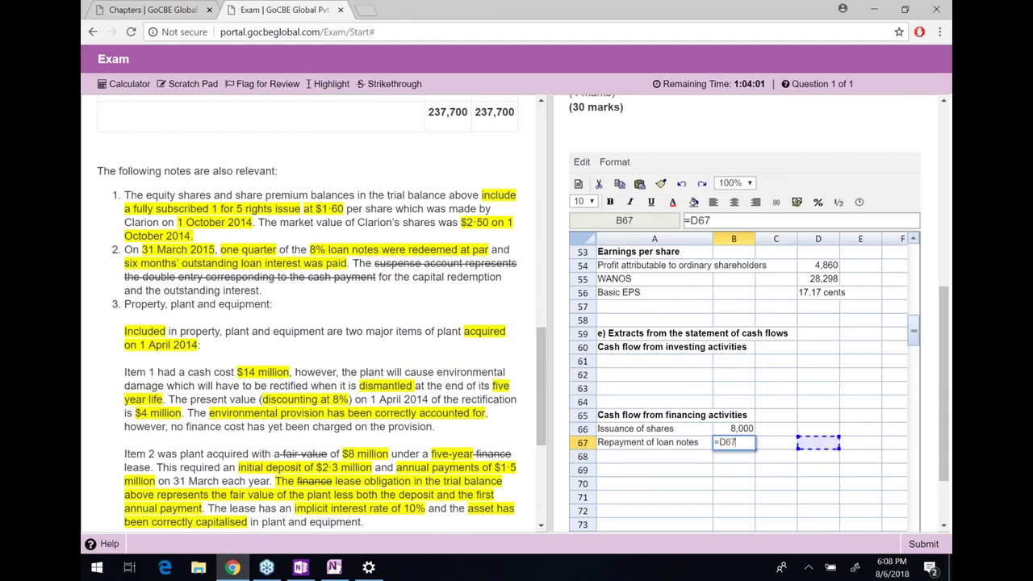
key("Right")
key("Right")
key("Right")
key("Right")
key("Left")
key("Left")
key("Left")
key("Left")
key("Left")
key("Left")
key("Left")
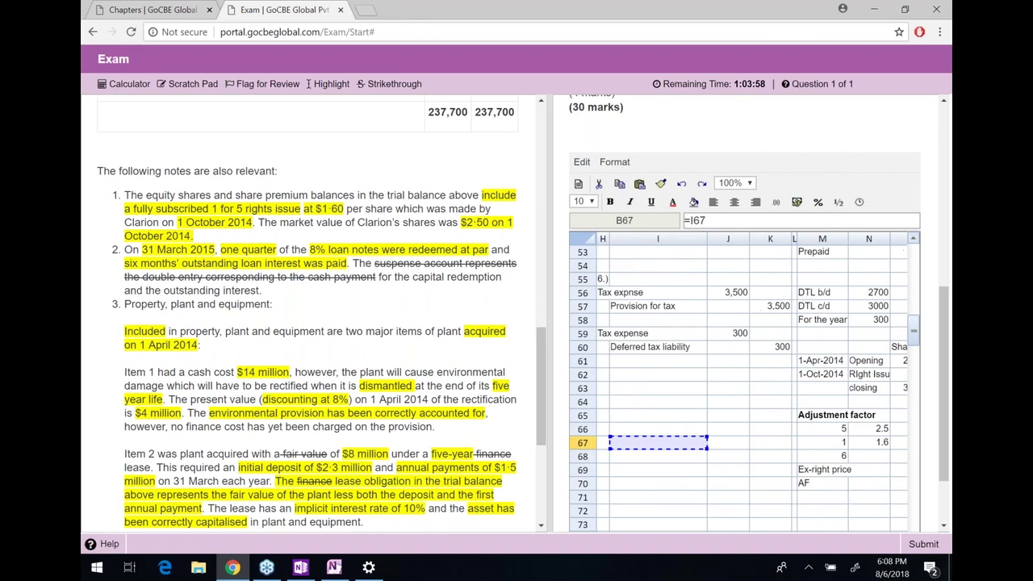
key("Up")
key("Up")
key("Up")
key("Up")
key("Up")
key("Up")
key("Up")
key("Up")
key("Up")
key("Up")
key("Up")
key("Up")
key("Up")
key("Up")
key("Up")
key("Up")
key("Up")
key("Up")
key("Up")
key("Up")
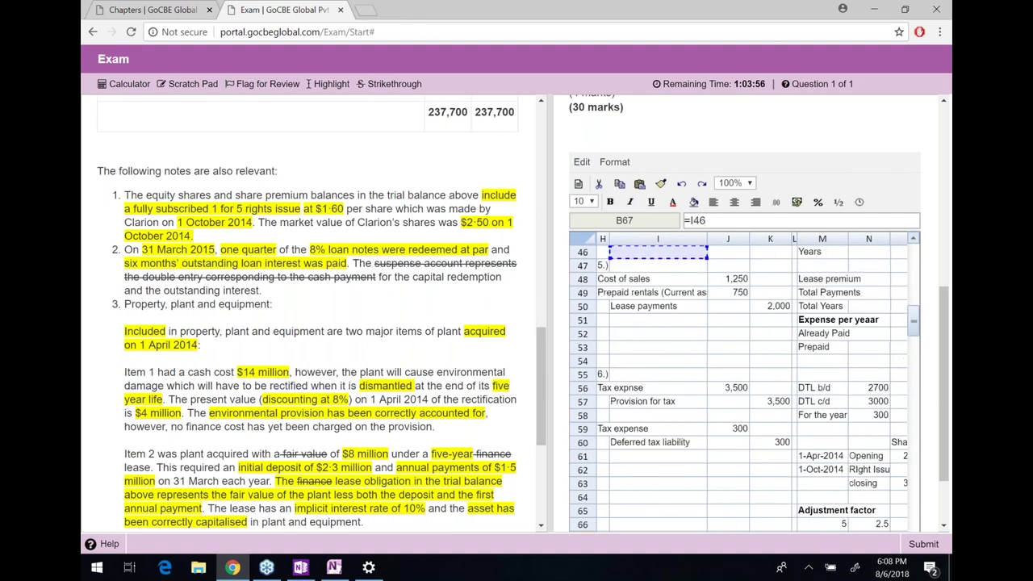
key("Up")
key("Up")
key("Up")
key("Up")
key("Up")
key("Up")
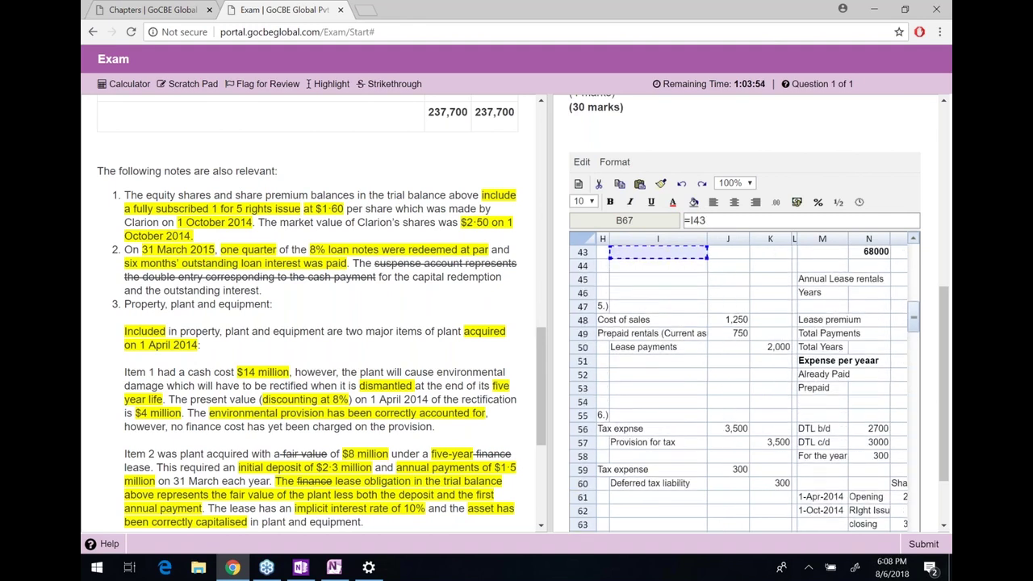
key("Up")
key("Up")
key("Up")
key("Up")
key("Up")
key("Up")
key("Up")
key("Up")
key("Up")
key("Up")
key("Up")
key("Up")
key("Up")
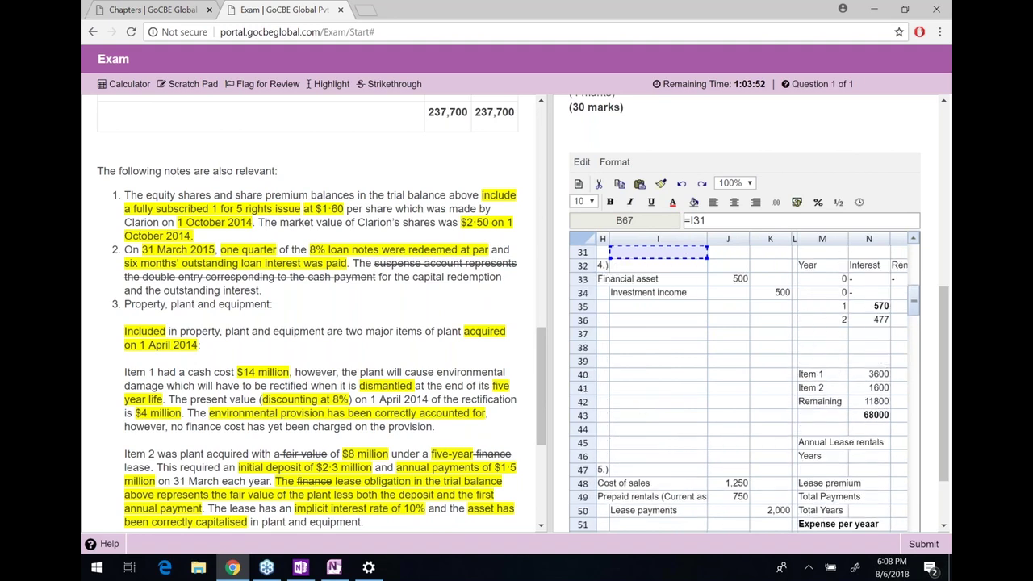
key("Up")
key("Up")
key("Up")
key("Up")
key("Up")
key("Up")
key("Up")
key("Up")
key("Up")
key("Up")
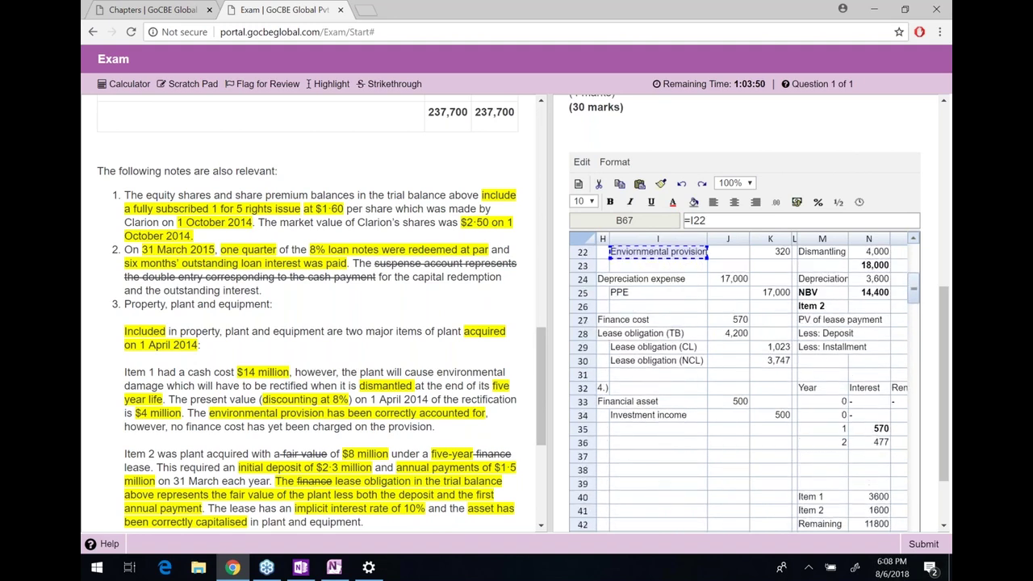
key("Up")
key("Up")
key("Up")
key("Up")
key("Up")
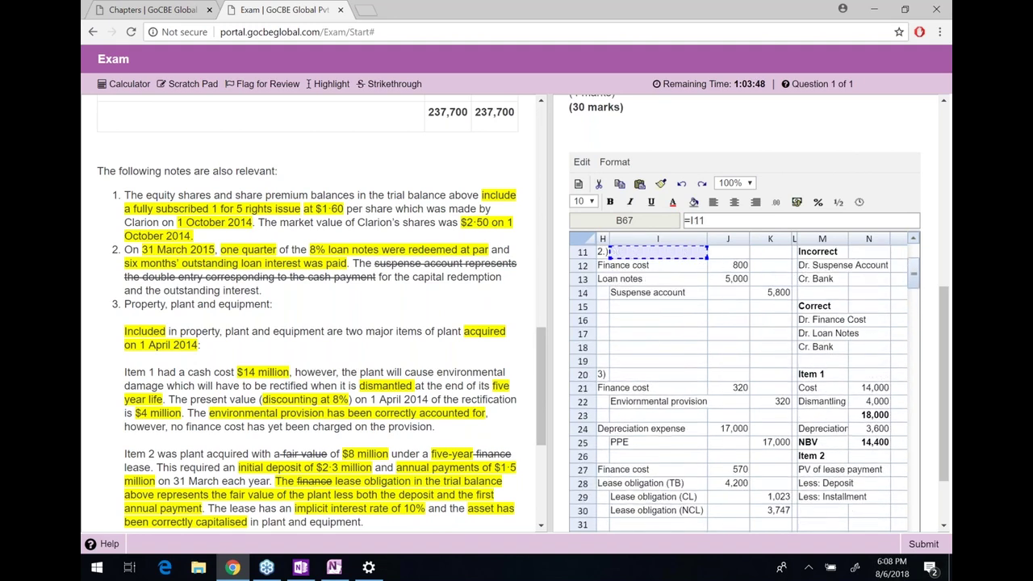
key("Down")
key("Down")
key("Right")
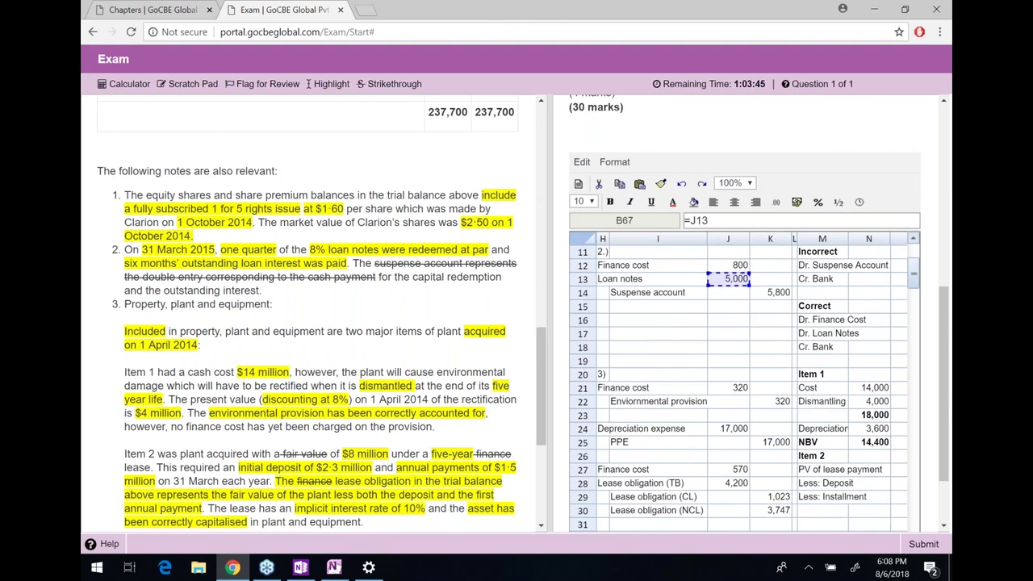
key("Return")
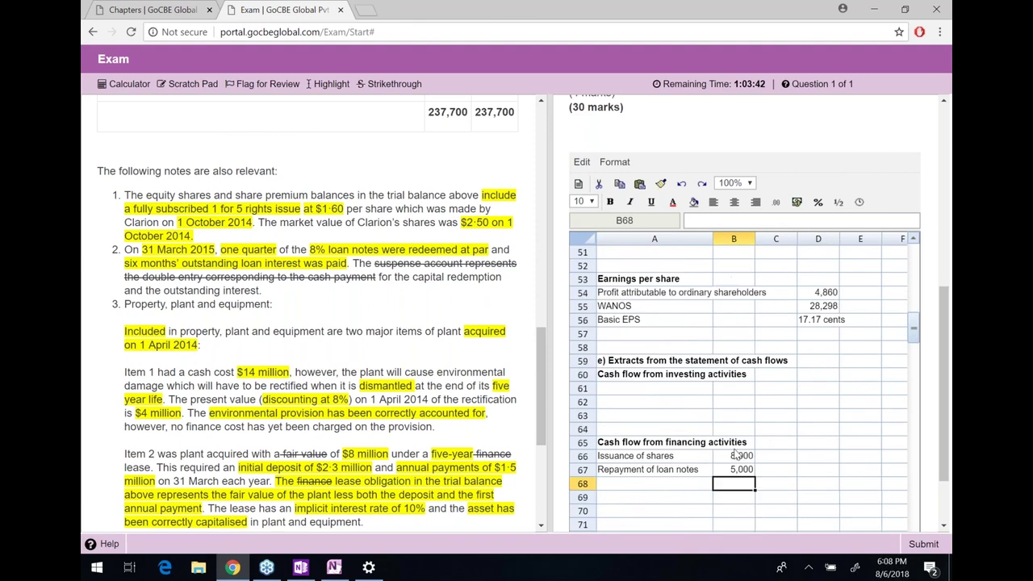
Change B67's formula to =-J13 so the repayment shows (5,000)
left_click(733, 425)
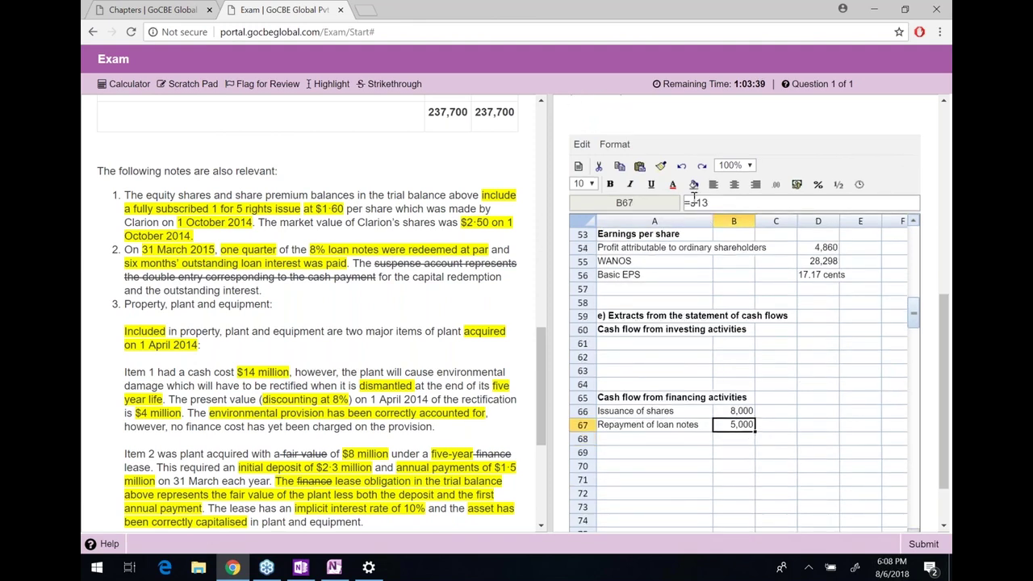
left_click(692, 203)
type("-")
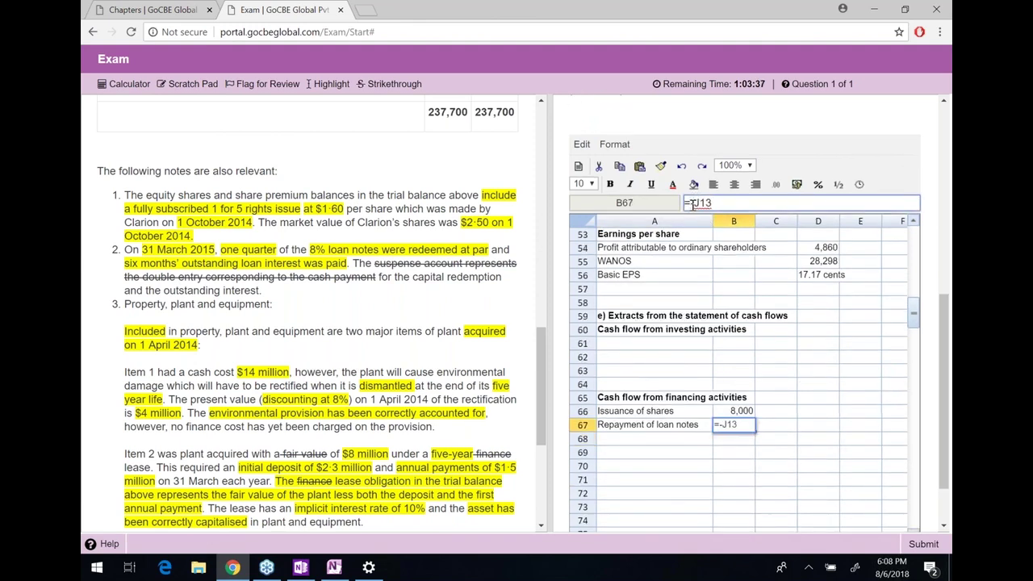
key("Return")
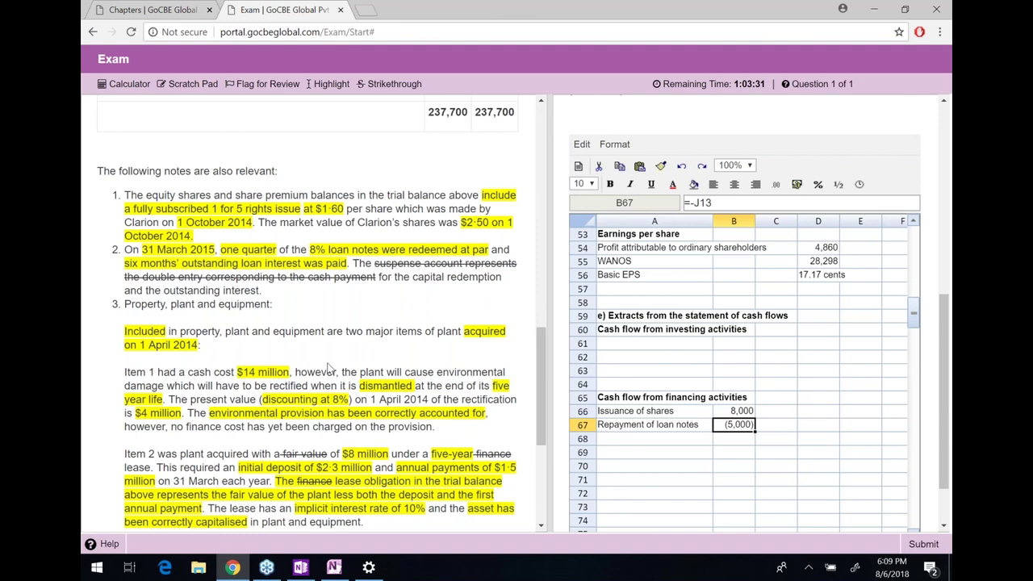
Scroll through and reread notes 1 to 3 and Item 1's text
scroll(277, 365, "down", 1)
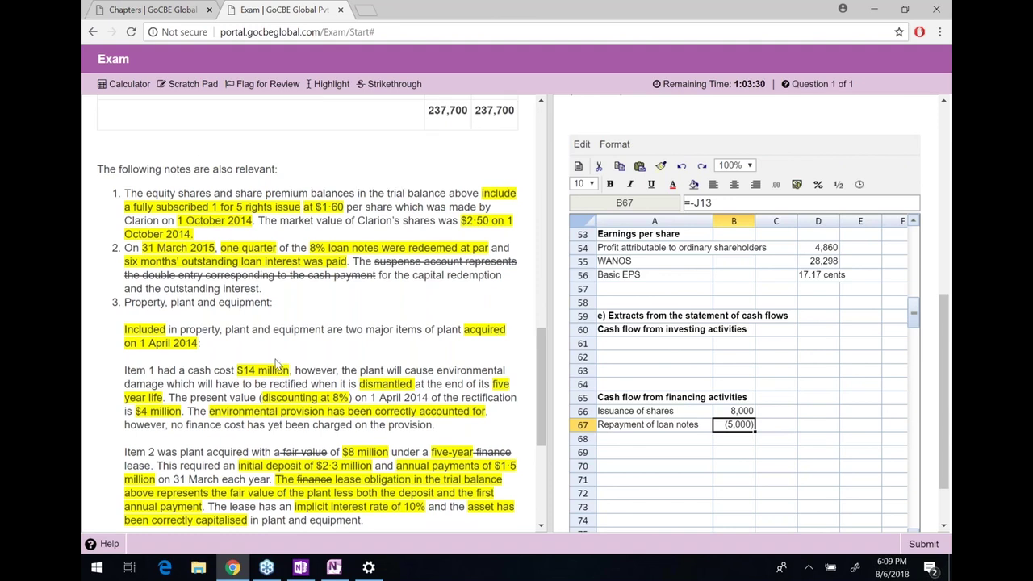
scroll(277, 364, "down", 1)
left_click_drag(125, 145, 334, 217)
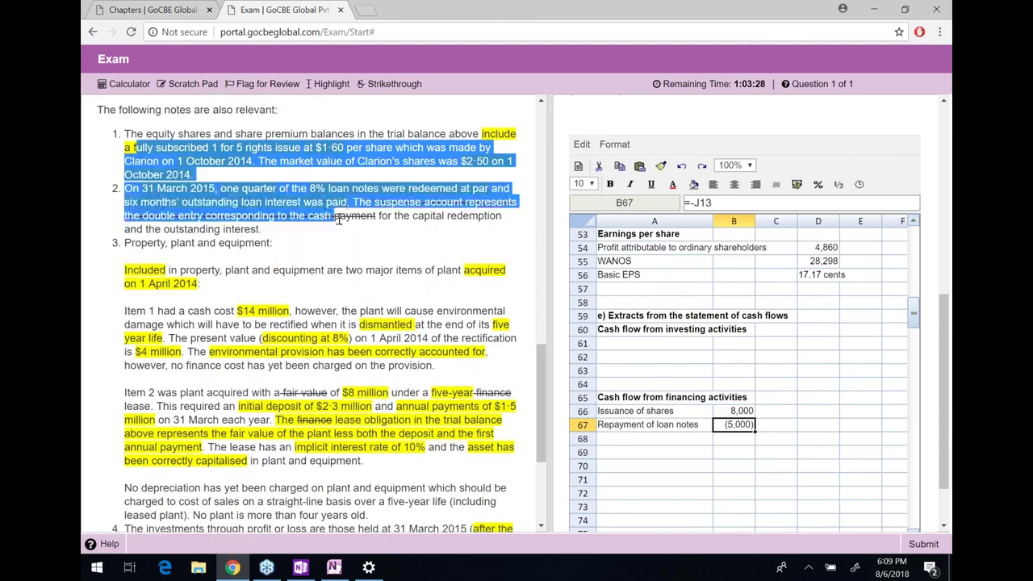
left_click(339, 236)
scroll(339, 236, "down", 1)
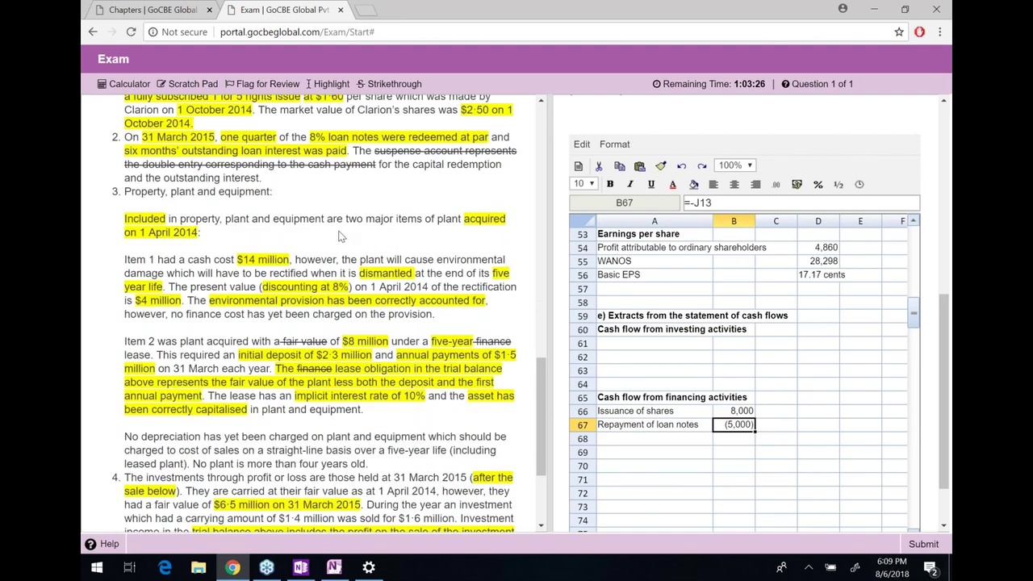
scroll(340, 236, "down", 1)
left_click_drag(181, 148, 168, 141)
left_click(168, 141)
left_click_drag(130, 180, 289, 177)
left_click(234, 176)
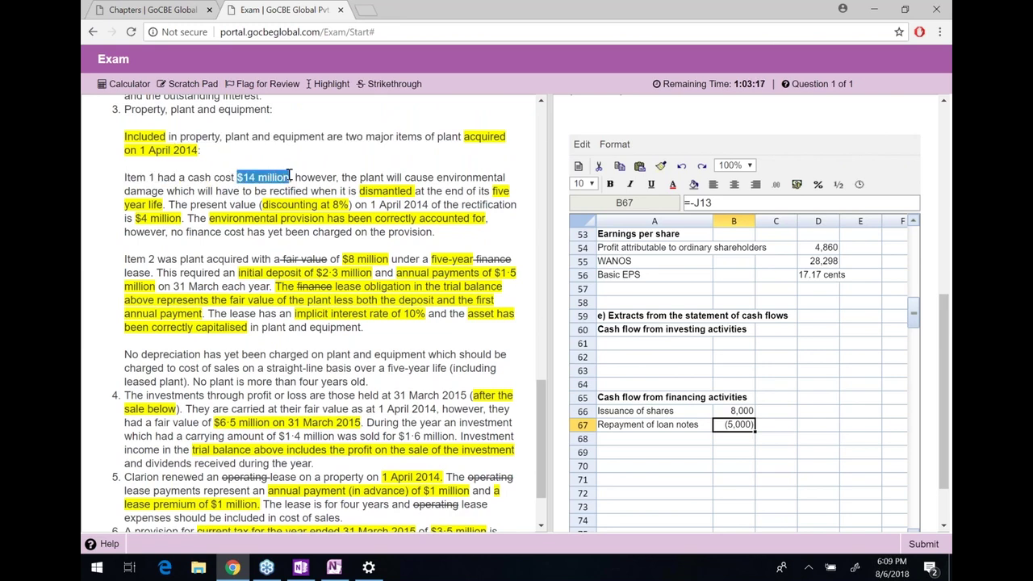
Enter 'Purchase of property, plant and equipment' in A61 and widen column A to fit
left_click(616, 347)
type("Purchase of property, plant and equipment")
key("Return")
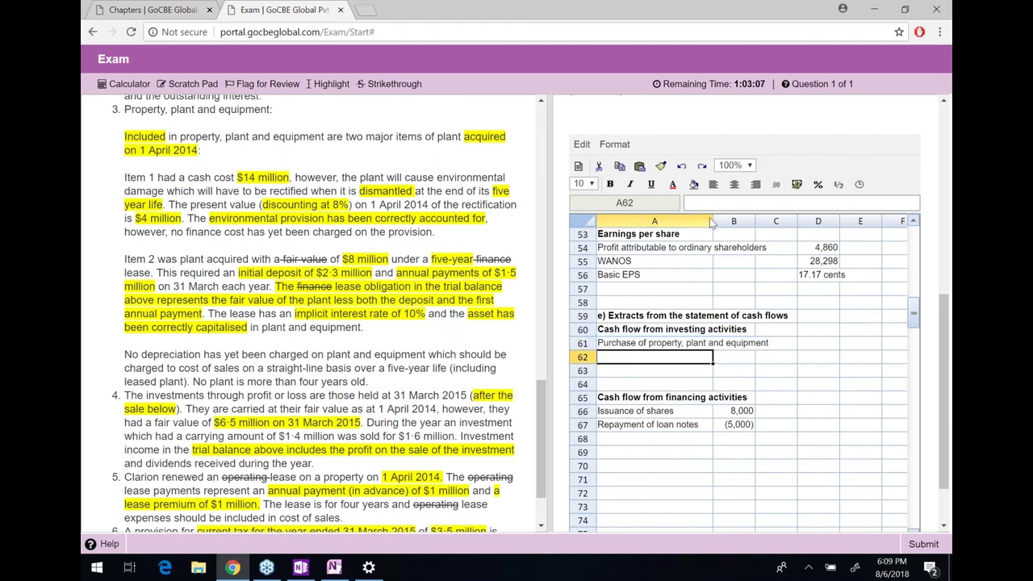
left_click_drag(712, 222, 778, 223)
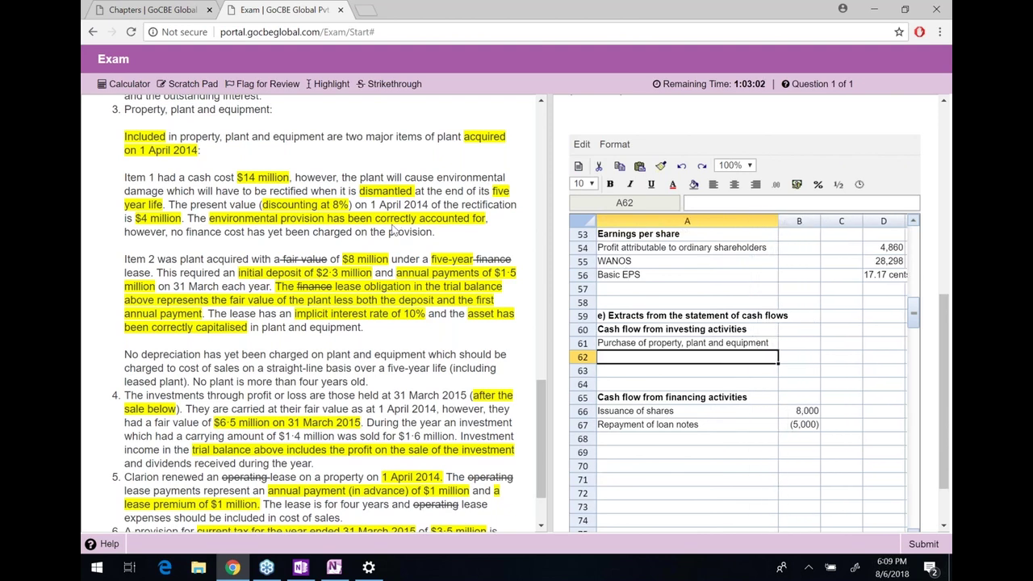
left_click_drag(238, 177, 185, 220)
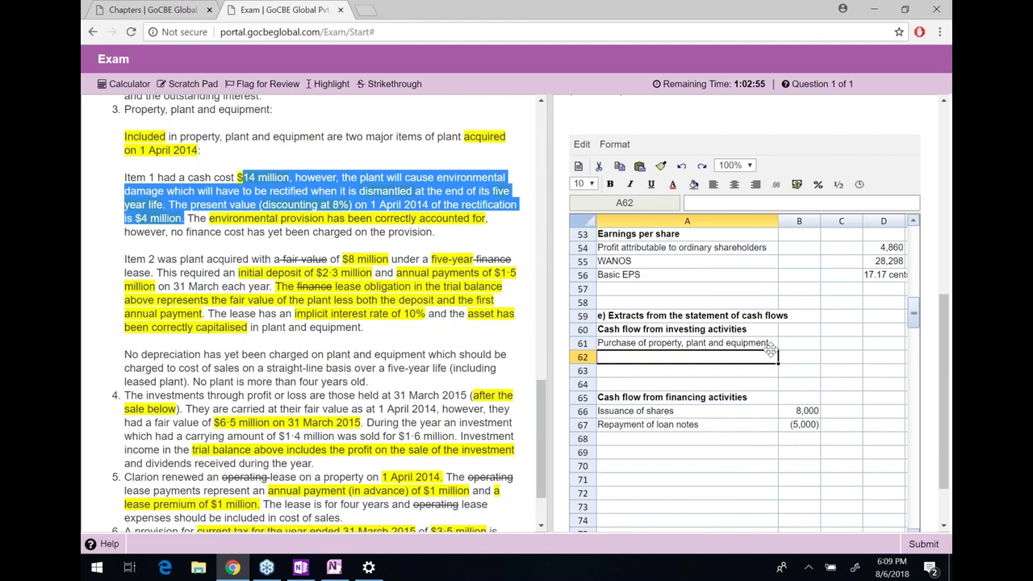
left_click(807, 344)
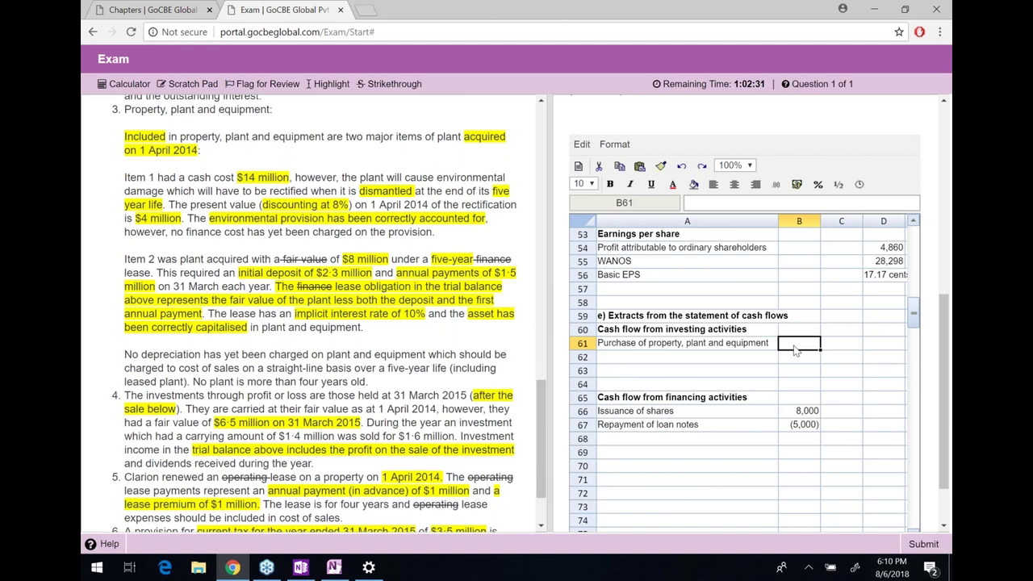
Enter -14000 in B61 so the PPE purchase shows (14,000)
type("-14000")
key("Return")
left_click_drag(125, 259, 363, 327)
left_click(363, 327)
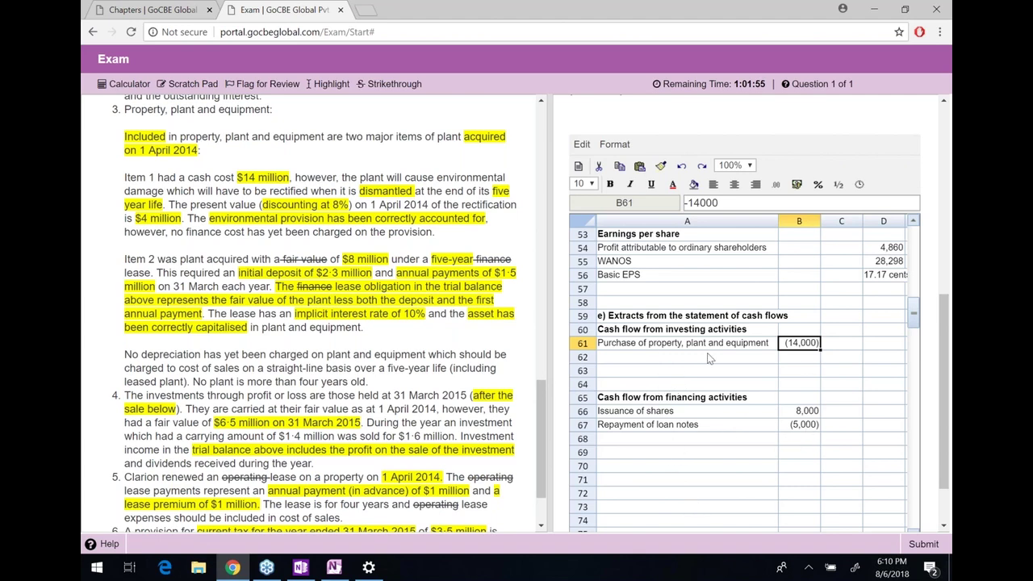
left_click(704, 345, "shift")
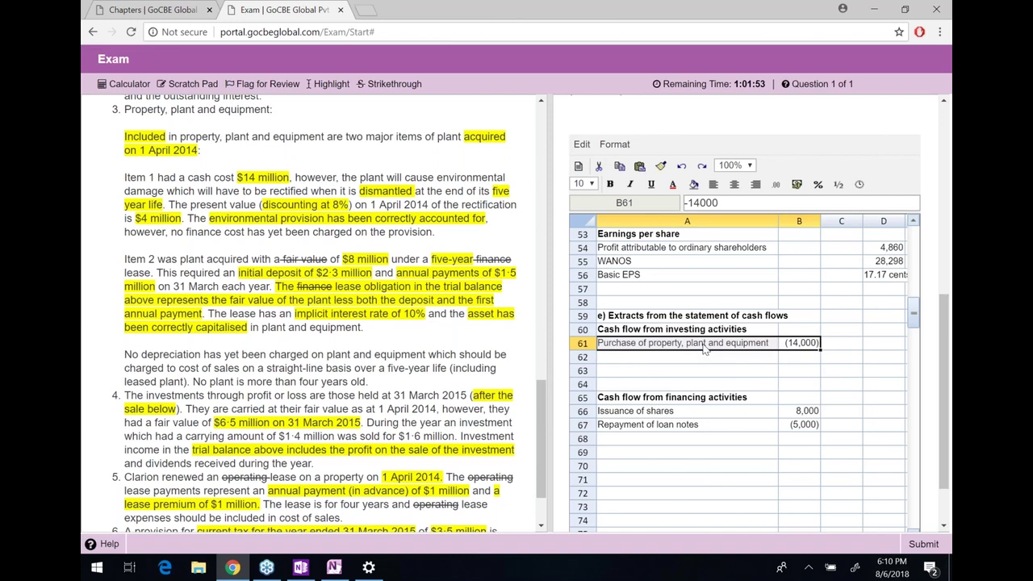
Enter the label 'Repayment of lease liability' in A68
left_click(677, 440)
type("Repayment of lease liability")
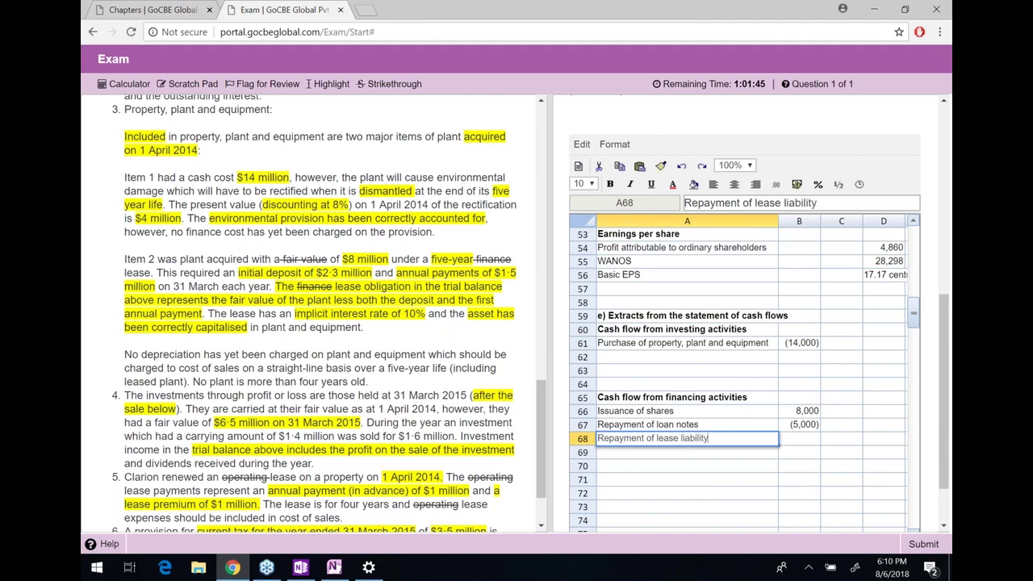
left_click(799, 438)
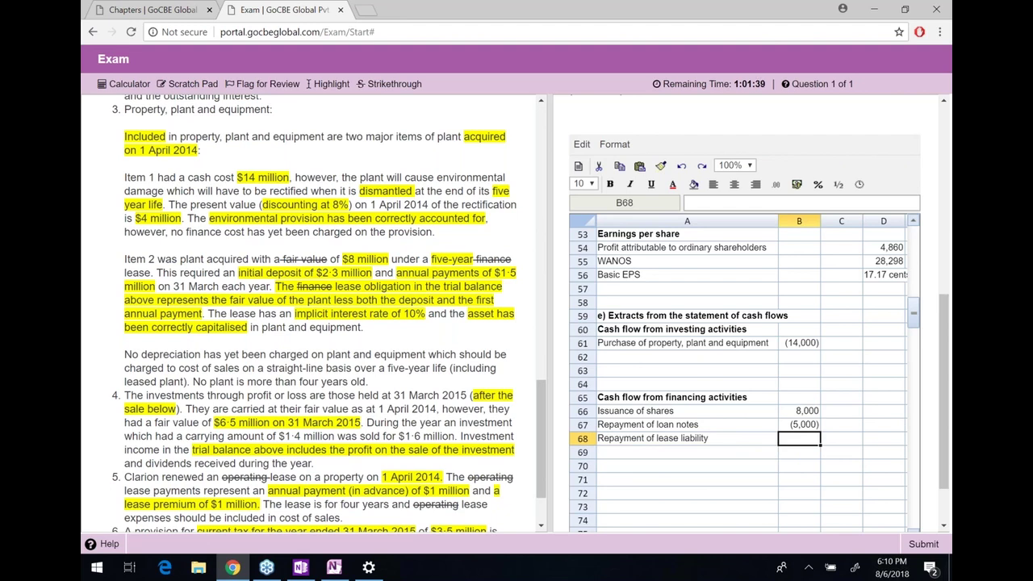
Move into the lease workings and check the year 1 interest and repayment formulas
key("Right")
key("Right")
key("Right")
key("Right")
key("Right")
key("Right")
key("Right")
key("Right")
key("Right")
key("Right")
key("Right")
key("Right")
key("Right")
key("Right")
key("Right")
key("Up")
key("Up")
key("Up")
key("Up")
key("Up")
key("Up")
key("Up")
key("Up")
key("Up")
key("Up")
key("Up")
key("Up")
key("Up")
key("Up")
key("Up")
key("Up")
key("Up")
key("Up")
key("Up")
key("Up")
key("Up")
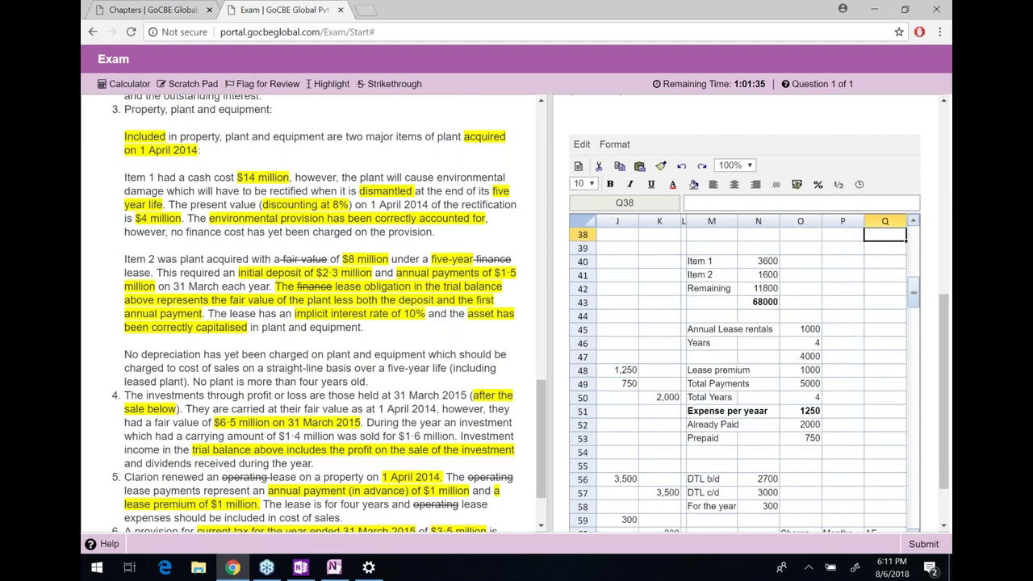
key("Up")
key("Up")
key("Up")
key("Up")
key("Up")
key("Up")
key("Up")
key("Up")
key("Up")
key("Up")
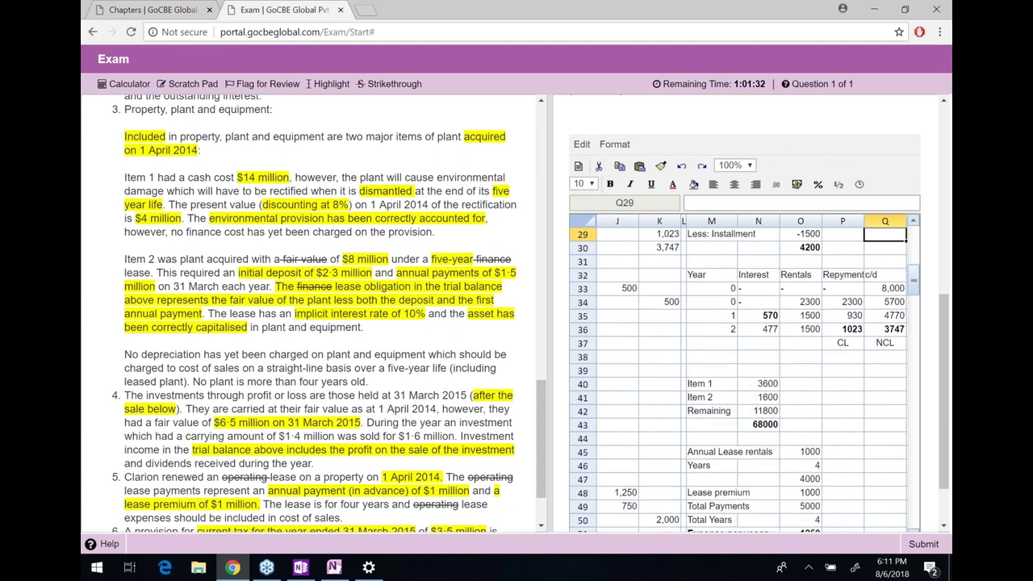
key("Right")
key("Down")
key("Down")
key("Down")
key("Down")
key("Down")
key("Left")
key("Left")
key("Left")
key("Down")
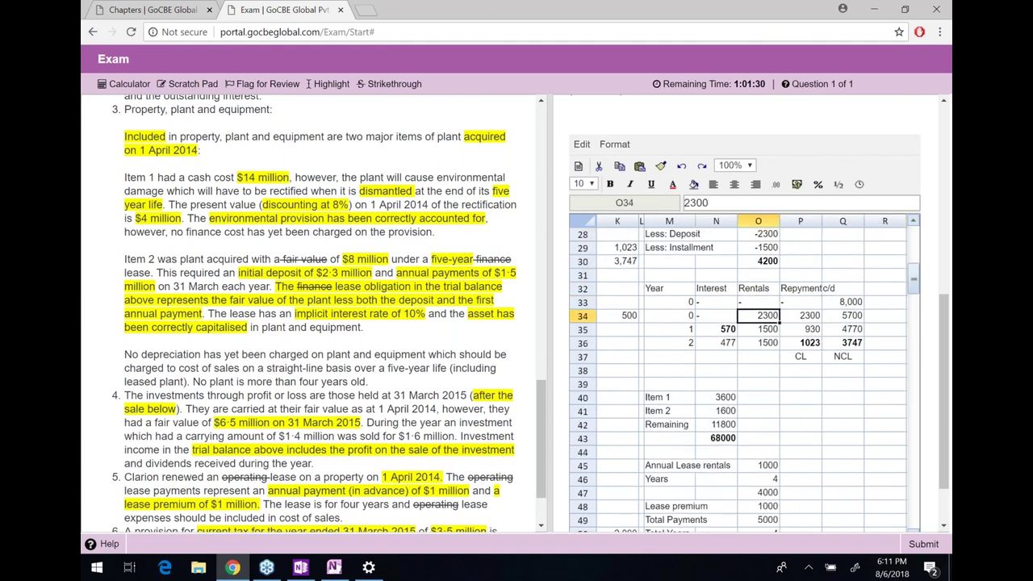
key("Down")
key("Left")
key("Left")
key("shift+Right")
key("shift+Right")
key("shift+Right")
key("shift+Right")
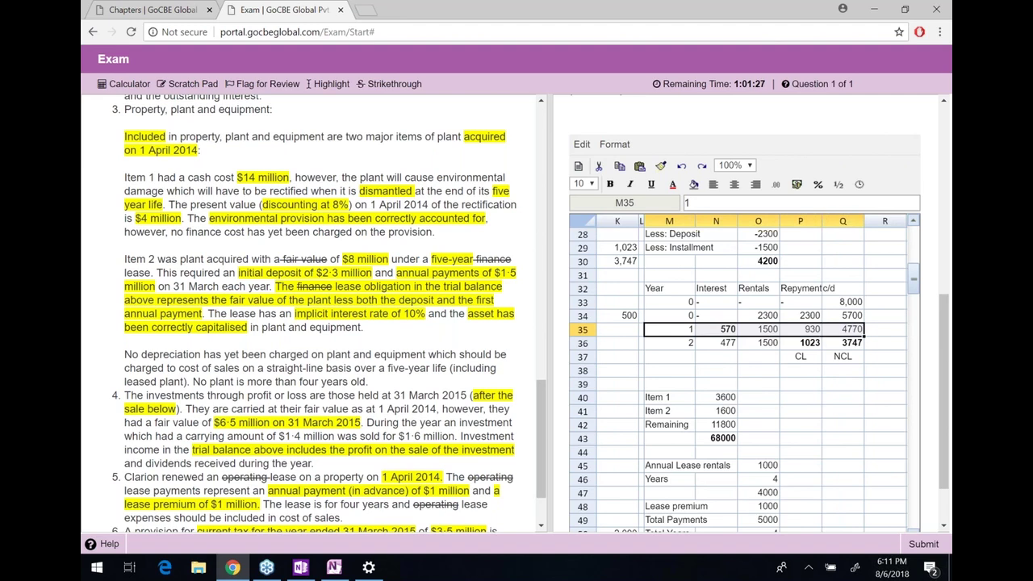
key("Right")
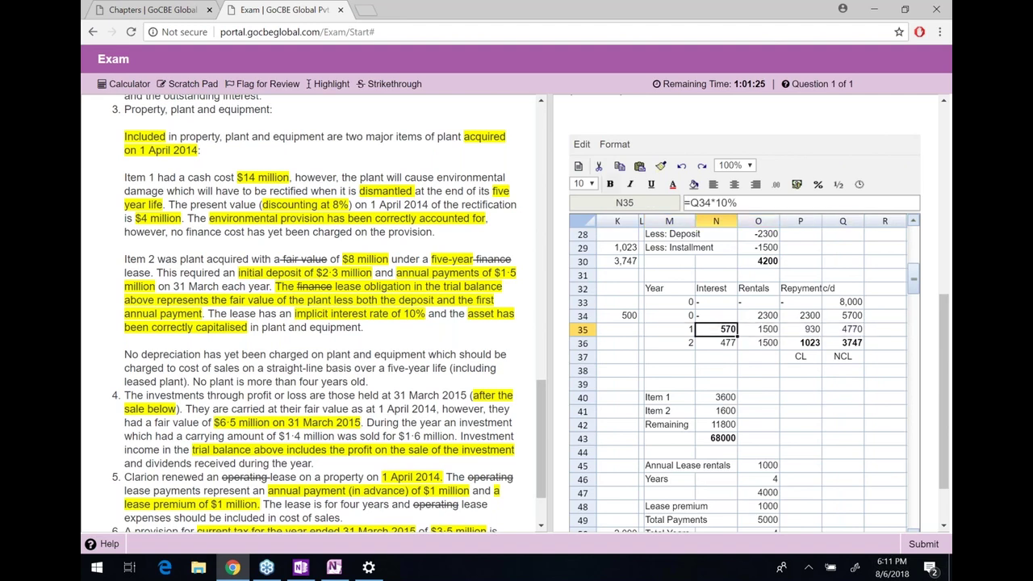
key("Right")
key("Right")
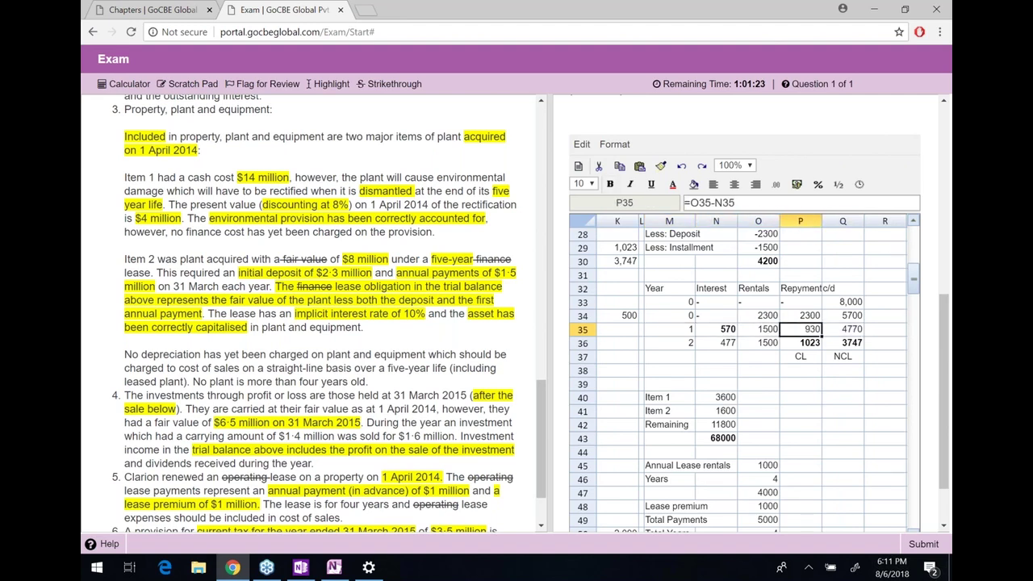
Select the 2300 and 930 lease repayments in P34:P35
left_click(807, 315)
key("shift+Down")
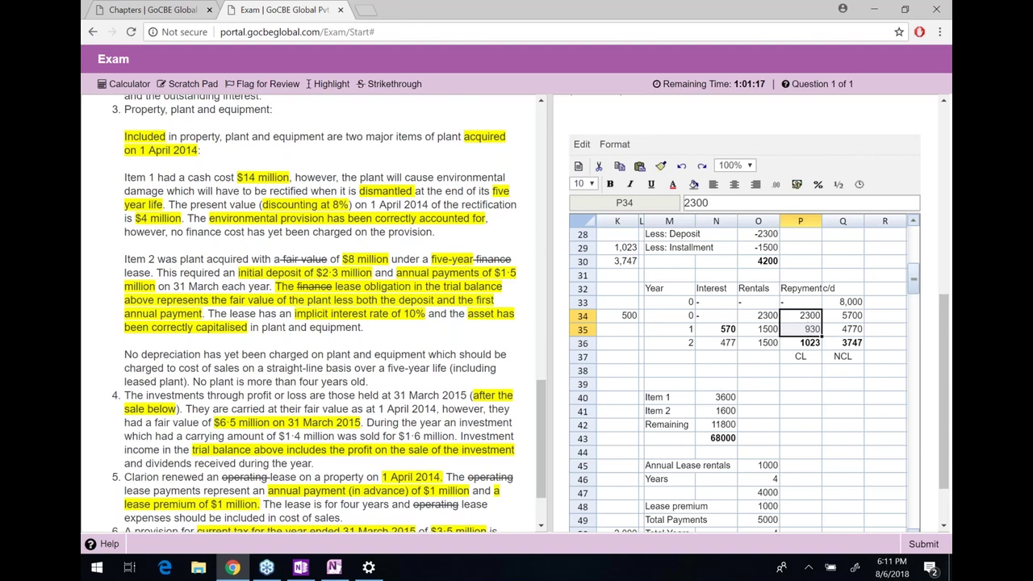
left_click_drag(682, 329, 850, 329)
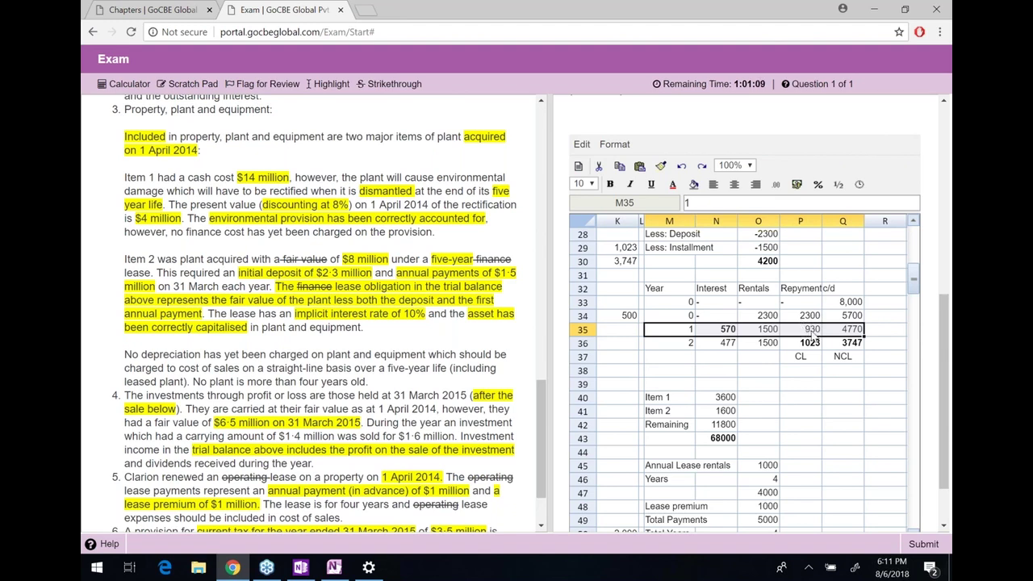
left_click(810, 324)
left_click_drag(812, 329, 812, 331)
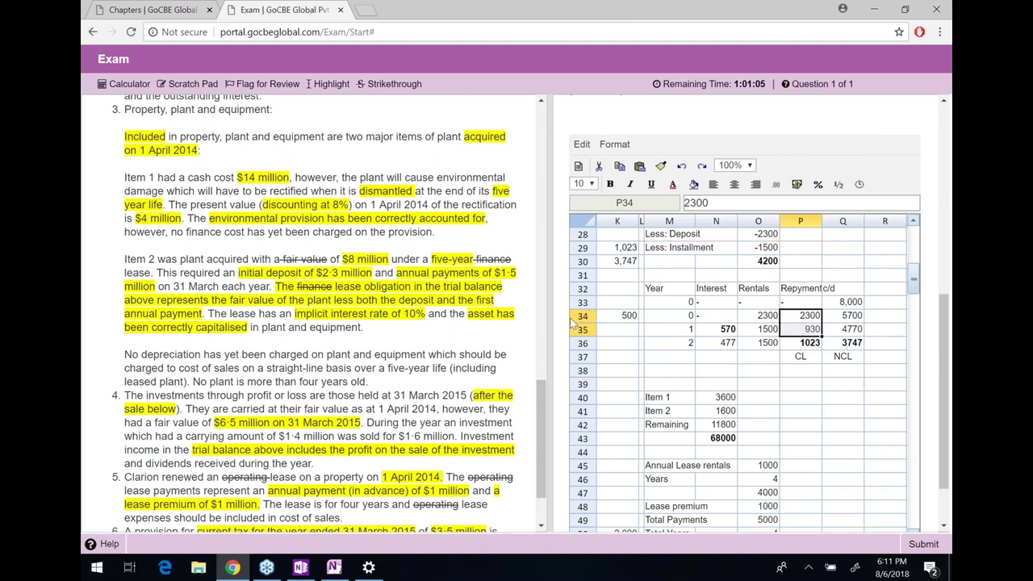
Enter =P34+P35 in B68 for the lease repayment
key("ctrl+Page_Up")
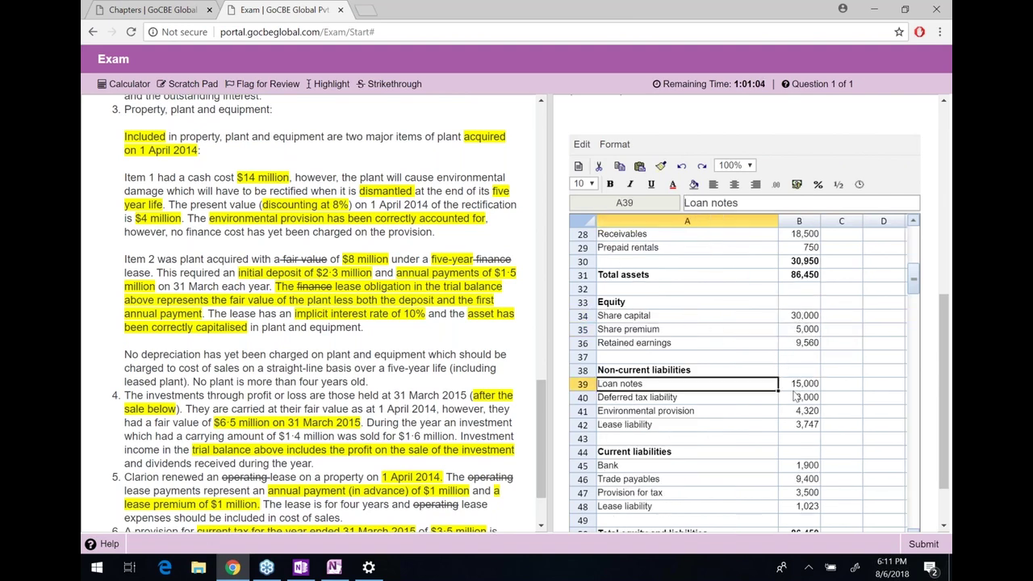
left_click(794, 395)
key("Down")
key("Down")
key("Down")
key("Down")
key("Down")
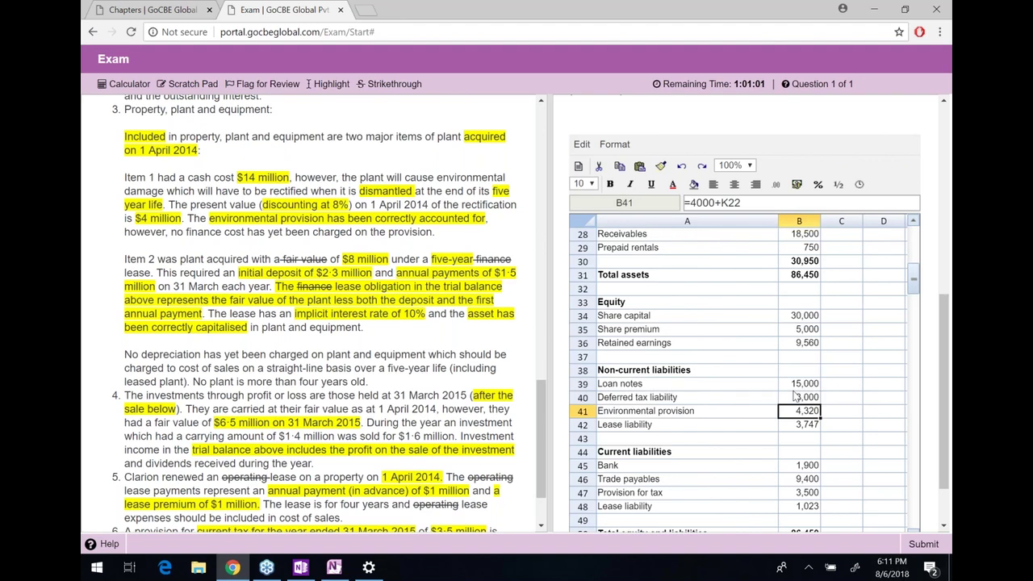
key("Down")
key("Down")
key("Down")
key("Down")
key("Down")
key("Down")
key("Down")
key("Down")
key("Down")
key("Down")
key("Down")
key("Down")
key("Down")
key("Down")
key("Down")
key("Down")
key("Down")
key("Down")
key("Down")
key("Down")
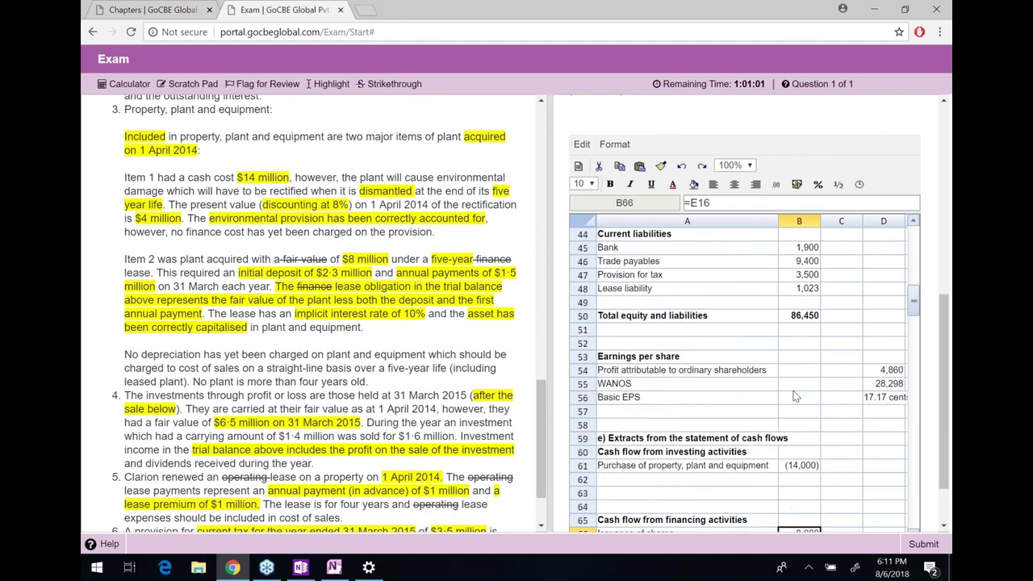
key("Down")
key("Down")
key("Down")
key("Down")
key("Down")
key("Down")
key("Down")
key("Down")
key("Down")
key("Down")
key("Down")
key("Down")
key("Down")
key("Down")
key("Down")
key("Down")
key("Down")
key("Down")
key("Down")
key("Down")
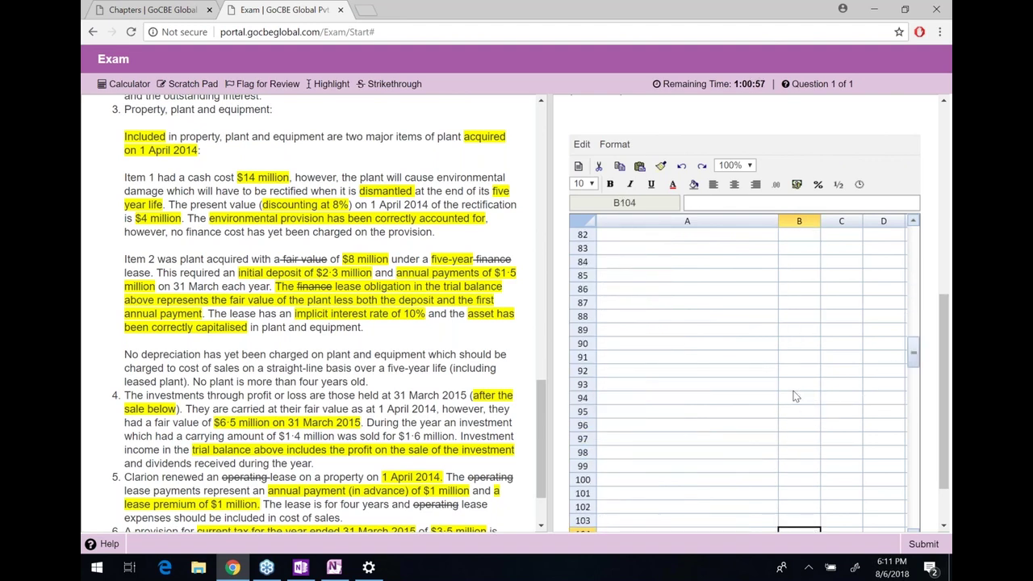
key("Up")
key("Up")
key("Up")
key("Up")
key("Up")
key("Up")
key("Up")
key("Up")
key("Up")
key("Up")
key("Up")
key("Up")
key("Up")
key("Up")
key("Up")
key("Up")
key("Up")
key("Up")
key("Up")
key("Up")
key("Down")
key("Down")
key("Down")
key("Down")
key("Down")
key("Down")
key("Down")
key("Down")
key("Down")
key("Down")
key("Down")
key("Down")
key("Down")
key("Down")
key("Down")
key("Down")
key("Down")
key("Down")
key("Down")
key("Down")
key("Up")
key("Up")
key("Up")
key("Up")
key("Up")
key("Up")
key("Up")
key("Up")
key("Up")
key("Up")
key("Up")
key("Up")
key("Up")
key("Up")
key("Up")
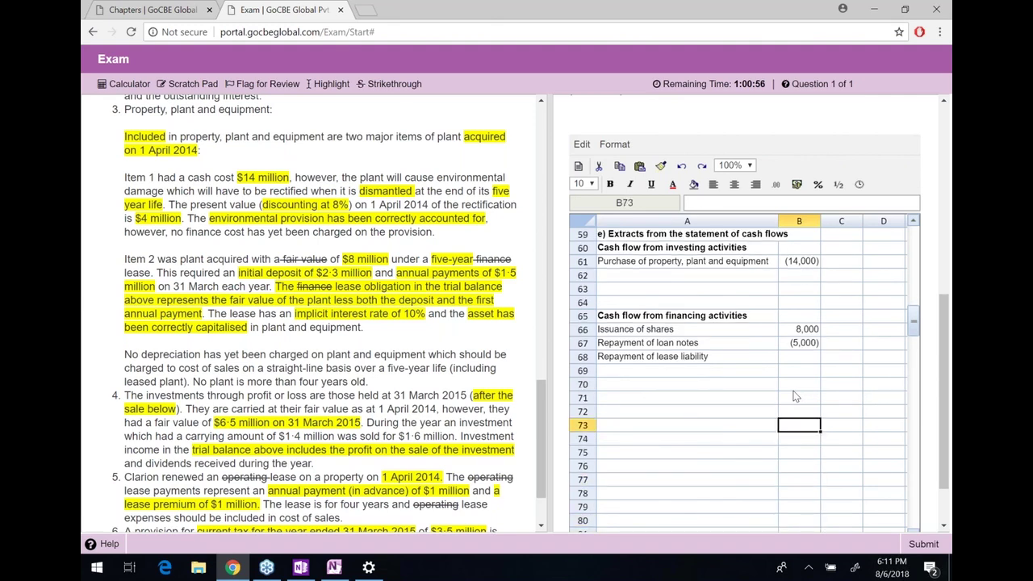
key("Down")
key("Down")
key("Down")
type("=P34+p35")
key("Return")
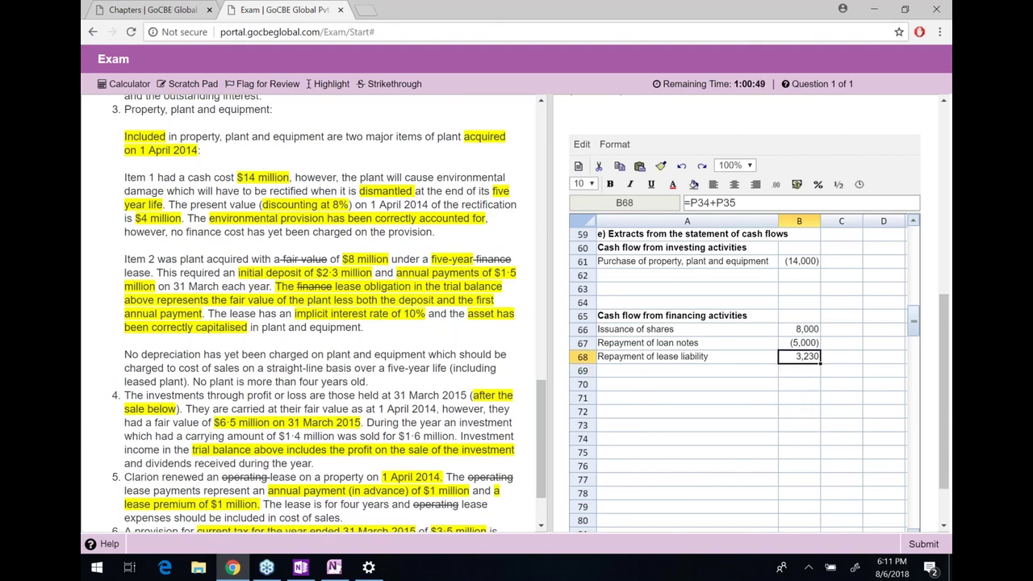
Change B68 to =-(P34+P35) so the repayment shows (3,230)
left_click(691, 202)
type("0")
key("BackSpace")
type("-(")
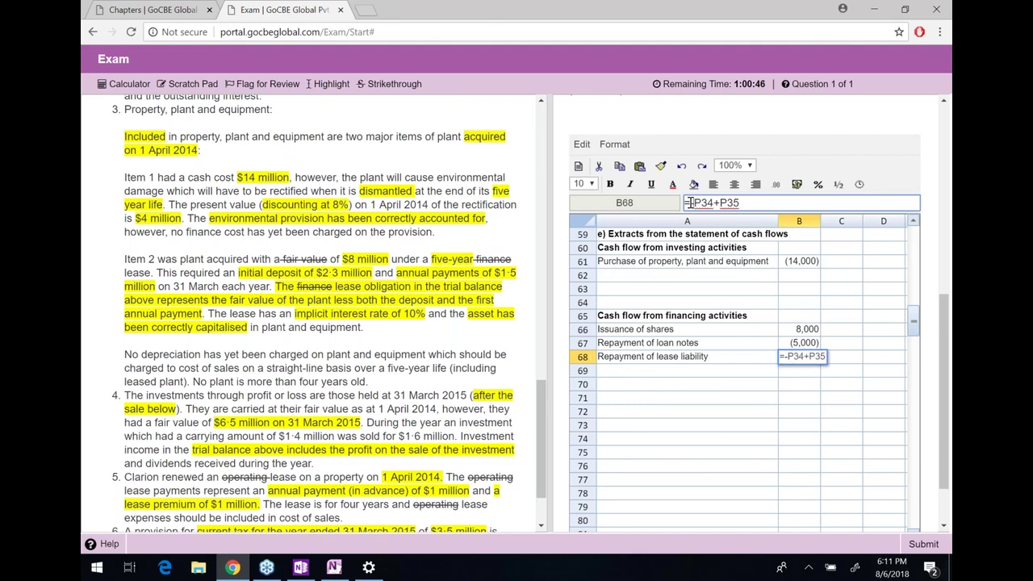
type(")")
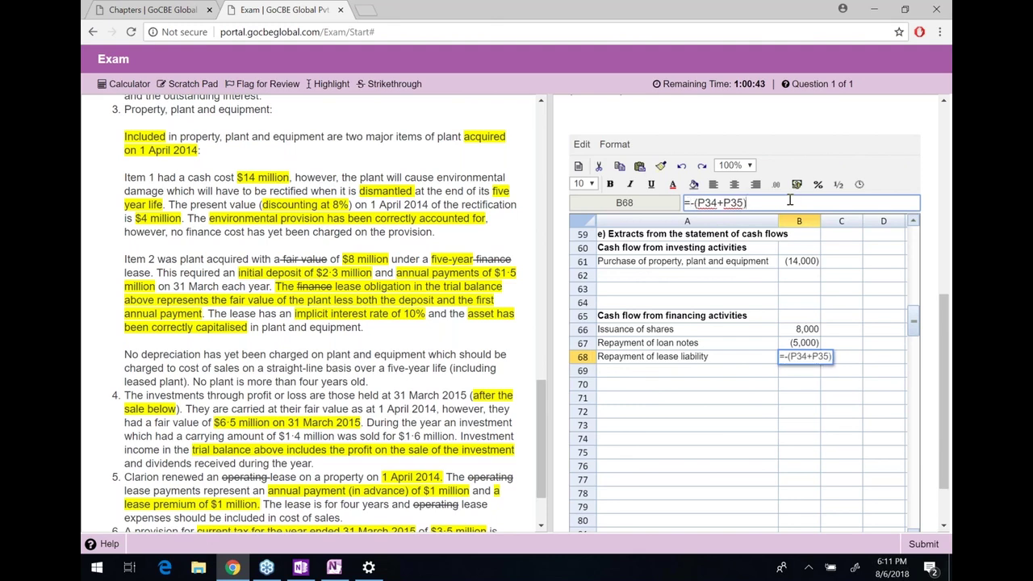
key("Return")
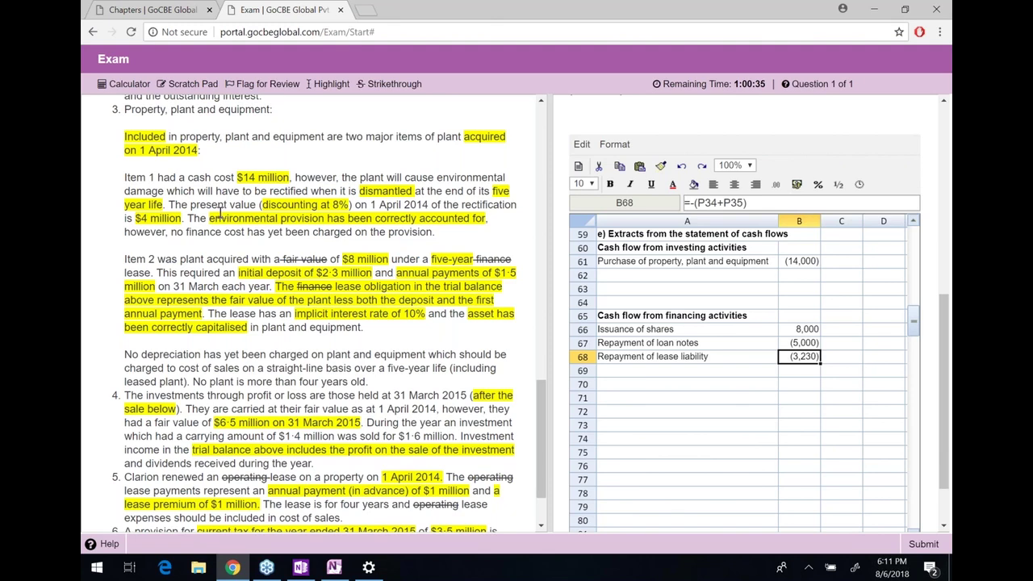
left_click_drag(125, 191, 126, 151)
Read note 4 and highlight that the investment was sold for $1·6 million
left_click(365, 328)
scroll(216, 310, "down", 1)
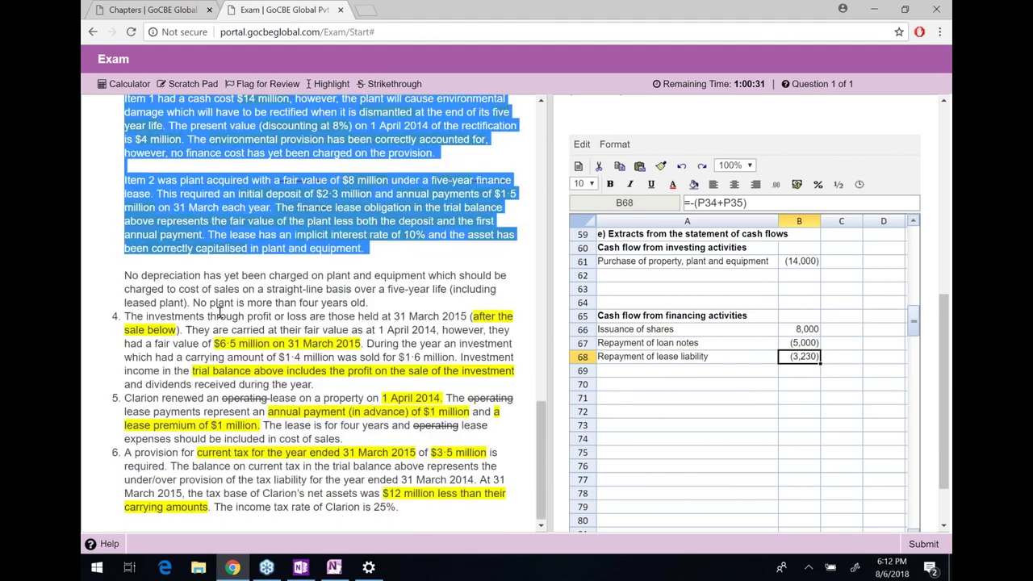
left_click_drag(131, 317, 124, 315)
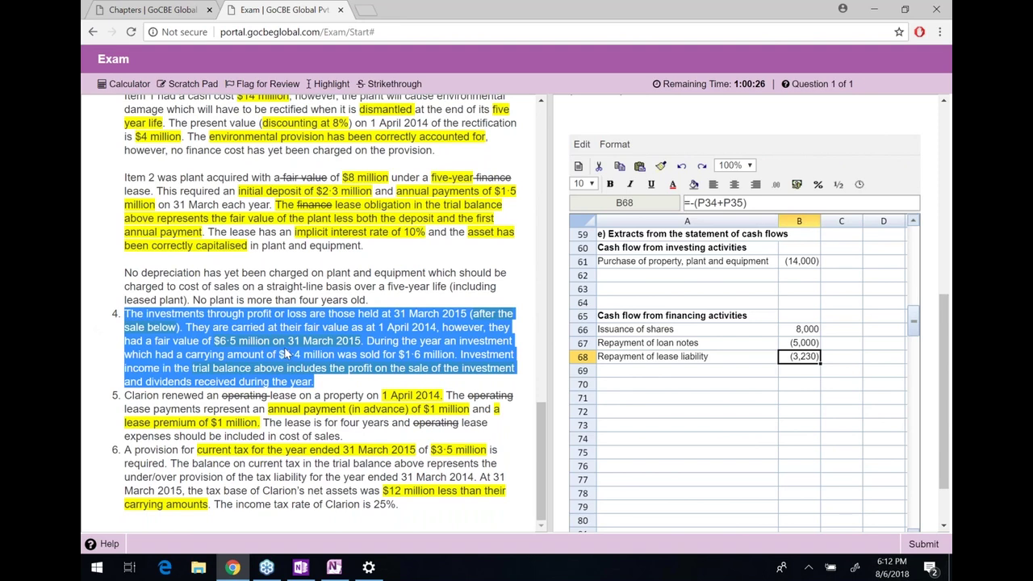
left_click(389, 337)
left_click_drag(367, 341, 389, 358)
left_click(456, 355)
left_click_drag(456, 355, 361, 359)
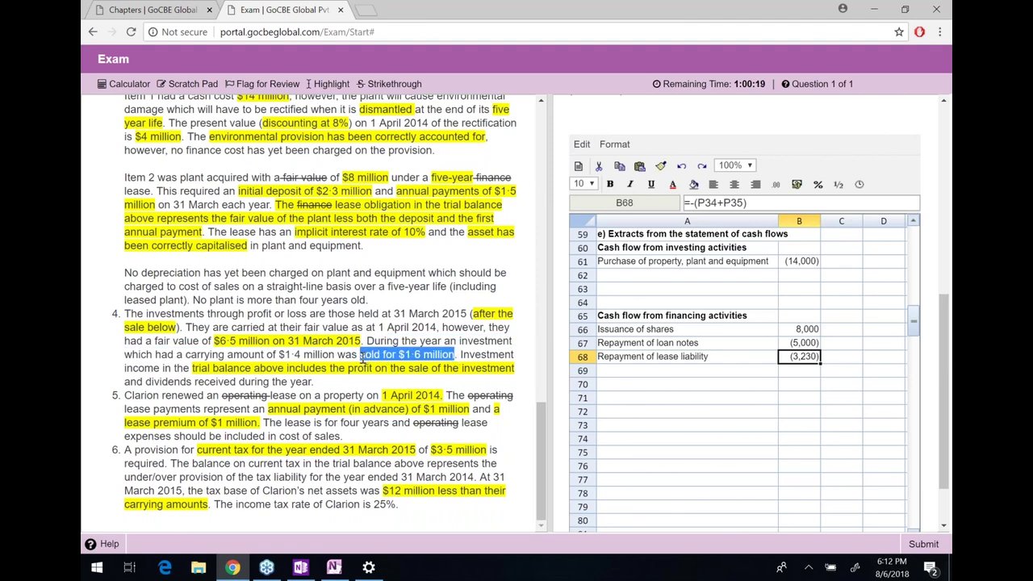
left_click(329, 84)
Add 'Sales of financial asset' in A62 with 1600 in B62
left_click(643, 278)
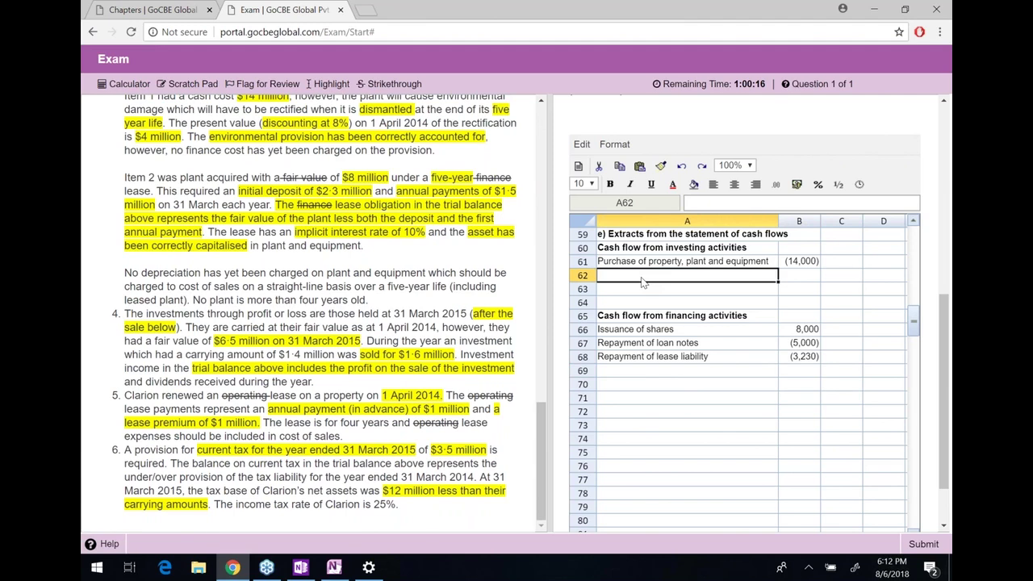
double_click(643, 279)
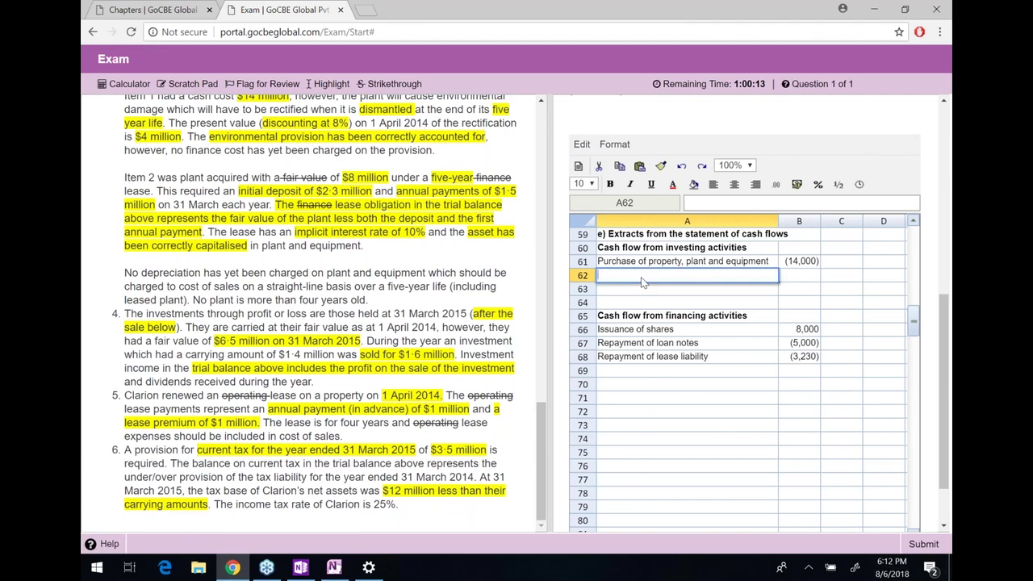
type("Sales of financial asset")
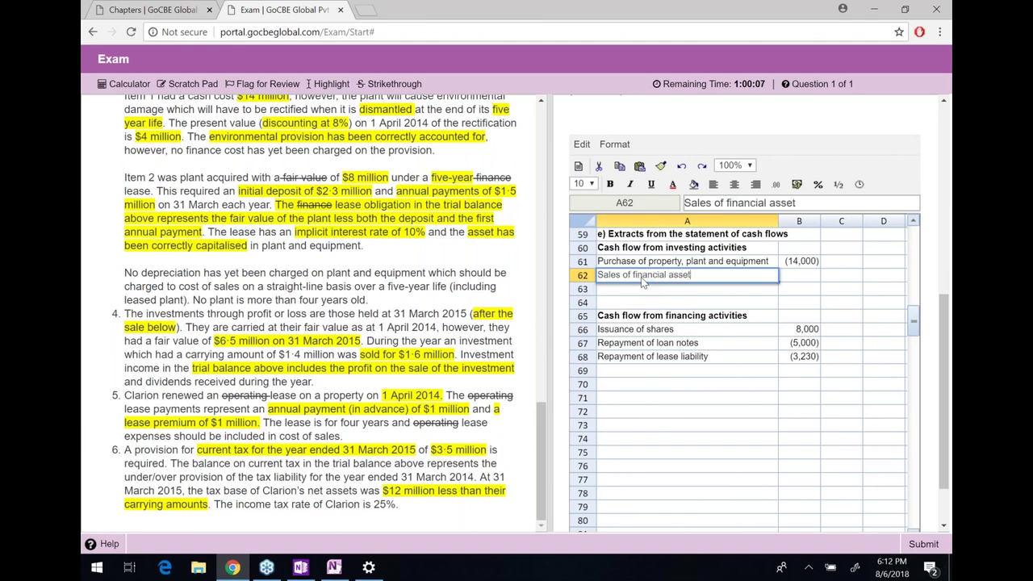
key("Tab")
type("1600")
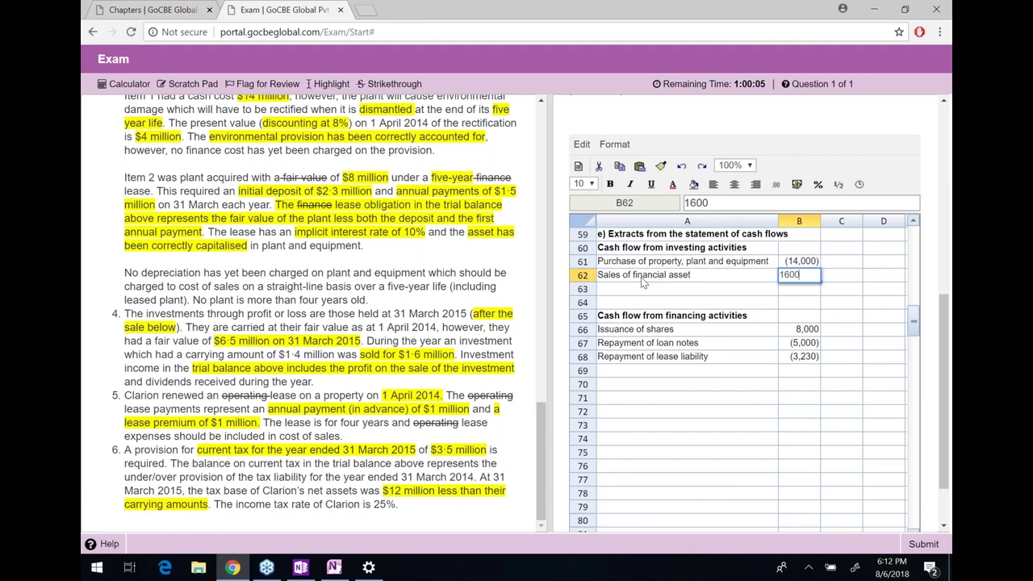
key("Return")
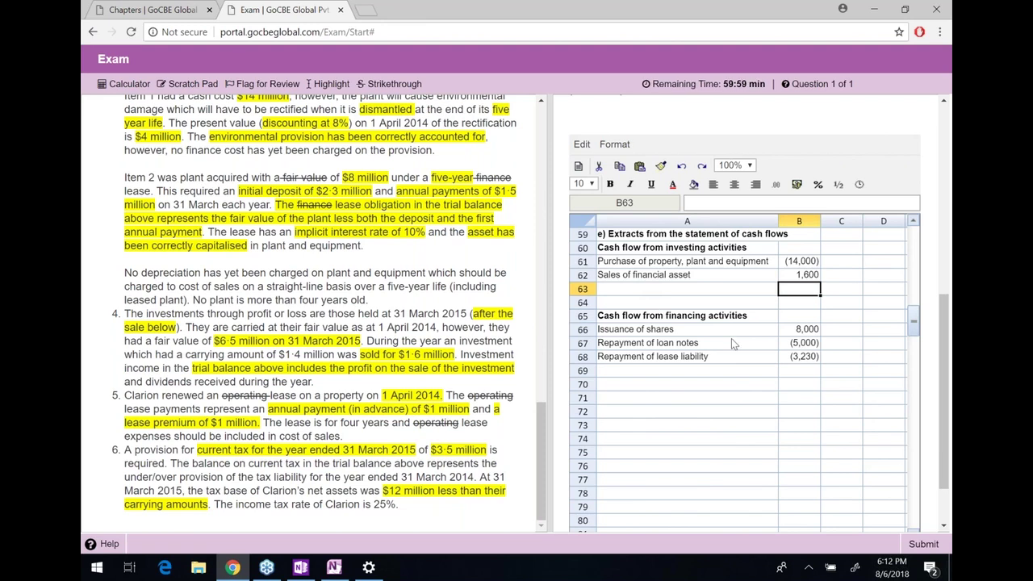
left_click(806, 363)
Reread the lease paragraph and enter two 1500 working values below the lease repayment amount
left_click(731, 362)
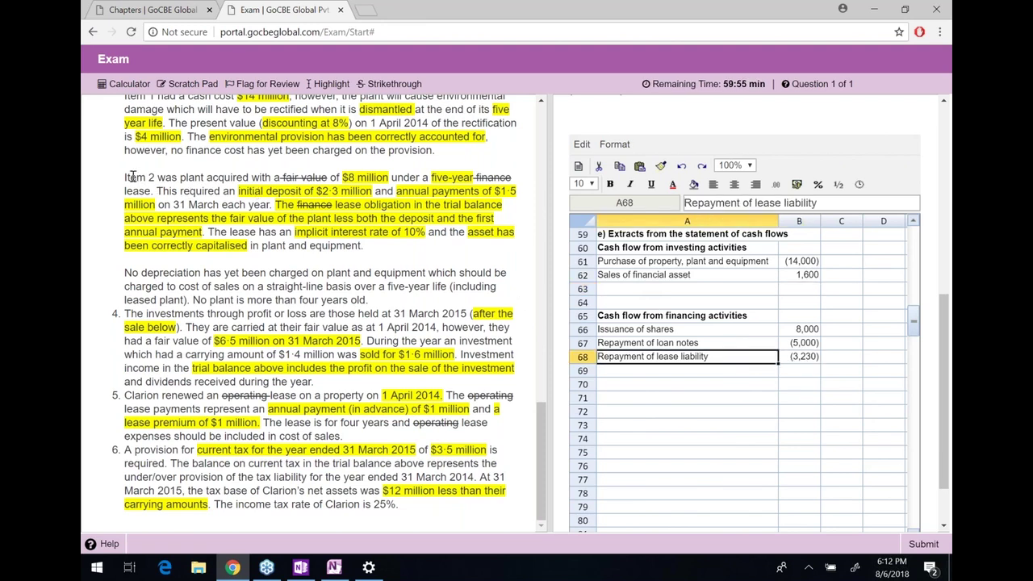
left_click_drag(126, 177, 129, 177)
left_click(369, 244)
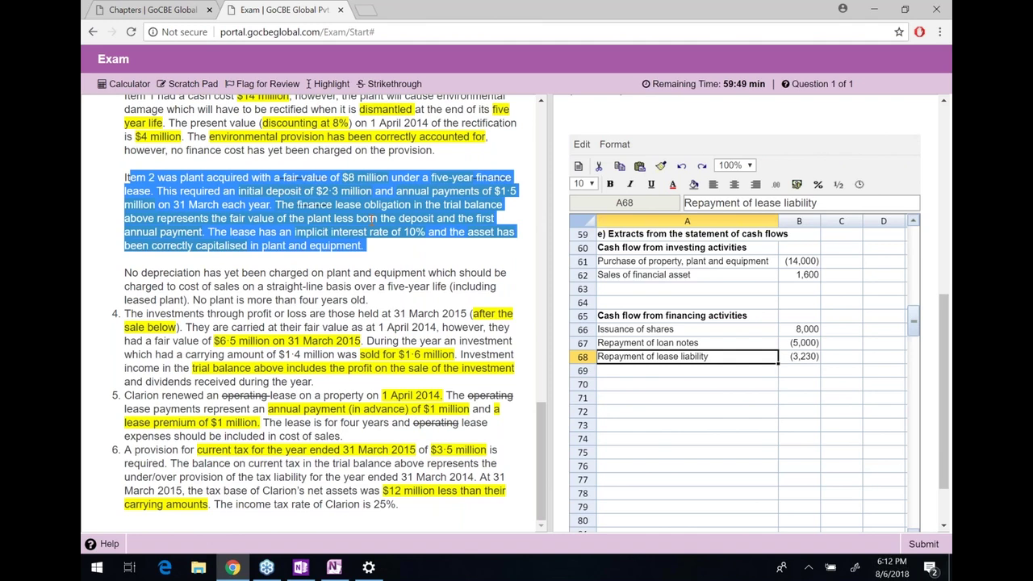
left_click(711, 361)
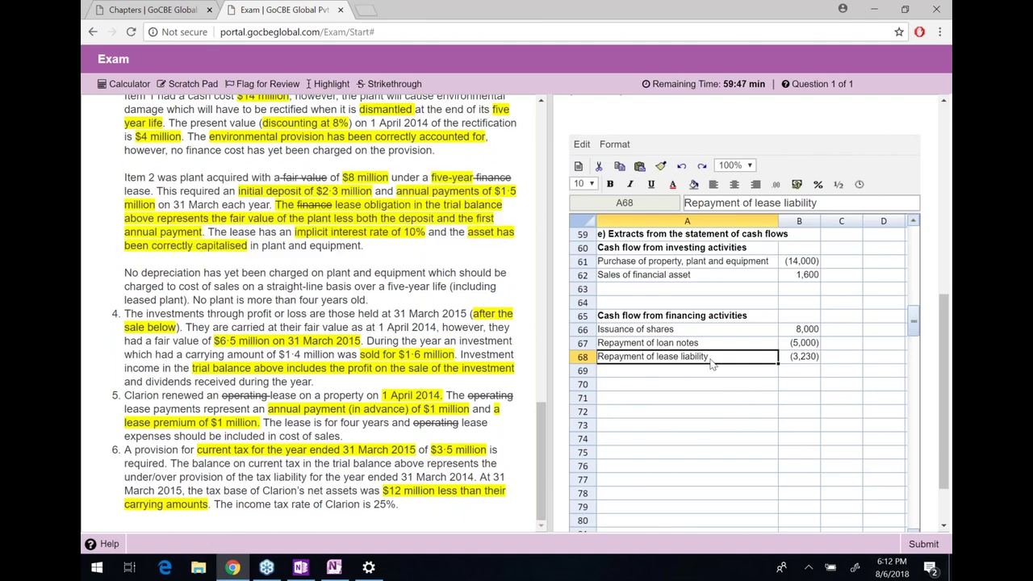
key("Right")
key("Down")
key("Down")
type("1500")
key("Return")
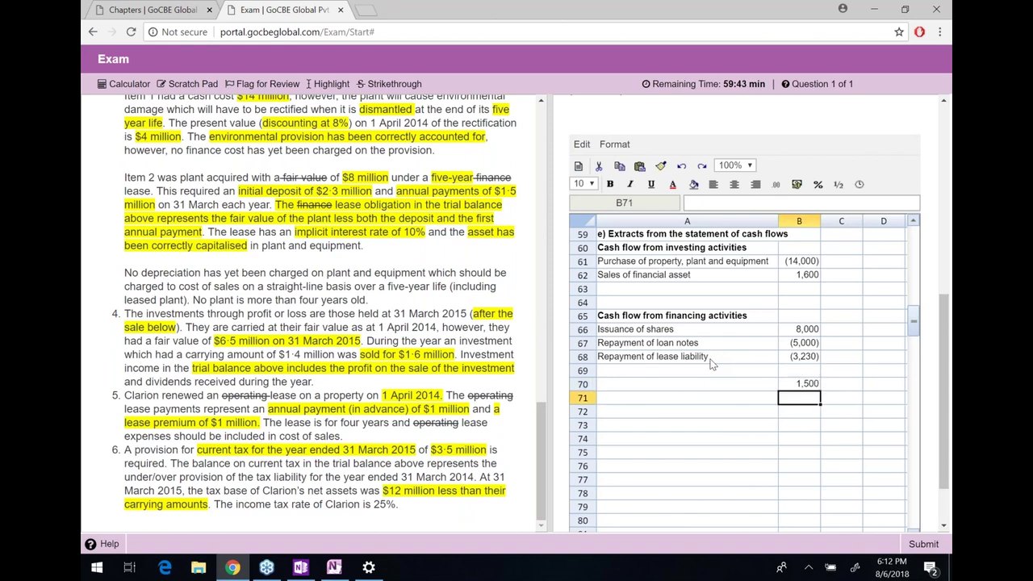
type("1500")
key("Return")
Subtotal the two working values with SUM and correct the first value to 2300
type("=sum(")
key("Up")
key("shift+Up")
key("Return")
key("Up")
key("Up")
key("Up")
type("2300")
key("Return")
Add an Interest line of -570 beneath the subtotal
key("Down")
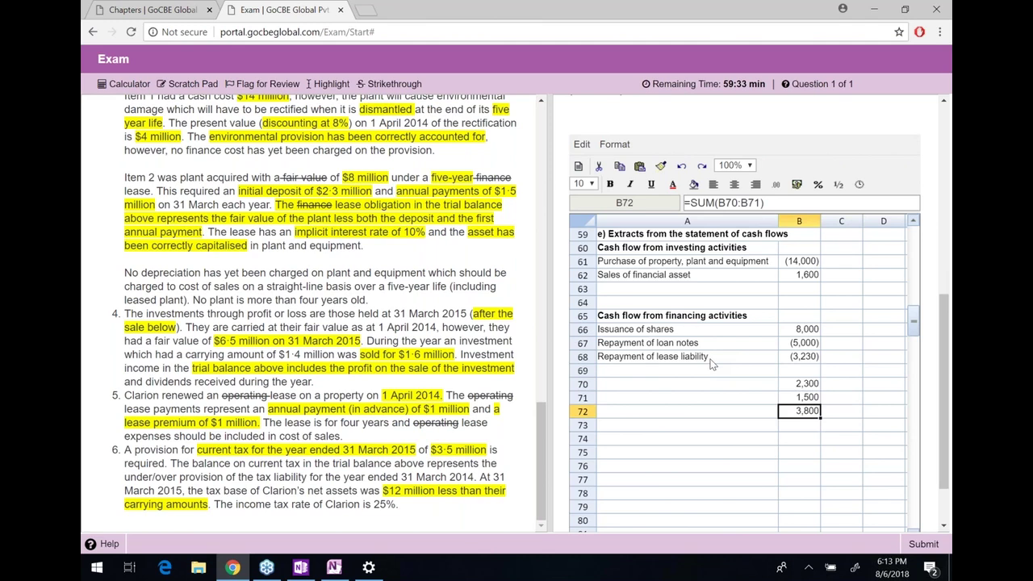
key("Down")
key("Right")
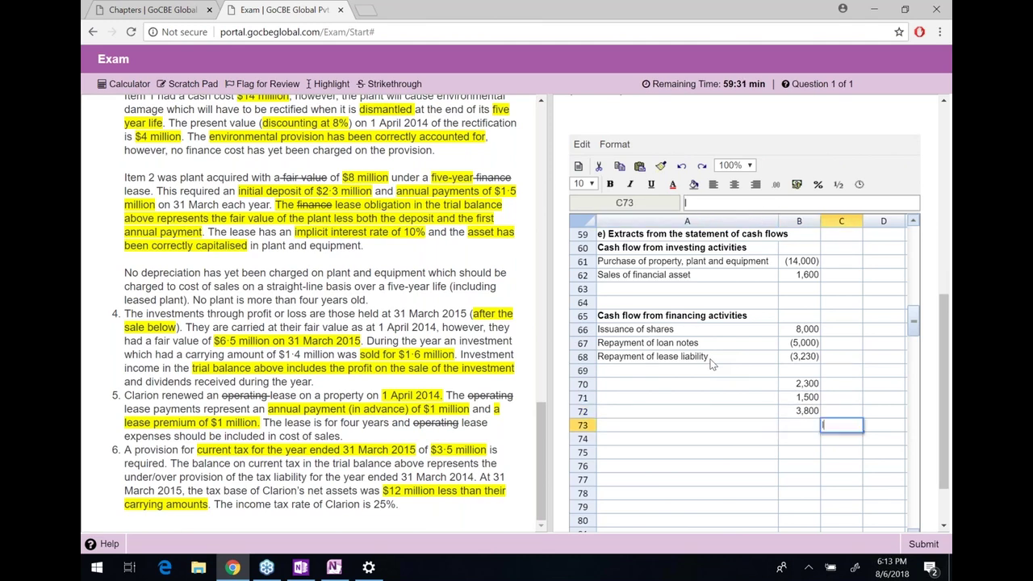
type("In")
type("ters")
type("est")
key("Left")
type("-570")
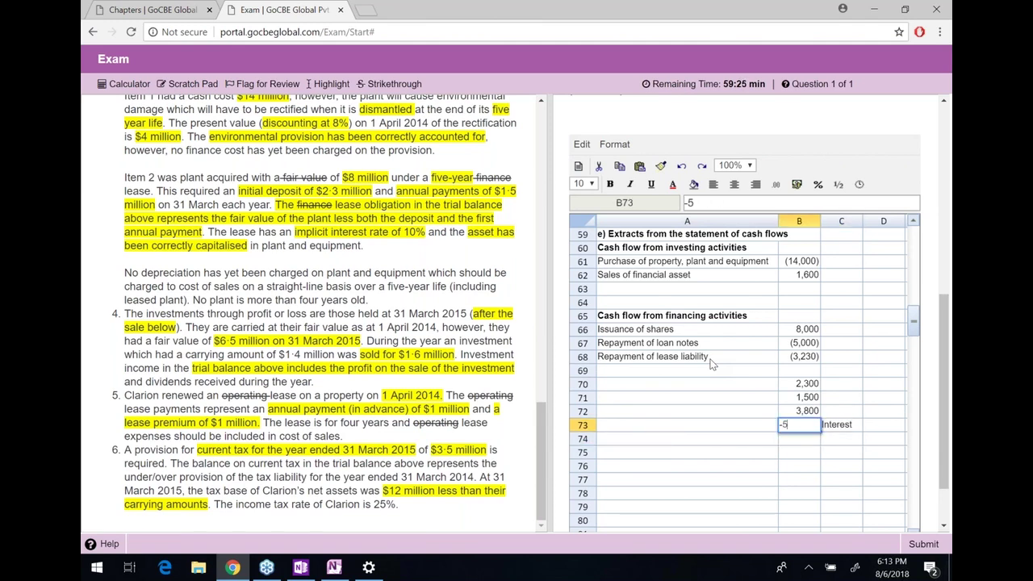
key("Return")
Total the subtotal and interest with SUM, making the 3230 total bold
type("=")
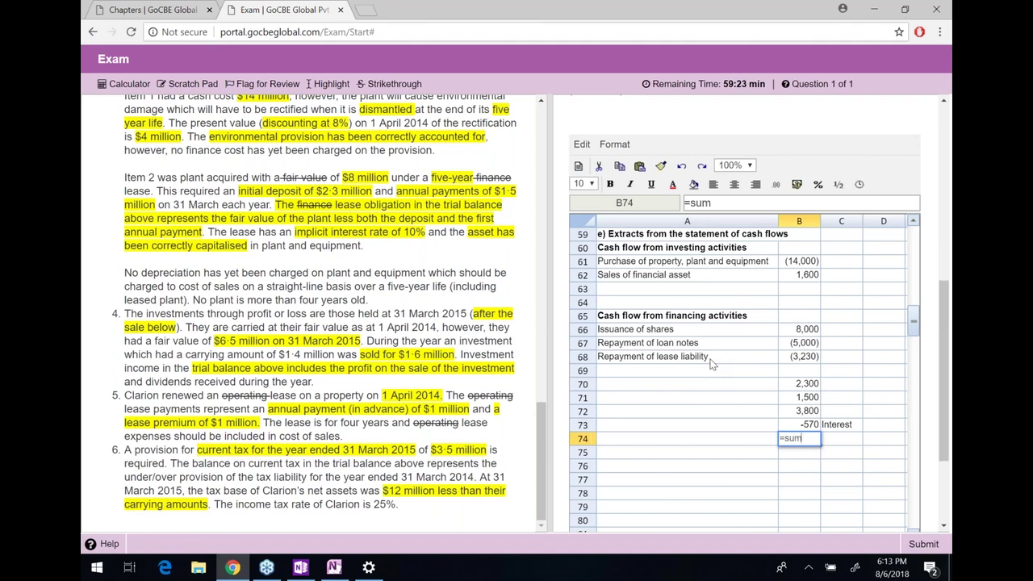
type("SUM(")
key("Up")
key("shift+Up")
type(")")
key("Return")
key("Up")
key("ctrl+b")
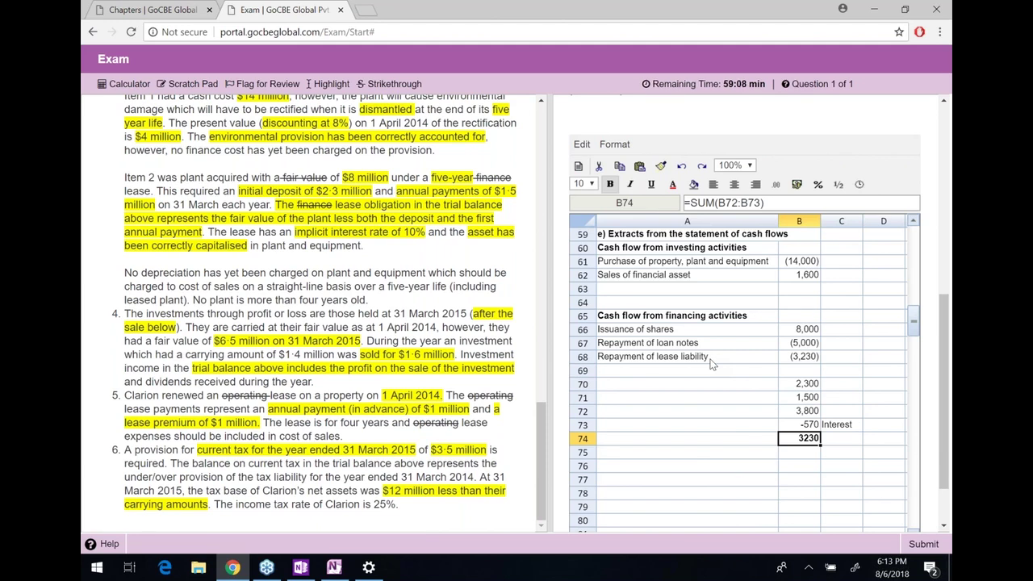
key("Right")
key("Right")
key("Right")
key("Right")
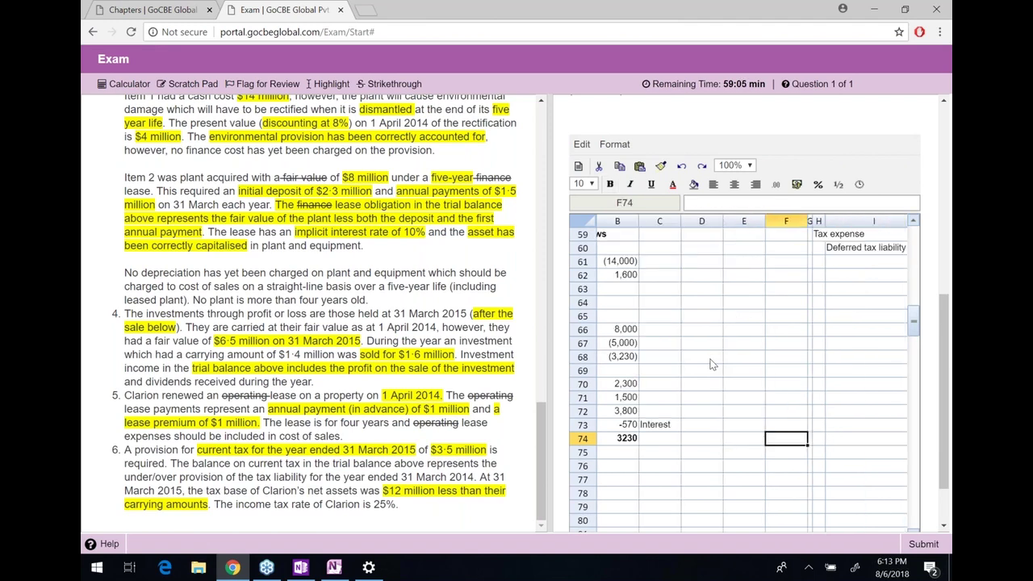
key("Page_Up")
key("Right")
key("Right")
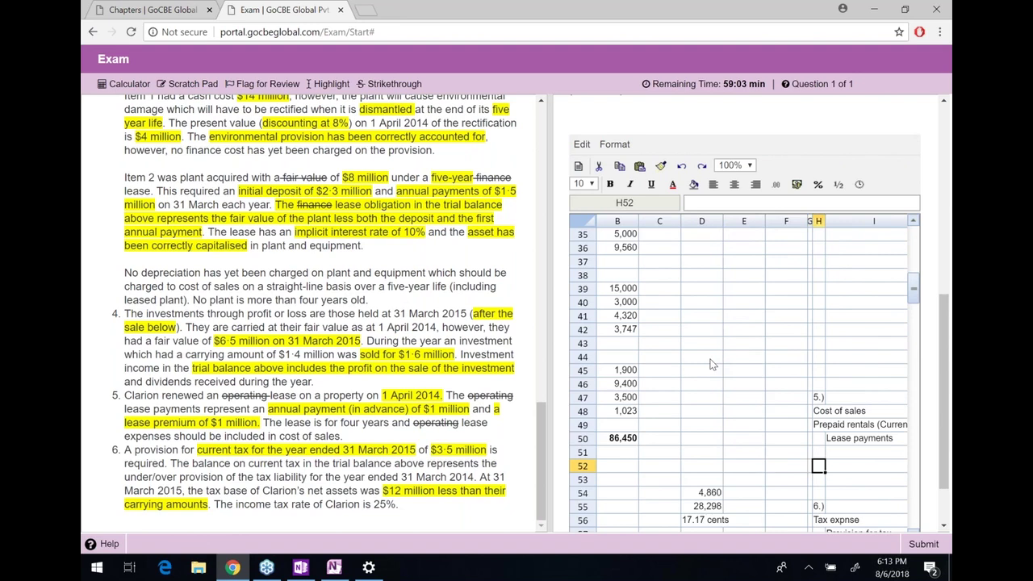
key("Right")
key("Right")
key("Right")
key("Right")
key("Page_Up")
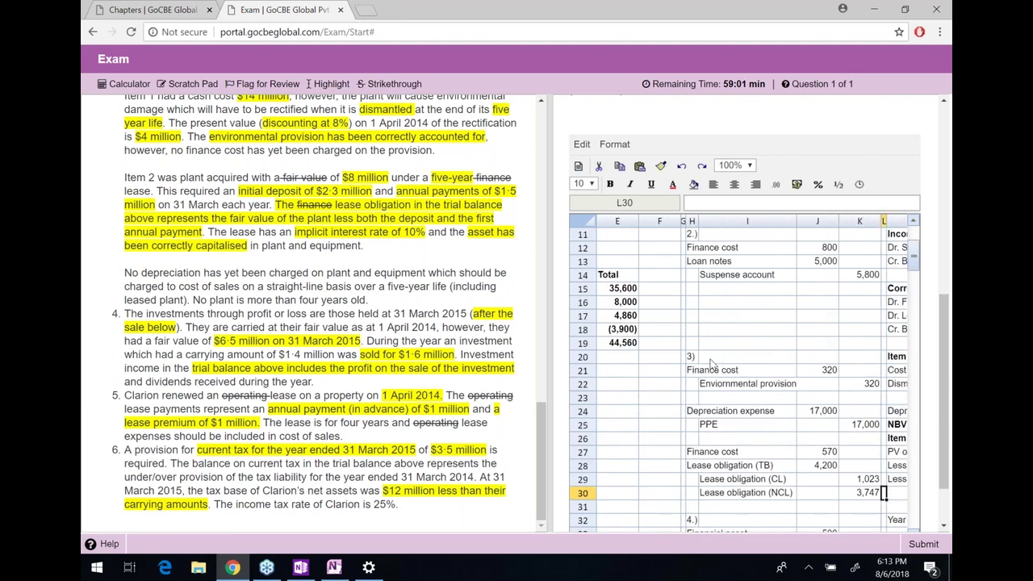
key("Right")
key("Right")
key("Right")
key("Right")
key("Right")
key("Down")
key("Down")
key("Down")
key("Down")
key("Down")
key("Down")
key("Down")
key("Down")
key("Down")
key("Down")
key("Down")
key("Down")
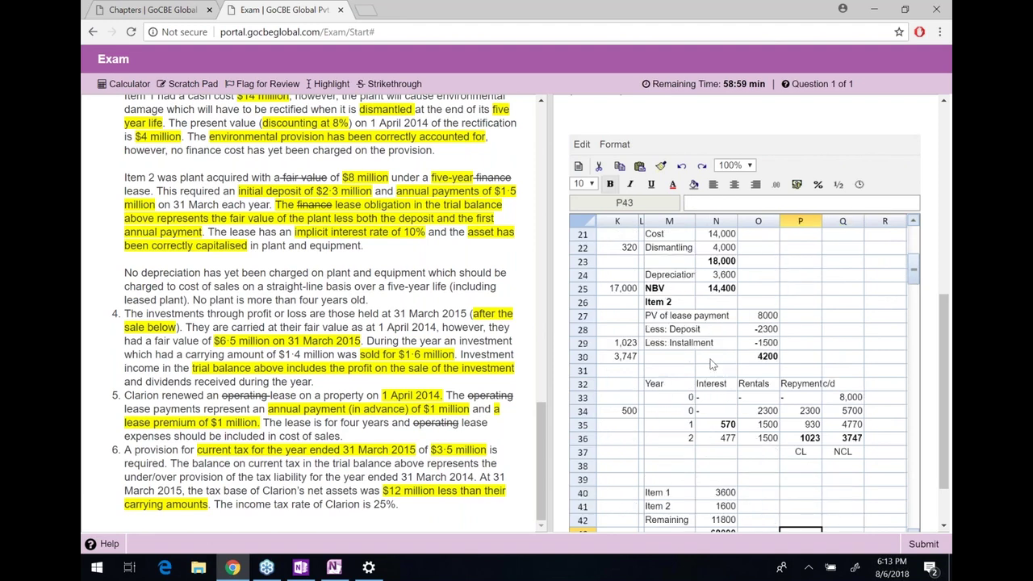
key("Left")
key("Up")
key("Up")
key("Up")
key("Up")
key("Up")
key("Up")
key("Up")
key("Up")
key("shift+Down")
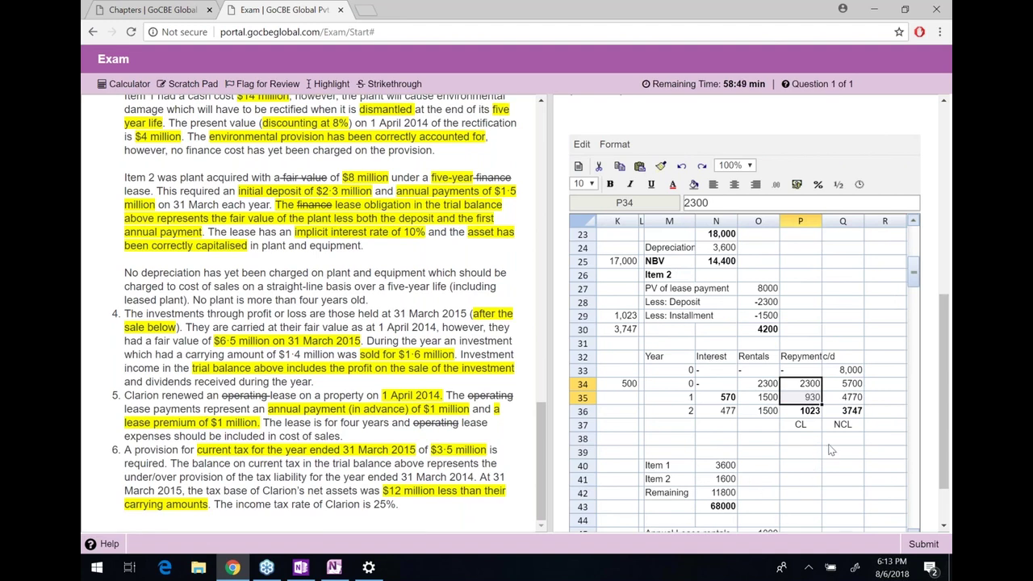
left_click(811, 415)
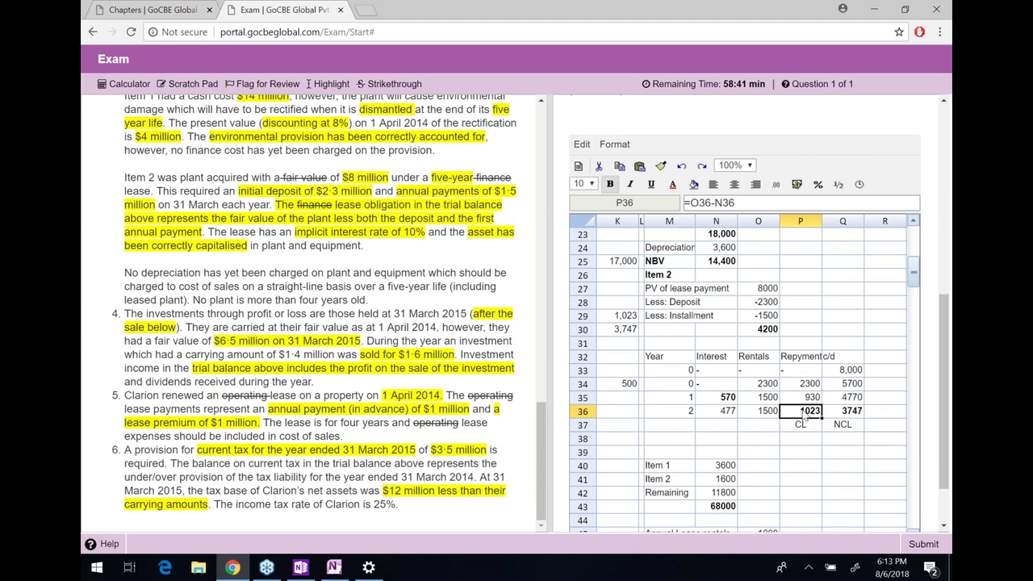
left_click_drag(804, 384, 799, 403)
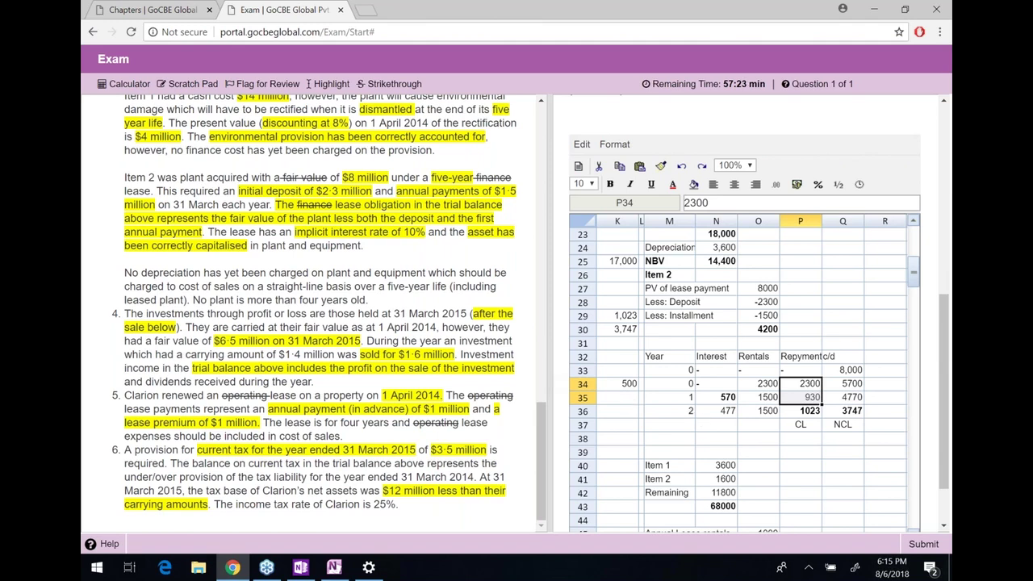
left_click_drag(124, 313, 282, 370)
left_click(177, 394)
left_click_drag(131, 395, 89, 400)
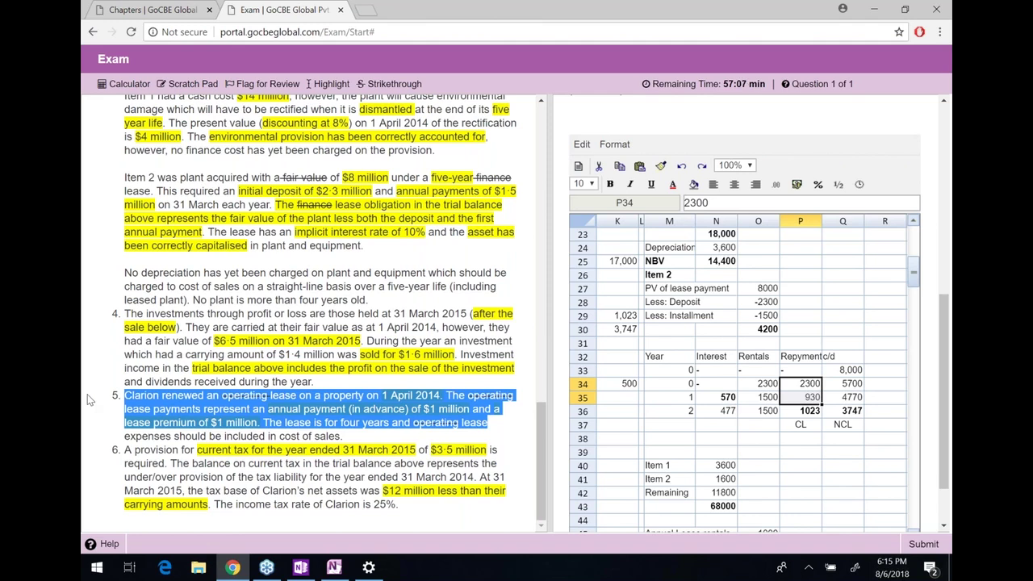
left_click(617, 443)
key("Home")
key("Down")
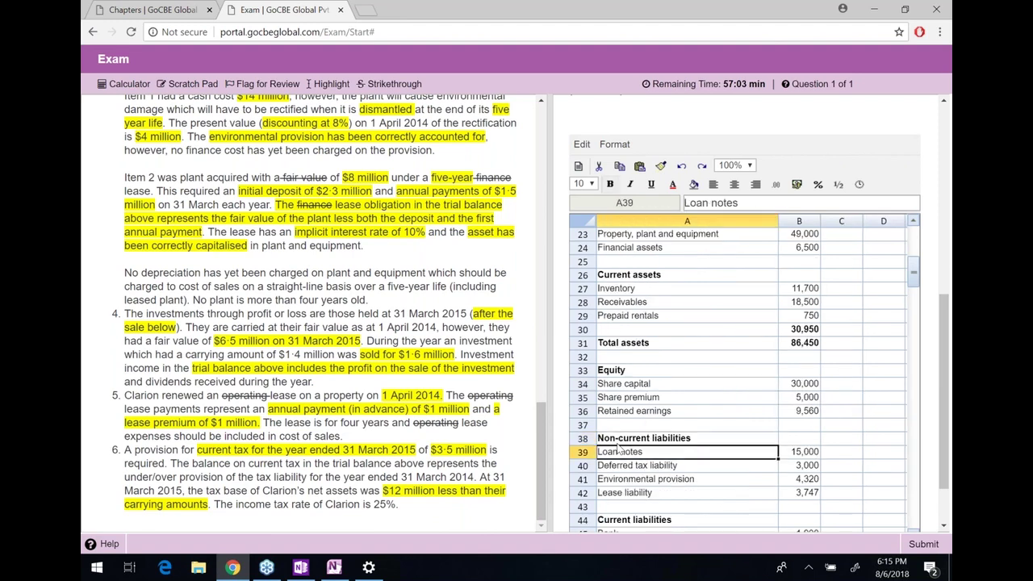
key("Page_Down")
key("Down")
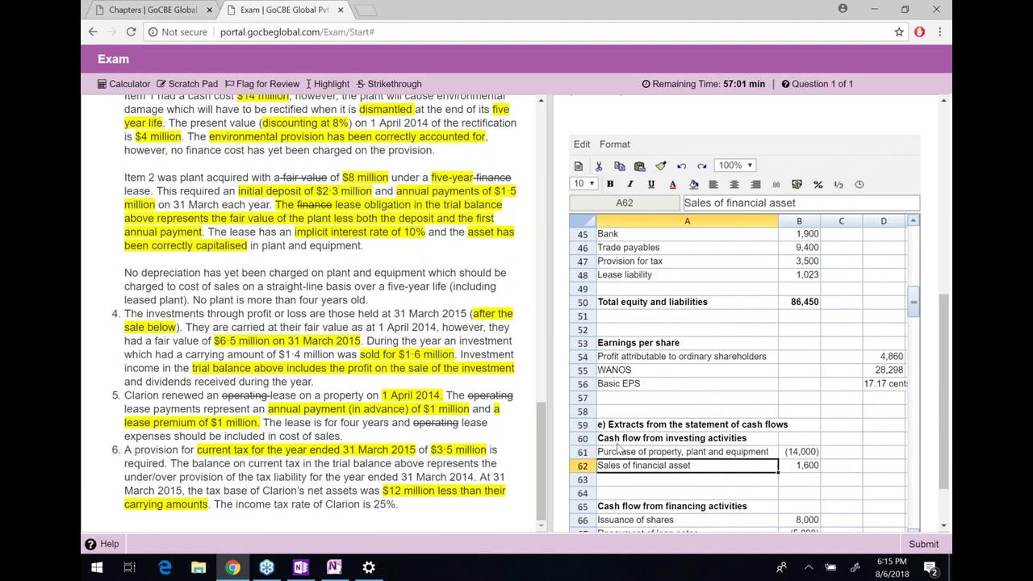
key("Down")
key("Down")
key("Down")
key("Down")
key("Down")
key("Down")
key("Down")
key("Down")
key("Down")
key("Down")
key("Down")
key("Down")
key("Down")
key("Down")
key("Down")
key("Down")
key("Down")
key("Down")
key("Down")
key("Down")
left_click_drag(352, 500, 172, 465)
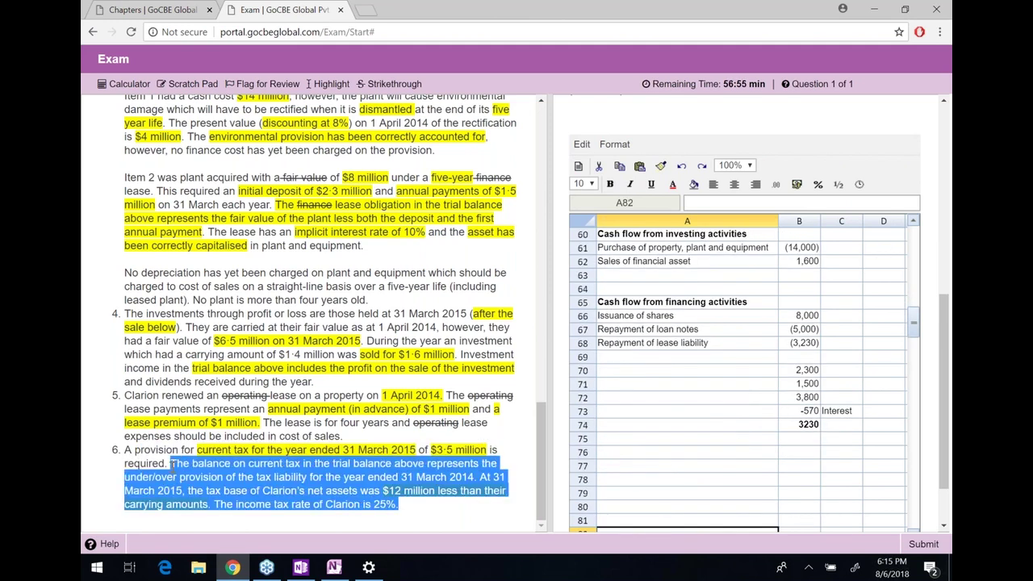
left_click(390, 507)
left_click_drag(399, 505, 124, 450)
left_click(124, 450)
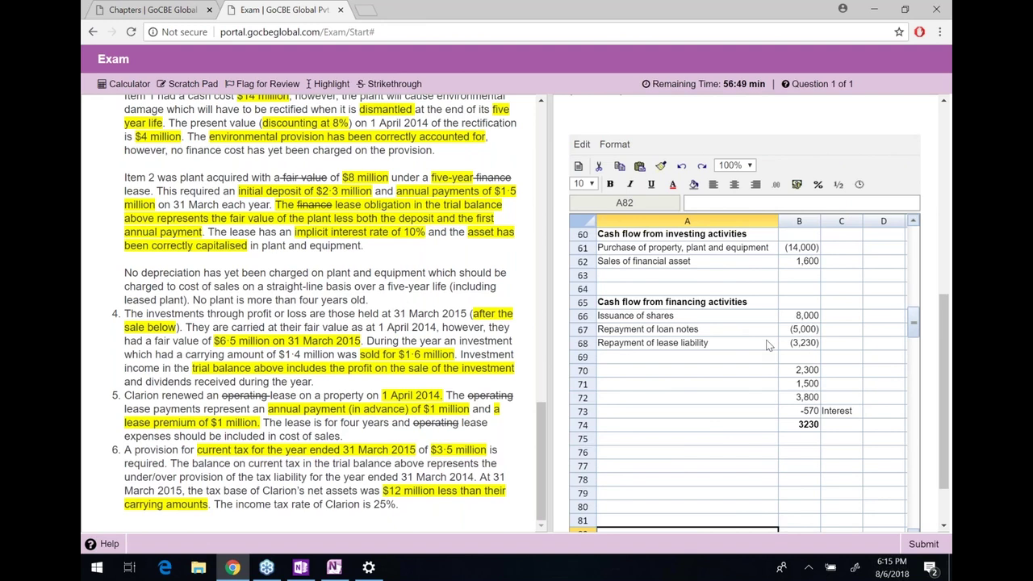
left_click_drag(799, 373, 810, 397)
left_click(837, 430, "shift")
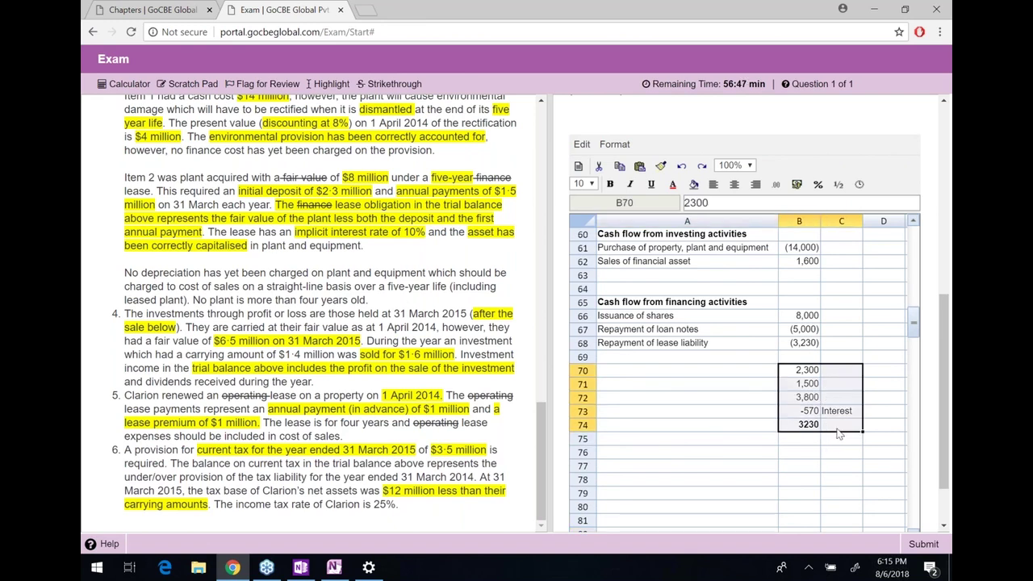
Clear the lease repayment working and locate the Dividends paid 3,900 line in the question
key("Delete")
scroll(450, 271, "up", 10)
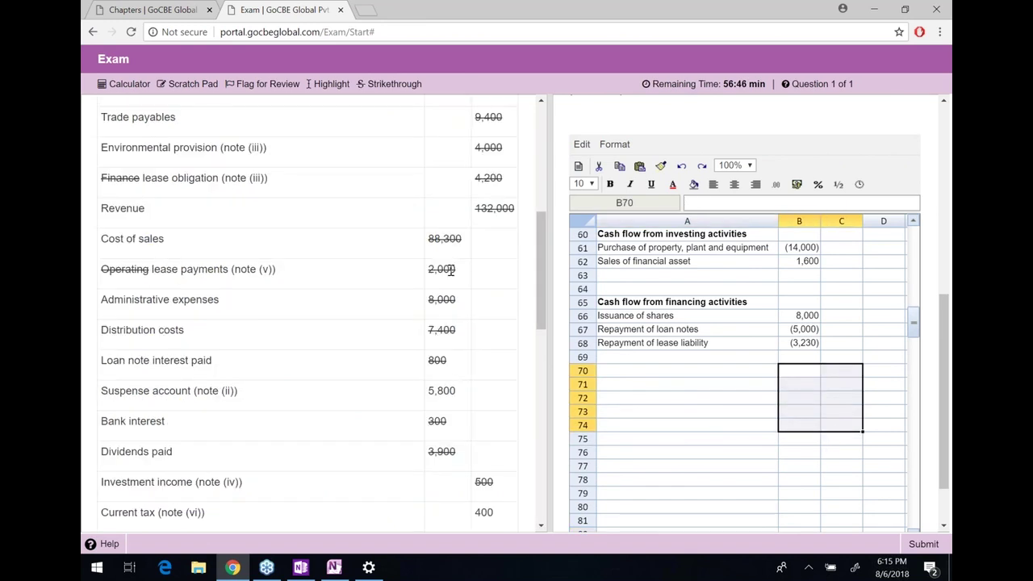
scroll(450, 271, "up", 5)
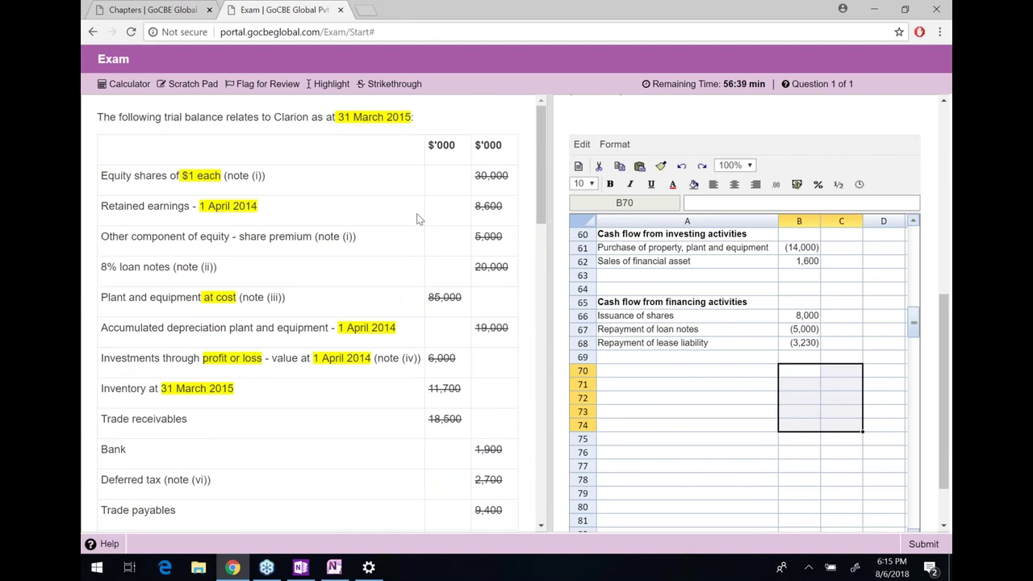
double_click(212, 176)
left_click(185, 214)
double_click(173, 298)
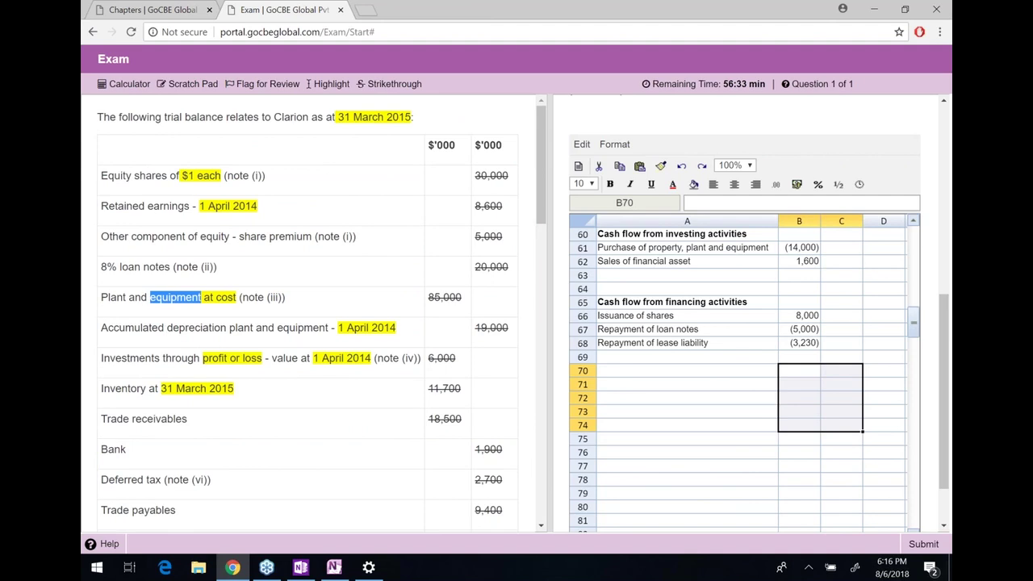
scroll(139, 384, "down", 1)
scroll(139, 384, "down", 3)
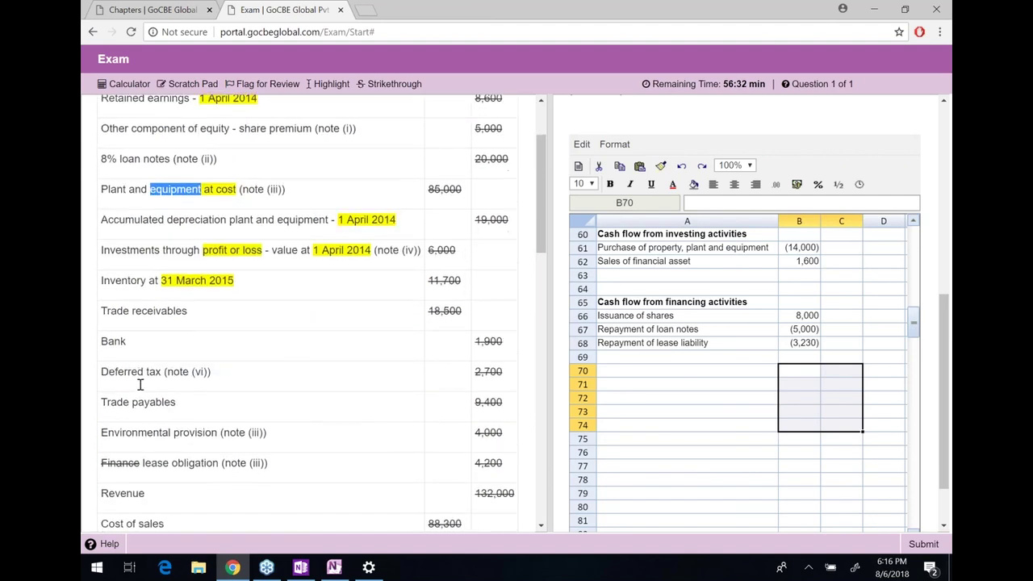
scroll(106, 411, "down", 3)
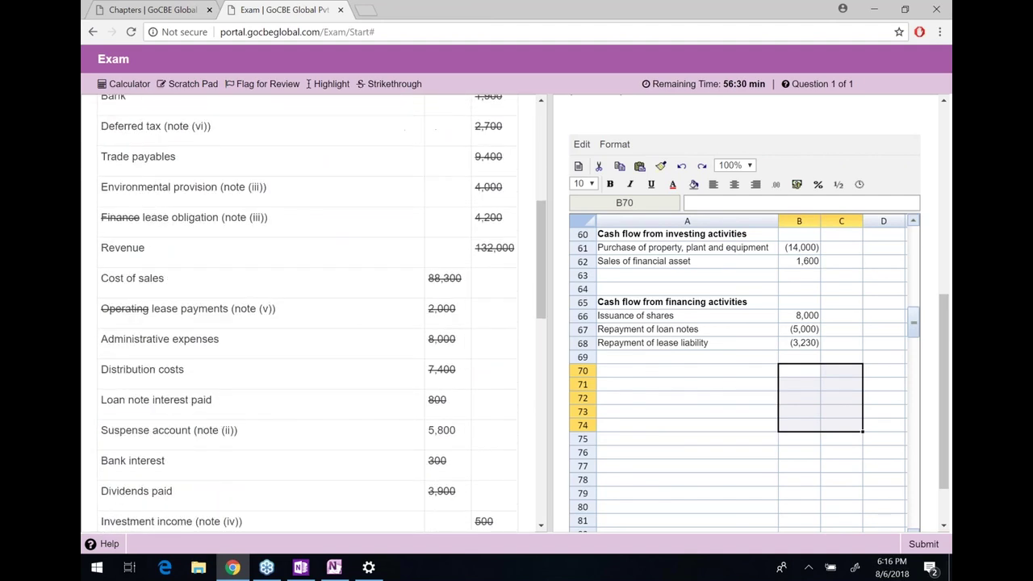
left_click_drag(106, 411, 462, 412)
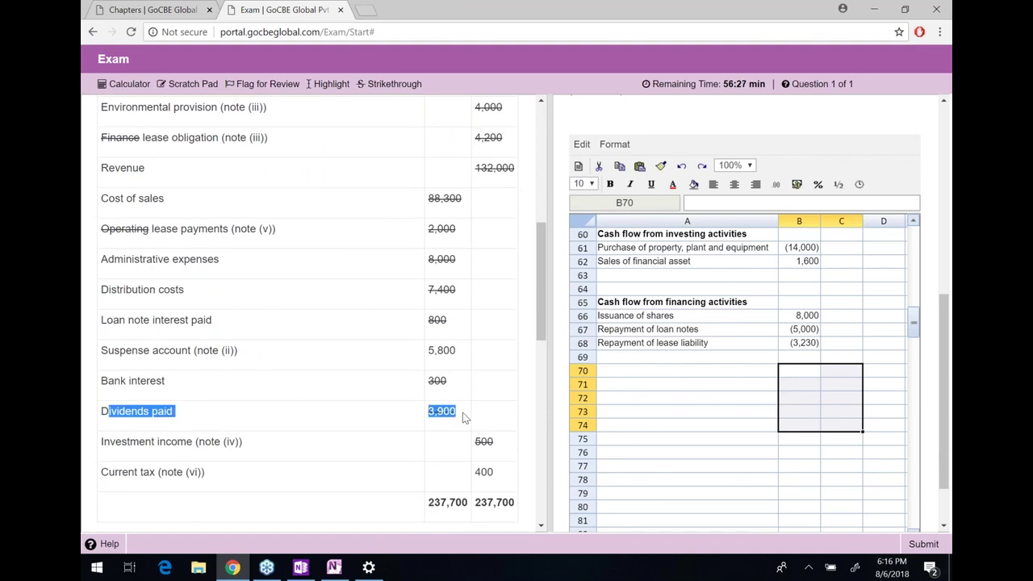
Add a 'Dividends paid' label on a new financing line
left_click(654, 360)
type("Dividends paid")
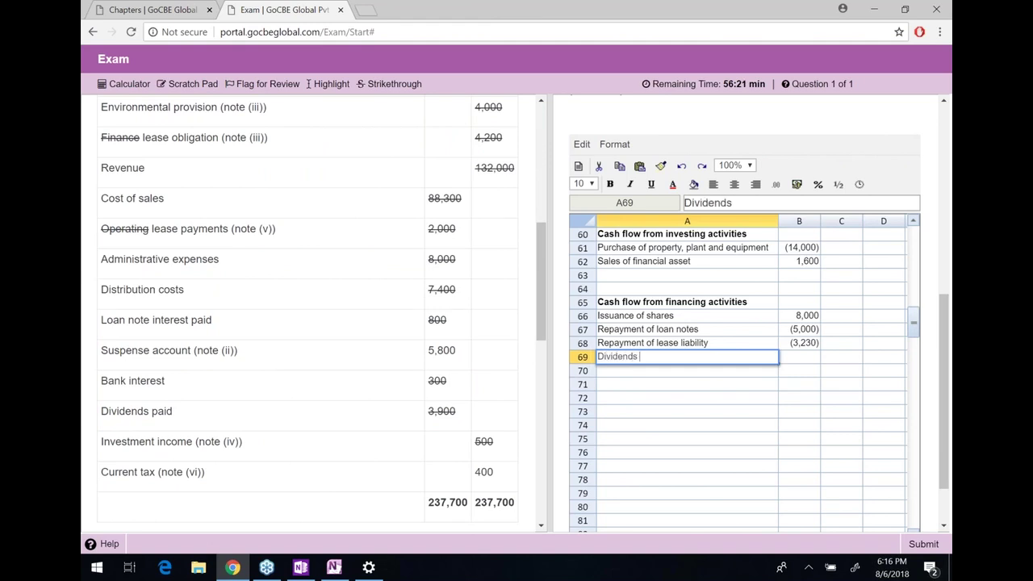
key("Return")
Enter -3900 as the Dividends paid amount
key("Up")
key("Right")
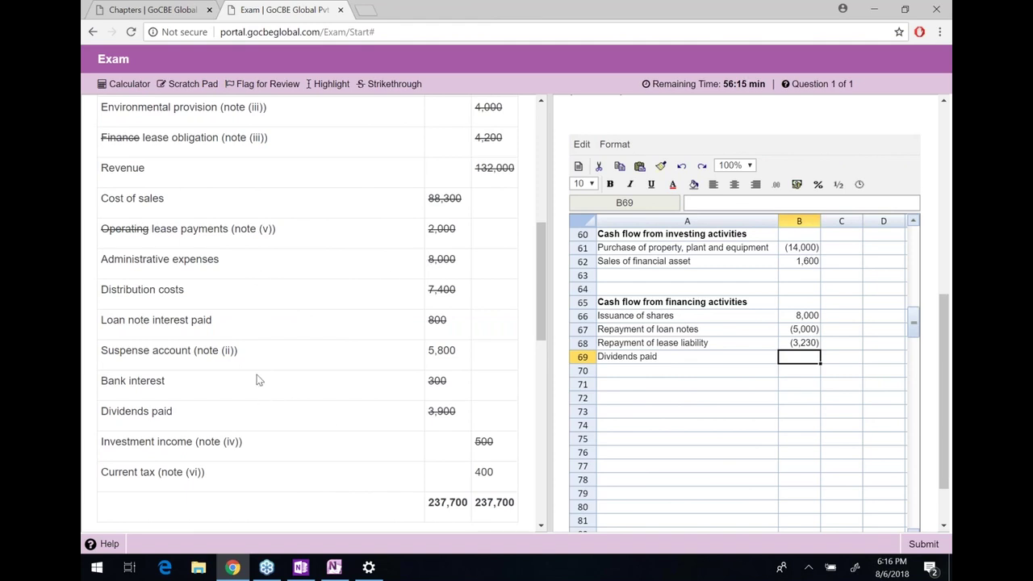
type("-3900")
key("Return")
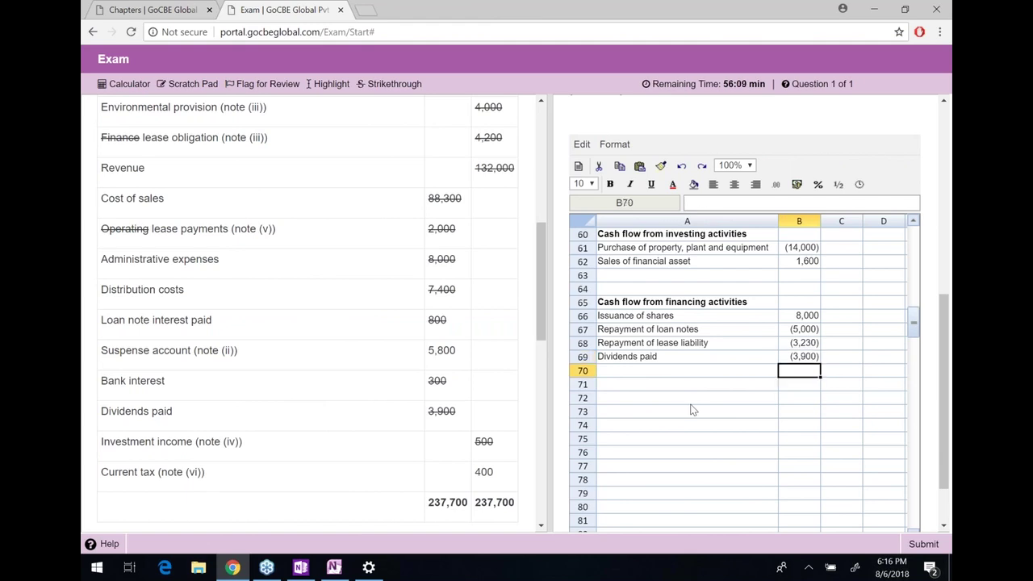
scroll(765, 339, "up", 1)
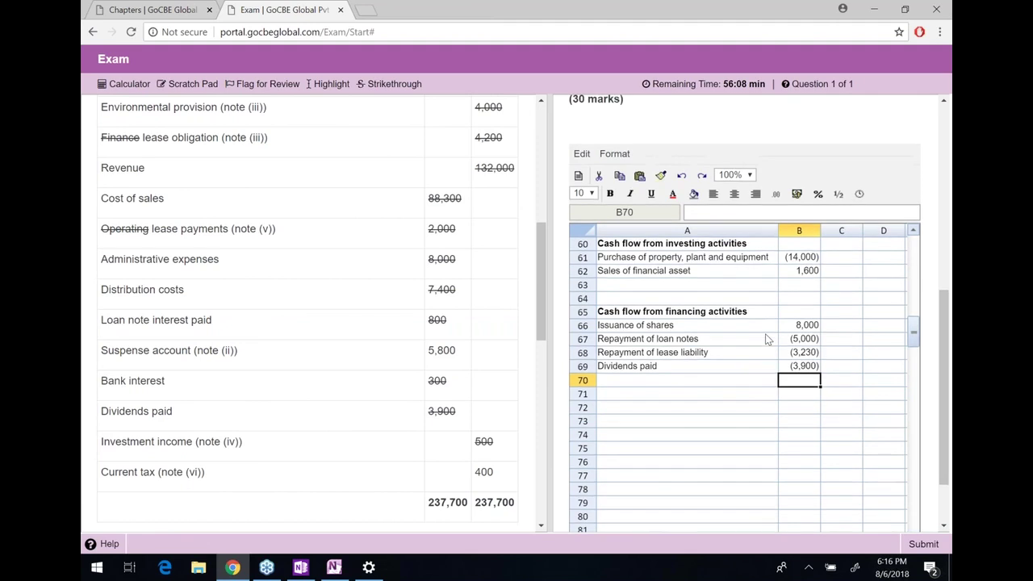
left_click(912, 231)
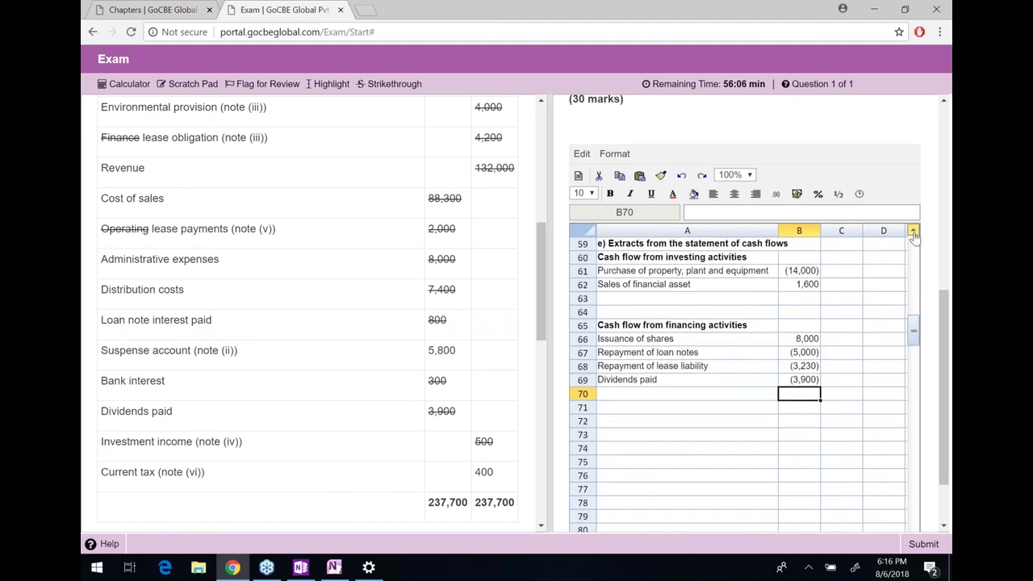
left_click(913, 231)
left_click_drag(716, 291, 805, 408)
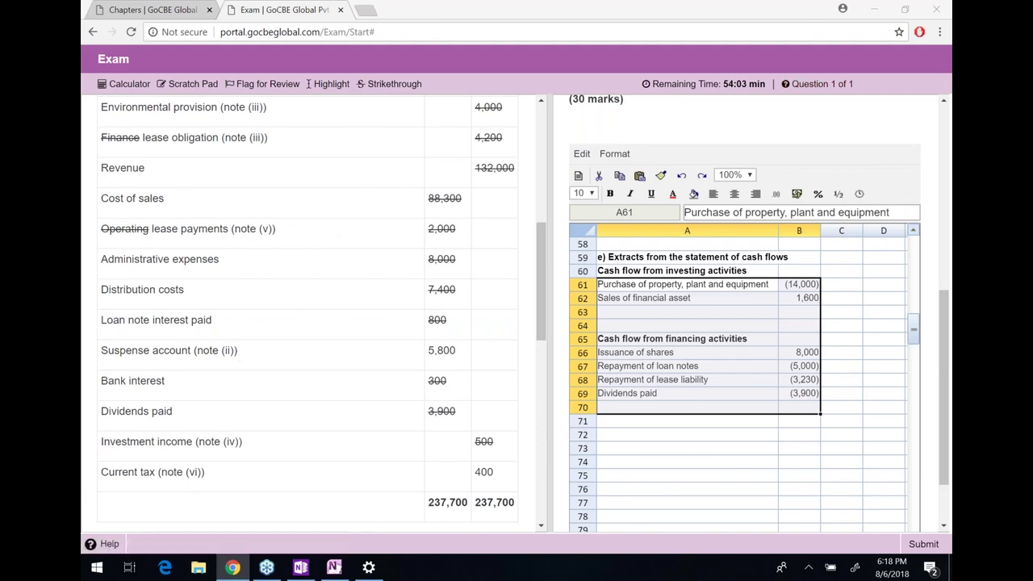
left_click_drag(101, 410, 456, 425)
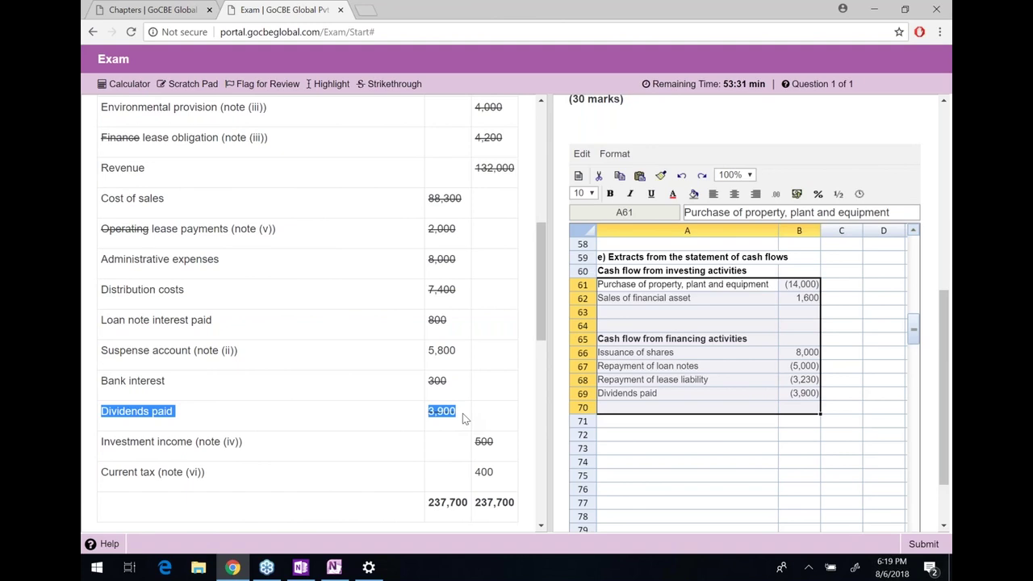
left_click(730, 360)
key("Right")
key("Right")
key("Right")
key("Right")
key("Right")
key("Right")
key("Right")
key("Right")
key("Right")
key("Right")
key("Right")
key("Right")
key("Right")
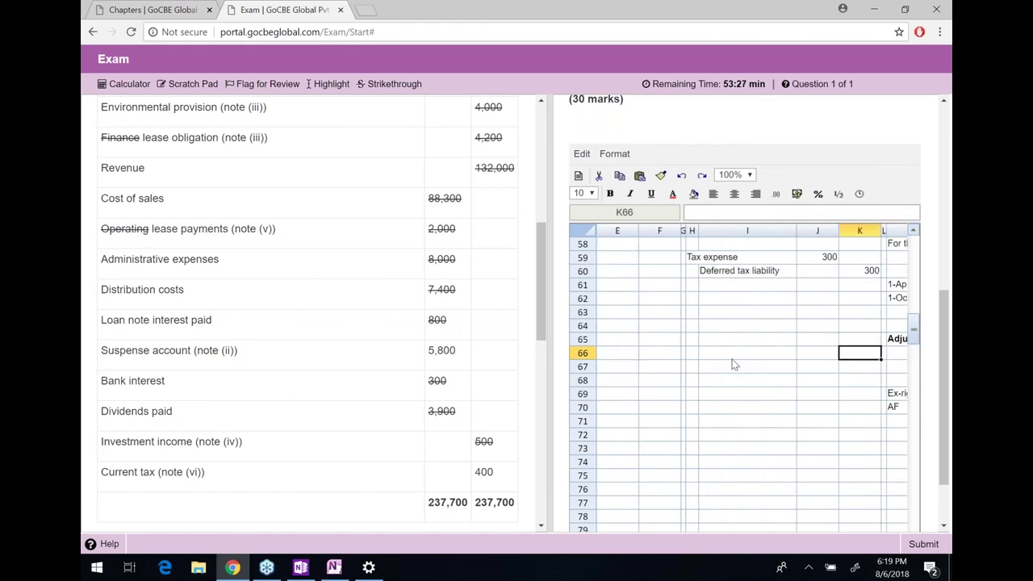
key("Right")
key("Right")
key("Right")
key("Right")
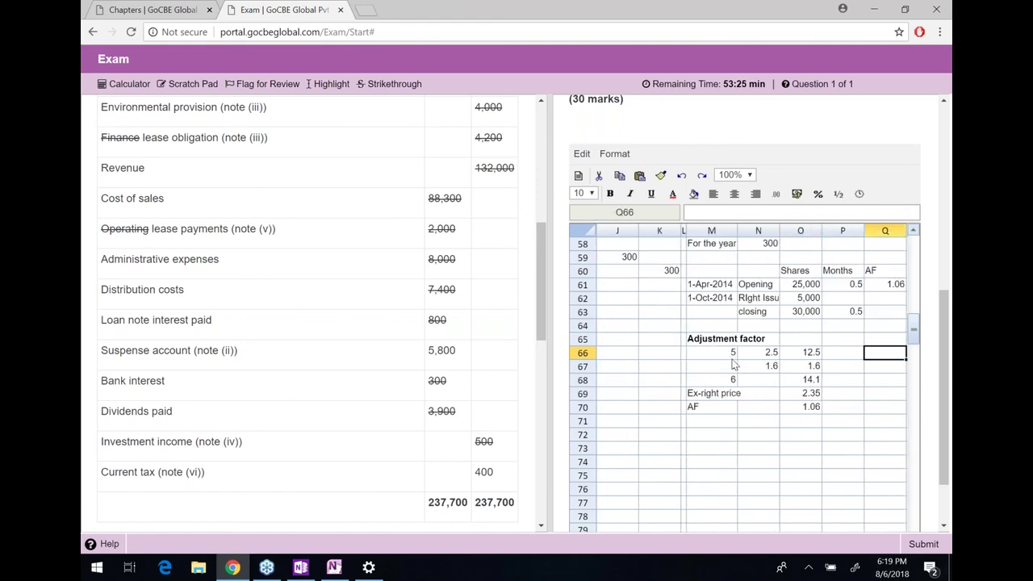
key("Up")
key("Up")
key("Up")
key("Up")
key("Left")
key("Up")
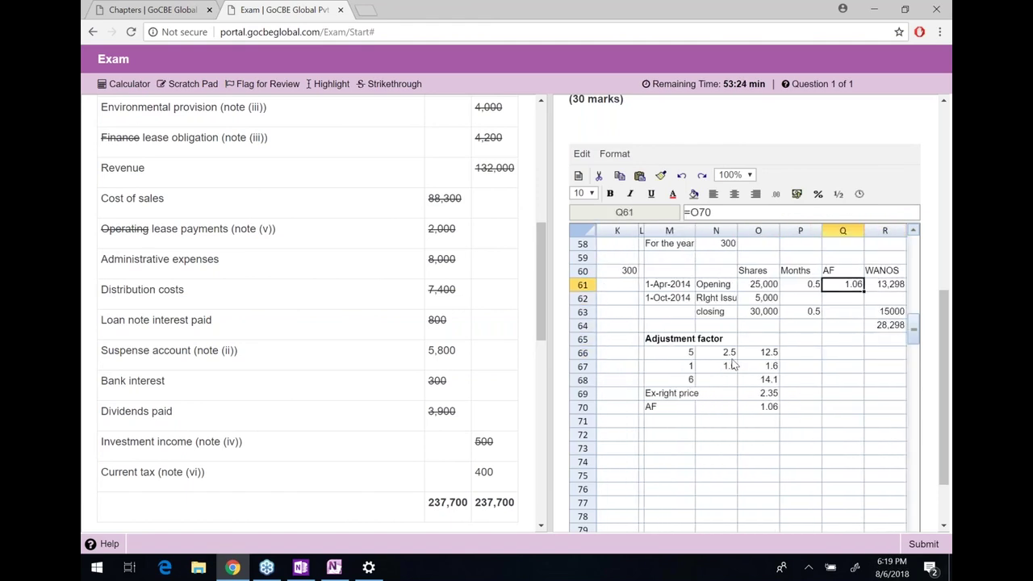
key("Left")
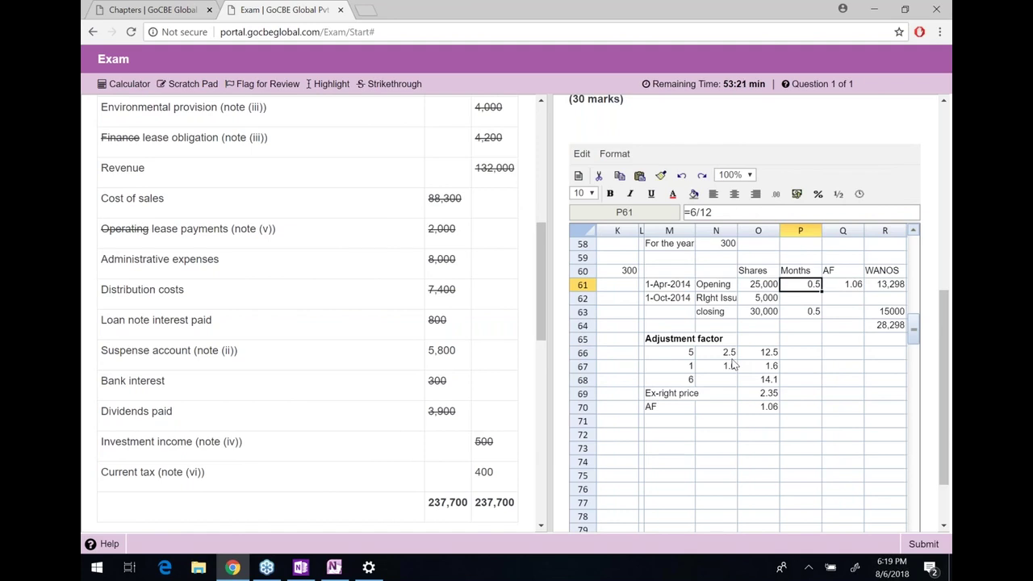
key("Right")
key("Right")
key("Right")
key("Right")
key("Left")
key("Left")
key("Left")
key("Left")
key("Left")
key("Left")
key("Left")
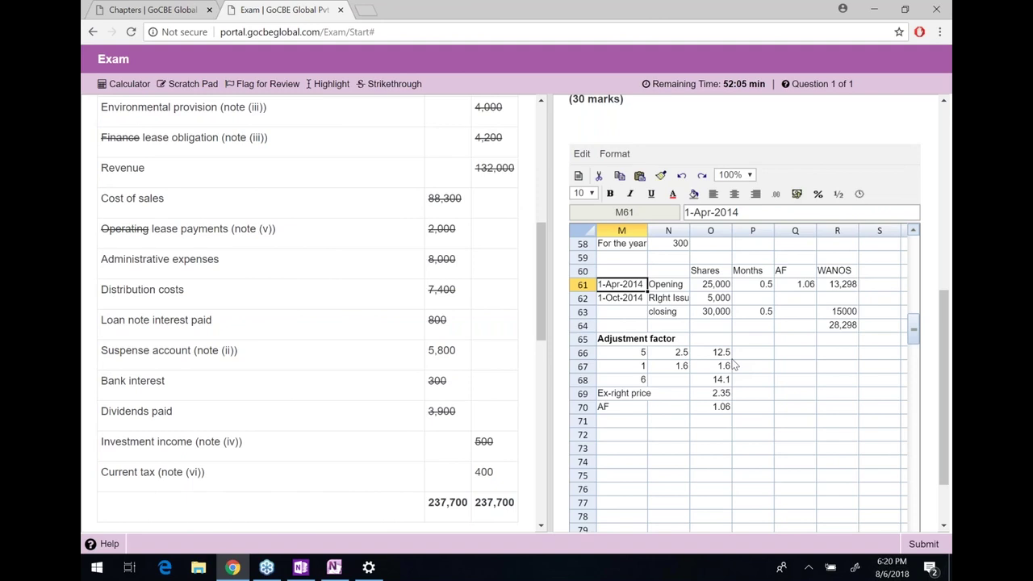
key("Right")
key("Right")
key("Right")
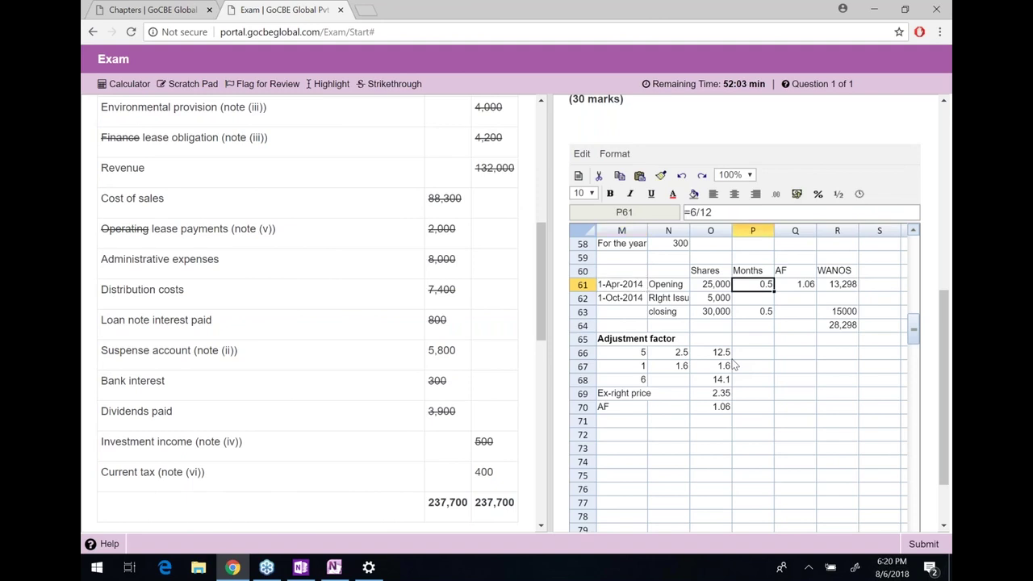
type("12")
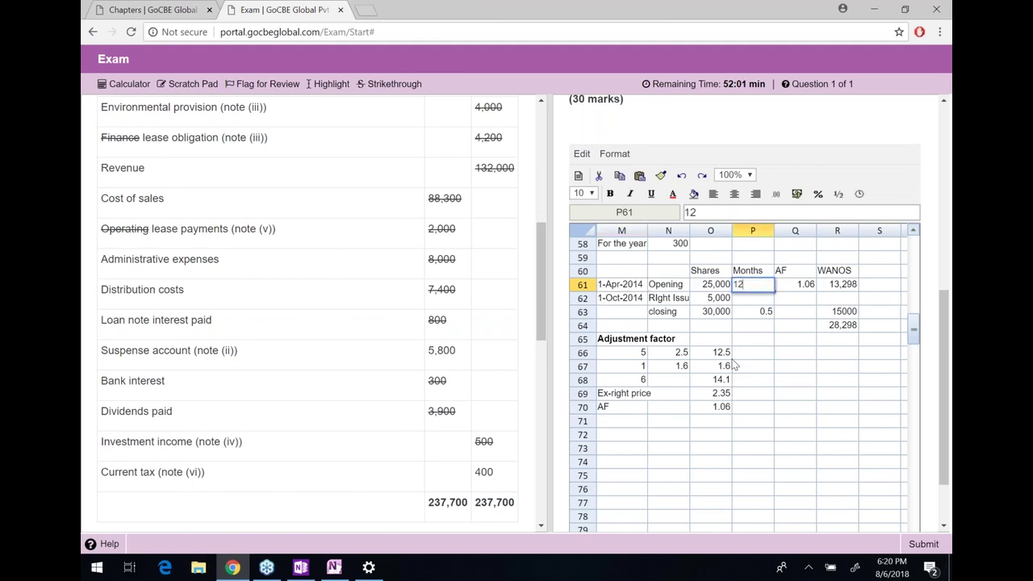
key("BackSpace")
key("BackSpace")
type("=12/12")
key("Return")
type("=6/12")
key("Return")
key("ctrl+z")
key("ctrl+z")
key("Up")
key("Up")
key("Up")
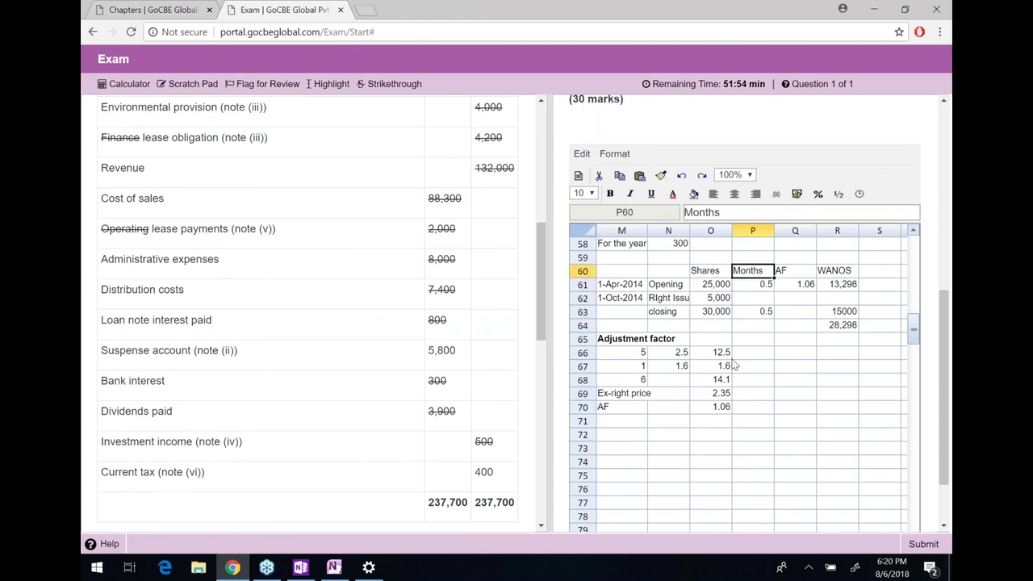
key("Left")
key("Left")
key("Left")
key("shift+Right")
key("shift+Down")
key("shift+Down")
key("shift+Right")
key("shift+Right")
key("shift+Down")
key("shift+Right")
key("shift+Down")
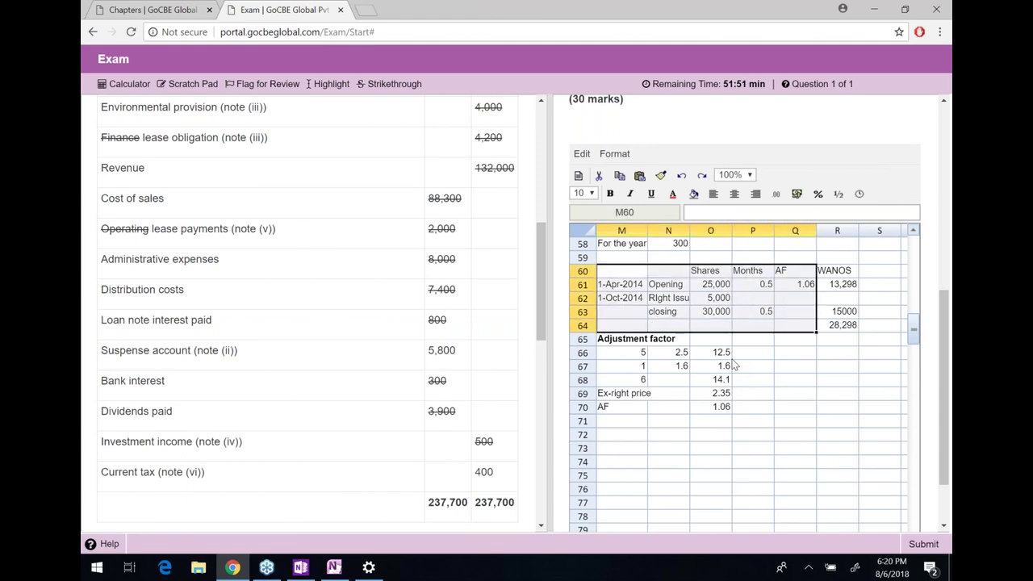
Copy the WANOS table and paste a duplicate at T60
key("shift+Right")
key("ctrl+c")
key("Right")
key("Right")
key("Right")
key("Right")
key("Right")
key("Right")
key("Right")
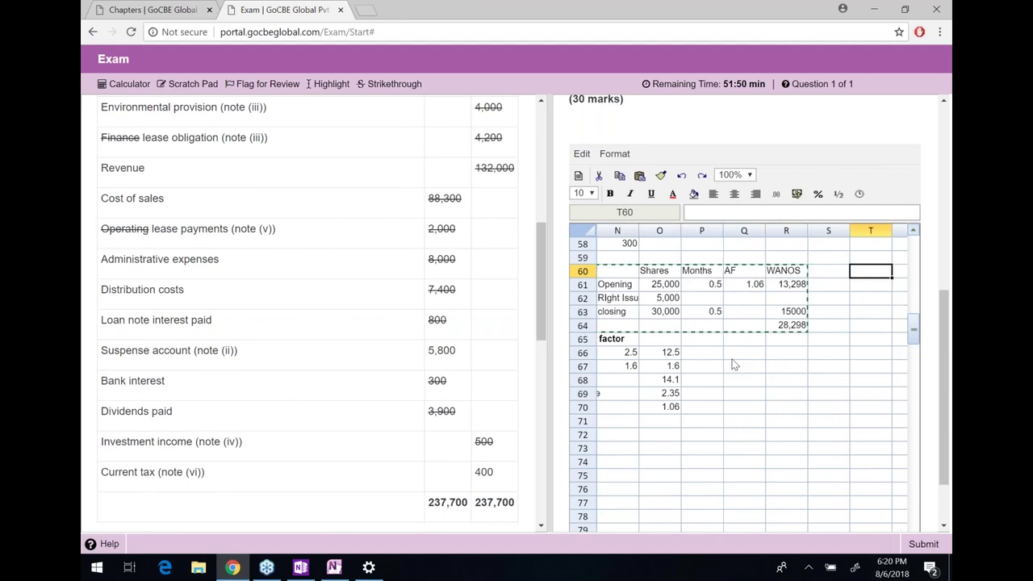
key("ctrl+v")
key("Right")
key("Right")
key("Right")
key("Right")
key("Down")
key("Right")
key("Right")
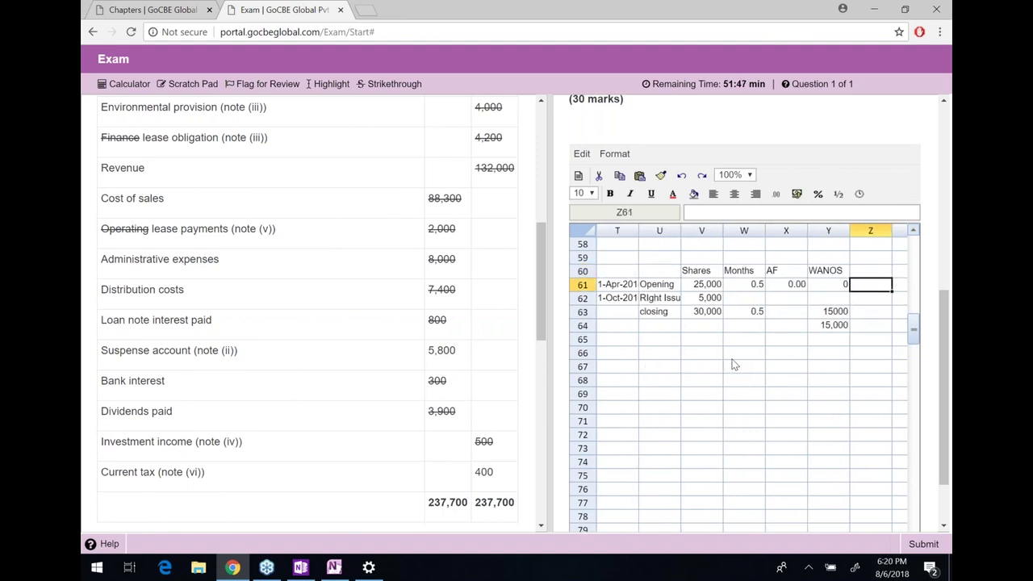
key("Left")
key("Left")
key("Left")
Set the copy's months to =12/12 for opening shares and =6/12 for the rights issue
type("/")
key("BackSpace")
type("=12/12")
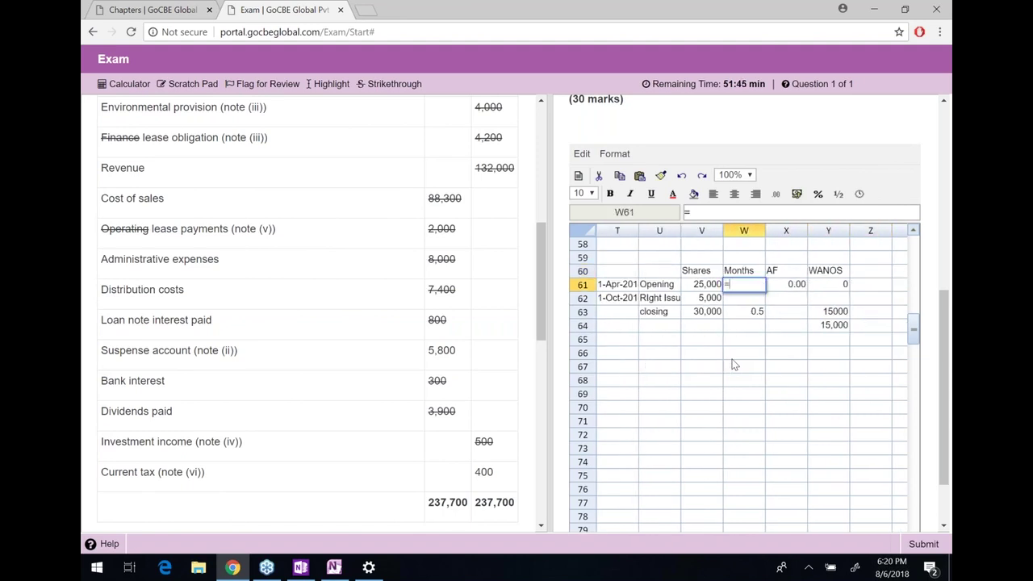
key("Return")
type("=6/12")
key("Return")
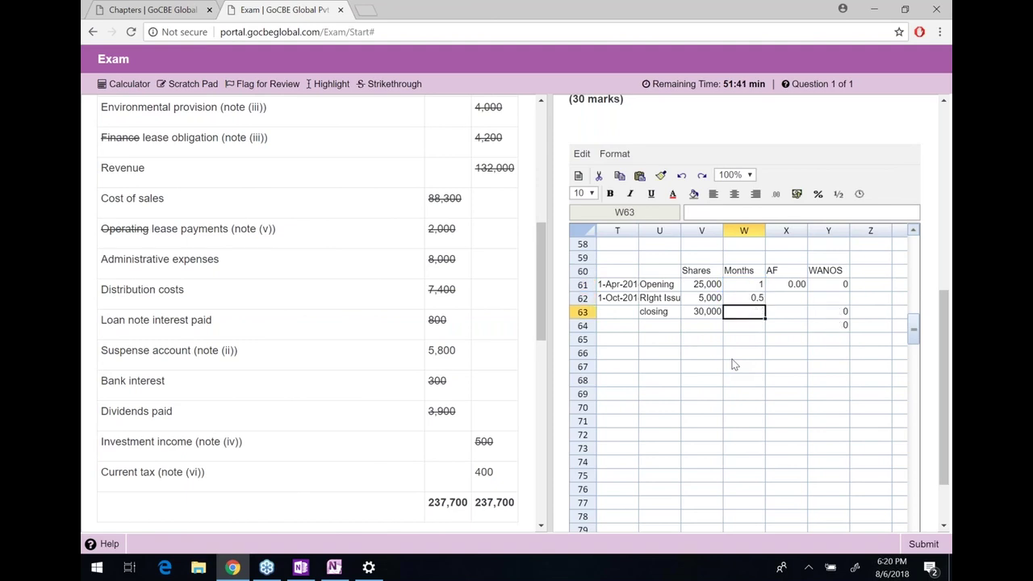
Link the copy's opening adjustment factor X61 to Q61
key("Right")
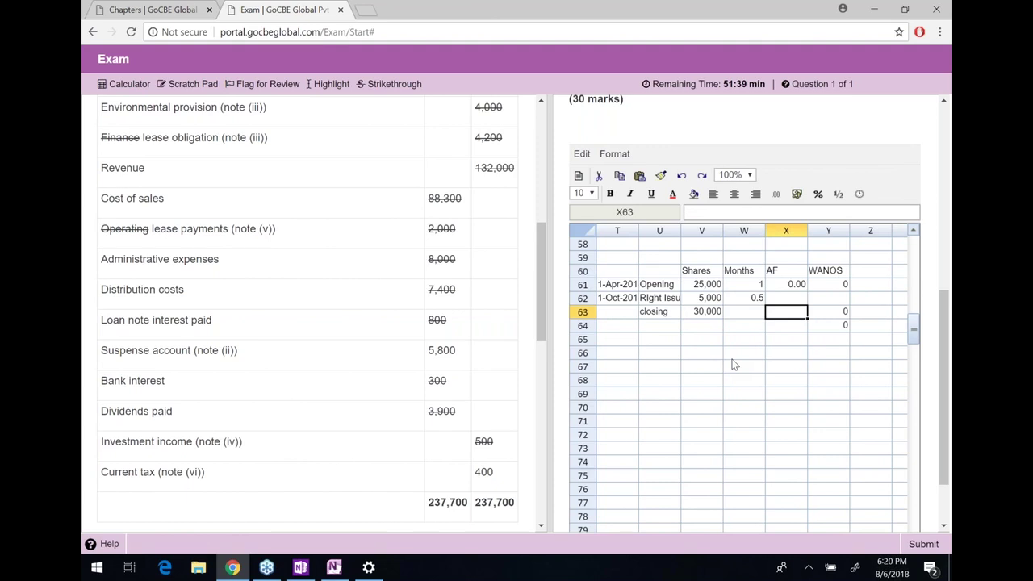
key("Right")
key("Up")
key("Up")
key("Left")
type("=")
key("Left")
key("Left")
key("Left")
key("Left")
key("Left")
key("Left")
key("Left")
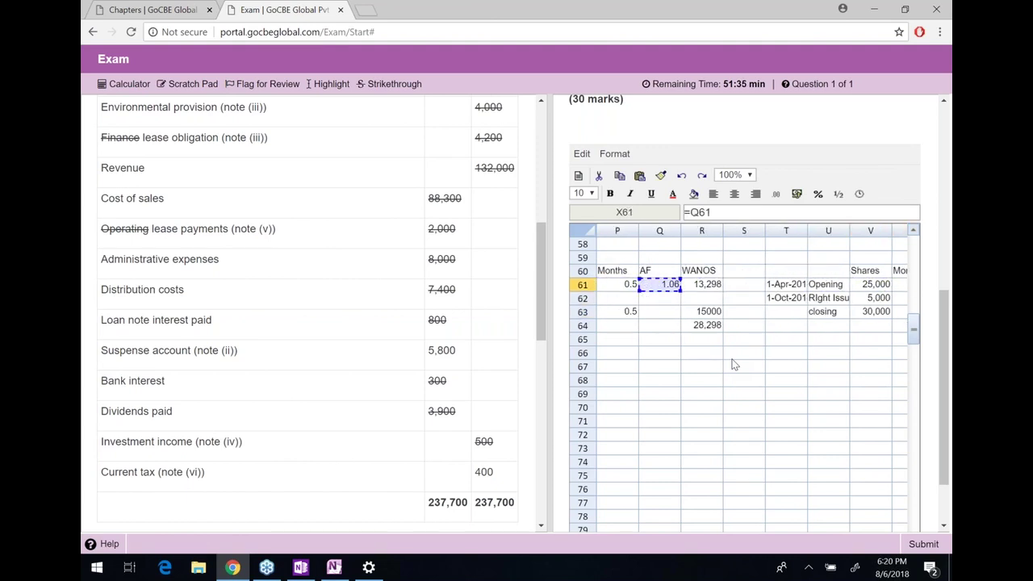
key("Return")
Clear the closing row's months value and WANOS formula in the copy
key("Right")
key("Right")
key("Right")
key("Up")
key("Left")
key("Left")
key("Down")
key("Down")
key("Left")
key("Left")
key("Delete")
key("Right")
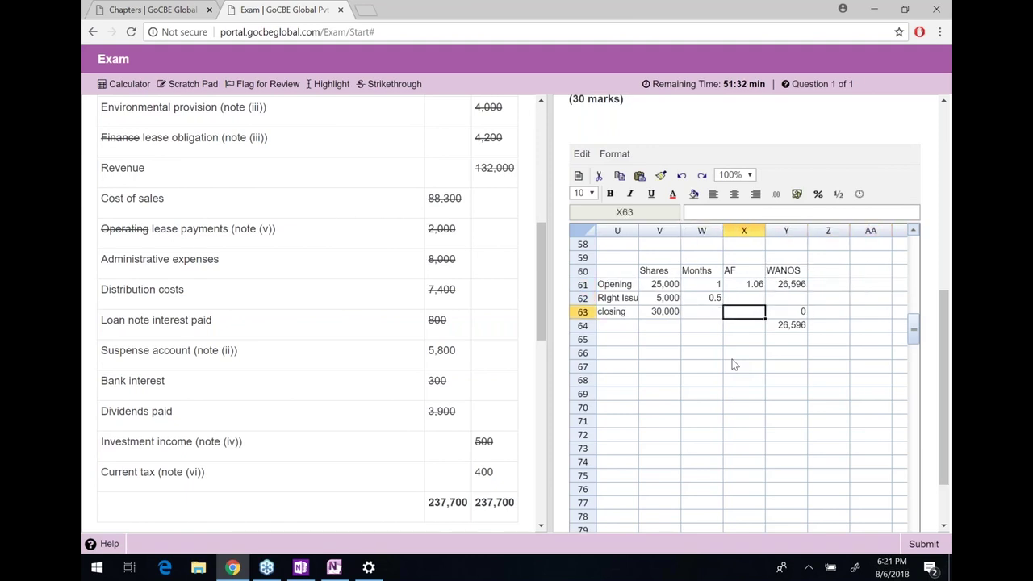
key("Right")
key("Delete")
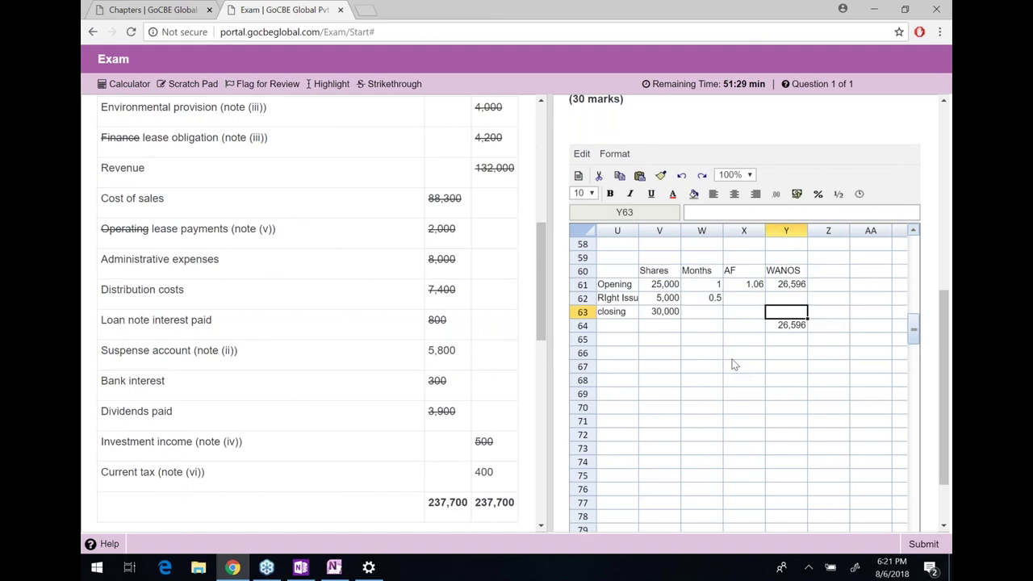
Enter WANOS formulas =V61*W61*X61 (26,596) and =V62*W62 (2500)
key("Up")
key("Up")
type("=")
key("Left")
key("Left")
key("Left")
type("*")
key("Left")
key("Left")
type("*")
key("Left")
key("Return")
type("=")
key("Left")
key("Left")
key("Left")
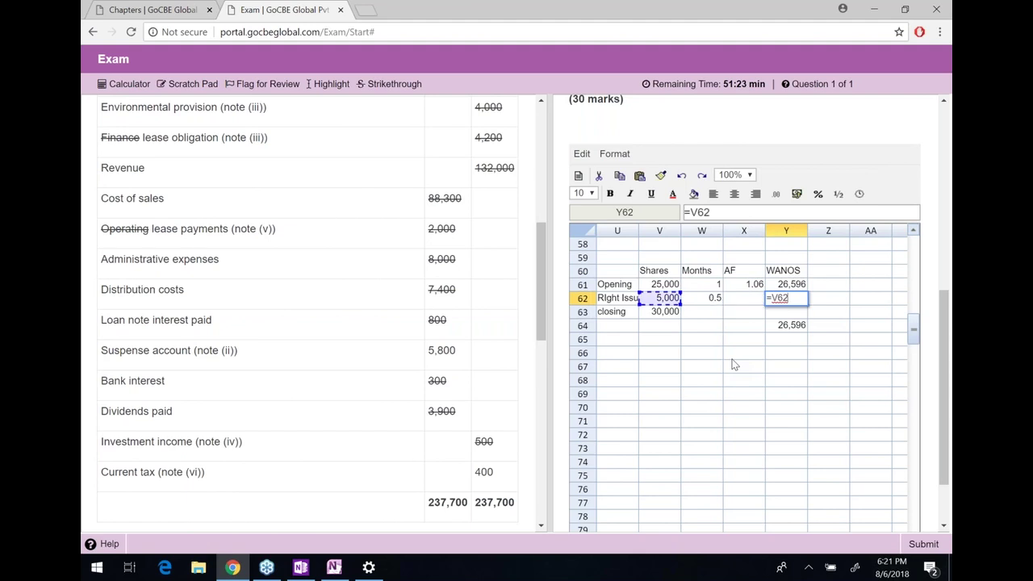
type("*")
key("Left")
key("Left")
key("Return")
Sum the copied WANOS column to a 29,096 total in Y64
key("Down")
type("=sum(")
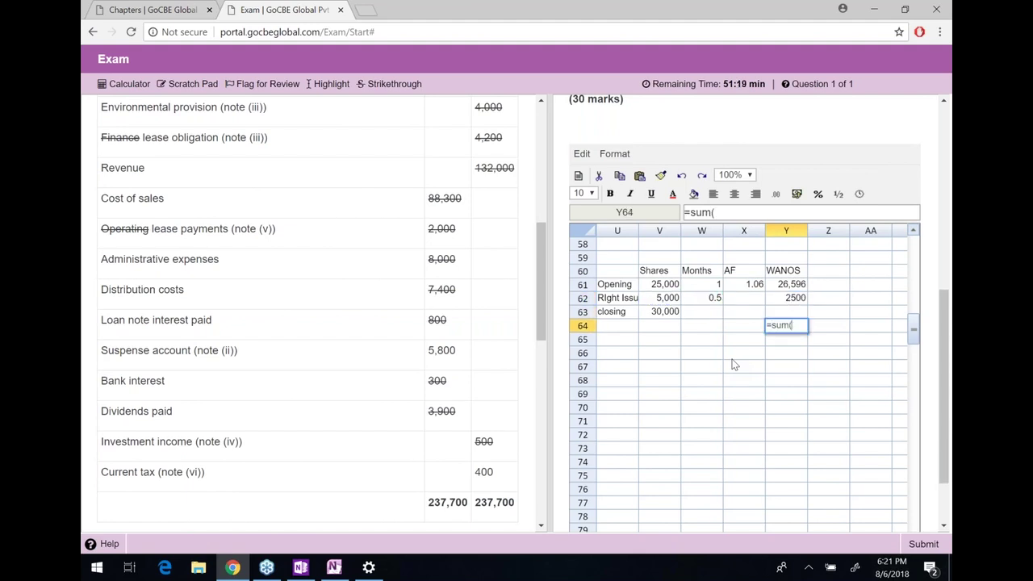
key("Up")
key("shift+Up")
key("shift+Up")
type(")")
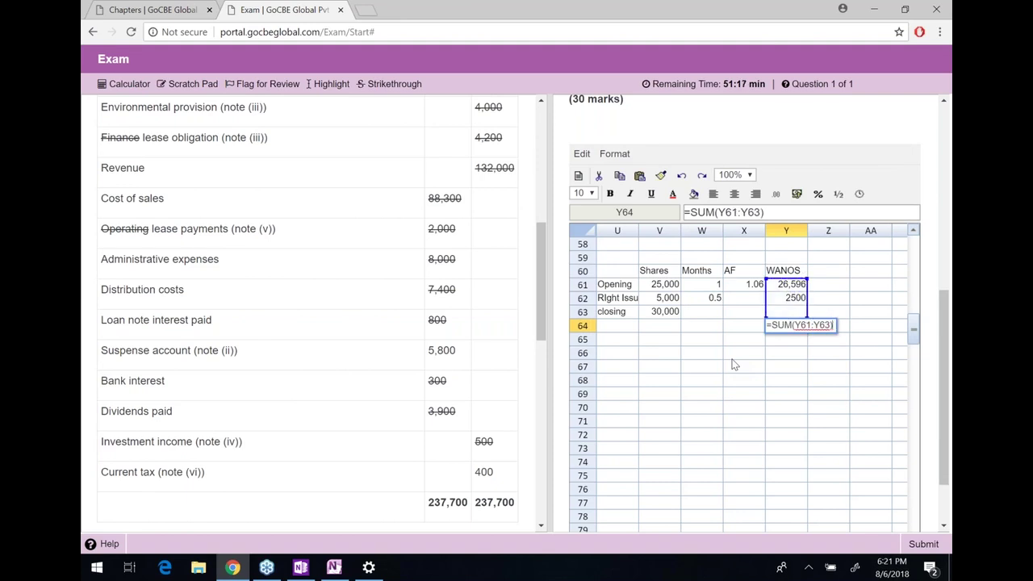
key("Return")
Compare against the original table's closing WANOS formula
key("Left")
key("Left")
key("Left")
key("Left")
key("Left")
key("Left")
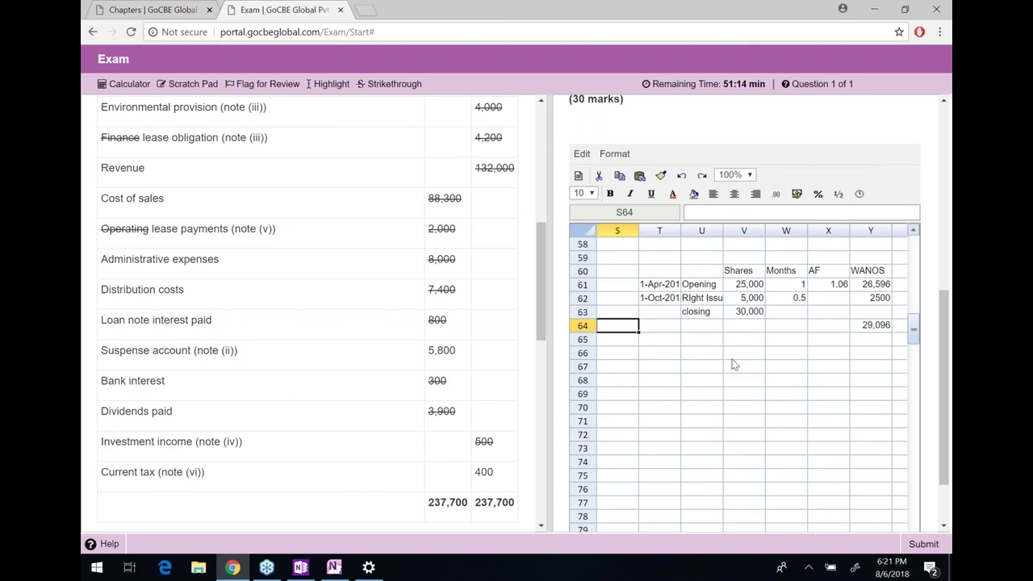
key("Right")
key("Right")
key("Right")
key("Right")
key("Right")
key("Right")
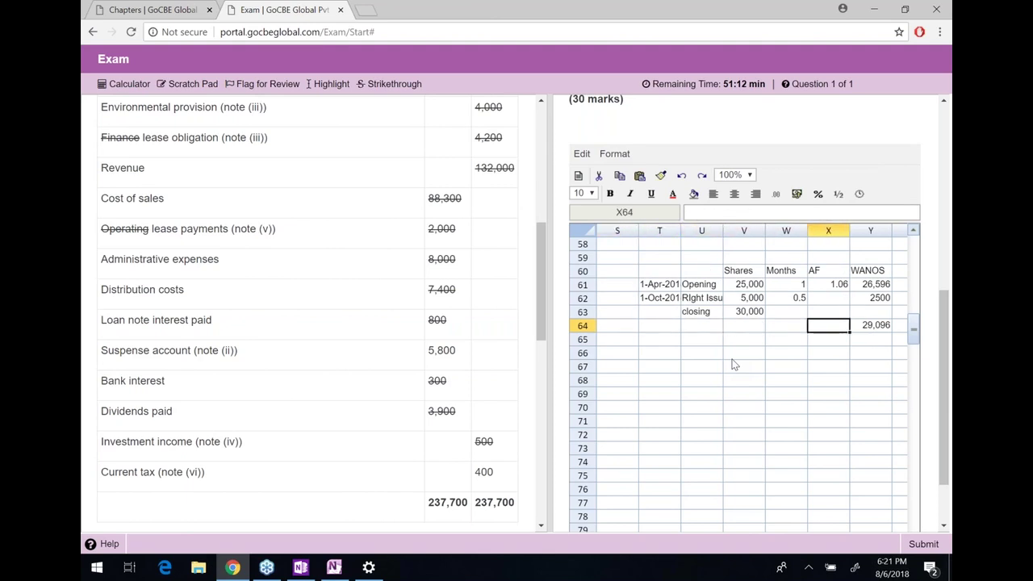
key("Left")
key("Left")
key("Left")
key("Left")
key("Left")
key("Left")
key("Left")
key("Left")
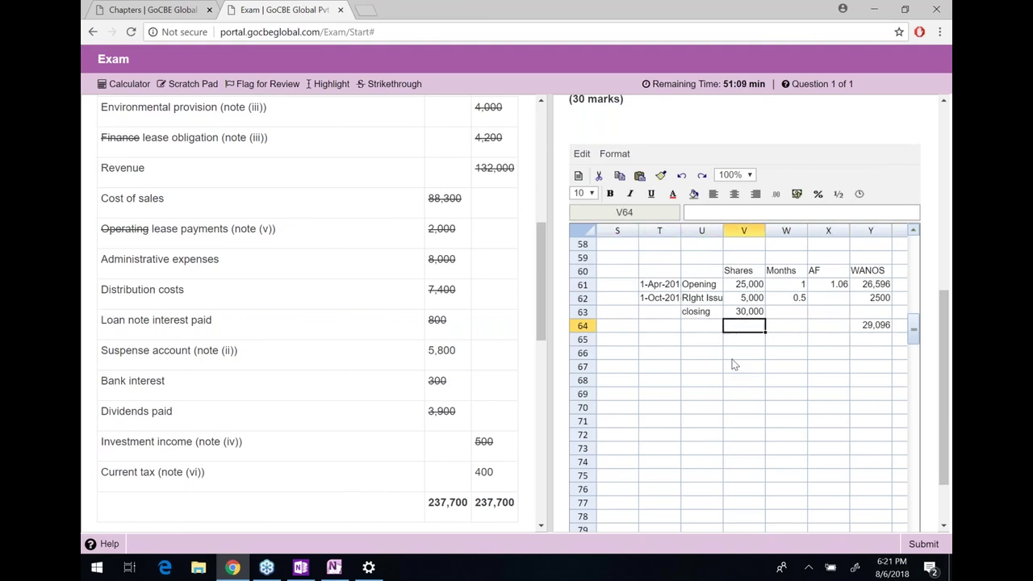
key("Right")
key("Right")
key("Left")
key("Left")
key("Left")
key("Left")
key("Left")
key("Right")
key("Right")
key("Right")
key("Right")
key("Up")
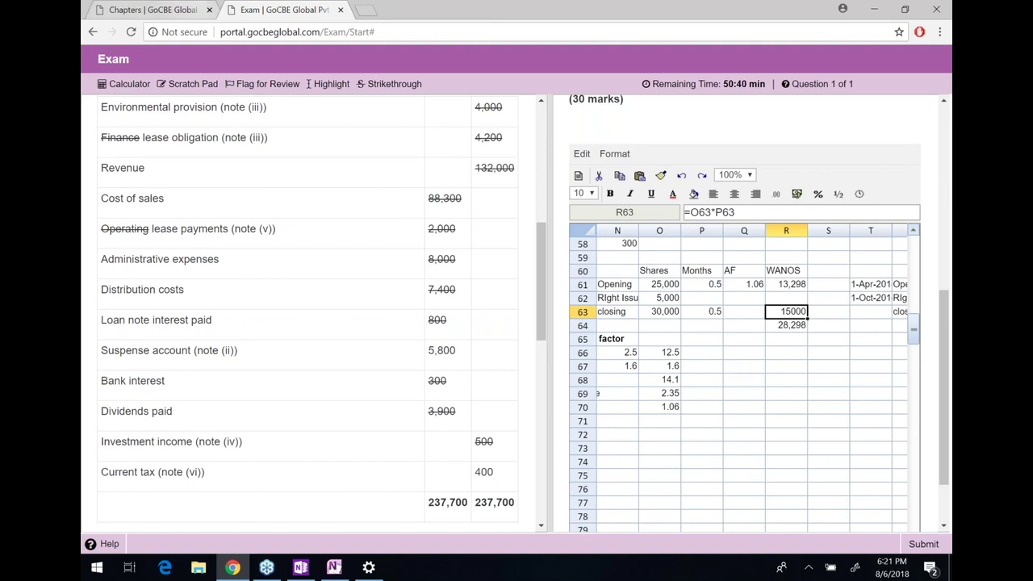
Navigate via Courses to the F7 - Financial Reporting (Webinar Sept 2018) chapters list
left_click(149, 10)
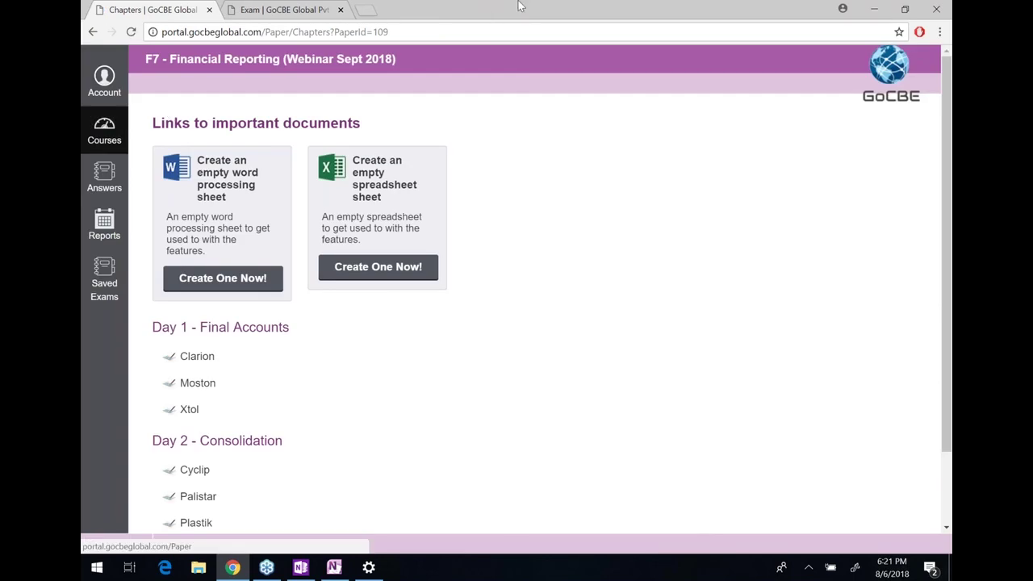
left_click(105, 139)
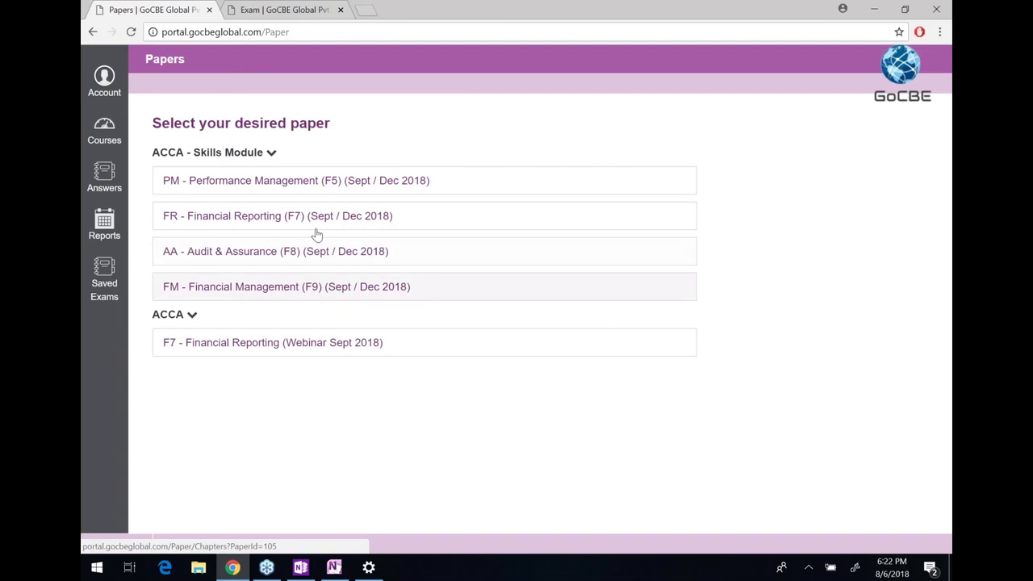
left_click(316, 217)
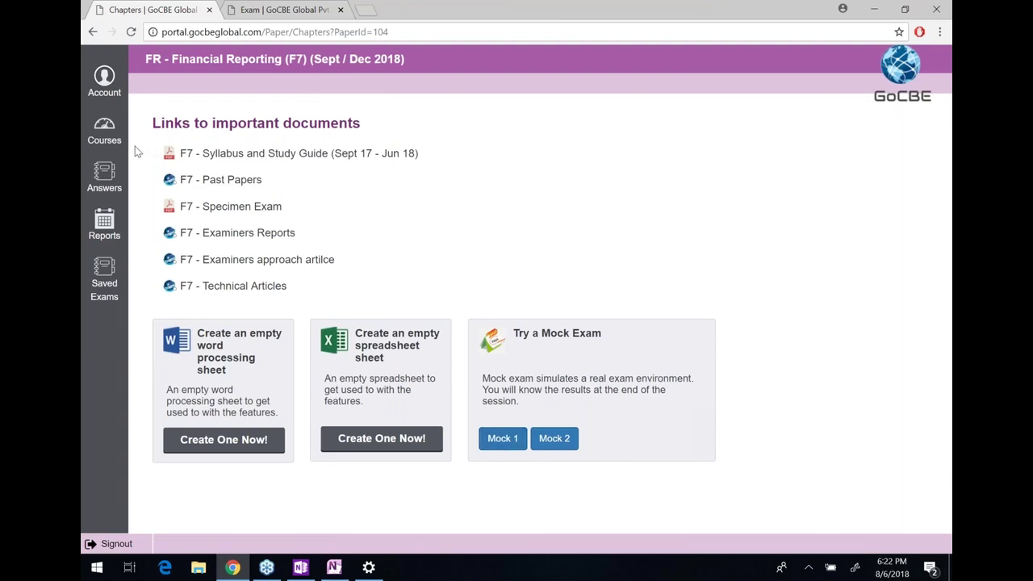
left_click(109, 135)
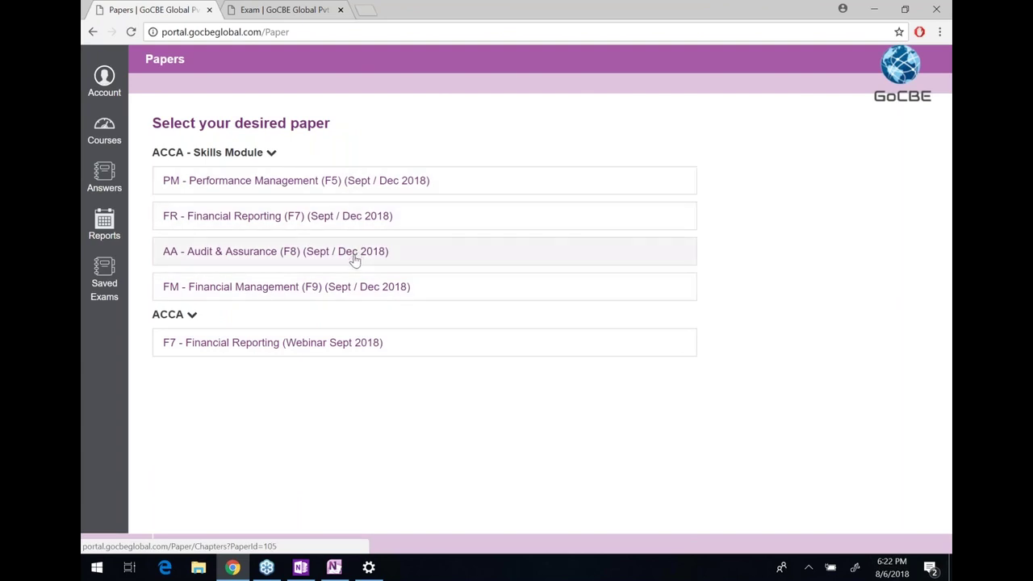
left_click(371, 344)
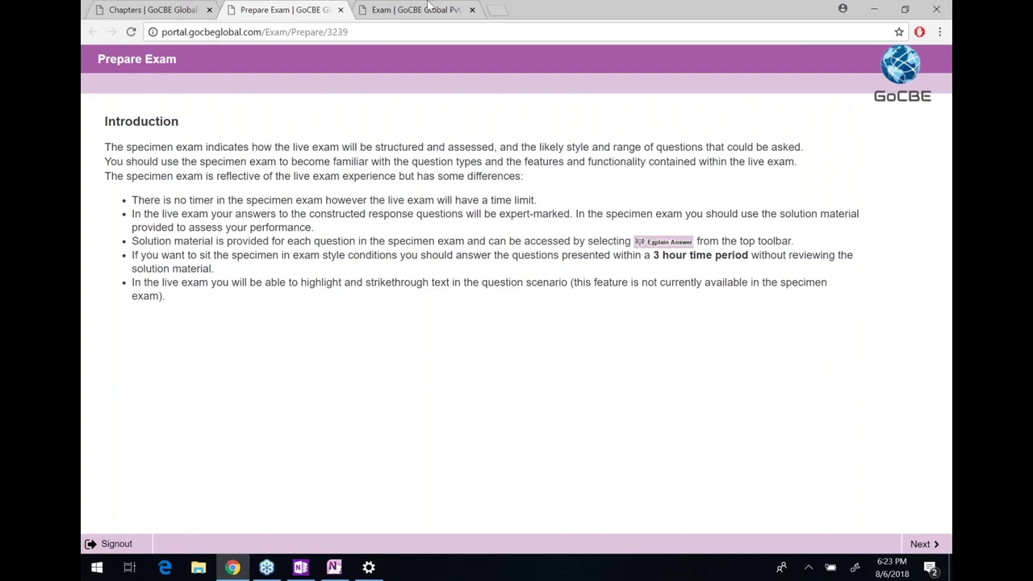
left_click(153, 9)
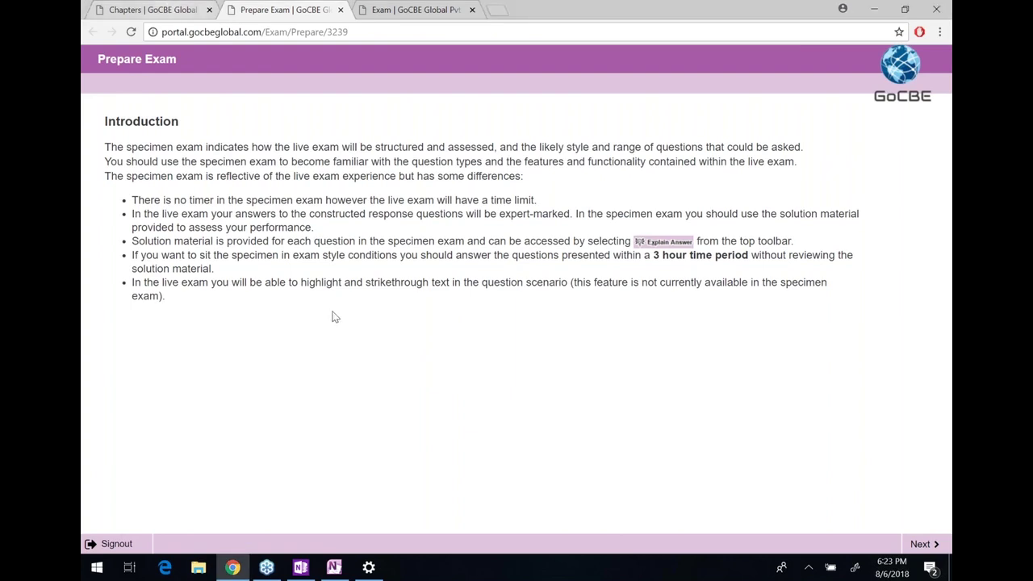
scroll(343, 326, "down", 1)
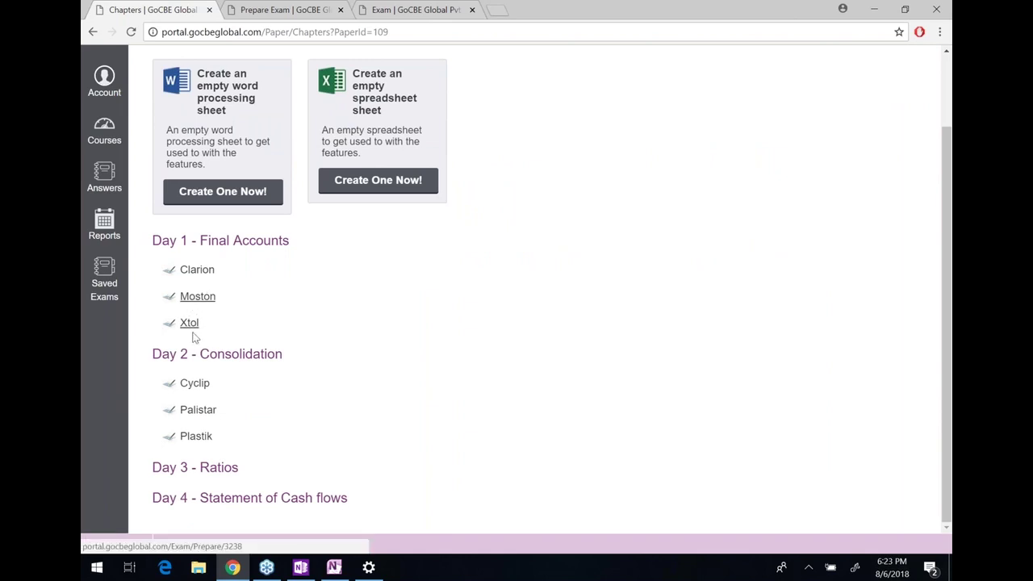
Switch to OneNote and begin handwriting a phone number on the page's left side
left_click(334, 567)
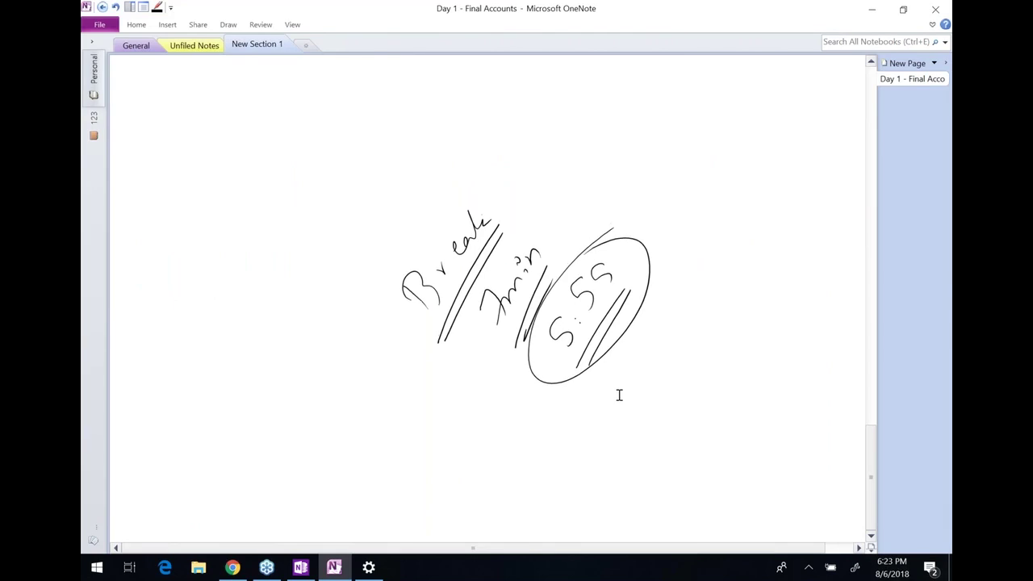
left_click_drag(143, 327, 159, 340)
left_click_drag(158, 328, 148, 344)
mouse_move(159, 284)
left_mouse_down()
mouse_move(151, 304)
mouse_move(173, 289)
left_mouse_up()
left_click(179, 282)
mouse_move(174, 245)
left_mouse_down()
mouse_move(182, 236)
mouse_move(192, 251)
left_mouse_up()
mouse_move(181, 226)
left_mouse_down()
mouse_move(198, 220)
mouse_move(201, 232)
left_mouse_up()
Finish writing the phone number digits and strike them out with diagonal lines
mouse_move(189, 214)
left_mouse_down()
mouse_move(210, 196)
mouse_move(207, 171)
left_mouse_up()
left_click_drag(208, 181, 225, 160)
left_click_drag(221, 142, 236, 142)
mouse_move(234, 113)
left_mouse_down()
mouse_move(227, 126)
mouse_move(240, 121)
left_mouse_up()
left_click_drag(255, 84, 186, 347)
left_click_drag(279, 129, 206, 333)
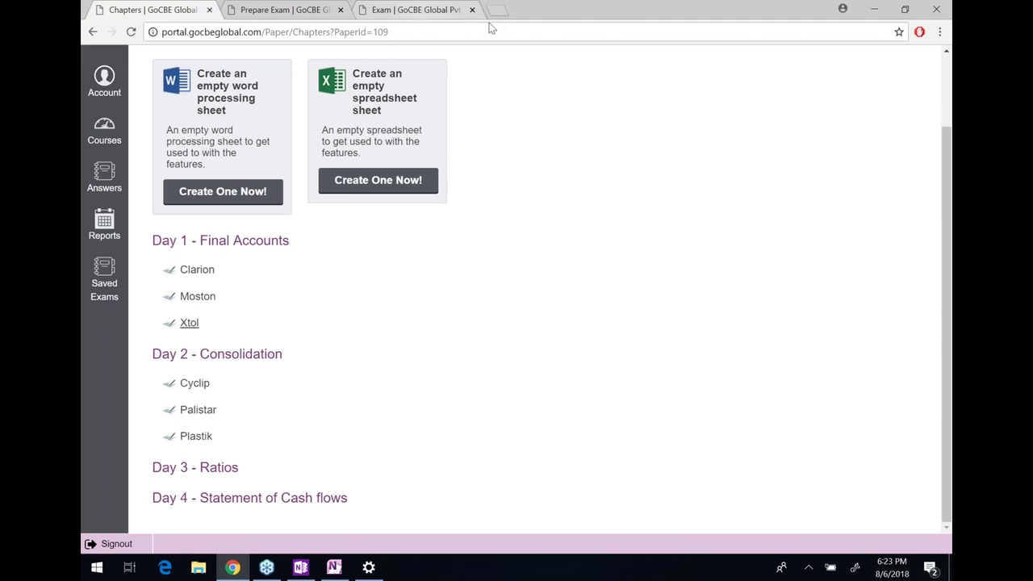
Load gocbeglobal.com in a new tab, then close it to return to the exam
key("ctrl+t")
type("gocb")
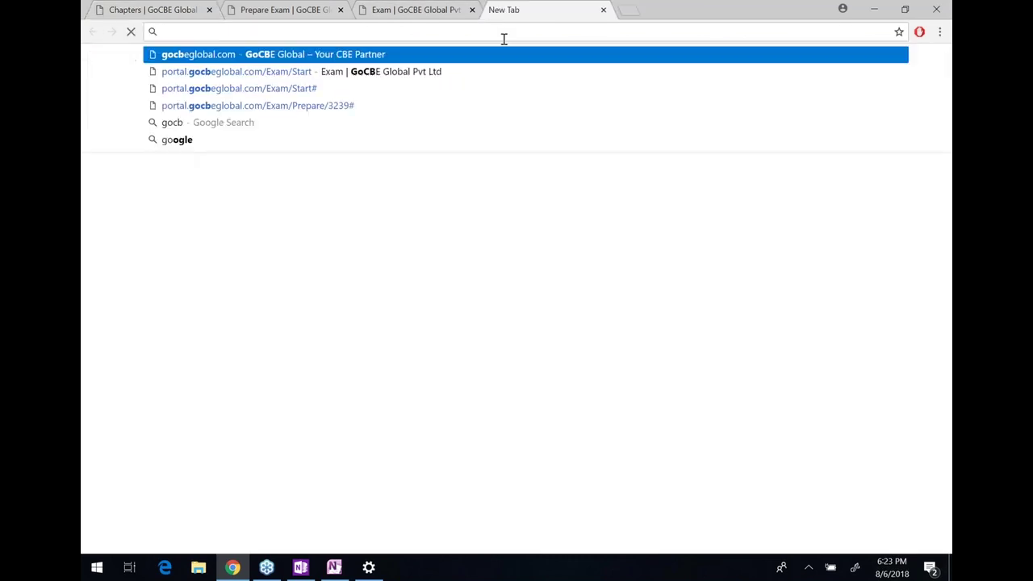
type("e")
key("End")
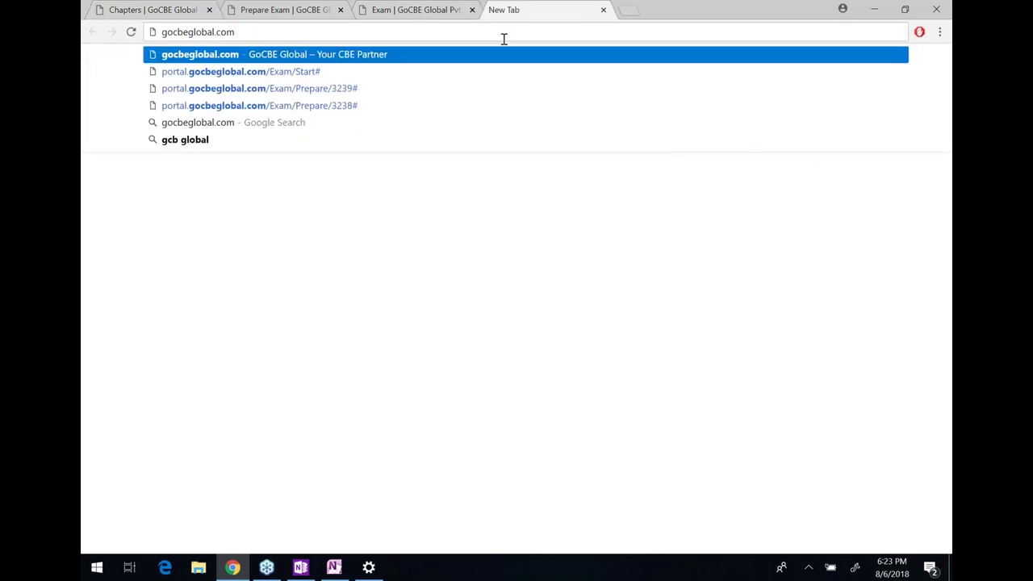
key("Return")
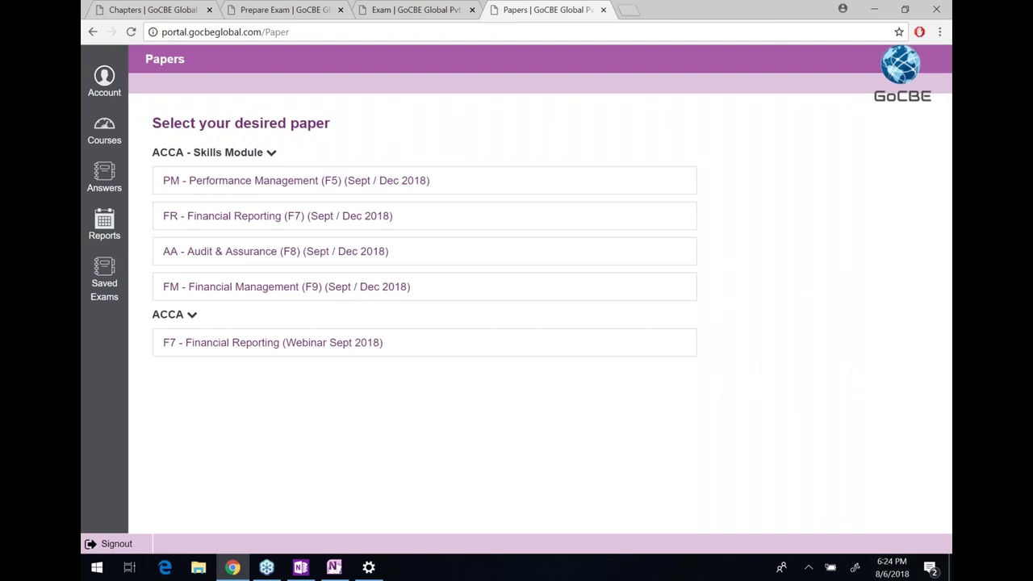
left_click(604, 10)
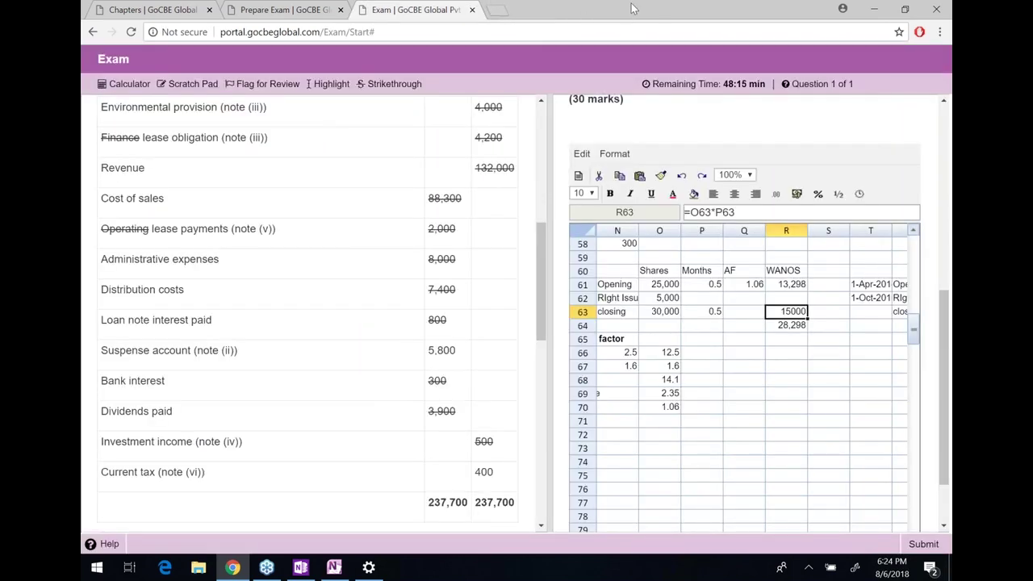
Return to column A of the answer and export the spreadsheet
key("Down")
key("Down")
key("Down")
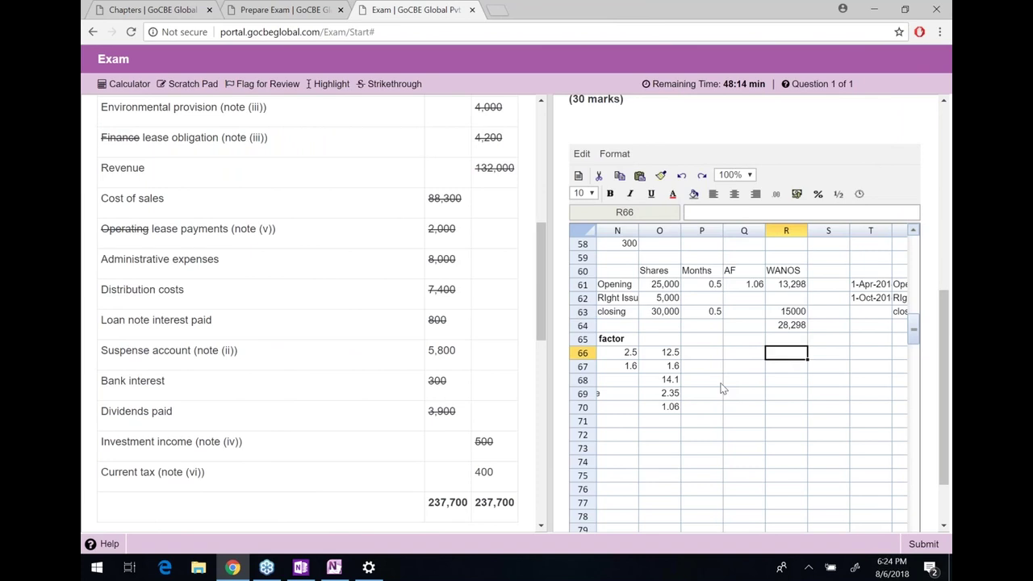
key("ctrl+z")
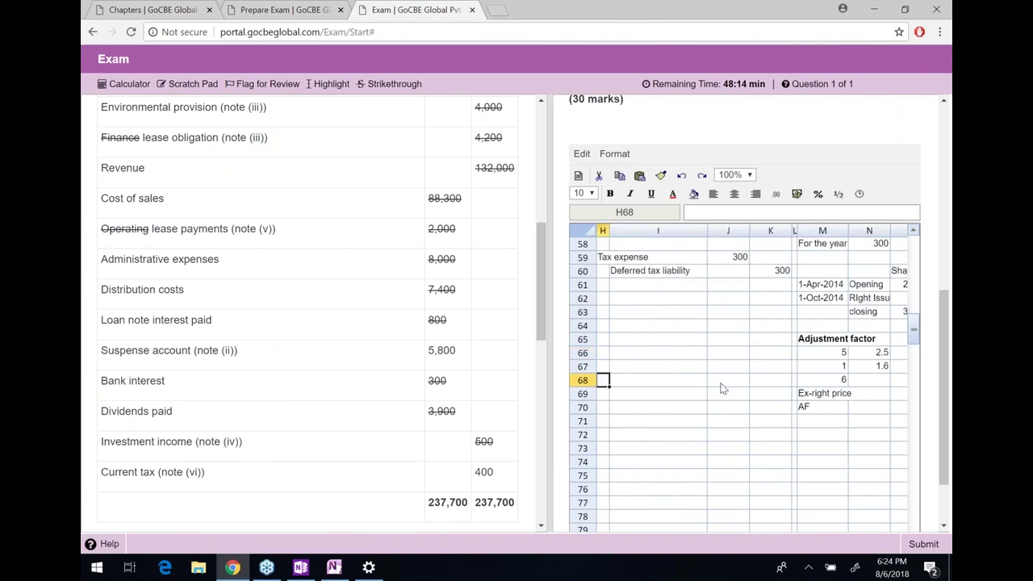
key("Home")
left_click_drag(943, 419, 940, 455)
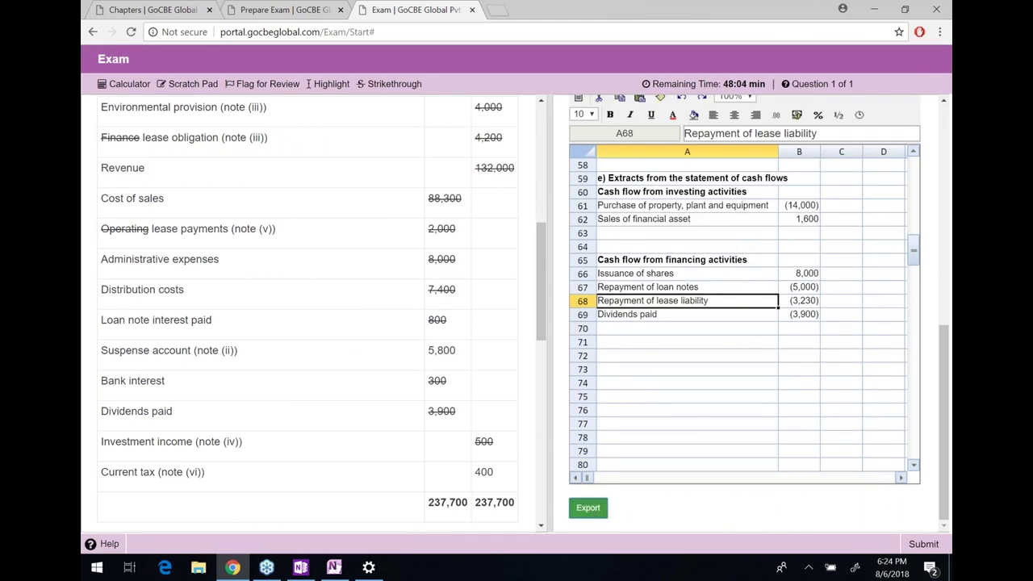
left_click(589, 508)
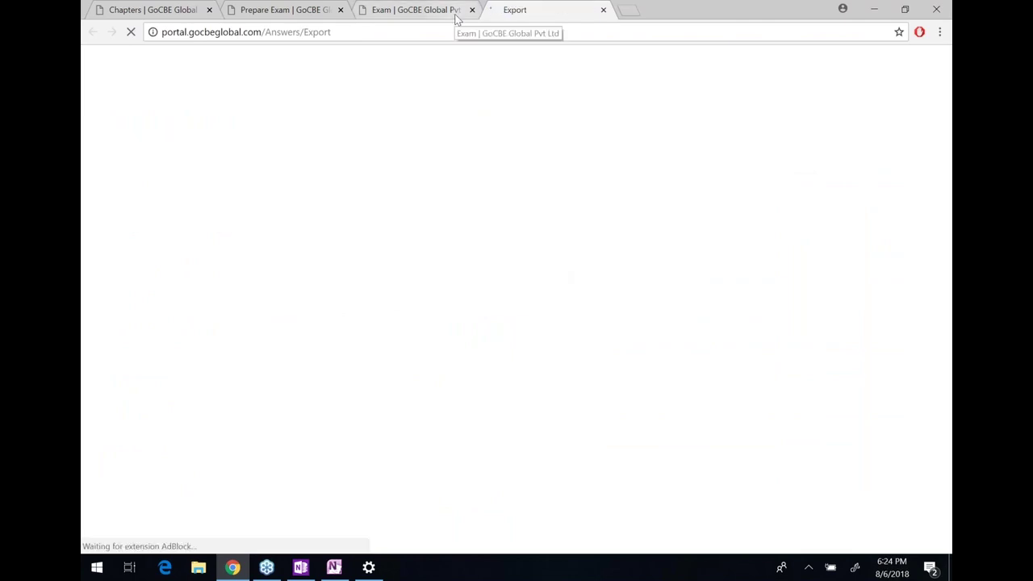
left_click(457, 11)
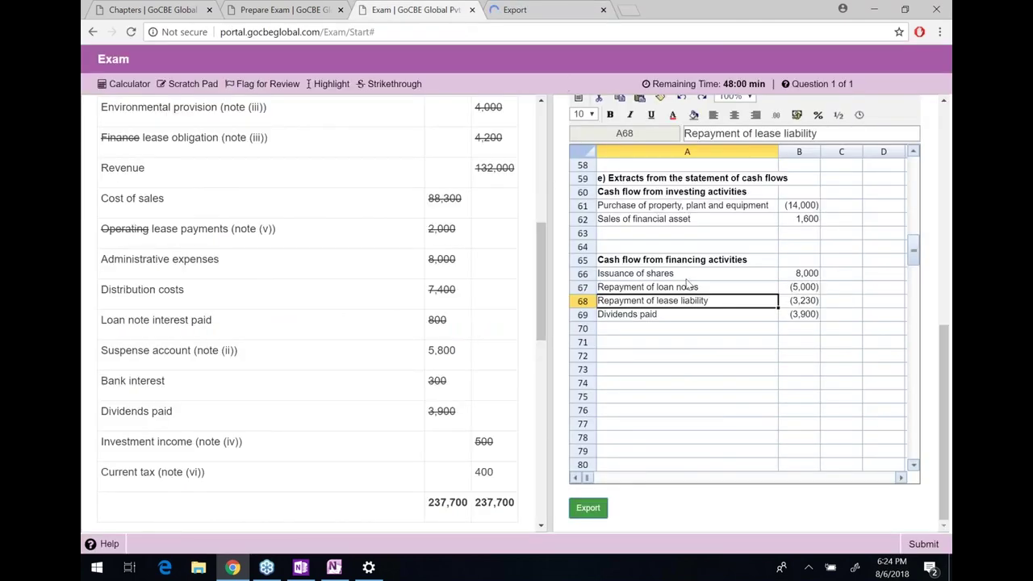
Check trade payables and financing rows, including dividends paid (3,900), then open export.xlsx
left_click(701, 250)
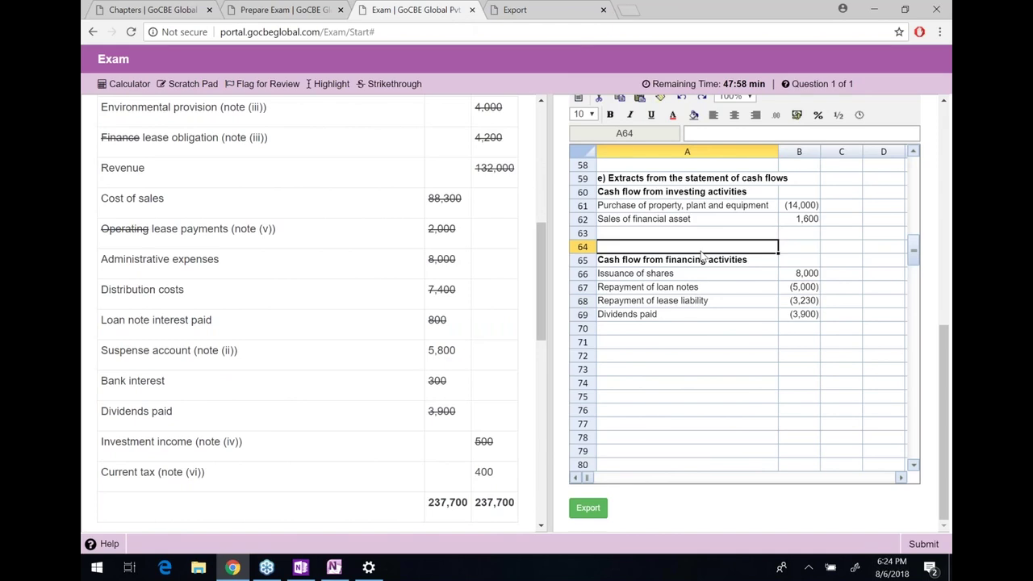
key("Page_Up")
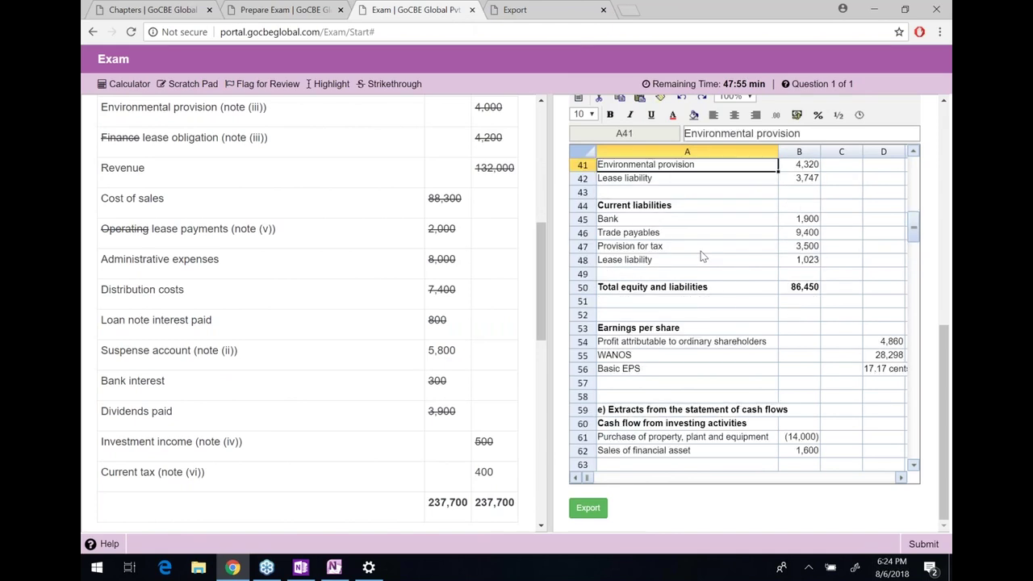
left_click(667, 232)
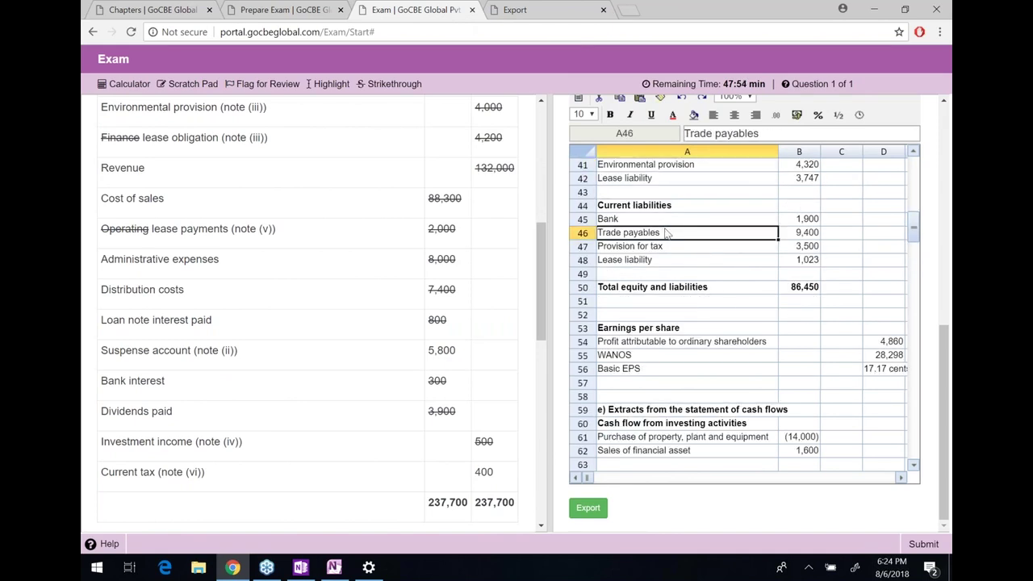
scroll(667, 233, "down", 1)
scroll(678, 238, "up", 2)
scroll(702, 250, "down", 7)
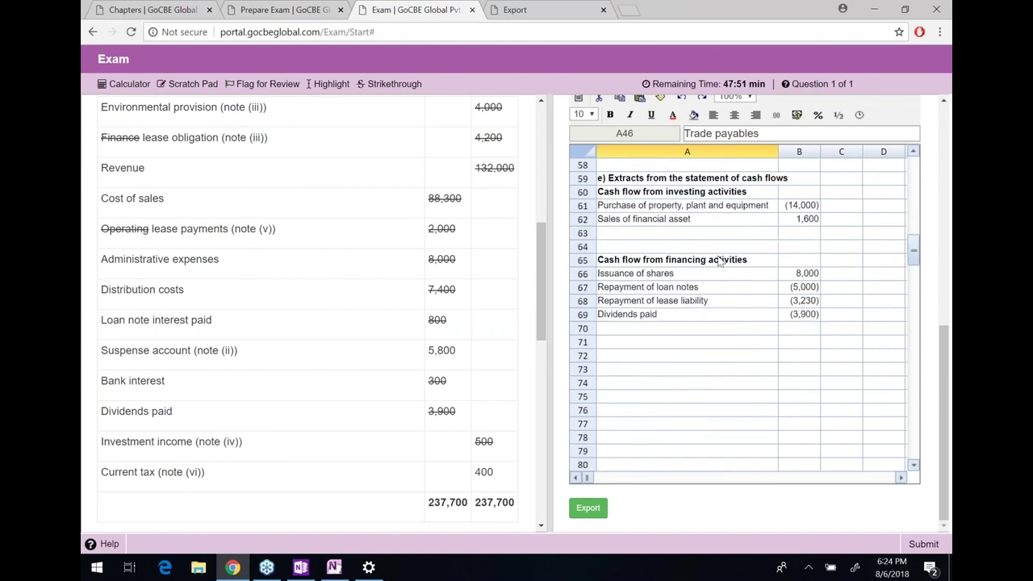
left_click(719, 262)
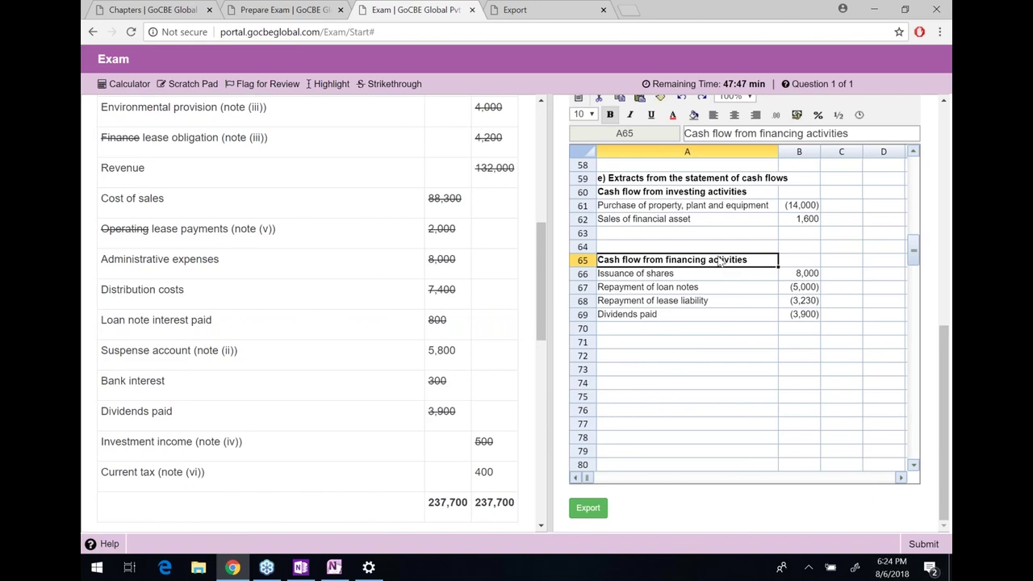
left_click(752, 291)
left_click(738, 276)
left_click(799, 316)
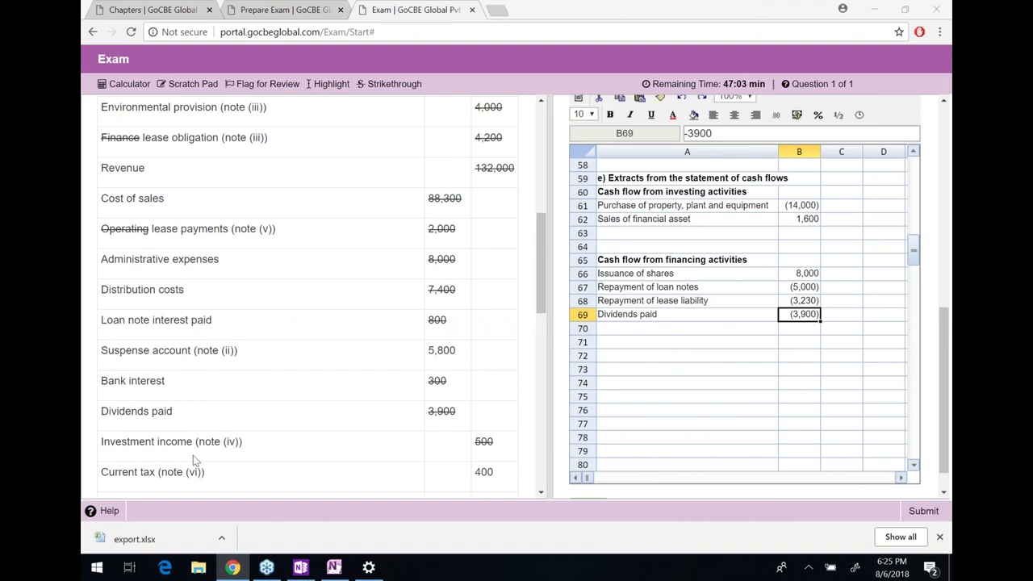
left_click(156, 541)
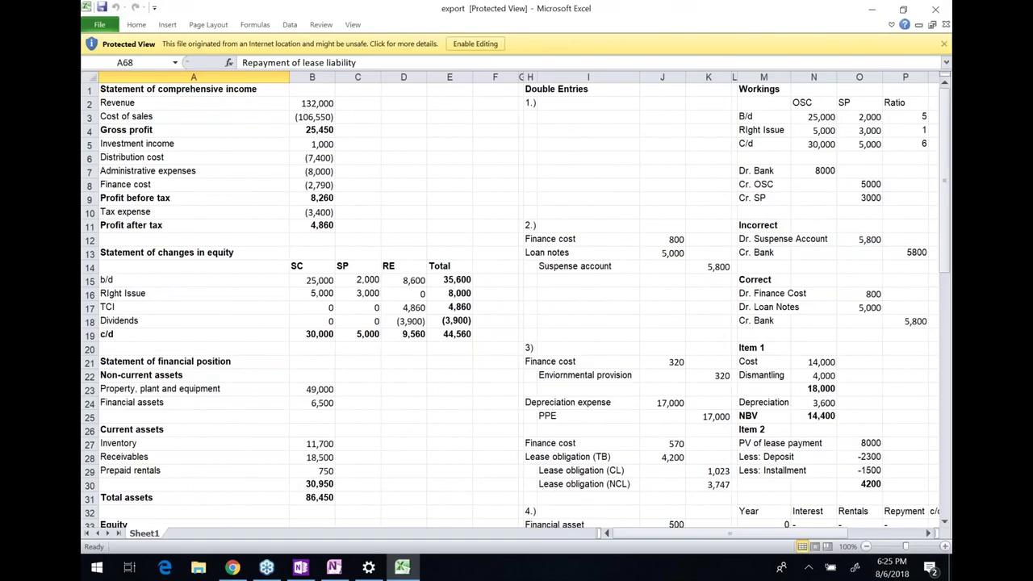
Check the income statement figures in column B, profit after tax and closing retained earnings
left_click(314, 171)
left_click_drag(322, 102, 322, 211)
left_click(322, 225)
left_click_drag(113, 279, 403, 333)
left_click(404, 334)
Select the cash flow extract, then try editing the rights issue figure, raising the Protected View warning
scroll(345, 431, "down", 2)
scroll(345, 430, "down", 1)
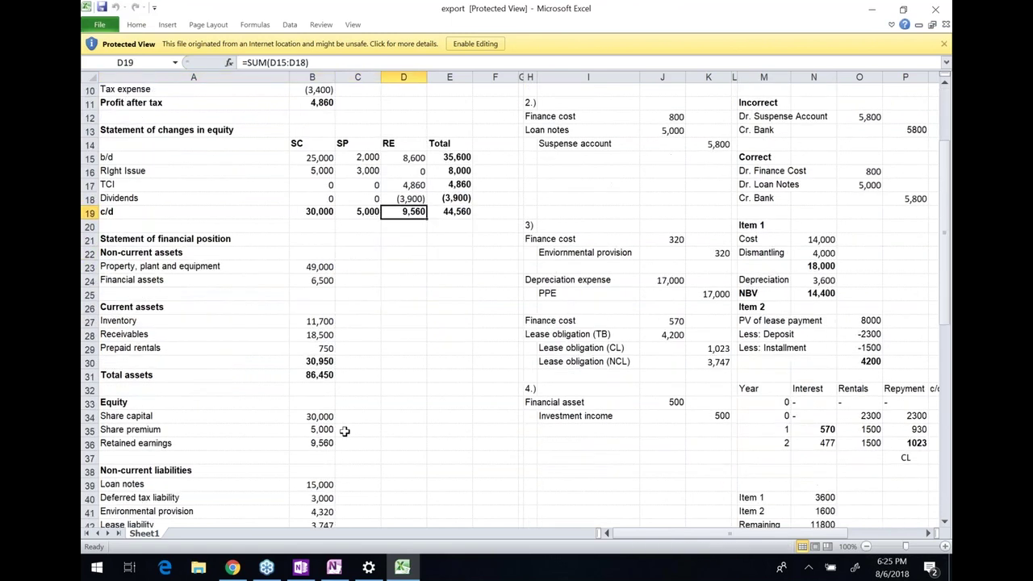
scroll(344, 431, "down", 8)
scroll(344, 431, "down", 3)
left_click_drag(193, 303, 323, 434)
left_click(357, 433)
scroll(789, 372, "up", 8)
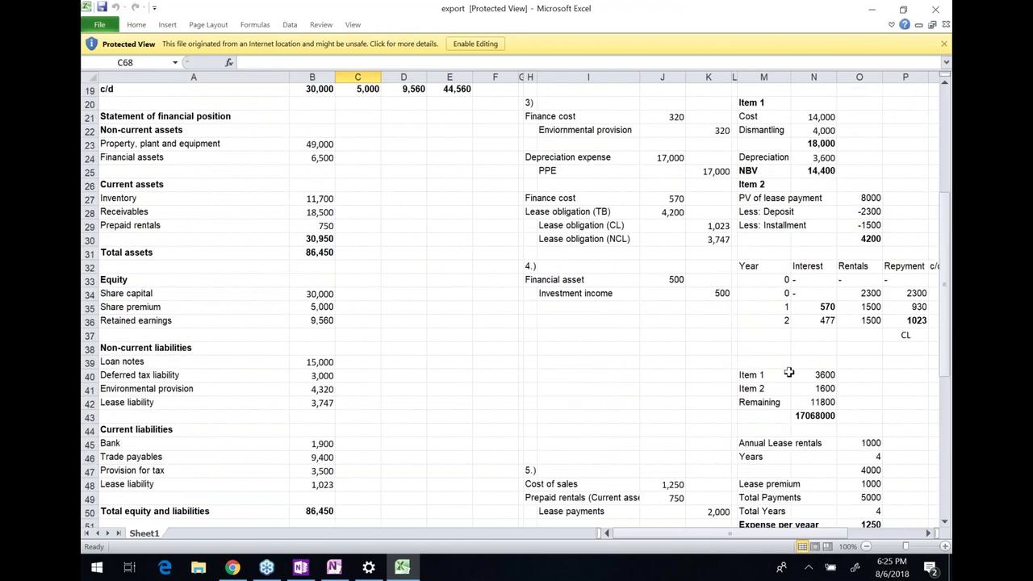
scroll(789, 372, "up", 5)
scroll(790, 372, "up", 1)
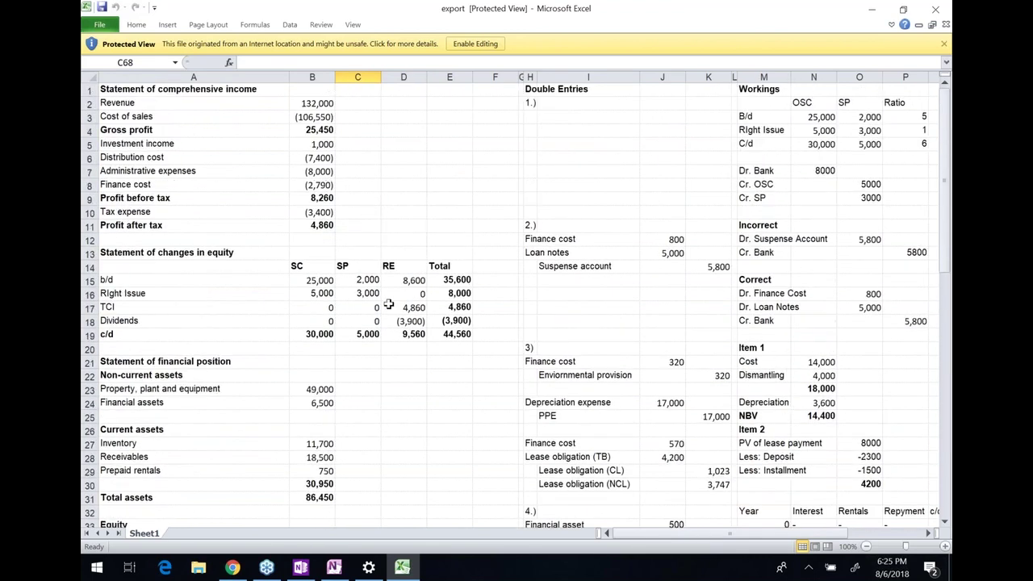
left_click(319, 293)
left_click(328, 76)
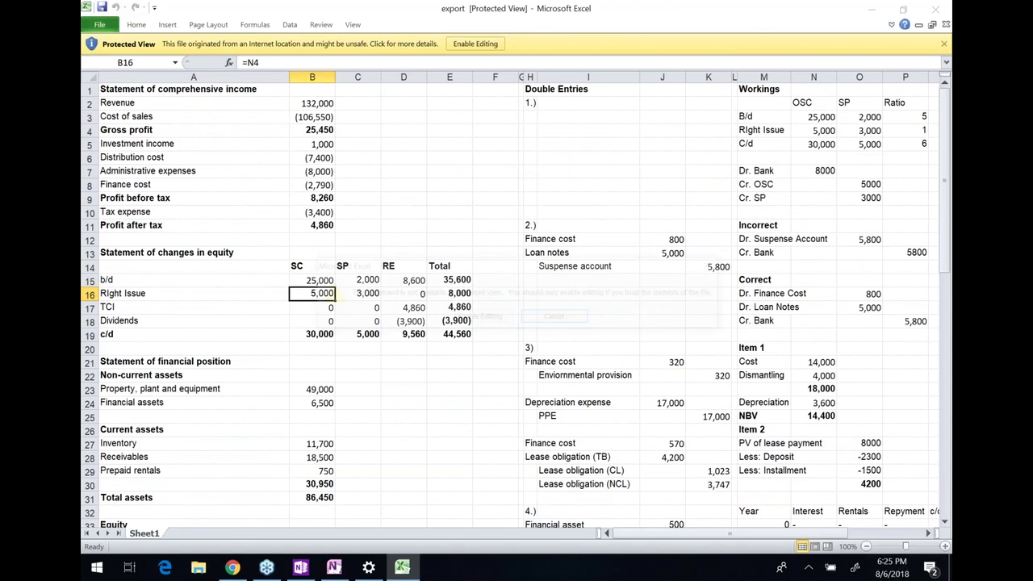